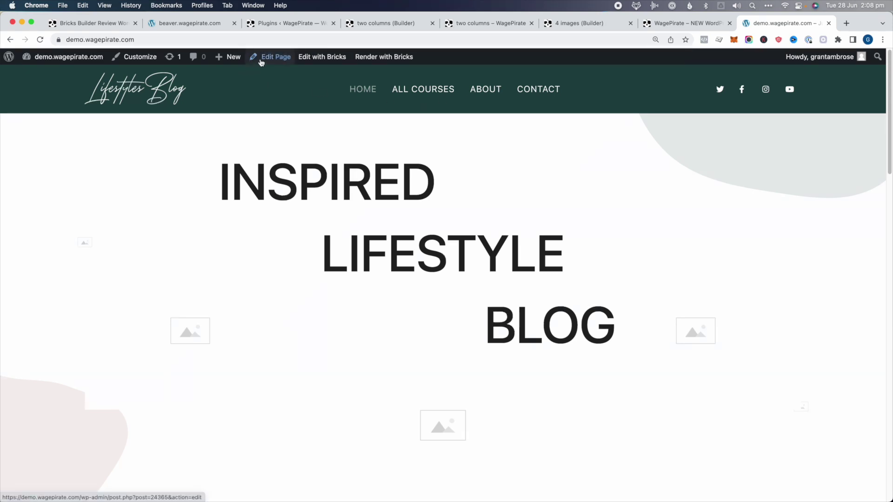
# Create a new page titled "global styles", publish it and open it for editing with Bricks
pyautogui.moveTo(228, 56)
pyautogui.click(225, 101)
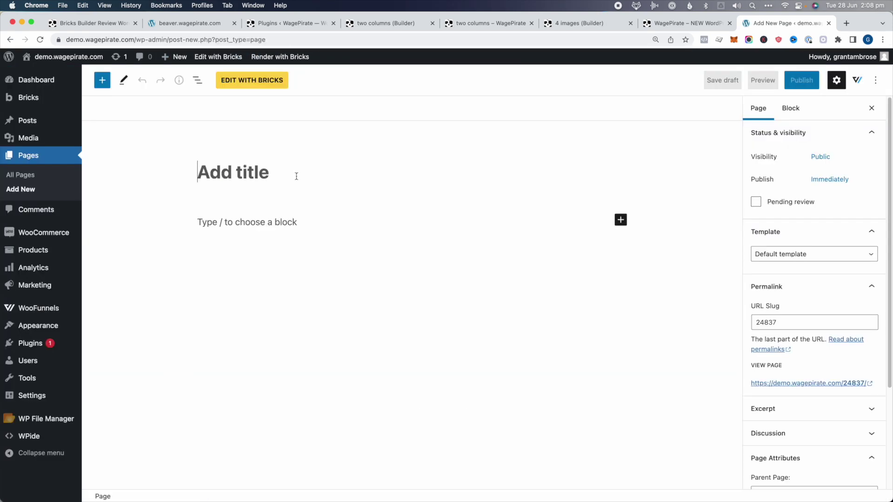
pyautogui.write('global styles')
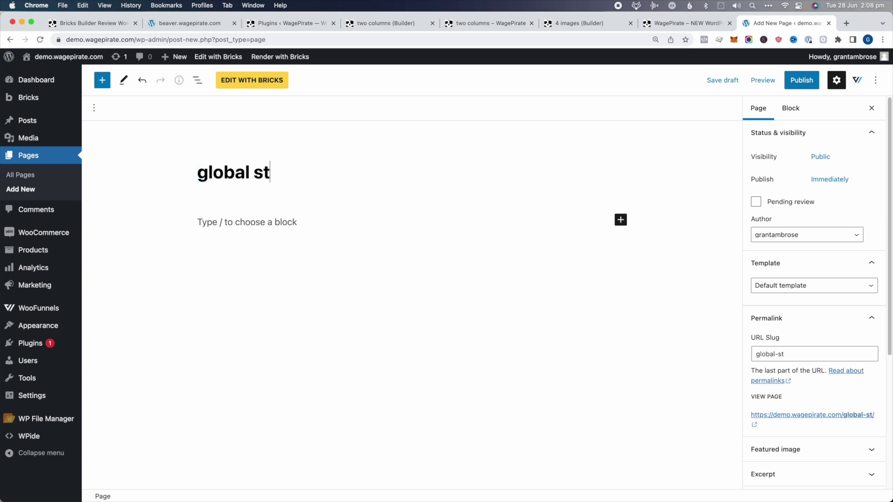
pyautogui.click(795, 83)
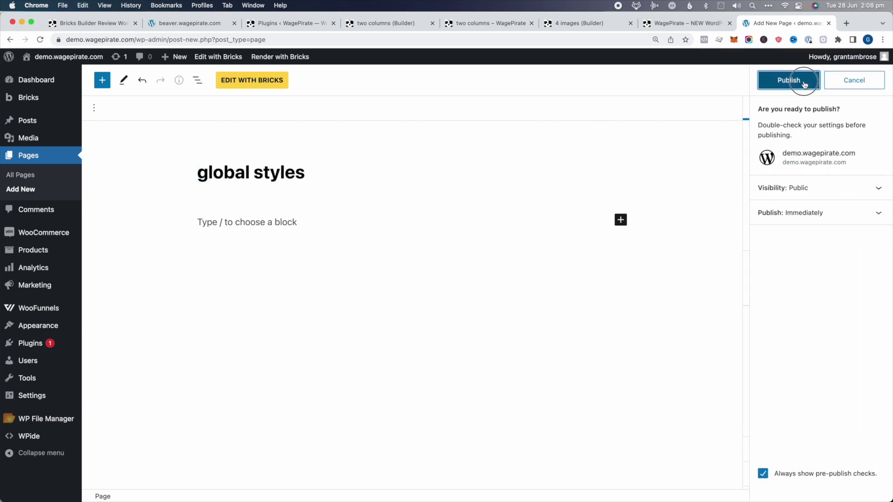
pyautogui.click(791, 83)
pyautogui.click(252, 80)
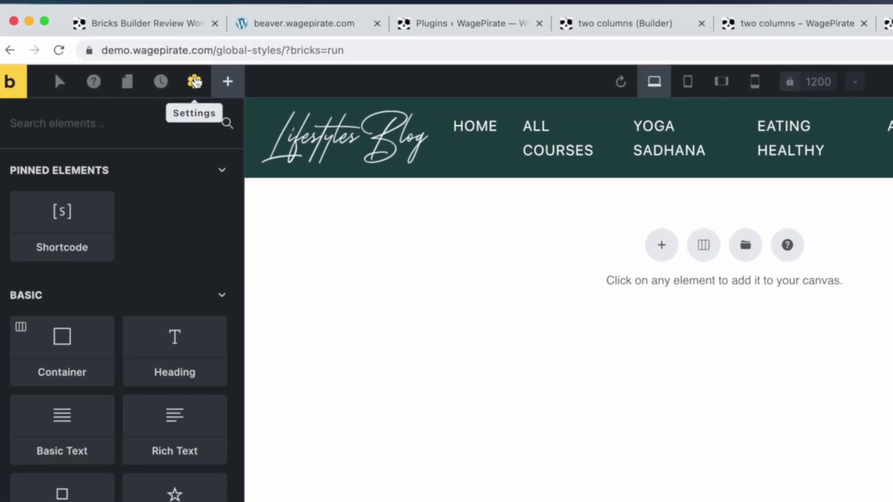
# Create a new theme style named "Grants Main Style" in the Bricks theme style settings
pyautogui.click(122, 58)
pyautogui.click(56, 172)
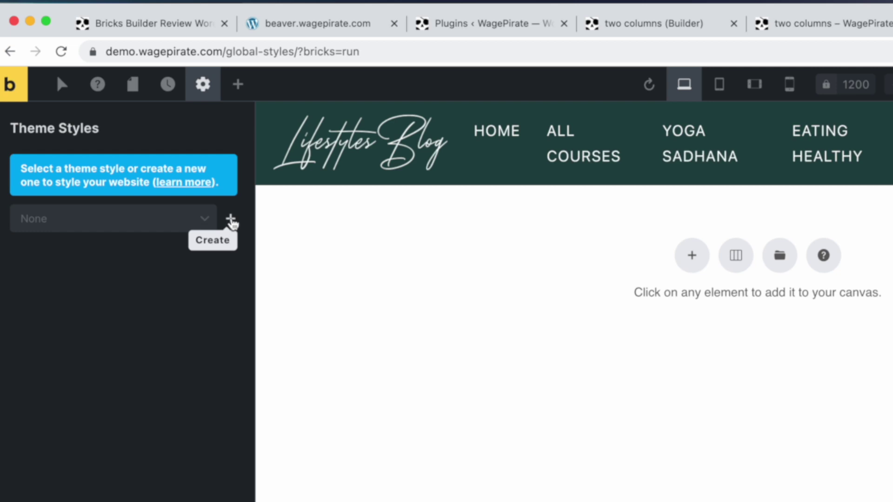
pyautogui.click(231, 222)
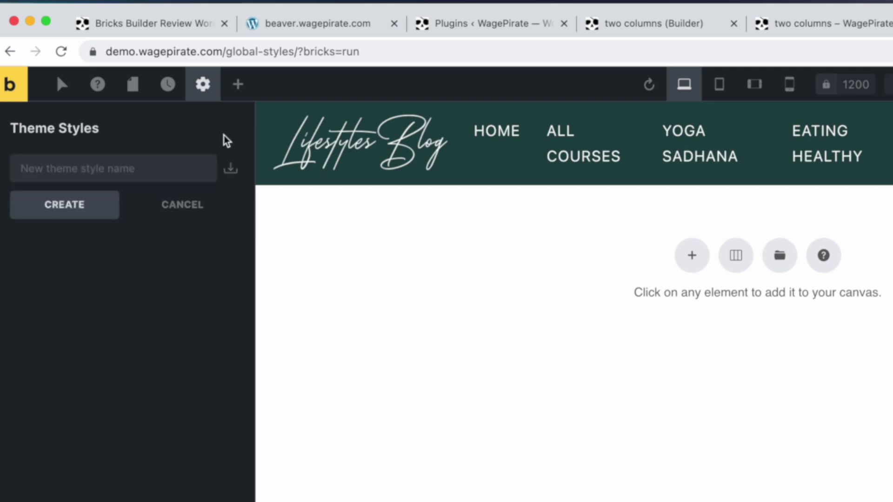
pyautogui.click(161, 167)
pyautogui.write('Grants Main ')
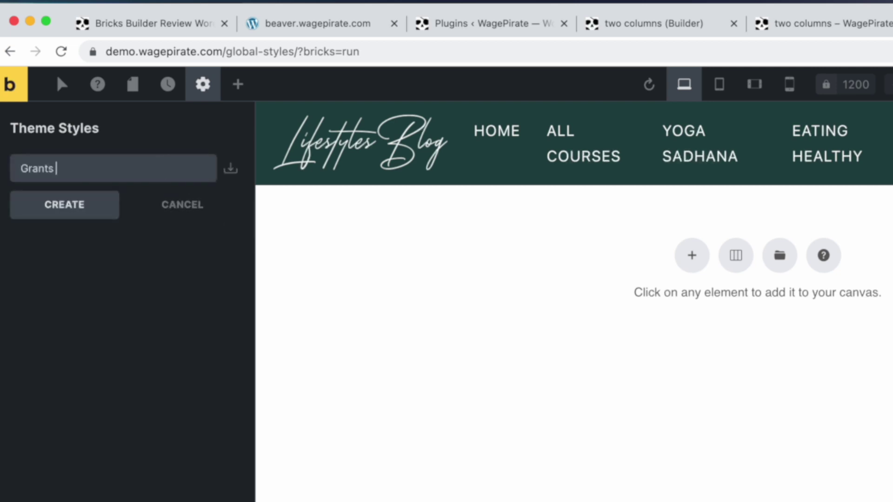
pyautogui.write('Style')
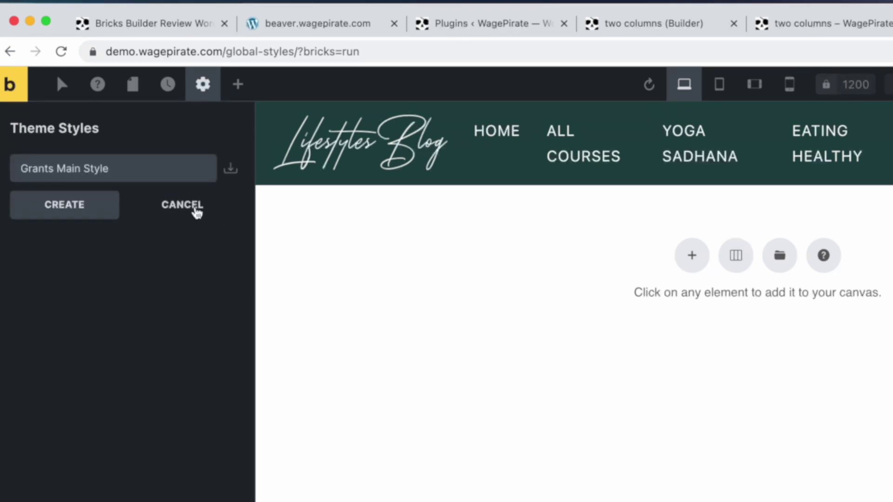
pyautogui.click(104, 209)
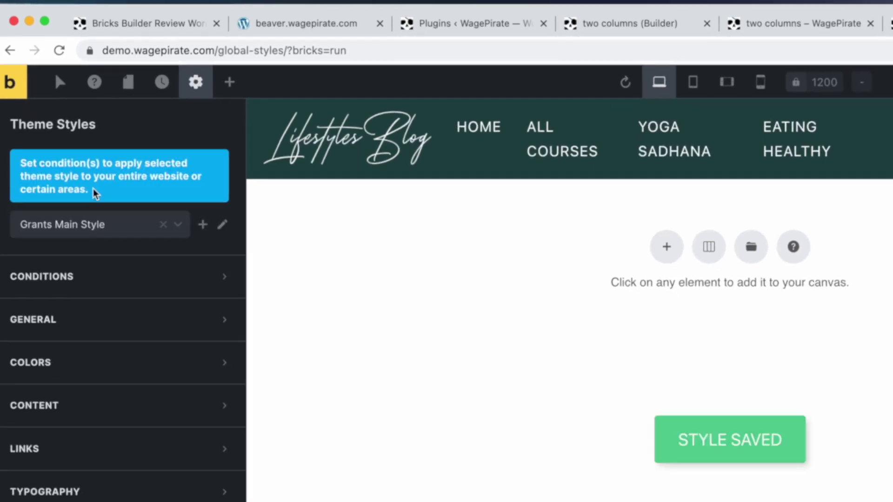
pyautogui.scroll(-2, 96, 193)
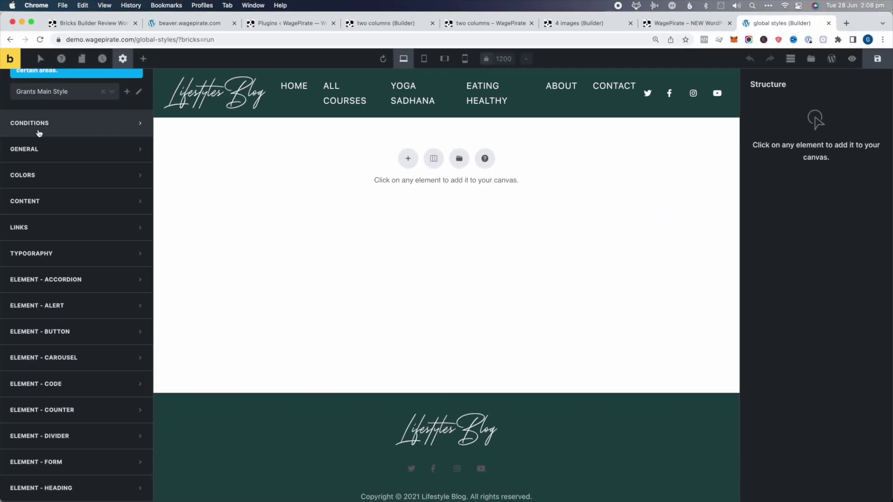
pyautogui.click(47, 241)
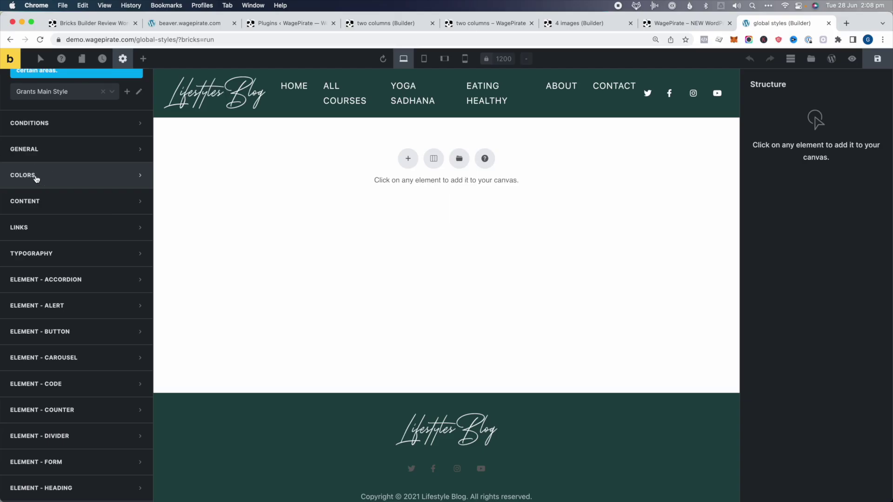
pyautogui.click(36, 179)
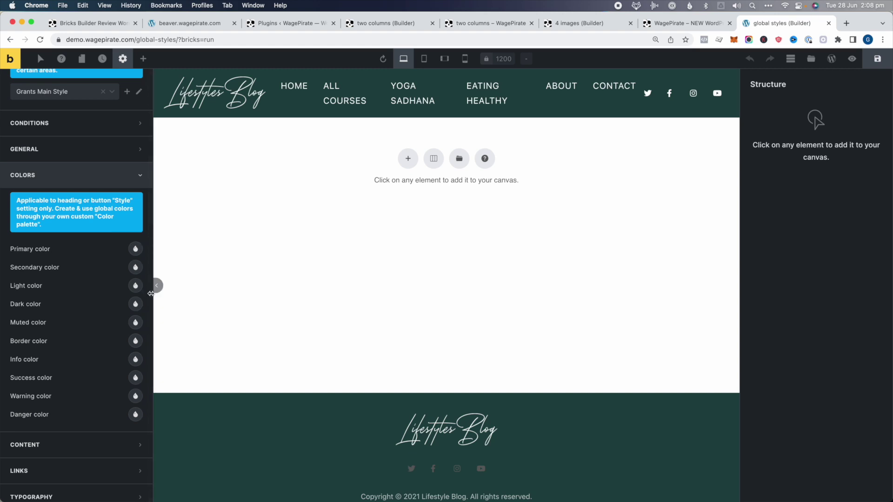
pyautogui.click(30, 177)
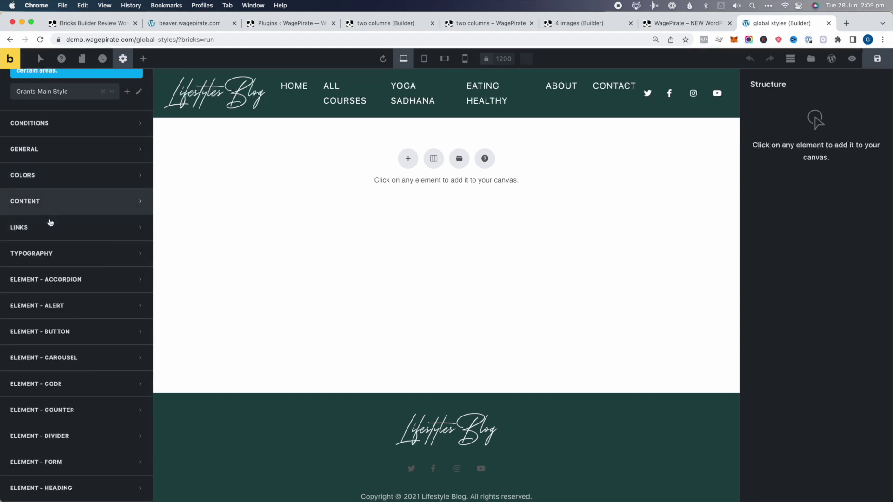
# Set the body text color to black in the theme style's typography settings
pyautogui.click(50, 255)
pyautogui.scroll(-1, 86, 312)
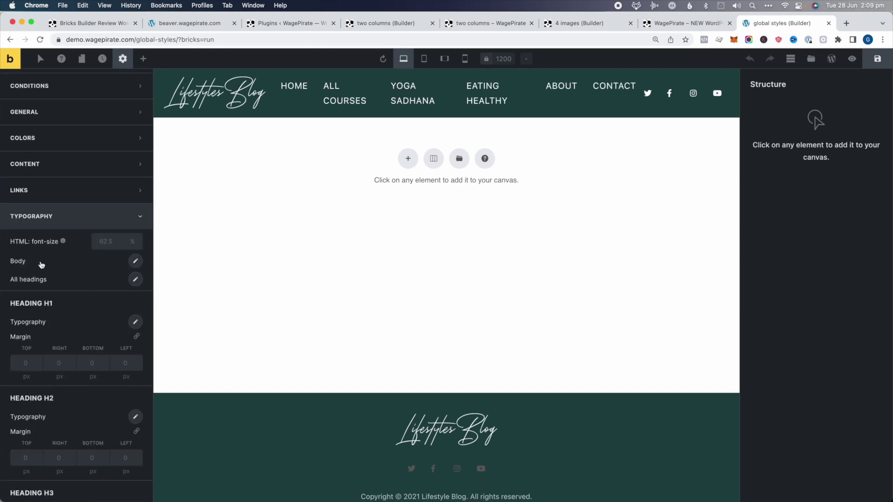
pyautogui.click(135, 262)
pyautogui.click(126, 290)
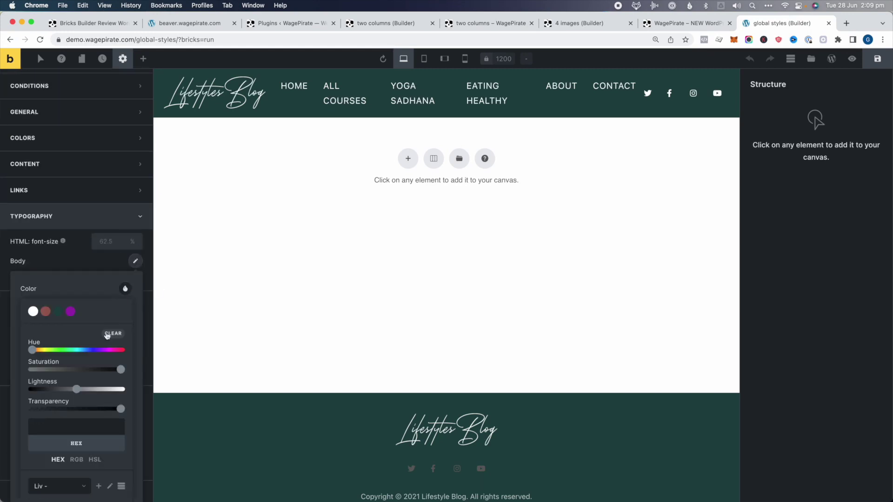
pyautogui.moveTo(93, 372); pyautogui.dragTo(147, 349)
pyautogui.moveTo(104, 389); pyautogui.dragTo(32, 389)
pyautogui.click(71, 275)
# Set the body text's font family to Raleway in the theme style's typography settings
pyautogui.scroll(-1, 87, 260)
pyautogui.click(136, 242)
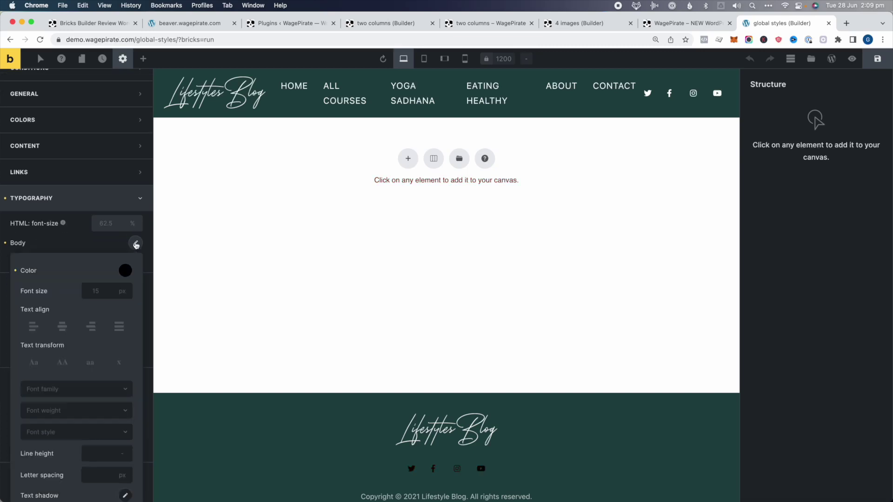
pyautogui.scroll(-2, 88, 298)
pyautogui.scroll(-1, 70, 358)
pyautogui.click(67, 335)
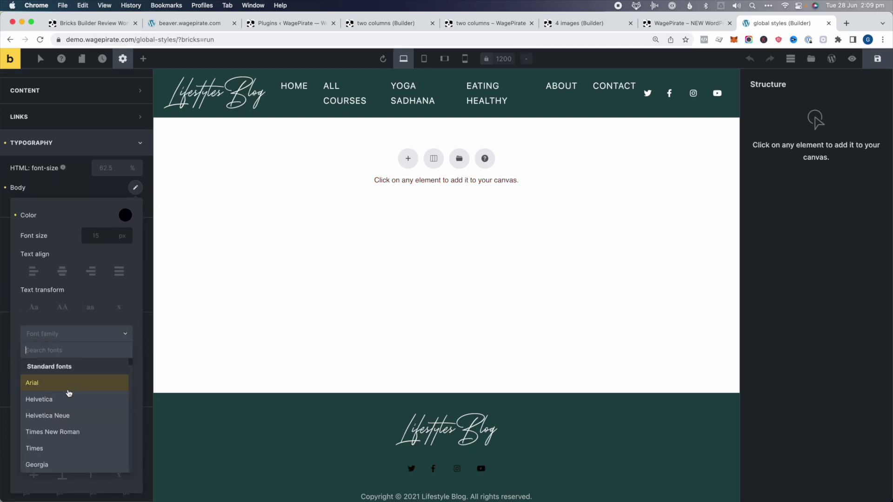
pyautogui.scroll(-5, 69, 395)
pyautogui.scroll(5, 67, 411)
pyautogui.click(68, 350)
pyautogui.write('open san')
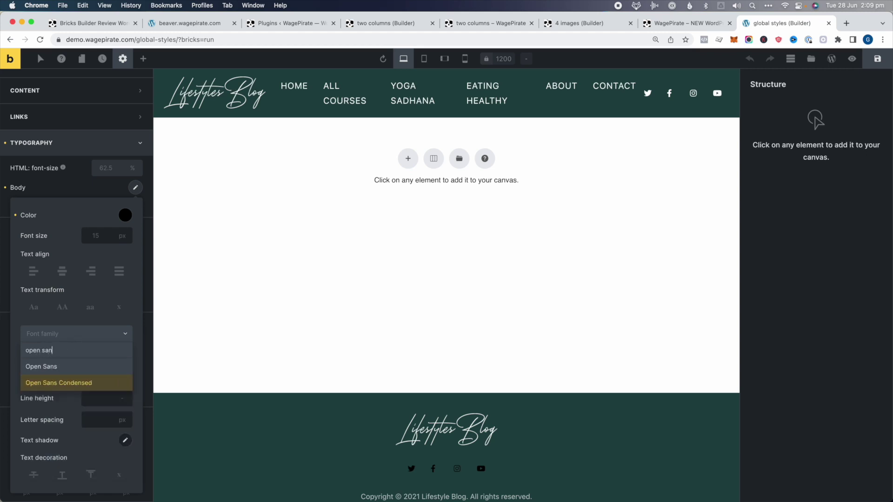
pyautogui.tripleClick(64, 352)
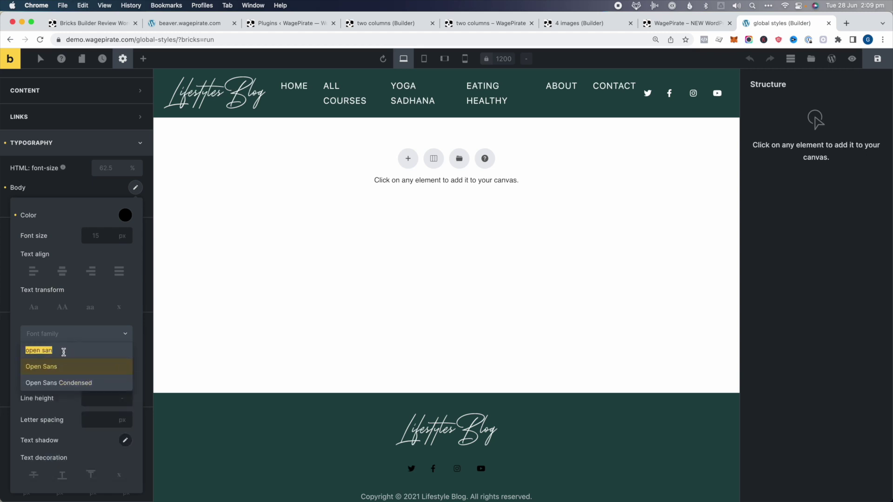
pyautogui.write('raleway')
pyautogui.press('Return')
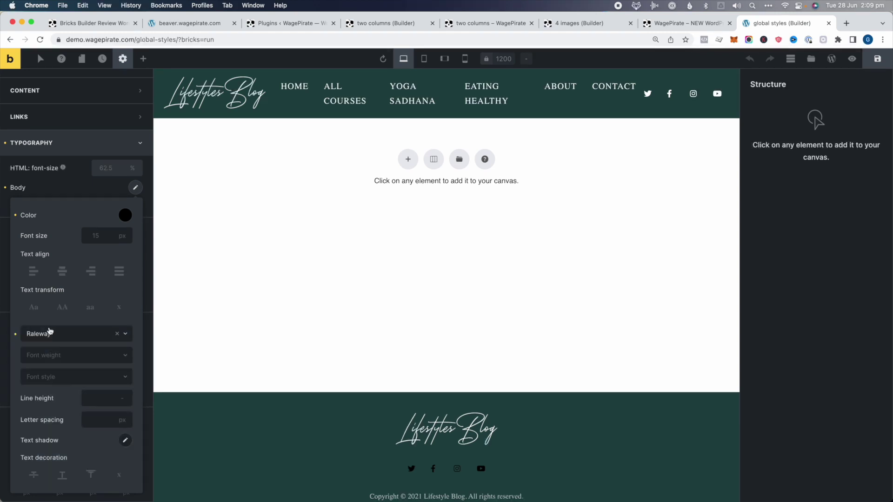
pyautogui.click(77, 194)
# Set the color of all headings to the blue-violet #5900ff
pyautogui.click(136, 206)
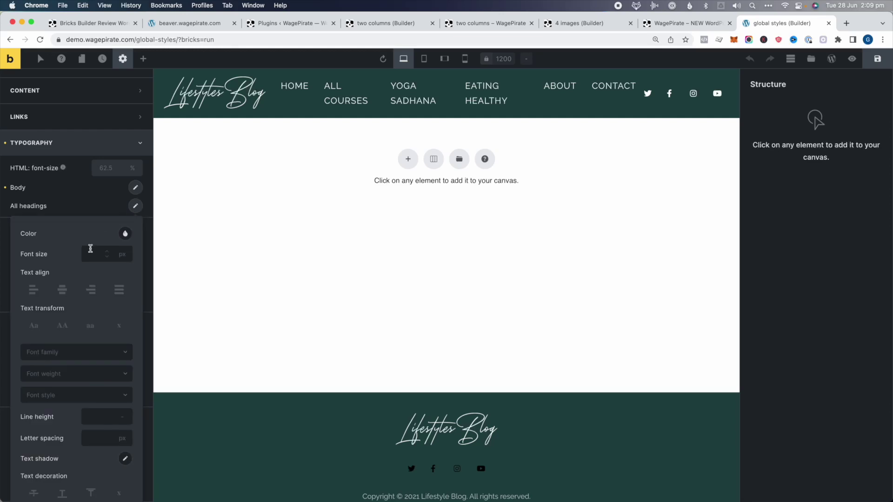
pyautogui.click(125, 234)
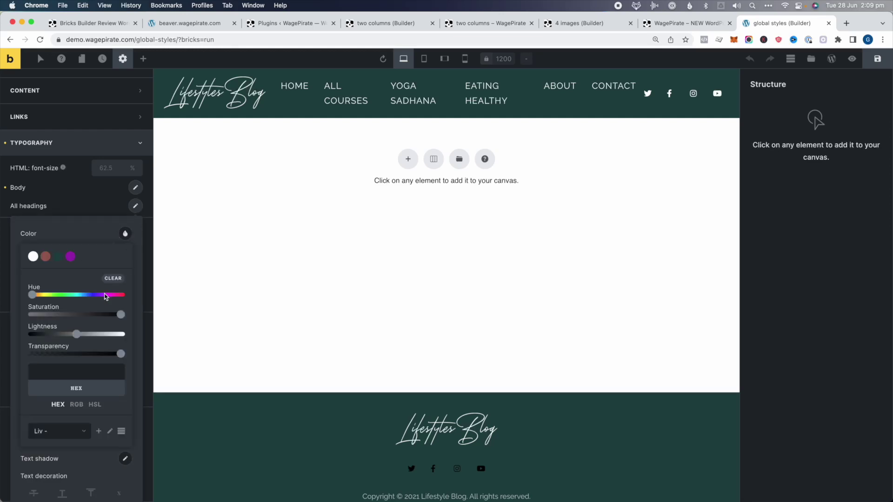
pyautogui.moveTo(106, 296)
pyautogui.mouseDown()
pyautogui.moveTo(116, 297)
pyautogui.moveTo(96, 296)
pyautogui.mouseUp()
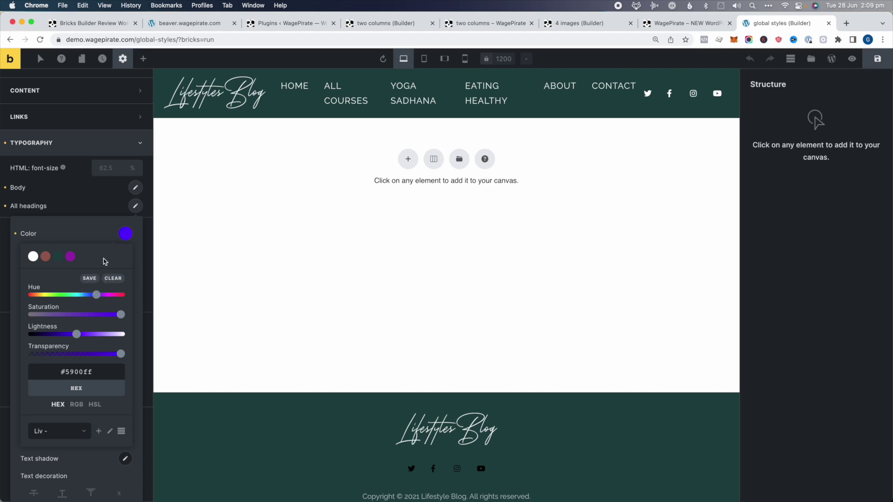
pyautogui.scroll(-2, 91, 402)
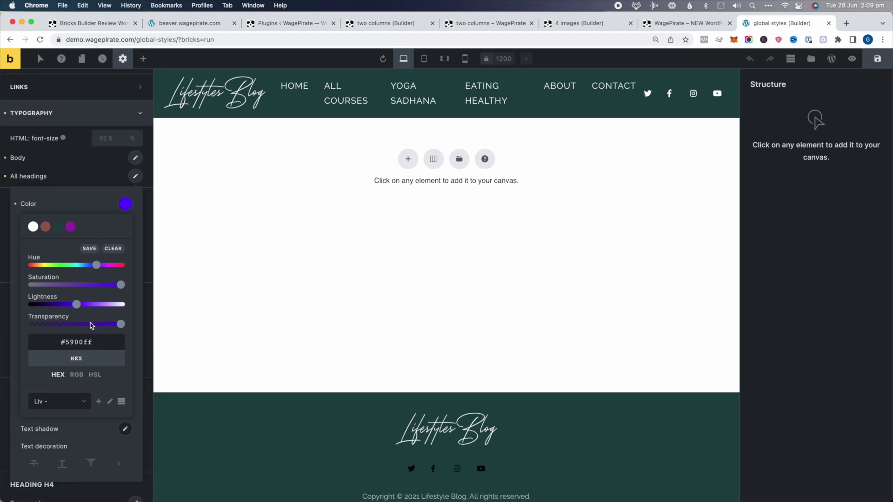
pyautogui.click(89, 195)
# Set the font family of all headings to Oswald and close the typography settings
pyautogui.click(43, 322)
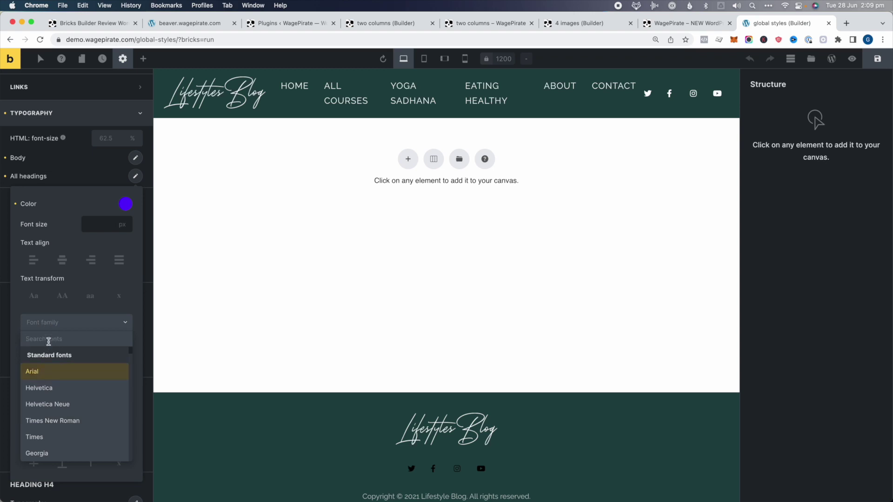
pyautogui.write('osw')
pyautogui.click(36, 356)
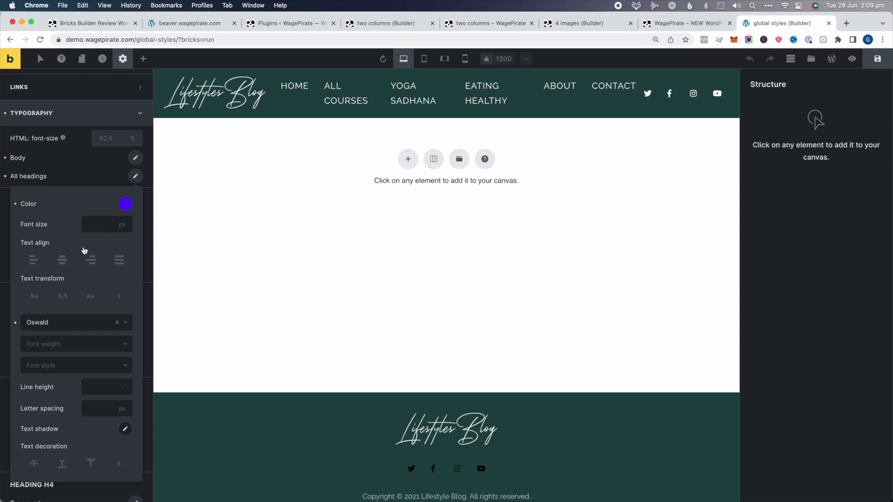
pyautogui.click(14, 158)
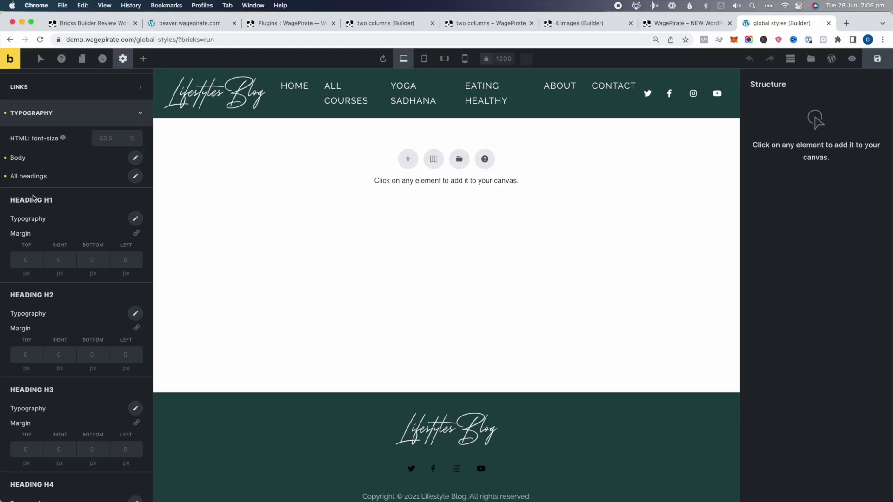
pyautogui.click(38, 115)
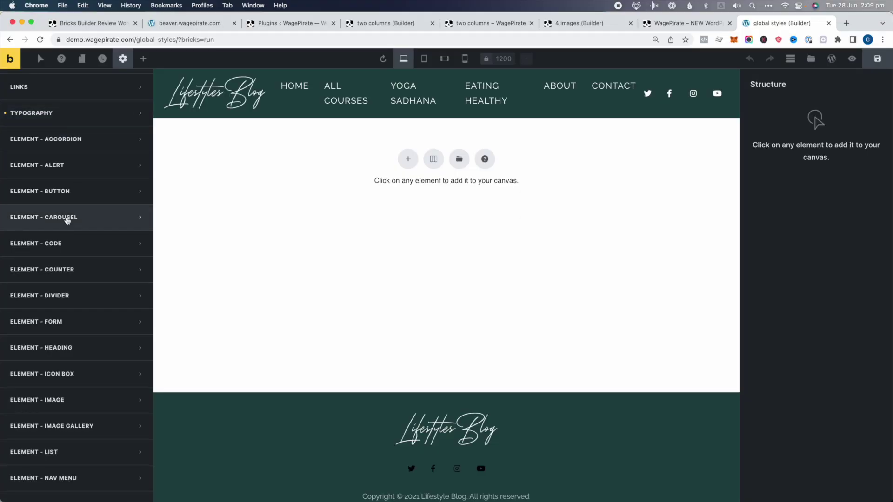
# Examine the theme style's button element settings, including the default, primary, secondary and light button styles
pyautogui.scroll(-1, 51, 195)
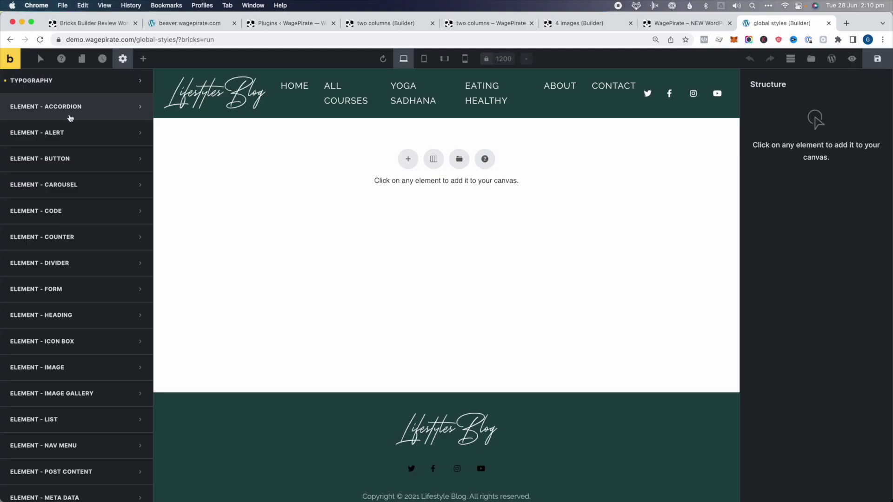
pyautogui.scroll(-1, 51, 135)
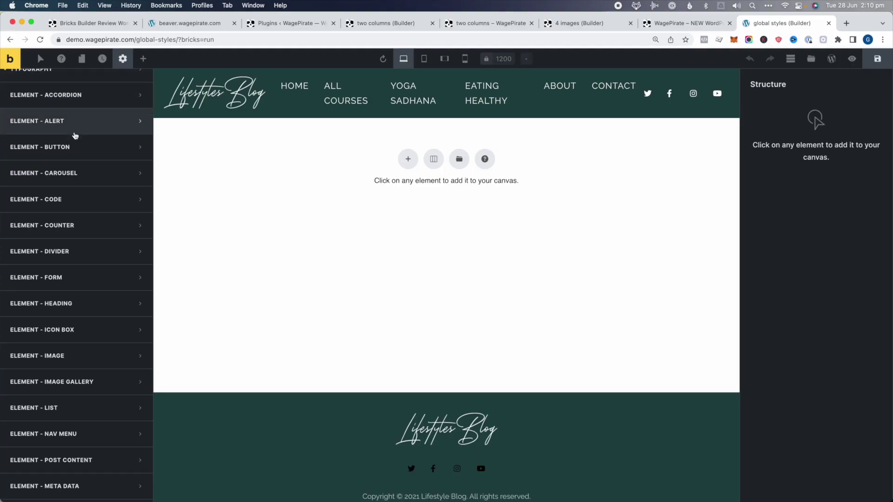
pyautogui.click(37, 148)
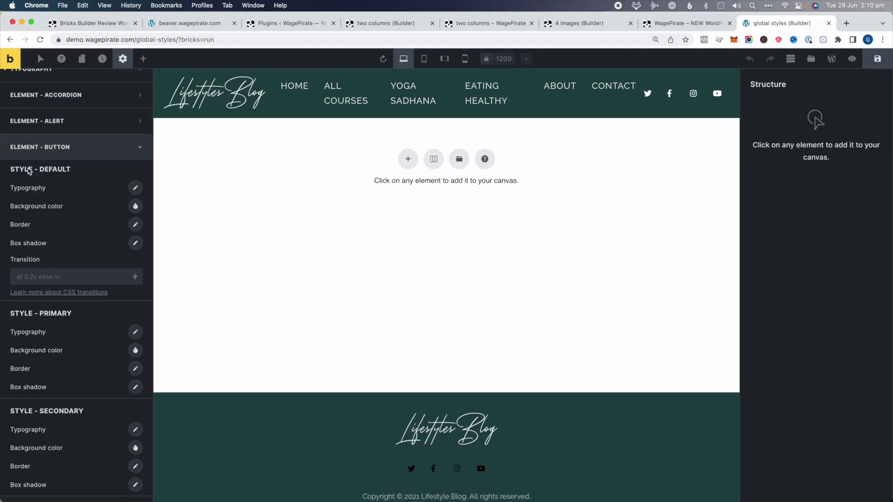
pyautogui.moveTo(29, 170); pyautogui.dragTo(79, 169)
pyautogui.moveTo(29, 314); pyautogui.dragTo(59, 313)
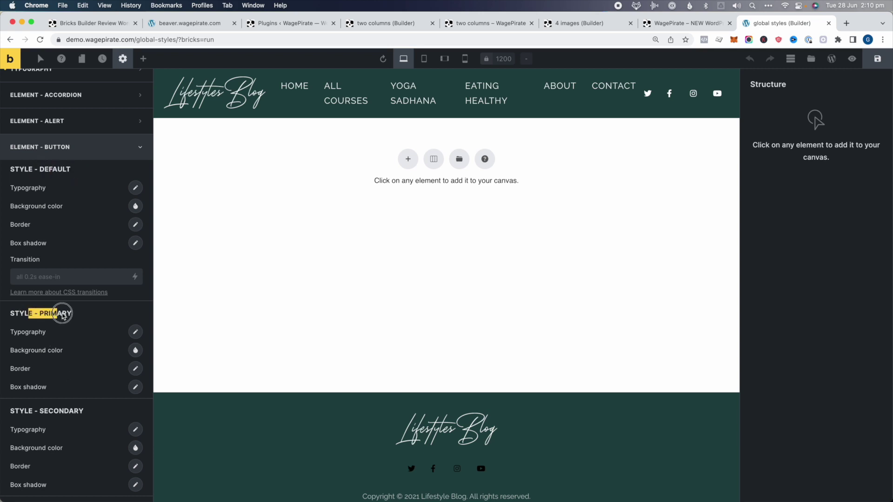
pyautogui.moveTo(20, 411); pyautogui.dragTo(79, 412)
pyautogui.scroll(-3, 79, 412)
pyautogui.scroll(-2, 78, 412)
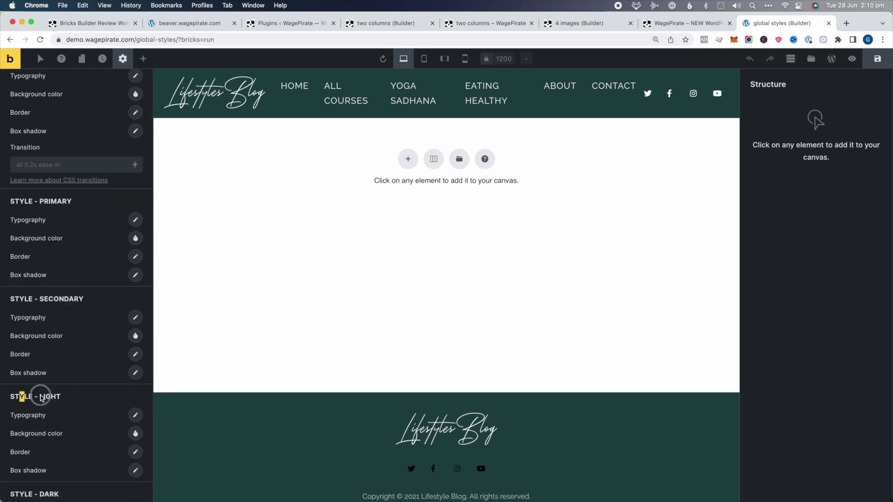
pyautogui.moveTo(20, 339); pyautogui.dragTo(61, 339)
pyautogui.scroll(-2, 67, 411)
pyautogui.scroll(5, 71, 358)
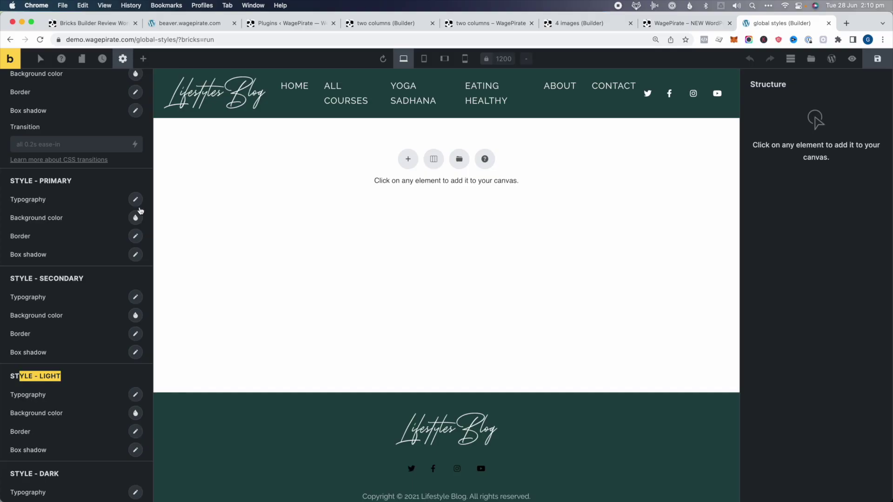
# Set the primary button style's background color to bright green, #08ff00
pyautogui.click(135, 218)
pyautogui.moveTo(112, 285); pyautogui.dragTo(59, 286)
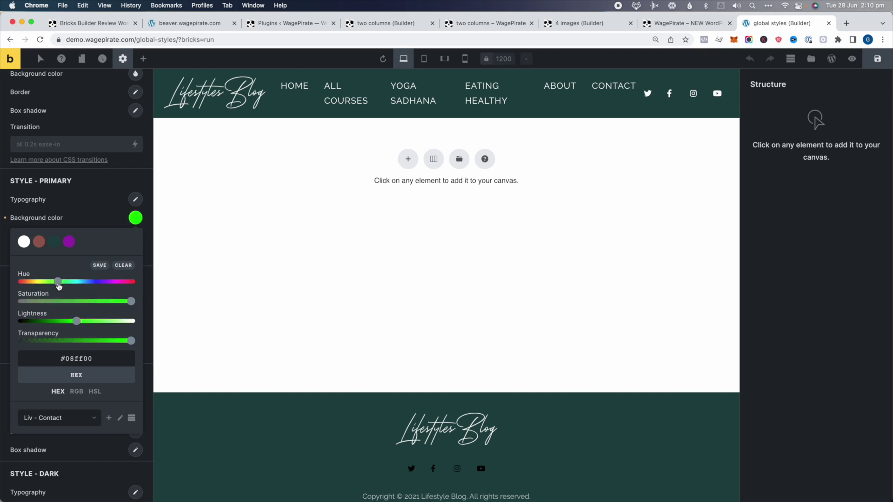
# Darken the primary button style's green background and set the secondary button style's background color to magenta, #ff00f6
pyautogui.moveTo(74, 322); pyautogui.dragTo(53, 321)
pyautogui.click(85, 192)
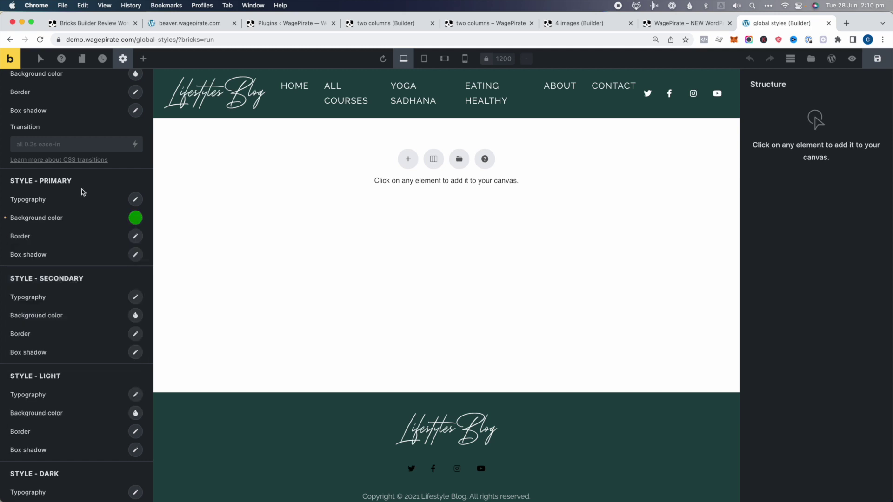
pyautogui.click(135, 316)
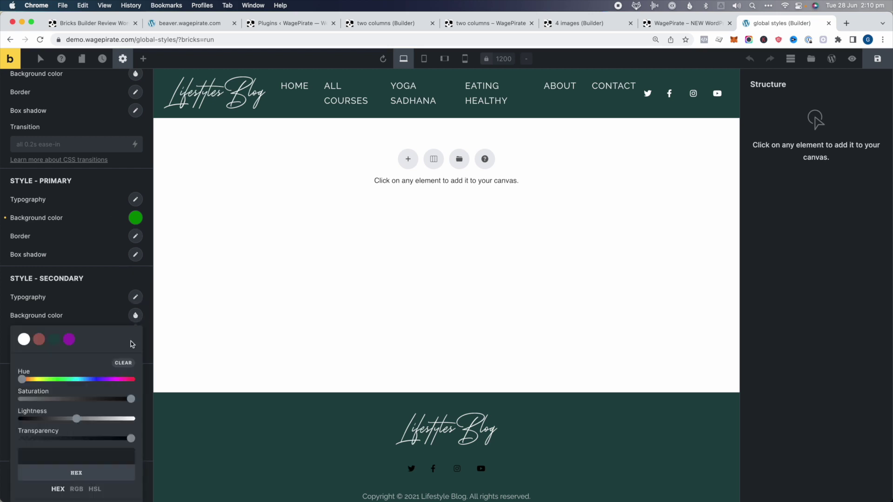
pyautogui.moveTo(123, 379); pyautogui.dragTo(115, 380)
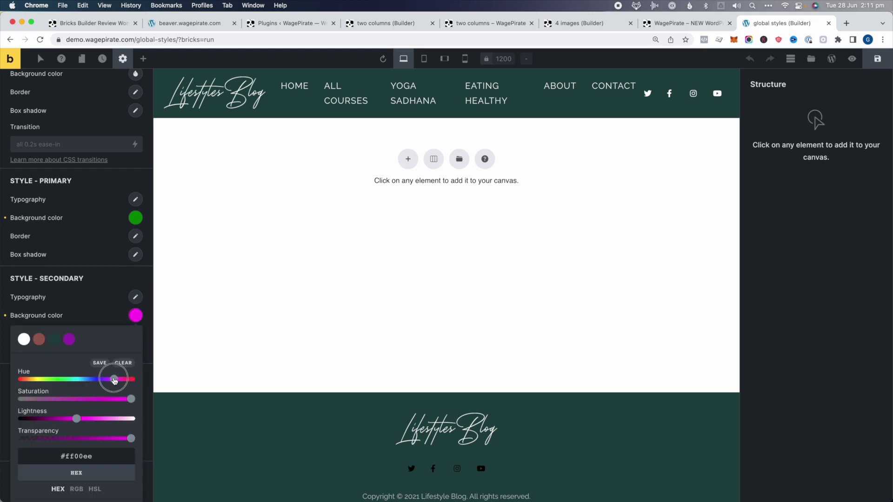
pyautogui.click(90, 310)
# Set the primary button style's typography color to white from the palette
pyautogui.scroll(2, 90, 316)
pyautogui.click(135, 221)
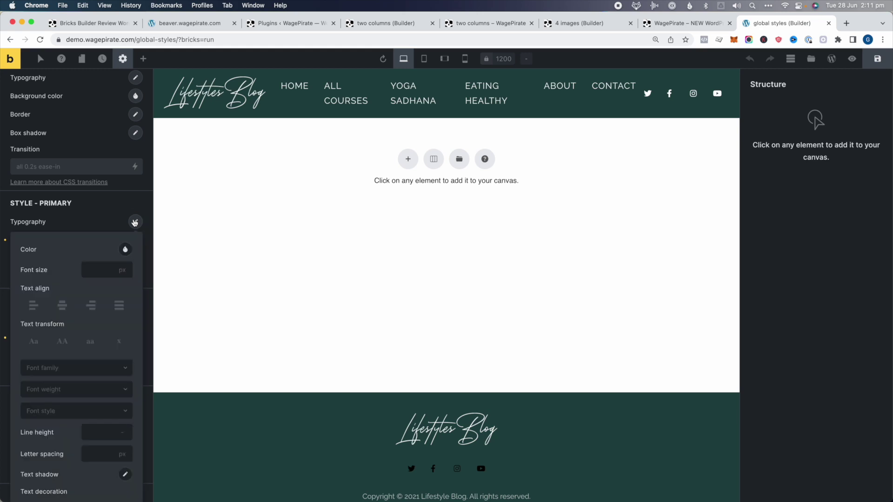
pyautogui.click(129, 249)
pyautogui.click(49, 269)
pyautogui.click(126, 229)
pyautogui.click(119, 252)
pyautogui.click(32, 271)
pyautogui.click(81, 222)
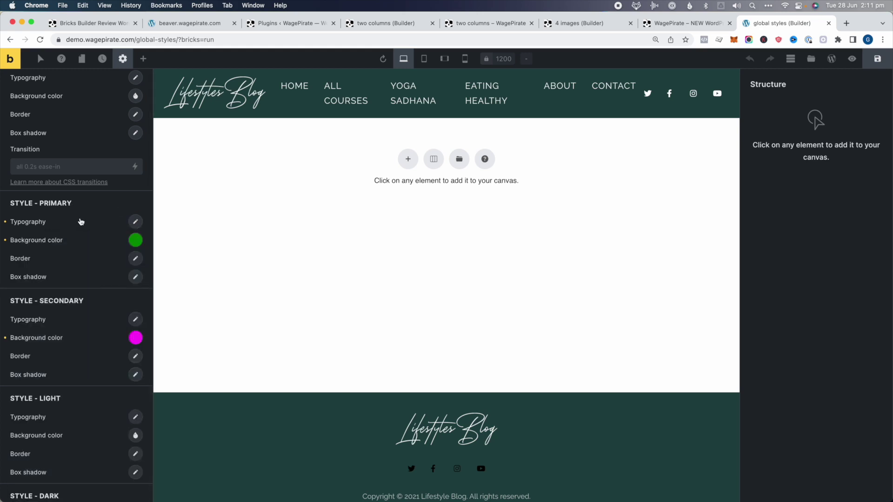
# Lower the lightness of the primary button style's background to the dark green #035200
pyautogui.click(133, 236)
pyautogui.moveTo(58, 344); pyautogui.dragTo(36, 343)
pyautogui.click(83, 238)
pyautogui.scroll(-1, 81, 312)
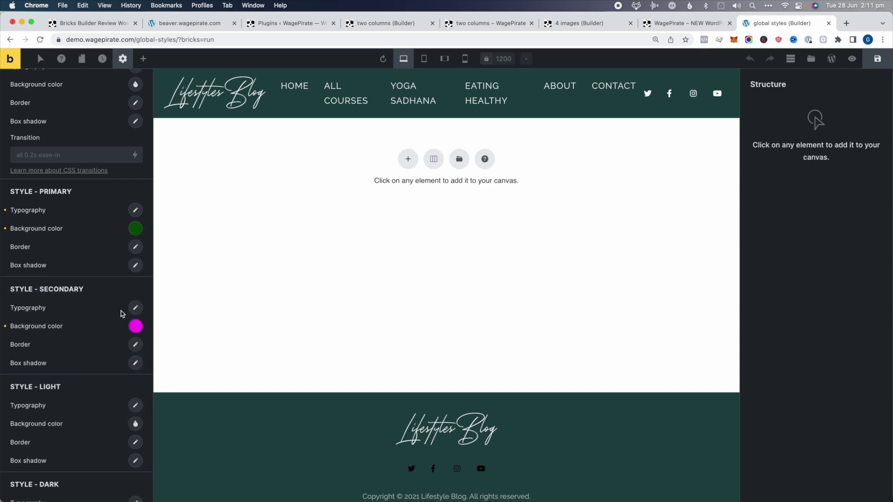
# Set the secondary button style's typography color to white, #ffffff
pyautogui.click(135, 309)
pyautogui.click(124, 335)
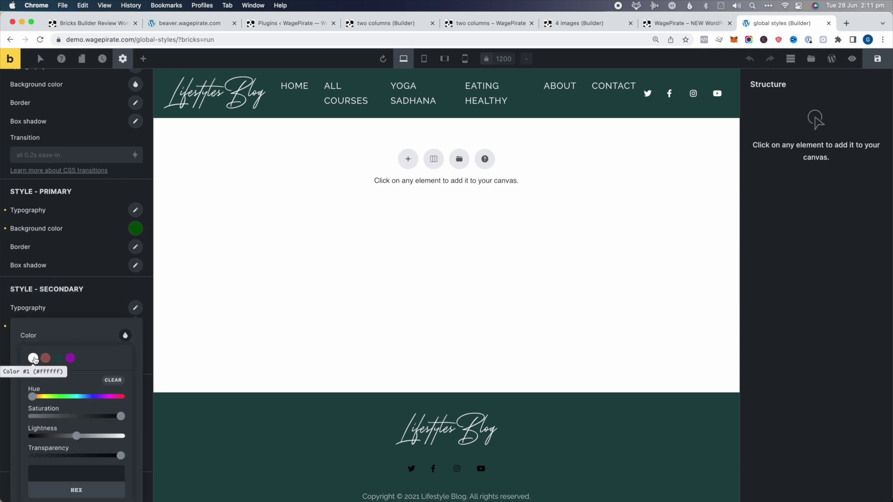
pyautogui.click(33, 359)
pyautogui.click(70, 309)
# Lower the lightness of the secondary button style's background to the dark purple #7a0076
pyautogui.click(134, 321)
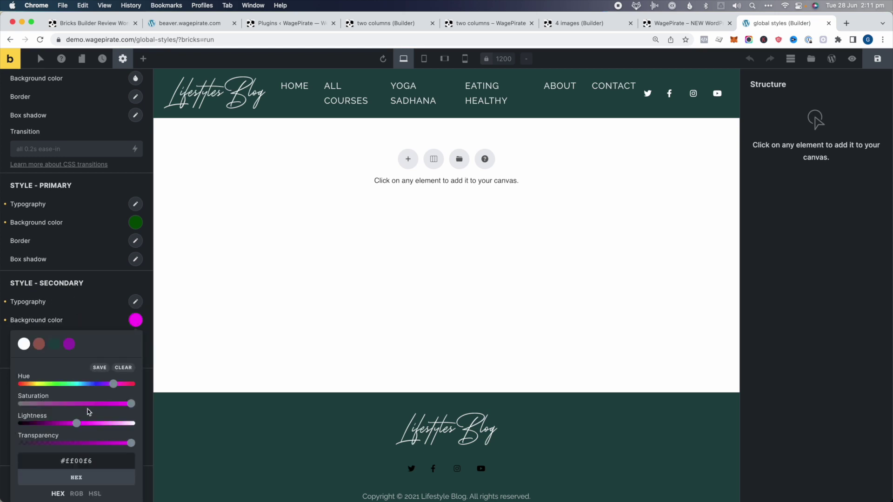
pyautogui.moveTo(77, 424); pyautogui.dragTo(46, 423)
pyautogui.click(86, 279)
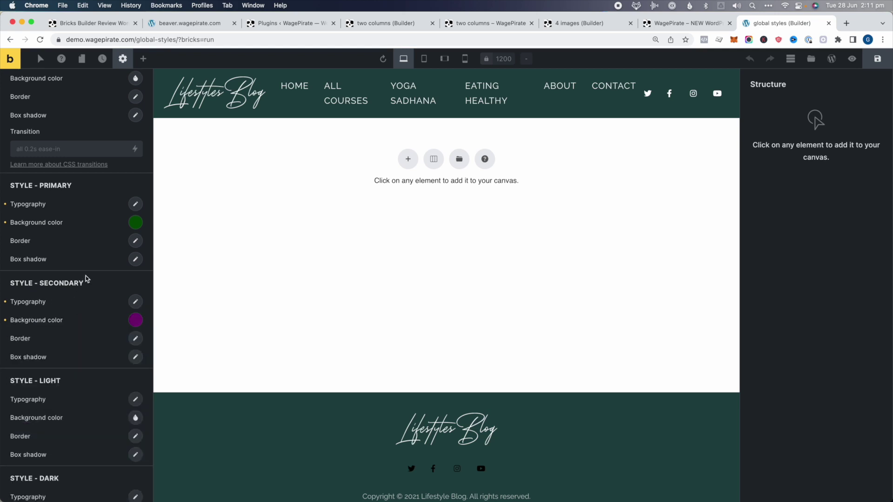
# Save the primary background's dark green #035200 and the secondary background's purple #7a0076 to the color palette
pyautogui.click(134, 224)
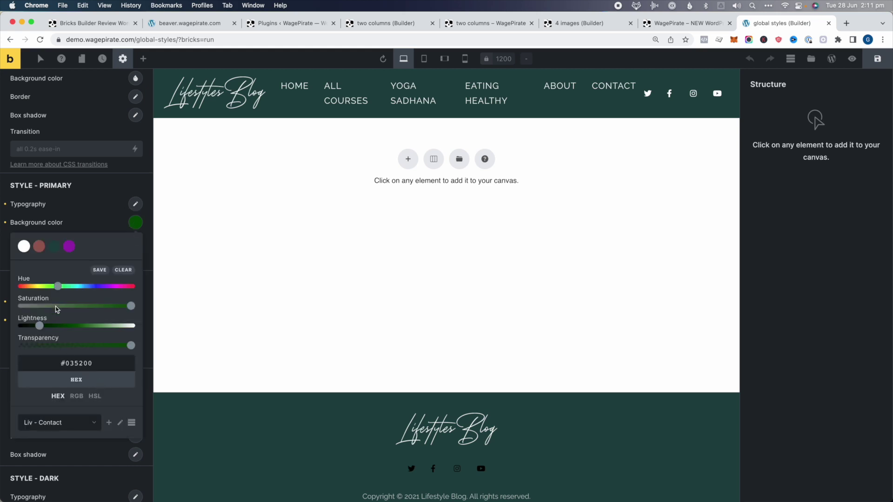
pyautogui.click(99, 270)
pyautogui.click(89, 243)
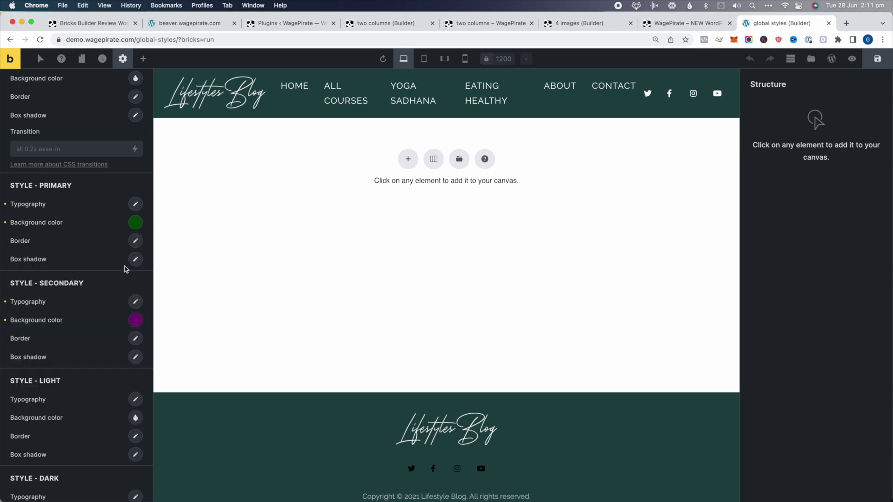
pyautogui.click(136, 321)
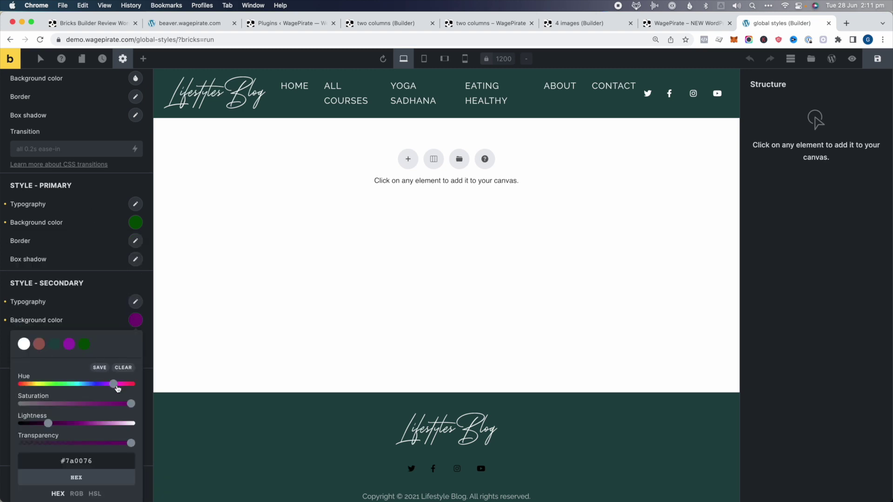
pyautogui.click(114, 305)
pyautogui.scroll(-1, 112, 310)
pyautogui.scroll(-1, 111, 312)
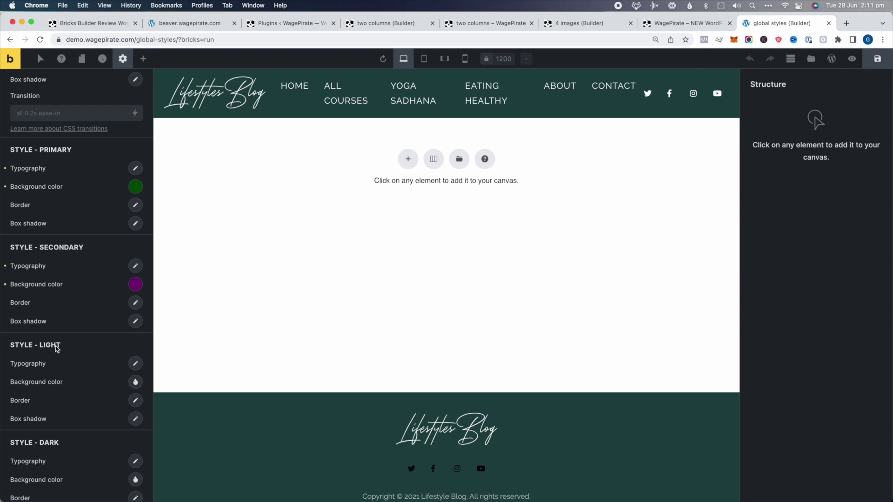
# Check the saved palette colors in the light button style's background color picker
pyautogui.click(135, 382)
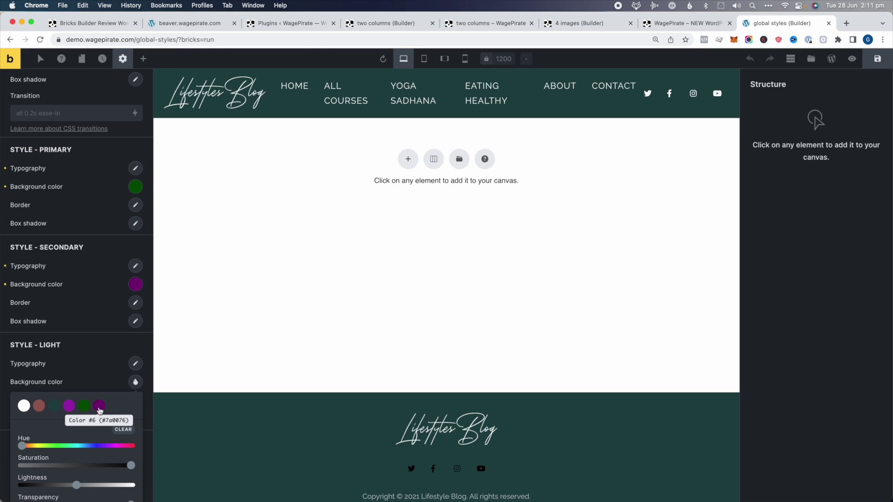
pyautogui.scroll(-2, 99, 409)
pyautogui.click(113, 253)
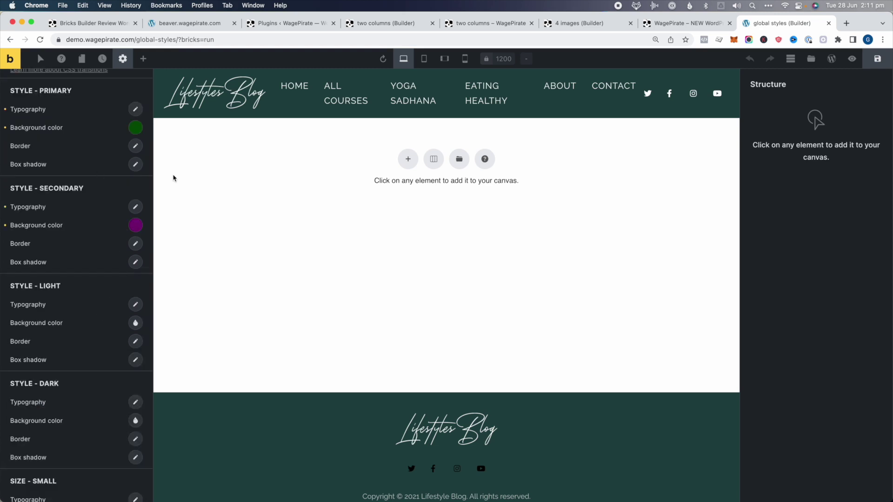
# Set the default button style's typography color to white, #ffffff
pyautogui.scroll(1, 133, 203)
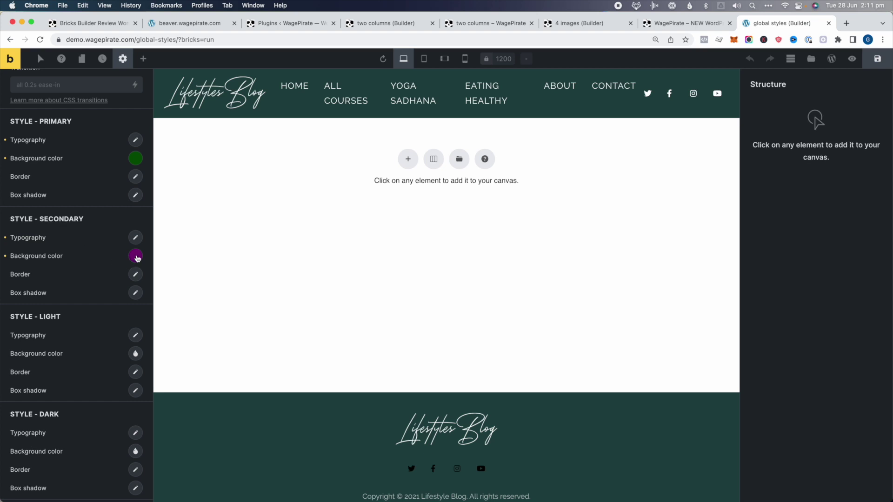
pyautogui.scroll(4, 116, 261)
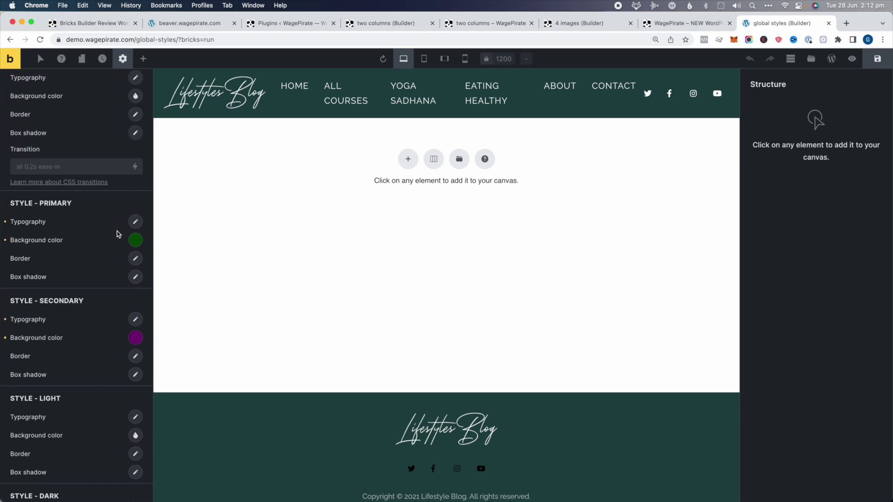
pyautogui.scroll(1, 120, 240)
pyautogui.click(135, 151)
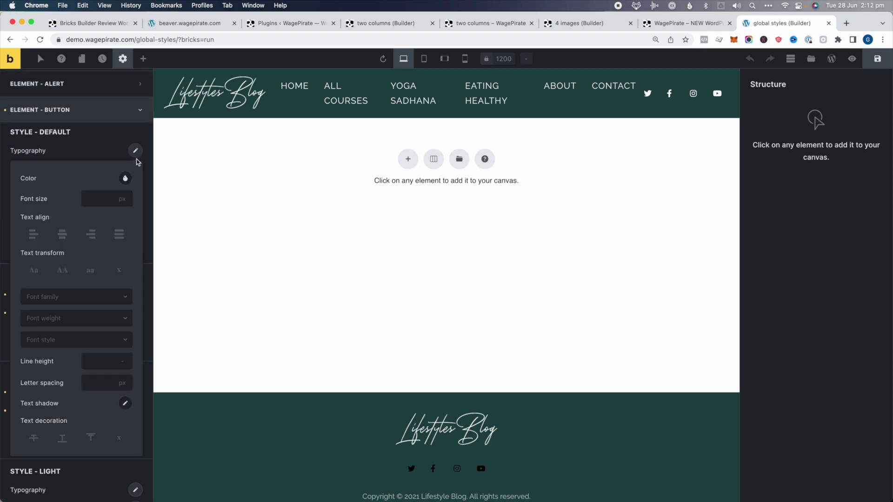
pyautogui.click(124, 179)
pyautogui.click(36, 203)
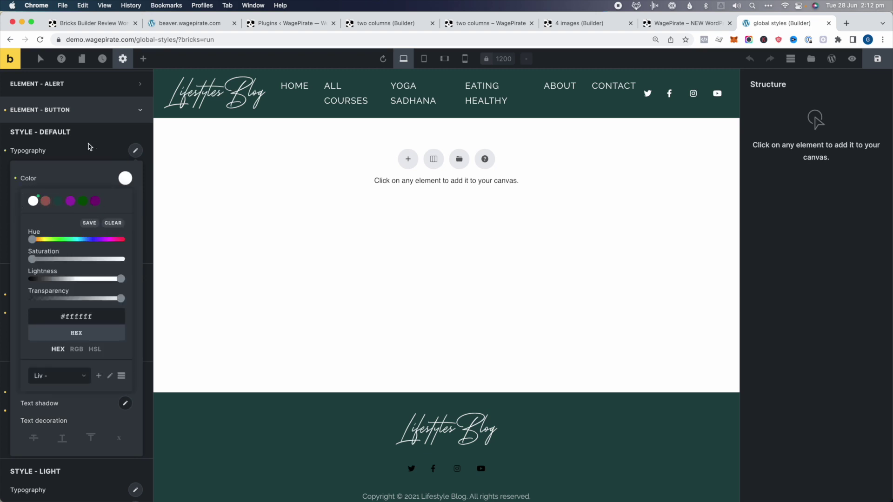
pyautogui.click(89, 144)
# Set the default button style's background color to a dark red and save the changes
pyautogui.click(135, 170)
pyautogui.moveTo(111, 234); pyautogui.dragTo(136, 235)
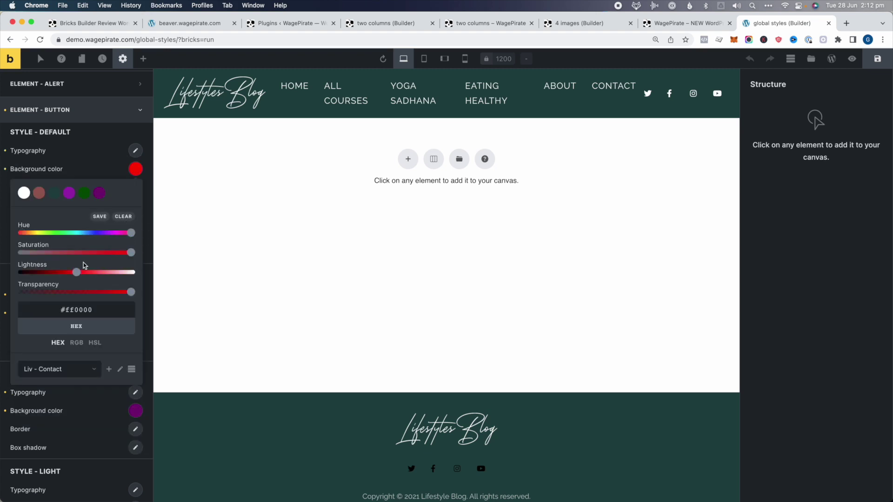
pyautogui.moveTo(60, 271); pyautogui.dragTo(51, 272)
pyautogui.click(78, 167)
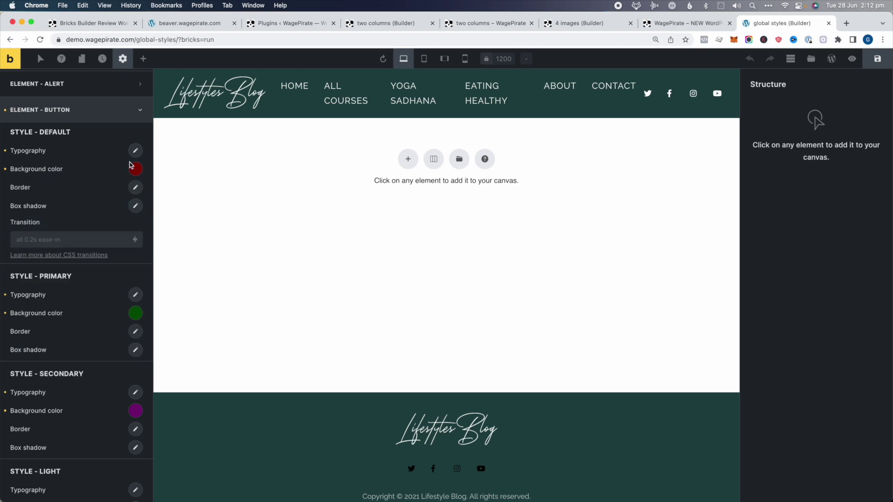
pyautogui.click(883, 64)
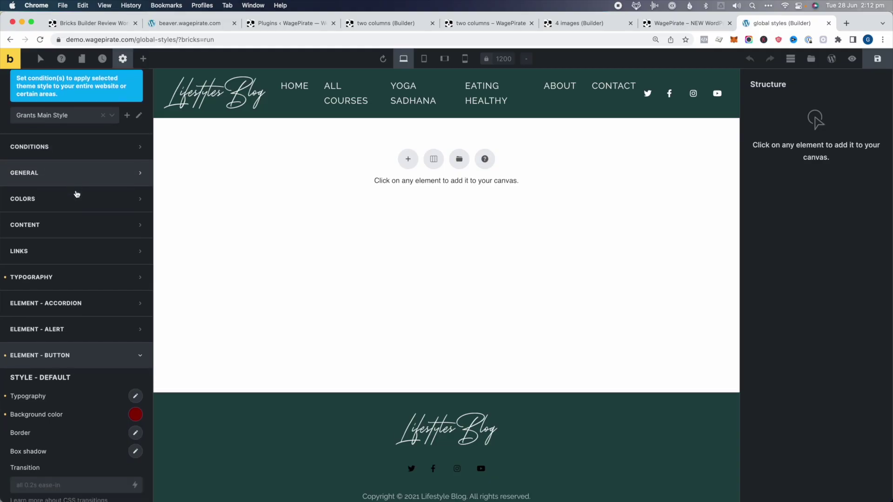
pyautogui.scroll(-2, 77, 195)
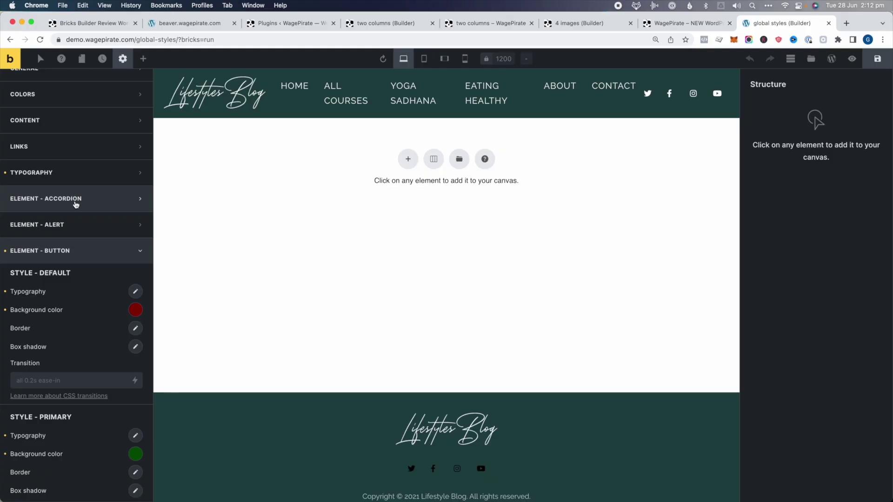
pyautogui.scroll(-2, 76, 205)
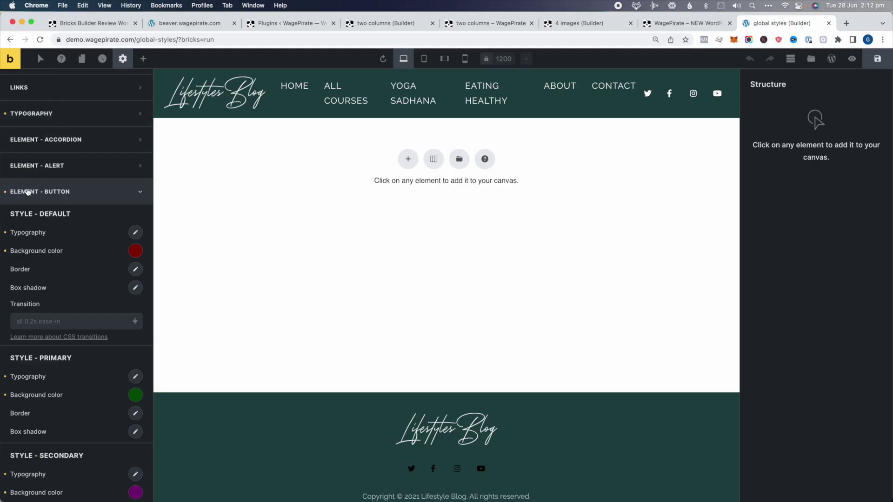
# Insert a single-container section on the canvas and add a Heading element inside its container
pyautogui.click(434, 158)
pyautogui.click(375, 212)
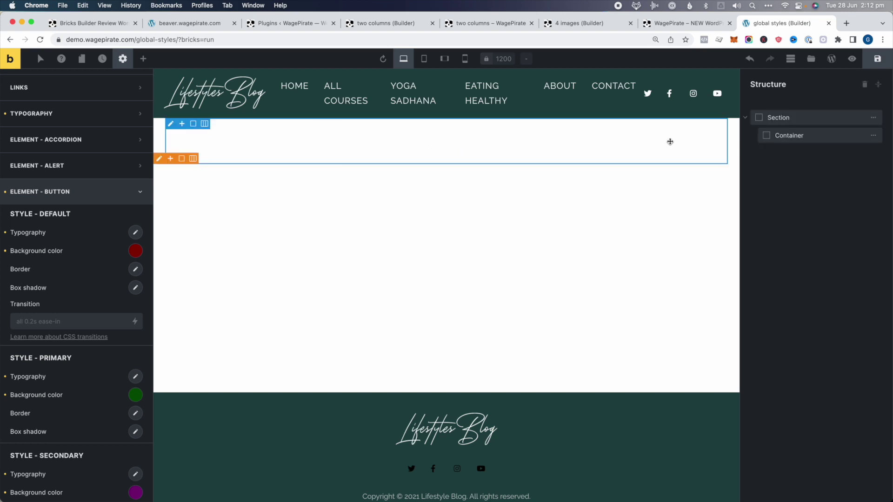
pyautogui.click(809, 137)
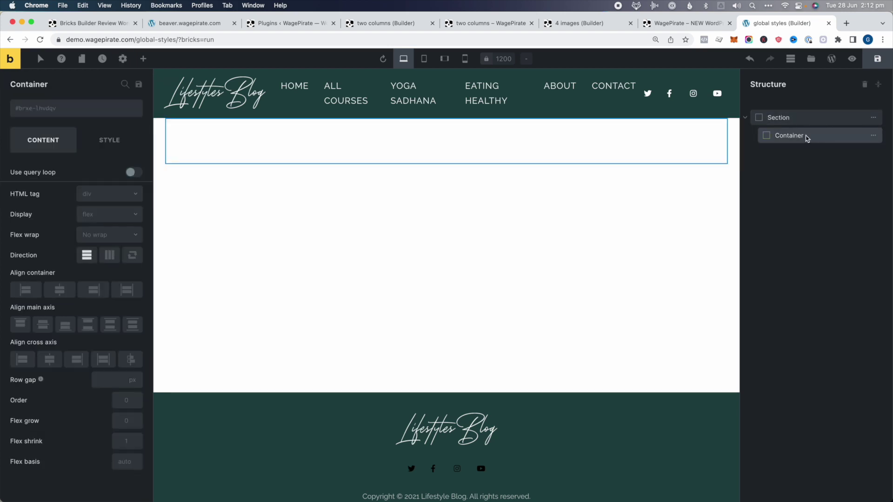
pyautogui.click(143, 59)
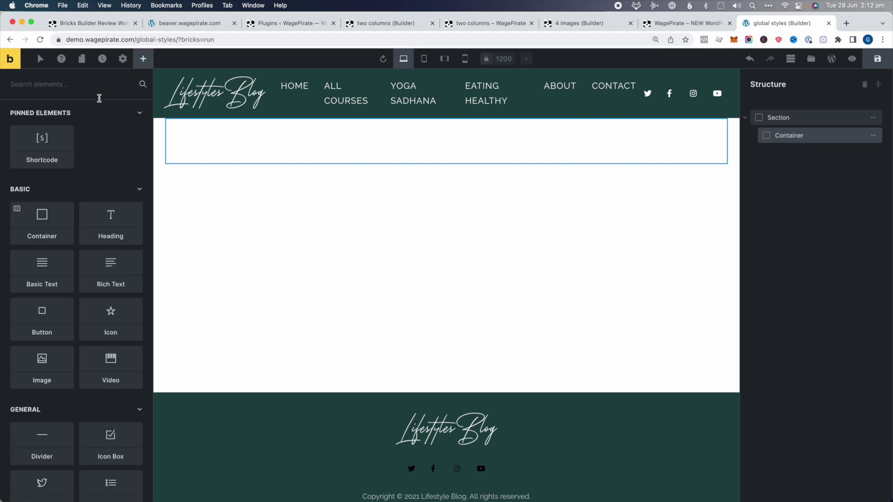
pyautogui.write('head')
pyautogui.click(52, 133)
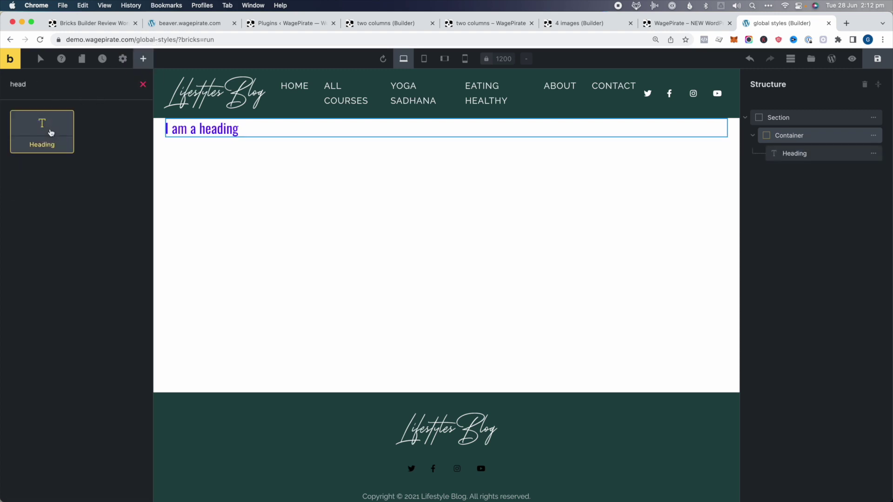
# Add a Rich Text element to the container below the heading
pyautogui.click(92, 94)
pyautogui.press('BackSpace')
pyautogui.press('BackSpace')
pyautogui.press('BackSpace')
pyautogui.press('BackSpace')
pyautogui.write('text')
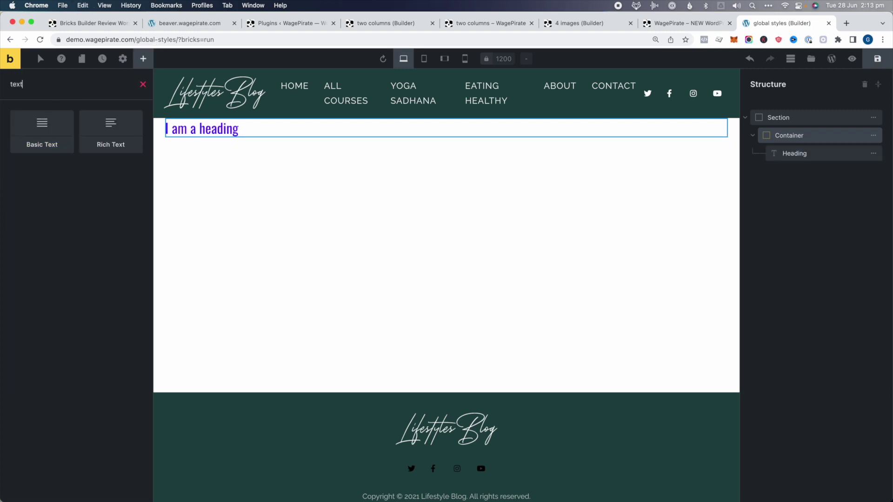
pyautogui.click(108, 138)
# Add a Button element to the container below the rich text
pyautogui.click(88, 88)
pyautogui.press('BackSpace')
pyautogui.press('BackSpace')
pyautogui.press('BackSpace')
pyautogui.press('BackSpace')
pyautogui.write('but')
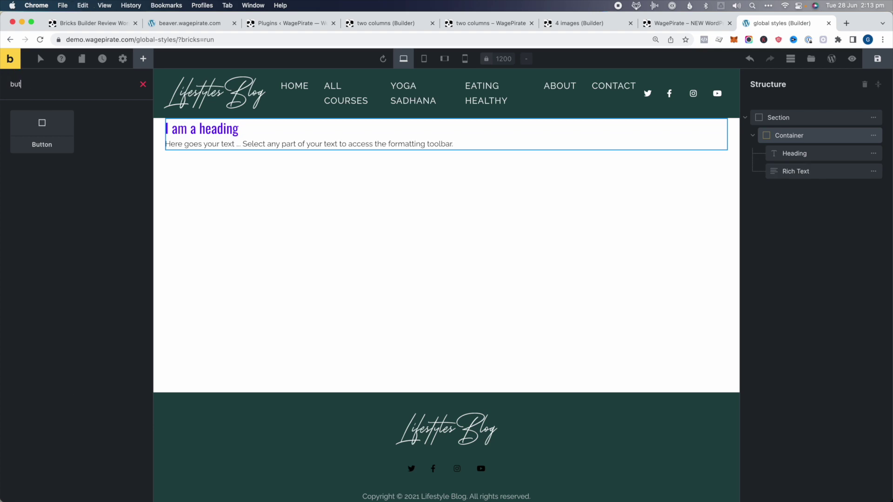
pyautogui.click(41, 130)
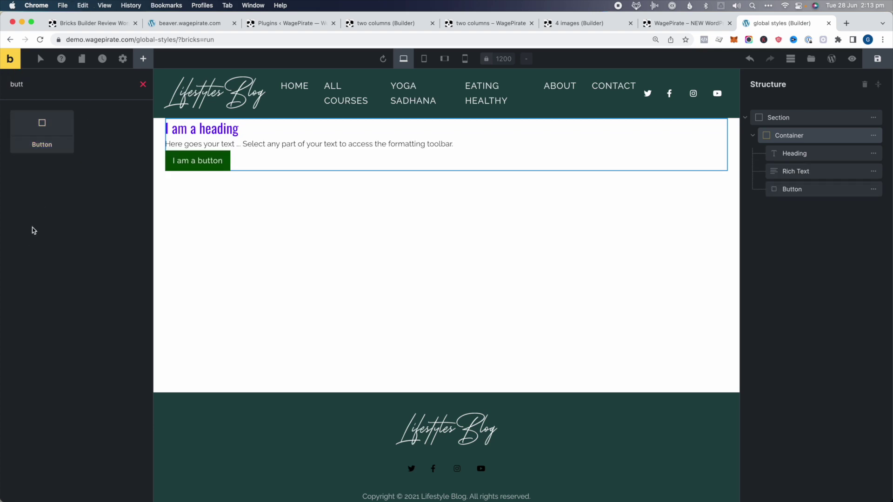
# Compare the new button's style setting with the button element settings of the Grants Main Style theme style
pyautogui.click(837, 190)
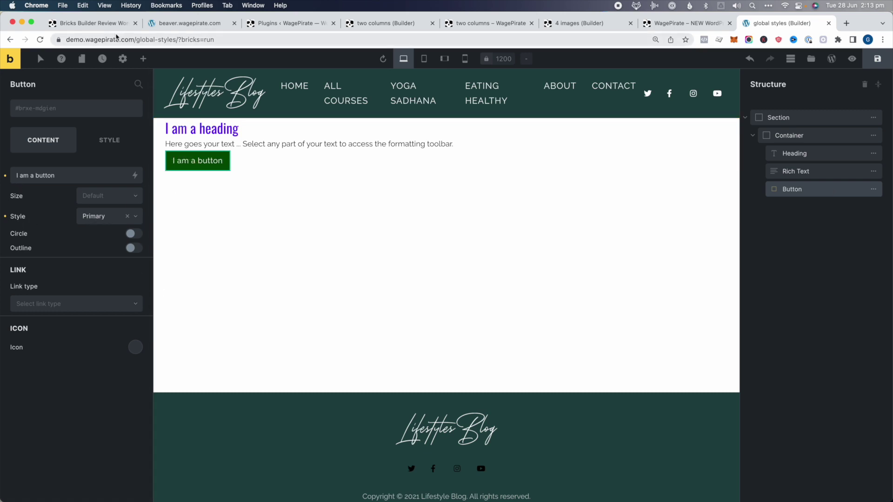
pyautogui.click(123, 59)
pyautogui.click(75, 111)
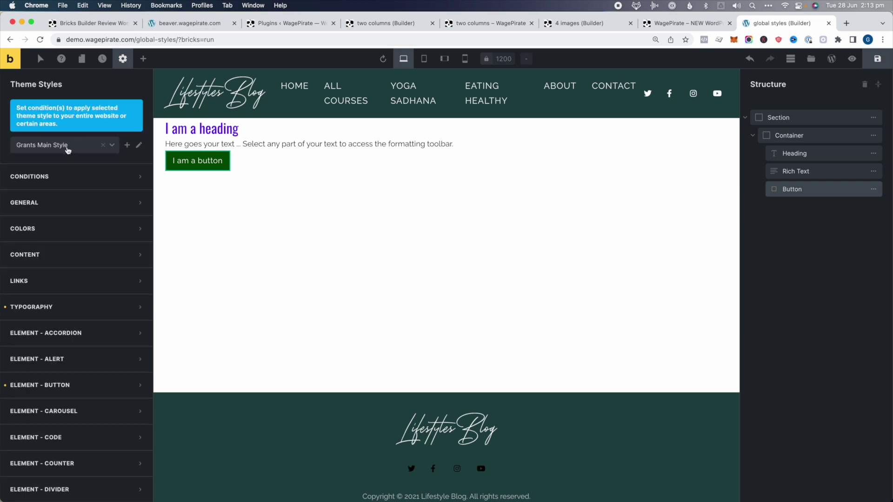
pyautogui.scroll(-1, 74, 349)
pyautogui.click(65, 371)
pyautogui.scroll(-3, 67, 374)
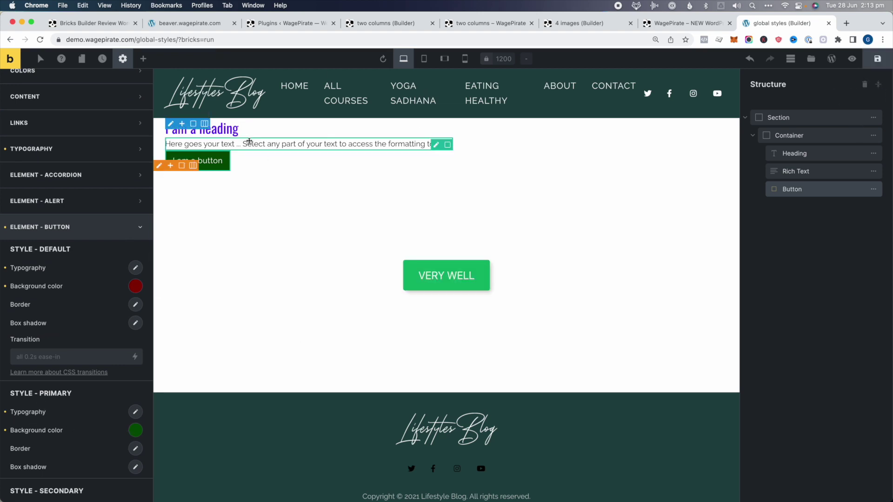
# Set the section's top and bottom padding to 50 px
pyautogui.click(804, 118)
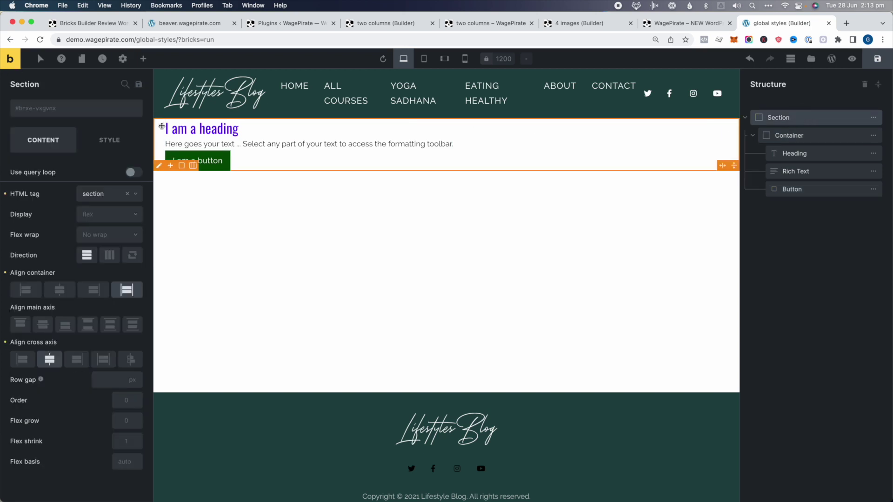
pyautogui.click(122, 146)
pyautogui.click(22, 176)
pyautogui.click(23, 294)
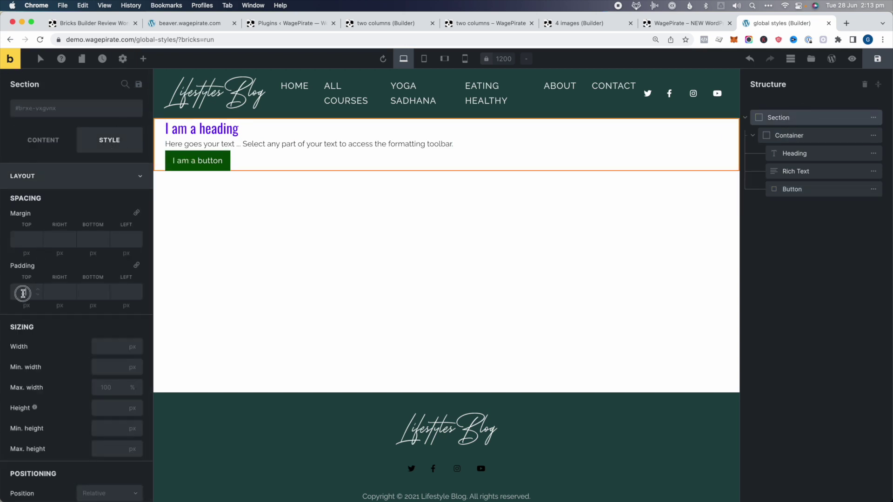
pyautogui.write('50')
pyautogui.click(92, 292)
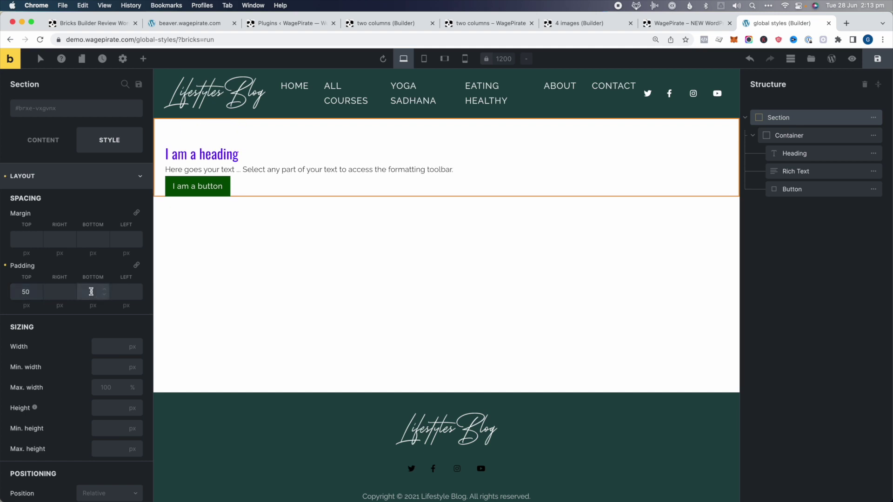
pyautogui.write('50')
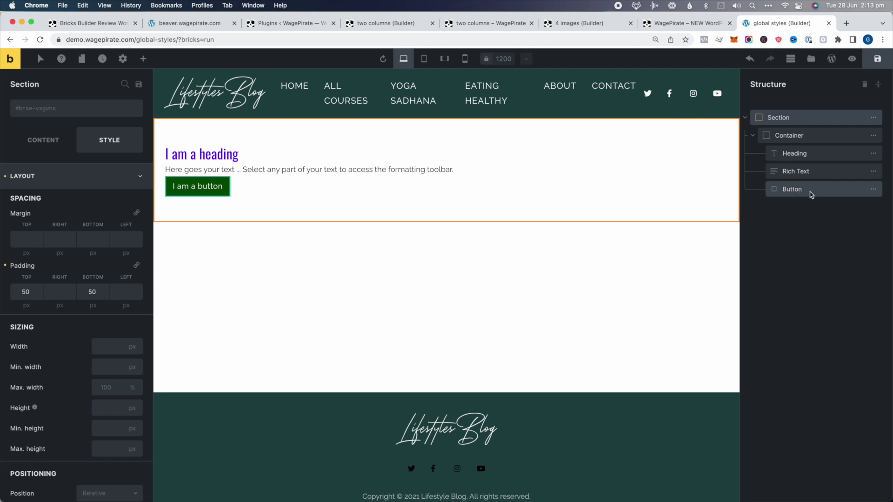
# Duplicate the padded section and open the content settings of the button in the copy
pyautogui.moveTo(874, 122)
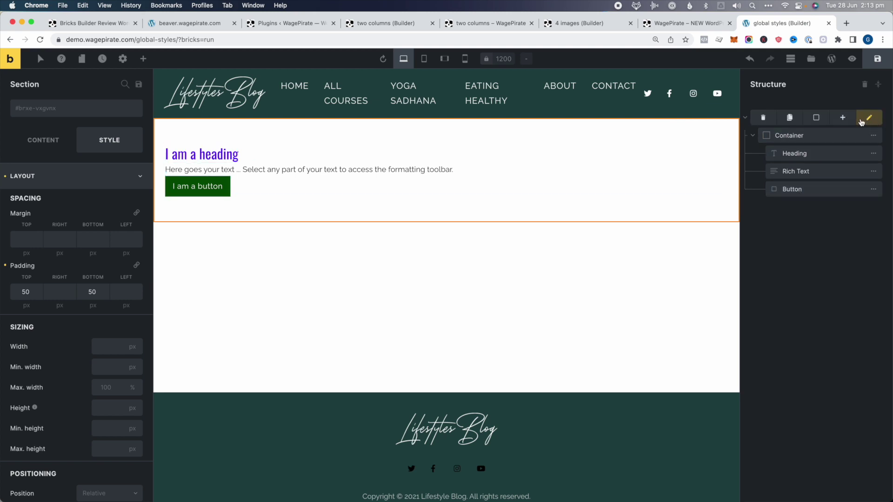
pyautogui.click(789, 117)
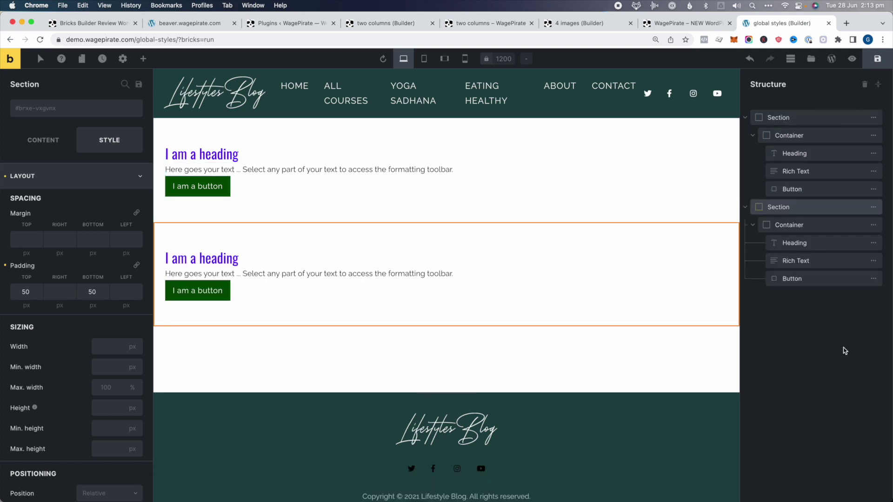
pyautogui.click(198, 290)
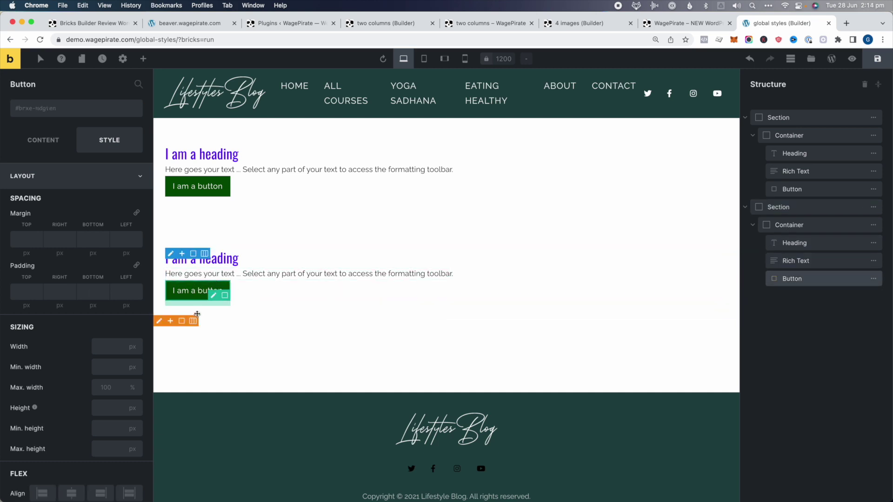
pyautogui.click(43, 140)
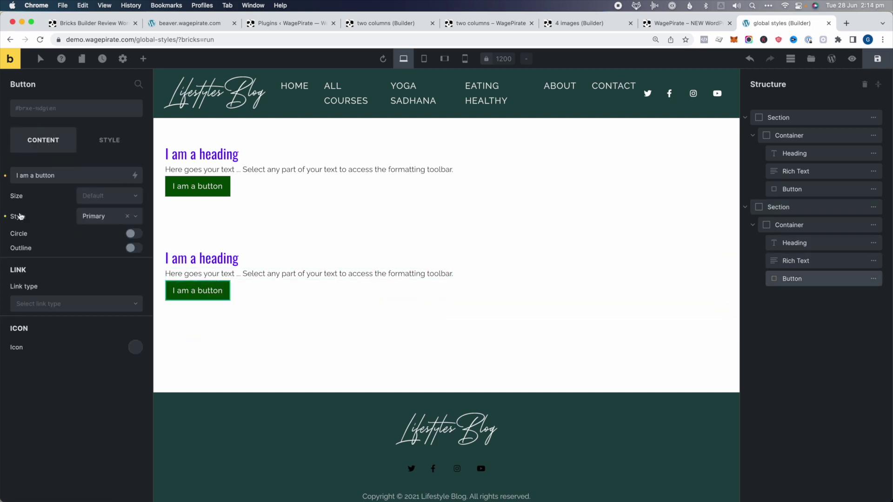
# Change the Primary button style's background color to a dark teal in the Grants Main Style theme style
pyautogui.click(122, 59)
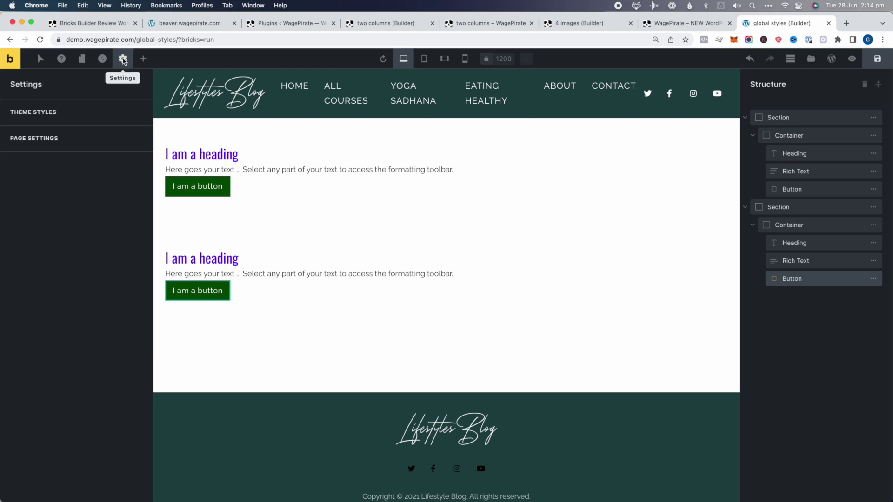
pyautogui.click(27, 111)
pyautogui.scroll(-1, 56, 372)
pyautogui.click(34, 365)
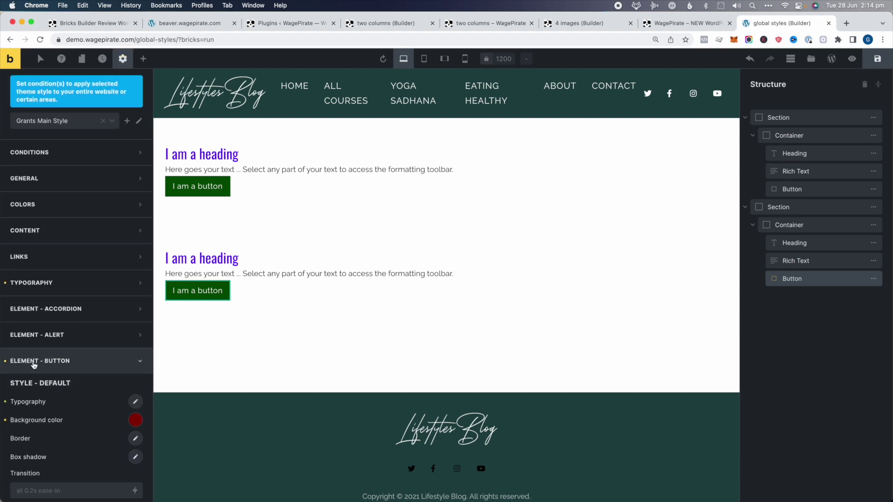
pyautogui.scroll(-5, 91, 357)
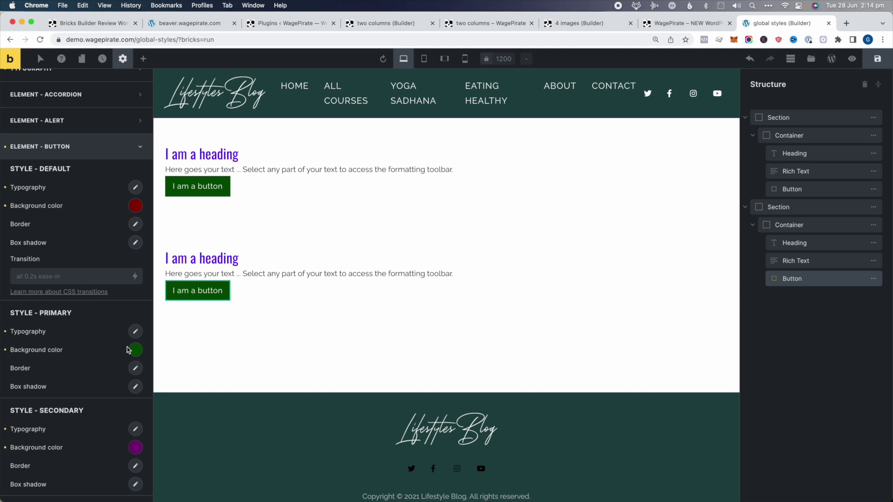
pyautogui.click(135, 350)
pyautogui.moveTo(106, 412); pyautogui.dragTo(75, 417)
pyautogui.rightClick(74, 417)
pyautogui.click(68, 416)
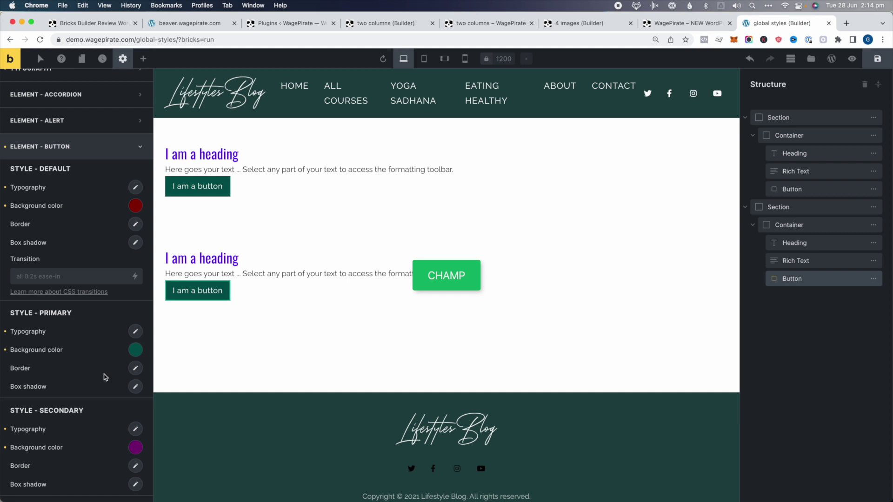
# Set the Primary button style's border radius to 10 px on all corners
pyautogui.scroll(-1, 105, 378)
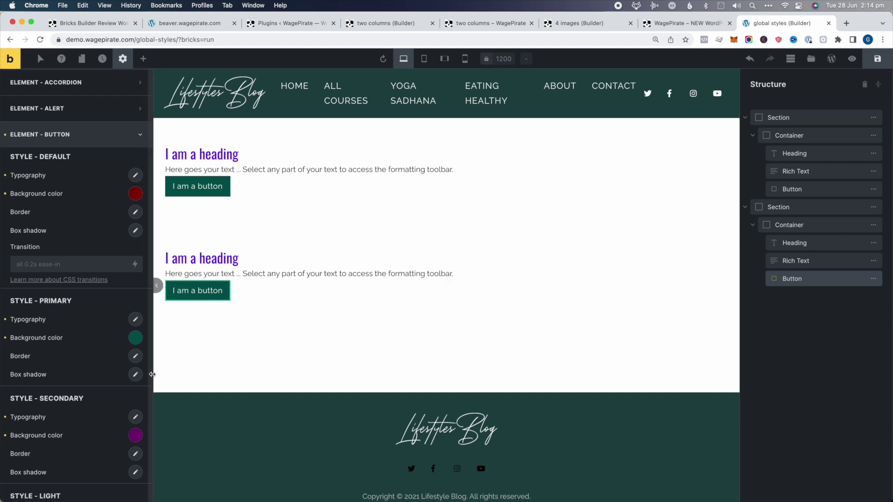
pyautogui.click(136, 356)
pyautogui.scroll(-1, 133, 365)
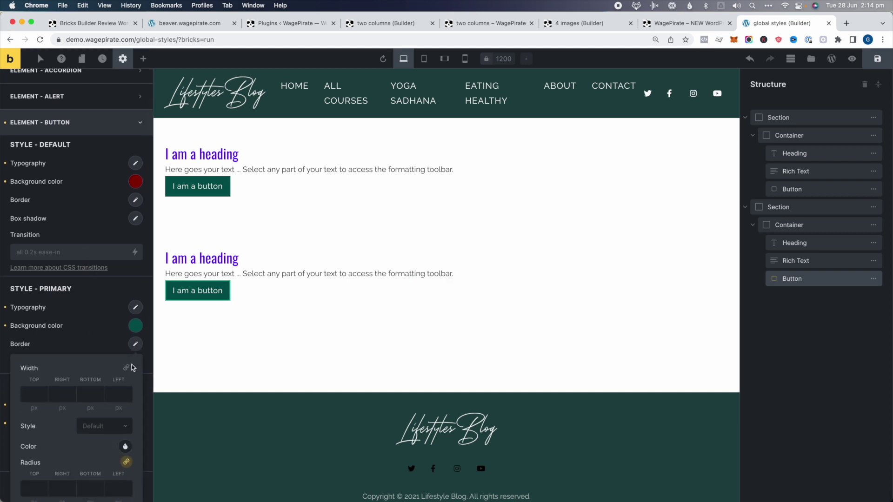
pyautogui.scroll(-5, 34, 410)
pyautogui.click(33, 424)
pyautogui.write('10')
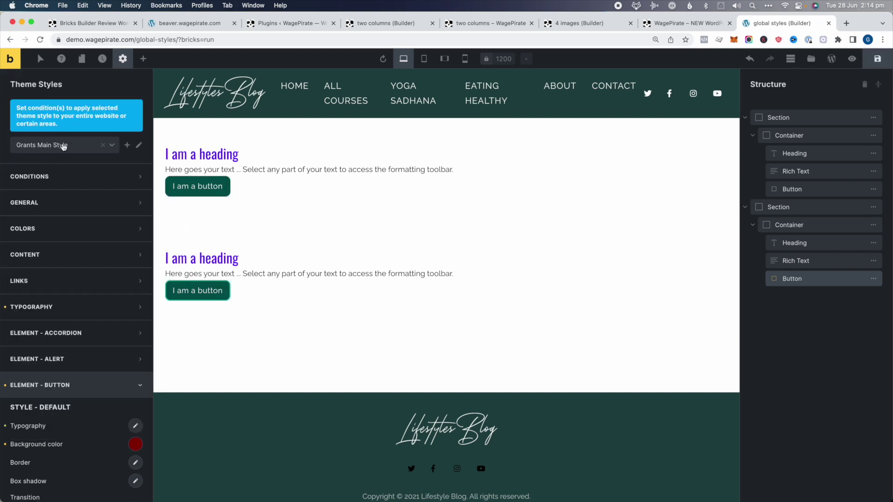
# Examine the remaining button and element settings of the theme style, including its link settings
pyautogui.scroll(-8, 67, 292)
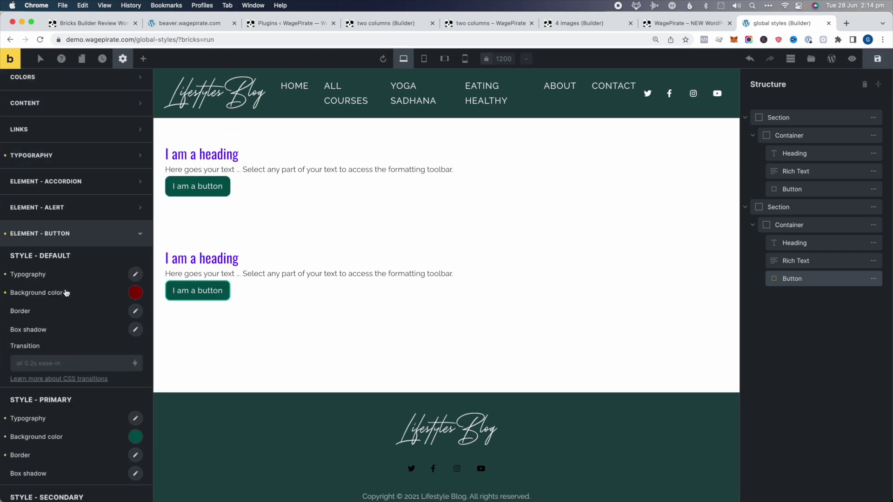
pyautogui.scroll(-20, 54, 228)
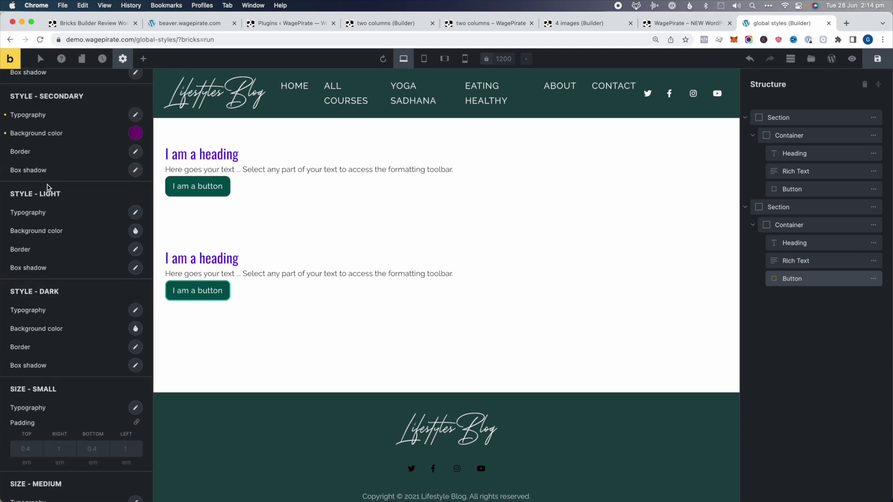
pyautogui.scroll(-10, 54, 372)
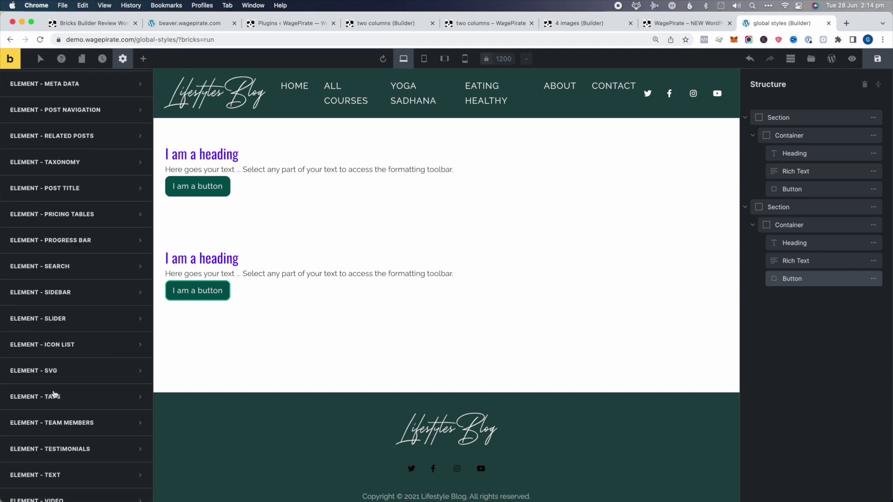
pyautogui.scroll(20, 54, 395)
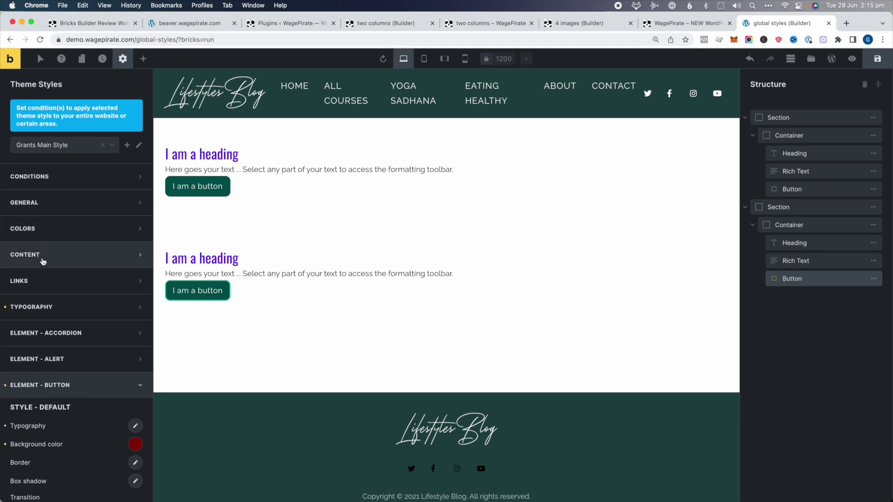
pyautogui.click(69, 280)
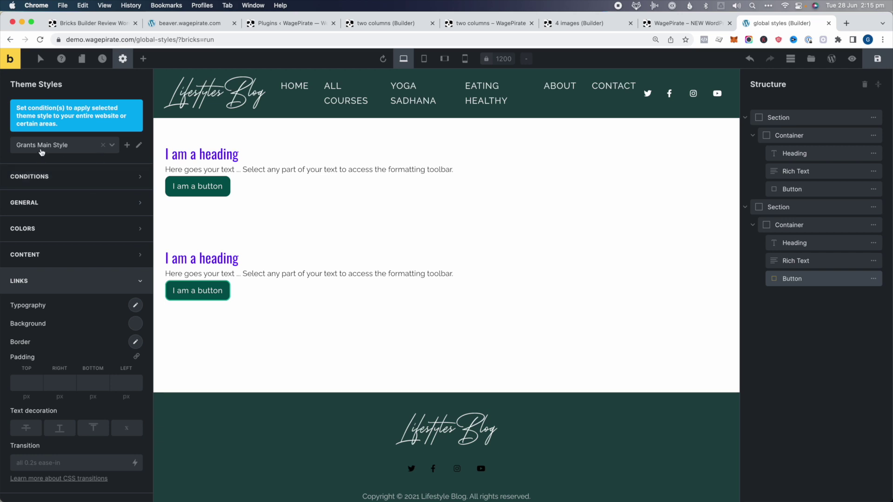
# Add an Entire website condition to the theme style and view the page on the front end
pyautogui.click(41, 177)
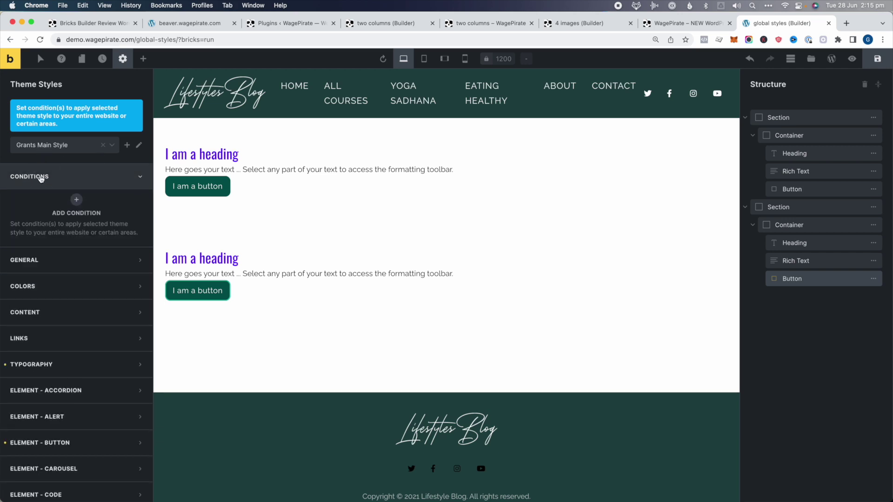
pyautogui.click(78, 199)
pyautogui.click(62, 228)
pyautogui.click(51, 241)
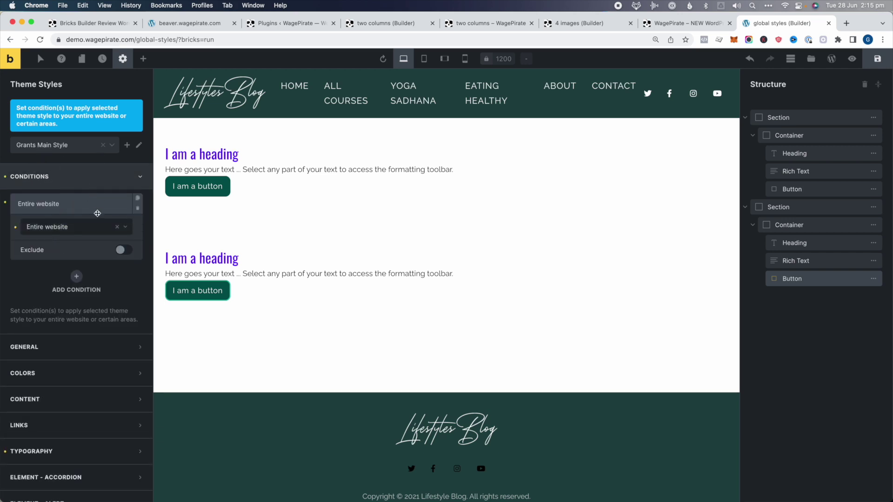
pyautogui.click(852, 59)
pyautogui.click(828, 57)
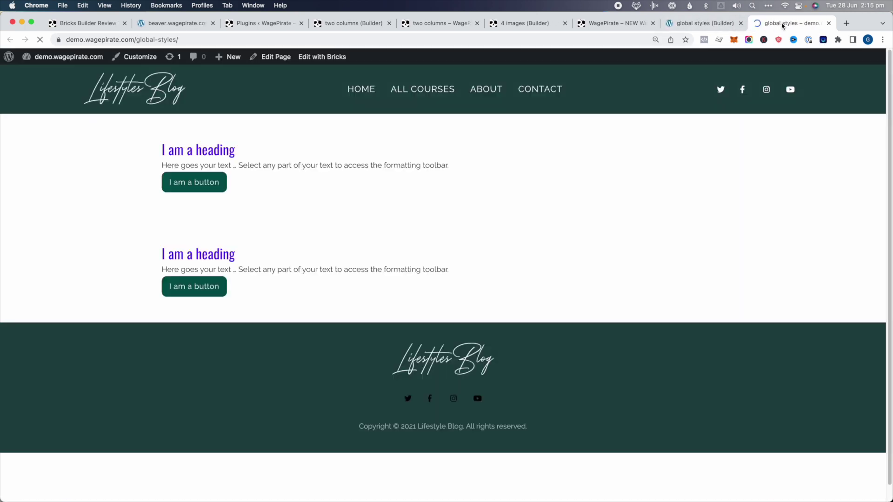
# Create a new WordPress page titled "testing global styles" and publish it
pyautogui.moveTo(232, 56)
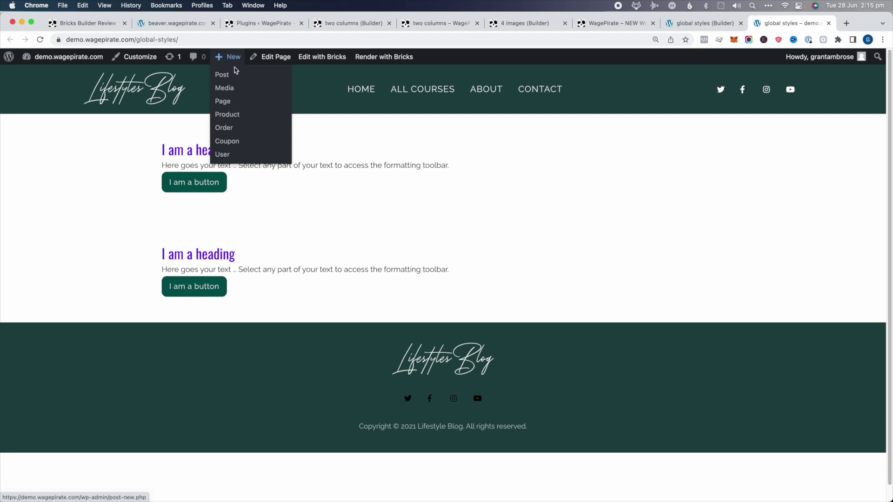
pyautogui.keyDown('super'); pyautogui.click(225, 100); pyautogui.keyUp('super')
pyautogui.click(795, 23)
pyautogui.write('tes')
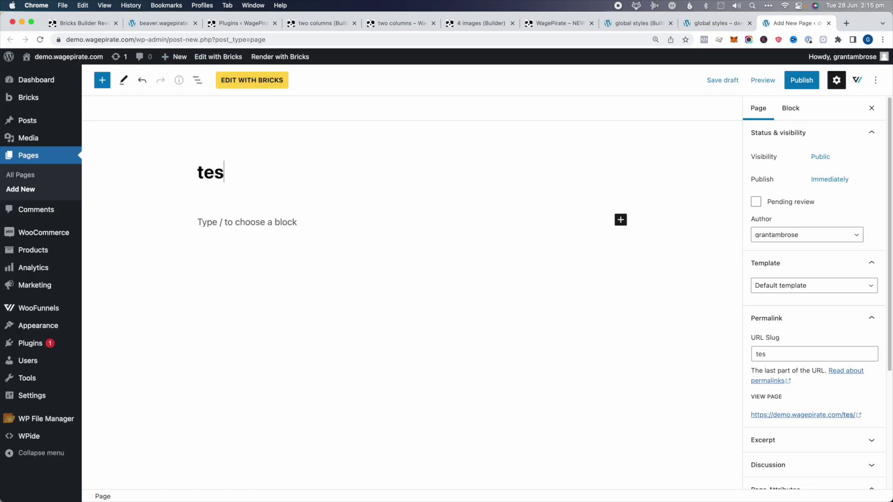
pyautogui.write('ting global styles')
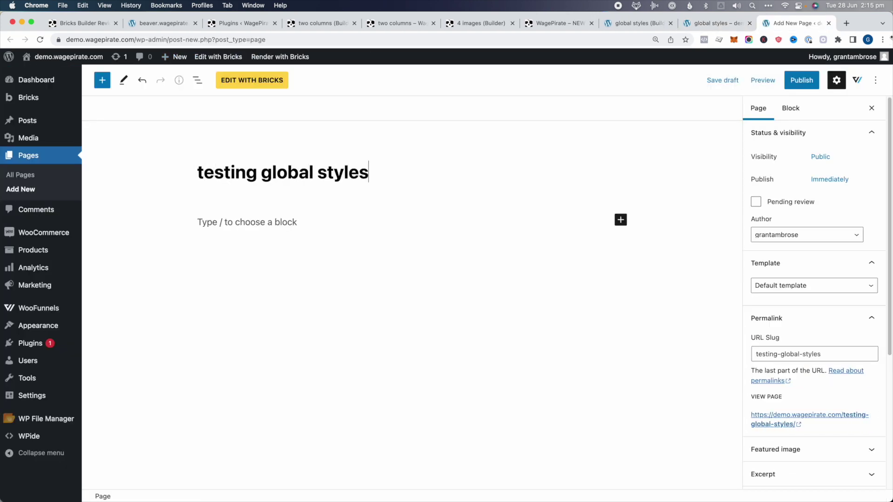
pyautogui.click(801, 80)
pyautogui.click(790, 80)
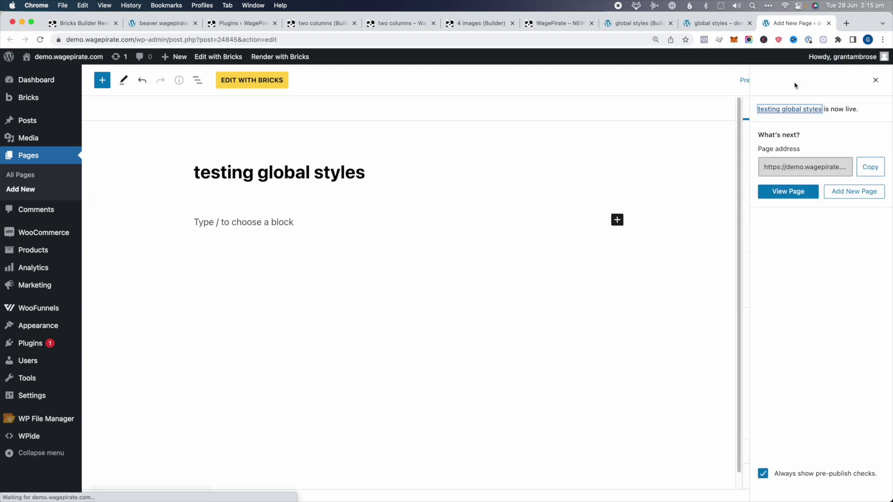
# Edit the new page with Bricks and insert a single-container section on its canvas
pyautogui.click(226, 85)
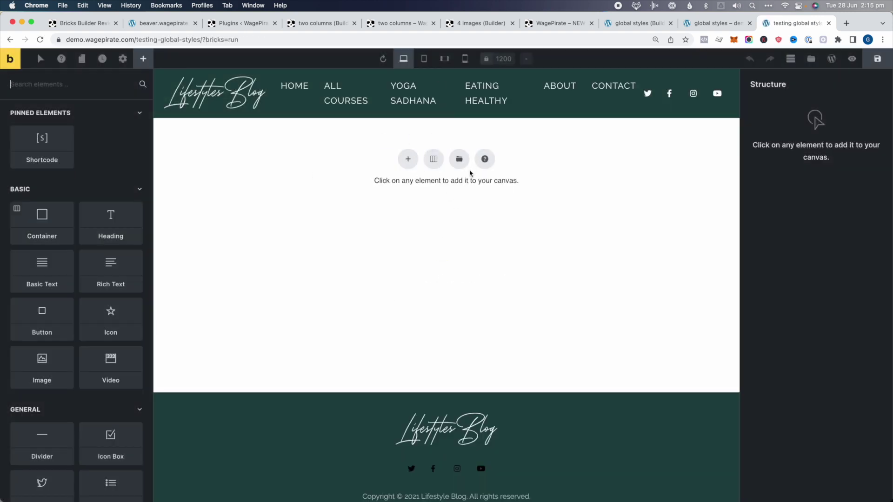
pyautogui.click(427, 160)
pyautogui.click(374, 204)
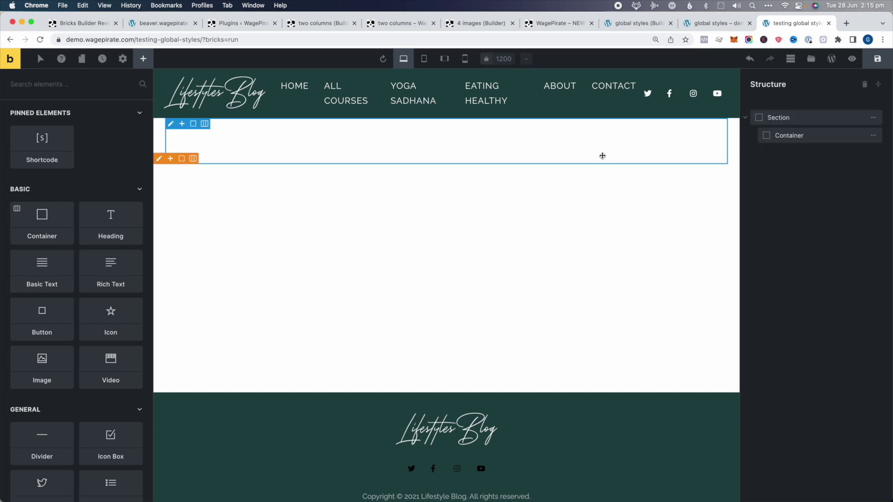
# Add a Basic Text element and a Button element inside the section's container
pyautogui.click(797, 136)
pyautogui.click(129, 87)
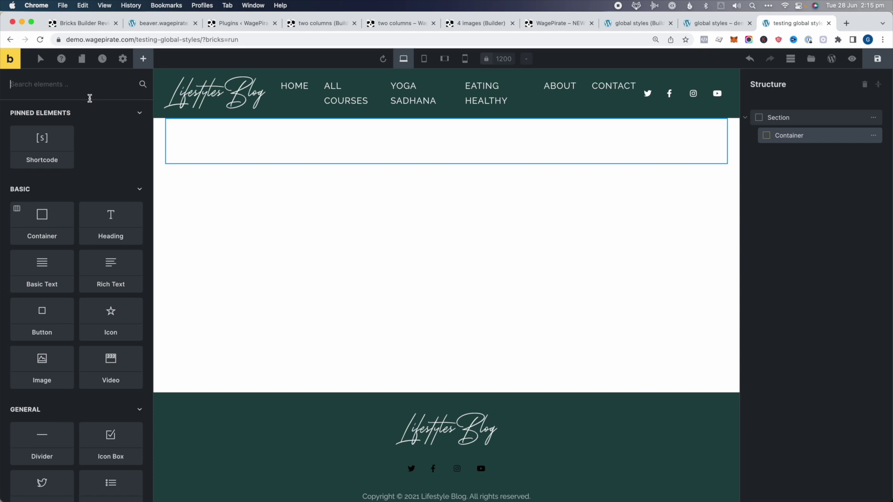
pyautogui.write('text')
pyautogui.press('Return')
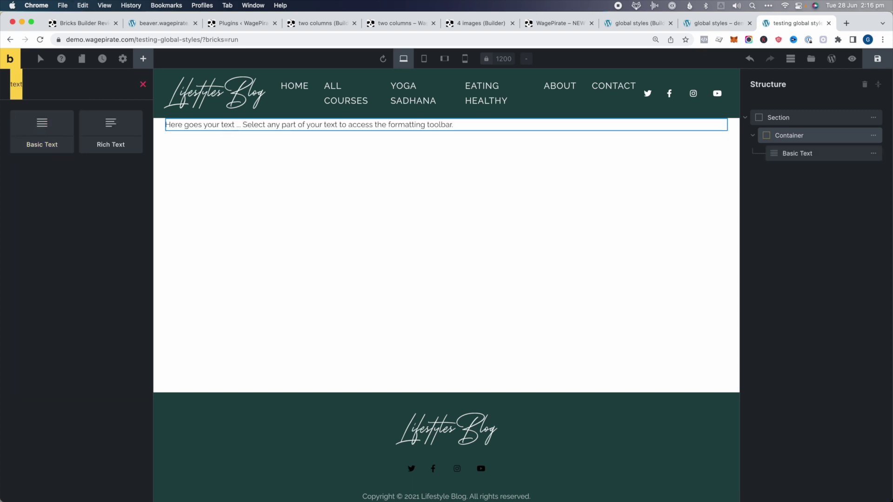
pyautogui.write('butt')
pyautogui.click(67, 133)
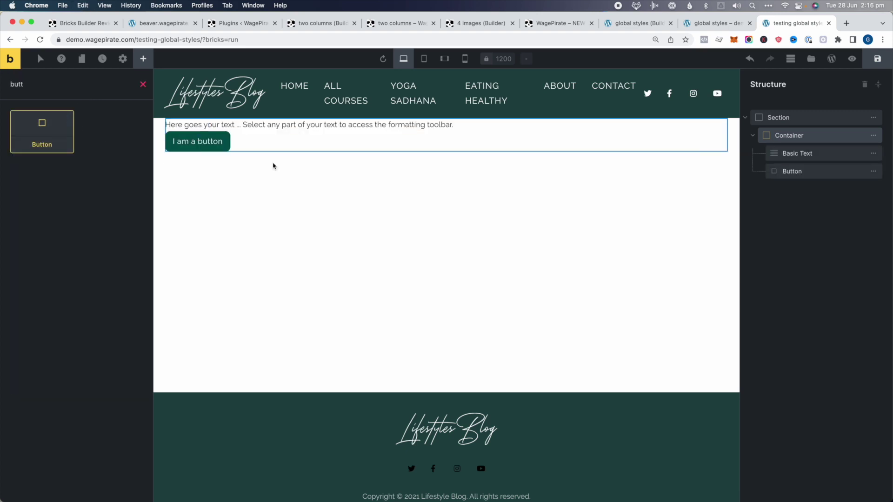
# Set the new page section's top padding to 50 px
pyautogui.click(800, 119)
pyautogui.click(111, 136)
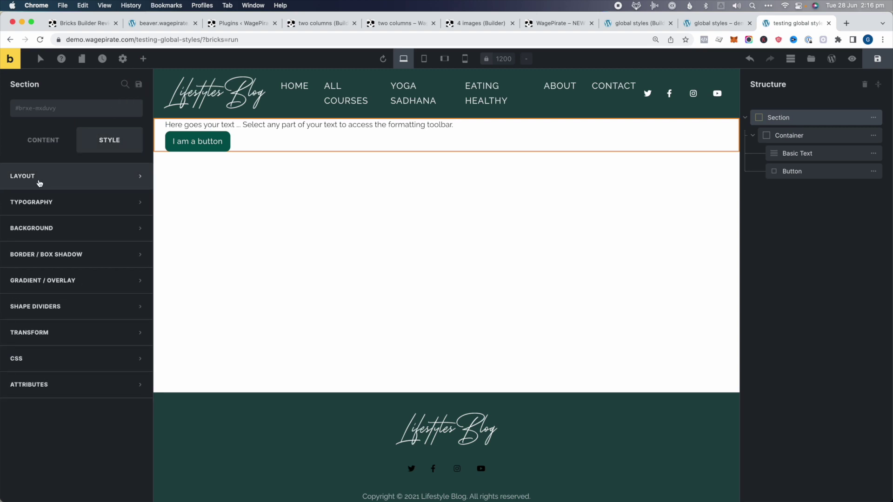
pyautogui.click(39, 180)
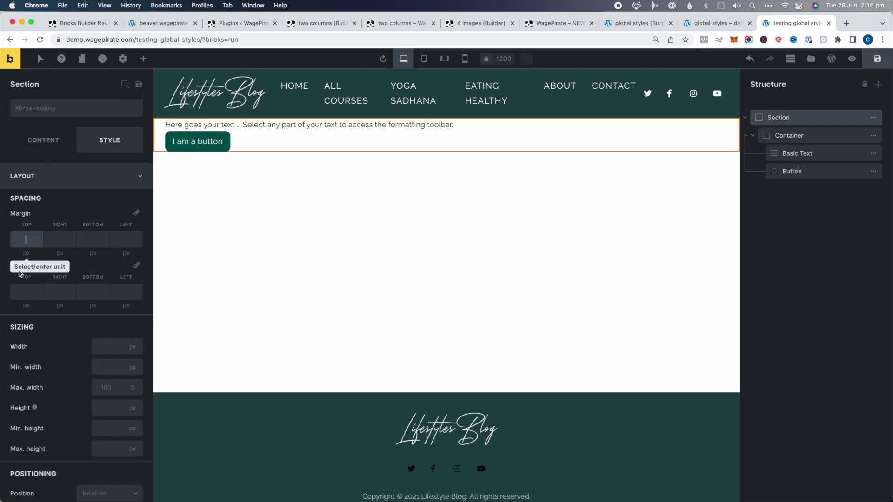
pyautogui.click(26, 291)
pyautogui.write('50')
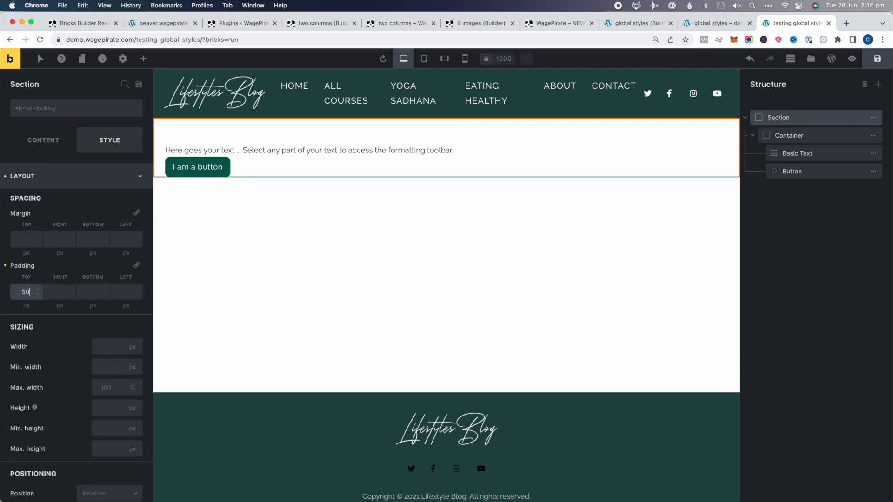
# Set the section's bottom padding to 50 px
pyautogui.press('Tab')
pyautogui.press('Tab')
pyautogui.write('50')
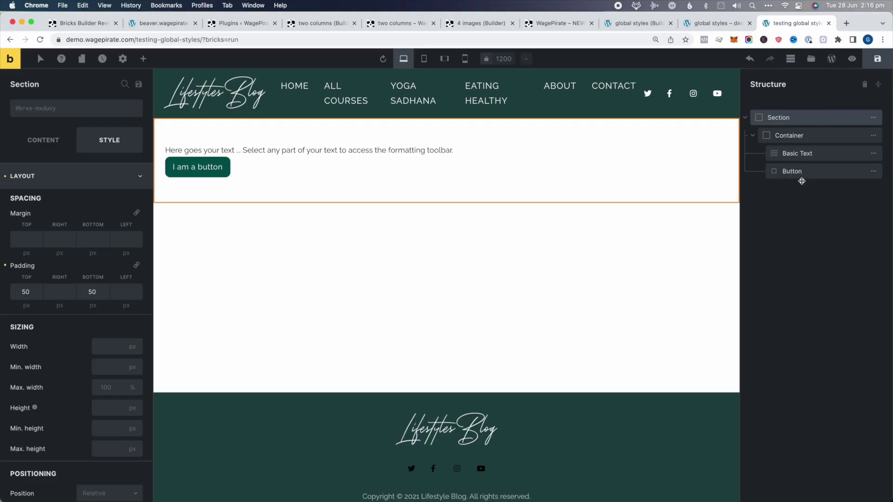
# Change the Primary button background colour to pale aqua #c7fffa in the Grants Main Style theme style
pyautogui.click(805, 174)
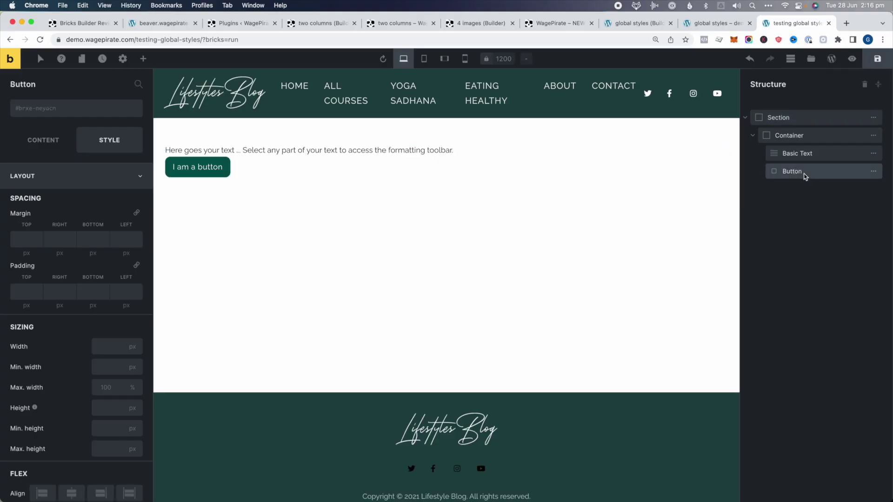
pyautogui.click(43, 144)
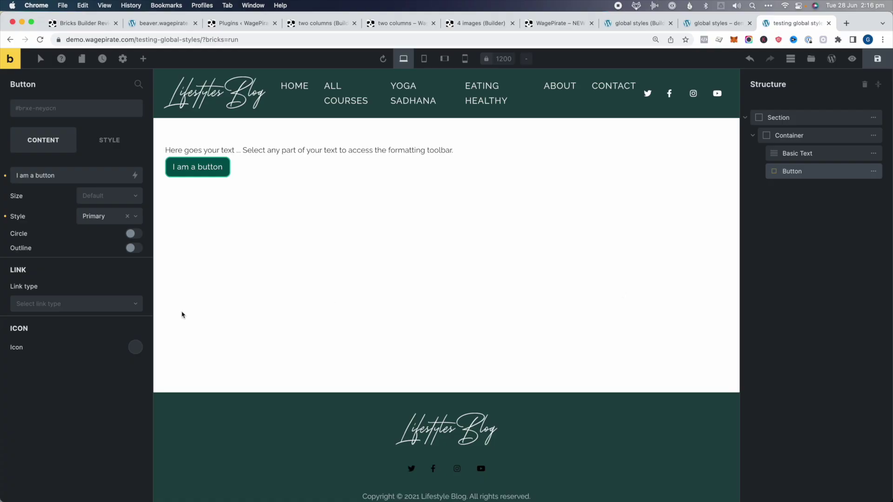
pyautogui.click(122, 58)
pyautogui.click(40, 107)
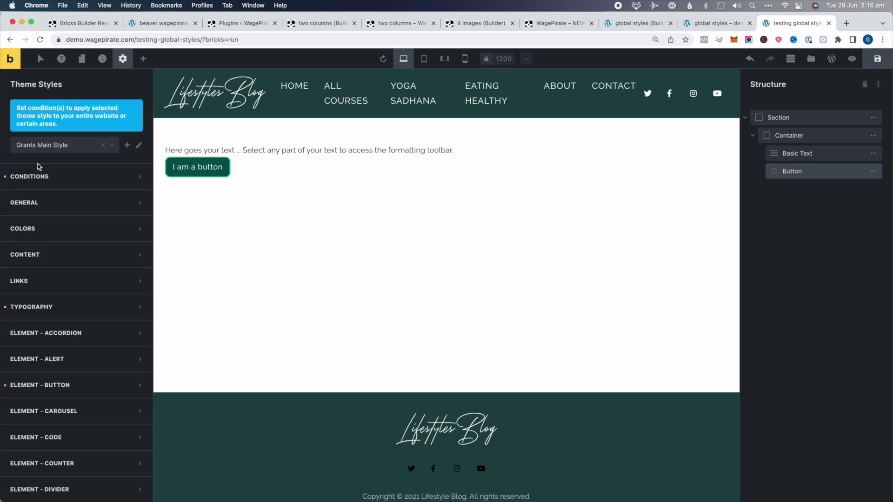
pyautogui.scroll(-1, 37, 321)
pyautogui.click(35, 365)
pyautogui.scroll(-1, 103, 268)
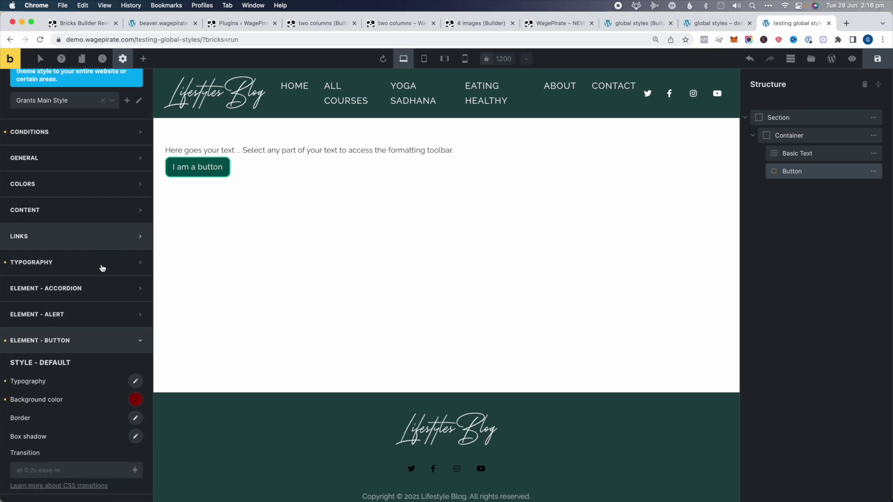
pyautogui.scroll(-4, 103, 268)
pyautogui.click(135, 365)
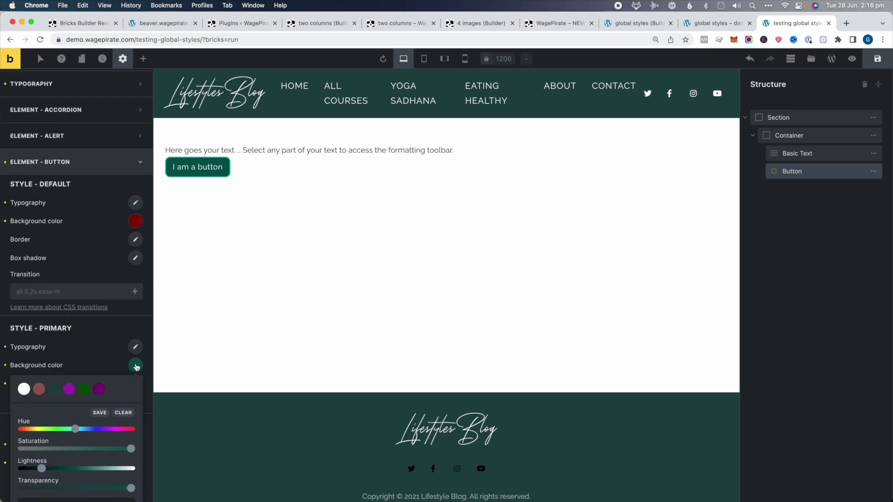
pyautogui.scroll(-3, 102, 379)
pyautogui.moveTo(61, 279)
pyautogui.mouseDown()
pyautogui.moveTo(21, 278)
pyautogui.moveTo(100, 279)
pyautogui.moveTo(74, 277)
pyautogui.mouseUp()
pyautogui.moveTo(41, 316); pyautogui.dragTo(117, 318)
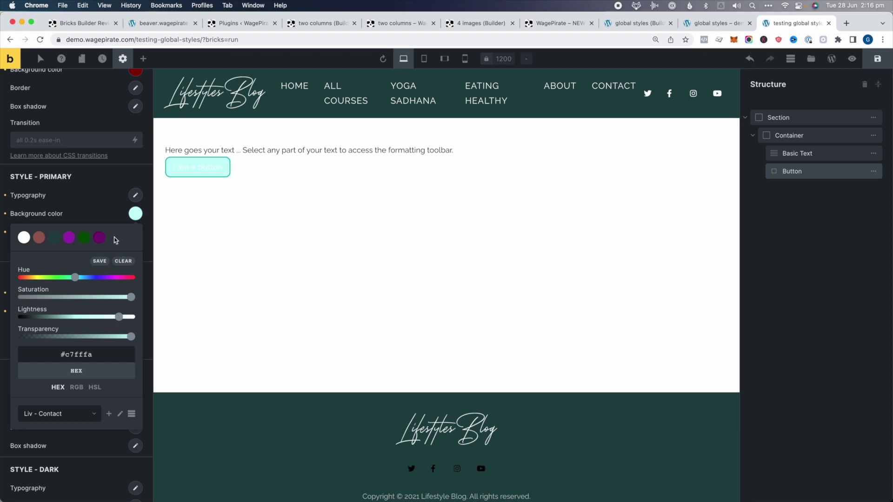
# Darken the Primary button style's text colour to black and save the page
pyautogui.click(135, 196)
pyautogui.click(125, 222)
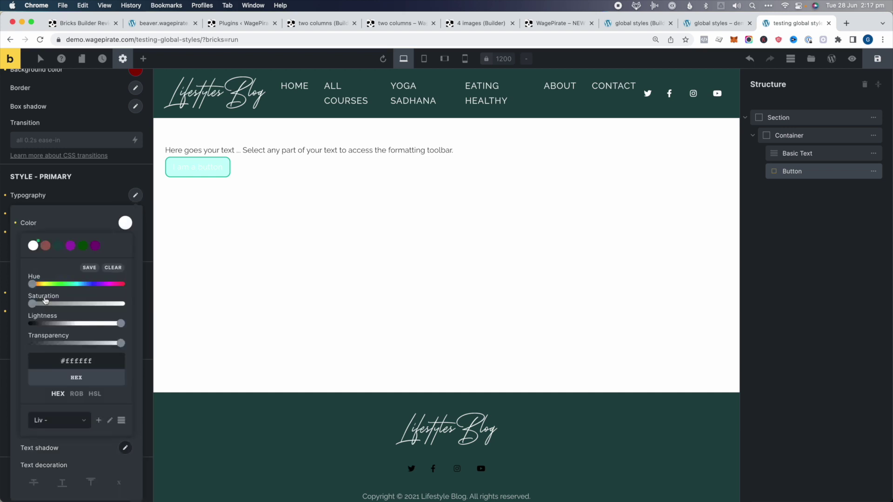
pyautogui.moveTo(45, 323); pyautogui.dragTo(30, 324)
pyautogui.click(55, 190)
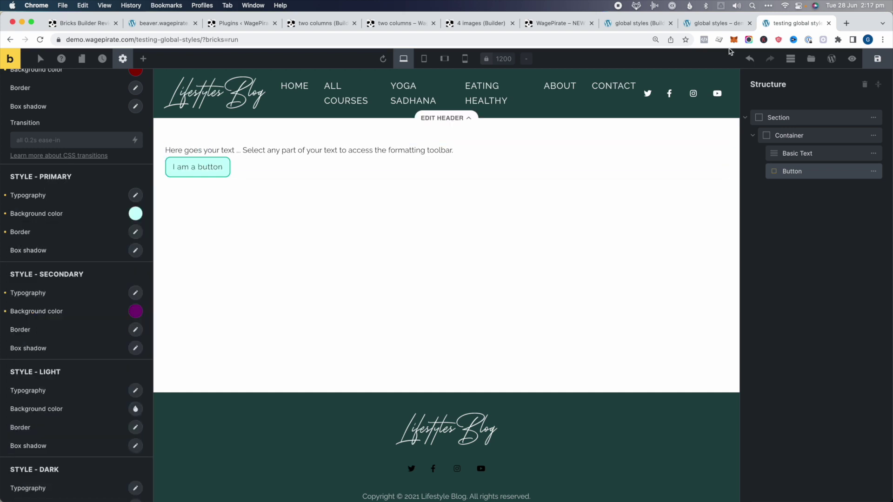
pyautogui.click(876, 59)
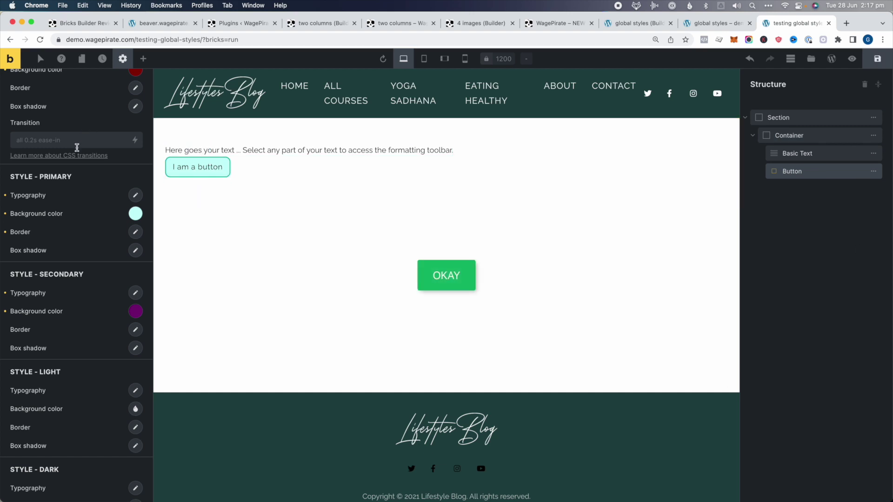
# Check the theme style's conditions and view the buttons on the global styles page
pyautogui.scroll(10, 76, 146)
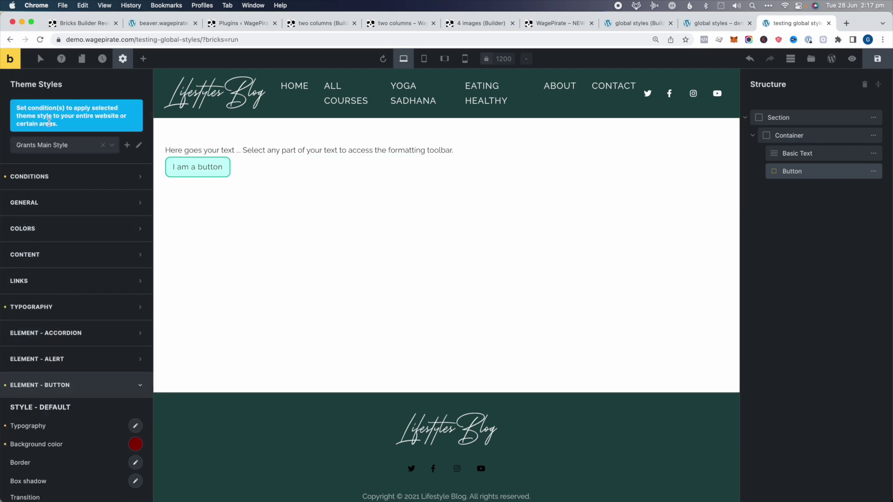
pyautogui.click(55, 179)
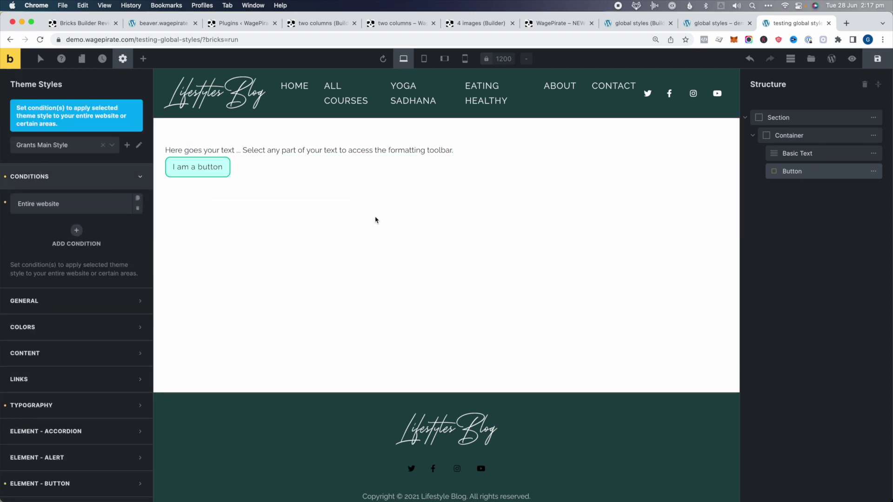
pyautogui.click(621, 26)
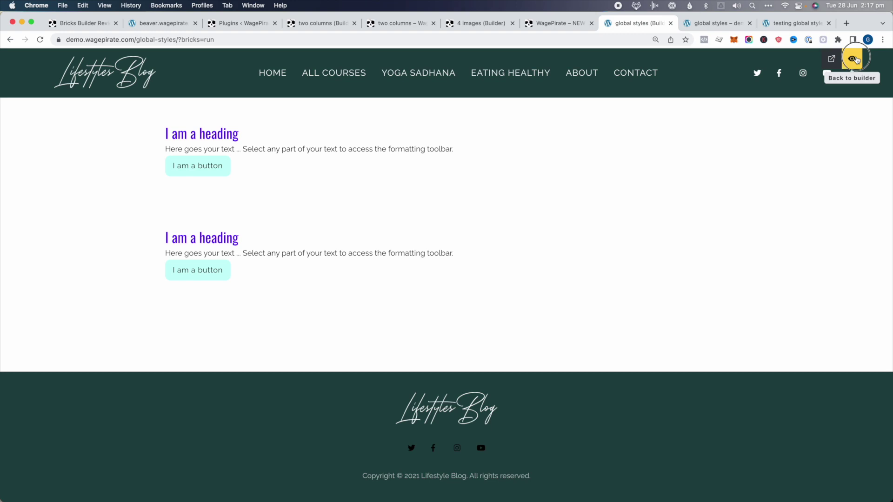
# Clear the Primary button style's rounded border on the global styles page and check the result on the testing global styles page
pyautogui.click(857, 59)
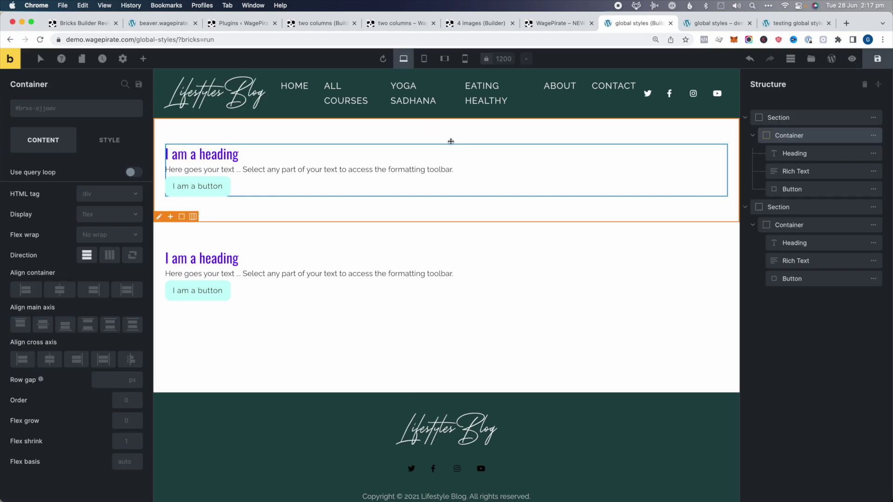
pyautogui.click(191, 183)
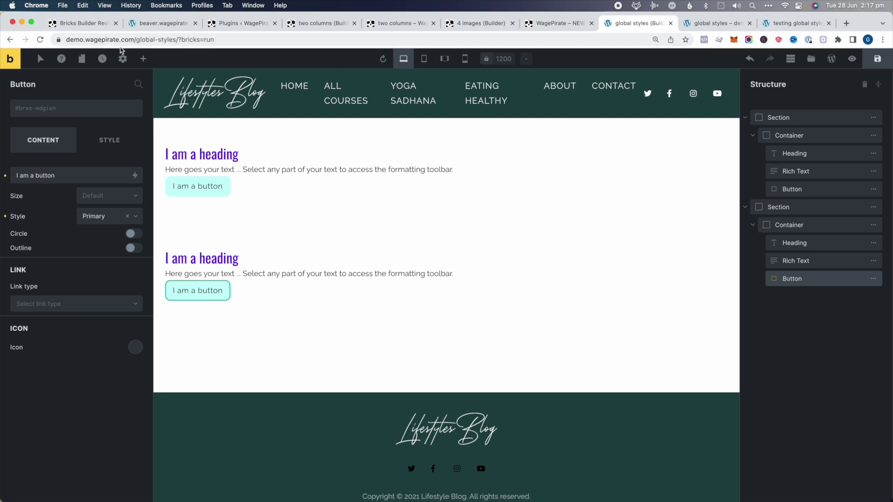
pyautogui.click(127, 62)
pyautogui.click(60, 112)
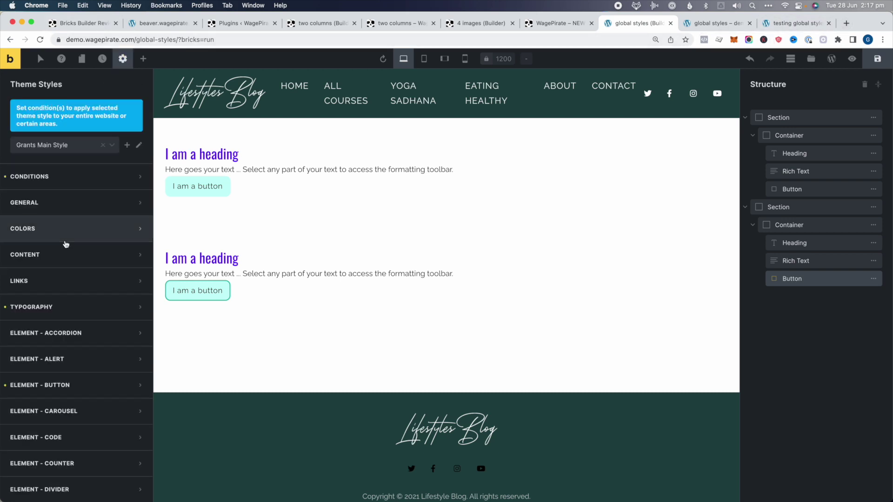
pyautogui.click(61, 343)
pyautogui.scroll(-3, 70, 332)
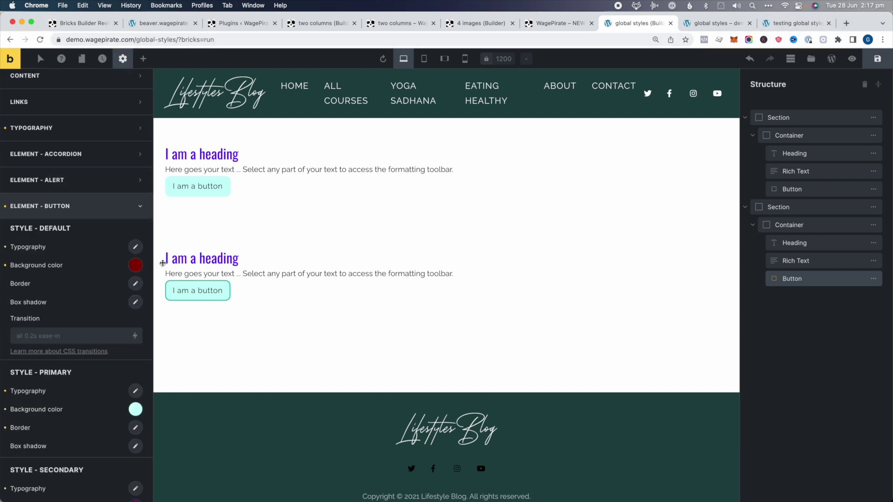
pyautogui.scroll(-1, 101, 420)
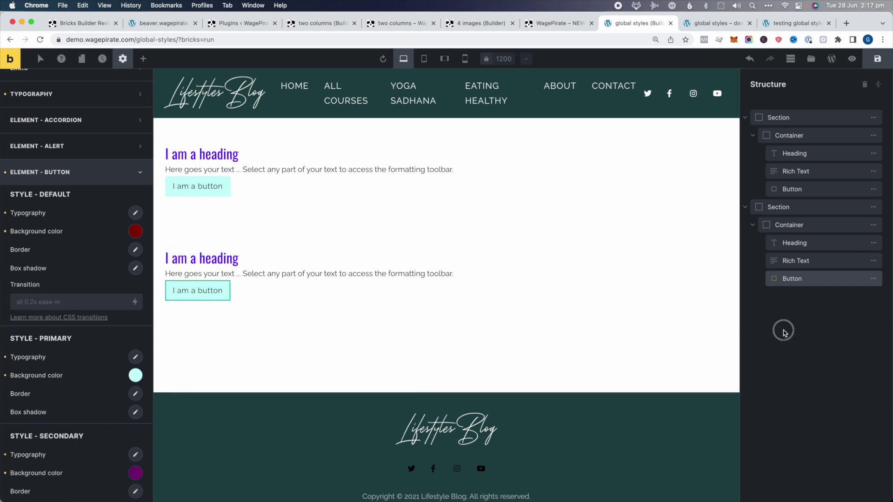
pyautogui.click(795, 23)
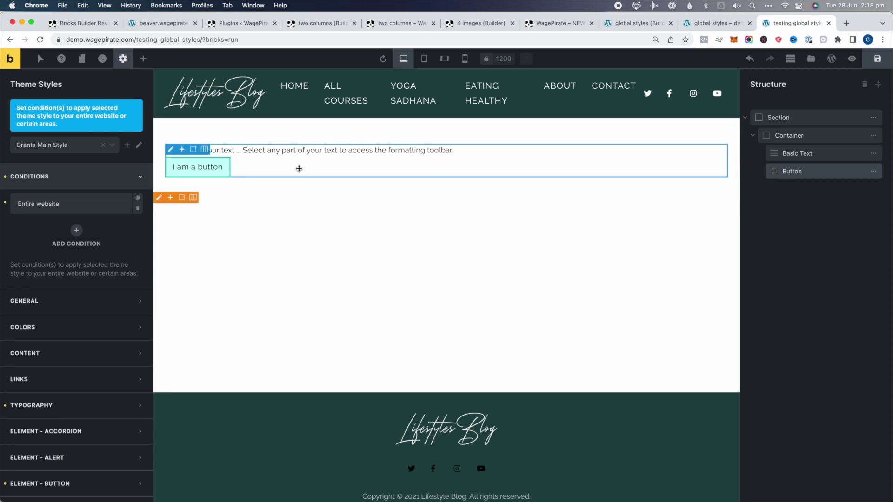
pyautogui.click(874, 62)
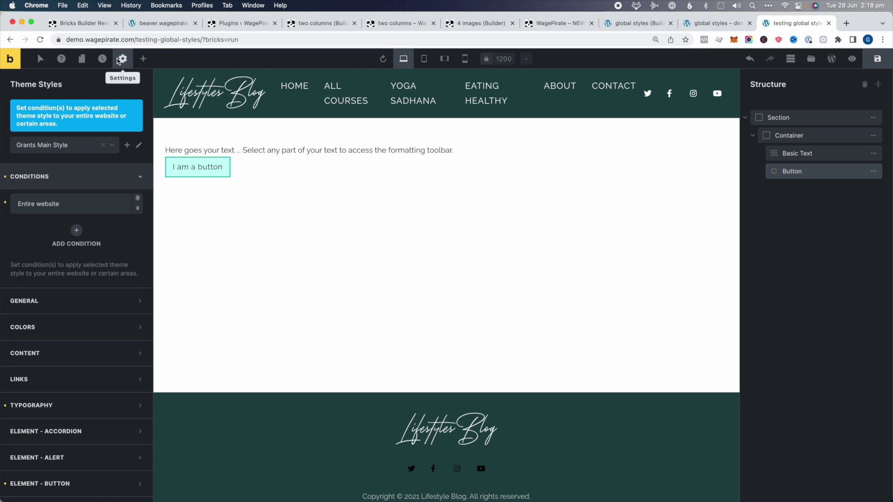
# Browse the categories and element types that can be styled in the Grants Main Style theme style
pyautogui.click(123, 58)
pyautogui.click(54, 112)
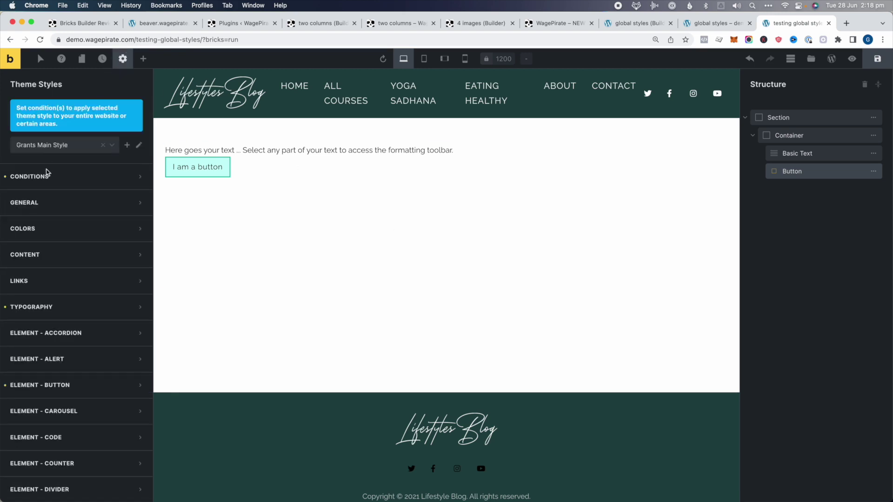
pyautogui.scroll(-10, 77, 382)
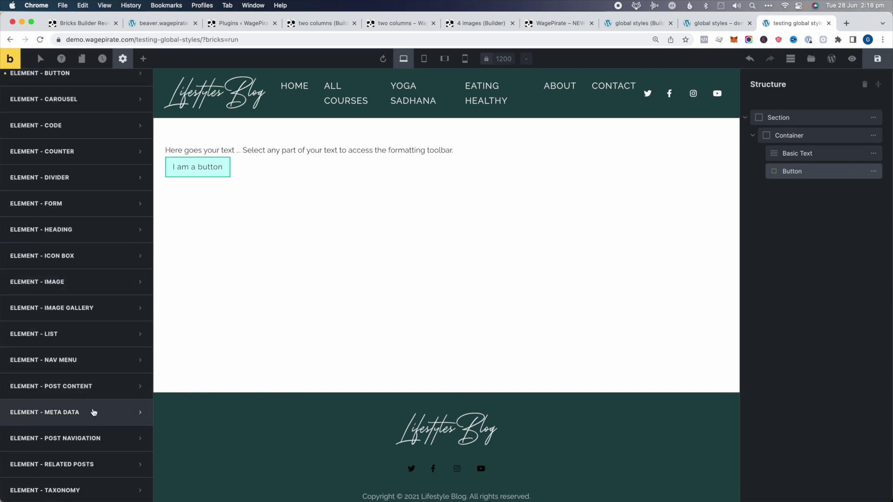
pyautogui.scroll(-5, 96, 379)
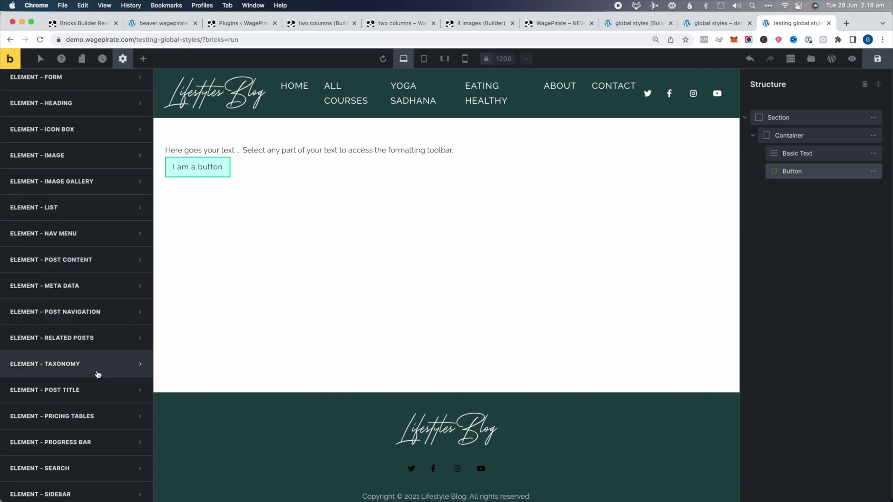
pyautogui.scroll(-5, 107, 367)
pyautogui.scroll(20, 130, 326)
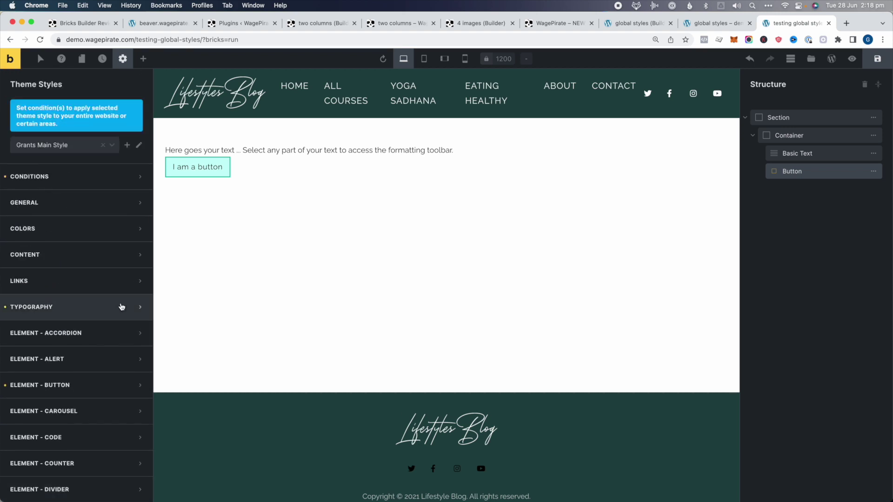
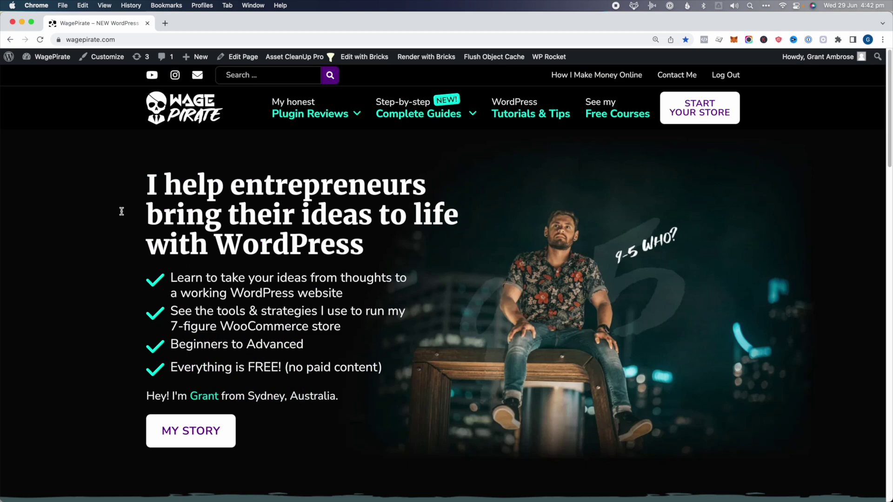
# Open the WagePirate home page in Bricks and compare its buttons with the button styles of the WagePirate V1 theme style
pyautogui.scroll(-2, 115, 245)
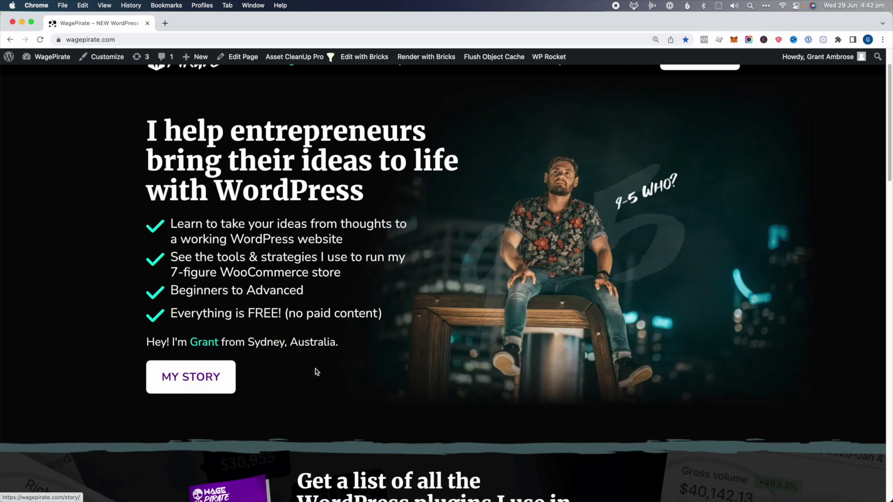
pyautogui.scroll(-20, 296, 372)
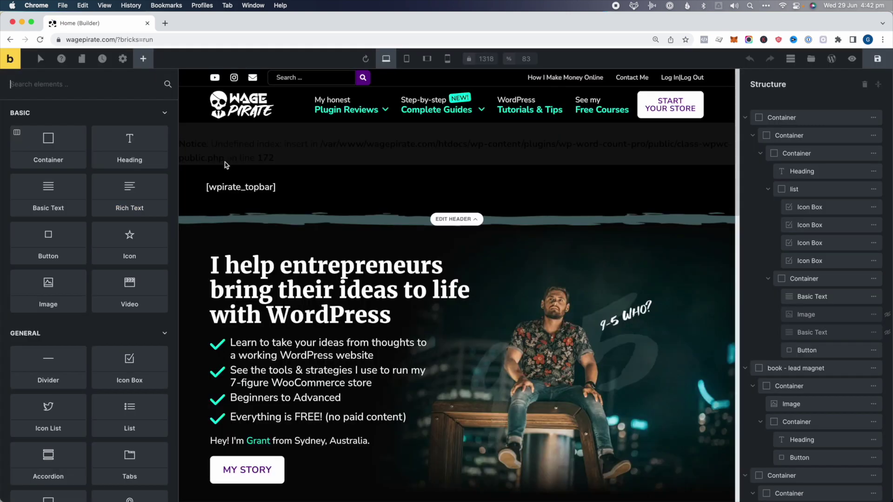
pyautogui.click(122, 59)
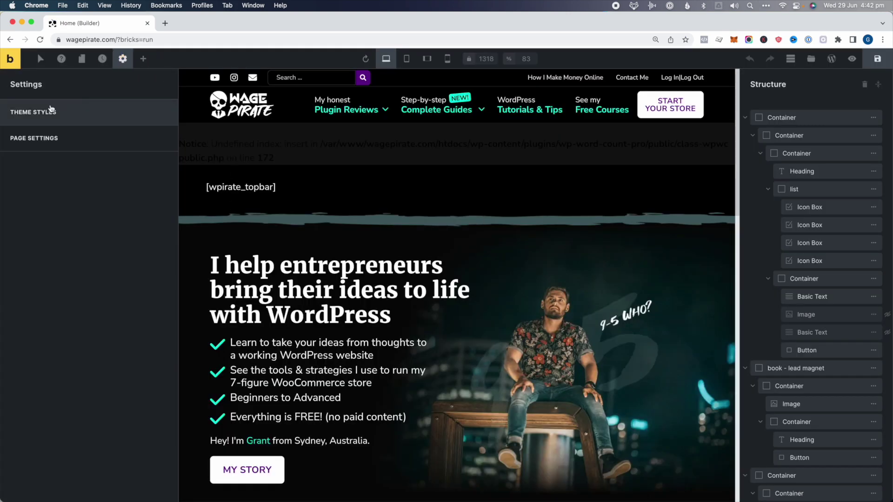
pyautogui.click(42, 111)
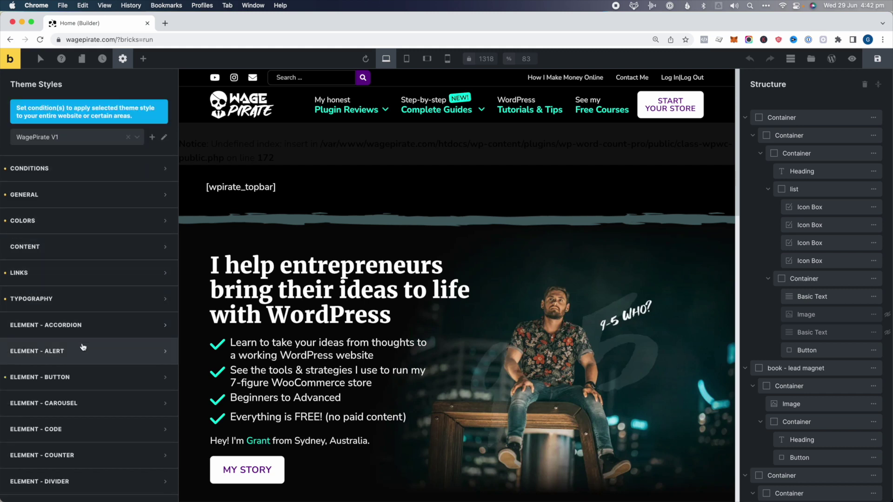
pyautogui.click(34, 379)
pyautogui.scroll(-5, 73, 269)
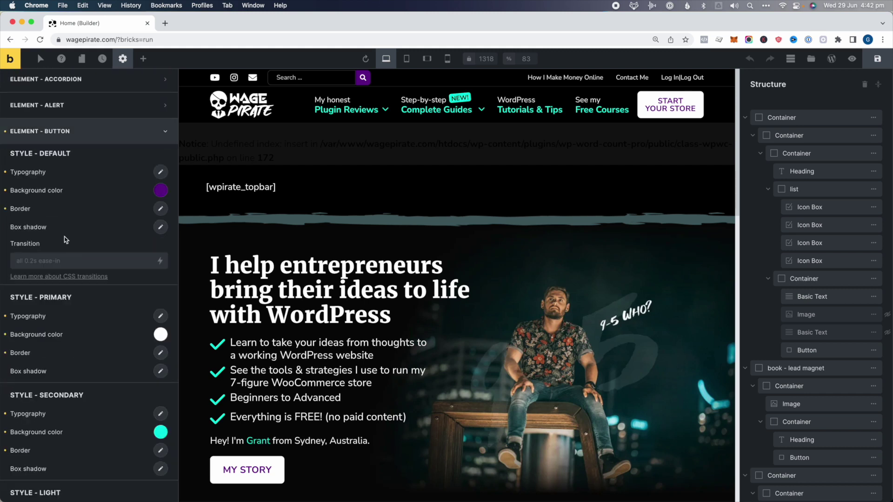
pyautogui.scroll(-1, 76, 215)
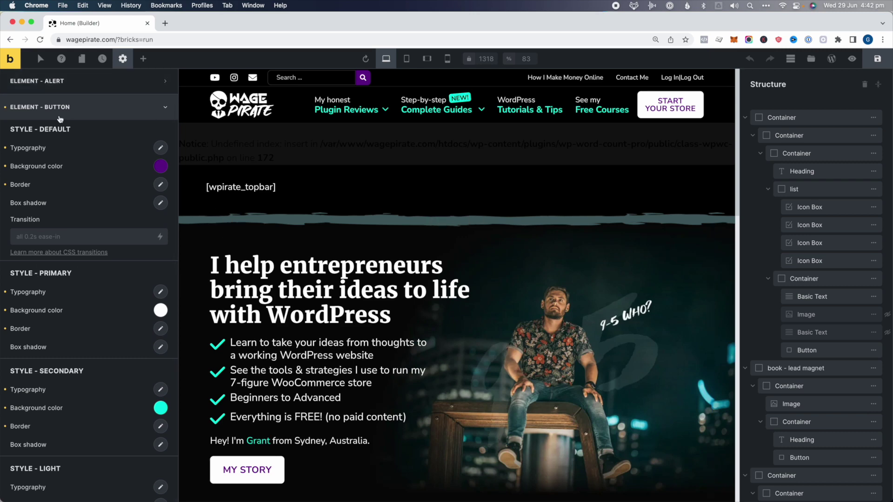
pyautogui.scroll(-7, 397, 335)
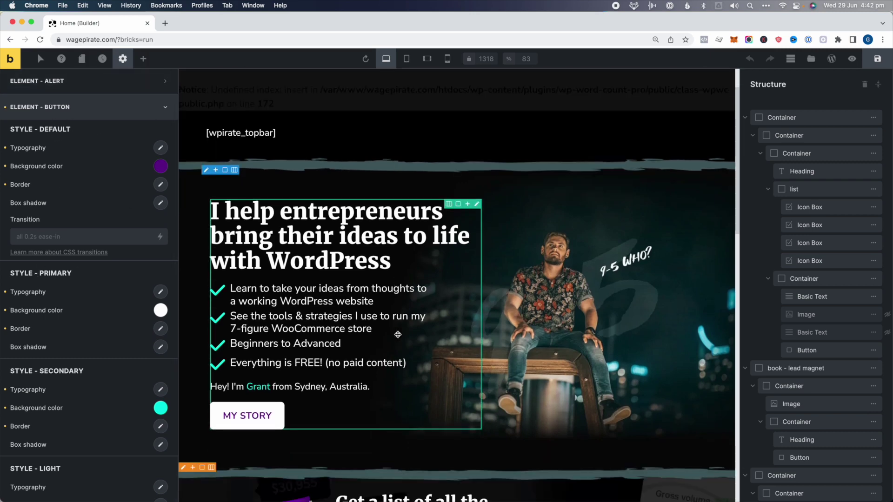
pyautogui.scroll(-3, 398, 335)
pyautogui.scroll(7, 398, 335)
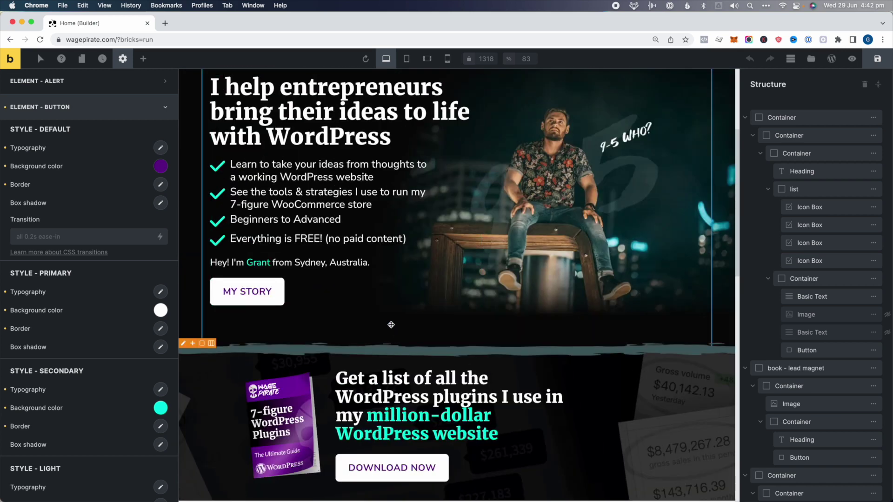
# Add a new button with no style beneath the My Story button in its container
pyautogui.click(255, 293)
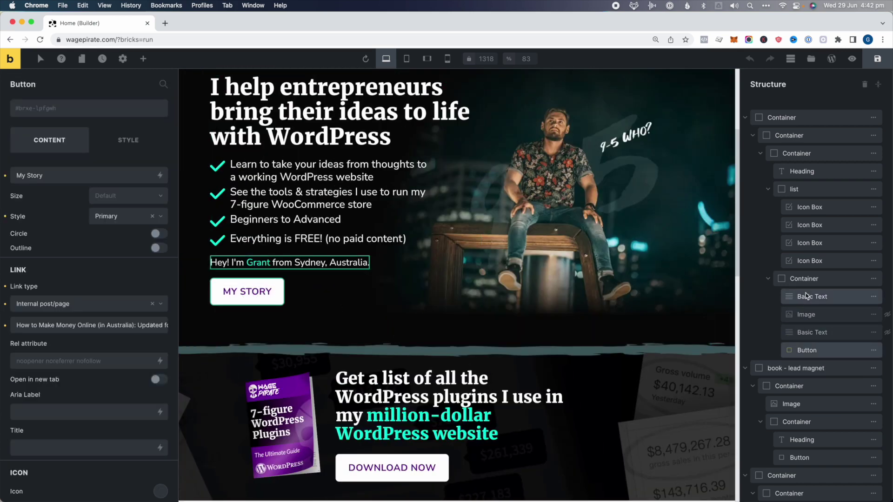
pyautogui.click(795, 279)
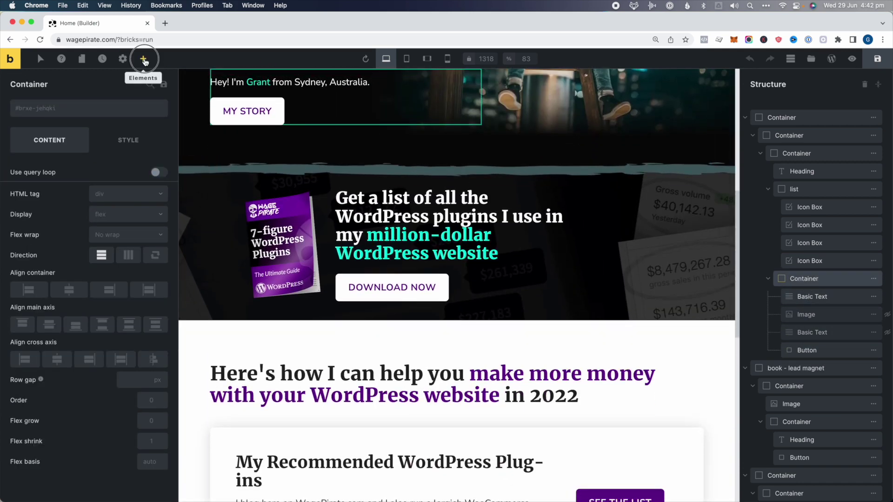
pyautogui.click(143, 59)
pyautogui.write('butt')
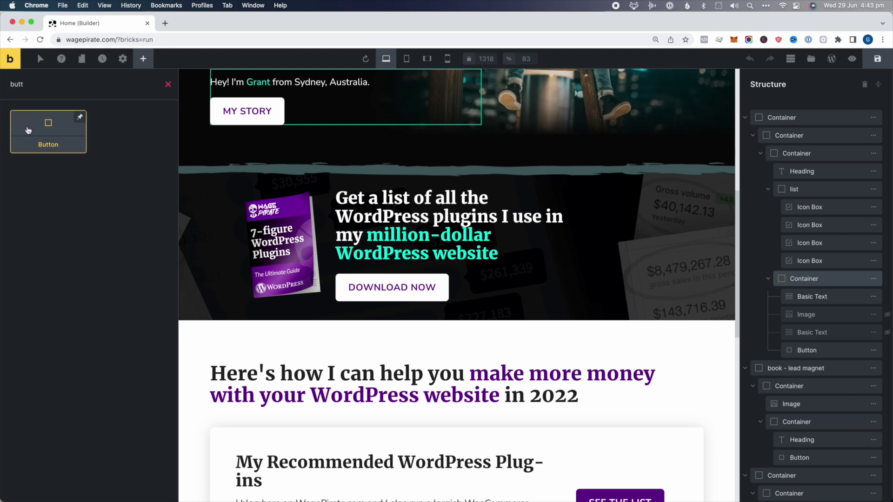
pyautogui.click(28, 130)
pyautogui.click(280, 144)
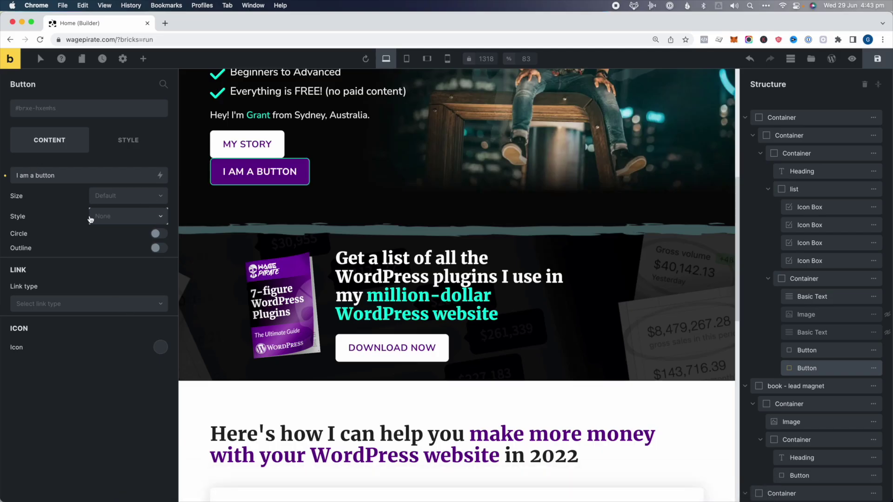
# Review the default, primary and secondary button settings of the WagePirate V1 theme style
pyautogui.click(121, 59)
pyautogui.click(70, 112)
pyautogui.click(44, 375)
pyautogui.scroll(-3, 42, 354)
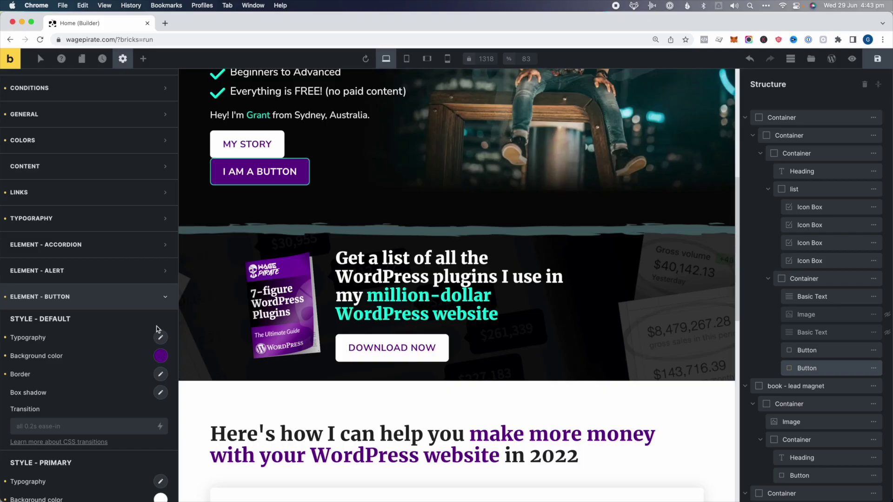
pyautogui.scroll(-5, 106, 340)
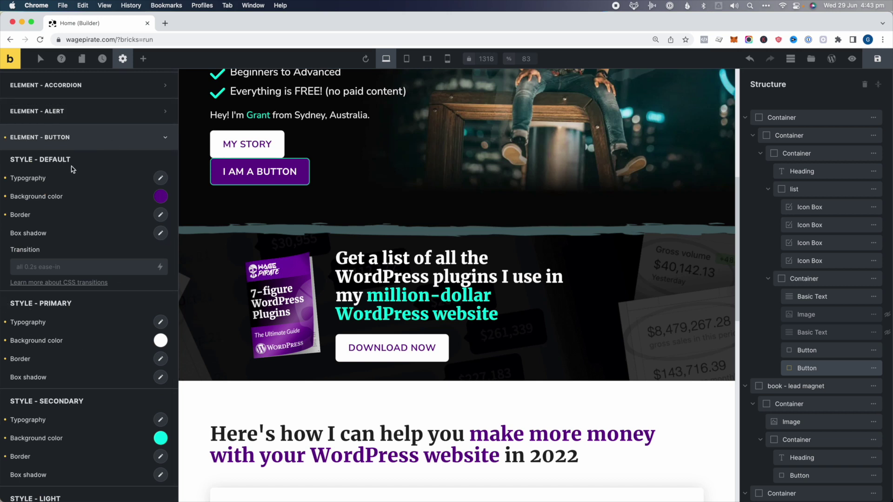
# Set the style of the new button under My Story to Primary
pyautogui.click(243, 166)
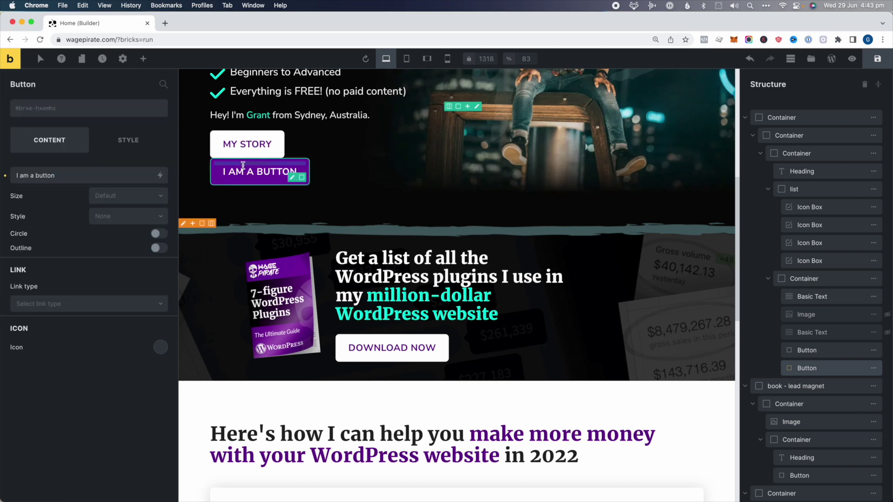
pyautogui.click(113, 222)
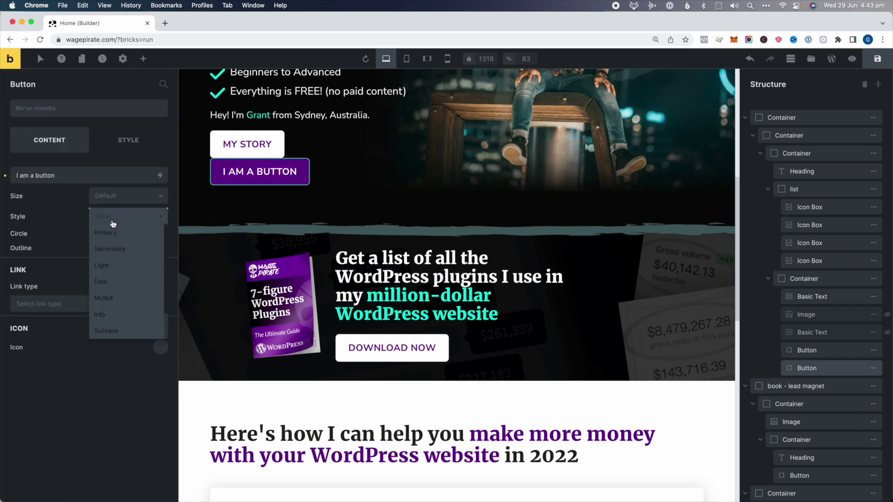
pyautogui.click(111, 232)
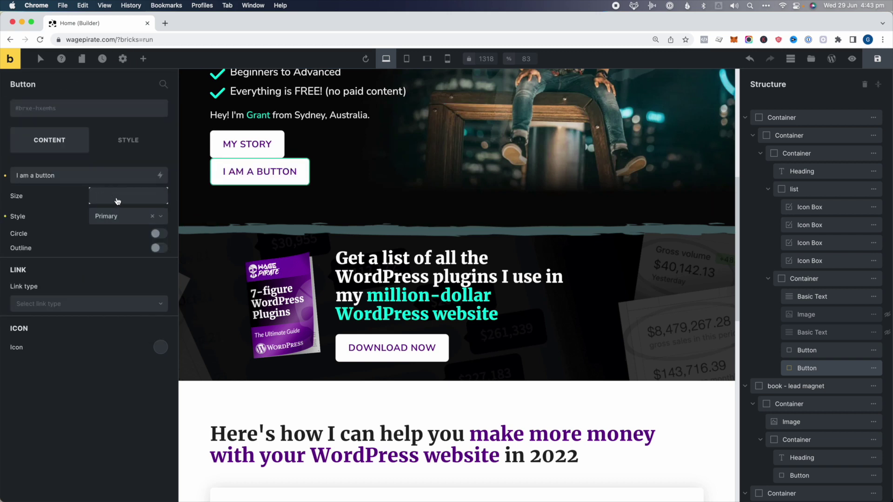
# Add a button beside See the List in the first White Box and clear its style to None
pyautogui.scroll(5, 283, 196)
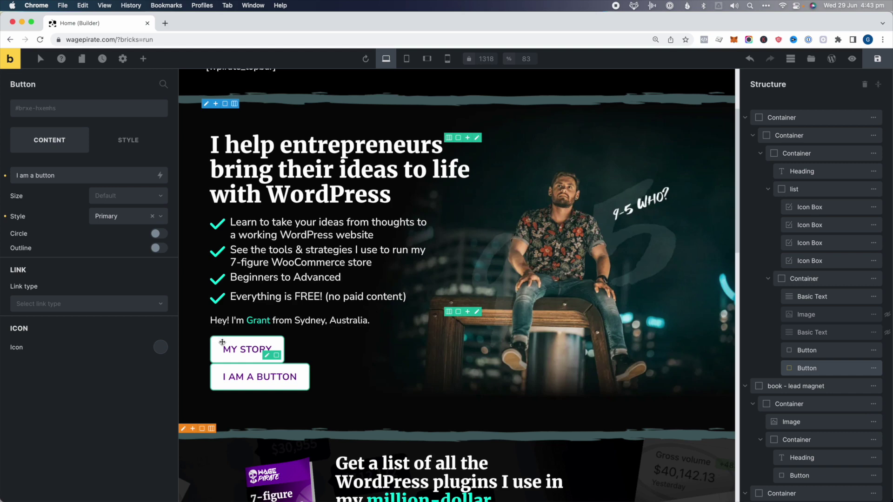
pyautogui.scroll(-10, 222, 343)
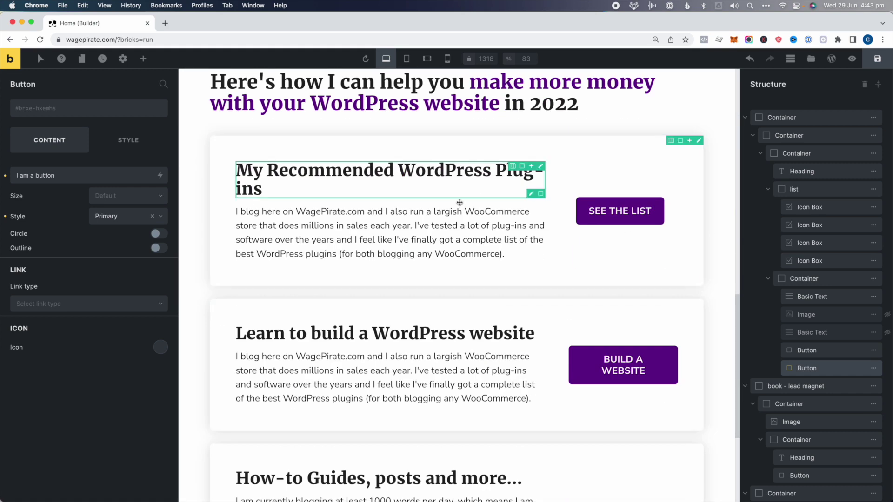
pyautogui.click(600, 209)
pyautogui.scroll(-6, 772, 288)
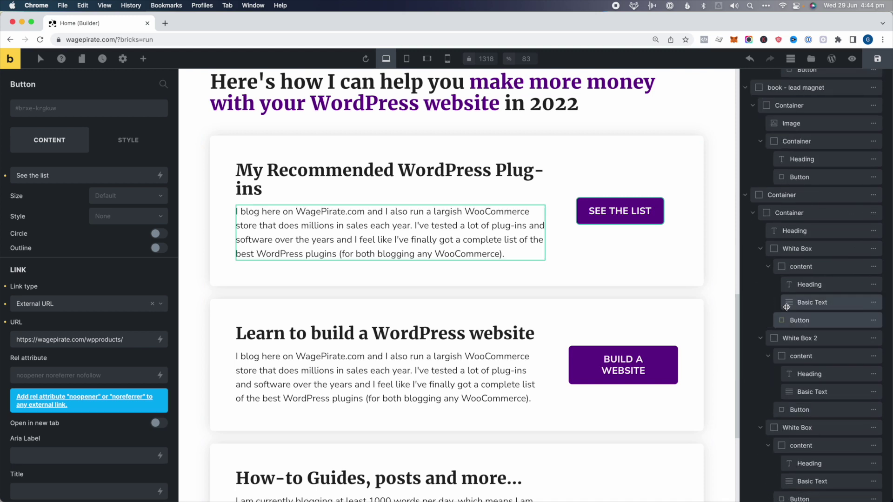
pyautogui.click(797, 268)
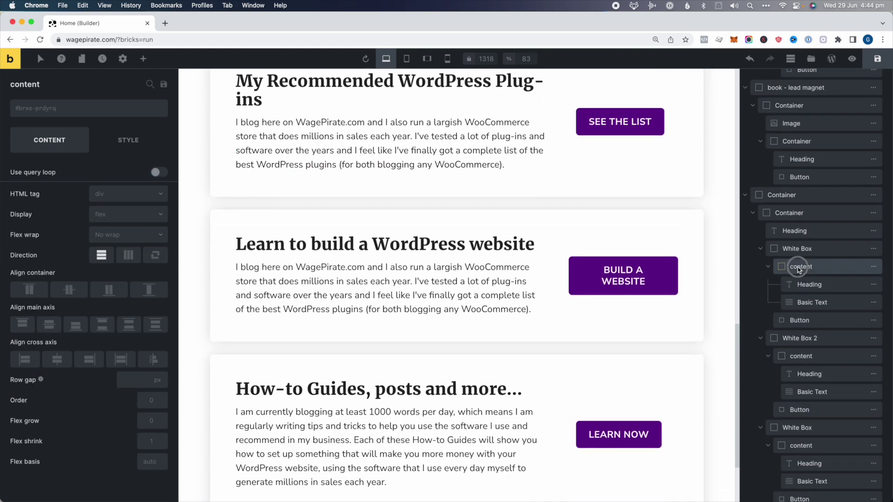
pyautogui.click(796, 249)
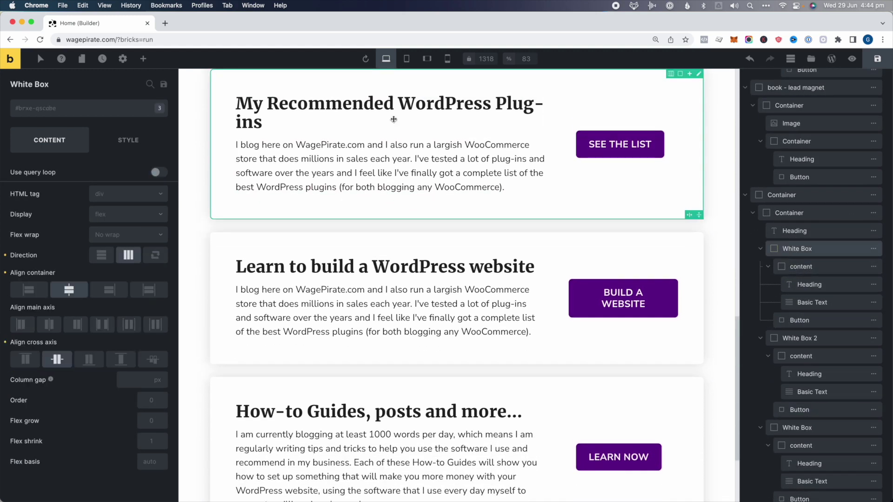
pyautogui.click(143, 59)
pyautogui.write('butt')
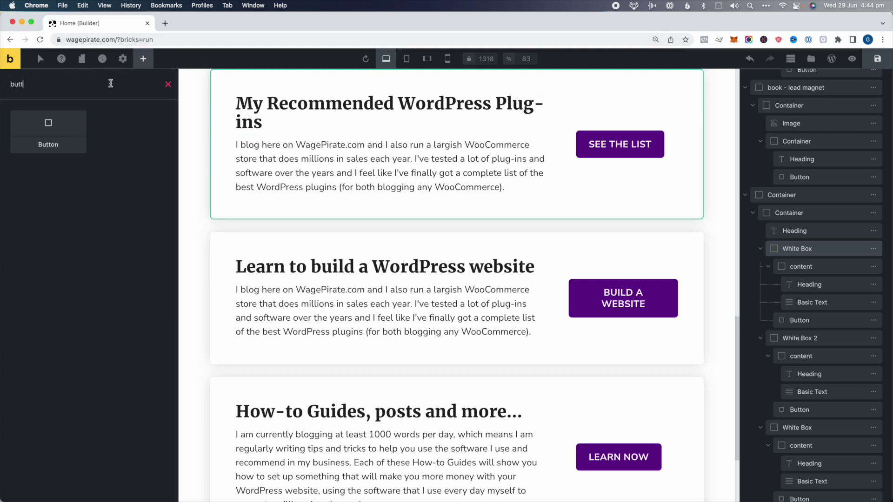
pyautogui.moveTo(48, 132); pyautogui.dragTo(634, 149)
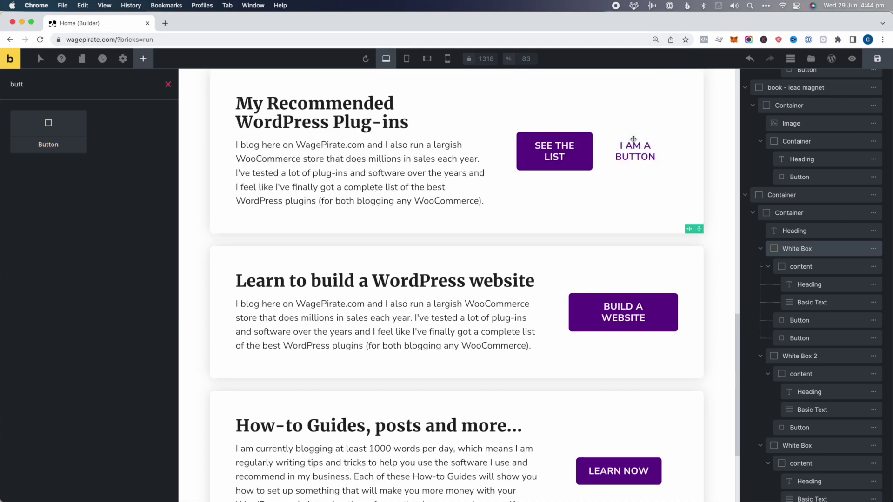
pyautogui.click(119, 222)
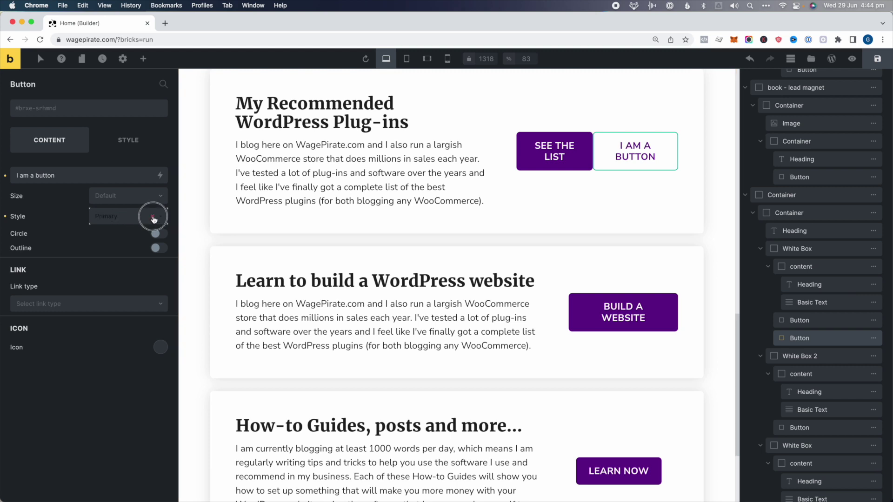
pyautogui.click(153, 218)
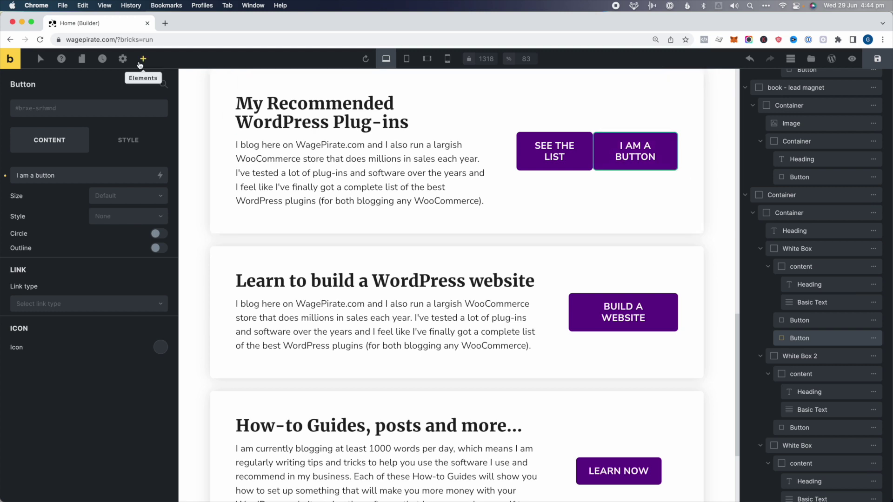
# Check the theme's button settings against the two buttons in the first White Box
pyautogui.click(122, 58)
pyautogui.click(56, 112)
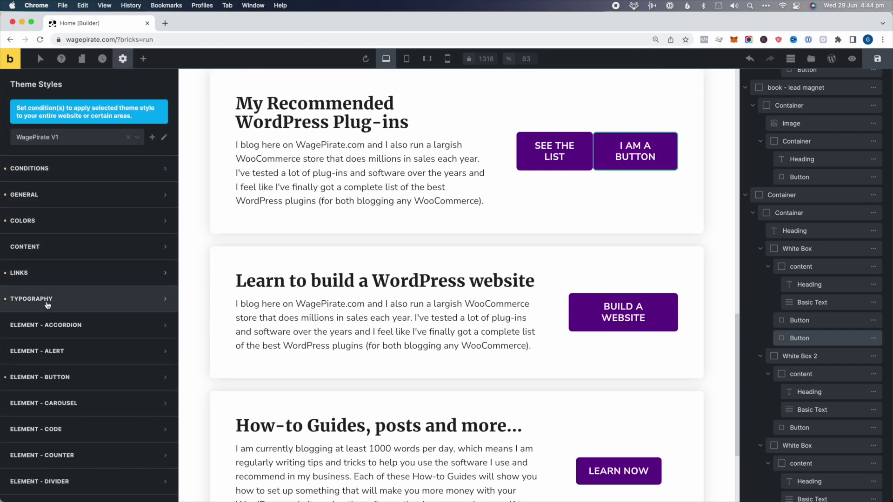
pyautogui.click(49, 377)
pyautogui.scroll(-5, 52, 353)
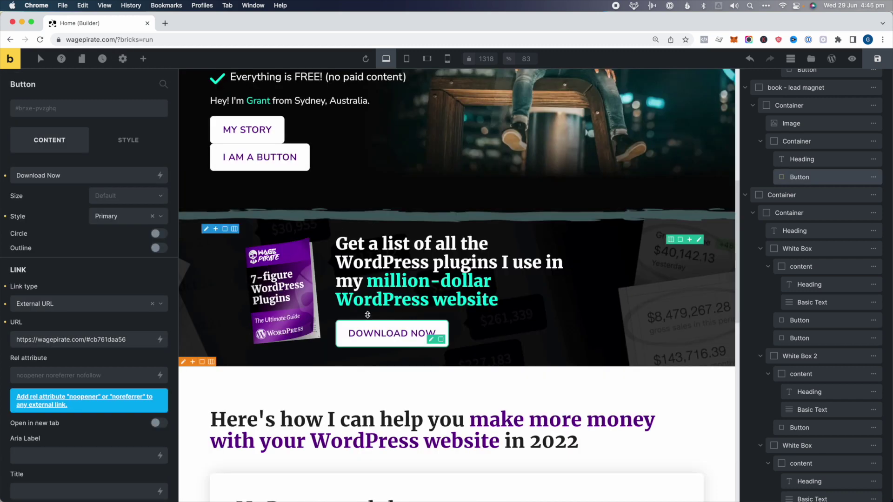
# Set the Download Now button's style to Secondary
pyautogui.scroll(2, 376, 344)
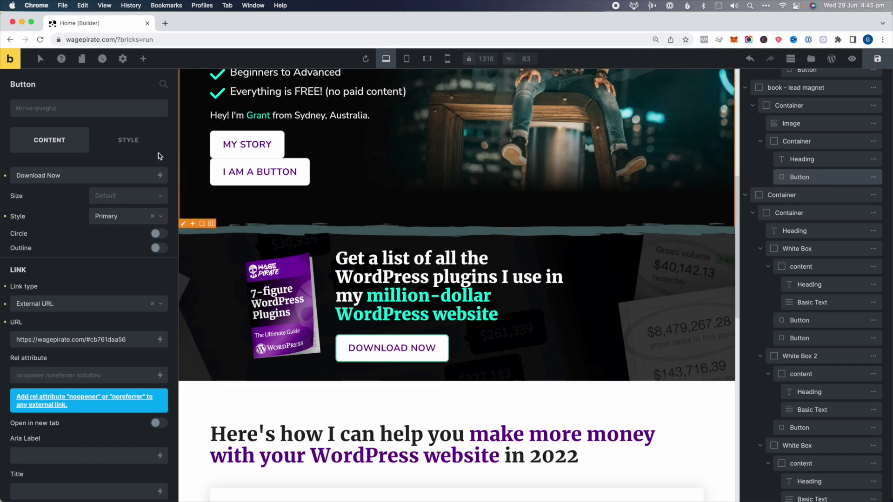
pyautogui.click(110, 217)
pyautogui.click(113, 251)
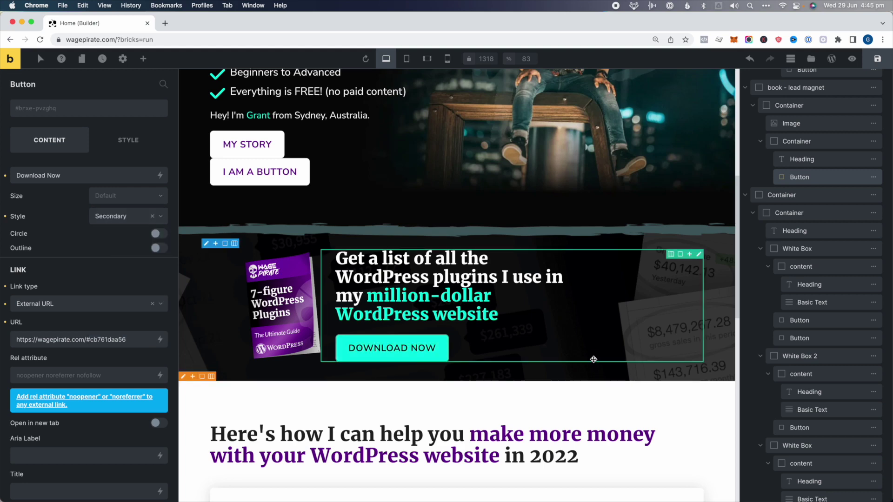
# Change the theme's default button background color to dark red #8f0000 and check the buttons in the white boxes
pyautogui.scroll(5, 432, 288)
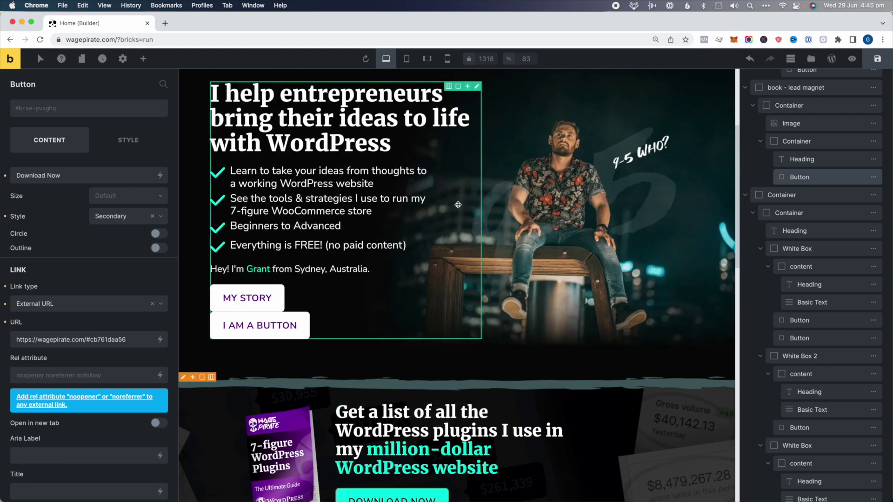
pyautogui.click(122, 59)
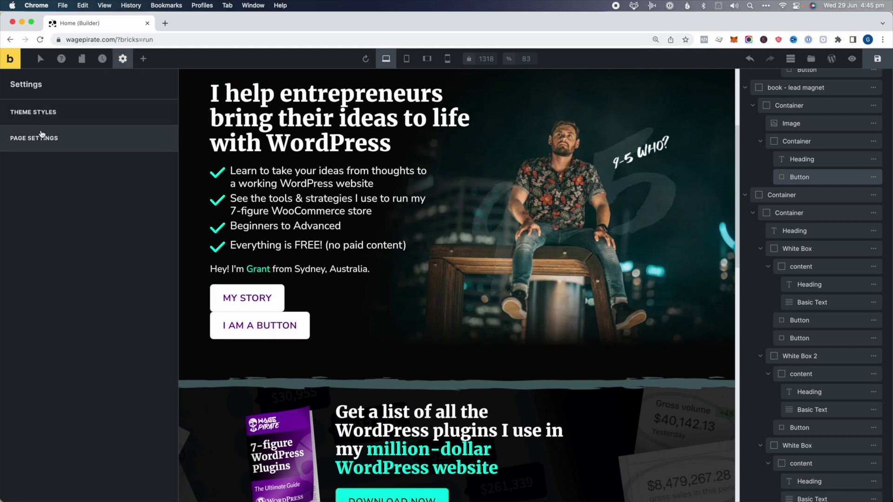
pyautogui.click(33, 112)
pyautogui.scroll(-3, 51, 253)
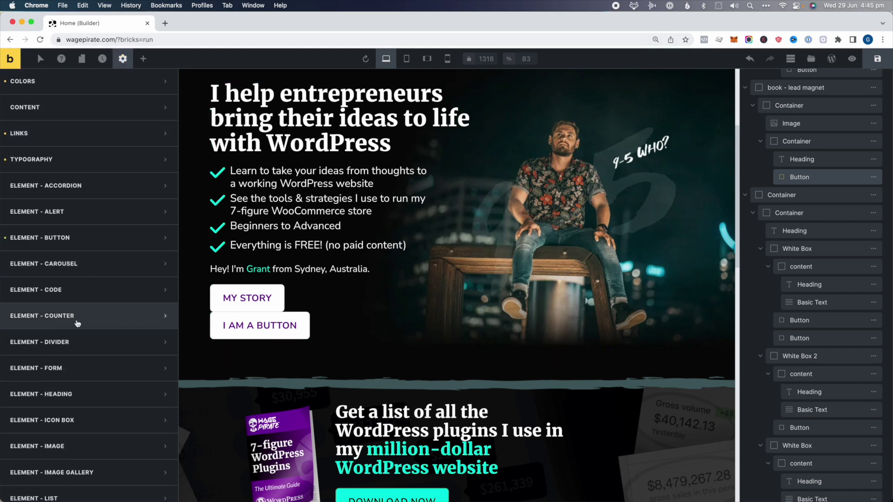
pyautogui.click(89, 238)
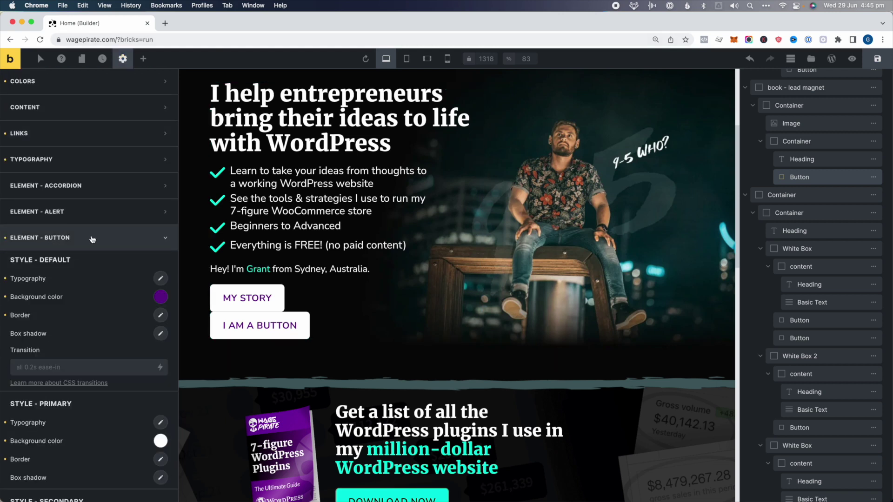
pyautogui.click(161, 297)
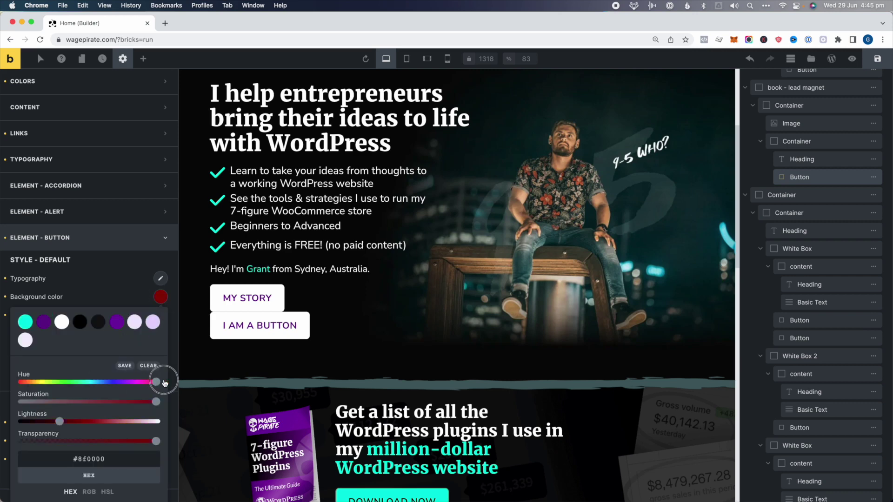
pyautogui.scroll(-10, 623, 369)
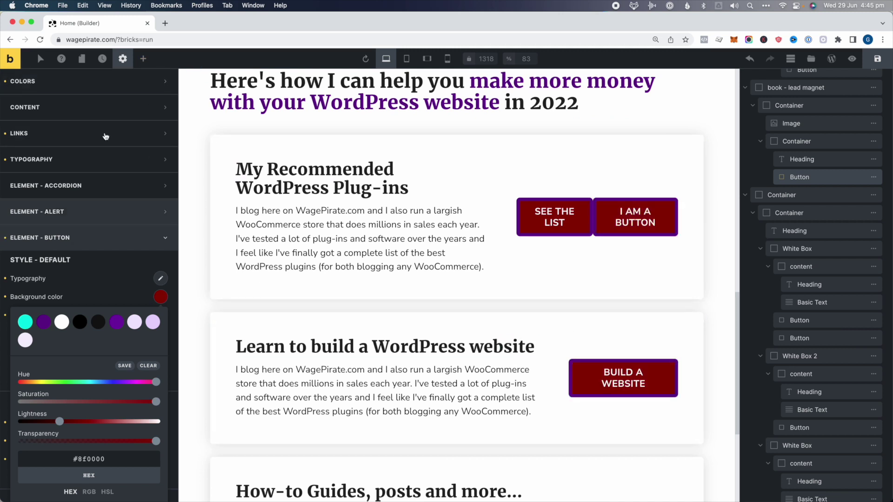
pyautogui.click(631, 385)
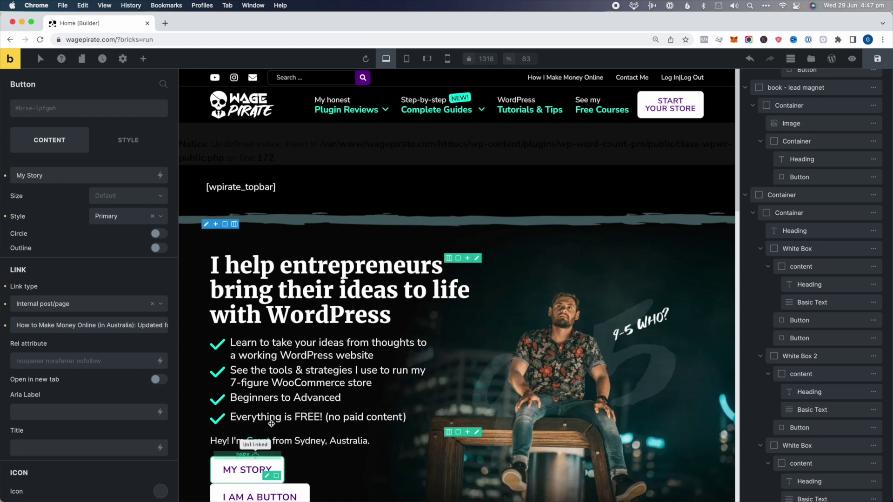
# Change the theme's Primary button background to the light purple palette color and check the hero and header buttons
pyautogui.click(124, 60)
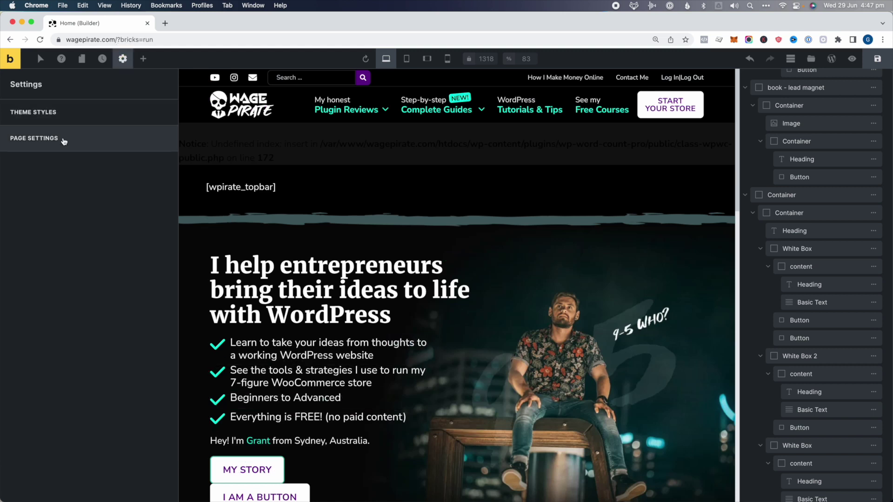
pyautogui.click(43, 114)
pyautogui.click(84, 375)
pyautogui.scroll(-4, 76, 364)
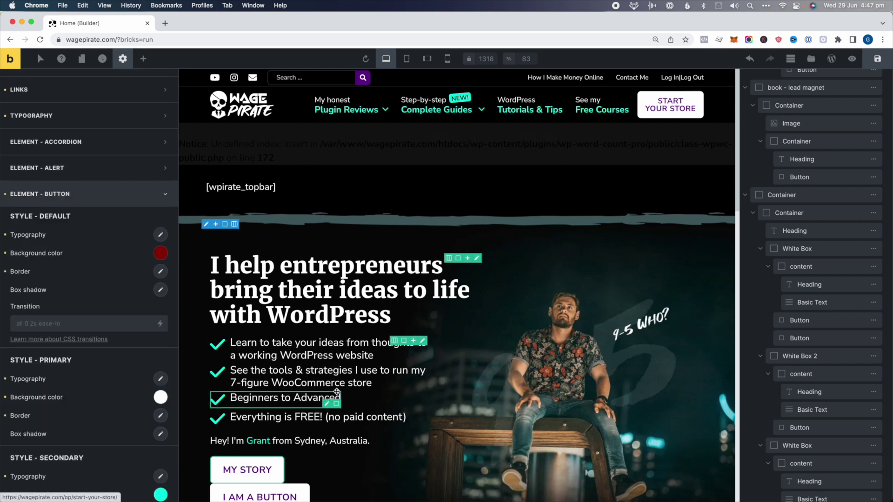
pyautogui.scroll(-1, 224, 424)
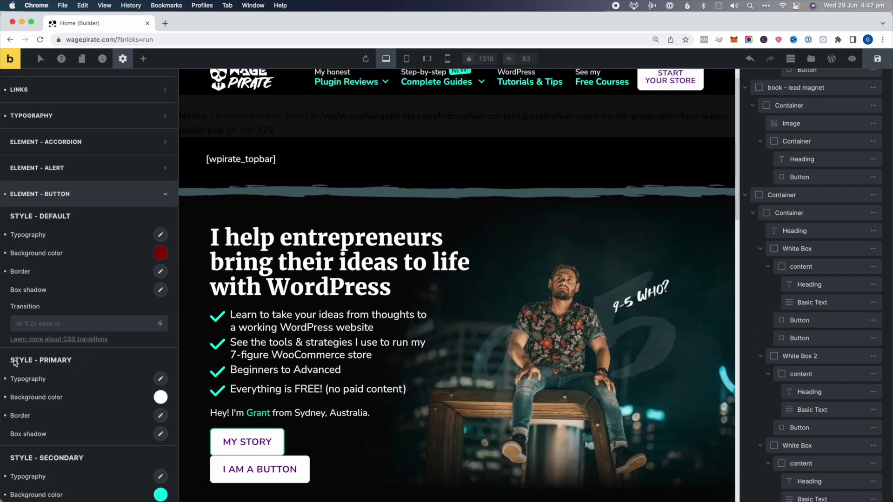
pyautogui.click(161, 396)
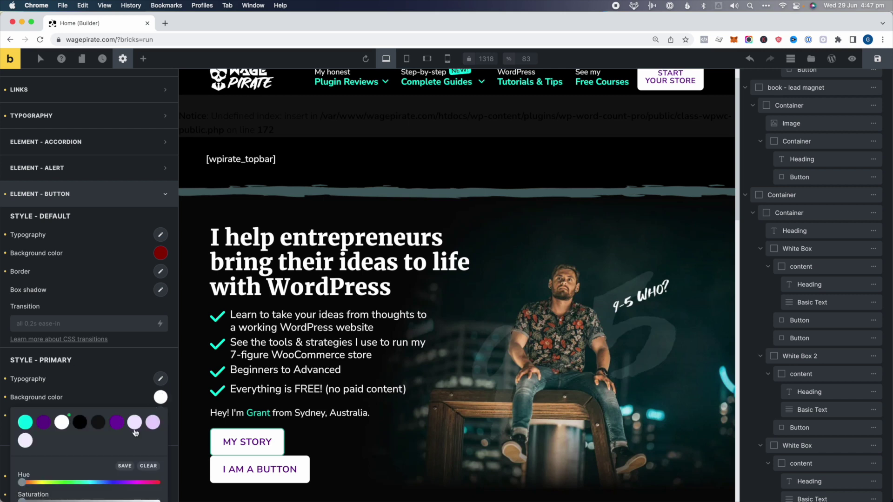
pyautogui.scroll(-1, 155, 400)
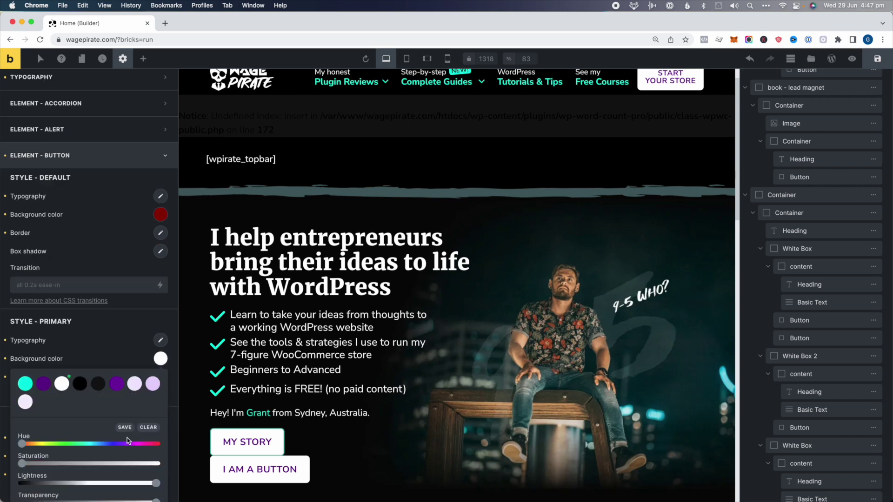
pyautogui.click(152, 384)
pyautogui.scroll(1, 608, 186)
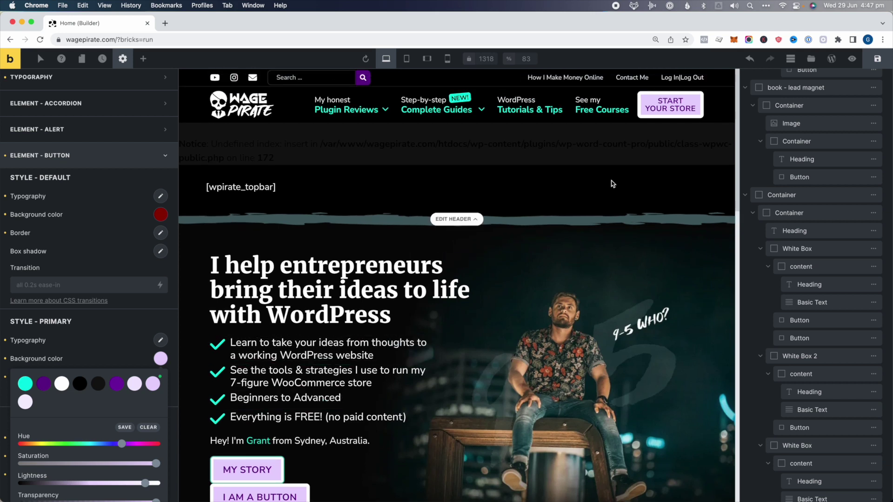
# Change the theme's Primary button border color to the light purple palette color and check the hero and header buttons
pyautogui.scroll(-1, 512, 242)
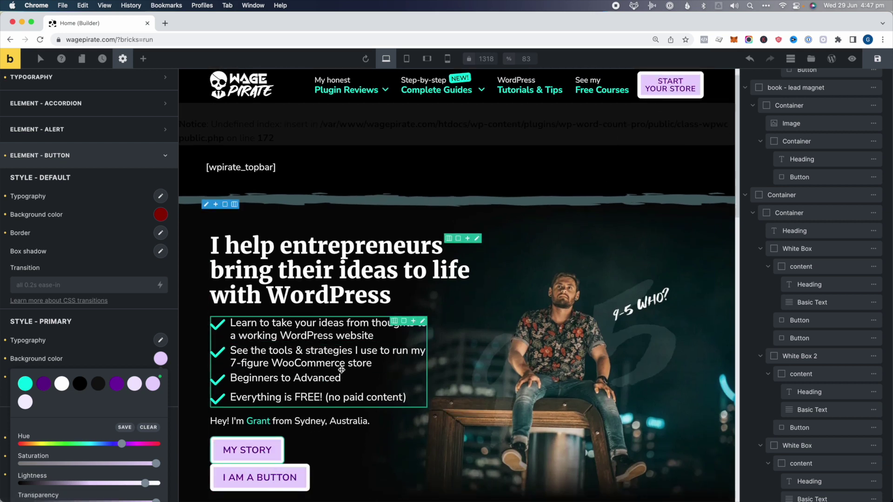
pyautogui.click(118, 349)
pyautogui.click(160, 377)
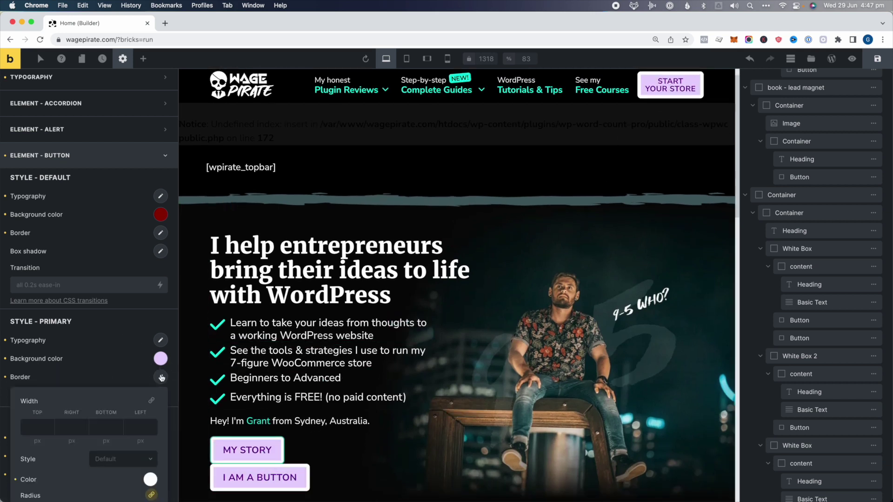
pyautogui.scroll(-3, 150, 422)
pyautogui.click(150, 320)
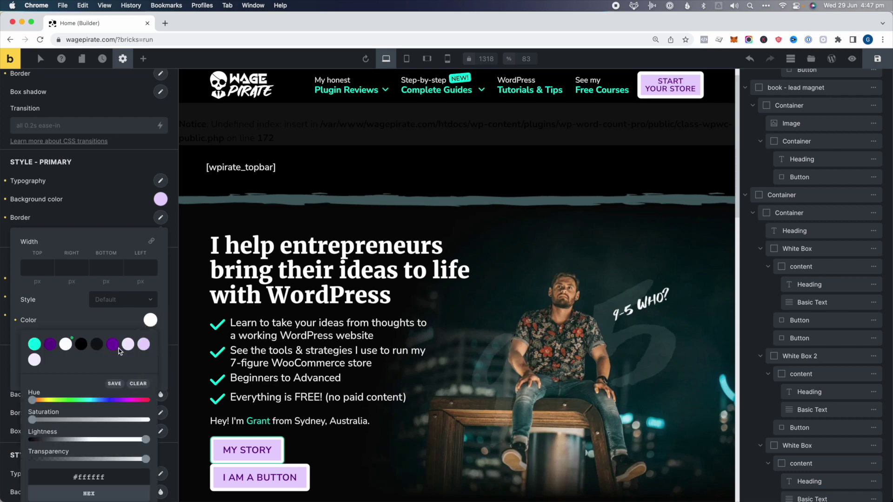
pyautogui.click(144, 345)
pyautogui.click(497, 331)
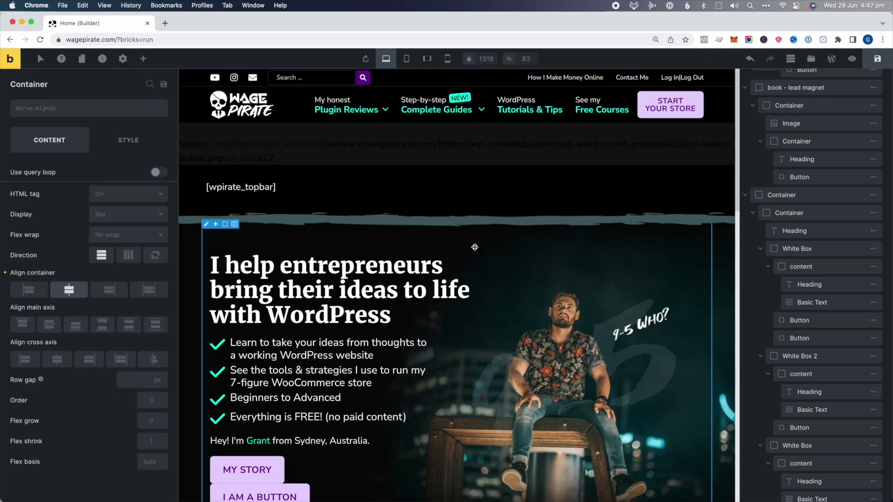
pyautogui.scroll(-2, 285, 144)
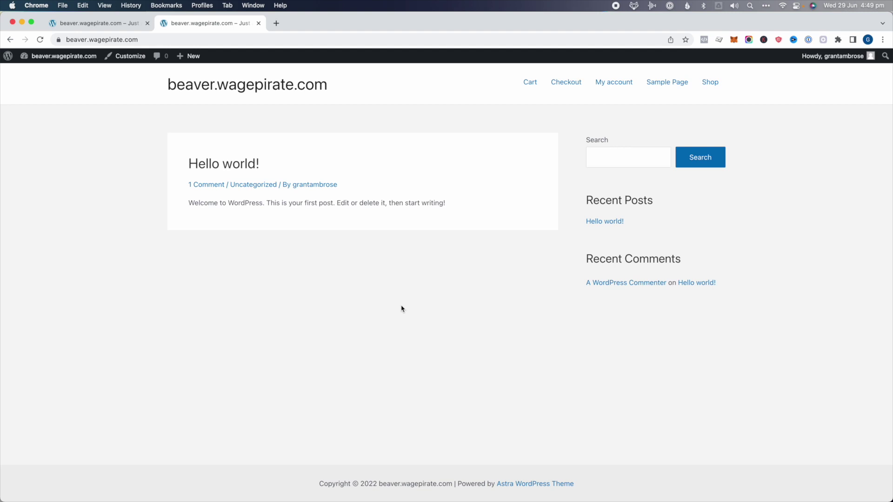
# On the beaver.wagepirate.com site, create a new page titled "test beaver" and launch Beaver Builder for it
pyautogui.moveTo(189, 55)
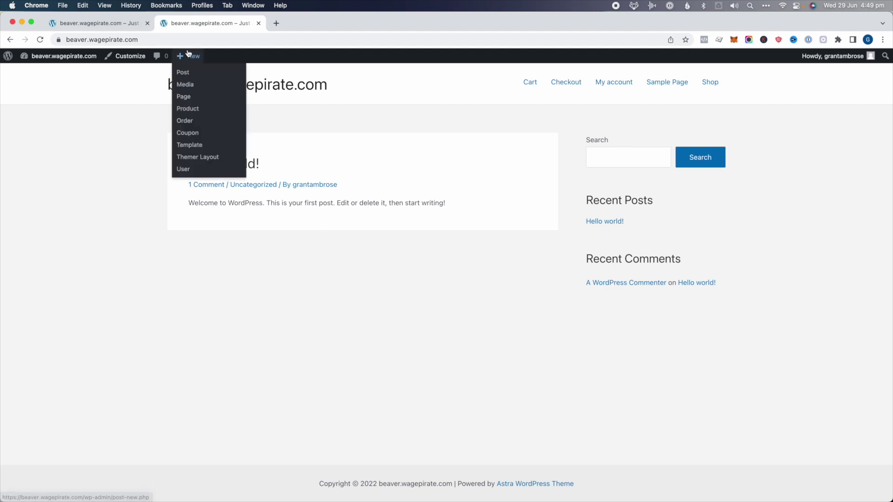
pyautogui.keyDown('super'); pyautogui.click(190, 71); pyautogui.keyUp('super')
pyautogui.click(292, 24)
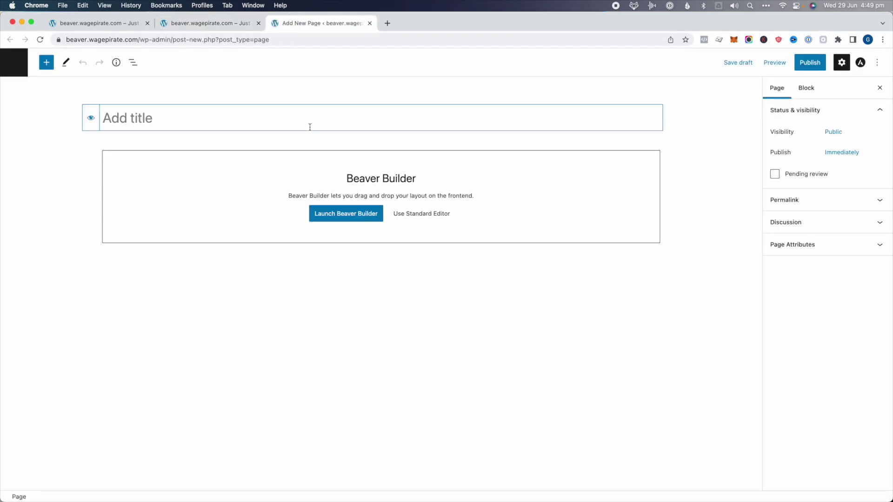
pyautogui.write('test beaver')
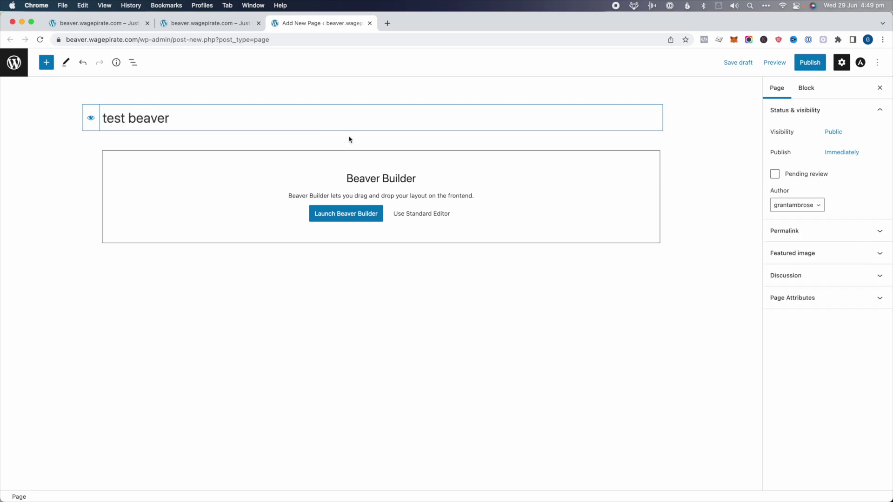
pyautogui.click(379, 216)
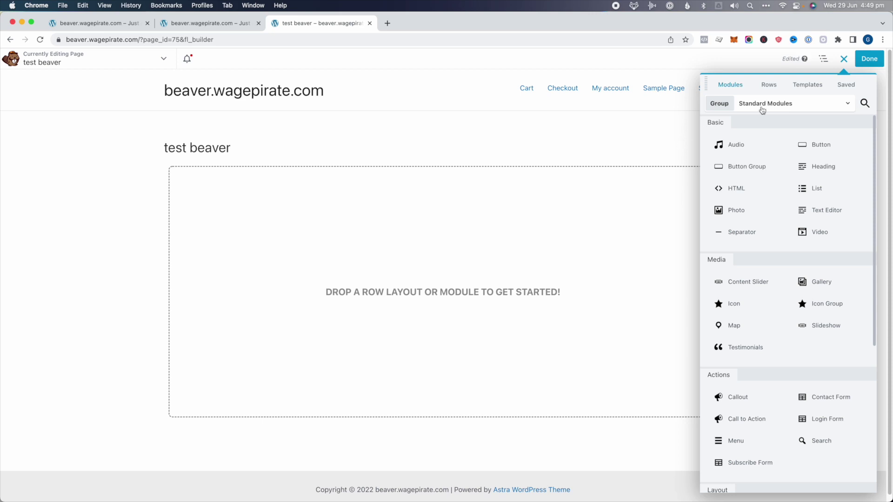
# Add a Button module with its default settings to the page and publish the layout
pyautogui.click(865, 103)
pyautogui.write('butt')
pyautogui.moveTo(739, 172); pyautogui.dragTo(522, 229)
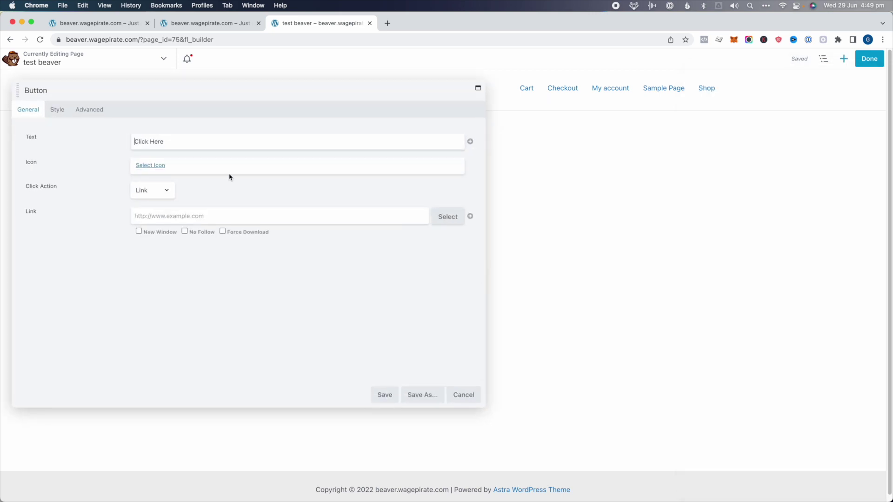
pyautogui.click(40, 113)
pyautogui.click(389, 396)
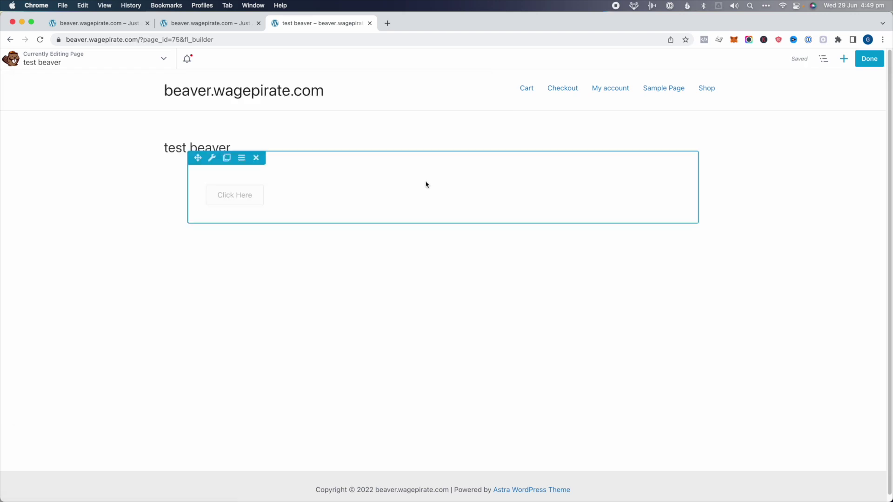
pyautogui.click(868, 60)
pyautogui.click(843, 60)
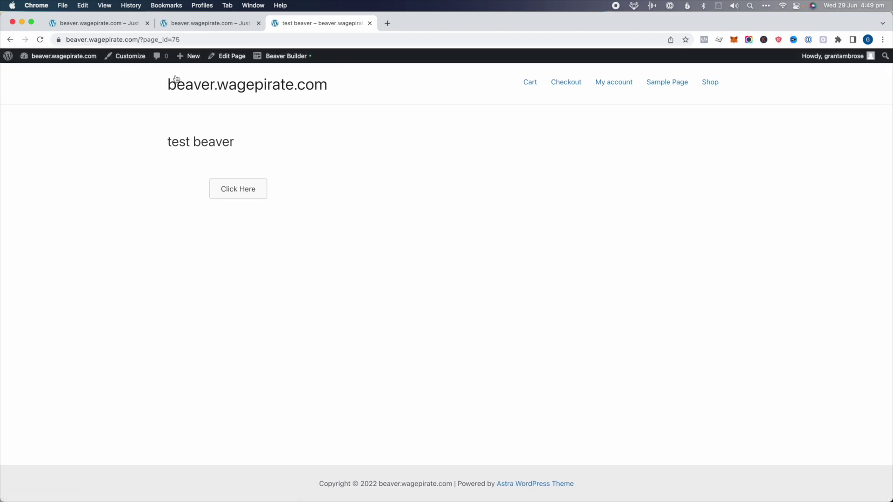
# In the Astra customizer's global button settings, apply the fully rounded outline button preset
pyautogui.click(129, 58)
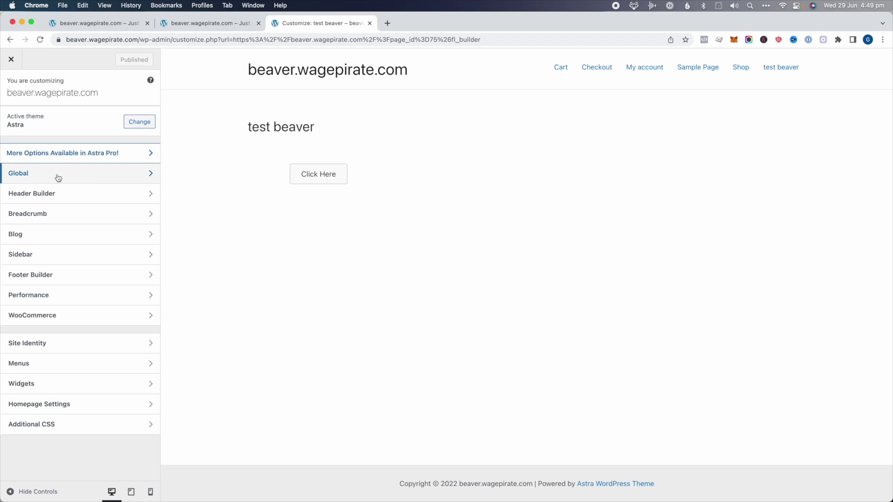
pyautogui.click(44, 180)
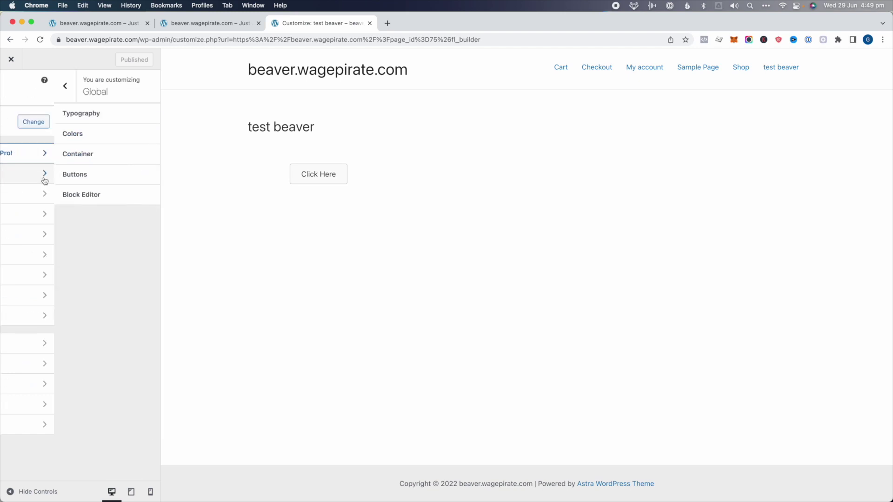
pyautogui.click(43, 176)
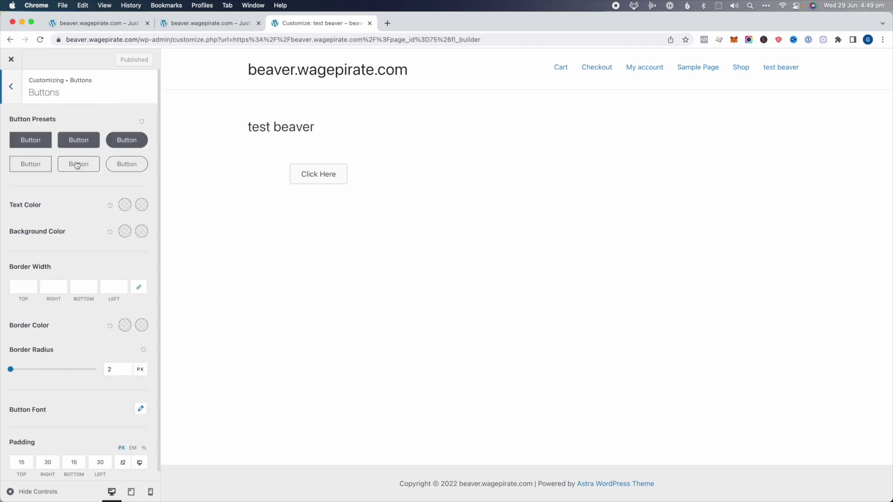
pyautogui.click(130, 164)
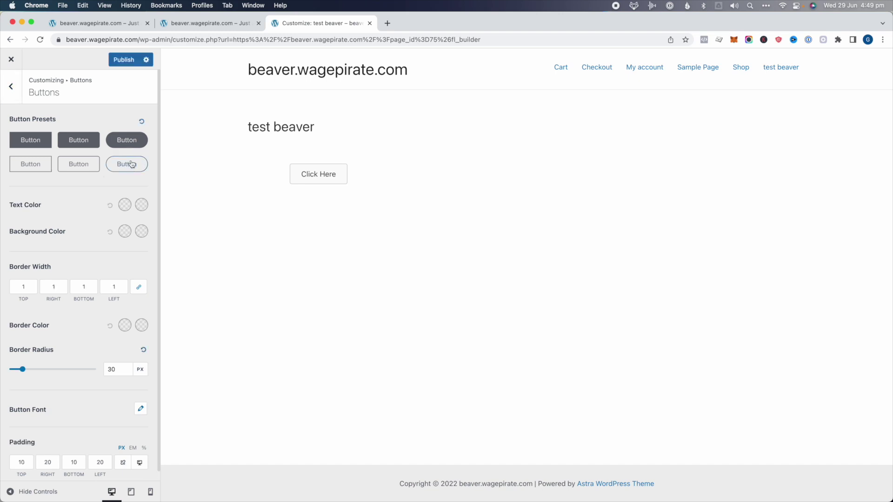
# Set the global button text color to white and the background color to purple, and publish the changes
pyautogui.click(125, 206)
pyautogui.moveTo(111, 241); pyautogui.dragTo(1, 215)
pyautogui.click(5, 215)
pyautogui.click(125, 231)
pyautogui.click(96, 314)
pyautogui.click(80, 356)
pyautogui.moveTo(81, 355); pyautogui.dragTo(122, 357)
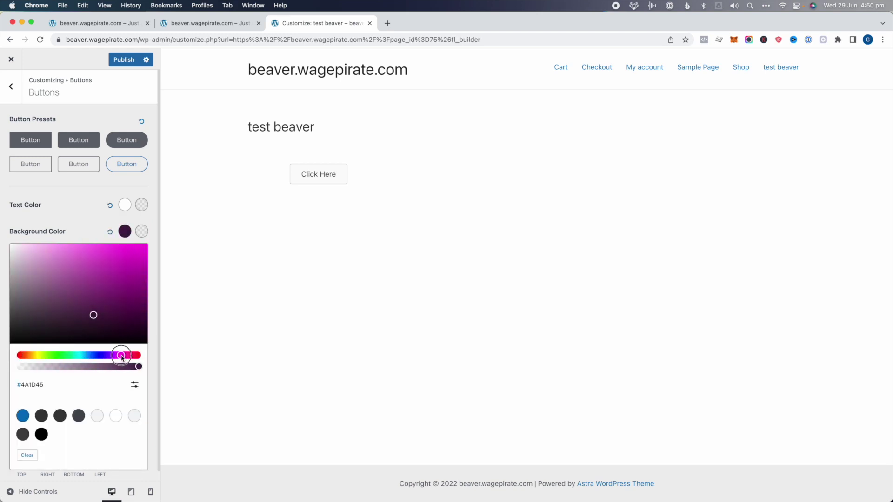
pyautogui.moveTo(130, 280); pyautogui.dragTo(145, 270)
pyautogui.click(73, 210)
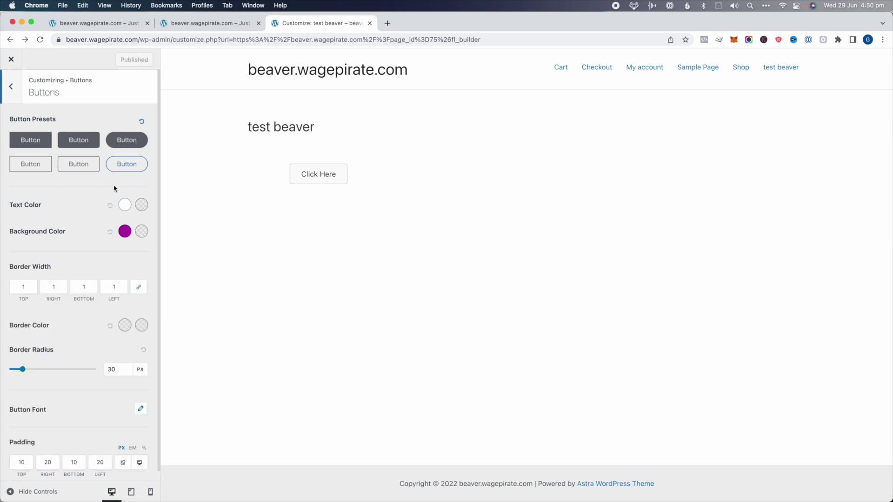
# Add a Button beside the site title in the Header Builder, set its link to #, and publish
pyautogui.click(11, 86)
pyautogui.click(13, 88)
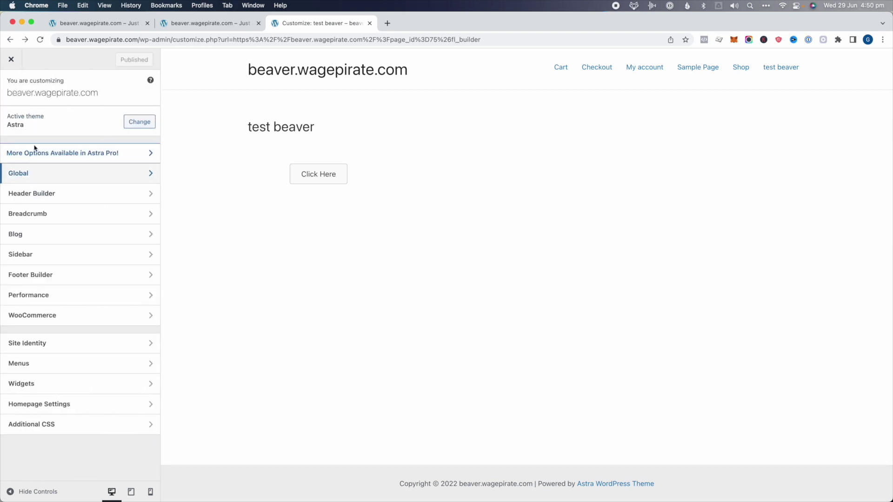
pyautogui.click(33, 195)
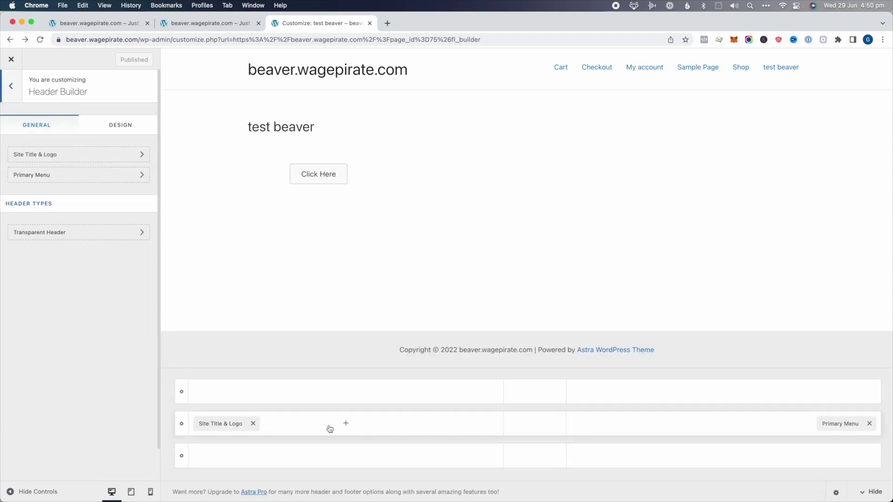
pyautogui.click(345, 423)
pyautogui.click(262, 279)
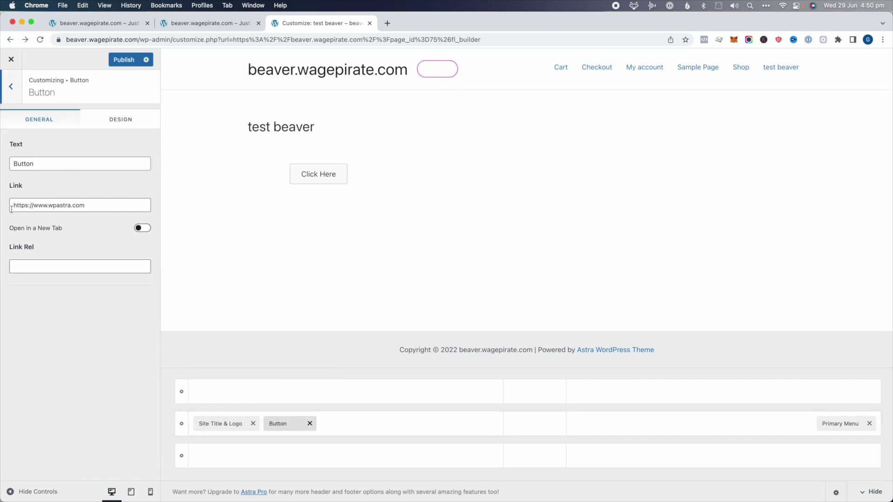
pyautogui.tripleClick(64, 204)
pyautogui.write('#')
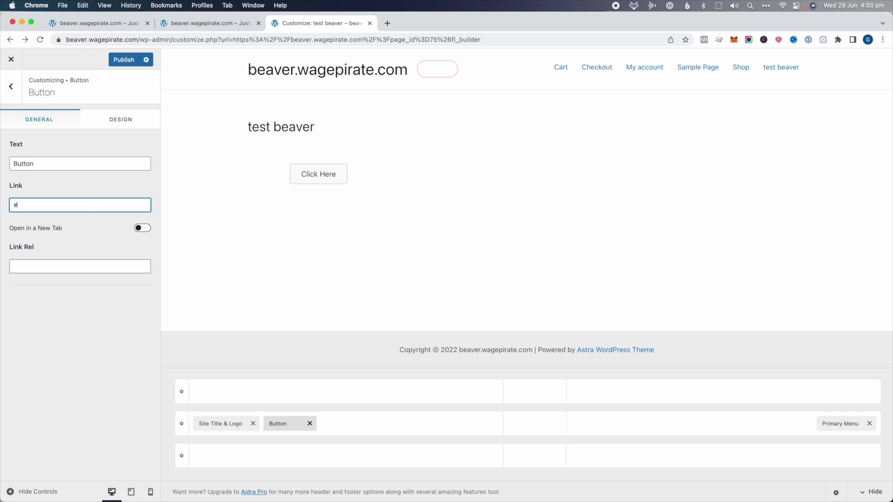
pyautogui.click(123, 60)
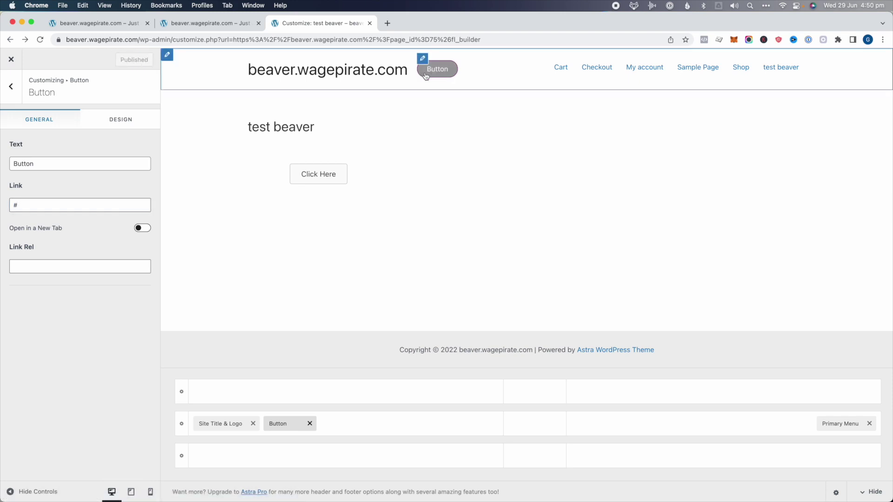
# Return to the global button settings and apply the square-cornered filled button preset
pyautogui.click(13, 93)
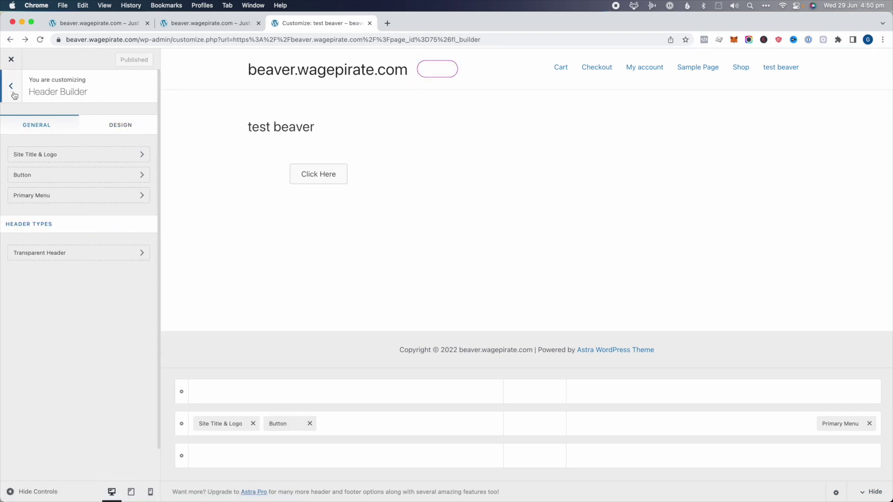
pyautogui.click(11, 90)
pyautogui.click(38, 173)
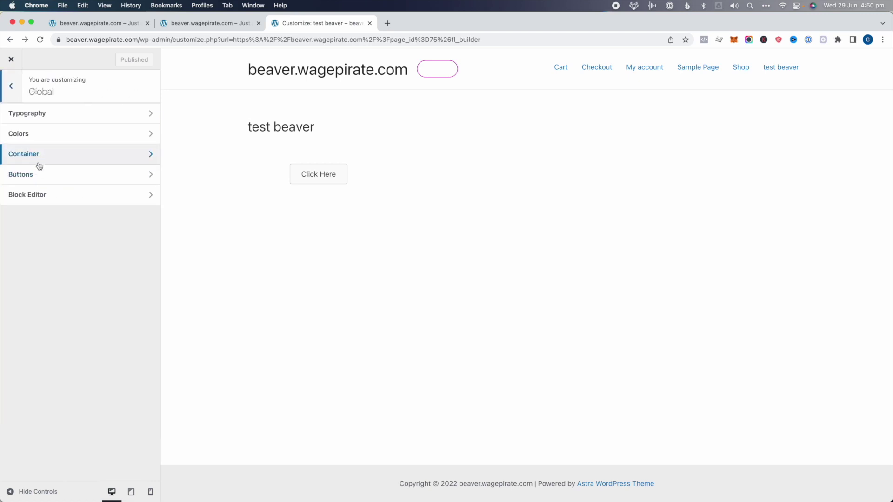
pyautogui.click(37, 174)
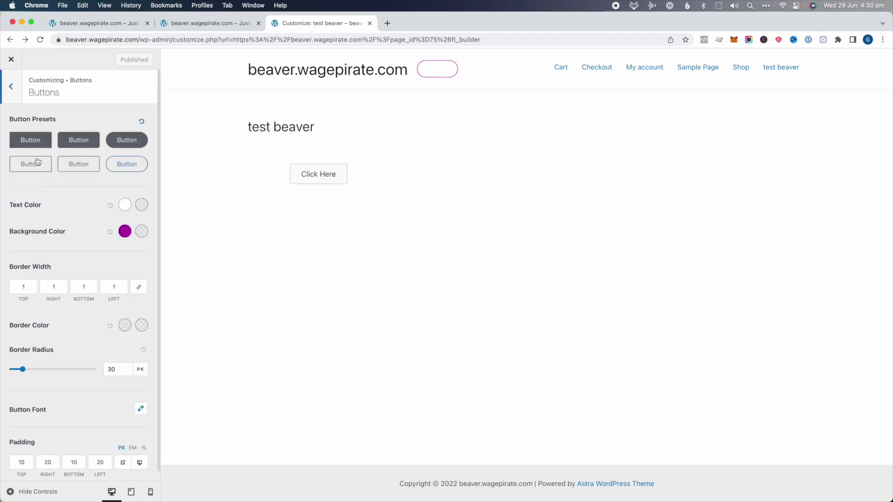
pyautogui.click(39, 138)
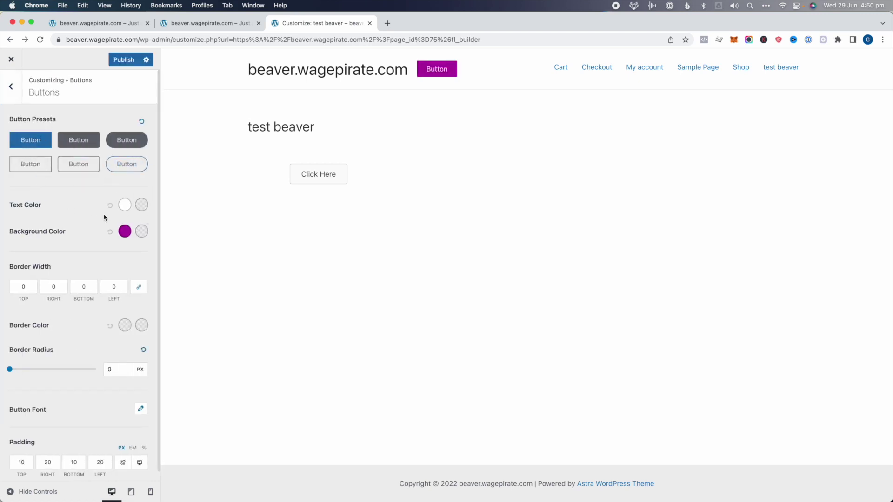
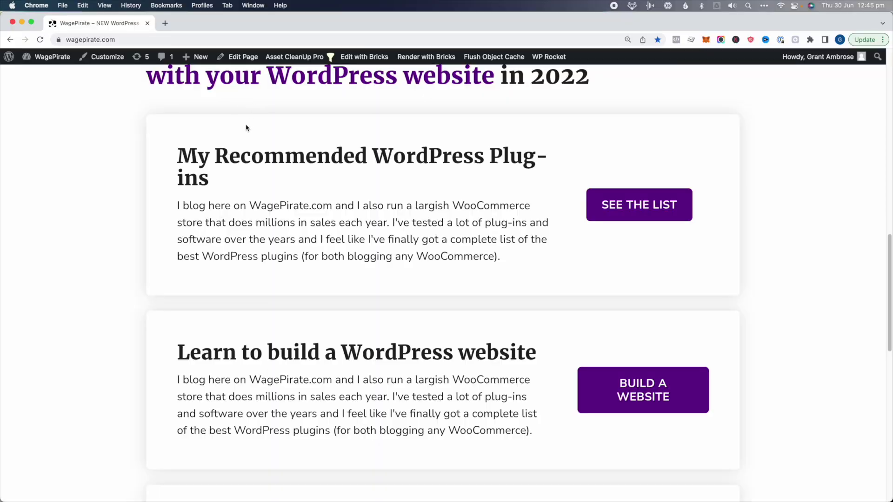
# On the WagePirate homepage, examine the headings and text of the three white boxes for their shared layout
pyautogui.scroll(-1, 266, 154)
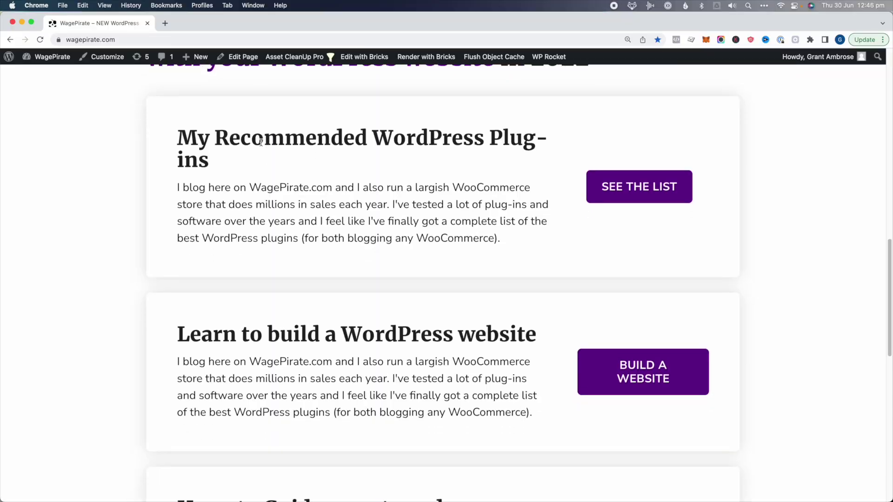
pyautogui.scroll(-1, 261, 143)
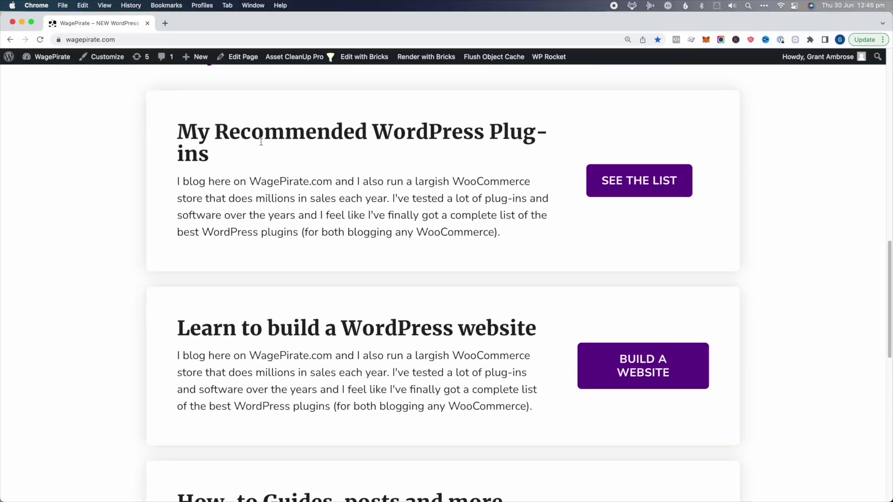
pyautogui.moveTo(199, 126); pyautogui.dragTo(425, 138)
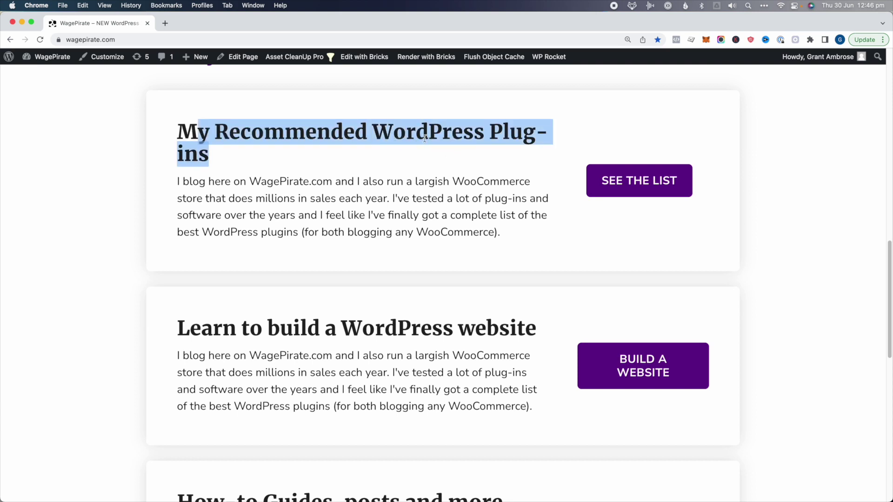
pyautogui.scroll(-1, 414, 255)
pyautogui.moveTo(222, 310); pyautogui.dragTo(511, 310)
pyautogui.scroll(-5, 511, 310)
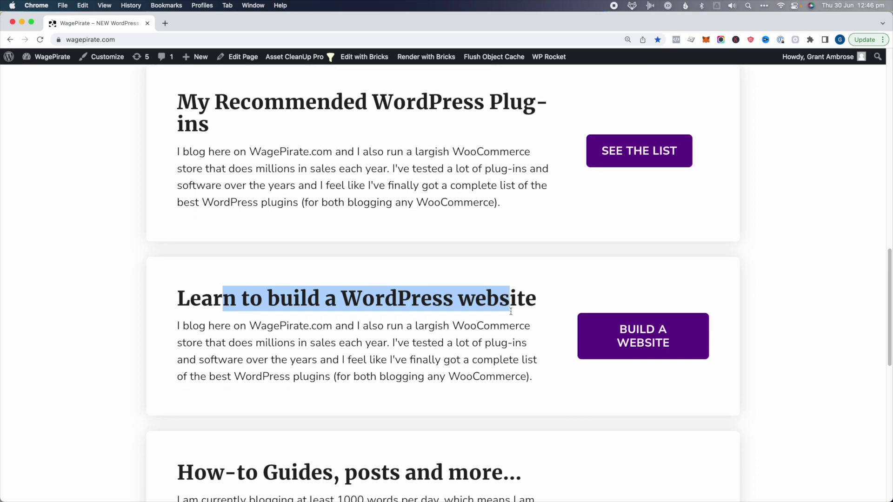
pyautogui.moveTo(194, 319); pyautogui.dragTo(470, 321)
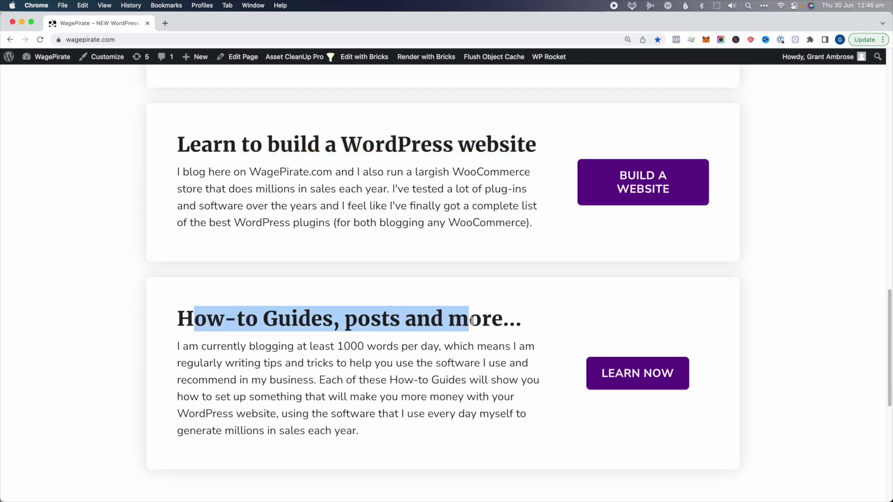
pyautogui.scroll(6, 464, 330)
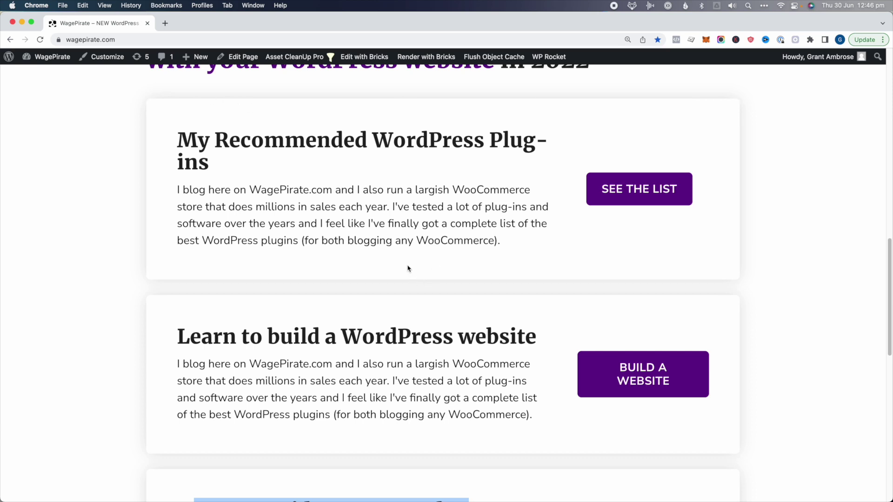
pyautogui.moveTo(193, 135); pyautogui.dragTo(339, 200)
pyautogui.click(185, 118)
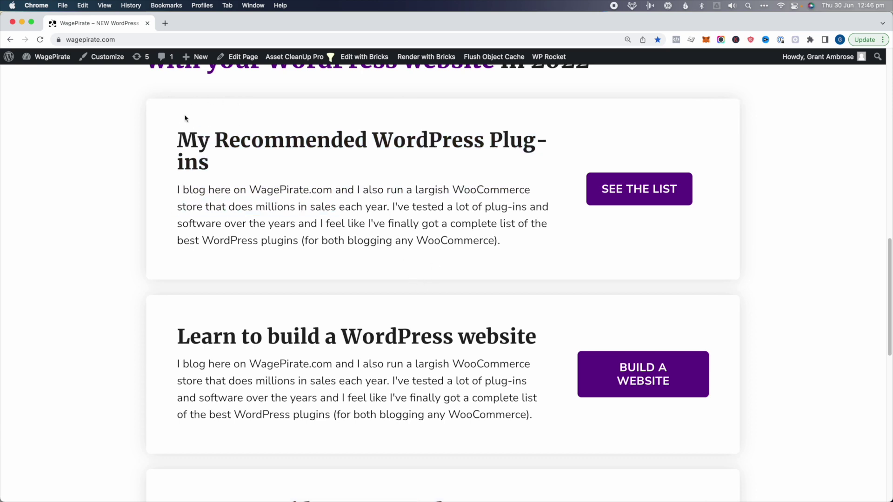
# Compare the spacing, shadows and buttons of the three white boxes on the WagePirate homepage
pyautogui.scroll(-3, 293, 213)
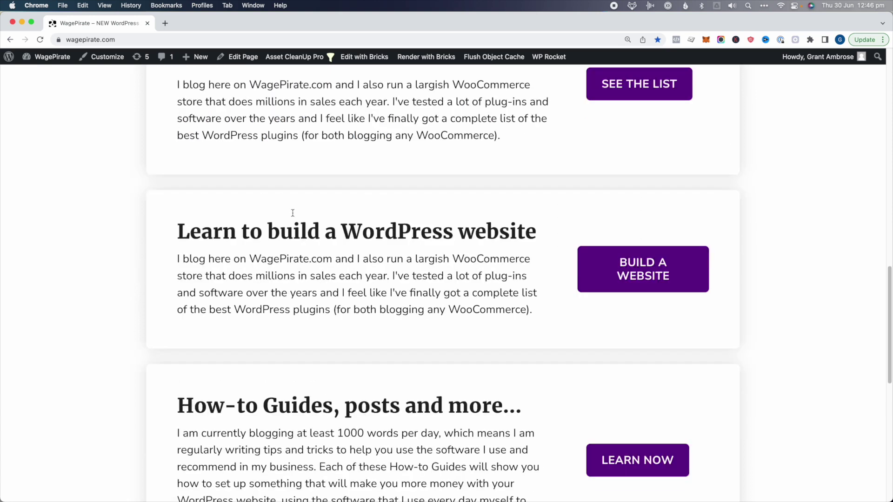
pyautogui.scroll(-2, 421, 285)
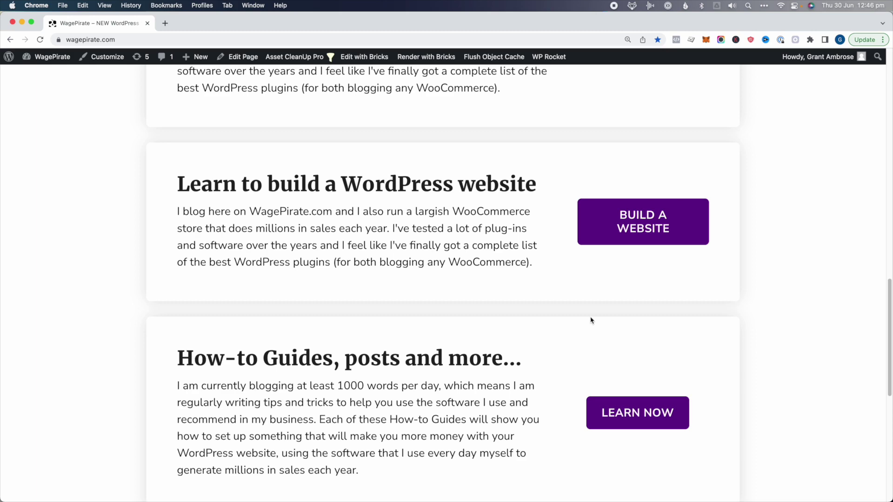
pyautogui.scroll(5, 502, 345)
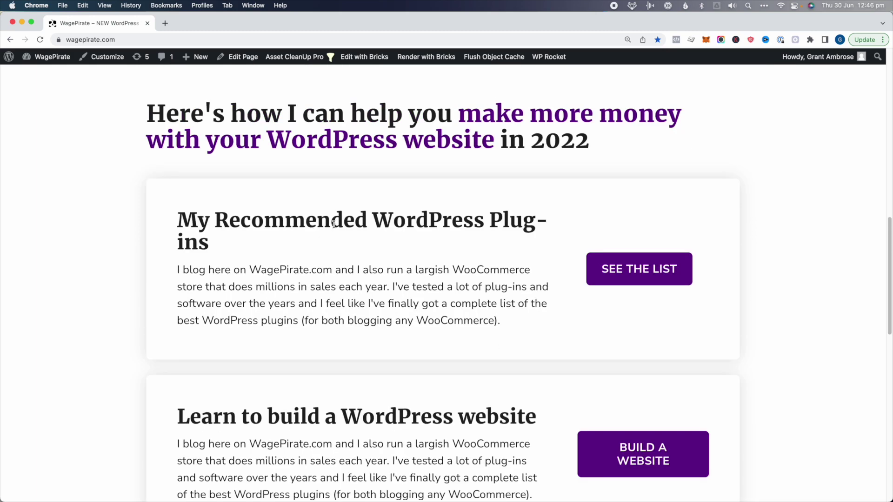
pyautogui.scroll(-1, 315, 231)
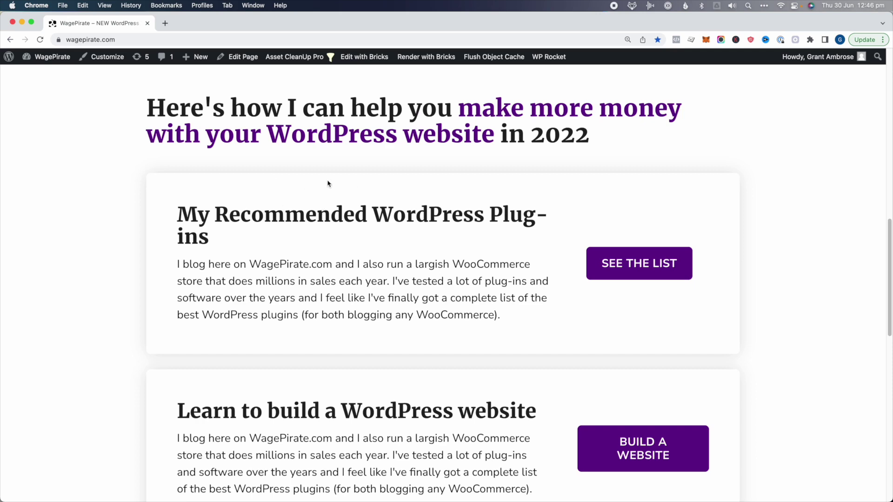
pyautogui.scroll(-8, 327, 184)
pyautogui.scroll(4, 330, 210)
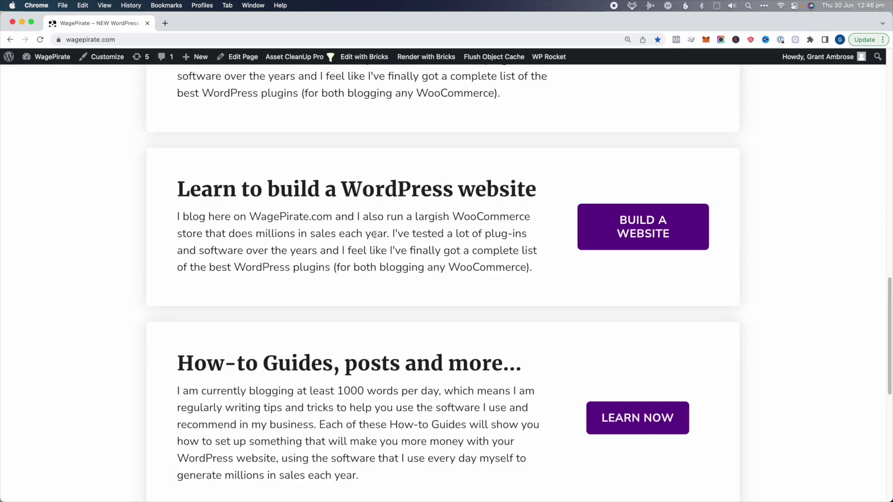
# Open All my Reviews in a new tab and examine the white boxes around the plugin listings
pyautogui.scroll(20, 597, 330)
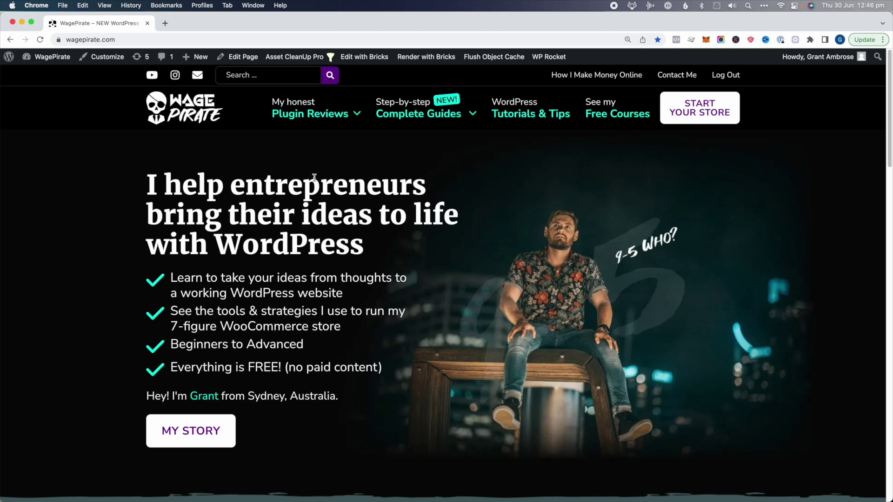
pyautogui.moveTo(300, 114)
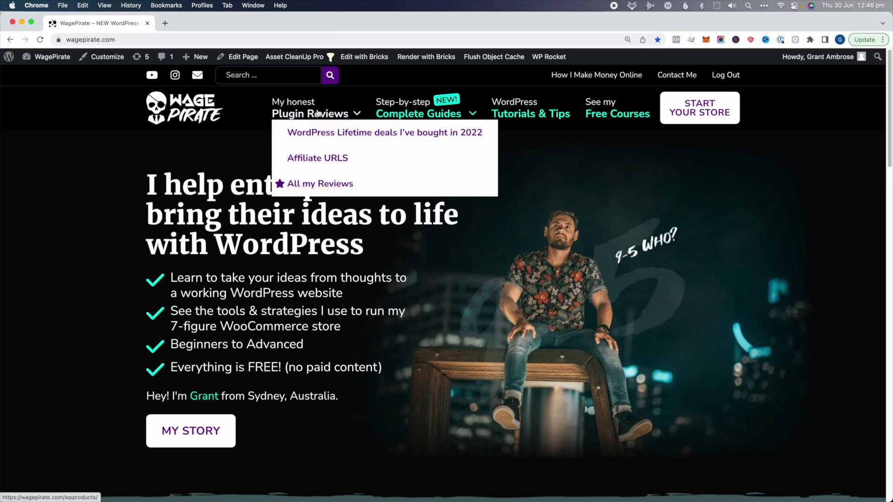
pyautogui.keyDown('super'); pyautogui.click(307, 185); pyautogui.keyUp('super')
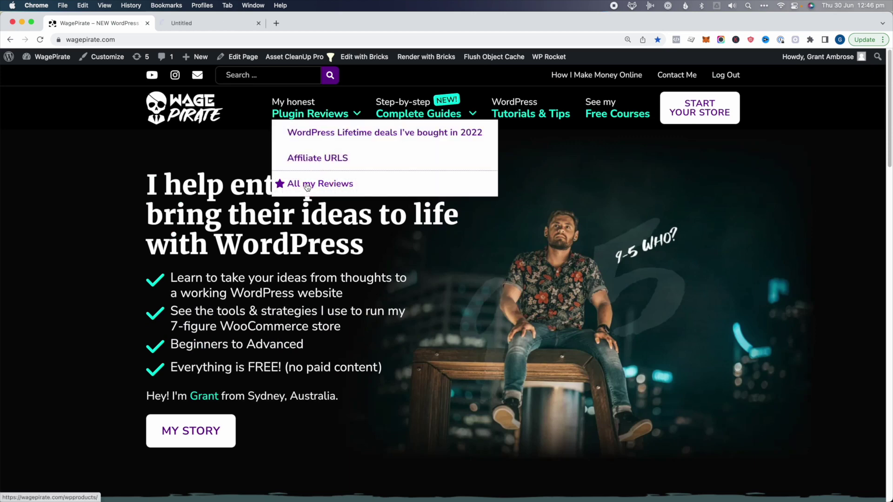
pyautogui.click(214, 24)
pyautogui.scroll(-3, 348, 359)
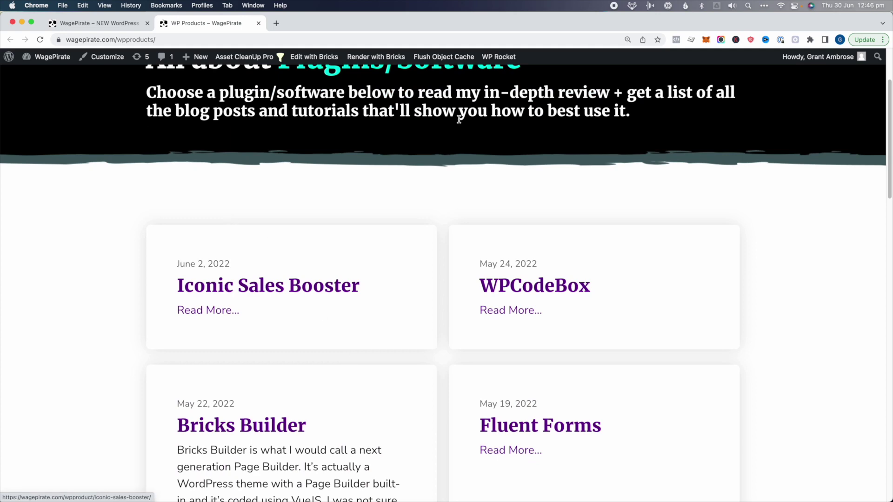
pyautogui.scroll(-1, 482, 246)
pyautogui.scroll(-2, 396, 318)
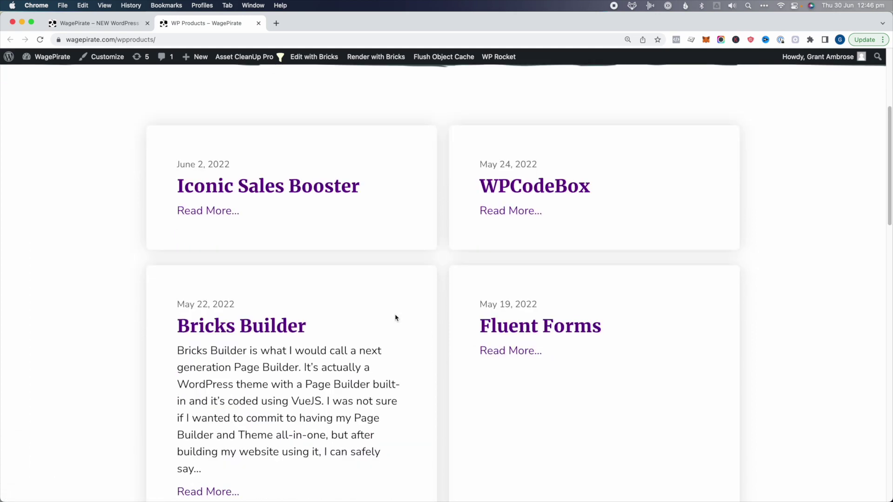
pyautogui.scroll(-5, 568, 294)
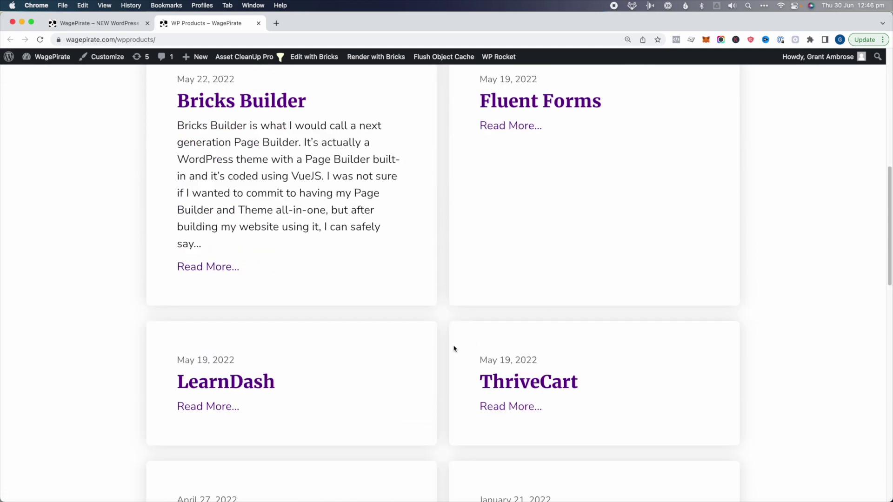
pyautogui.scroll(10, 423, 243)
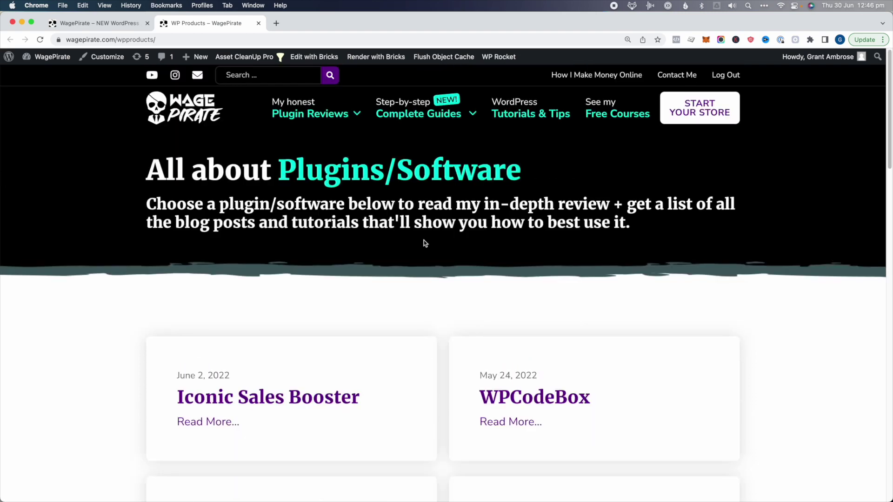
# Visit the Complete Guides page and the Tutorials & Tips page, and examine the white boxes on each
pyautogui.click(422, 119)
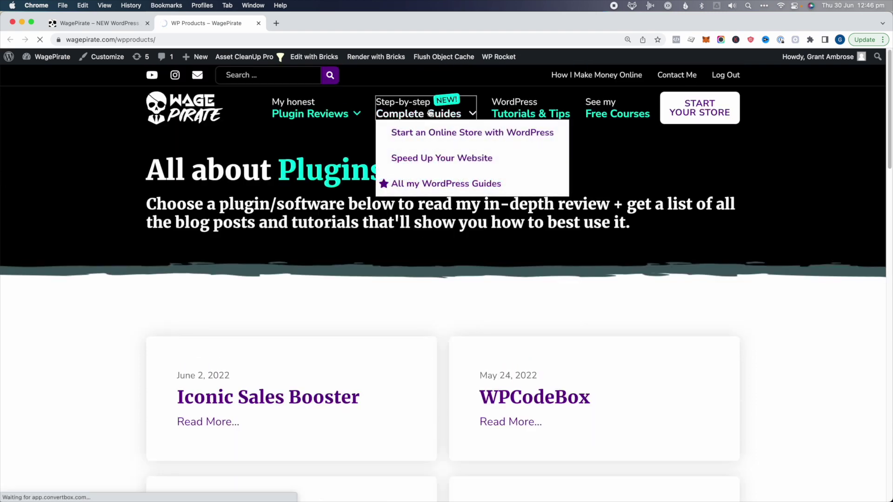
pyautogui.scroll(-6, 504, 251)
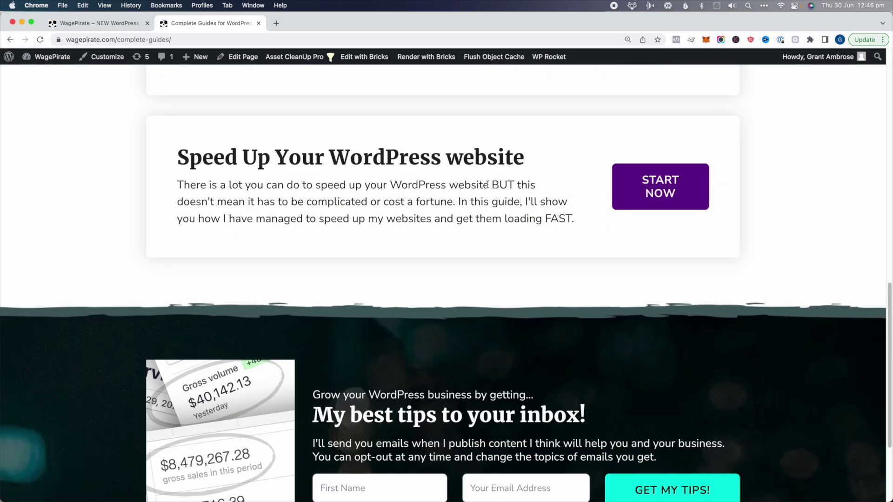
pyautogui.scroll(10, 487, 185)
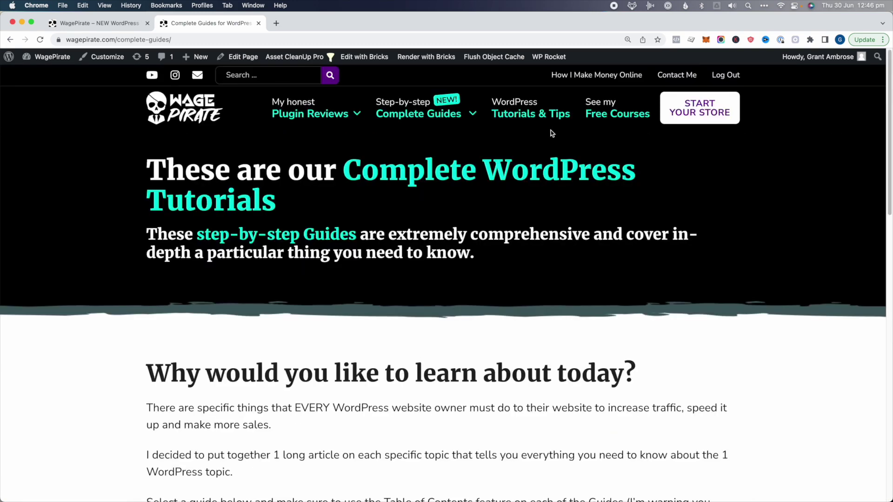
pyautogui.click(530, 111)
pyautogui.scroll(-1, 408, 227)
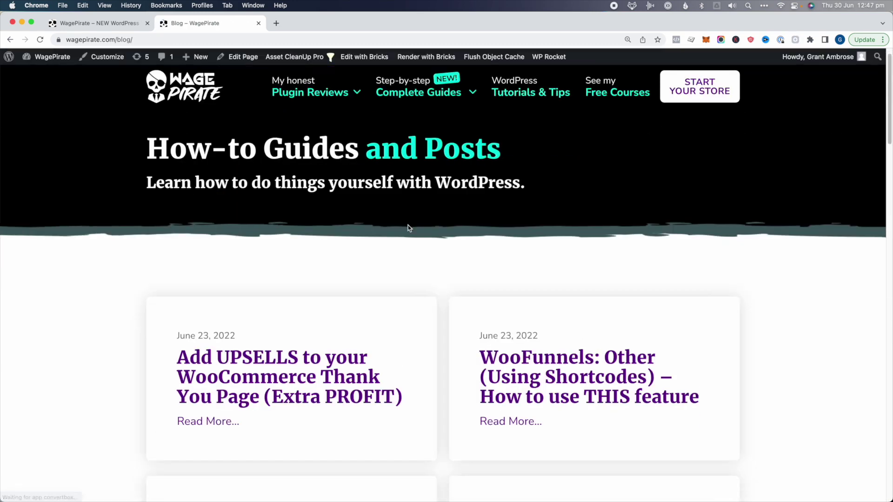
pyautogui.scroll(-4, 408, 228)
pyautogui.scroll(5, 599, 230)
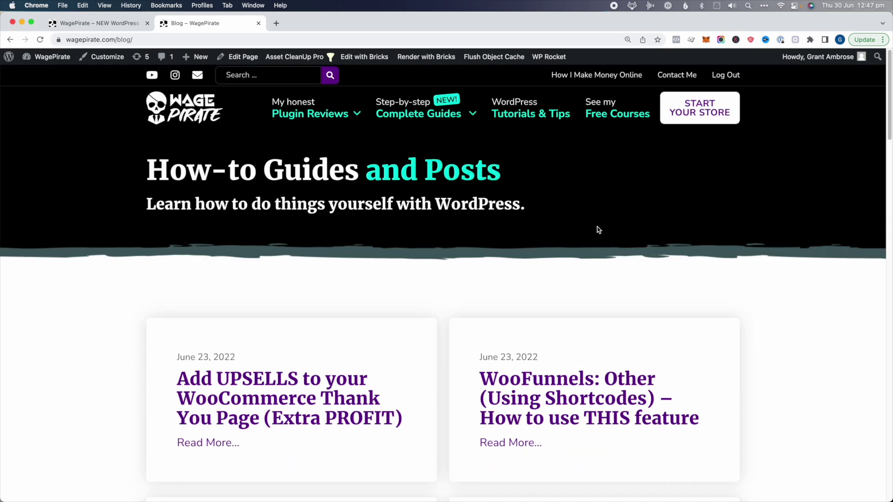
# Visit the Free Courses page and examine the white boxes around the course listings
pyautogui.click(622, 120)
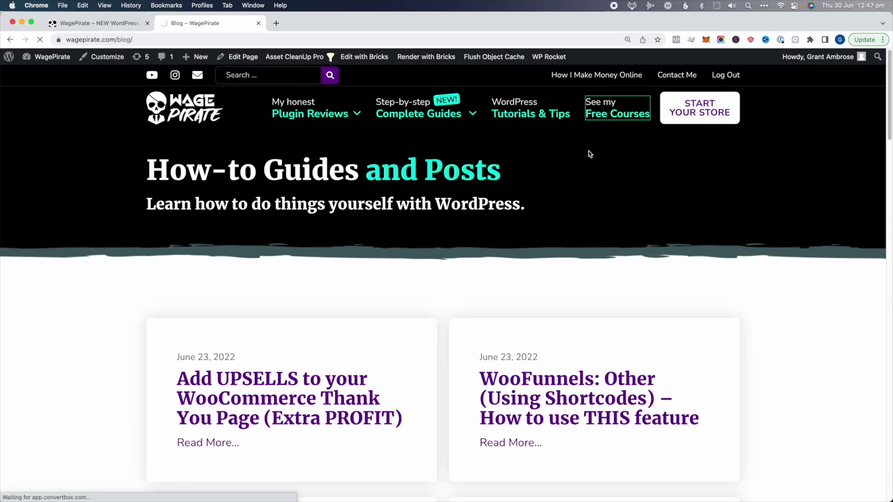
pyautogui.scroll(-7, 354, 300)
pyautogui.scroll(-5, 350, 282)
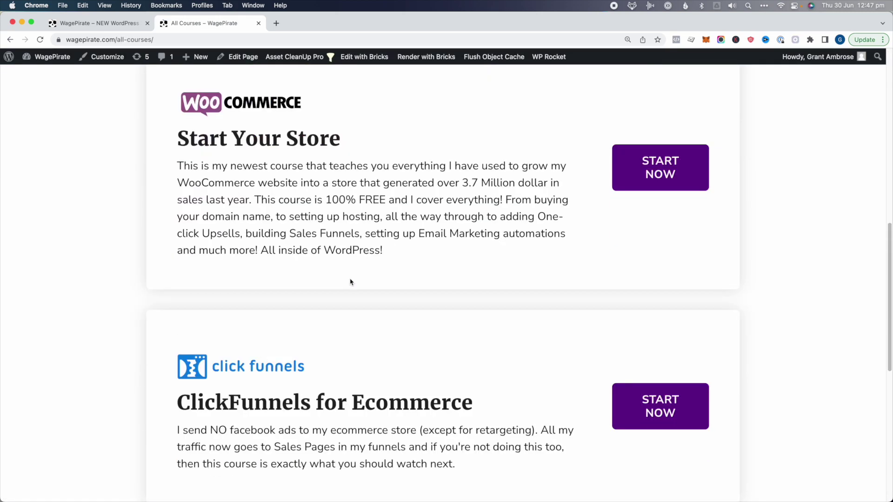
pyautogui.scroll(-3, 367, 283)
pyautogui.scroll(6, 385, 237)
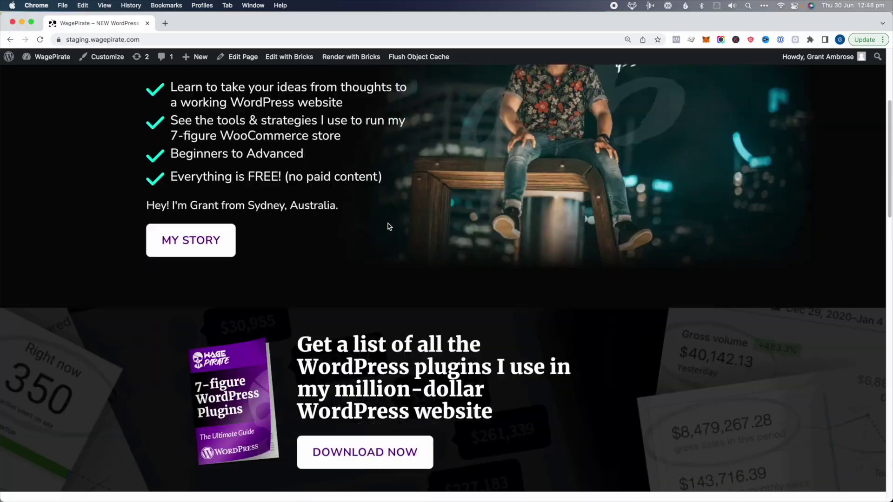
# Open the staging homepage for editing with Bricks and select the White Box container around My Recommended WordPress Plug-ins
pyautogui.scroll(-5, 388, 224)
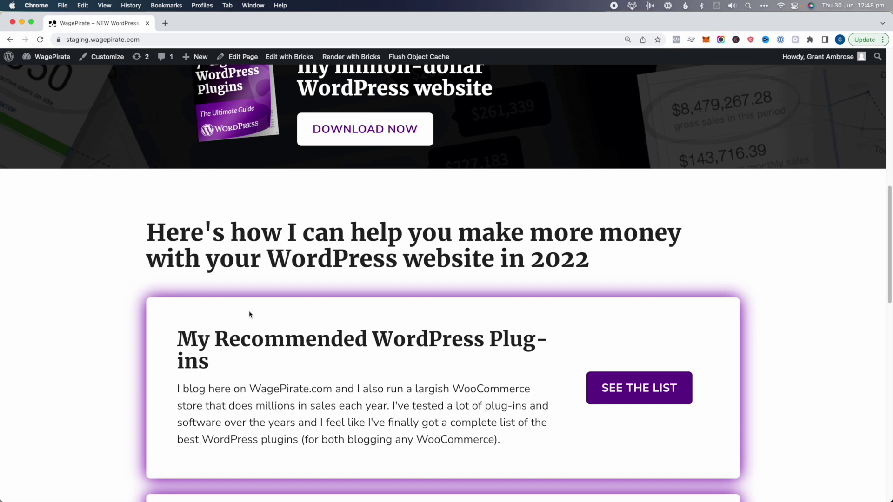
pyautogui.scroll(-1, 236, 216)
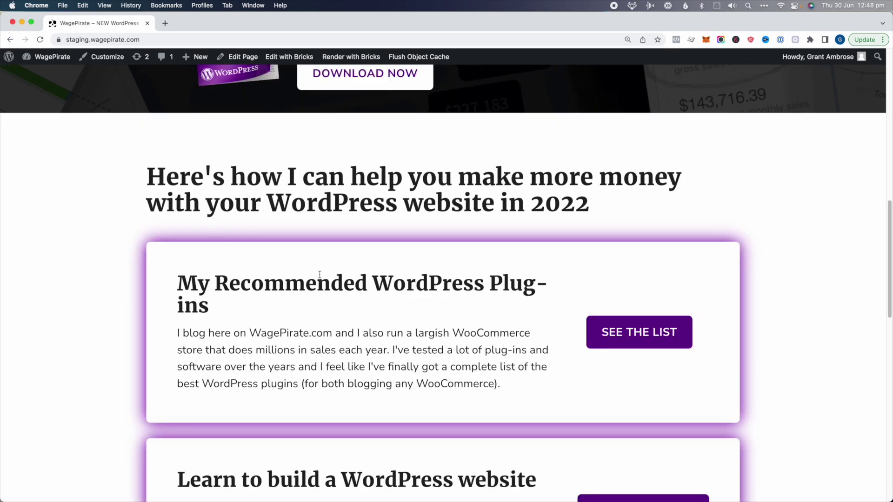
pyautogui.click(302, 57)
pyautogui.scroll(-6, 341, 202)
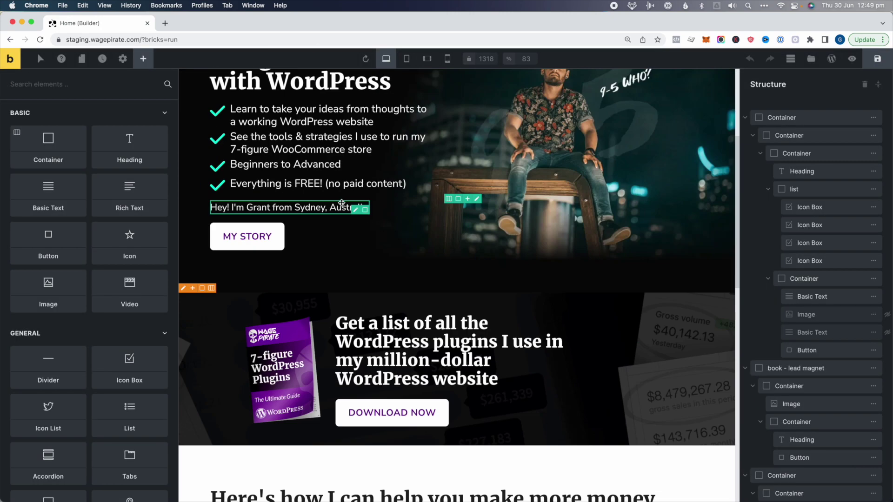
pyautogui.scroll(-5, 341, 202)
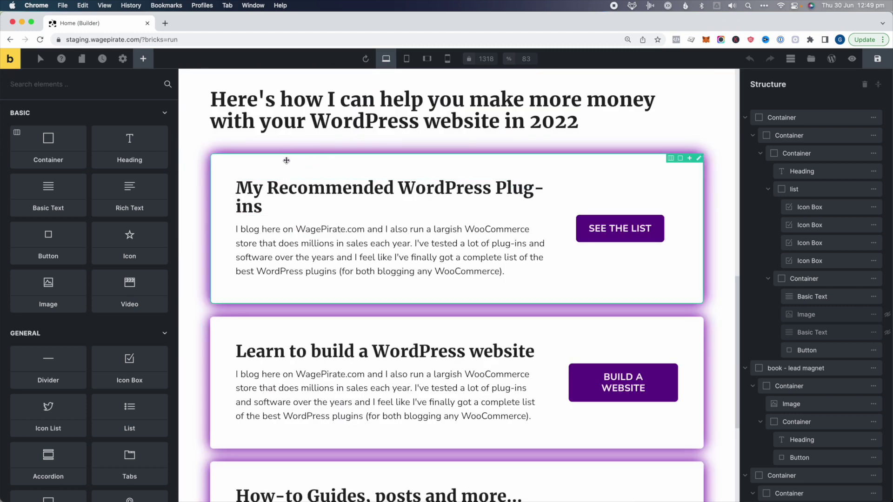
pyautogui.click(281, 161)
pyautogui.scroll(-6, 784, 233)
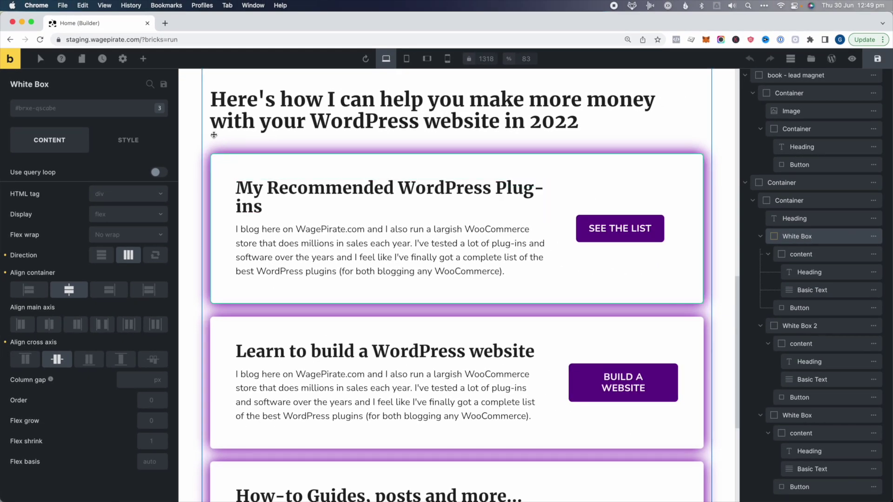
# Remove the wpirate-white-box, wpirate-spacing-top and wpirate-spacing-top-lg classes from the first White Box, and open White Box 2's active classes
pyautogui.click(161, 109)
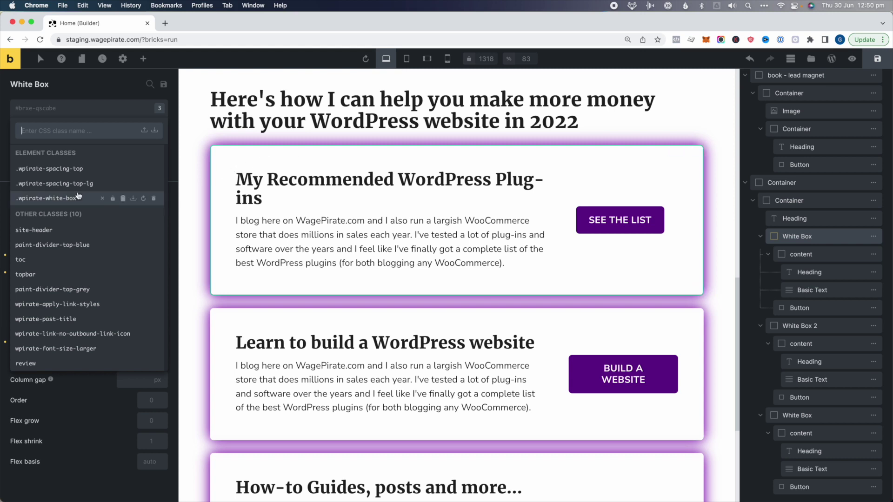
pyautogui.click(103, 200)
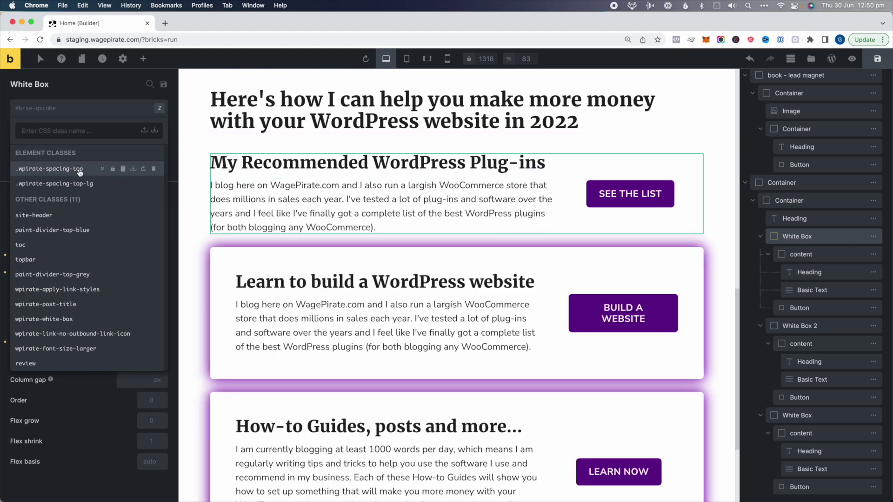
pyautogui.click(103, 169)
pyautogui.click(103, 170)
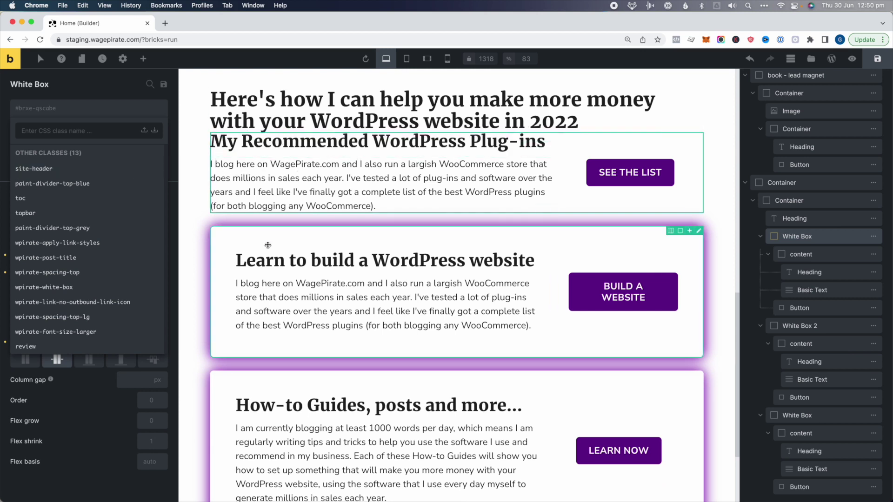
pyautogui.click(264, 241)
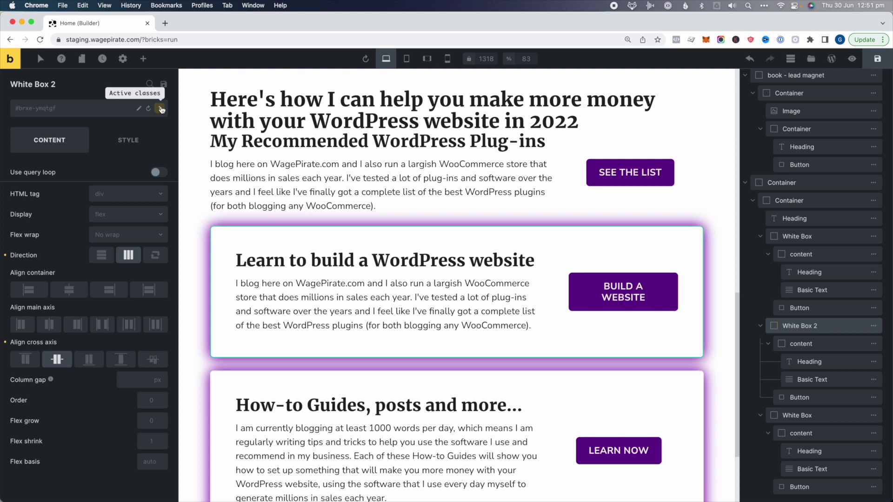
pyautogui.click(161, 108)
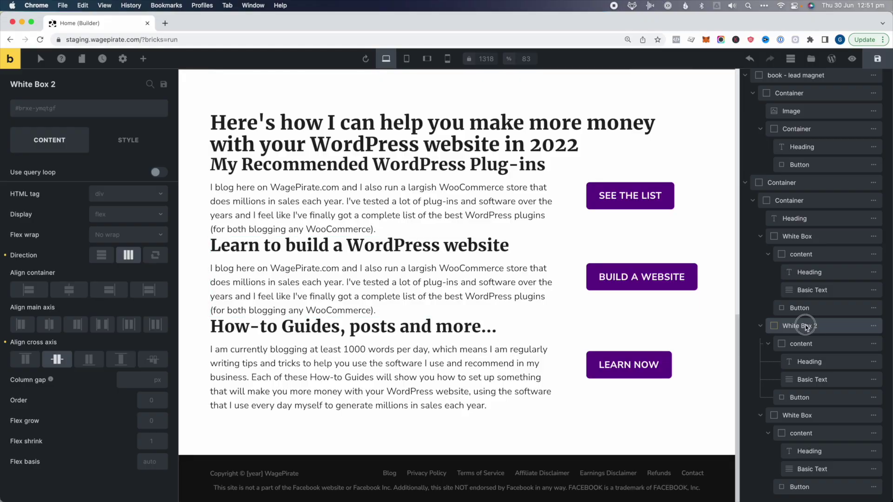
# Add a new CSS class named white-box to the first White Box and open the class's style settings
pyautogui.click(811, 237)
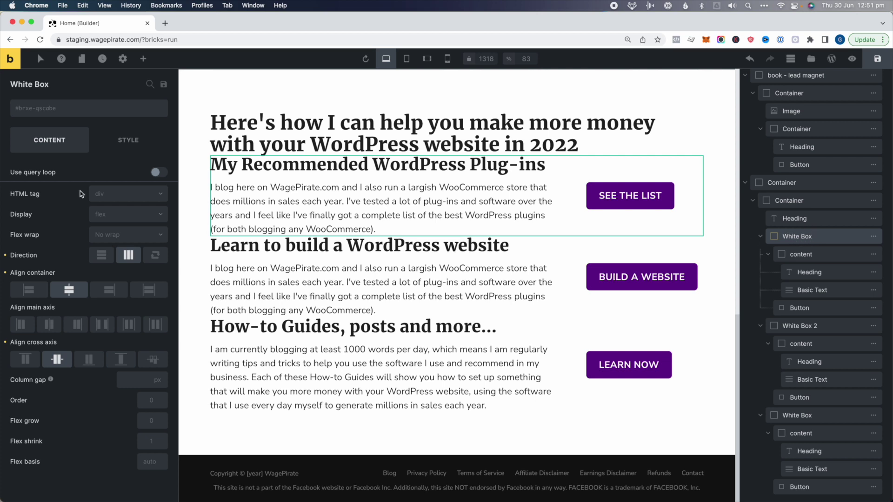
pyautogui.click(65, 111)
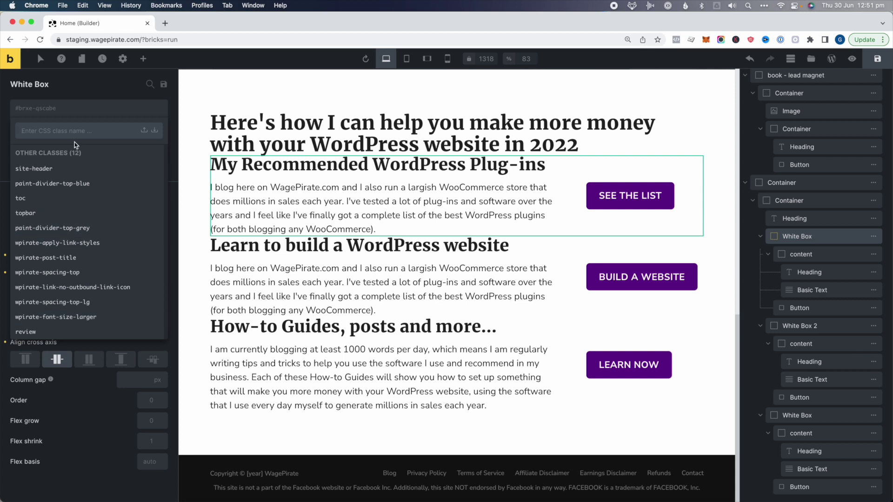
pyautogui.write('wh')
pyautogui.write('ite-box')
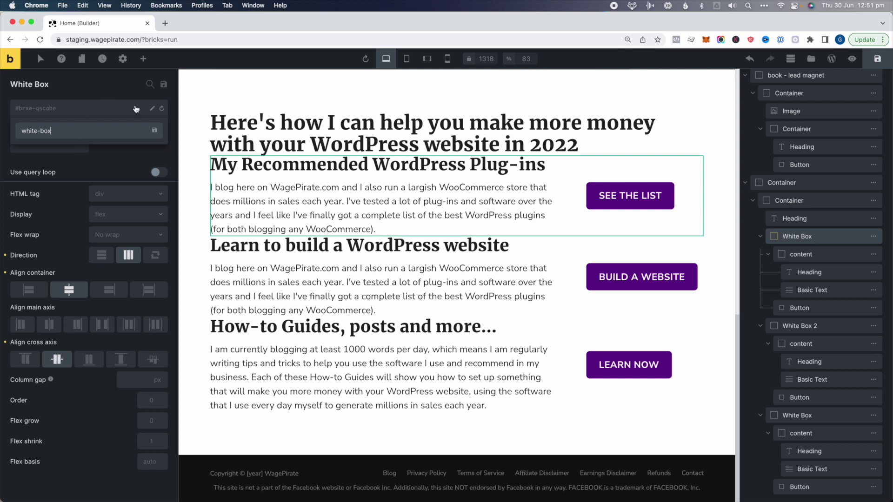
pyautogui.press('Return')
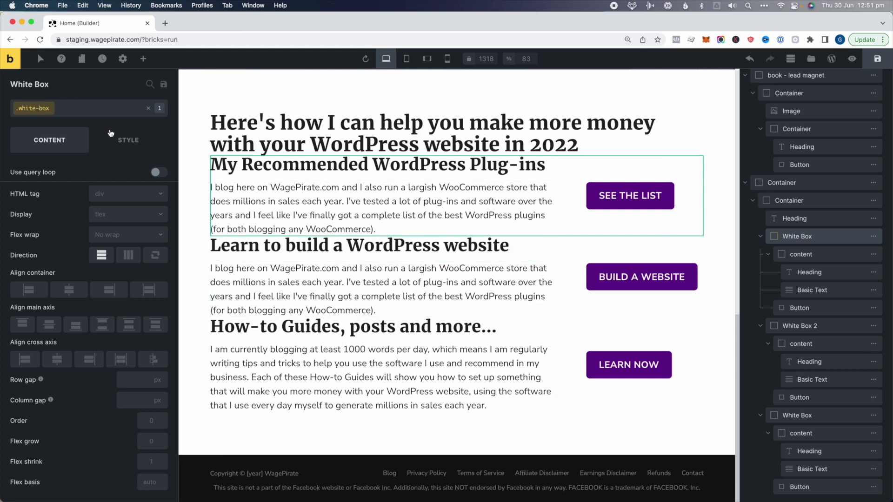
pyautogui.click(114, 148)
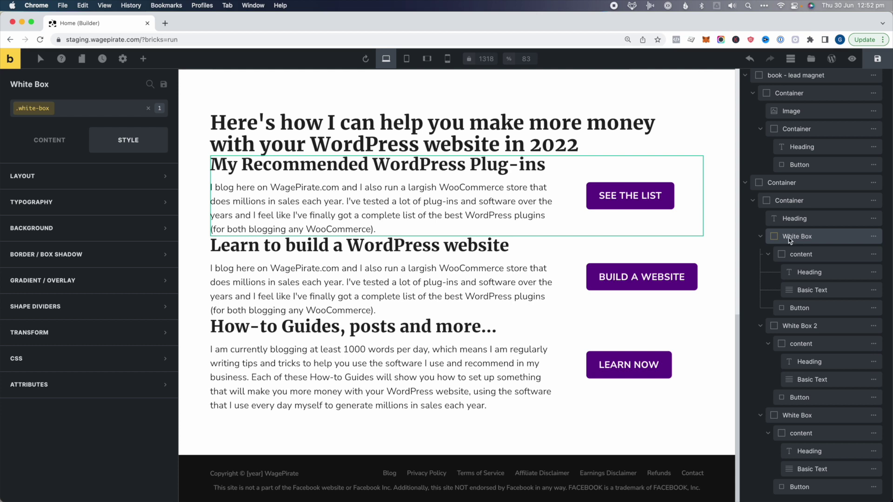
# Reselect the White Box around My Recommended WordPress Plug-ins and make its white-box class active for styling
pyautogui.click(726, 222)
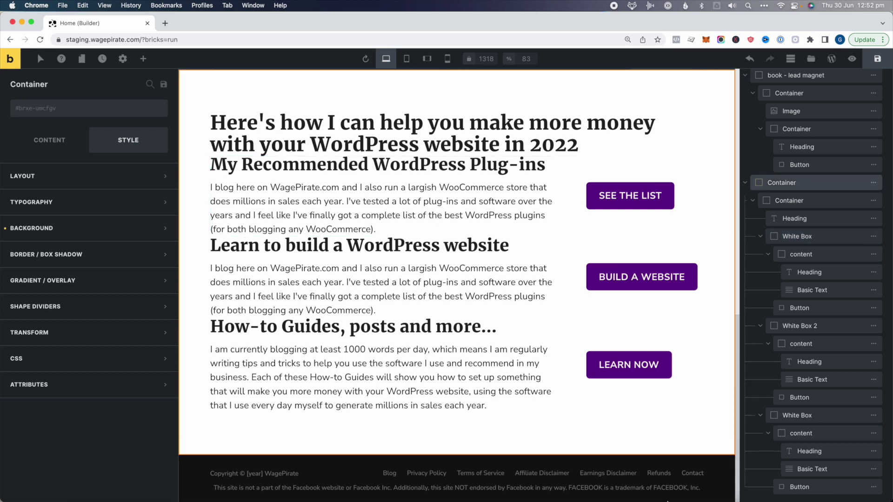
pyautogui.click(821, 245)
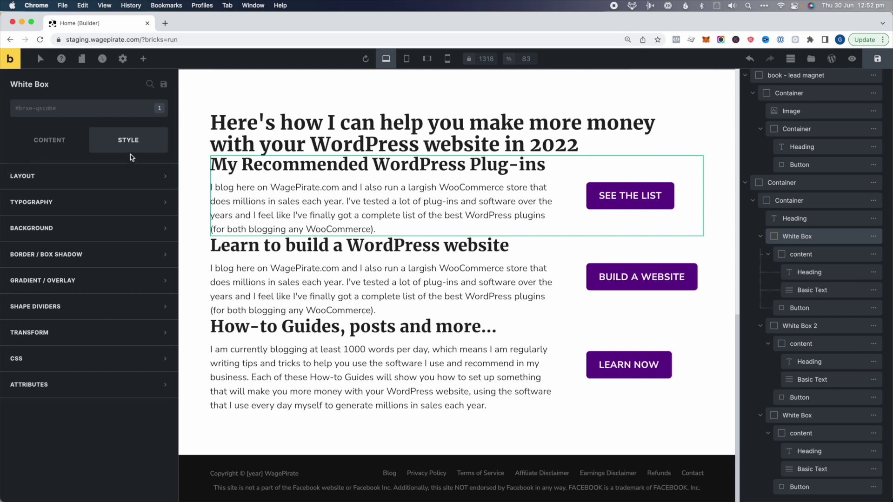
pyautogui.click(73, 178)
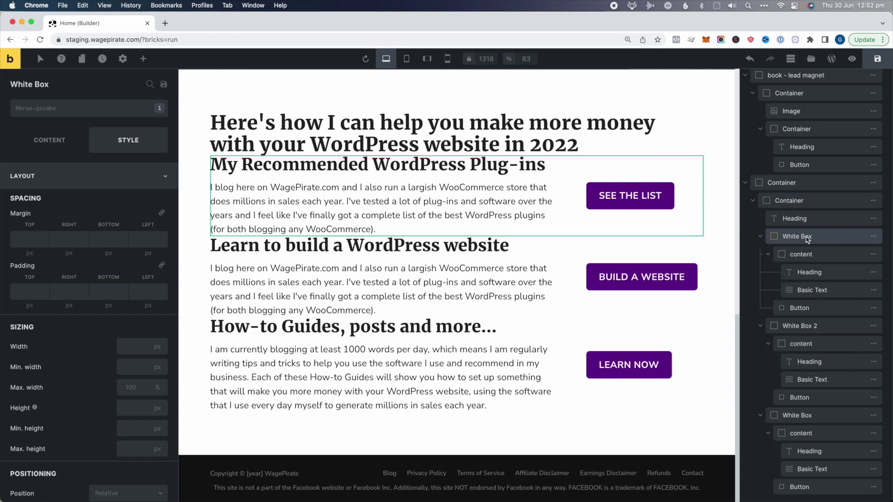
pyautogui.click(55, 109)
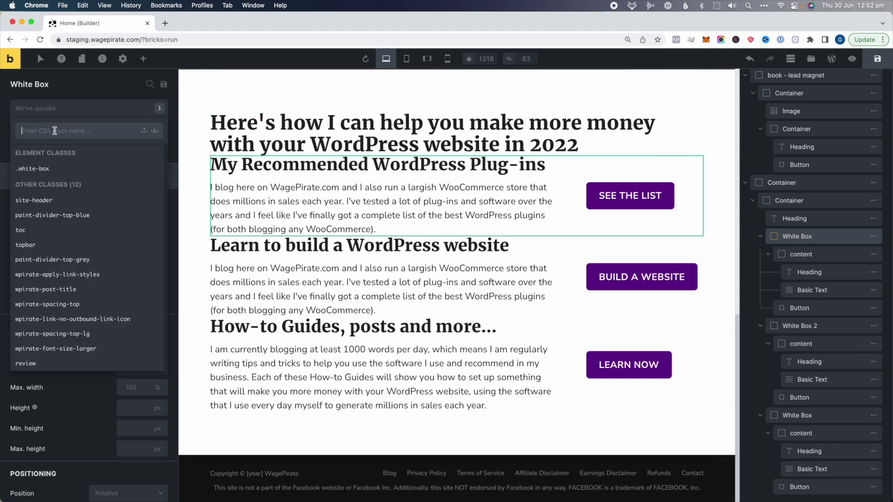
pyautogui.click(29, 170)
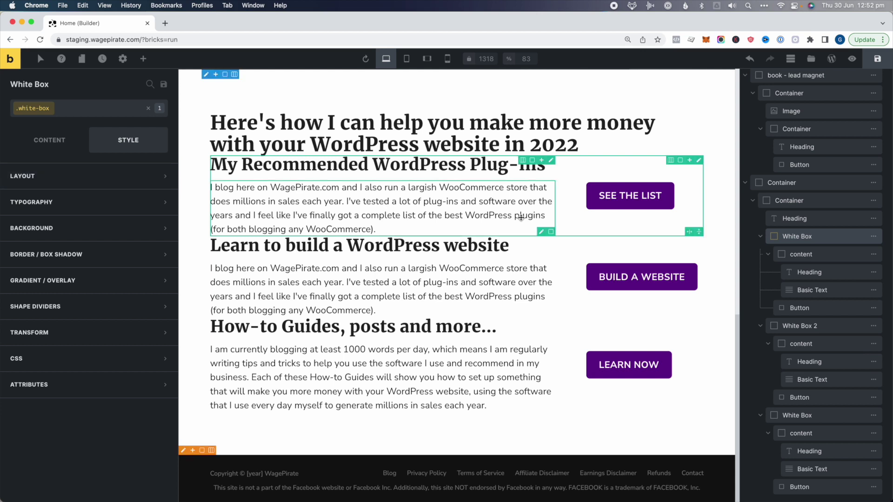
# Assign the existing white-box class to White Box 2 around Learn to build a WordPress website
pyautogui.click(798, 332)
pyautogui.click(71, 111)
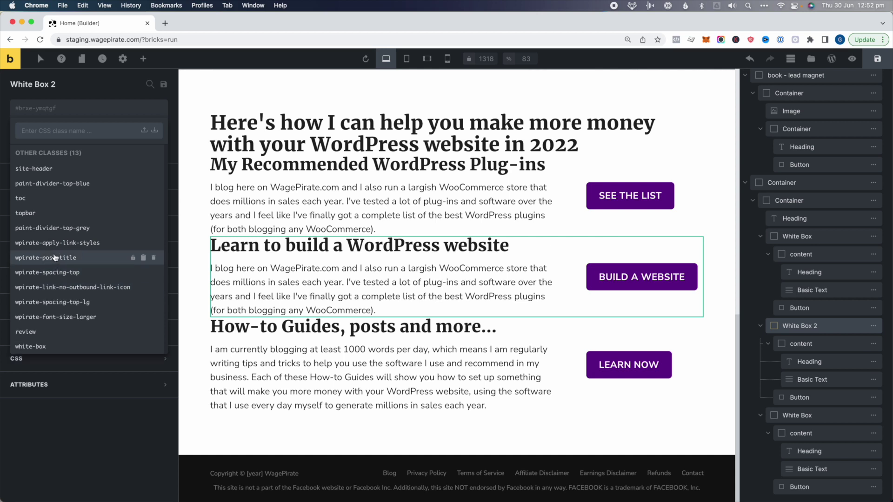
pyautogui.click(40, 347)
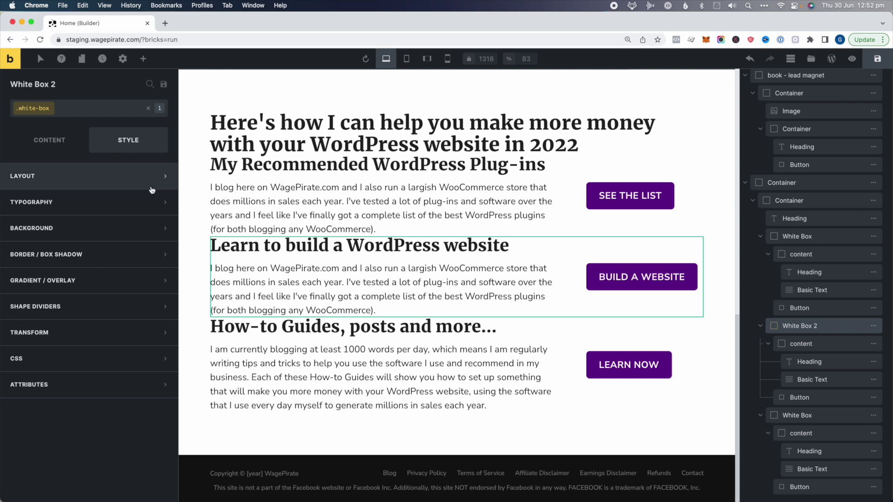
# Set the white-box class's background color to white (#ffffff) from the WagePirate V1 palette
pyautogui.click(117, 146)
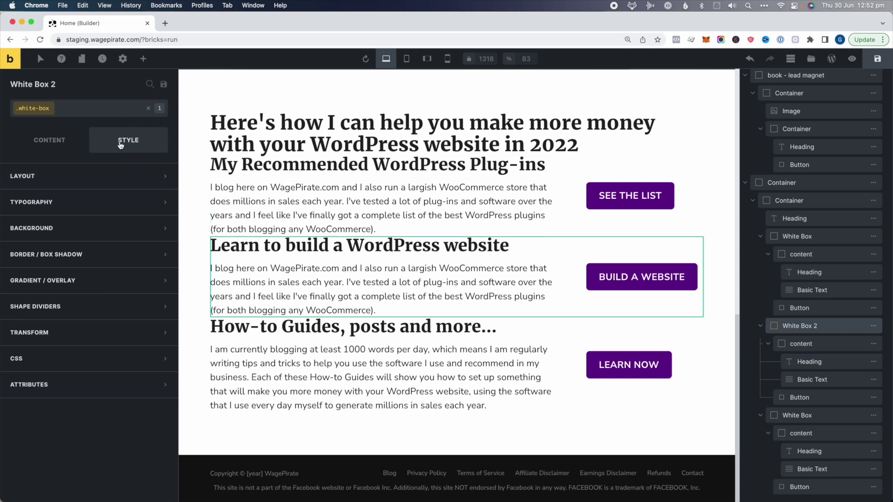
pyautogui.click(48, 231)
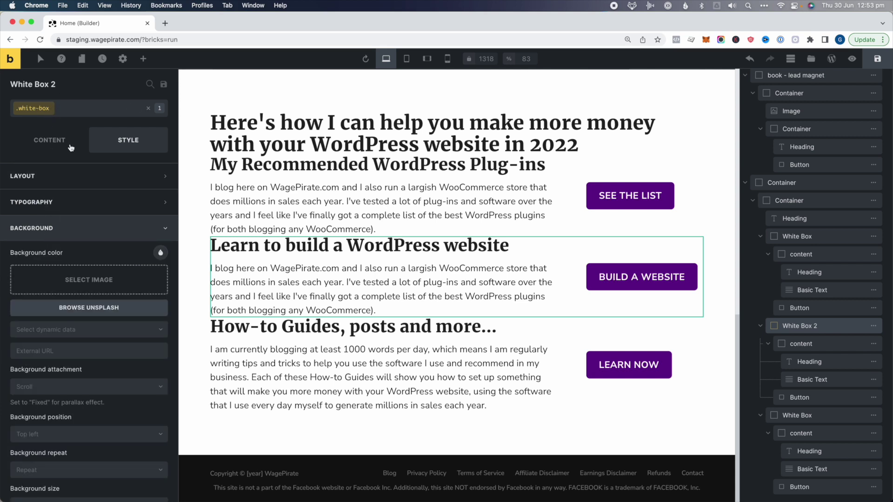
pyautogui.click(161, 253)
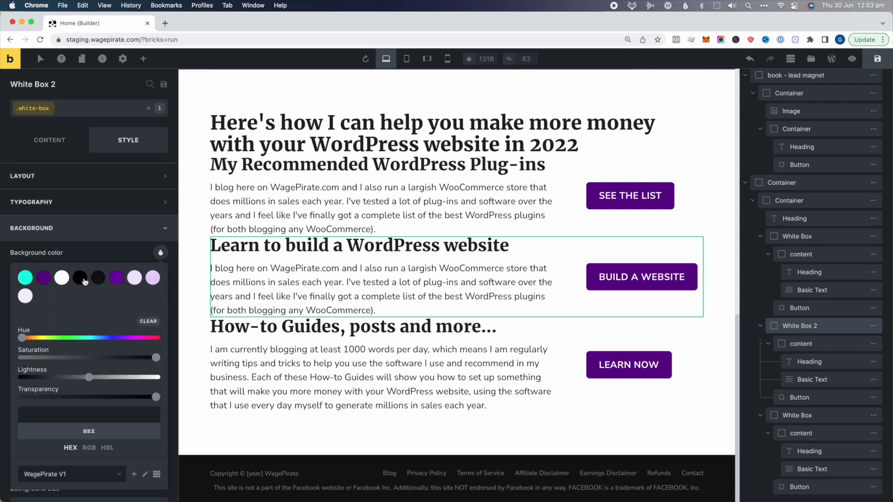
pyautogui.click(59, 279)
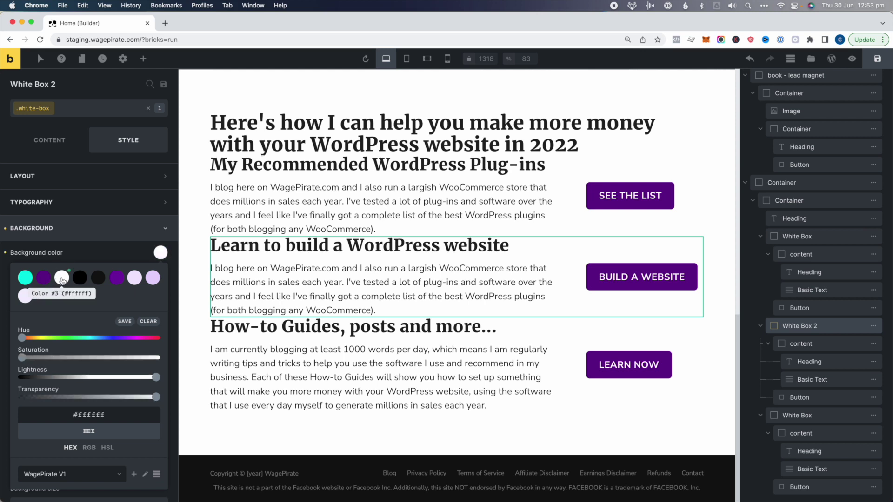
pyautogui.click(78, 233)
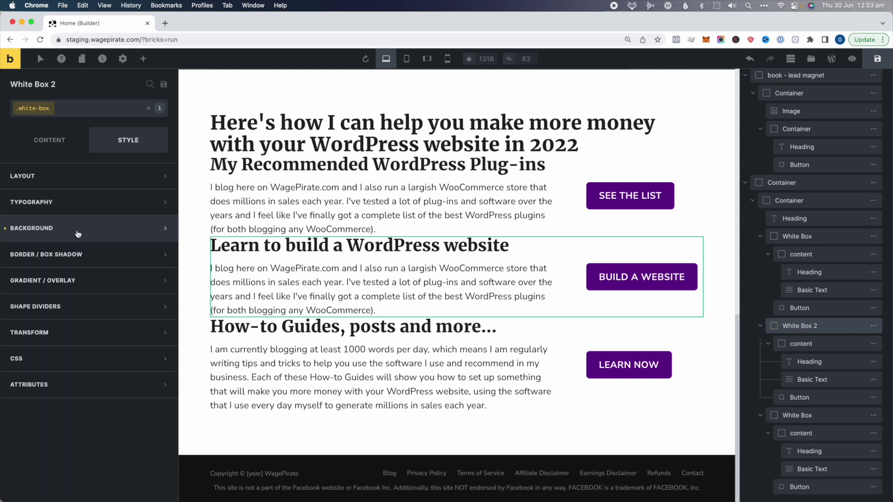
# Give the white-box class a border radius of 10 px on all corners
pyautogui.click(32, 260)
pyautogui.click(160, 281)
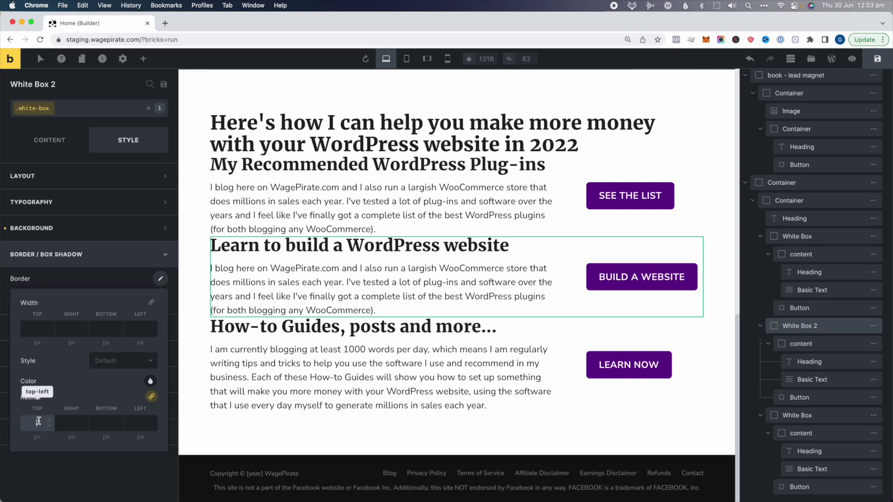
pyautogui.click(38, 421)
pyautogui.write('10')
pyautogui.click(108, 279)
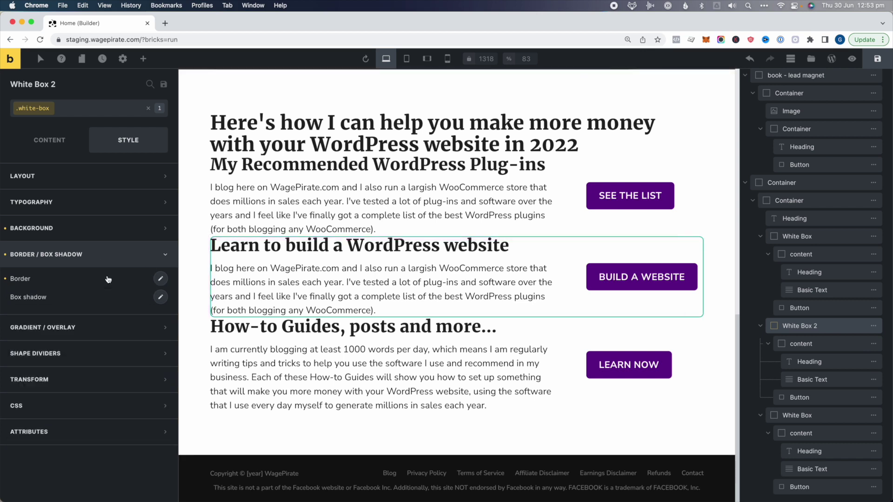
# Set the white-box class's box shadow to X 0, Y 0, blur 30 and spread 0
pyautogui.click(160, 297)
pyautogui.click(37, 340)
pyautogui.write('0')
pyautogui.press('Tab')
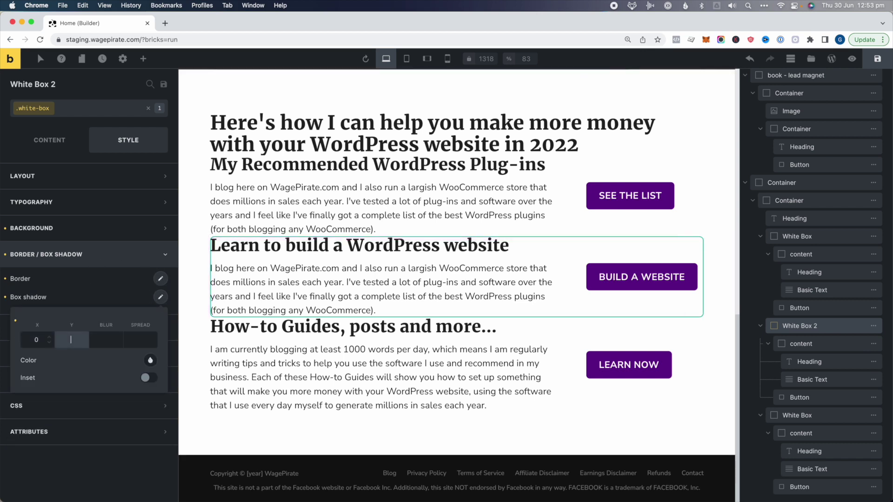
pyautogui.write('0')
pyautogui.press('Tab')
pyautogui.write('30')
pyautogui.press('Tab')
pyautogui.write('0')
pyautogui.press('Tab')
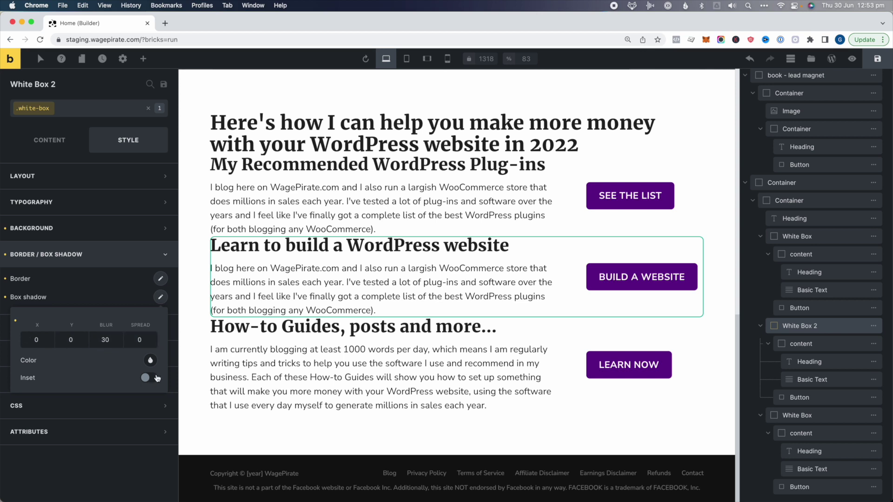
# Color the white-box shadow with the palette's light purple and lower its lightness for a stronger purple glow
pyautogui.click(150, 361)
pyautogui.click(143, 385)
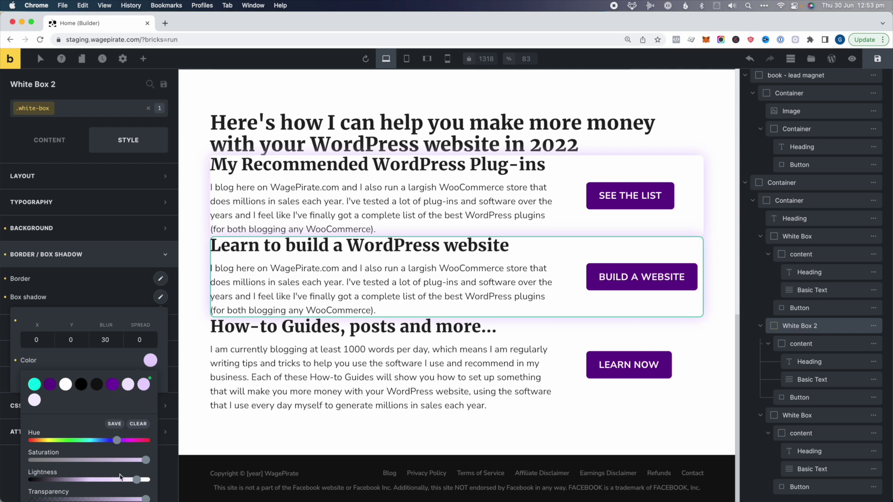
pyautogui.moveTo(136, 479); pyautogui.dragTo(120, 480)
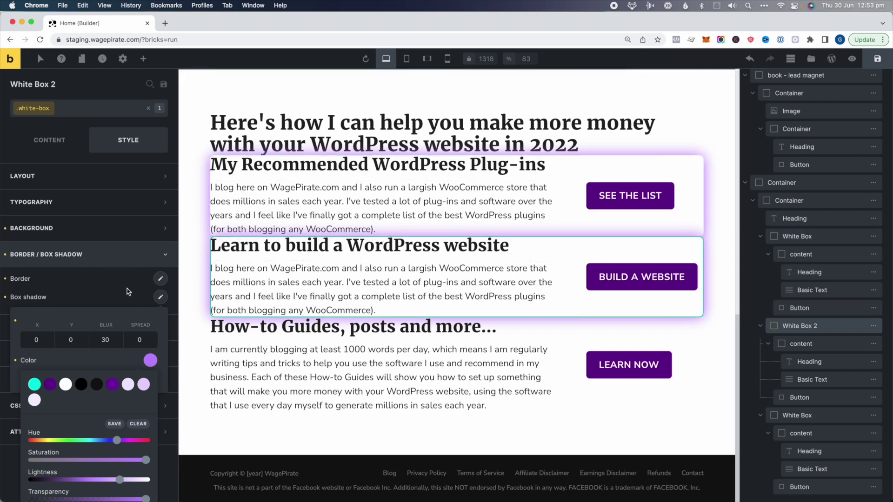
# Set the white-box class's padding to 50 px, linked across all four sides
pyautogui.click(98, 180)
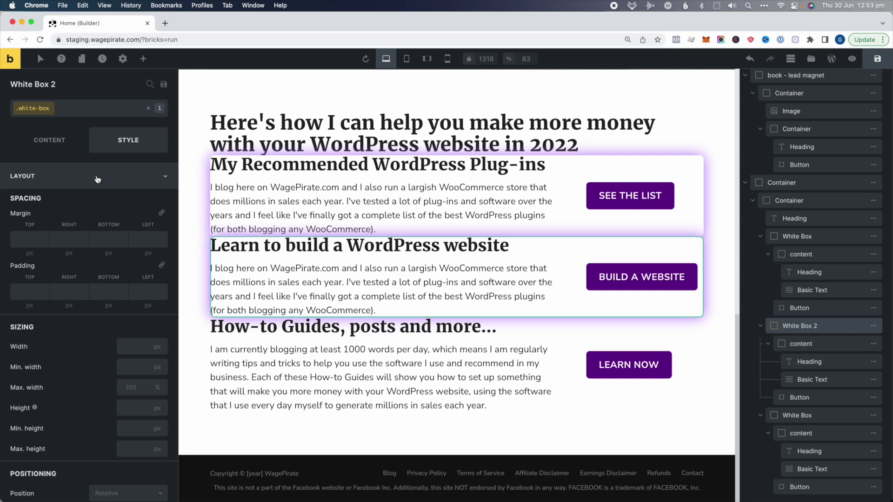
pyautogui.click(29, 292)
pyautogui.write('50')
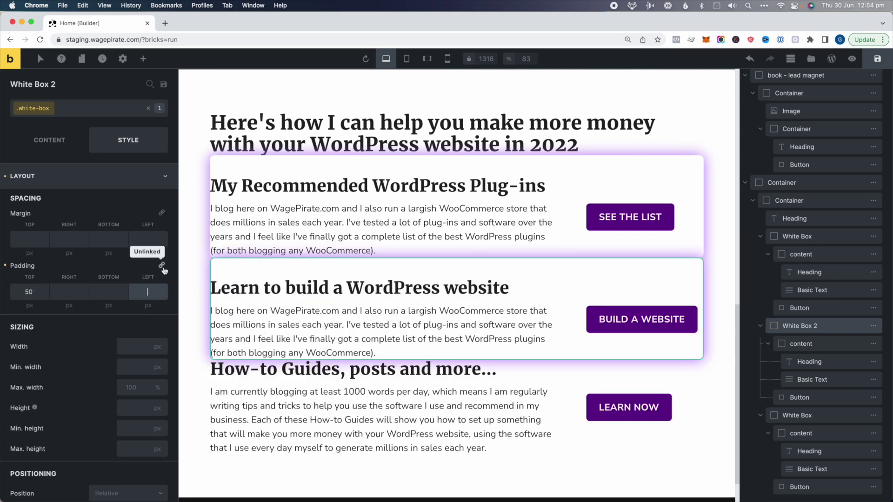
pyautogui.click(162, 266)
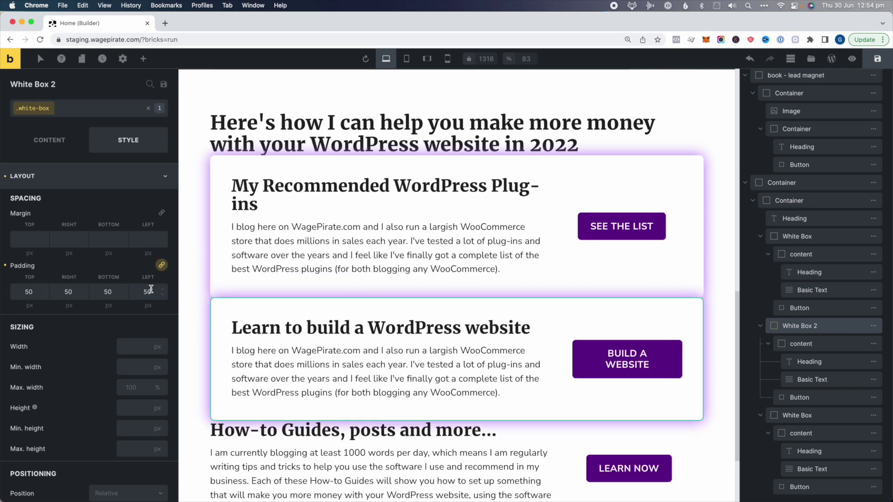
# Try a 50 px top margin on the white-box class and clear it again
pyautogui.scroll(-3, 296, 279)
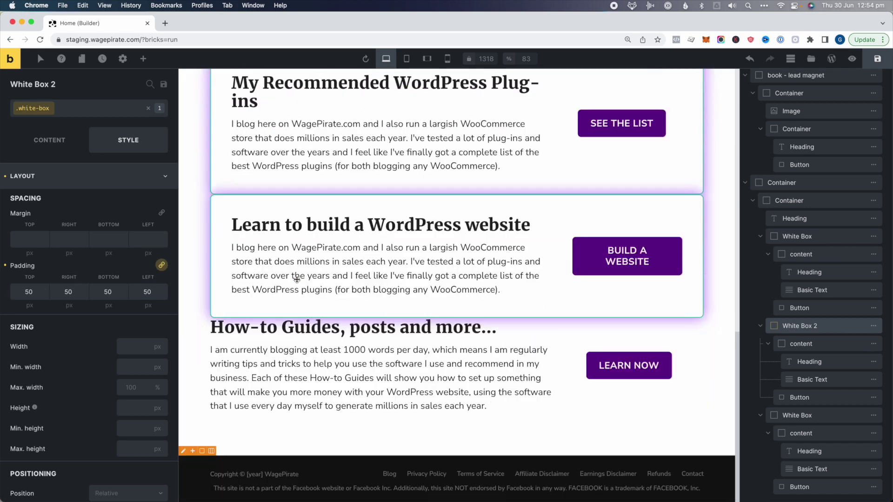
pyautogui.scroll(1, 288, 265)
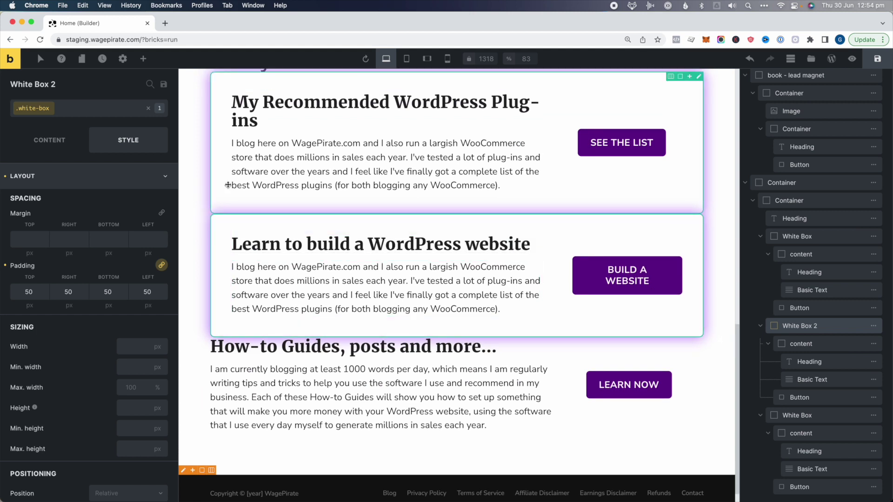
pyautogui.scroll(3, 279, 235)
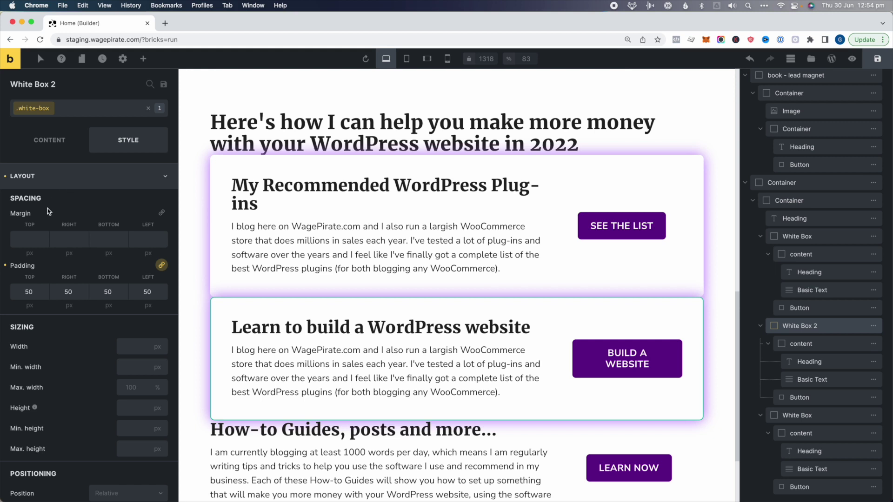
pyautogui.click(28, 239)
pyautogui.write('50')
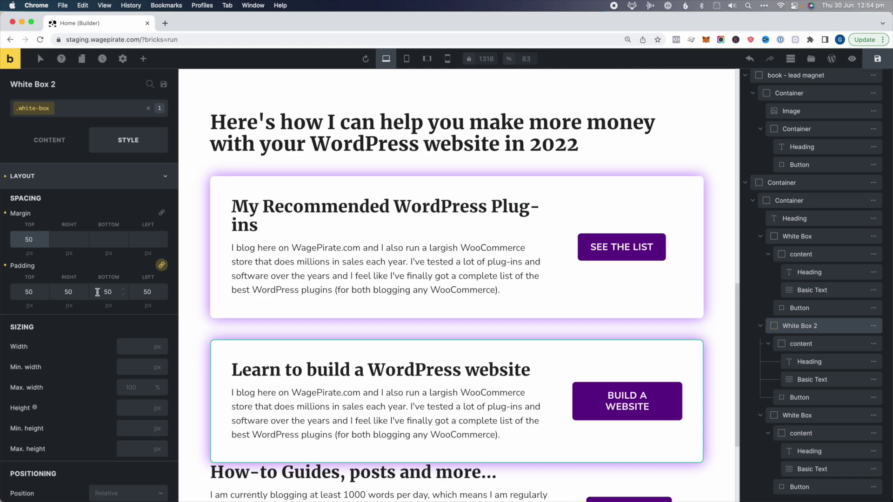
pyautogui.click(5, 213)
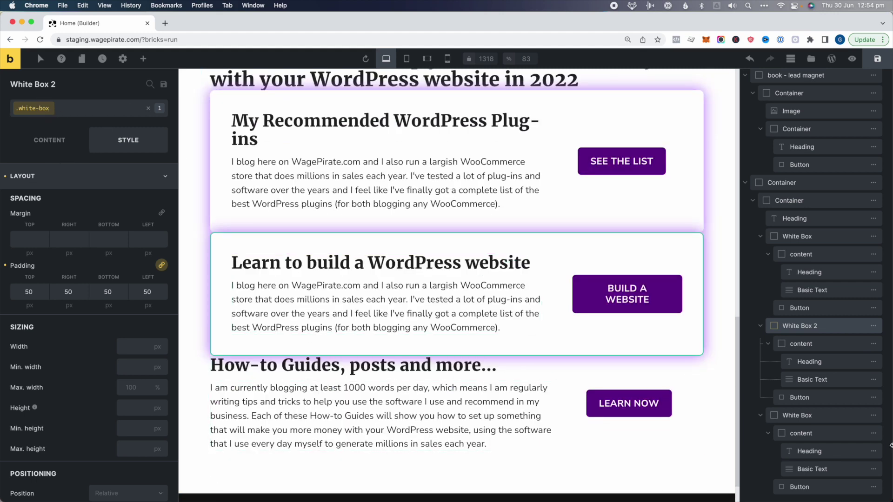
# Assign the white-box class to the third White Box around How-to Guides, posts and more, and review all three boxes
pyautogui.click(824, 417)
pyautogui.click(84, 110)
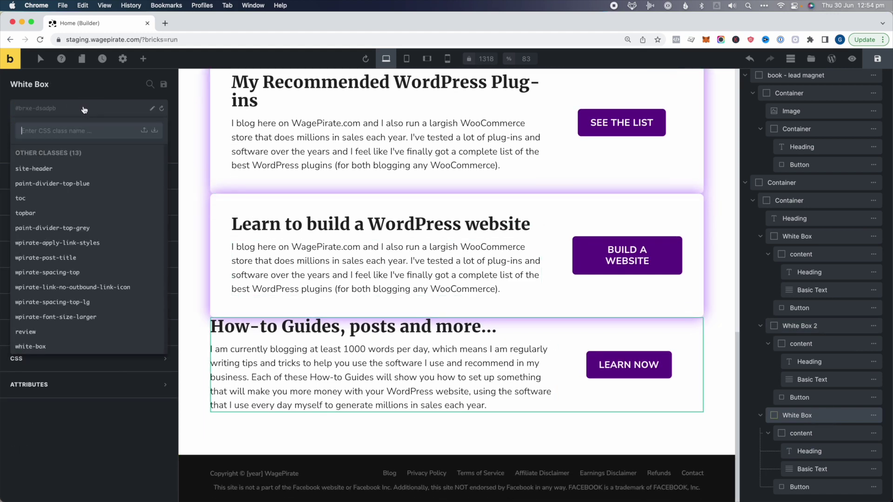
pyautogui.click(37, 347)
pyautogui.scroll(4, 625, 294)
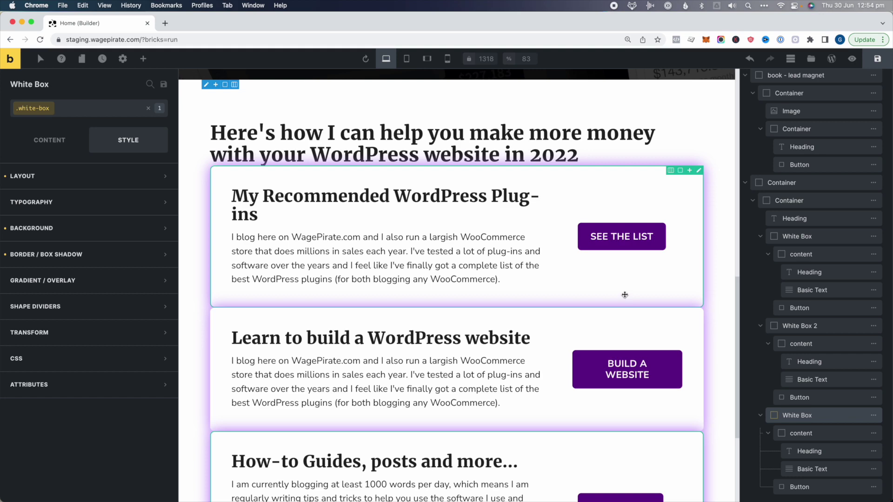
pyautogui.scroll(-2, 625, 293)
pyautogui.scroll(2, 625, 293)
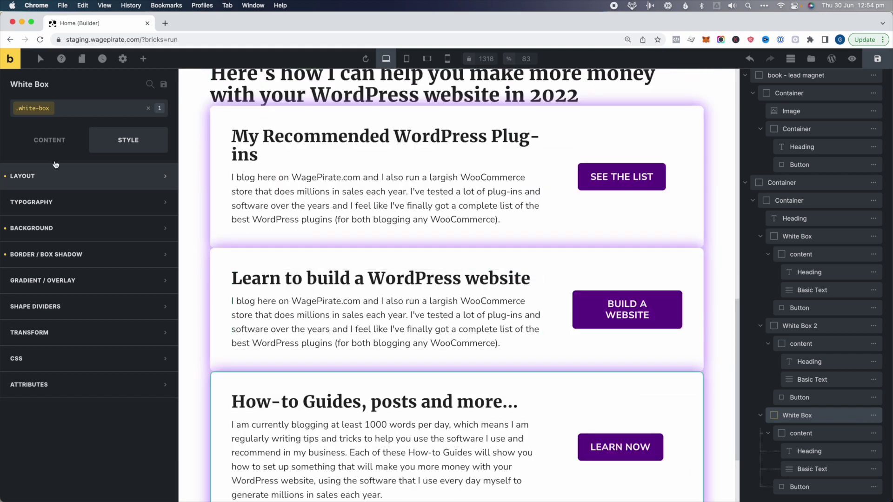
# Deselect the active white-box class on the third White Box and create a new global class named spacing-top on it
pyautogui.click(149, 110)
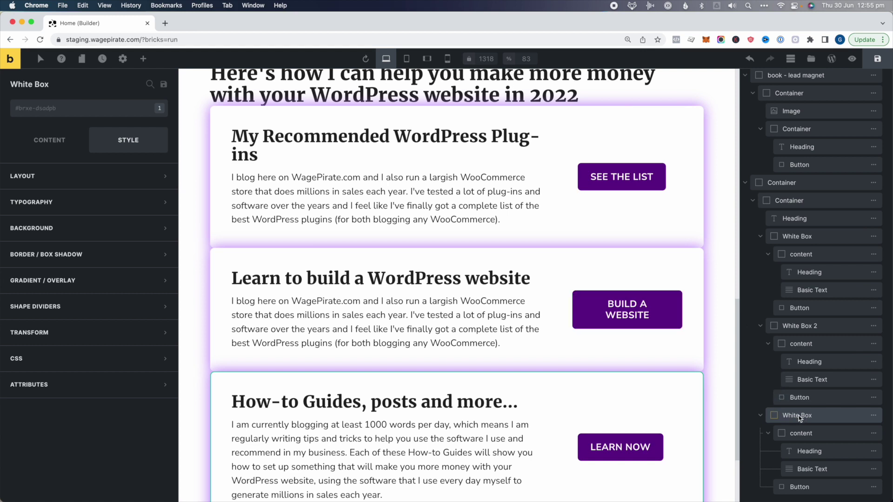
pyautogui.click(74, 109)
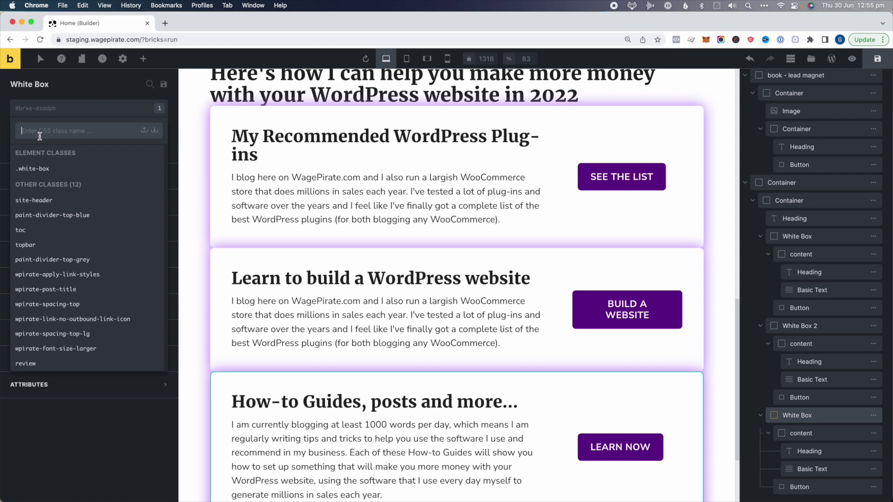
pyautogui.write('spacing-top')
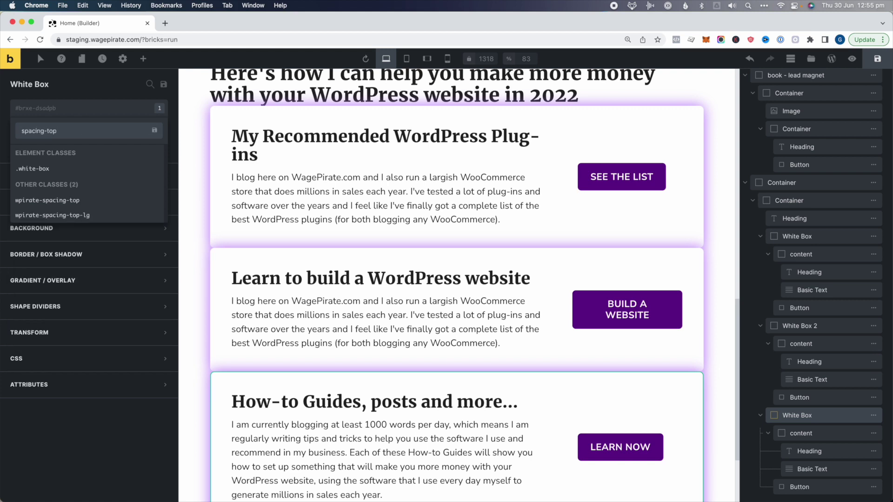
pyautogui.press('Return')
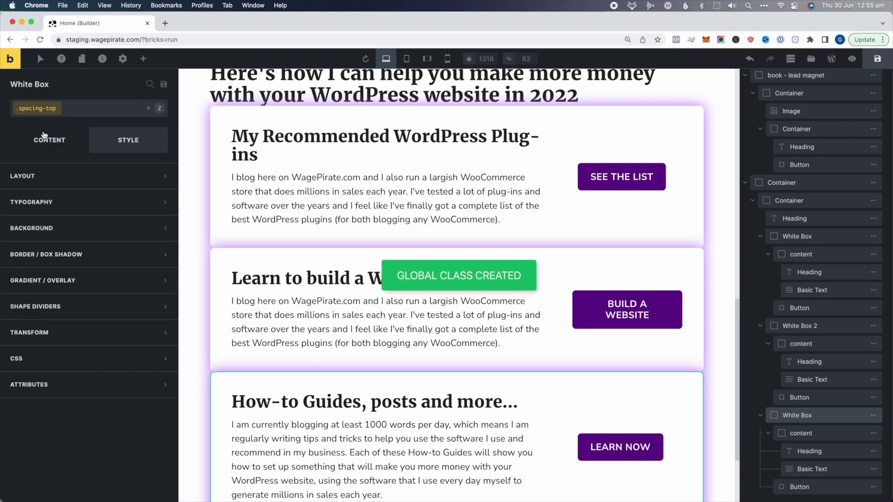
# Set the spacing-top class's top margin to 45 px
pyautogui.click(47, 174)
pyautogui.click(28, 236)
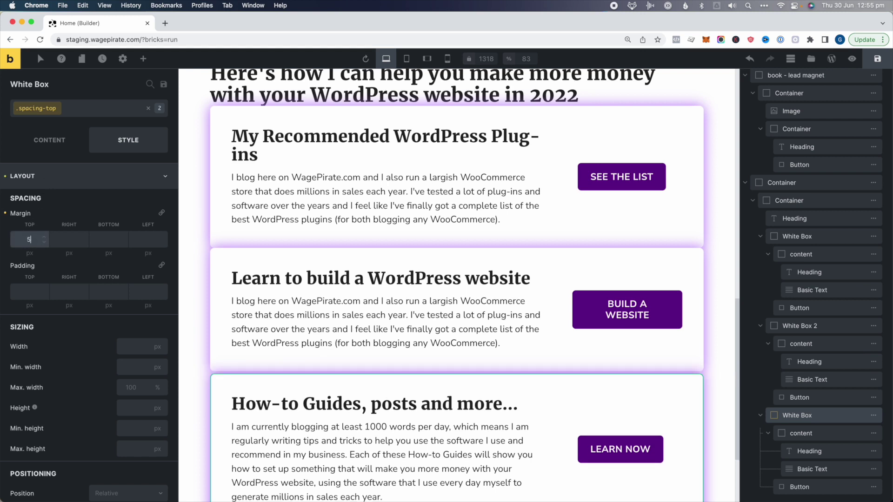
pyautogui.write('45')
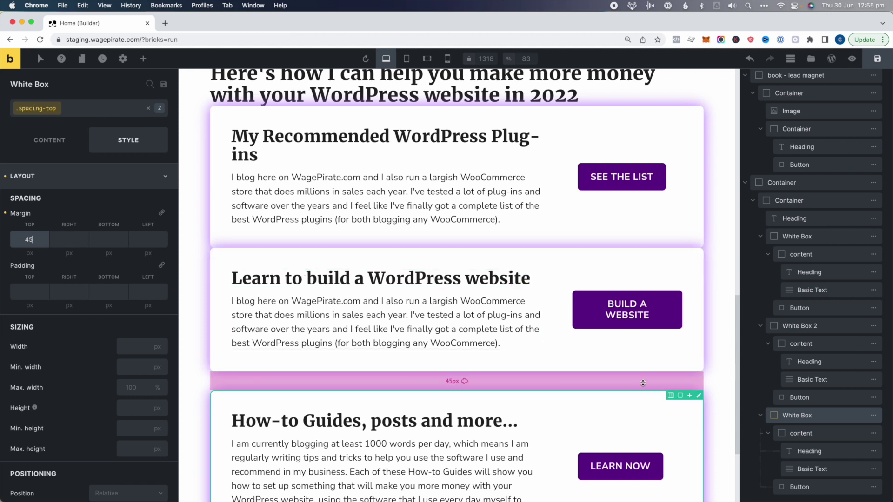
# Assign the spacing-top class to White Box 2 around Learn to build a WordPress website
pyautogui.scroll(-1, 640, 343)
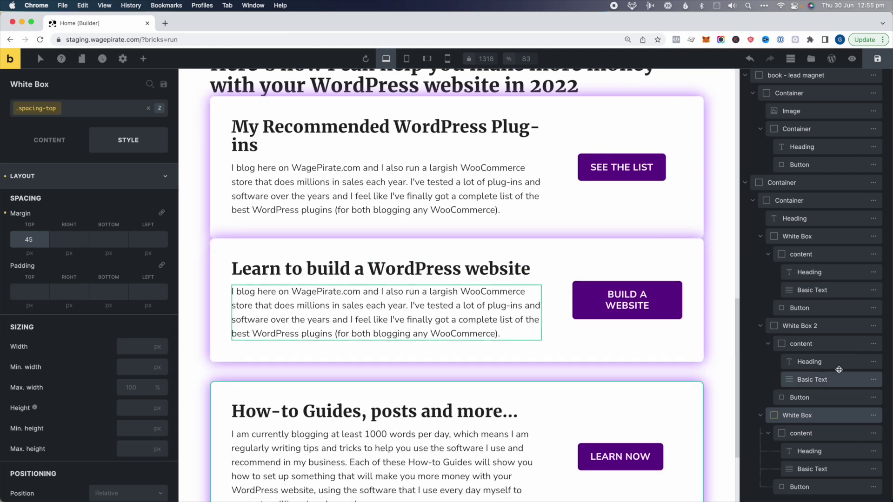
pyautogui.click(809, 326)
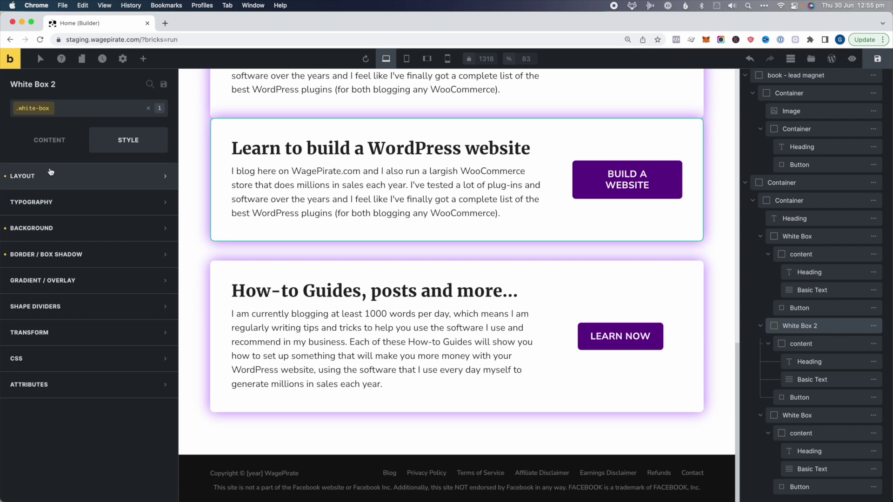
pyautogui.click(79, 110)
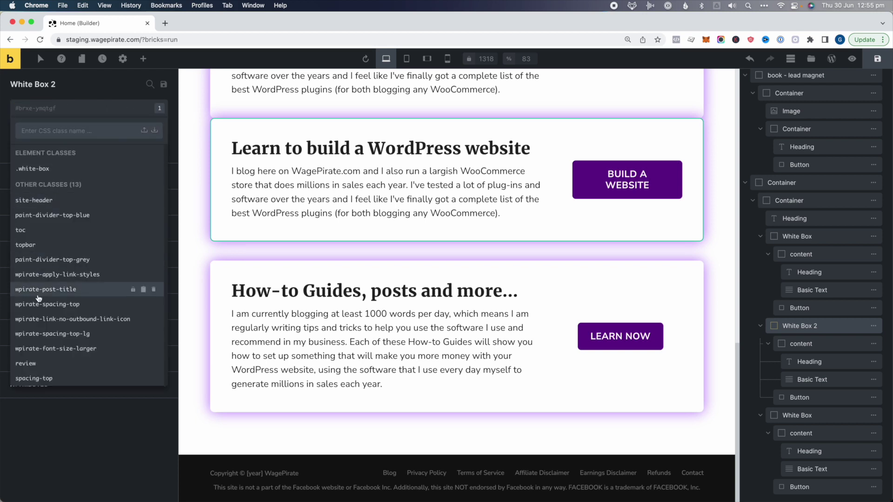
pyautogui.click(34, 378)
# Add the spacing-top class to the first White Box around My Recommended WordPress Plug-ins and check the gaps between the boxes
pyautogui.scroll(5, 335, 246)
pyautogui.click(294, 201)
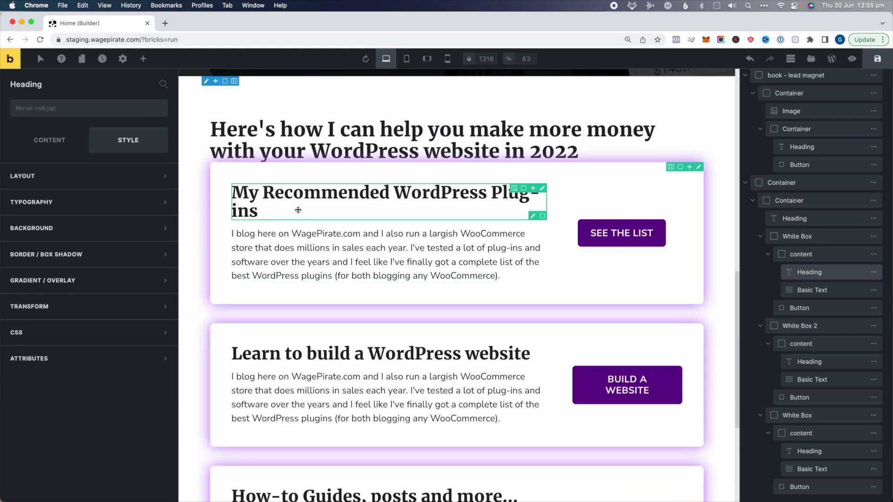
pyautogui.click(235, 175)
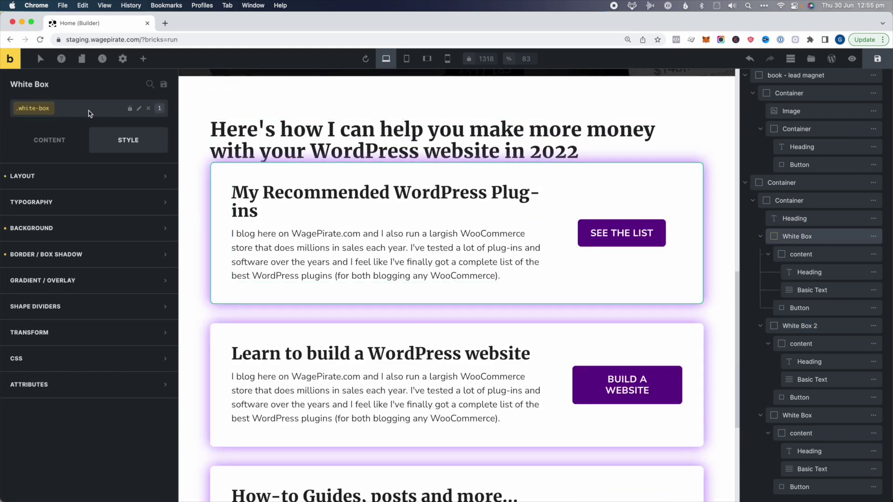
pyautogui.click(69, 108)
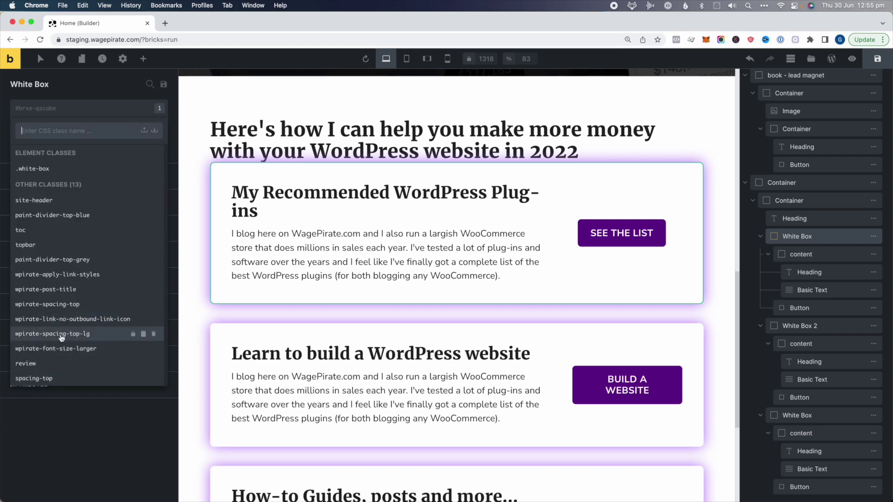
pyautogui.click(34, 388)
pyautogui.scroll(-5, 458, 294)
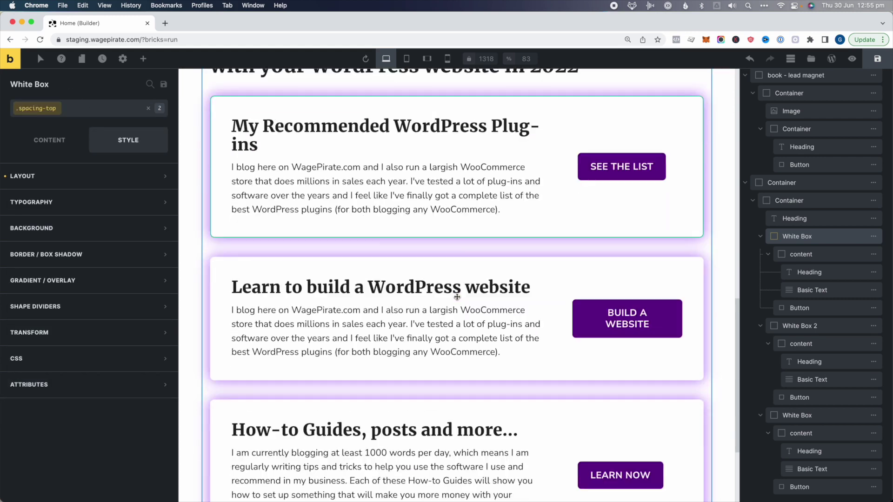
# Save the homepage and review the three white boxes on the live frontend
pyautogui.click(878, 60)
pyautogui.click(852, 59)
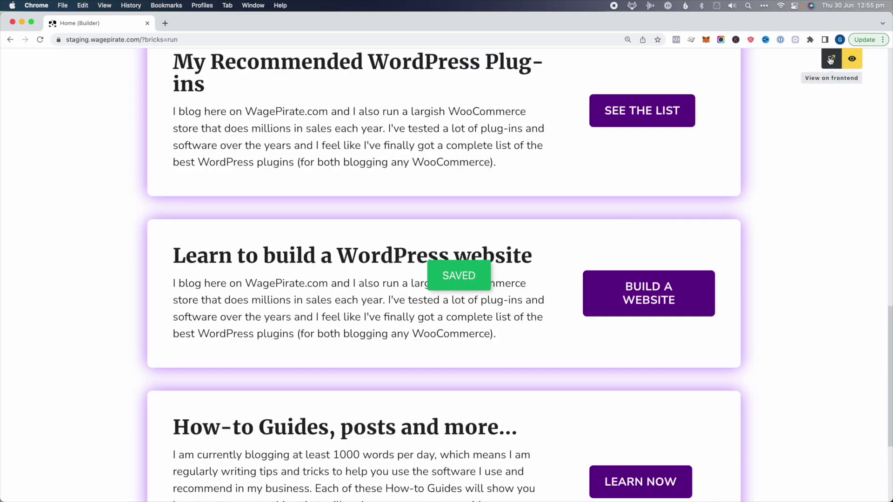
pyautogui.click(831, 60)
pyautogui.click(182, 23)
pyautogui.scroll(-10, 65, 204)
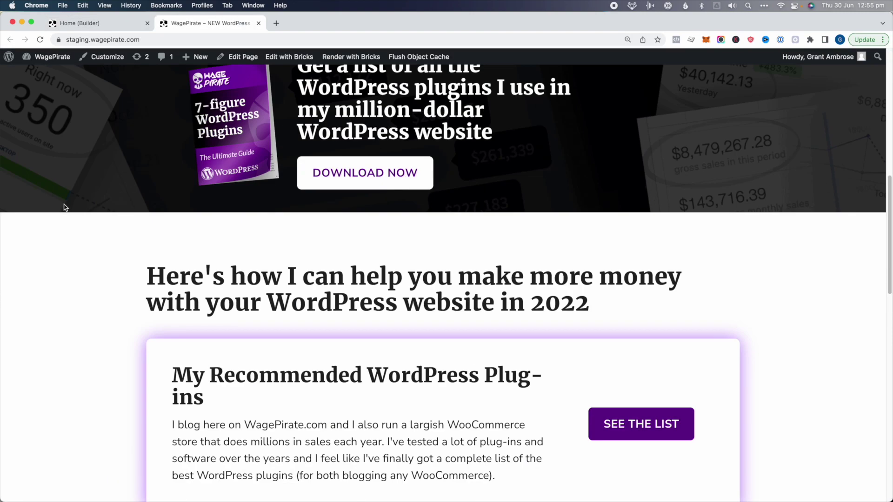
pyautogui.scroll(-5, 349, 138)
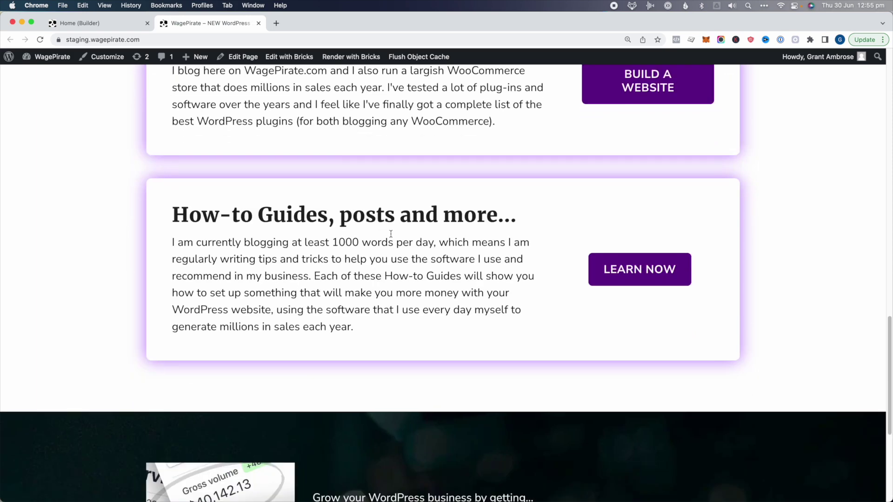
# Inspect the How-to Guides box's markup for its classes and the white-box and spacing-top CSS rules, and close the inspector
pyautogui.rightClick(309, 200)
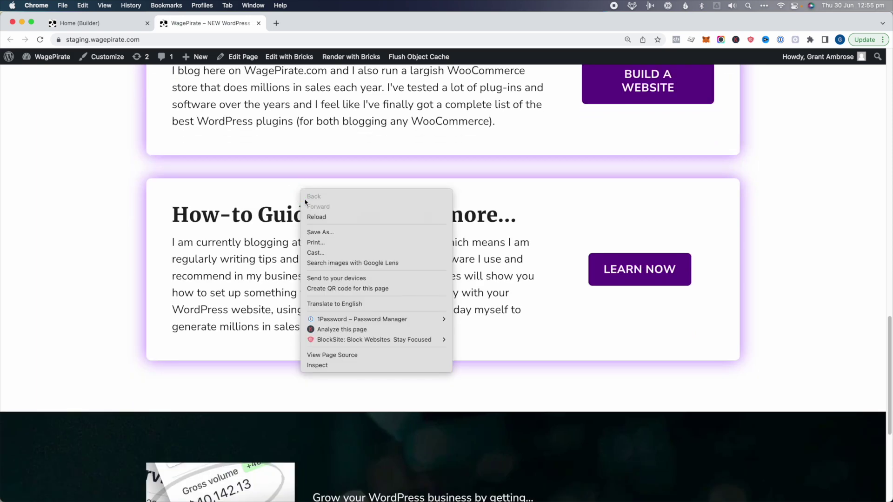
pyautogui.click(325, 365)
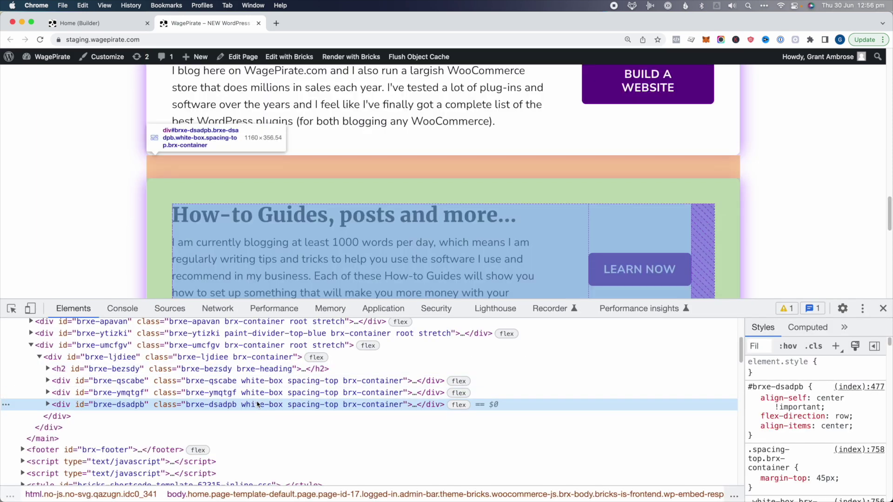
pyautogui.scroll(-5, 798, 395)
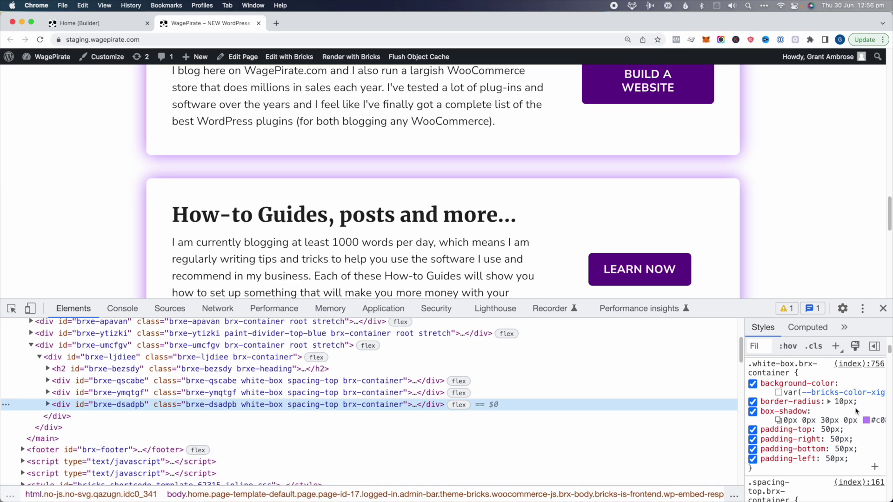
pyautogui.click(883, 309)
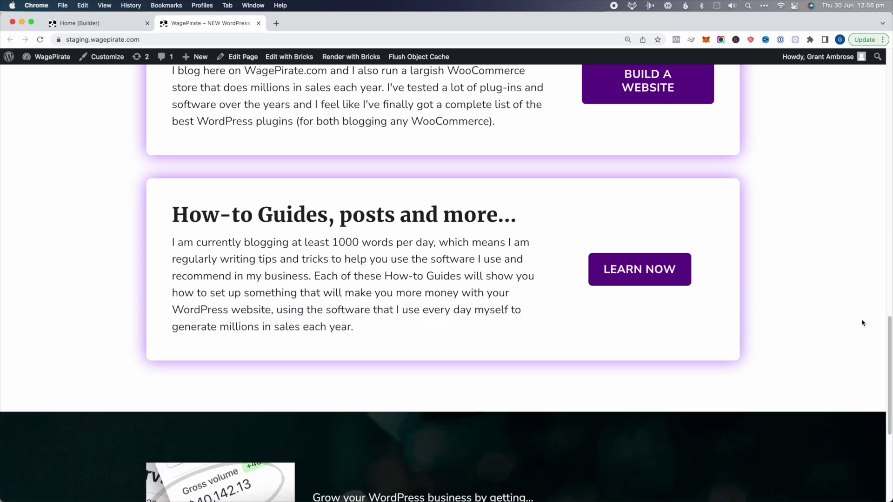
# Go to the site's WordPress Tutorials & Tips blog page and open it for editing with Bricks
pyautogui.scroll(3, 828, 326)
pyautogui.scroll(7, 596, 149)
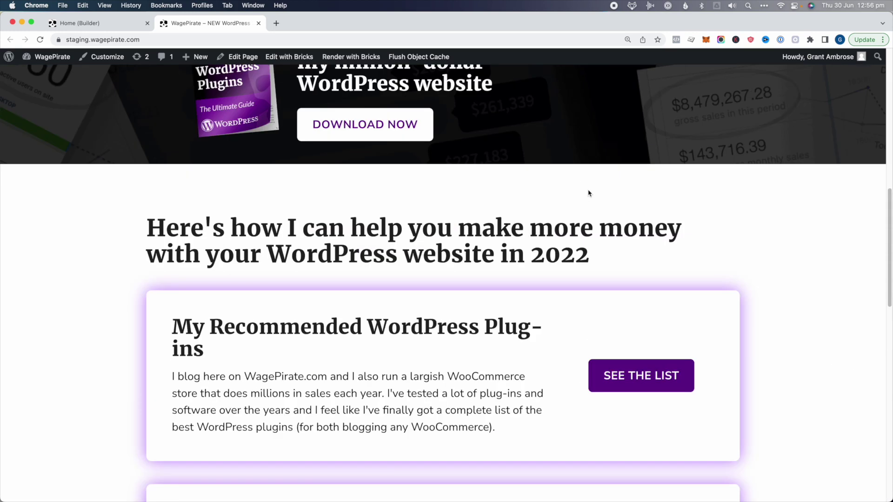
pyautogui.scroll(10, 498, 281)
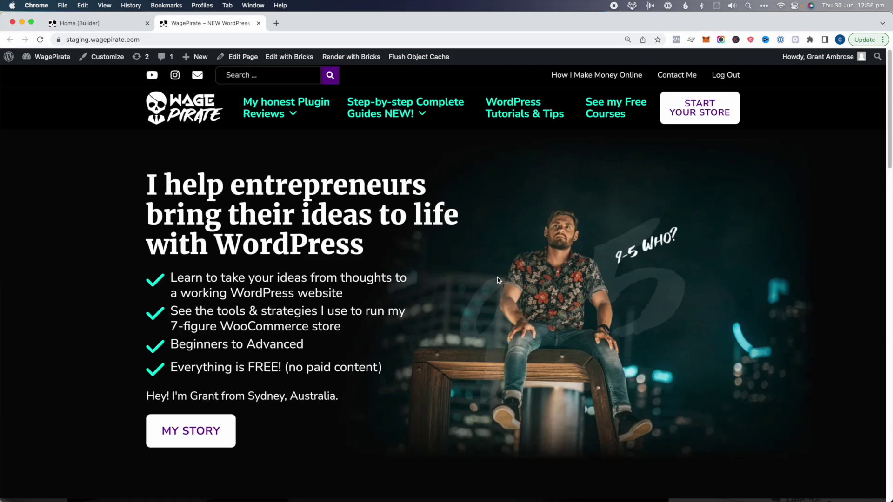
pyautogui.click(524, 106)
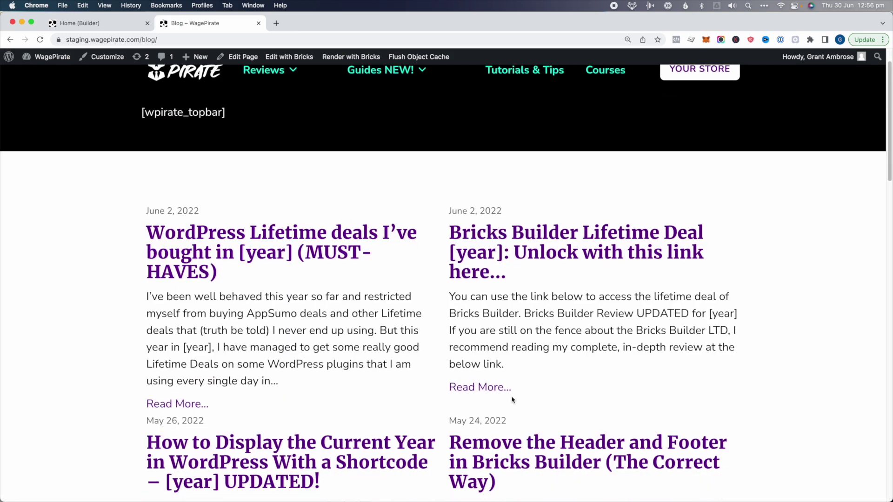
pyautogui.scroll(-1, 305, 267)
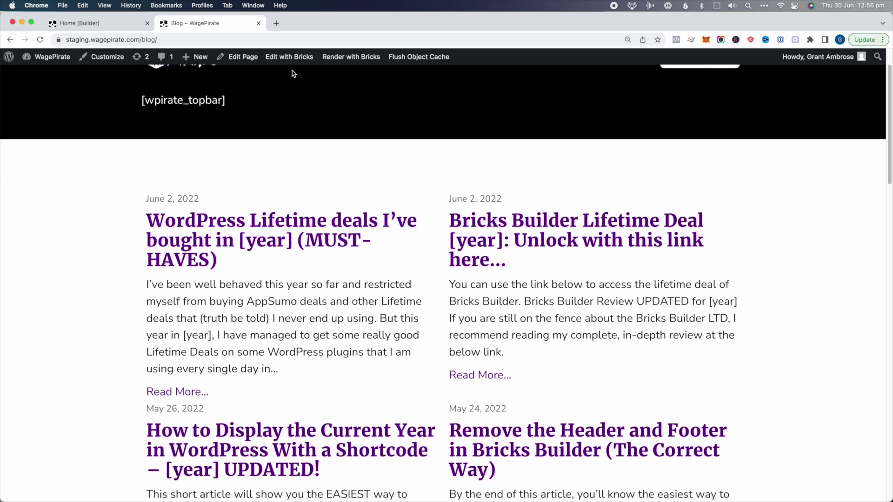
pyautogui.moveTo(289, 57)
# Assign the white-box class to the blog's Loop Item and review the styled post cards down the page
pyautogui.click(809, 151)
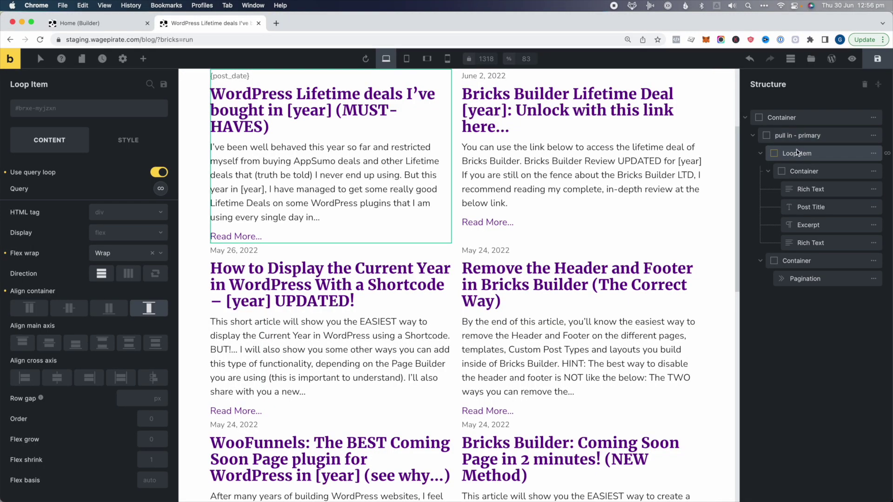
pyautogui.click(67, 109)
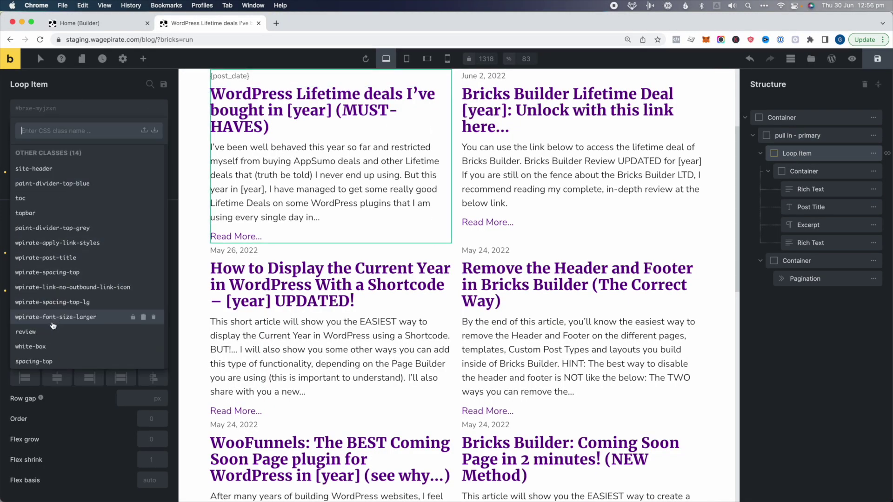
pyautogui.click(32, 349)
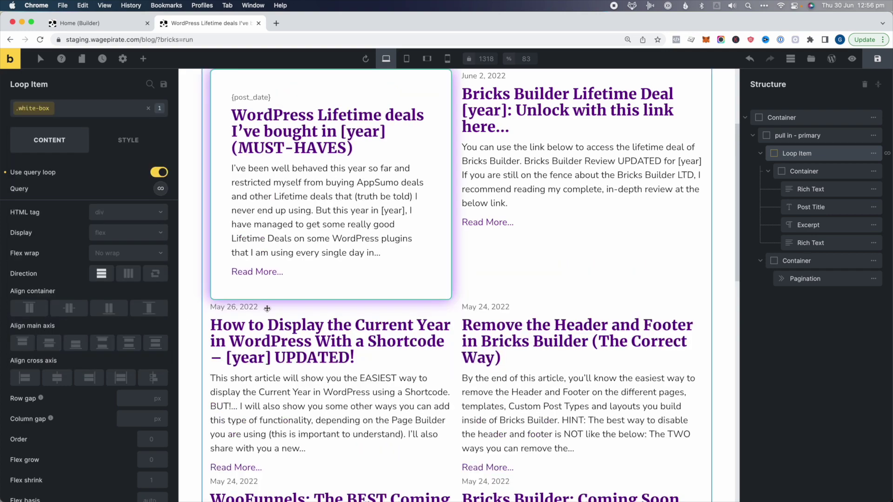
pyautogui.scroll(2, 407, 178)
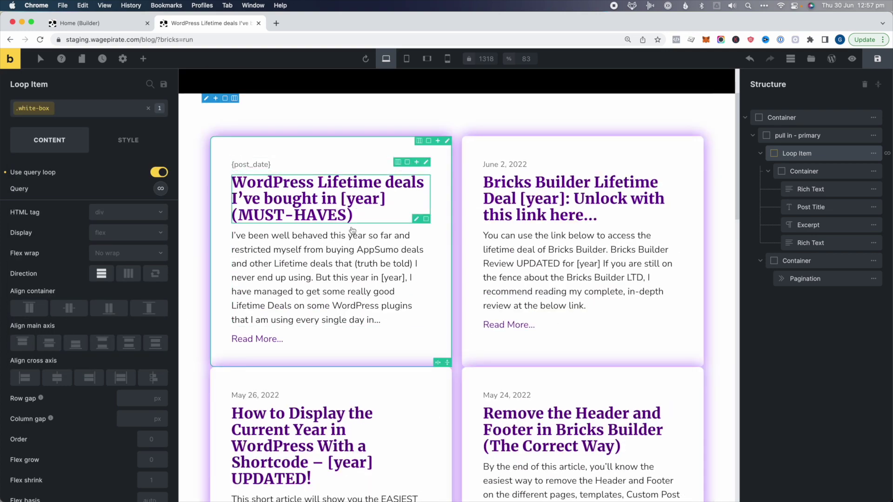
pyautogui.scroll(-5, 605, 270)
pyautogui.scroll(-10, 606, 270)
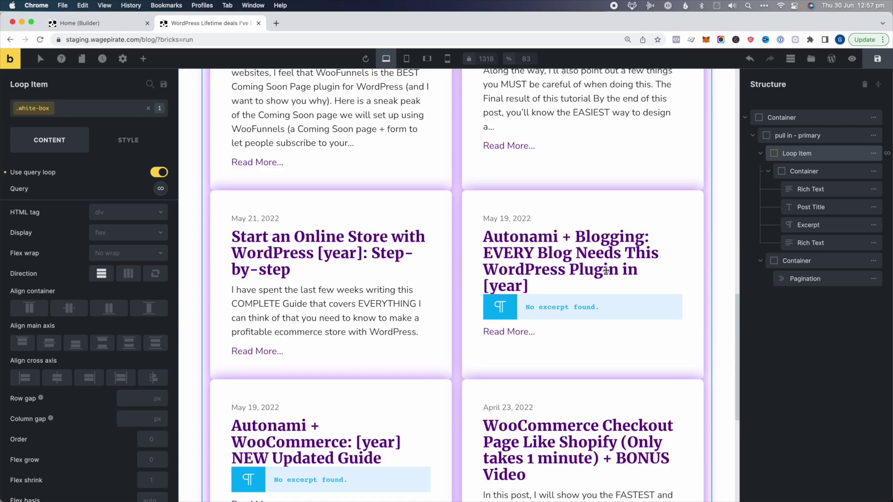
pyautogui.scroll(7, 607, 274)
pyautogui.scroll(10, 560, 273)
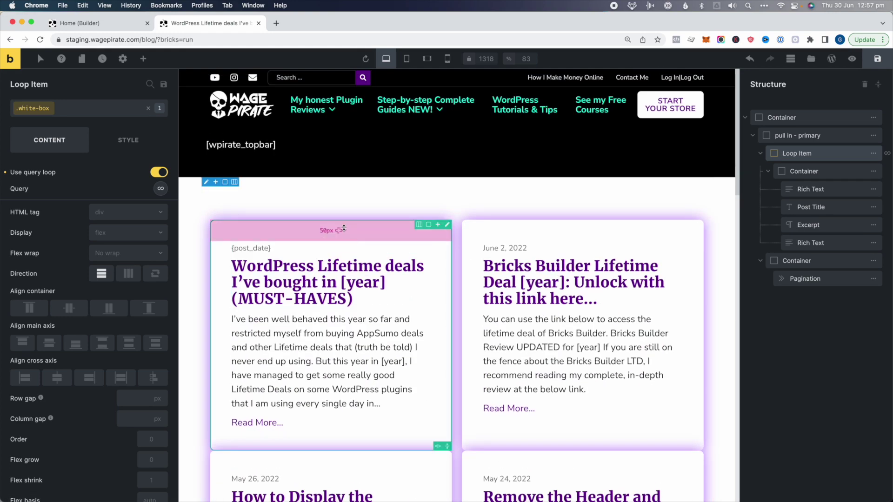
# Set the top margin of the Loop Item's white-box class to 30 px and check the spacing between the post cards
pyautogui.click(796, 154)
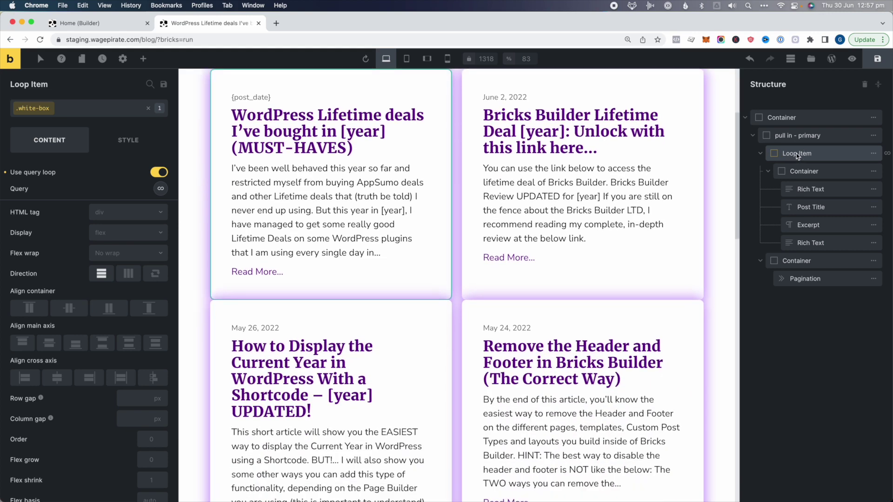
pyautogui.click(128, 141)
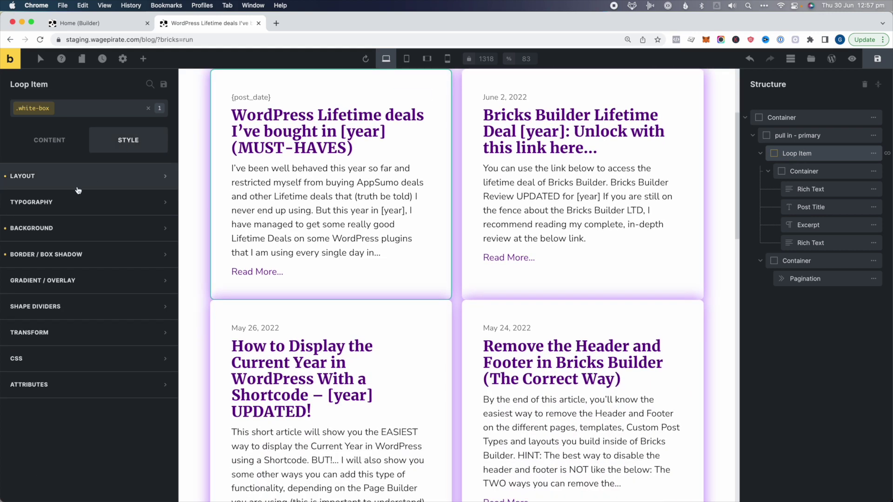
pyautogui.click(20, 176)
pyautogui.click(29, 239)
pyautogui.write('30')
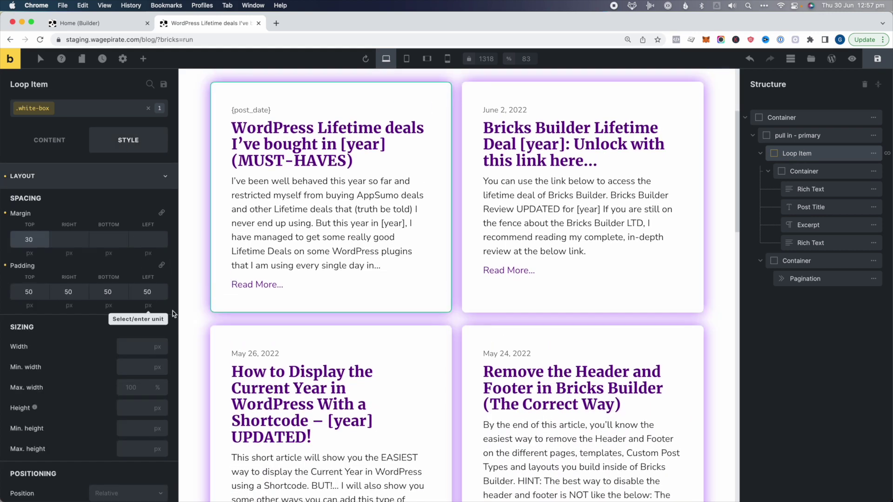
pyautogui.scroll(4, 426, 285)
pyautogui.scroll(-5, 425, 286)
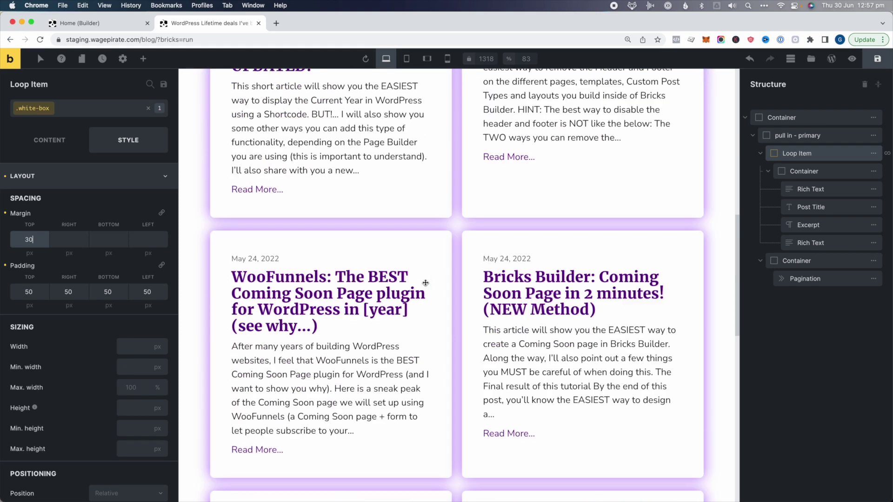
pyautogui.scroll(5, 658, 205)
# Save the blog page and review the boxed post grid on the live frontend
pyautogui.click(878, 57)
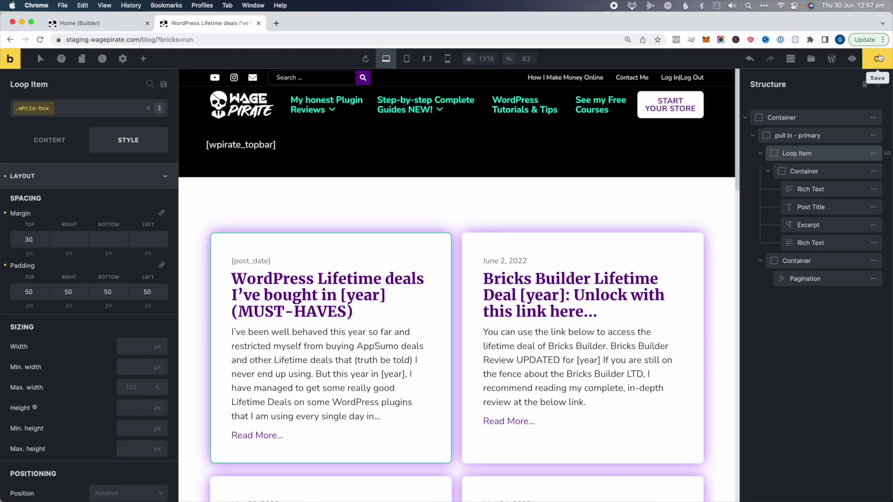
pyautogui.click(852, 59)
pyautogui.click(834, 60)
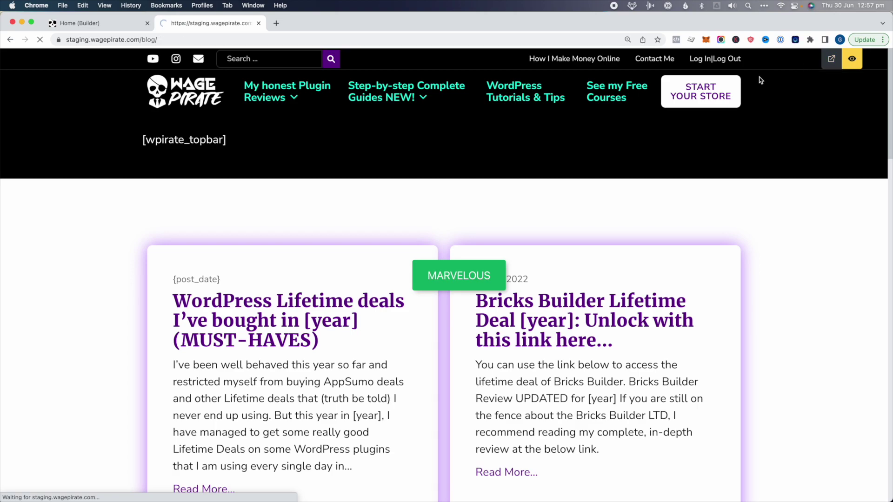
pyautogui.scroll(-10, 398, 260)
pyautogui.scroll(-10, 398, 259)
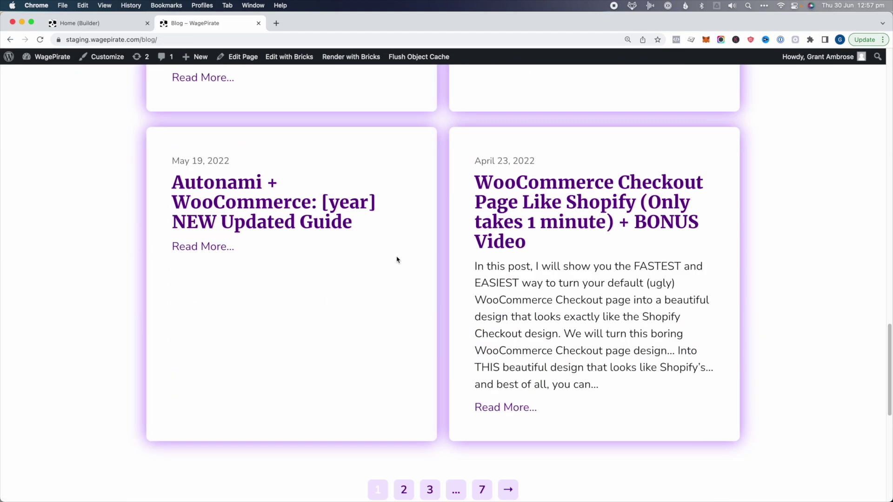
pyautogui.scroll(20, 400, 265)
# Go to the All my WordPress Guides page and open it for editing with Bricks
pyautogui.moveTo(386, 112)
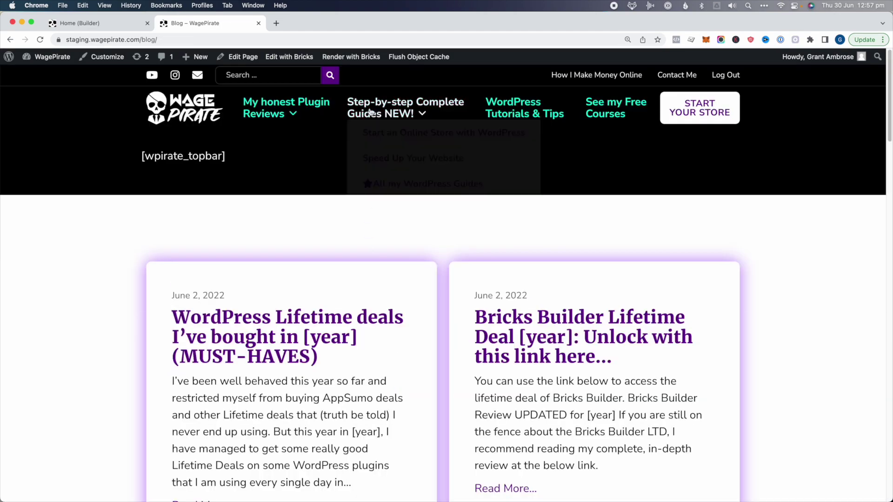
pyautogui.click(406, 186)
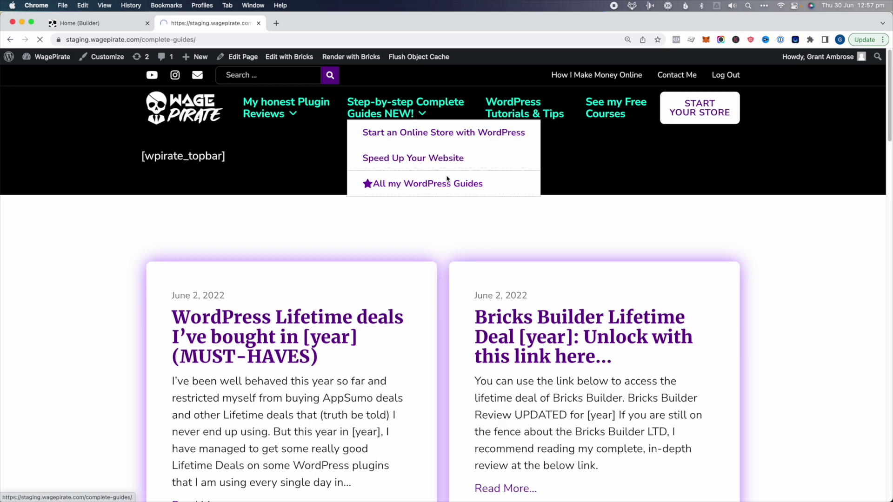
pyautogui.scroll(-4, 414, 241)
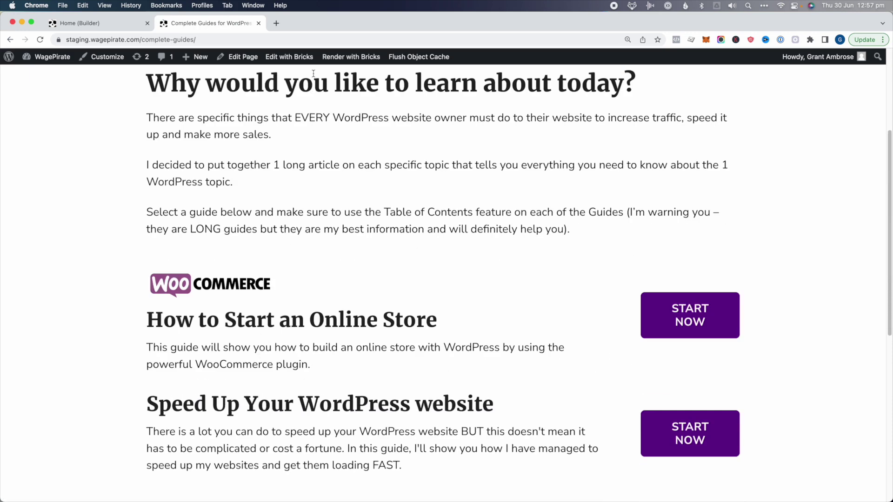
pyautogui.click(306, 58)
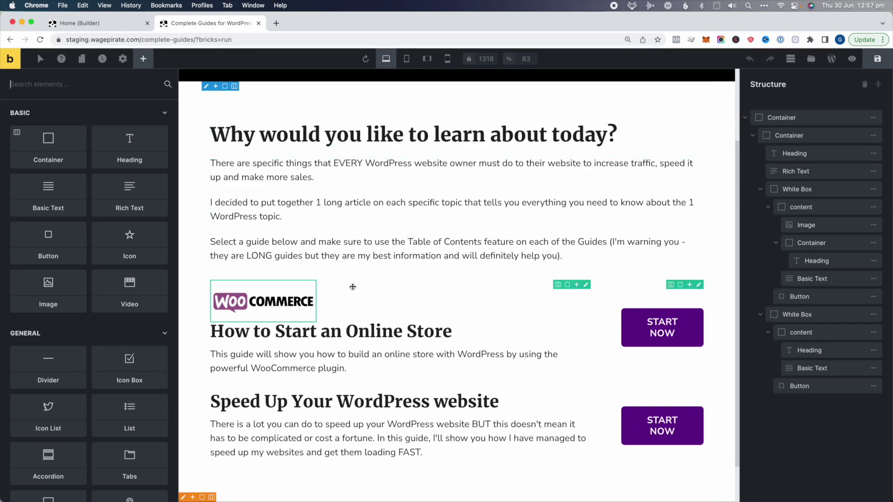
# Assign the white-box class to both White Box containers, the online store guide and the Speed Up guide
pyautogui.click(820, 193)
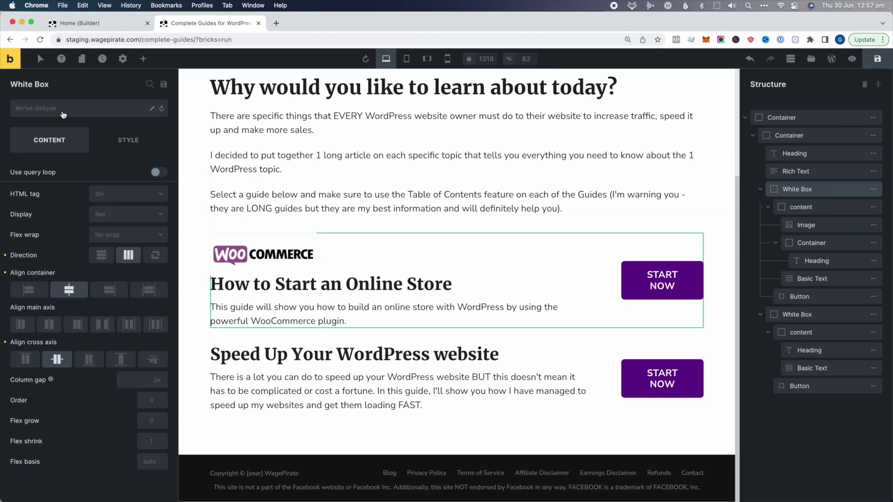
pyautogui.click(63, 115)
pyautogui.click(52, 352)
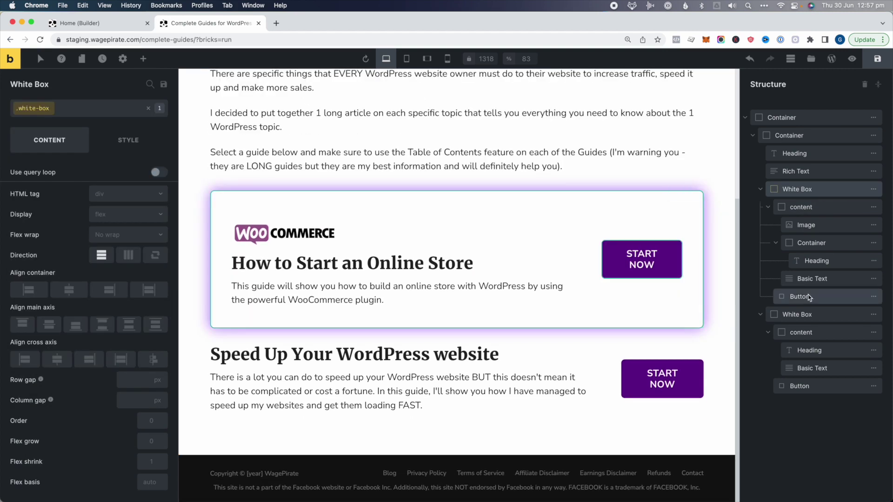
pyautogui.click(795, 315)
pyautogui.click(46, 110)
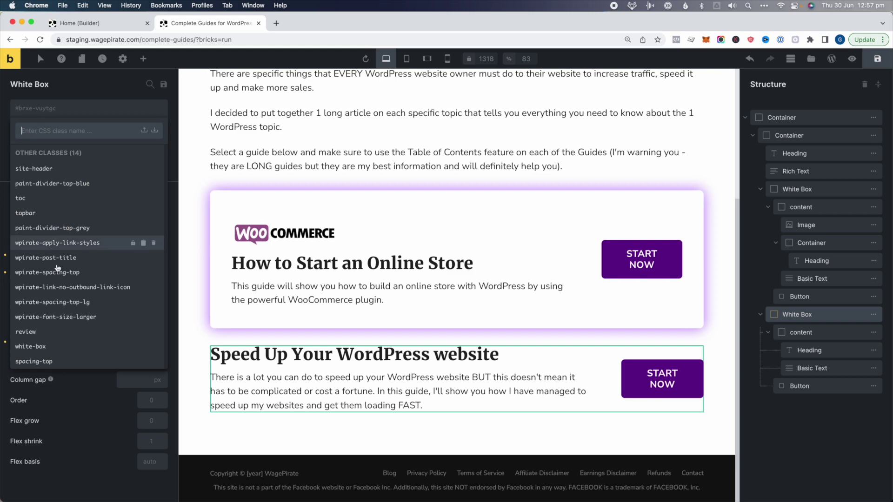
pyautogui.click(50, 348)
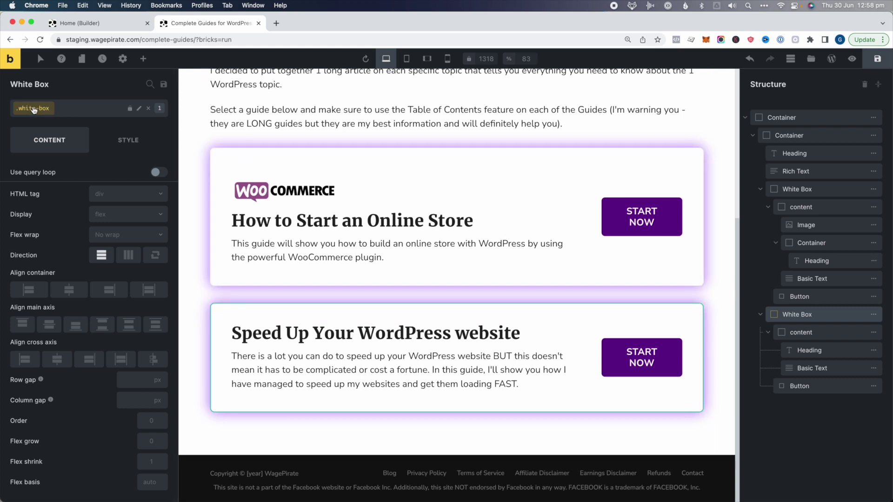
# Clear the Speed Up White Box's own top margin at element level and assign it the spacing-top class instead
pyautogui.click(133, 140)
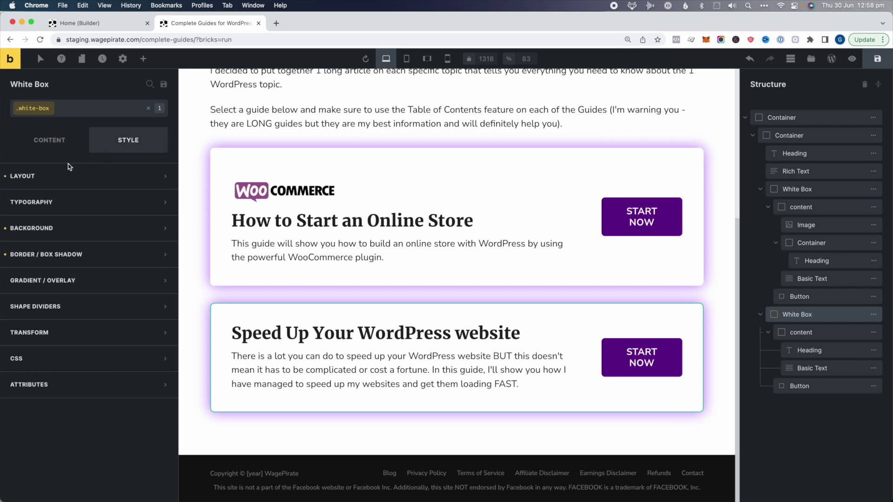
pyautogui.click(28, 177)
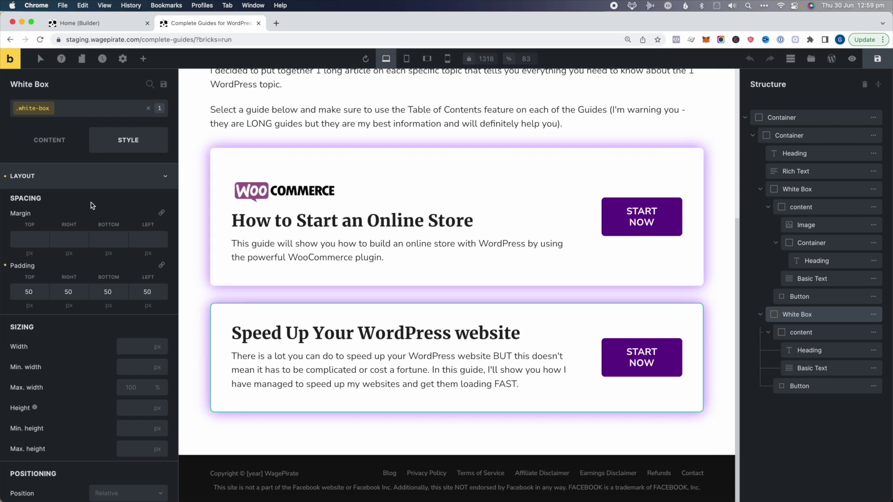
pyautogui.click(149, 109)
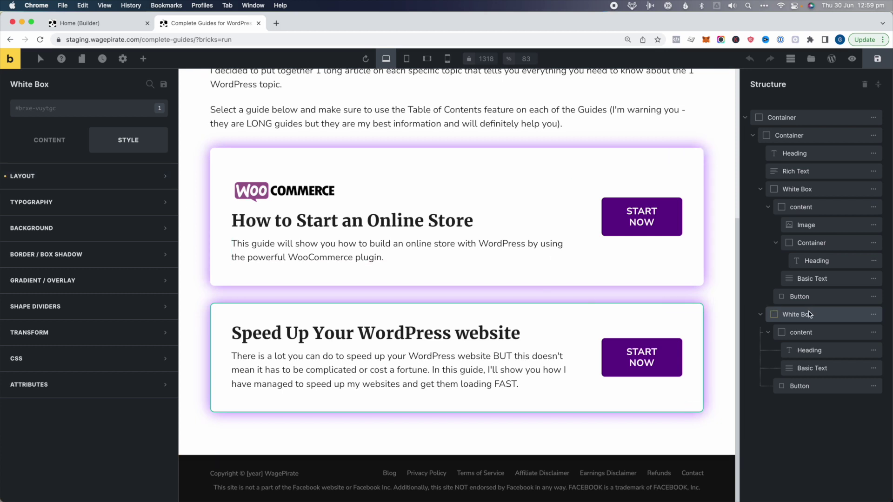
pyautogui.click(23, 178)
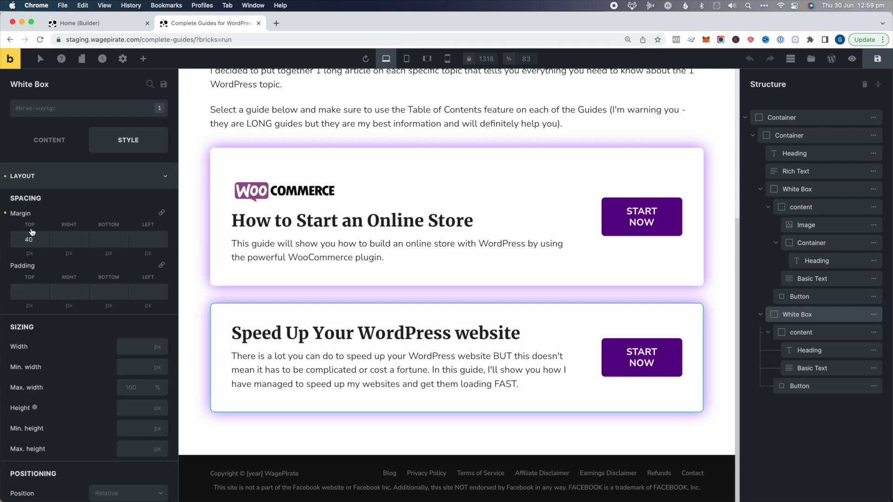
pyautogui.click(5, 213)
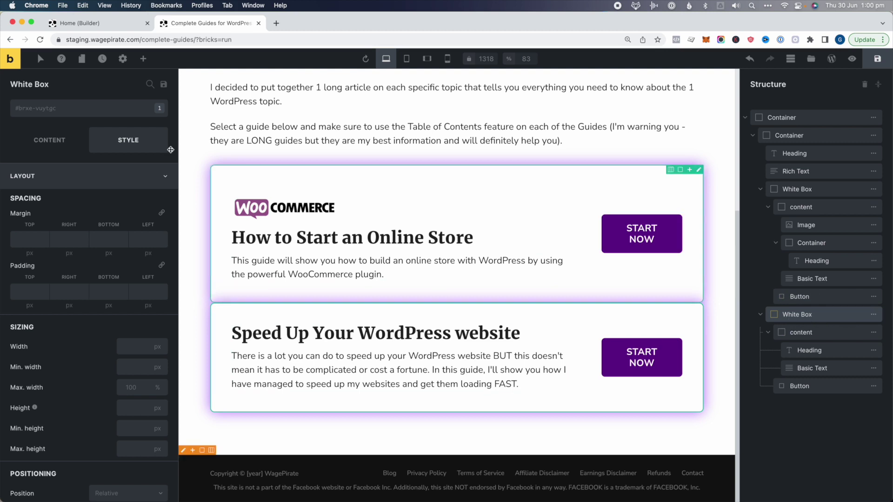
pyautogui.click(72, 114)
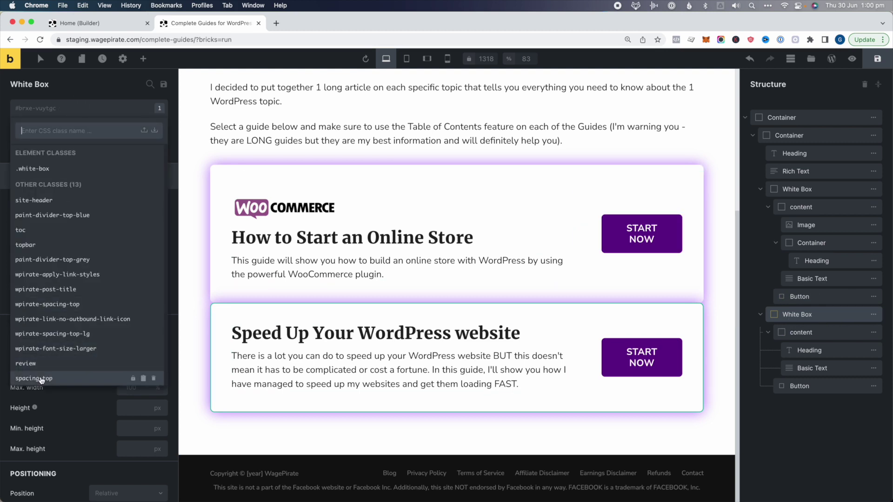
pyautogui.click(43, 379)
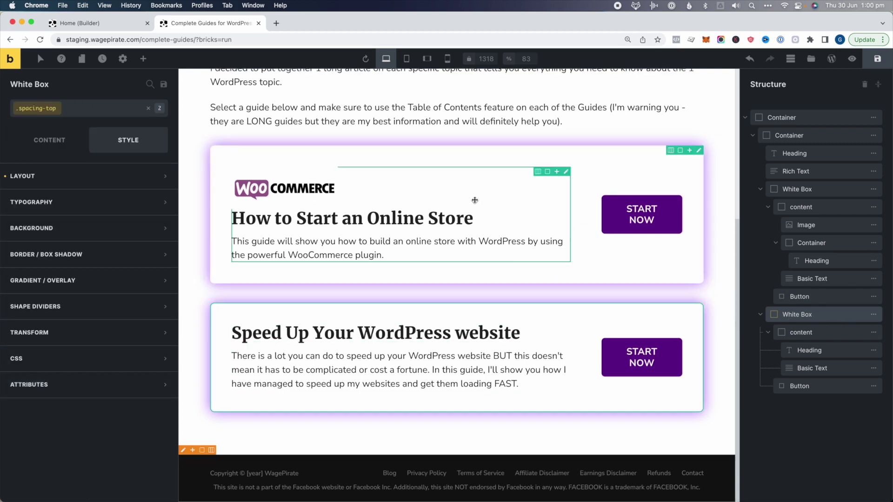
# Save the complete-guides page and review the two boxed guides and their spacing on the live frontend
pyautogui.scroll(2, 479, 201)
pyautogui.click(887, 59)
pyautogui.click(852, 58)
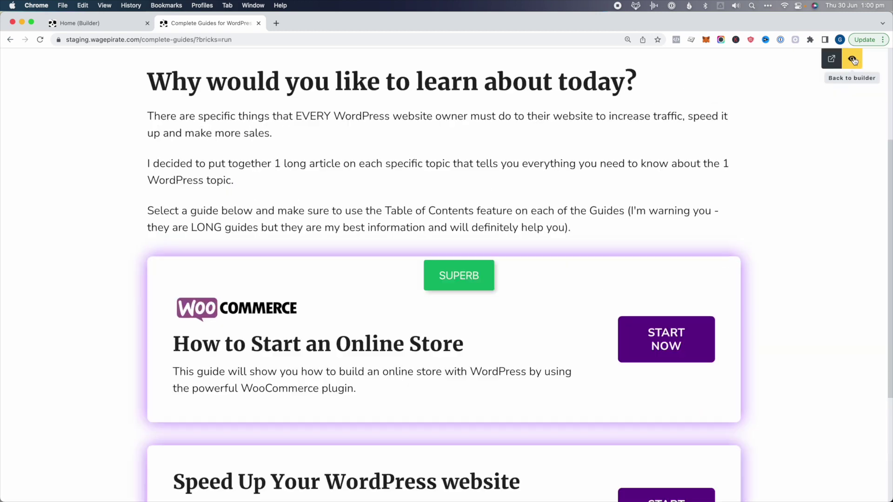
pyautogui.click(832, 60)
pyautogui.scroll(-5, 279, 251)
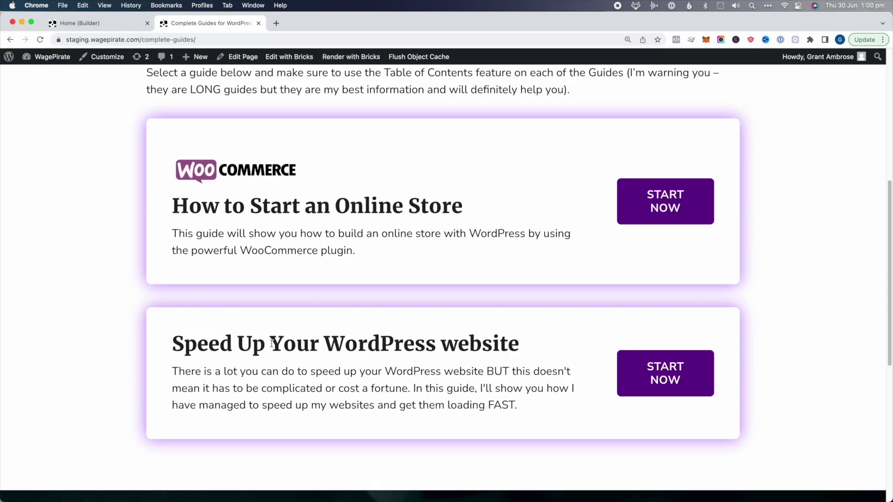
pyautogui.scroll(5, 271, 342)
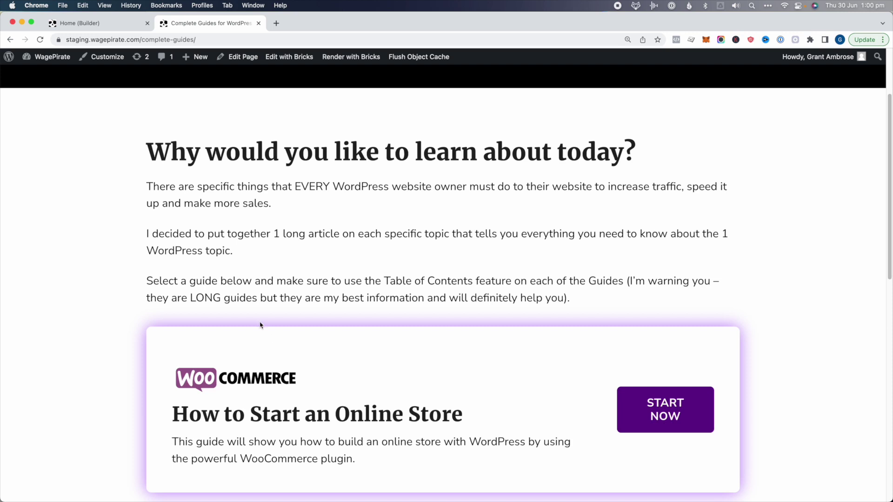
pyautogui.scroll(3, 261, 324)
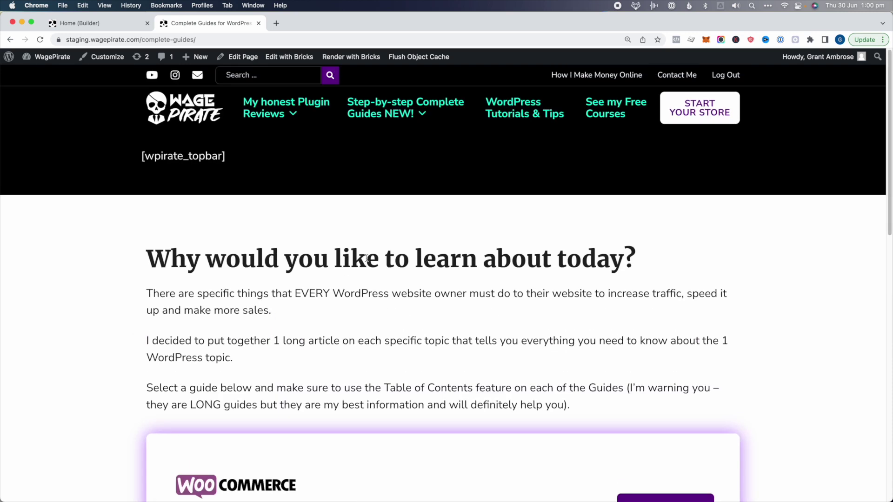
# Go to the WordPress Tutorials & Tips blog page, check its post cards and open it for editing with Bricks
pyautogui.click(520, 108)
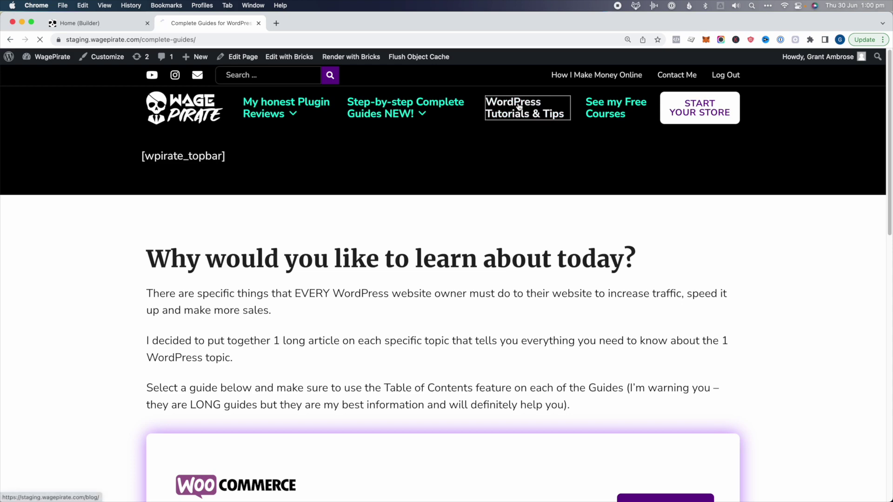
pyautogui.scroll(-3, 264, 419)
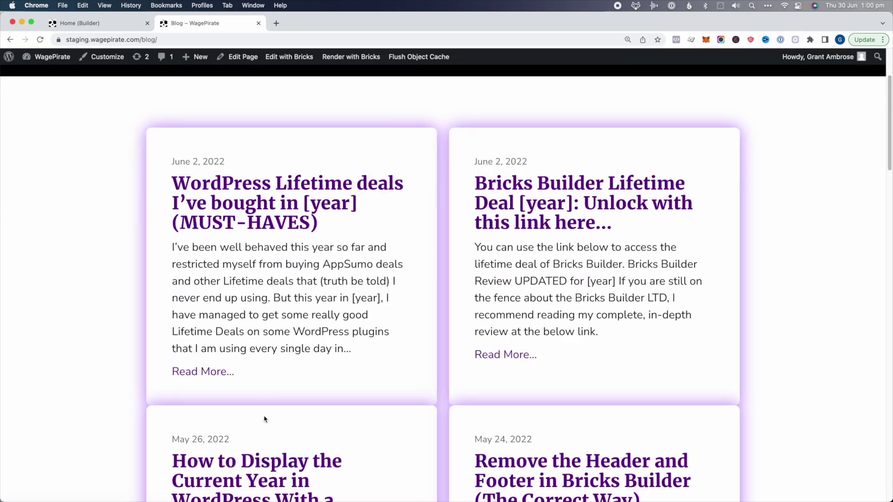
pyautogui.click(297, 60)
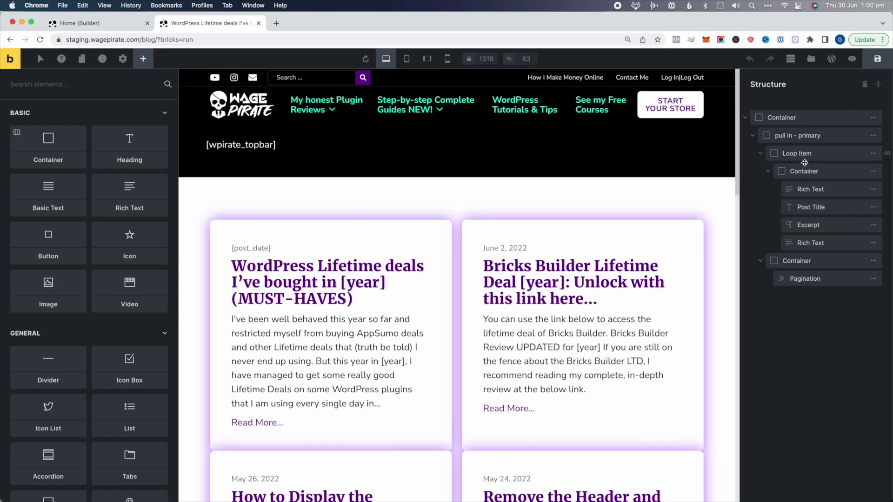
# Set the top margin of the Loop Item container to 25 px
pyautogui.click(785, 155)
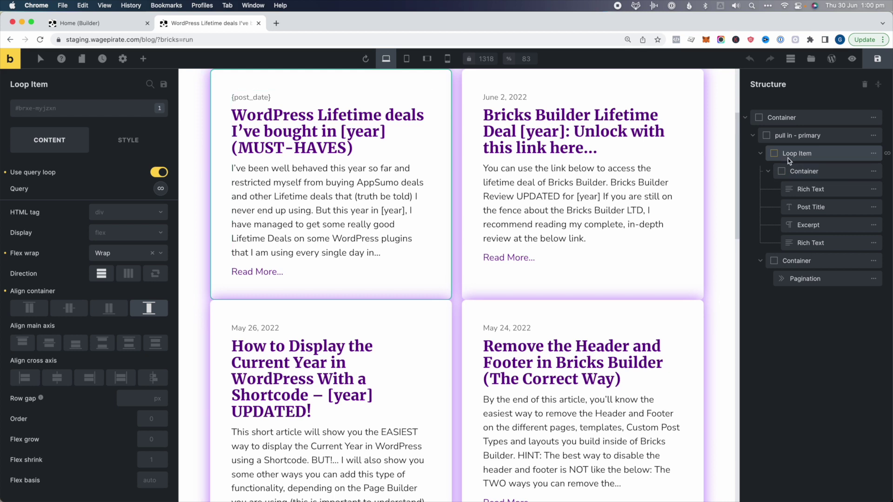
pyautogui.click(129, 141)
pyautogui.click(54, 175)
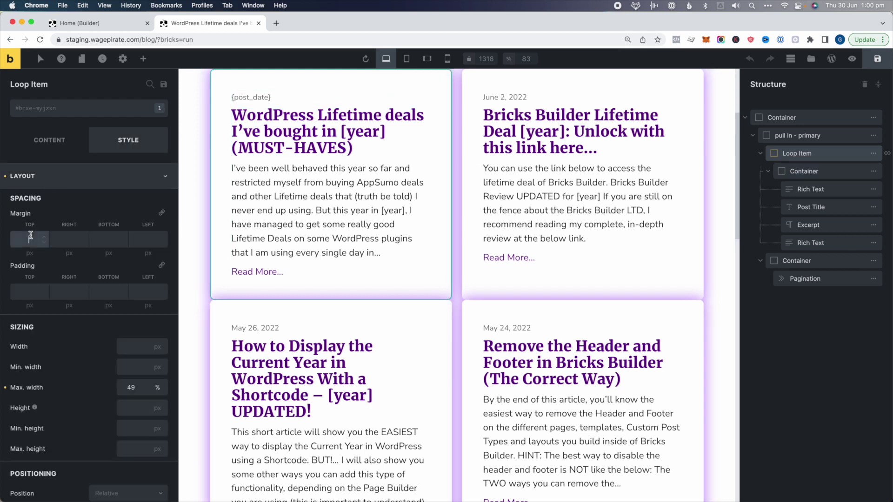
pyautogui.click(31, 235)
pyautogui.write('30')
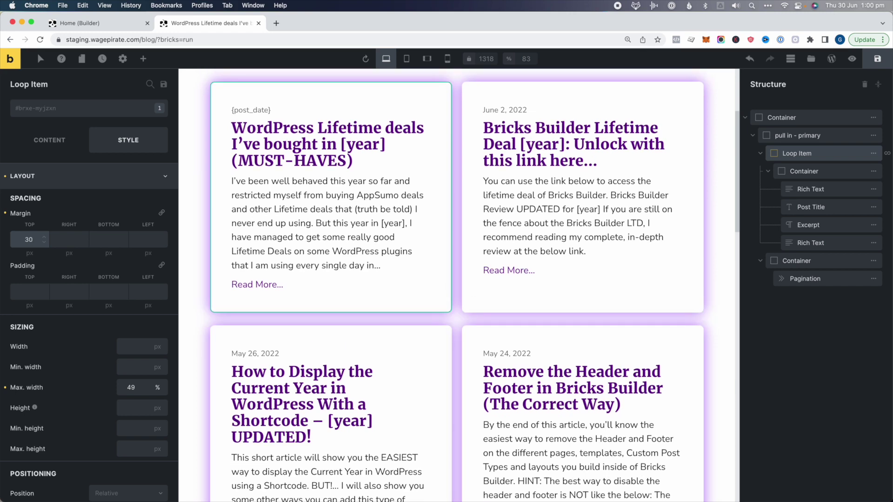
pyautogui.press('BackSpace')
pyautogui.press('BackSpace')
pyautogui.write('25')
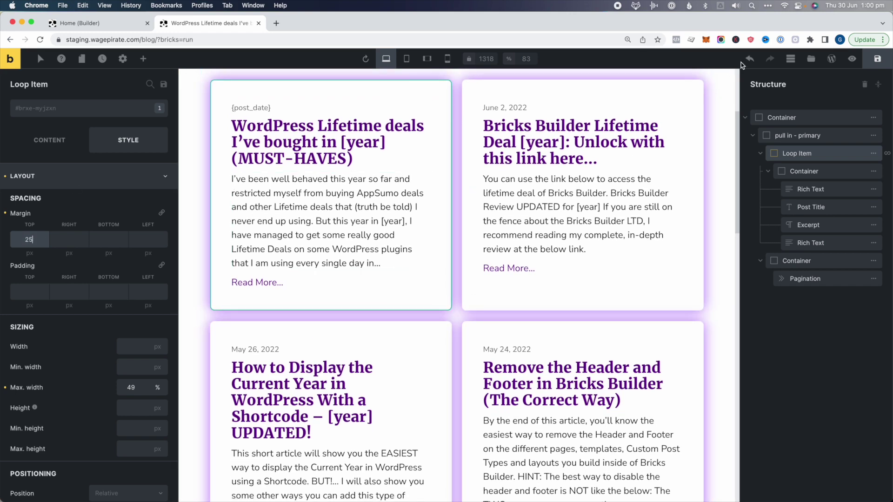
# Save the blog page and check the vertical spacing between the post cards on the frontend
pyautogui.click(878, 61)
pyautogui.click(852, 59)
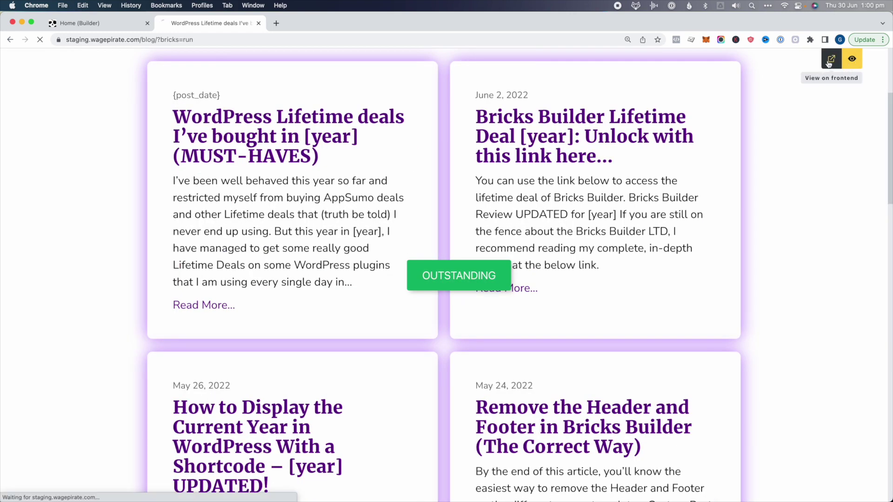
pyautogui.scroll(-5, 430, 395)
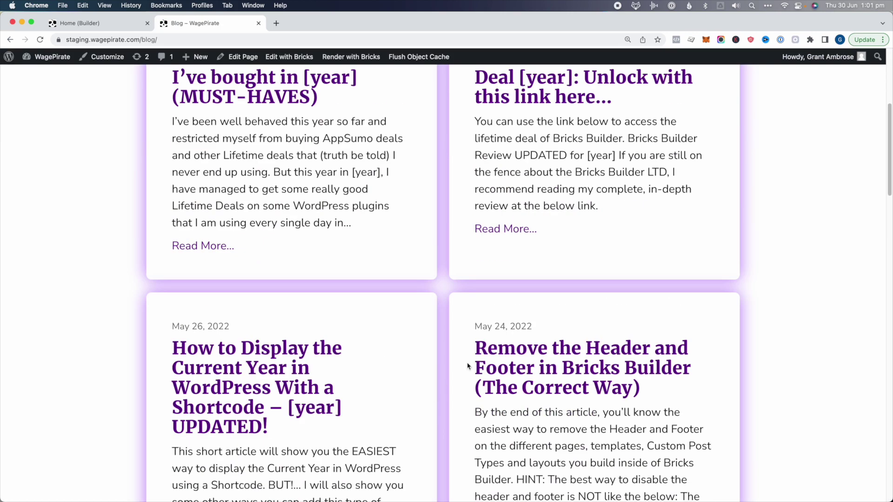
pyautogui.scroll(5, 475, 327)
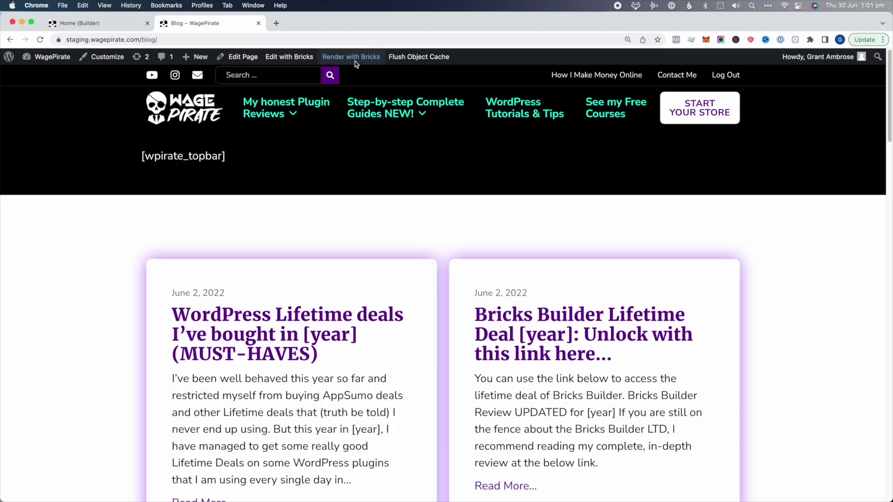
# Reopen the blog page in the Bricks editor and select the Loop Item's .white-box class for editing
pyautogui.click(285, 57)
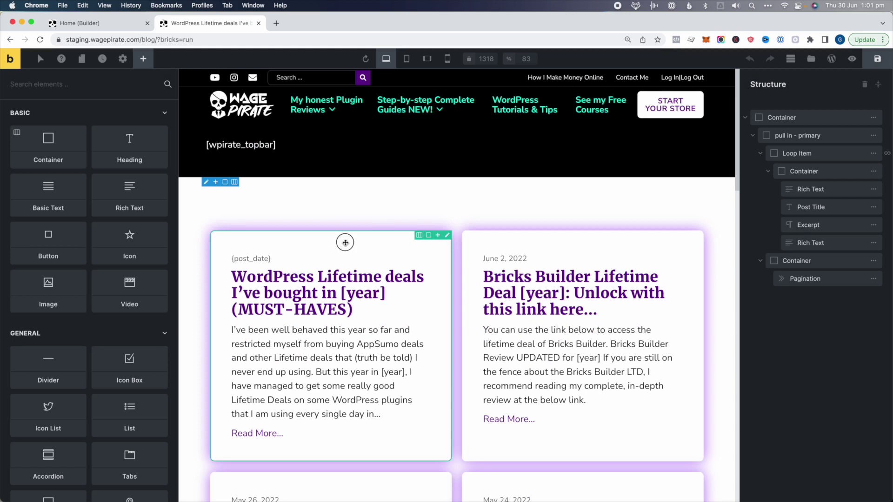
pyautogui.click(796, 154)
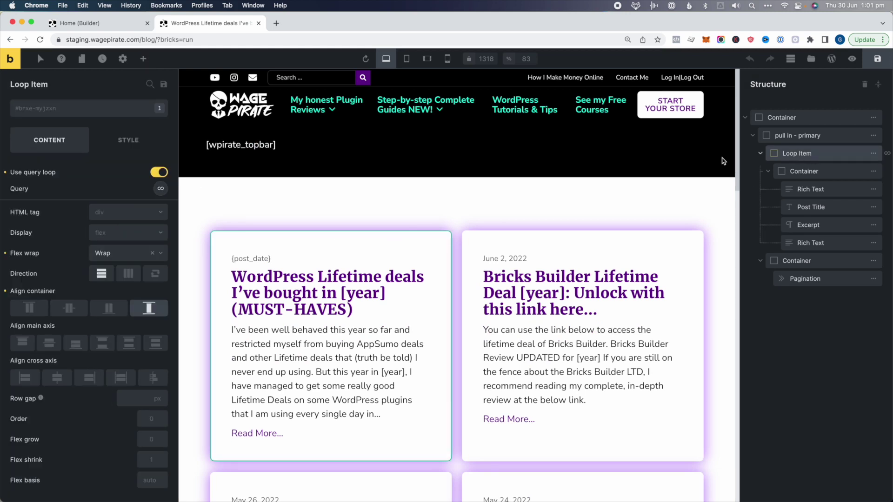
pyautogui.click(92, 118)
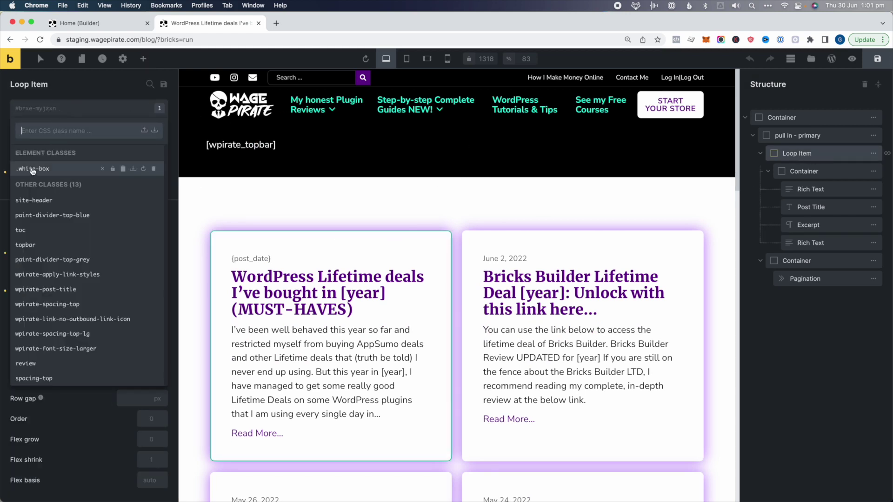
pyautogui.click(24, 137)
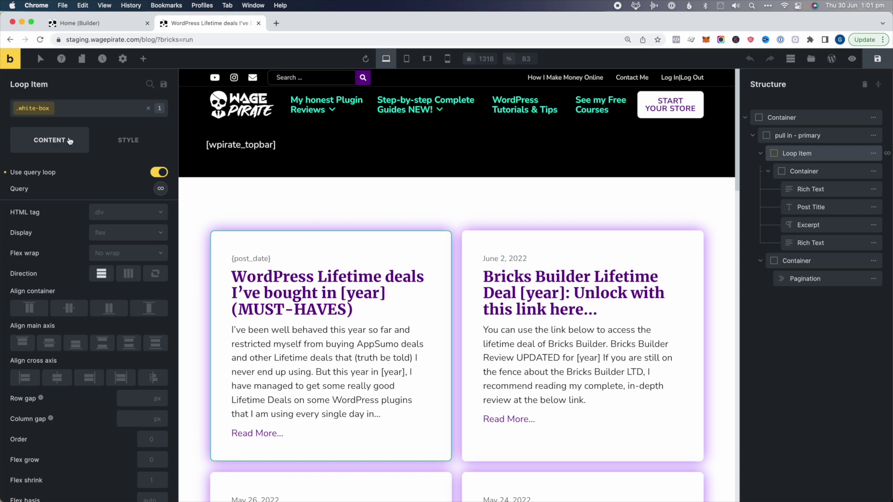
# Clear the border radius of the .white-box class so the cards have square corners
pyautogui.click(122, 141)
pyautogui.click(44, 256)
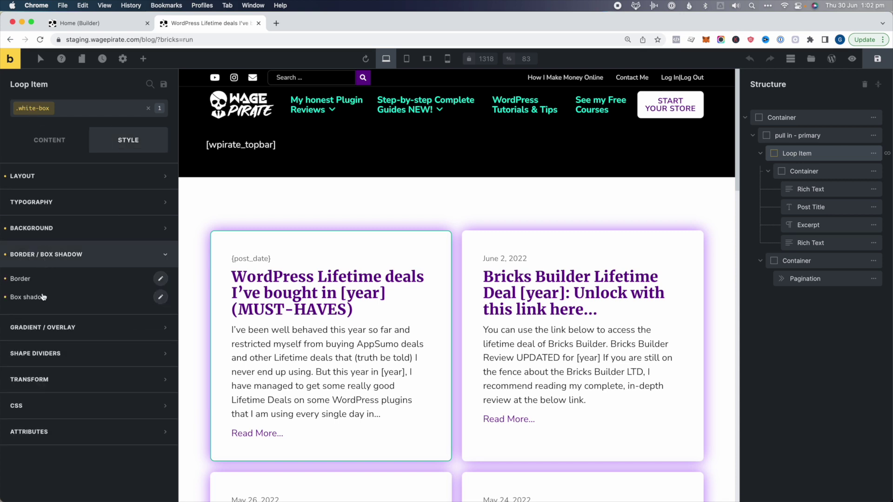
pyautogui.click(161, 279)
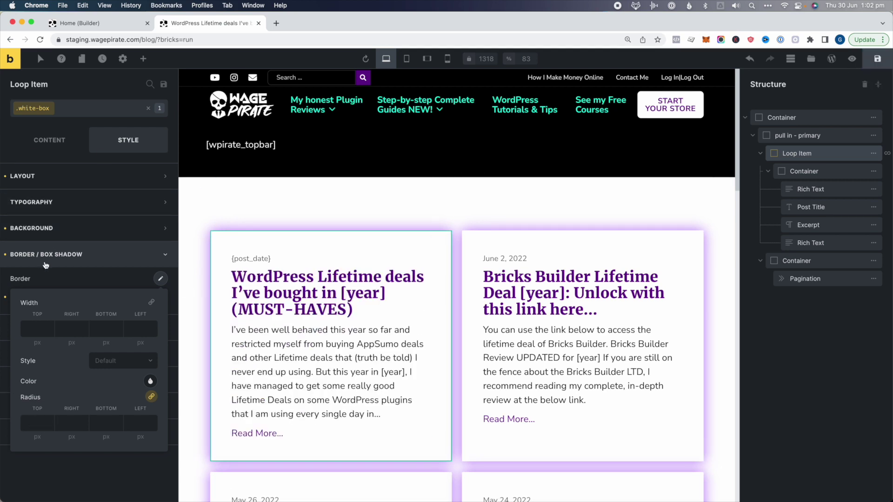
pyautogui.click(95, 288)
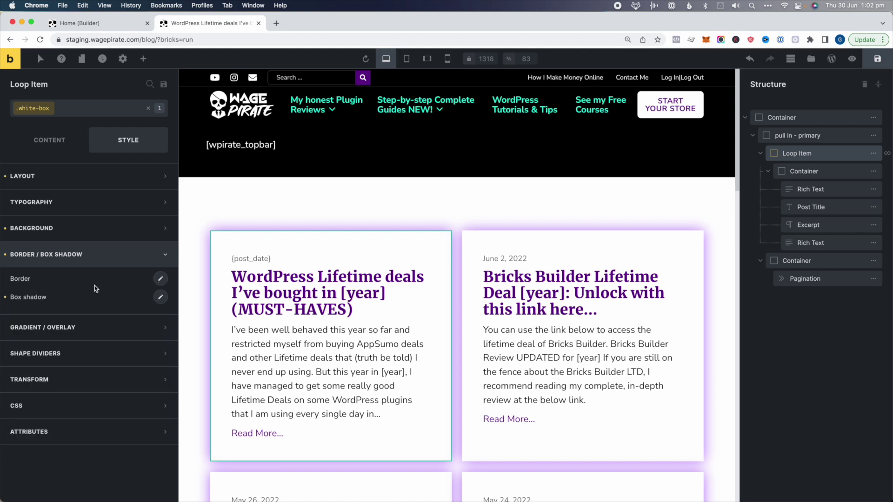
# Set the box shadow colour of the .white-box class to the light purple palette colour #e8d4ff
pyautogui.click(160, 298)
pyautogui.click(150, 360)
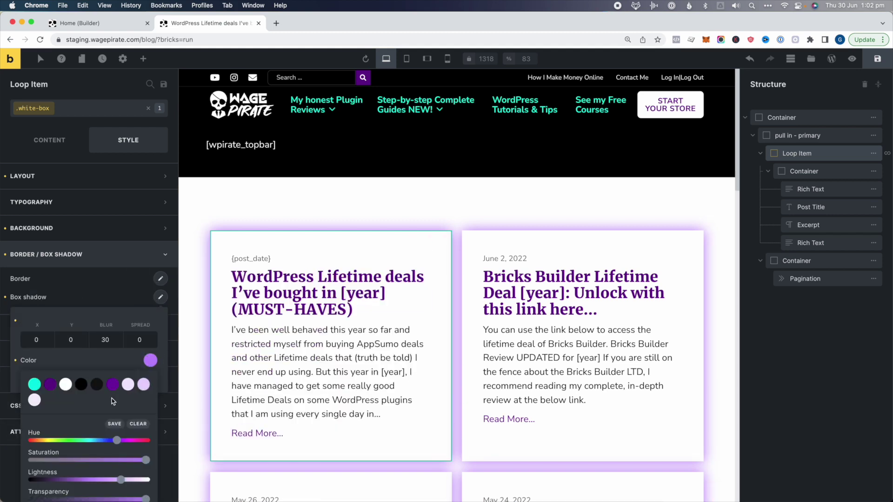
pyautogui.click(144, 386)
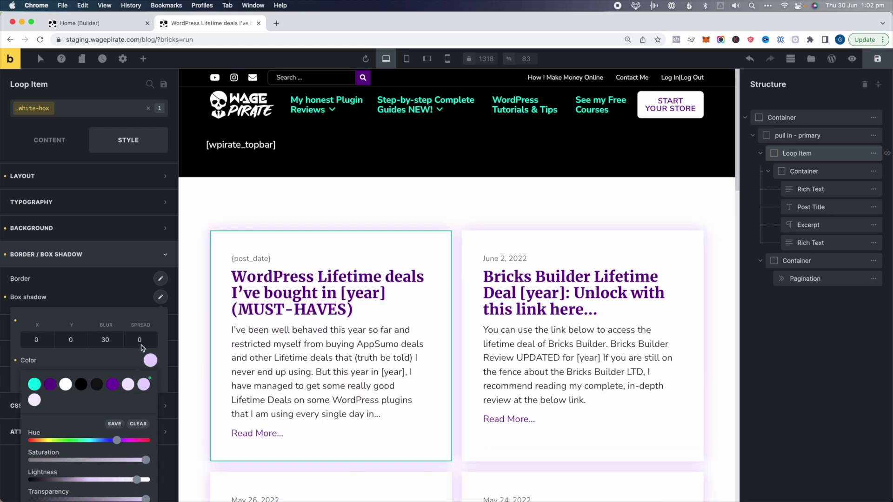
# Try a turquoise box shadow with increased lightness on the .white-box class and restore the light purple #e8d4ff
pyautogui.click(34, 384)
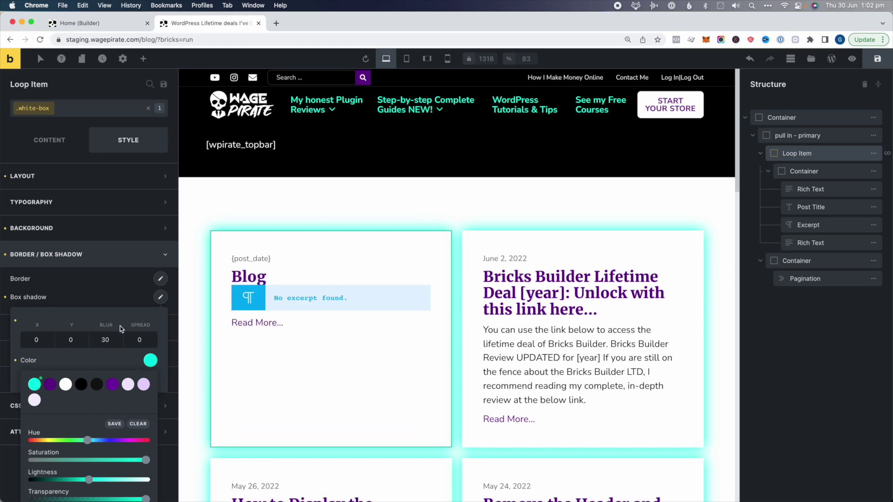
pyautogui.moveTo(88, 480); pyautogui.dragTo(138, 480)
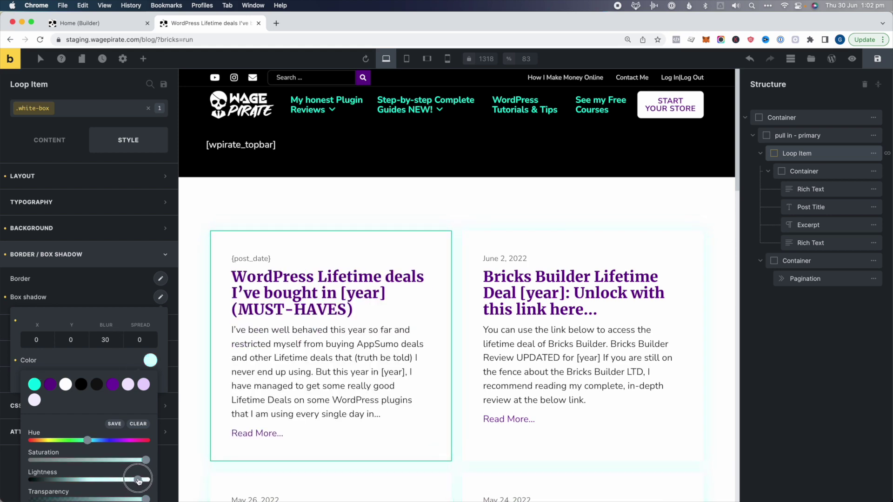
pyautogui.click(143, 384)
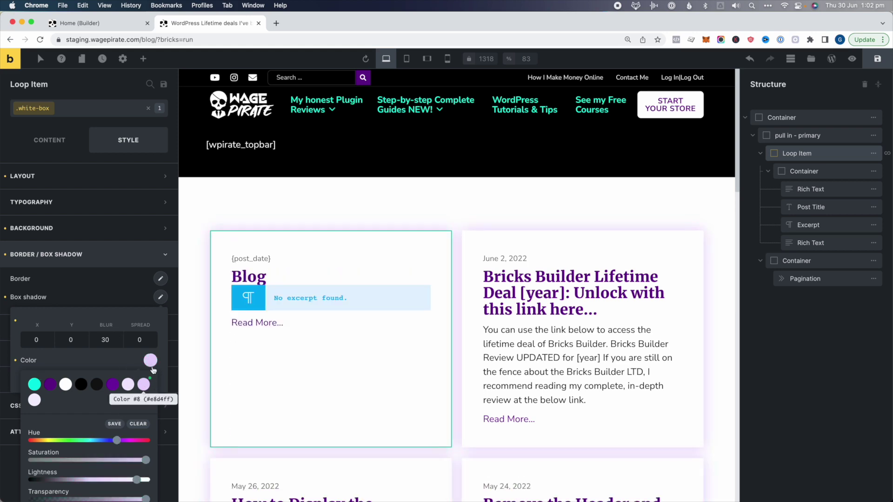
# Save the page and review the updated post cards on the live blog page
pyautogui.click(880, 62)
pyautogui.click(852, 59)
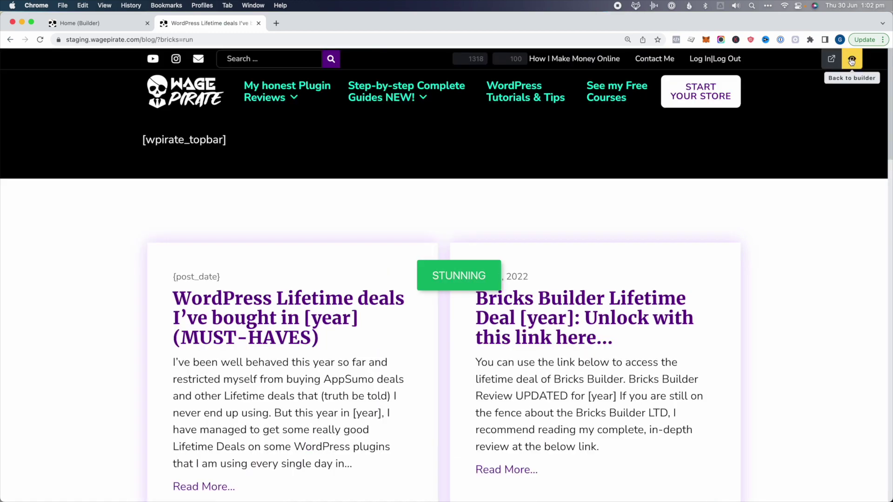
pyautogui.click(833, 59)
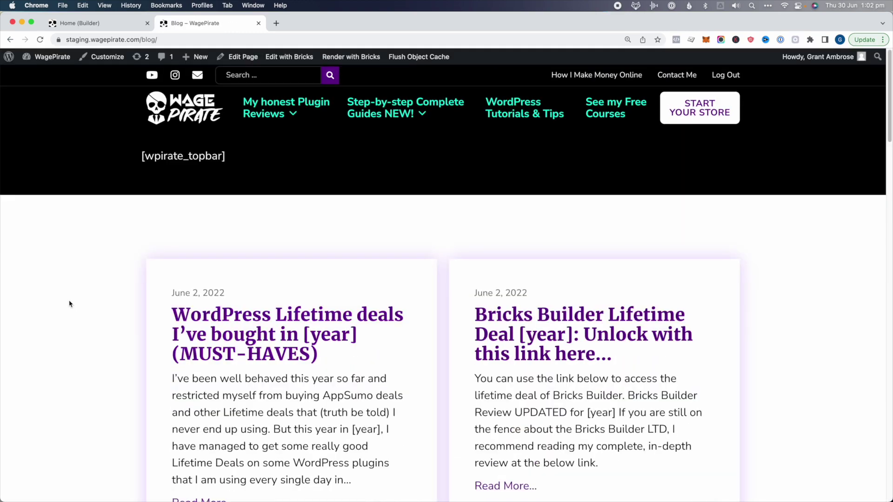
pyautogui.scroll(-10, 70, 304)
pyautogui.scroll(10, 70, 305)
# Open the site's home page and examine the corners and shadows of its white boxes
pyautogui.click(200, 114)
pyautogui.scroll(-15, 173, 228)
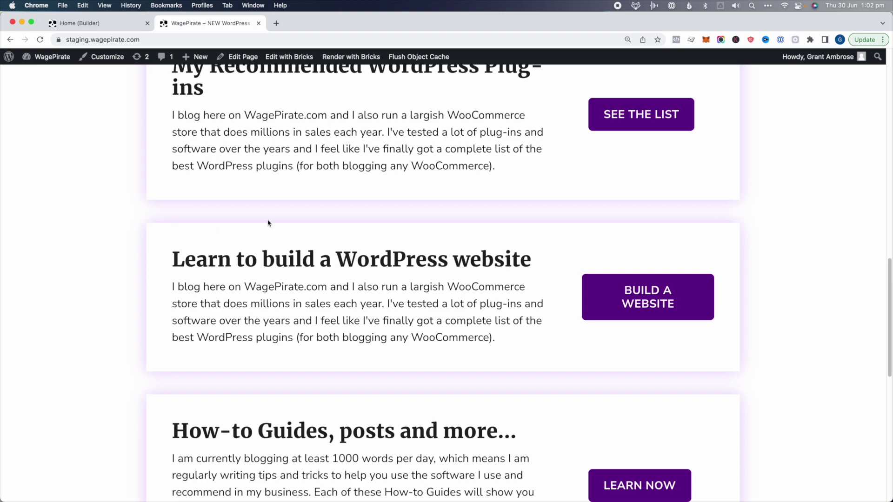
pyautogui.scroll(15, 347, 224)
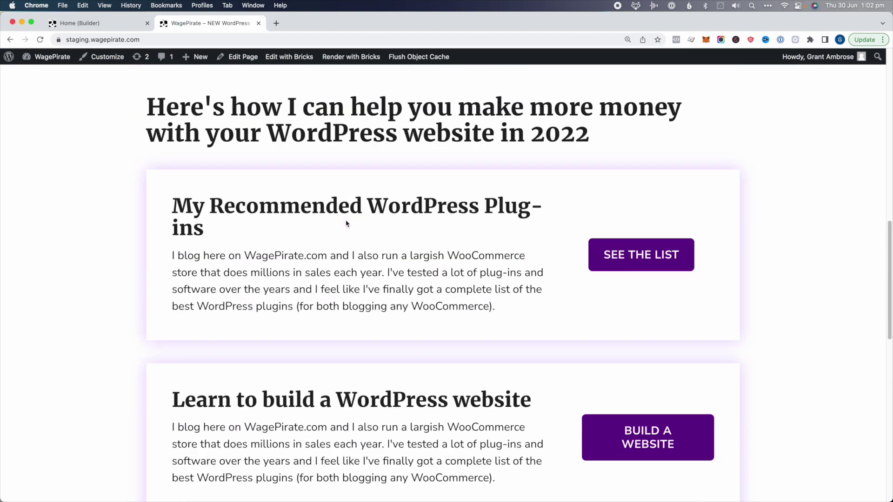
# Return to the blog page, open the complete guides page and examine the styling of its white boxes
pyautogui.press('super+bracketleft')
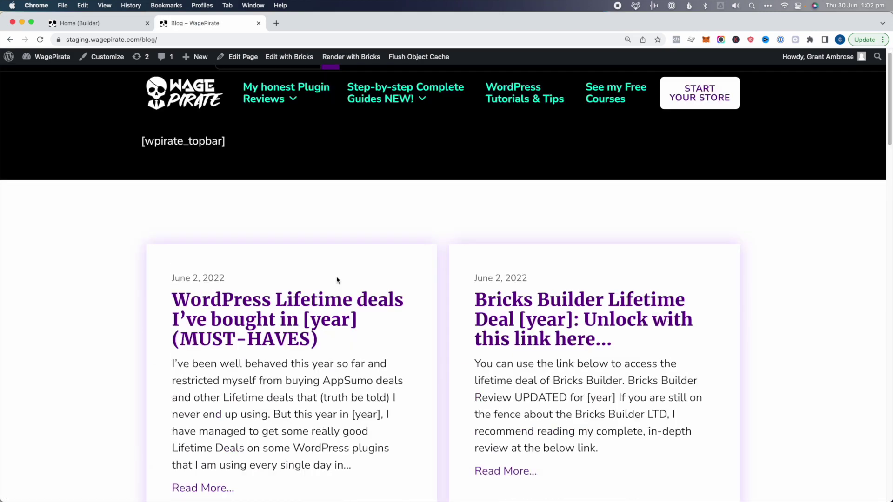
pyautogui.moveTo(410, 110)
pyautogui.click(475, 134)
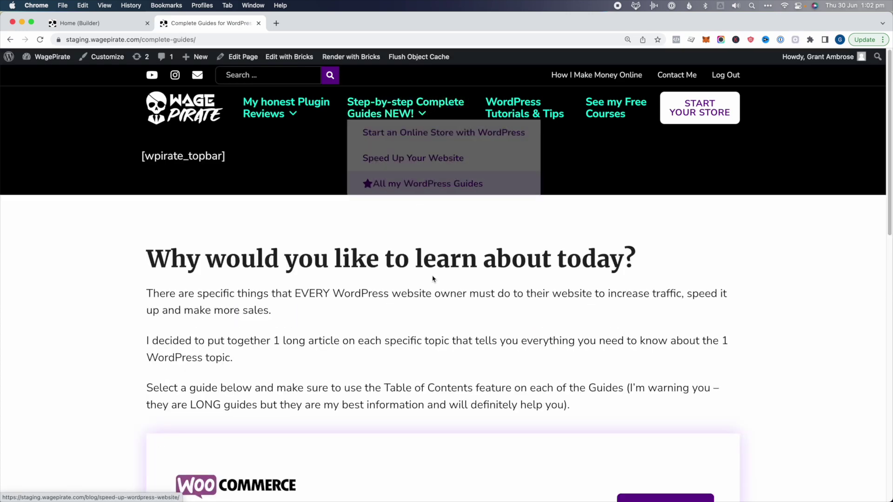
pyautogui.scroll(-5, 432, 278)
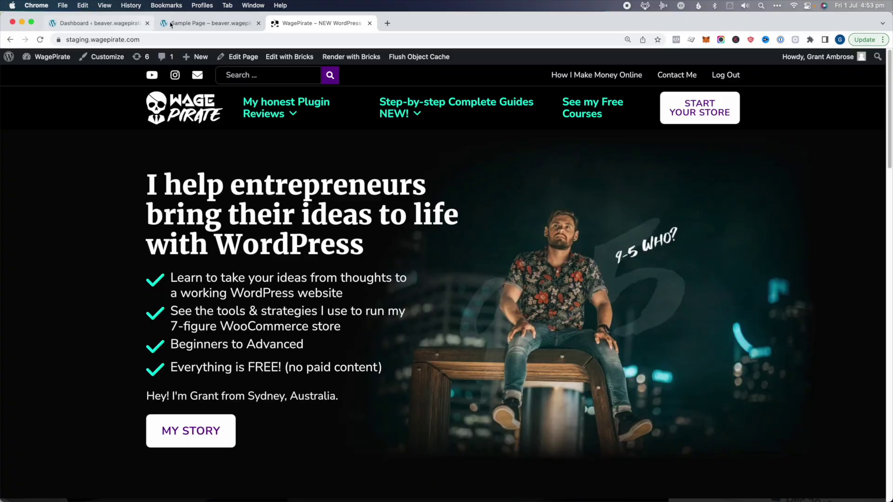
# Open the Sample Page of the Beaver Builder test site in Beaver Builder and add a Button module above the text
pyautogui.click(210, 22)
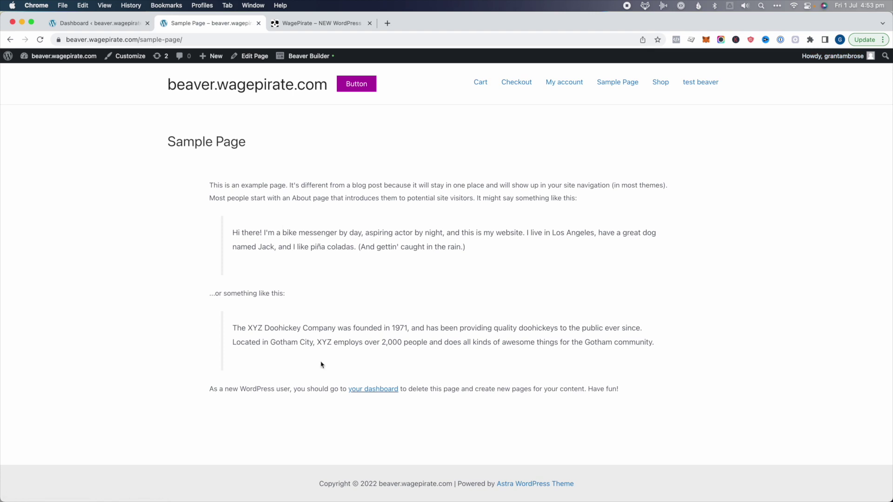
pyautogui.click(307, 56)
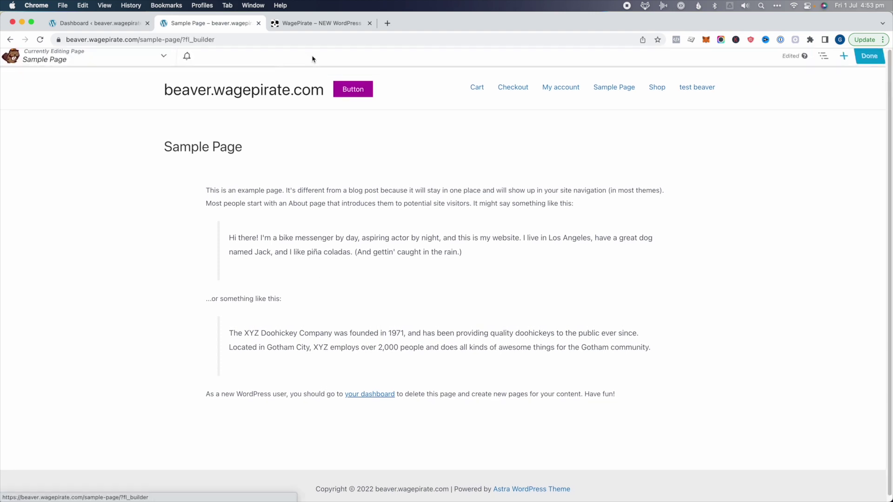
pyautogui.click(844, 59)
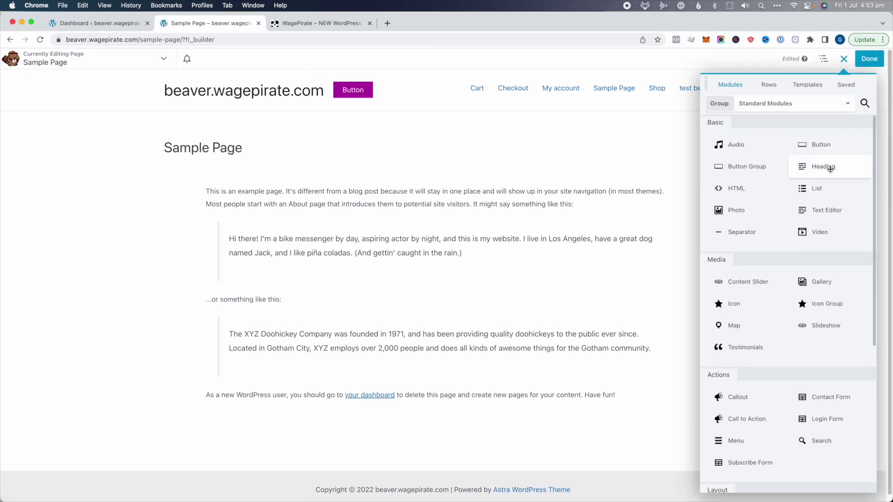
pyautogui.moveTo(772, 142); pyautogui.dragTo(386, 204)
# Set the new button's background colour to bright red in its style settings
pyautogui.scroll(-2, 305, 275)
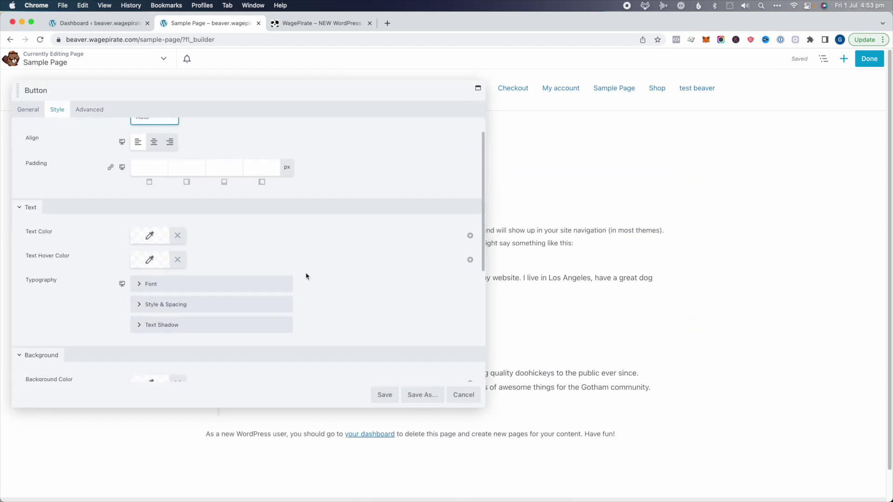
pyautogui.scroll(-5, 173, 222)
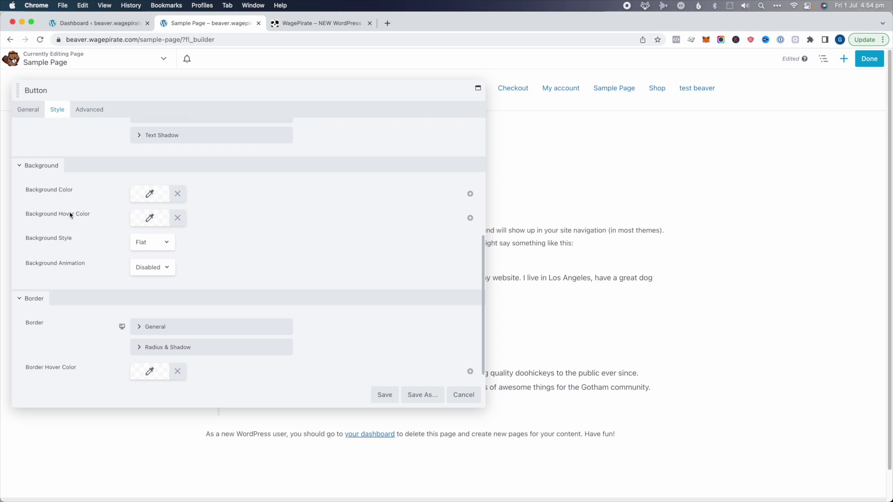
pyautogui.click(136, 200)
pyautogui.click(133, 218)
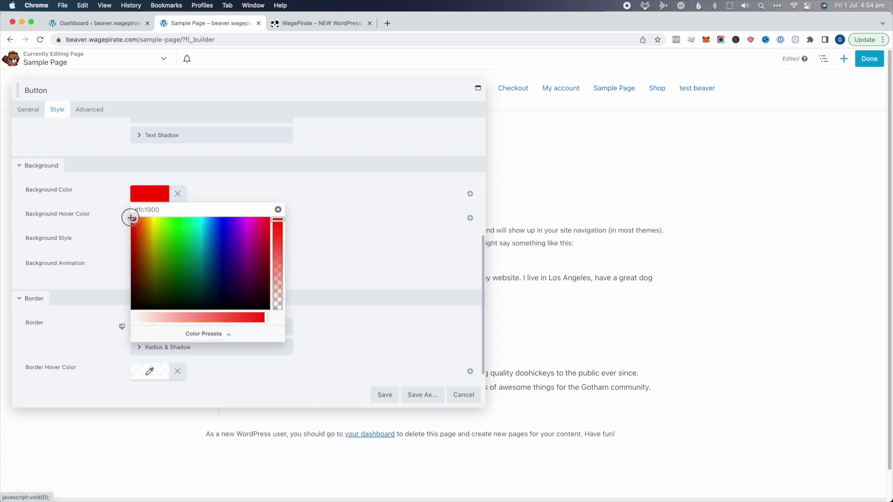
pyautogui.click(235, 185)
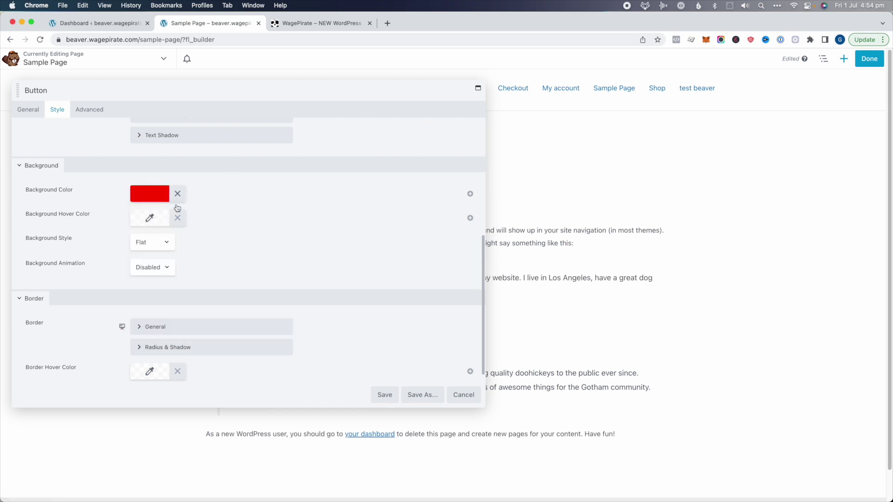
# Set the button's background hover colour to dark red
pyautogui.click(158, 223)
pyautogui.moveTo(149, 265); pyautogui.dragTo(116, 279)
pyautogui.click(207, 214)
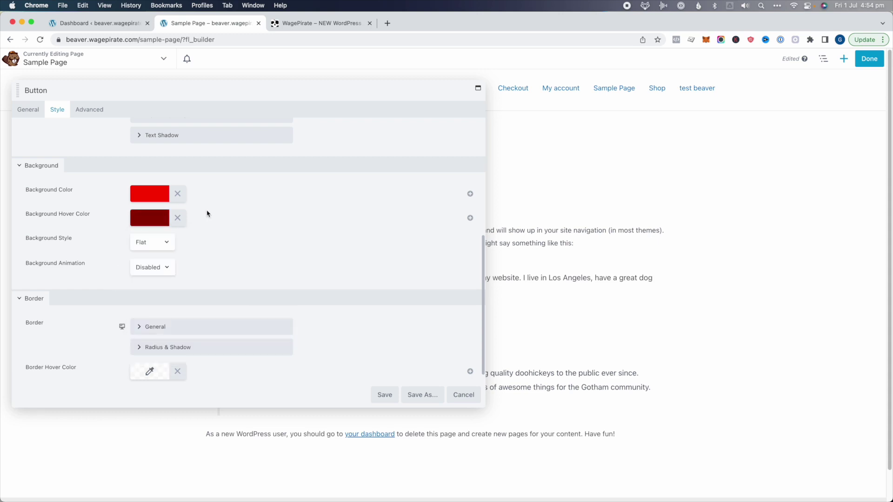
pyautogui.scroll(5, 114, 220)
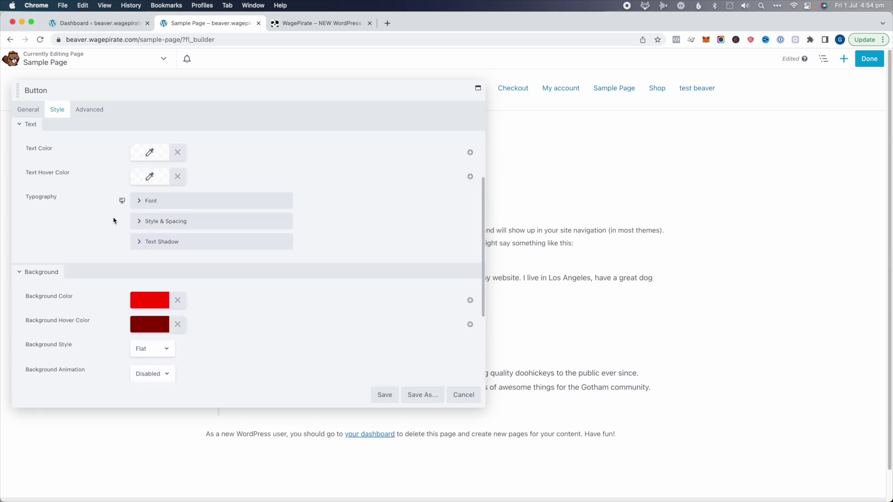
# Set the button's text colour to white
pyautogui.click(158, 174)
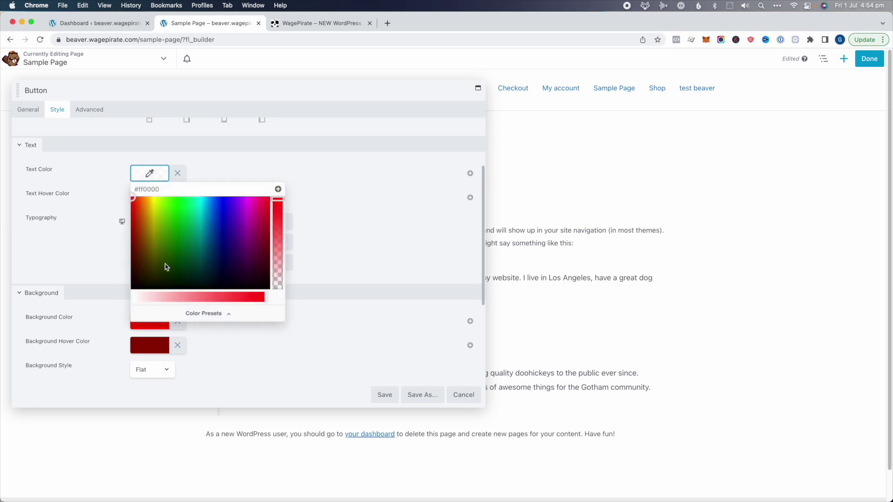
pyautogui.moveTo(162, 297); pyautogui.dragTo(96, 297)
pyautogui.click(204, 174)
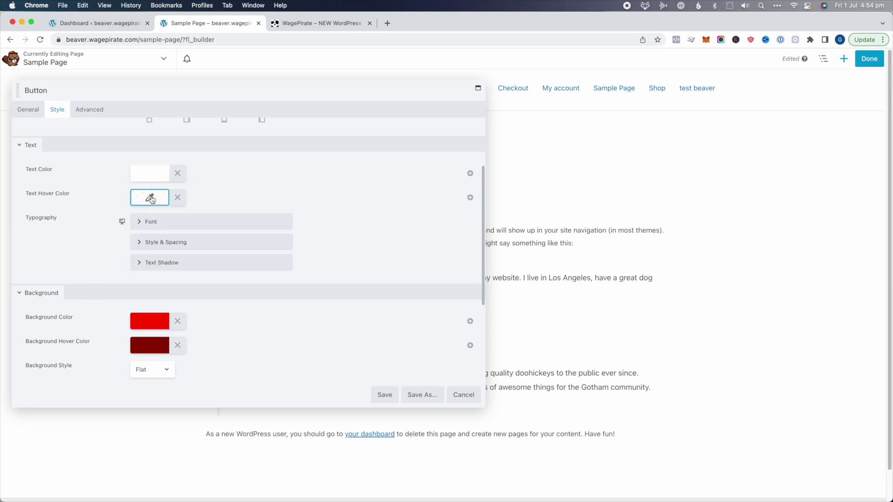
# Set the button's text hover colour to a very pale pink, #fff2f2
pyautogui.click(151, 199)
pyautogui.moveTo(171, 320); pyautogui.dragTo(139, 320)
pyautogui.moveTo(150, 277); pyautogui.dragTo(124, 222)
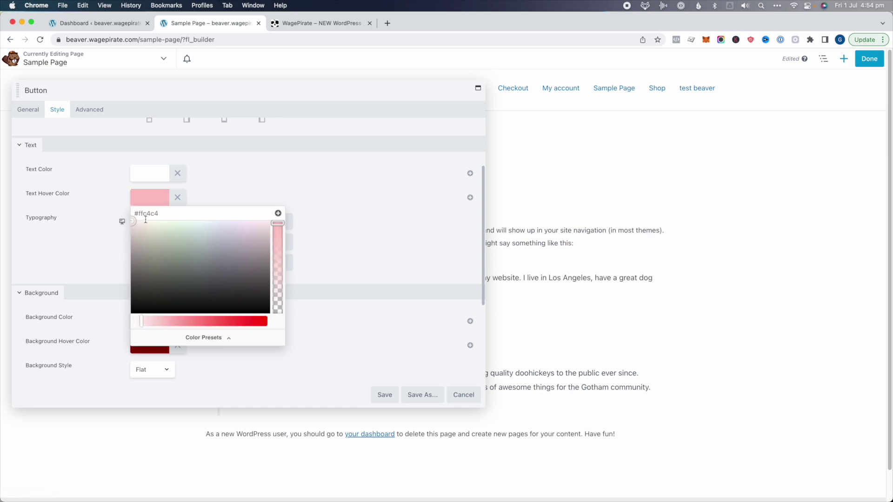
pyautogui.moveTo(147, 324); pyautogui.dragTo(137, 320)
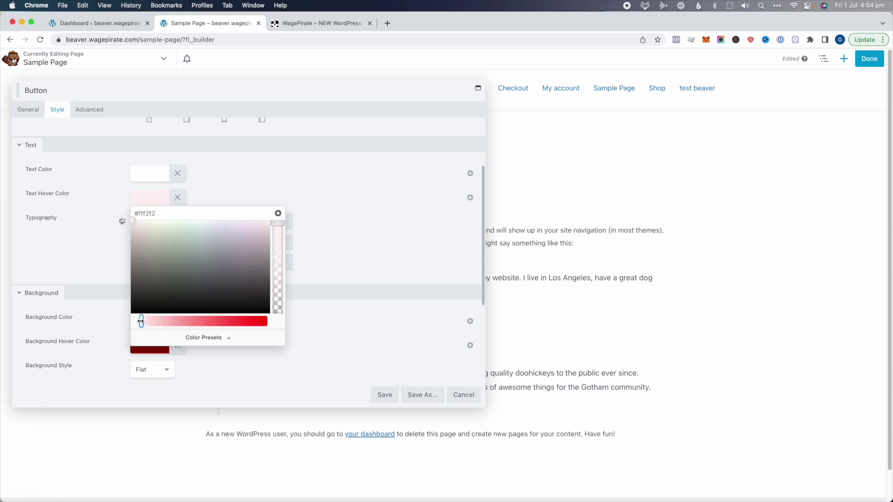
pyautogui.press('Escape')
pyautogui.scroll(-1, 208, 250)
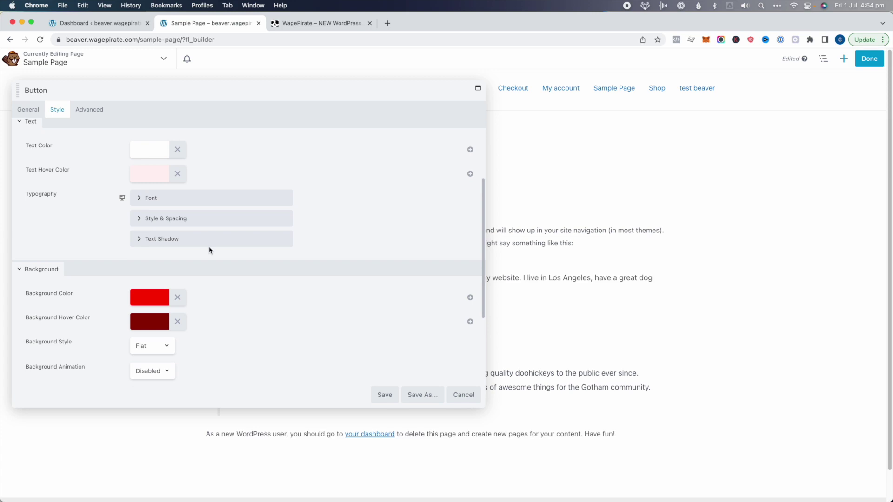
# Save the button settings and publish the Sample Page
pyautogui.click(384, 394)
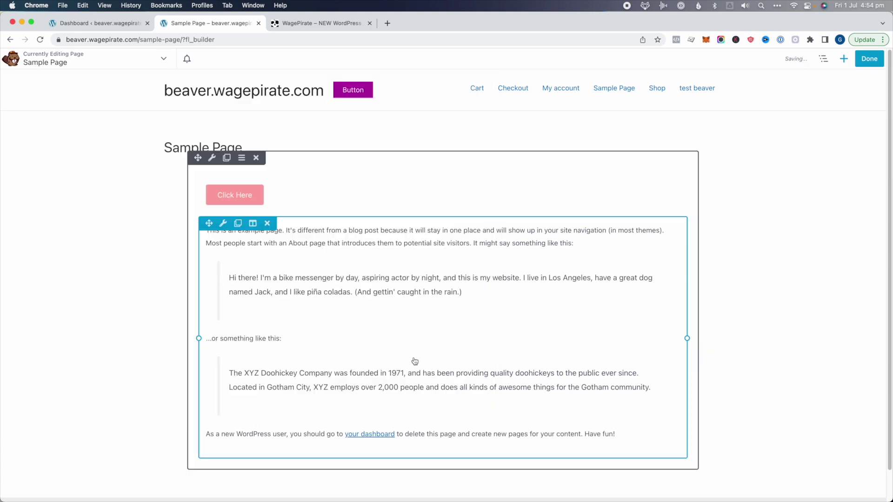
pyautogui.click(866, 60)
pyautogui.click(842, 59)
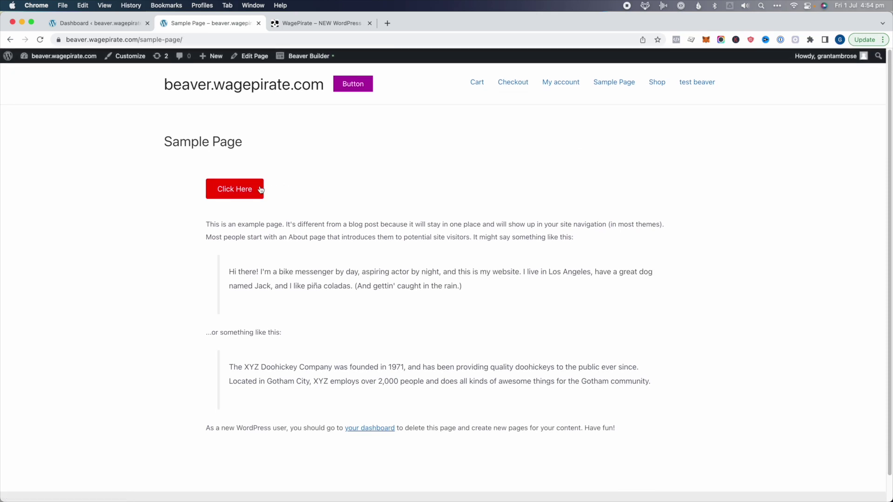
# Reopen the Sample Page in Beaver Builder and review the Click Here button's text and background style settings
pyautogui.click(309, 56)
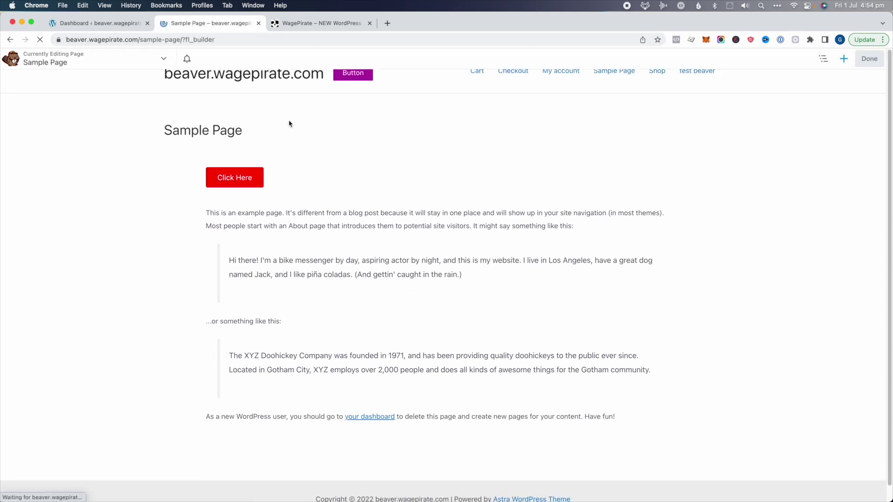
pyautogui.click(250, 202)
pyautogui.scroll(-5, 249, 203)
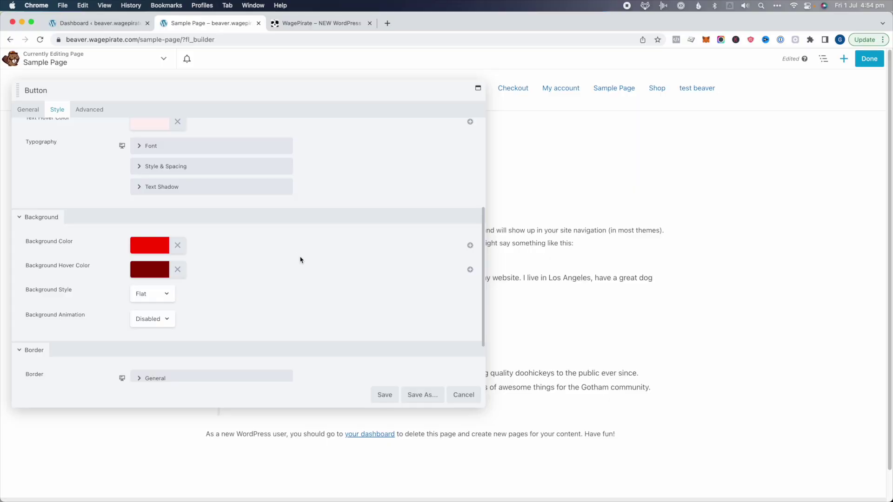
# Switch to the WagePirate staging site, edit its home page with Bricks and open the button element settings in the theme styles
pyautogui.click(336, 25)
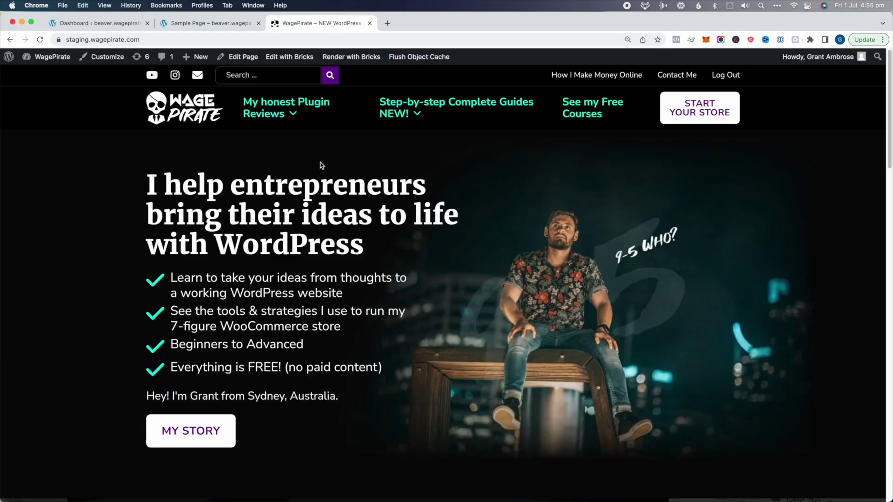
pyautogui.click(290, 57)
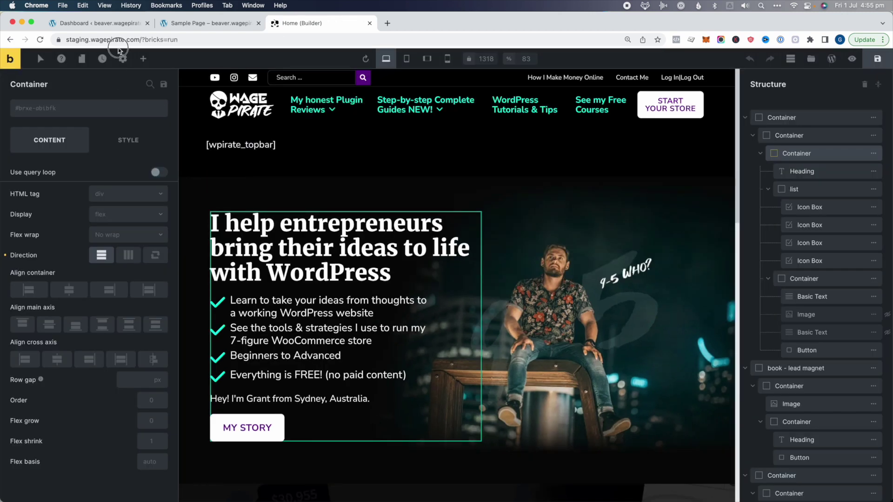
pyautogui.click(123, 58)
pyautogui.click(60, 111)
pyautogui.scroll(-1, 68, 362)
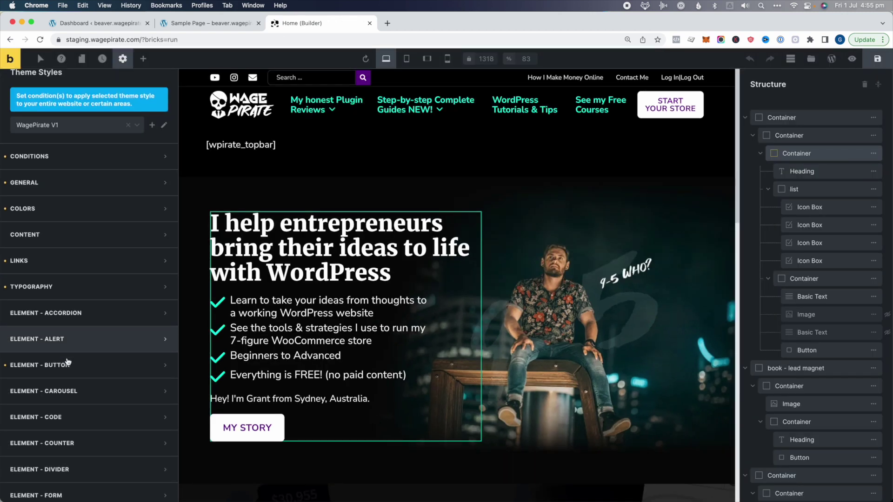
pyautogui.click(68, 363)
pyautogui.scroll(-5, 74, 326)
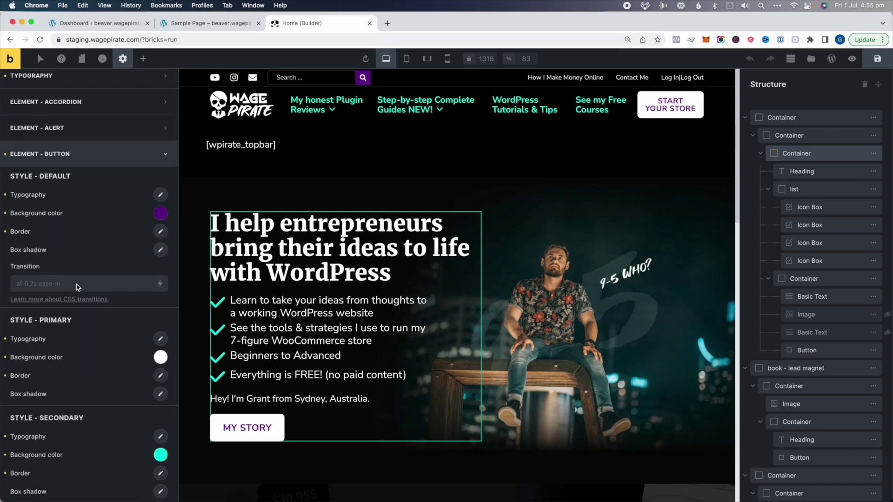
# Examine the primary button style's typography and compare it with the buttons across the home page
pyautogui.scroll(-1, 77, 287)
pyautogui.scroll(-3, 243, 298)
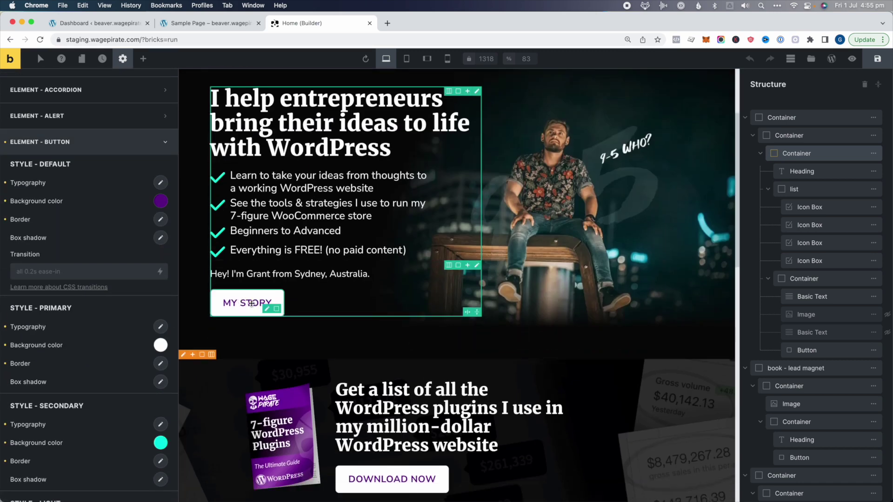
pyautogui.click(161, 328)
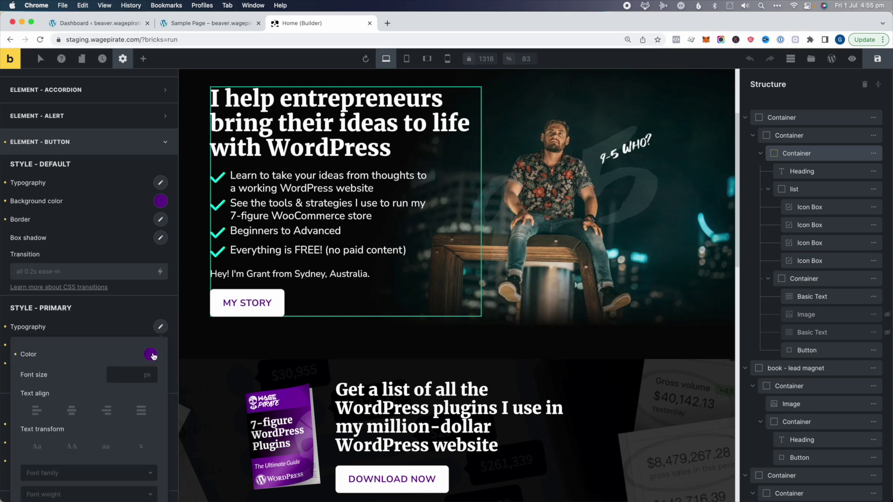
pyautogui.click(239, 339)
pyautogui.scroll(-8, 278, 360)
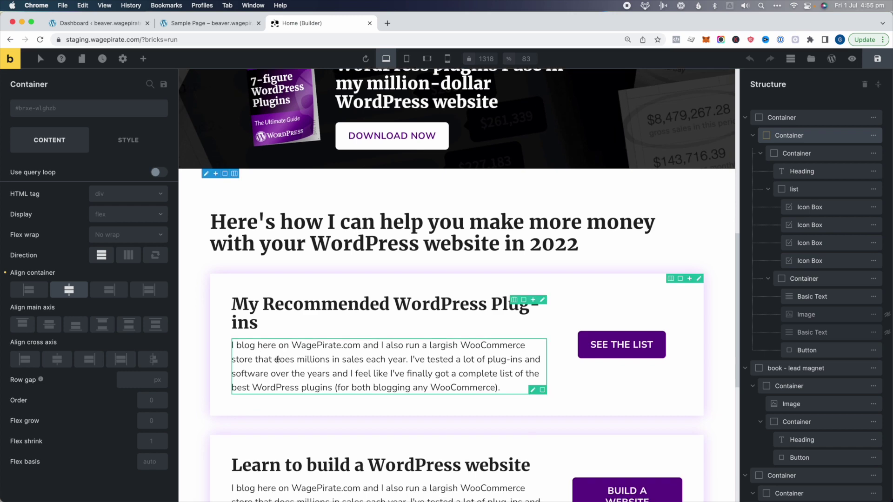
pyautogui.scroll(-2, 277, 359)
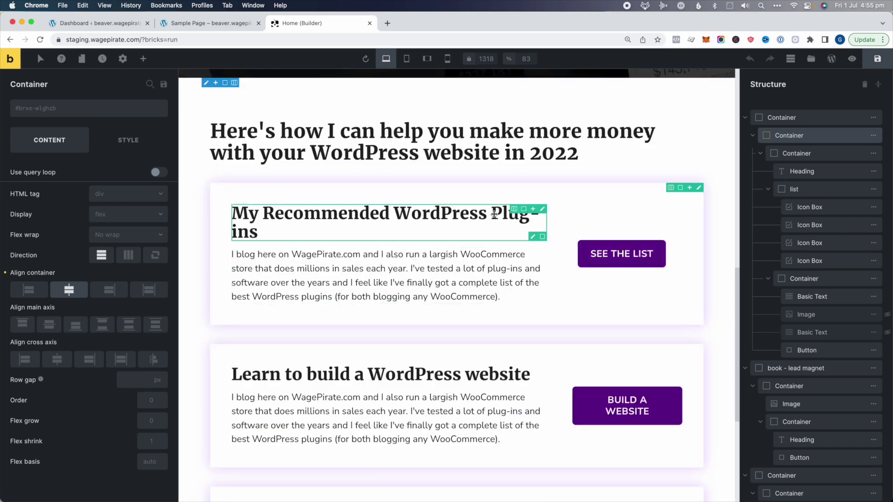
# Reopen the theme's button styles and inspect the default style's background colour and typography
pyautogui.click(123, 56)
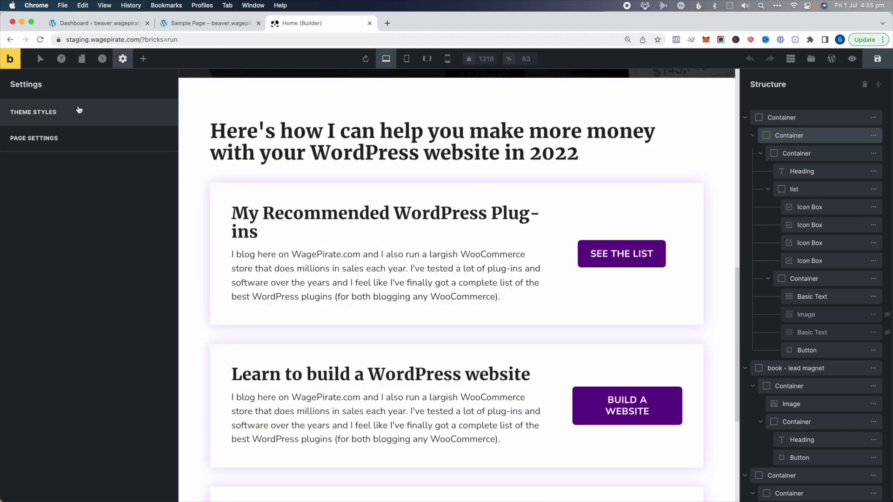
pyautogui.click(75, 111)
pyautogui.click(69, 376)
pyautogui.scroll(-4, 140, 303)
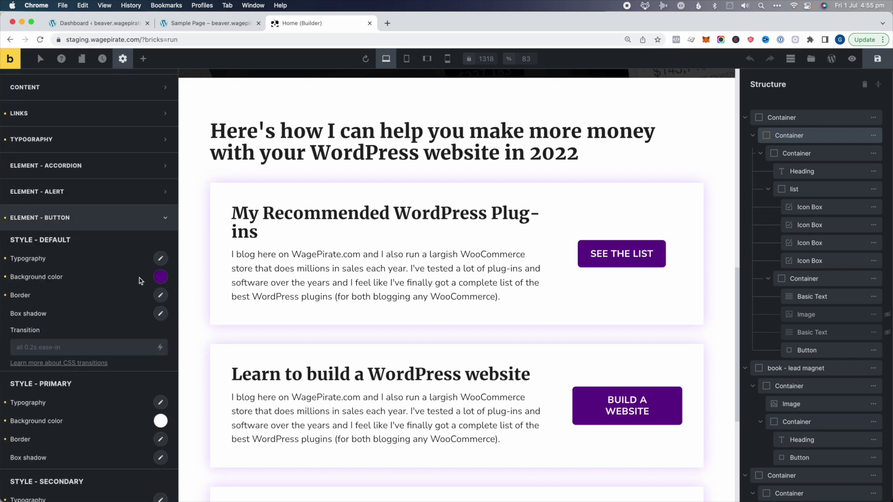
pyautogui.click(160, 278)
pyautogui.click(161, 259)
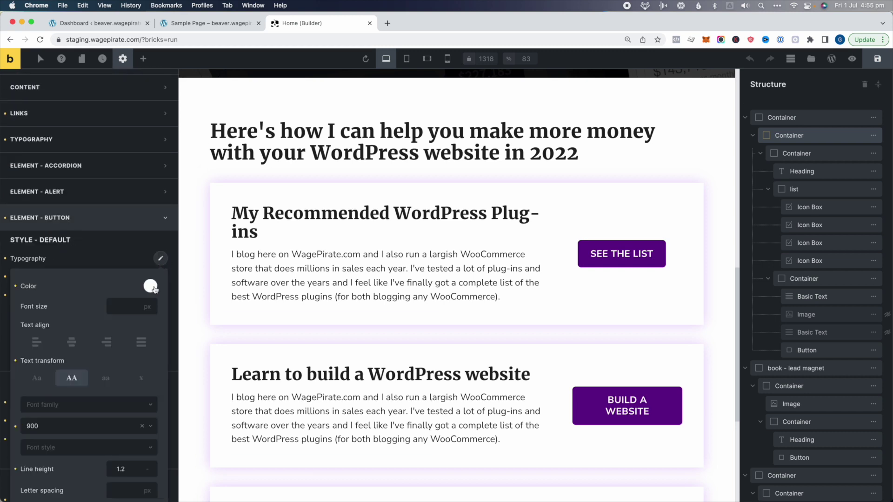
pyautogui.click(160, 258)
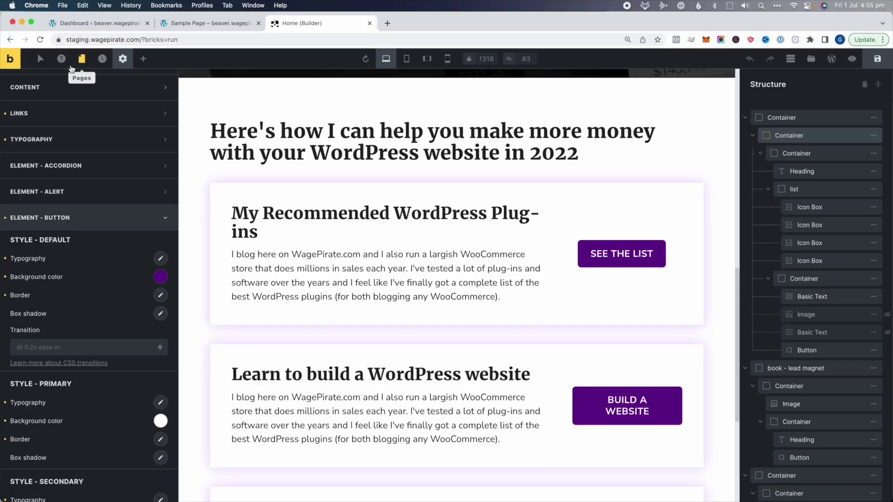
# Switch the theme style editing to the :hover pseudo-class for the button styles
pyautogui.click(40, 60)
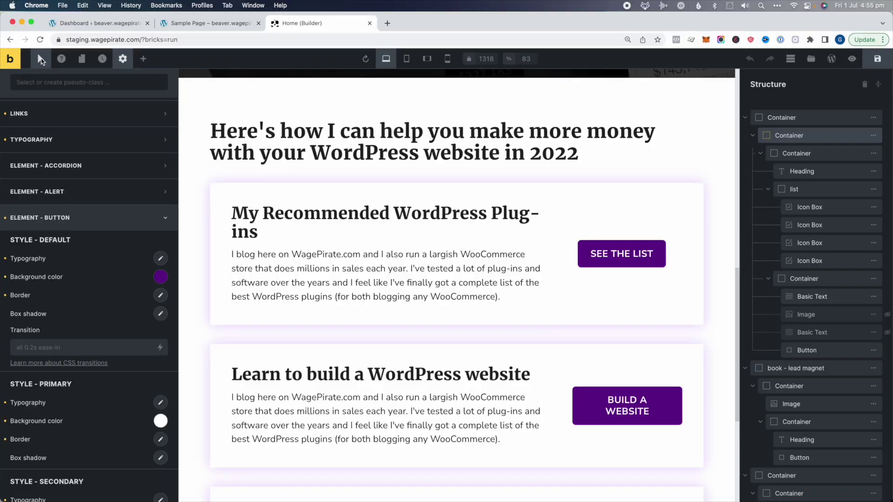
pyautogui.click(49, 82)
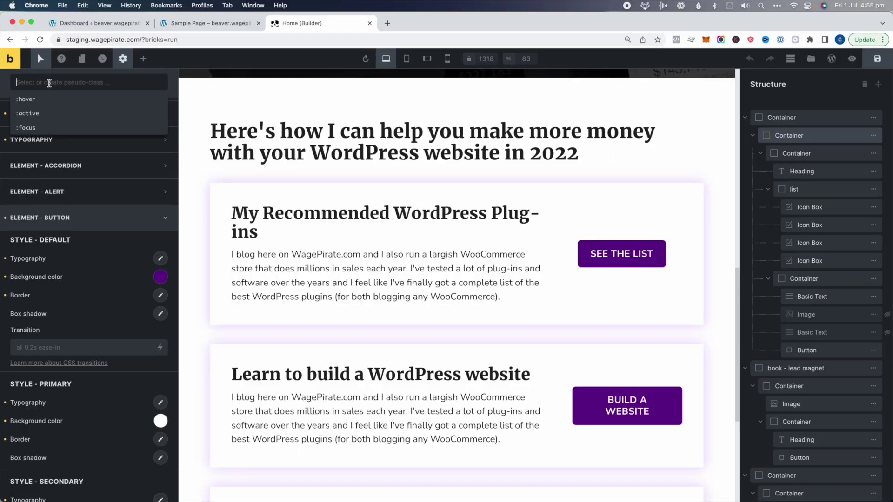
pyautogui.click(26, 102)
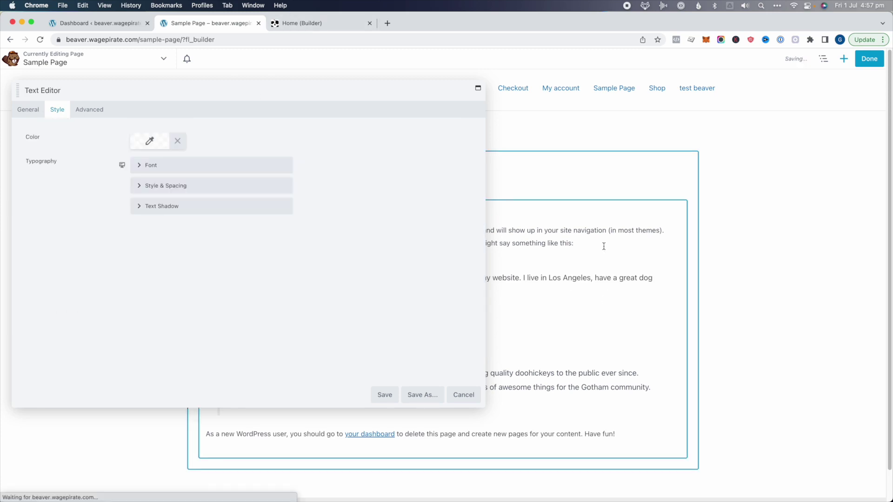
# In Beaver Builder, close the Text Editor settings without saving and look through the style options of the row's settings
pyautogui.click(458, 396)
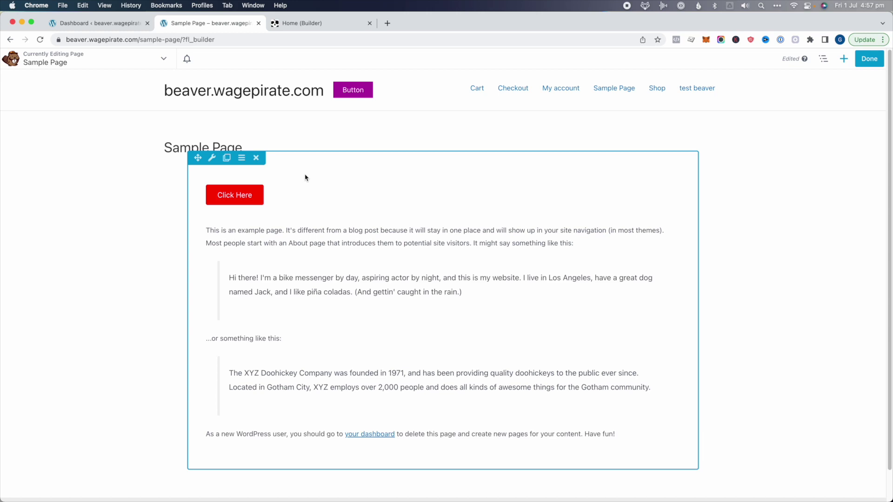
pyautogui.click(210, 160)
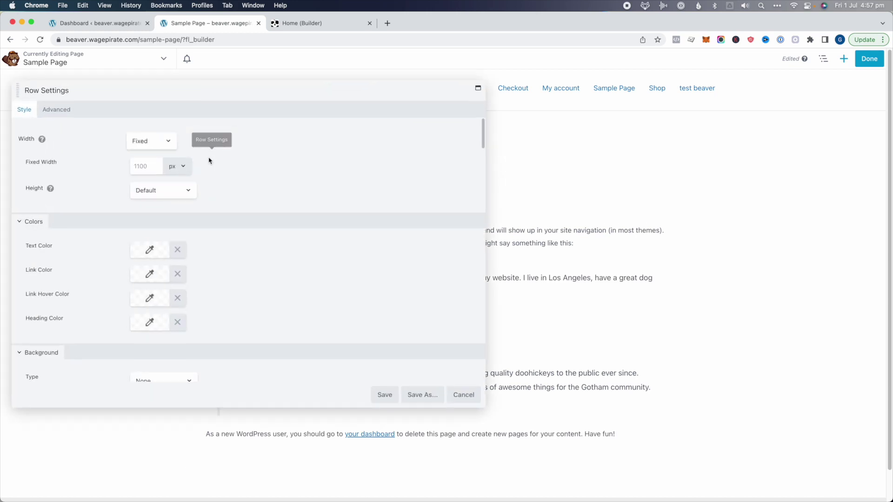
pyautogui.scroll(-5, 87, 279)
pyautogui.scroll(-2, 87, 281)
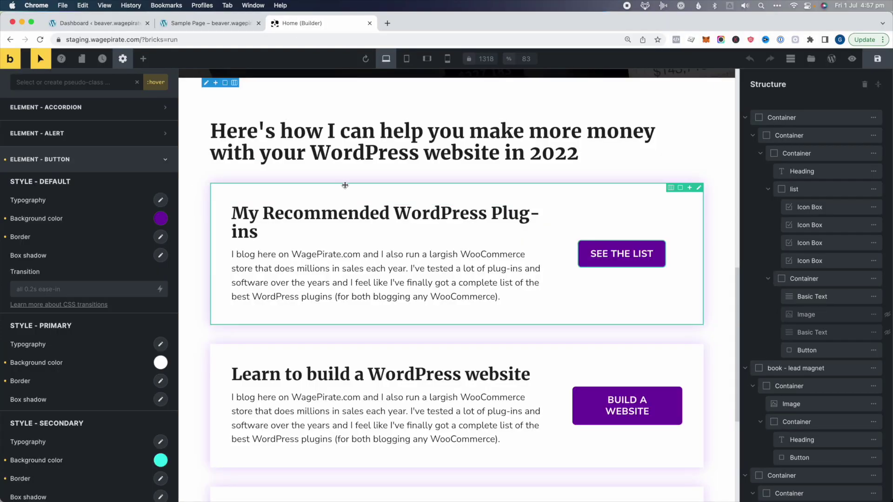
# Back in Bricks, select the White Box container around My Recommended WordPress Plug-ins and activate its .white-box class for editing
pyautogui.click(328, 189)
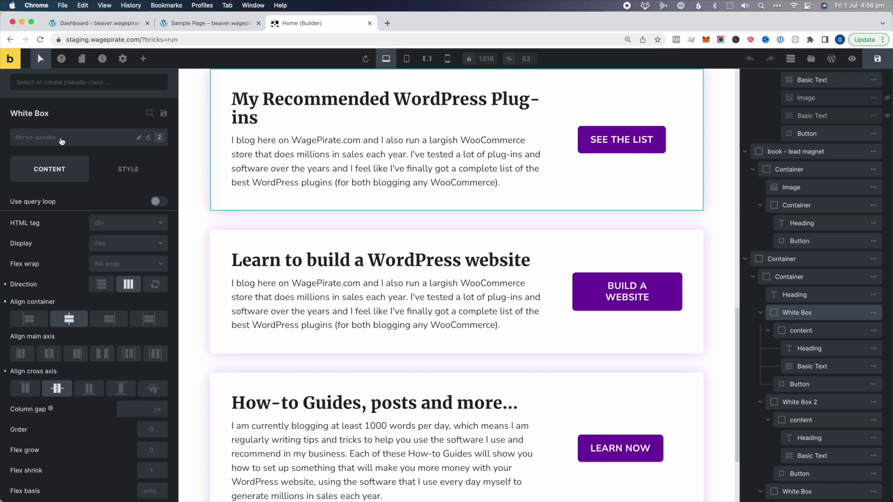
pyautogui.click(59, 139)
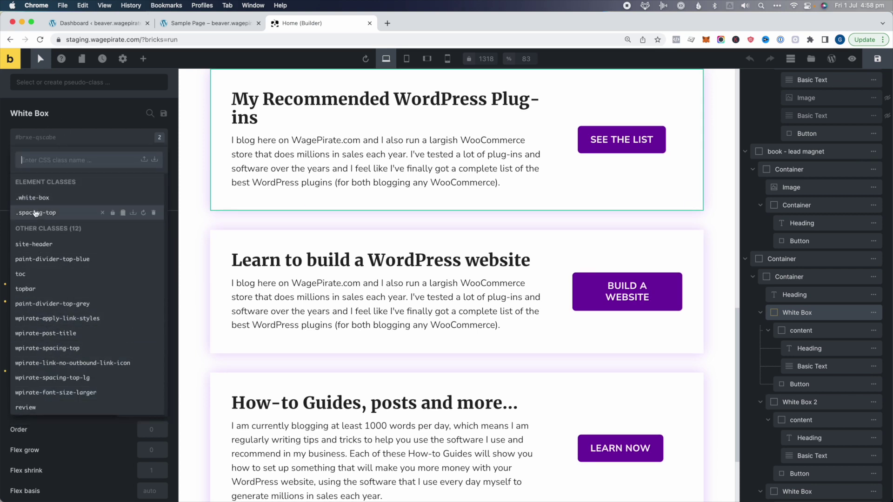
pyautogui.click(160, 138)
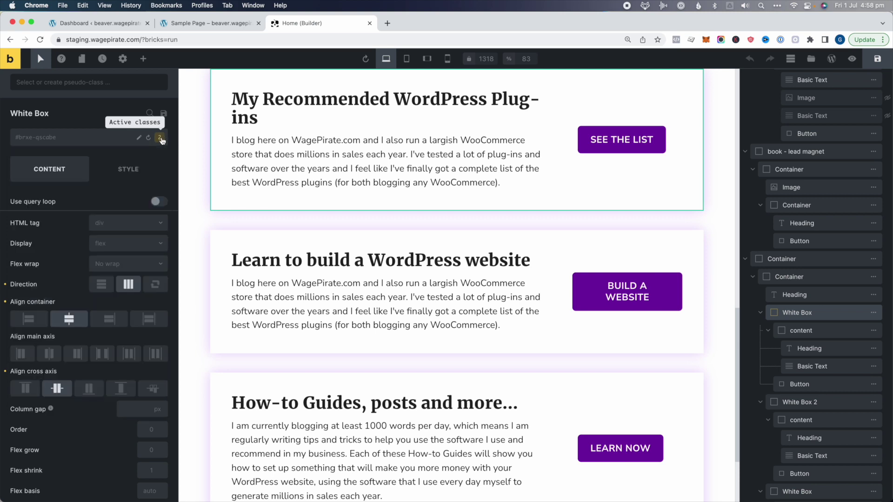
pyautogui.click(160, 138)
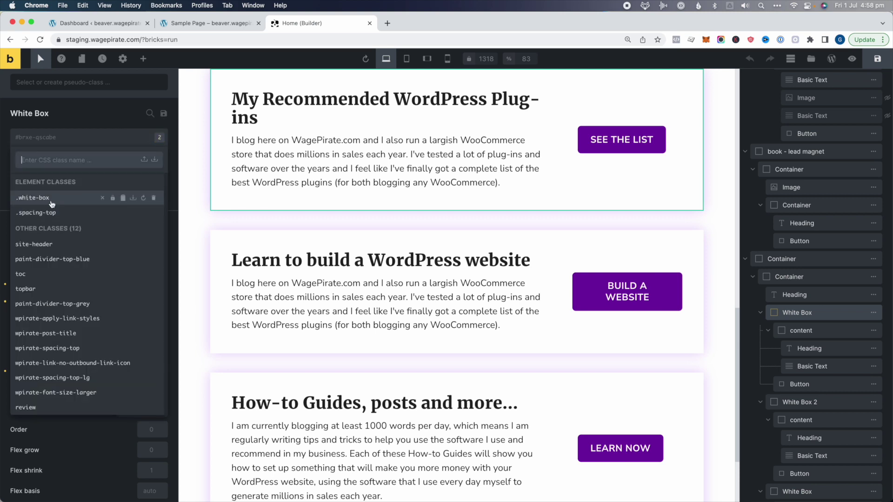
pyautogui.click(42, 199)
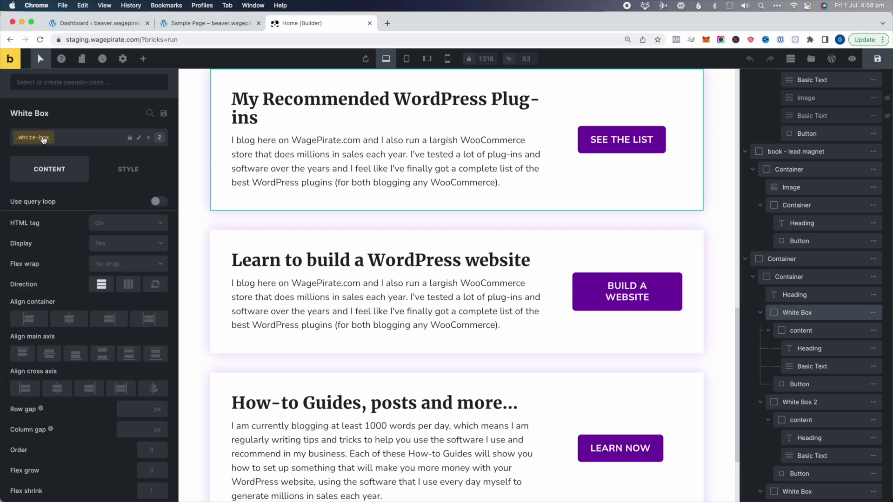
# Choose the :hover pseudo-class for the .white-box class
pyautogui.click(41, 59)
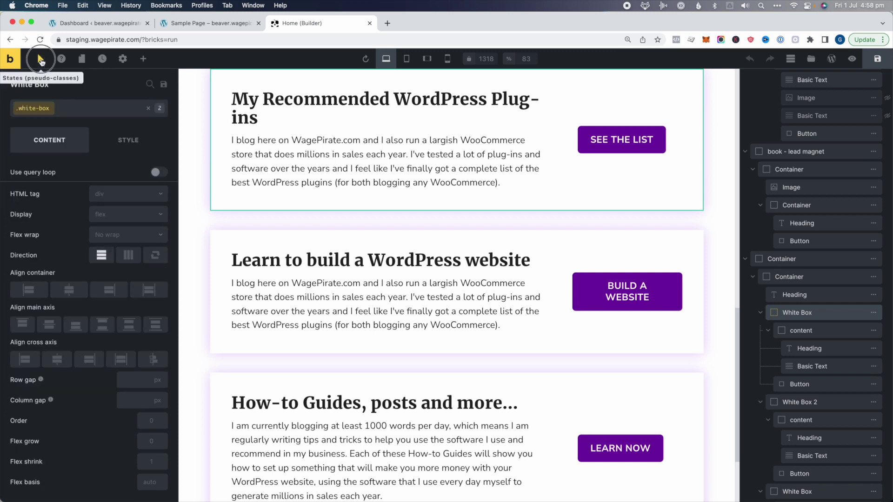
pyautogui.click(41, 60)
pyautogui.click(43, 75)
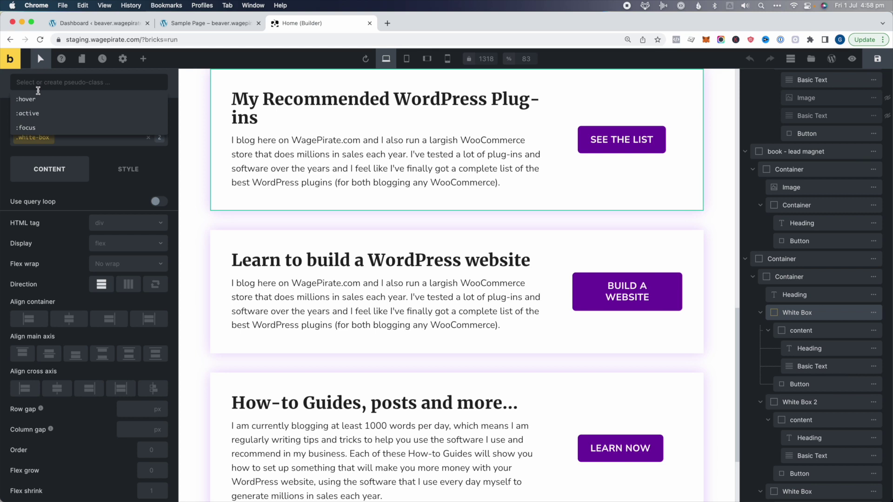
pyautogui.click(32, 99)
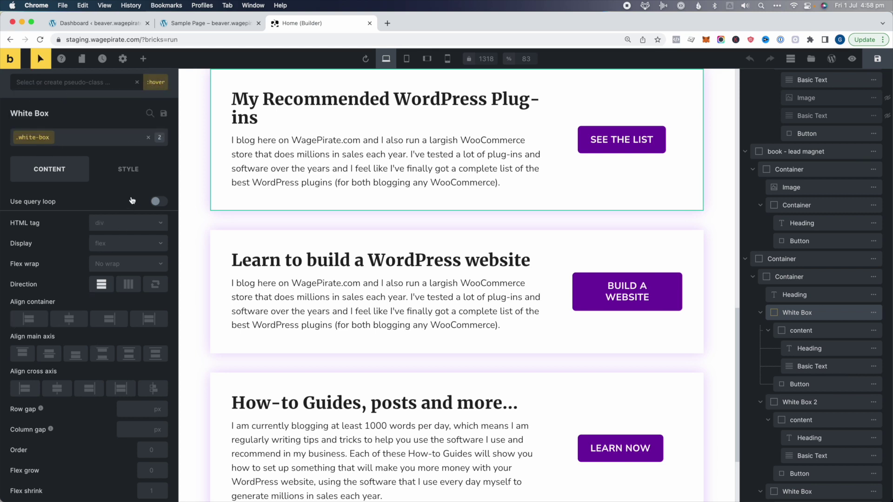
# Give the .white-box:hover state a box shadow with X 0, Y 0, blur 30 and spread 0
pyautogui.click(133, 173)
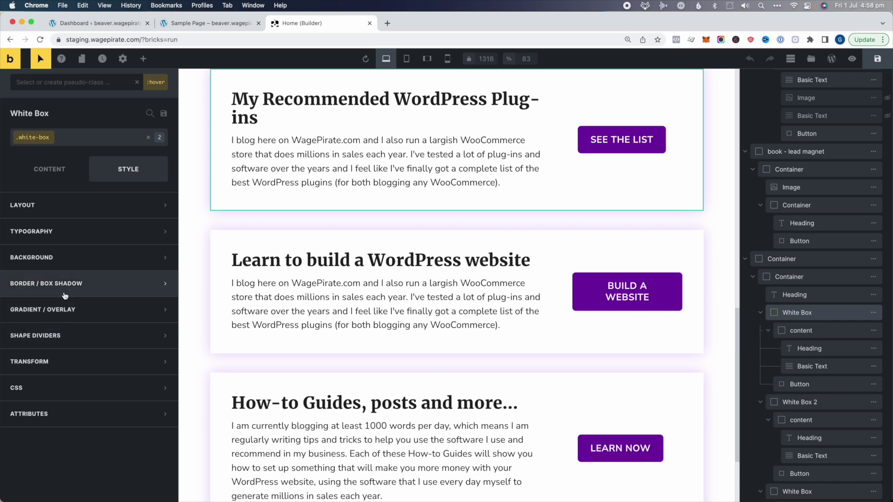
pyautogui.click(37, 289)
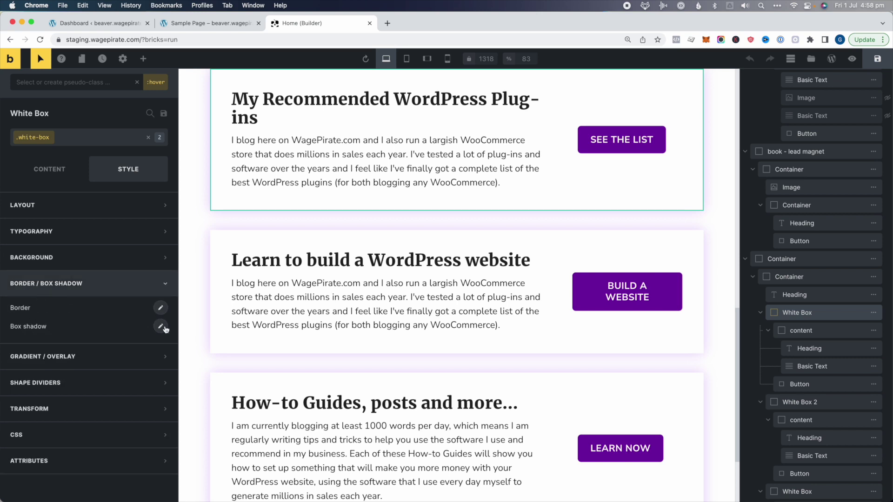
pyautogui.click(160, 327)
pyautogui.click(32, 370)
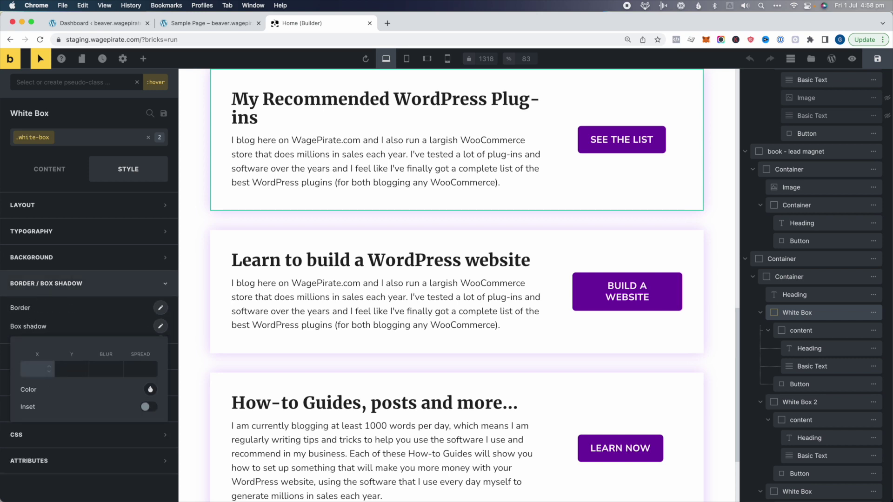
pyautogui.write('0')
pyautogui.press('Tab')
pyautogui.write('0')
pyautogui.press('Tab')
pyautogui.write('30')
pyautogui.press('Tab')
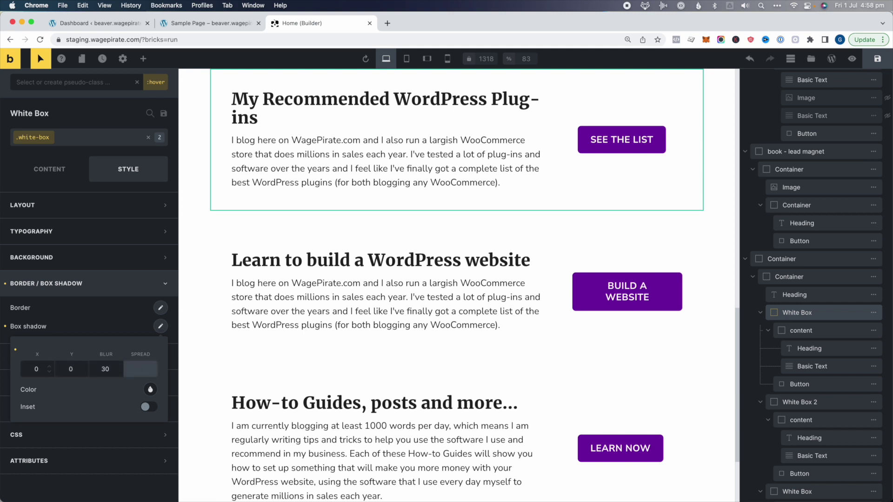
pyautogui.write('0')
pyautogui.press('Tab')
# Colour the hover box shadow with the Purple Hover (#7500a8) swatch and raise its lightness to a paler purple
pyautogui.click(150, 388)
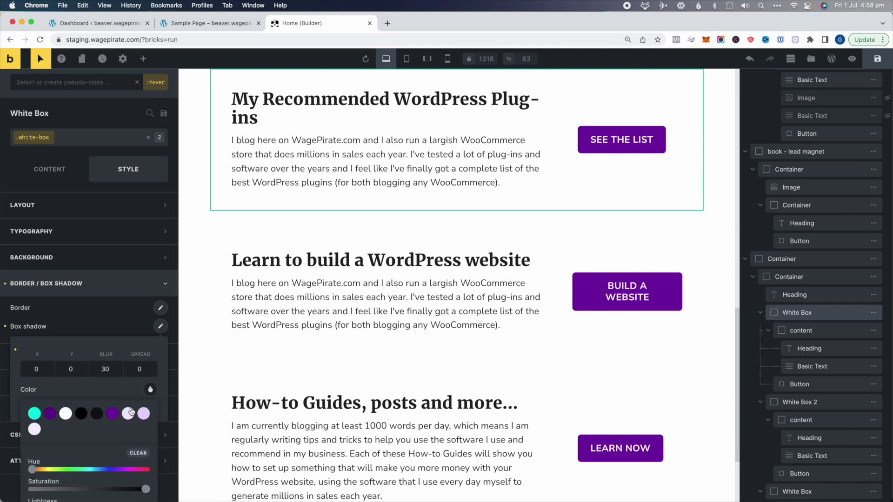
pyautogui.click(115, 413)
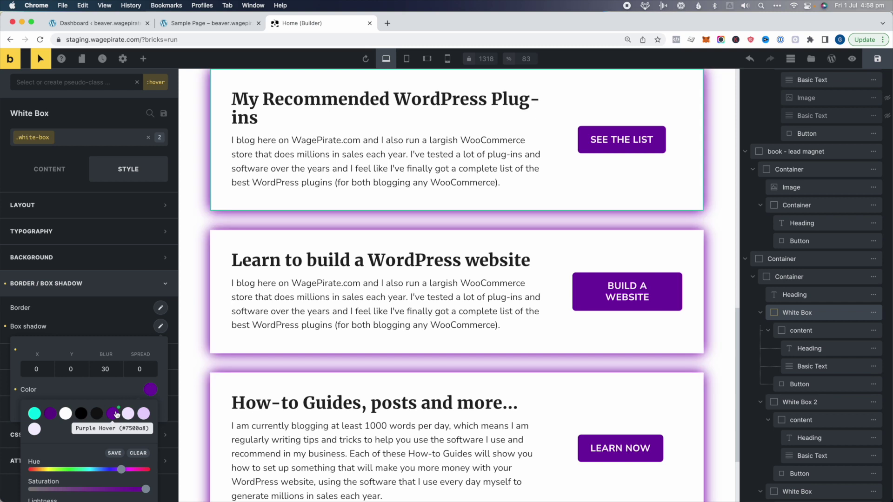
pyautogui.scroll(-3, 102, 437)
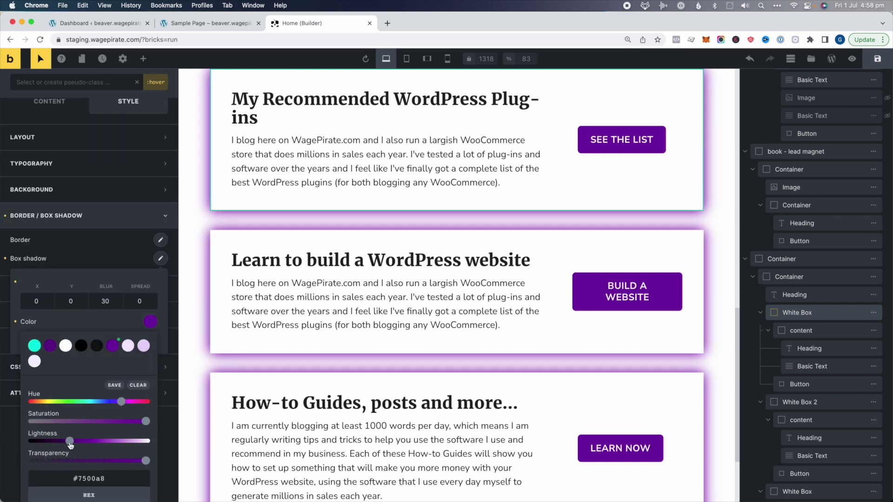
pyautogui.moveTo(70, 442); pyautogui.dragTo(116, 441)
pyautogui.click(123, 251)
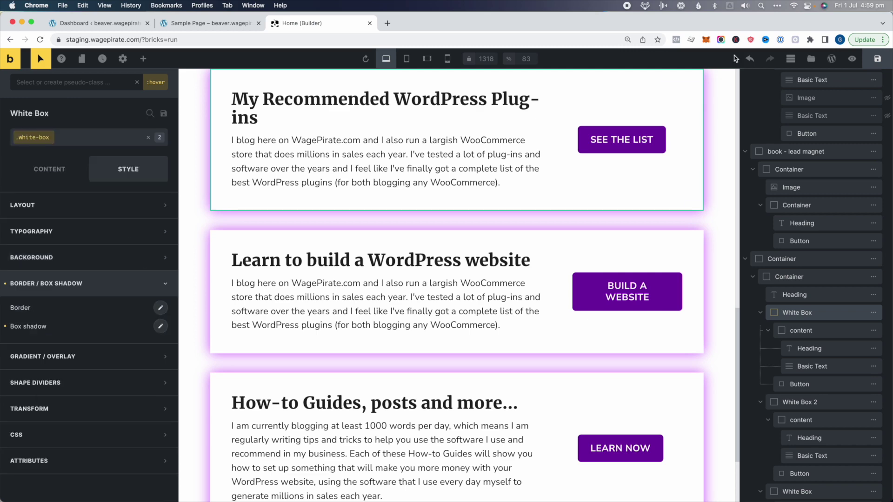
# Save the page, open it on the live front end and check the hover shadow on the white boxes
pyautogui.click(876, 62)
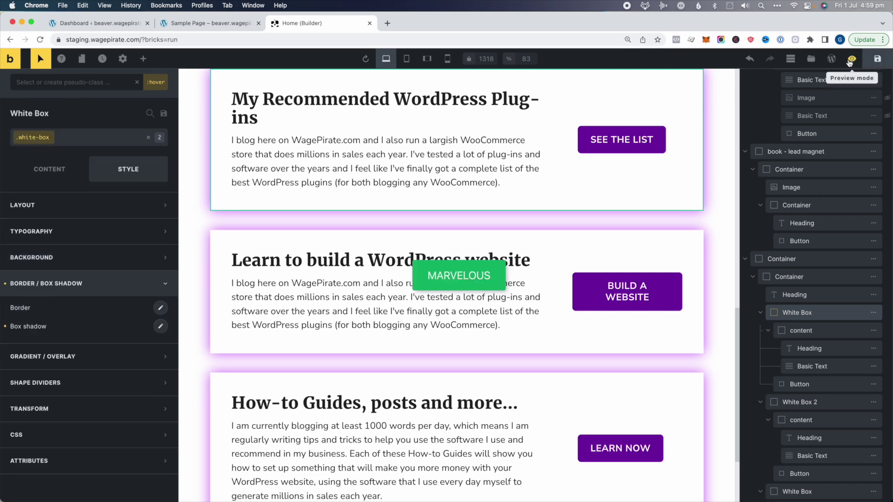
pyautogui.click(852, 58)
pyautogui.click(835, 60)
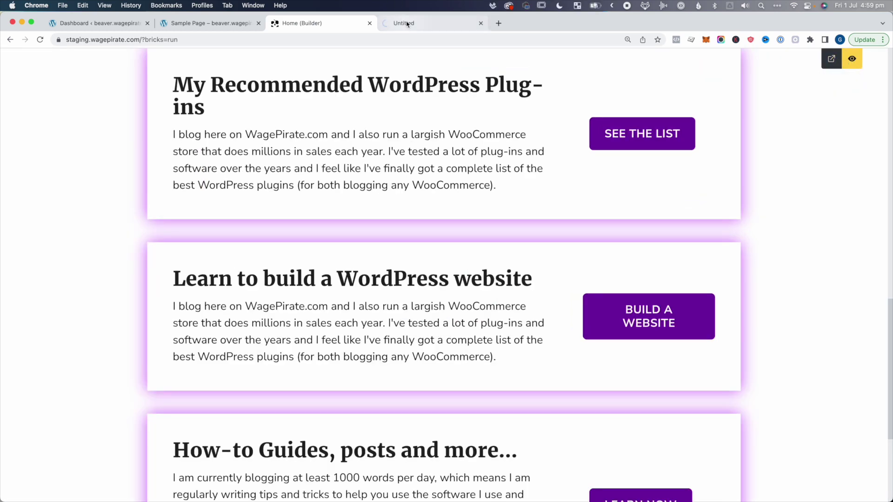
pyautogui.moveTo(405, 160)
pyautogui.scroll(-10, 373, 172)
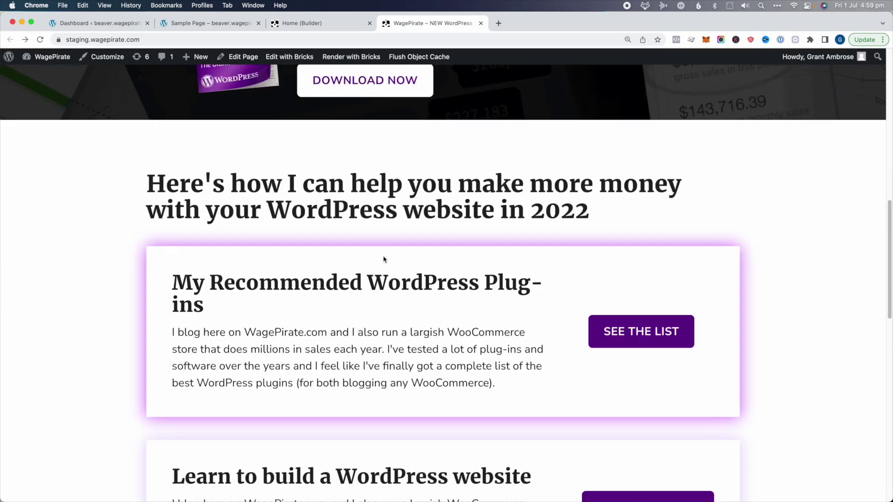
pyautogui.scroll(-3, 384, 260)
pyautogui.scroll(-4, 376, 338)
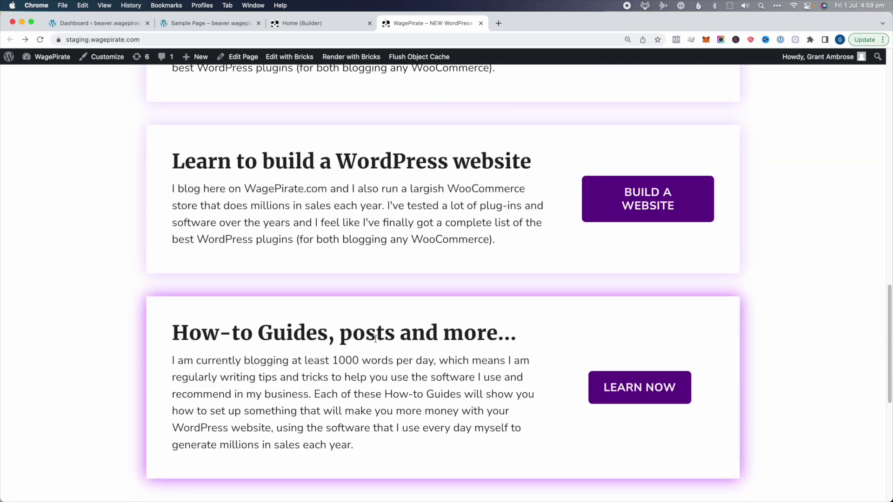
# Open the WP Products page through the site's plugin reviews navigation and check the hover shadow on its post boxes
pyautogui.scroll(20, 376, 369)
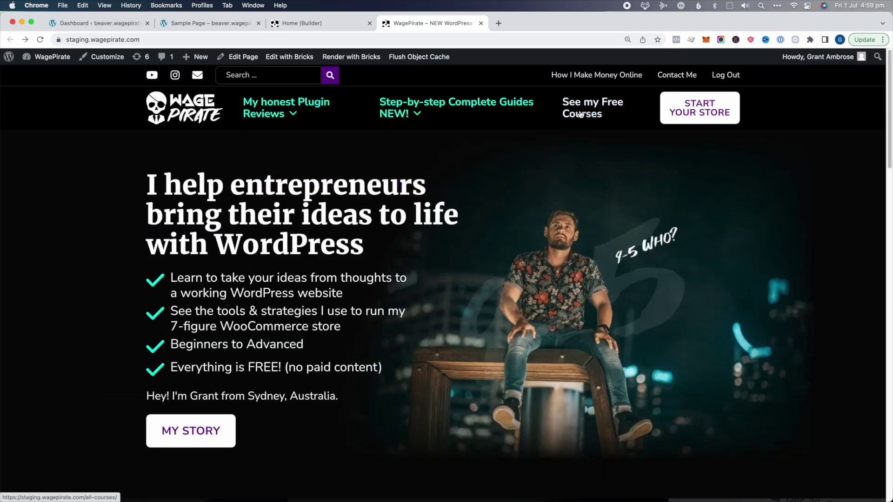
pyautogui.moveTo(254, 109)
pyautogui.click(278, 188)
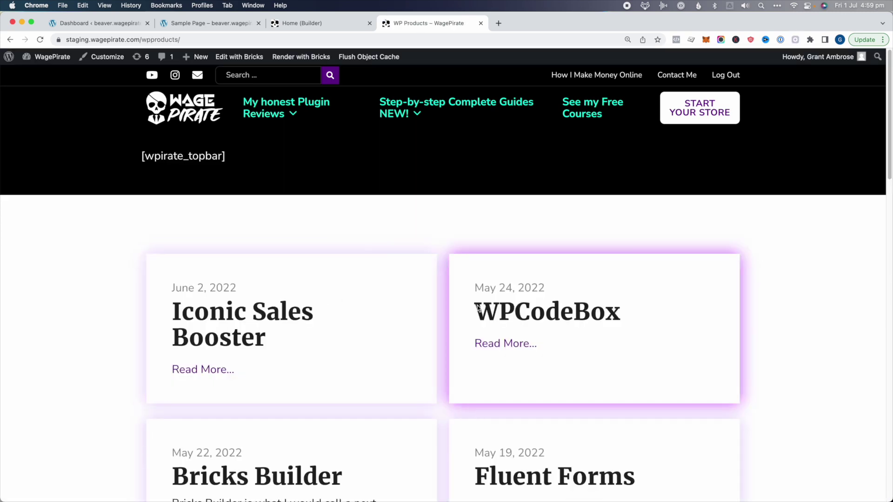
pyautogui.scroll(-1, 571, 318)
pyautogui.scroll(-3, 571, 318)
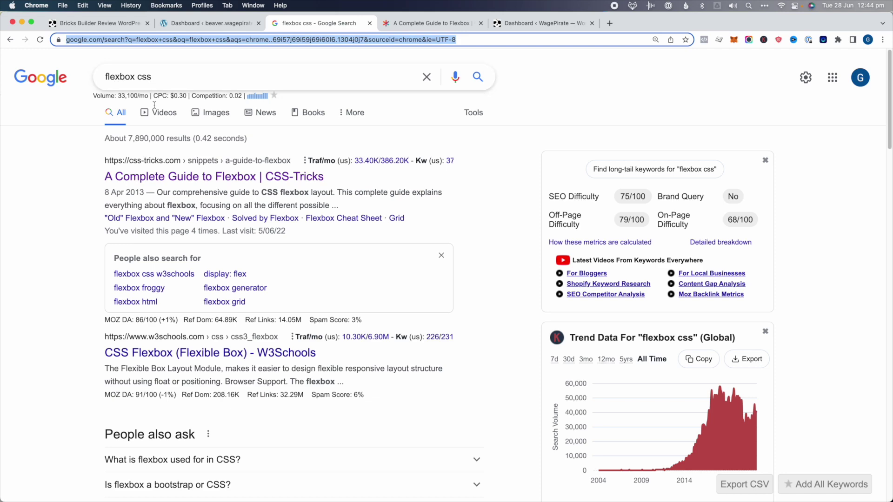
# Open CSS-Tricks' A Complete Guide to Flexbox from the "flexbox css" search results
pyautogui.click(149, 177)
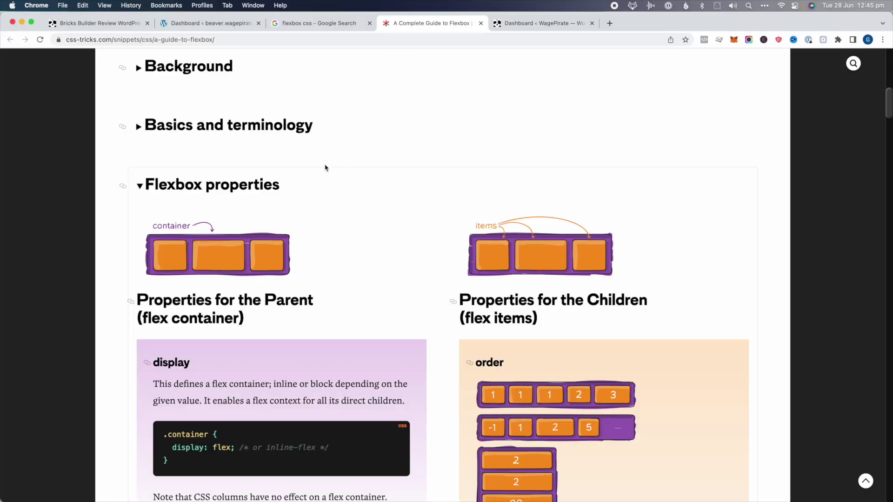
# Switch to the beaver.wagepirate.com dashboard and review its installed themes and plugins
pyautogui.click(234, 22)
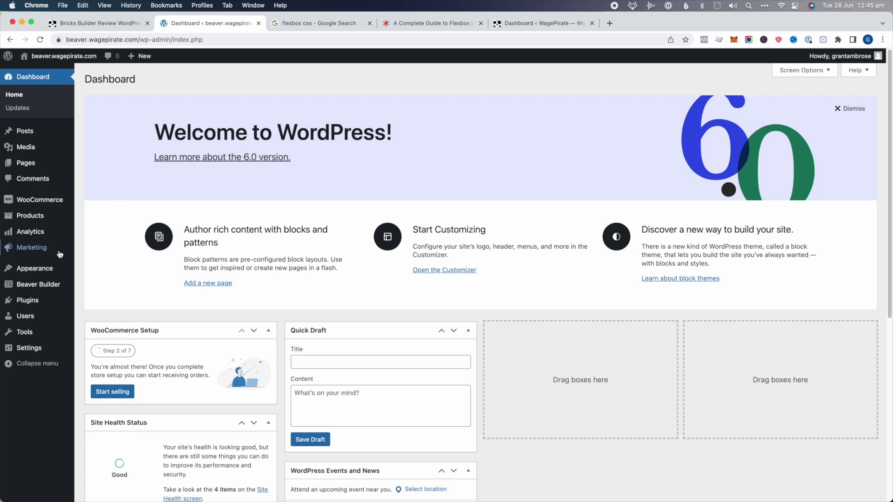
pyautogui.moveTo(51, 269)
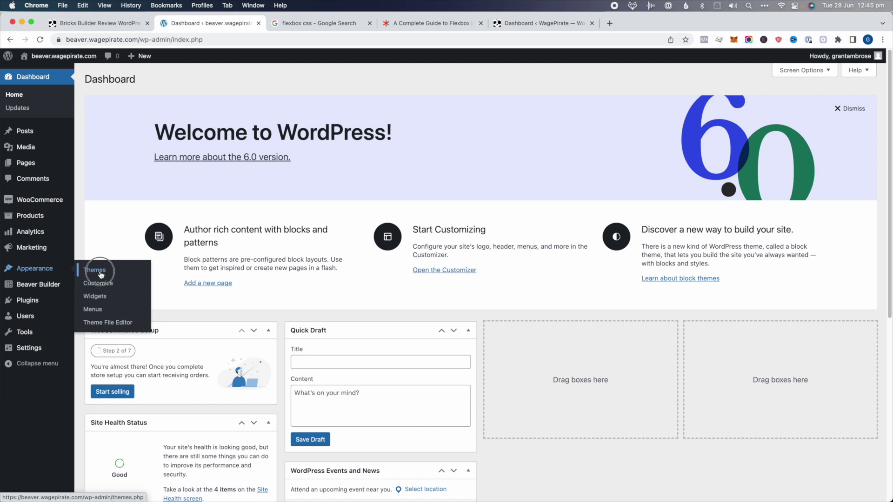
pyautogui.click(95, 270)
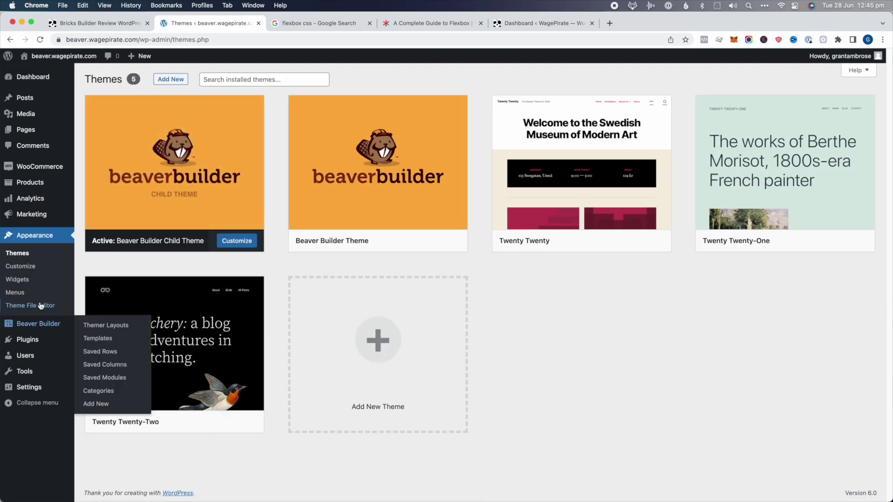
pyautogui.click(34, 345)
pyautogui.moveTo(125, 149); pyautogui.dragTo(175, 149)
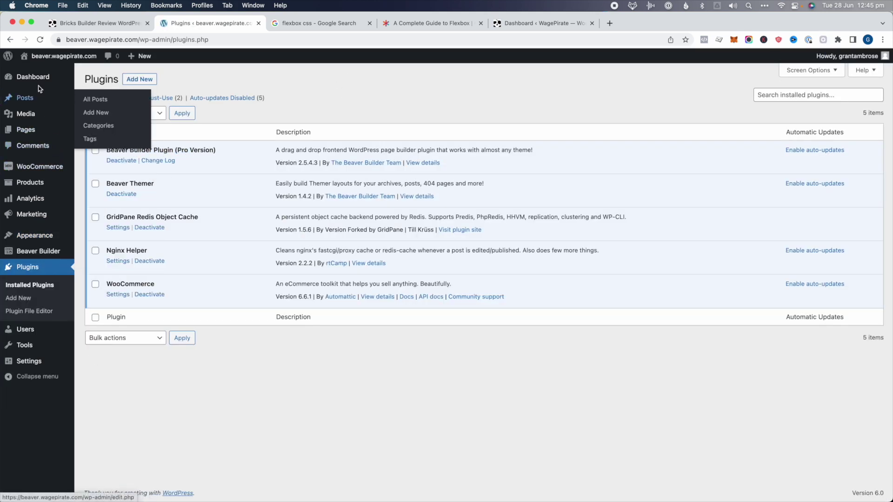
# Launch Beaver Builder on a new page without the tour and add a 4 Columns row
pyautogui.moveTo(41, 130)
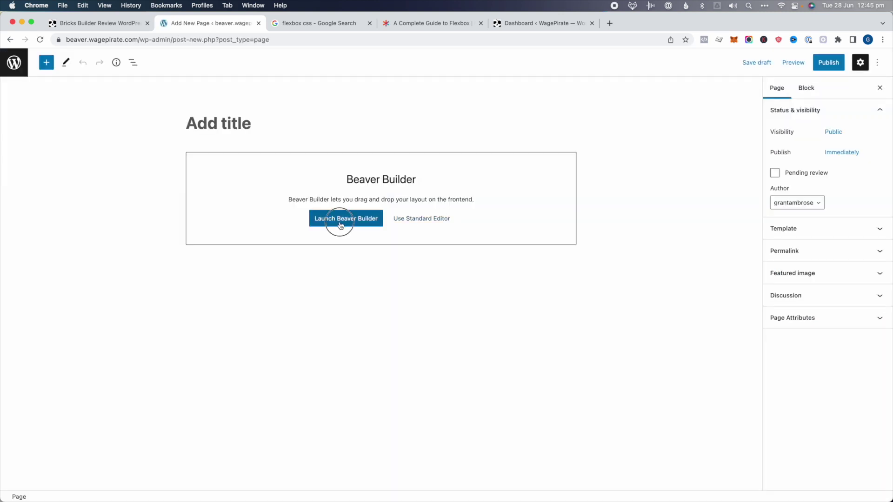
pyautogui.click(340, 225)
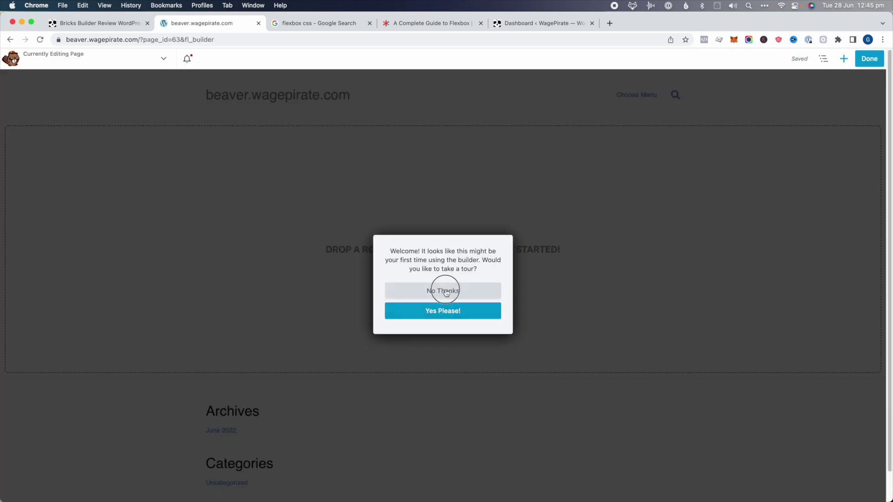
pyautogui.click(442, 290)
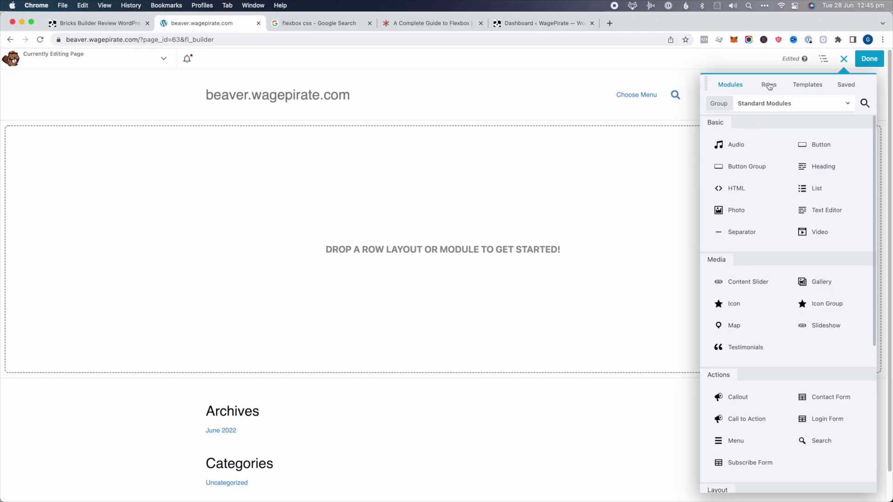
pyautogui.click(769, 85)
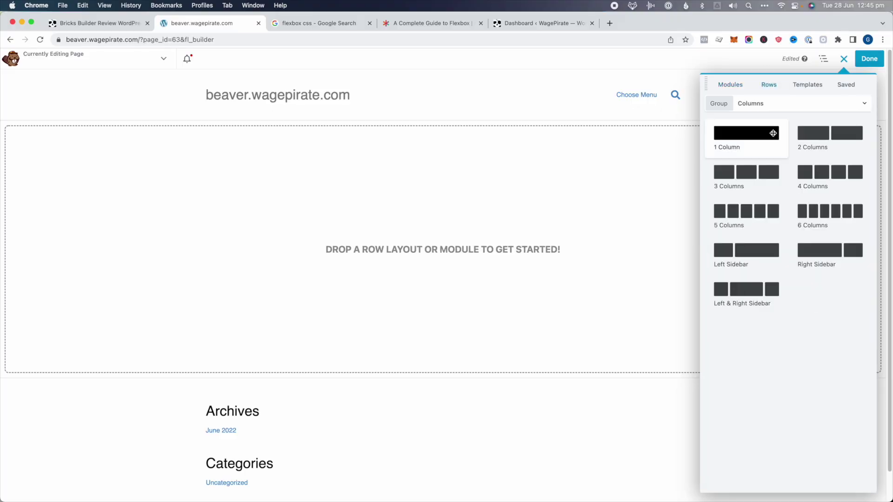
pyautogui.moveTo(763, 167); pyautogui.dragTo(256, 192)
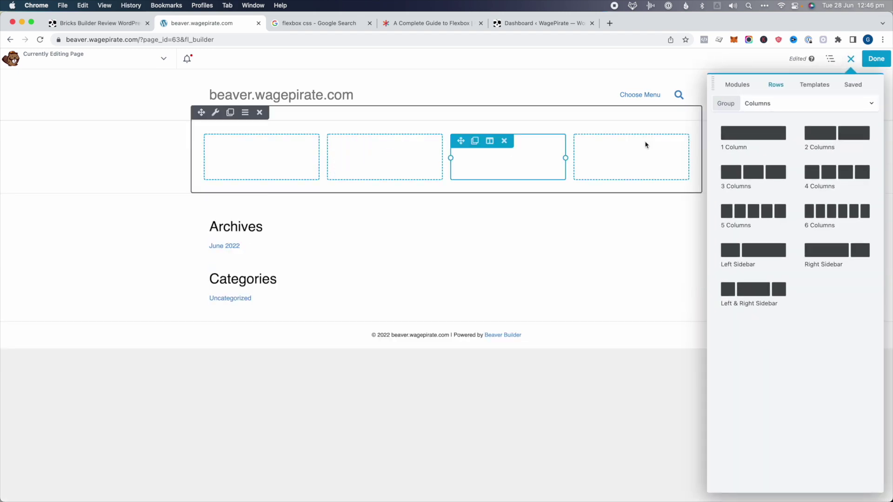
# Place a Text Editor module in the row's second column, fill it with the Lorem Ipsum paragraph and save it
pyautogui.click(738, 86)
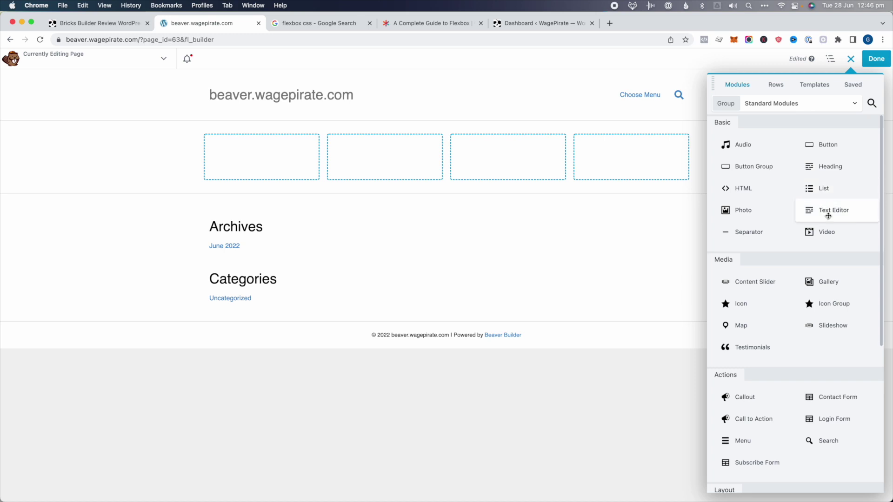
pyautogui.moveTo(829, 213); pyautogui.dragTo(354, 172)
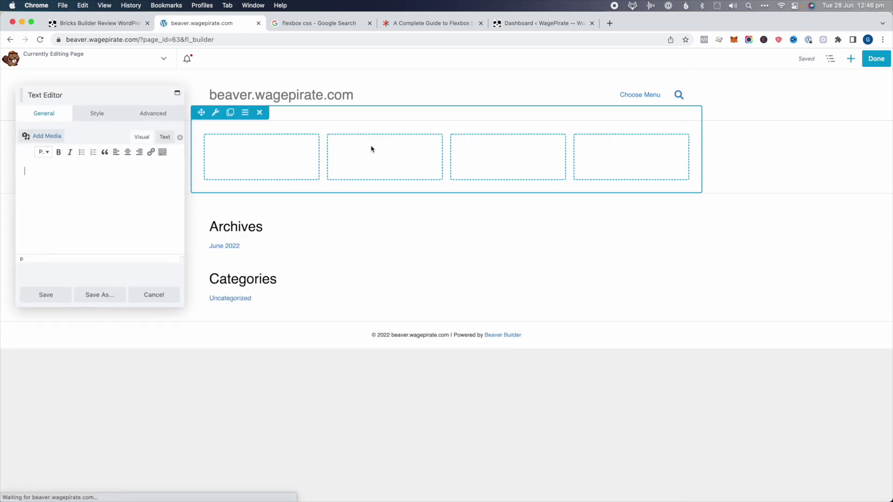
pyautogui.click(130, 198)
pyautogui.write("Lorem Ipsum is simply dummy text of the printing and typesetting industry. Lorem Ipsum has been the industry's standard dummy text ever since the 1500s, when an unknown printer took a galley of type and scrambled it to make a type specimen book. It has survived not only five centuries, but also the leap into electronic typesetting, remaining essentially unchanged. It was popularised in the 1960s with the release of Letraset sheets containing Lorem Ipsum passages, and more recently with desktop publishing software like Aldus PageMaker including versions of Lorem Ipsum.")
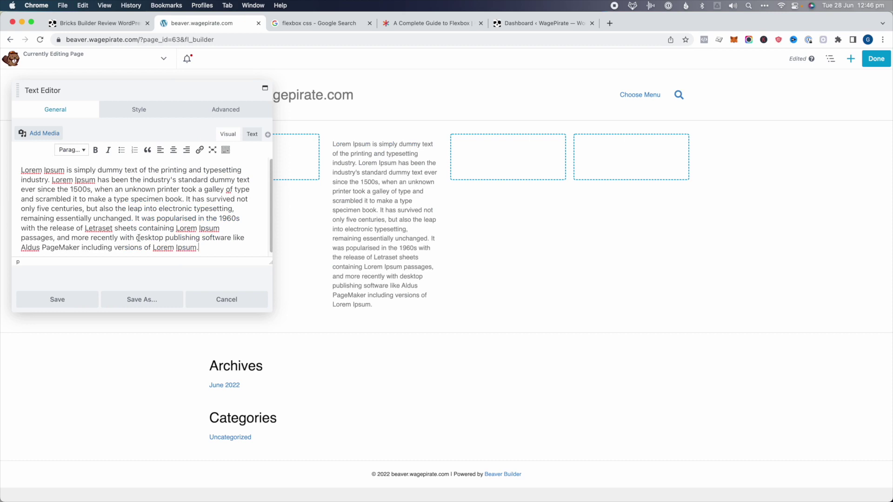
pyautogui.click(65, 307)
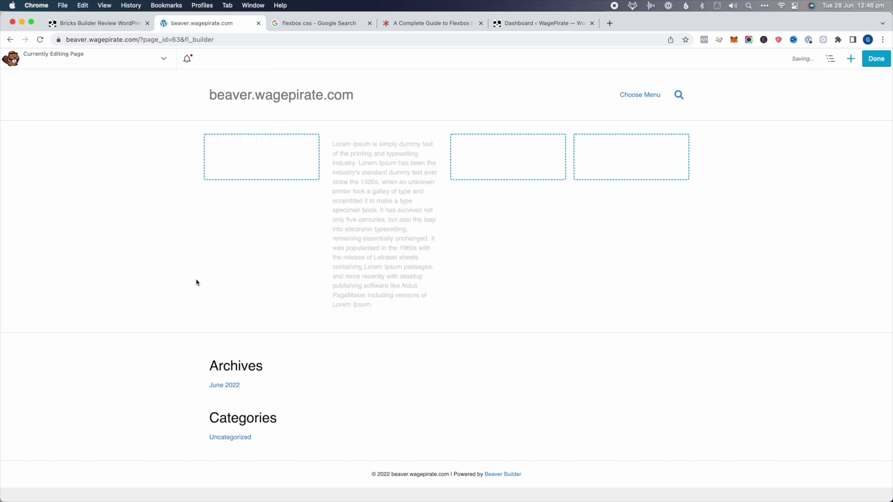
pyautogui.click(486, 165)
pyautogui.click(227, 299)
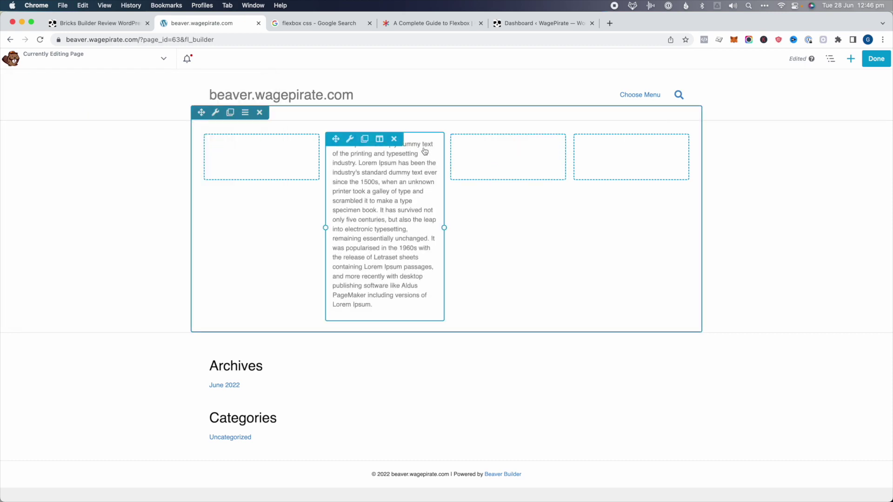
# Add a bold "Text 1" line above the Lorem Ipsum paragraph in the text module and save it
pyautogui.click(372, 174)
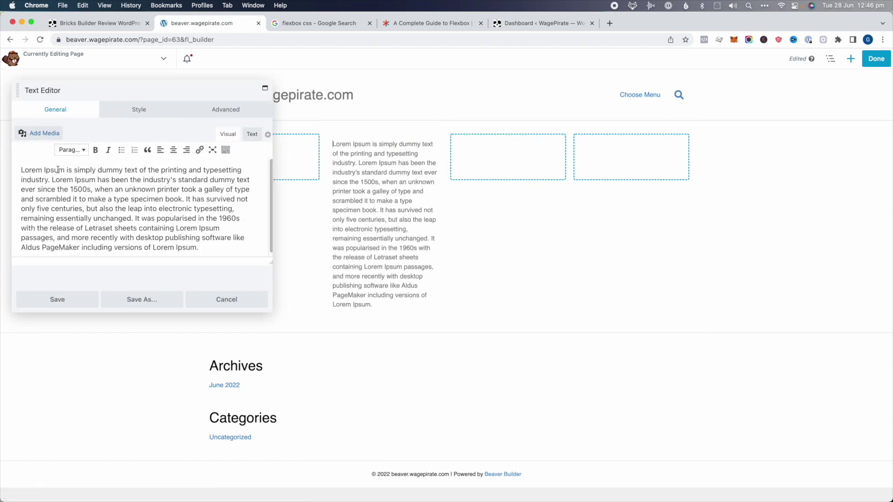
pyautogui.click(21, 171)
pyautogui.write('Text 1')
pyautogui.press('Return')
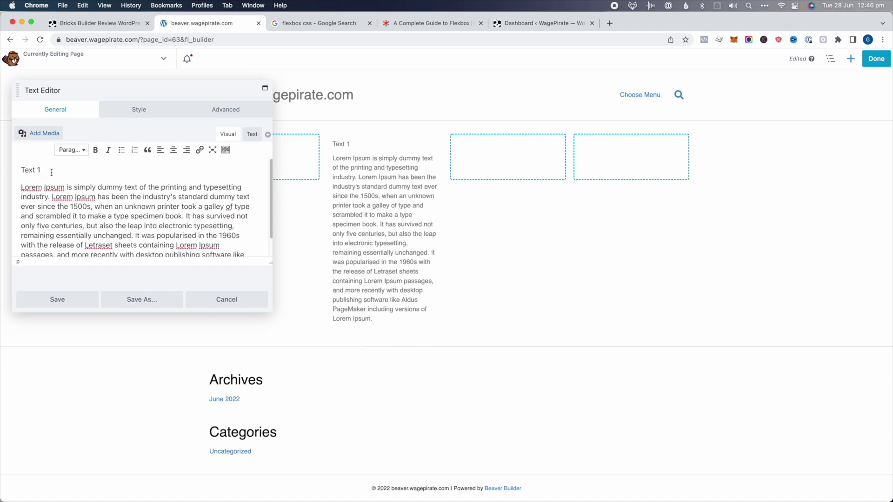
pyautogui.click(74, 299)
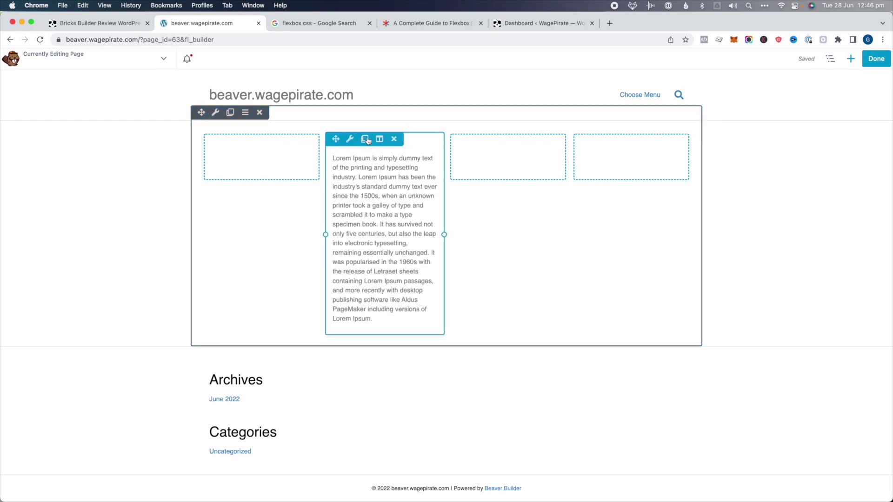
# Duplicate the text module, move the copy to the third column and change its heading to "Text 2"
pyautogui.click(367, 140)
pyautogui.scroll(-5, 367, 186)
pyautogui.scroll(5, 366, 186)
pyautogui.moveTo(335, 139); pyautogui.dragTo(493, 141)
pyautogui.click(501, 166)
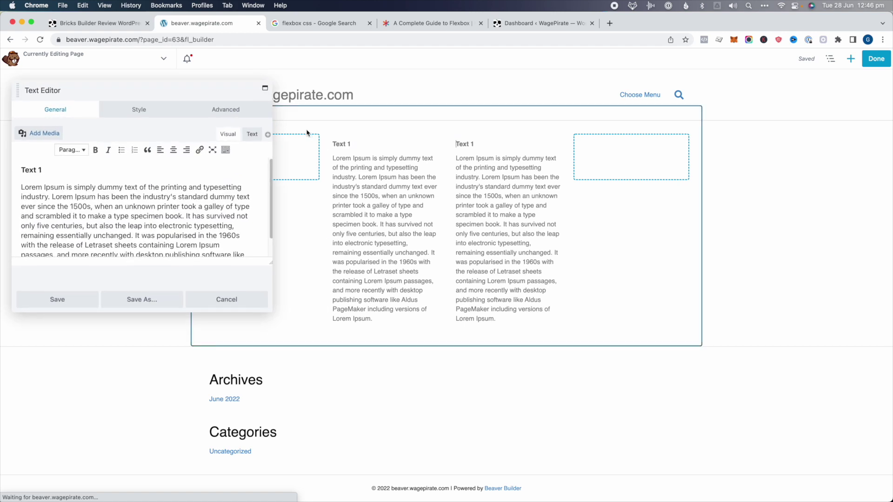
pyautogui.click(78, 298)
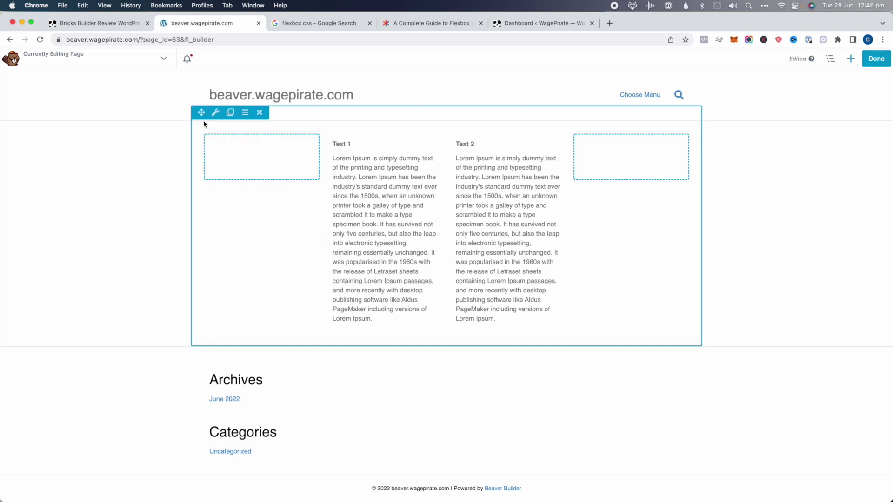
# Open the settings of the four-column row and set its width to Full Width
pyautogui.click(216, 114)
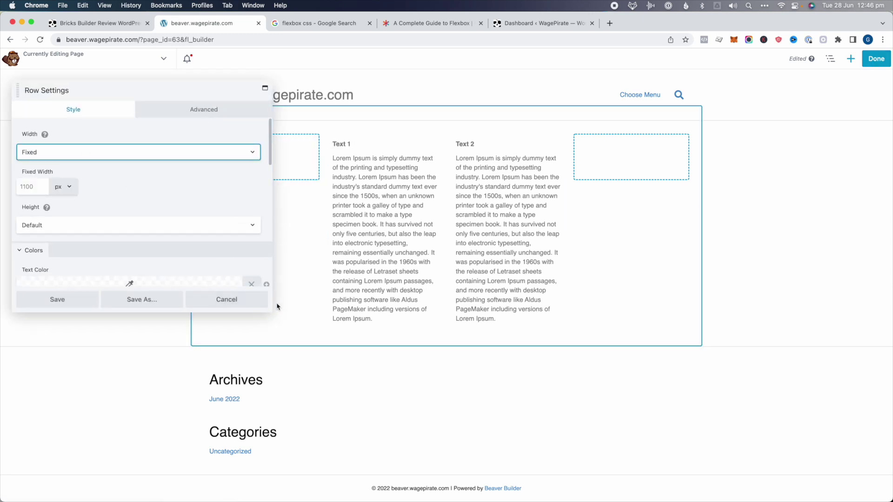
pyautogui.moveTo(271, 307); pyautogui.dragTo(420, 255)
pyautogui.click(197, 172)
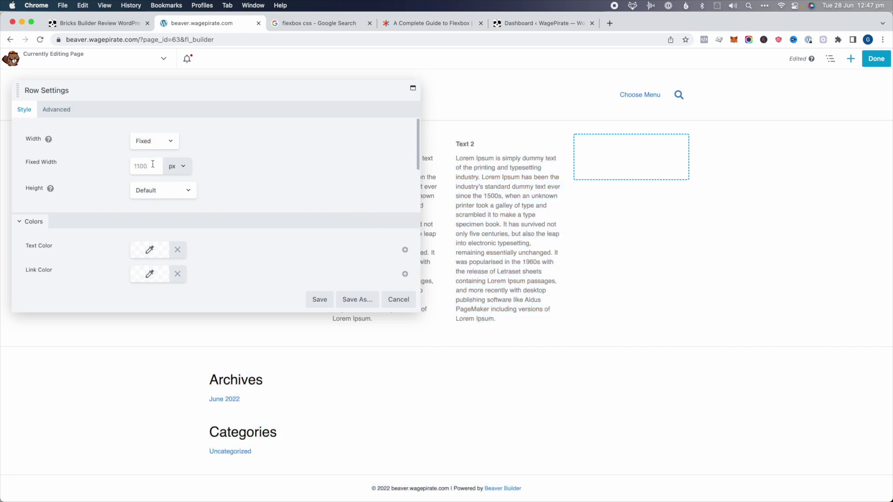
pyautogui.click(154, 189)
pyautogui.click(146, 141)
pyautogui.click(146, 141)
pyautogui.click(147, 148)
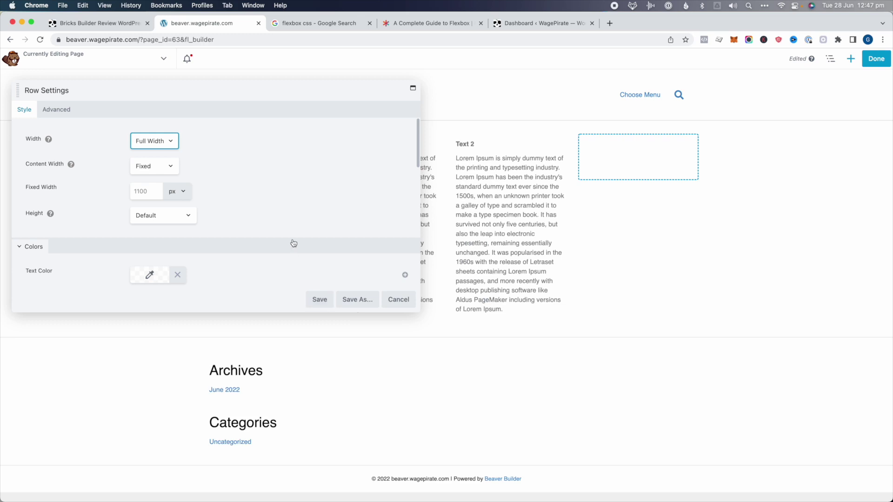
# Give the row a pale yellow Color background, save the row settings and publish the page
pyautogui.scroll(-5, 293, 243)
pyautogui.click(163, 240)
pyautogui.click(156, 237)
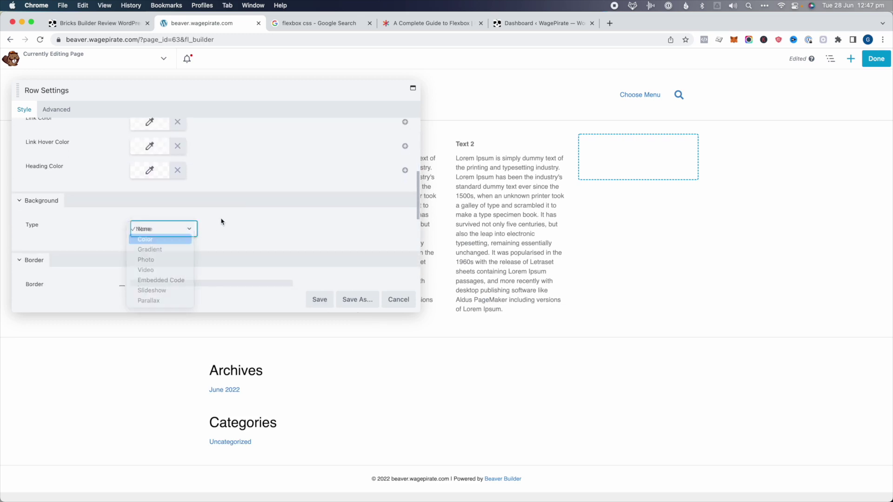
pyautogui.click(150, 263)
pyautogui.click(152, 290)
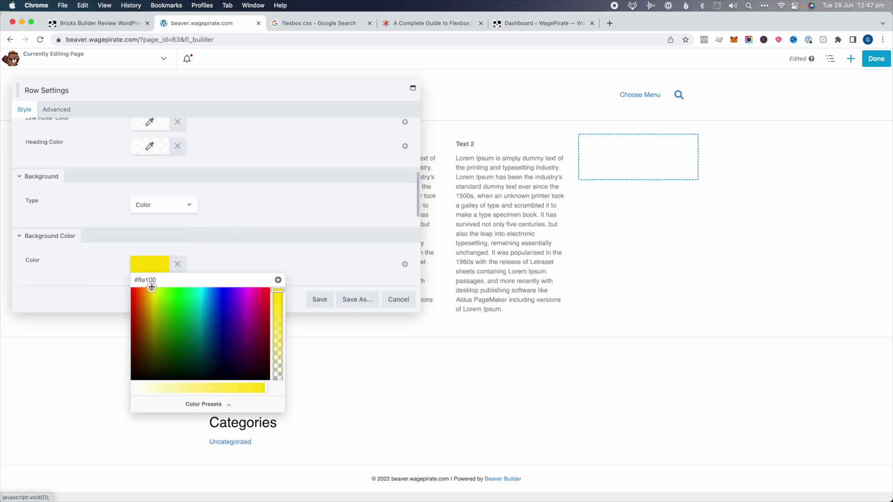
pyautogui.click(154, 387)
pyautogui.click(330, 289)
pyautogui.click(320, 299)
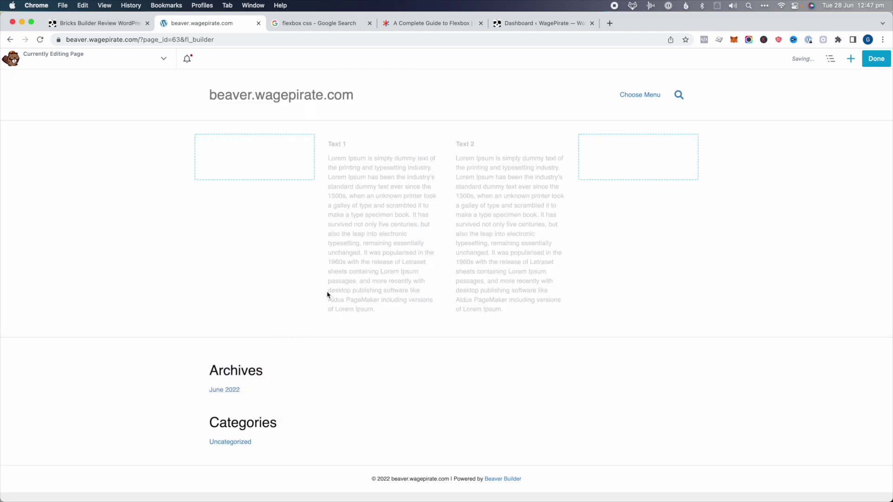
pyautogui.click(876, 59)
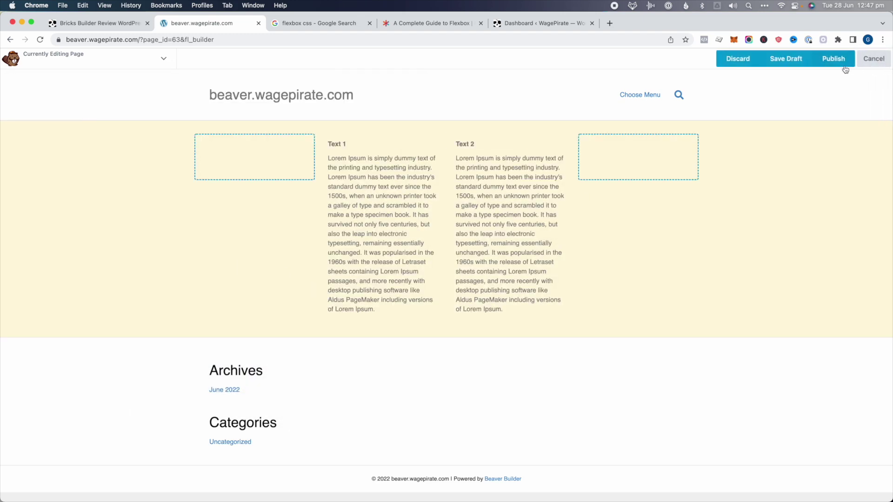
pyautogui.click(833, 58)
# Inspect the Text 1 module's markup on the published page and collapse the element tree up to its parent column div
pyautogui.rightClick(360, 172)
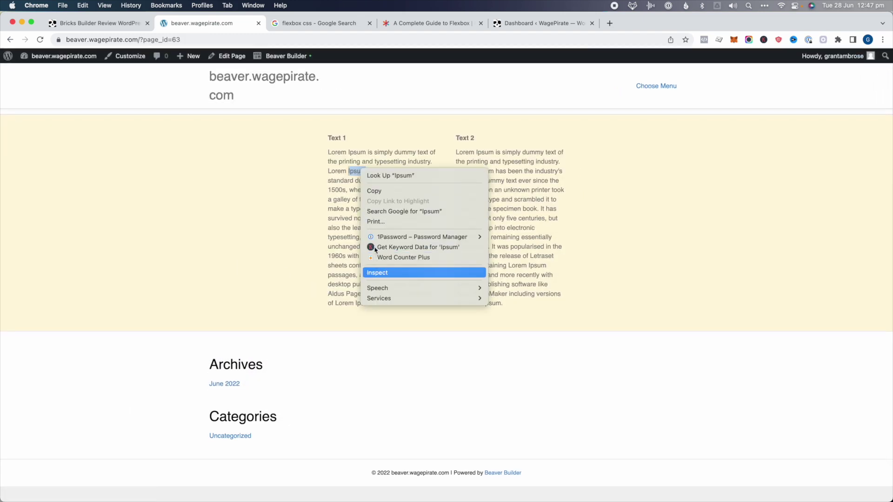
pyautogui.click(386, 272)
pyautogui.click(186, 355)
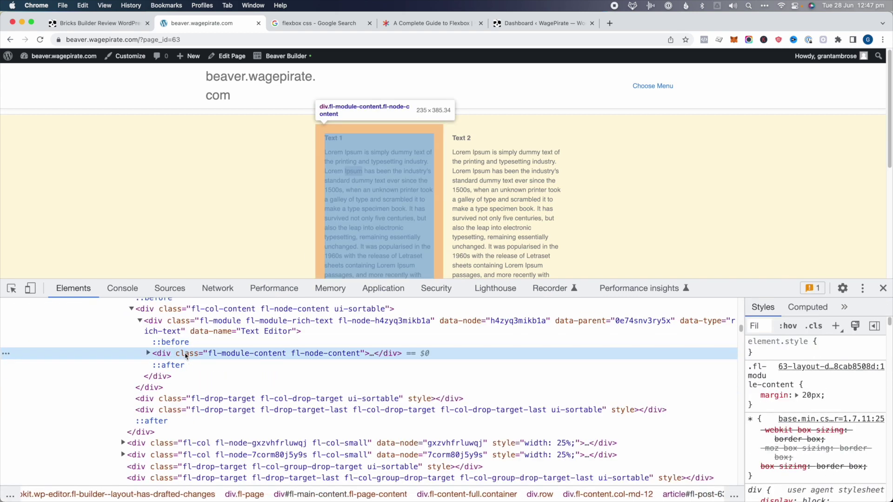
pyautogui.press('Left')
pyautogui.press('Left')
pyautogui.press('Left')
pyautogui.press('Left')
pyautogui.press('Left')
pyautogui.press('Left')
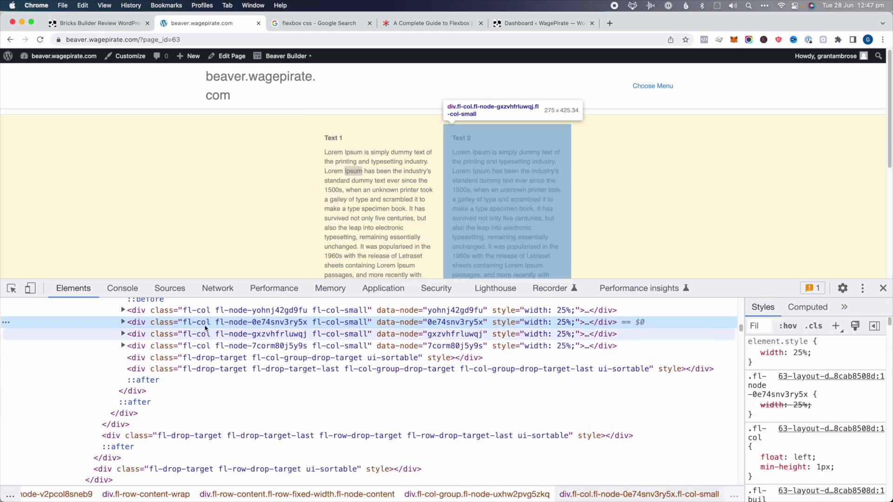
# Highlight the four fl-col column divs in turn to examine which area of the row each one occupies
pyautogui.press('Down')
pyautogui.press('Down')
pyautogui.scroll(1, 206, 328)
pyautogui.click(206, 323)
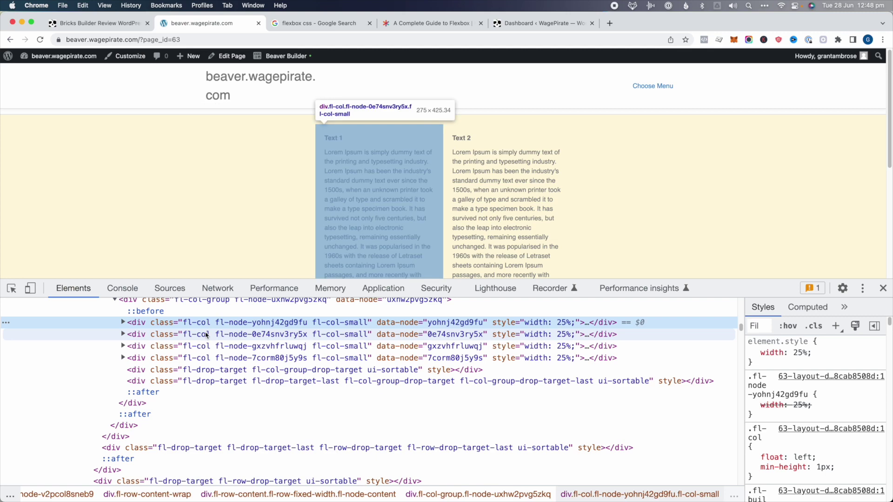
pyautogui.click(206, 335)
pyautogui.click(206, 347)
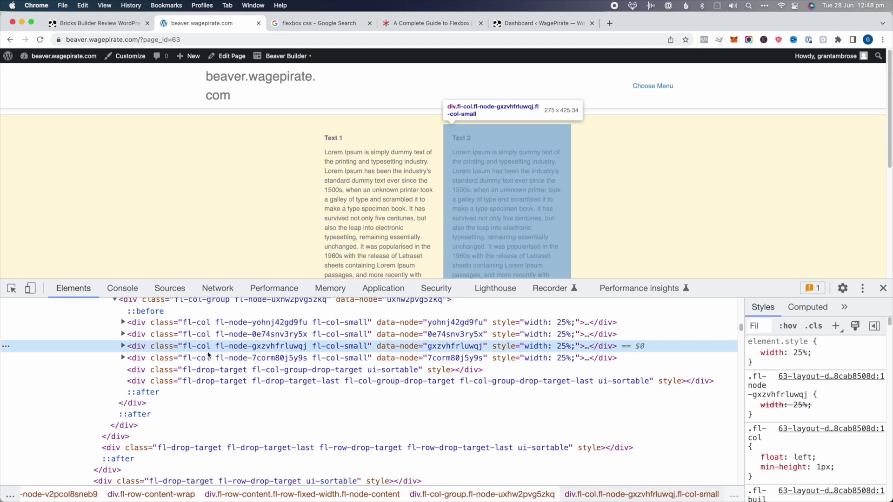
pyautogui.click(206, 357)
pyautogui.click(206, 323)
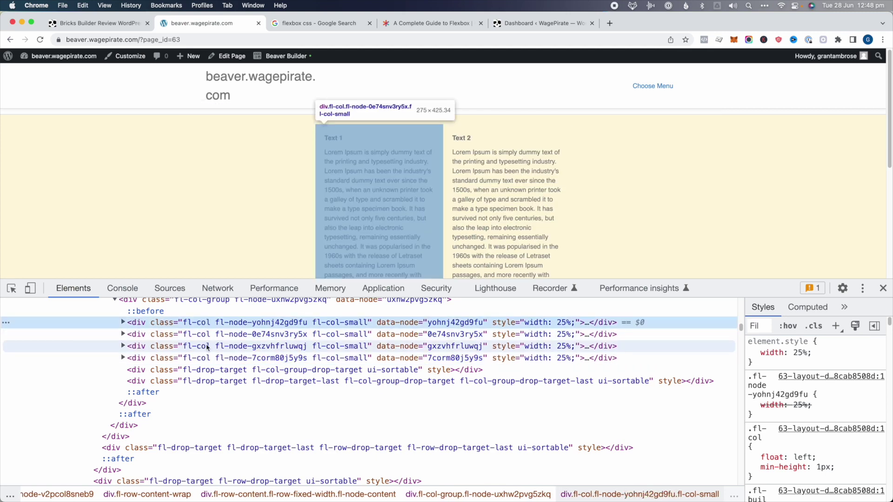
pyautogui.click(210, 334)
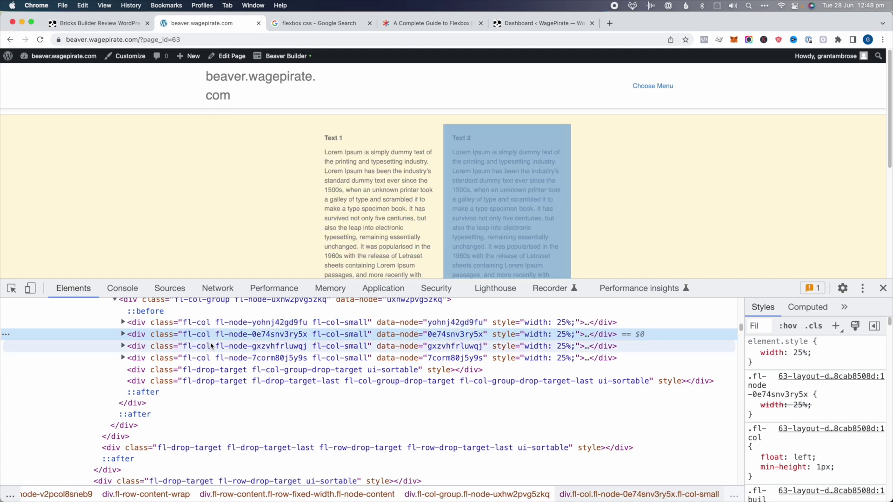
pyautogui.click(212, 346)
pyautogui.click(210, 334)
pyautogui.click(212, 346)
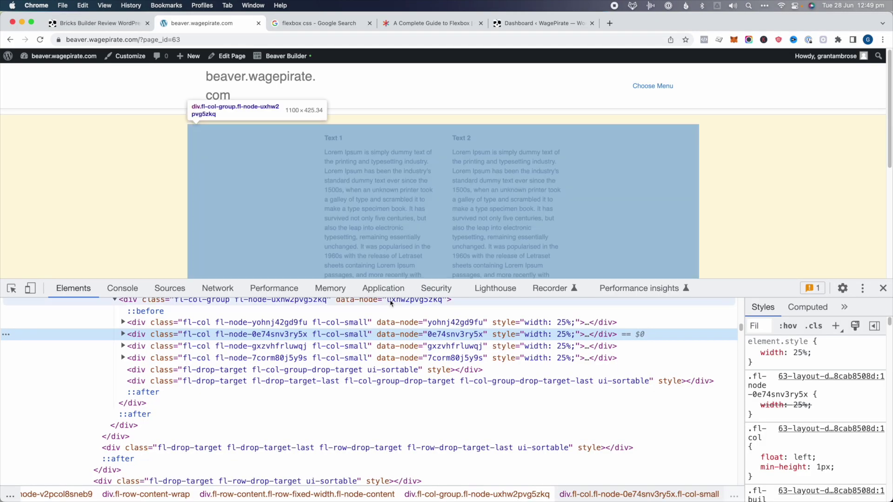
# Compare the empty first and fourth column divs with the two column divs that hold text
pyautogui.click(229, 322)
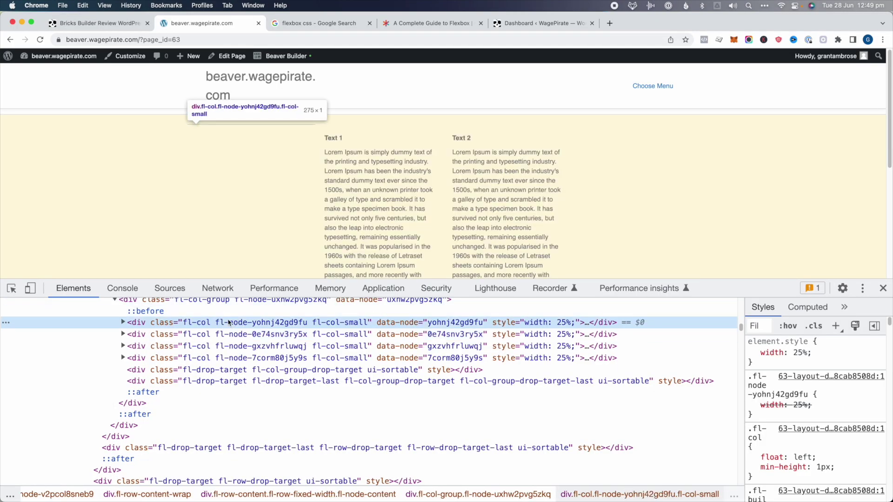
pyautogui.click(230, 358)
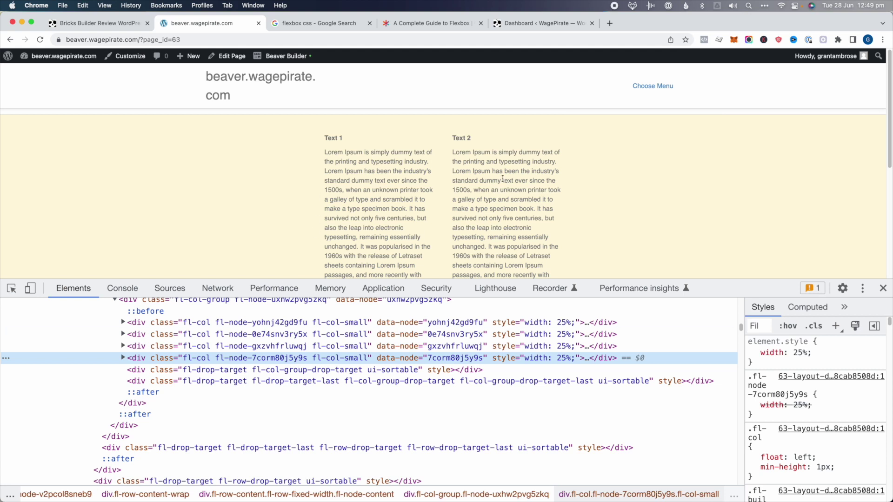
pyautogui.moveTo(503, 178); pyautogui.dragTo(342, 192)
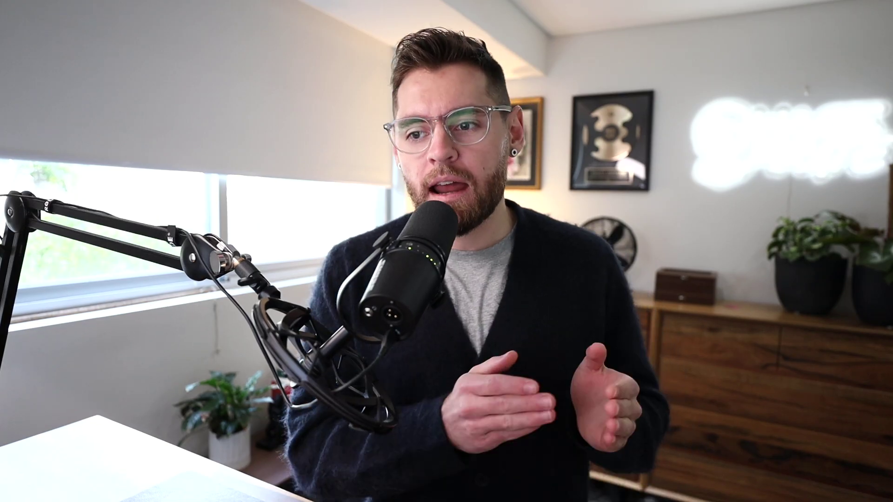
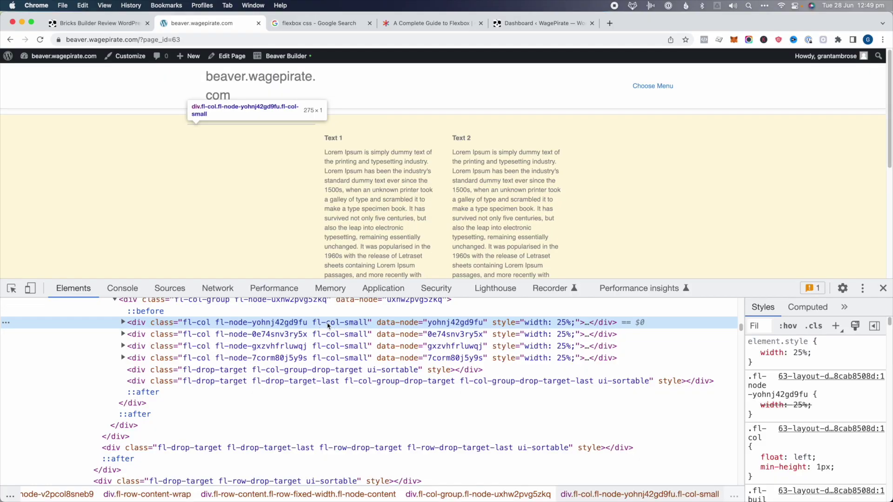
pyautogui.click(333, 358)
pyautogui.click(331, 322)
pyautogui.click(332, 333)
pyautogui.click(333, 346)
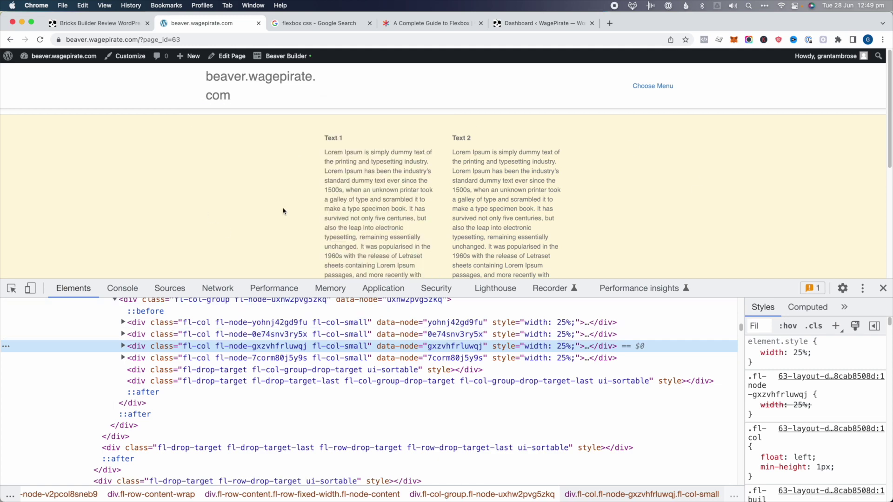
# Switch to the WagePirate WordPress dashboard, add a new page titled "two columns" and publish it
pyautogui.click(100, 23)
pyautogui.click(520, 24)
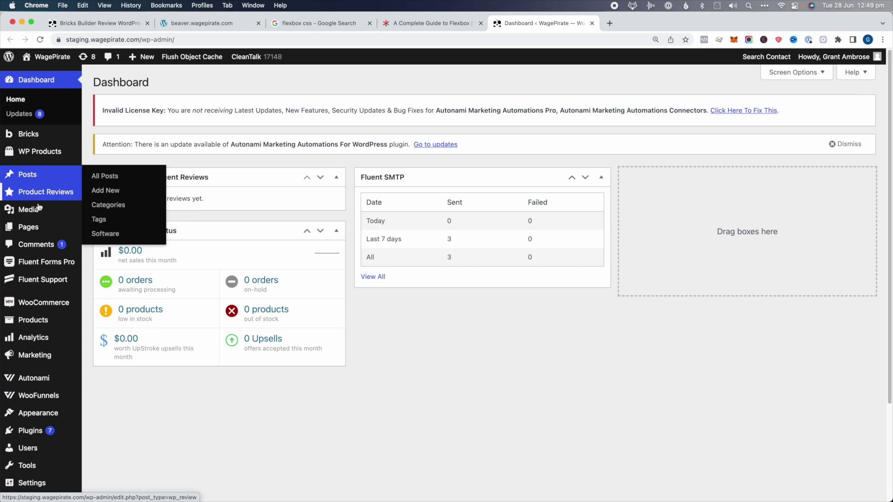
pyautogui.moveTo(40, 228)
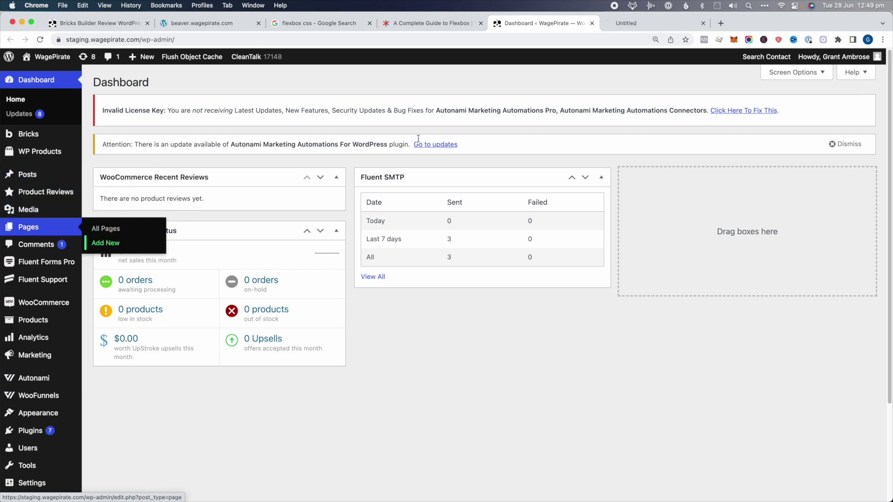
pyautogui.click(646, 25)
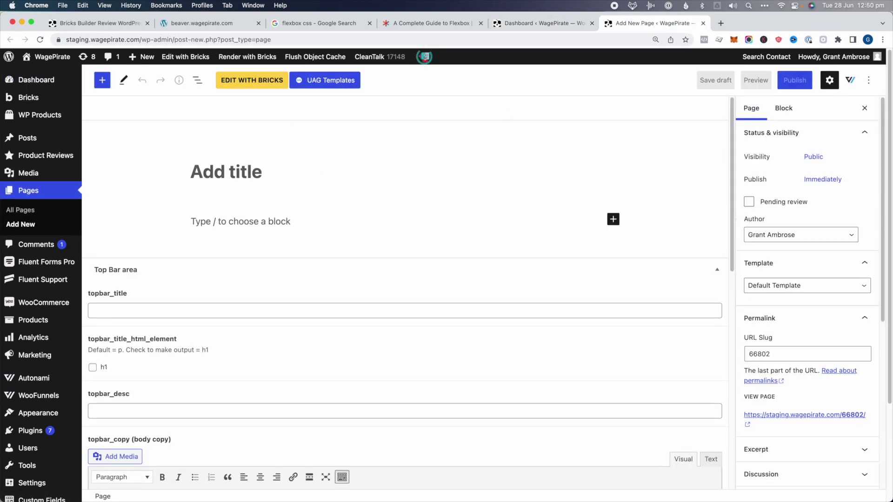
pyautogui.write('two columns')
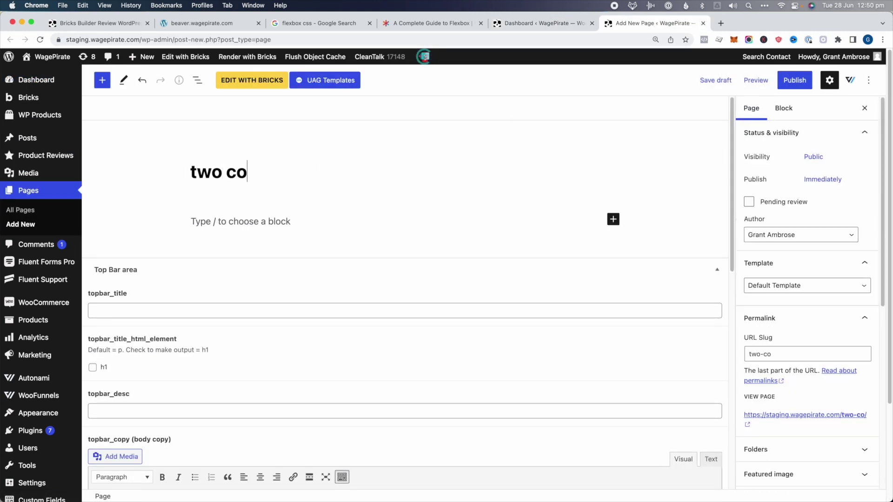
pyautogui.click(784, 89)
pyautogui.click(785, 86)
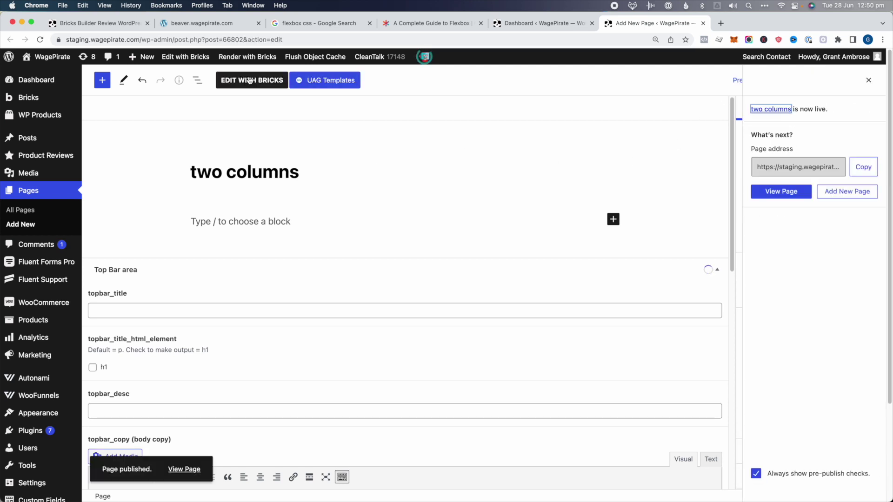
# Open the page in Bricks and insert a four-column 25 | 25 | 25 | 25 layout
pyautogui.click(249, 81)
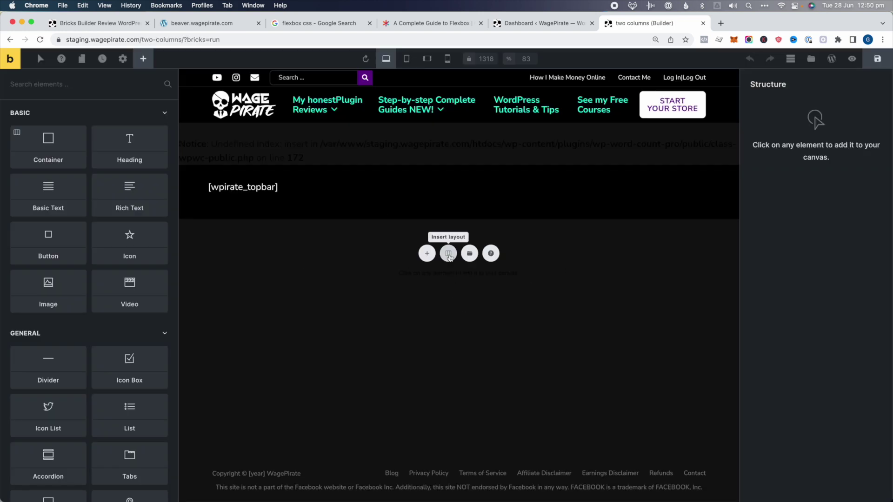
pyautogui.click(449, 255)
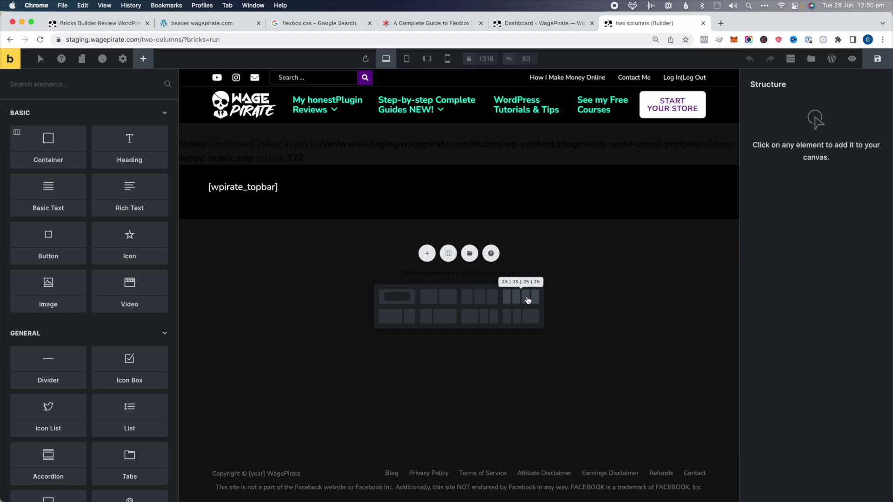
pyautogui.click(525, 299)
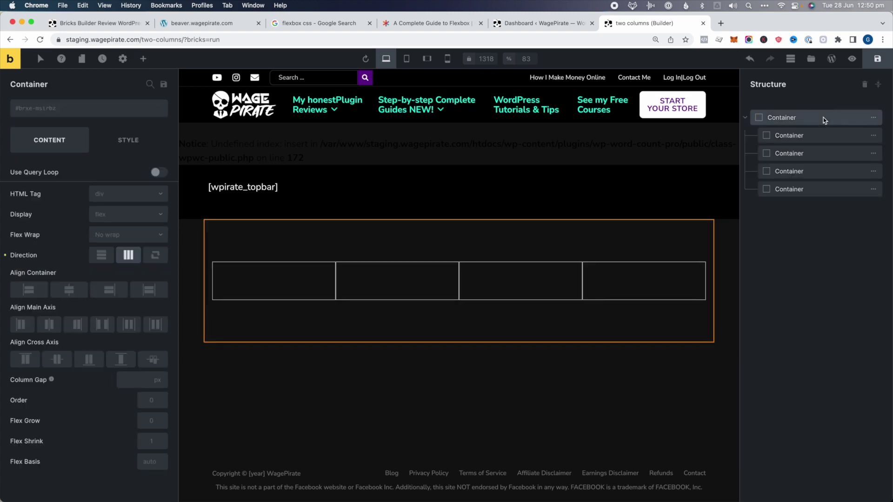
pyautogui.click(824, 155)
pyautogui.click(824, 176)
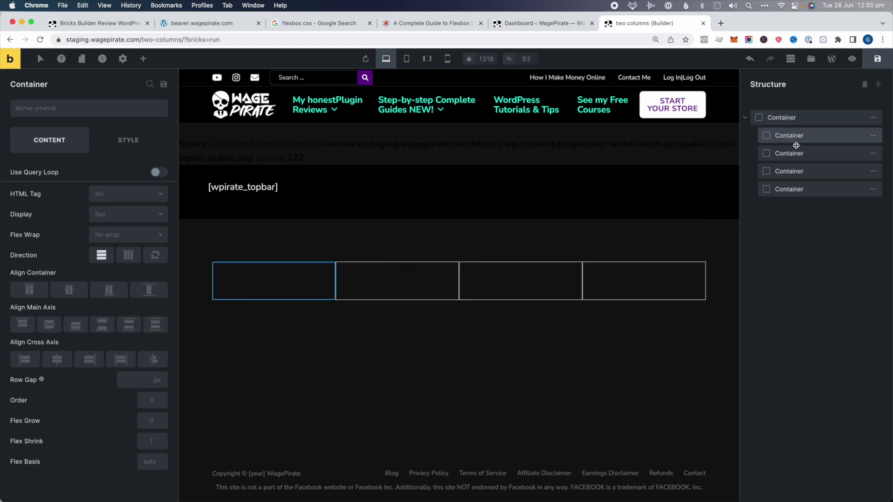
pyautogui.click(796, 152)
# Give the outer container a very pale yellow background color
pyautogui.click(786, 117)
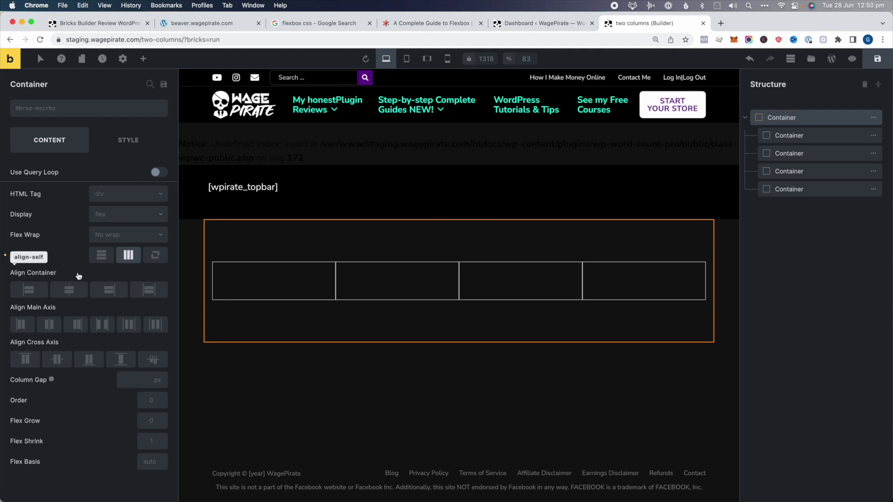
pyautogui.click(128, 140)
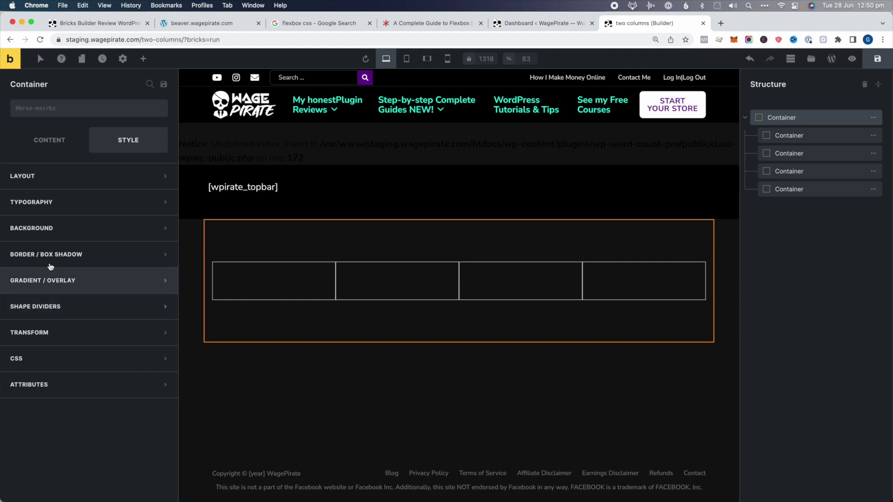
pyautogui.click(103, 228)
pyautogui.click(160, 253)
pyautogui.click(41, 338)
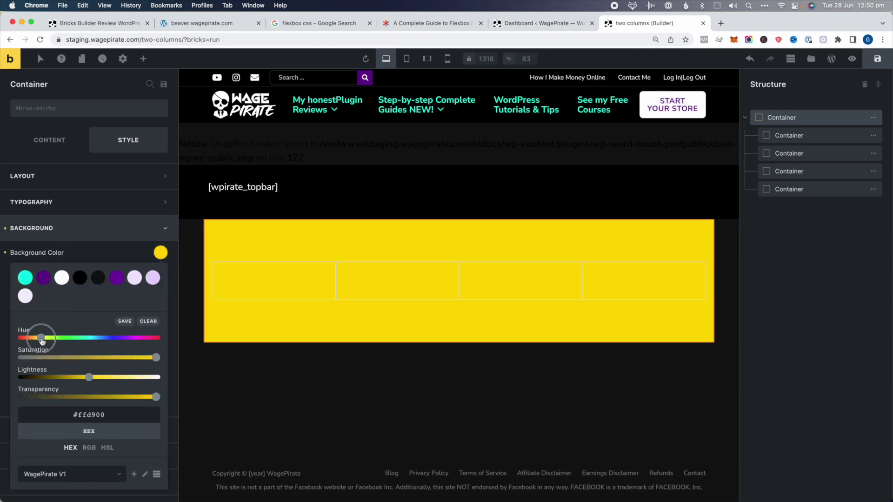
pyautogui.moveTo(89, 377); pyautogui.dragTo(144, 378)
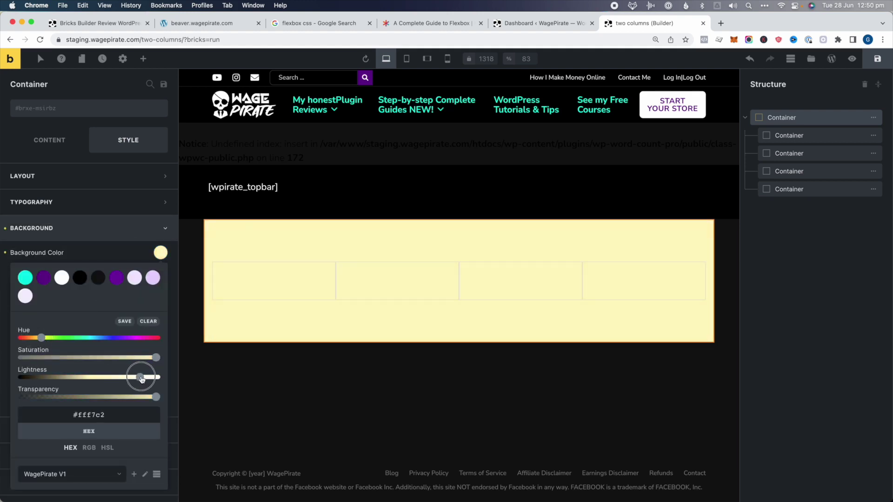
pyautogui.click(848, 263)
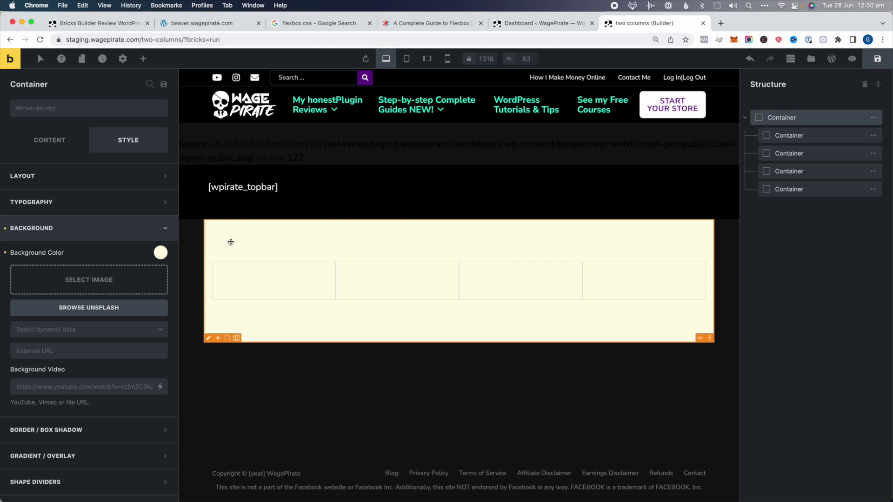
# Place the Beaver Builder page's browser tab directly beside the Bricks tab and return to Bricks
pyautogui.click(230, 24)
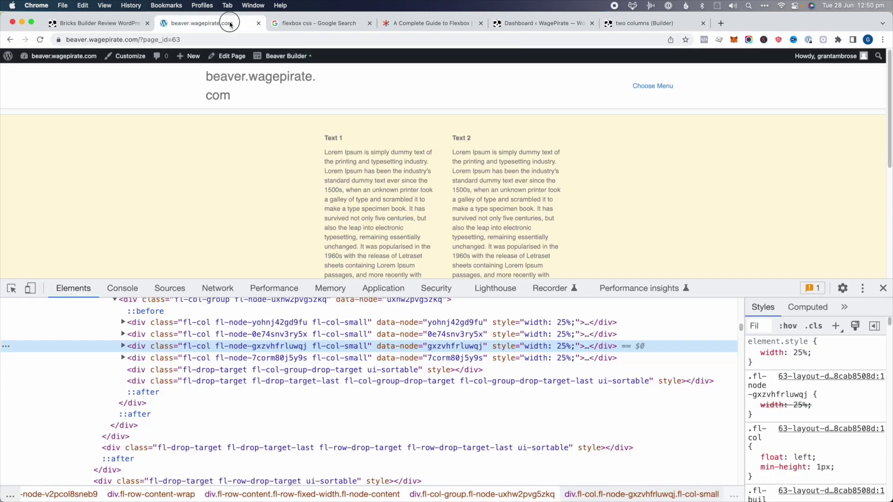
pyautogui.moveTo(226, 24); pyautogui.dragTo(542, 24)
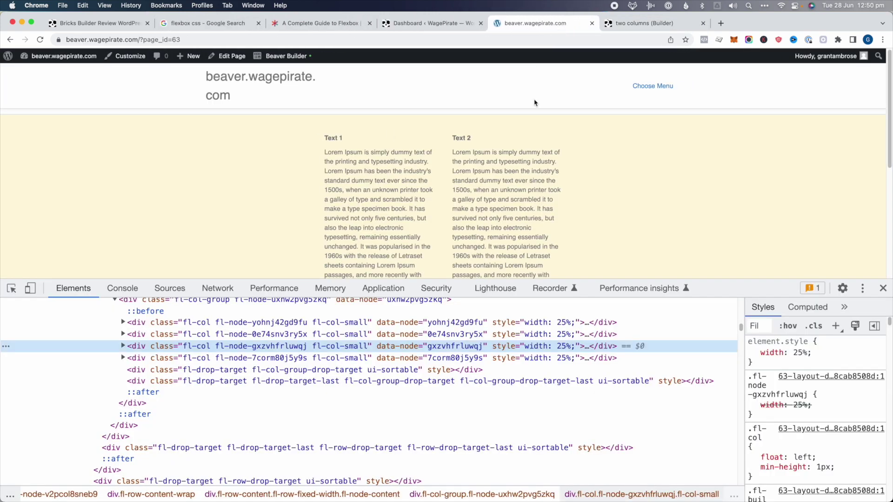
pyautogui.click(640, 24)
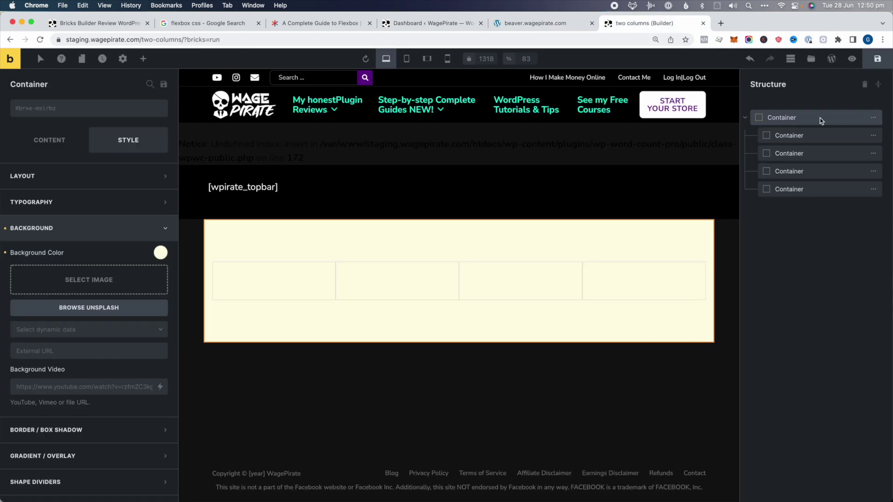
# Set the outer container's alignment to stretch so its pale yellow background spans the full page width
pyautogui.click(60, 148)
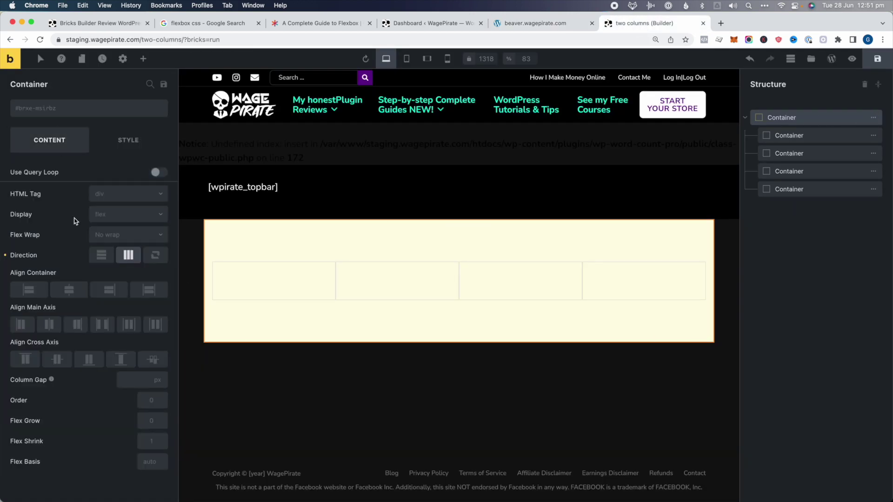
pyautogui.click(149, 289)
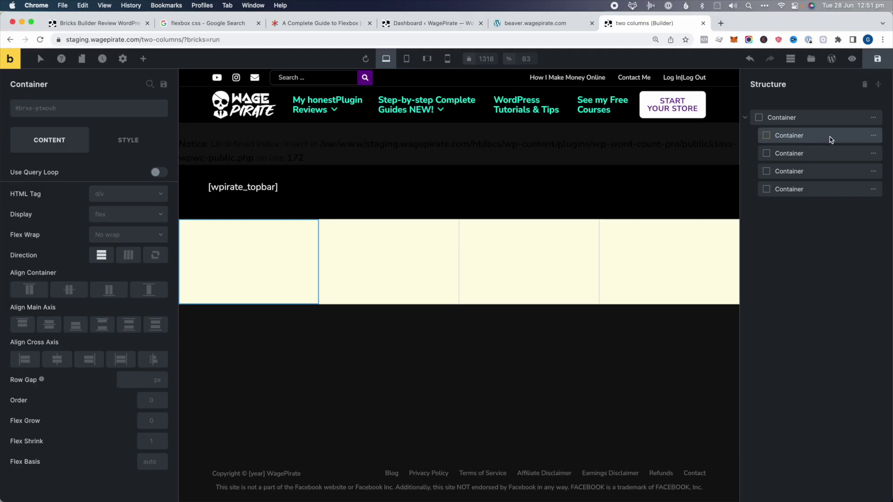
# Nest all four column containers in a new inner container and center it along the outer container's main axis
pyautogui.click(872, 135)
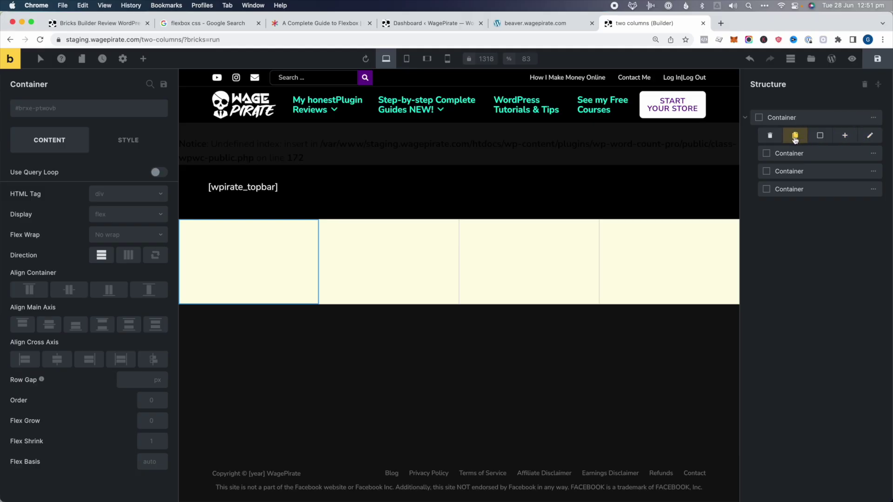
pyautogui.click(820, 137)
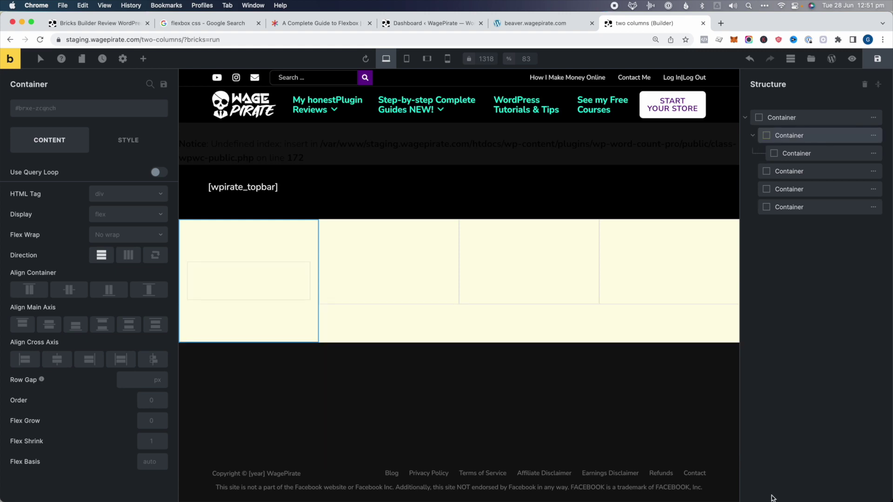
pyautogui.moveTo(791, 172); pyautogui.dragTo(796, 196)
pyautogui.click(792, 117)
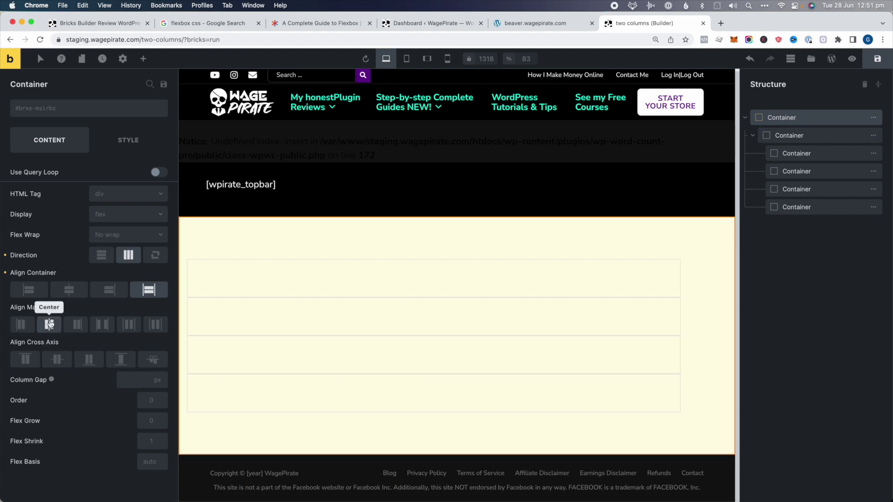
pyautogui.click(50, 323)
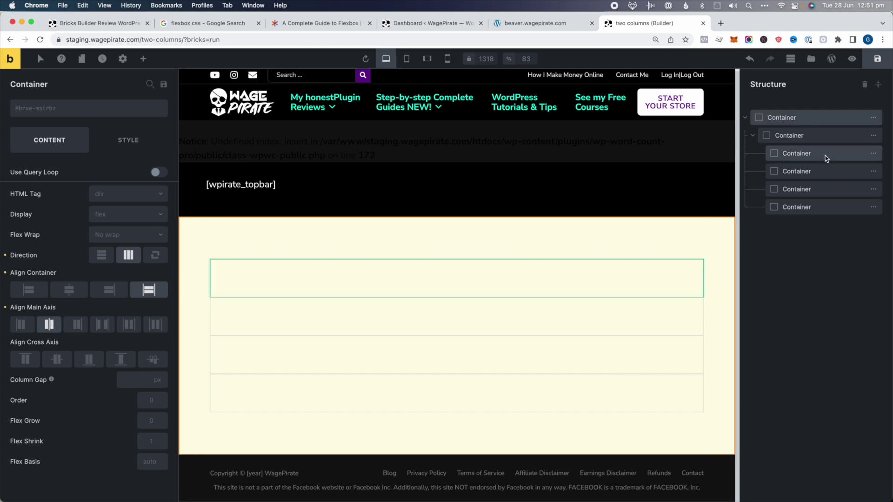
# Rename the outer container "yellow bg" and the inner container "wrap - pulls in"
pyautogui.click(822, 121)
pyautogui.doubleClick(803, 119)
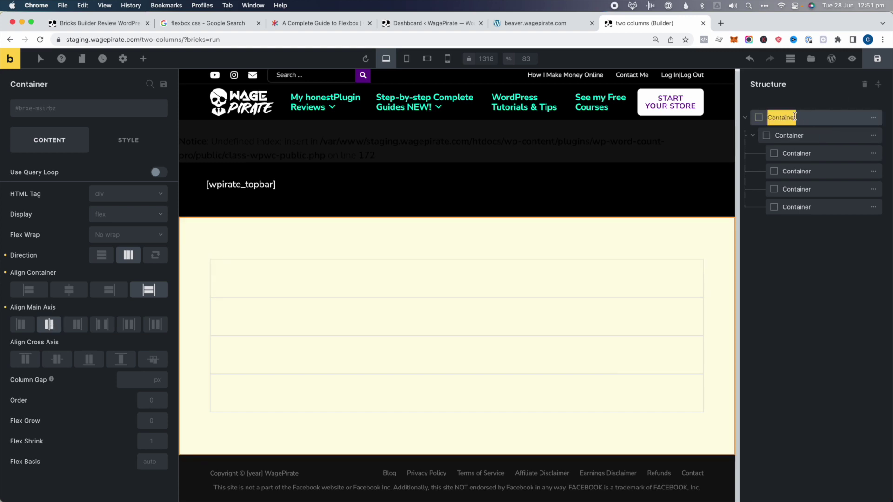
pyautogui.write('yellow bg')
pyautogui.click(789, 135)
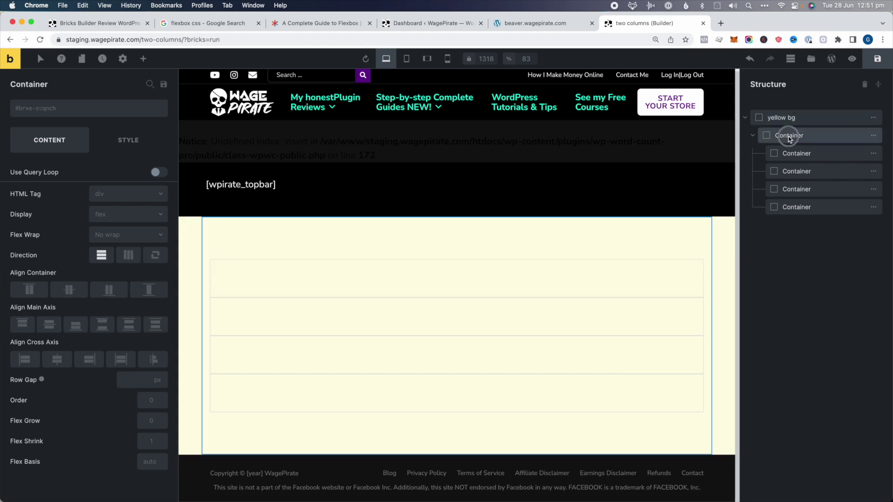
pyautogui.doubleClick(789, 135)
pyautogui.write('wrap - pulls in')
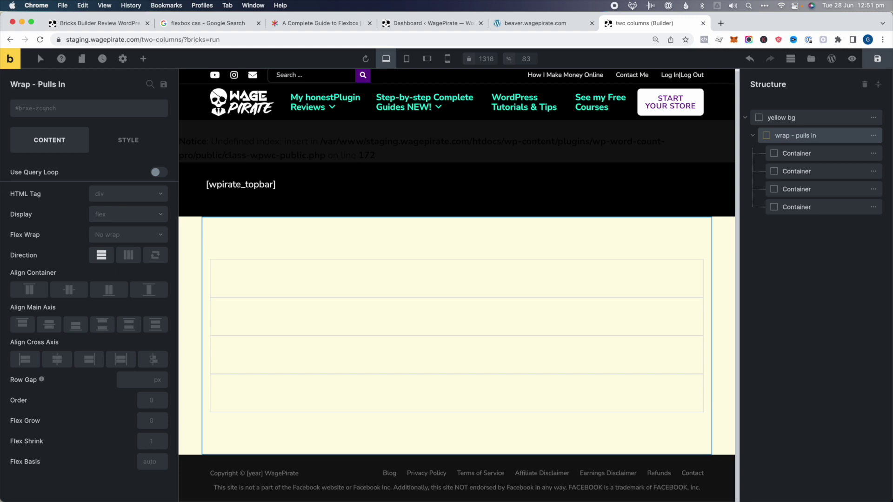
# Rename the four nested containers "col 1", "col 2", "col 3" and "col 4" in order
pyautogui.doubleClick(796, 153)
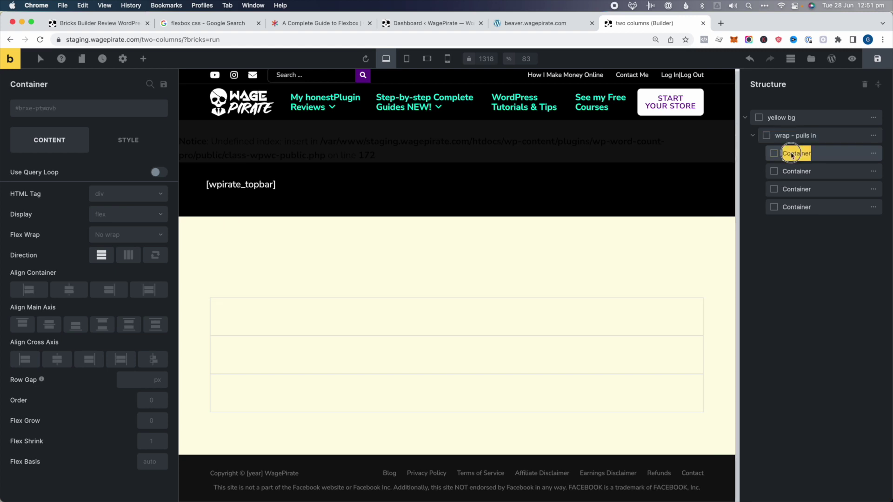
pyautogui.write('col')
pyautogui.click(798, 169)
pyautogui.doubleClick(799, 168)
pyautogui.write('col')
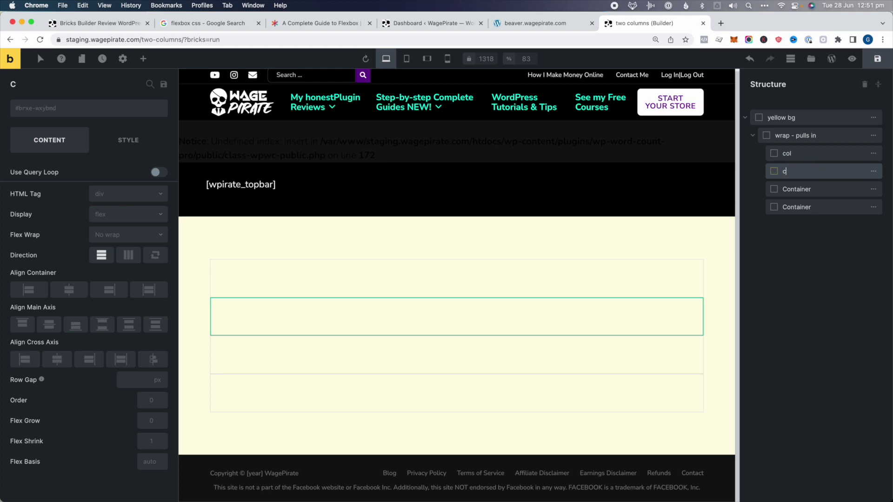
pyautogui.doubleClick(800, 188)
pyautogui.write('col')
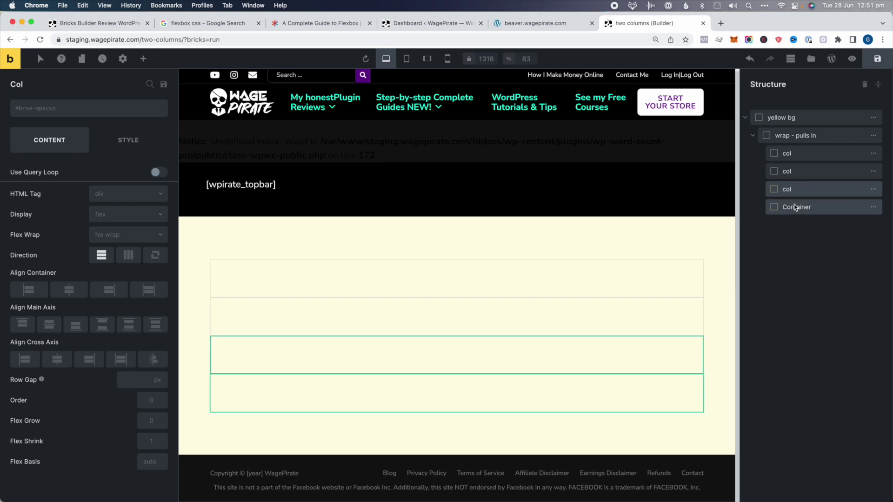
pyautogui.doubleClick(797, 207)
pyautogui.write('col 4')
# Add a Basic Text element inside col 2
pyautogui.click(795, 172)
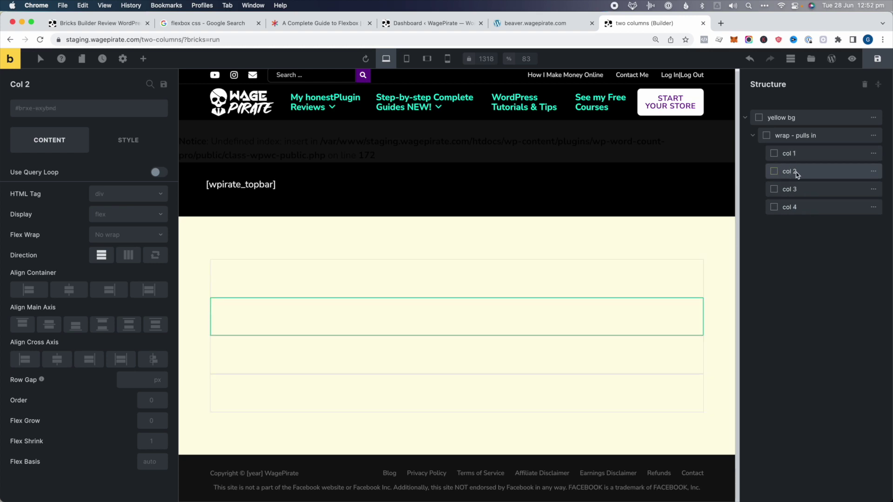
pyautogui.click(144, 59)
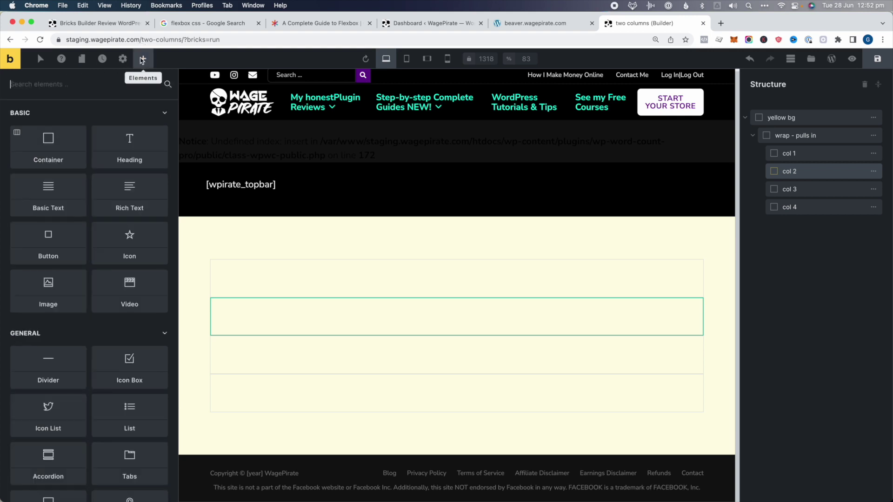
pyautogui.click(48, 195)
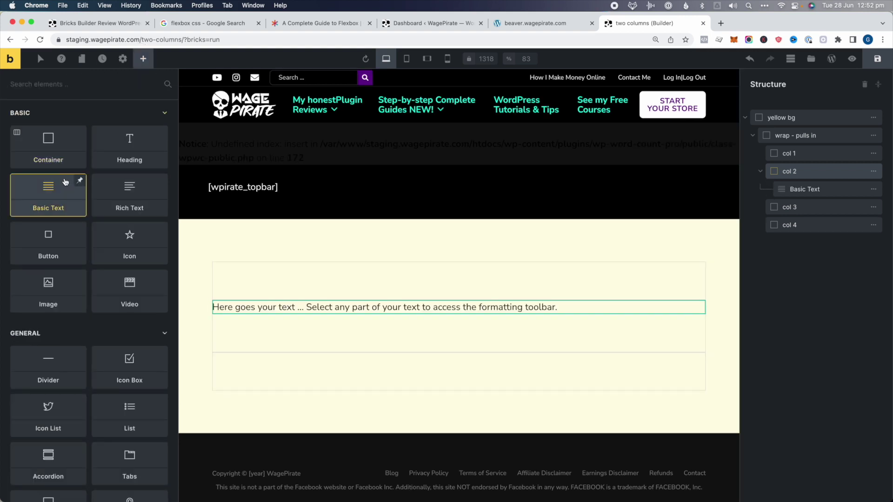
# Replace the col 2 placeholder text with the "Text 1" heading and Lorem Ipsum paragraph copied from the Beaver Builder page
pyautogui.click(534, 22)
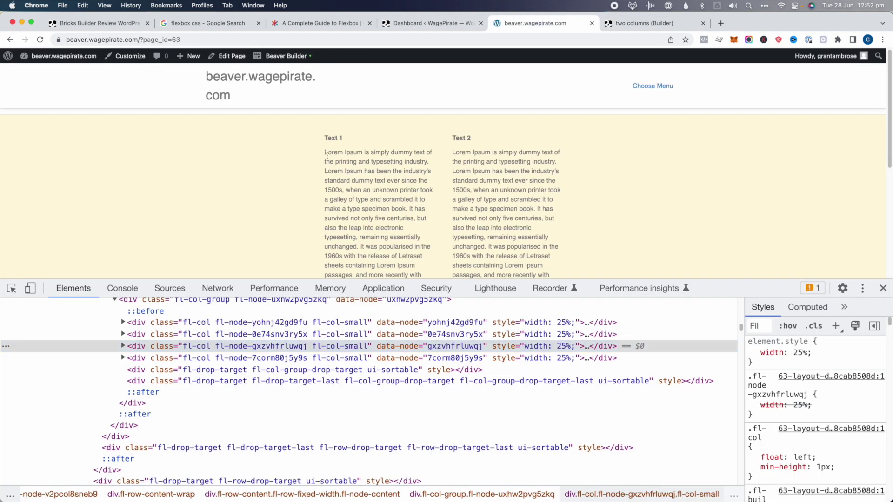
pyautogui.moveTo(324, 126); pyautogui.dragTo(394, 210)
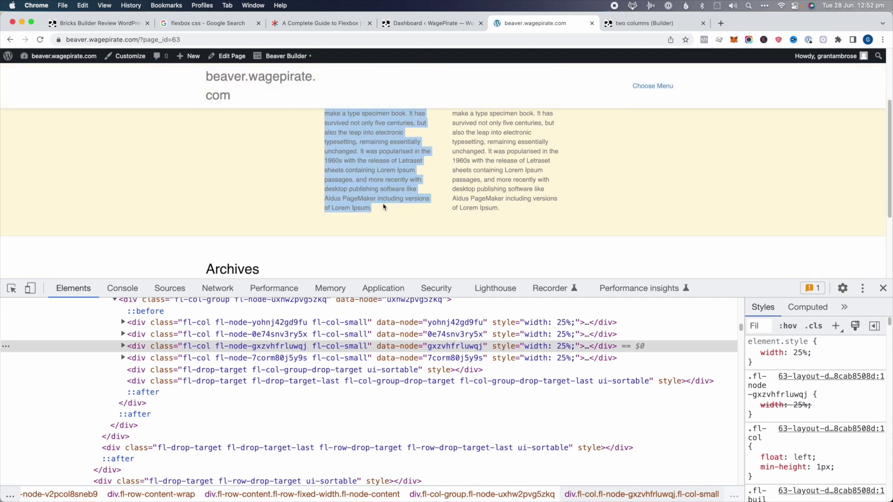
pyautogui.hotkey('ctrl', 'Tab')
pyautogui.click(458, 308)
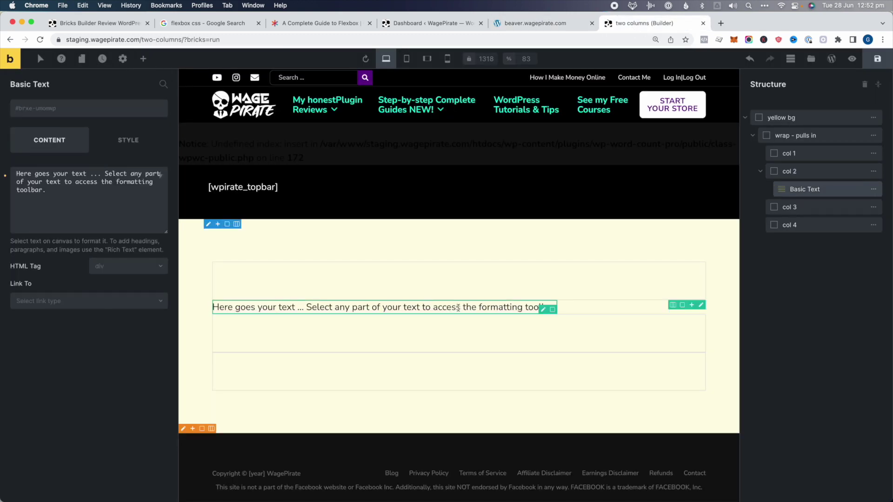
pyautogui.press('super+a')
pyautogui.write("Text 1 Lorem Ipsum is simply dummy text of the printing and typesetting industry. Lorem Ipsum has been the industry's standard dummy text ever since the 1500s, when an unknown printer took a galley of type and scrambled it to make a type specimen book. It has survived not only five centuries, but also the leap into electronic typesetting, remaining essentially unchanged. It was popularised in the 1960s with the release of Letraset sheets containing Lorem Ipsum passages, and more recently with desktop publishing software like Aldus PageMaker including versions of Lorem Ipsum.")
# Duplicate the Basic Text element, move the copy into col 3 and change its heading to "Text 2"
pyautogui.moveTo(871, 186)
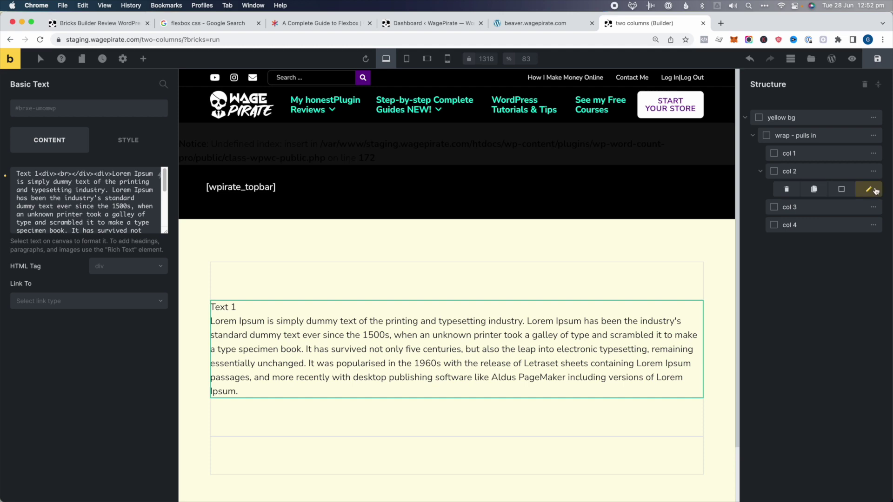
pyautogui.click(813, 189)
pyautogui.moveTo(804, 206); pyautogui.dragTo(803, 234)
pyautogui.scroll(-3, 436, 325)
pyautogui.doubleClick(435, 324)
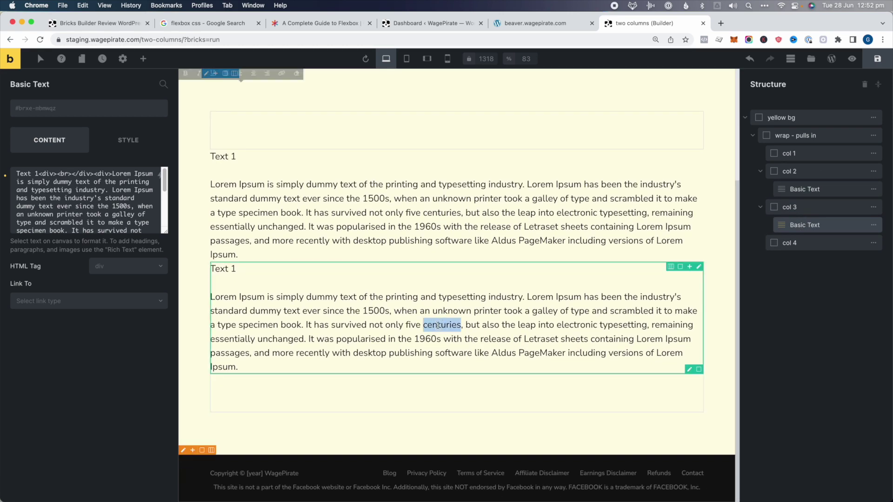
pyautogui.doubleClick(233, 270)
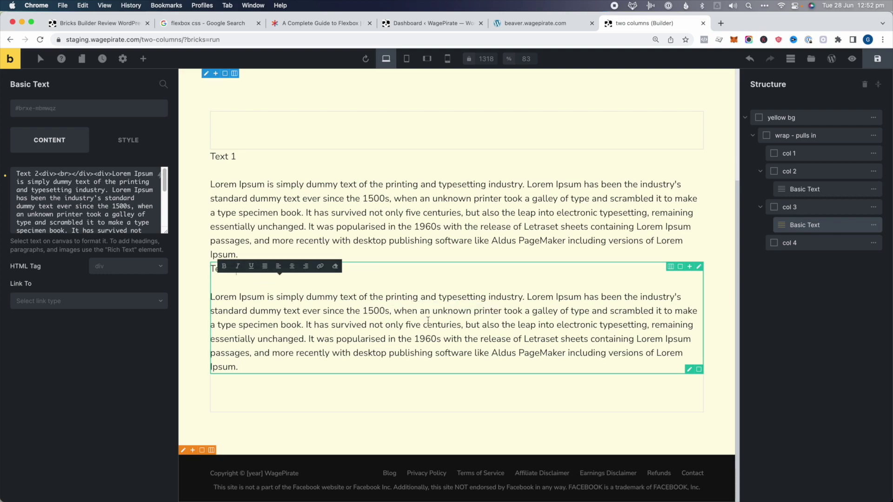
pyautogui.write('2')
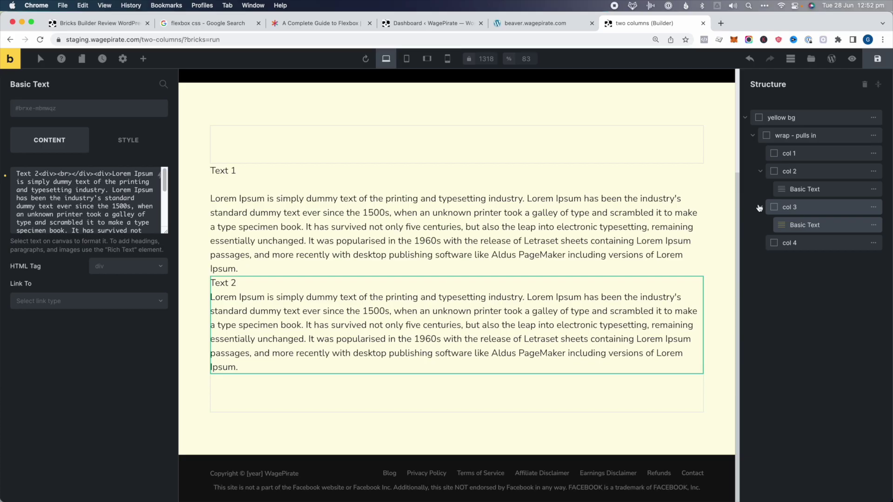
# Compare the Beaver Builder page's text columns with the col 2 and col 3 structure in Bricks
pyautogui.click(558, 23)
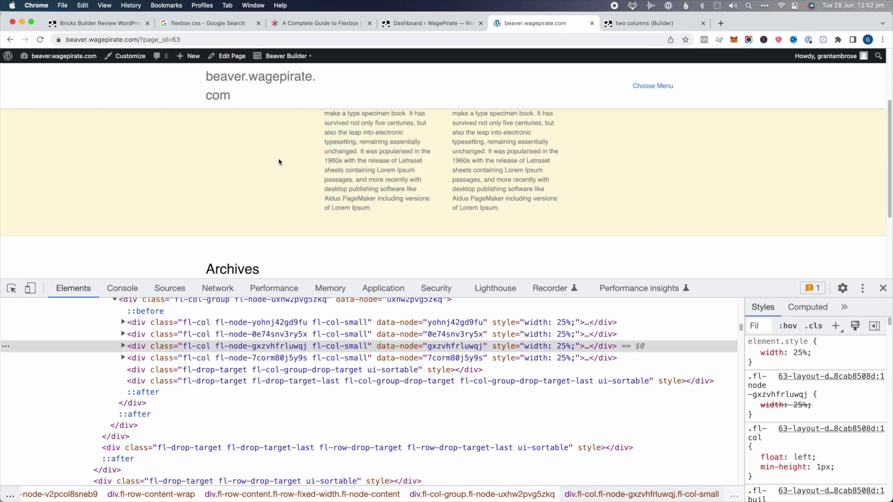
pyautogui.moveTo(413, 138); pyautogui.dragTo(433, 174)
pyautogui.moveTo(467, 123); pyautogui.dragTo(511, 155)
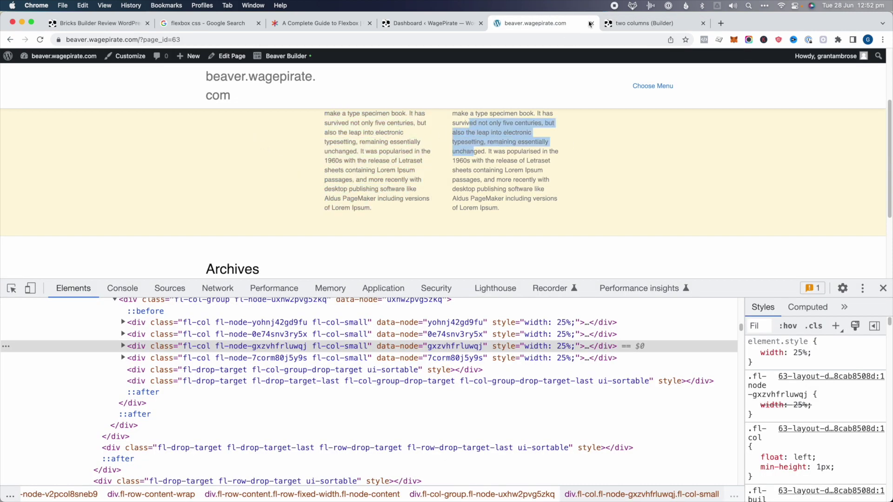
pyautogui.click(651, 23)
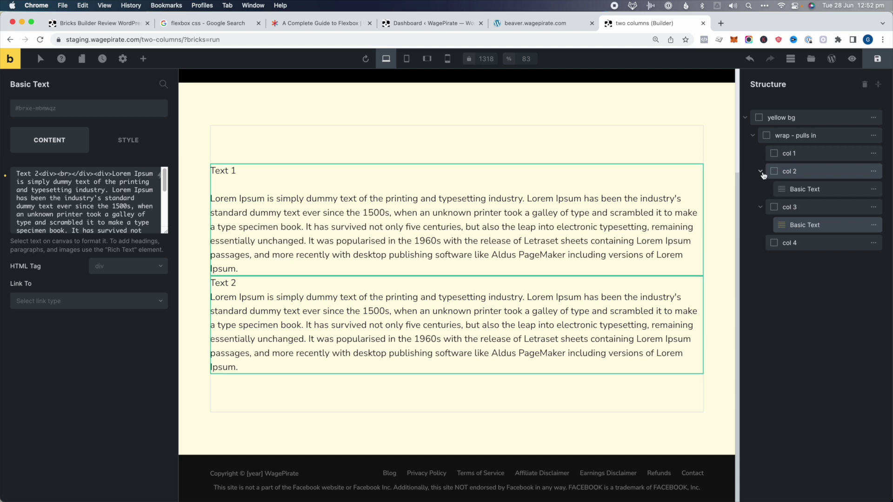
pyautogui.click(760, 171)
pyautogui.click(760, 188)
pyautogui.click(789, 207)
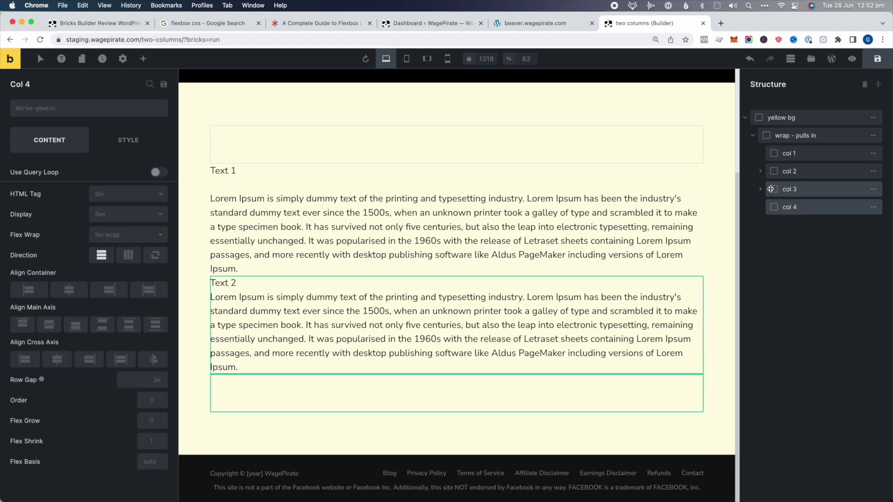
pyautogui.click(760, 189)
pyautogui.click(760, 171)
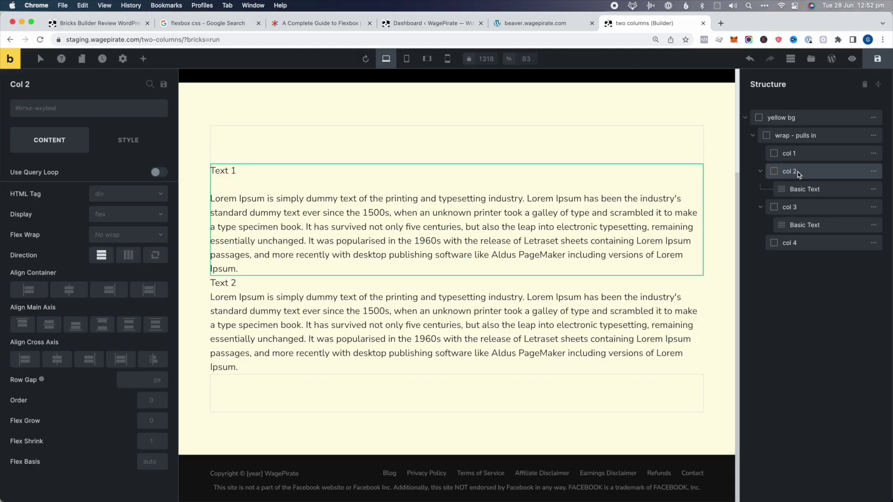
# Delete the empty col 1 and col 4 containers
pyautogui.click(797, 156)
pyautogui.click(874, 153)
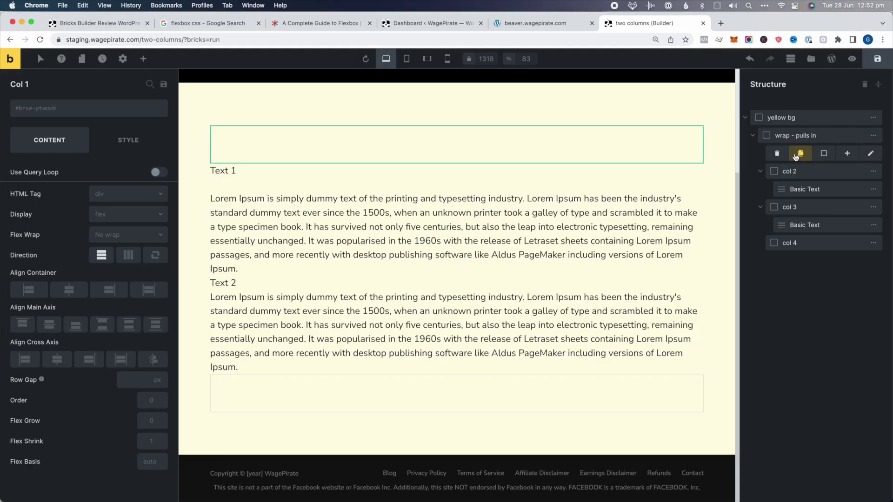
pyautogui.click(793, 153)
pyautogui.click(873, 225)
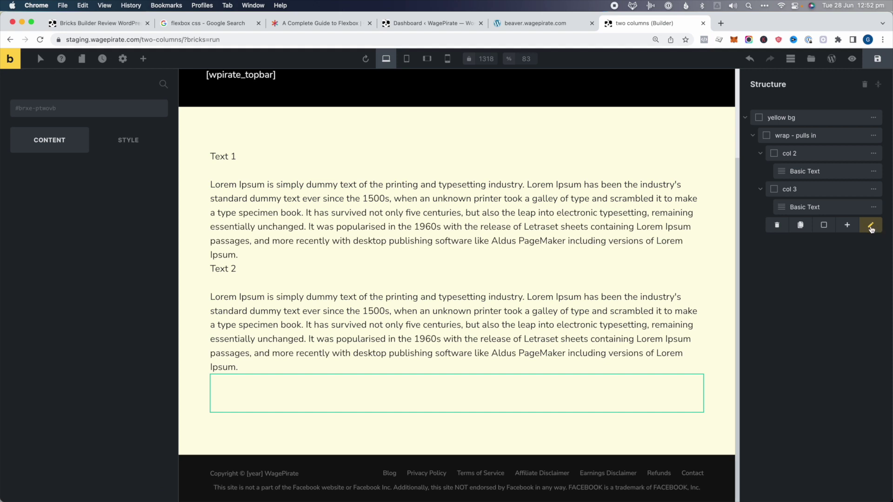
pyautogui.click(793, 225)
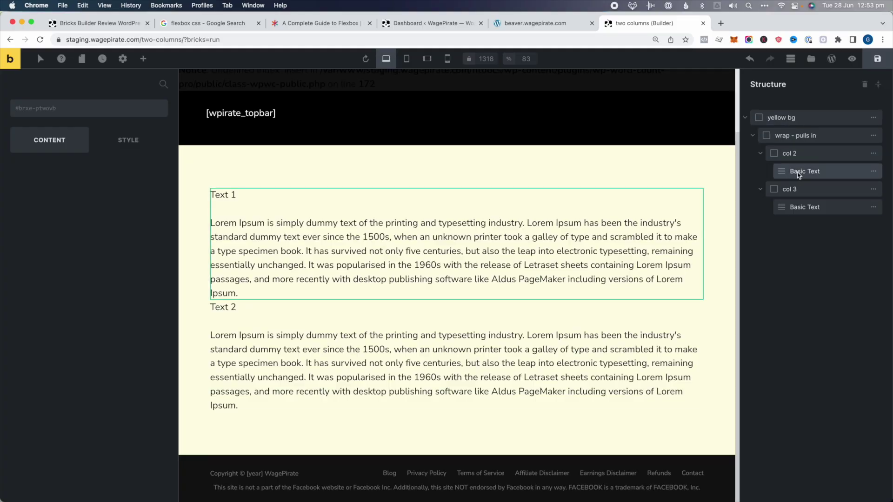
# Move both Basic Text elements directly into "wrap - pulls in" and delete the emptied col 2 and col 3 containers
pyautogui.moveTo(801, 172); pyautogui.dragTo(799, 148)
pyautogui.moveTo(803, 208); pyautogui.dragTo(797, 171)
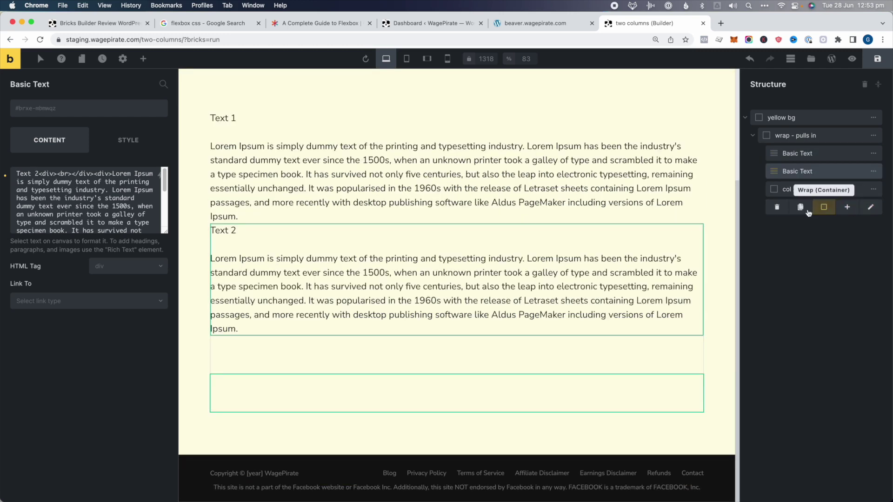
pyautogui.click(776, 207)
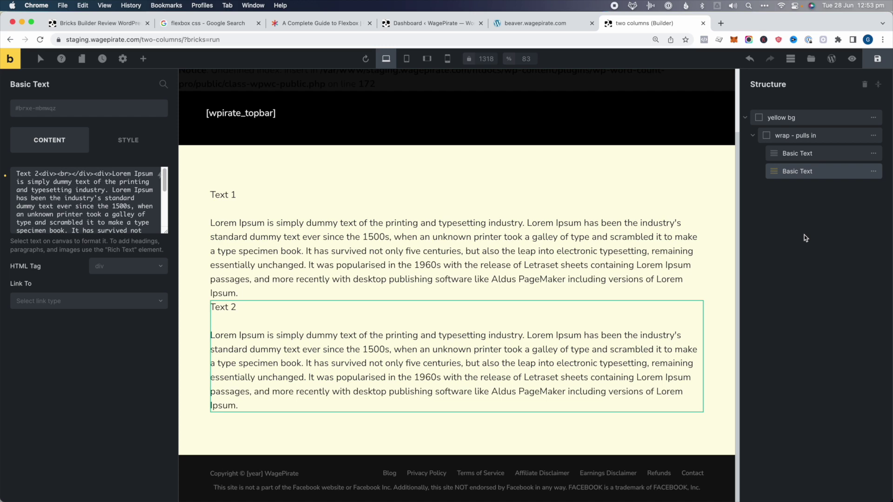
# Set "wrap - pulls in" to a horizontal row direction and give the Text 1 element a width of 25%
pyautogui.click(795, 136)
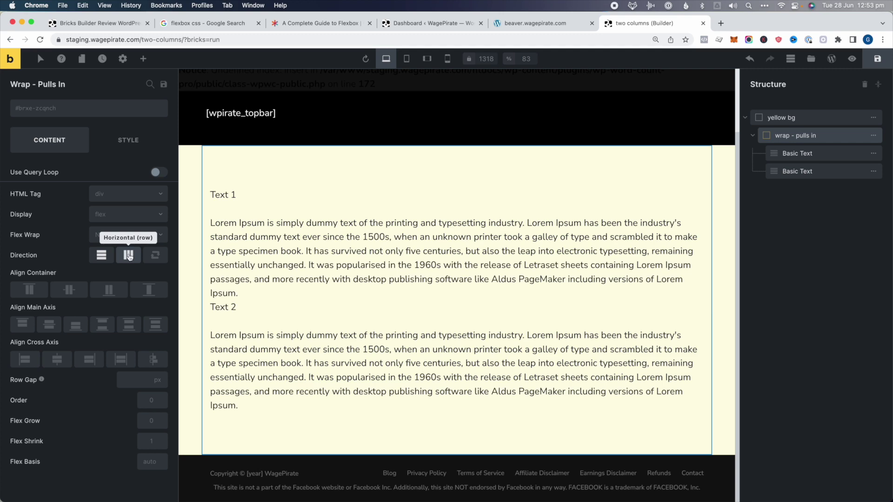
pyautogui.click(129, 256)
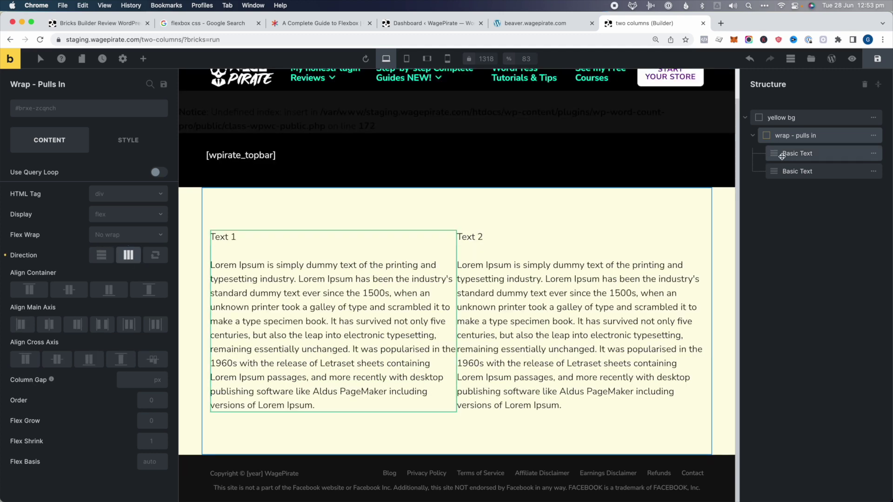
pyautogui.click(790, 154)
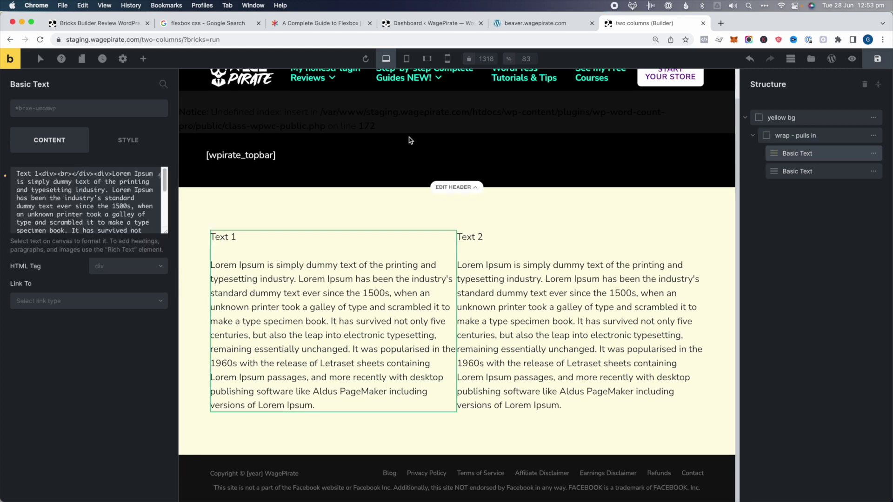
pyautogui.click(162, 143)
pyautogui.click(61, 176)
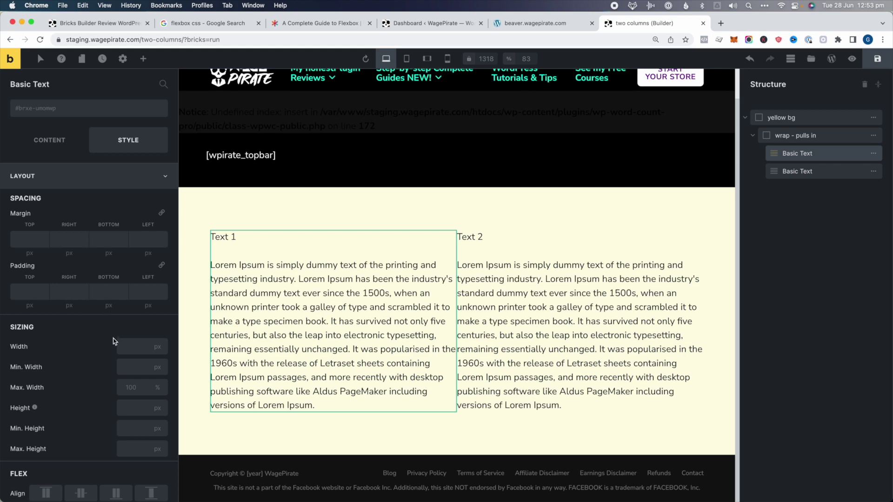
pyautogui.write('25')
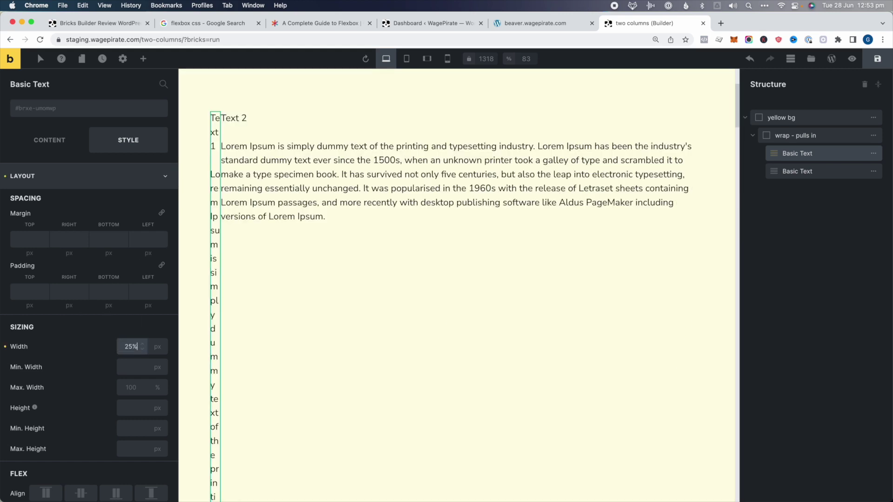
pyautogui.press('Escape')
# Set the width of the Text 2 Basic Text element to 25%
pyautogui.click(797, 171)
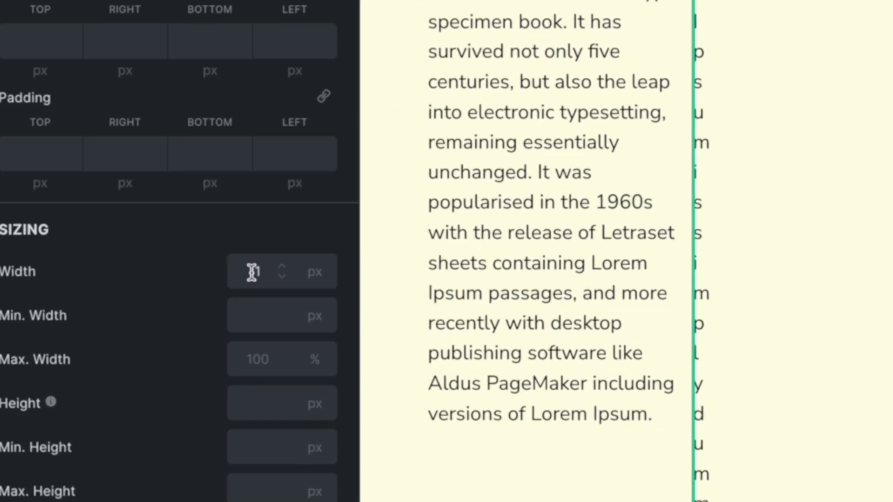
pyautogui.click(135, 346)
pyautogui.write('25')
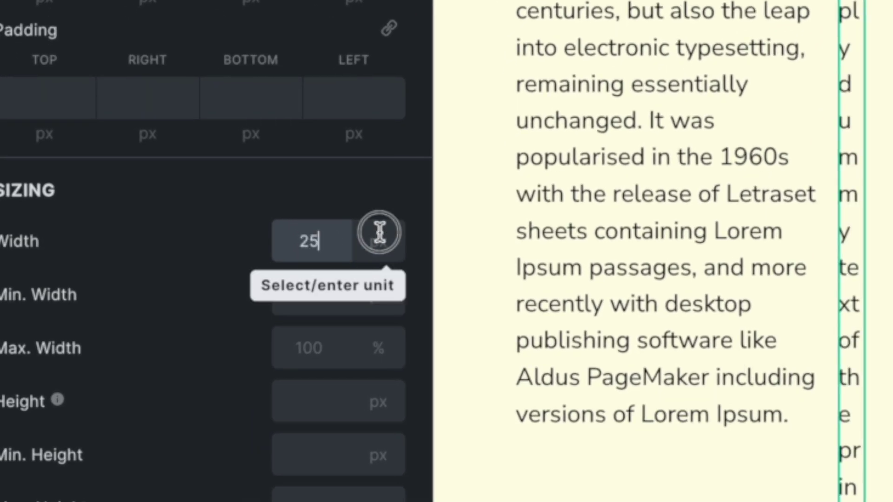
pyautogui.click(379, 232)
pyautogui.doubleClick(352, 242)
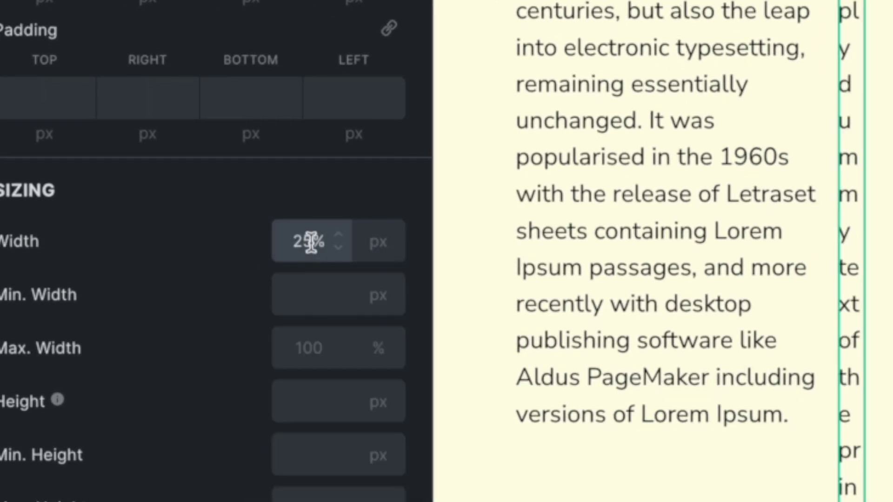
pyautogui.press('Return')
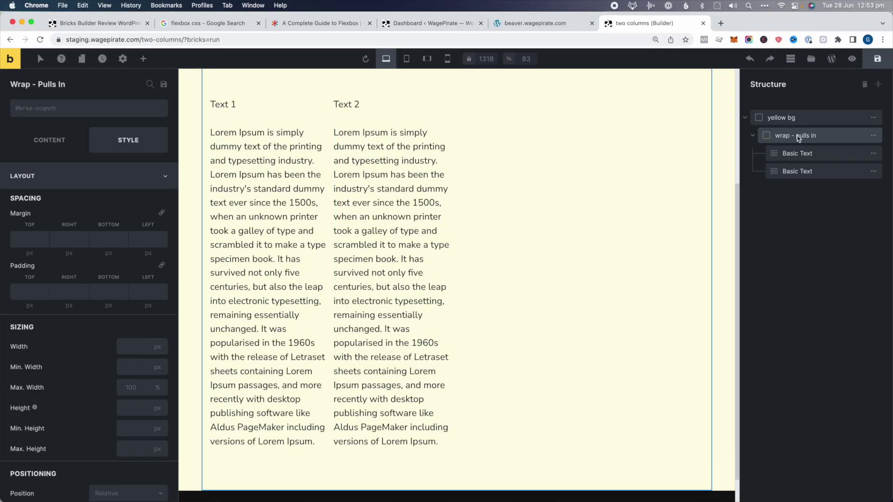
# Centre the two text elements along the main axis of "wrap - pulls in" and save the page
pyautogui.scroll(1, 241, 130)
pyautogui.click(42, 142)
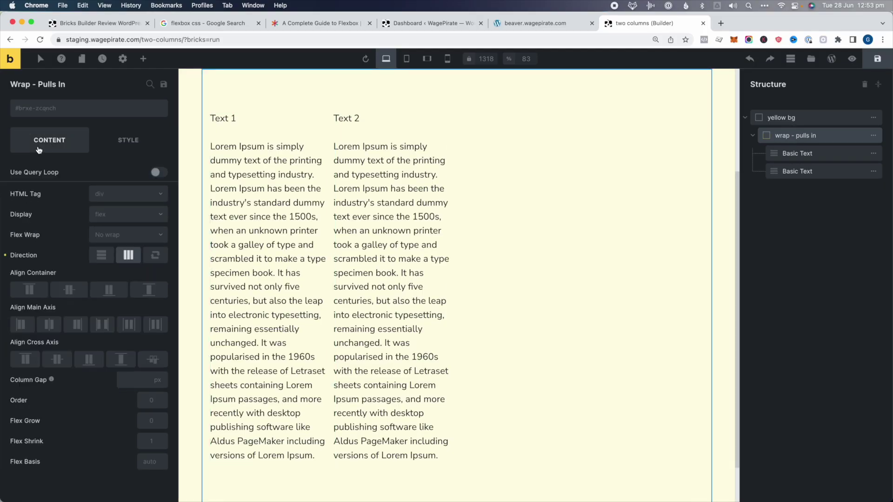
pyautogui.click(49, 324)
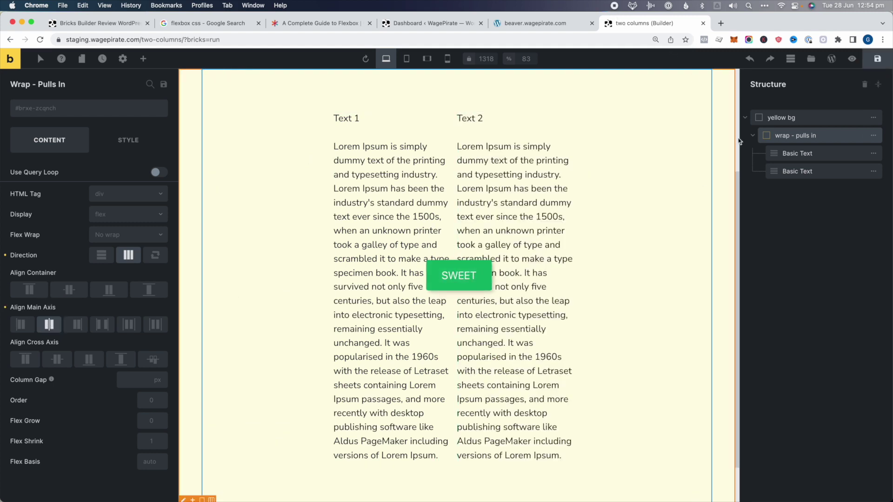
# Open the live two-columns page and compare its centred text columns with the Beaver Builder page
pyautogui.click(852, 59)
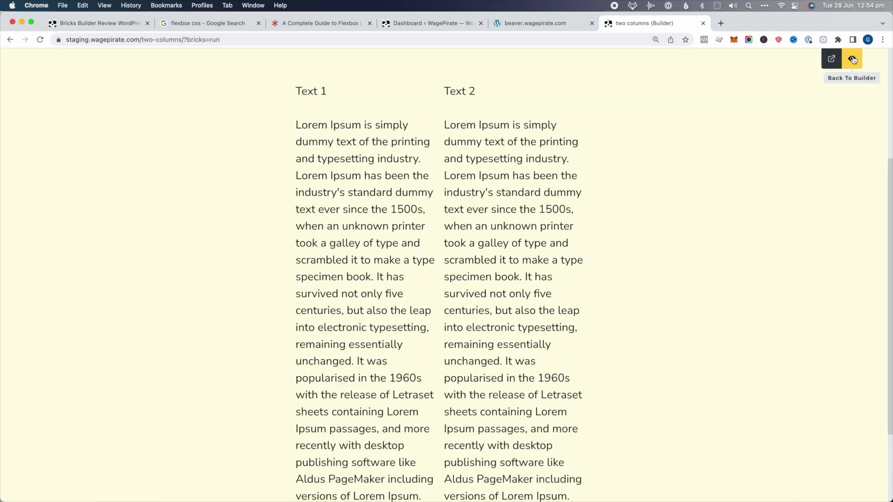
pyautogui.click(831, 58)
pyautogui.click(744, 24)
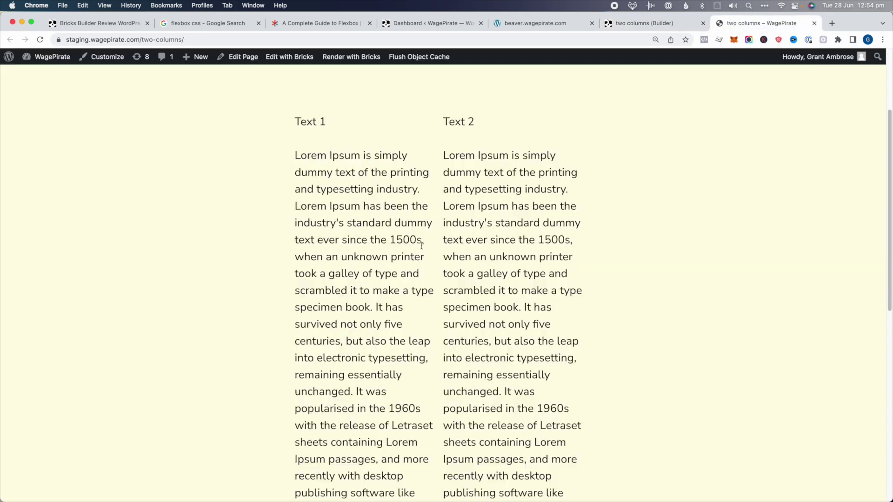
pyautogui.click(546, 26)
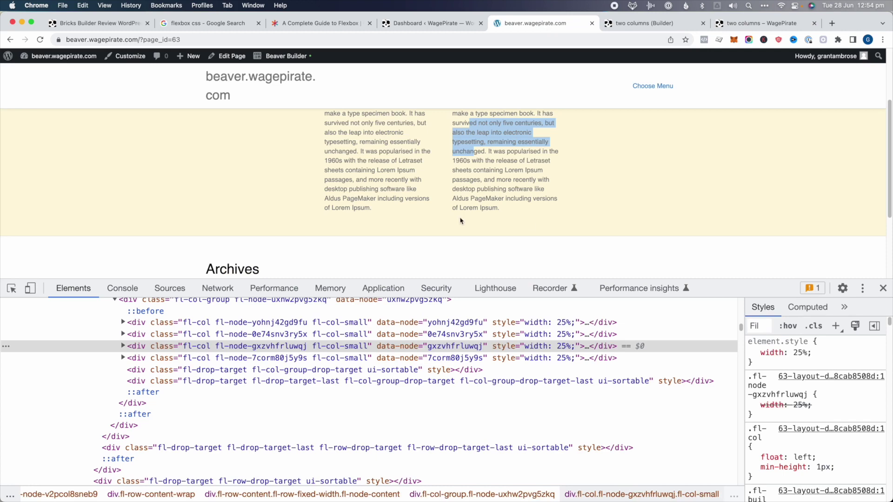
pyautogui.click(883, 288)
pyautogui.click(386, 237)
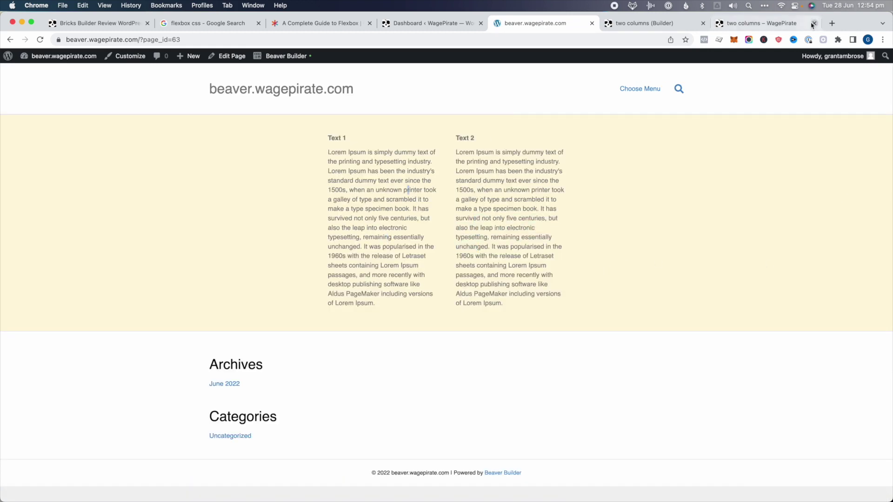
pyautogui.click(779, 24)
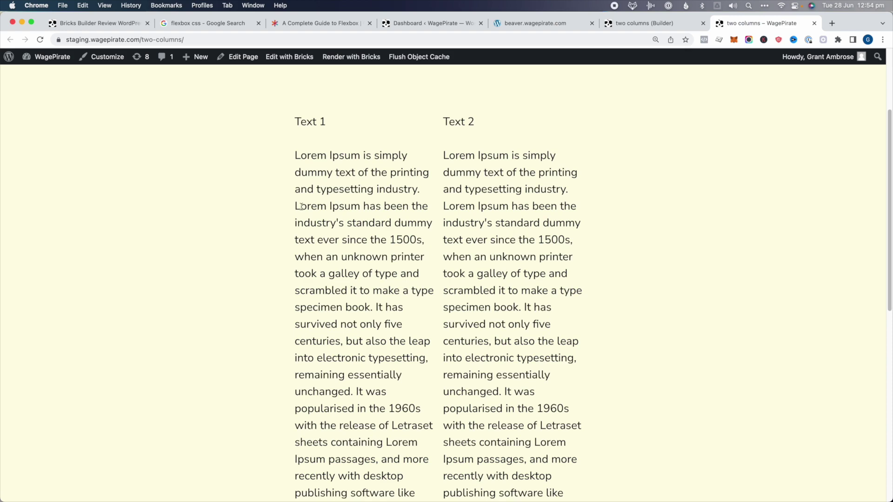
# Inspect the live Bricks page's markup, from the full-width root container through the inner container to the Text 1 element
pyautogui.rightClick(326, 188)
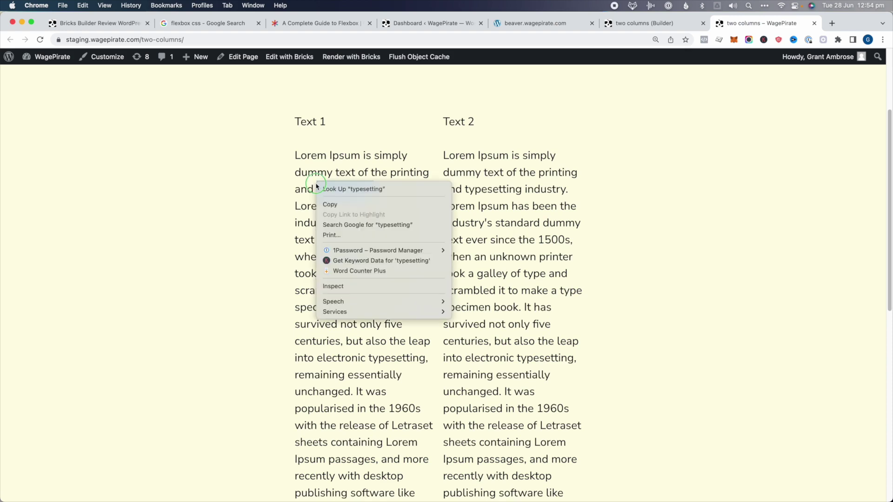
pyautogui.click(348, 286)
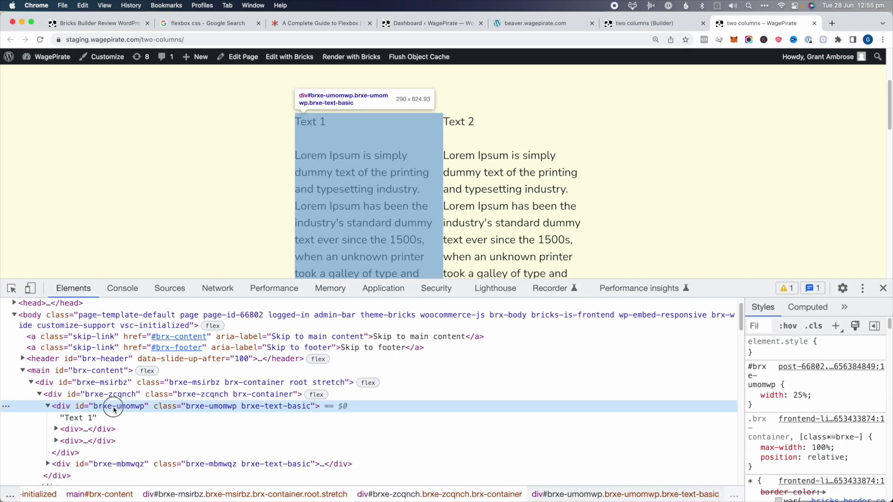
pyautogui.scroll(2, 105, 412)
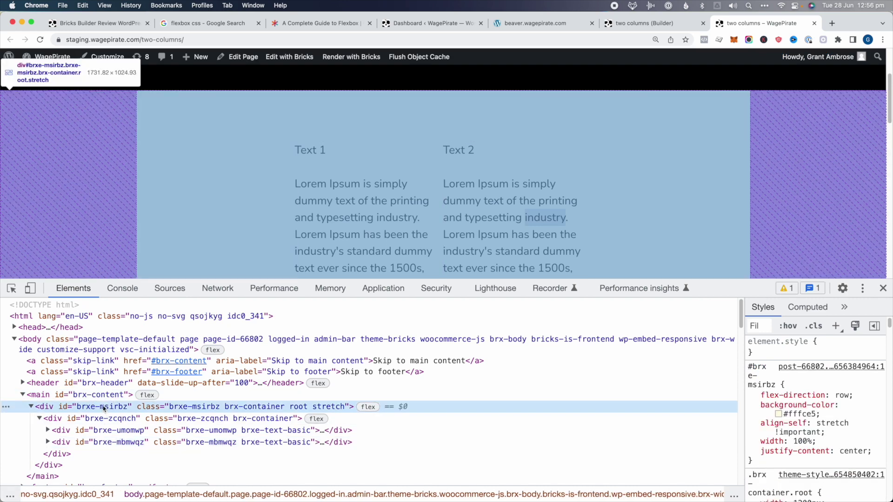
pyautogui.click(106, 409)
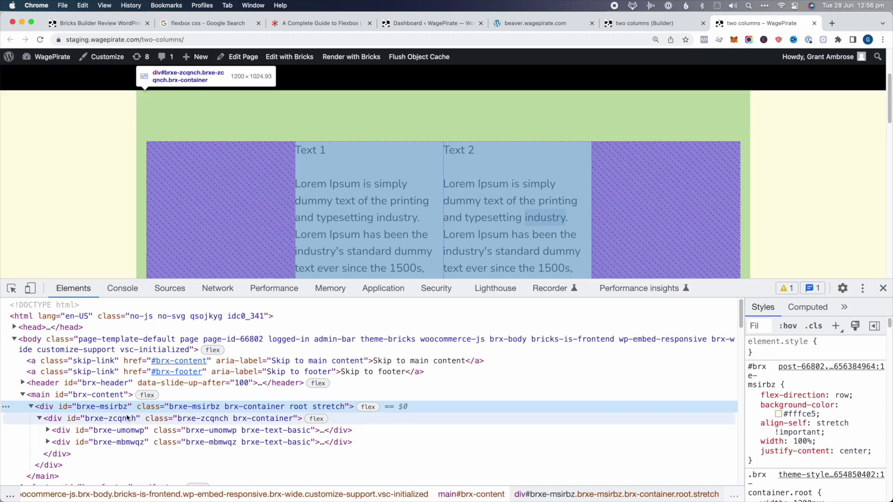
pyautogui.click(129, 418)
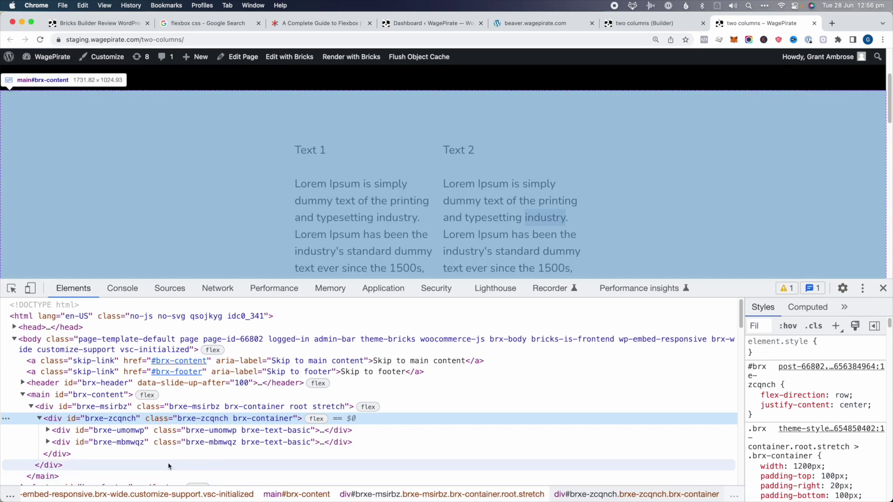
pyautogui.click(123, 431)
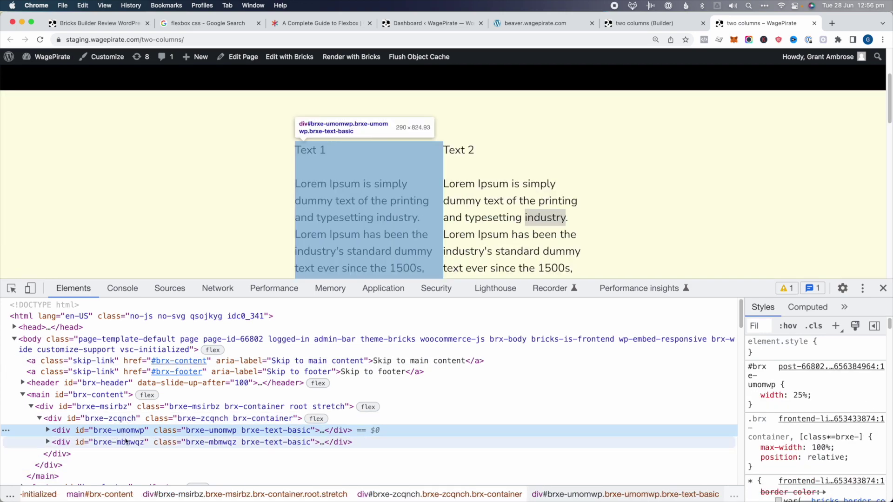
pyautogui.press('Right')
pyautogui.press('Right')
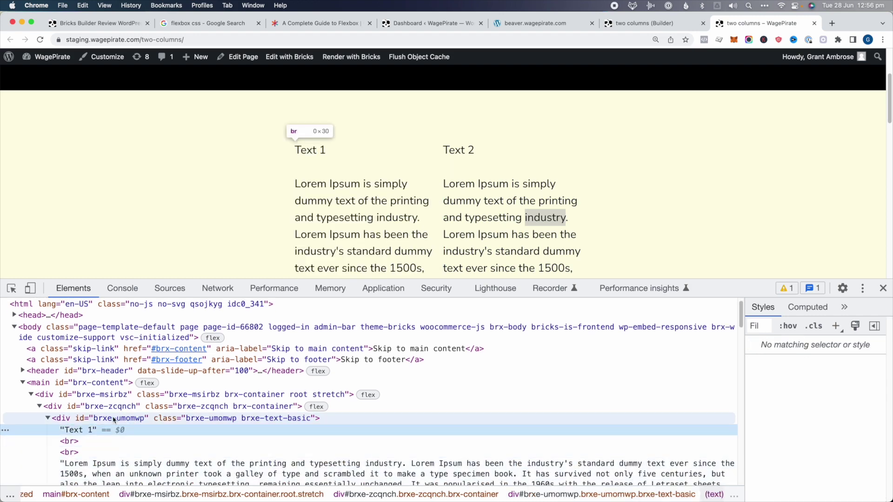
pyautogui.press('Left')
pyautogui.press('Left')
pyautogui.press('Left')
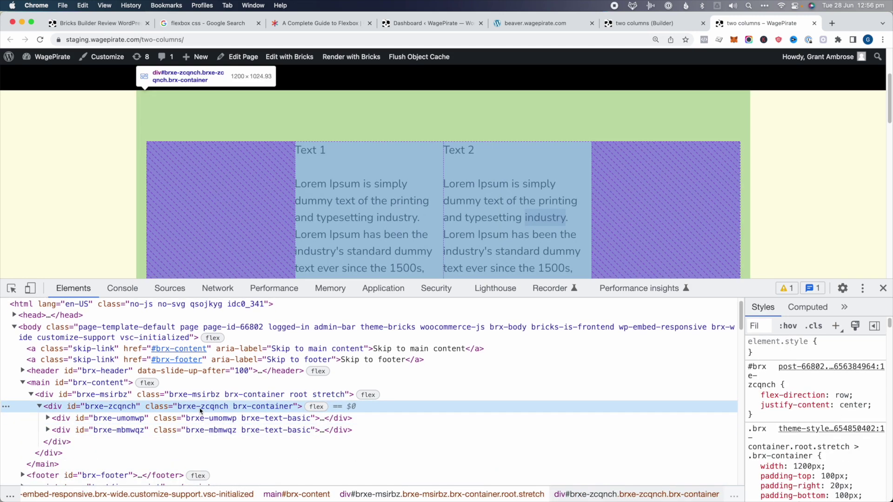
# Inspect the Text 1 column on the Beaver Builder page and collapse its nested markup up to the column level
pyautogui.click(572, 23)
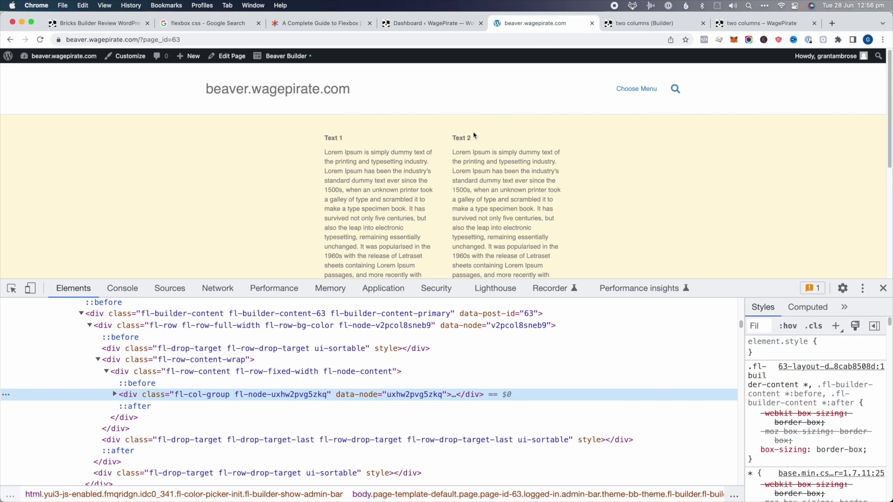
pyautogui.rightClick(365, 179)
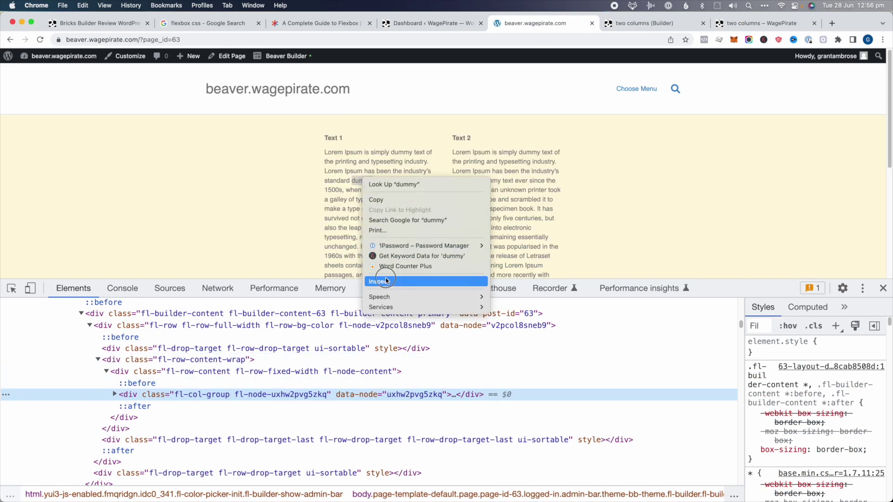
pyautogui.click(372, 281)
pyautogui.press('Left')
pyautogui.press('Left')
pyautogui.press('Left')
pyautogui.press('Left')
pyautogui.click(239, 311)
pyautogui.press('Left')
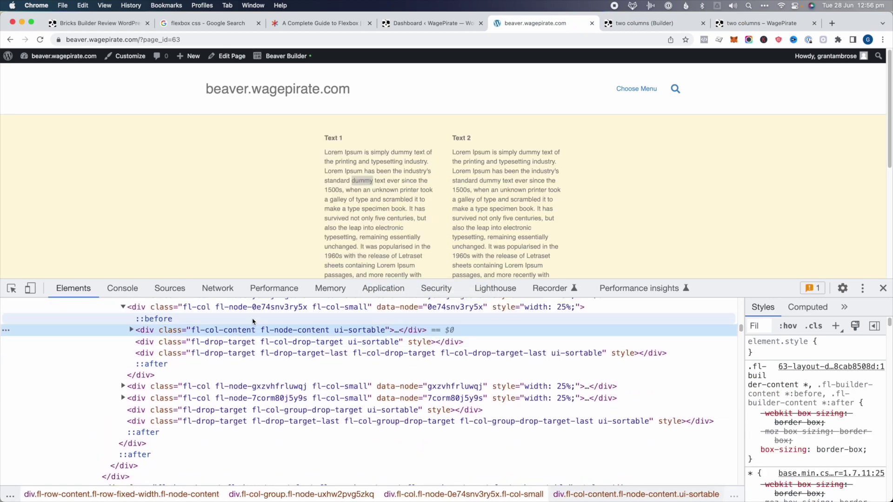
pyautogui.click(252, 321)
pyautogui.press('Left')
# Examine the fl-col divs in Beaver Builder's column group, expanding the empty fourth column
pyautogui.click(279, 320)
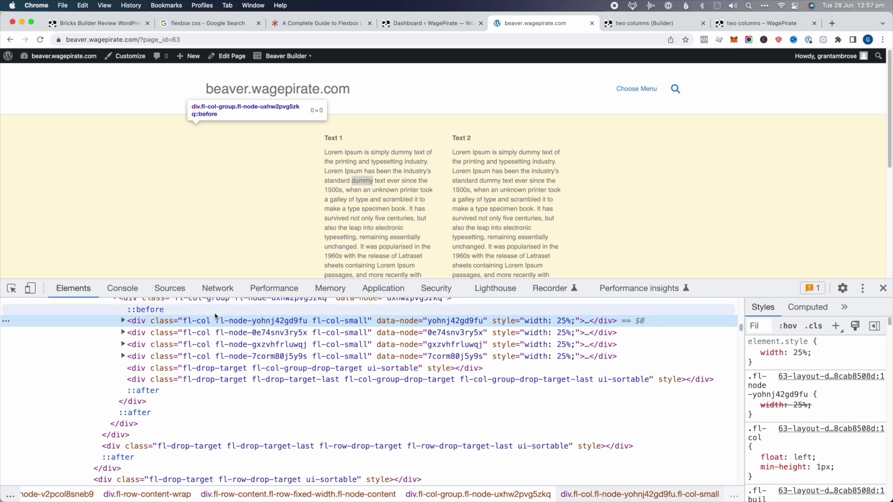
pyautogui.click(213, 356)
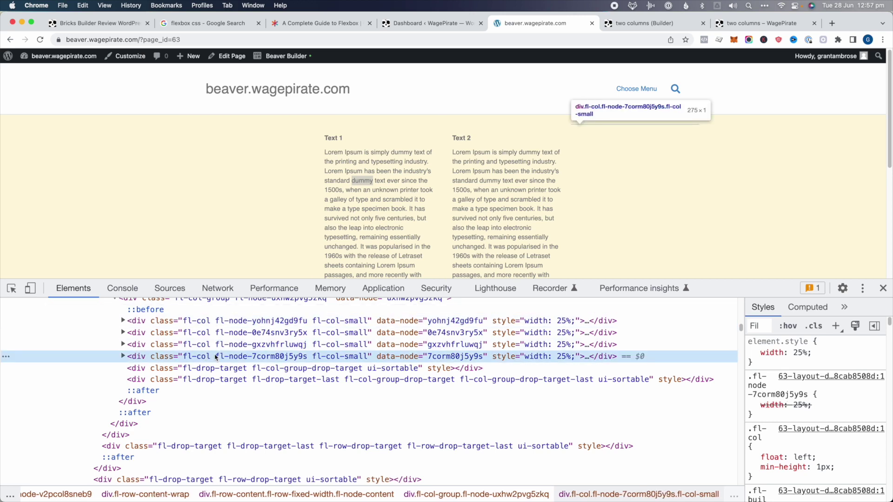
pyautogui.press('Right')
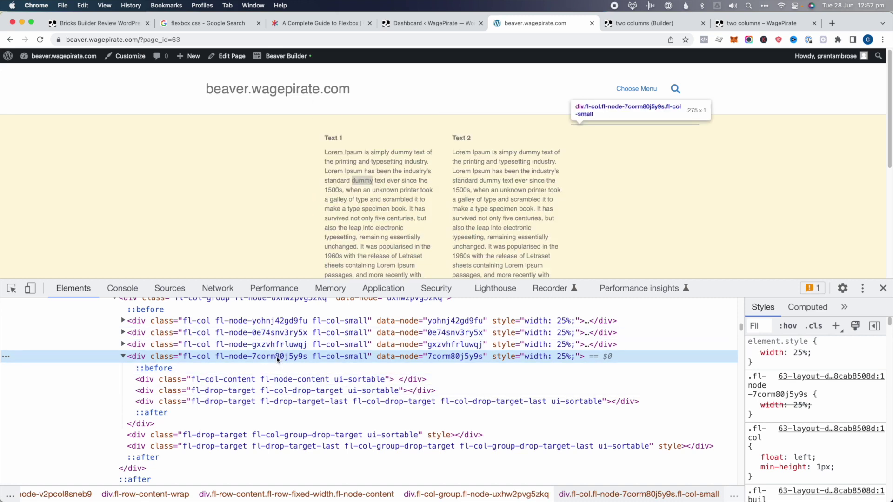
pyautogui.click(259, 344)
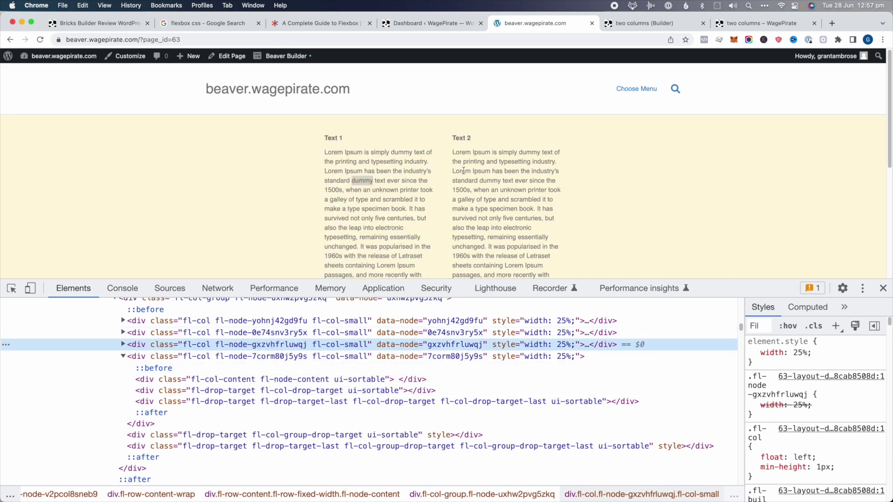
# Return to the live Bricks page and examine the Text 1 element's markup for comparison with Beaver Builder
pyautogui.click(734, 24)
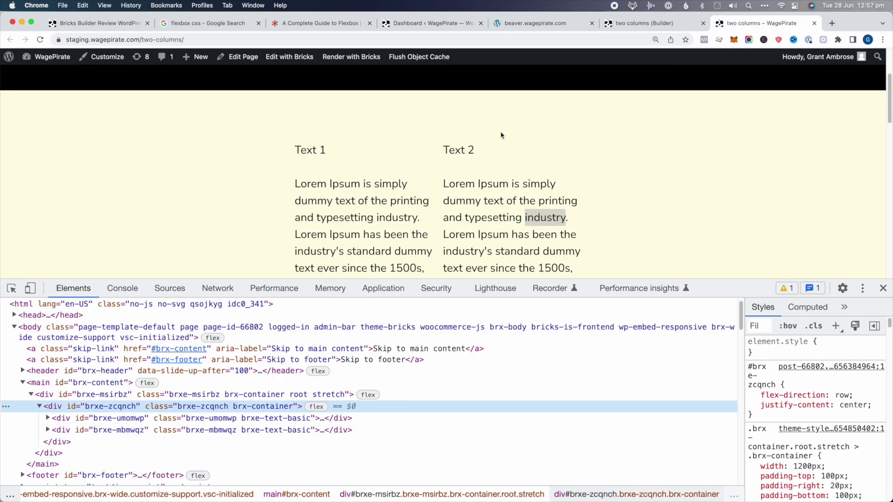
pyautogui.click(126, 419)
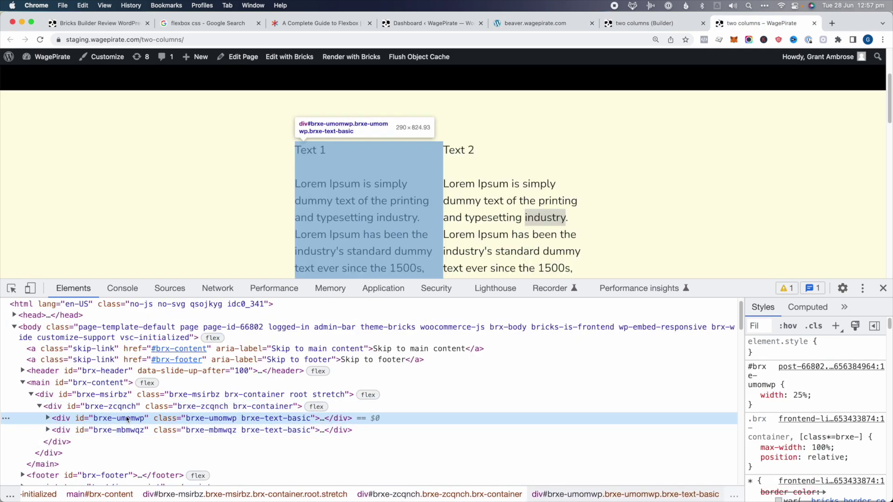
pyautogui.press('Right')
pyautogui.press('Left')
# Go to the beginning of the CSS-Tricks article "A Complete Guide to Flexbox"
pyautogui.click(344, 23)
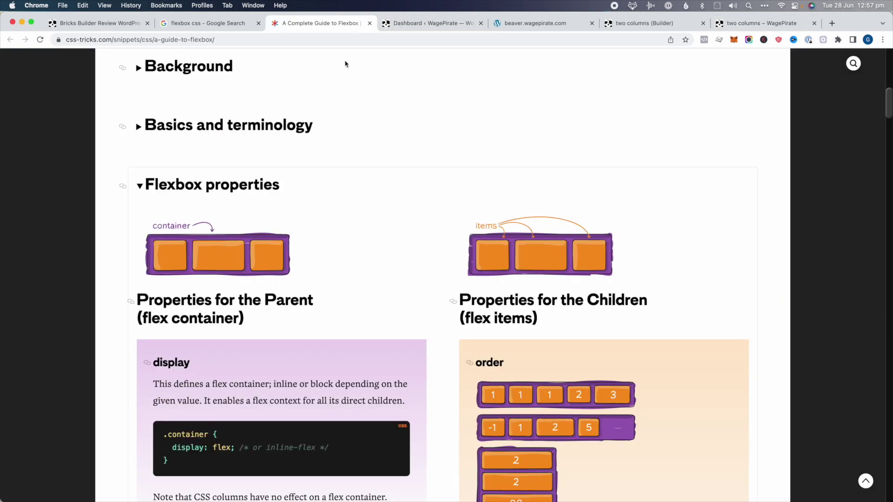
pyautogui.scroll(15, 261, 200)
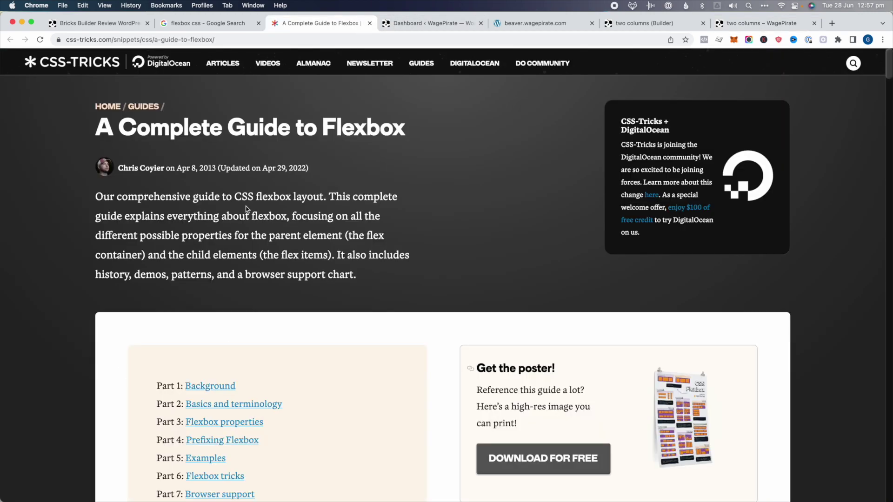
# Open the beaver.wagepirate.com page for editing in Beaver Builder and delete the duplicate hoodie photo, Text 1 and Text 2 modules
pyautogui.click(762, 22)
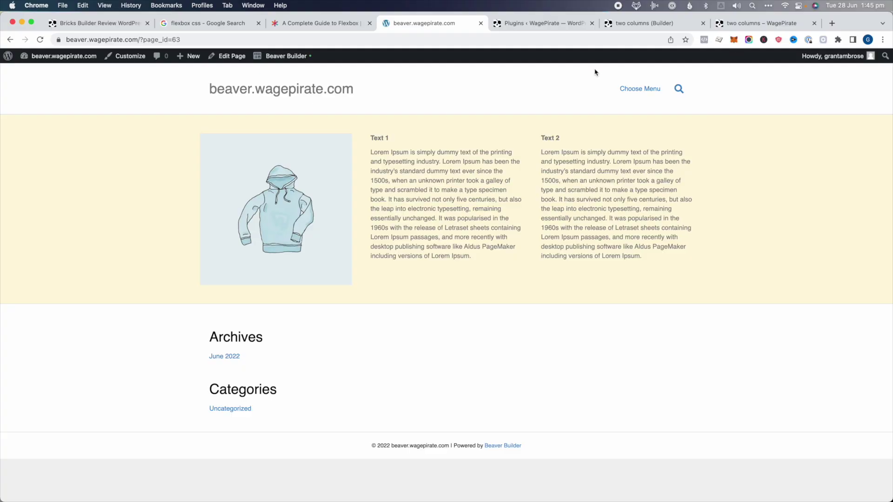
pyautogui.click(283, 56)
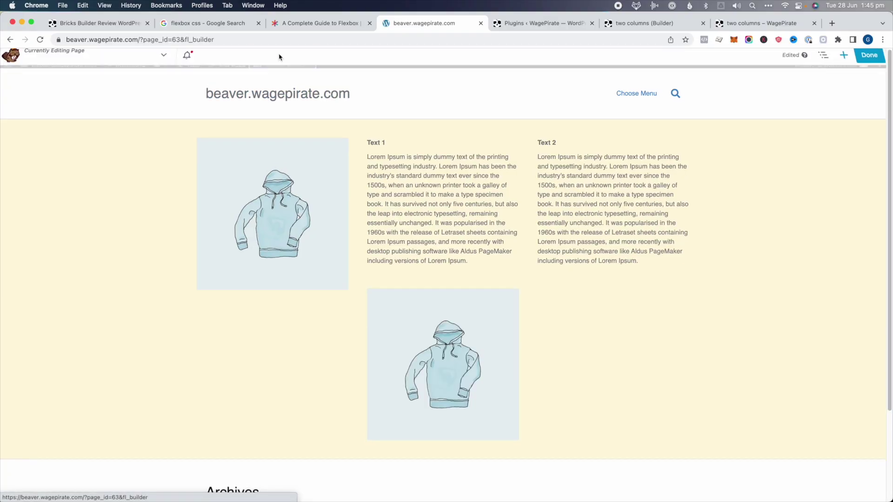
pyautogui.click(430, 290)
pyautogui.press('Return')
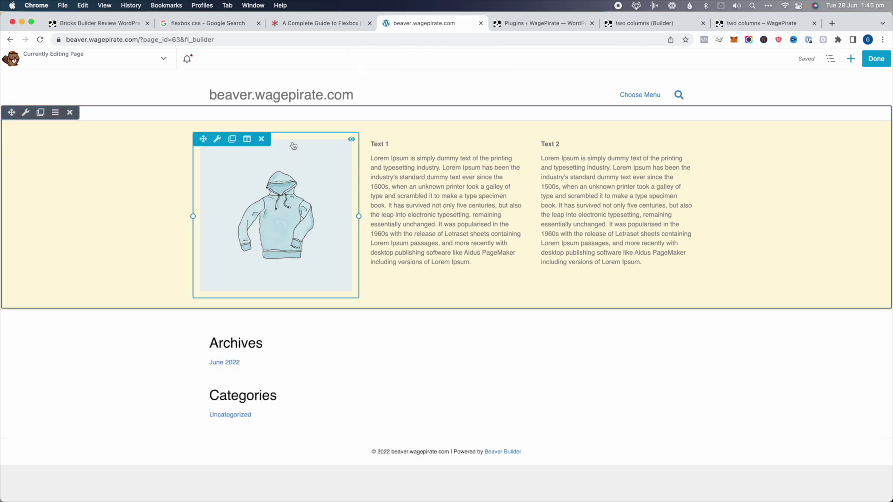
pyautogui.click(432, 140)
pyautogui.press('Return')
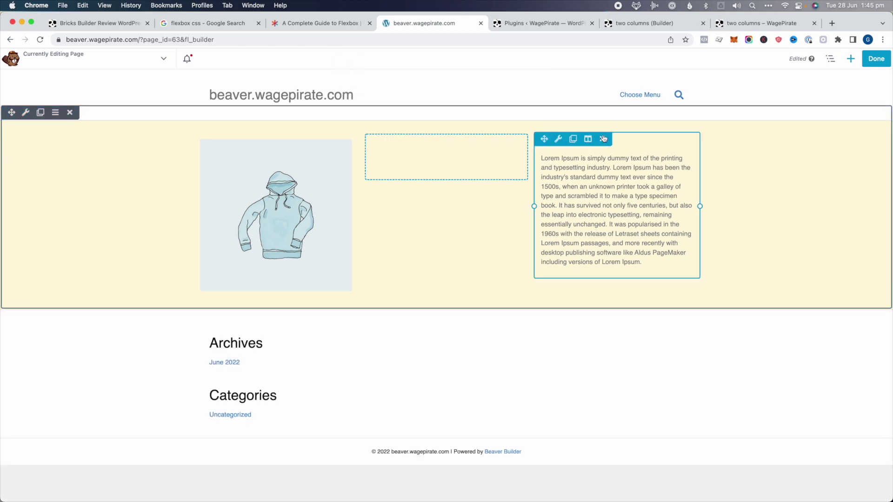
pyautogui.click(603, 138)
pyautogui.press('Return')
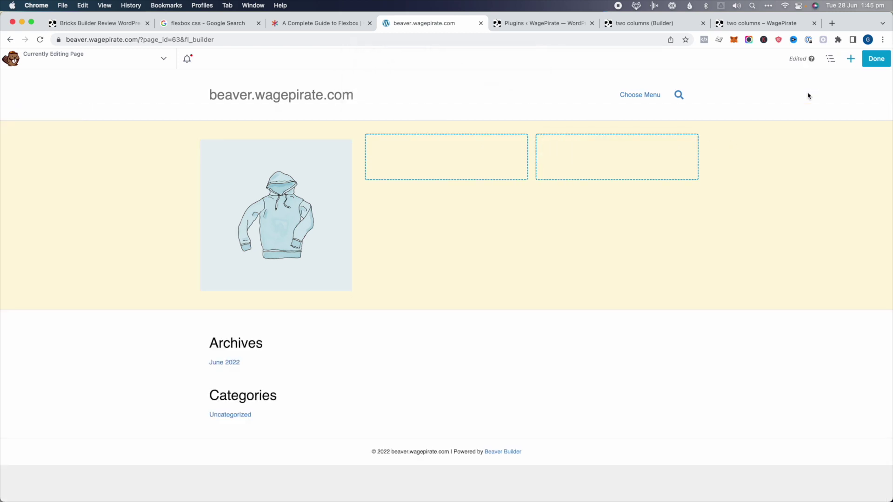
# Insert a 1 Column layout between the row's two empty columns
pyautogui.click(849, 60)
pyautogui.click(776, 84)
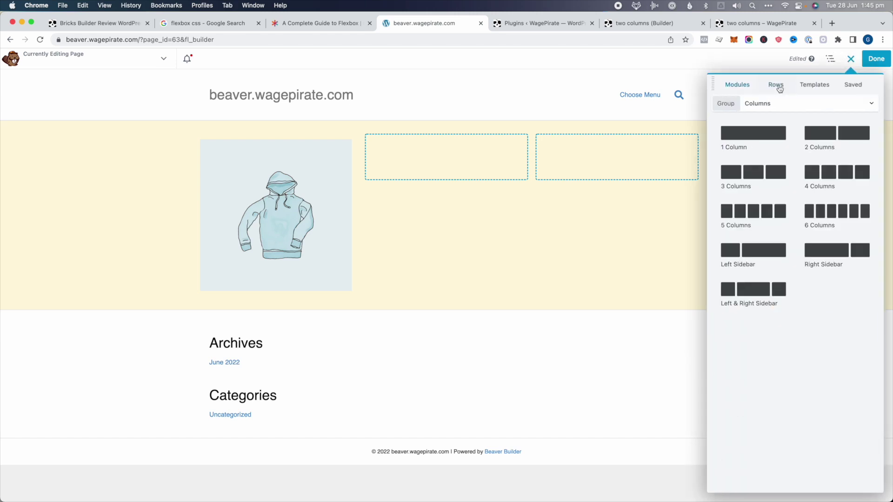
pyautogui.moveTo(744, 136); pyautogui.dragTo(524, 174)
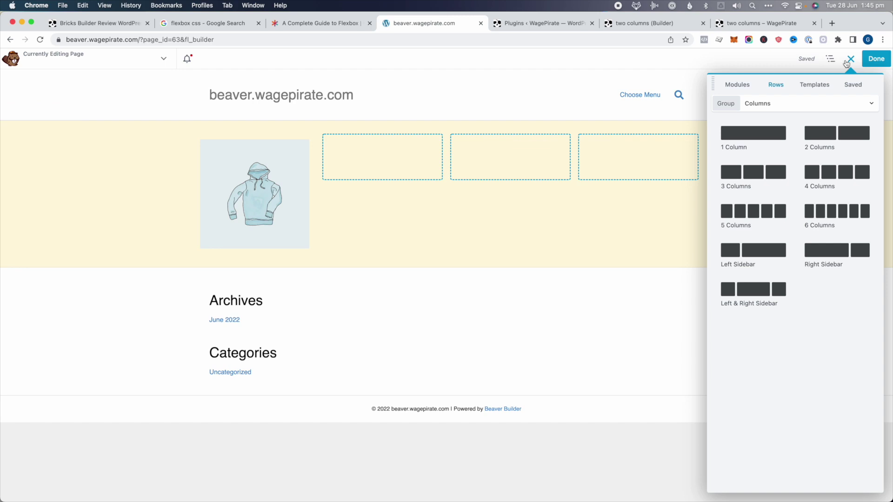
pyautogui.click(849, 61)
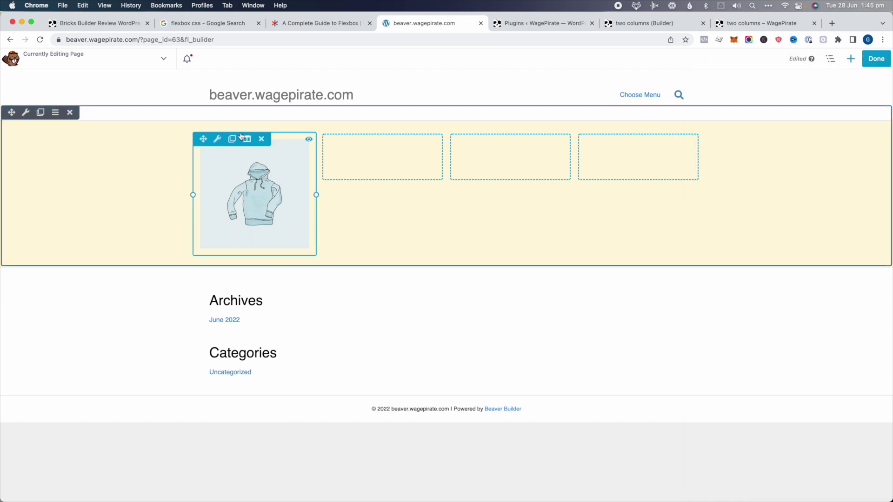
# Place a duplicate of the first column's hoodie photo in each of the three empty columns and publish the page
pyautogui.click(236, 138)
pyautogui.moveTo(199, 100); pyautogui.dragTo(363, 108)
pyautogui.click(231, 139)
pyautogui.moveTo(199, 100); pyautogui.dragTo(499, 98)
pyautogui.click(360, 139)
pyautogui.scroll(-1, 334, 159)
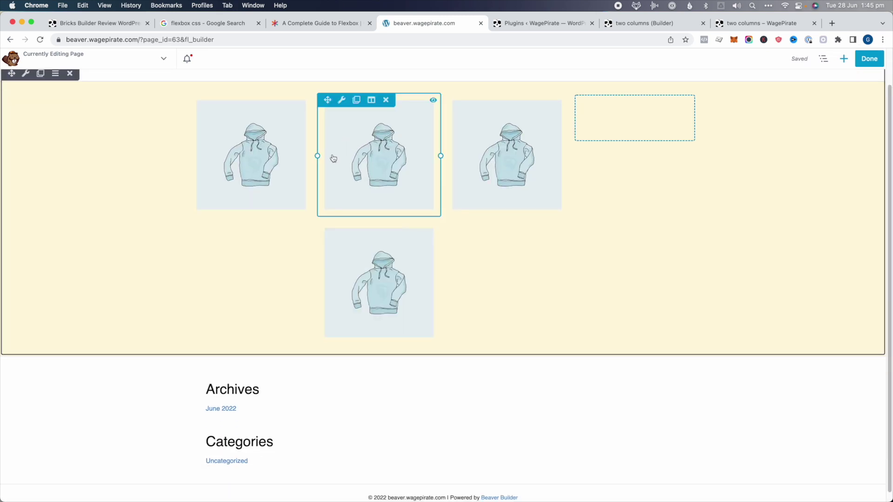
pyautogui.moveTo(328, 101); pyautogui.dragTo(642, 112)
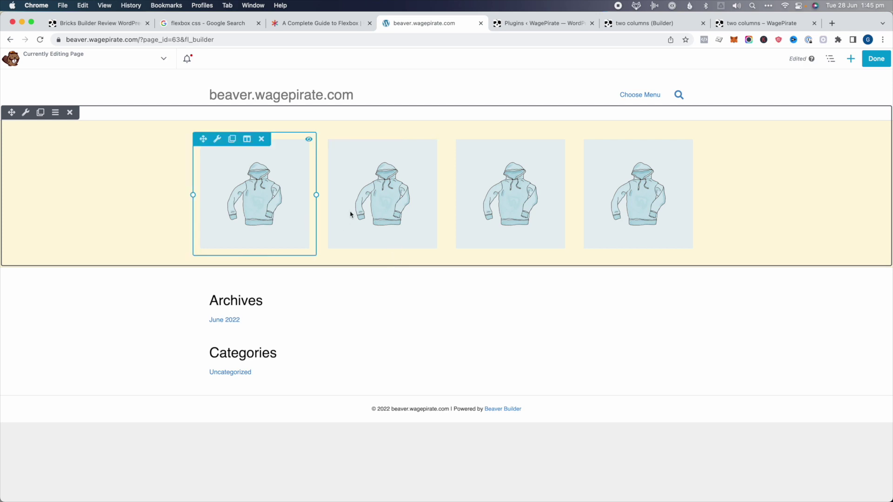
pyautogui.click(877, 59)
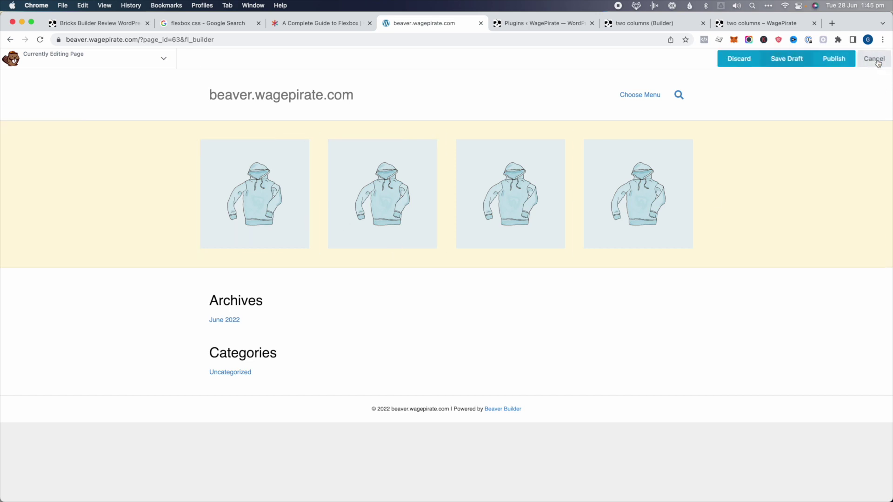
pyautogui.click(836, 58)
# Inspect the first hoodie photo on the published page and collapse its nested markup up to the fl-col-group div
pyautogui.rightClick(297, 183)
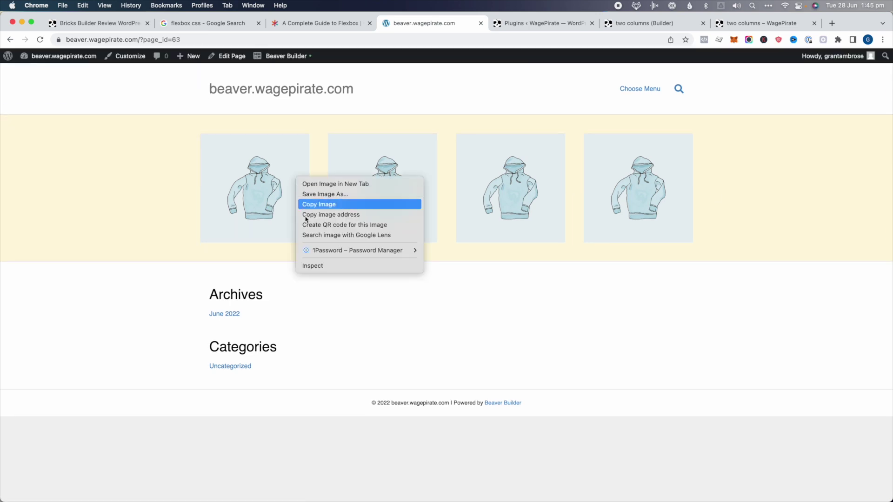
pyautogui.click(317, 265)
pyautogui.press('Left')
pyautogui.press('Left')
pyautogui.press('Left')
pyautogui.press('Left')
pyautogui.press('Left')
pyautogui.press('Left')
pyautogui.press('Left')
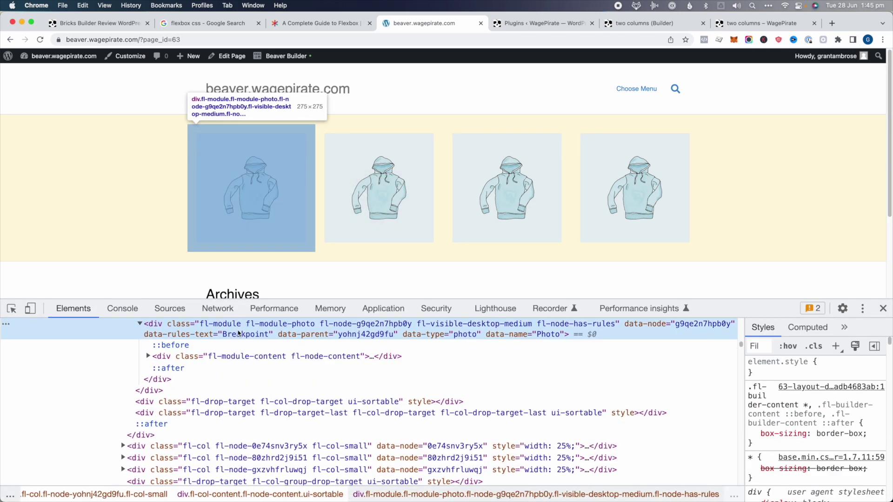
pyautogui.press('Left')
pyautogui.press('Left')
pyautogui.press('Left')
pyautogui.press('Left')
pyautogui.press('Left')
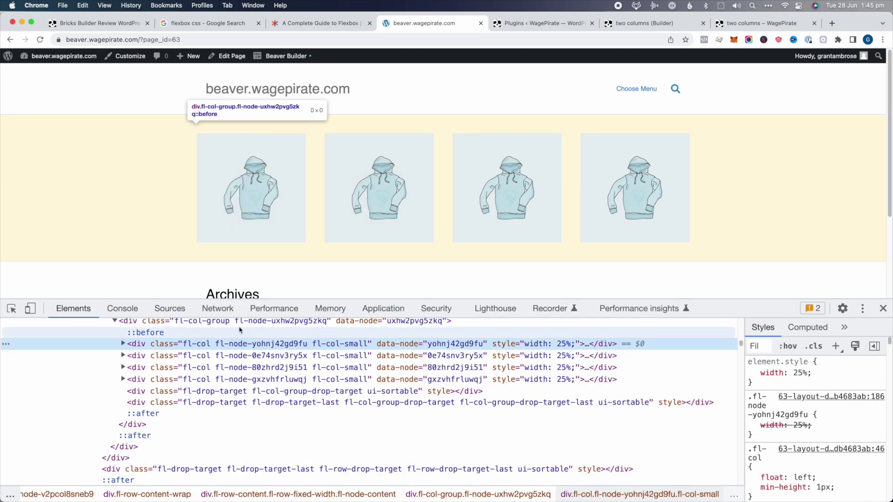
pyautogui.press('Left')
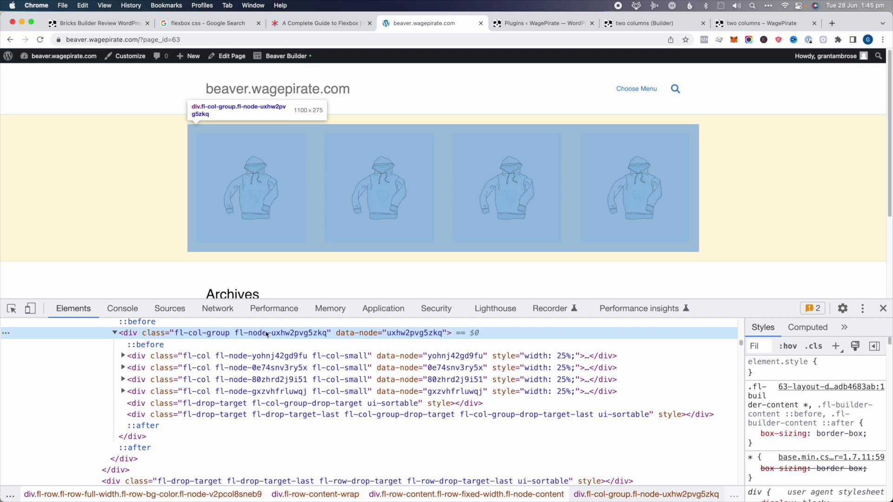
# Examine each of the four fl-col divs inside the column group
pyautogui.click(211, 356)
pyautogui.click(210, 369)
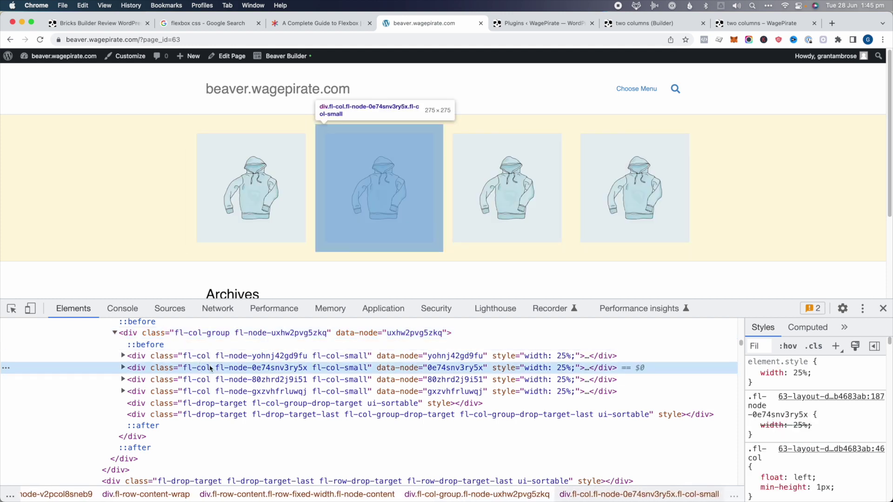
pyautogui.click(210, 379)
pyautogui.click(213, 392)
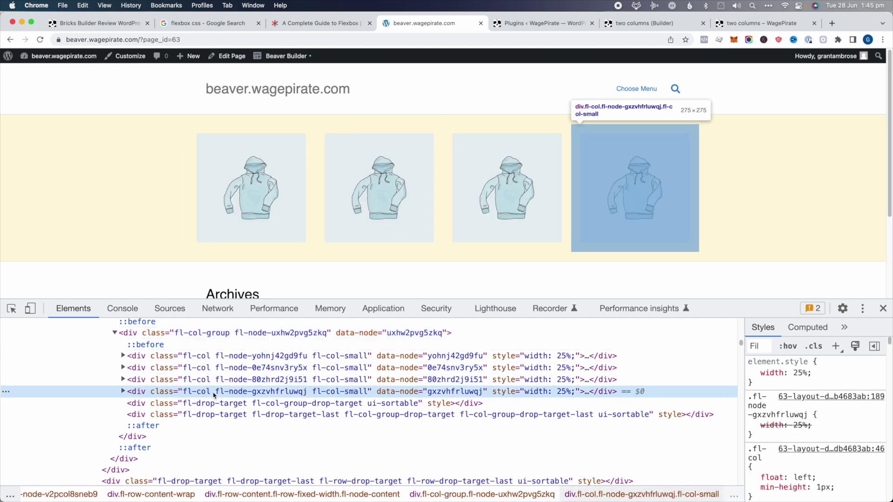
# Expand the fourth column's nested divs one level at a time down to the hoodie img element
pyautogui.press('Right')
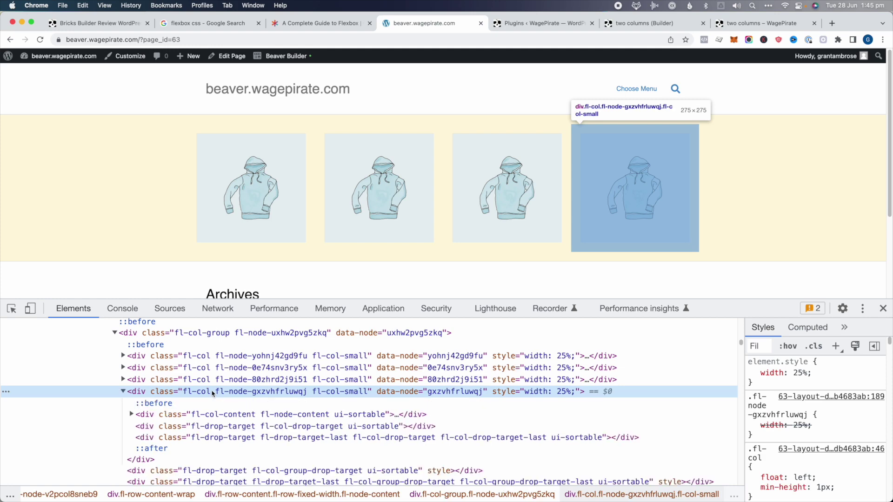
pyautogui.click(211, 414)
pyautogui.press('Right')
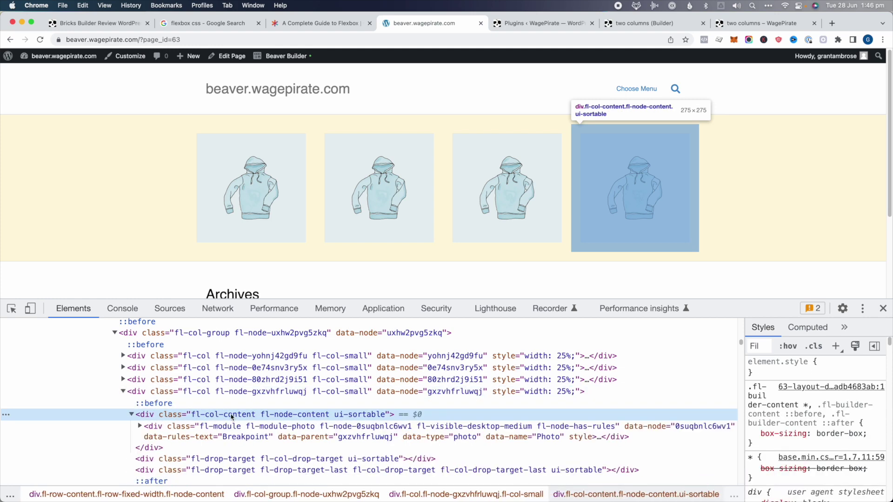
pyautogui.click(226, 426)
pyautogui.press('Right')
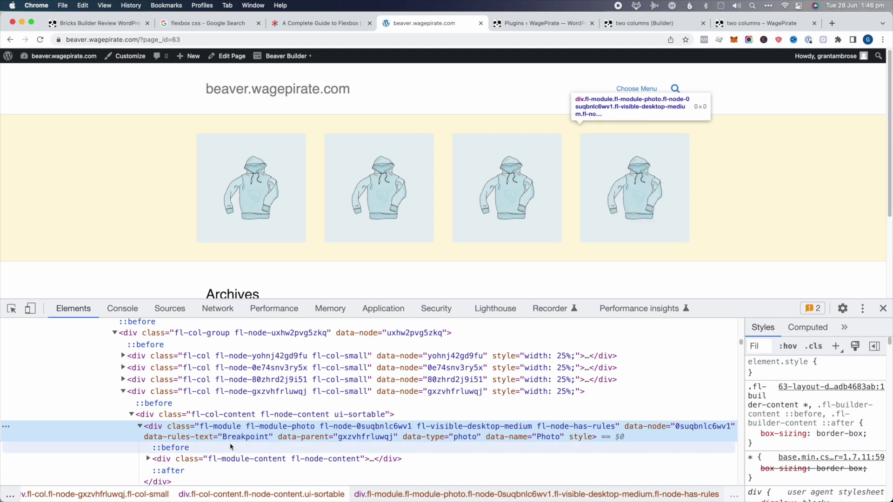
pyautogui.scroll(-1, 233, 446)
pyautogui.click(242, 424)
pyautogui.press('Right')
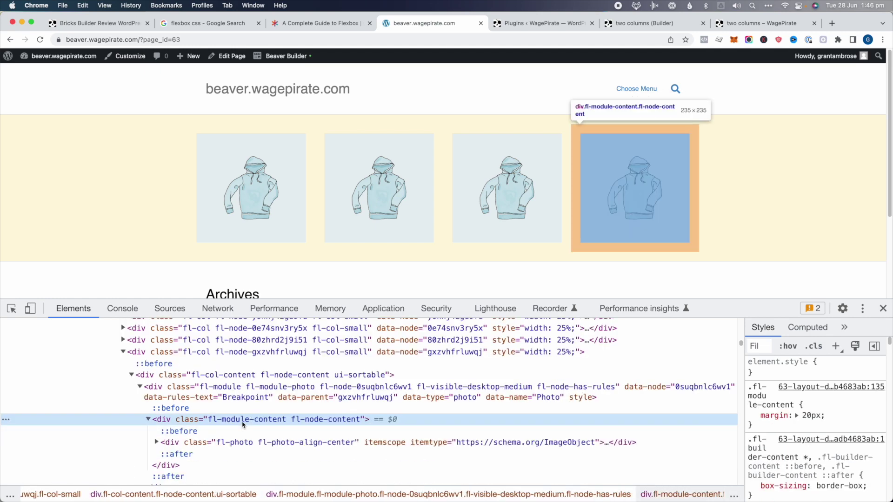
pyautogui.scroll(-1, 242, 424)
pyautogui.click(243, 424)
pyautogui.press('Right')
pyautogui.click(245, 437)
pyautogui.press('Right')
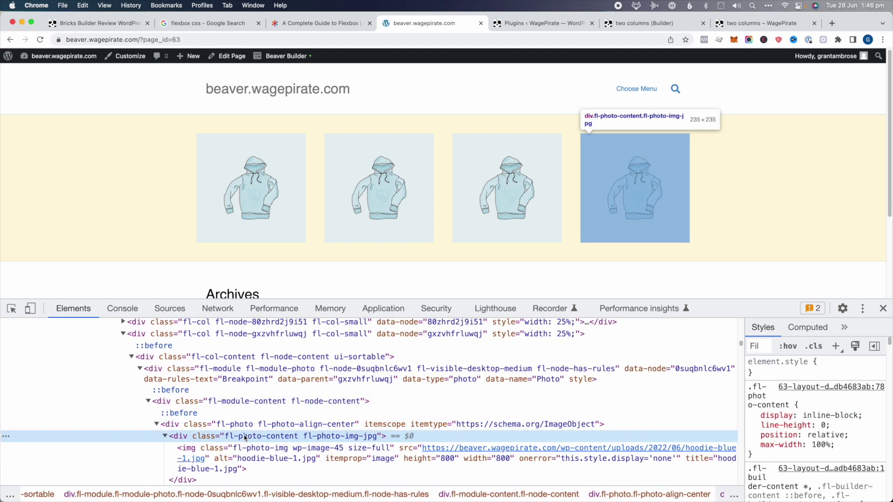
pyautogui.scroll(-1, 245, 438)
pyautogui.click(248, 443)
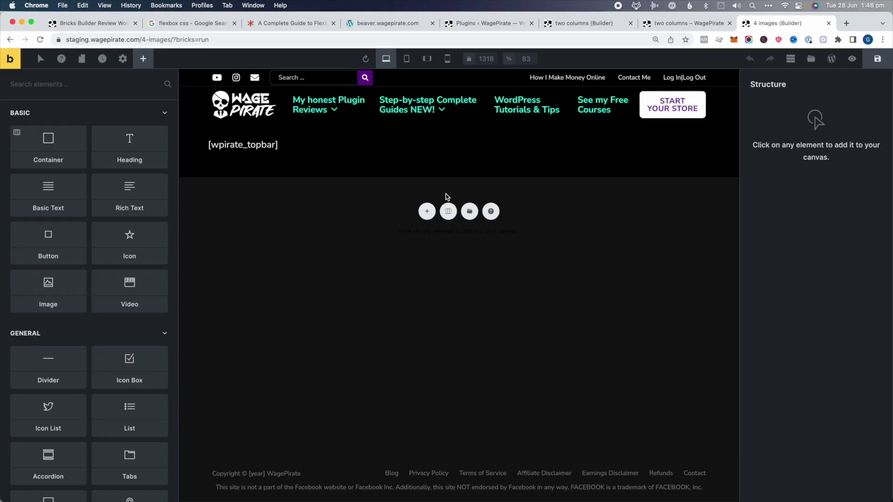
# Add a full-width section to the 4 images page in Bricks and give it a pale yellow background color
pyautogui.click(447, 212)
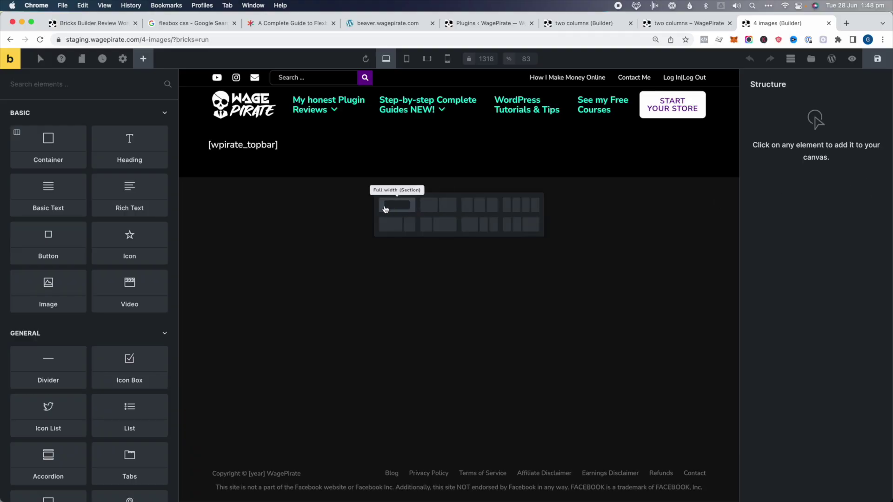
pyautogui.click(385, 209)
pyautogui.click(194, 197)
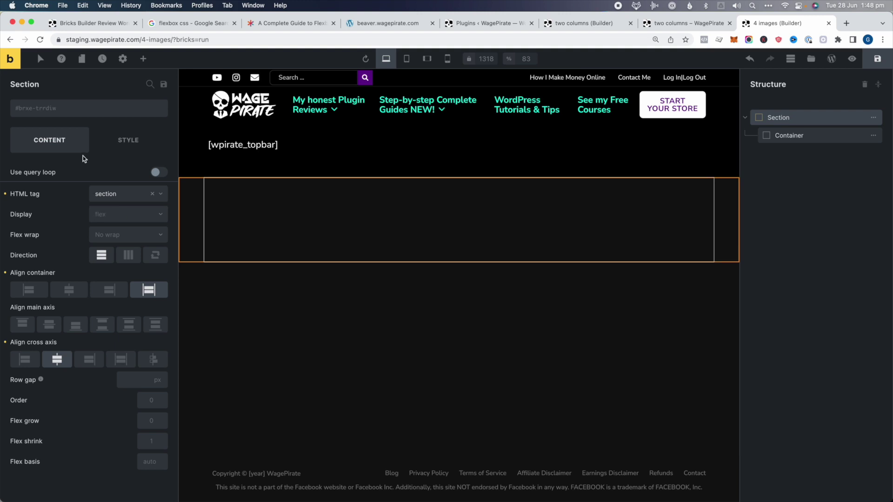
pyautogui.click(127, 139)
pyautogui.click(80, 226)
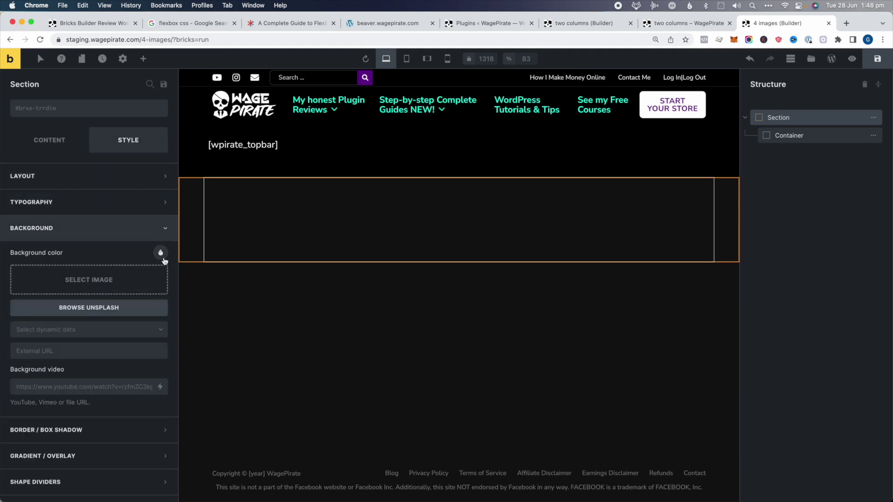
pyautogui.click(161, 253)
pyautogui.click(39, 337)
pyautogui.click(142, 377)
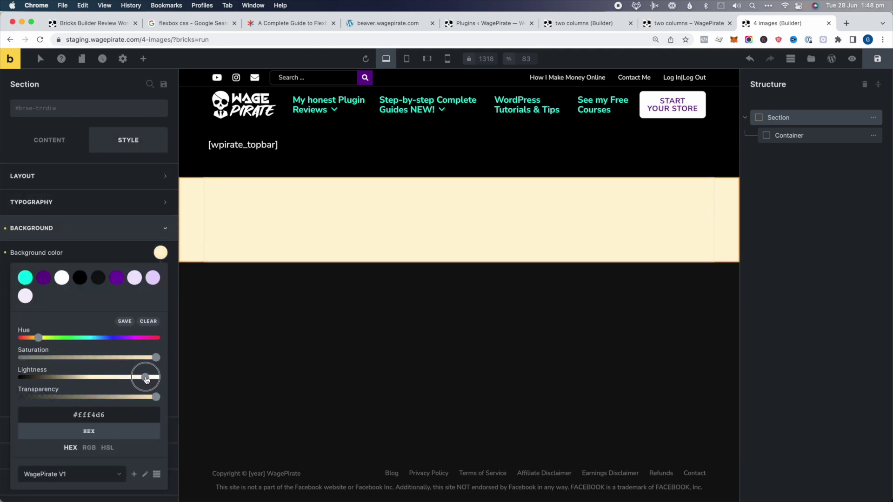
# Compare the section with its inner container and review the section's content alignment settings
pyautogui.click(821, 135)
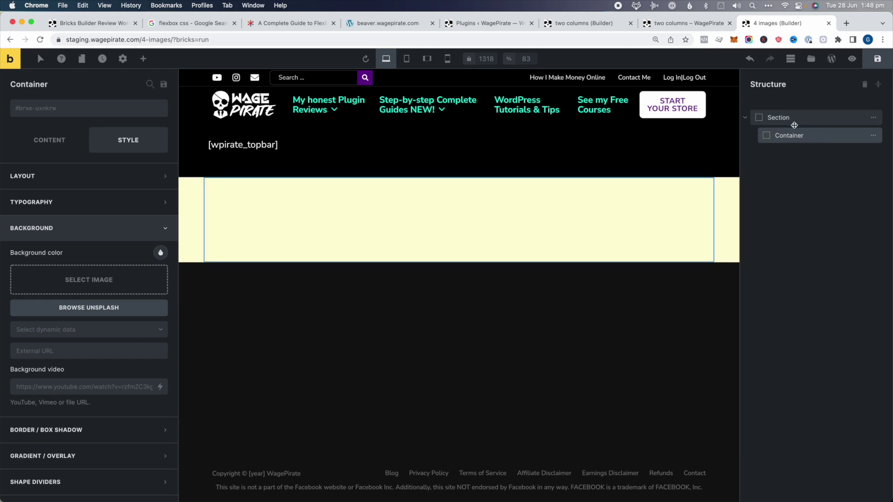
pyautogui.click(789, 119)
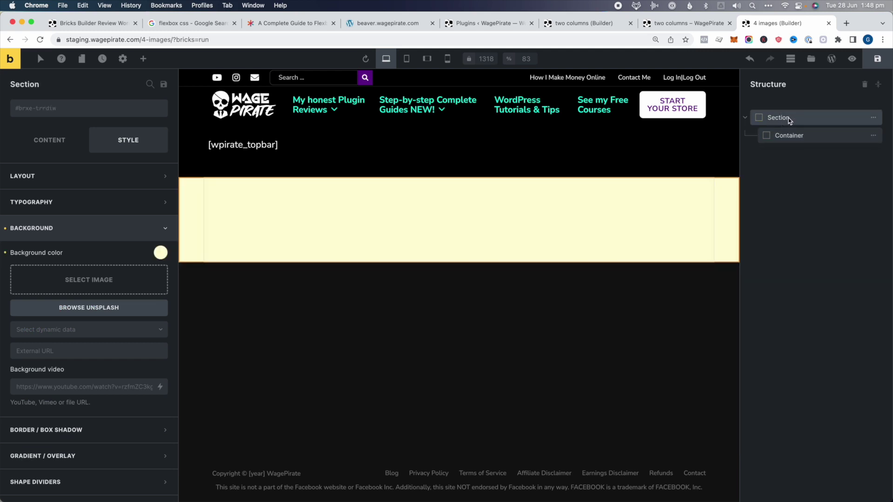
pyautogui.click(801, 135)
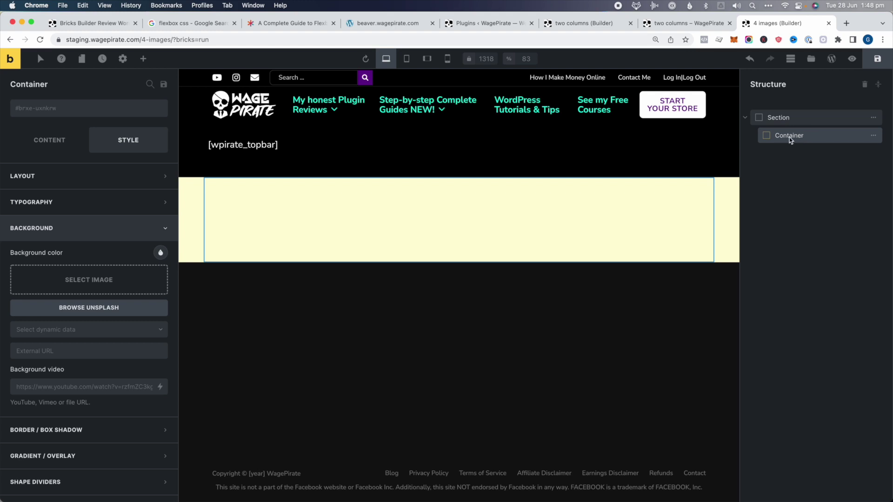
pyautogui.click(774, 119)
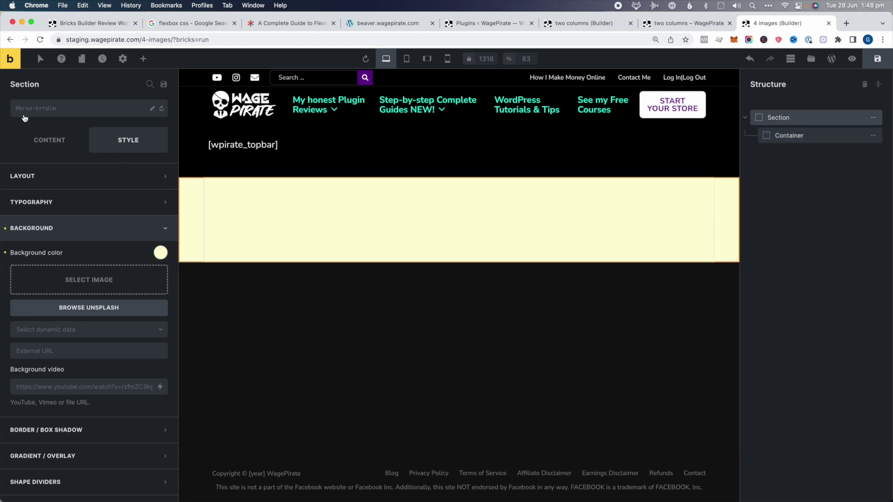
pyautogui.click(49, 140)
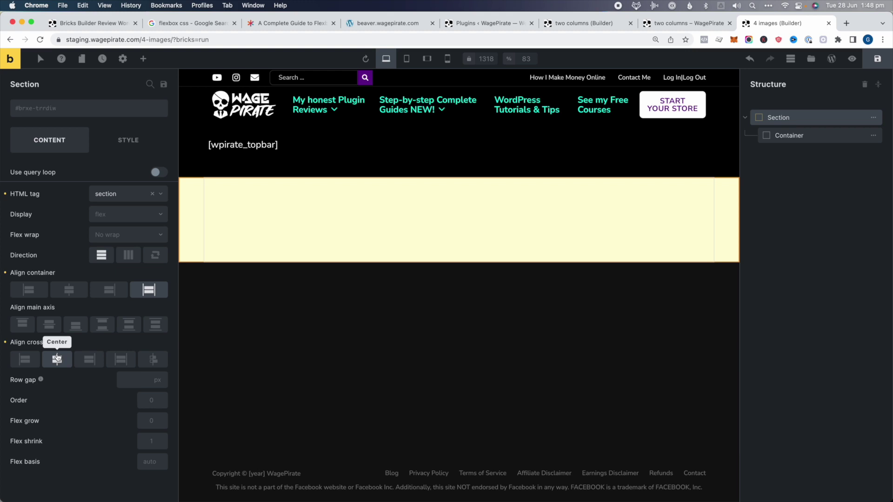
# Add an Image element inside the container and fill it with t-shirt-with-logo-1.jpg from the media library
pyautogui.click(860, 136)
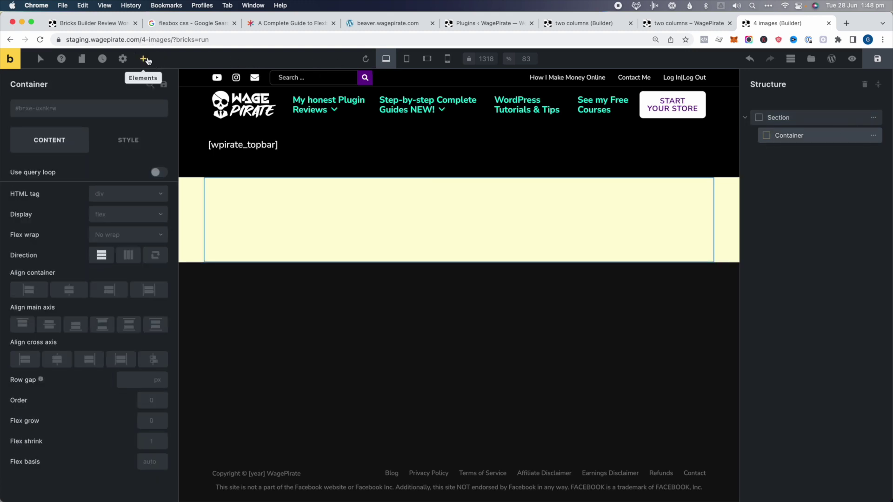
pyautogui.click(143, 59)
pyautogui.write('imag')
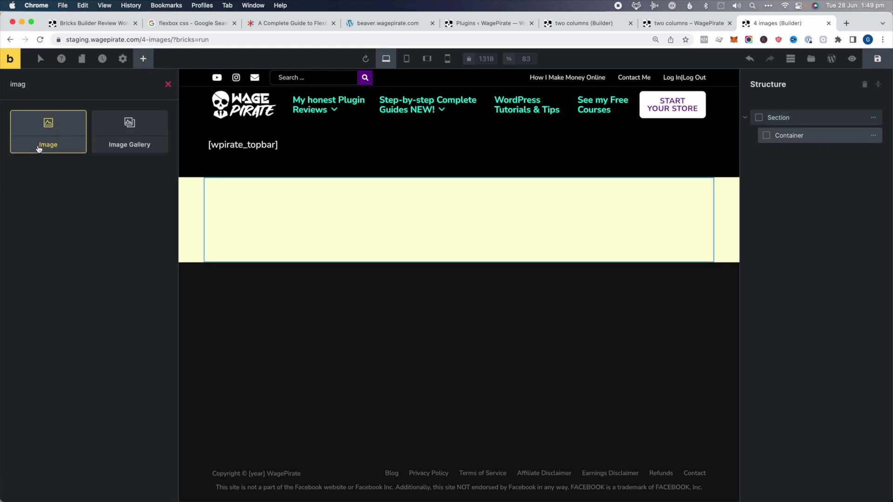
pyautogui.click(42, 142)
pyautogui.click(793, 153)
pyautogui.click(100, 180)
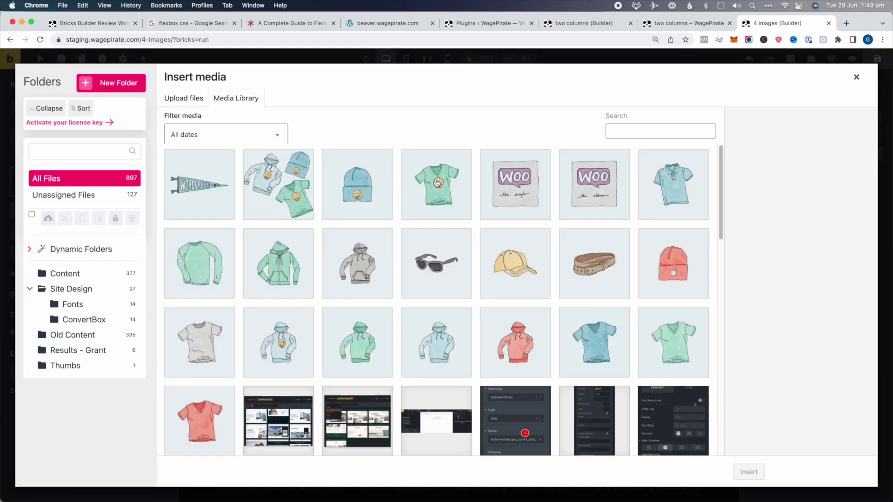
pyautogui.click(438, 182)
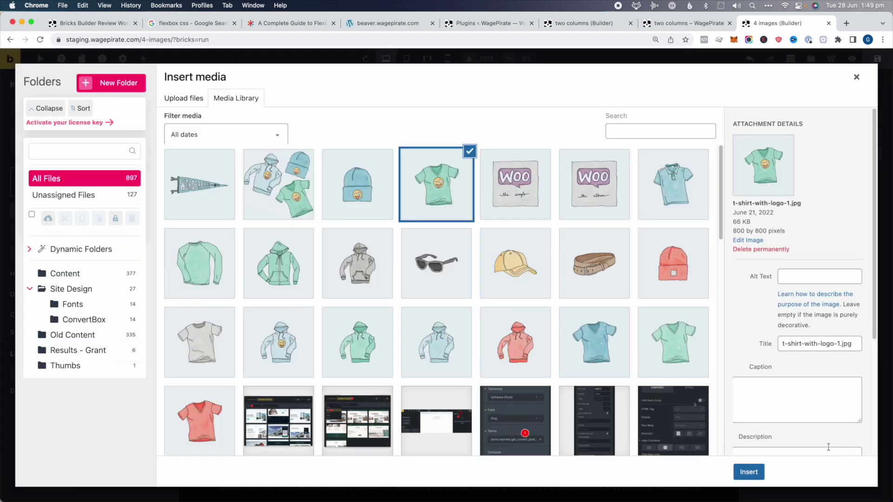
pyautogui.click(760, 472)
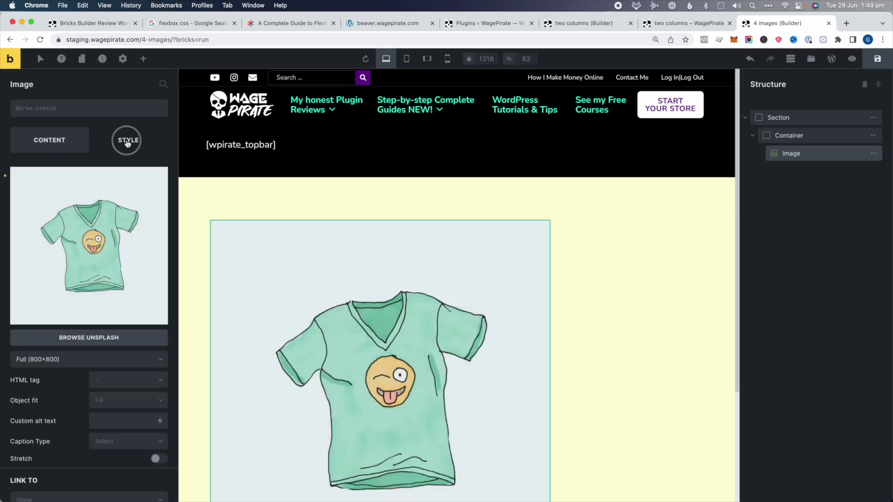
# Set the t-shirt image's width to 25%
pyautogui.click(127, 143)
pyautogui.click(101, 176)
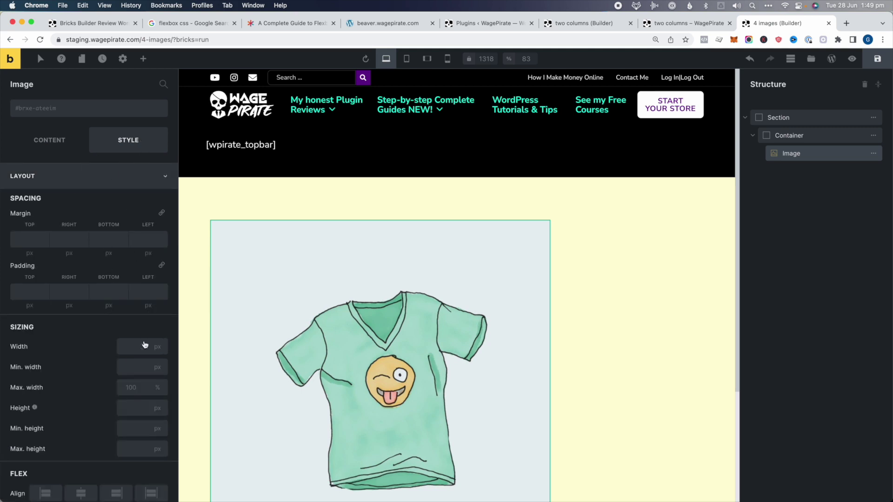
pyautogui.click(145, 345)
pyautogui.write('25%')
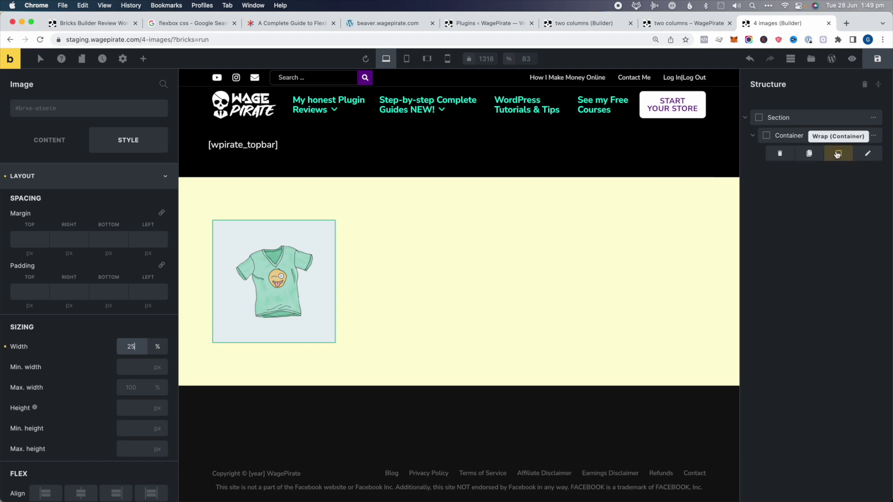
# Duplicate the t-shirt image three times so the container holds four images
pyautogui.click(809, 153)
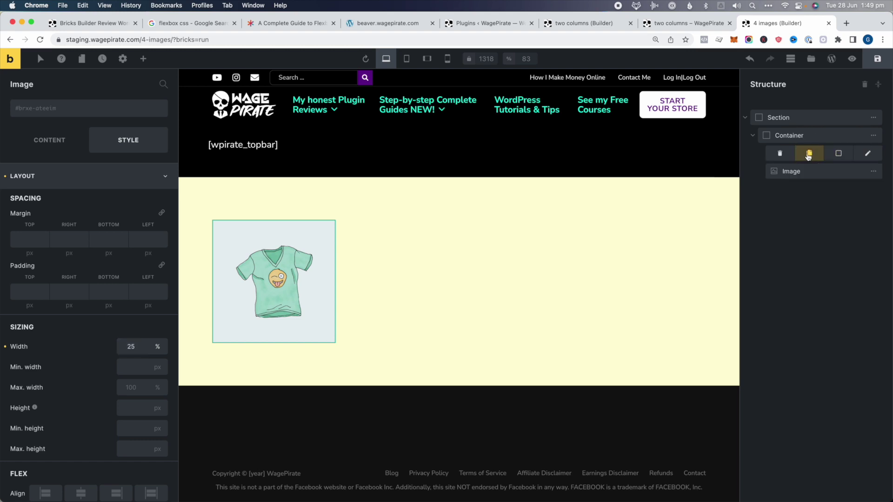
pyautogui.click(809, 153)
pyautogui.click(810, 153)
pyautogui.scroll(-5, 516, 246)
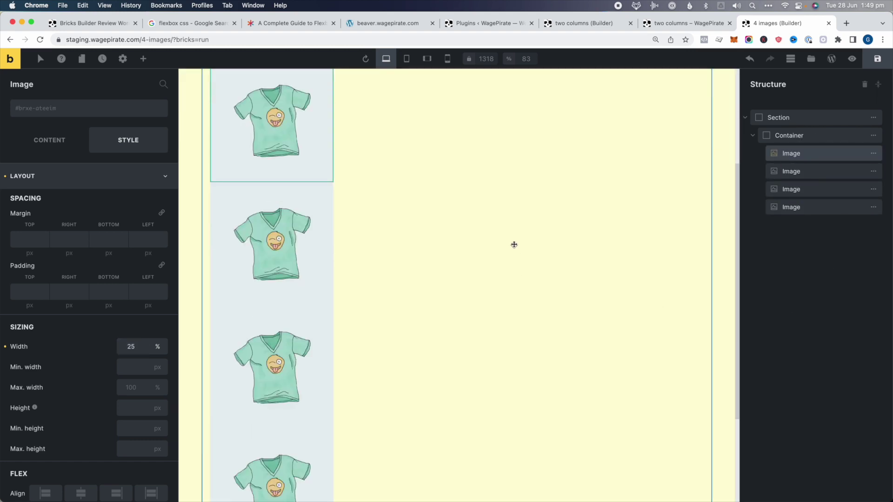
pyautogui.scroll(5, 514, 245)
# Set the container's flex direction to horizontal so the four images sit in one row
pyautogui.click(811, 136)
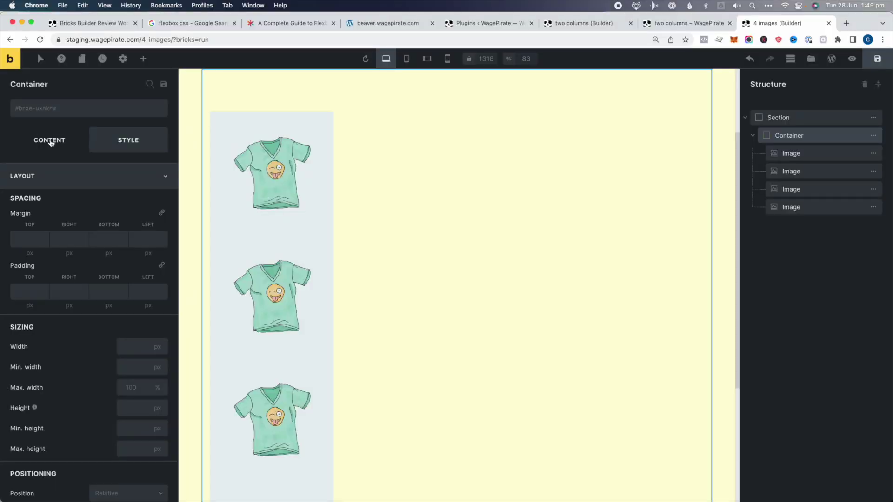
pyautogui.click(53, 145)
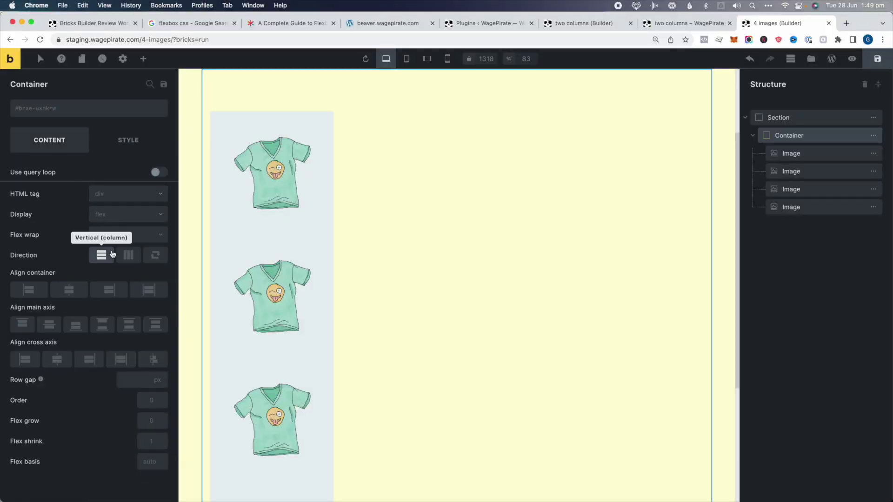
pyautogui.click(133, 255)
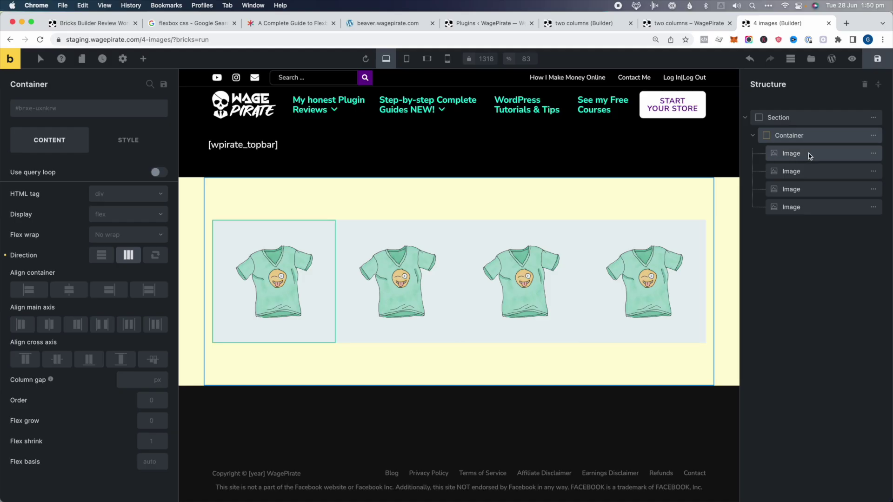
# Set the first image's width to 23% and copy the value
pyautogui.click(810, 156)
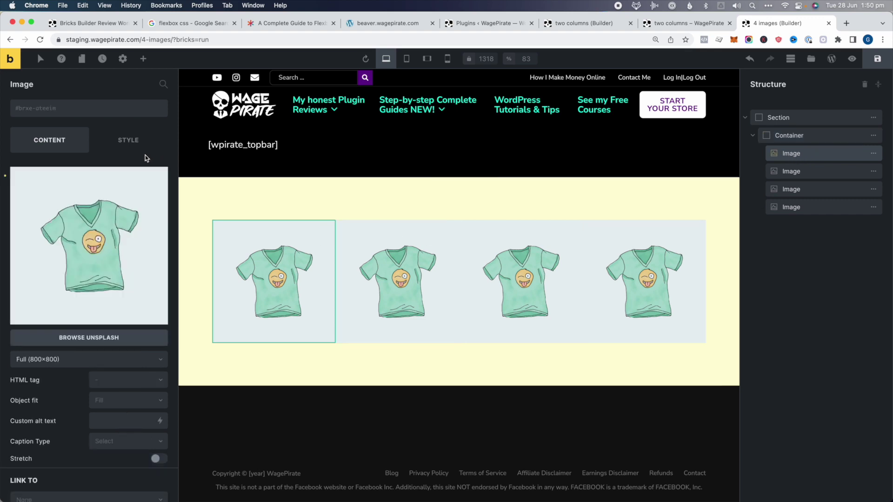
pyautogui.click(128, 140)
pyautogui.doubleClick(139, 347)
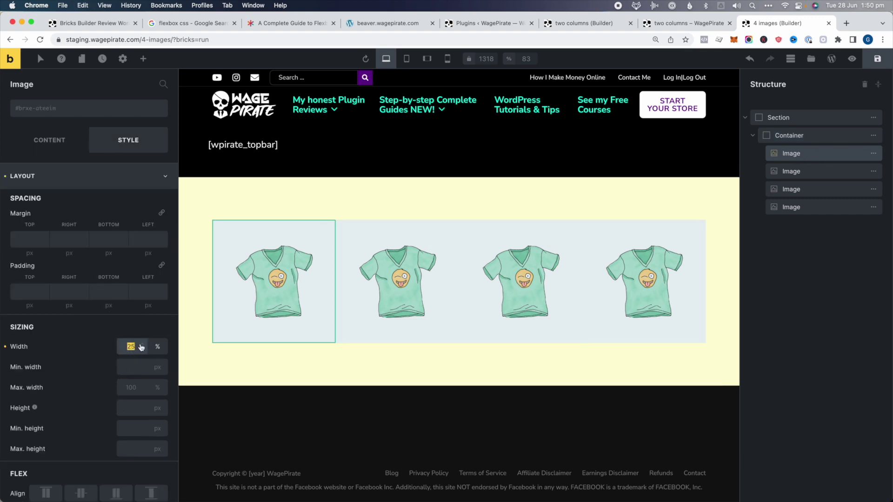
pyautogui.write('23')
pyautogui.press('super+a')
pyautogui.press('super+c')
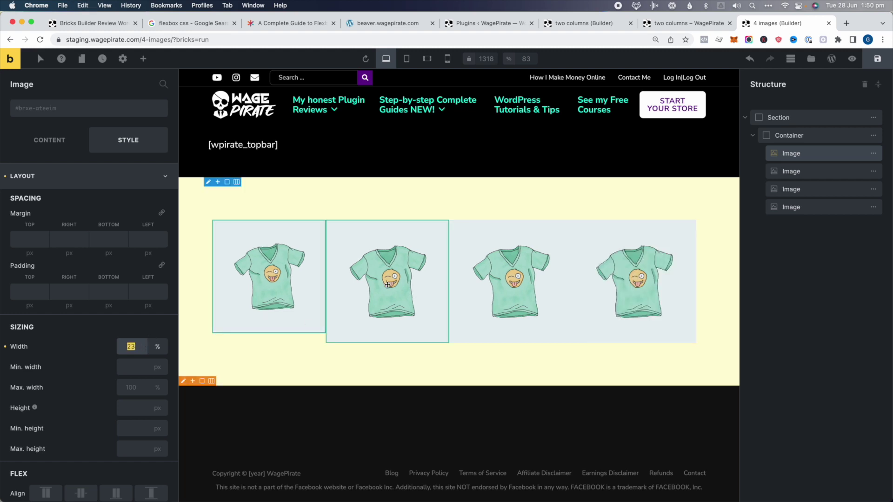
# Apply the copied 23% width to the second, third and fourth images
pyautogui.click(386, 283)
pyautogui.click(133, 346)
pyautogui.press('super+a')
pyautogui.press('super+v')
pyautogui.click(506, 299)
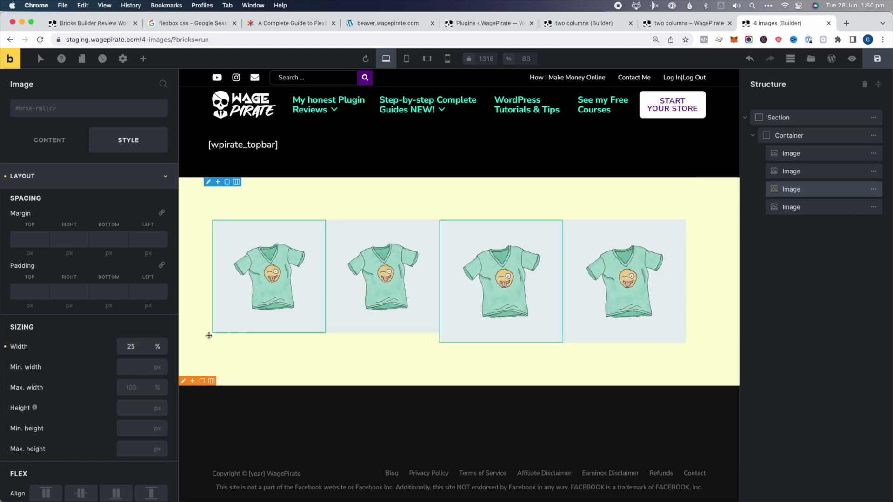
pyautogui.click(123, 347)
pyautogui.press('super+a')
pyautogui.press('super+v')
pyautogui.click(609, 279)
pyautogui.click(123, 346)
pyautogui.press('super+a')
pyautogui.press('super+v')
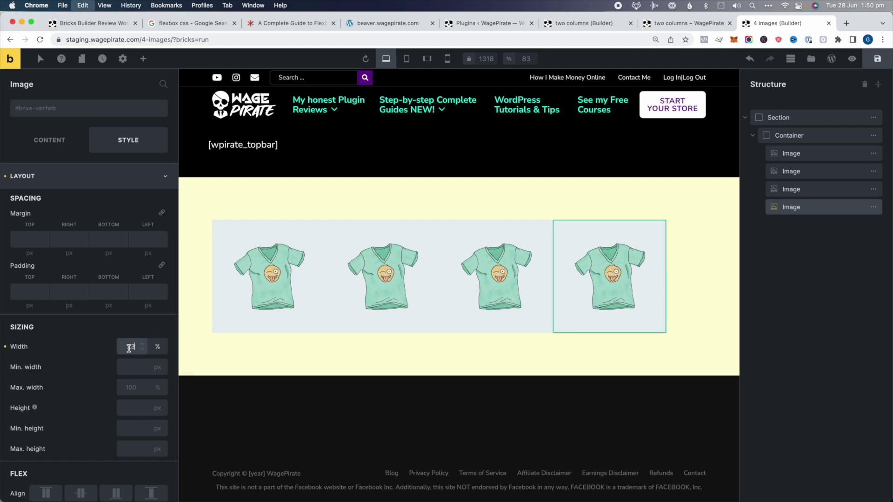
# Set the container's main axis alignment to Space between
pyautogui.click(523, 343)
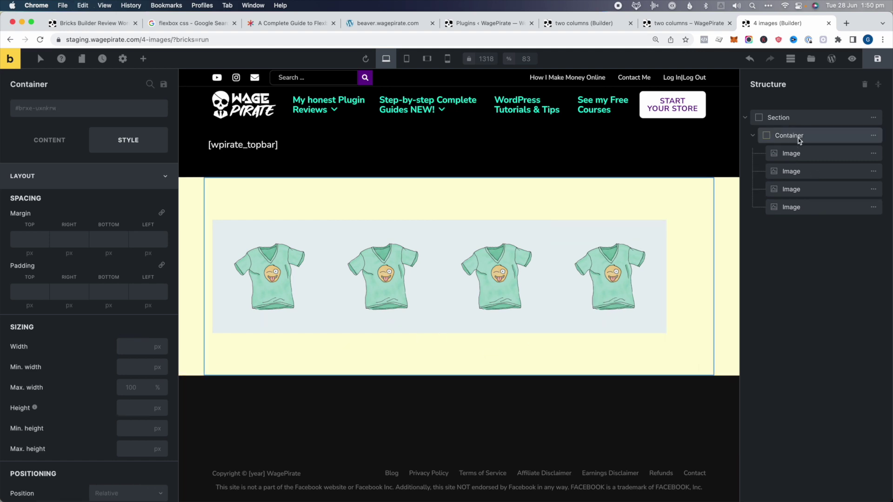
pyautogui.click(49, 140)
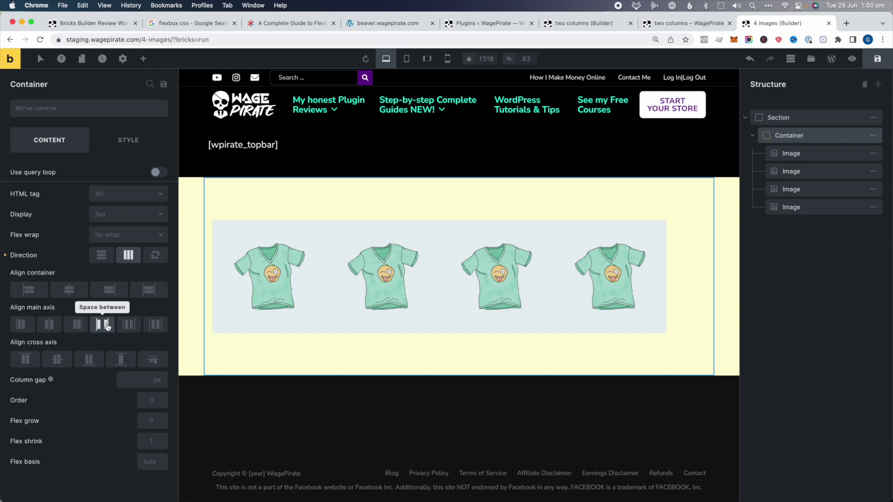
pyautogui.click(102, 325)
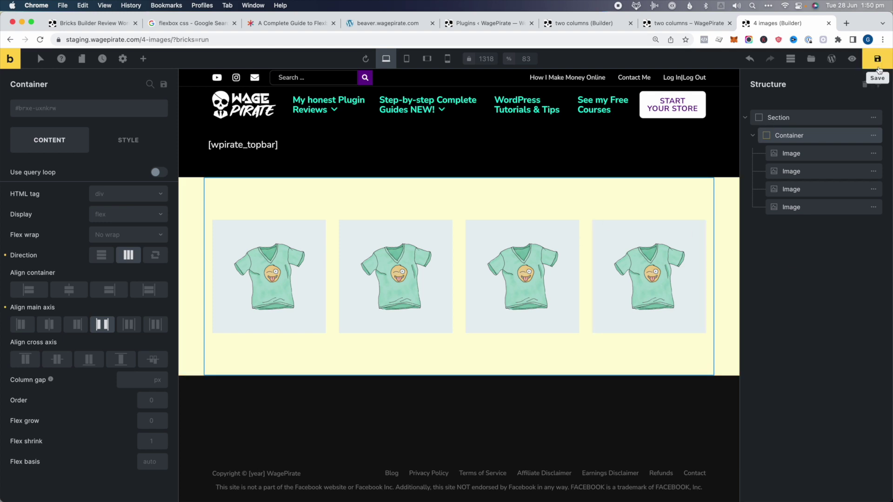
# Save the 4 images page, preview it and open its live version in a new tab
pyautogui.click(883, 62)
pyautogui.click(852, 59)
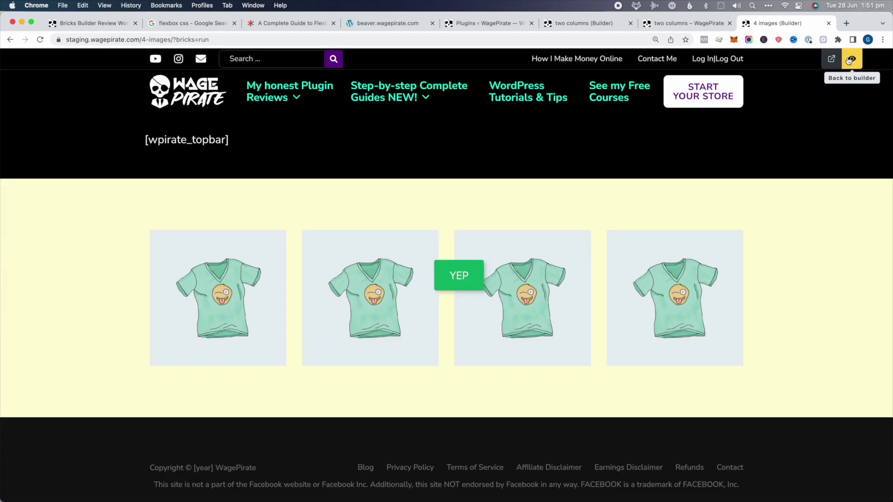
pyautogui.click(832, 59)
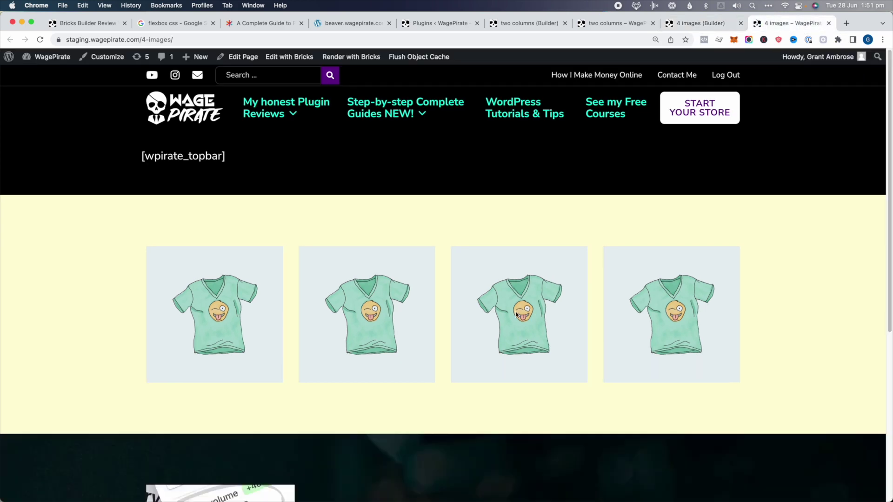
# Inspect the second image on the live page and examine the section element and its inner container div
pyautogui.rightClick(393, 285)
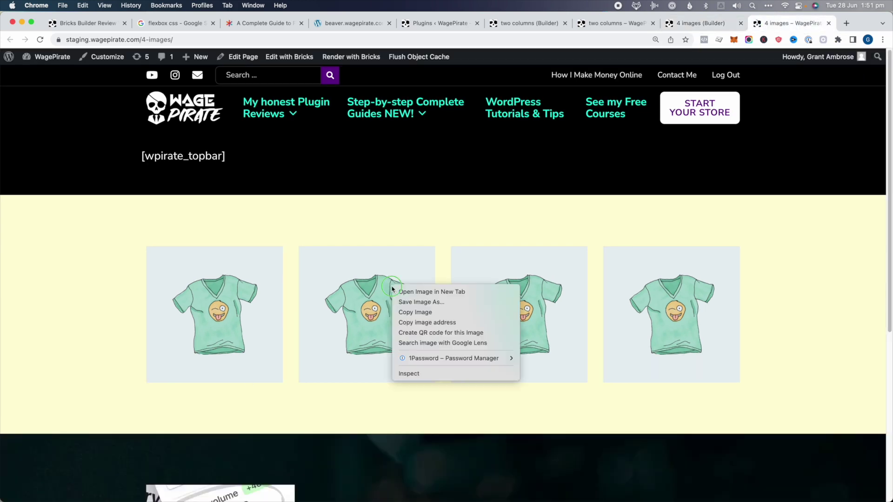
pyautogui.click(412, 373)
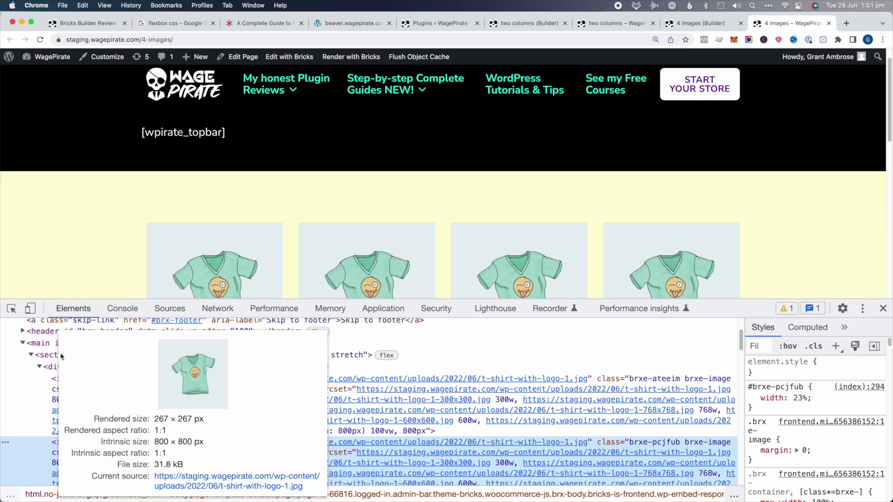
pyautogui.click(100, 356)
pyautogui.press('Left')
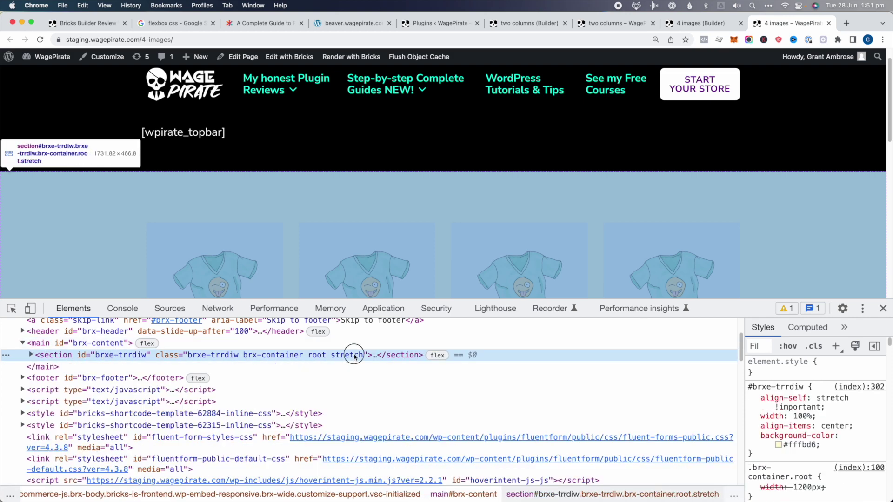
pyautogui.scroll(-3, 412, 191)
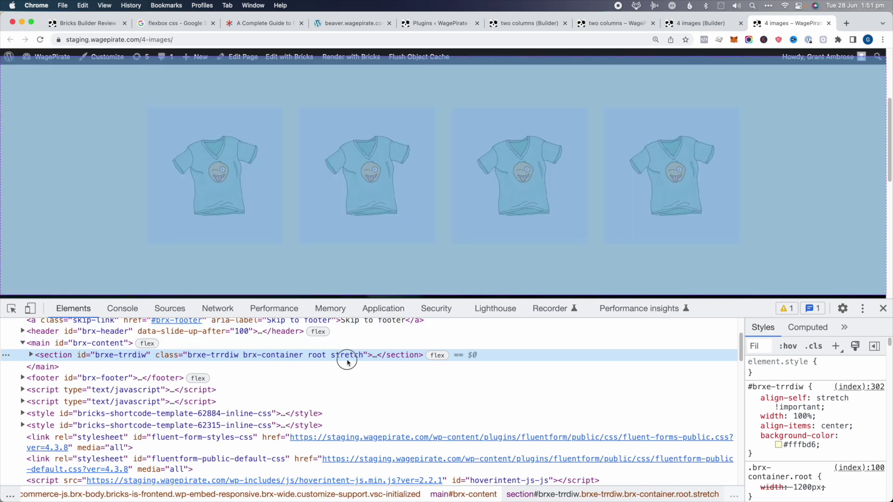
pyautogui.press('Right')
pyautogui.click(314, 367)
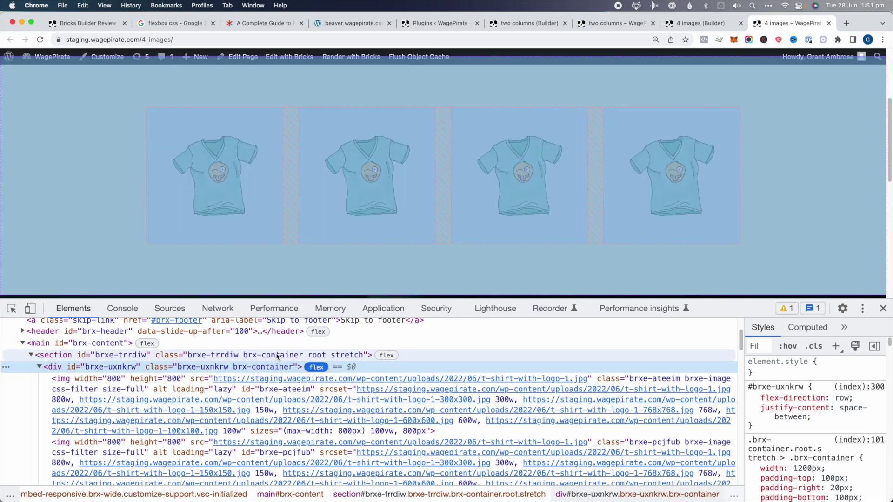
pyautogui.click(273, 356)
pyautogui.click(266, 366)
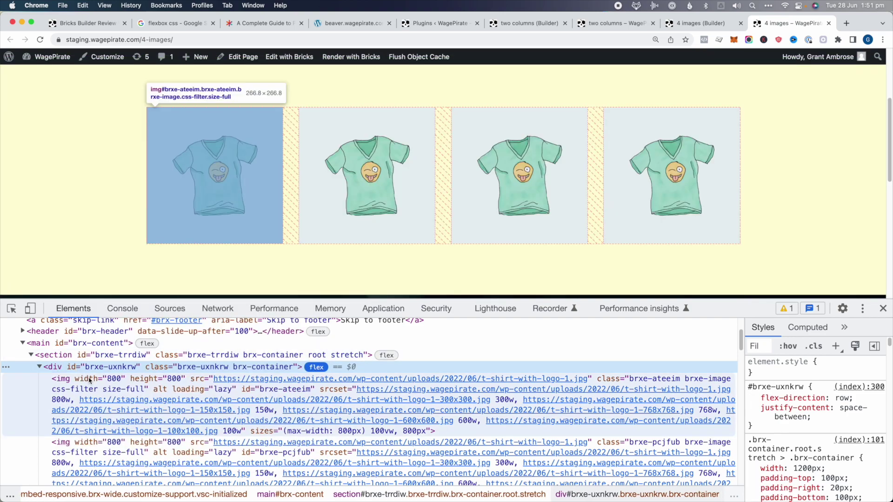
# Examine each of the four img elements directly inside the container div
pyautogui.click(88, 381)
pyautogui.scroll(-1, 89, 381)
pyautogui.click(89, 435)
pyautogui.scroll(-3, 69, 404)
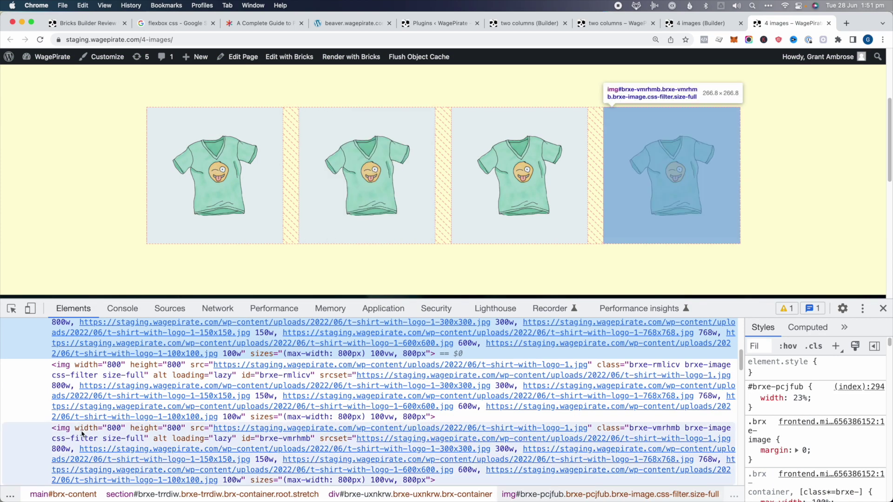
pyautogui.click(55, 398)
pyautogui.click(60, 432)
pyautogui.scroll(5, 64, 422)
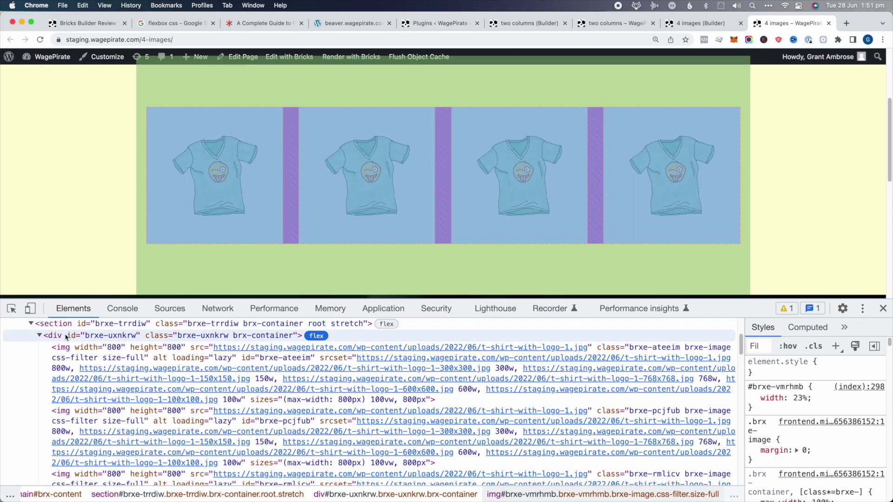
# Trace the Bricks nesting from the section through the container div to the first img element
pyautogui.click(78, 326)
pyautogui.scroll(1, 79, 328)
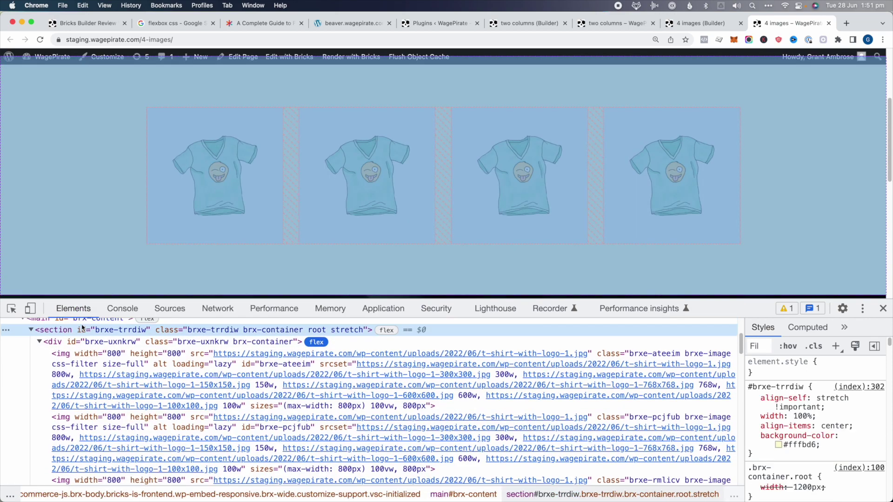
pyautogui.click(88, 350)
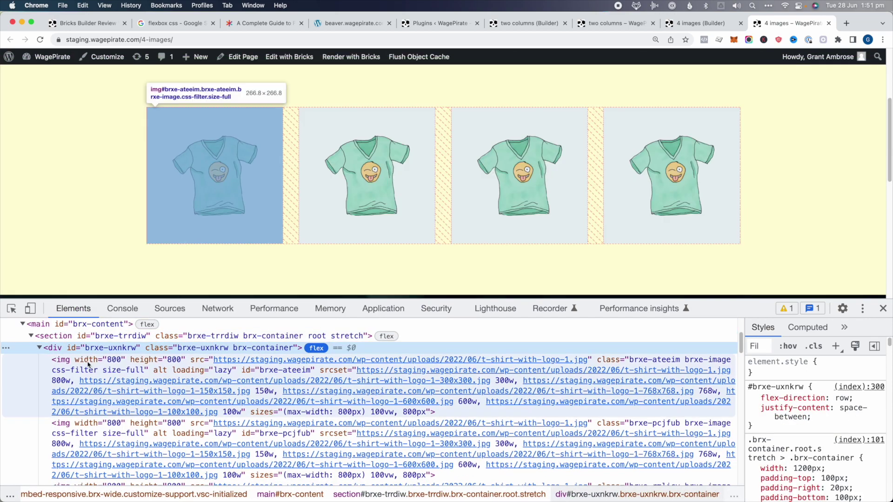
pyautogui.click(93, 365)
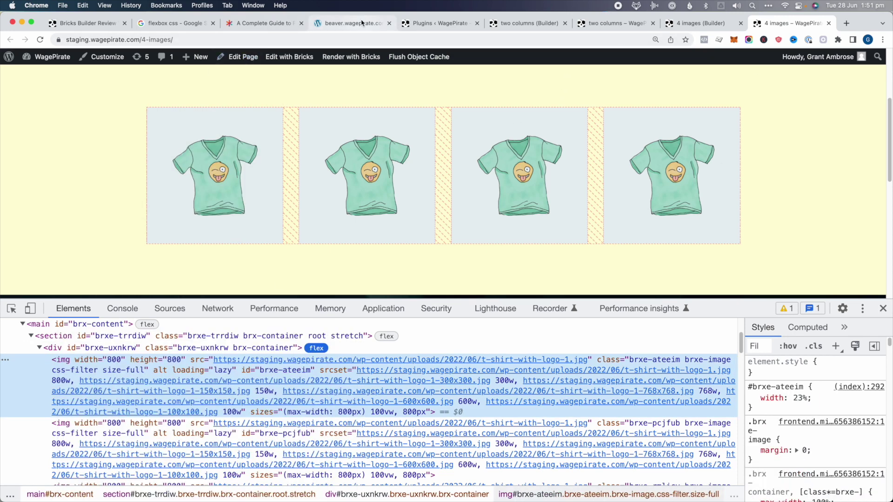
# Switch to the Beaver Builder four-image page and examine the outer fl-row div, collapsing and re-expanding it in the markup
pyautogui.click(363, 22)
pyautogui.scroll(3, 239, 378)
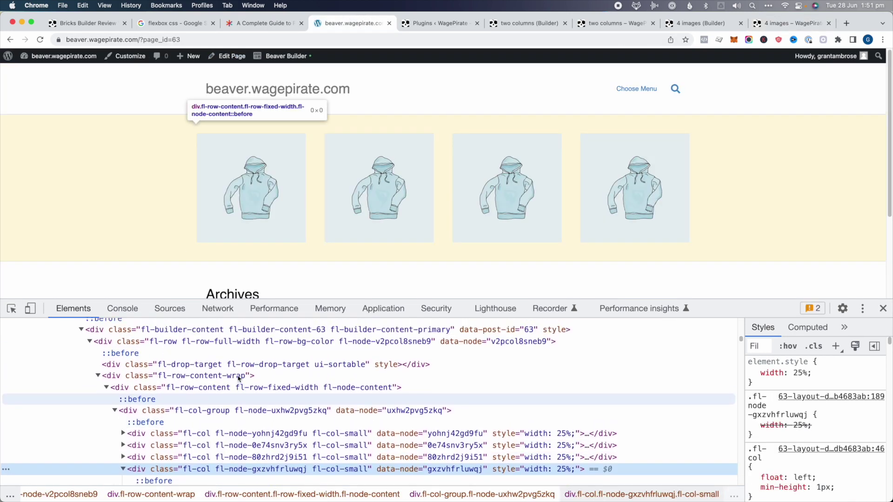
pyautogui.scroll(1, 239, 378)
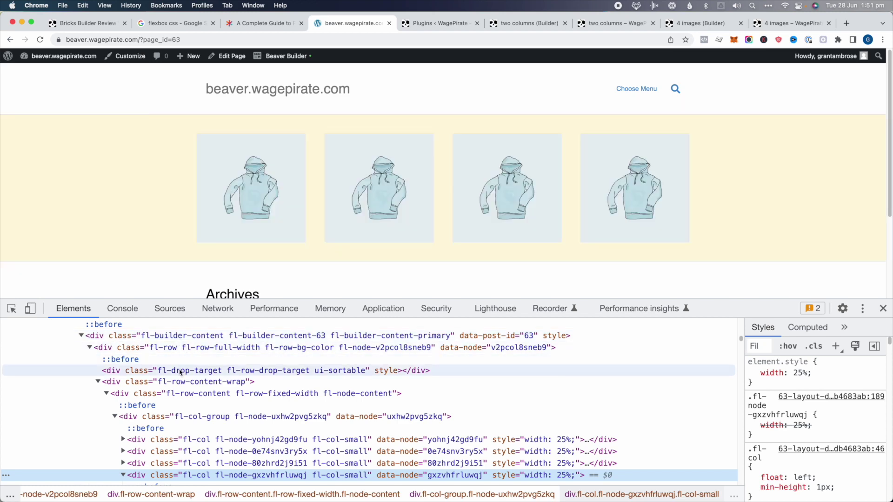
pyautogui.click(189, 348)
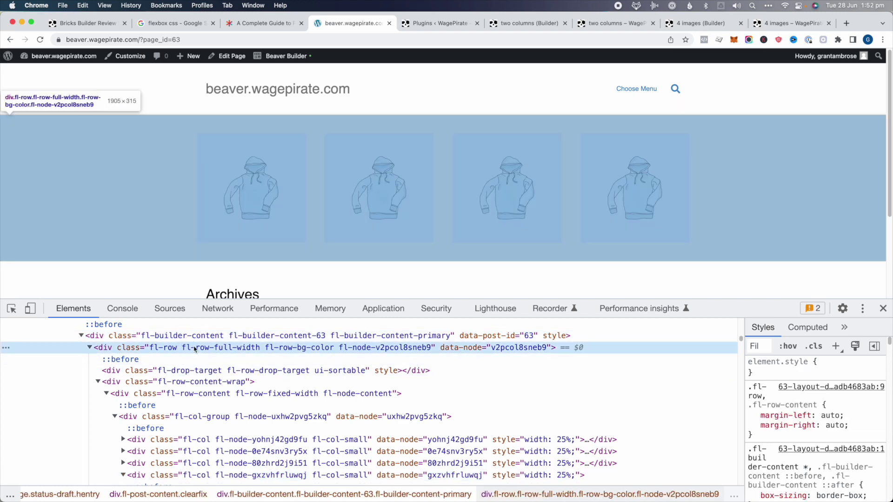
pyautogui.press('Left')
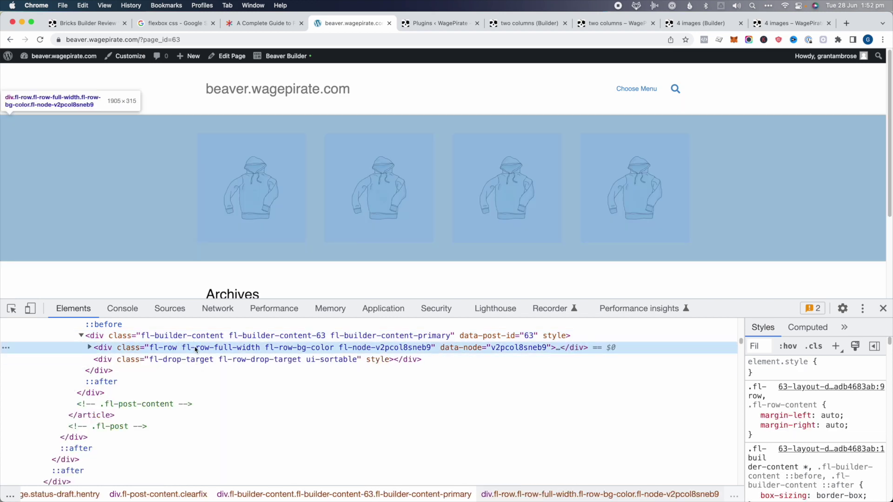
pyautogui.press('Right')
# Examine the fl-row-content-wrap div and the fl-row-content div nested inside it
pyautogui.press('Down')
pyautogui.press('Down')
pyautogui.press('Down')
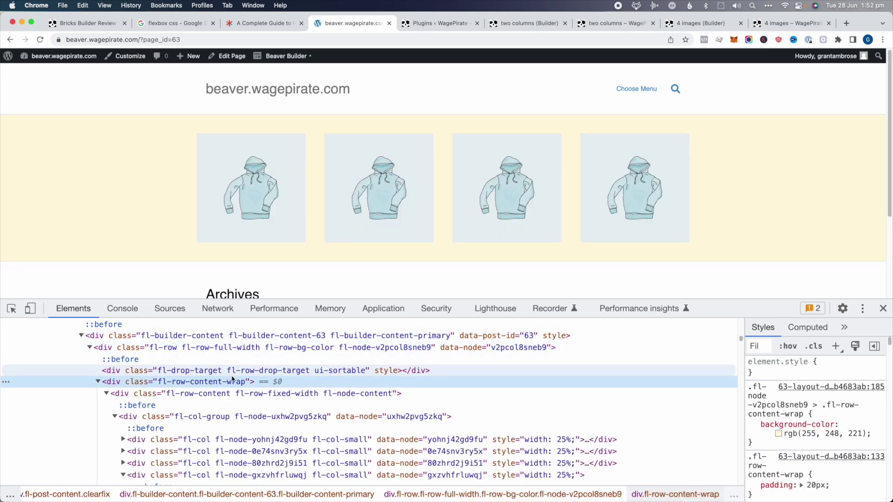
pyautogui.press('Down')
pyautogui.click(232, 382)
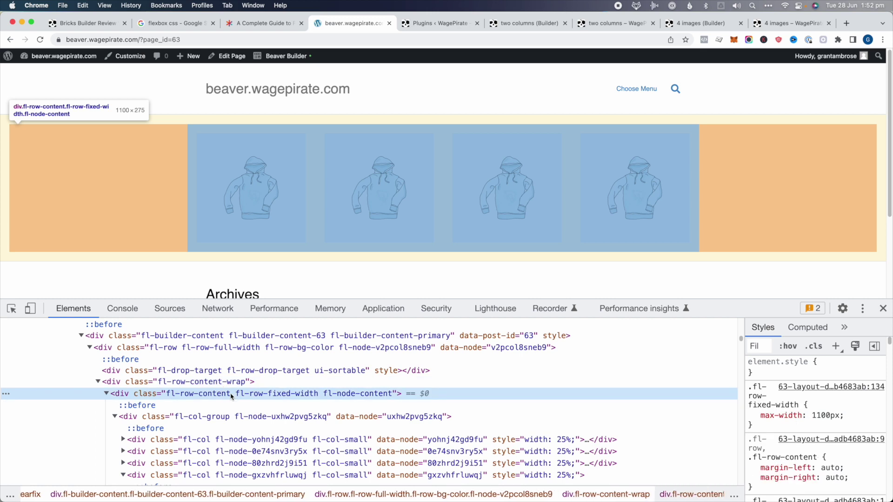
pyautogui.click(232, 394)
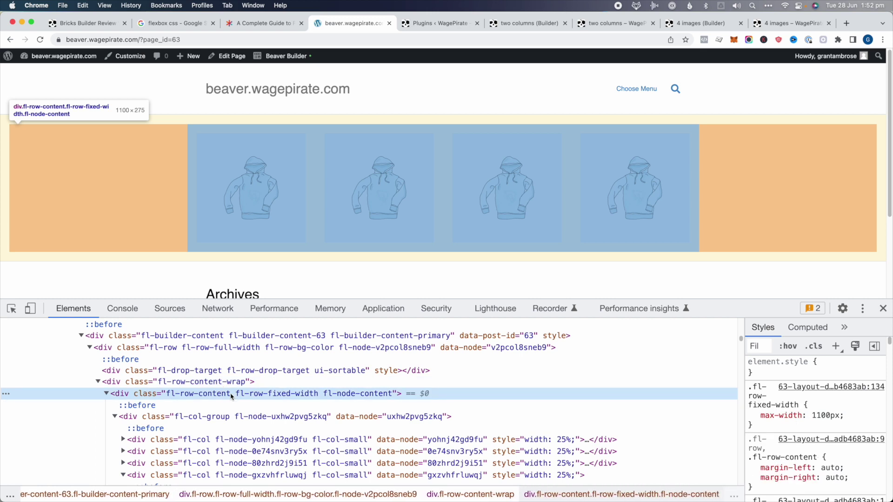
# Examine the fl-col-group div and expand the first fl-col div inside it
pyautogui.scroll(-1, 232, 396)
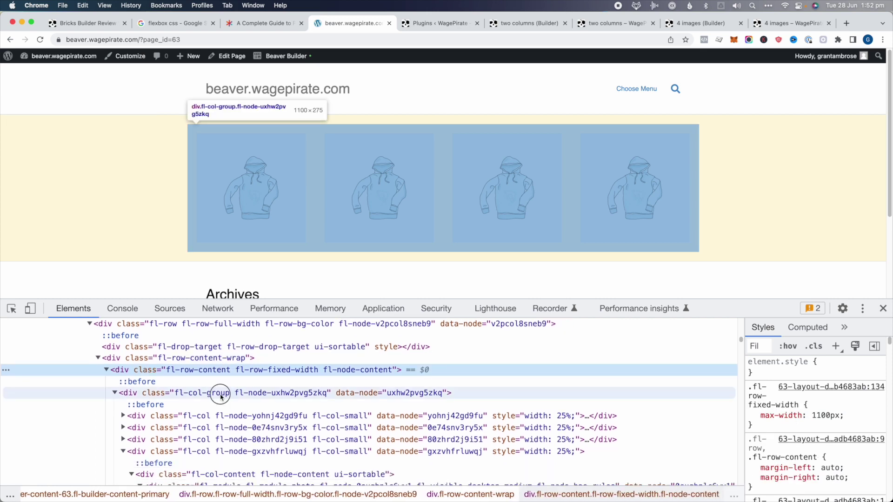
pyautogui.click(220, 395)
pyautogui.scroll(-1, 221, 402)
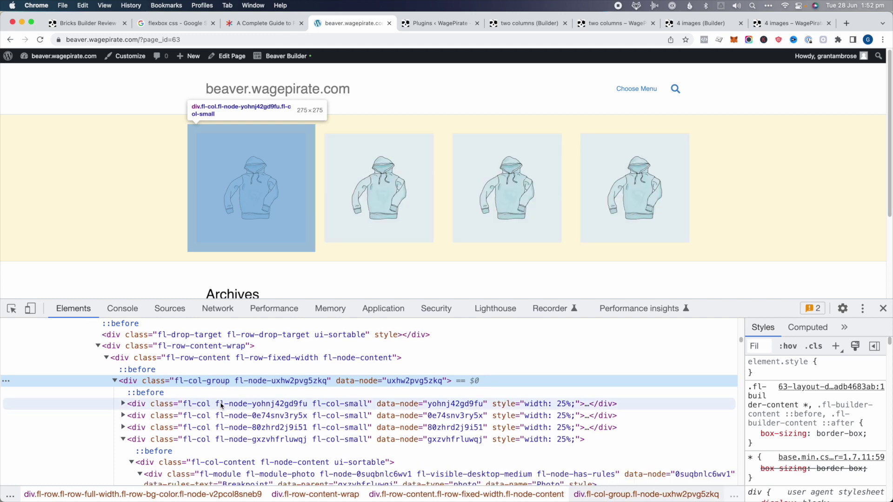
pyautogui.click(220, 403)
pyautogui.press('Right')
pyautogui.press('Down')
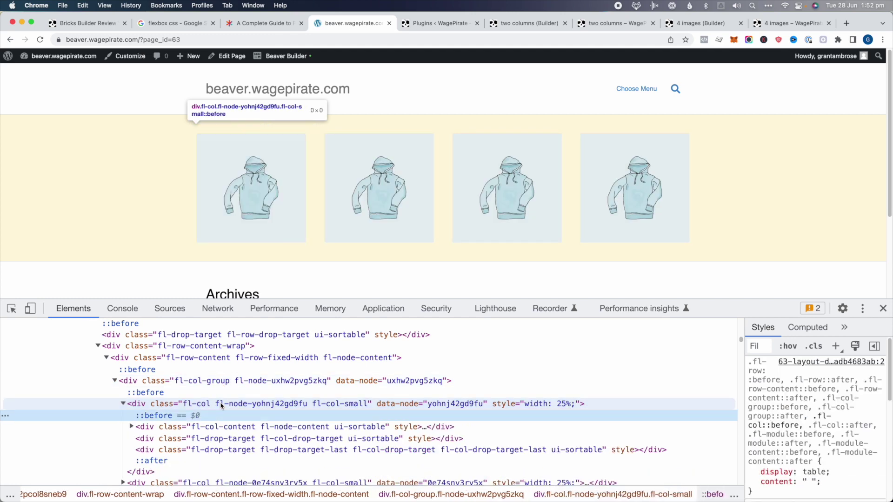
# Expand the first column's fl-col-content div and the photo module div nested in it
pyautogui.press('Down')
pyautogui.press('Right')
pyautogui.press('Down')
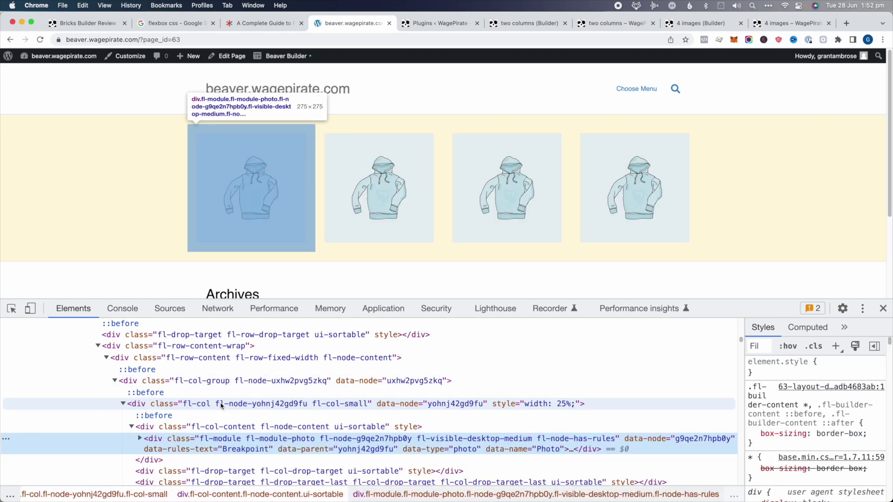
pyautogui.scroll(-2, 221, 405)
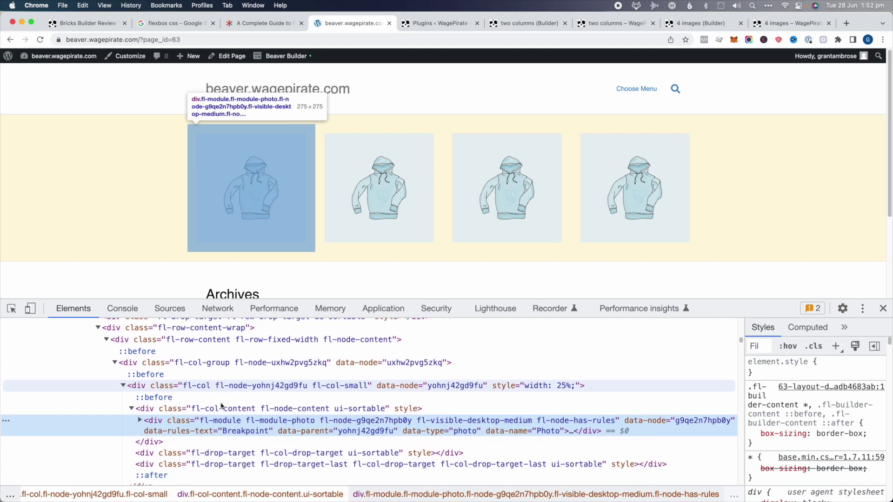
pyautogui.press('Right')
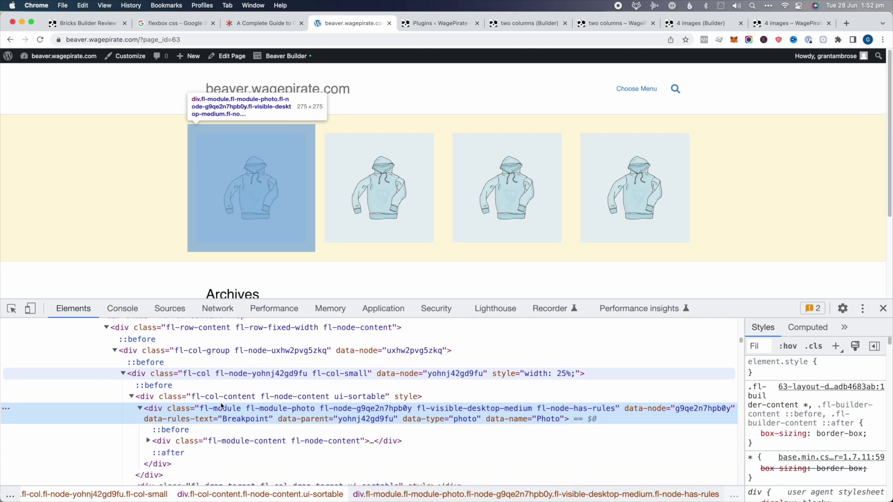
# Trace the photo module's nesting from fl-module-content through fl-photo and fl-photo-content to the img element
pyautogui.click(233, 445)
pyautogui.press('Right')
pyautogui.press('Down')
pyautogui.press('Down')
pyautogui.scroll(-1, 234, 448)
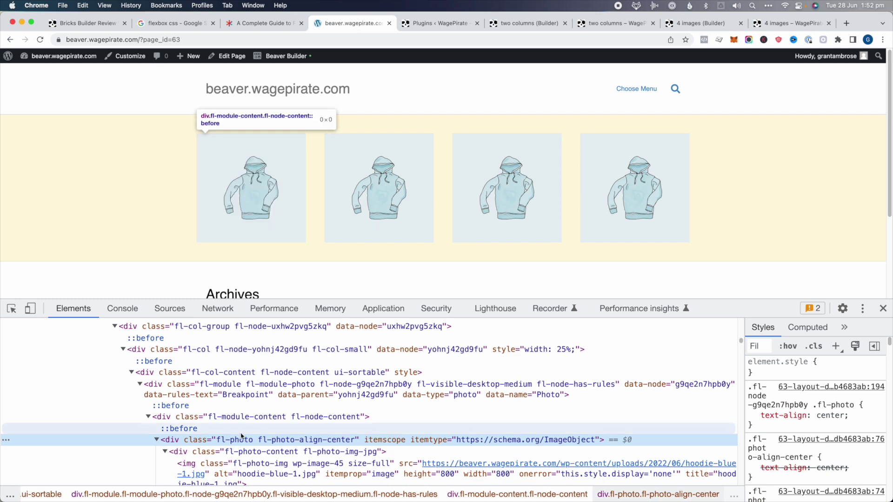
pyautogui.click(242, 452)
pyautogui.scroll(-1, 243, 454)
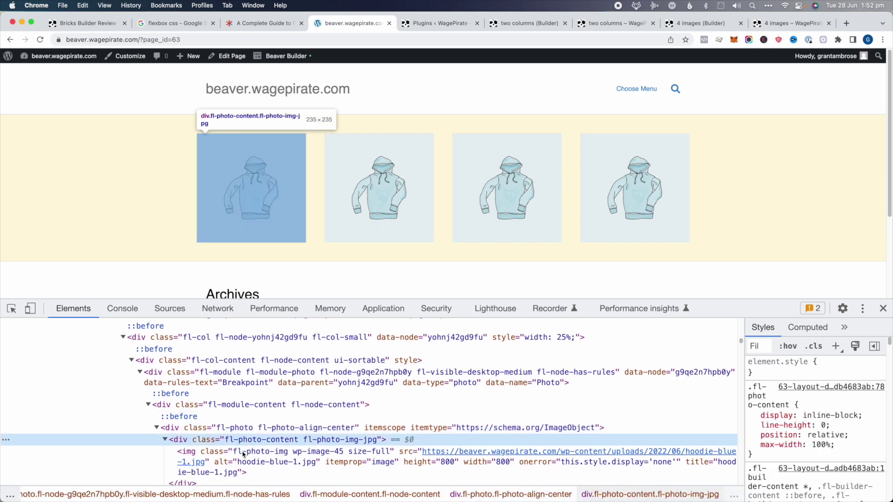
pyautogui.click(284, 461)
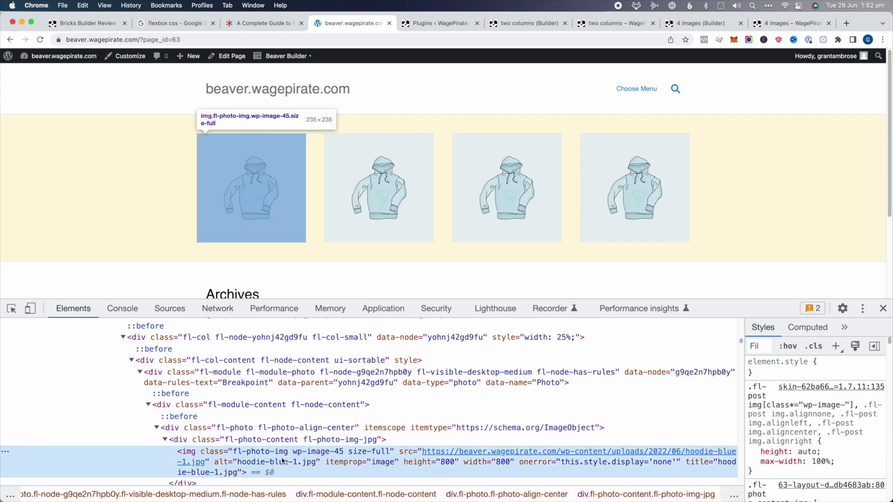
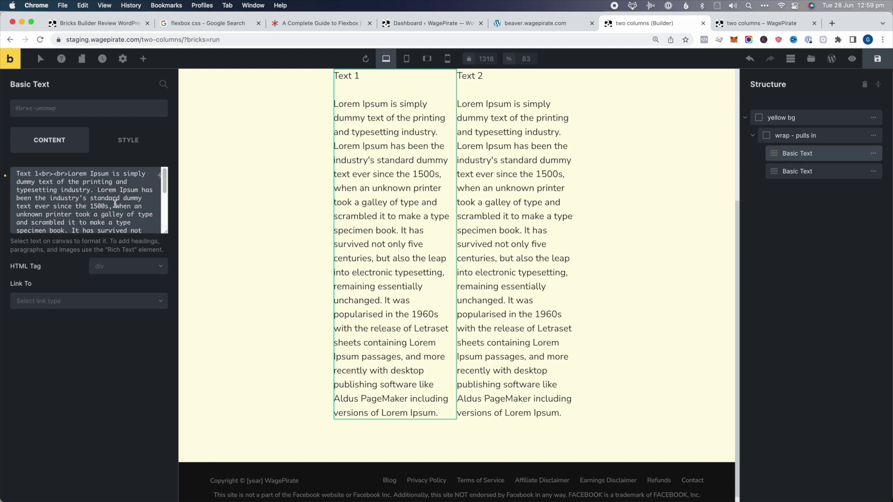
# In the Bricks two columns page, trim the first Basic Text after "ever since the 1500s," and replace the second Basic Text's content with a copy
pyautogui.moveTo(115, 204); pyautogui.dragTo(130, 248)
pyautogui.press('BackSpace')
pyautogui.press('super+a')
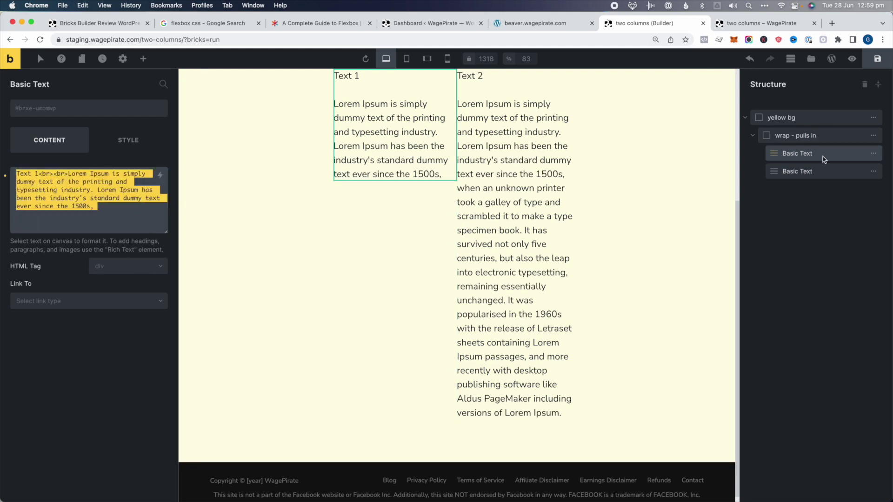
pyautogui.press('super+c')
pyautogui.click(797, 172)
pyautogui.click(52, 184)
pyautogui.press('super+a')
pyautogui.press('super+v')
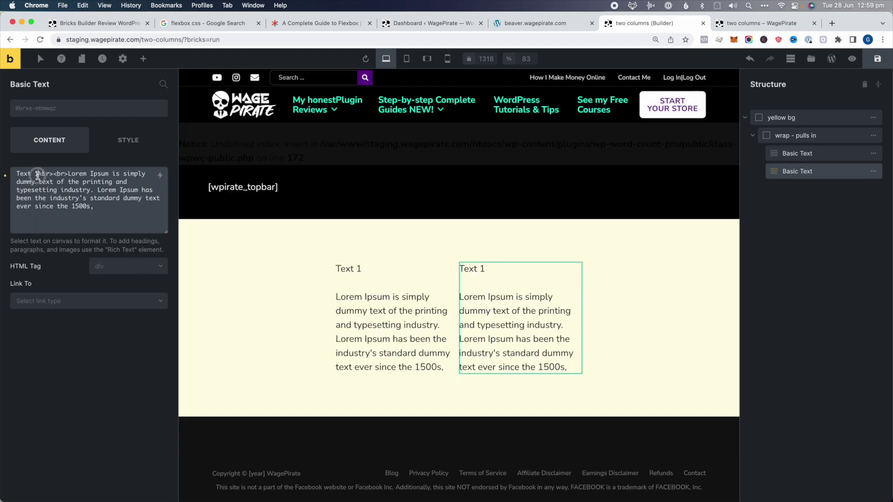
# Change the second Basic Text's heading line to "Text 2"
pyautogui.doubleClick(37, 176)
pyautogui.write('2')
pyautogui.click(309, 367)
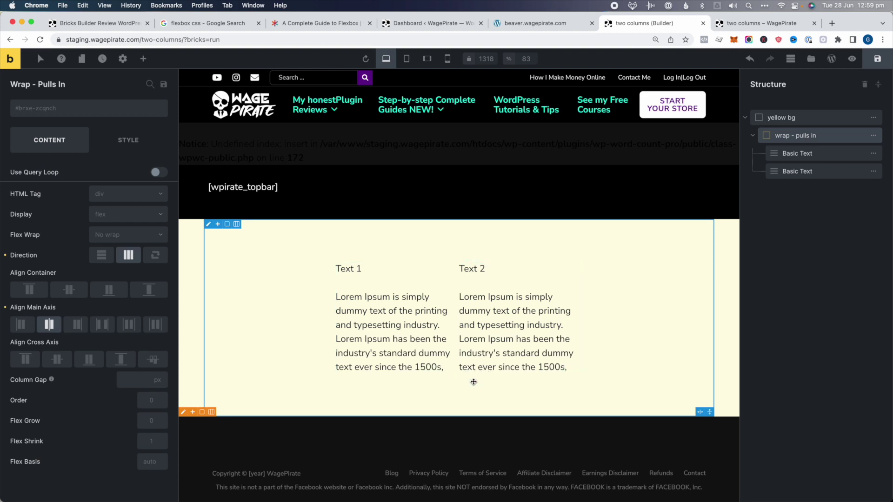
# Add a Button element inside the "wrap - pulls in" container after the two Basic Text elements
pyautogui.click(824, 136)
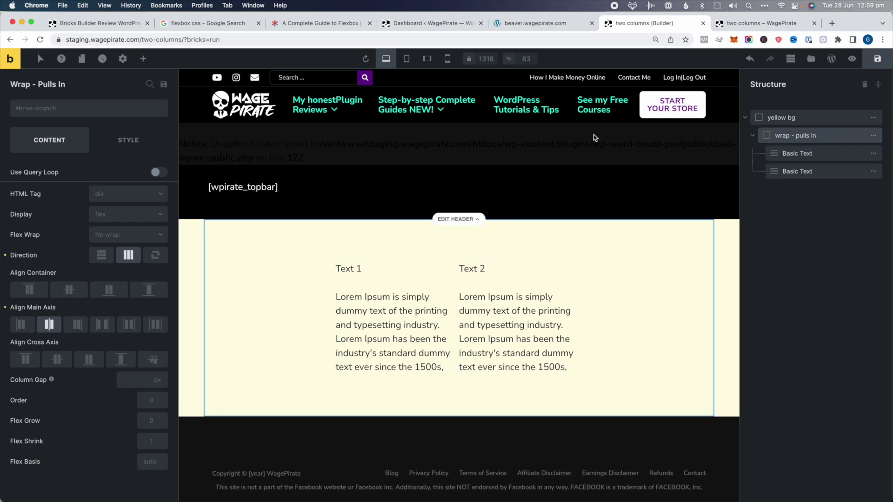
pyautogui.click(143, 58)
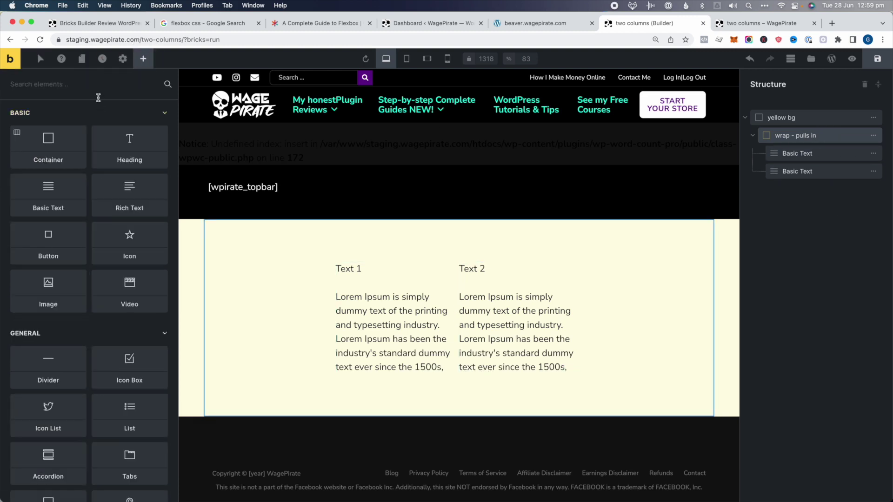
pyautogui.click(98, 97)
pyautogui.write('butt')
pyautogui.click(48, 131)
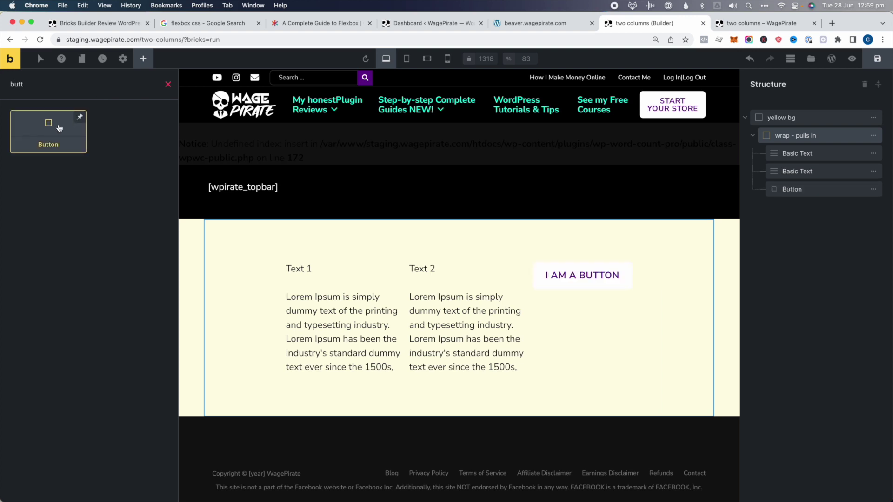
pyautogui.click(787, 189)
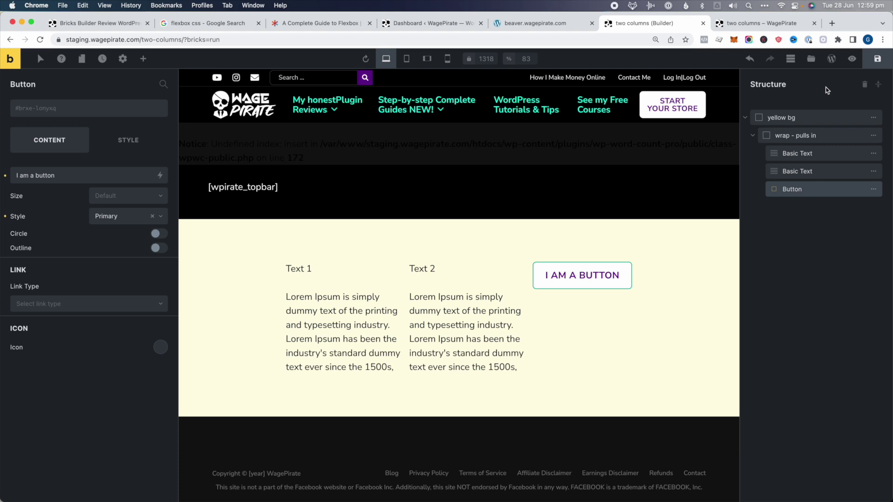
# Try start alignment on the main axis of the "wrap - pulls in" container and return it to Center
pyautogui.click(790, 136)
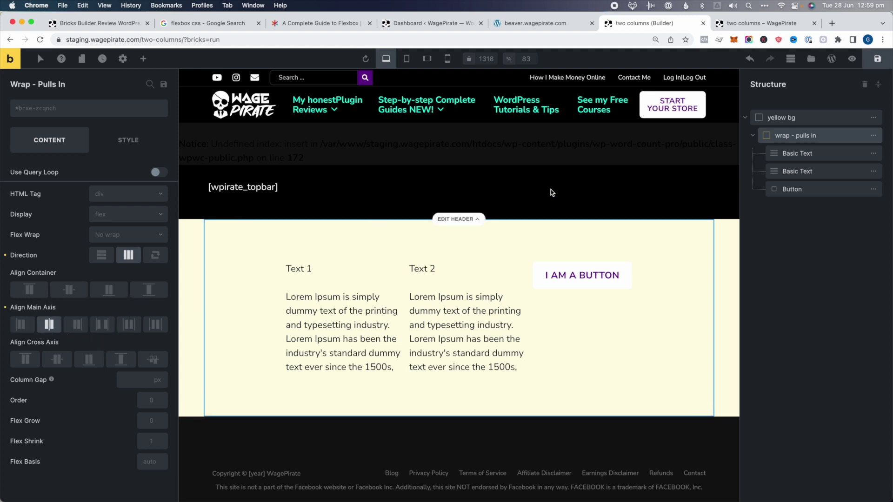
pyautogui.moveTo(819, 135)
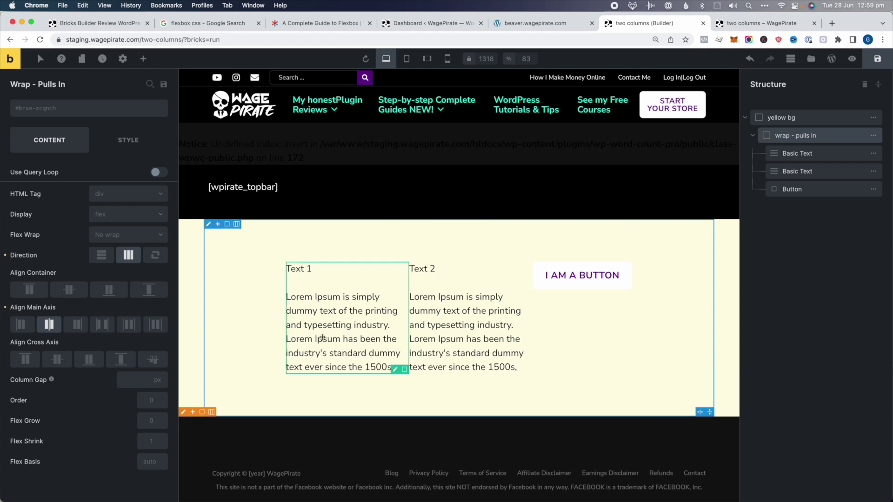
pyautogui.click(21, 328)
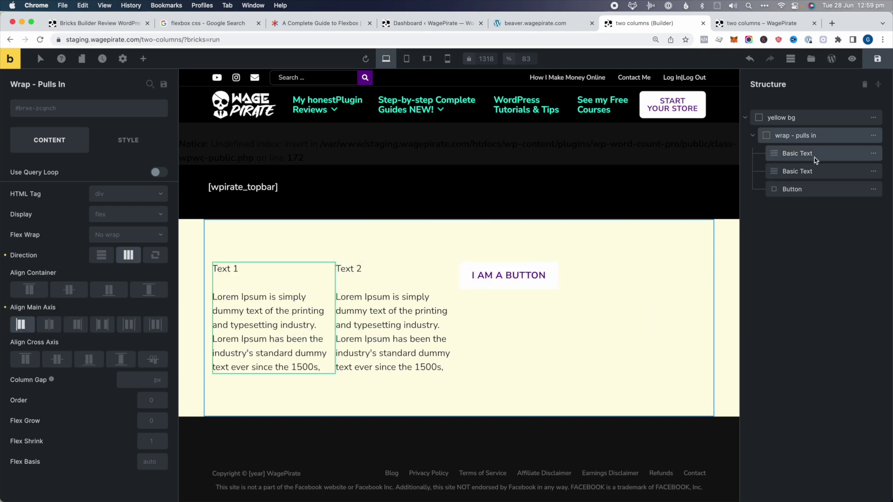
pyautogui.click(48, 324)
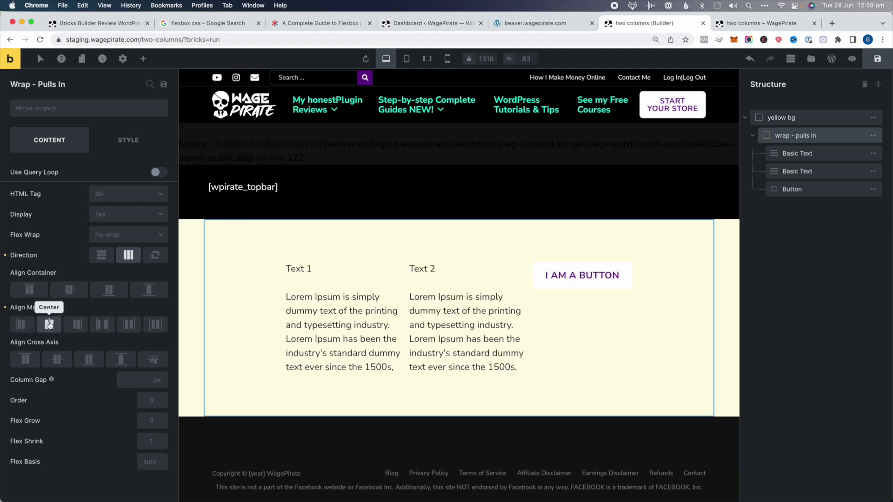
# Try end, Space between, Space around and Space evenly for the wrap container's main axis, and restore Center
pyautogui.click(77, 324)
pyautogui.click(103, 324)
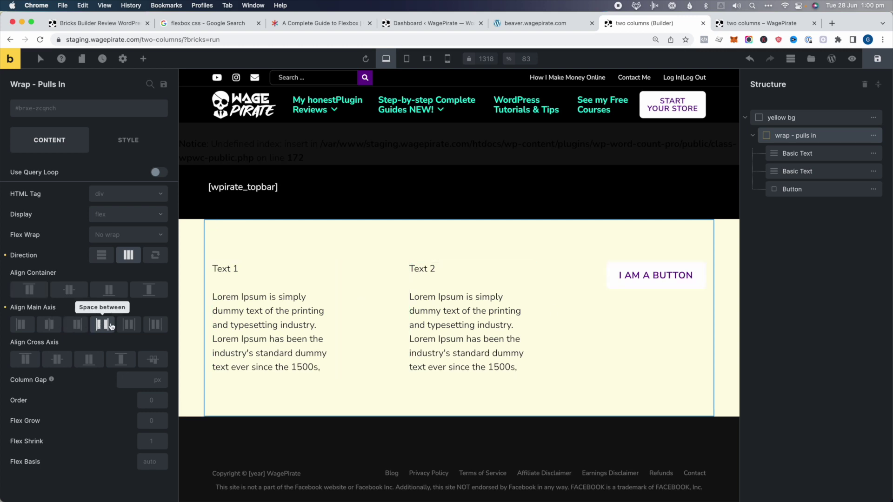
pyautogui.click(130, 324)
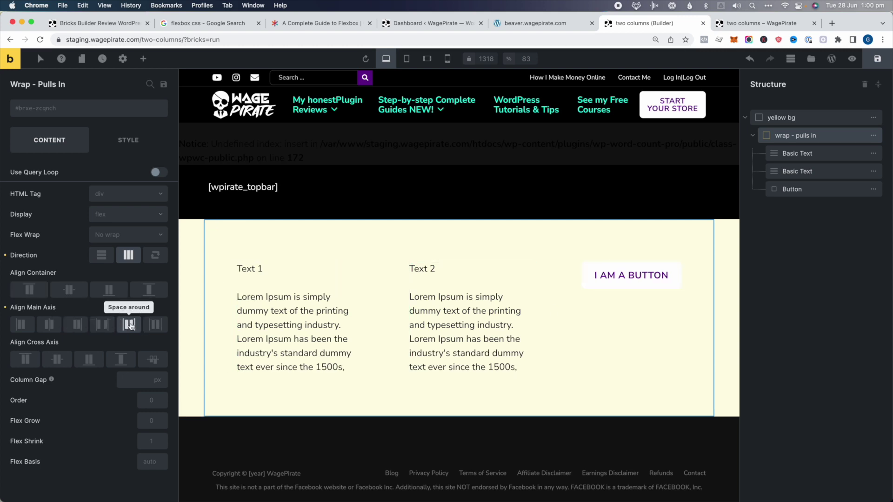
pyautogui.click(156, 325)
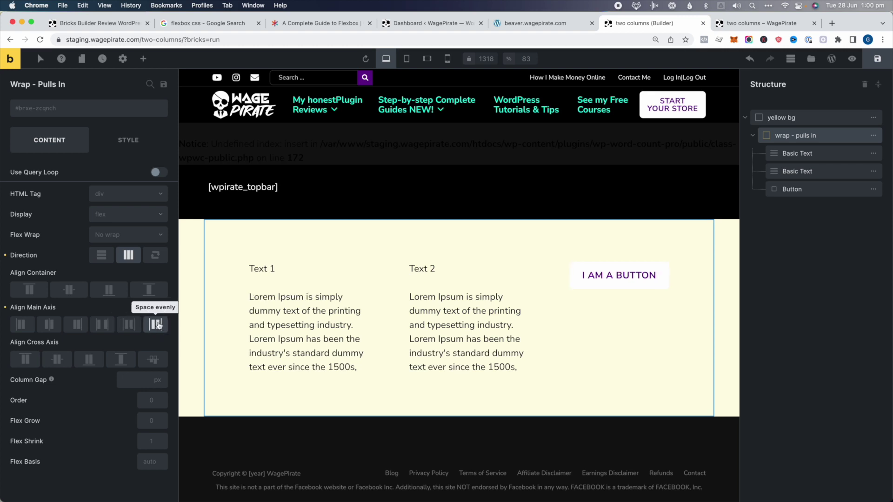
pyautogui.click(103, 325)
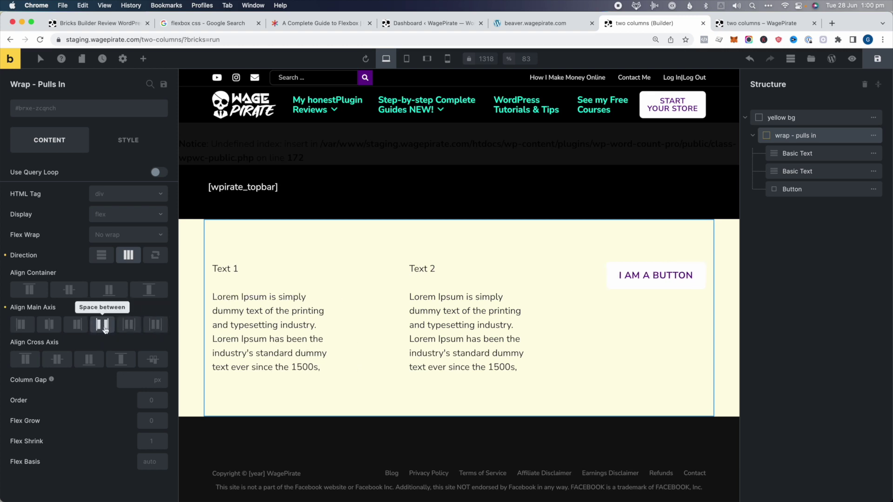
pyautogui.click(50, 324)
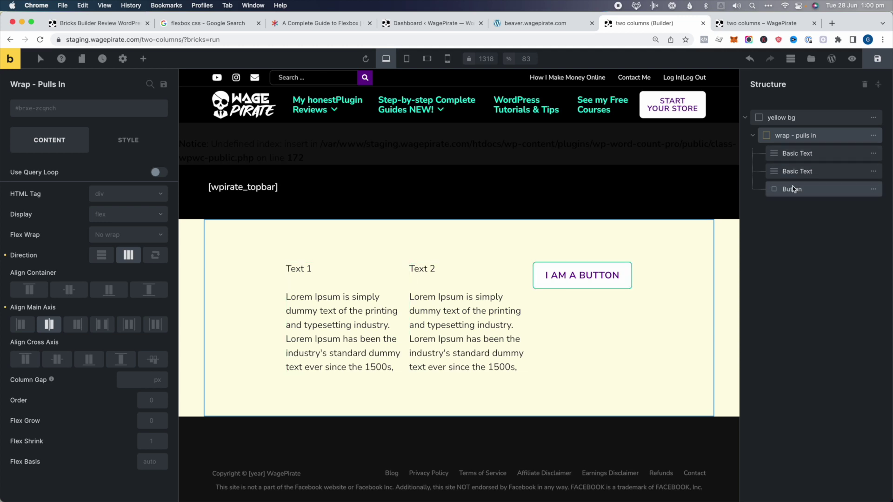
# Wrap the second Basic Text in its own container within "wrap - pulls in"
pyautogui.click(874, 172)
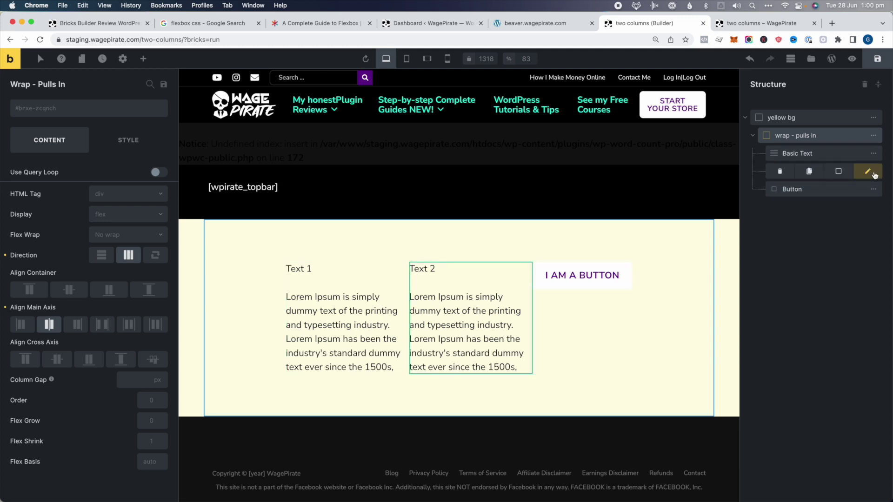
pyautogui.click(836, 172)
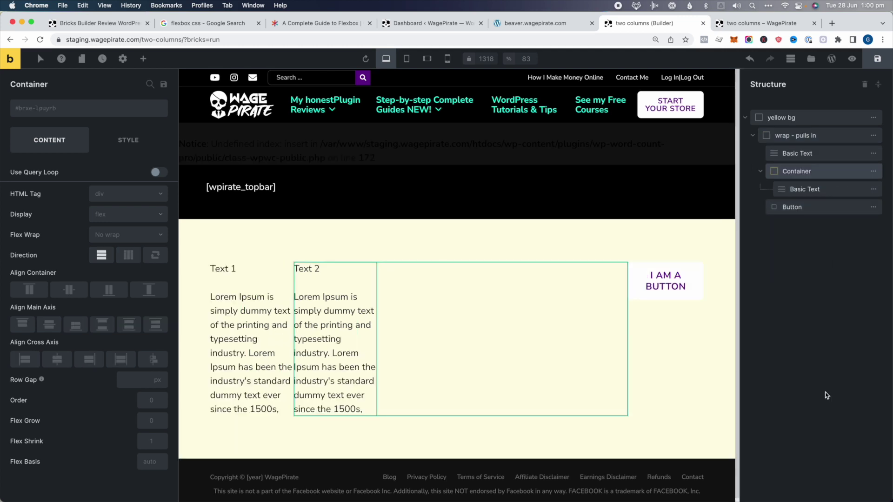
# Move the Button into the nested container below the Text 2 element and clear that text element's width
pyautogui.moveTo(791, 207)
pyautogui.mouseDown()
pyautogui.moveTo(802, 202)
pyautogui.moveTo(798, 210)
pyautogui.mouseUp()
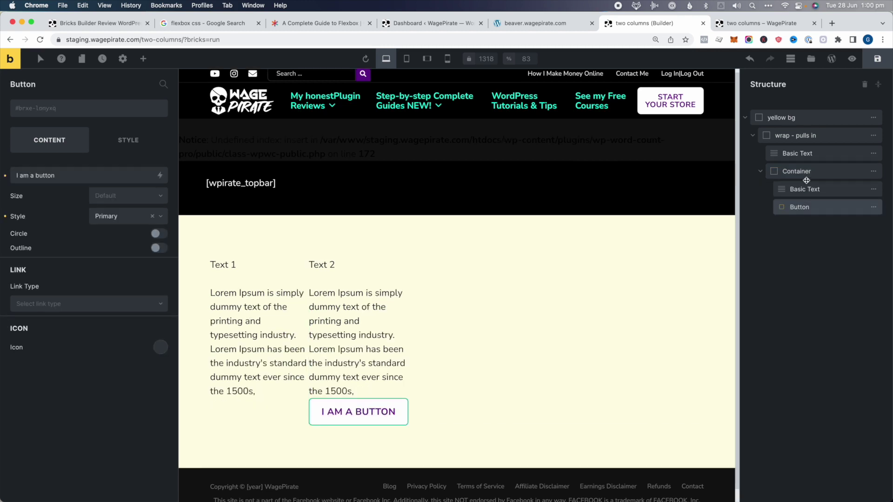
pyautogui.click(807, 188)
pyautogui.click(135, 141)
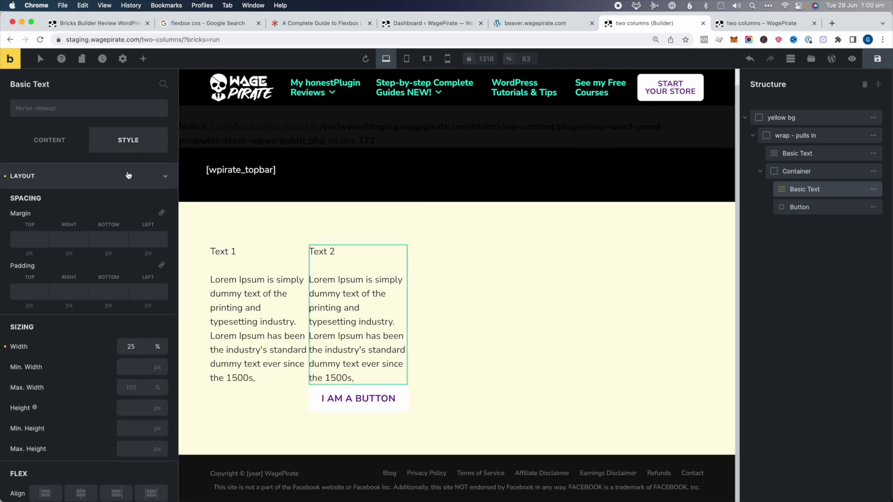
pyautogui.click(3, 347)
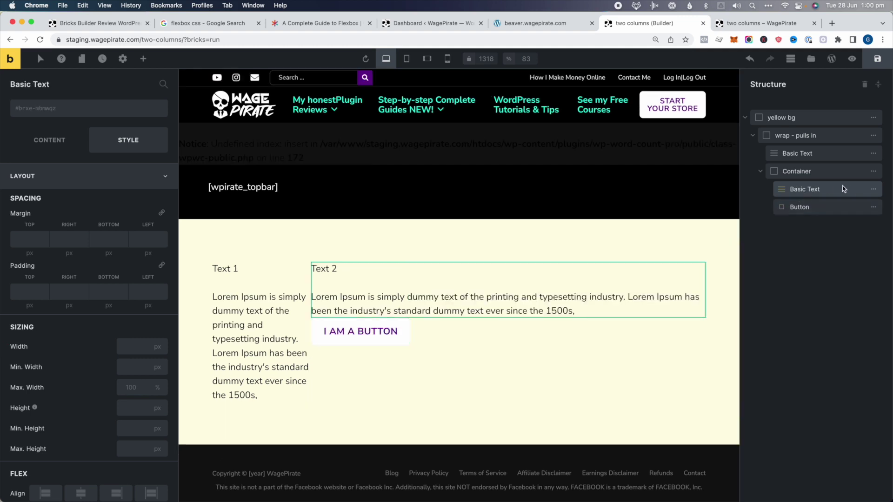
# Set the width of the nested container holding Text 2 and the Button to 25%
pyautogui.click(802, 172)
pyautogui.click(807, 207)
pyautogui.click(799, 173)
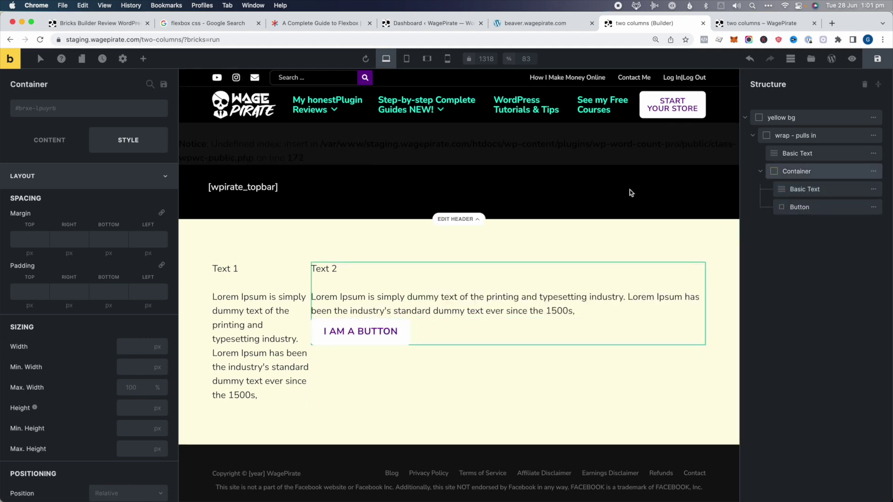
pyautogui.click(131, 346)
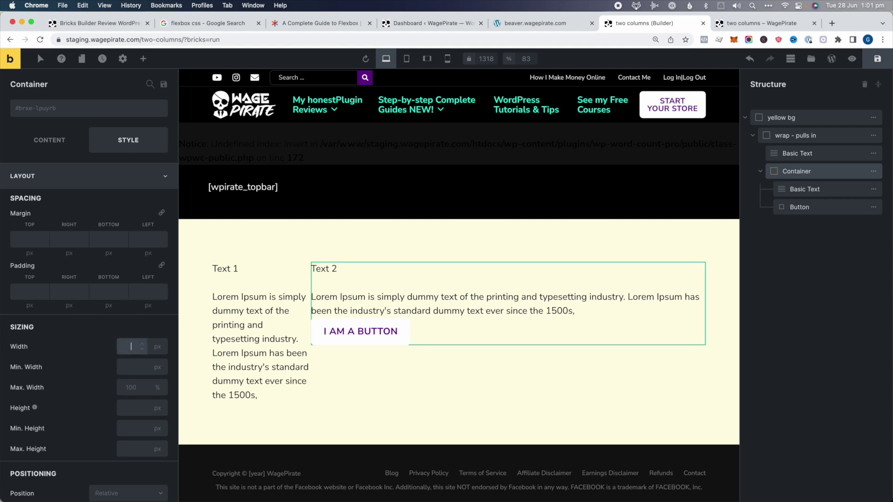
pyautogui.write('25%')
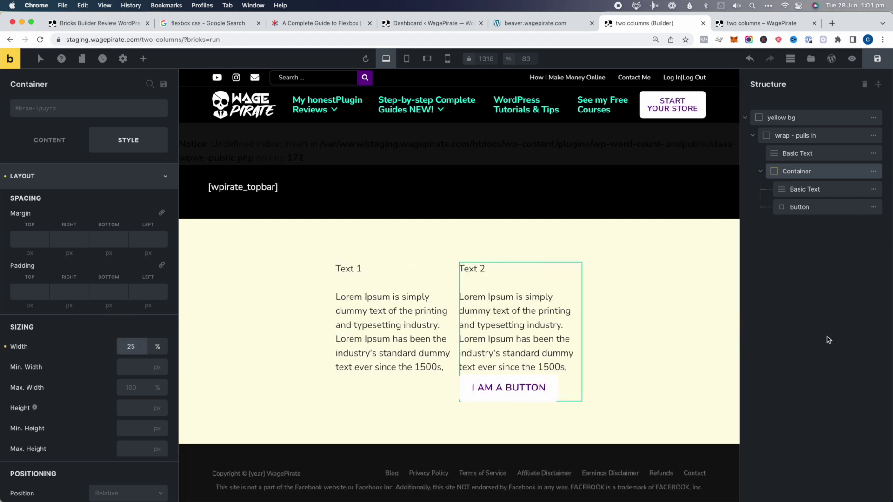
# Give the Button inside the nested container a top margin of 20 px
pyautogui.click(815, 207)
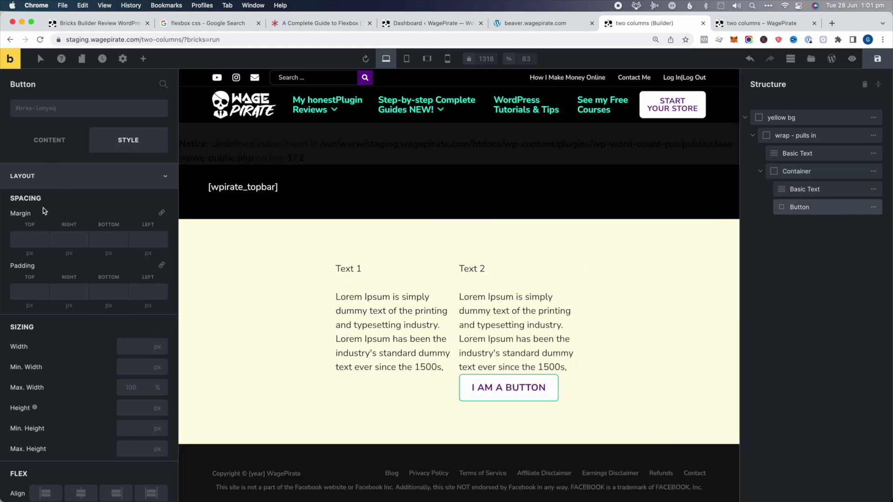
pyautogui.click(26, 240)
pyautogui.write('15')
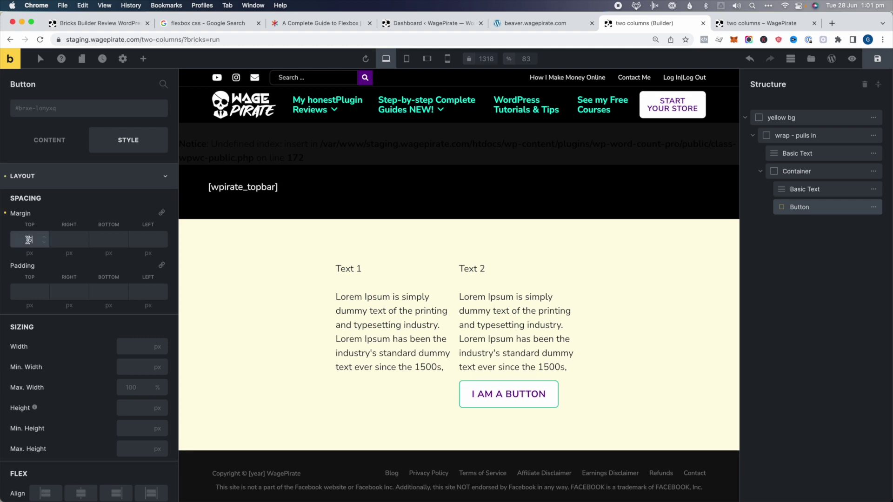
pyautogui.press('BackSpace')
pyautogui.press('BackSpace')
pyautogui.write('20')
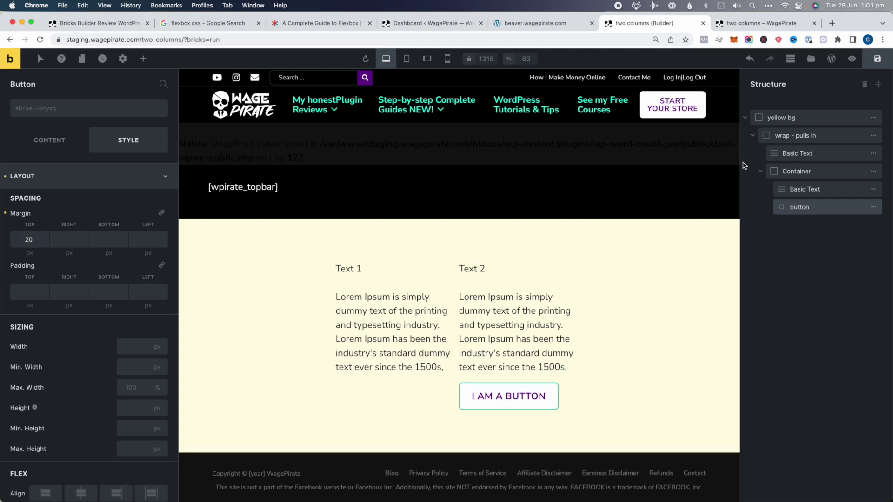
# Examine the "wrap - pulls in" container's flex direction and the widths of its two direct children
pyautogui.click(807, 136)
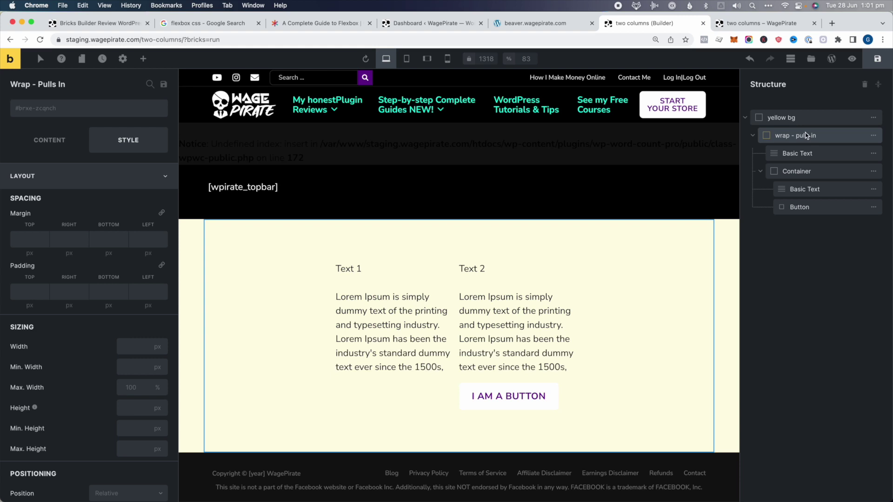
pyautogui.click(55, 138)
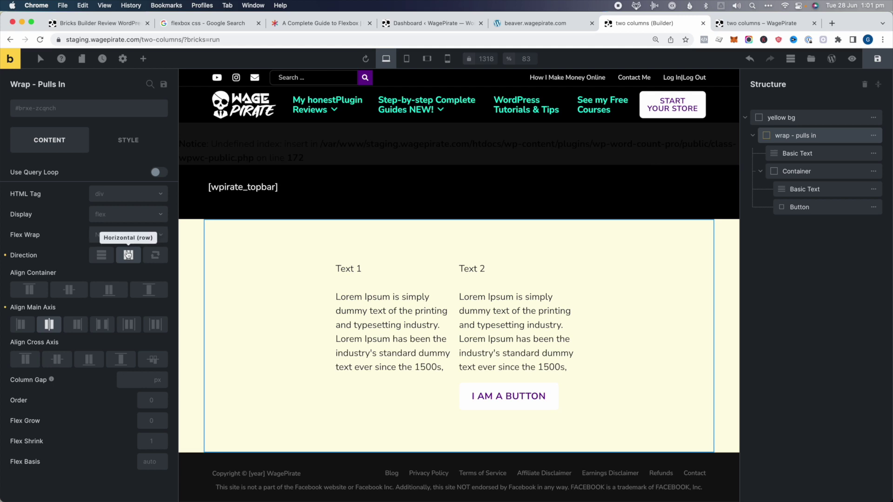
pyautogui.click(826, 153)
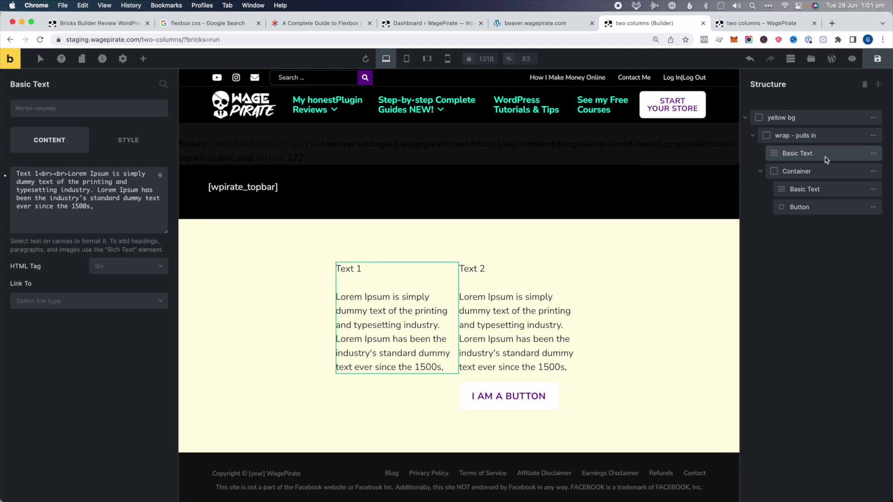
pyautogui.click(822, 173)
pyautogui.click(129, 141)
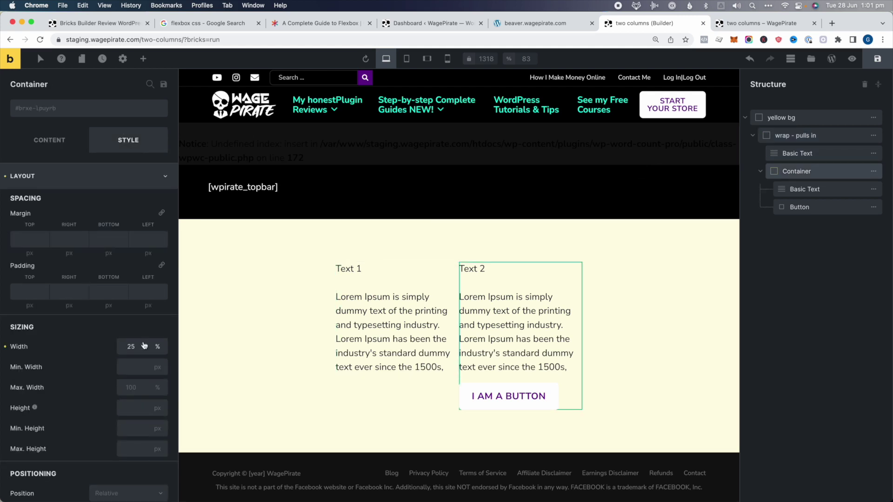
pyautogui.click(447, 279)
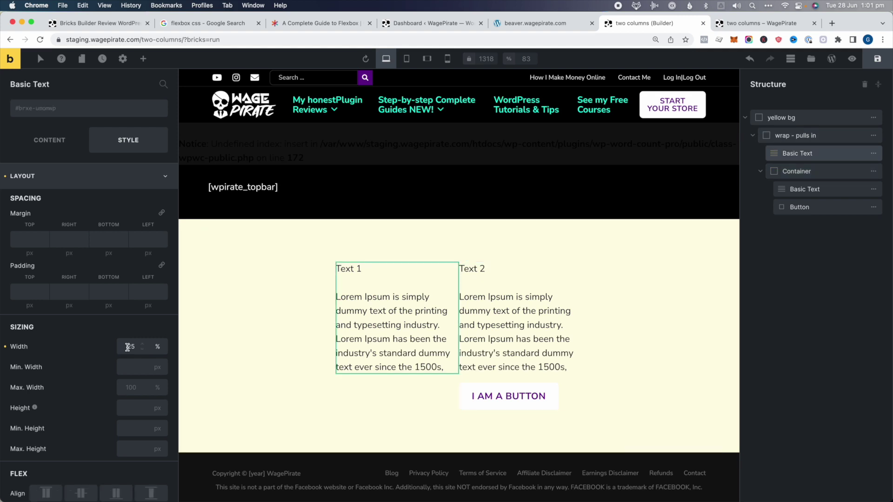
# Examine the "wrap - pulls in" container's main axis alignment and the nesting of the text elements, inner container and Button
pyautogui.click(822, 135)
pyautogui.click(47, 135)
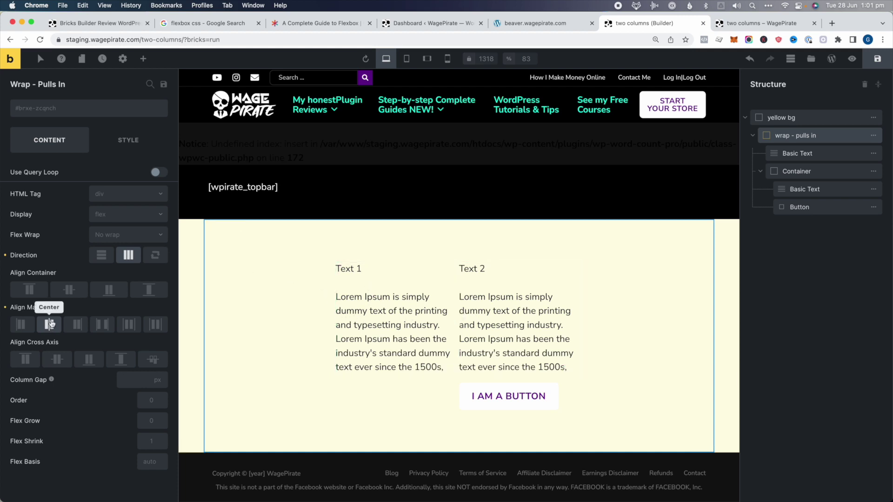
pyautogui.click(832, 154)
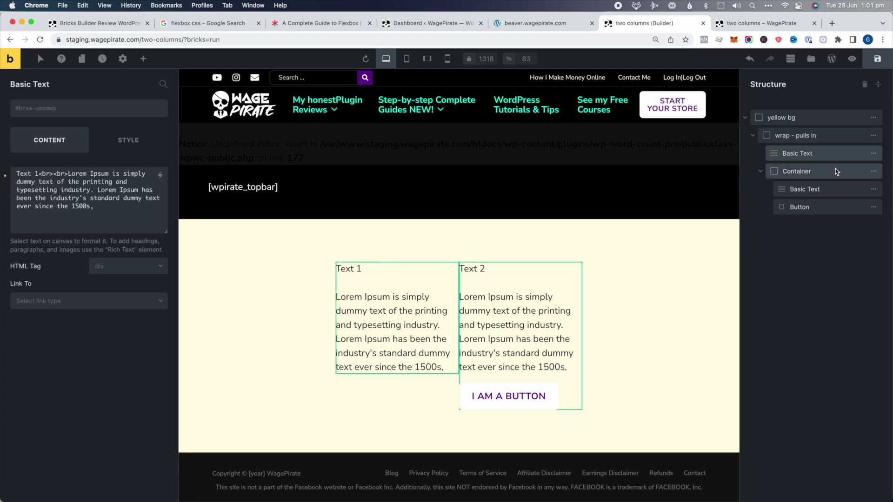
pyautogui.click(835, 172)
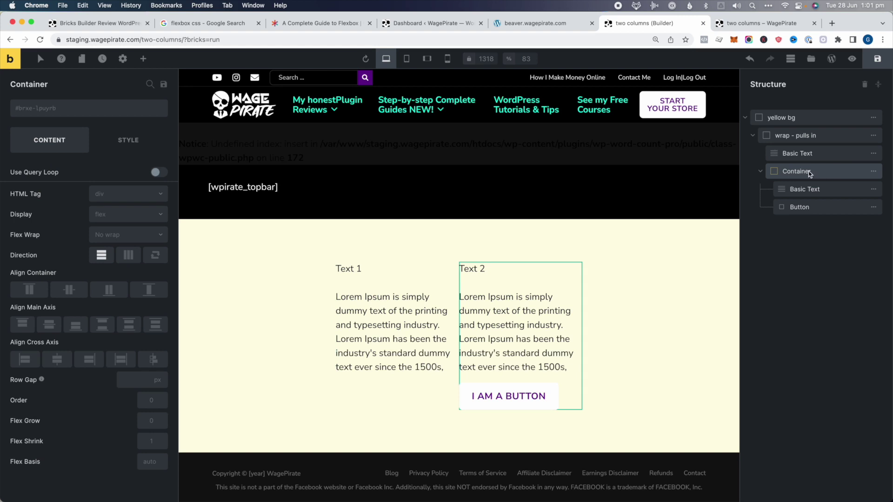
pyautogui.click(811, 190)
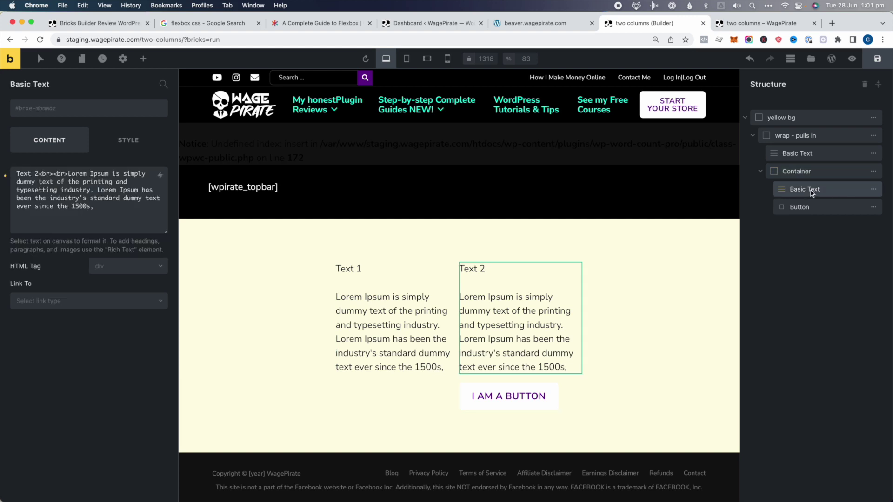
pyautogui.click(814, 208)
pyautogui.click(792, 175)
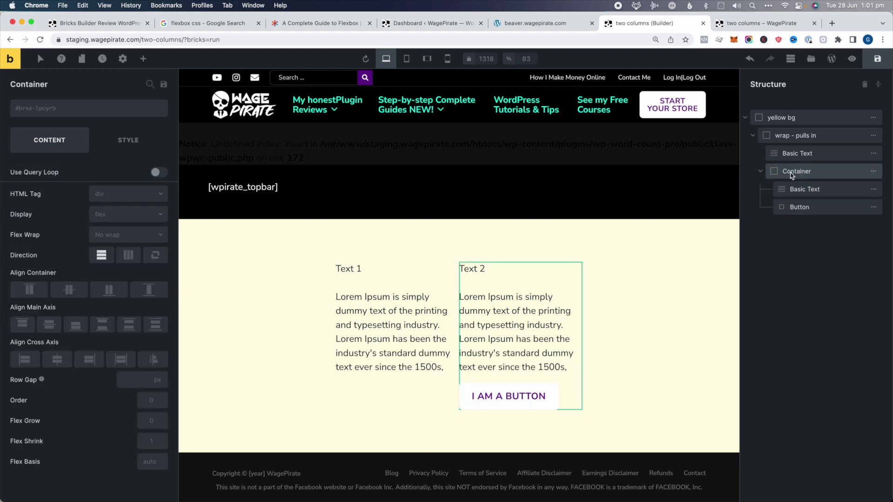
pyautogui.click(802, 189)
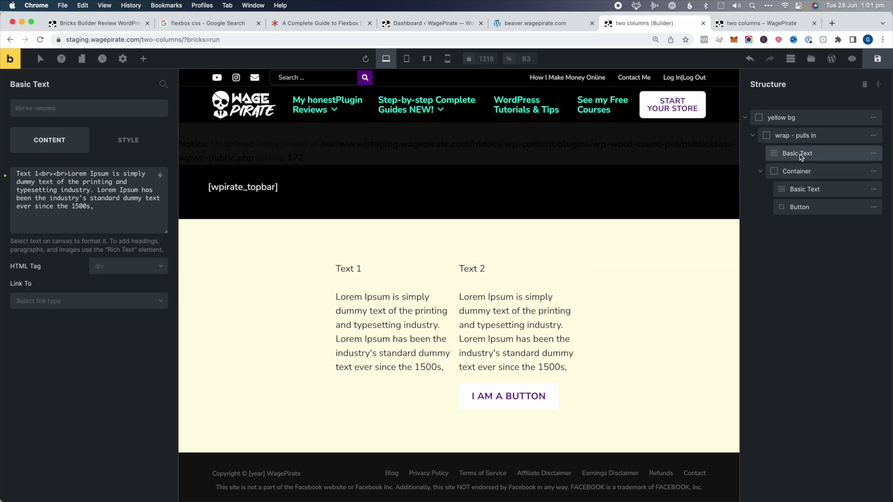
pyautogui.click(804, 208)
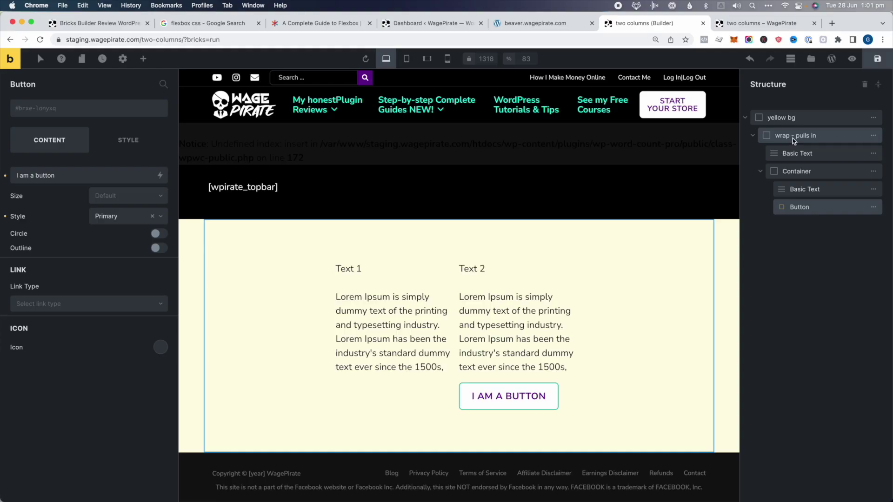
pyautogui.click(792, 138)
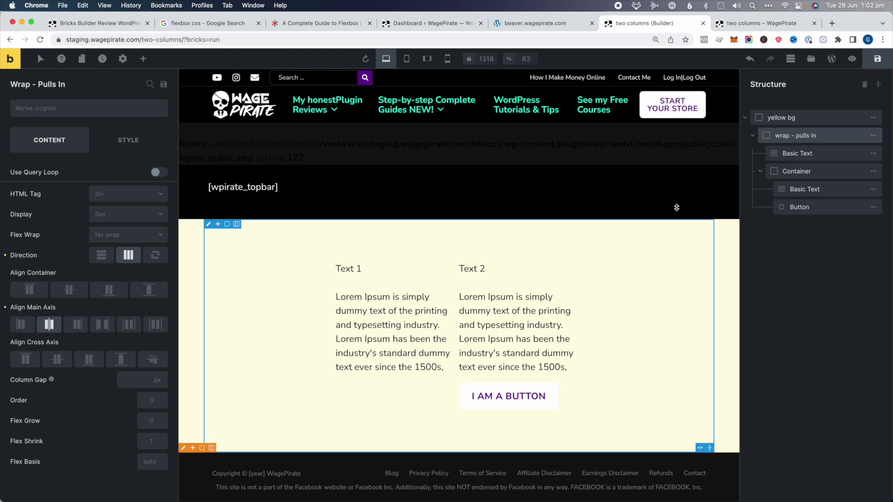
pyautogui.click(790, 189)
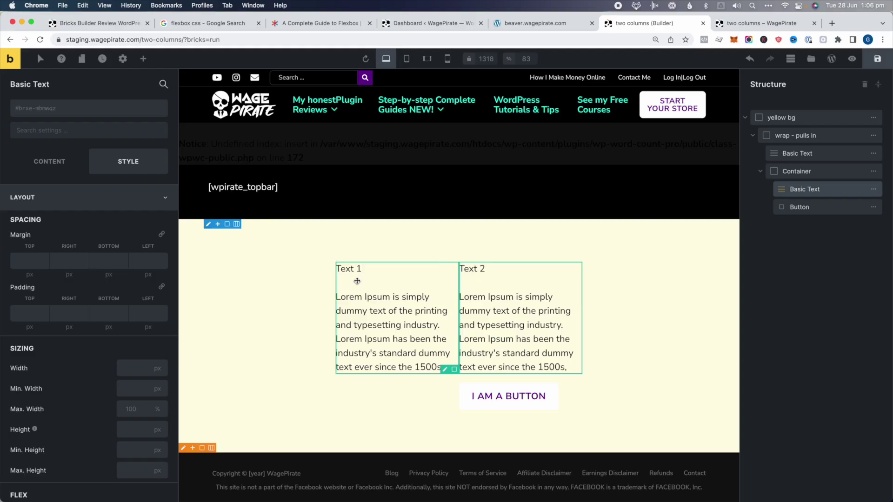
# Add an Image element inside the Container that holds Text 2 and the button
pyautogui.click(819, 172)
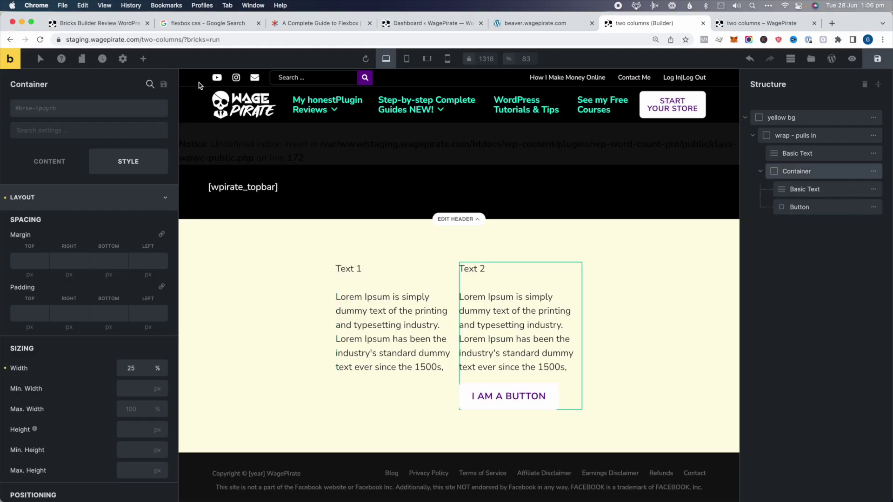
pyautogui.click(143, 59)
pyautogui.write('imag')
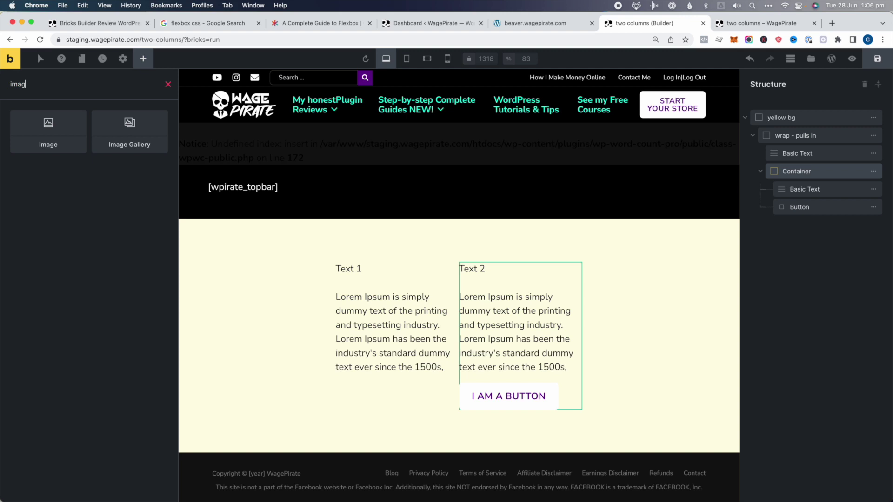
pyautogui.click(68, 125)
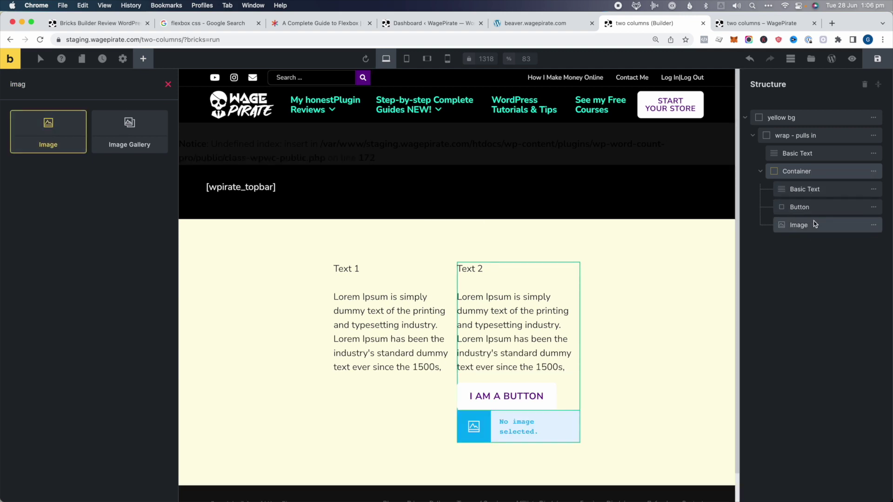
# Fill the new Image element with the plain green long-sleeve shirt picture from the media library
pyautogui.click(815, 224)
pyautogui.click(47, 160)
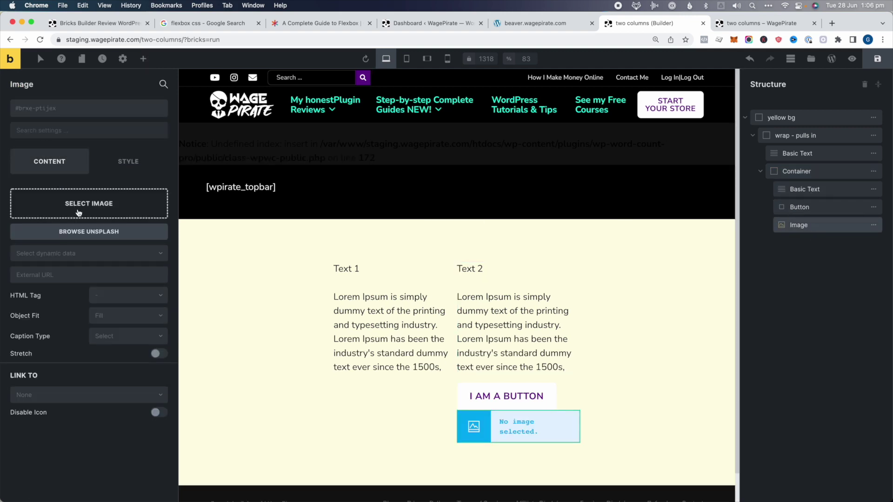
pyautogui.click(97, 208)
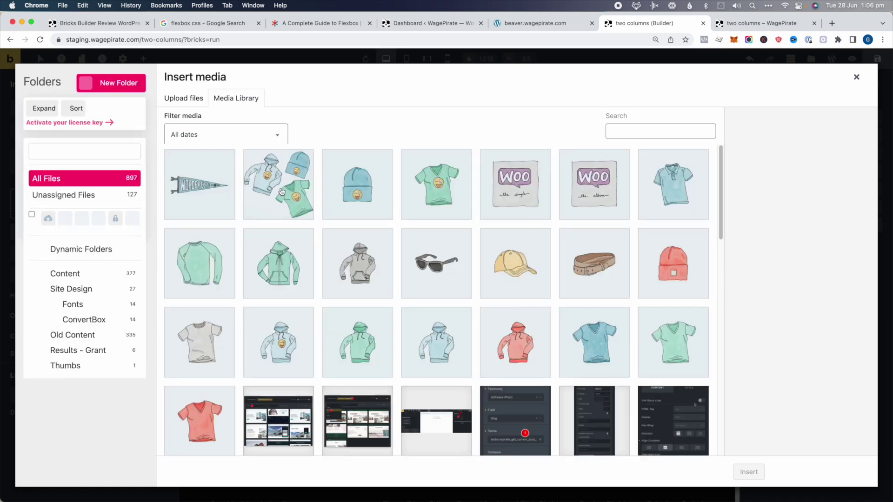
pyautogui.click(204, 266)
pyautogui.click(749, 472)
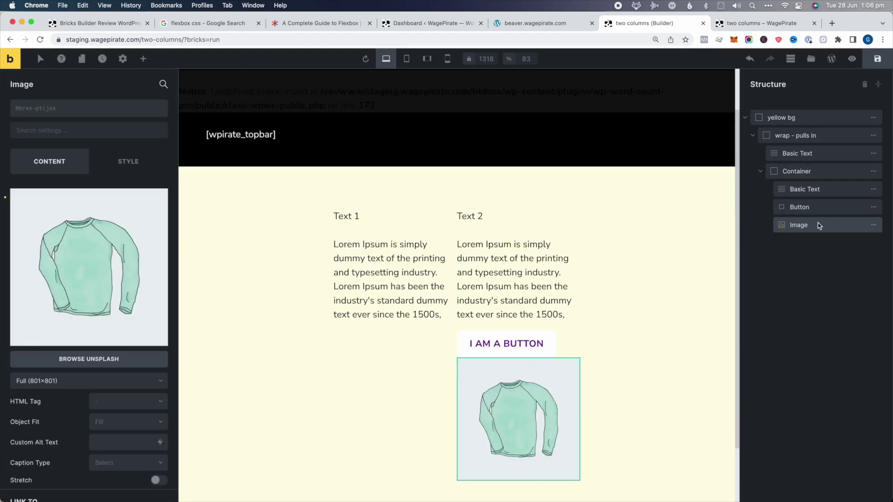
# Move the Image to be the first element inside "wrap - pulls in" and set its width to 25%
pyautogui.moveTo(819, 225); pyautogui.dragTo(803, 154)
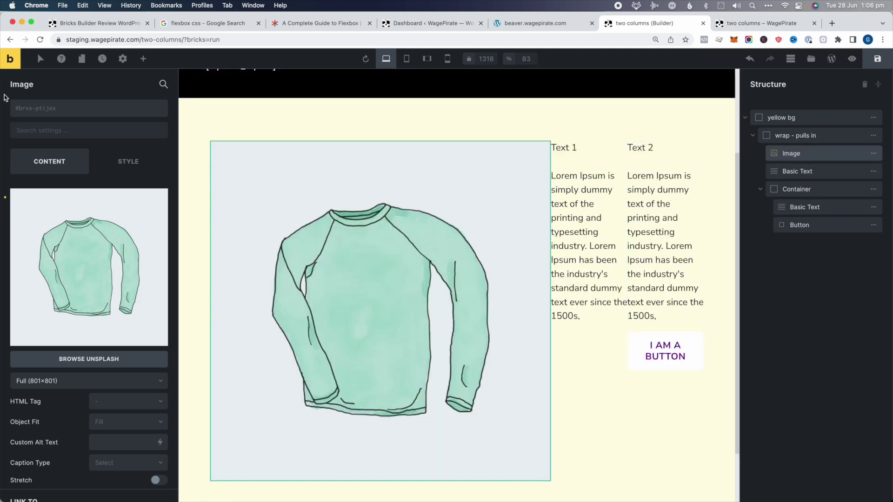
pyautogui.click(126, 158)
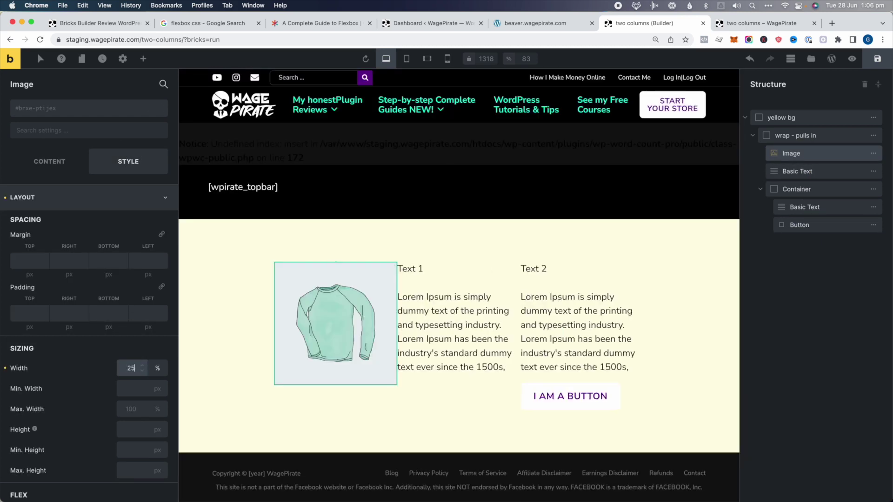
pyautogui.click(337, 272)
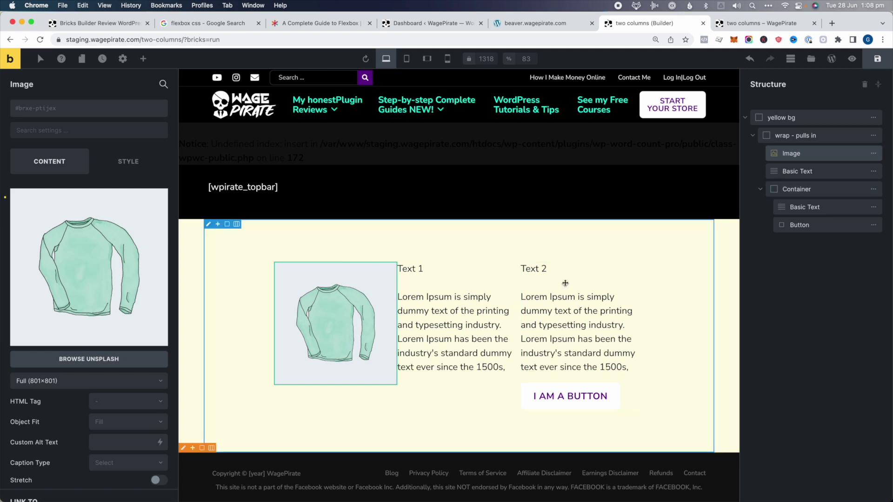
# Set the main axis alignment of "wrap - pulls in" to Space evenly
pyautogui.click(802, 135)
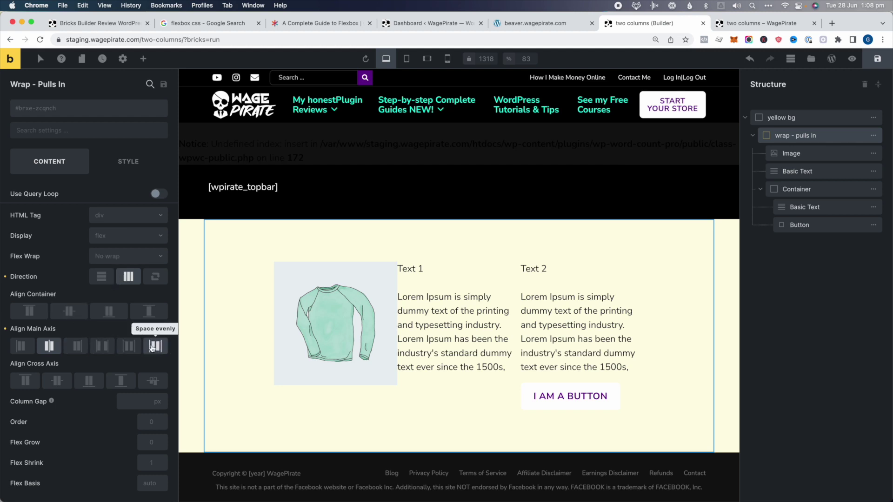
pyautogui.click(151, 346)
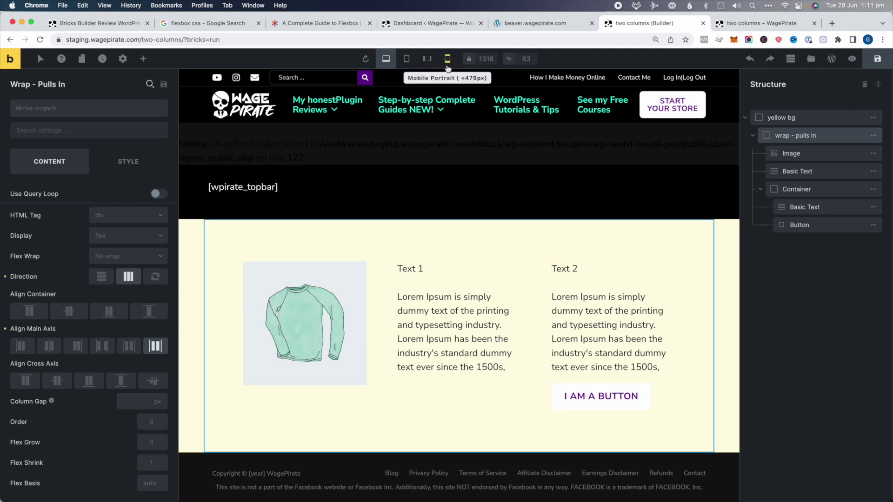
# Set the image's width to 100% for the Mobile Portrait breakpoint
pyautogui.click(448, 59)
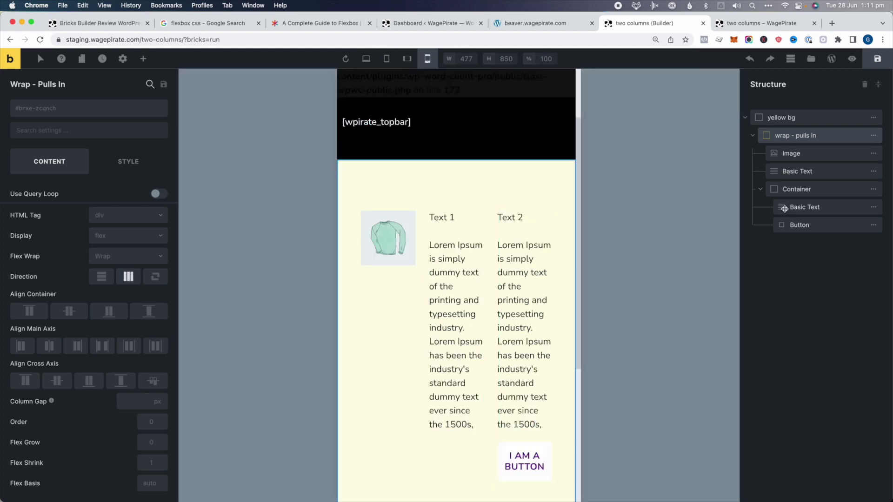
pyautogui.moveTo(417, 227); pyautogui.dragTo(780, 167)
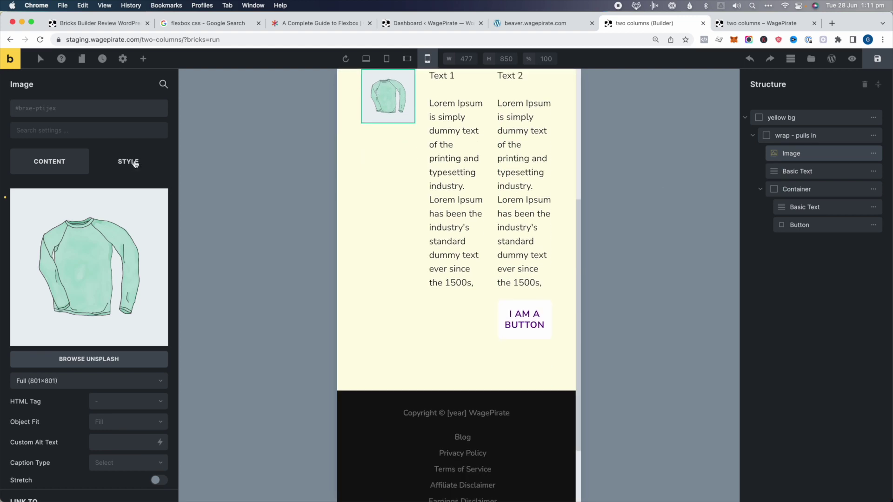
pyautogui.click(128, 162)
pyautogui.click(131, 368)
pyautogui.write('100%')
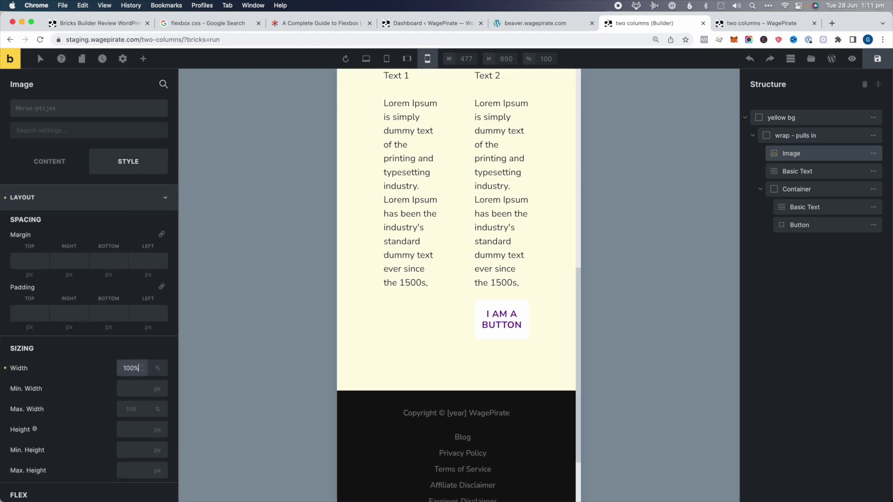
# Set the widths of the Text 1 element and the Text 2 Container to 100% for mobile portrait
pyautogui.click(797, 171)
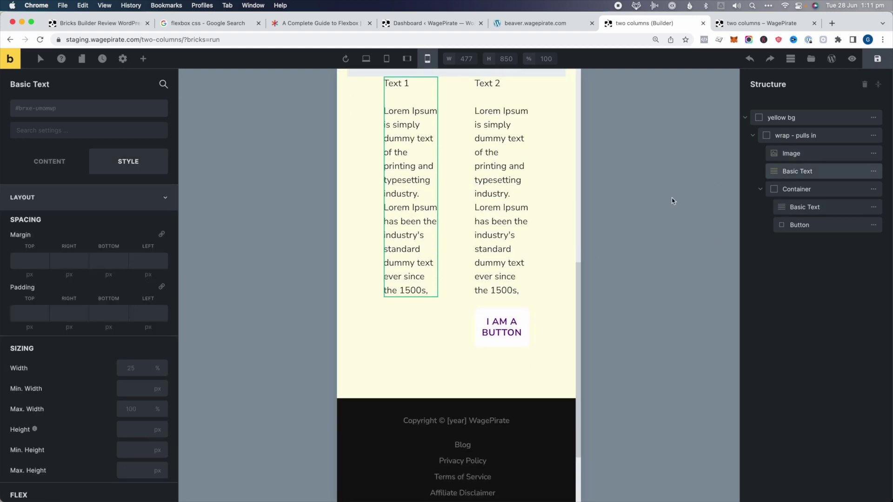
pyautogui.click(132, 367)
pyautogui.write('100')
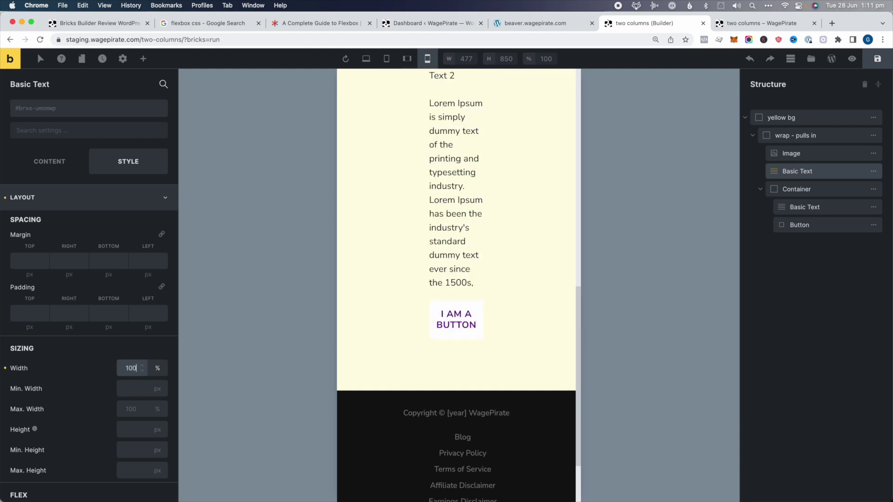
pyautogui.click(835, 189)
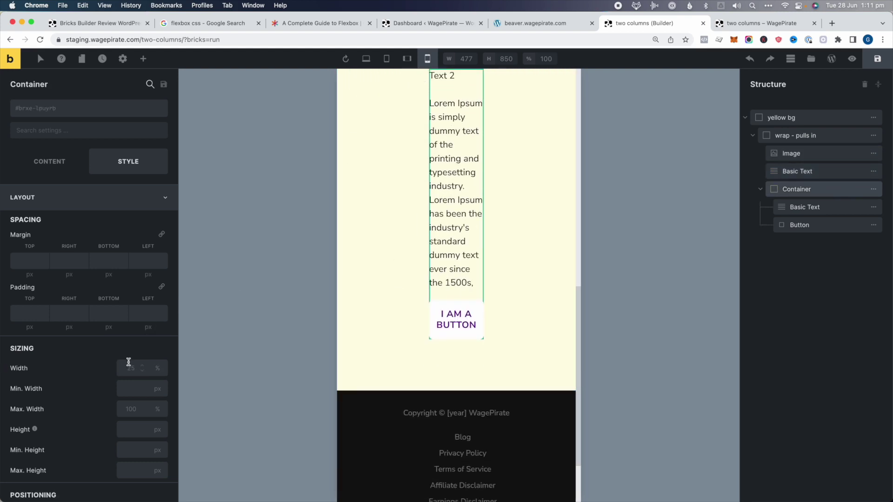
pyautogui.click(131, 367)
pyautogui.write('100')
# Give the Text 2 Container and the Text 1 element a 30 px top margin each on mobile portrait
pyautogui.click(799, 194)
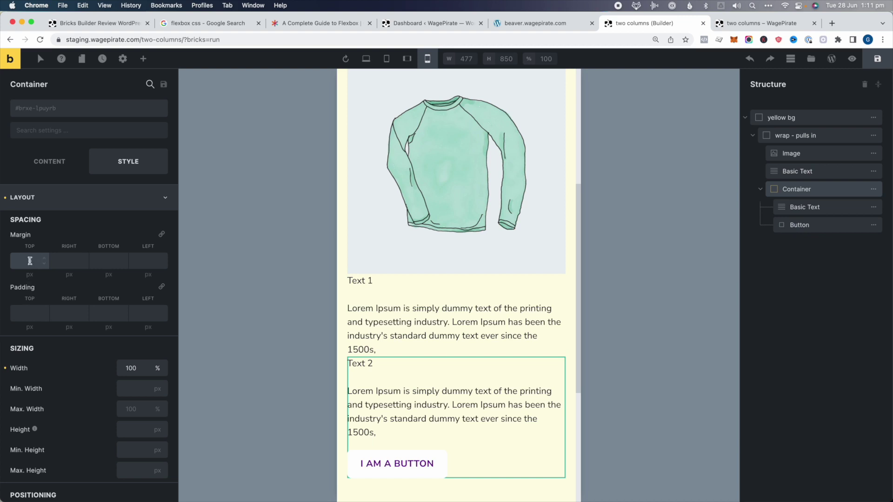
pyautogui.click(812, 170)
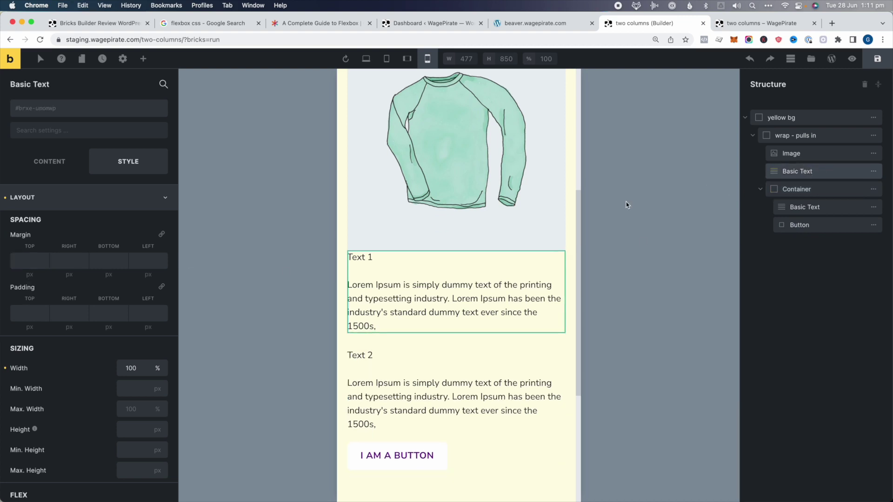
pyautogui.write('30')
pyautogui.scroll(10, 504, 228)
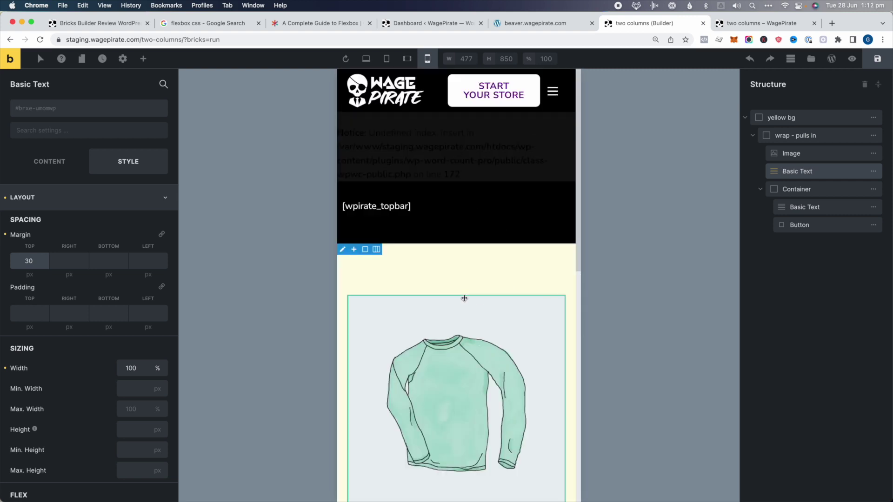
pyautogui.scroll(-3, 464, 297)
pyautogui.scroll(-1, 464, 297)
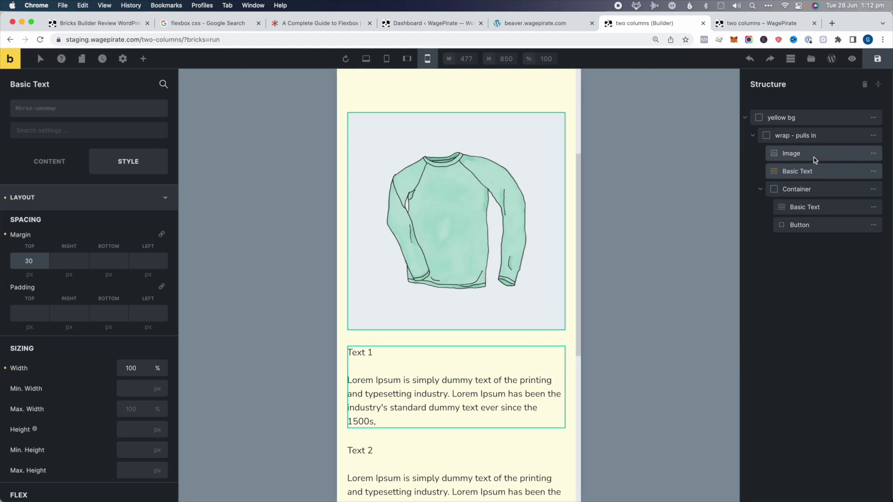
# Set the mobile portrait order of the Image to 2 and of the Text 1 element to 1
pyautogui.click(815, 159)
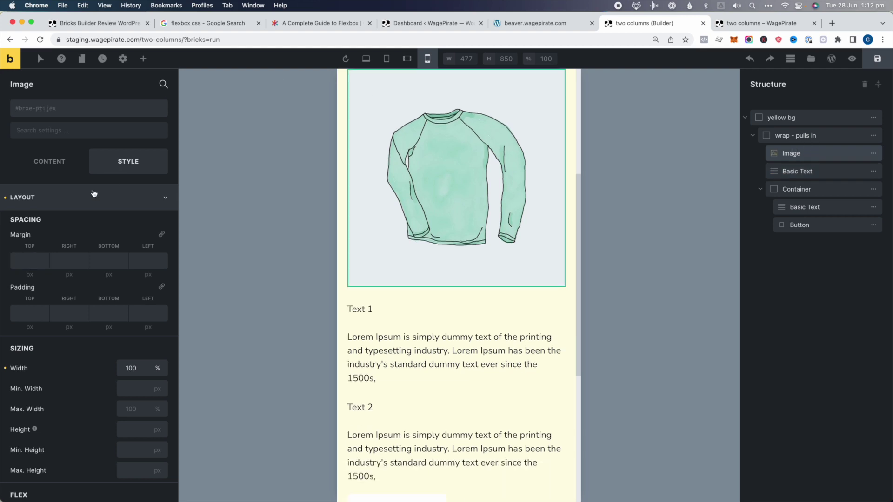
pyautogui.scroll(-6, 119, 399)
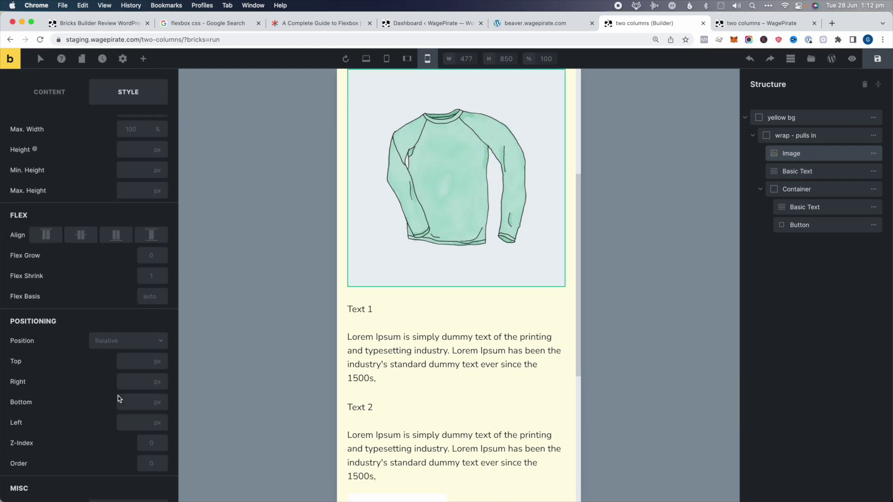
pyautogui.click(147, 457)
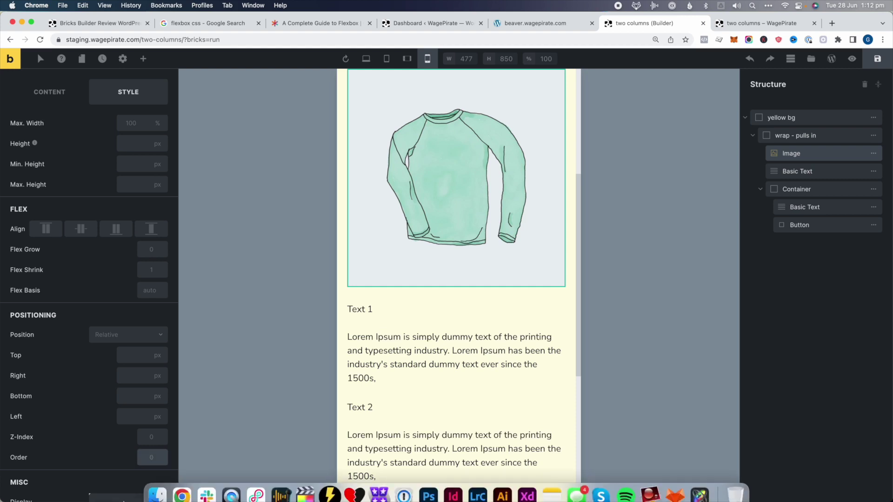
pyautogui.write('2')
pyautogui.click(823, 171)
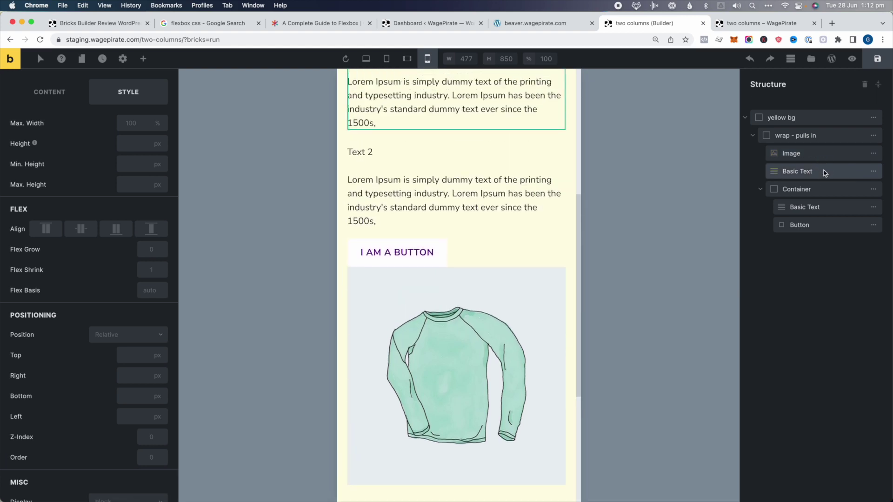
pyautogui.write('1')
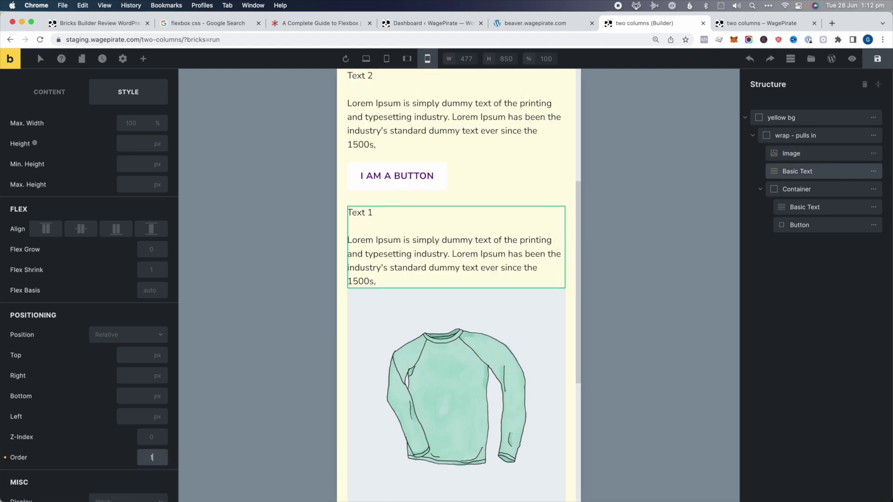
# Find the order setting of the Text 2 Container, set it to 3, and check the mobile stacking
pyautogui.click(796, 189)
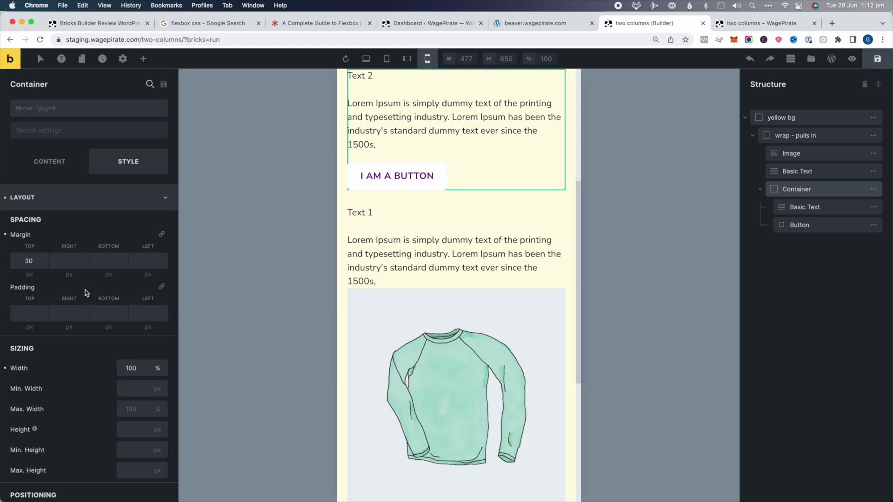
pyautogui.click(109, 127)
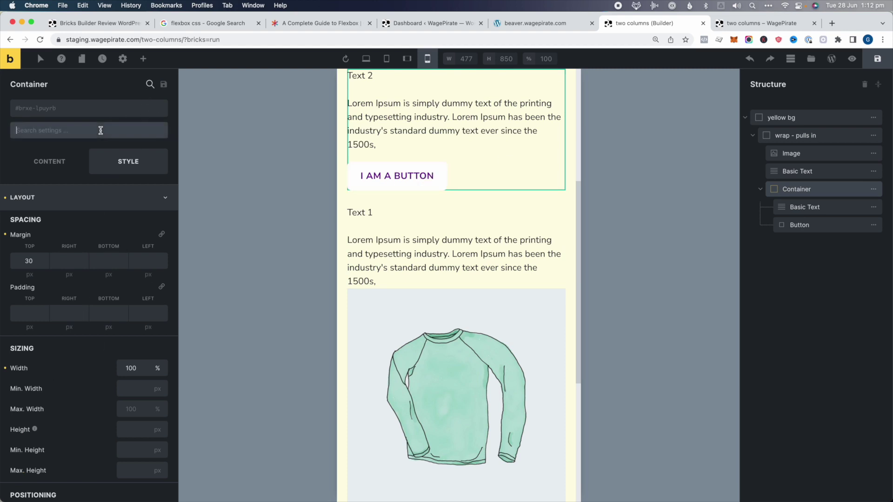
pyautogui.write('ord')
pyautogui.click(160, 179)
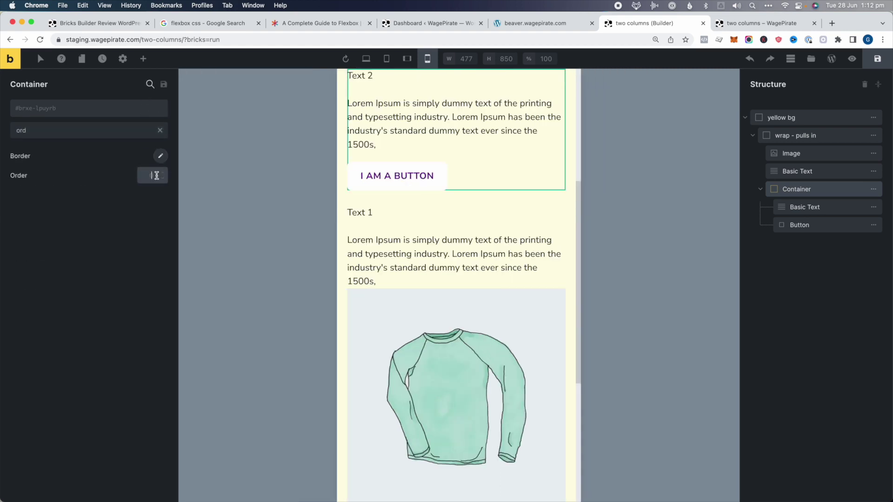
pyautogui.write('3')
pyautogui.scroll(-2, 492, 316)
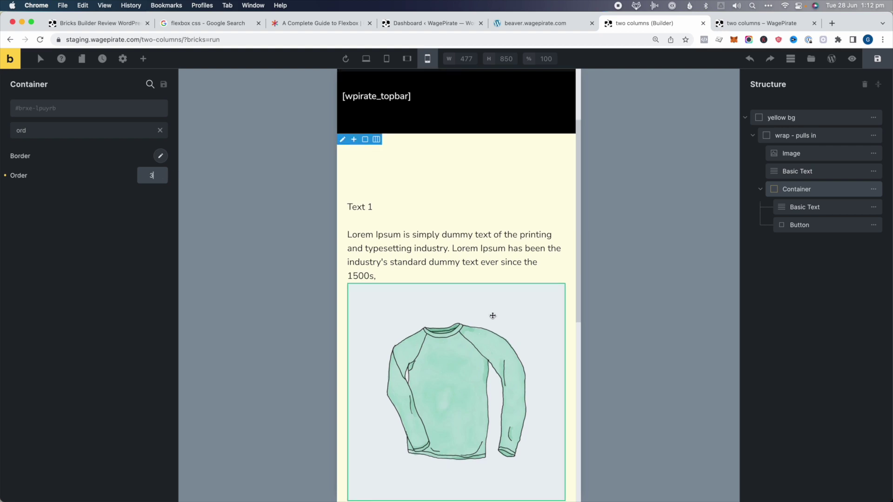
pyautogui.scroll(-5, 391, 211)
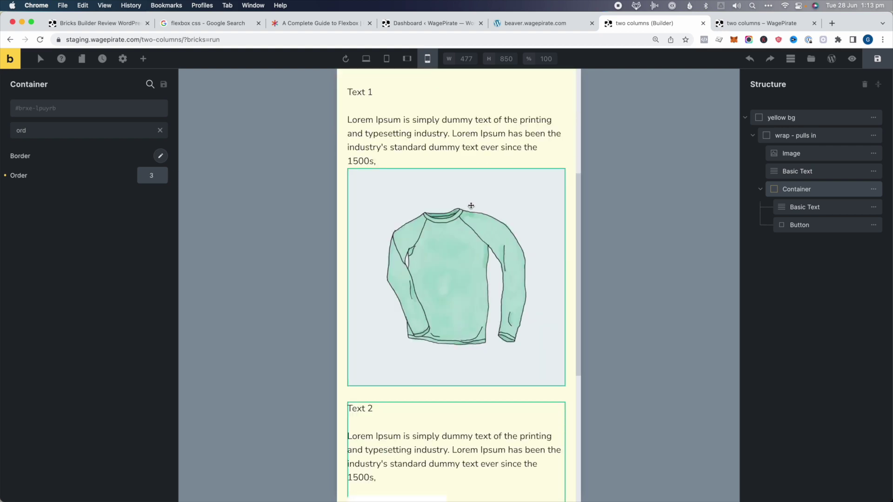
pyautogui.scroll(-8, 442, 266)
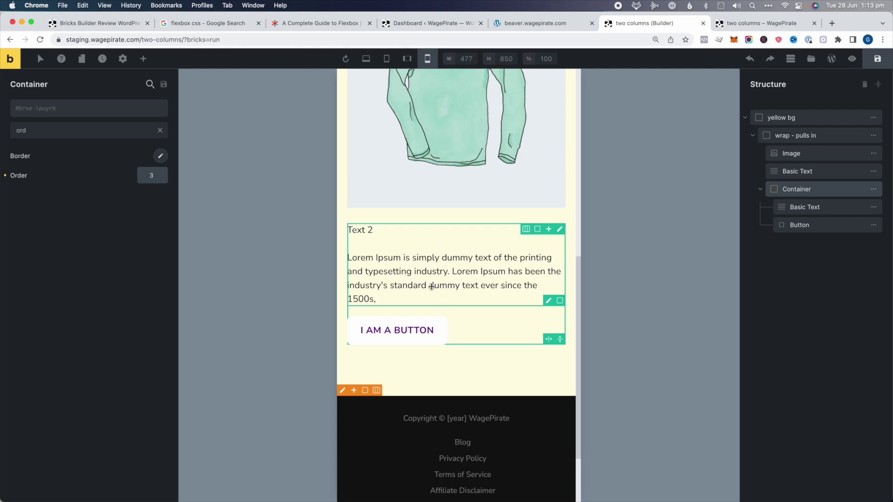
# Give the Image element a 30 px top margin on mobile portrait
pyautogui.scroll(6, 433, 288)
pyautogui.click(448, 178)
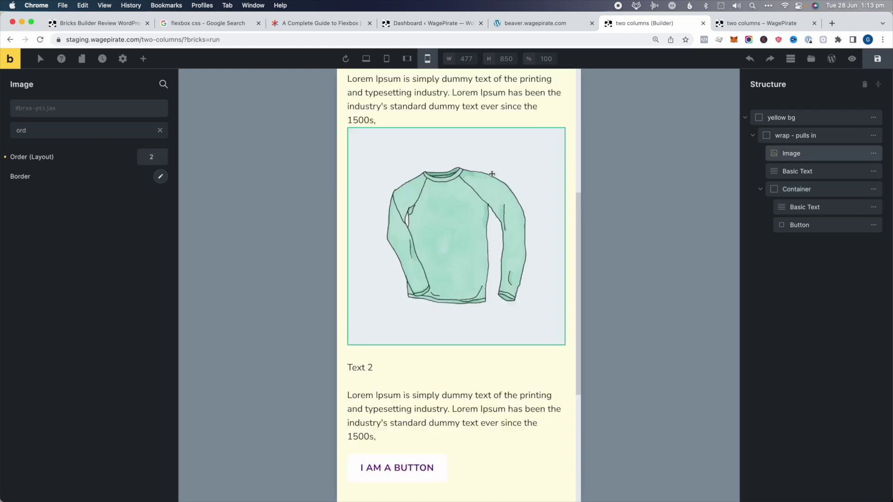
pyautogui.click(160, 130)
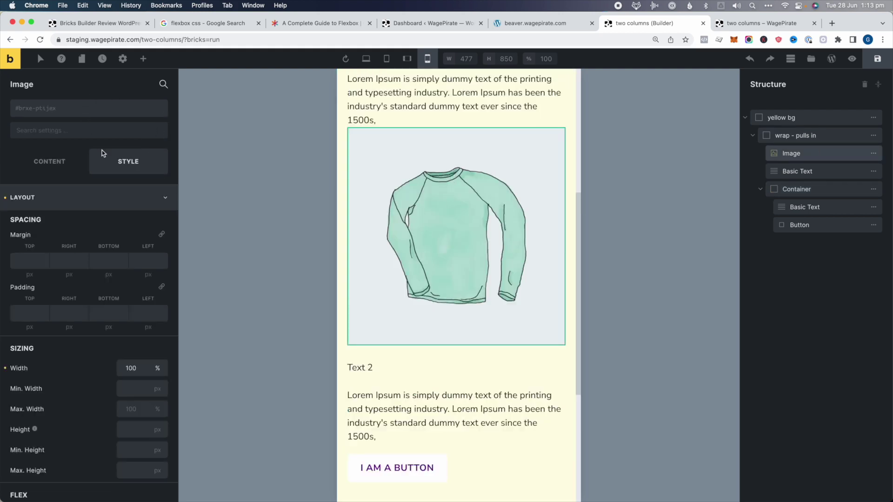
pyautogui.click(35, 256)
pyautogui.write('30')
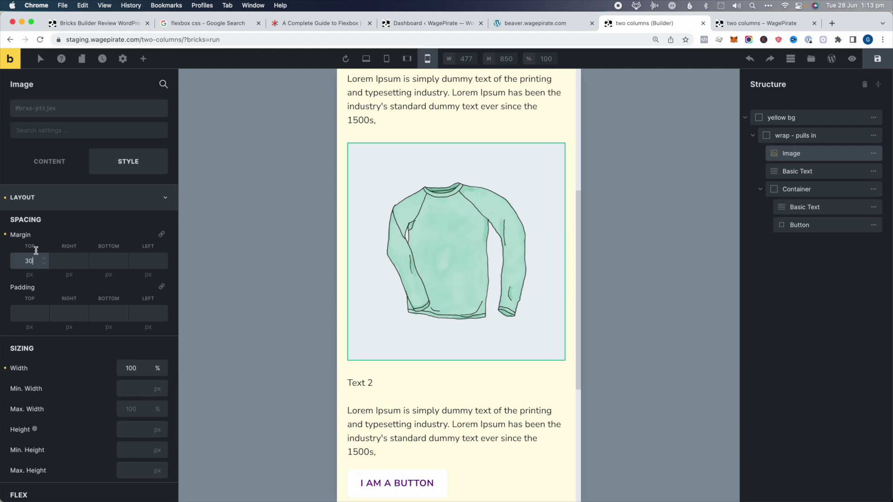
# Set the top margin of the Text 1 element to 0 on mobile portrait
pyautogui.scroll(6, 402, 188)
pyautogui.click(442, 258)
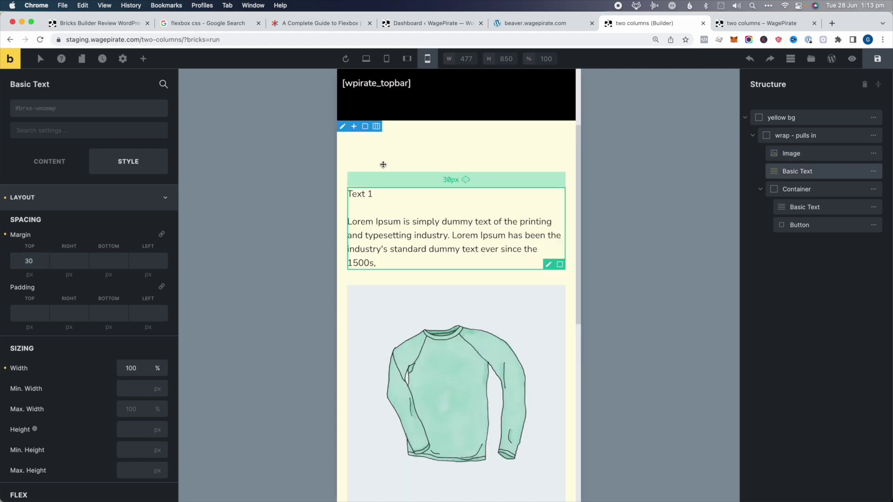
pyautogui.doubleClick(21, 260)
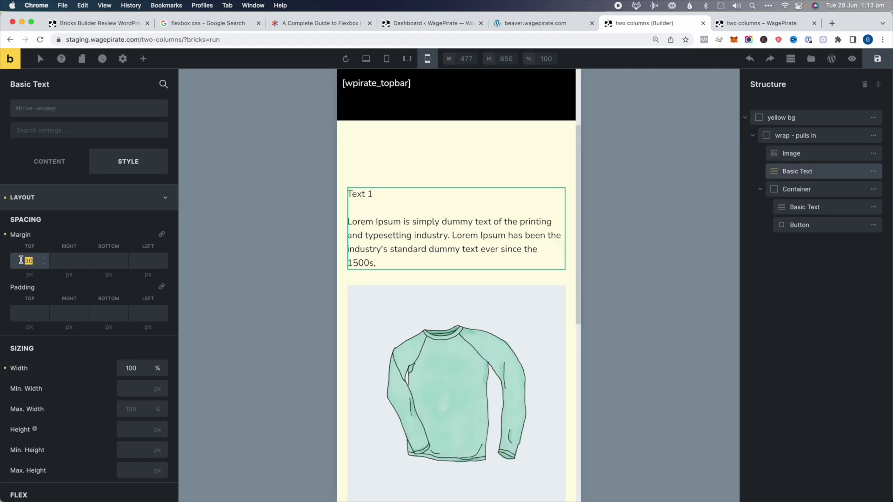
pyautogui.write('0')
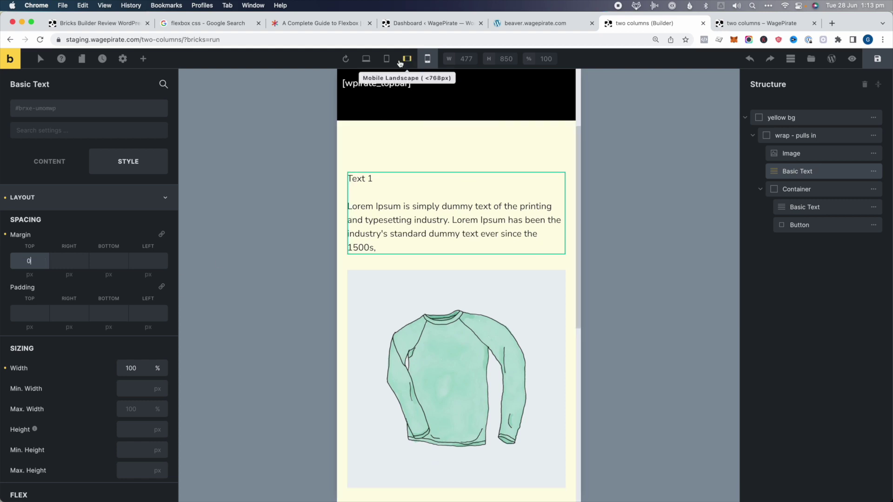
# Check the section in the desktop, mobile landscape and mobile portrait layouts, and save the page
pyautogui.click(366, 59)
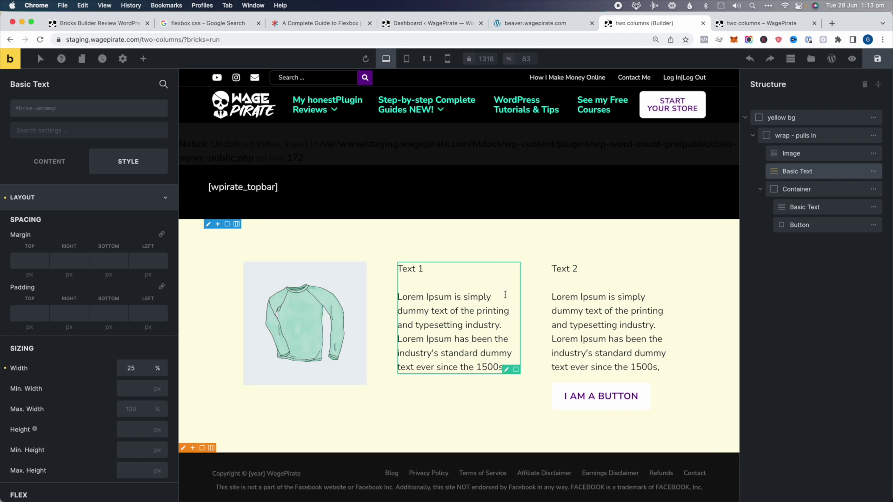
pyautogui.click(427, 59)
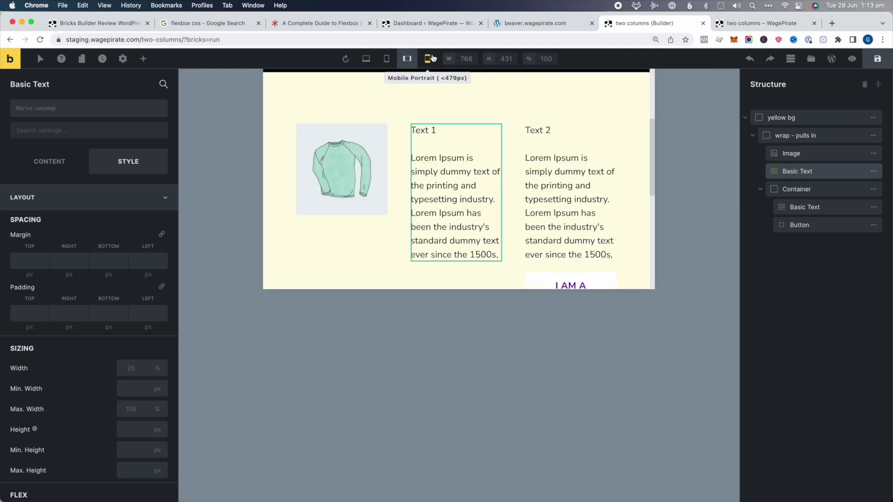
pyautogui.click(426, 59)
pyautogui.scroll(-6, 395, 194)
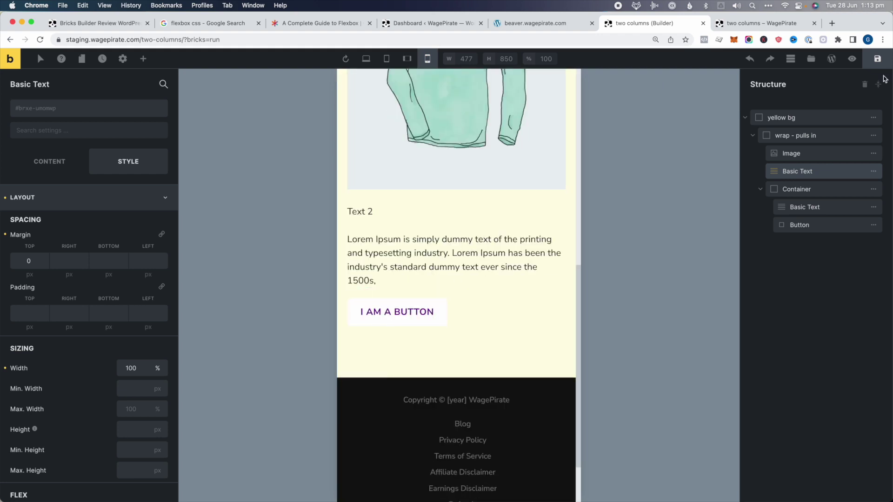
pyautogui.click(874, 58)
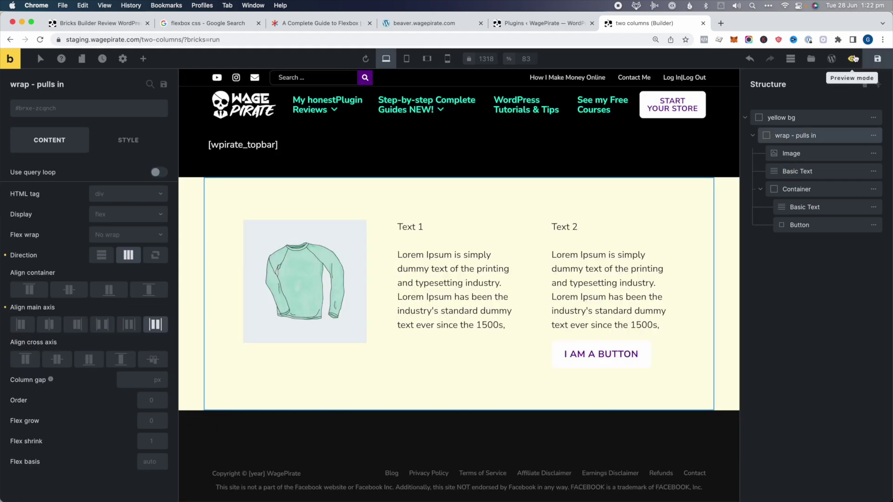
# View the two-columns page on the front end and inspect the markup of the main, yellow background and inner wrap containers
pyautogui.click(852, 59)
pyautogui.click(830, 59)
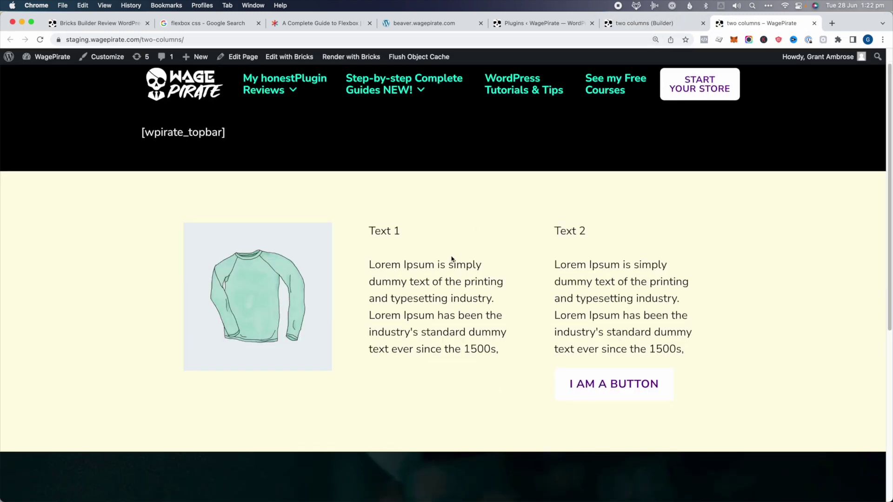
pyautogui.rightClick(447, 265)
pyautogui.click(472, 341)
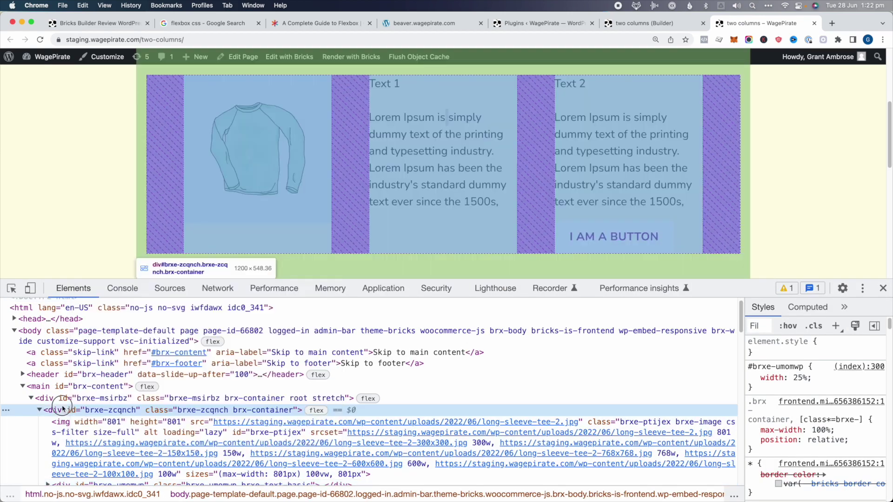
pyautogui.click(93, 386)
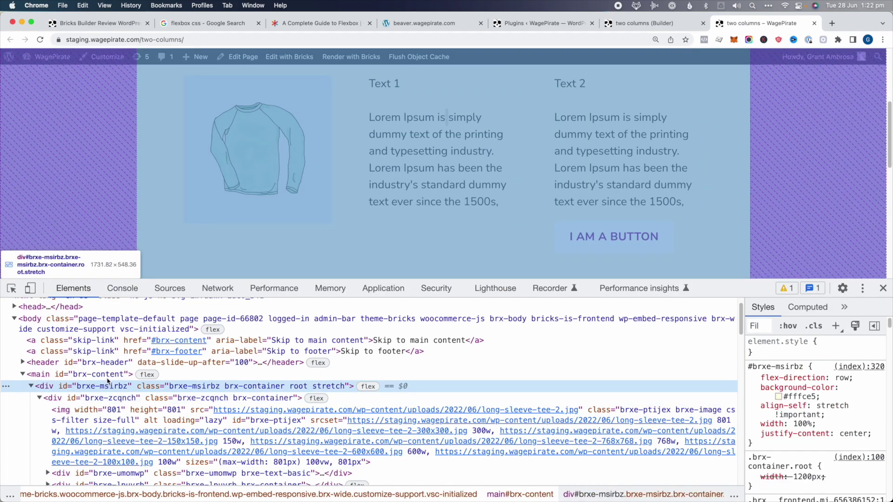
pyautogui.click(108, 374)
pyautogui.click(102, 386)
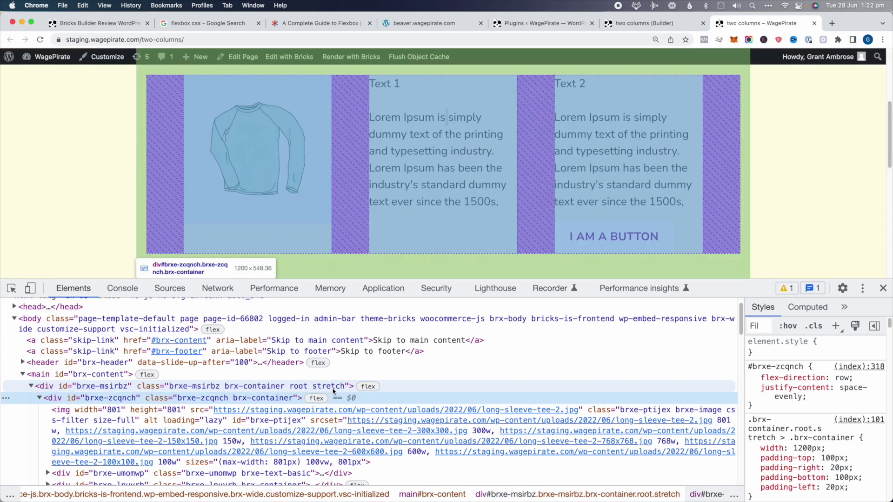
pyautogui.click(338, 399)
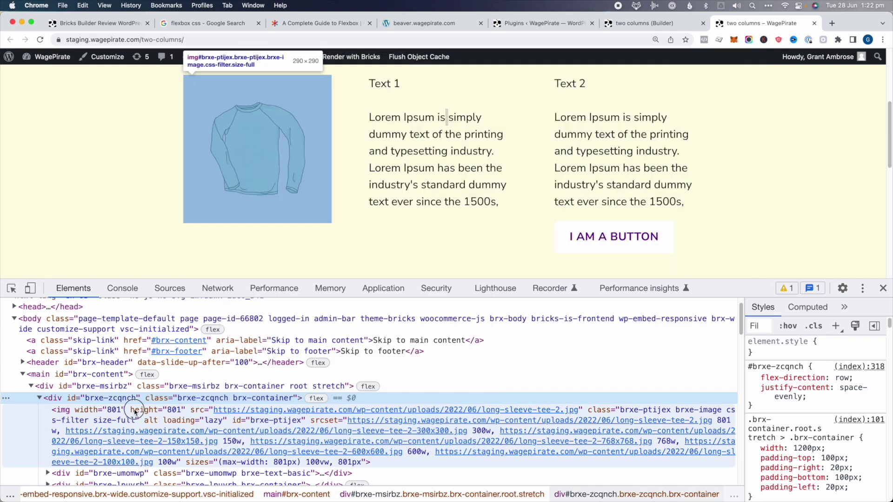
# Inspect the image and the Text 1 element inside the inner wrap container's markup
pyautogui.click(133, 410)
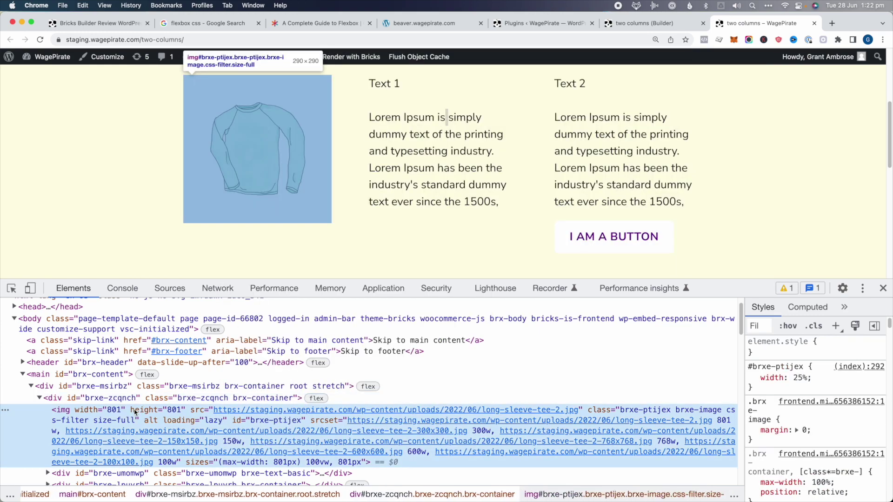
pyautogui.click(124, 471)
pyautogui.scroll(-2, 123, 460)
pyautogui.press('Right')
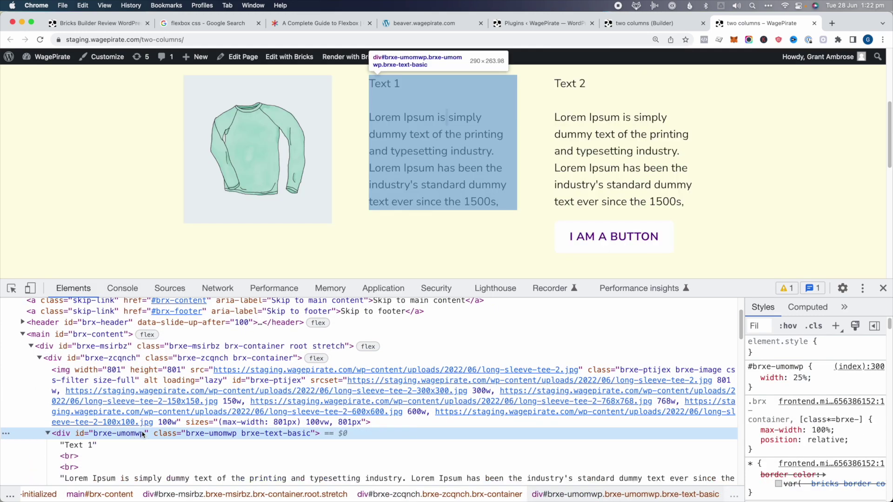
pyautogui.press('Left')
# Inspect the Text 2 container together with its nested text and button, and collapse its markup again
pyautogui.click(117, 445)
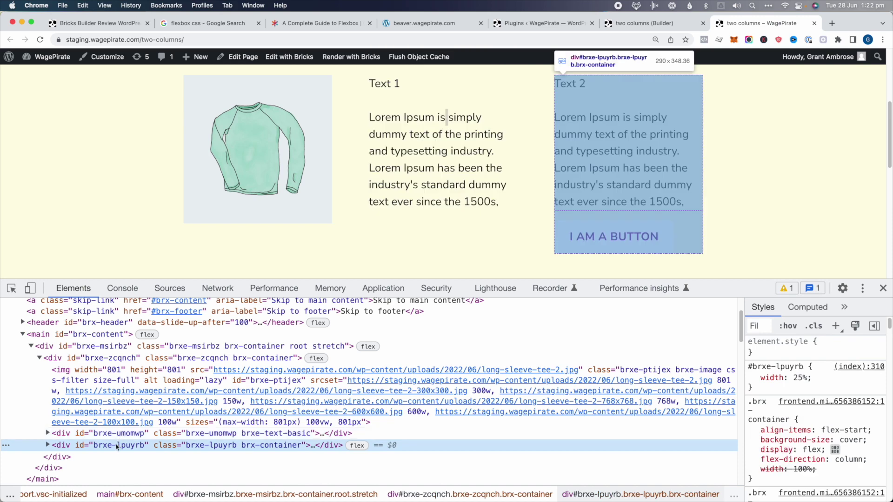
pyautogui.press('Right')
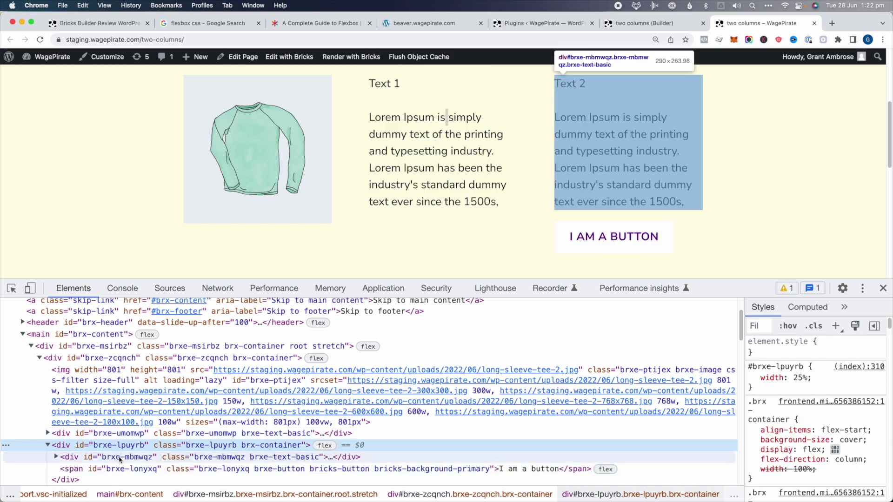
pyautogui.click(124, 457)
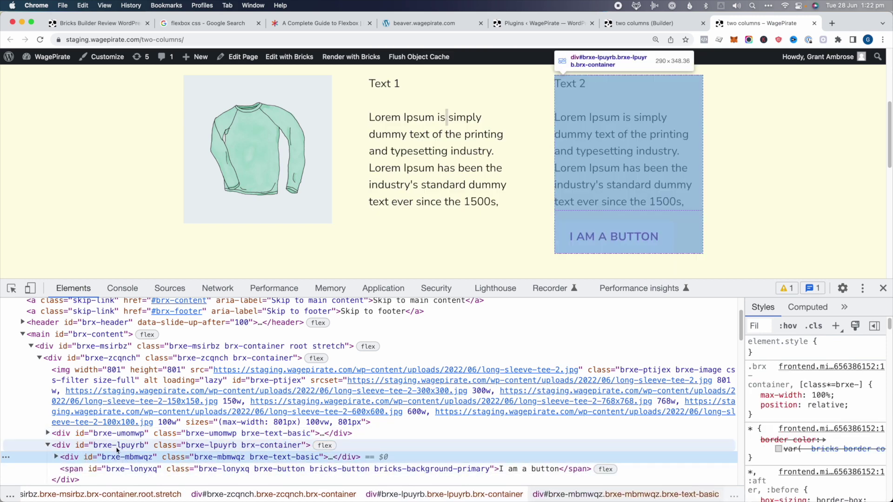
pyautogui.click(117, 447)
pyautogui.click(136, 458)
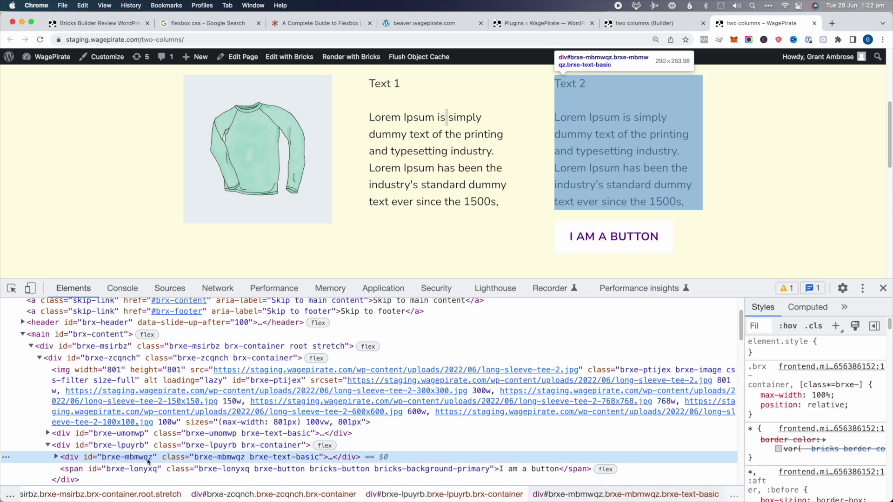
pyautogui.click(140, 469)
pyautogui.press('Left')
pyautogui.press('Left')
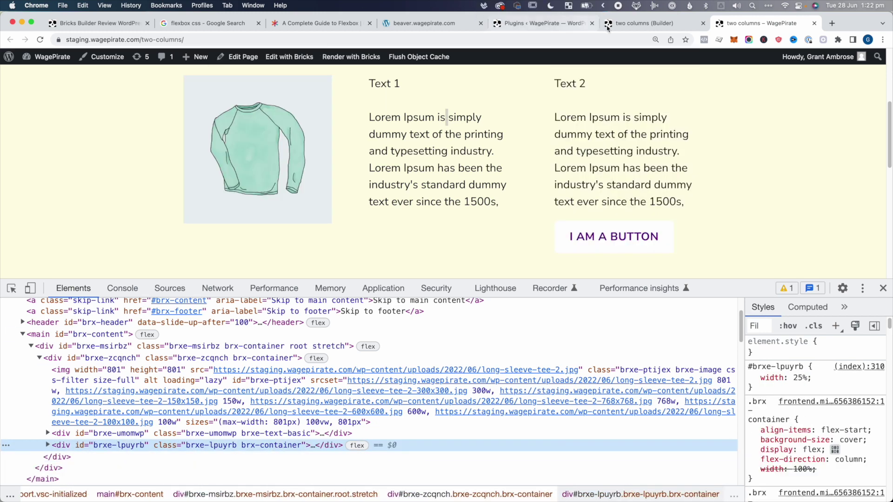
# Close the developer tools and narrow the browser window to phone width to check the stacked order of the columns
pyautogui.click(644, 23)
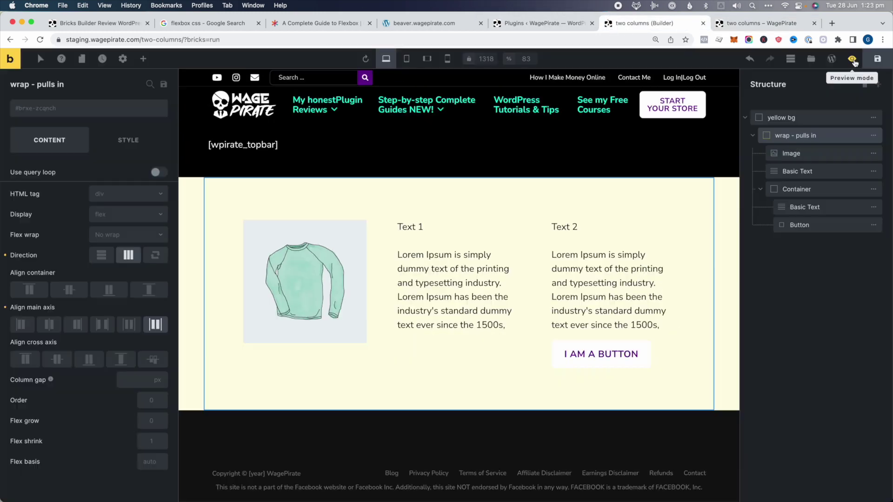
pyautogui.click(751, 25)
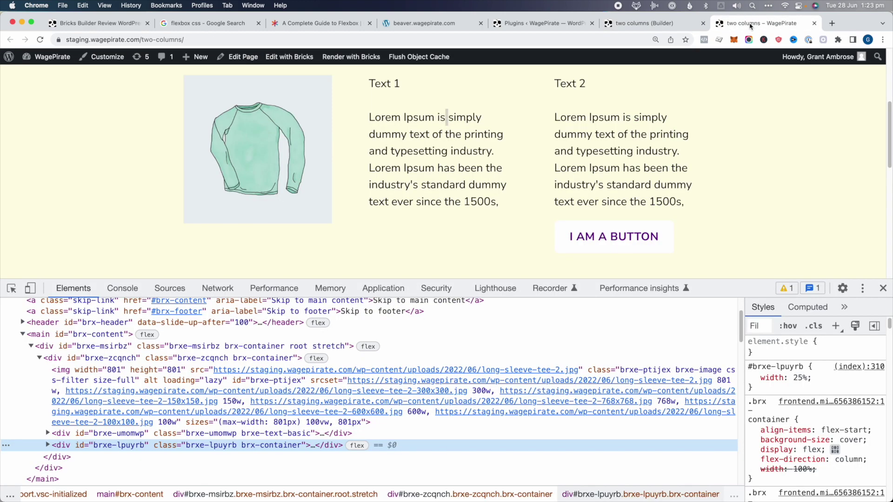
pyautogui.scroll(2, 298, 163)
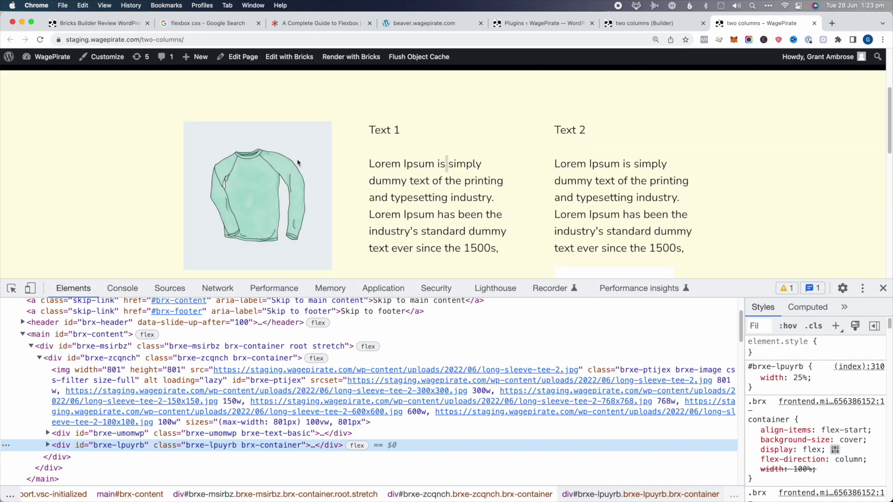
pyautogui.press('super+alt+i')
pyautogui.scroll(1, 793, 171)
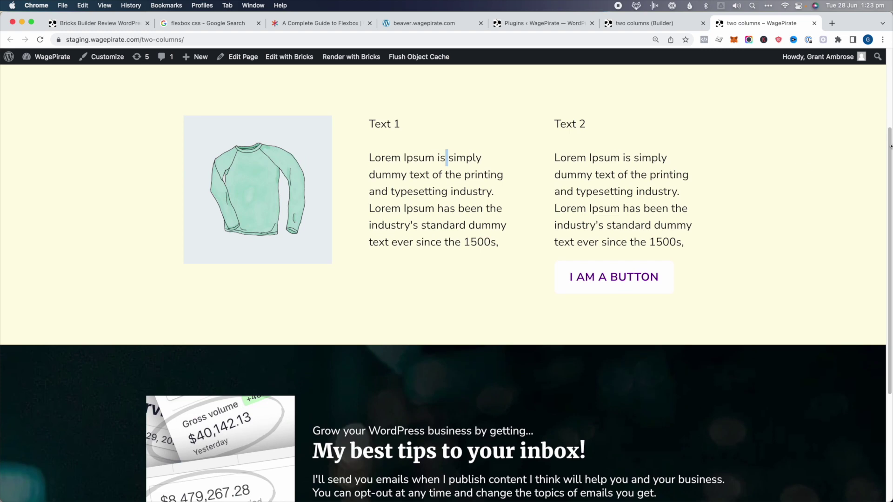
pyautogui.moveTo(888, 146); pyautogui.dragTo(232, 160)
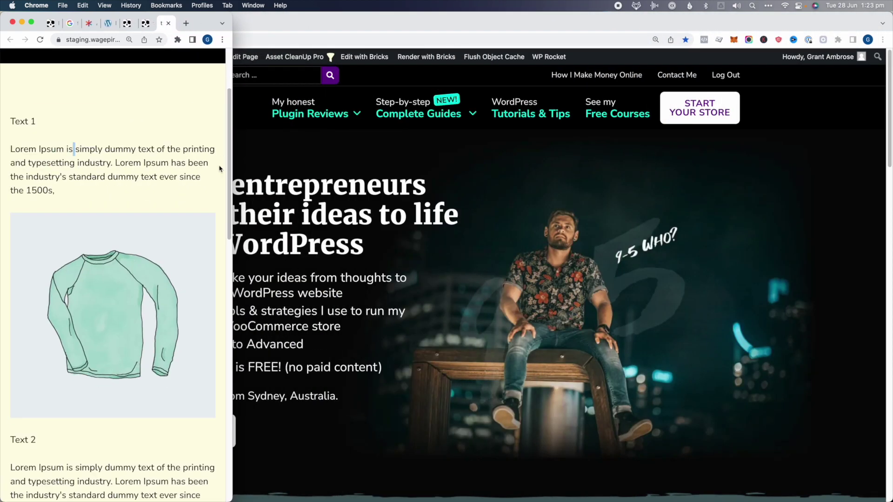
pyautogui.moveTo(10, 135); pyautogui.dragTo(44, 190)
pyautogui.scroll(-5, 88, 361)
# Widen the phone-width window slightly and inspect the shirt image in the developer tools
pyautogui.rightClick(114, 176)
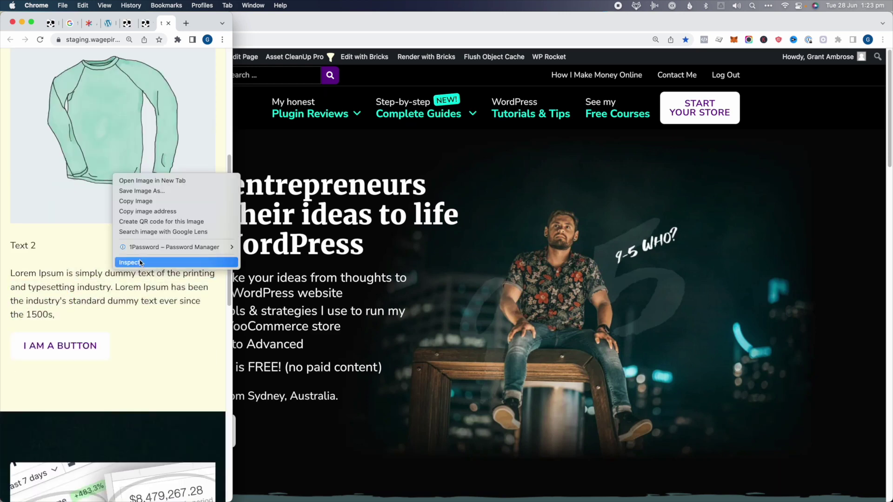
pyautogui.click(125, 260)
pyautogui.moveTo(229, 114); pyautogui.dragTo(239, 112)
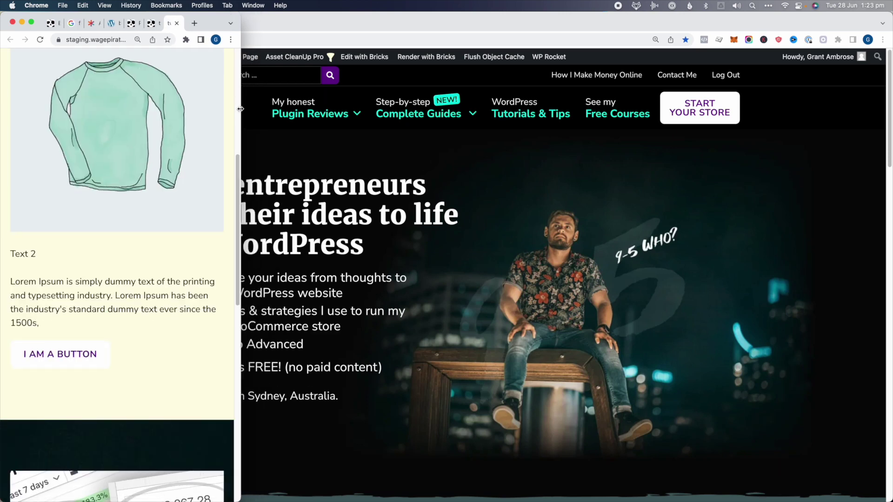
pyautogui.rightClick(86, 135)
pyautogui.click(99, 224)
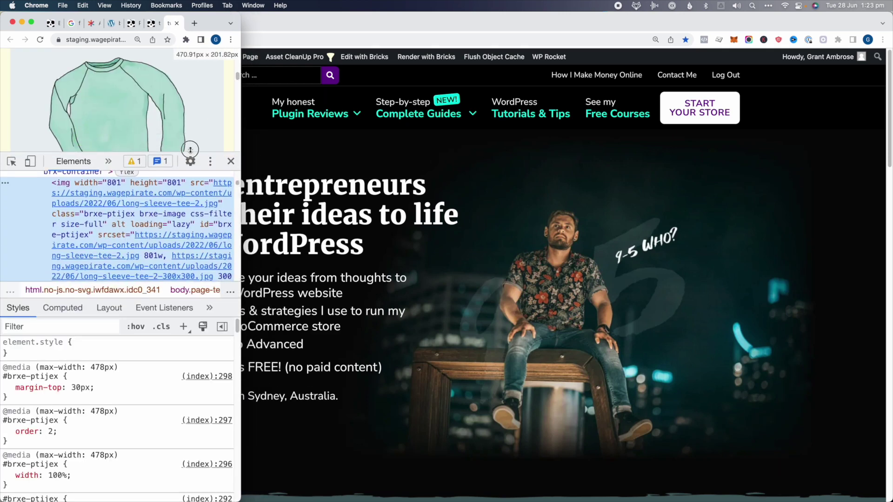
# Examine the mobile styles of the wrap container, image and text columns, close the developer tools and review the stacked section
pyautogui.click(143, 169)
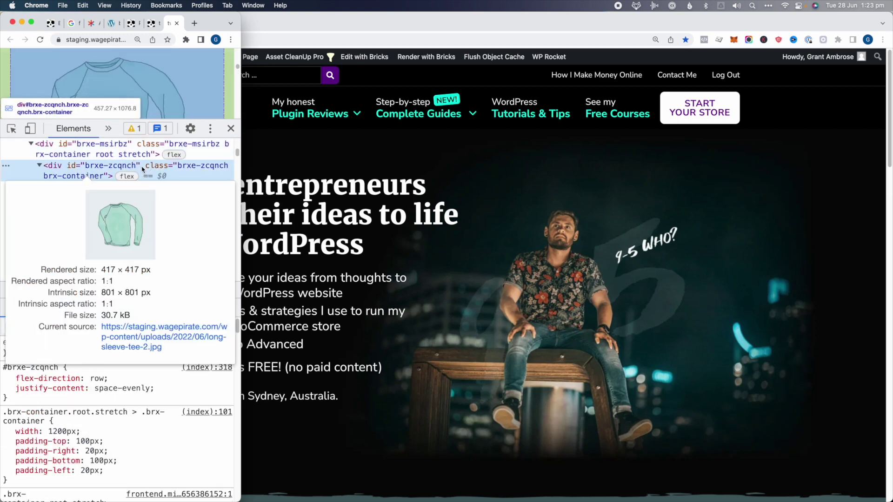
pyautogui.press('Down')
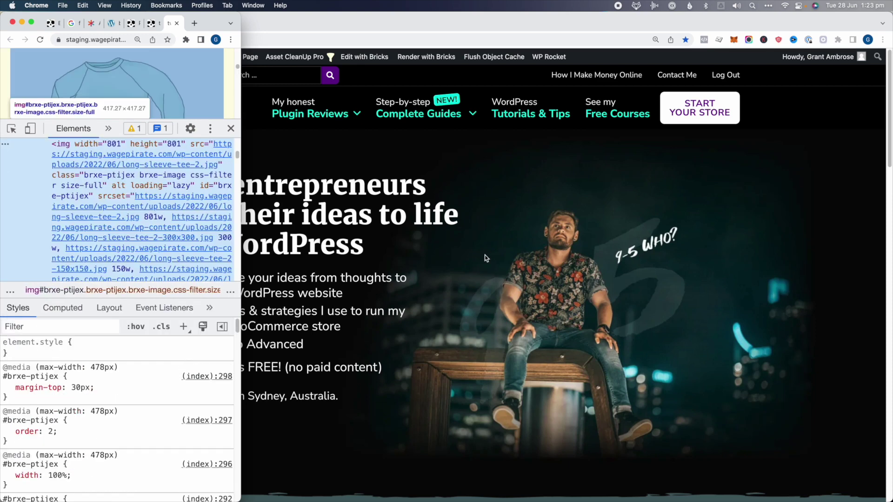
pyautogui.press('Down')
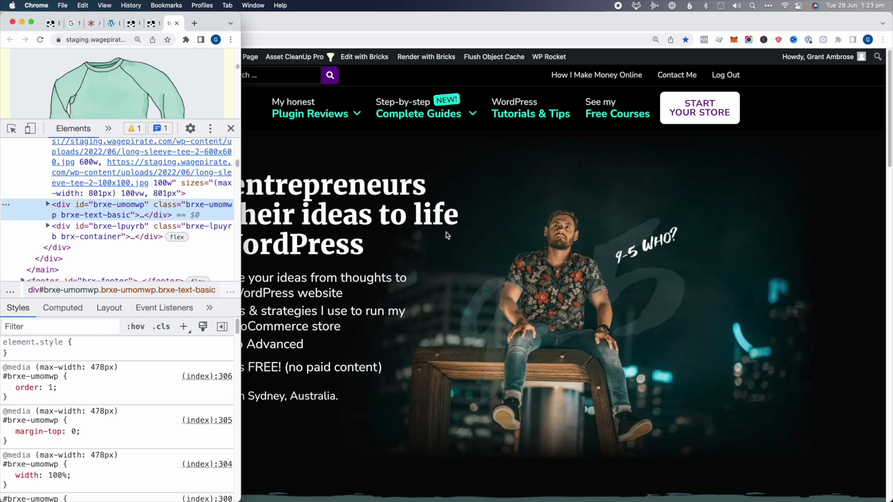
pyautogui.press('Down')
pyautogui.click(231, 130)
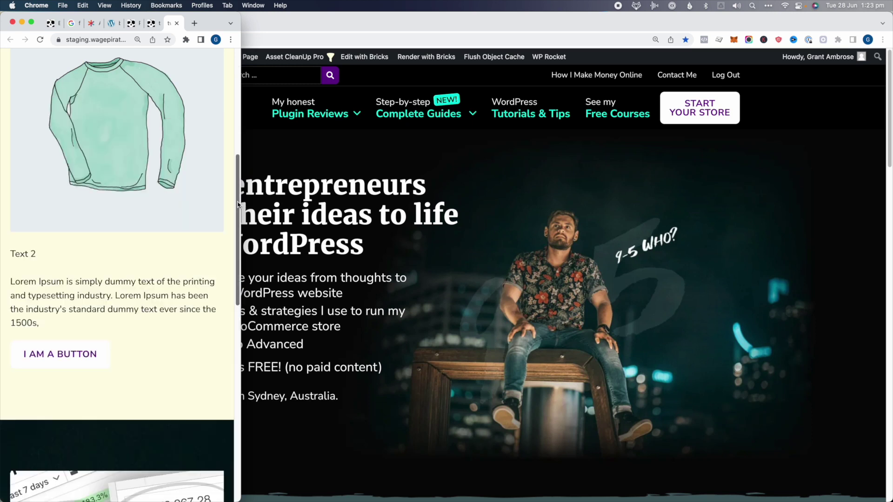
pyautogui.scroll(5, 185, 281)
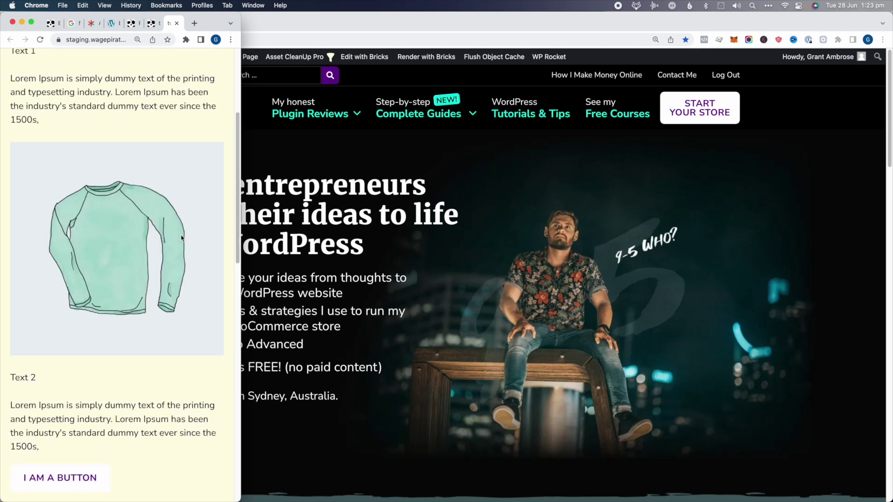
# Review the stacked order of the text columns and shirt image at phone width
pyautogui.scroll(2, 182, 238)
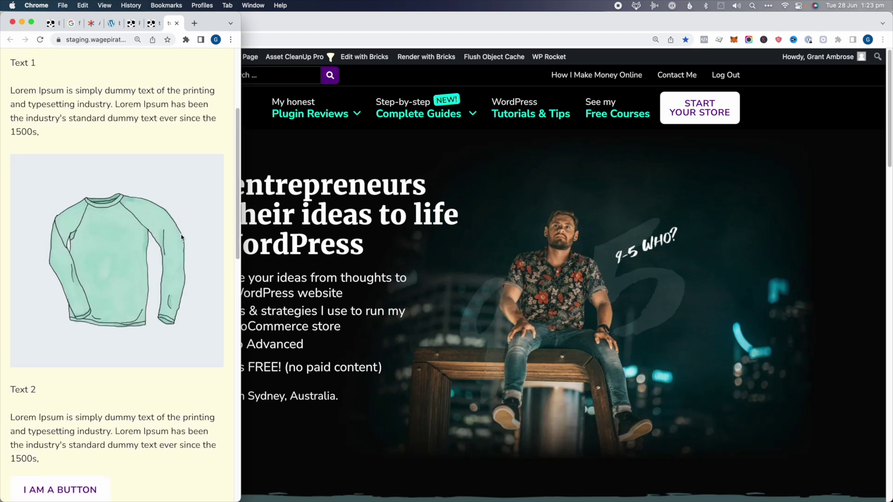
pyautogui.scroll(-3, 182, 239)
pyautogui.scroll(-2, 181, 238)
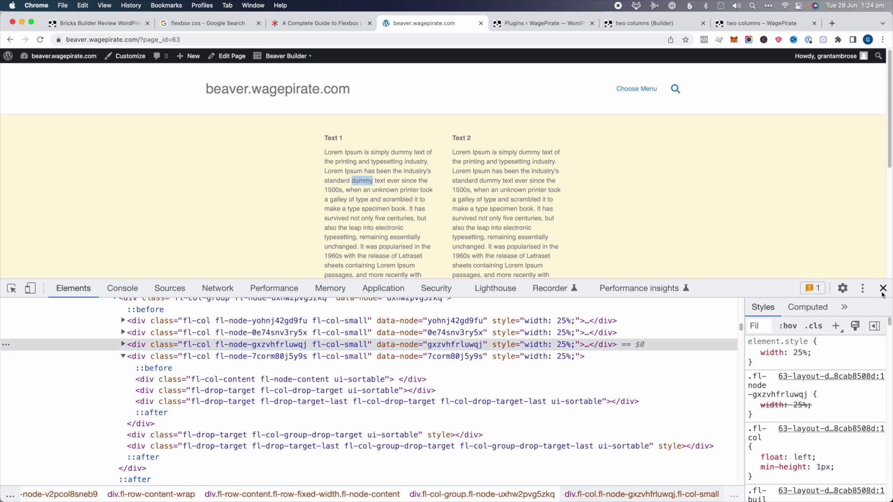
# Open the beaver.wagepirate.com page in Beaver Builder and add a Photo module to the empty first column
pyautogui.click(882, 289)
pyautogui.click(274, 55)
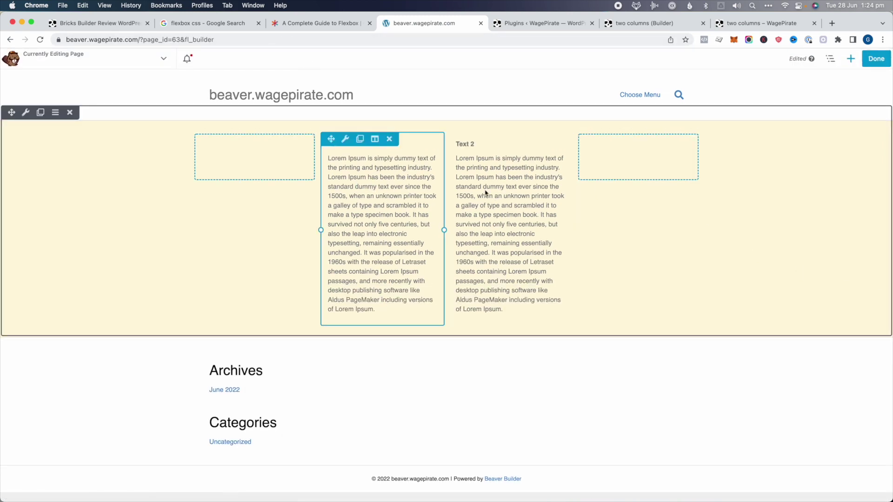
pyautogui.click(851, 59)
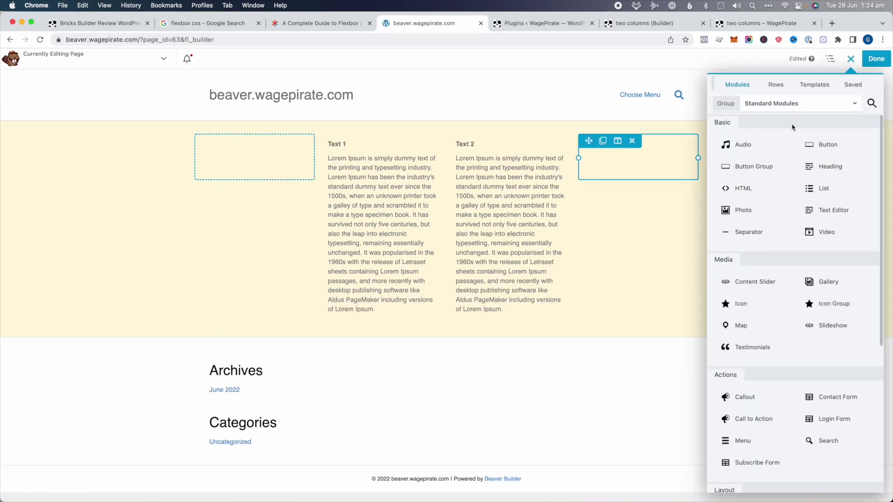
pyautogui.moveTo(832, 203); pyautogui.dragTo(253, 163)
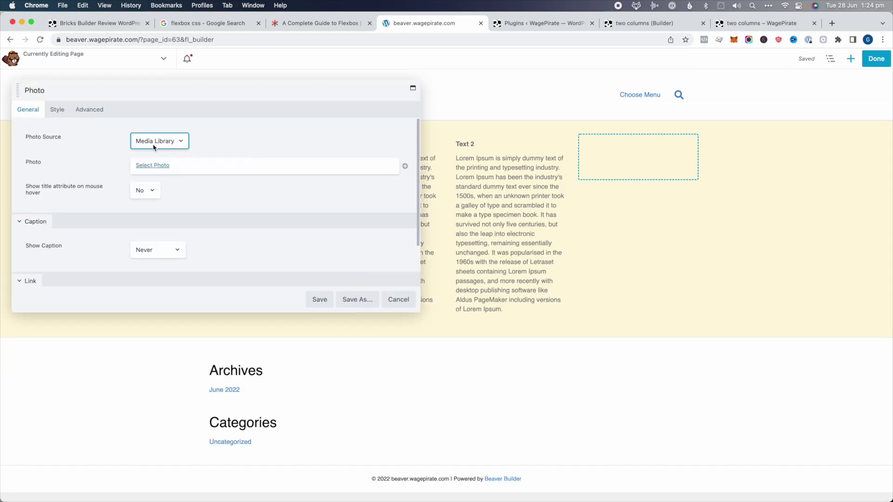
# Use hoodie-blue-1.jpg from the media library as the module's photo, save it, and delete the empty last column
pyautogui.click(200, 163)
pyautogui.click(87, 95)
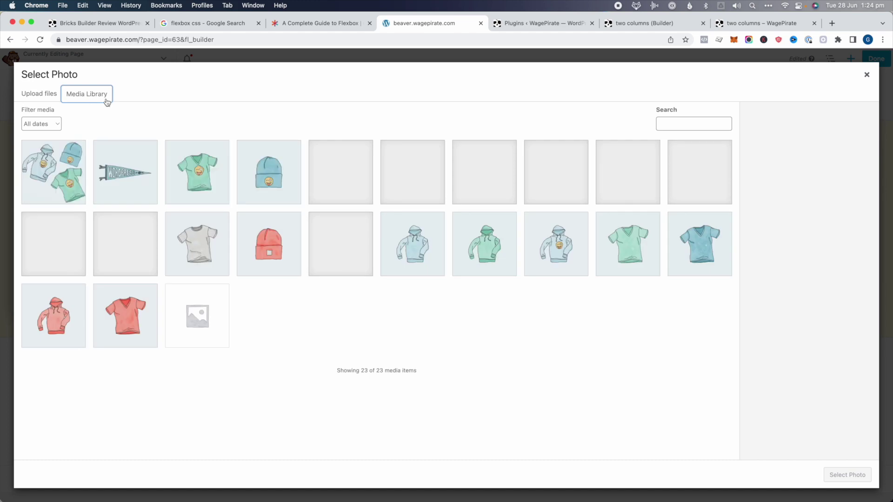
pyautogui.click(443, 244)
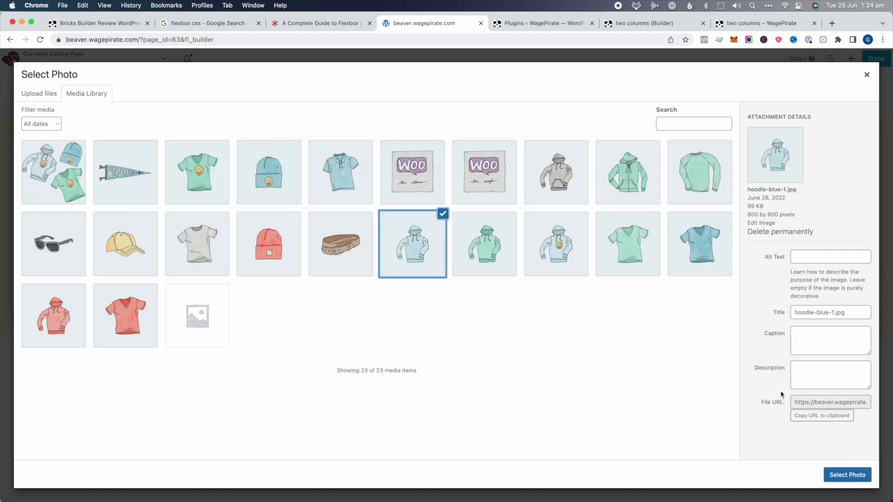
pyautogui.click(844, 472)
pyautogui.click(320, 298)
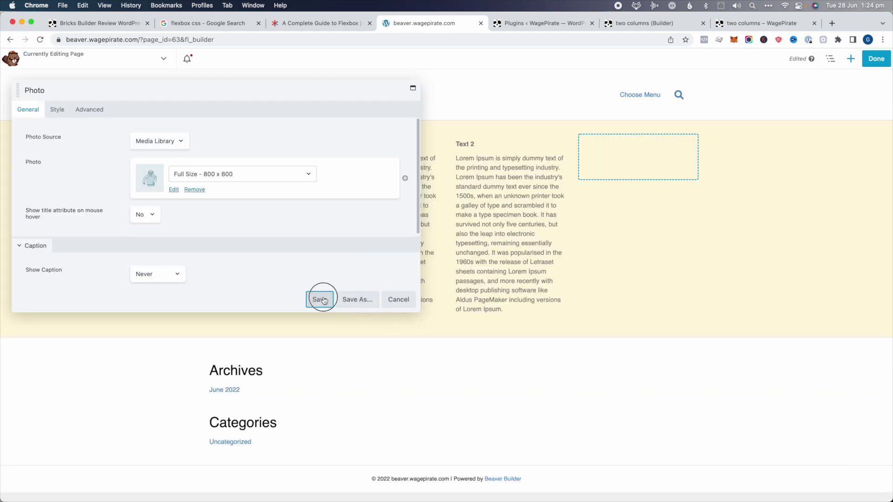
pyautogui.click(633, 142)
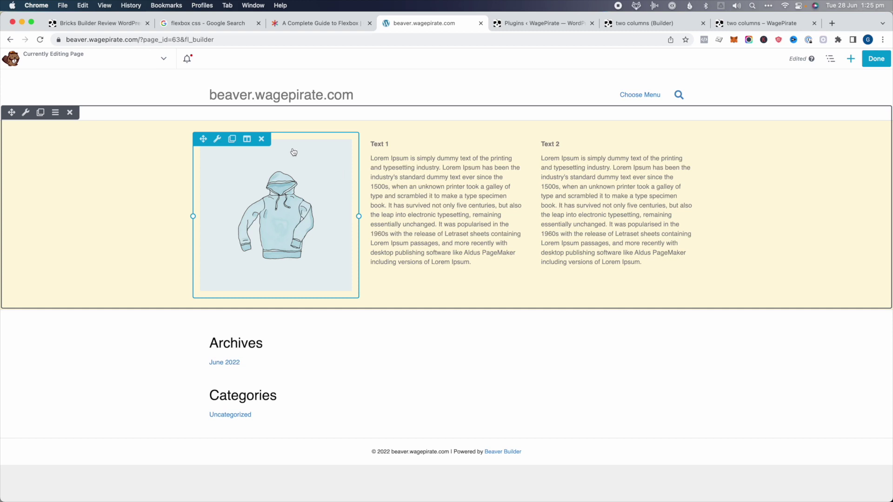
# Set the hoodie column's stacking order to Reversed and save the column settings
pyautogui.click(248, 141)
pyautogui.click(258, 152)
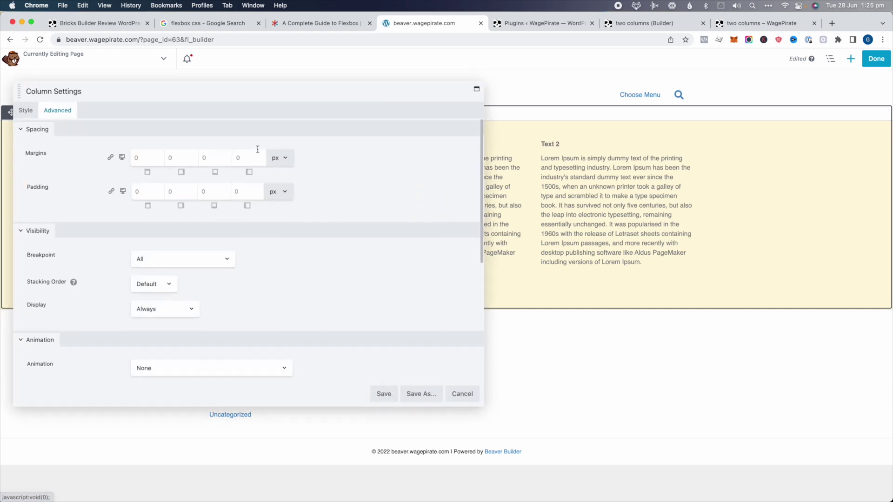
pyautogui.scroll(-1, 42, 267)
pyautogui.moveTo(42, 267)
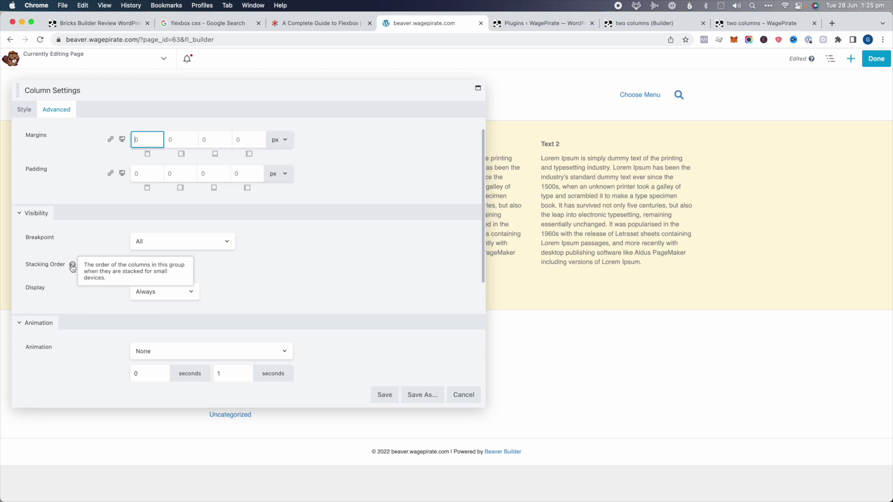
pyautogui.click(227, 267)
pyautogui.click(156, 272)
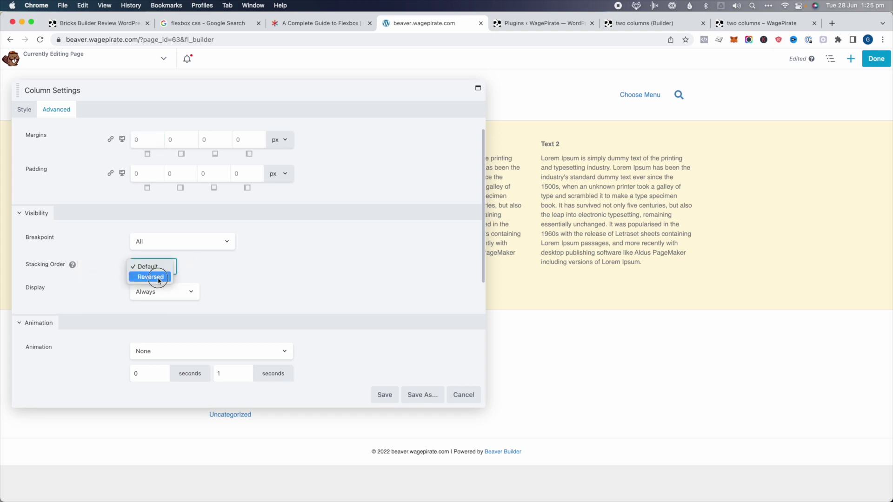
pyautogui.click(153, 278)
pyautogui.click(383, 395)
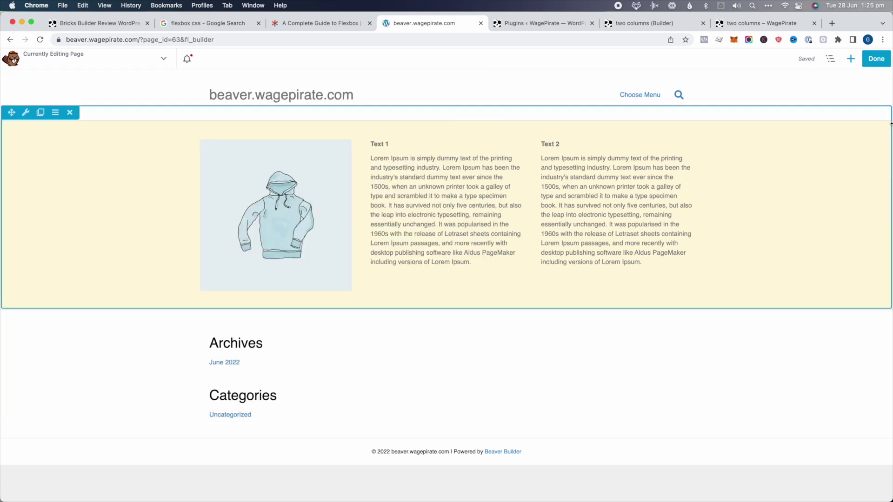
# Preview the row at the medium and small device sizes, and return to the normal editing view
pyautogui.press('r')
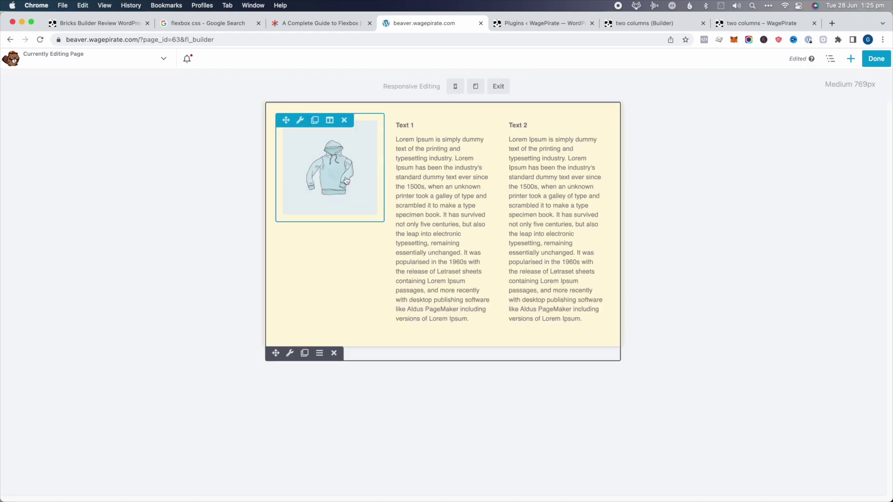
pyautogui.press('r')
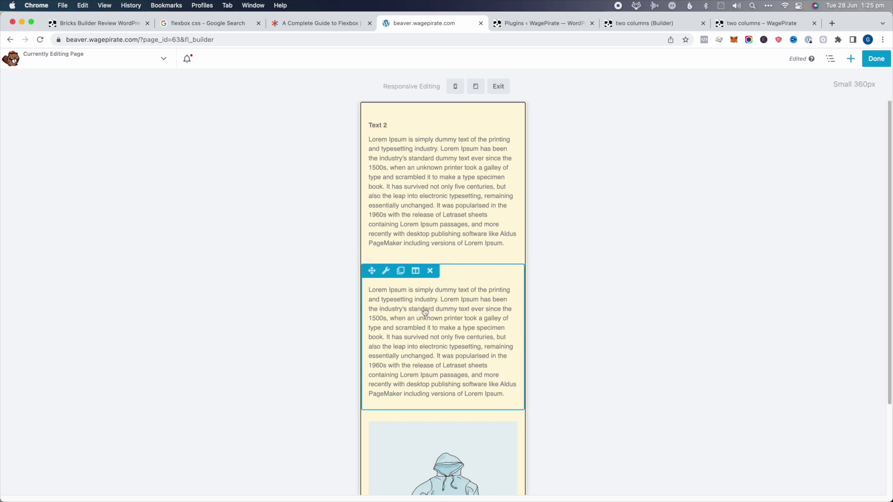
pyautogui.press('r')
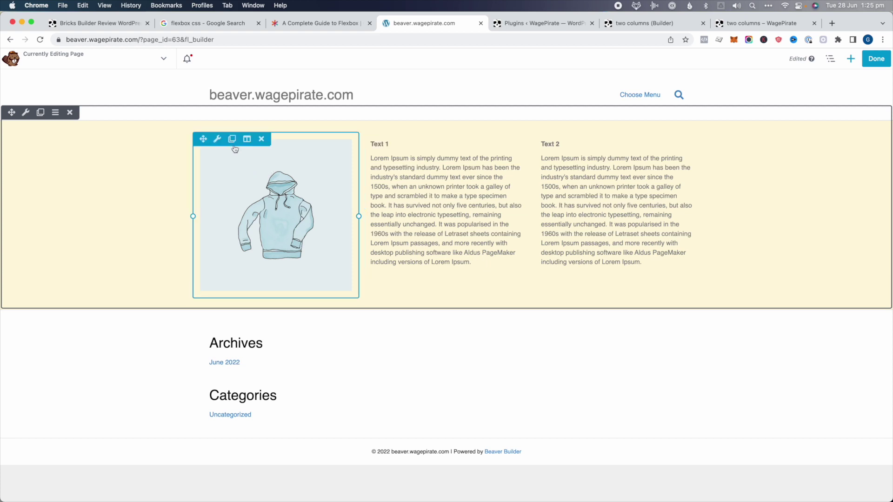
# Duplicate the hoodie photo and move one copy below the text in the Text 1 column
pyautogui.click(232, 139)
pyautogui.scroll(-3, 345, 455)
pyautogui.scroll(3, 345, 454)
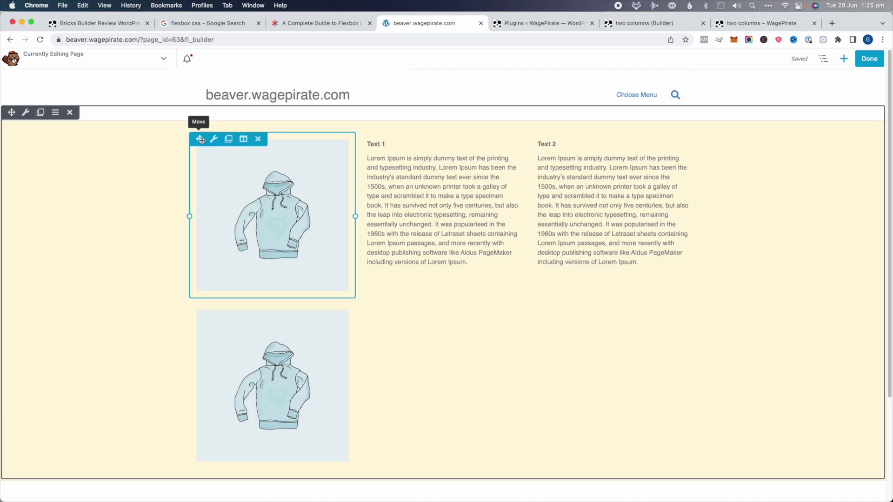
pyautogui.moveTo(200, 140); pyautogui.dragTo(433, 275)
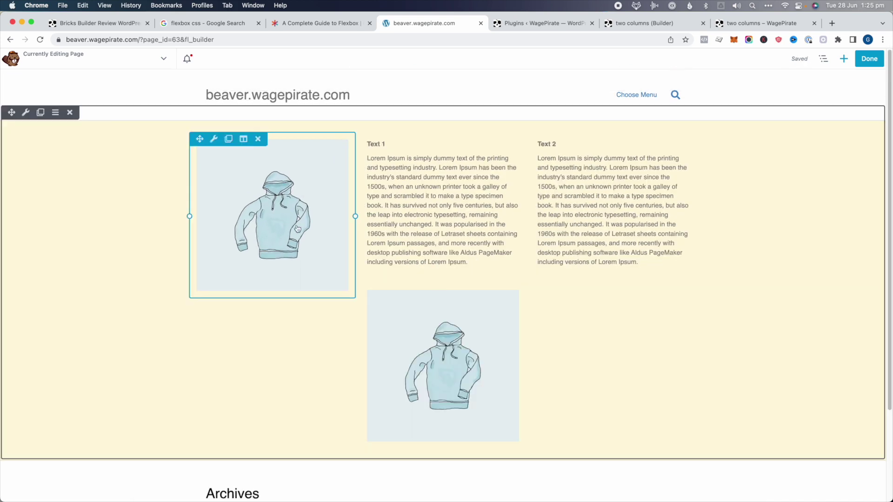
# Limit the first column's hoodie photo to the Large & Medium Devices Only breakpoint and save it
pyautogui.click(280, 206)
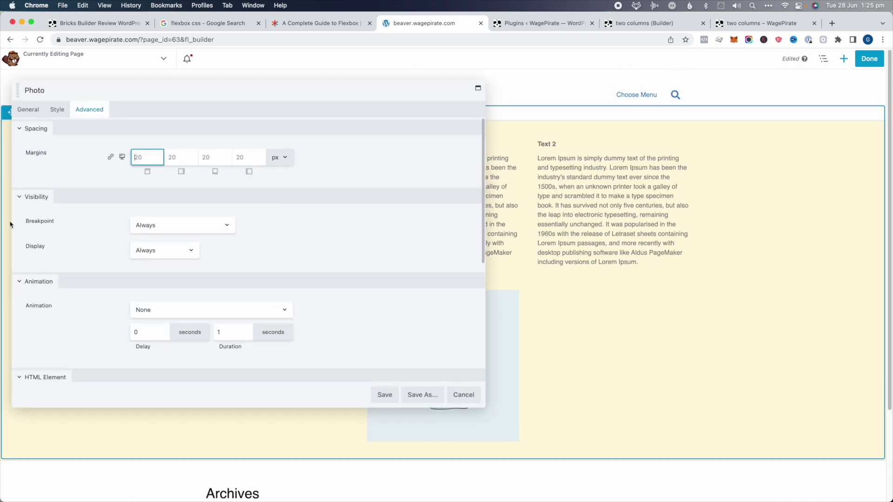
pyautogui.click(152, 248)
pyautogui.click(197, 227)
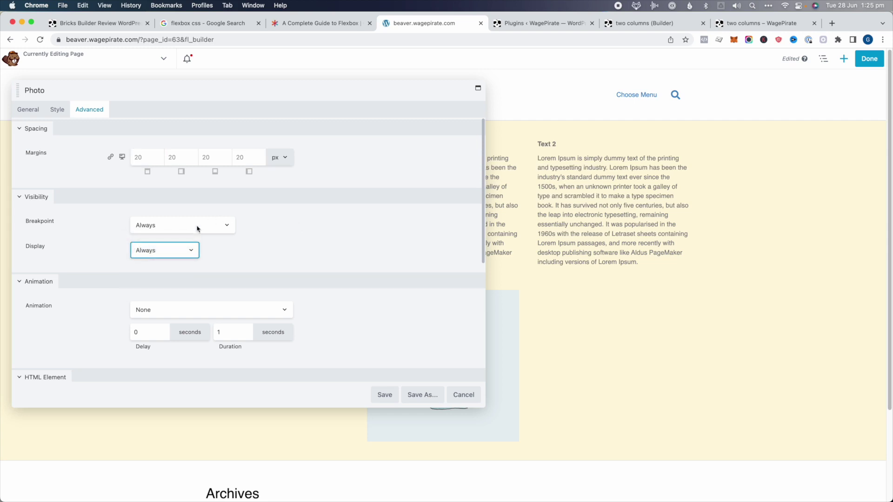
pyautogui.click(197, 227)
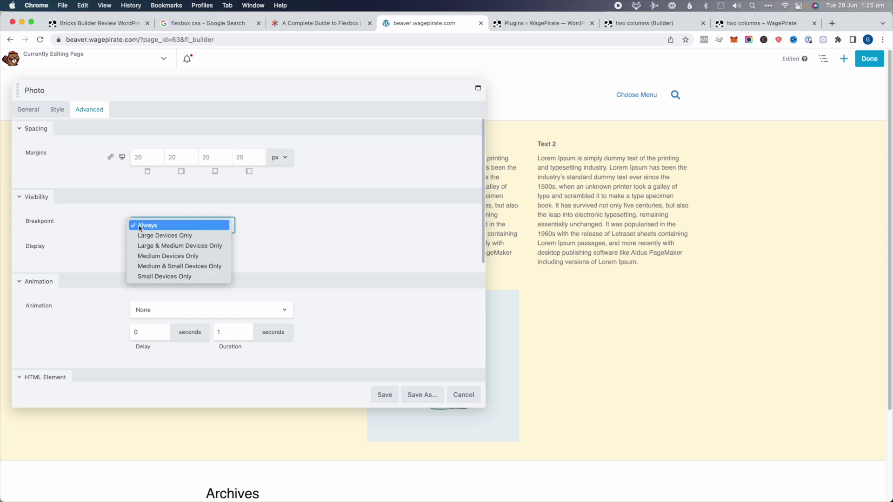
pyautogui.click(173, 247)
pyautogui.click(389, 398)
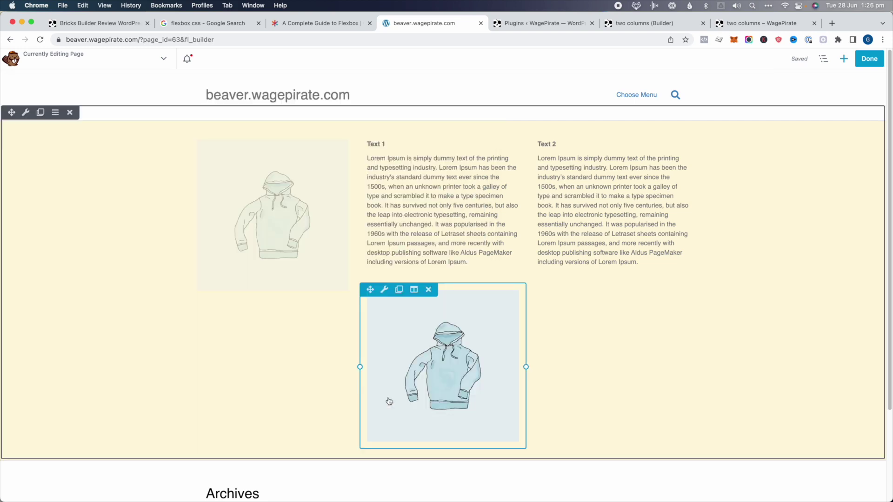
# Limit the hoodie photo below Text 1 to the Small Devices Only breakpoint and save it
pyautogui.click(470, 325)
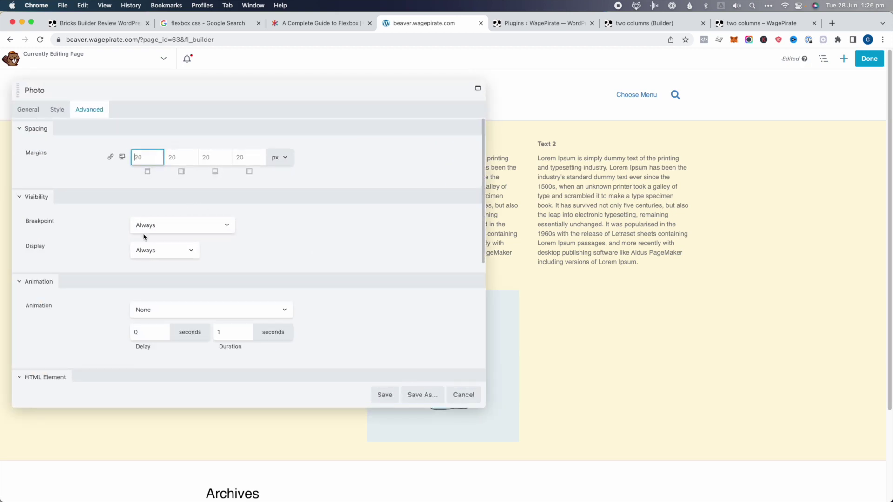
pyautogui.click(151, 253)
pyautogui.click(155, 250)
pyautogui.click(145, 226)
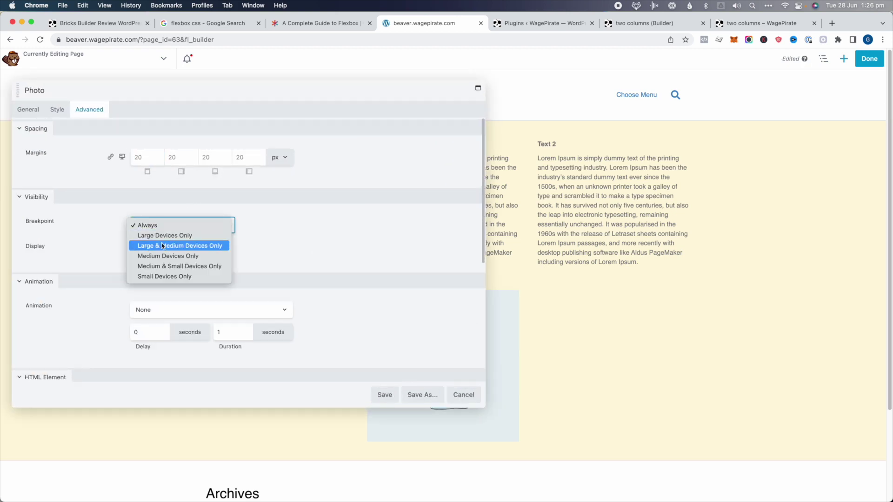
pyautogui.click(170, 277)
pyautogui.click(391, 394)
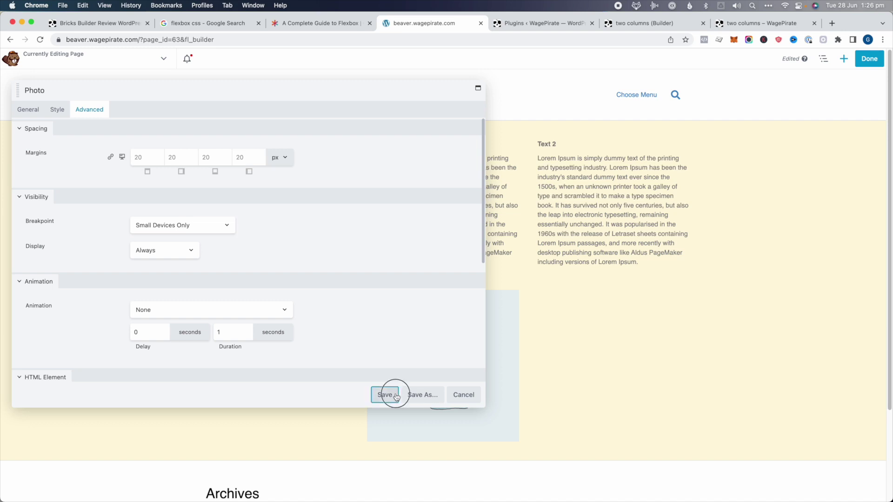
# Publish the page and narrow the browser window to phone width to check the order of text and photo
pyautogui.click(869, 59)
pyautogui.click(843, 64)
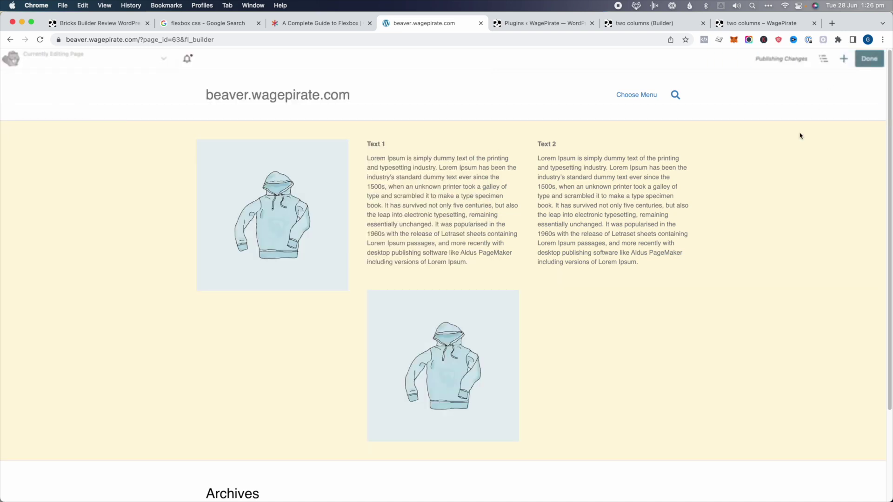
pyautogui.moveTo(889, 117); pyautogui.dragTo(303, 163)
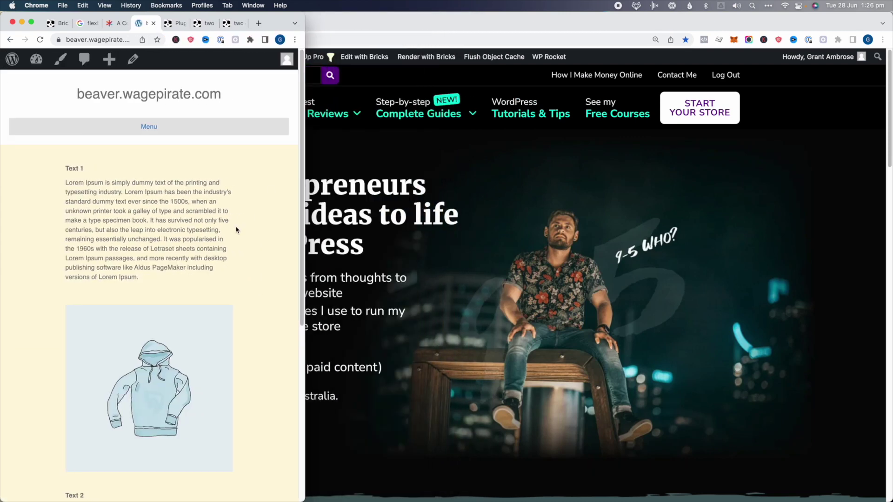
pyautogui.scroll(-5, 235, 230)
pyautogui.scroll(3, 235, 229)
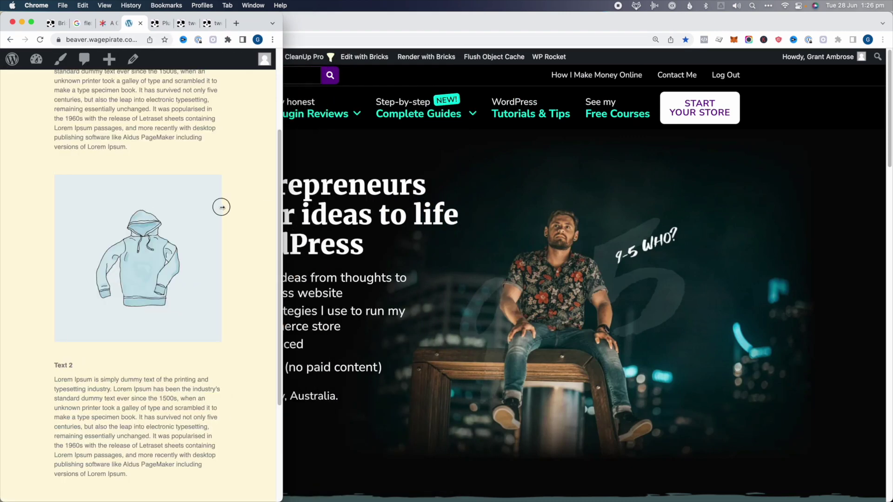
# Inspect the published section in the developer tools, collapse the nested markup, and compare the three column containers
pyautogui.rightClick(493, 180)
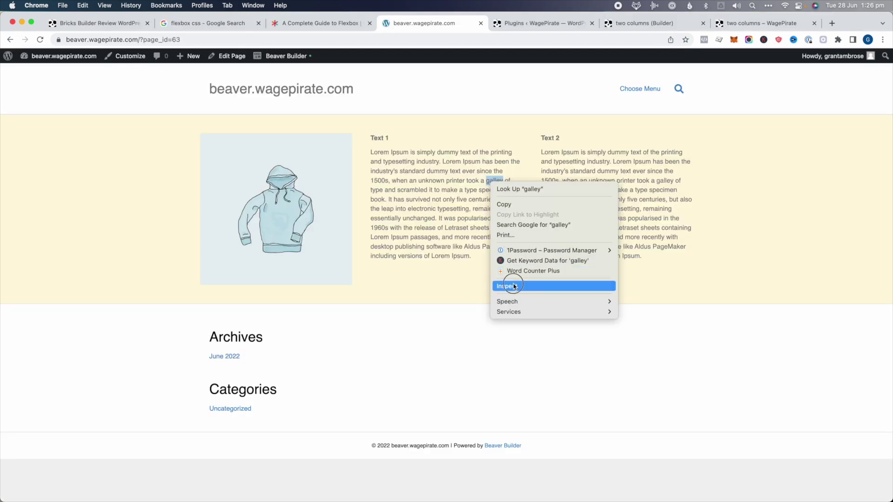
pyautogui.click(428, 191)
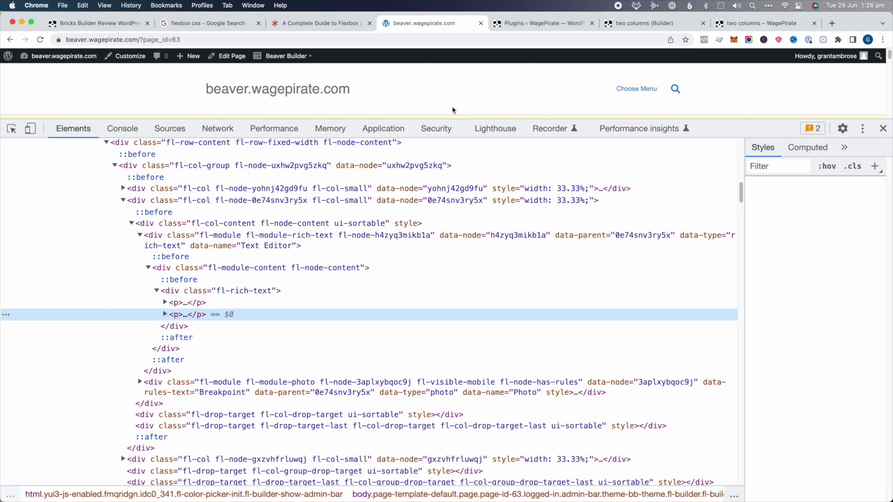
pyautogui.moveTo(452, 120); pyautogui.dragTo(452, 299)
pyautogui.click(258, 334)
pyautogui.press('Left')
pyautogui.press('Up')
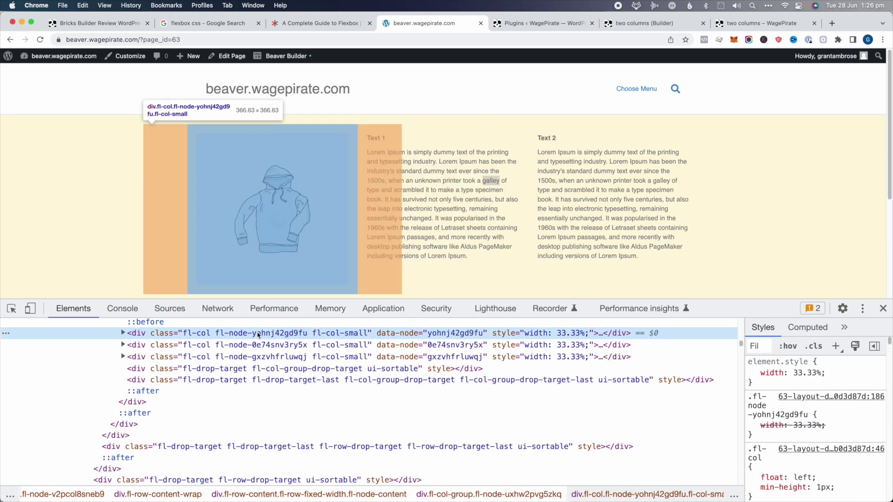
pyautogui.click(259, 345)
pyautogui.click(263, 357)
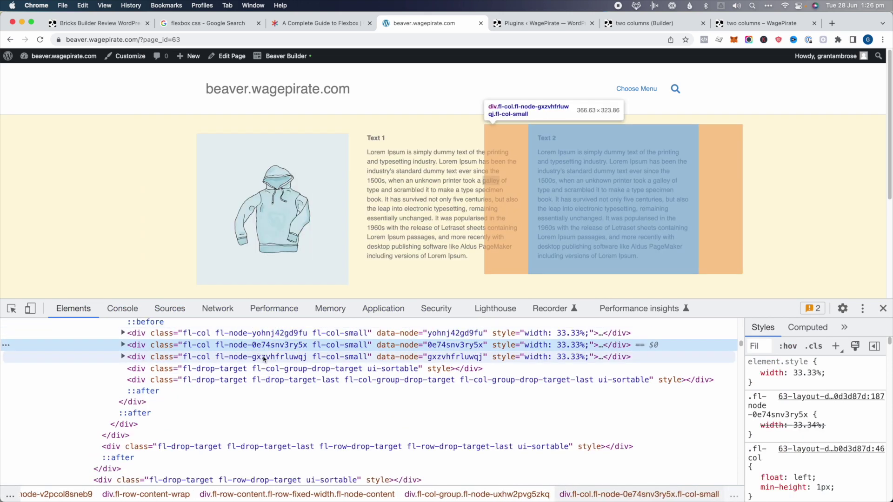
# Expand the Text 1 column's markup and inspect its text module and the mobile-only photo module
pyautogui.click(259, 345)
pyautogui.press('Right')
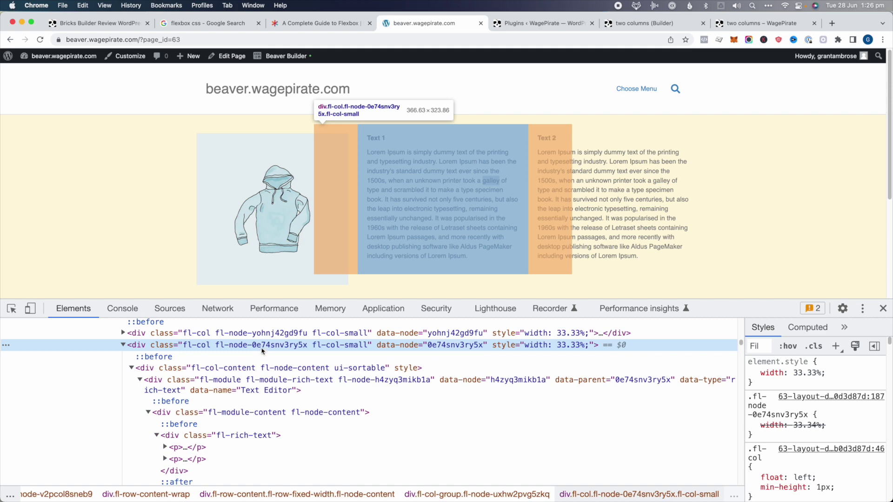
pyautogui.click(261, 380)
pyautogui.press('Left')
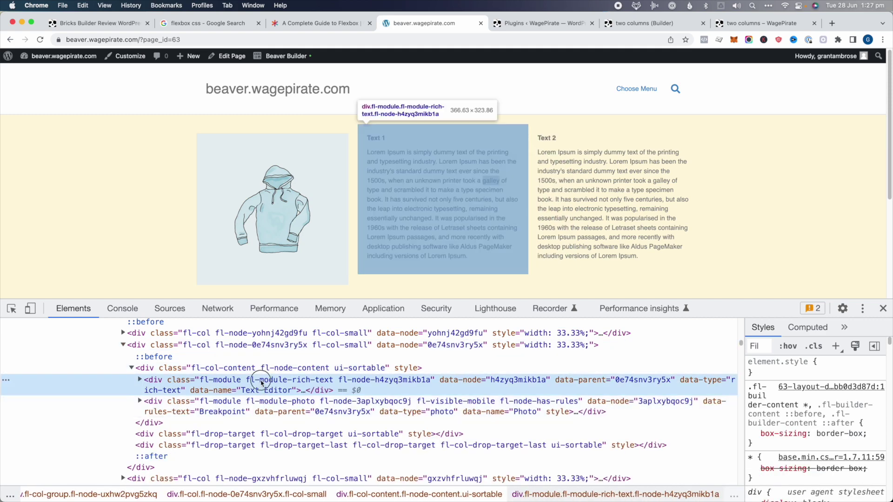
pyautogui.click(277, 411)
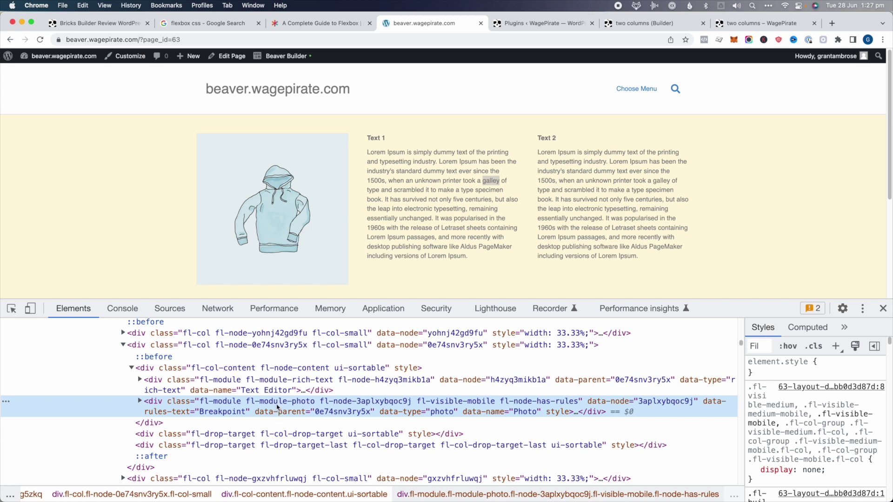
# Open the WordPress Tutorials & Tips page on wagepirate.com and compare the heights of the paired post cards down the listing
pyautogui.scroll(-3, 785, 434)
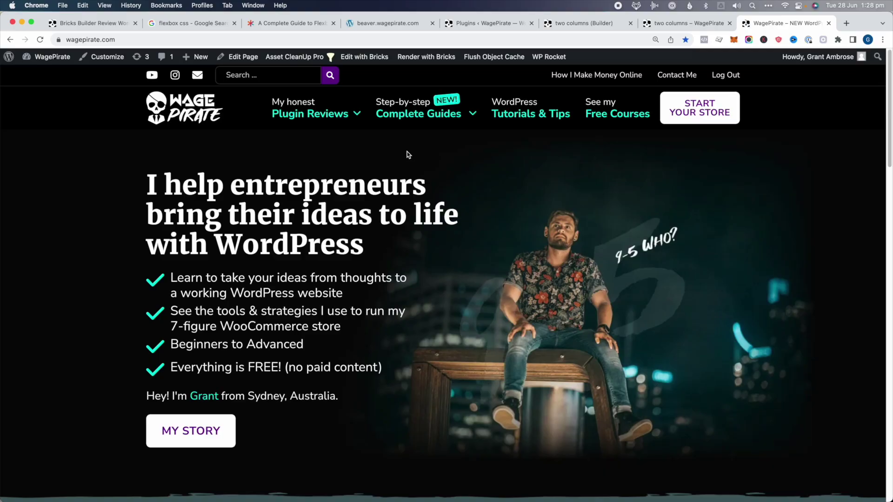
pyautogui.click(518, 113)
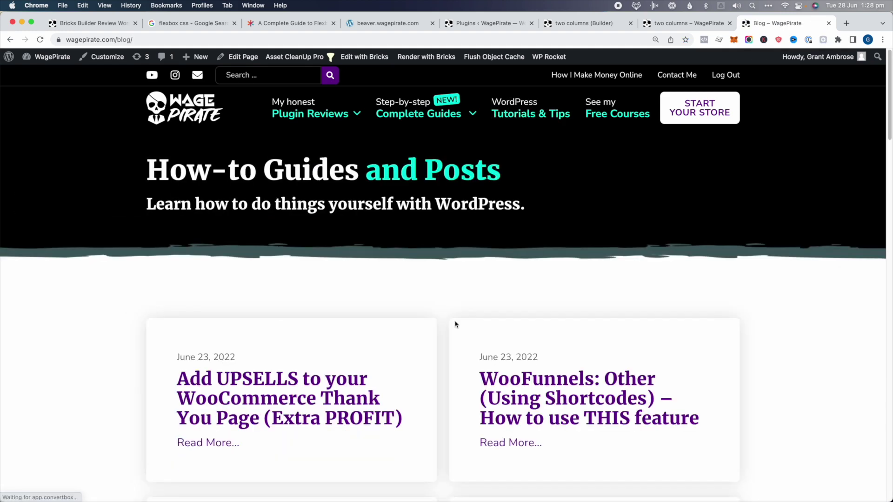
pyautogui.scroll(-5, 455, 323)
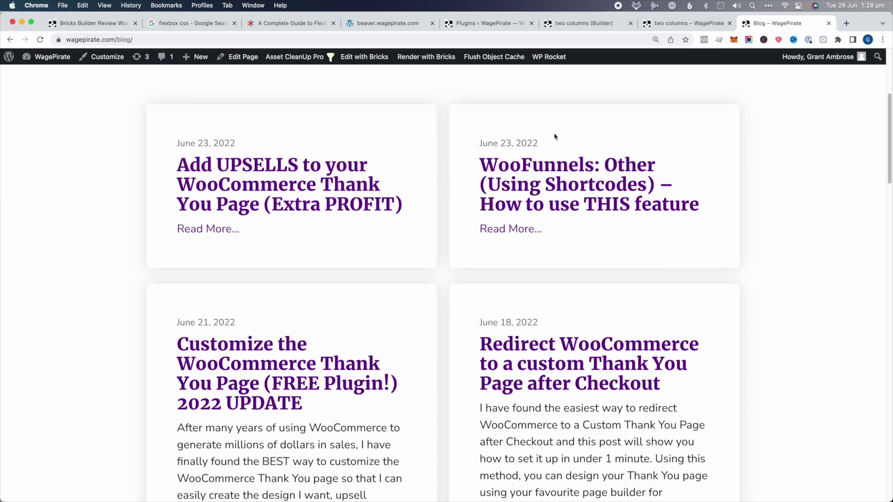
pyautogui.scroll(-2, 600, 308)
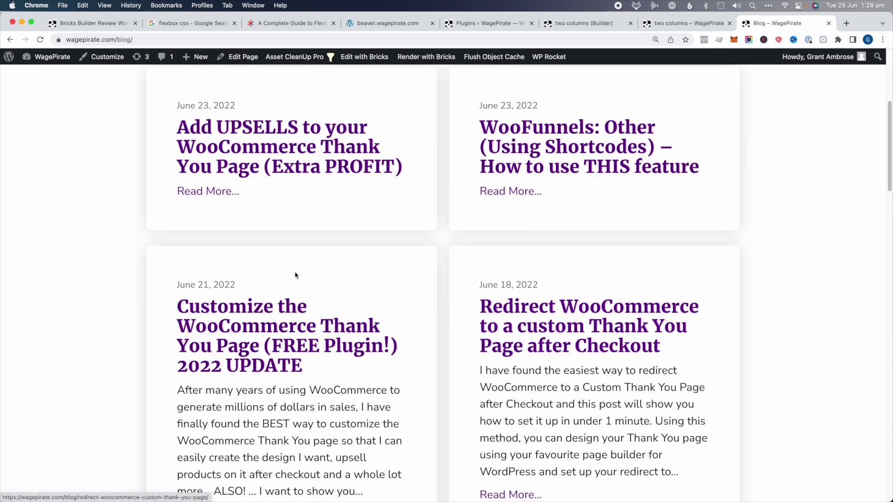
pyautogui.scroll(-5, 431, 426)
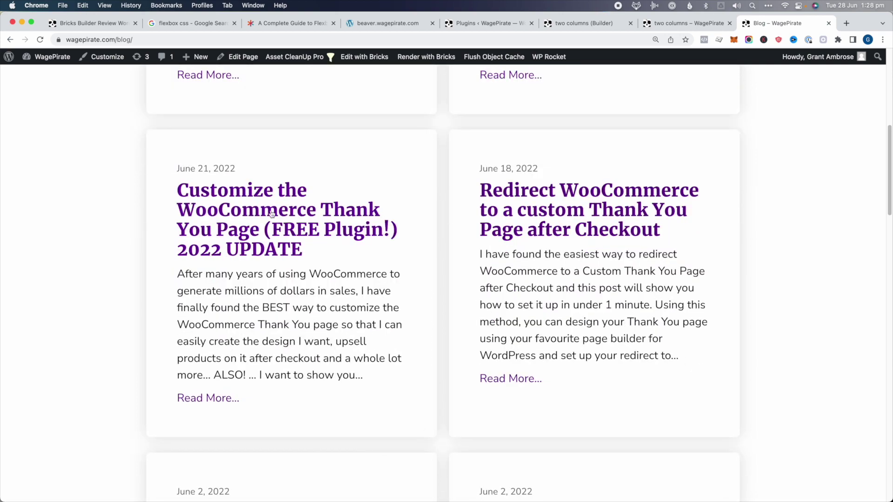
pyautogui.scroll(-1, 475, 326)
pyautogui.scroll(-15, 410, 382)
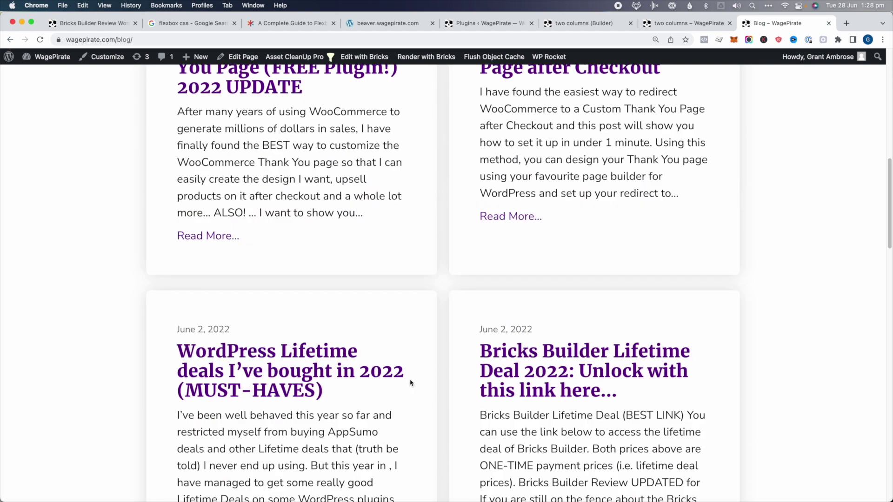
pyautogui.scroll(-10, 410, 383)
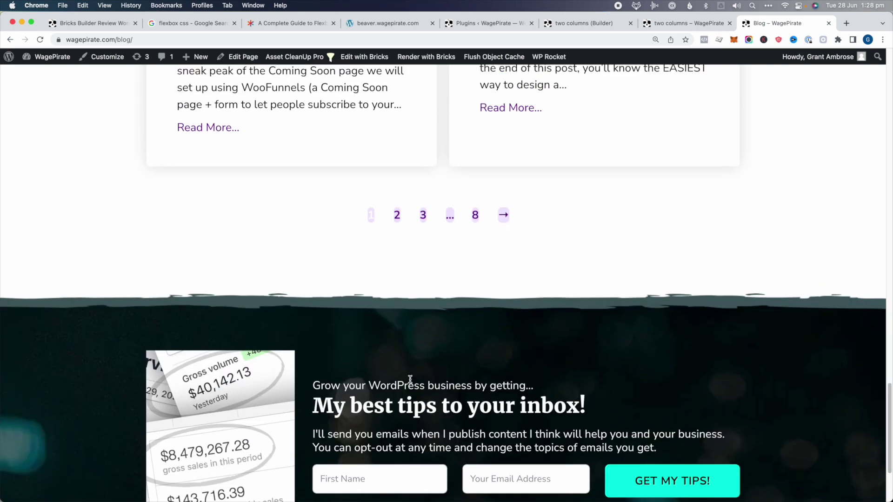
pyautogui.scroll(8, 410, 382)
pyautogui.scroll(4, 411, 383)
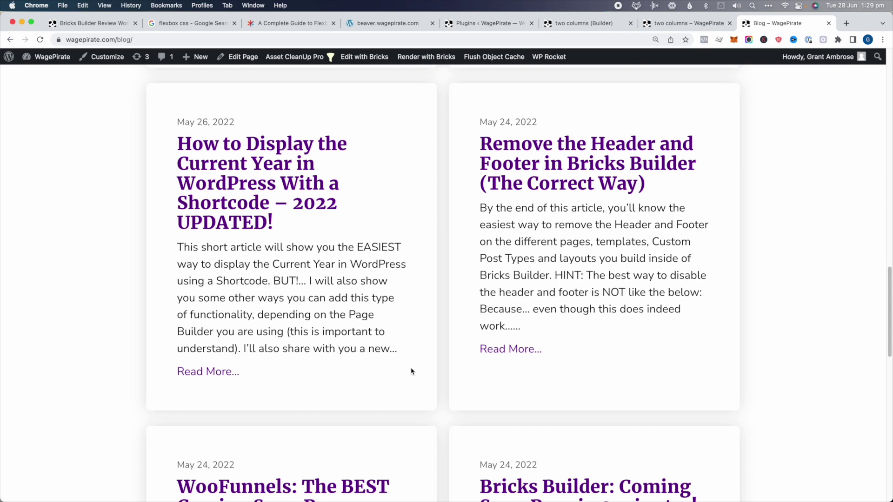
pyautogui.scroll(20, 414, 365)
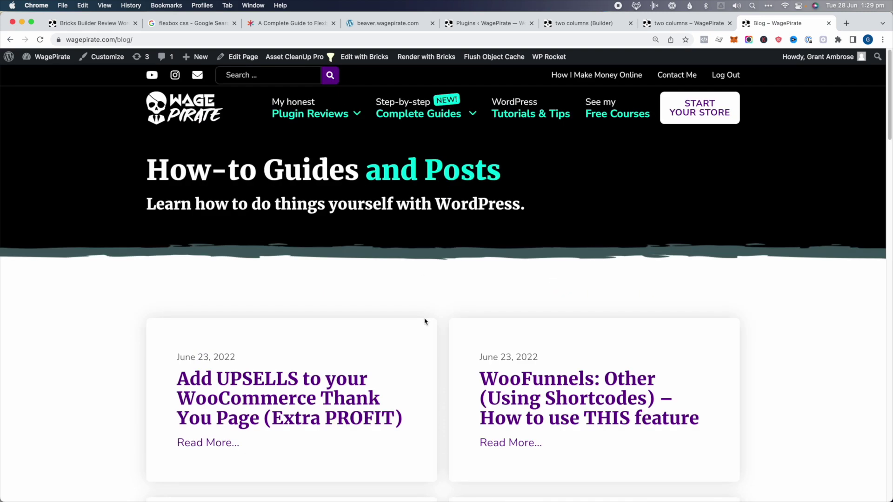
# Open the blog page for editing in Bricks and turn off the Loop Item's Stretch container alignment
pyautogui.click(372, 58)
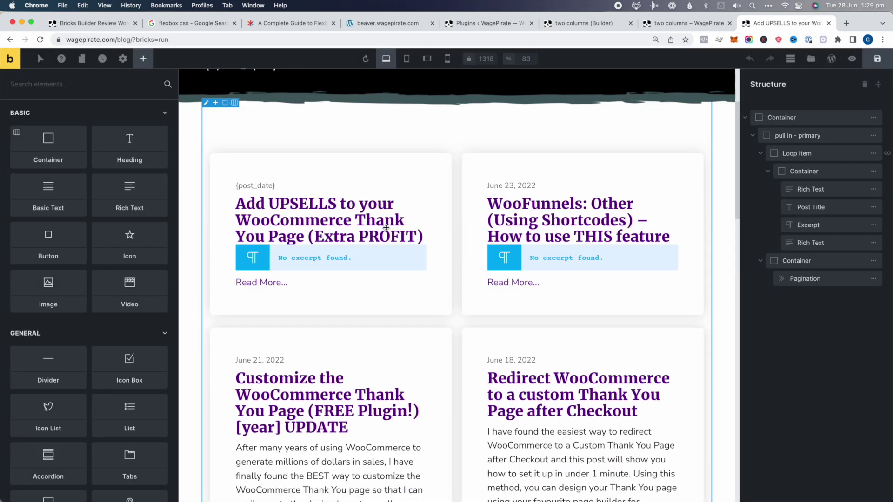
pyautogui.click(809, 153)
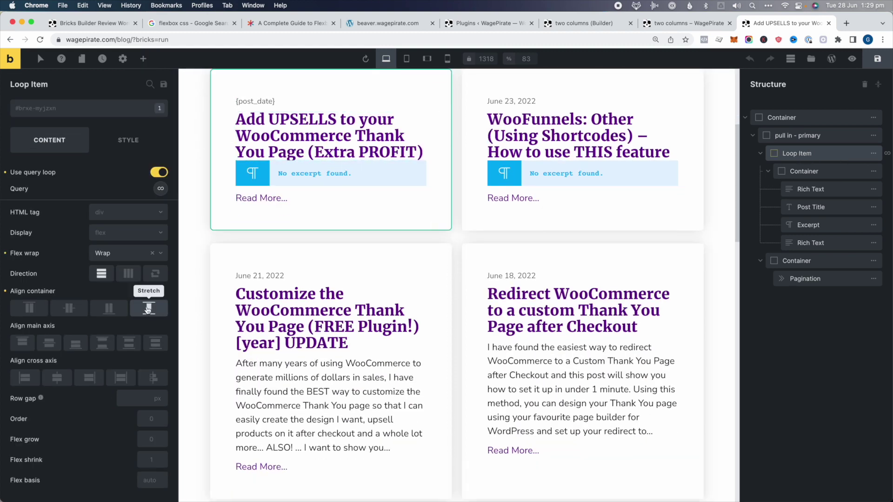
pyautogui.click(149, 306)
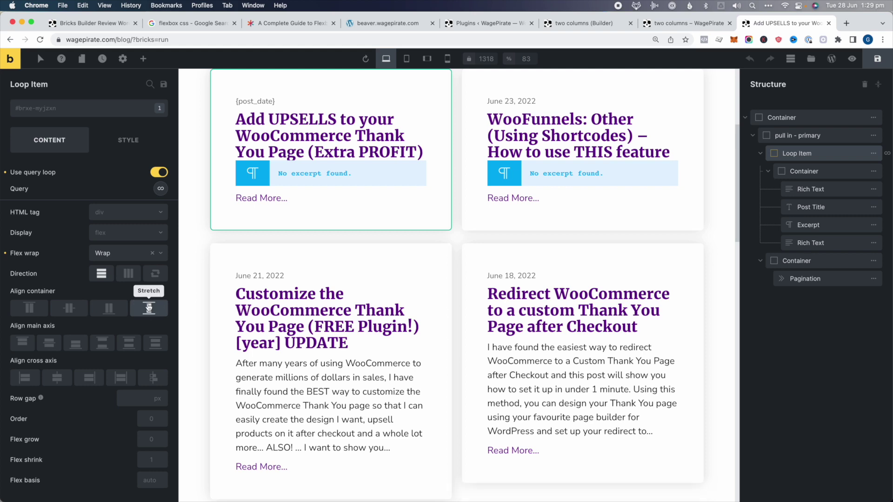
pyautogui.scroll(-4, 441, 392)
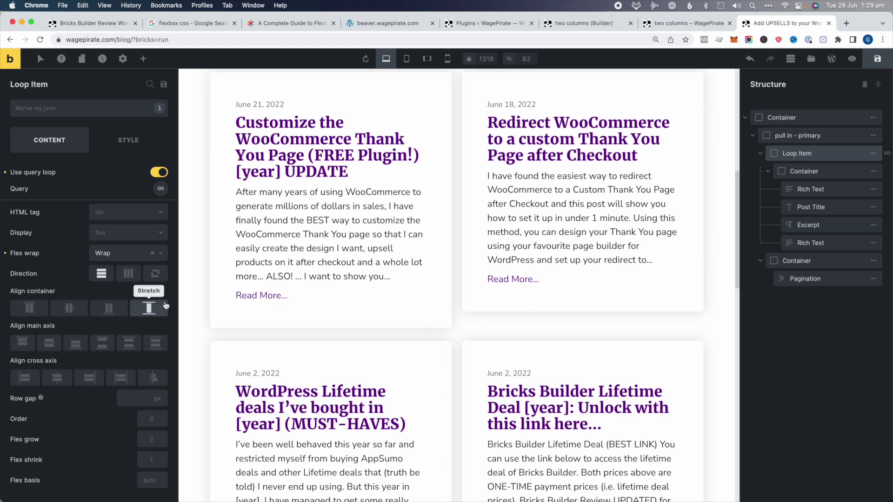
# Toggle the Loop Item's Stretch container alignment to compare card heights, leave it enabled, and check the lower post cards
pyautogui.click(147, 309)
pyautogui.click(147, 309)
pyautogui.scroll(-6, 215, 342)
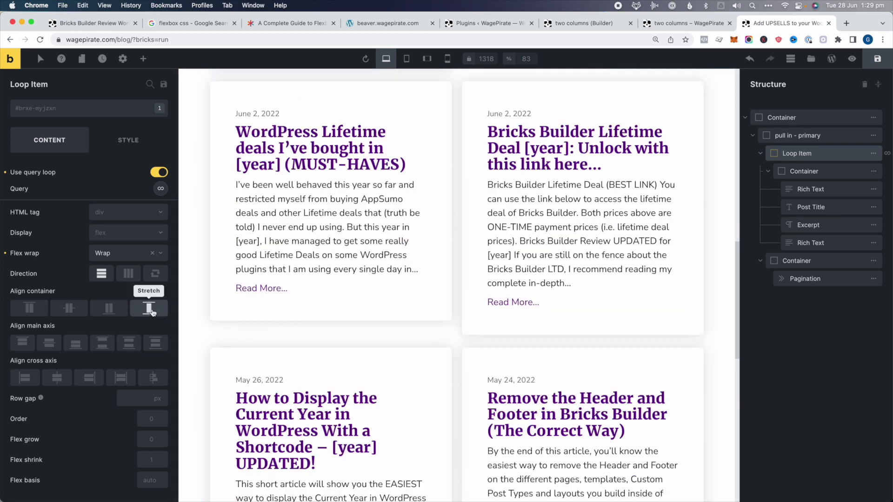
pyautogui.click(149, 308)
pyautogui.scroll(-6, 555, 373)
pyautogui.scroll(-3, 556, 375)
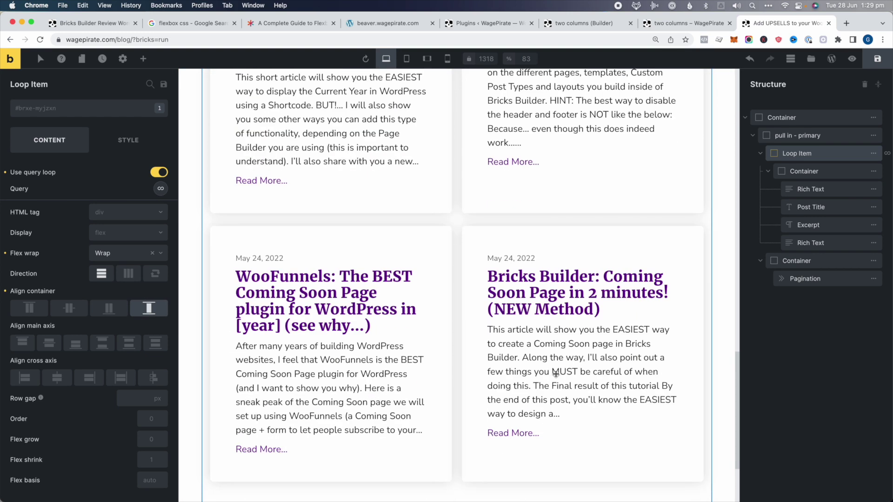
pyautogui.scroll(-2, 552, 363)
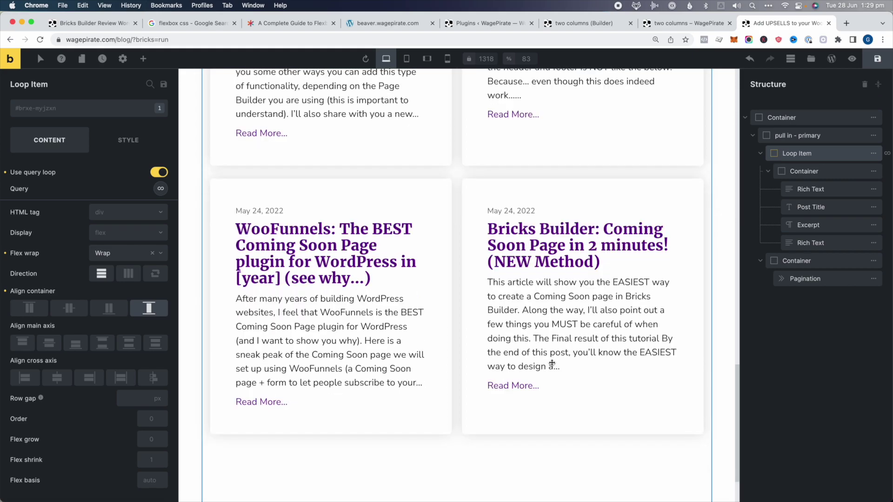
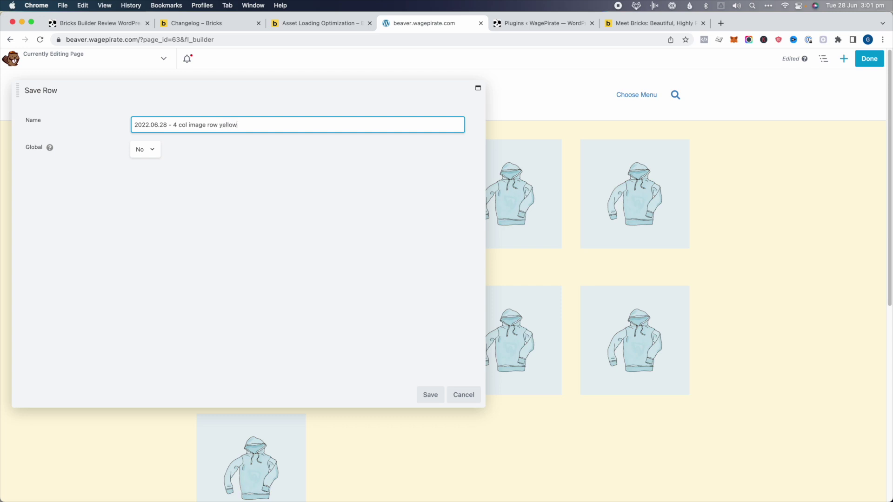
# Save the row as the non-global "2022.06.28 - 4 col image row yellow bg" and publish the Beaver Builder page
pyautogui.click(431, 395)
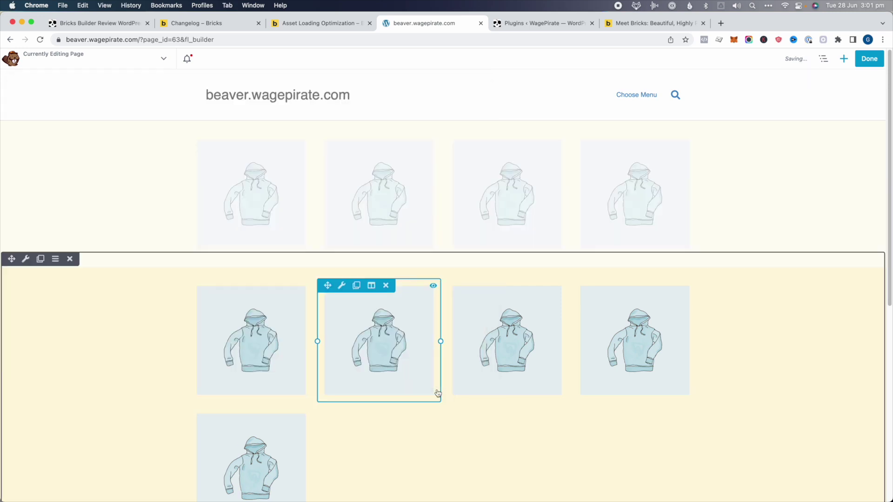
pyautogui.click(869, 59)
pyautogui.click(827, 58)
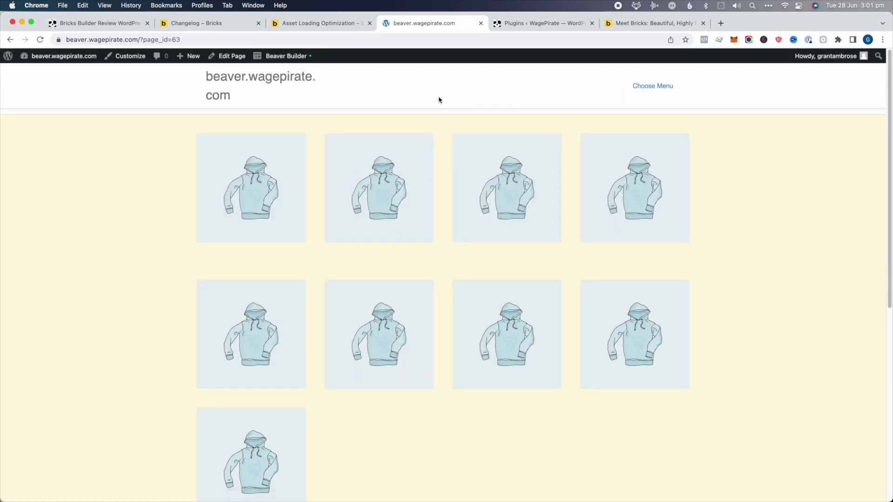
# Create a new untitled page on beaver.wagepirate.com and launch Beaver Builder on it
pyautogui.moveTo(190, 58)
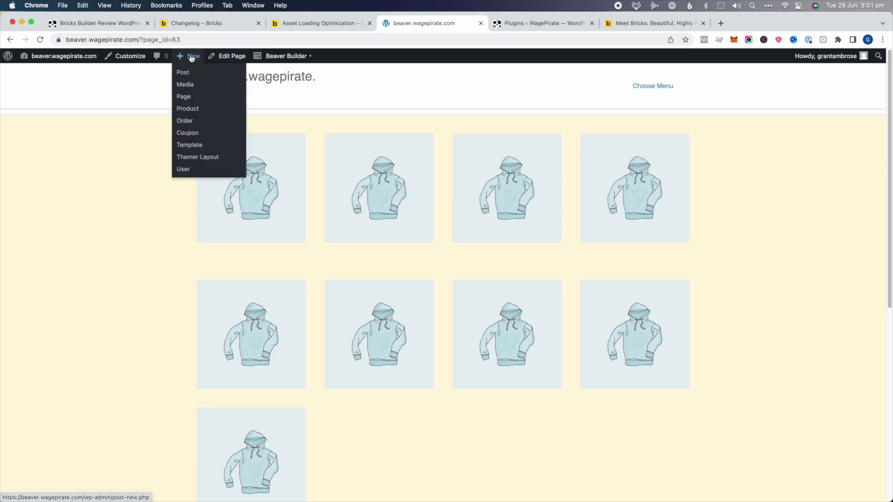
pyautogui.click(184, 97)
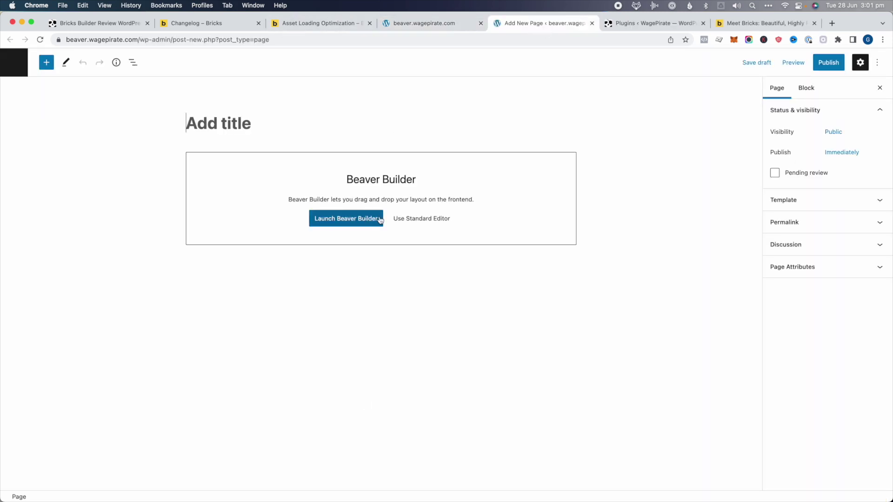
pyautogui.click(379, 220)
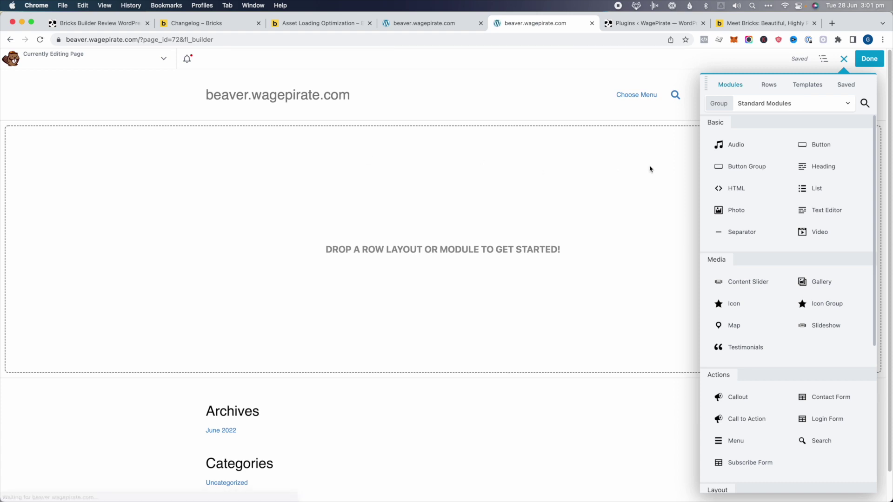
# Insert the saved row "2022.06.28 - 4 col image row yellow bg" into the blank page and publish it
pyautogui.click(768, 84)
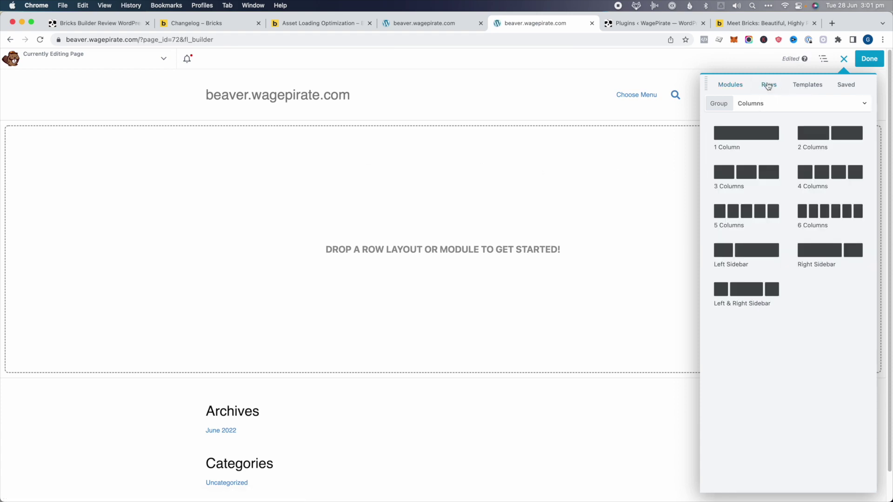
pyautogui.click(757, 104)
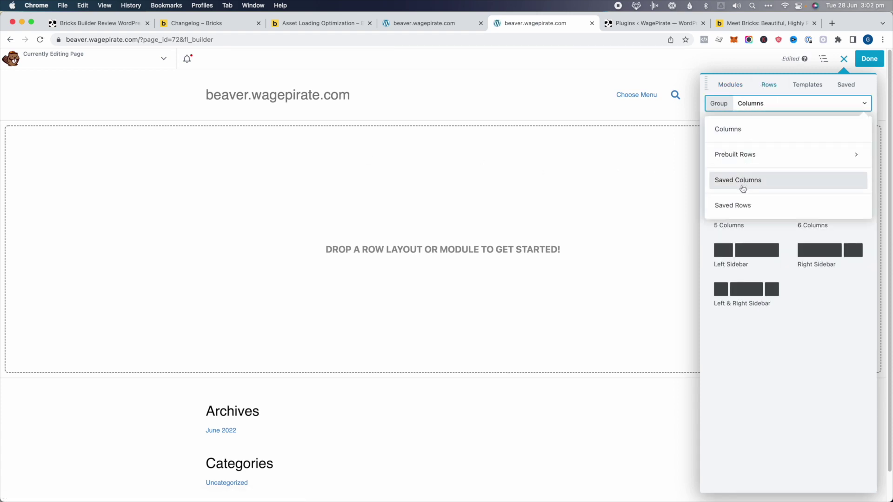
pyautogui.click(734, 206)
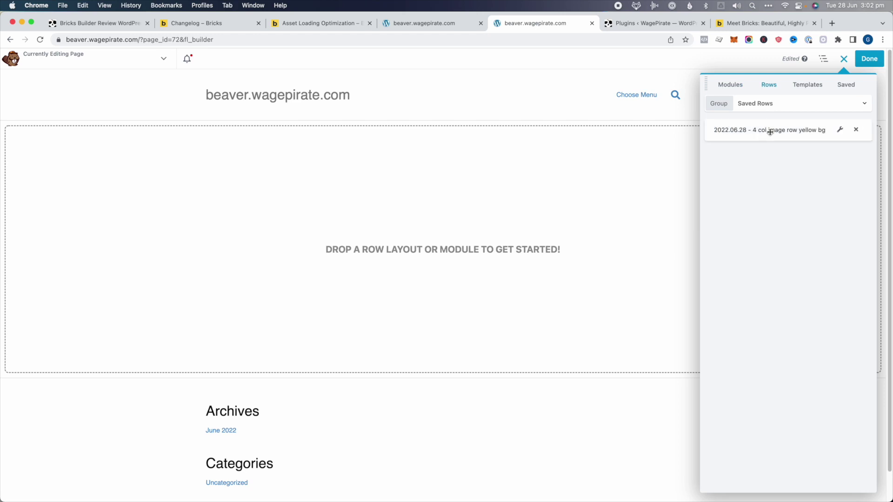
pyautogui.moveTo(769, 132); pyautogui.dragTo(518, 167)
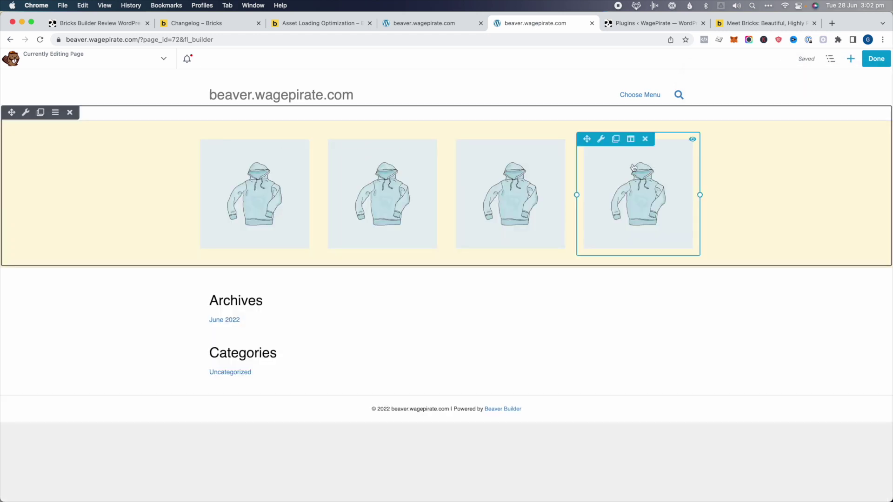
pyautogui.click(876, 58)
pyautogui.click(837, 58)
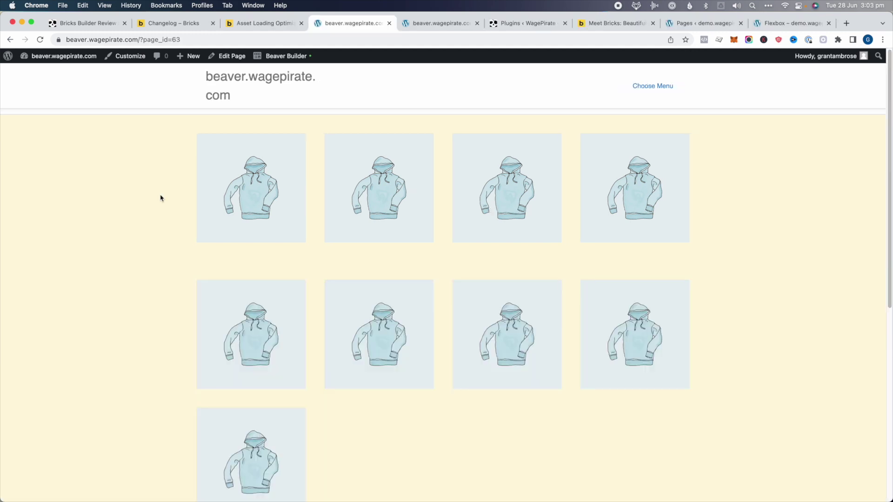
# Switch to the Flexbox page preview on demo.wagepirate.com and open that page for editing in Bricks
pyautogui.press('super+9')
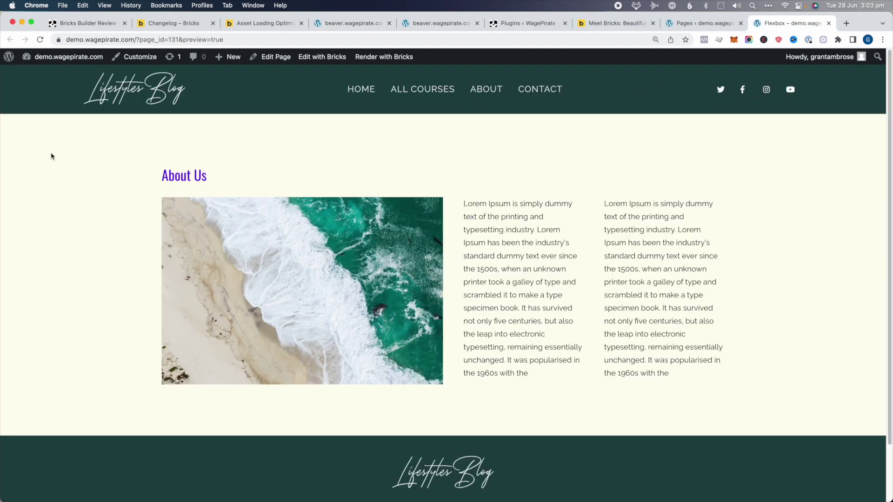
pyautogui.click(316, 63)
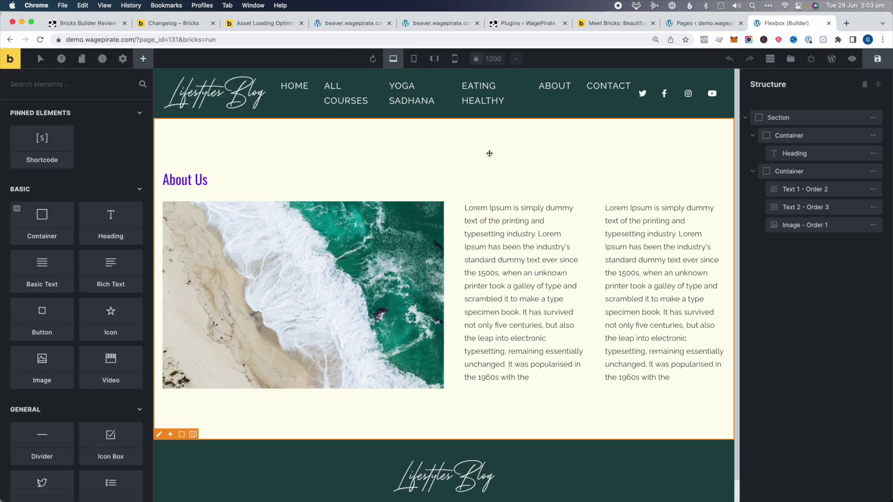
# Add a page titled "copy and paste" on the demo site, publish it, and open it in the Bricks editor
pyautogui.click(707, 25)
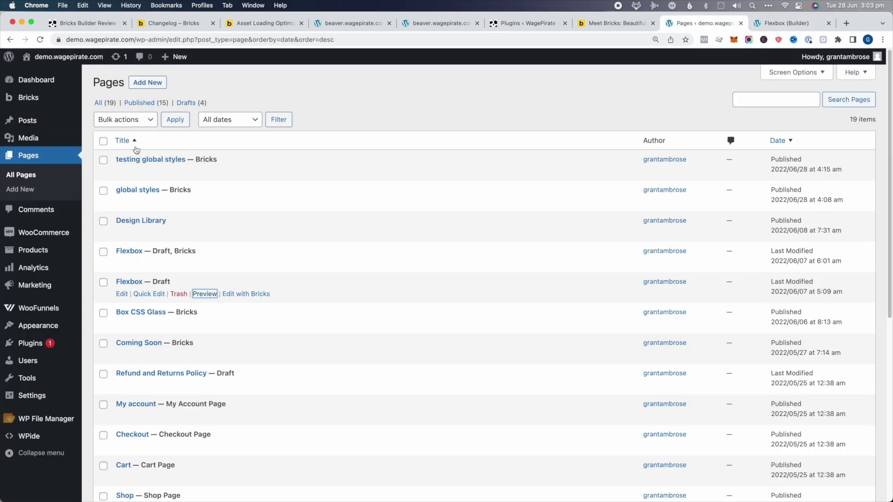
pyautogui.click(148, 86)
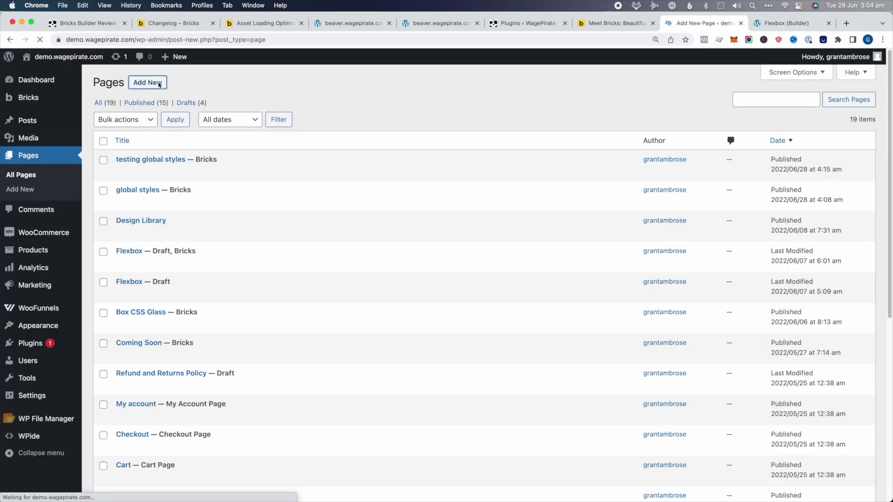
pyautogui.write('copy and paste')
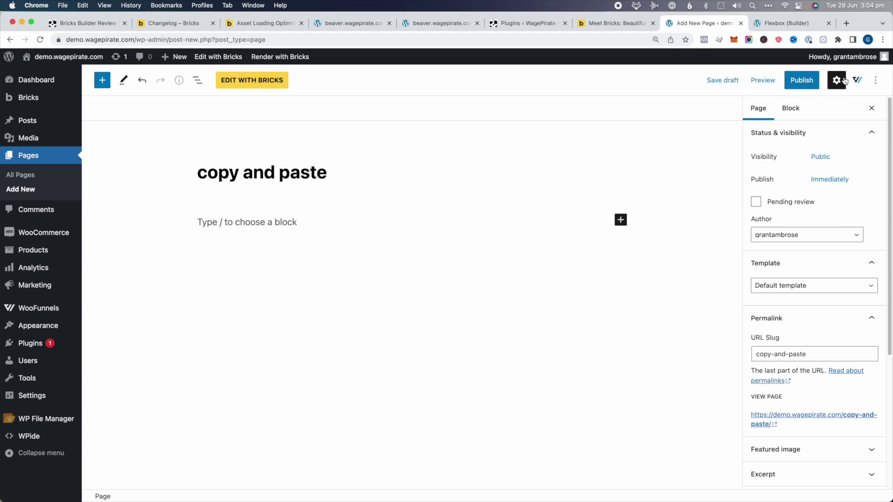
pyautogui.click(801, 80)
pyautogui.click(799, 80)
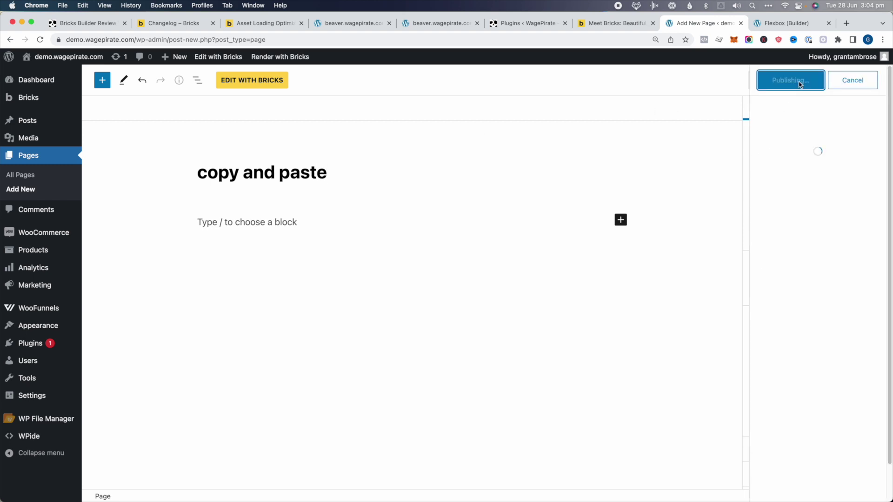
pyautogui.click(253, 80)
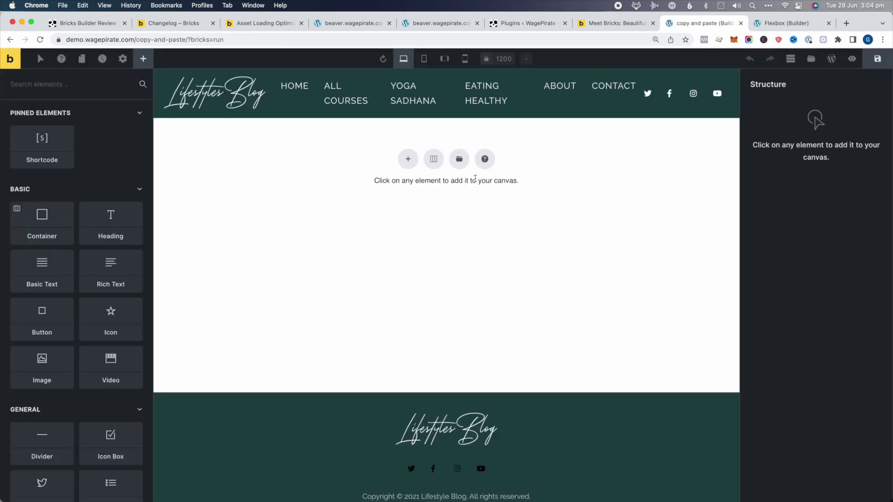
# Copy the entire "About Us" section from the Flexbox page and paste it into the "copy and paste" page in Bricks
pyautogui.click(786, 23)
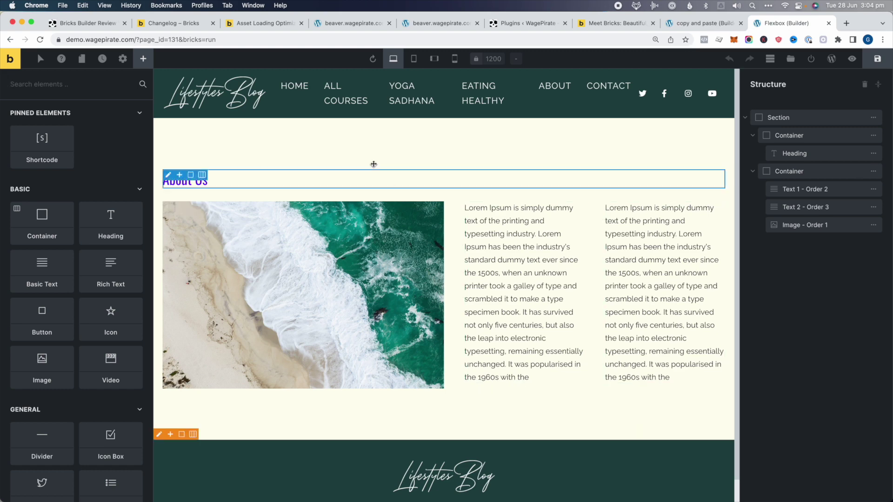
pyautogui.click(799, 119)
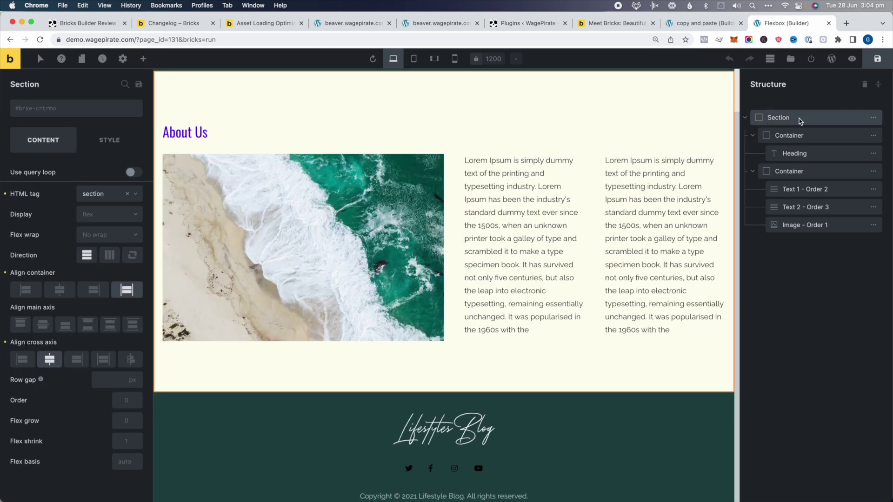
pyautogui.press('super+c')
pyautogui.rightClick(715, 75)
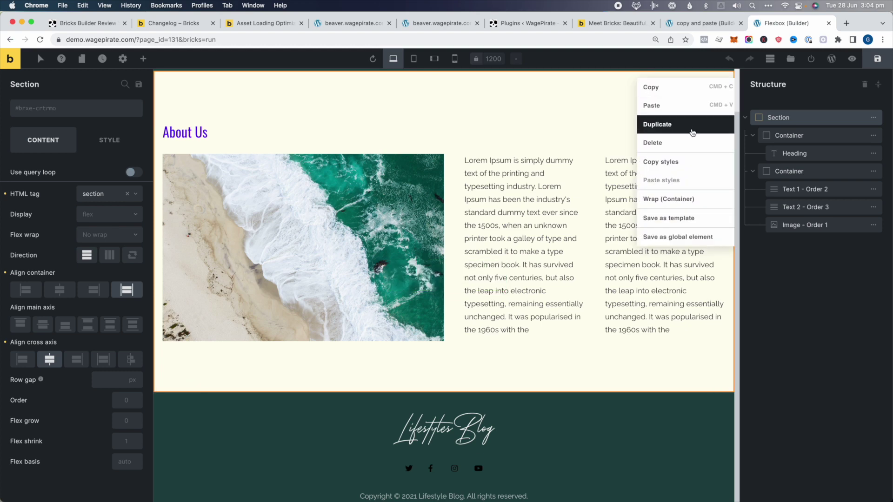
pyautogui.click(817, 118)
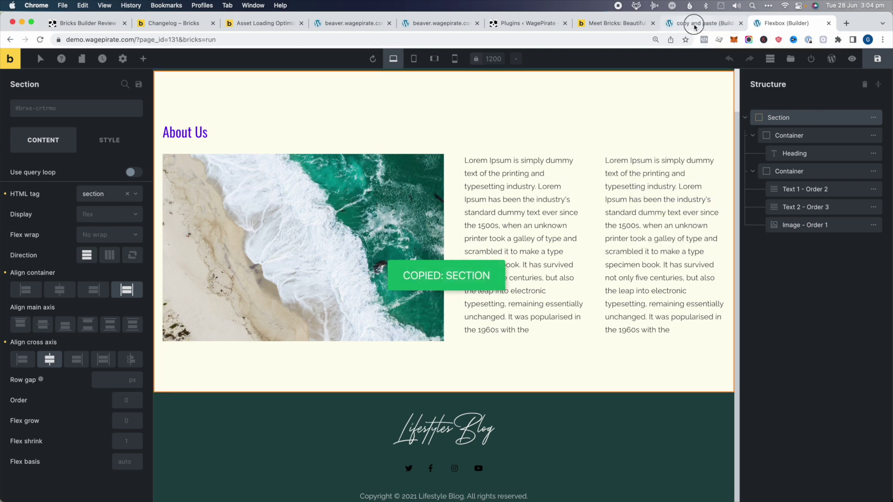
pyautogui.click(695, 26)
pyautogui.press('super+v')
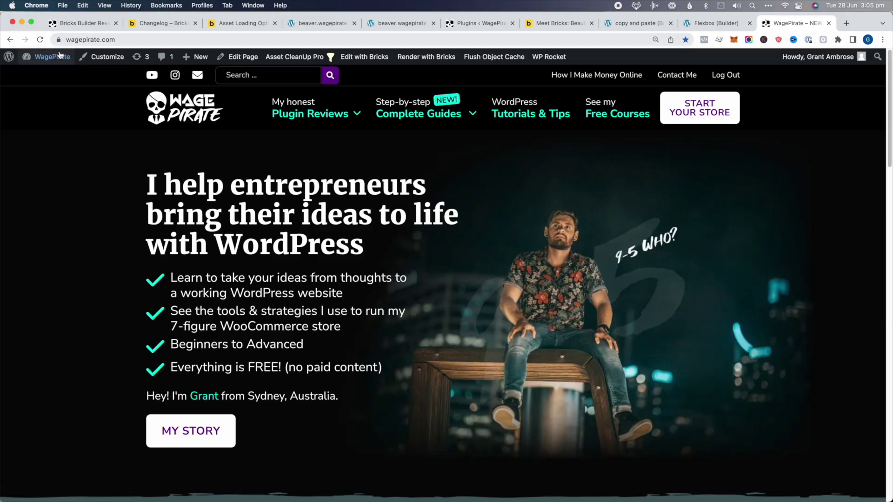
# Open the WooFunnels funnel list on wagepirate.com and view the TOC, ClickFunnels for Ecommerce and Start Your Store funnels in separate tabs
pyautogui.moveTo(59, 55)
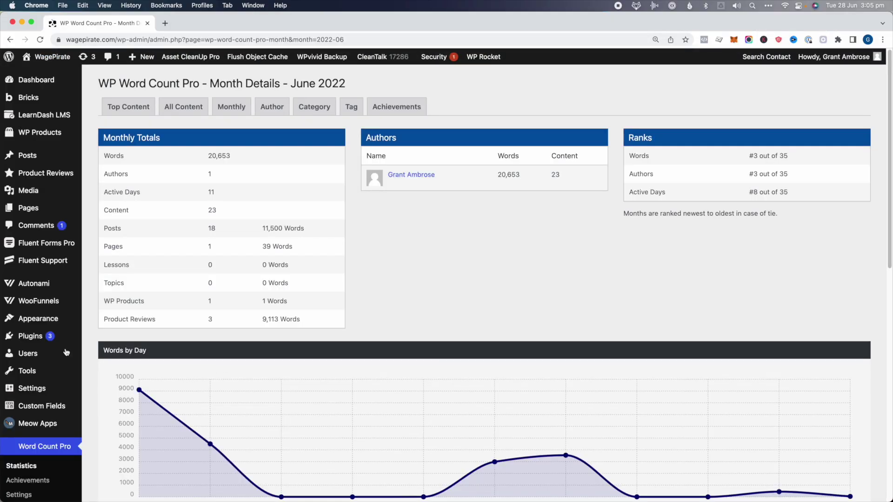
pyautogui.moveTo(45, 301)
pyautogui.click(105, 316)
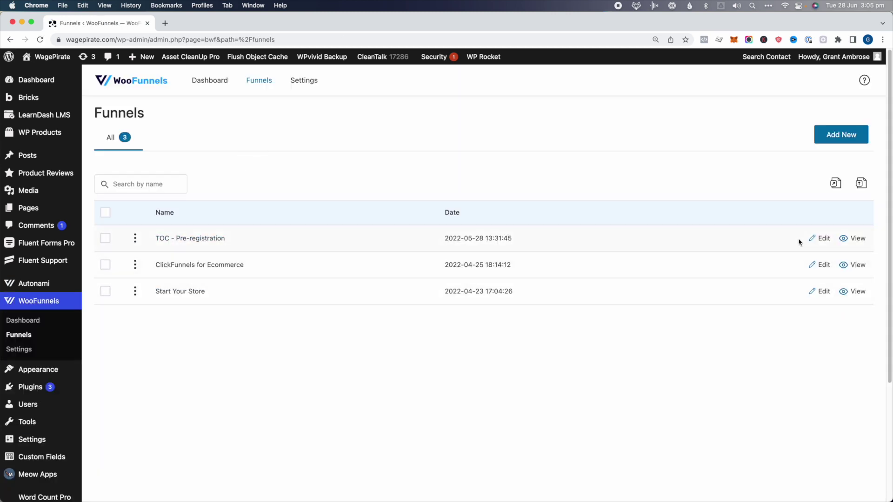
pyautogui.click(863, 265)
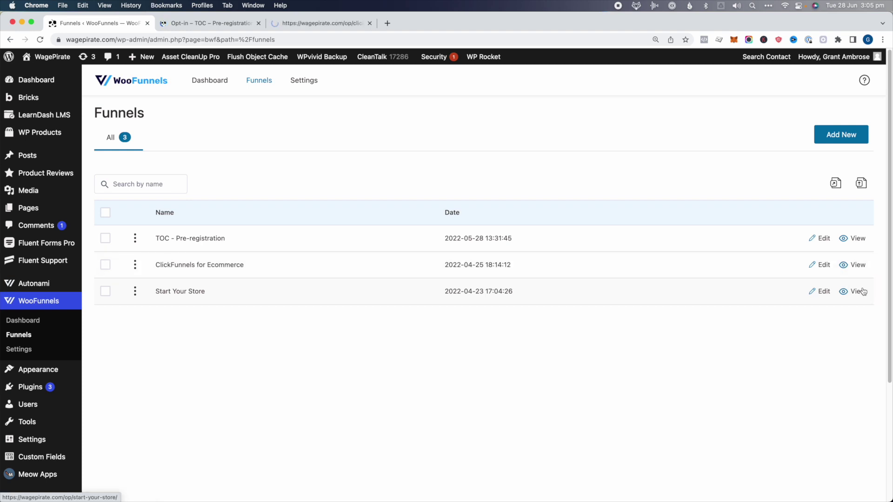
pyautogui.keyDown('super'); pyautogui.click(862, 291); pyautogui.keyUp('super')
# Examine the opt-in popup forms on the TOC, ClickFunnels for Ecommerce and Start Your Store pages
pyautogui.hotkey('ctrl', 'Tab')
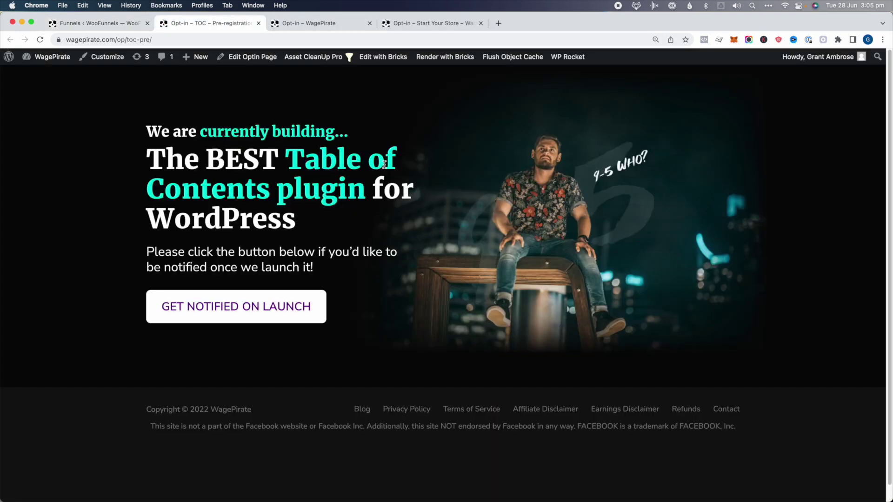
pyautogui.click(259, 307)
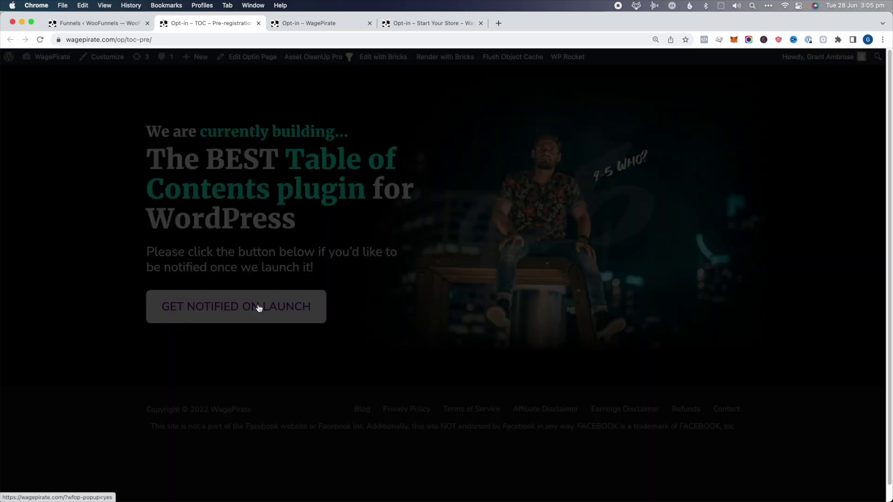
pyautogui.click(385, 278)
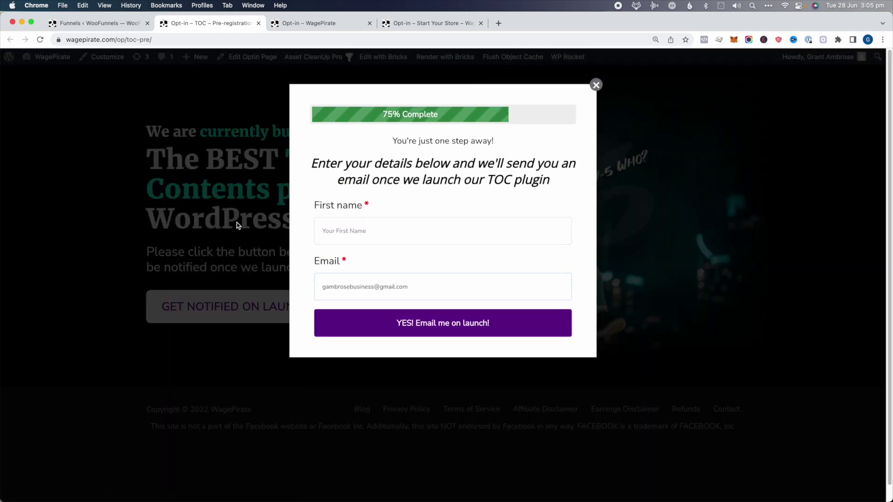
pyautogui.click(596, 85)
pyautogui.click(320, 24)
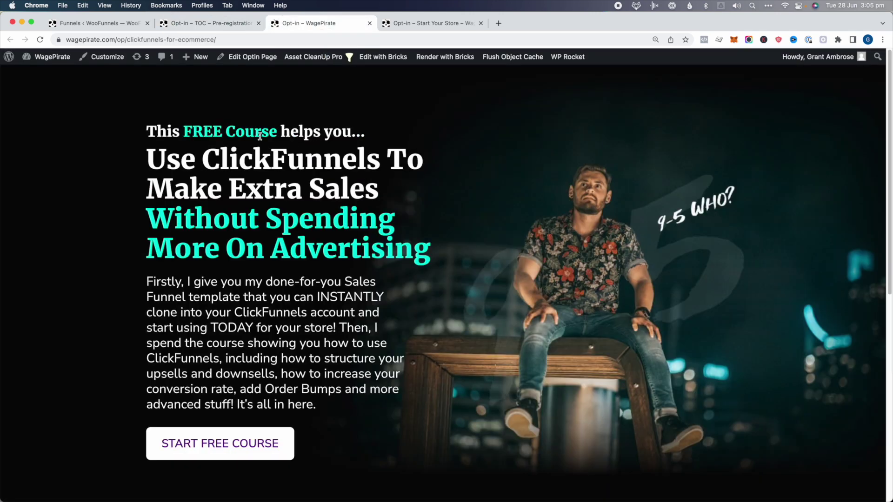
pyautogui.click(210, 443)
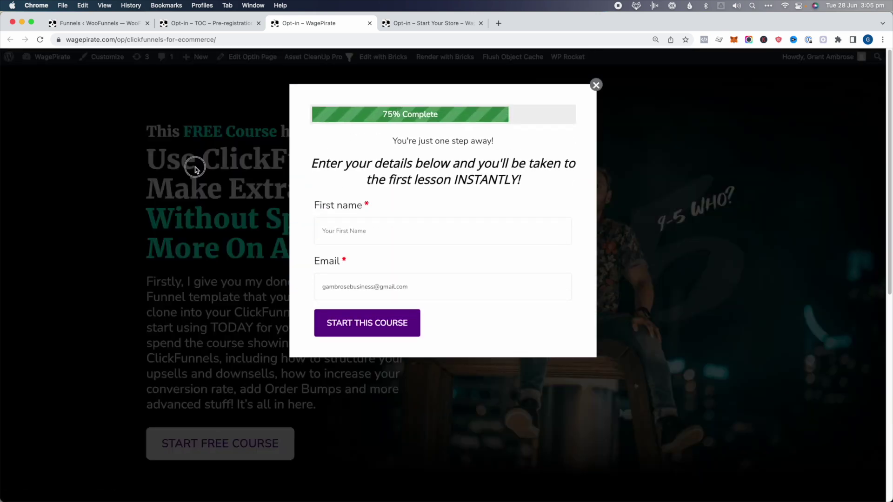
pyautogui.click(458, 24)
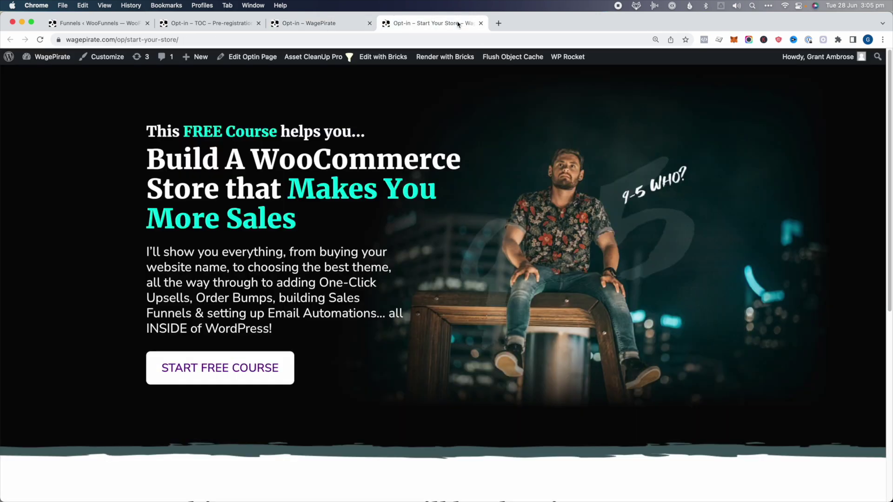
pyautogui.click(246, 369)
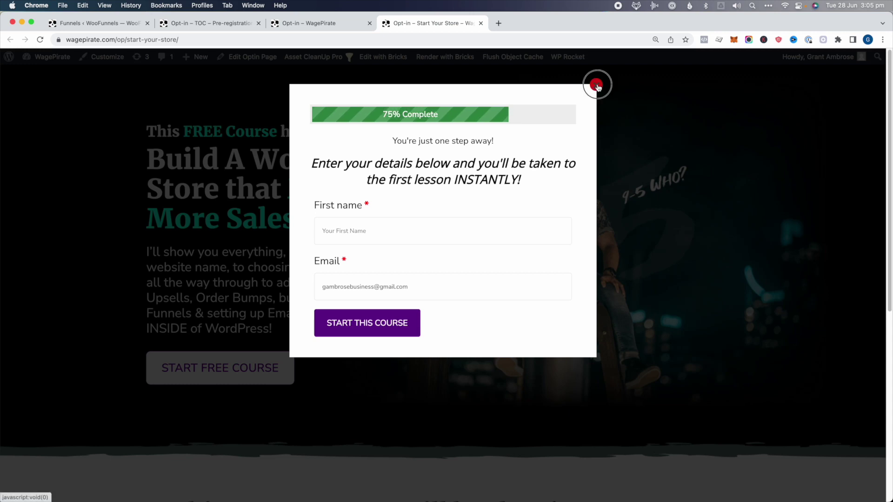
pyautogui.click(597, 86)
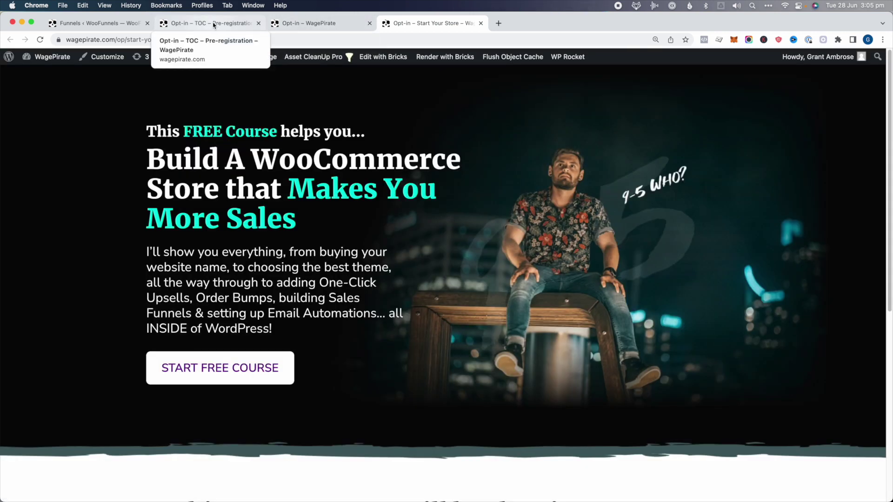
# Dismiss the popup on the ClickFunnels for Ecommerce opt-in page and open that page in the Bricks editor
pyautogui.click(307, 23)
pyautogui.scroll(-2, 347, 220)
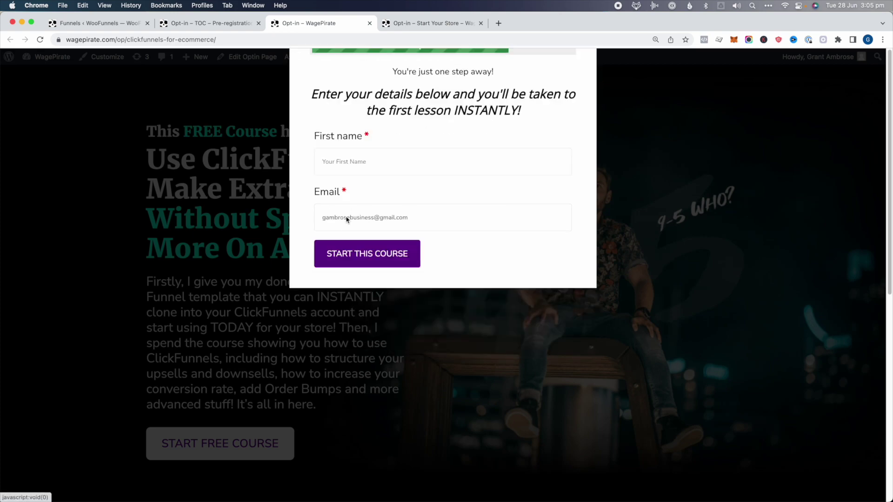
pyautogui.moveTo(178, 128); pyautogui.dragTo(270, 383)
pyautogui.click(271, 383)
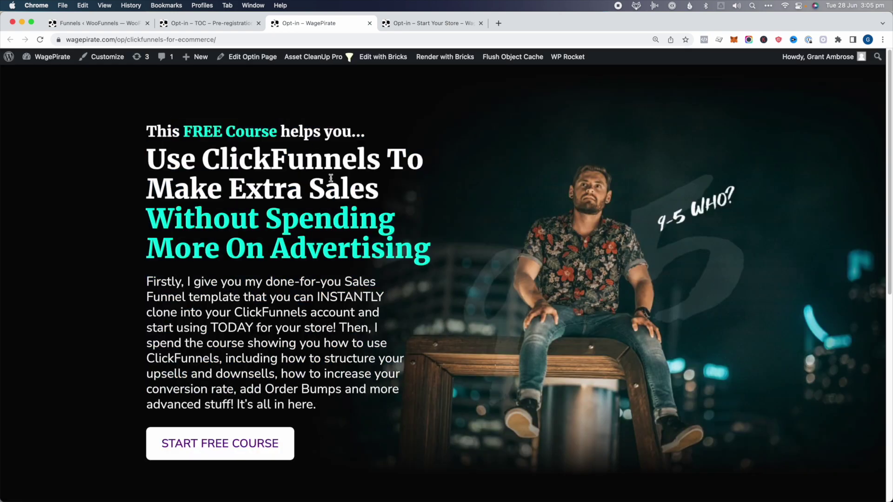
pyautogui.click(375, 58)
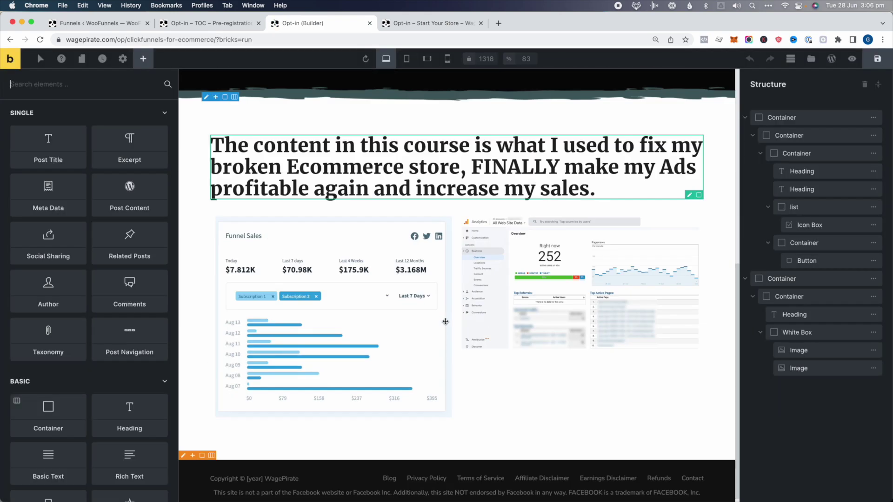
# Copy the ClickFunnels page's hero container and open the Start Your Store opt-in page in Bricks
pyautogui.scroll(7, 445, 321)
pyautogui.click(809, 117)
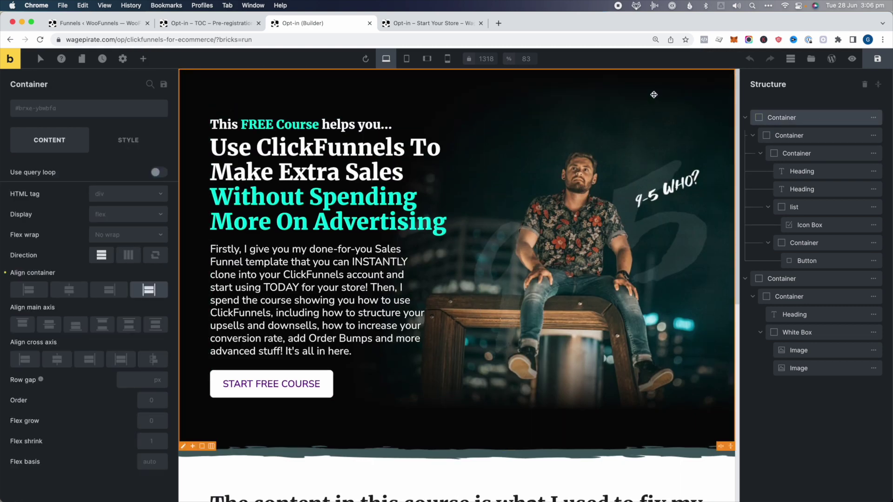
pyautogui.press('super+c')
pyautogui.click(439, 23)
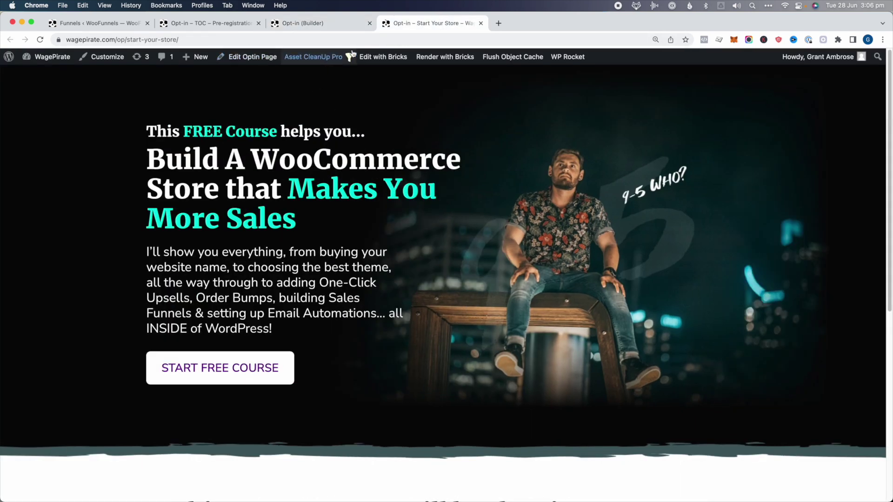
pyautogui.moveTo(375, 55)
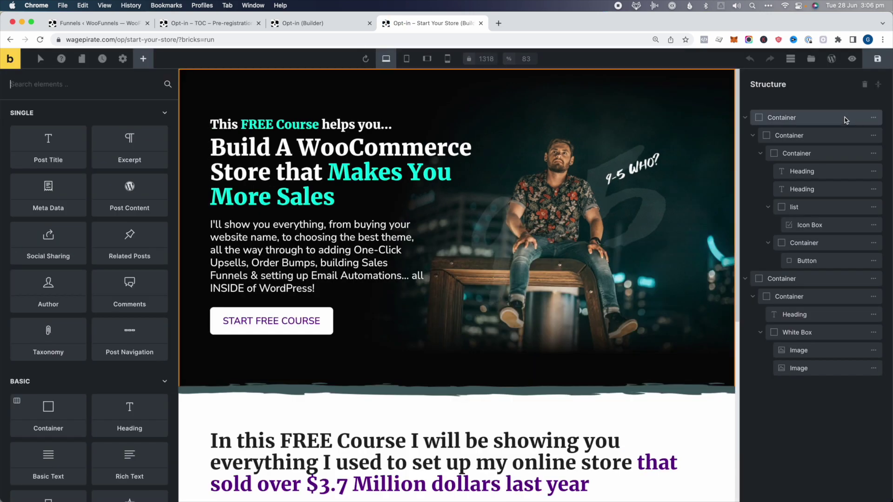
# Delete both top-level containers on the Start Your Store page and paste the copied ClickFunnels hero container in their place
pyautogui.click(762, 118)
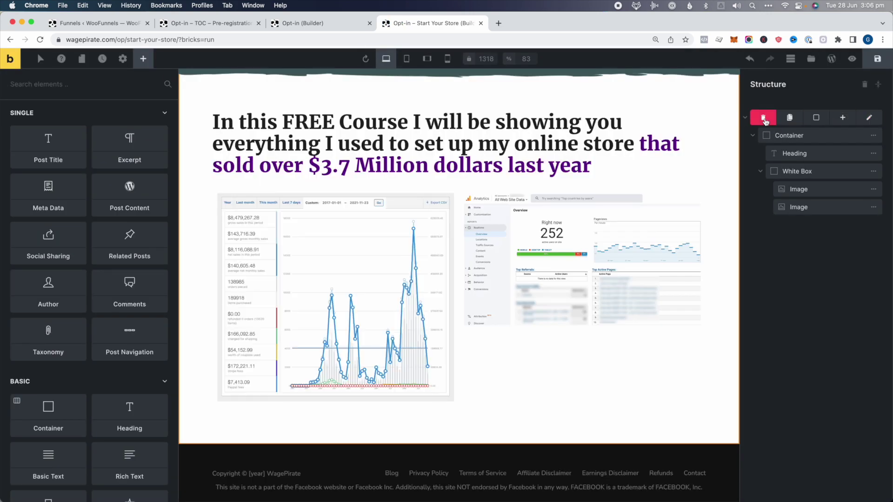
pyautogui.click(762, 118)
pyautogui.press('super+v')
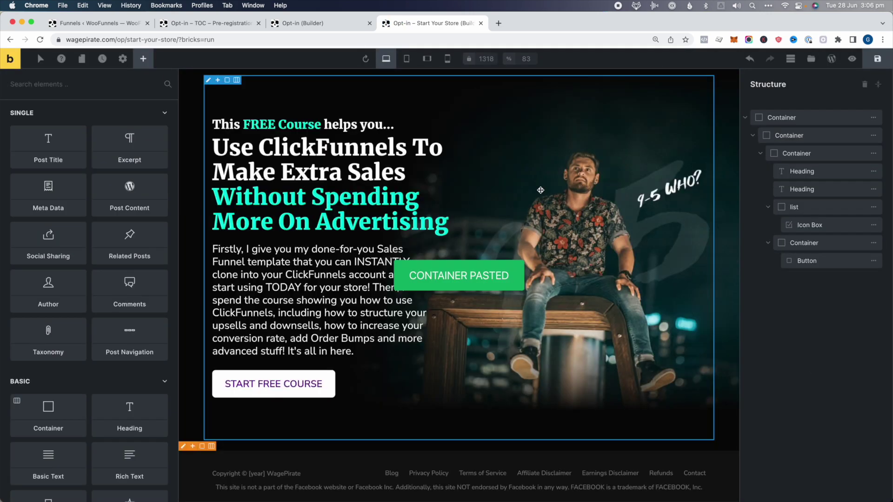
# Copy the second top-level container from the ClickFunnels page and paste it below the hero on the Start Your Store page
pyautogui.click(303, 22)
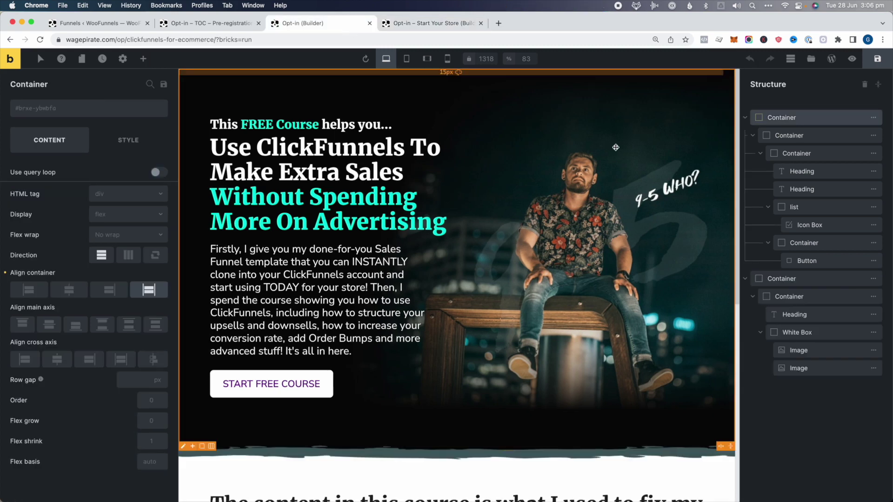
pyautogui.click(811, 279)
pyautogui.press('super+c')
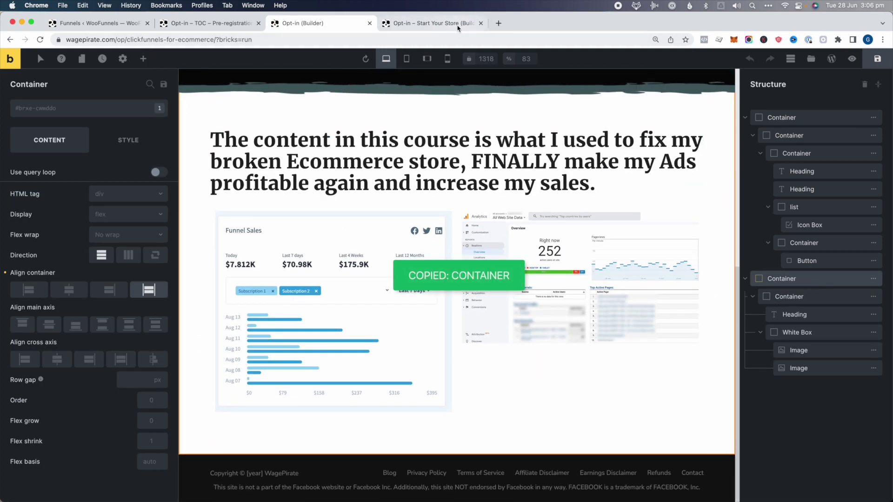
pyautogui.hotkey('ctrl', 'Tab')
pyautogui.press('super+v')
# Replace the pasted hero's main heading text on the Start Your Store page with "fsdfds"
pyautogui.scroll(-1, 586, 219)
pyautogui.click(374, 168)
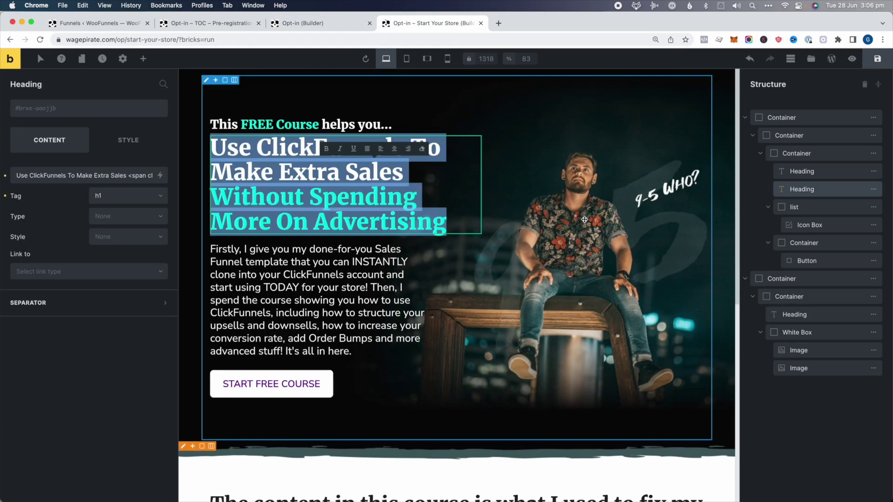
pyautogui.scroll(-1, 592, 249)
pyautogui.scroll(-10, 592, 250)
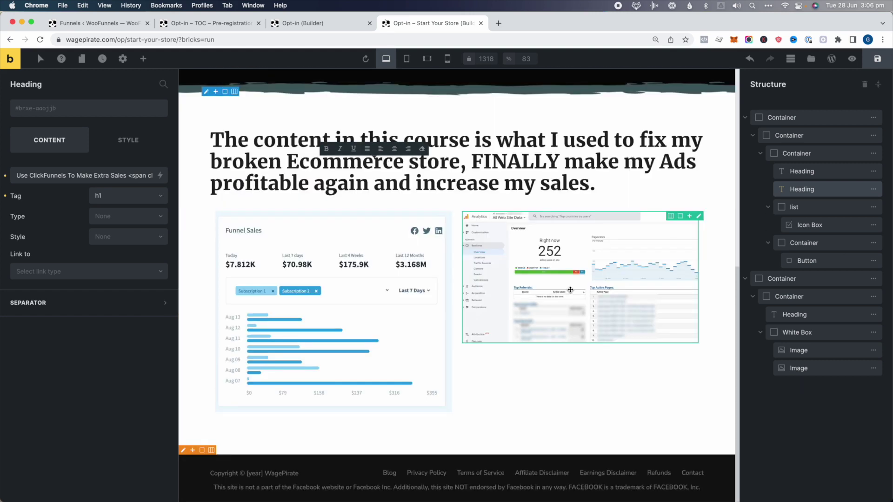
pyautogui.scroll(10, 570, 289)
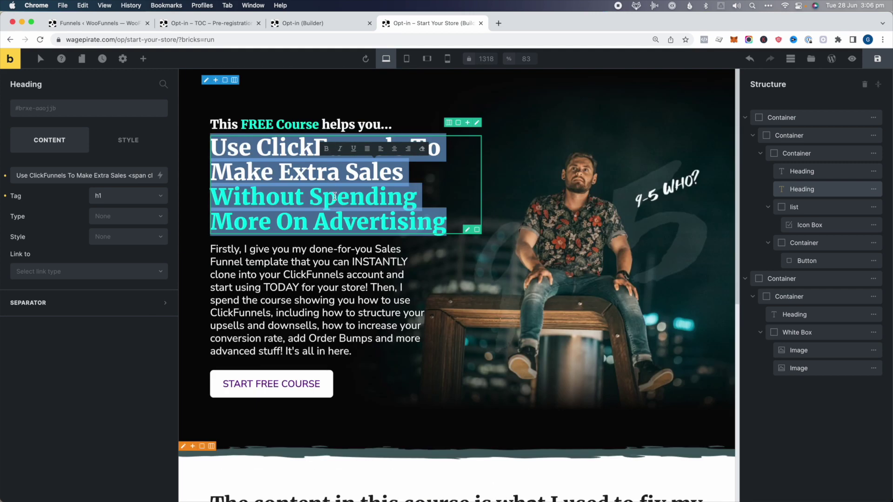
pyautogui.click(332, 194)
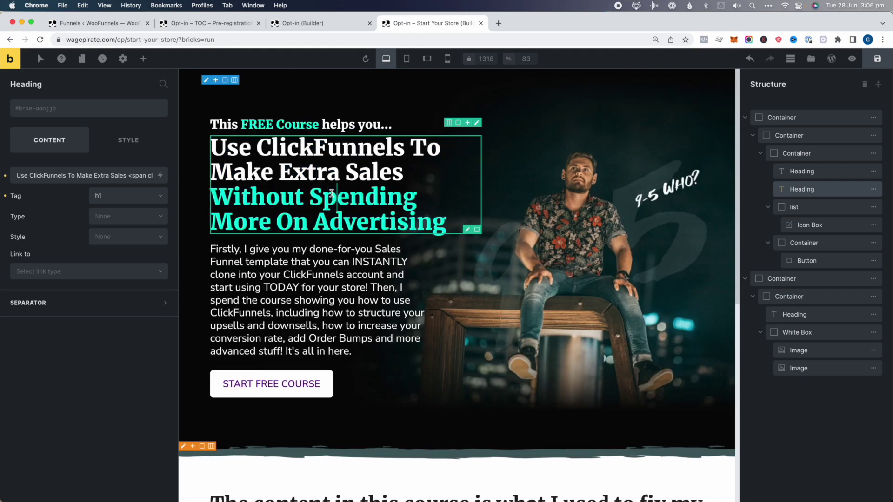
pyautogui.press('super+a')
pyautogui.write('fsdfds')
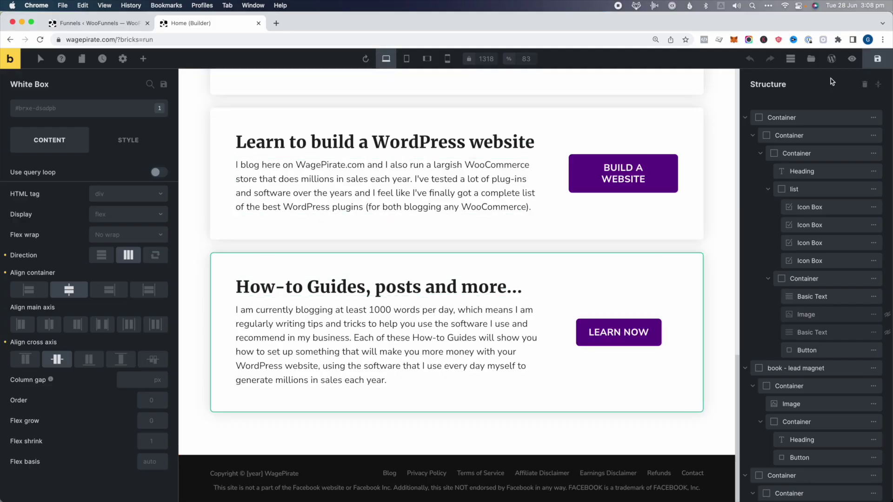
# Duplicate the "Here's how I can help you make more money with your WordPress website in 2022" heading on the Home page
pyautogui.click(817, 122)
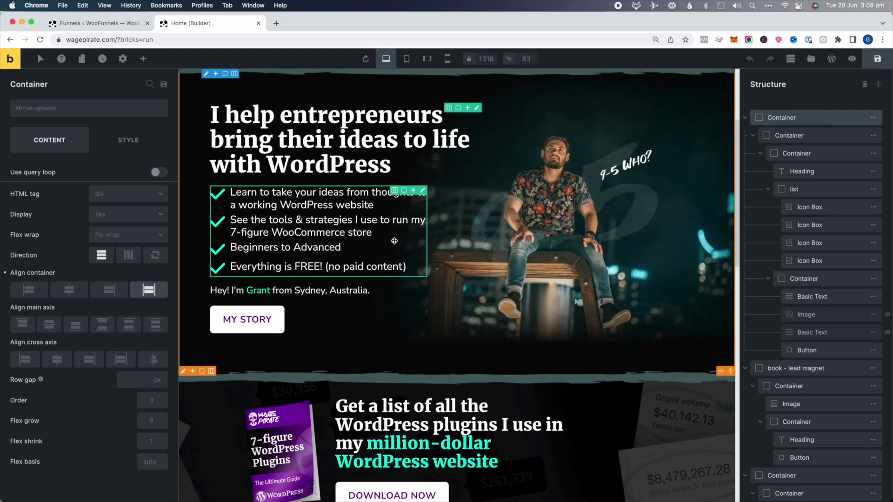
pyautogui.scroll(-8, 378, 258)
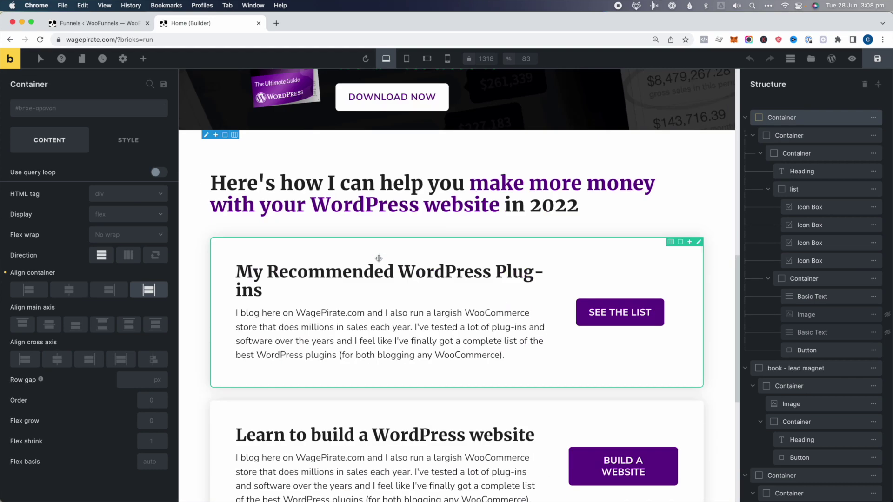
pyautogui.click(389, 201)
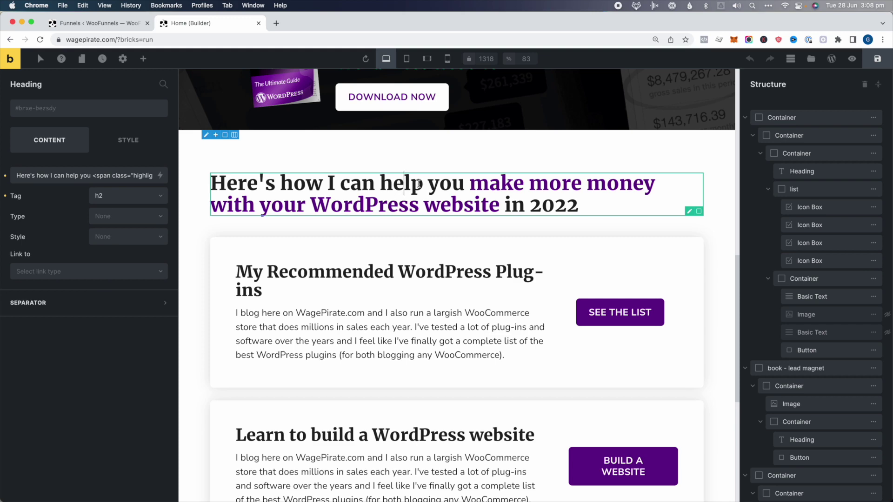
pyautogui.scroll(-5, 871, 303)
pyautogui.click(874, 213)
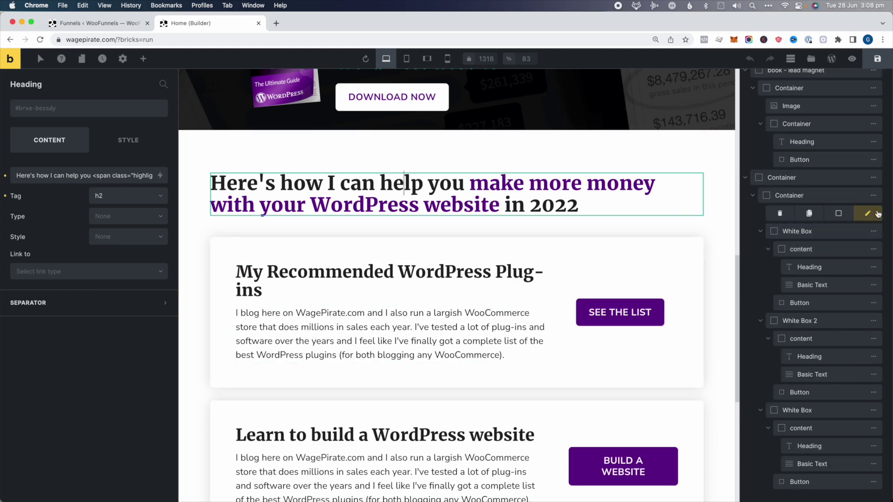
pyautogui.click(806, 216)
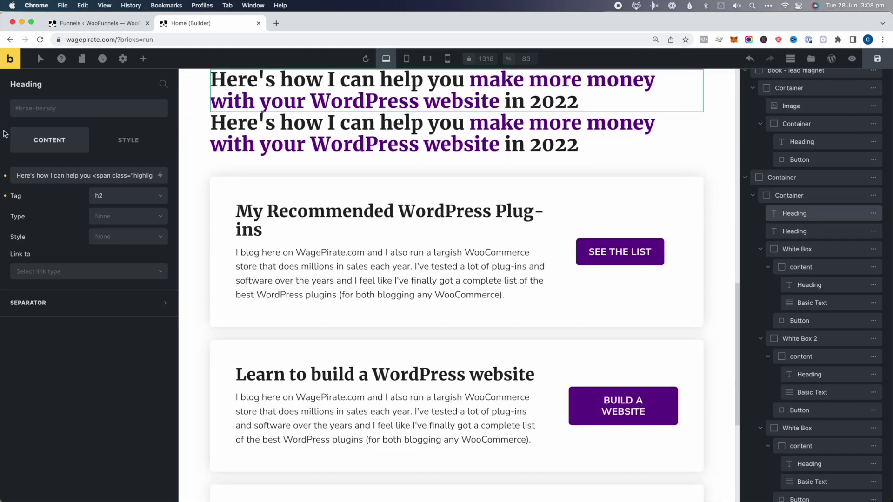
# Give the upper of the two identical headings a cyan background color, #00e1ff
pyautogui.click(127, 140)
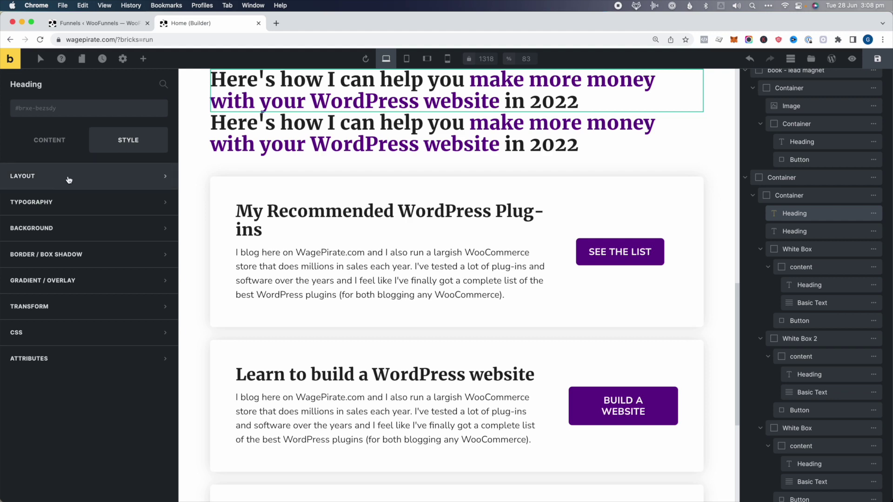
pyautogui.click(68, 220)
pyautogui.click(160, 253)
pyautogui.click(92, 338)
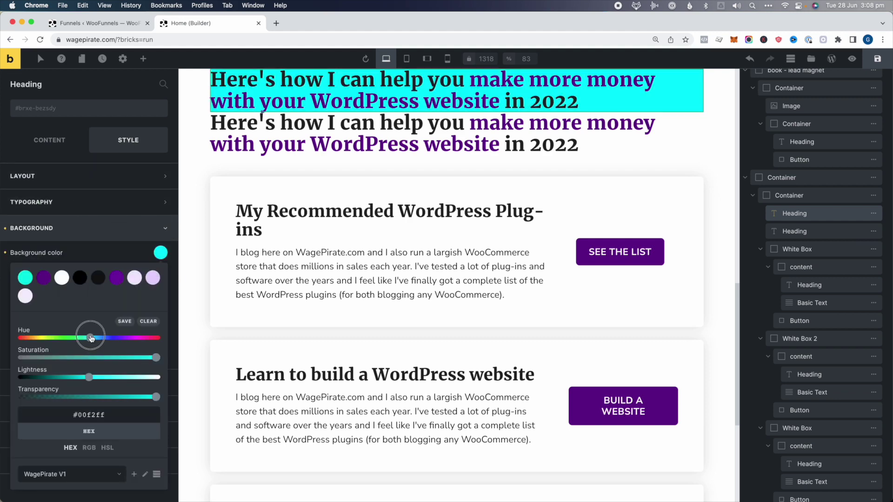
# Set the top margin of the lower duplicate heading to 50 px
pyautogui.scroll(3, 350, 234)
pyautogui.click(781, 231)
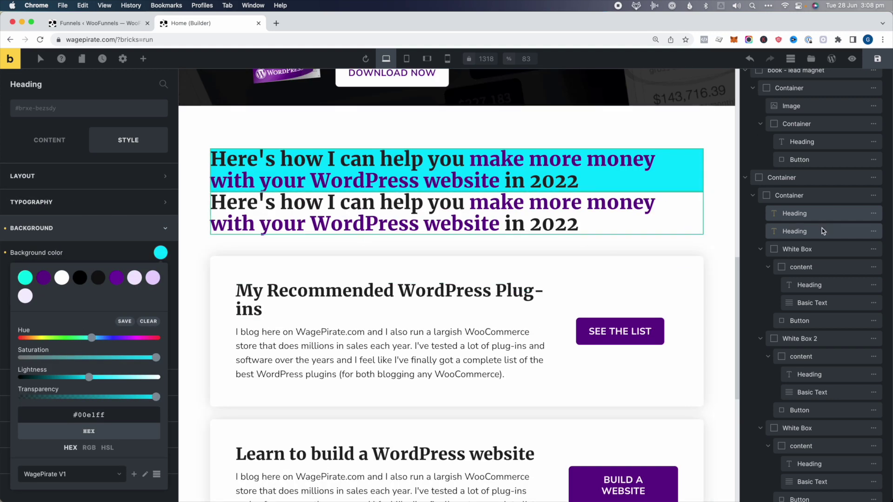
pyautogui.click(70, 176)
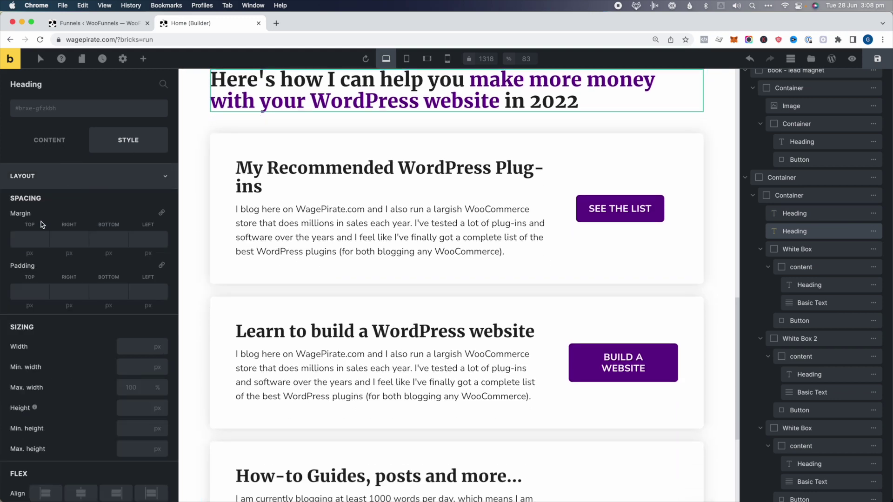
pyautogui.click(26, 244)
pyautogui.write('50')
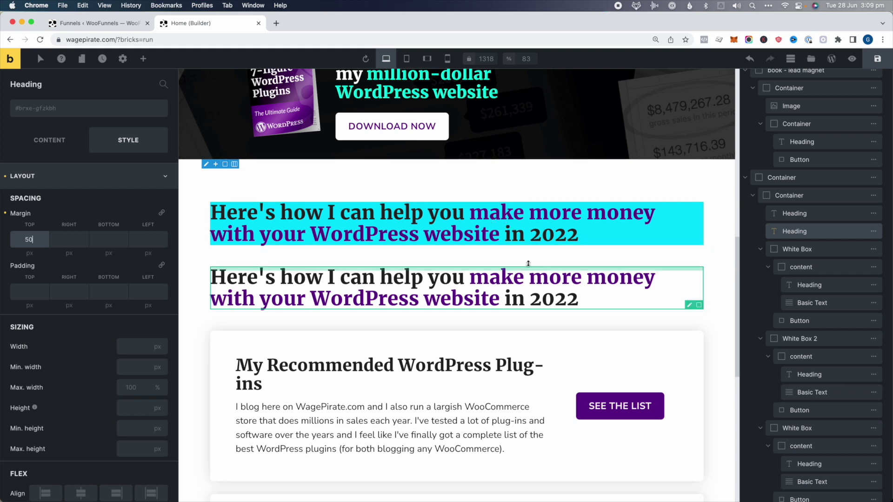
# Copy the styles of the cyan heading and paste them onto the duplicate heading below it
pyautogui.rightClick(596, 234)
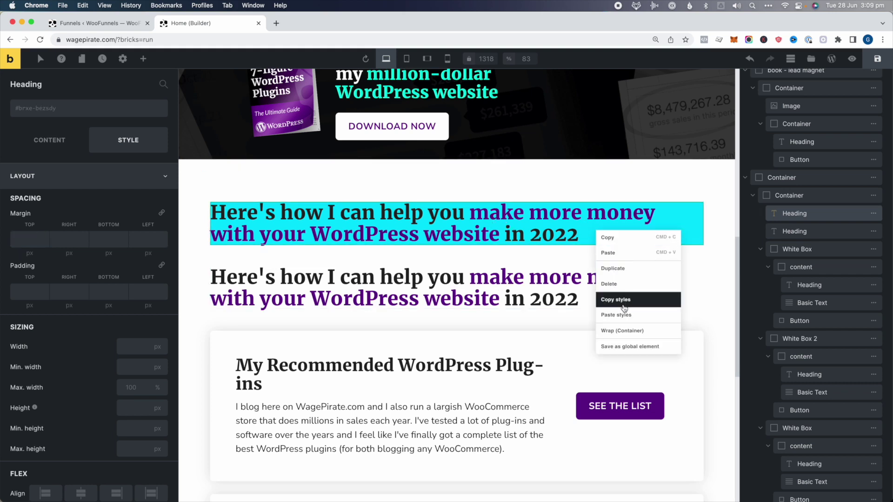
pyautogui.click(623, 301)
pyautogui.click(622, 296)
pyautogui.rightClick(609, 292)
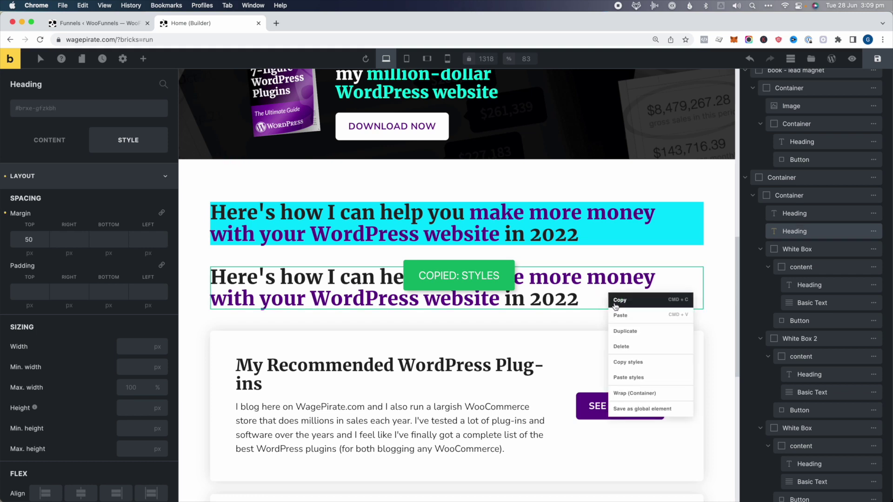
pyautogui.click(633, 377)
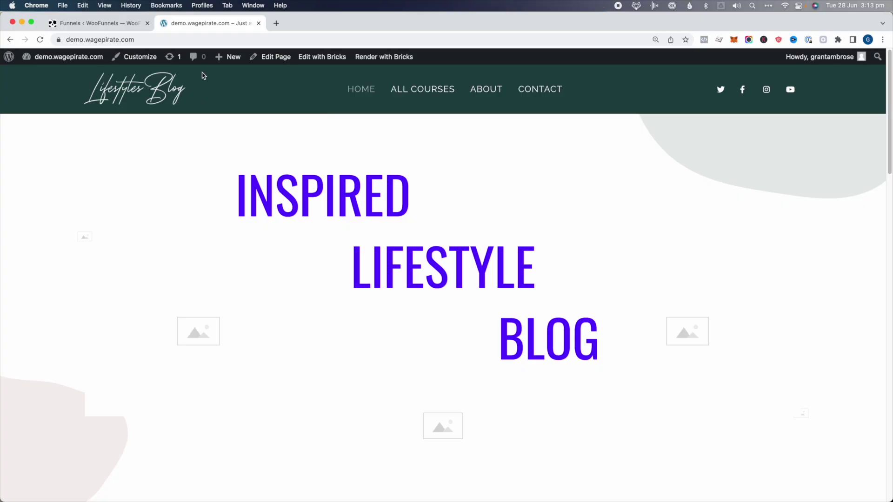
# Open the Bricks templates list in the demo site's WordPress admin and review the template type and conditions columns
pyautogui.moveTo(67, 58)
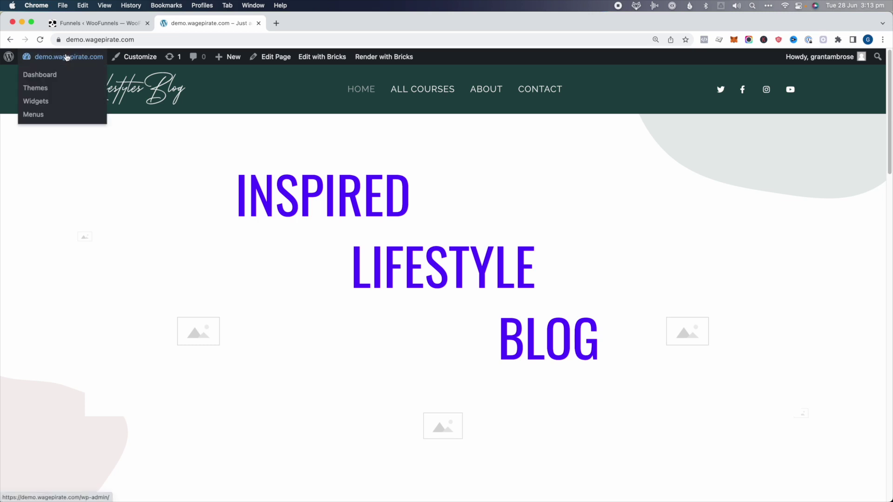
pyautogui.click(45, 76)
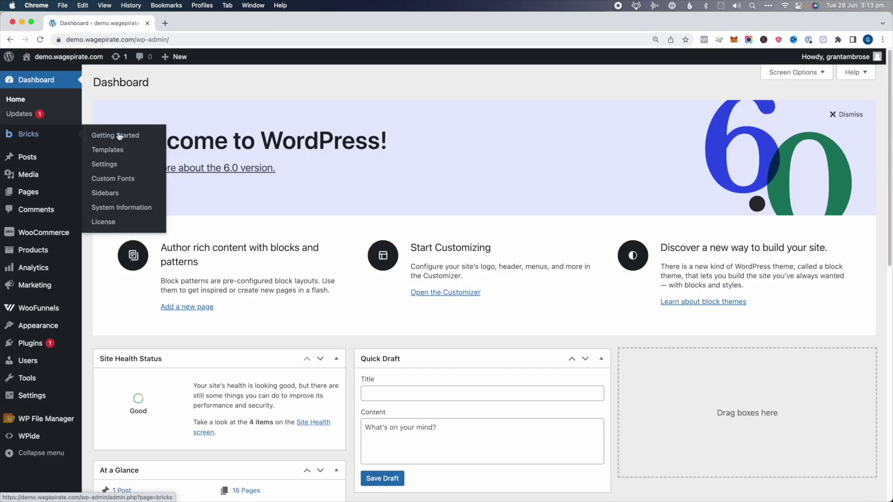
pyautogui.click(111, 150)
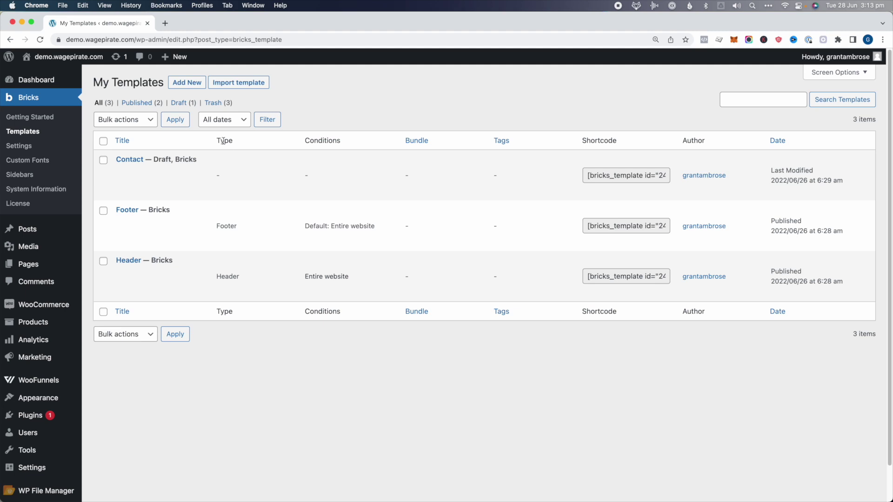
pyautogui.moveTo(319, 141); pyautogui.dragTo(336, 140)
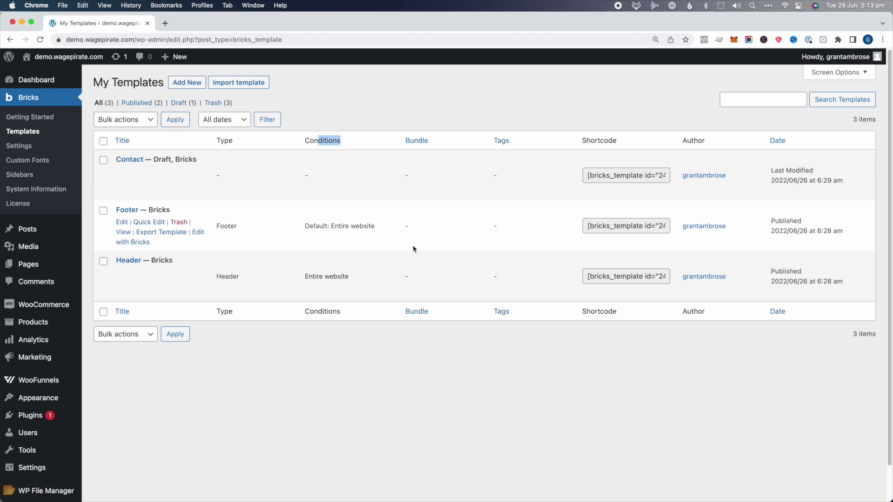
pyautogui.click(228, 140)
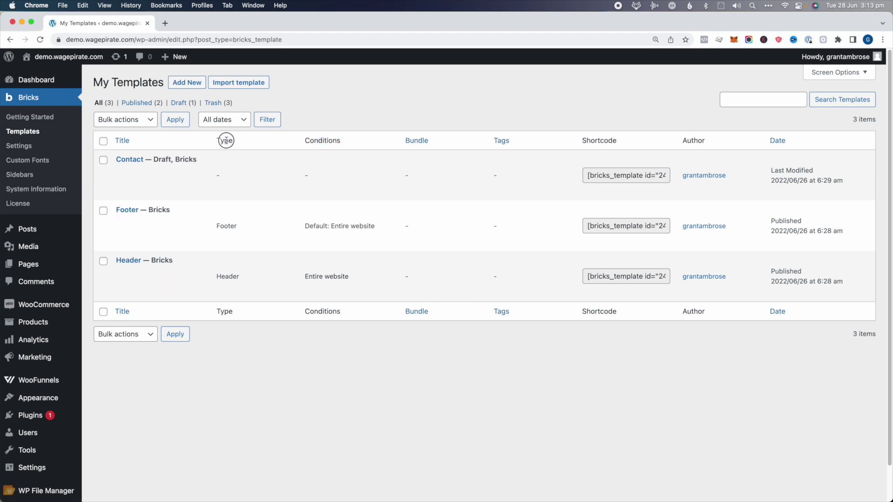
pyautogui.moveTo(314, 140); pyautogui.dragTo(332, 147)
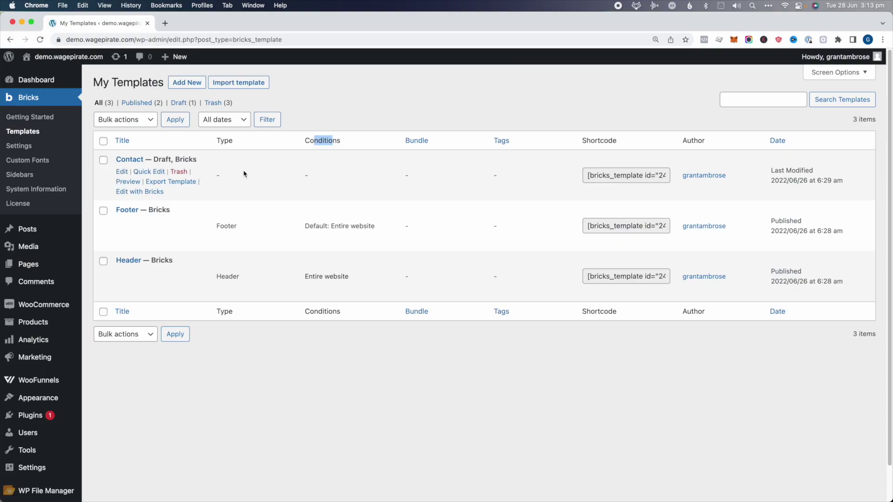
# Move all listed Bricks templates (Contact, Footer and Header) to the trash in one bulk action
pyautogui.click(103, 142)
pyautogui.click(106, 122)
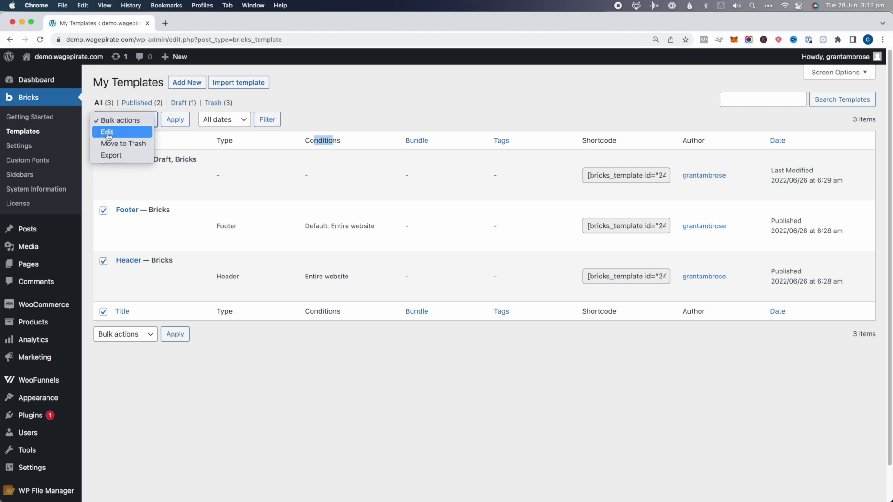
pyautogui.click(123, 144)
pyautogui.click(175, 120)
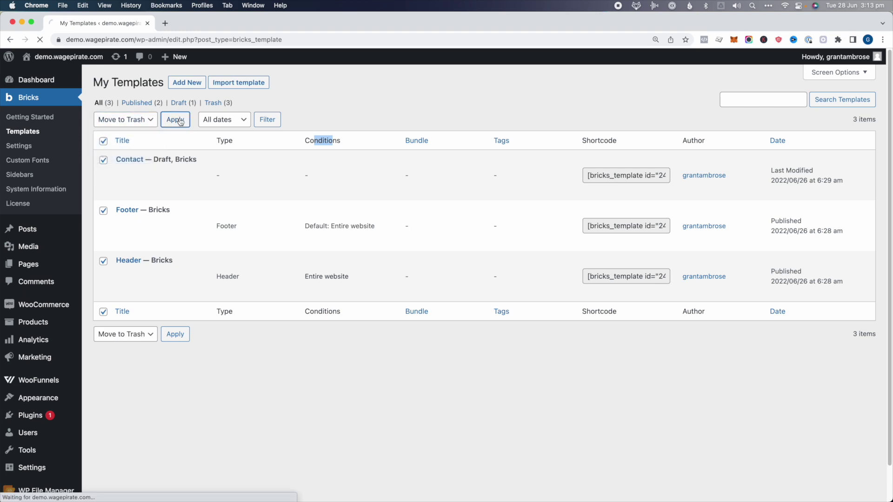
# Add a new template titled "Header", set its template type to Header and publish it
pyautogui.click(188, 83)
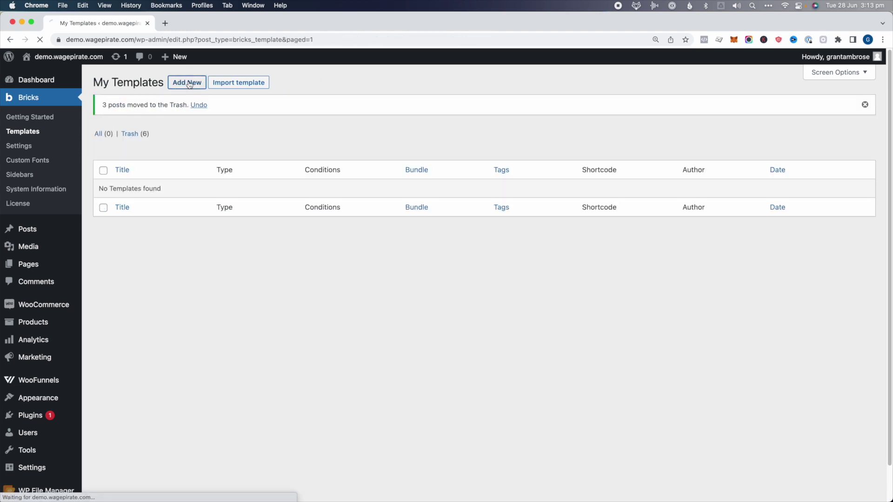
pyautogui.write('Header')
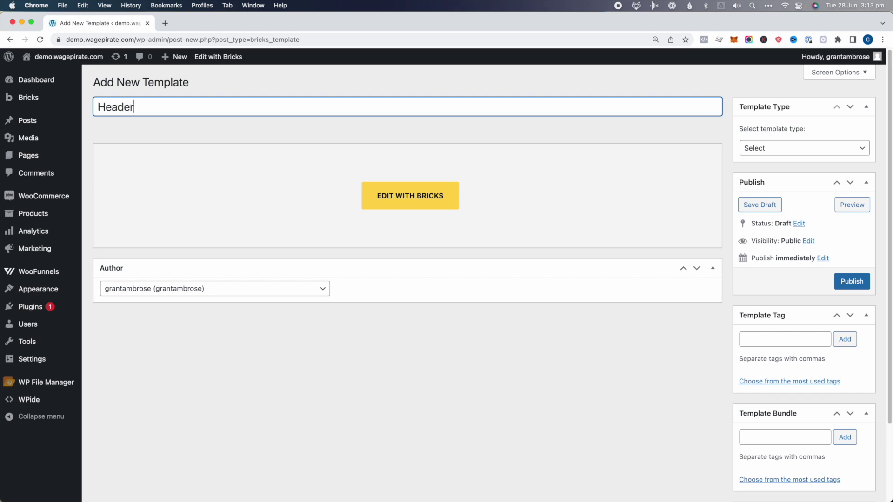
pyautogui.click(776, 147)
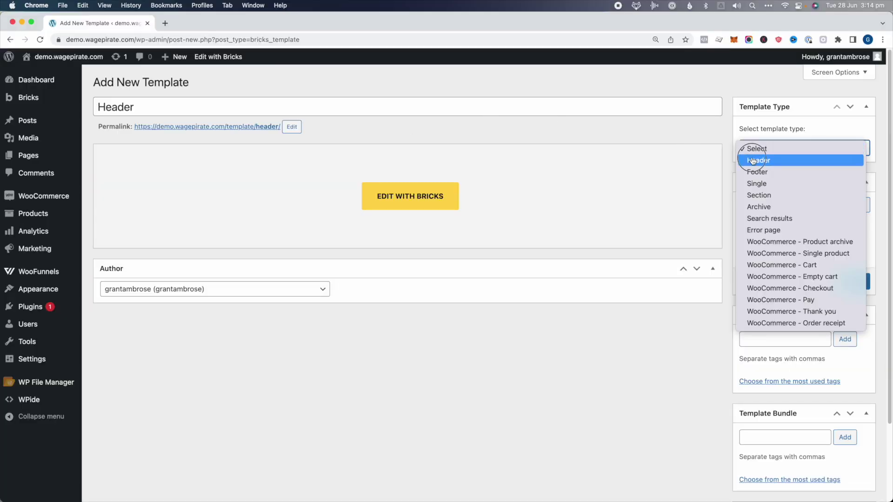
pyautogui.click(766, 155)
pyautogui.click(856, 281)
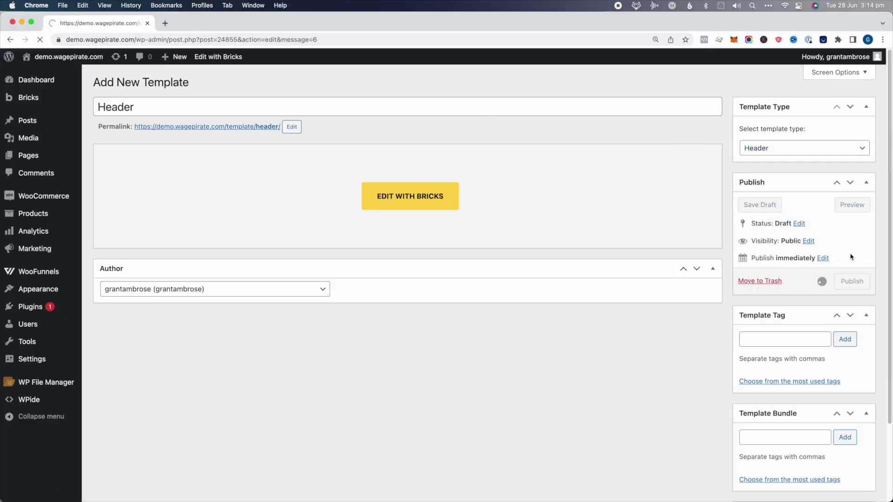
# Open the Header template in the Bricks editor and filter the community templates by the Liv bundle
pyautogui.click(401, 228)
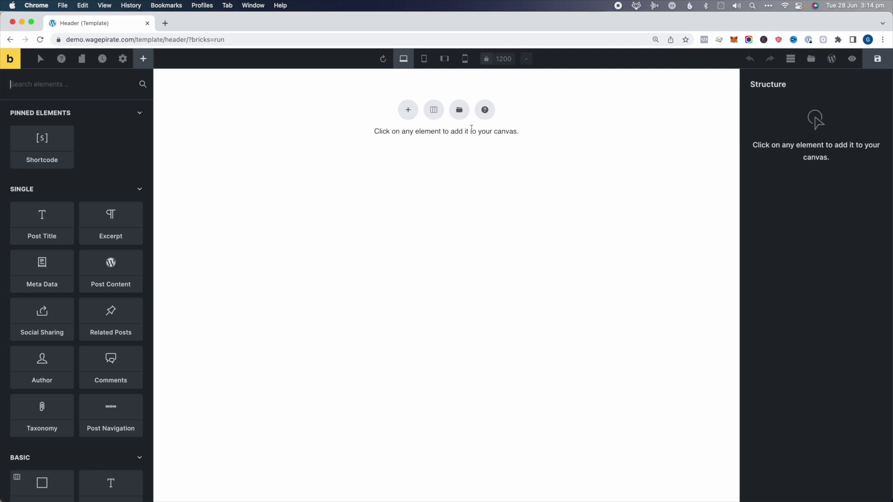
pyautogui.click(811, 58)
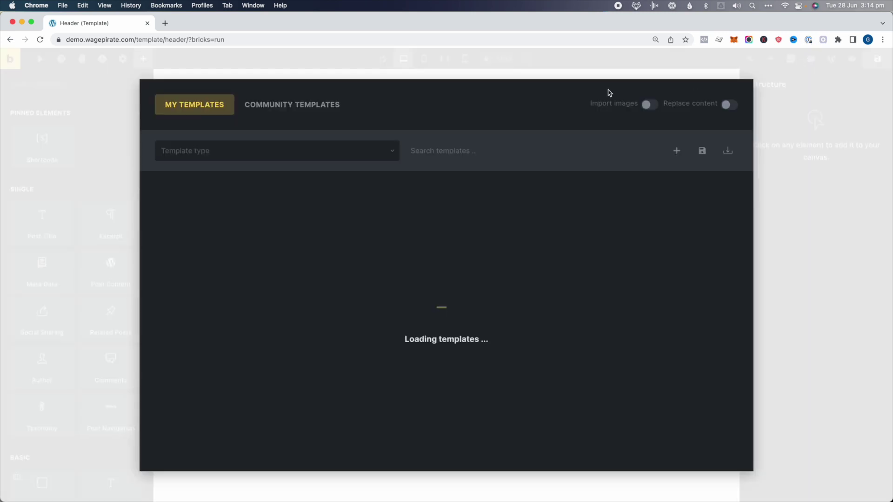
pyautogui.click(294, 106)
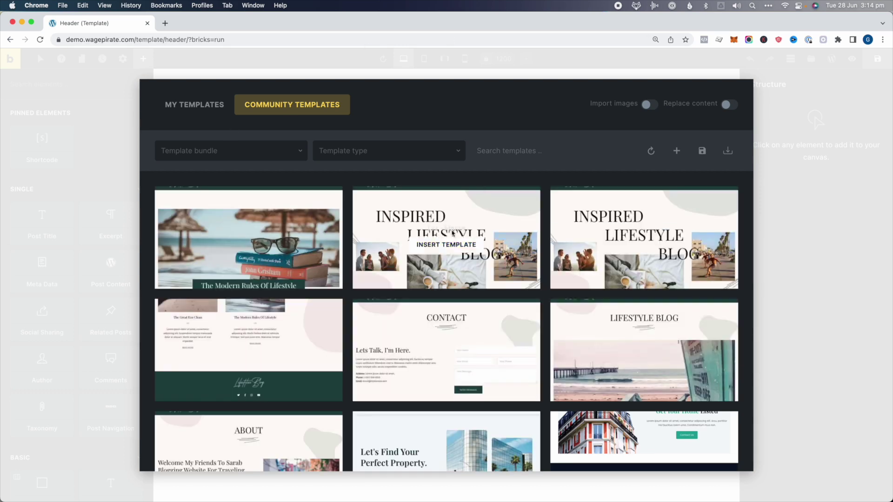
pyautogui.scroll(-7, 433, 247)
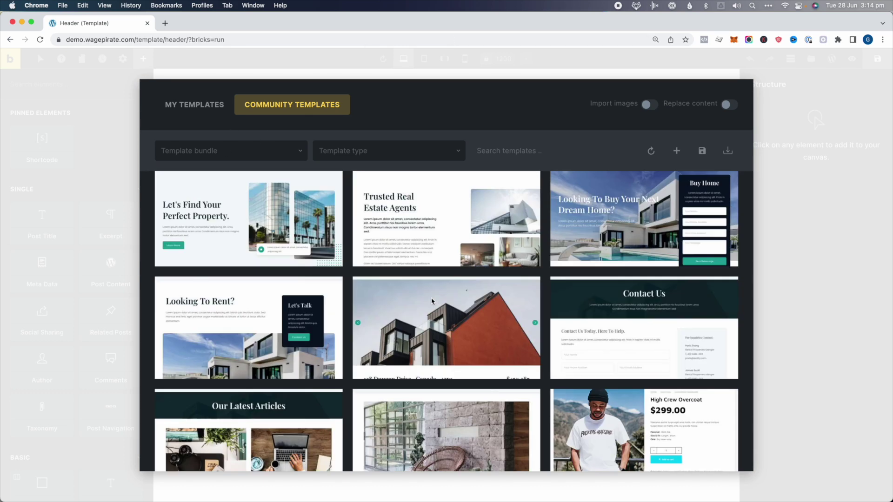
pyautogui.scroll(7, 260, 200)
pyautogui.click(228, 152)
pyautogui.click(175, 191)
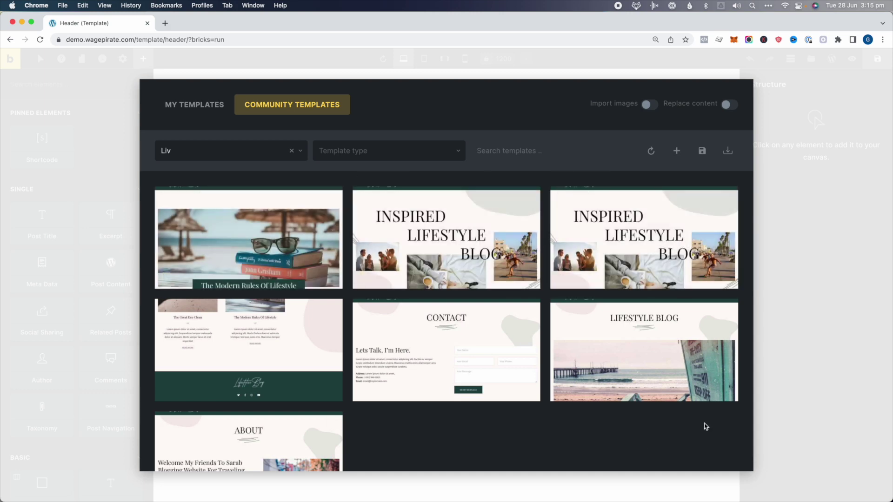
# Insert the community template "Liv - Header" into the Header template and save it
pyautogui.scroll(-3, 451, 375)
pyautogui.scroll(2, 407, 215)
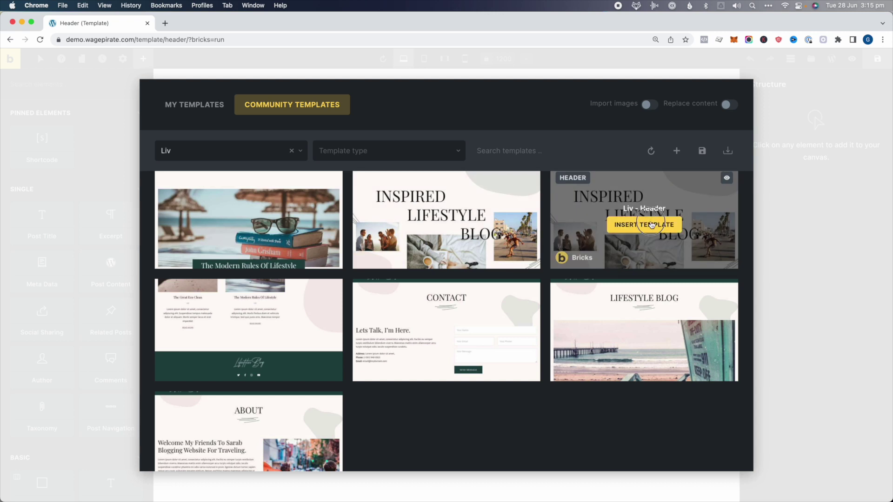
pyautogui.click(653, 225)
pyautogui.click(425, 213)
pyautogui.click(424, 213)
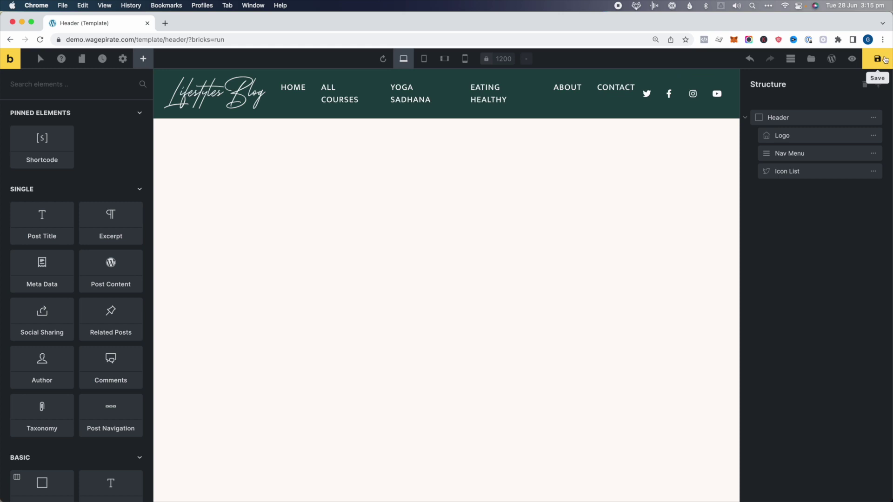
pyautogui.click(885, 59)
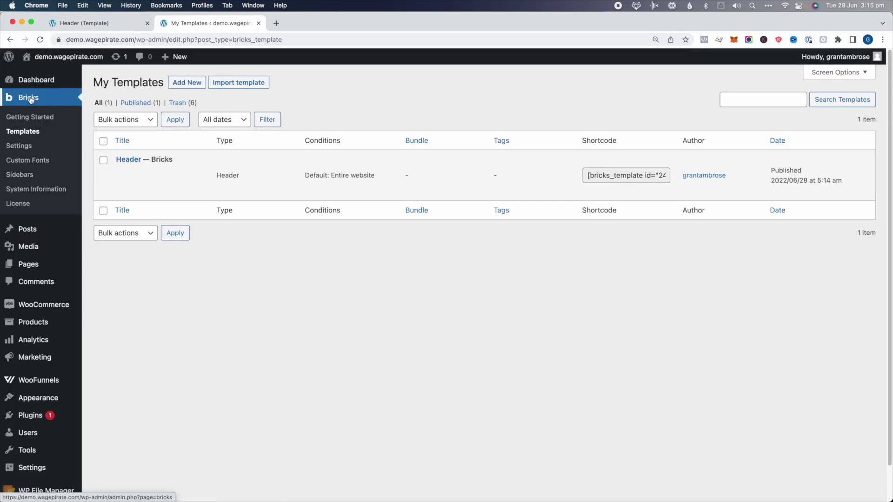
# Check the type and display conditions of the new Header template in the Bricks templates list
pyautogui.moveTo(116, 158)
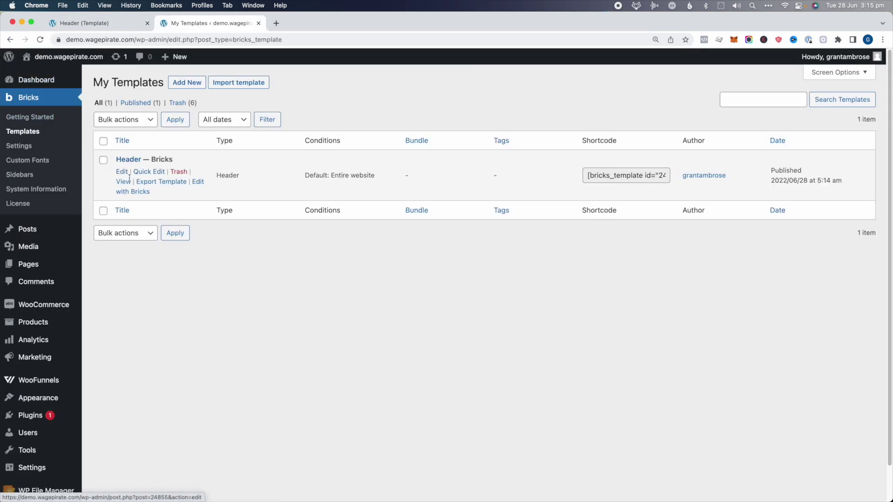
pyautogui.moveTo(216, 176); pyautogui.dragTo(242, 178)
pyautogui.moveTo(310, 176); pyautogui.dragTo(367, 176)
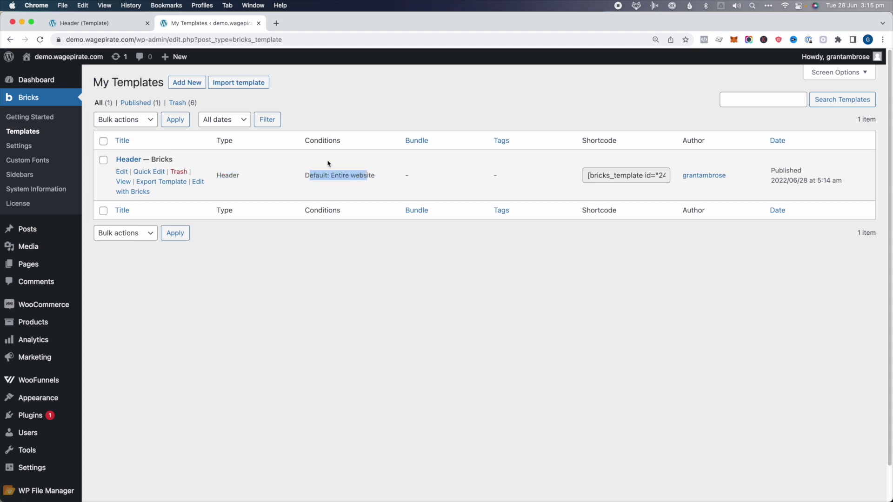
# Review the display conditions in the Header template's settings and compare them with its entry in the templates list
pyautogui.click(123, 24)
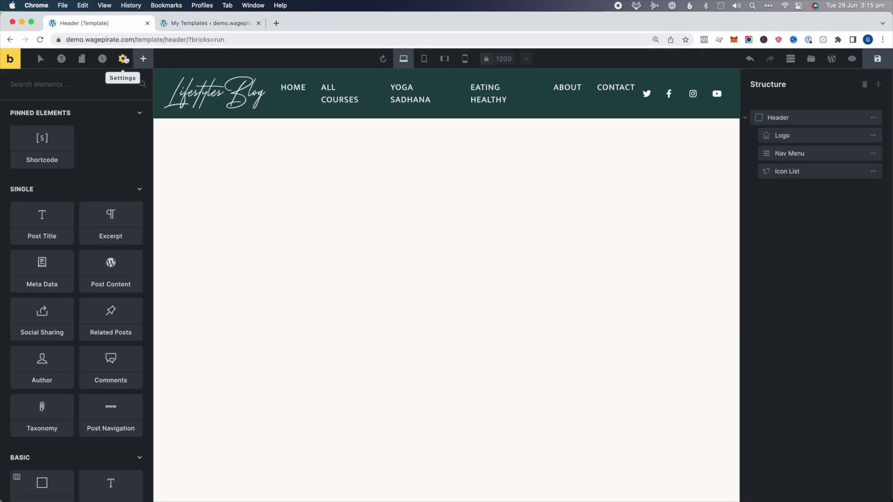
pyautogui.click(123, 60)
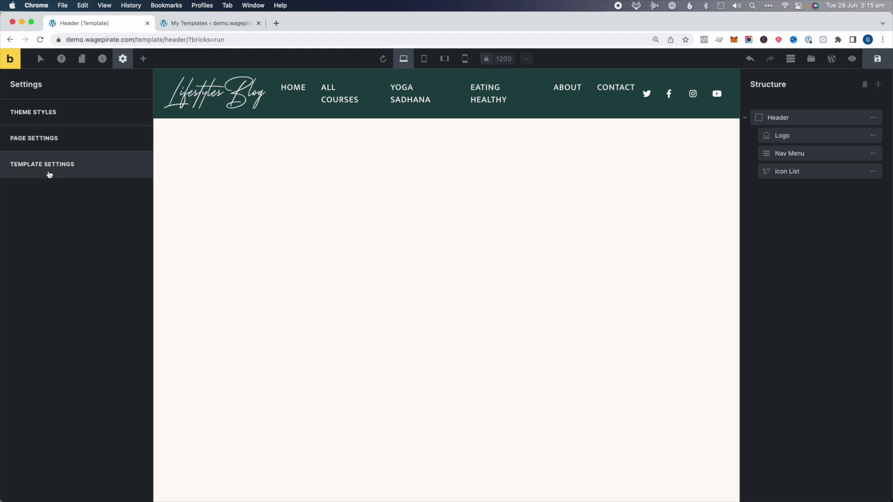
pyautogui.click(69, 174)
pyautogui.click(60, 193)
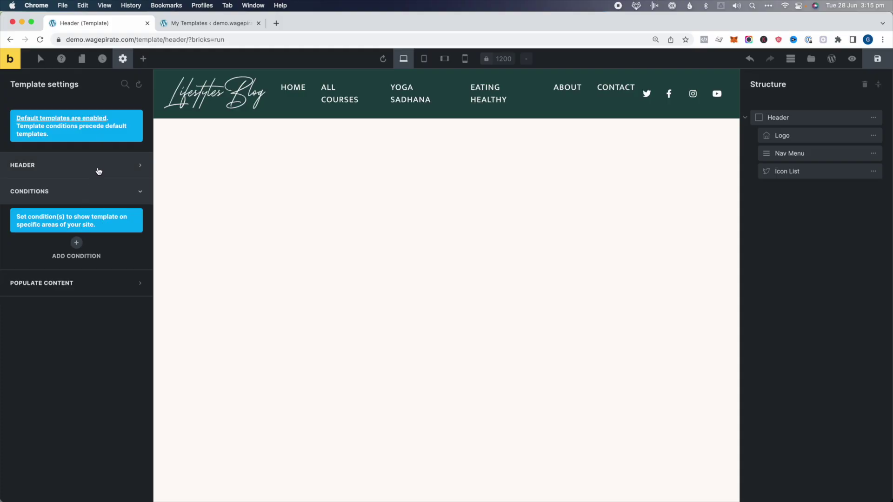
pyautogui.click(209, 23)
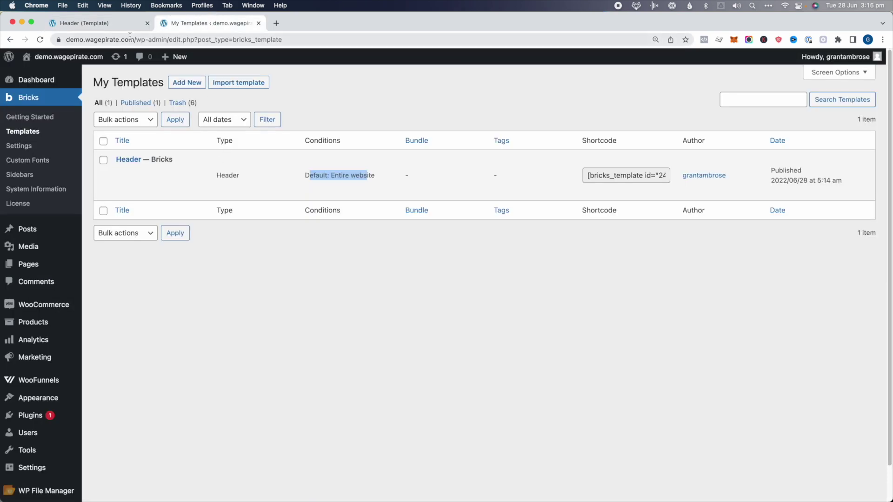
pyautogui.click(84, 22)
# Try the Right and Left header locations in the Header template's settings and reset the location to its default
pyautogui.click(26, 167)
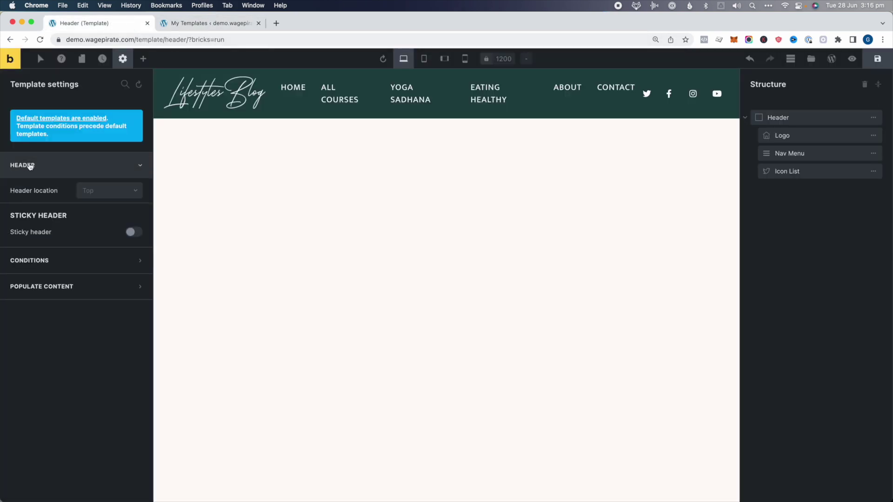
pyautogui.click(92, 193)
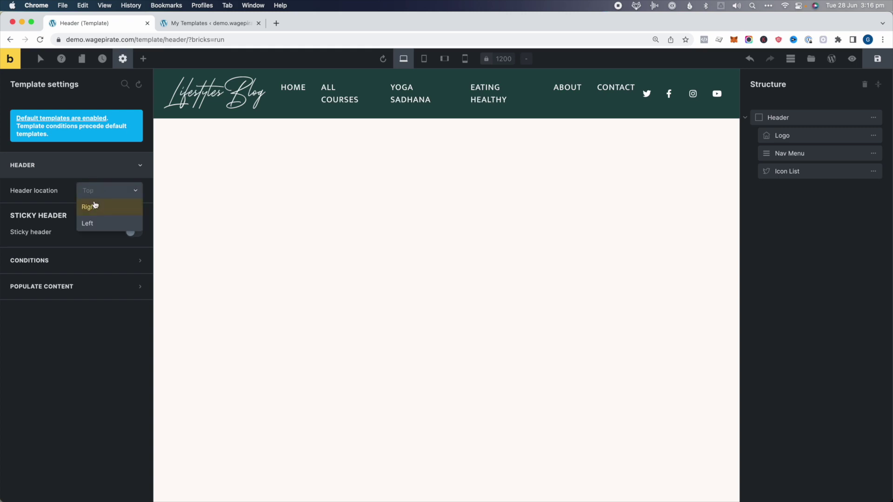
pyautogui.click(93, 207)
pyautogui.click(99, 192)
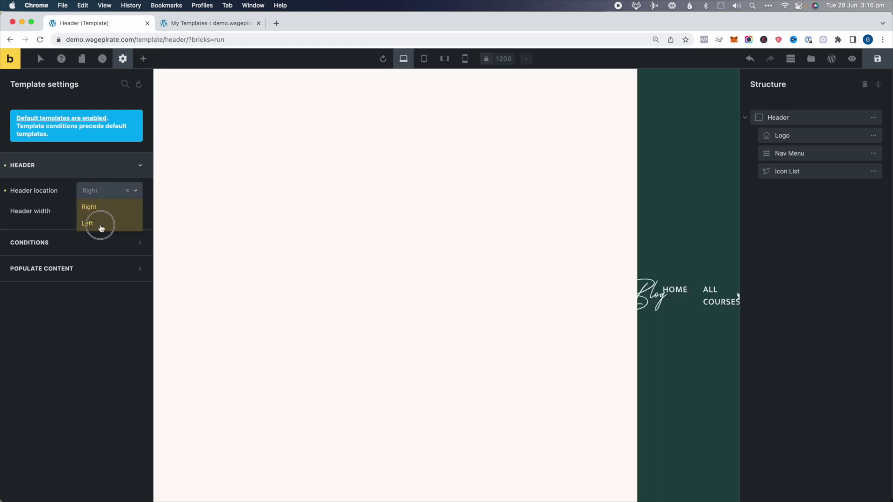
pyautogui.click(98, 224)
pyautogui.click(105, 192)
pyautogui.click(103, 205)
pyautogui.click(127, 191)
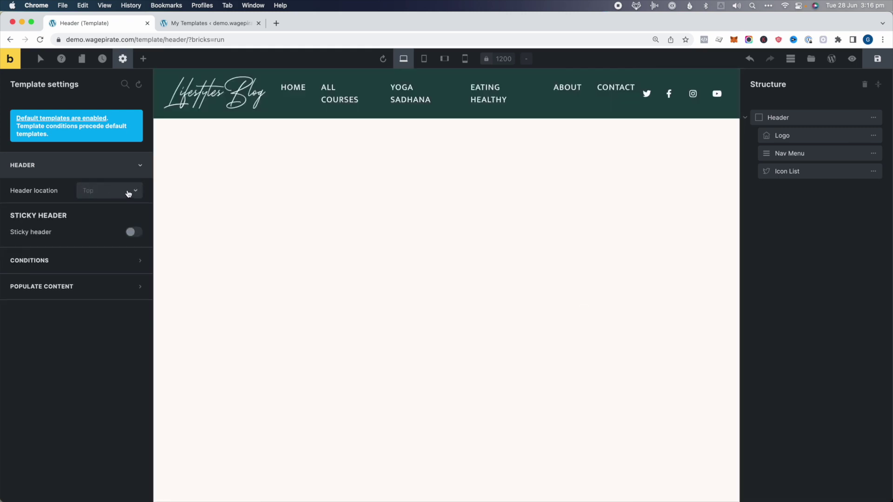
# Enable Sticky header and Sticky on scroll for the Header template and save it
pyautogui.click(133, 232)
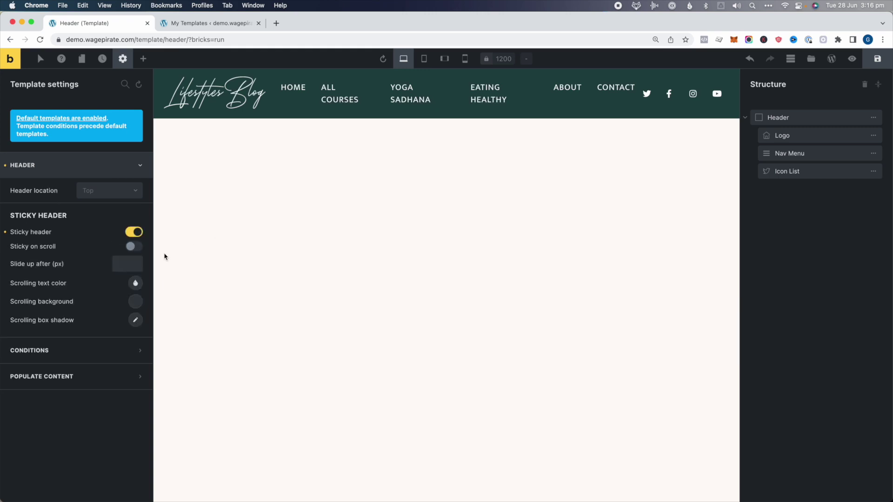
pyautogui.click(133, 247)
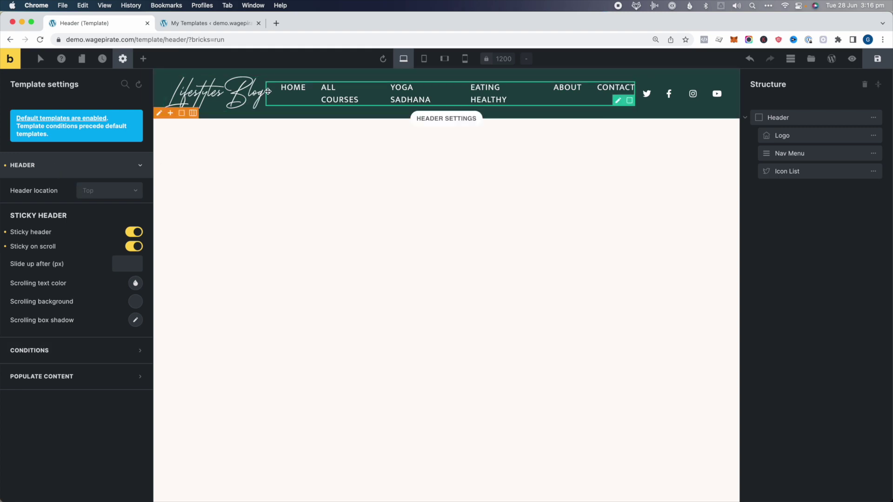
pyautogui.click(28, 167)
pyautogui.click(51, 168)
pyautogui.click(195, 23)
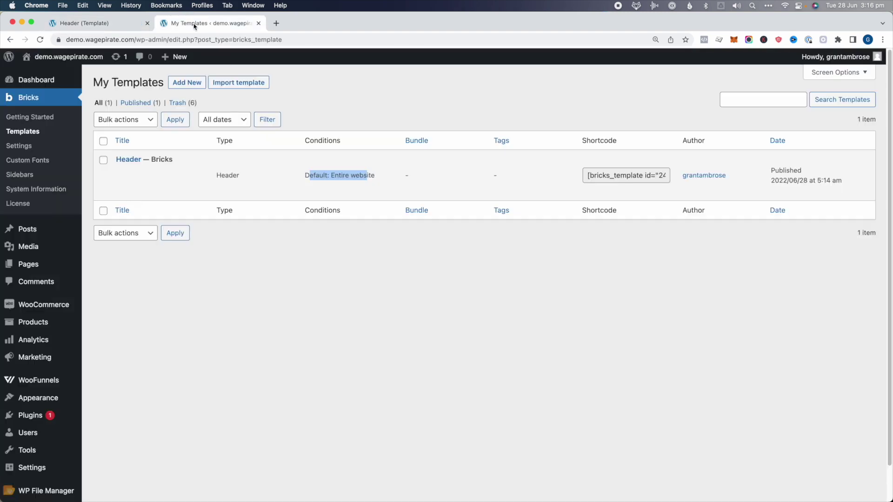
pyautogui.doubleClick(227, 175)
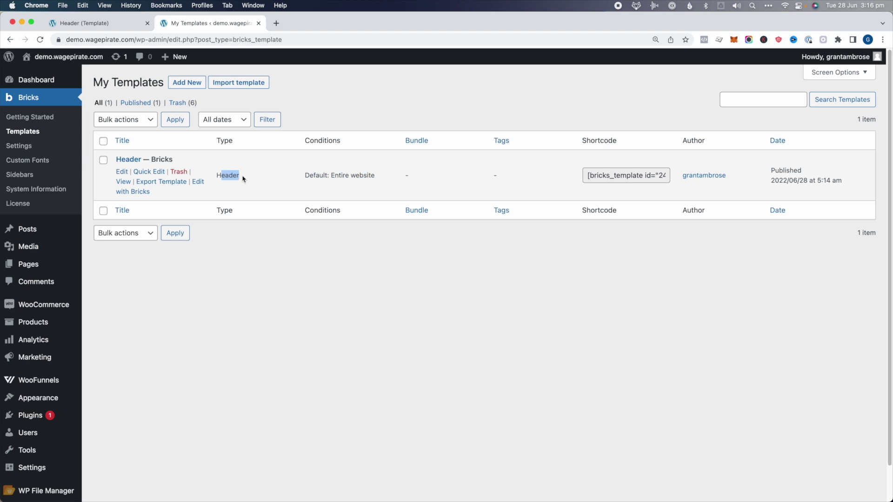
pyautogui.click(111, 23)
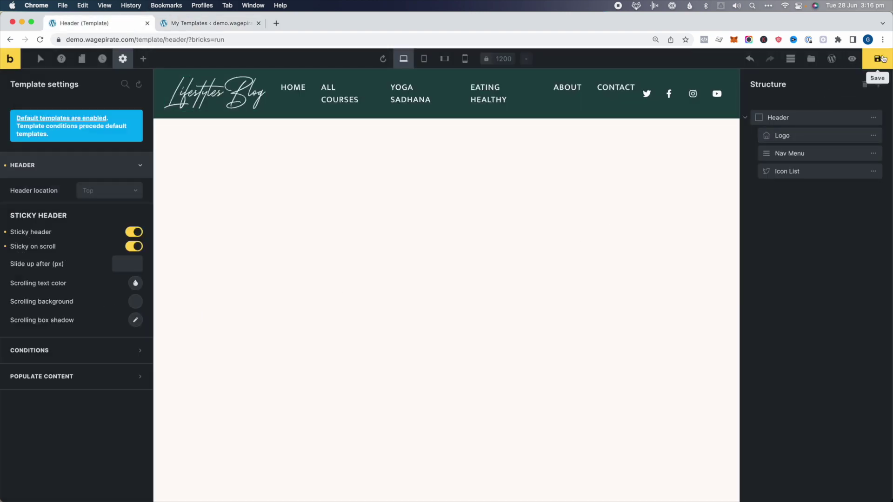
pyautogui.click(880, 58)
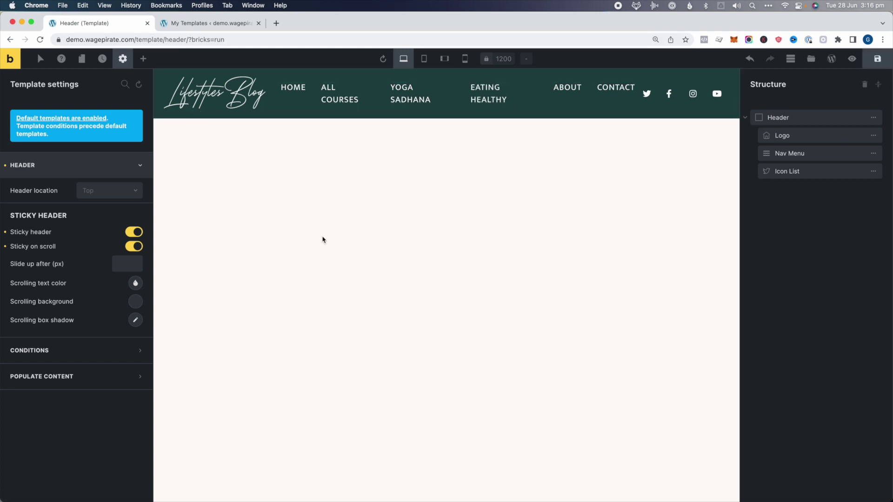
# Fill in a new template from the builder's template library with the title "Footer" and the type Footer
pyautogui.click(811, 59)
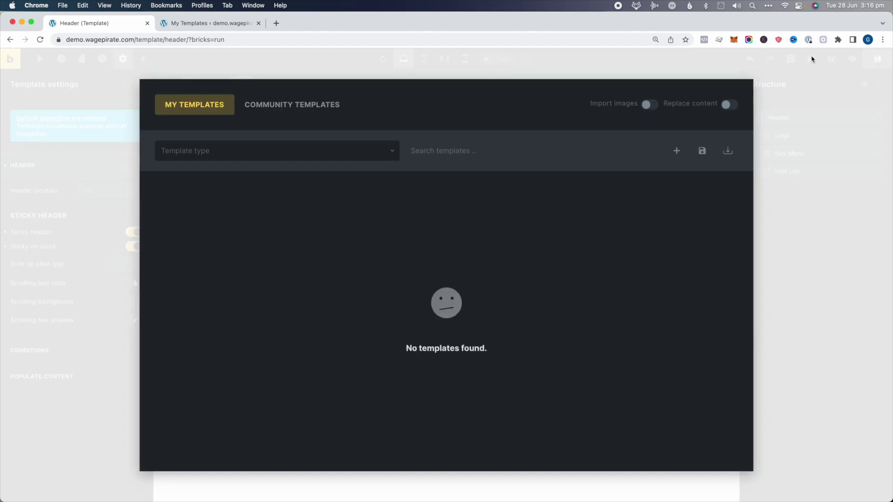
pyautogui.click(683, 153)
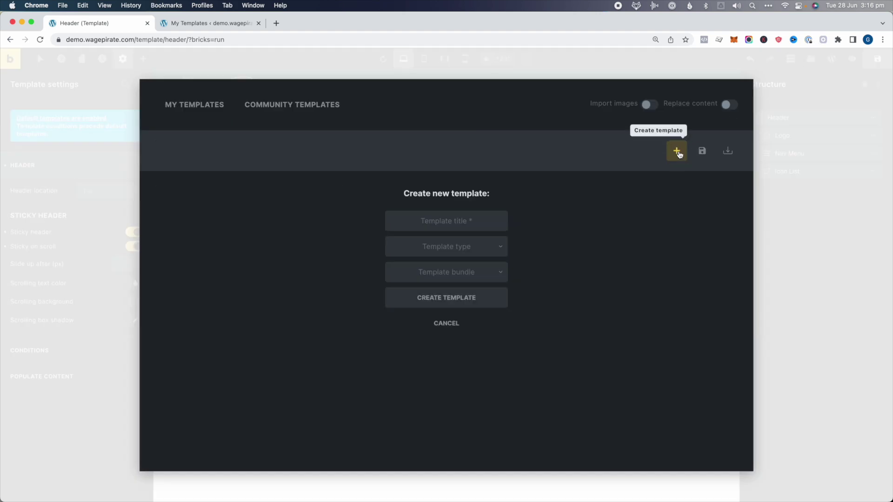
pyautogui.click(465, 219)
pyautogui.write('Footer')
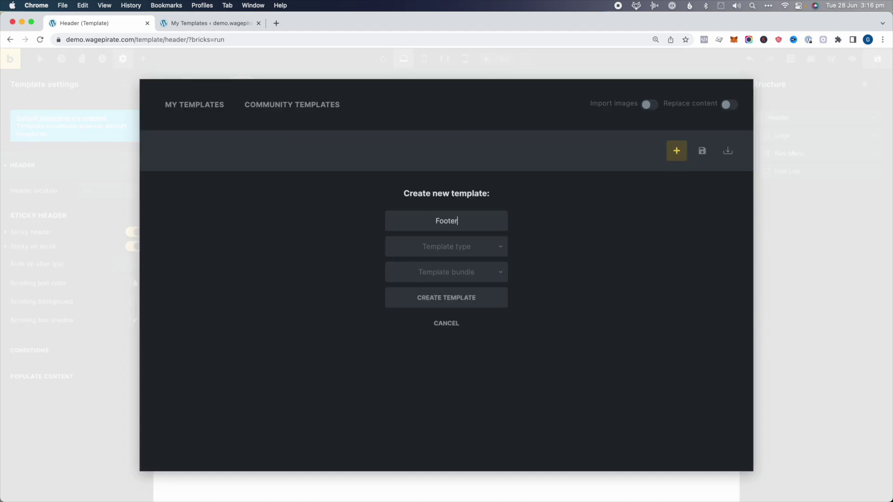
pyautogui.click(432, 251)
pyautogui.click(441, 282)
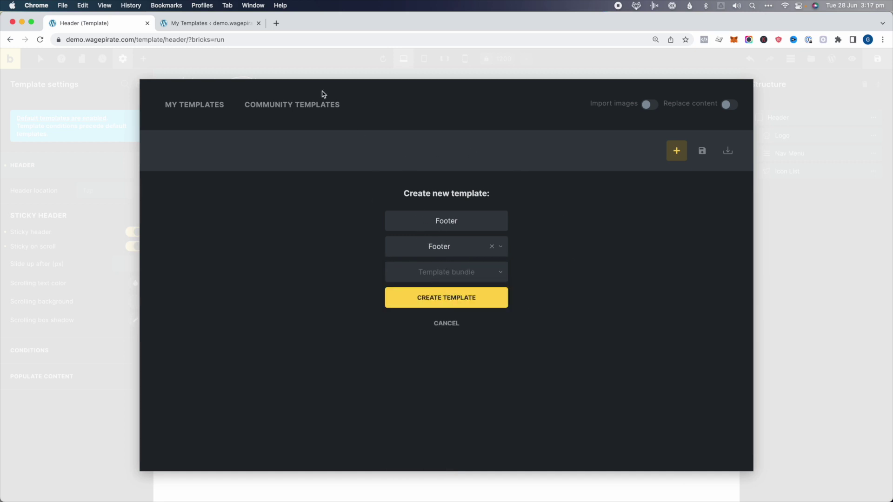
# Examine the alternative way of adding a template from the WordPress admin, including its template type options
pyautogui.click(210, 23)
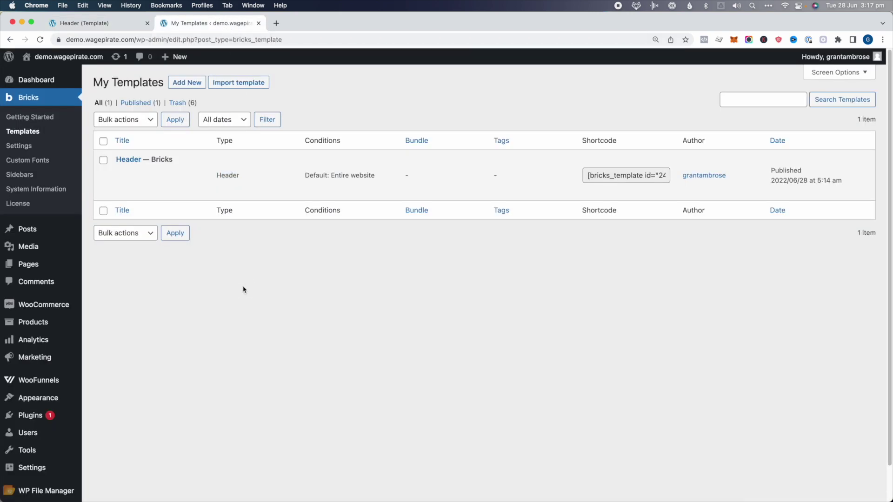
pyautogui.keyDown('super'); pyautogui.click(186, 83); pyautogui.keyUp('super')
pyautogui.click(343, 26)
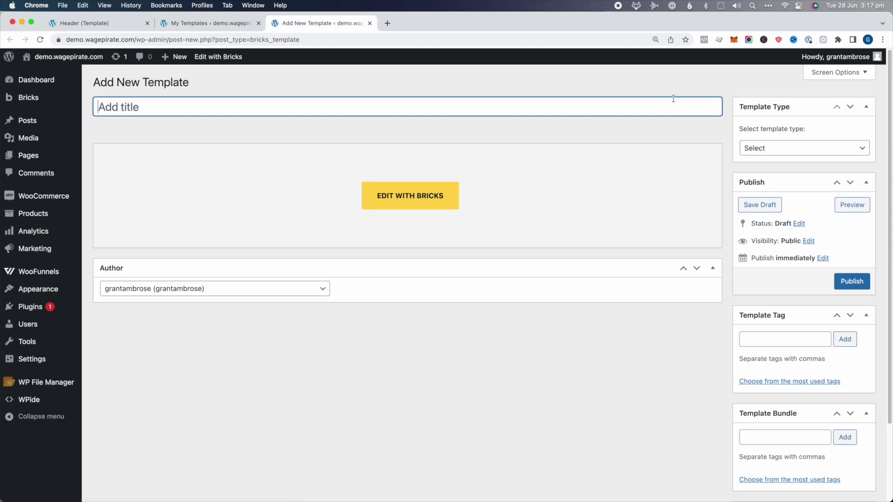
pyautogui.click(768, 151)
pyautogui.click(517, 379)
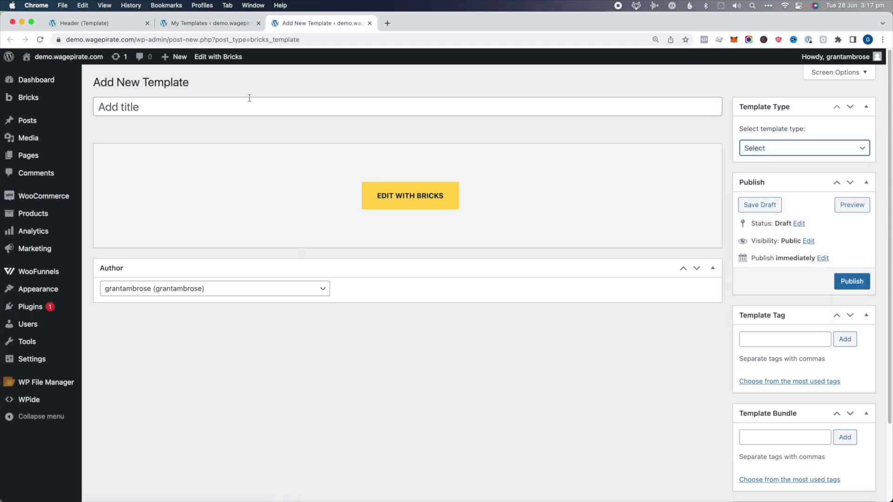
pyautogui.click(209, 23)
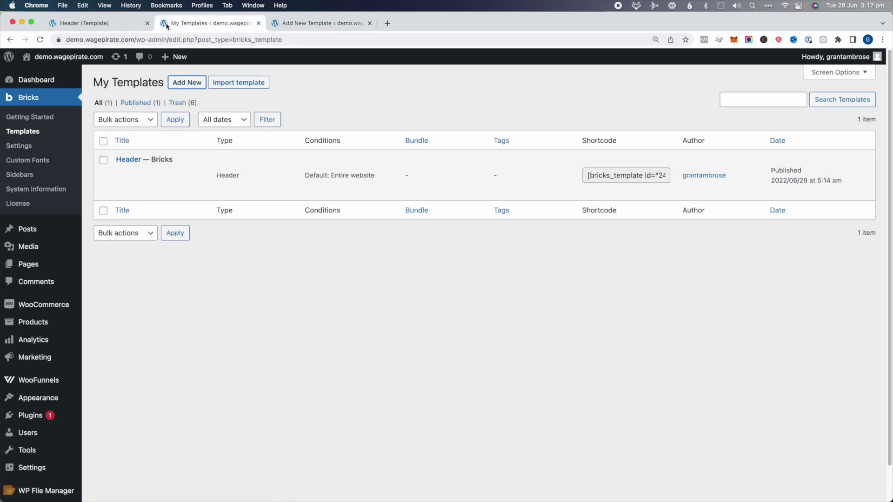
# Create the Footer template from the filled-in form and open it for editing in Bricks
pyautogui.click(77, 23)
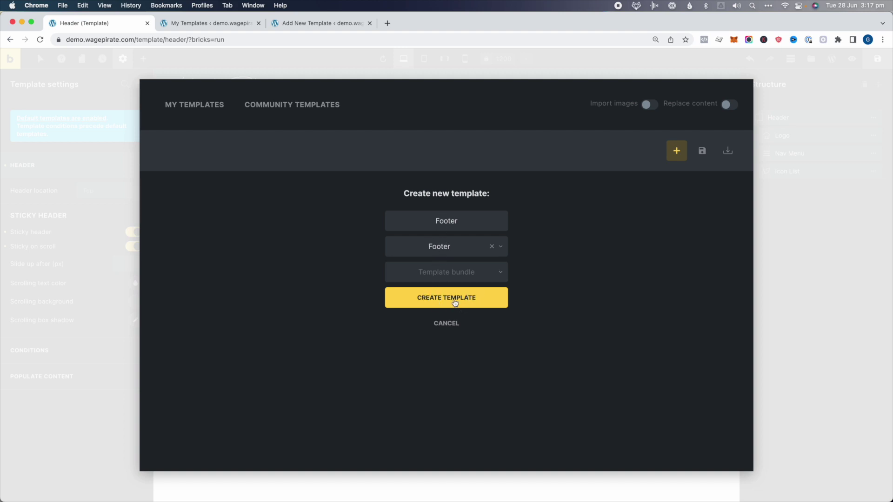
pyautogui.click(455, 303)
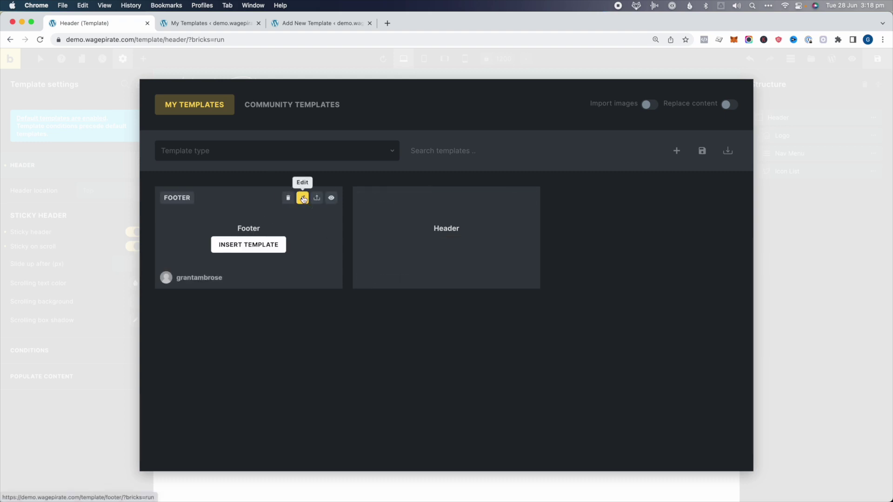
pyautogui.click(302, 198)
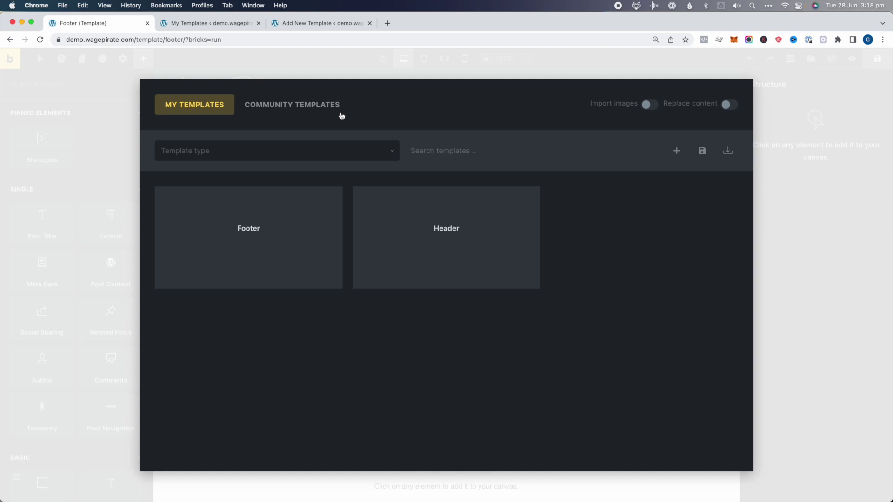
# Filter the community templates by the Liv bundle and insert "Liv - Footer" into the Footer template
pyautogui.click(316, 108)
pyautogui.click(225, 149)
pyautogui.click(185, 196)
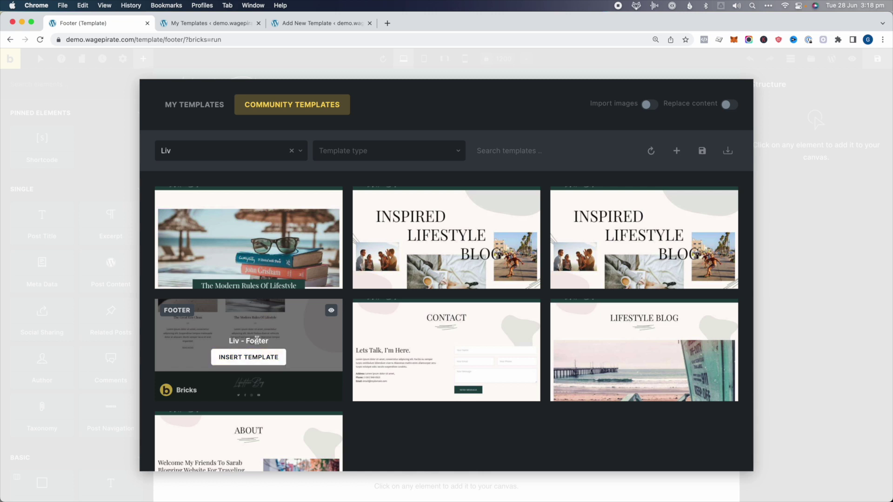
pyautogui.click(251, 357)
pyautogui.click(414, 215)
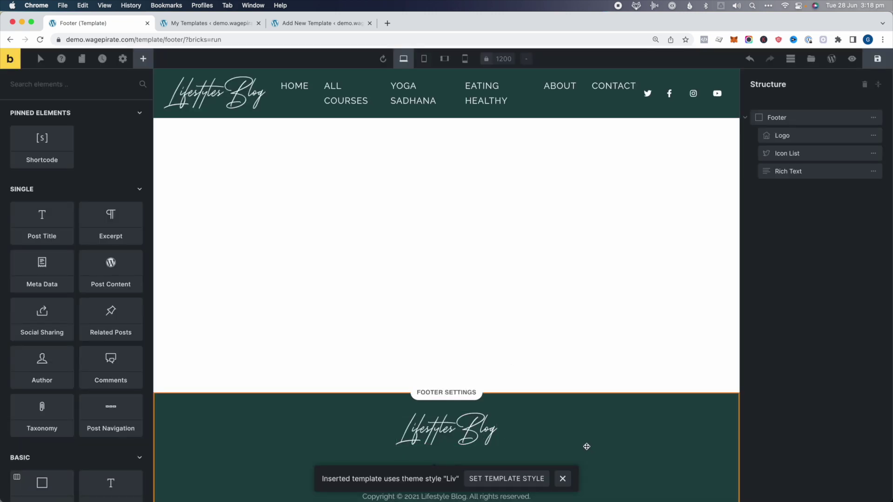
# Refresh the templates list and check the type and display conditions of the Footer template
pyautogui.hotkey('ctrl', 'Tab')
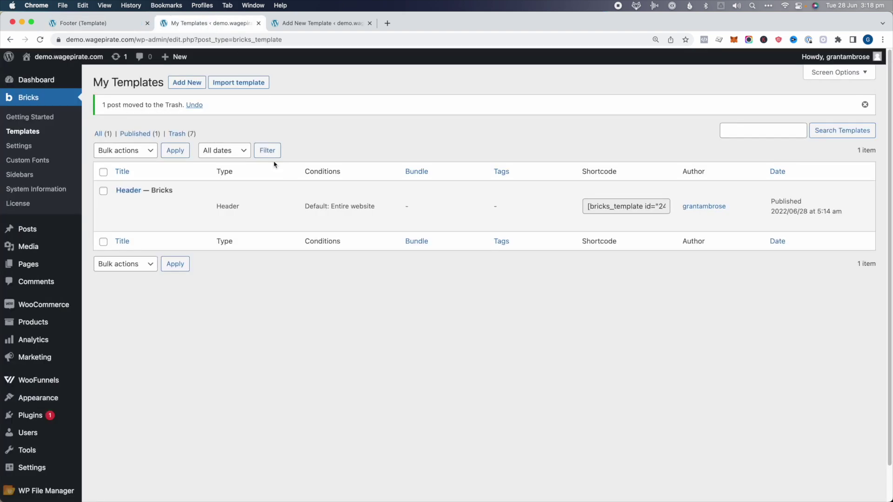
pyautogui.press('super+r')
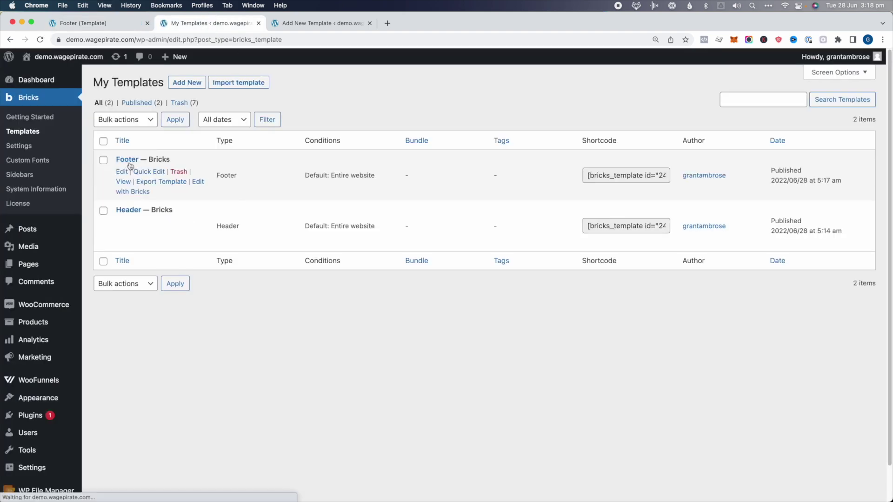
pyautogui.moveTo(126, 159); pyautogui.dragTo(375, 176)
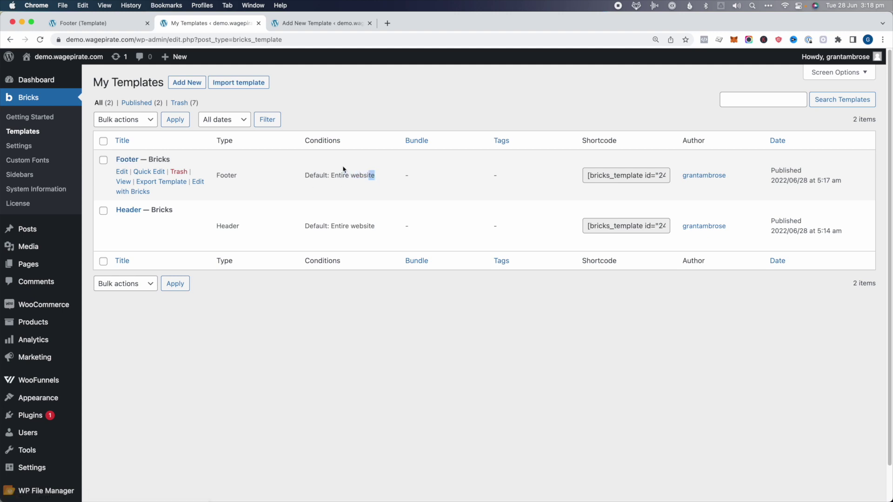
# Try a Post type display condition with Exclude enabled in the Footer template's settings and remove it again
pyautogui.hotkey('ctrl', 'shift', 'Tab')
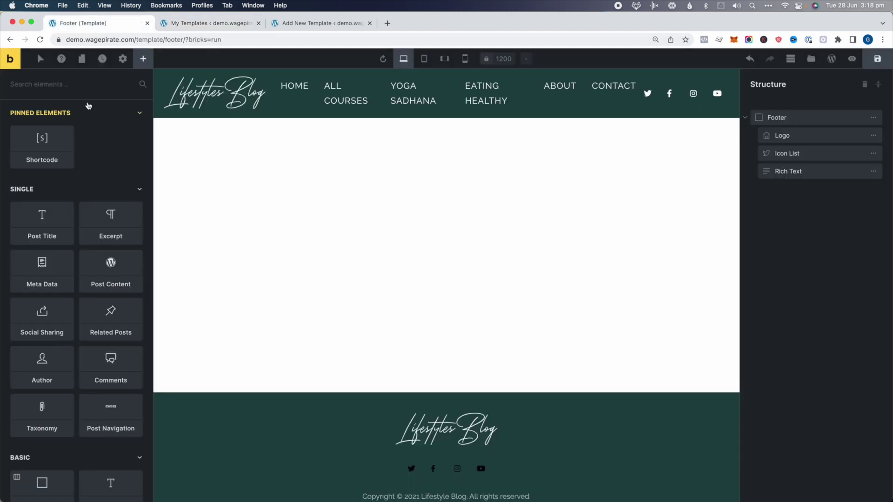
pyautogui.click(123, 59)
pyautogui.click(37, 164)
pyautogui.click(40, 165)
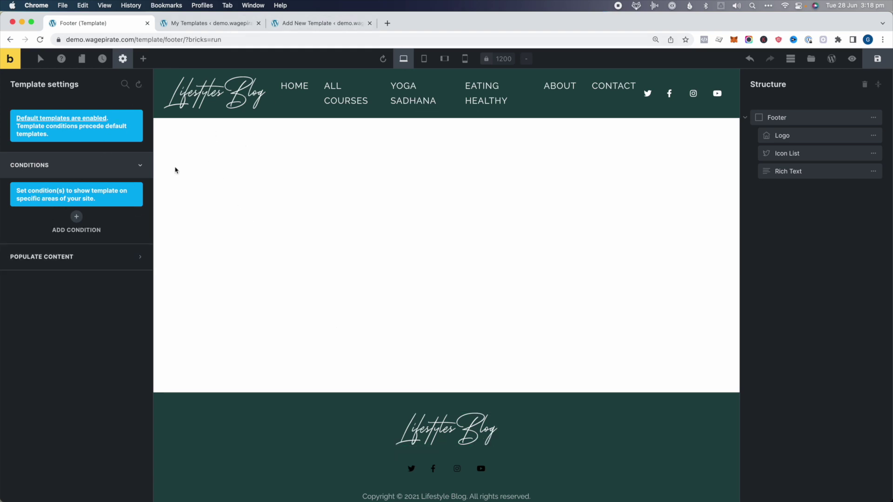
pyautogui.click(76, 216)
pyautogui.click(59, 244)
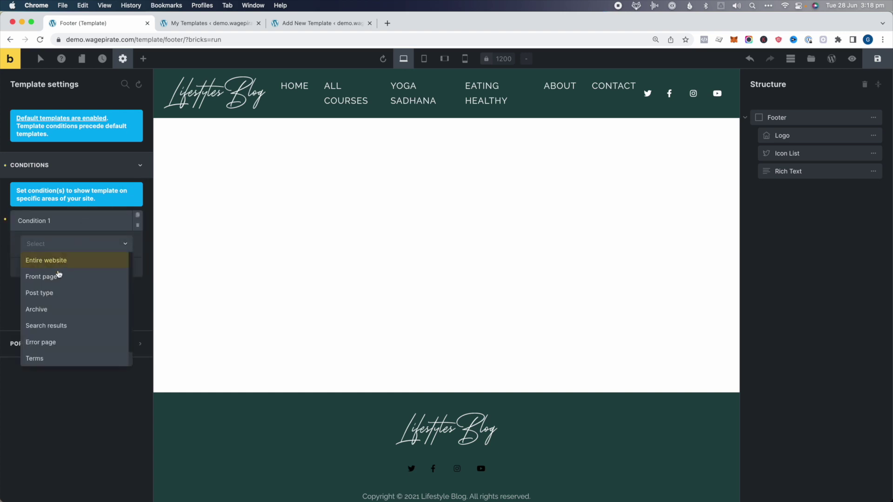
pyautogui.click(57, 294)
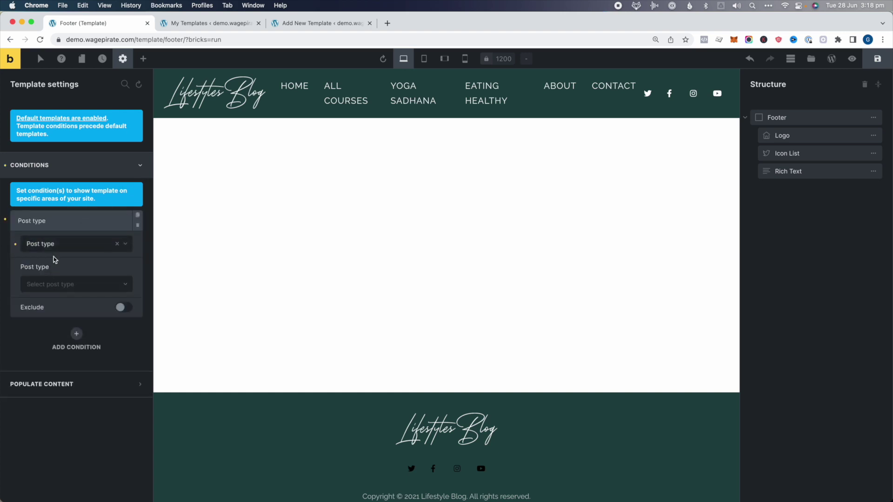
pyautogui.click(132, 308)
pyautogui.click(79, 285)
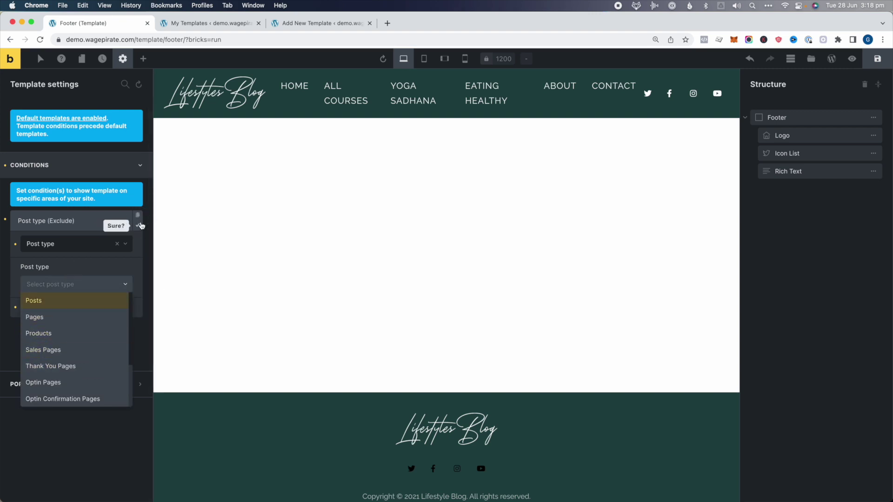
pyautogui.click(138, 225)
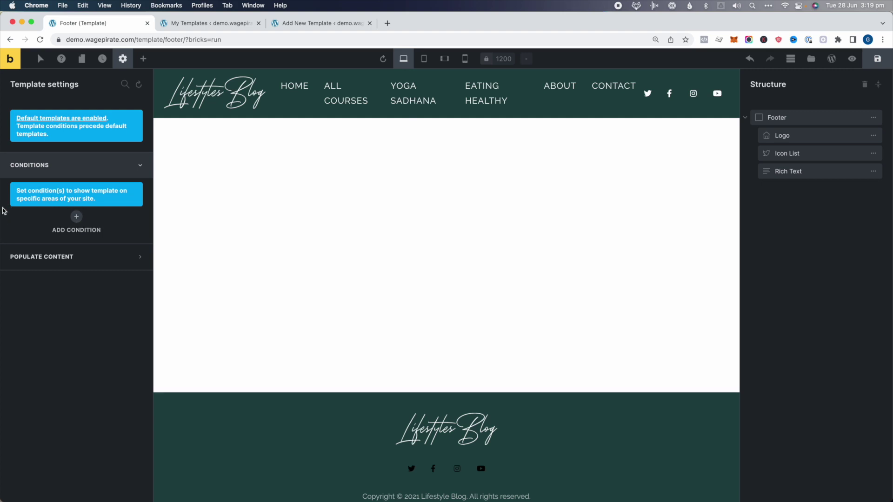
# Save the Footer template and check the header and footer on the live homepage
pyautogui.click(882, 58)
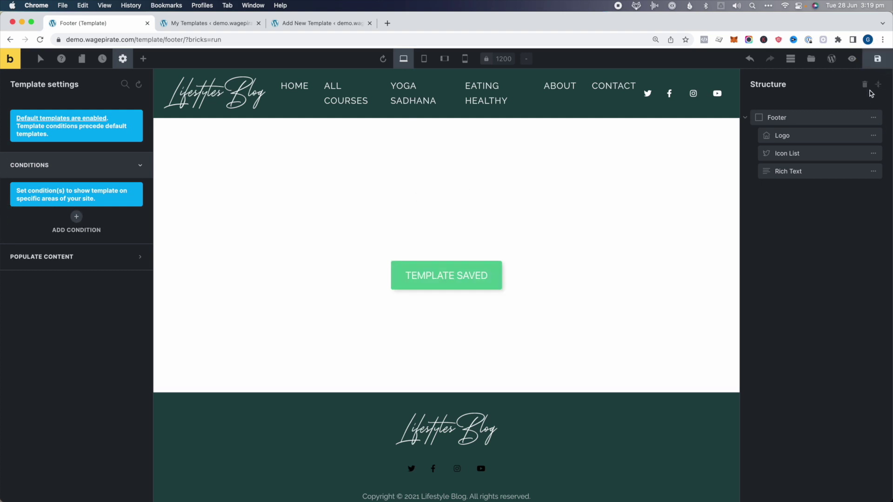
pyautogui.click(855, 60)
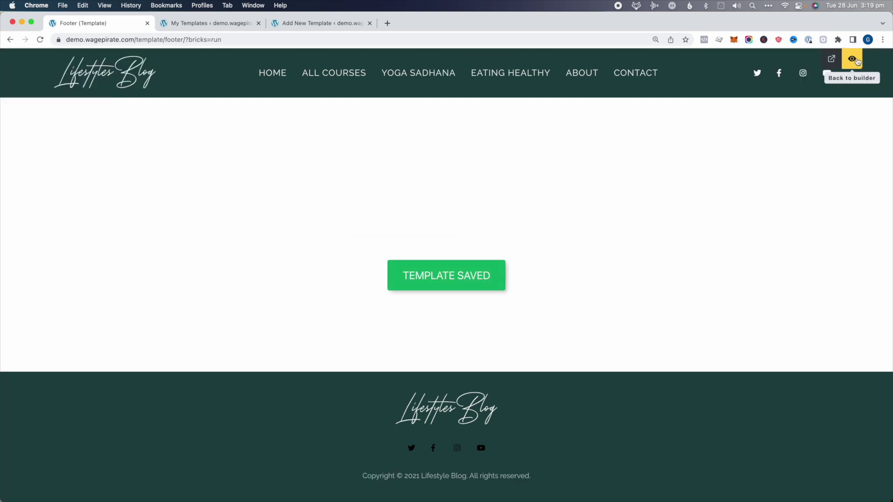
pyautogui.click(831, 59)
pyautogui.click(229, 23)
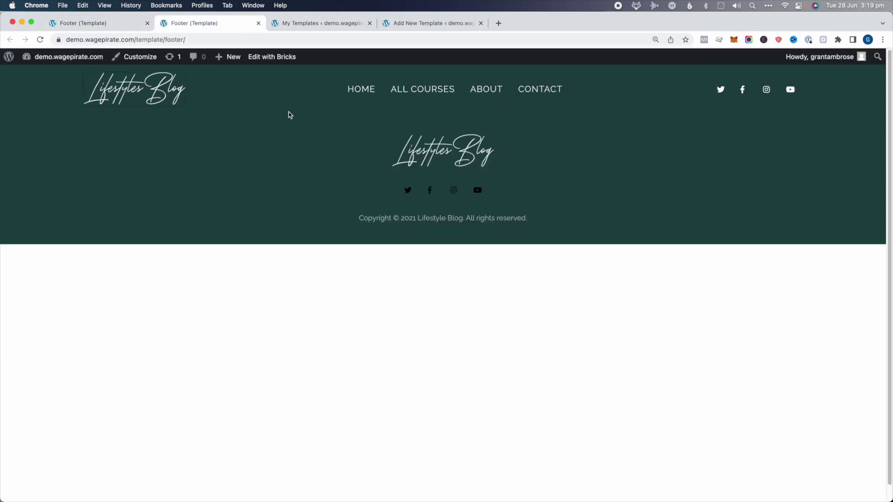
pyautogui.click(362, 93)
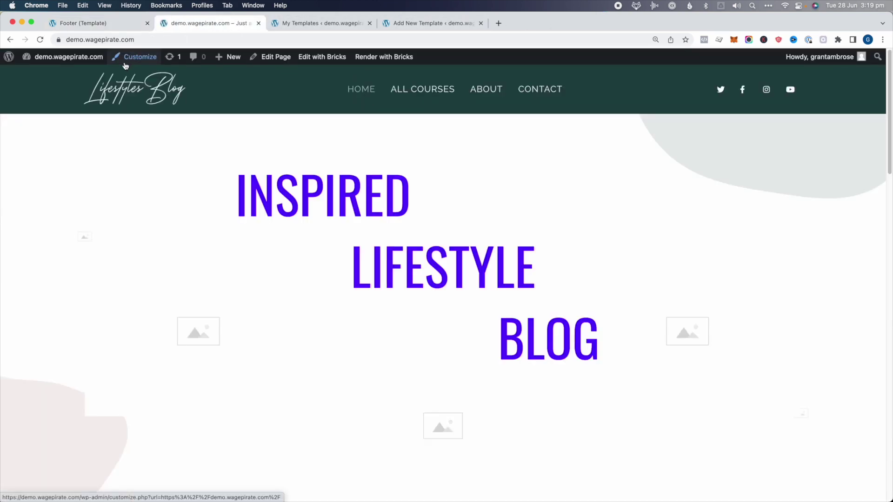
pyautogui.scroll(-10, 378, 190)
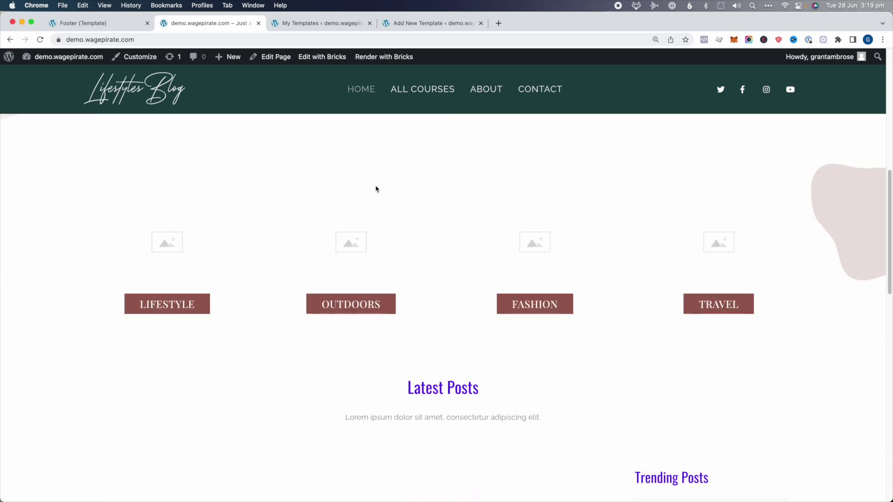
pyautogui.scroll(-15, 377, 189)
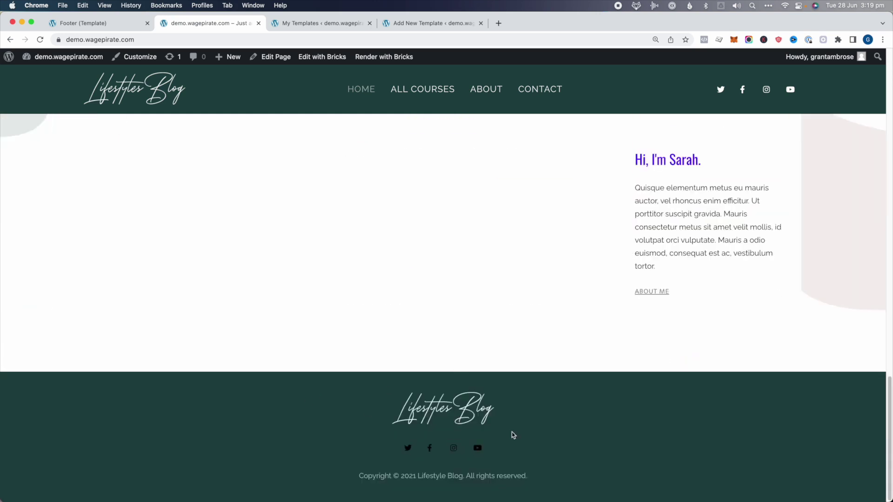
# Create a new template titled "Single Post with Sidebar" of type Single and open it for editing in Bricks
pyautogui.click(84, 23)
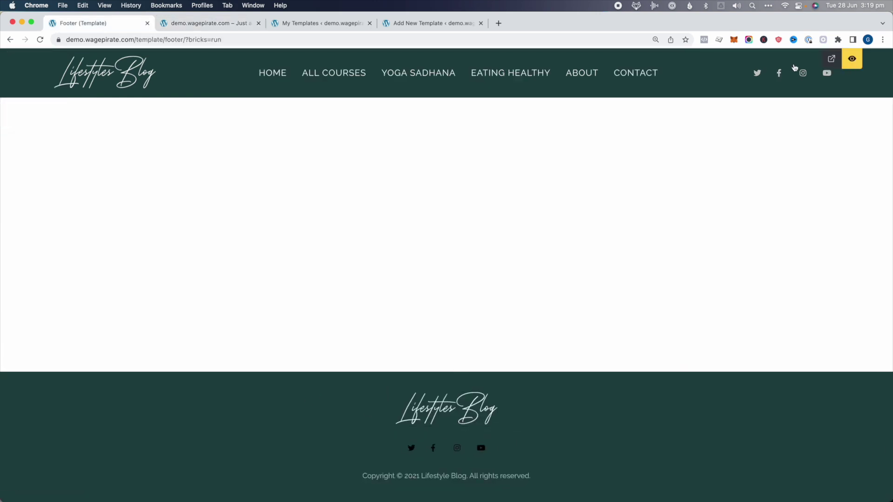
pyautogui.click(852, 60)
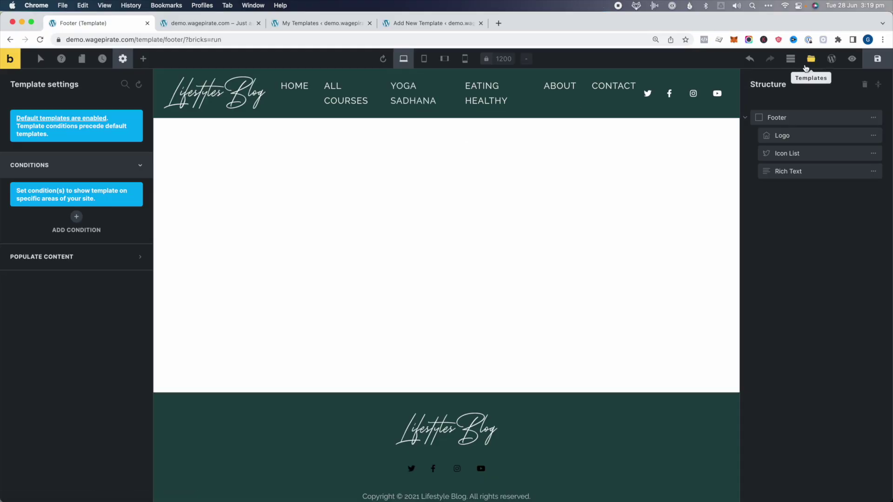
pyautogui.click(811, 61)
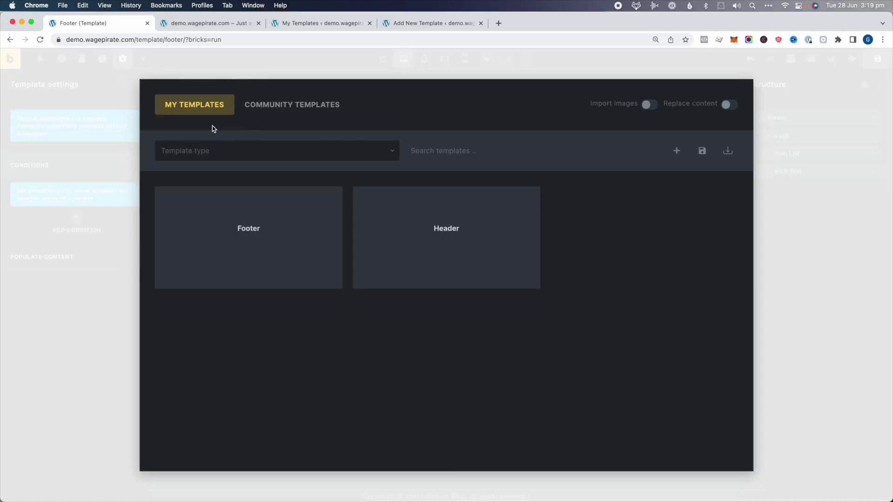
pyautogui.click(677, 151)
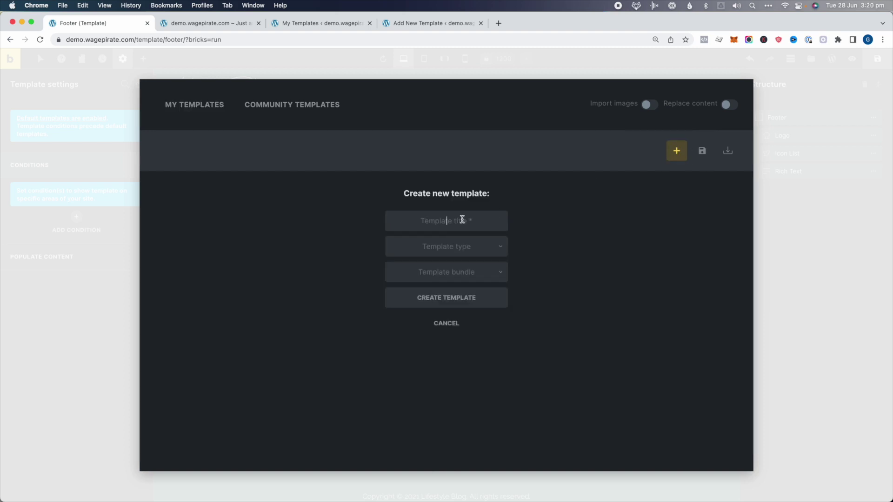
pyautogui.write('So')
pyautogui.press('super+a')
pyautogui.write('Single Post with Sidebar')
pyautogui.click(444, 251)
pyautogui.click(448, 309)
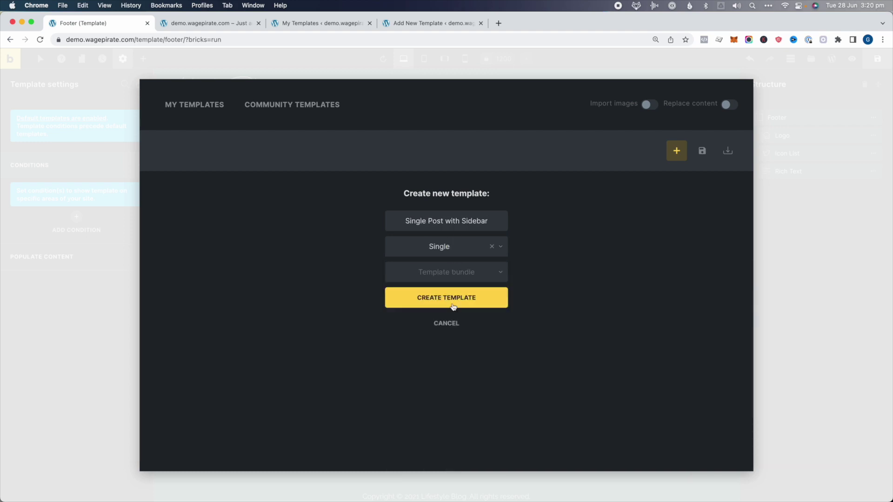
pyautogui.click(447, 294)
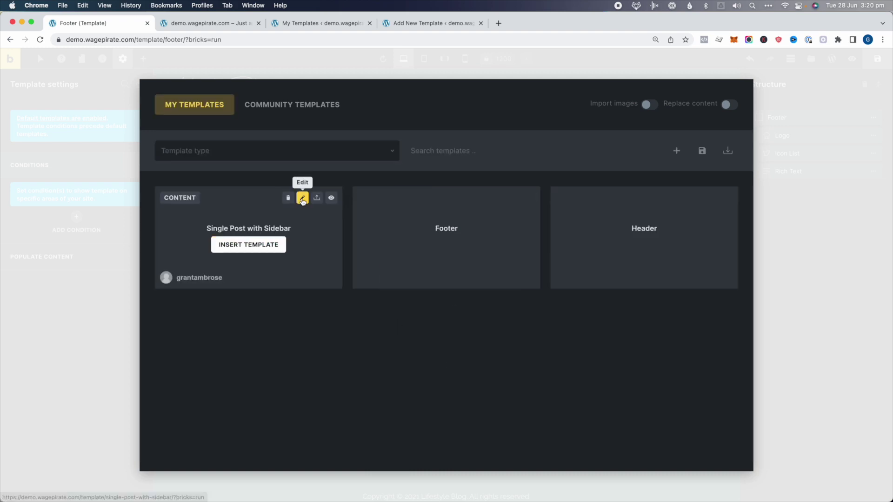
pyautogui.click(302, 200)
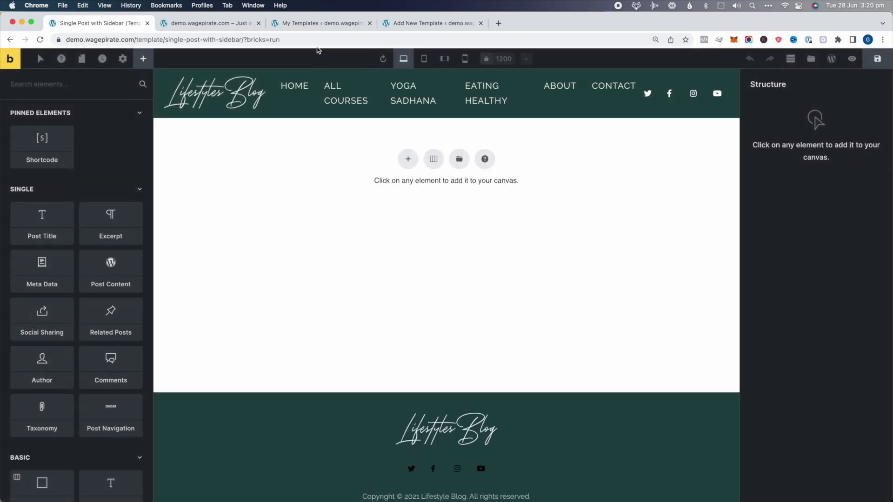
# Check the type and display conditions of the Single Post with Sidebar template in the WordPress templates list
pyautogui.click(296, 23)
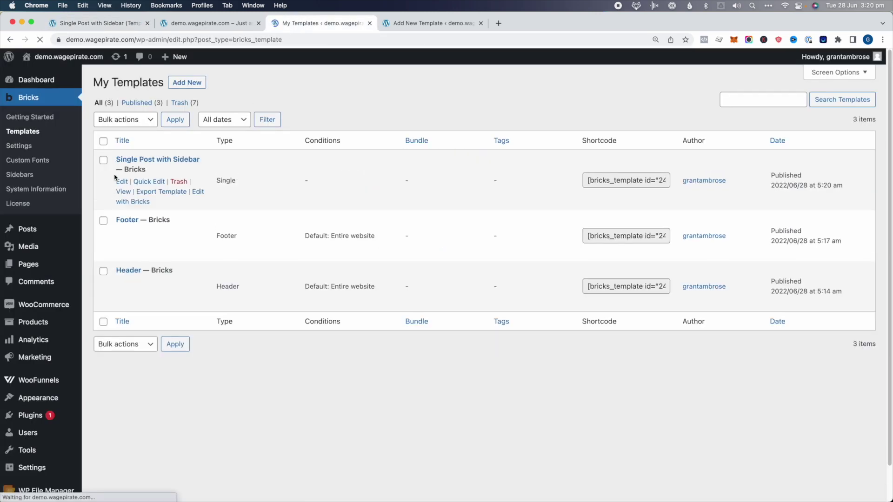
pyautogui.moveTo(248, 181); pyautogui.dragTo(208, 179)
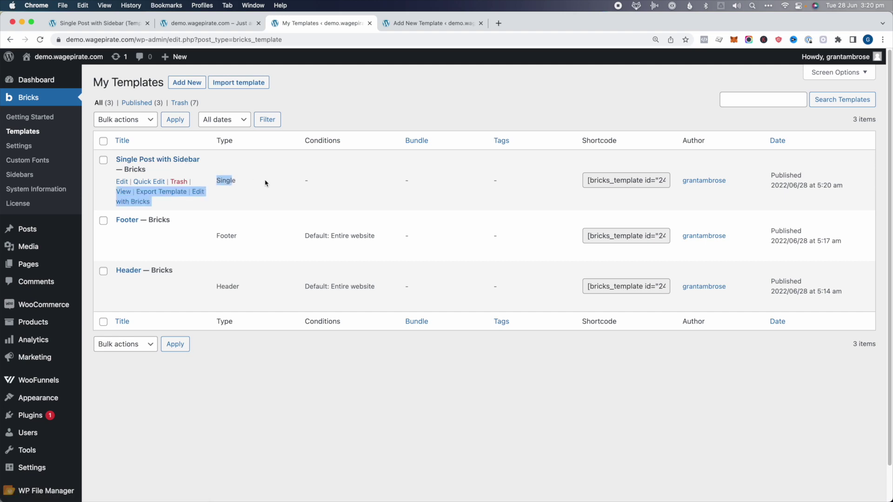
pyautogui.click(266, 181)
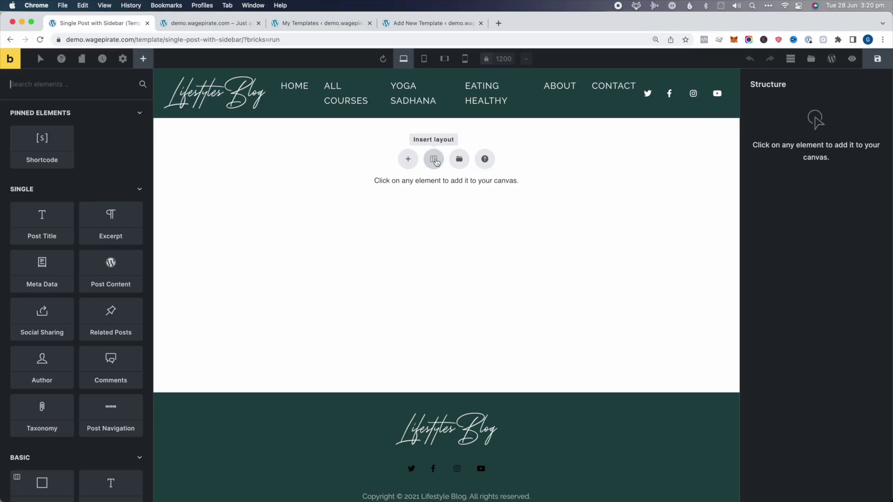
# Insert a full-width section into the Single Post with Sidebar template and add two containers inside its container
pyautogui.click(431, 160)
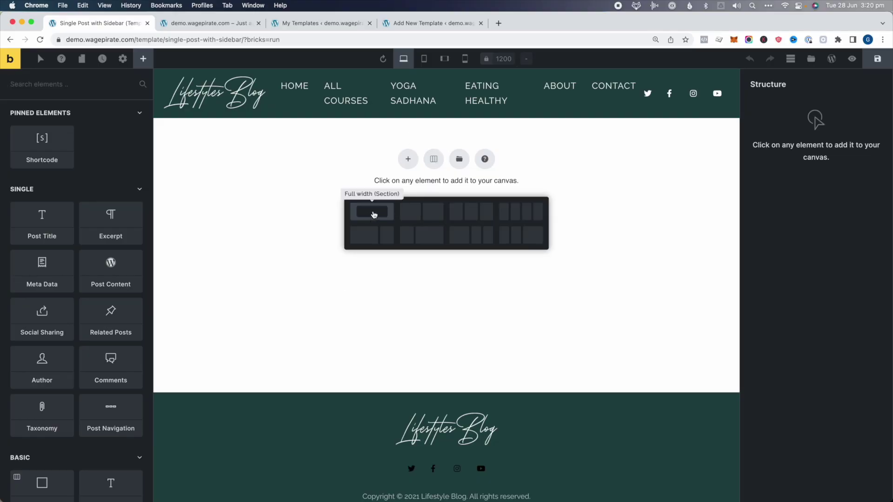
pyautogui.click(375, 211)
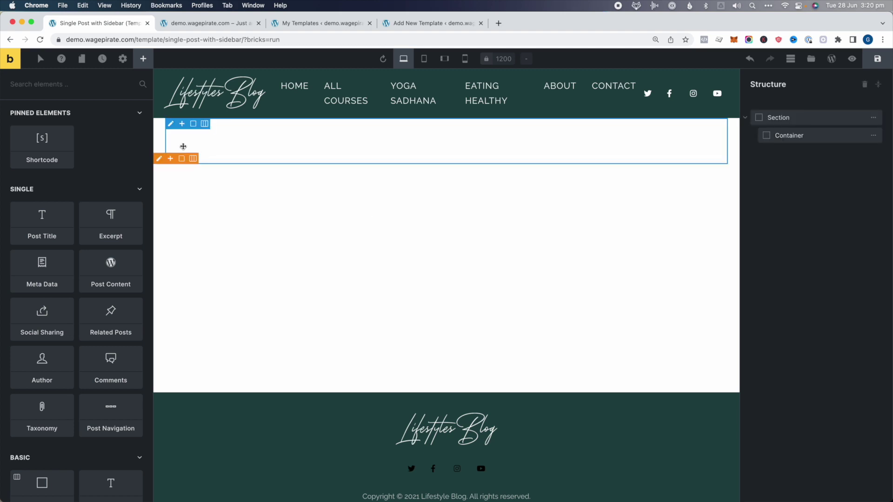
pyautogui.click(784, 139)
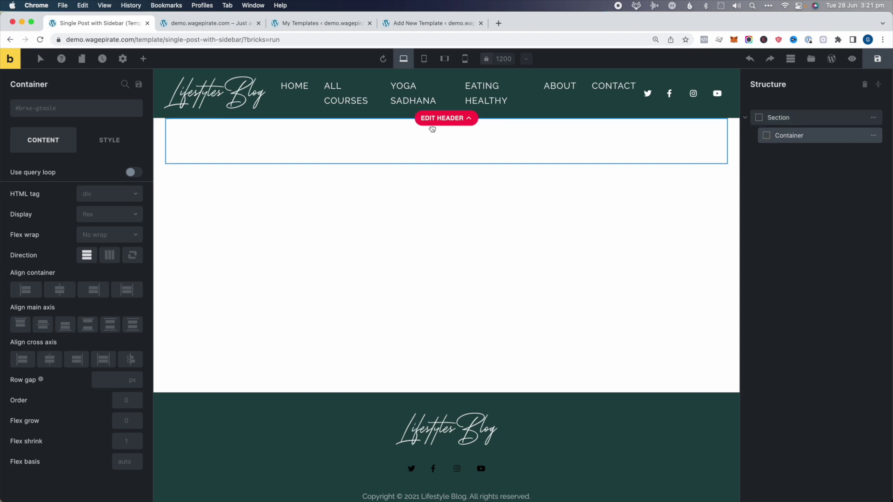
pyautogui.click(143, 59)
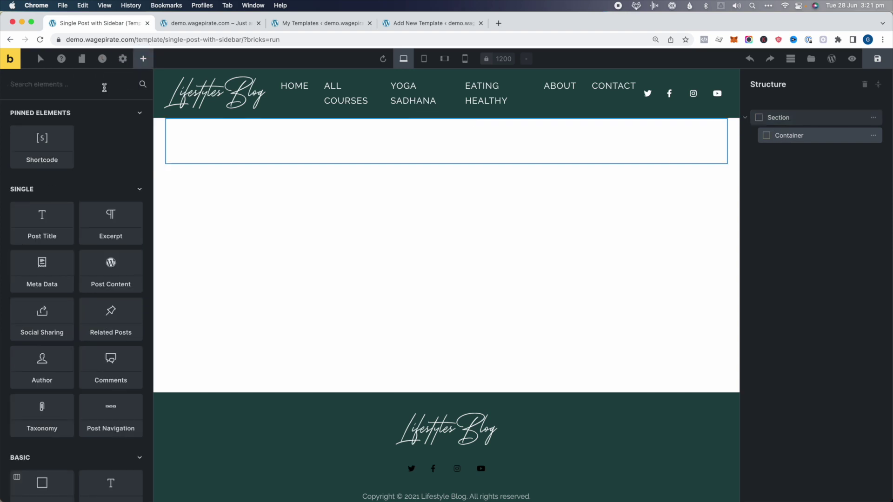
pyautogui.write('cont')
pyautogui.click(51, 134)
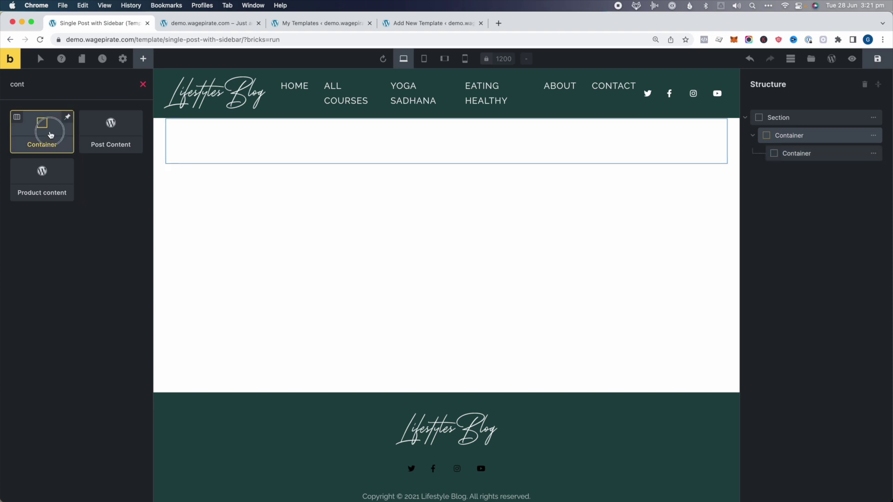
pyautogui.click(51, 134)
# Rename the first nested container to "primary" and the second to "sidebar"
pyautogui.doubleClick(796, 153)
pyautogui.write('primary')
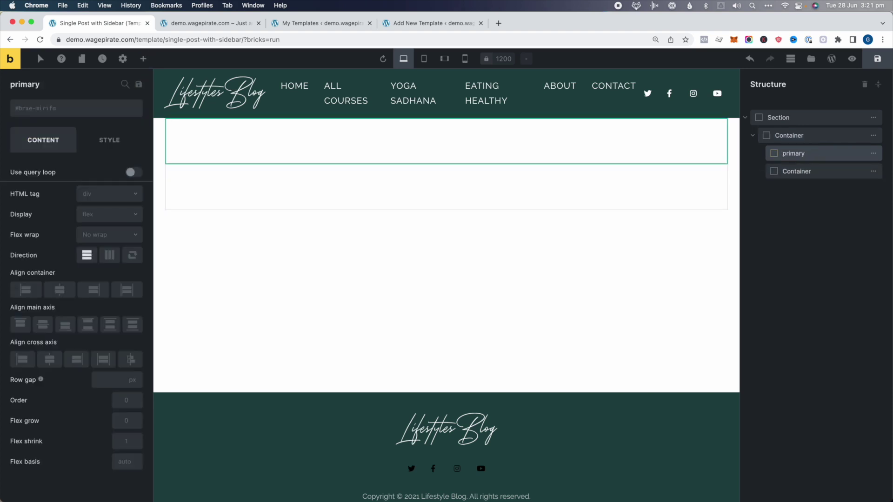
pyautogui.doubleClick(805, 172)
pyautogui.write('side')
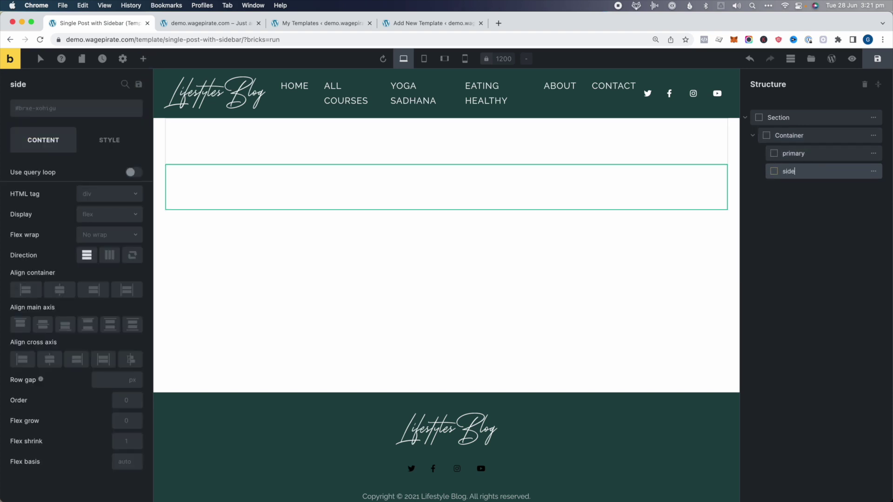
pyautogui.write('bar')
# Set the parent container's direction to horizontal (row) and the primary container's width to 70%
pyautogui.click(782, 138)
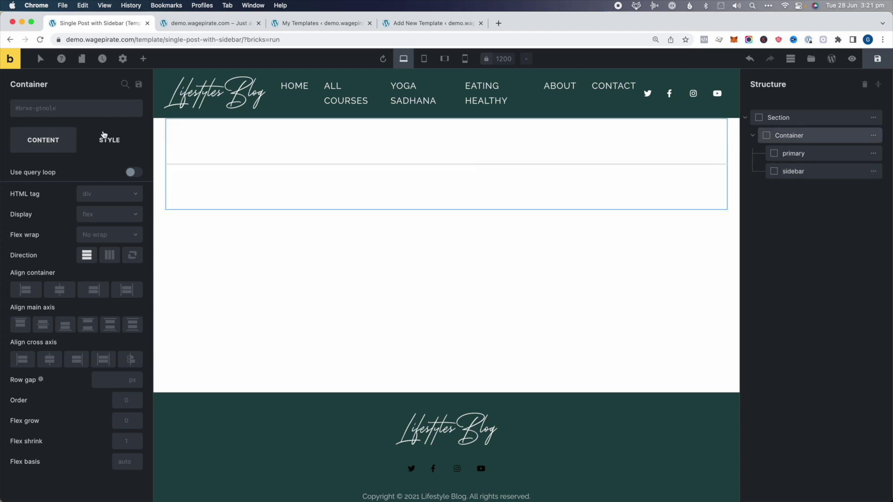
pyautogui.click(110, 255)
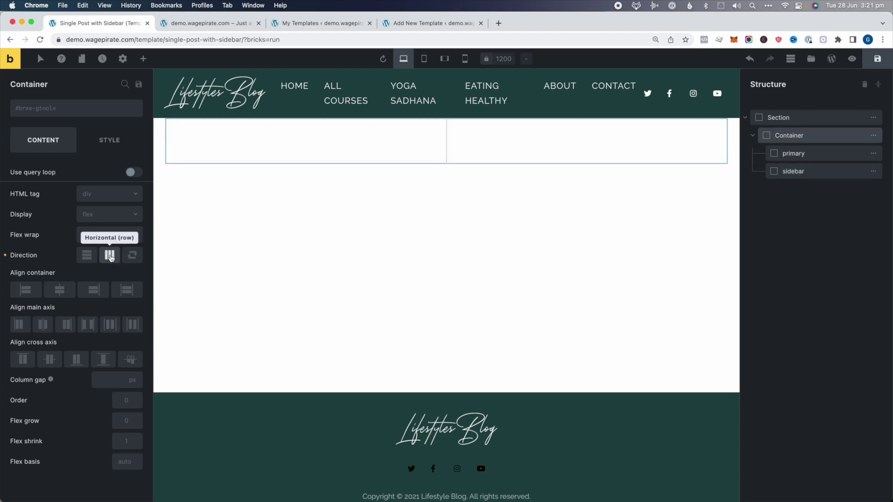
pyautogui.click(833, 153)
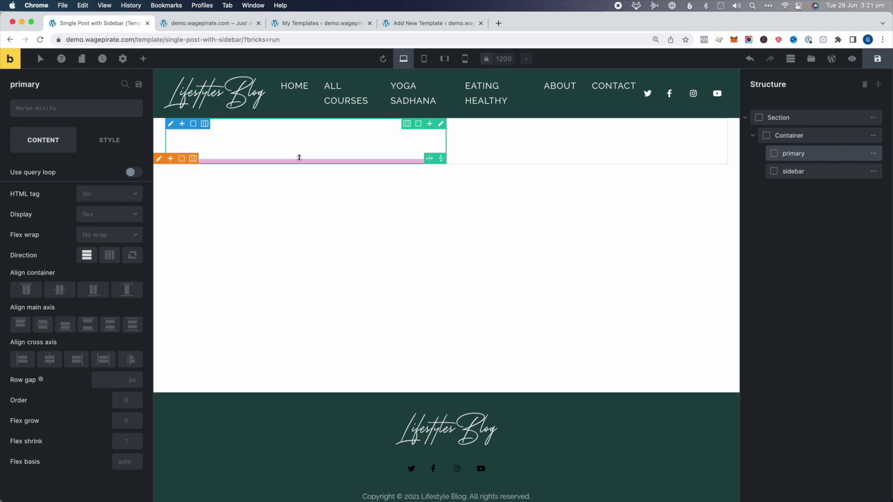
pyautogui.click(109, 140)
pyautogui.click(77, 180)
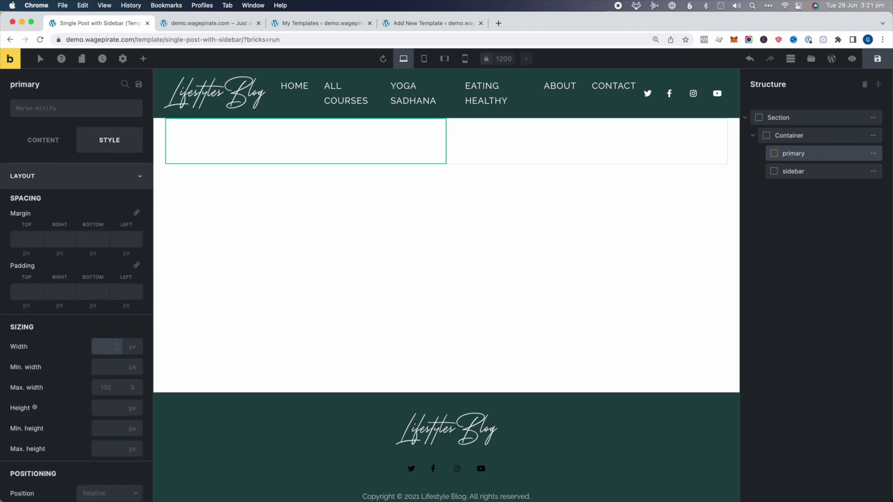
pyautogui.write('70')
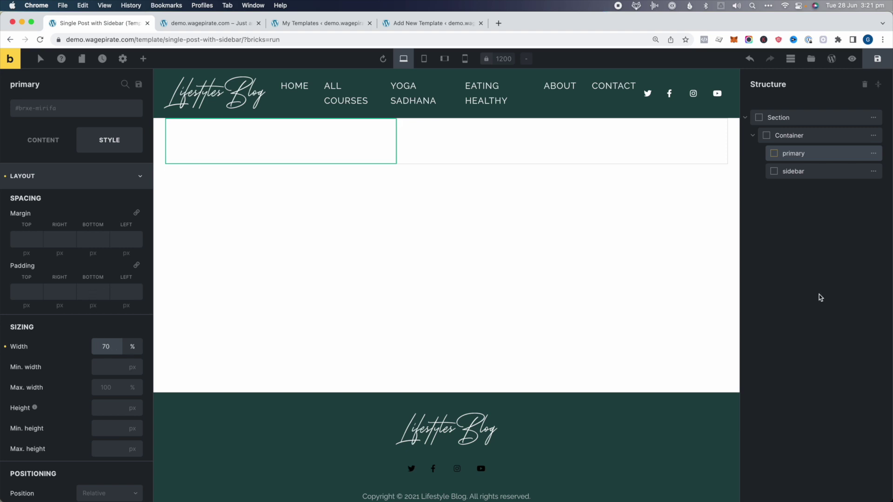
# Set the sidebar container's width to 30%
pyautogui.click(808, 173)
pyautogui.click(104, 349)
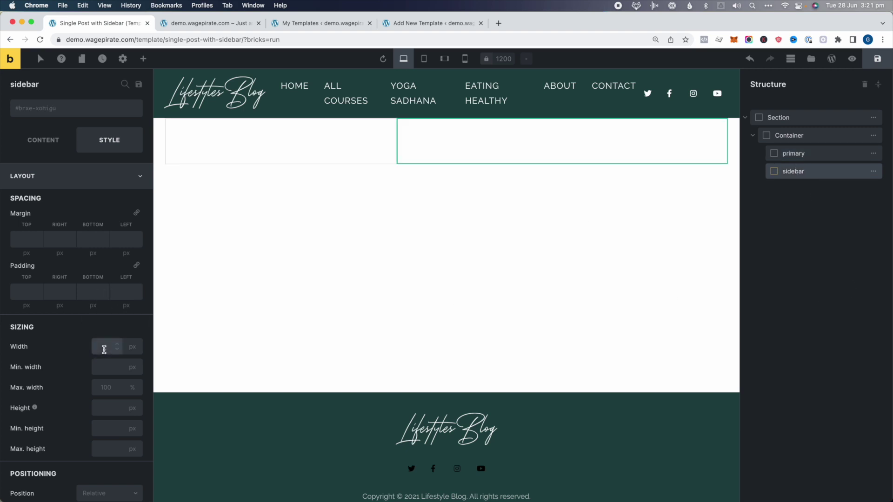
pyautogui.write('30%')
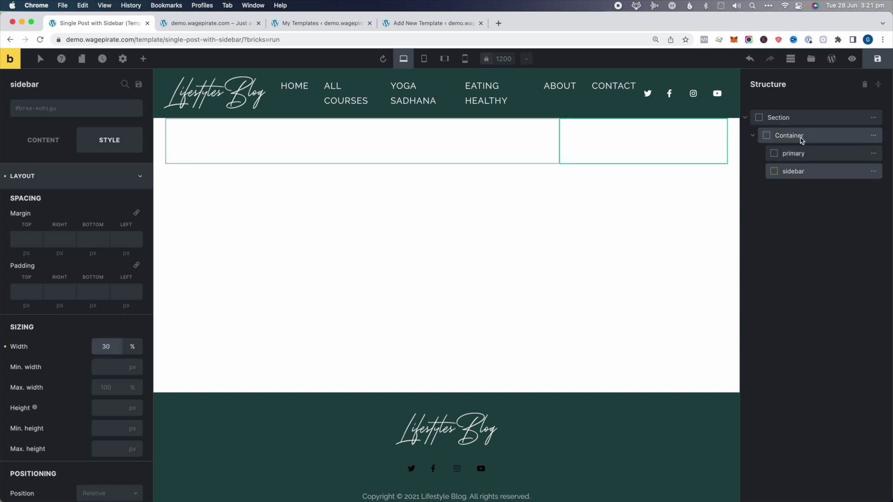
# Check the Single Post with Sidebar template's type in the templates list and look over the elements available for the primary container
pyautogui.click(799, 154)
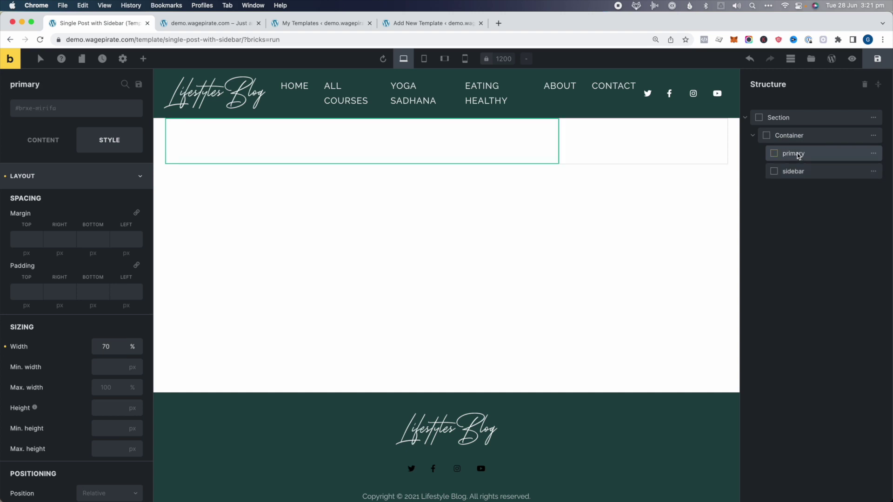
pyautogui.click(141, 59)
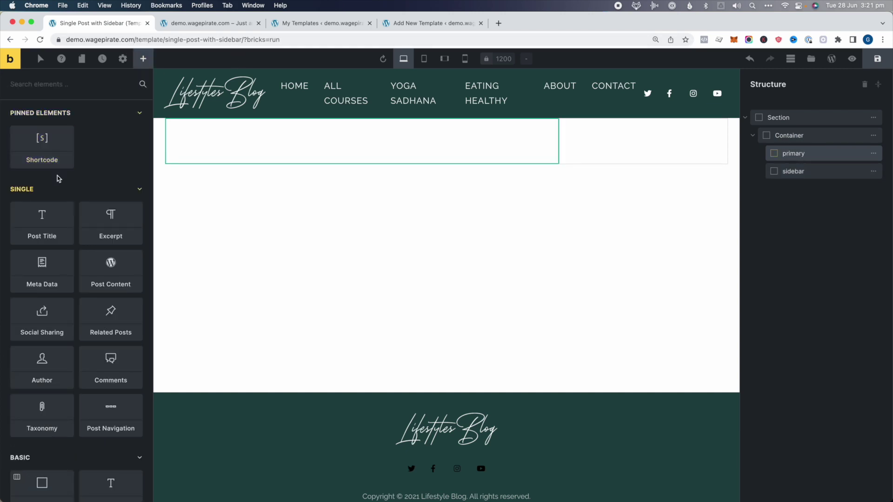
pyautogui.click(321, 23)
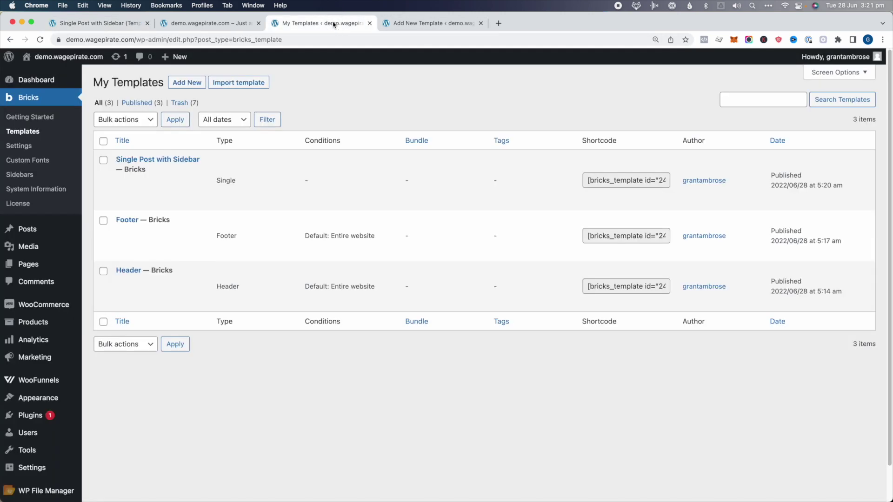
pyautogui.doubleClick(227, 180)
pyautogui.click(103, 23)
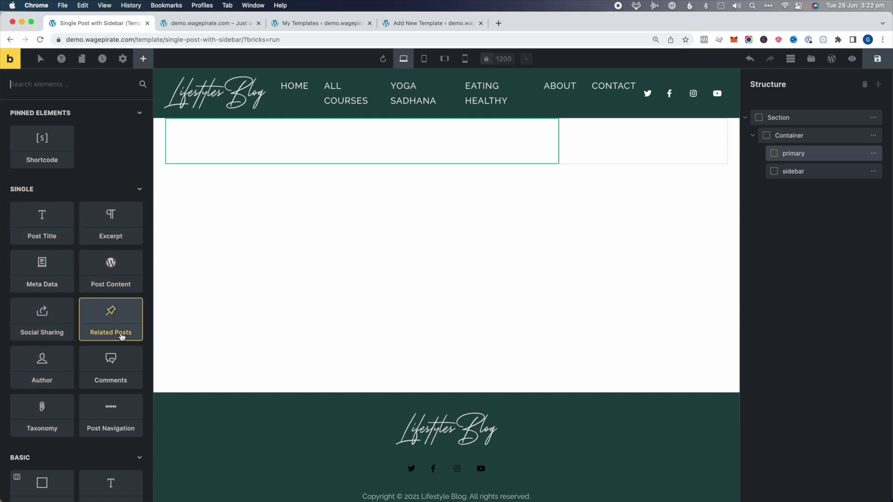
pyautogui.scroll(-6, 112, 365)
pyautogui.scroll(-14, 112, 366)
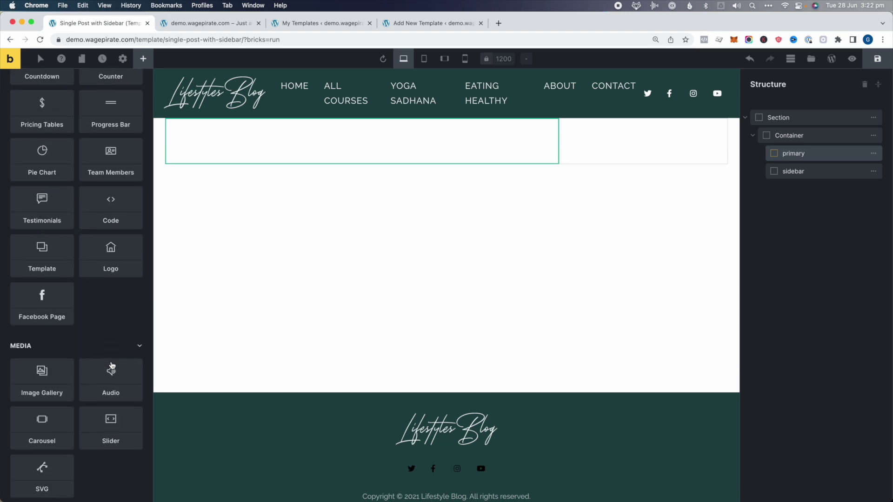
pyautogui.scroll(20, 111, 369)
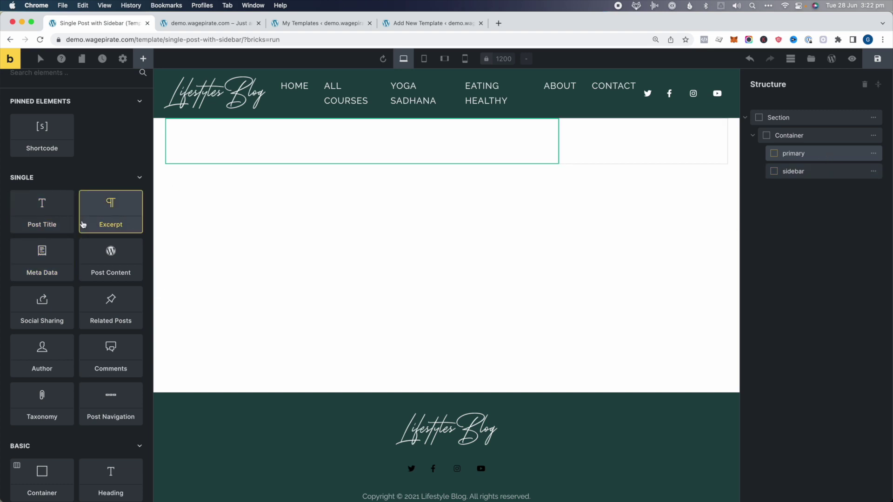
# Add Post Title, Post Content and Comments elements to the primary container
pyautogui.click(40, 224)
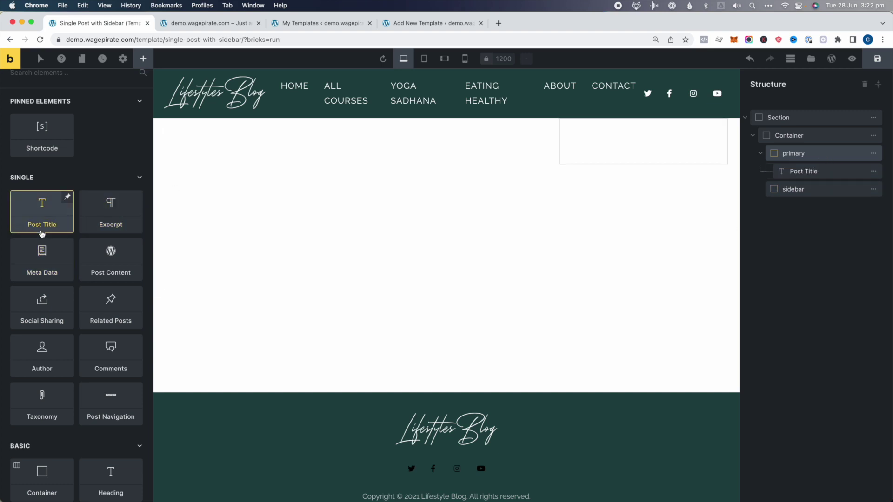
pyautogui.click(110, 267)
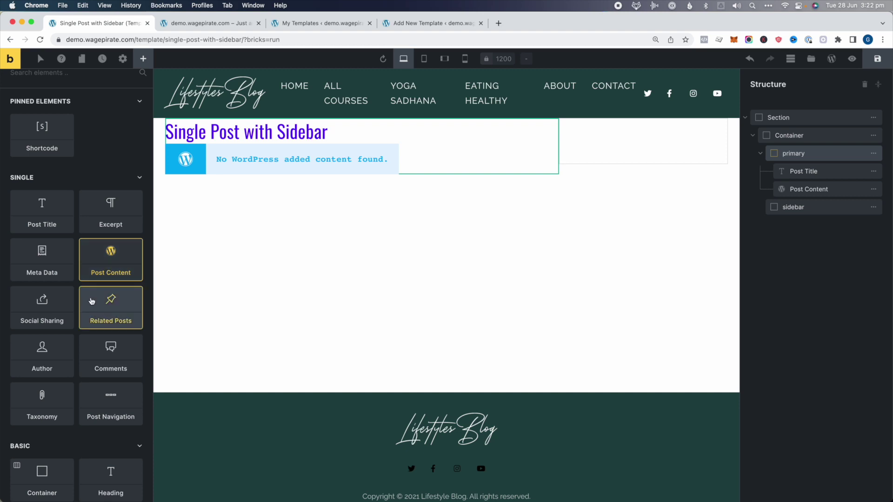
pyautogui.click(110, 356)
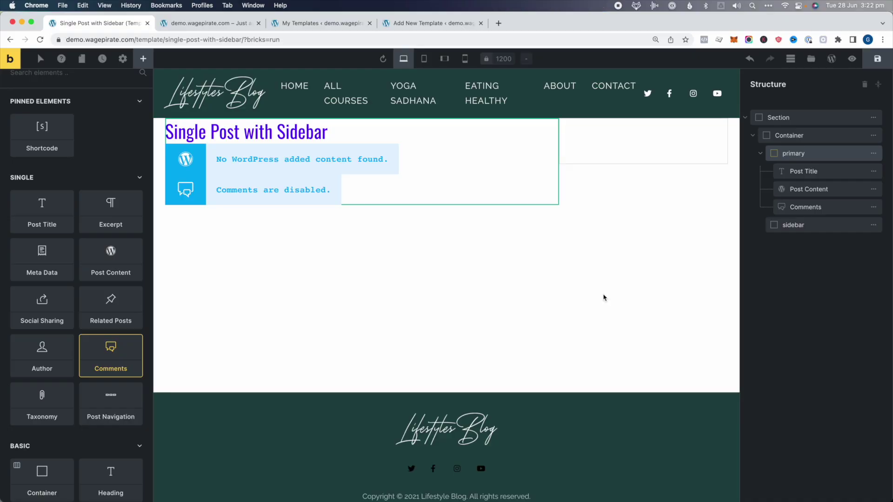
pyautogui.click(812, 153)
# Insert a new full-width section and move it above the content section
pyautogui.click(147, 57)
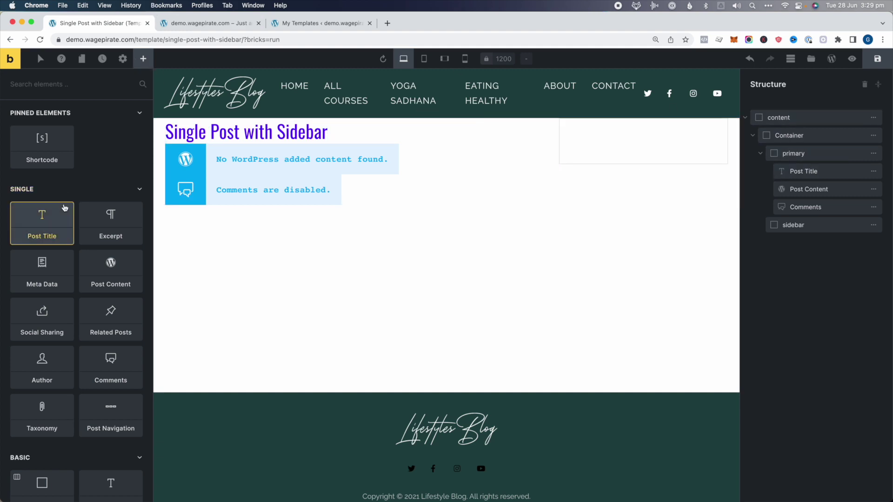
pyautogui.click(114, 84)
pyautogui.write('cont')
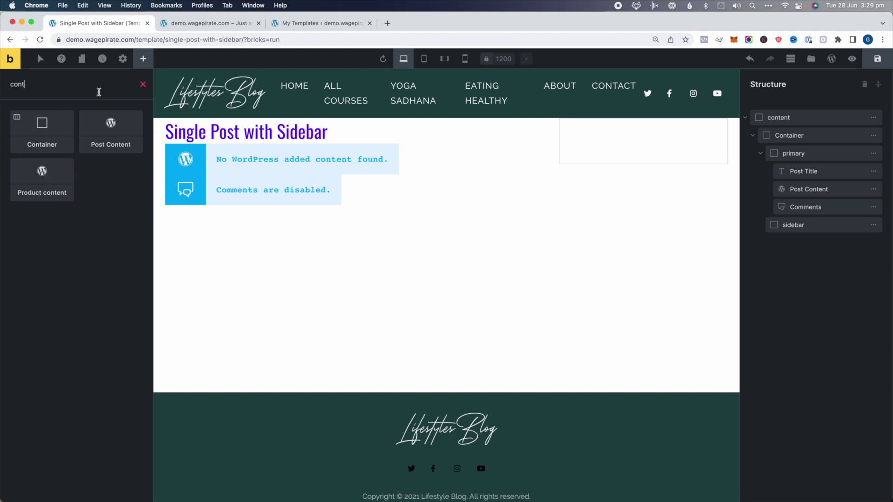
pyautogui.click(16, 117)
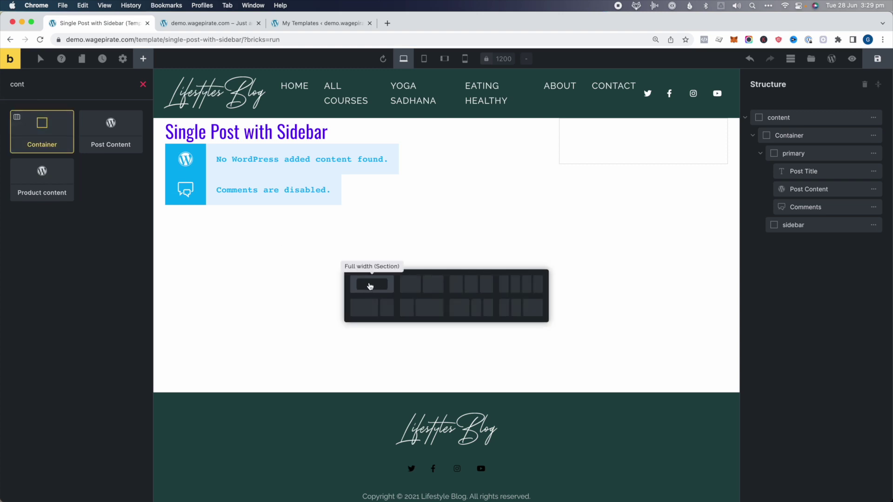
pyautogui.click(372, 284)
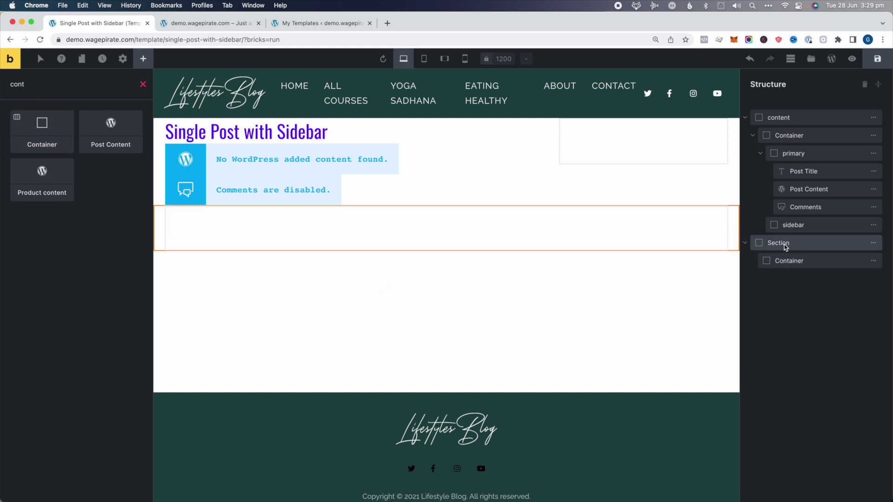
pyautogui.moveTo(772, 243); pyautogui.dragTo(775, 113)
# Rename the new section "post title" and move the Post Title element into its container
pyautogui.doubleClick(775, 113)
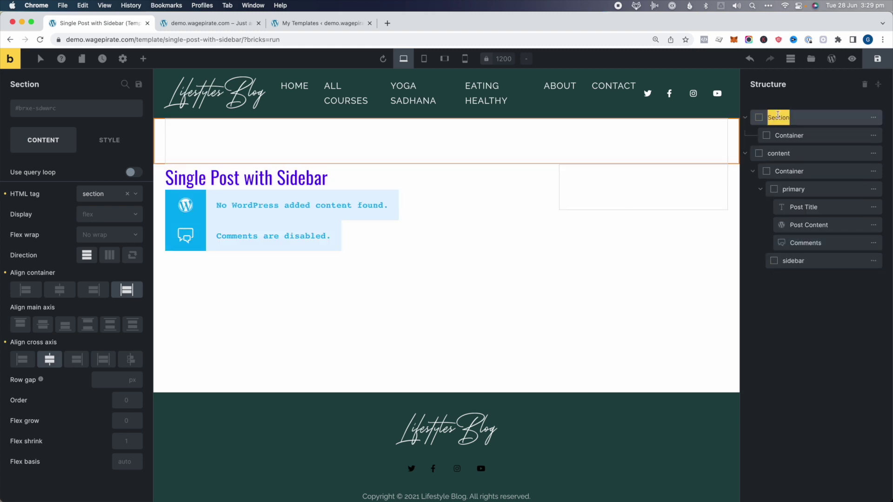
pyautogui.write('post title')
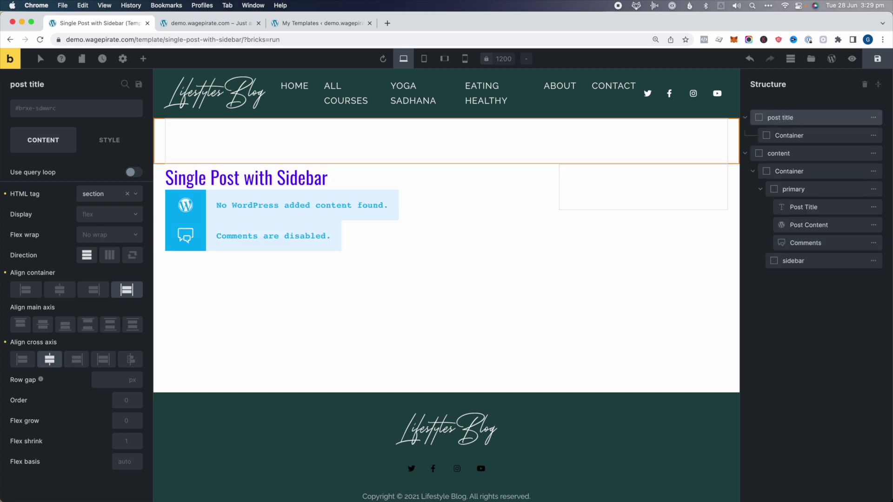
pyautogui.moveTo(803, 207); pyautogui.dragTo(802, 141)
# Set the post title section's background color to dark green #1f4645
pyautogui.click(800, 119)
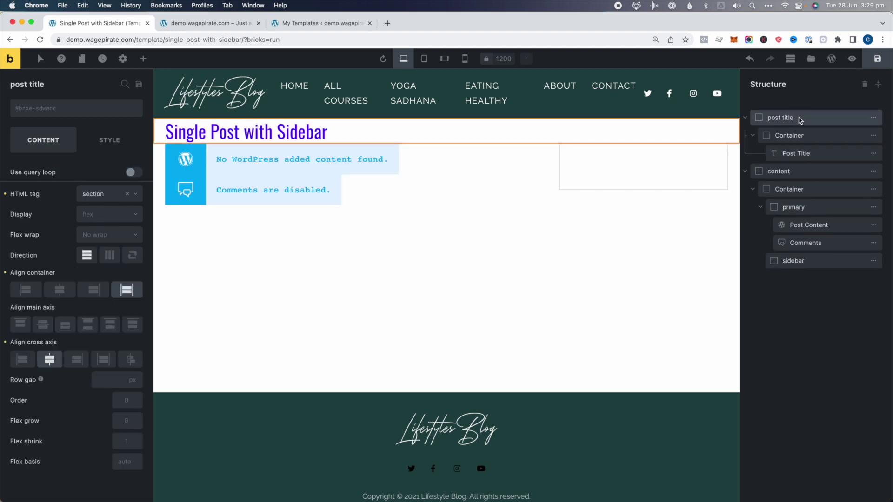
pyautogui.click(105, 138)
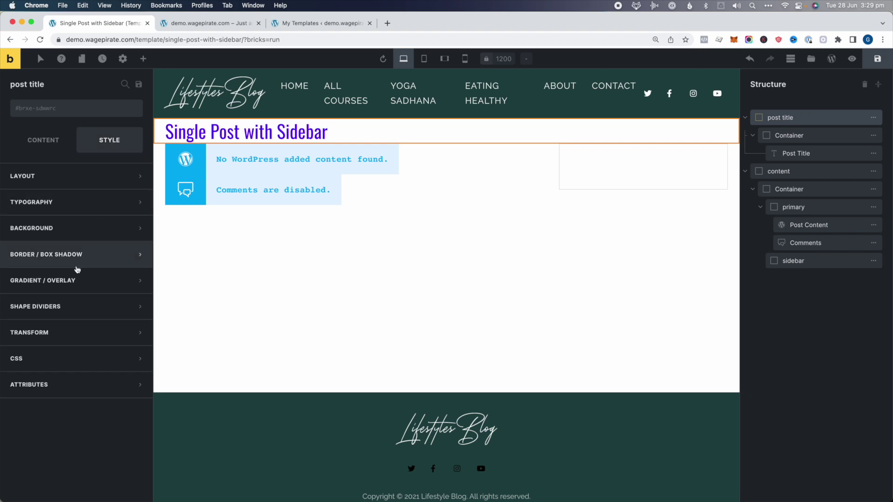
pyautogui.click(68, 228)
pyautogui.click(135, 253)
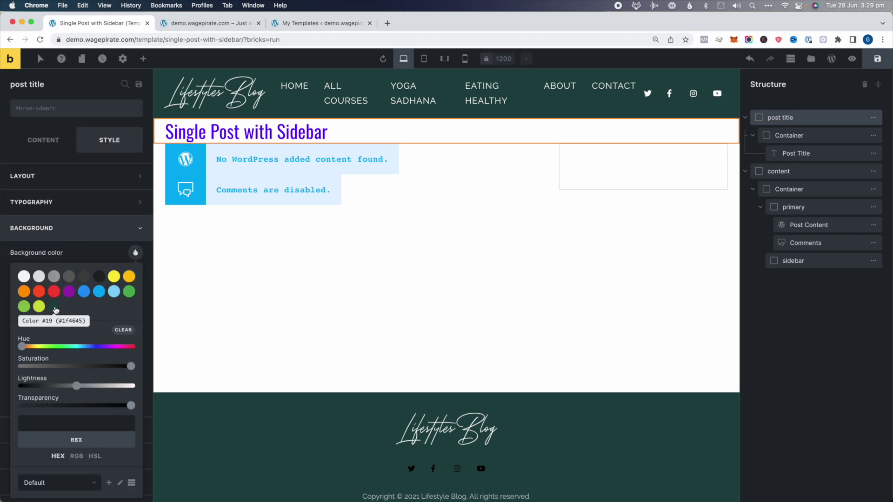
pyautogui.click(54, 307)
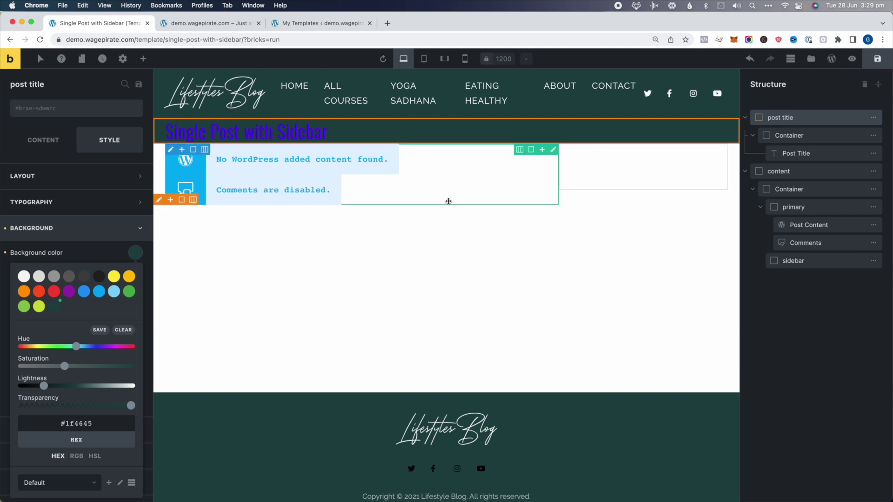
# Set the Post Title element's text color to white
pyautogui.click(790, 136)
pyautogui.click(811, 153)
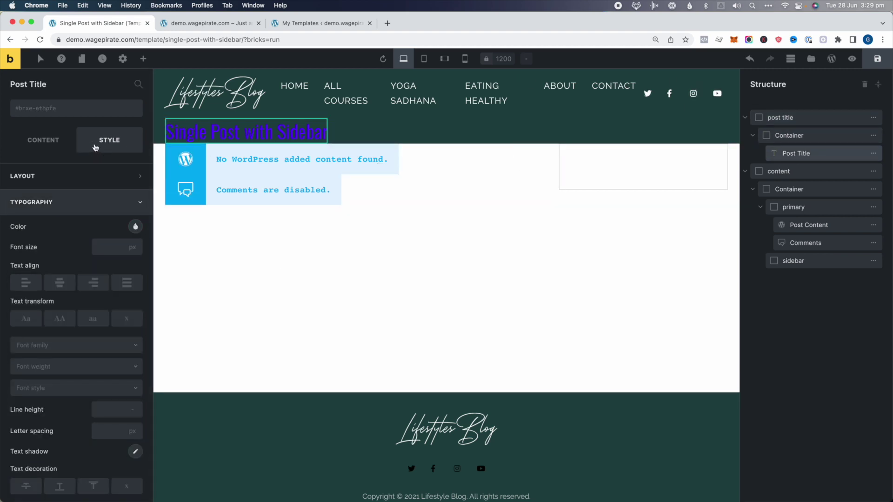
pyautogui.click(134, 227)
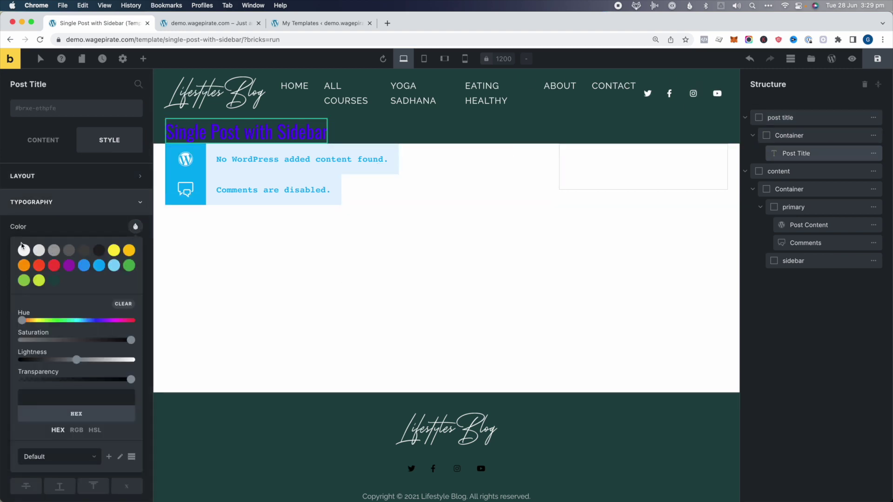
pyautogui.click(24, 250)
# Give the post title section 20 px of top and bottom padding and save the template
pyautogui.click(749, 117)
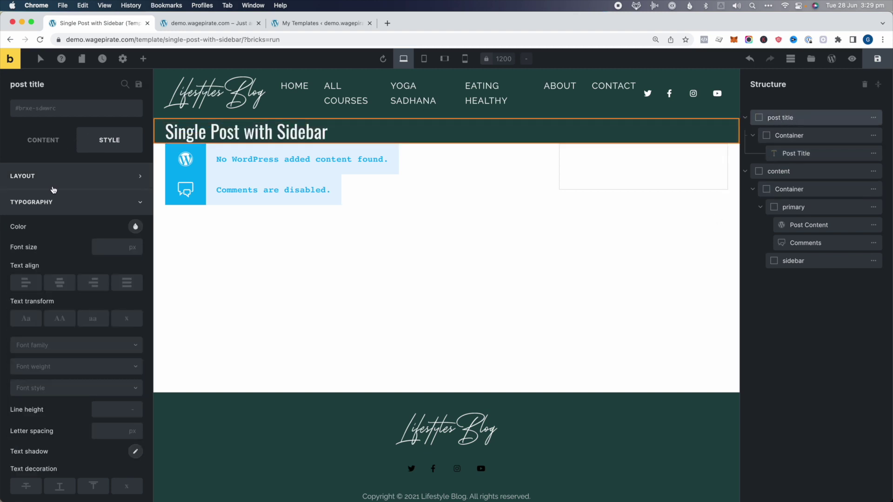
pyautogui.click(54, 183)
pyautogui.write('20')
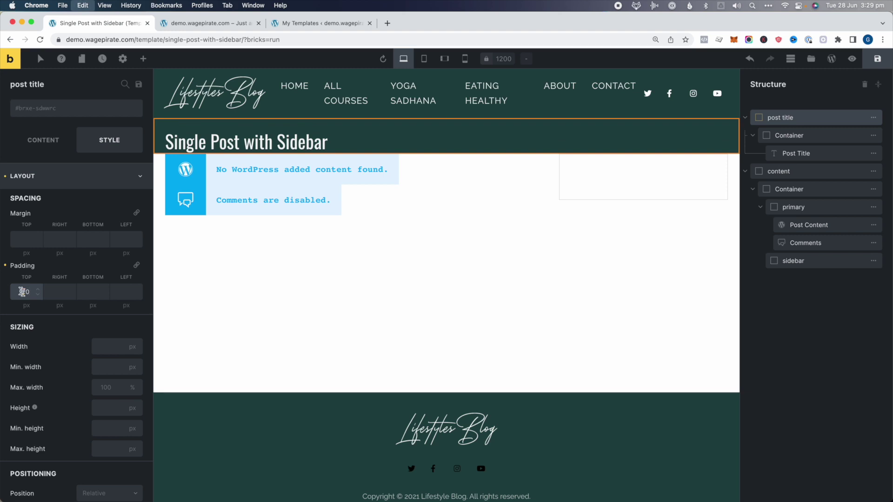
pyautogui.click(88, 292)
pyautogui.write('20')
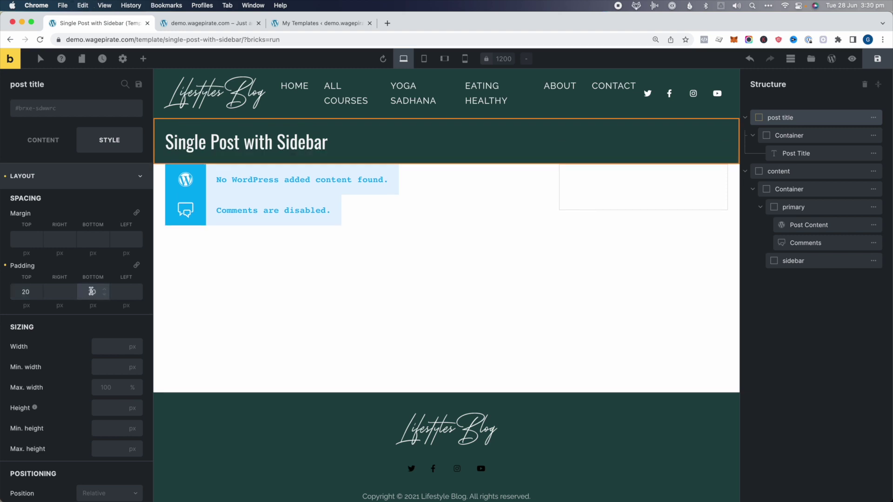
pyautogui.click(882, 61)
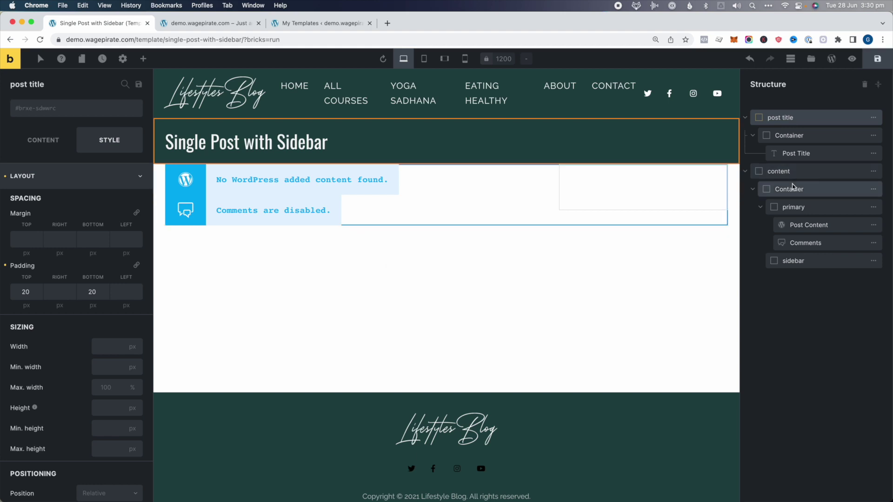
# Review the content section's container with its primary and sidebar containers, collapsing the primary container's contents
pyautogui.click(786, 172)
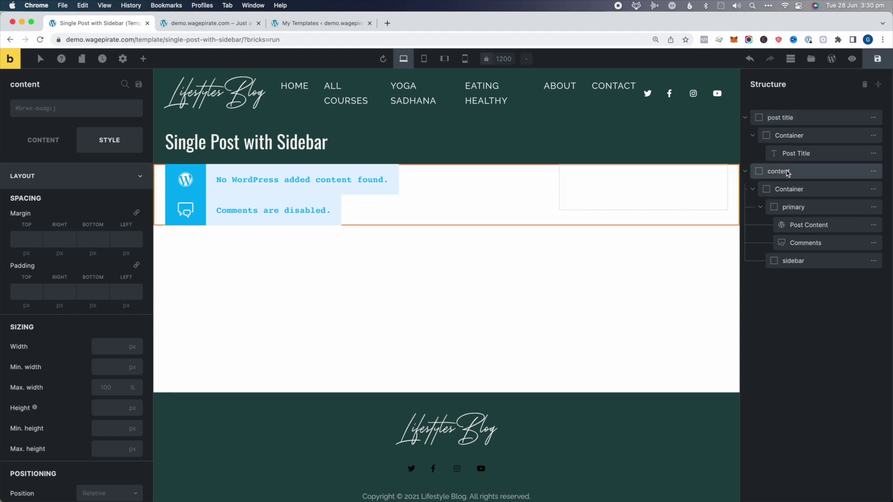
pyautogui.click(796, 191)
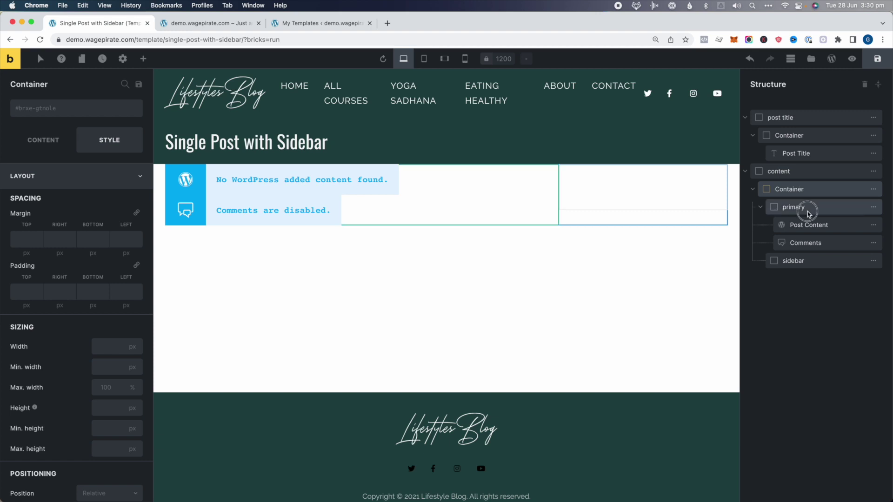
pyautogui.click(791, 207)
pyautogui.click(760, 207)
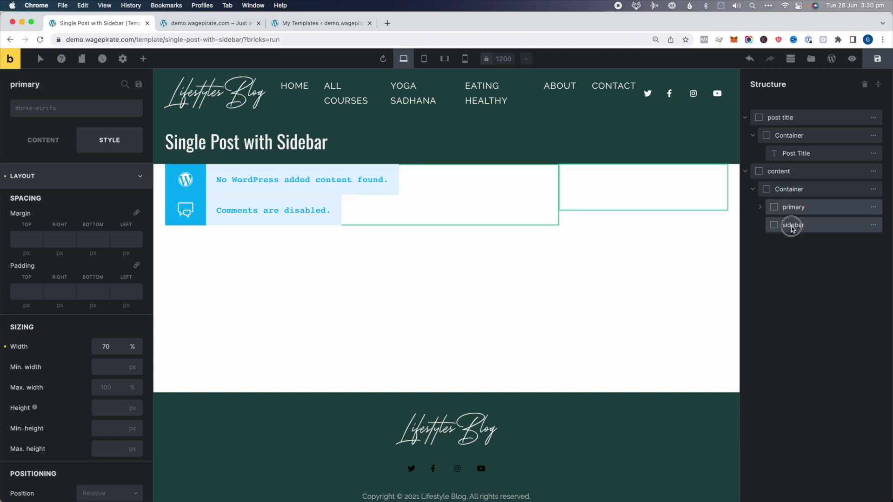
pyautogui.click(794, 225)
pyautogui.click(793, 208)
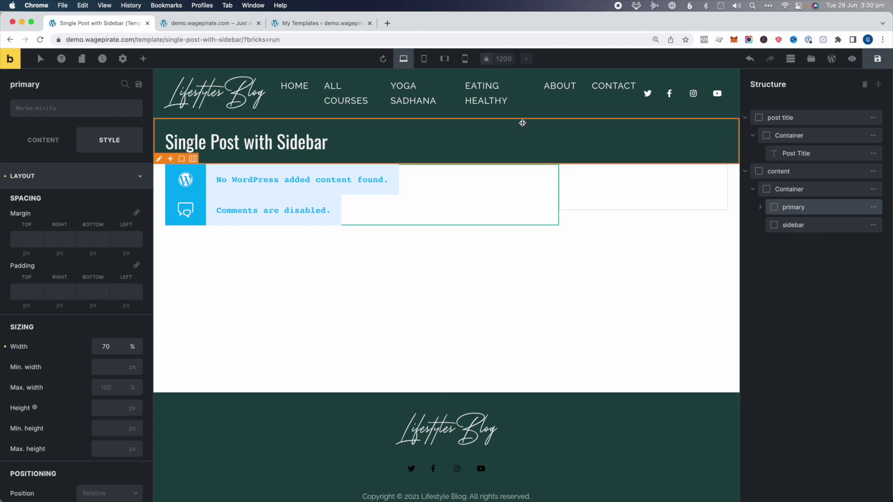
# Add an Image element to the sidebar container
pyautogui.click(763, 225)
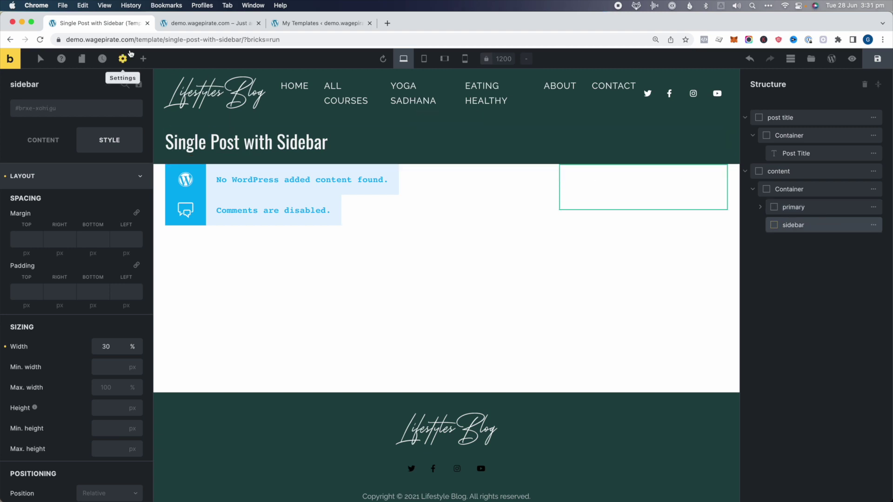
pyautogui.click(144, 59)
pyautogui.write('image')
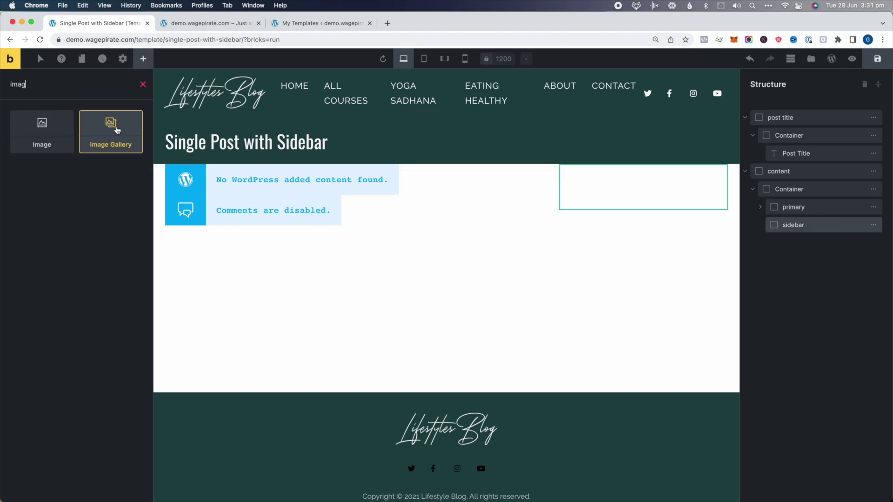
pyautogui.click(29, 142)
# Insert the pink hoodie picture from the media library into the sidebar's Image element
pyautogui.click(826, 244)
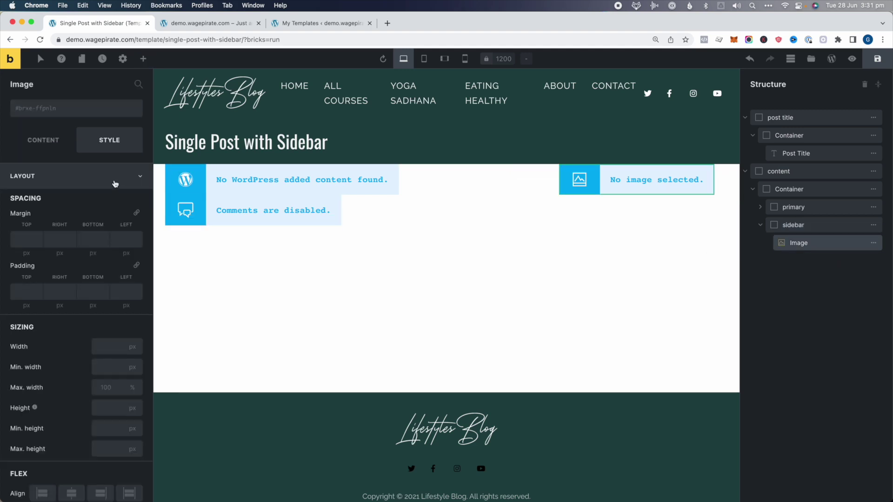
pyautogui.click(43, 139)
pyautogui.click(51, 179)
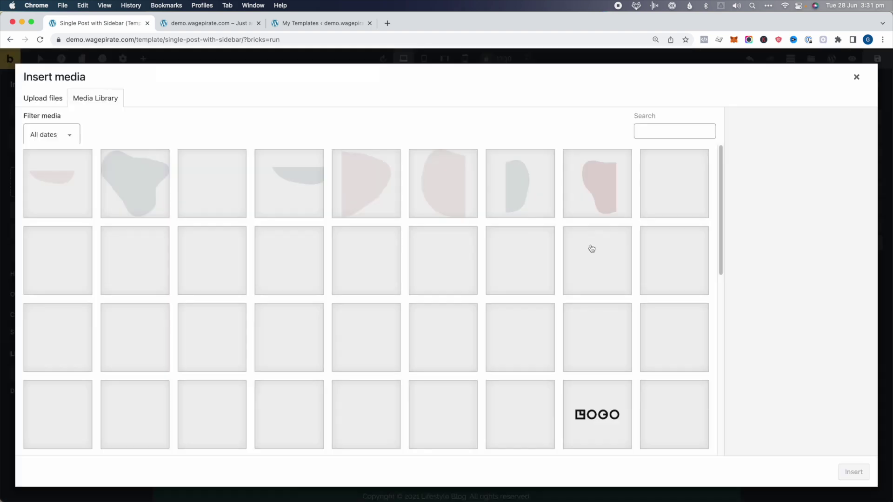
pyautogui.click(520, 337)
pyautogui.click(853, 472)
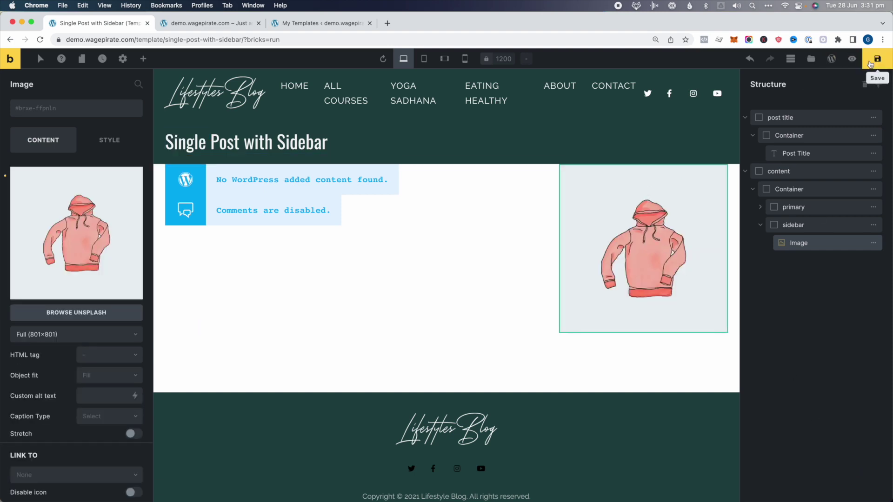
# Check the refreshed templates list for the Single Post with Sidebar template's conditions, and return to its editor
pyautogui.click(295, 25)
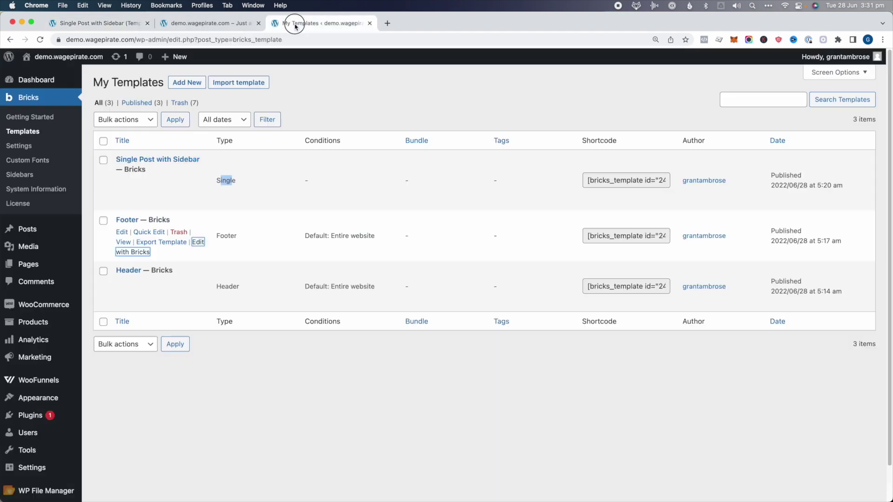
pyautogui.press('super+r')
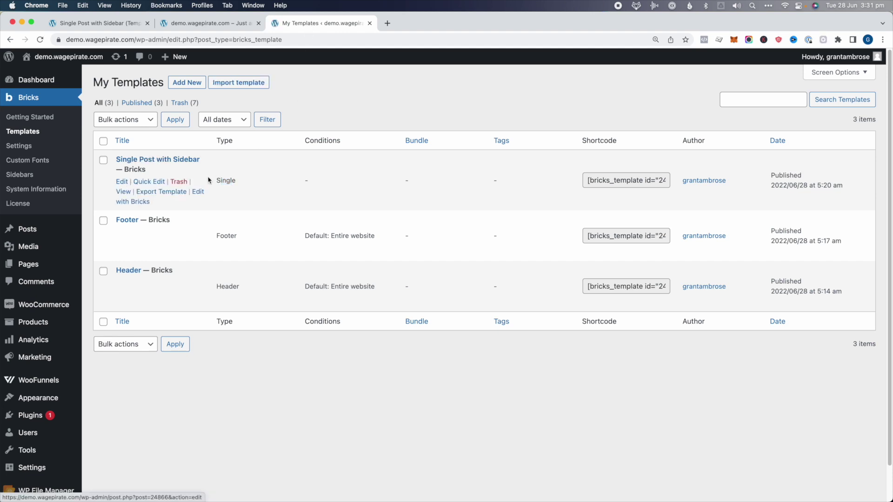
pyautogui.click(98, 23)
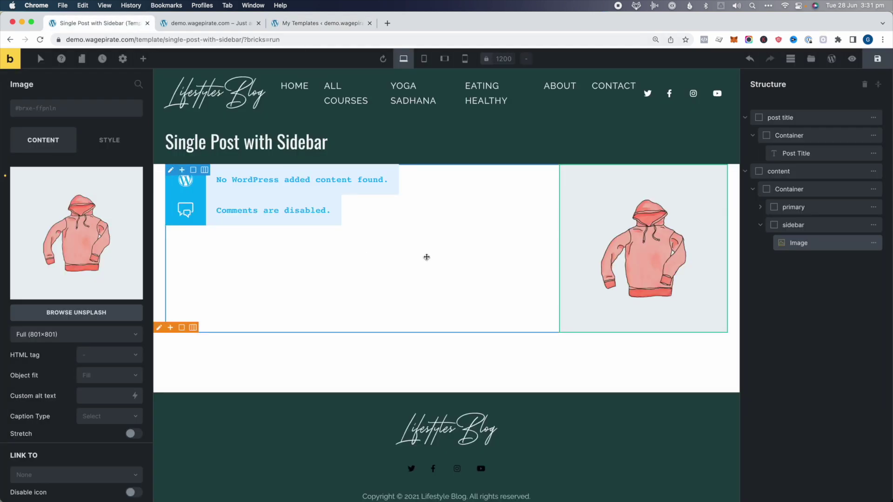
# Add a template condition that applies the template to the post type Posts, and save the template
pyautogui.click(123, 59)
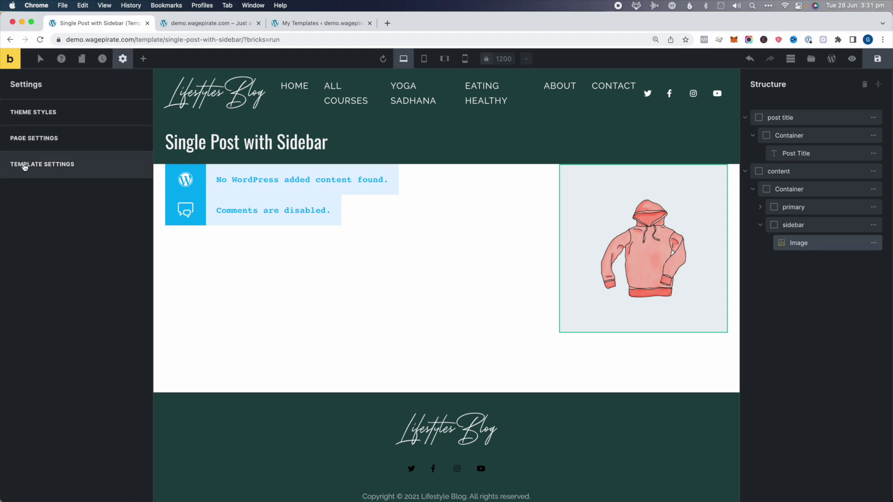
pyautogui.click(25, 165)
pyautogui.click(29, 113)
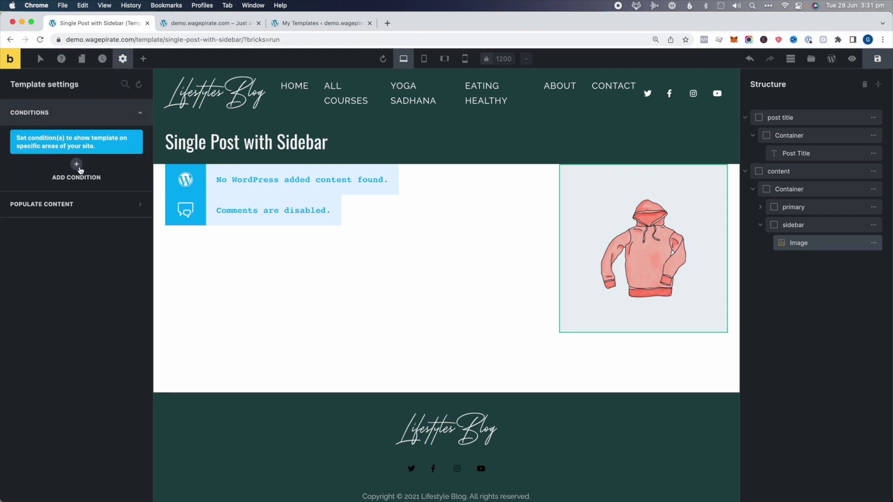
pyautogui.click(79, 170)
pyautogui.click(72, 196)
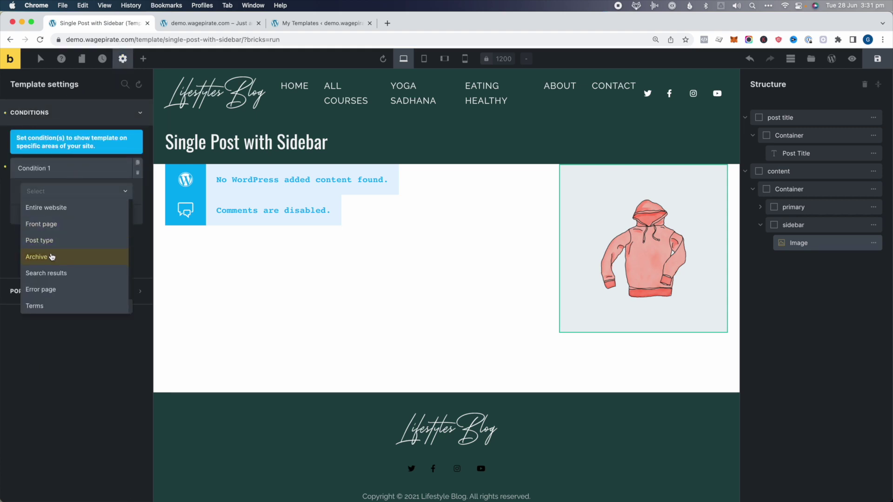
pyautogui.click(43, 242)
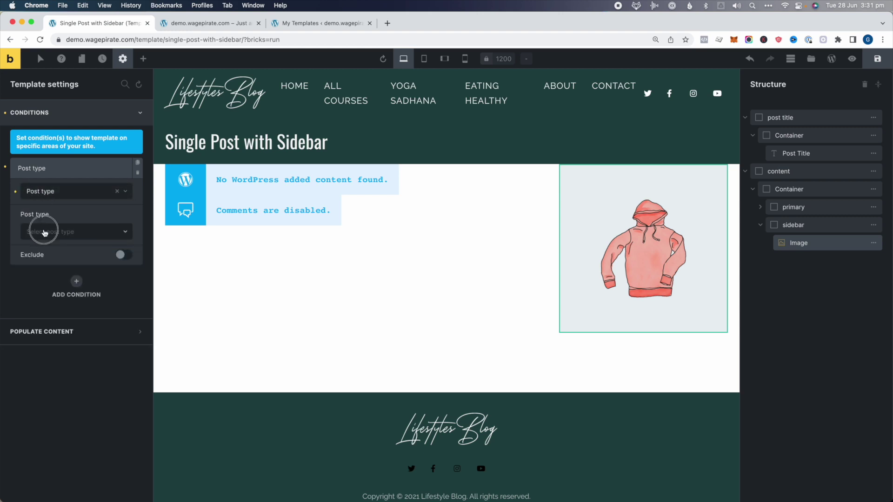
pyautogui.click(44, 233)
pyautogui.click(37, 249)
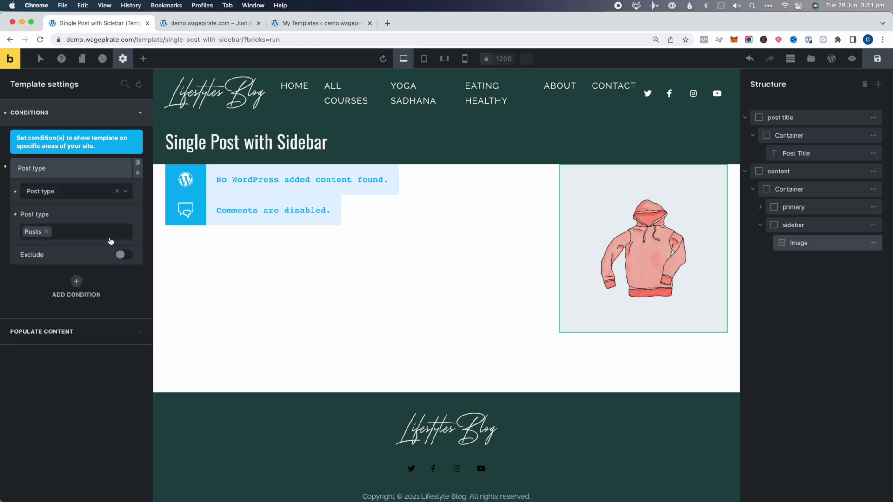
pyautogui.click(878, 59)
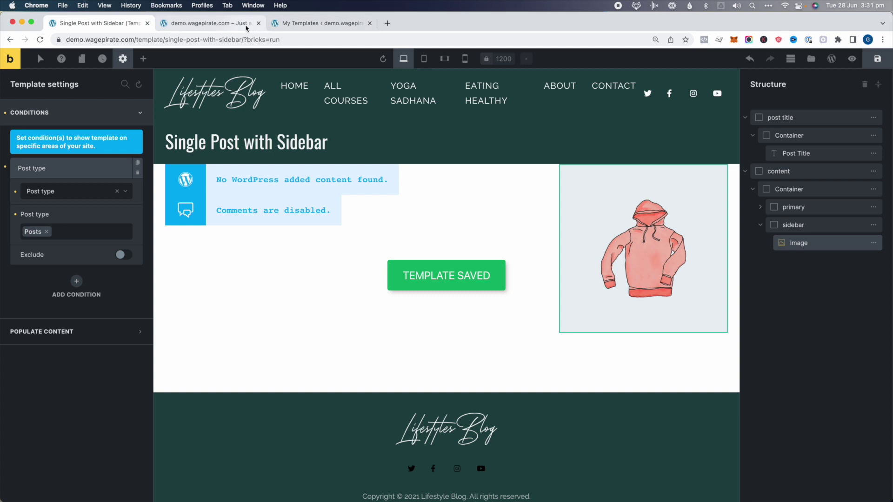
# Open the Hello world! post from the Posts list in new tabs and review its title, content, comments and sidebar image
pyautogui.click(291, 24)
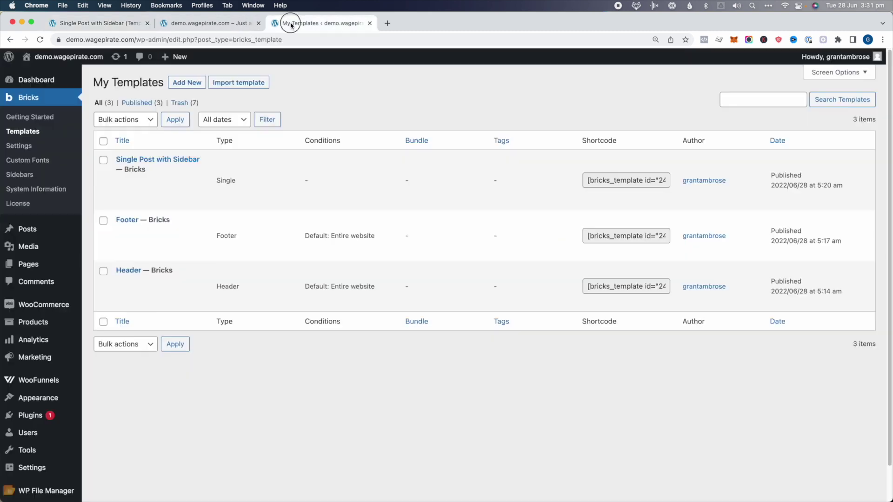
pyautogui.keyDown('super'); pyautogui.click(27, 228); pyautogui.keyUp('super')
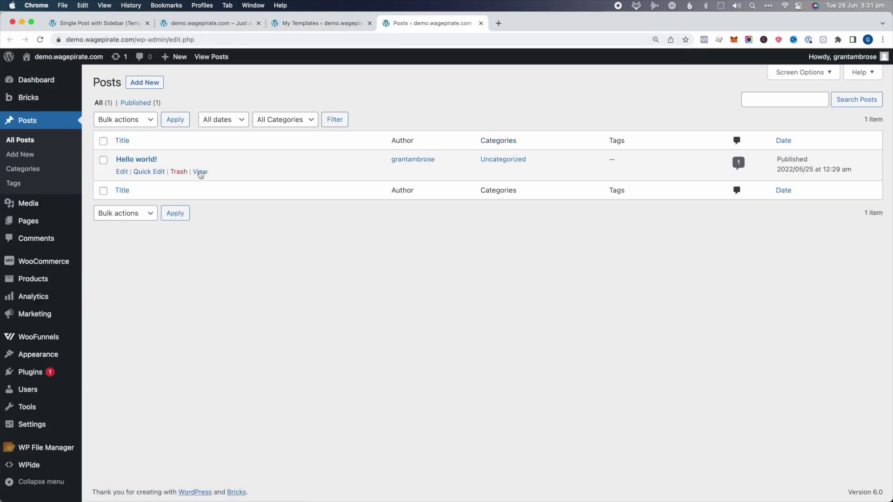
pyautogui.keyDown('super'); pyautogui.click(200, 172); pyautogui.keyUp('super')
pyautogui.hotkey('ctrl', 'Tab')
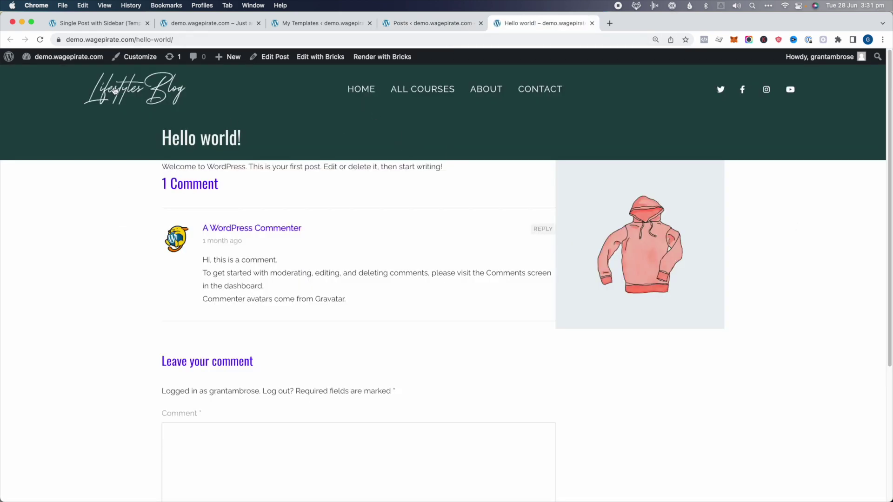
pyautogui.moveTo(180, 138); pyautogui.dragTo(245, 148)
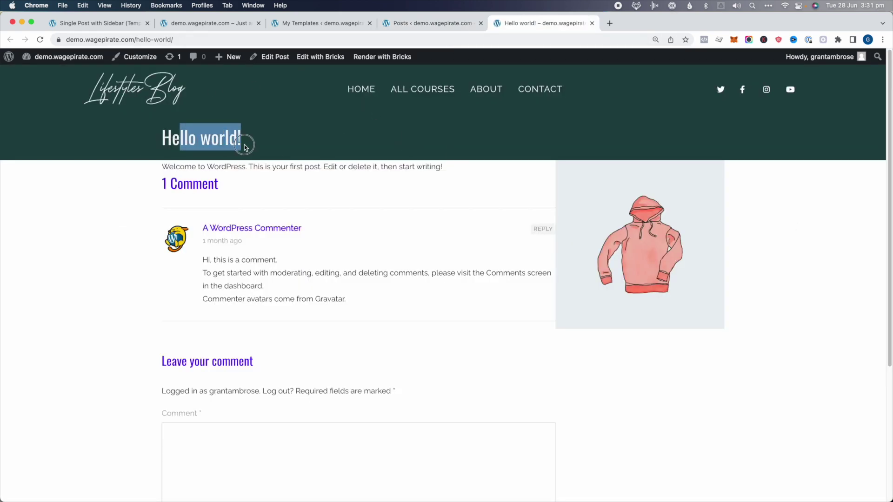
pyautogui.click(210, 165)
pyautogui.scroll(-5, 291, 251)
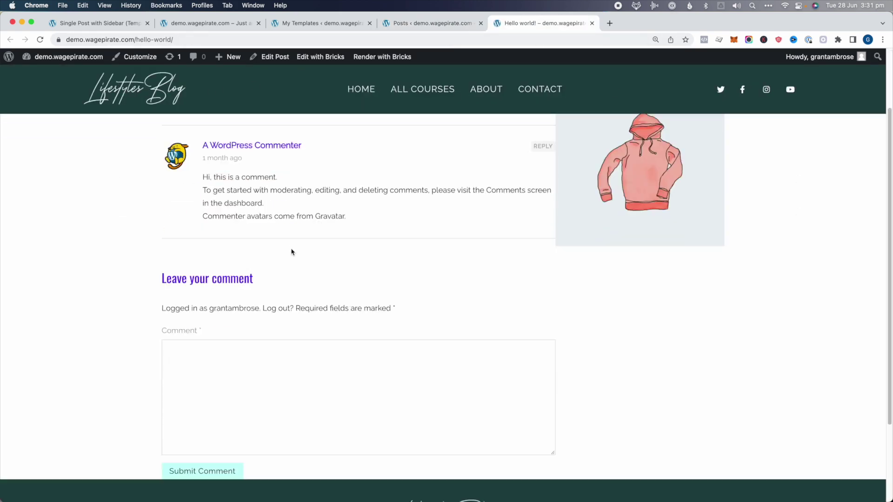
pyautogui.scroll(5, 305, 275)
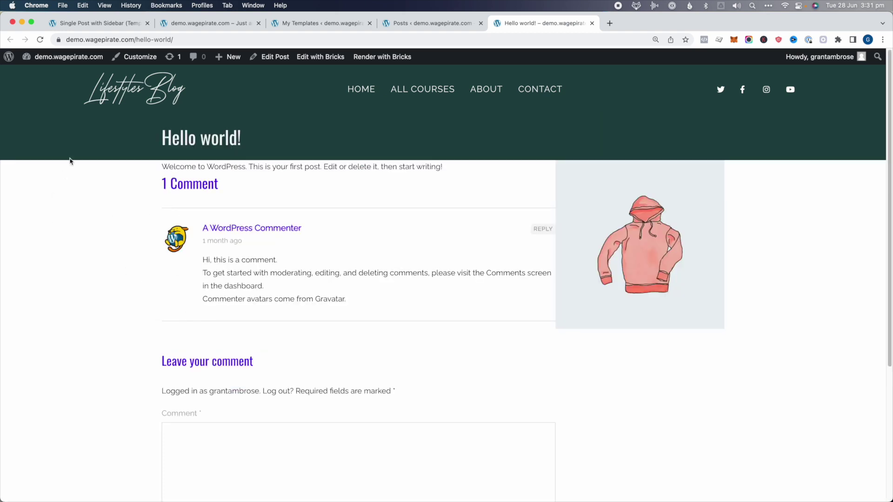
# Give the template's content section 100 px of top and bottom padding
pyautogui.click(75, 23)
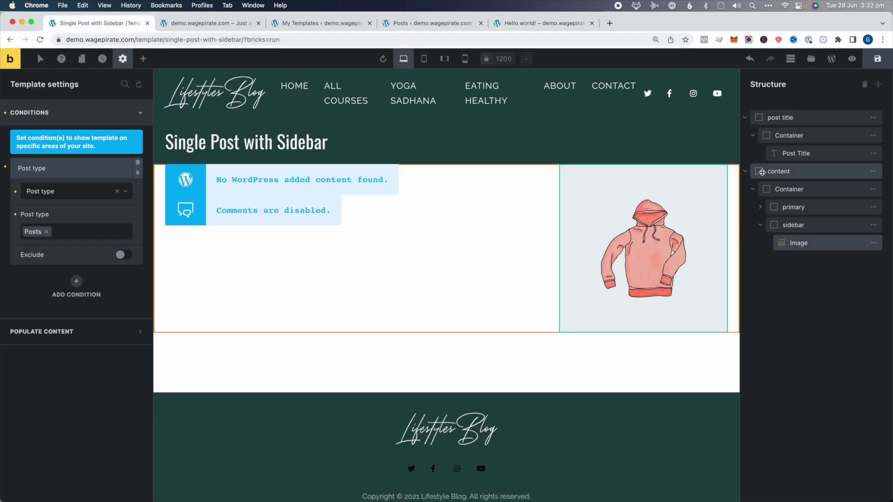
pyautogui.click(804, 174)
pyautogui.click(107, 139)
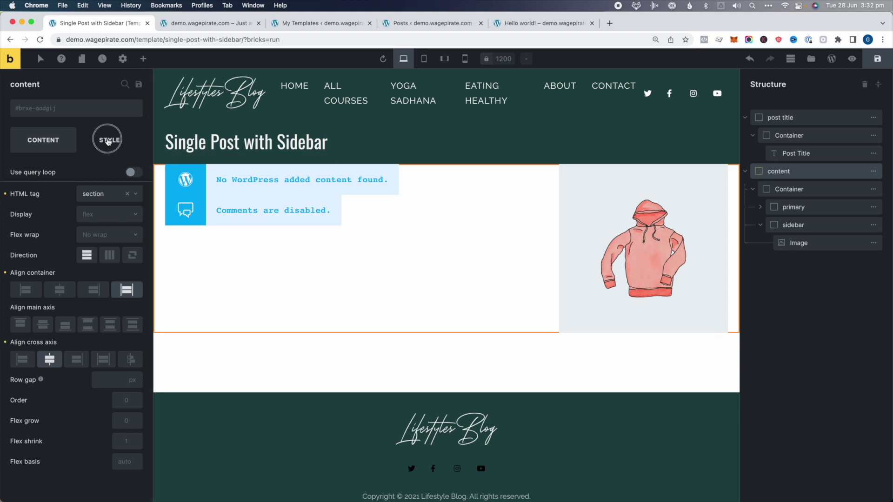
pyautogui.click(40, 176)
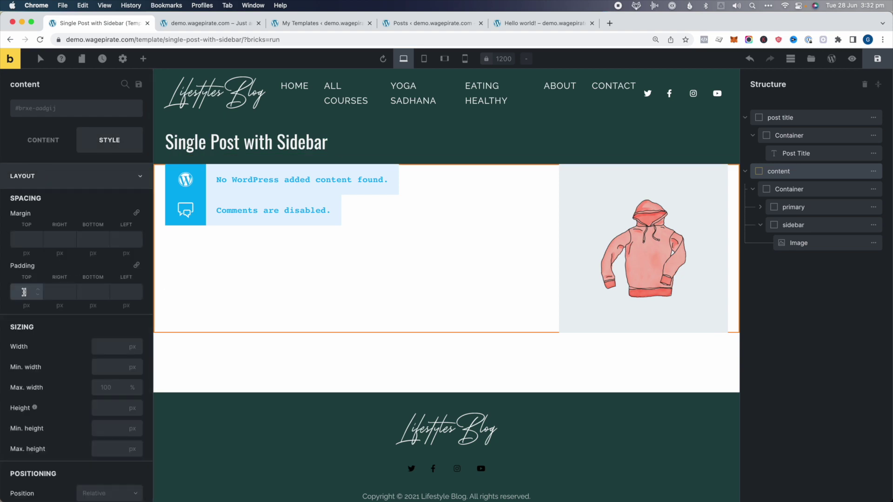
pyautogui.click(26, 292)
pyautogui.write('100')
pyautogui.press('super+a')
pyautogui.press('super+c')
pyautogui.press('Tab')
pyautogui.press('Tab')
pyautogui.press('super+v')
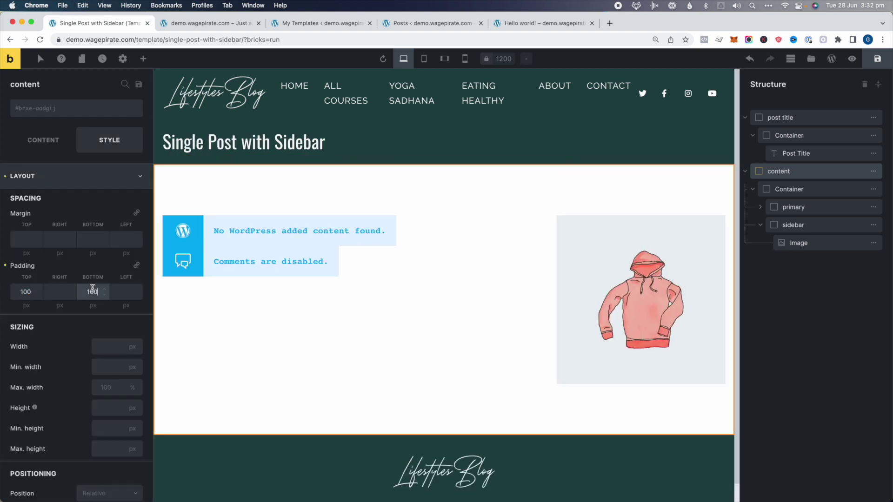
# Set the content section's top padding to 50 px and save the template
pyautogui.doubleClick(28, 293)
pyautogui.write('50')
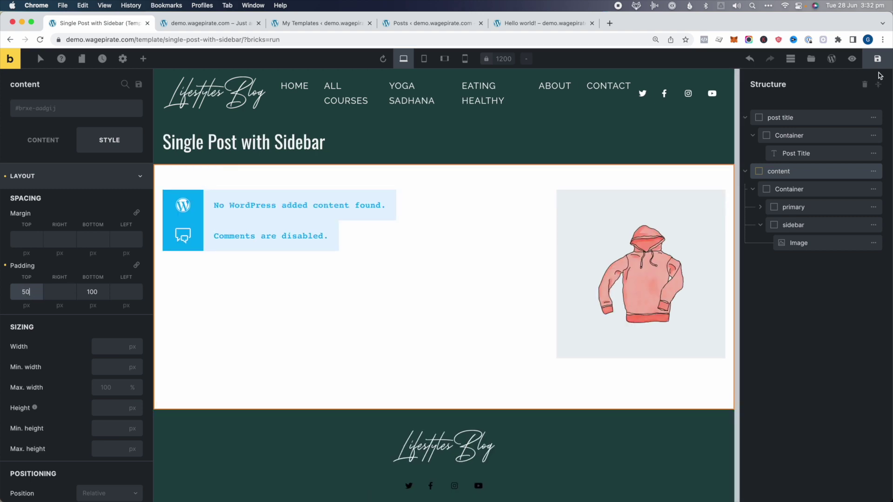
pyautogui.click(877, 59)
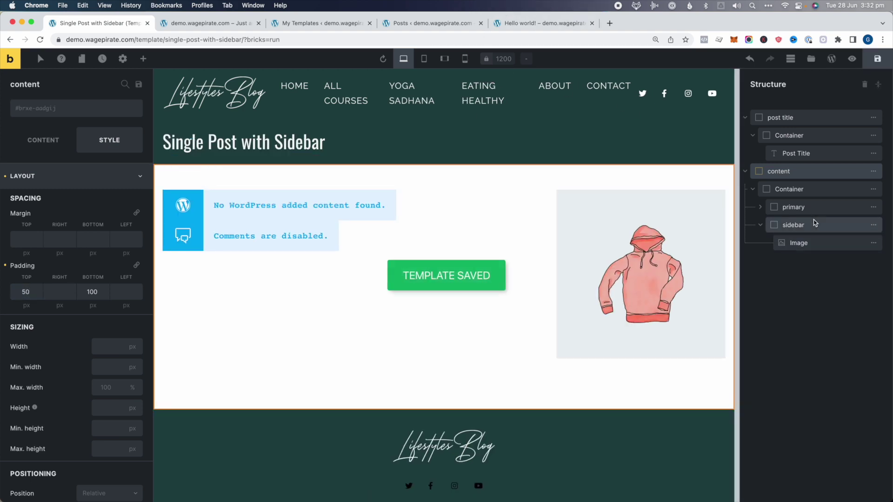
# Give the Comments element in the primary container a 40 px top margin and save the template
pyautogui.click(760, 207)
pyautogui.click(802, 243)
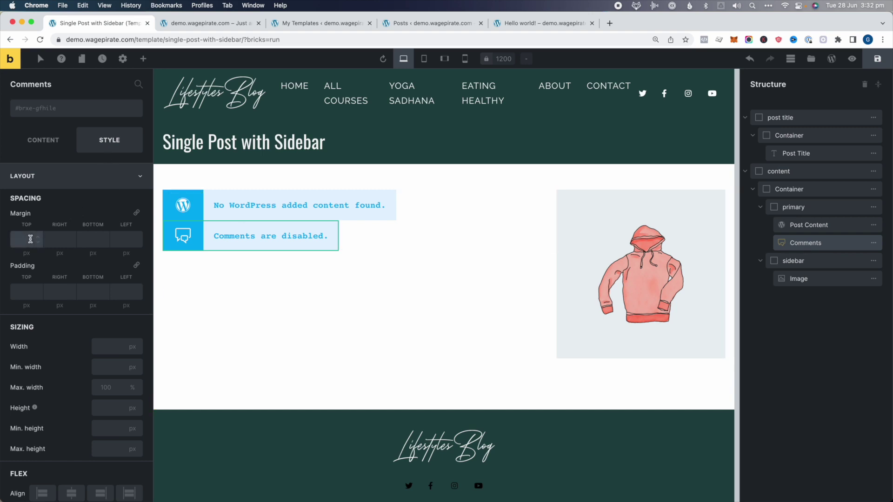
pyautogui.click(877, 59)
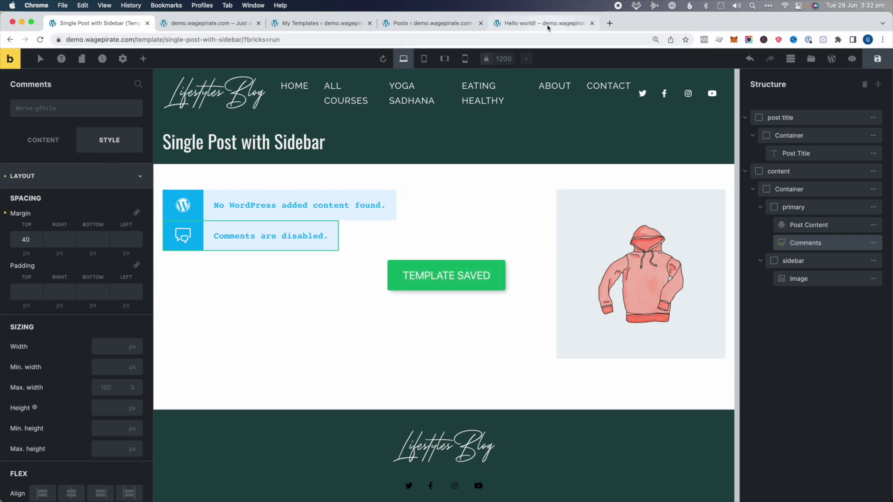
# Reload the published Hello world! post and check the spacing around its content and comments
pyautogui.click(541, 23)
pyautogui.press('super+r')
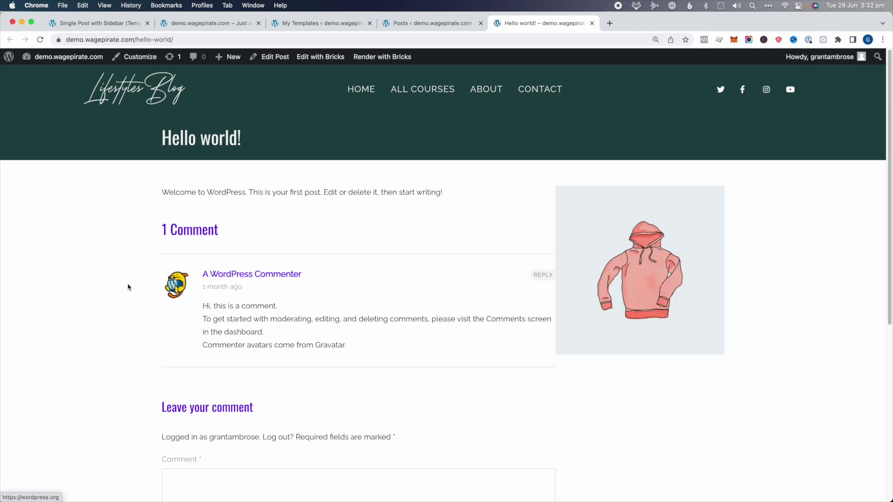
pyautogui.scroll(-10, 162, 236)
pyautogui.scroll(10, 161, 235)
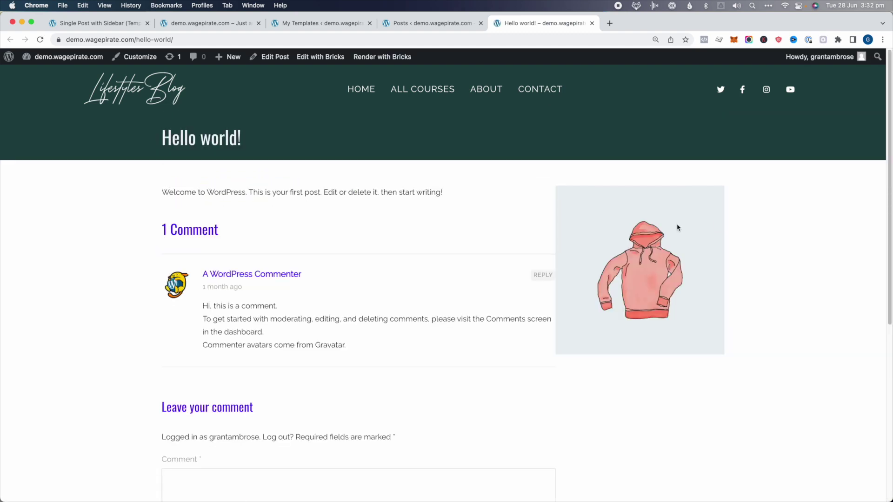
# Set the sidebar block's left padding to 30 px in the Single Post with Sidebar template and save it
pyautogui.click(52, 24)
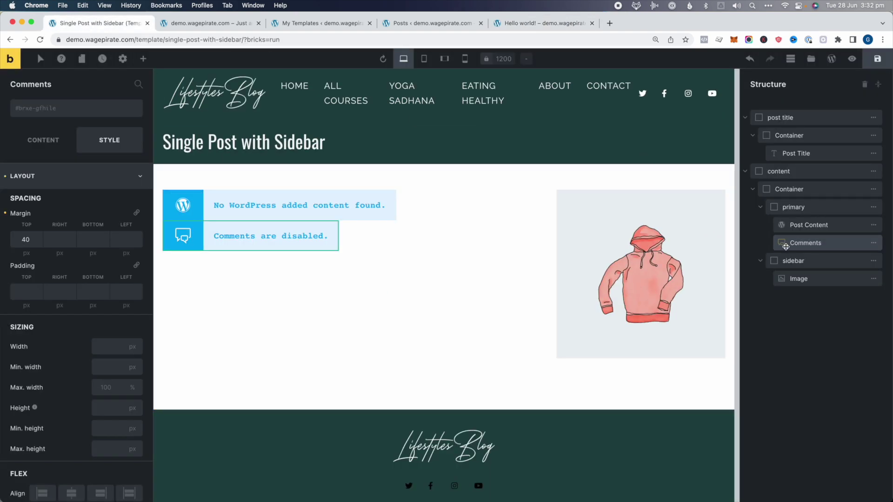
pyautogui.click(795, 261)
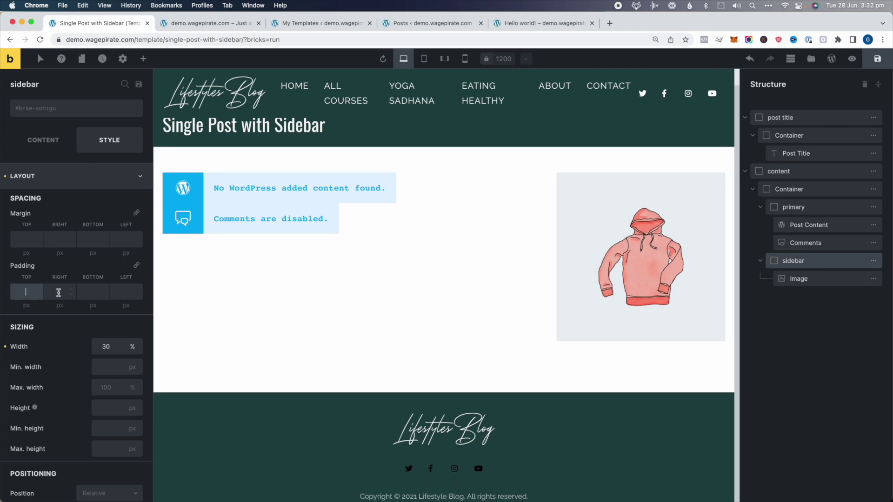
pyautogui.click(122, 291)
pyautogui.write('30')
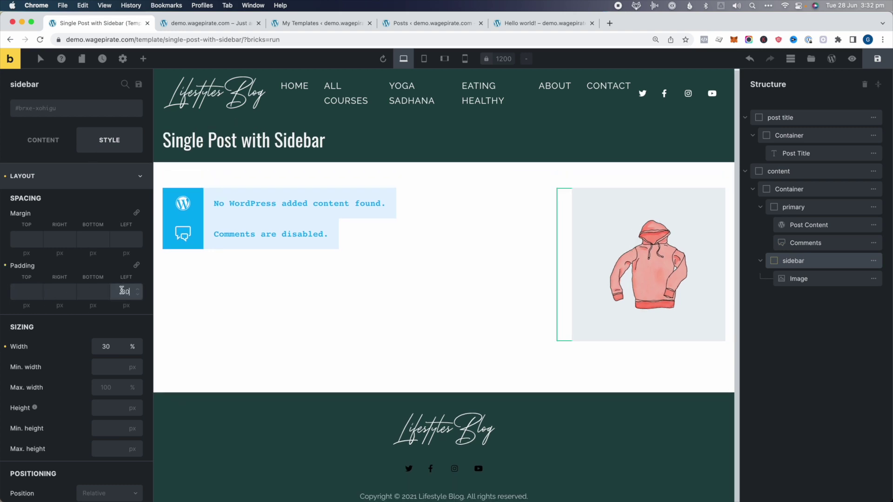
pyautogui.click(877, 59)
# Reload the Hello world post and examine the layout of its title, content, comments and sidebar image
pyautogui.click(544, 23)
pyautogui.press('super+r')
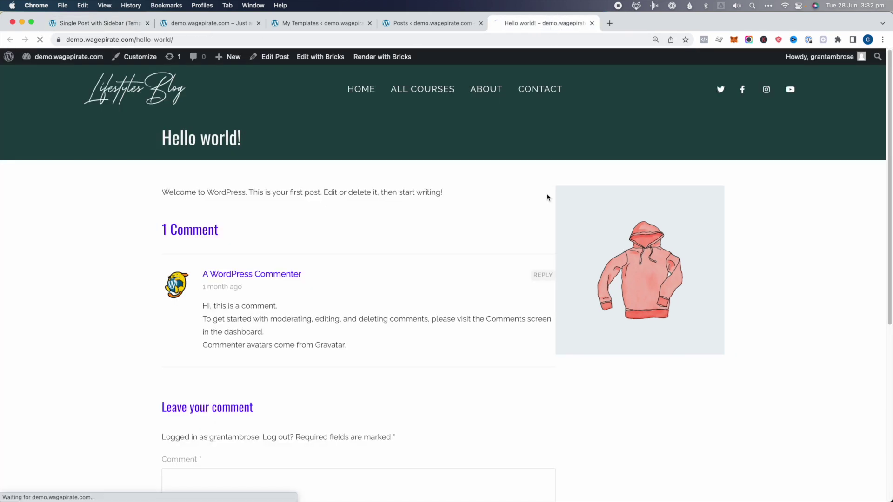
pyautogui.scroll(-5, 479, 216)
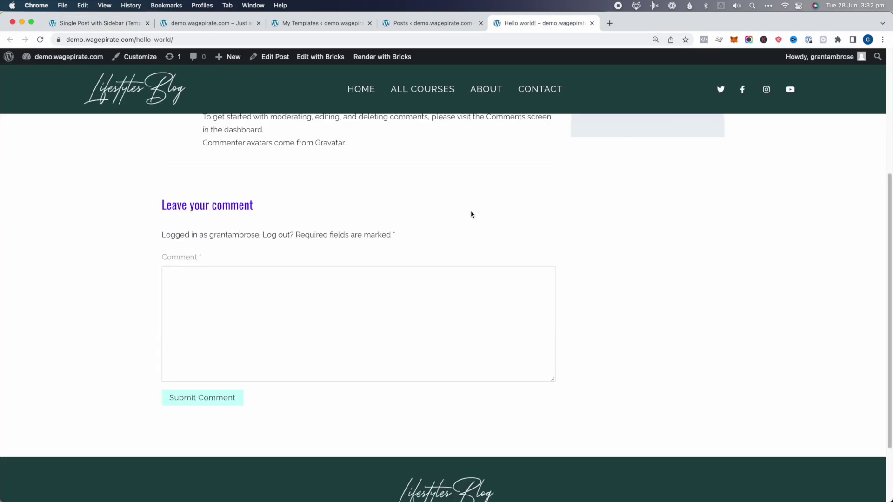
pyautogui.scroll(5, 470, 211)
pyautogui.scroll(-6, 425, 134)
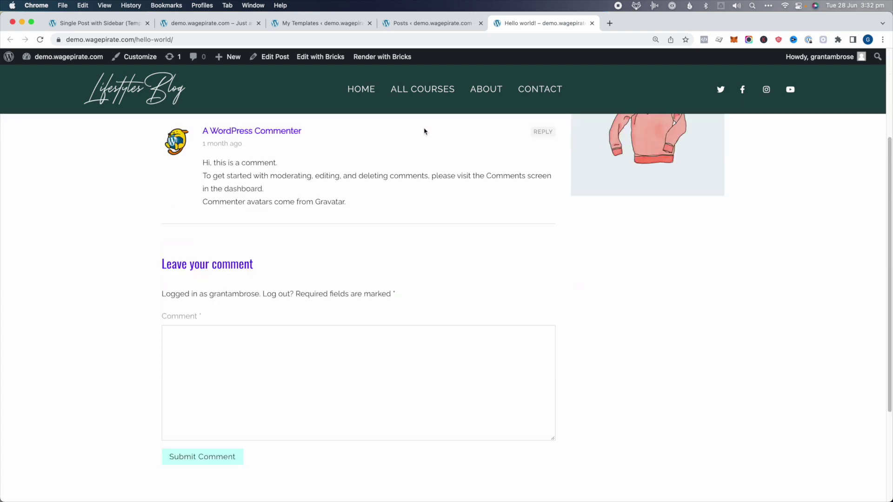
pyautogui.scroll(6, 425, 139)
pyautogui.moveTo(239, 140); pyautogui.dragTo(178, 140)
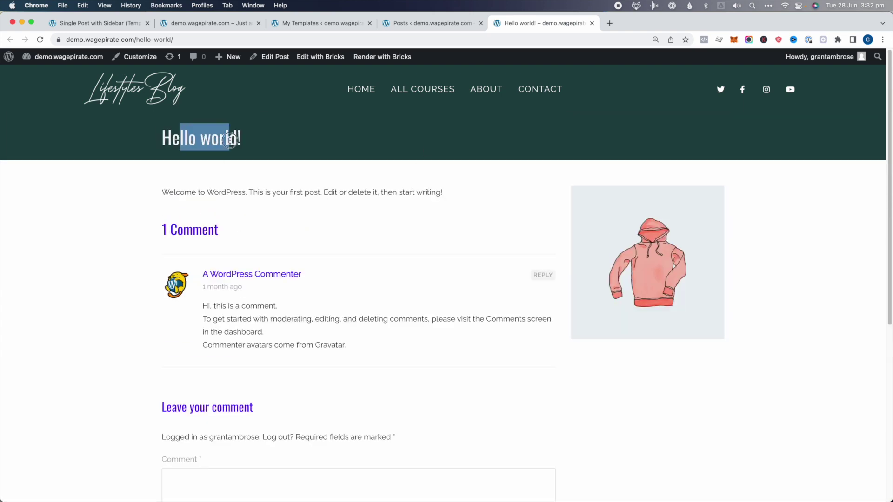
pyautogui.click(91, 137)
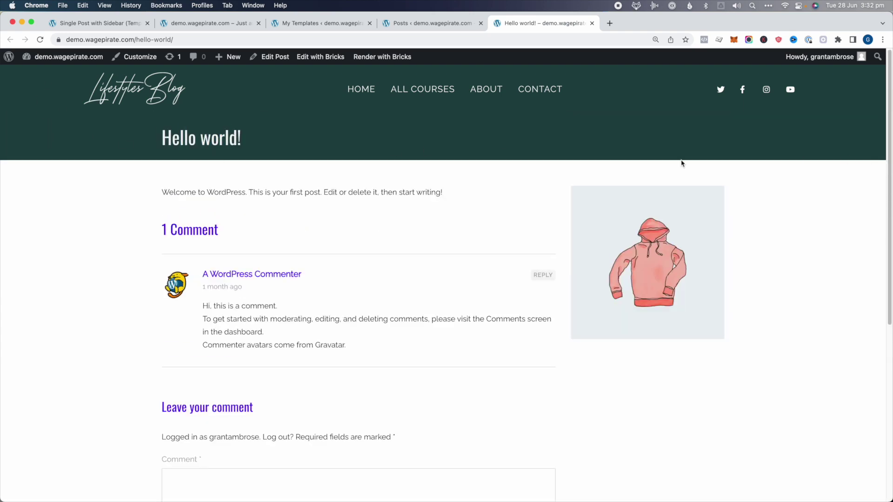
pyautogui.moveTo(184, 192); pyautogui.dragTo(441, 191)
pyautogui.click(260, 235)
pyautogui.moveTo(189, 228); pyautogui.dragTo(276, 357)
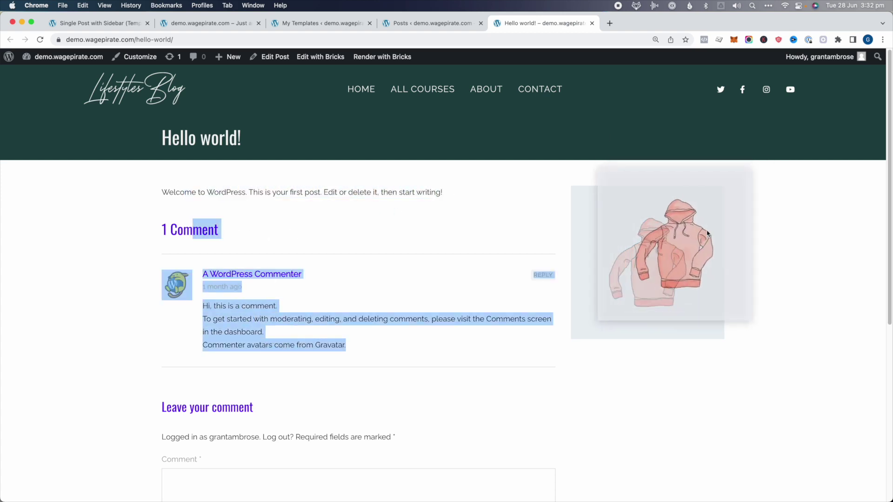
pyautogui.click(786, 284)
pyautogui.moveTo(176, 192); pyautogui.dragTo(334, 193)
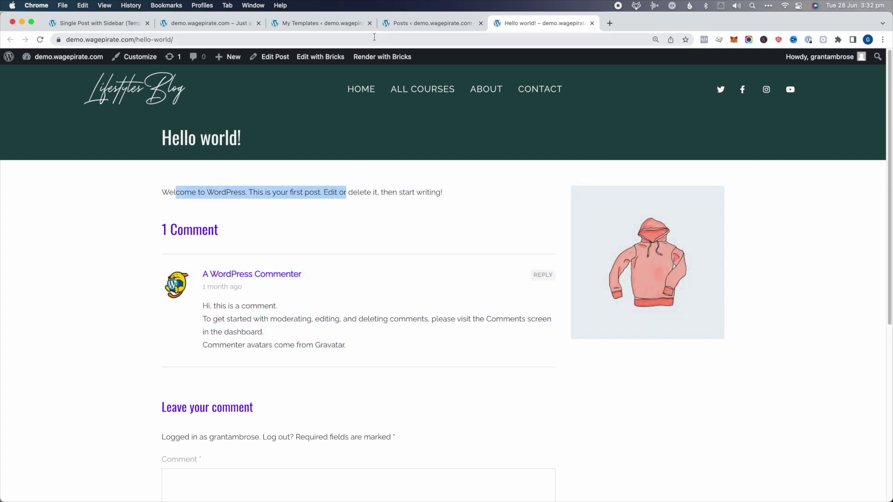
# Select the template's Post Content element, and open the Hello world post for editing in the block editor
pyautogui.click(98, 22)
pyautogui.click(831, 230)
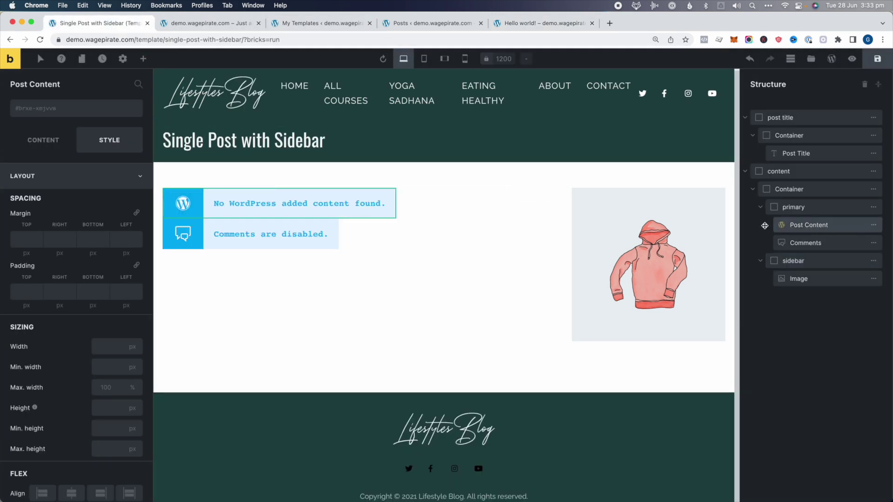
pyautogui.click(542, 23)
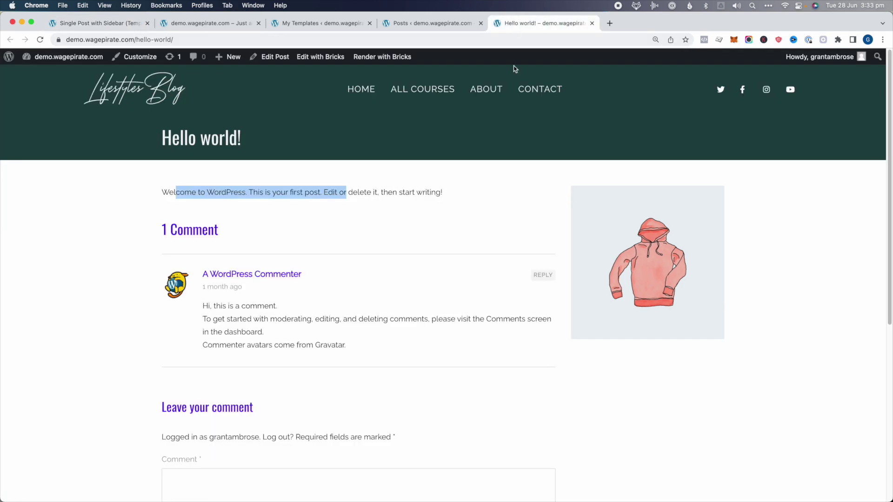
pyautogui.click(279, 58)
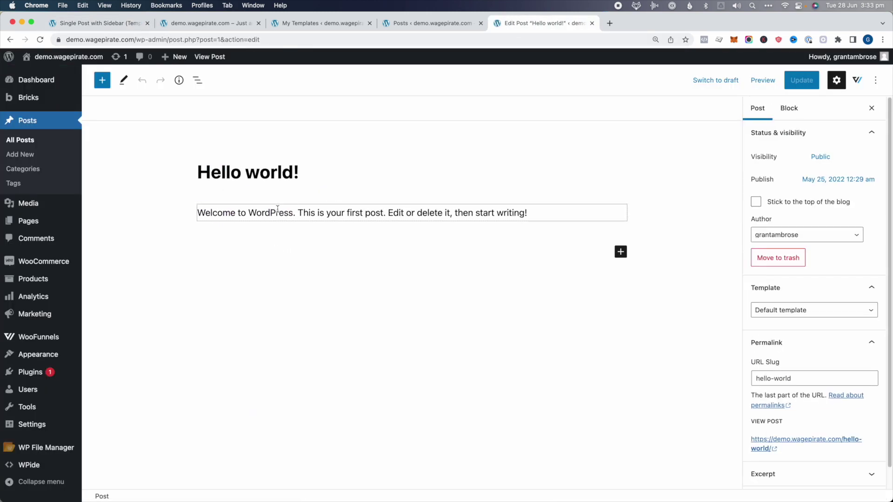
# Add a filler paragraph reading "\fasdfsdfsadfsdfsadfsdfsa" below the welcome paragraph
pyautogui.click(576, 208)
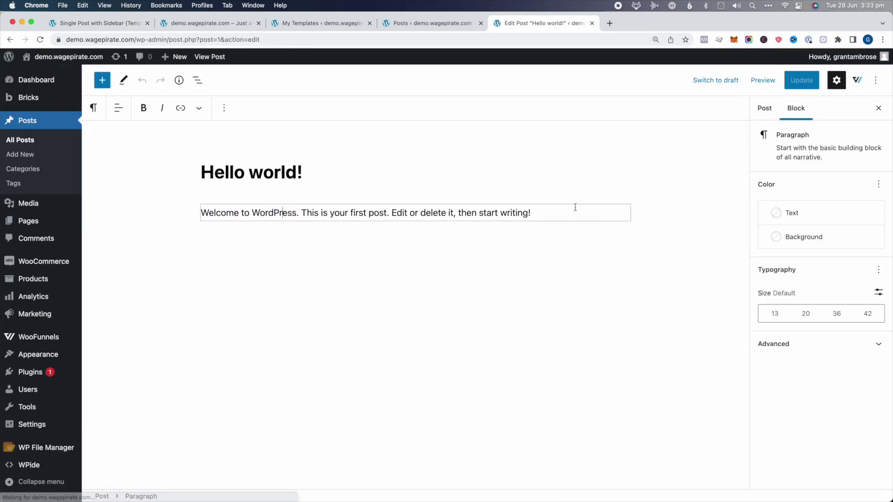
pyautogui.press('Return')
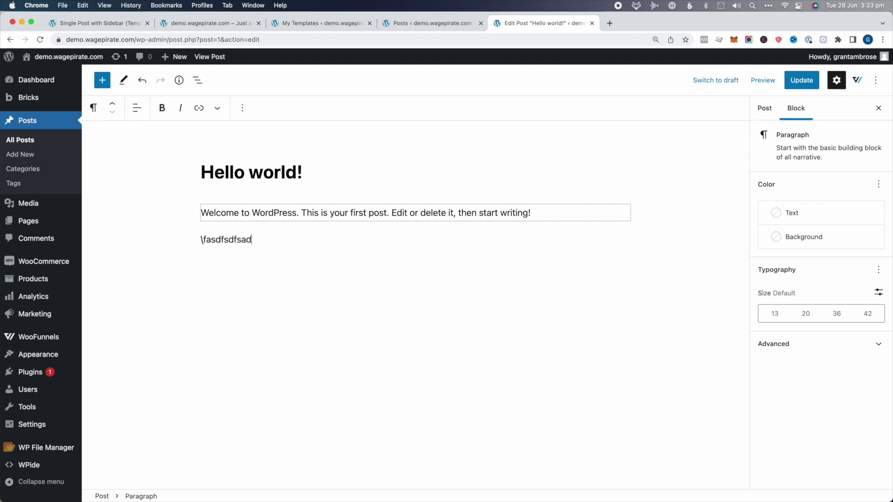
pyautogui.write('asdfsdfsadfsdfsadfsdfsa')
pyautogui.press('Return')
# Insert an image block below the filler paragraph with the grey hoodie picture from the media library
pyautogui.write('/ima')
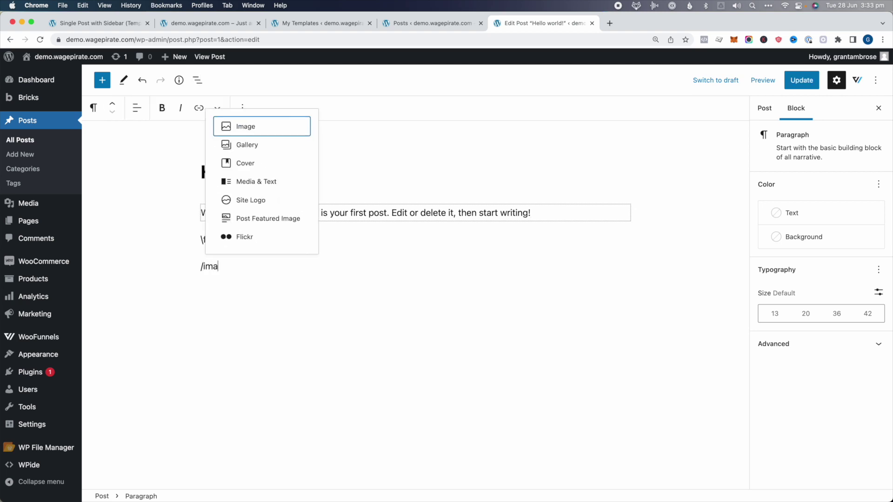
pyautogui.press('Return')
pyautogui.click(281, 328)
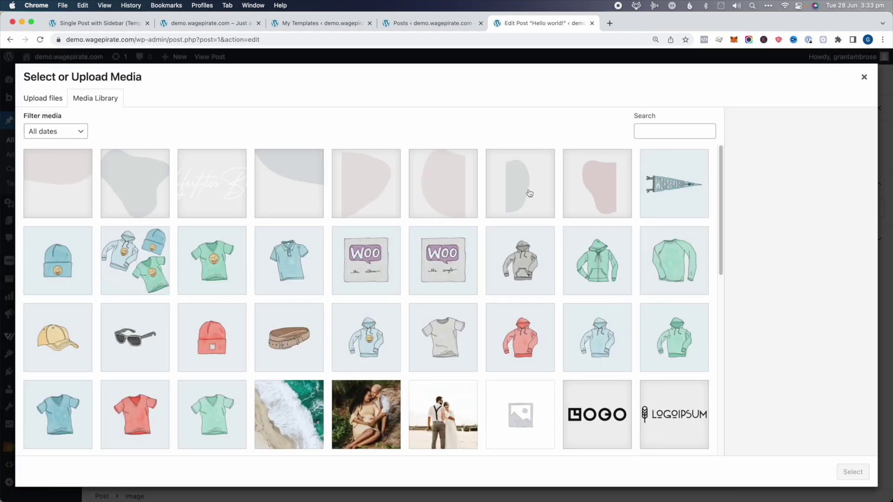
pyautogui.click(520, 261)
pyautogui.click(853, 472)
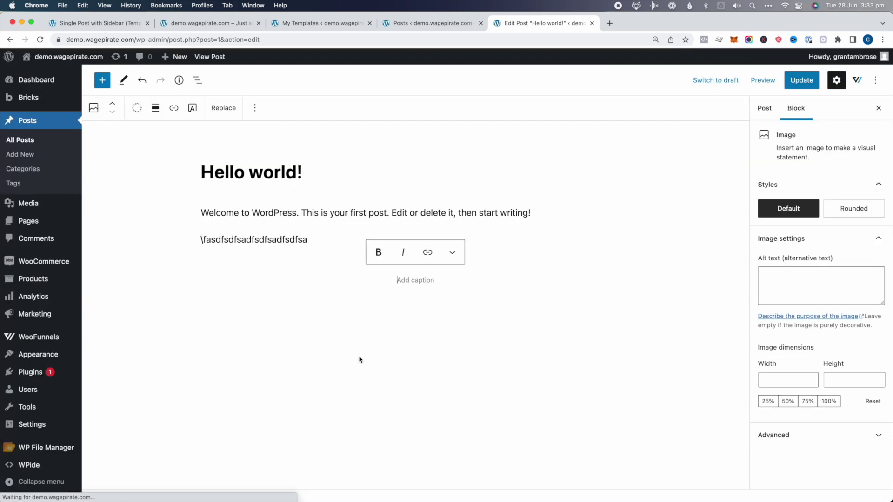
# Add a quote block below the hoodie image reading "this is a quote", without a citation
pyautogui.press('Return')
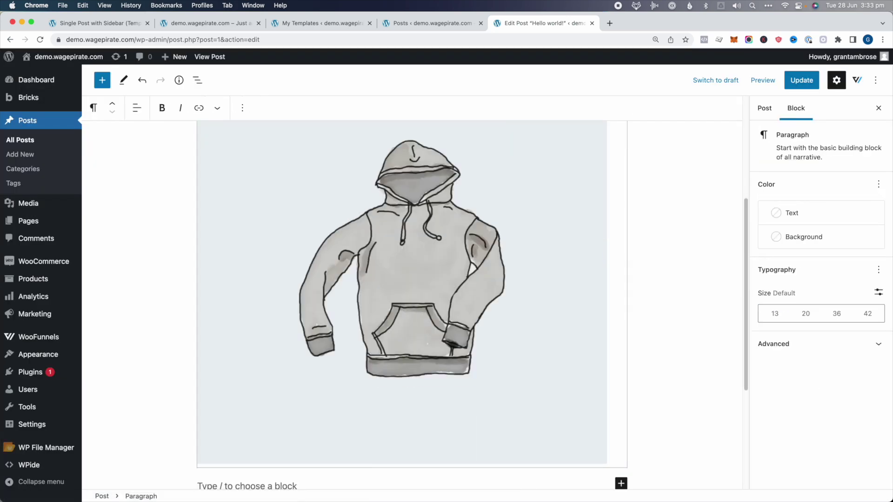
pyautogui.scroll(-1, 488, 344)
pyautogui.write('/')
pyautogui.click(225, 369)
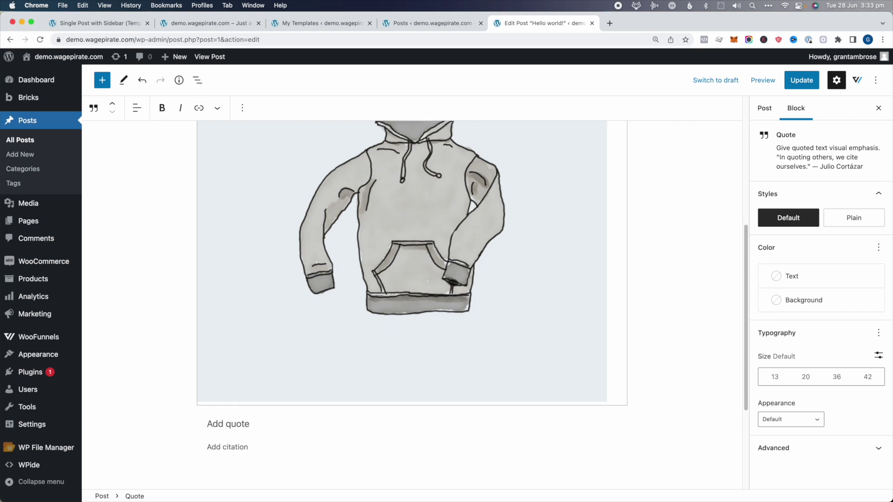
pyautogui.scroll(-3, 489, 344)
pyautogui.write('fdsafdsa fdsaf sadfsdf as')
pyautogui.press('super+a')
pyautogui.write('thi')
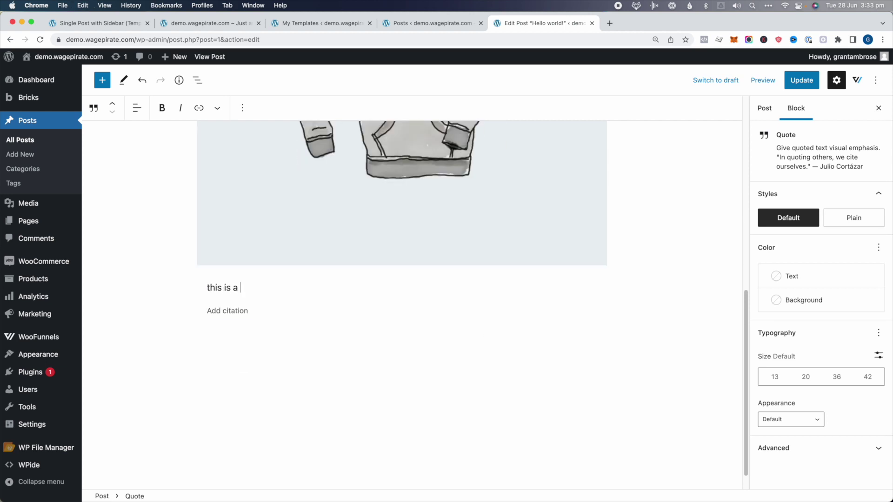
pyautogui.press('Return')
pyautogui.press('Return')
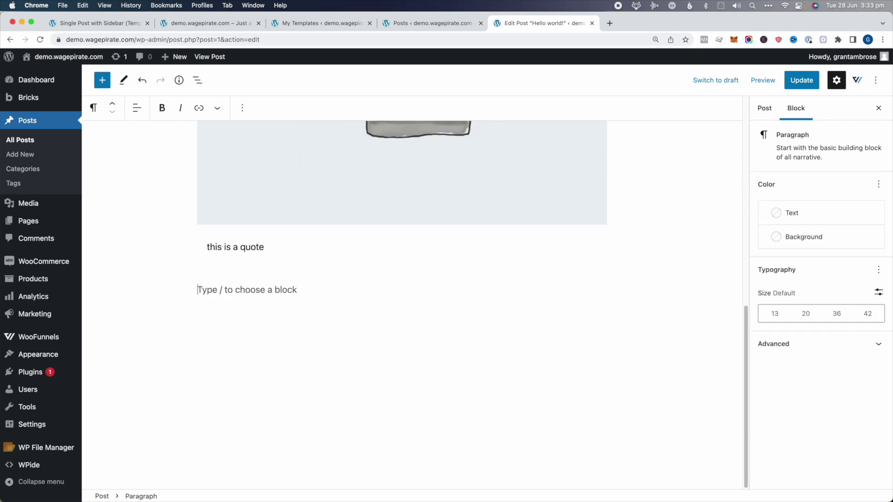
# Add a bulleted list below the quote with the items fds, fds, fsd, fds and fds
pyautogui.write('/list')
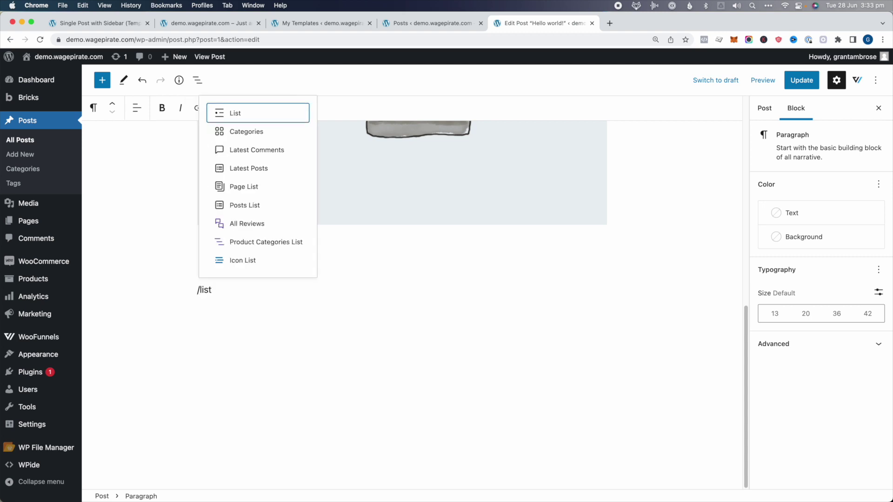
pyautogui.press('Return')
pyautogui.write('fds')
pyautogui.press('Return')
pyautogui.write('fds')
pyautogui.press('Return')
pyautogui.write('fsd')
pyautogui.press('Return')
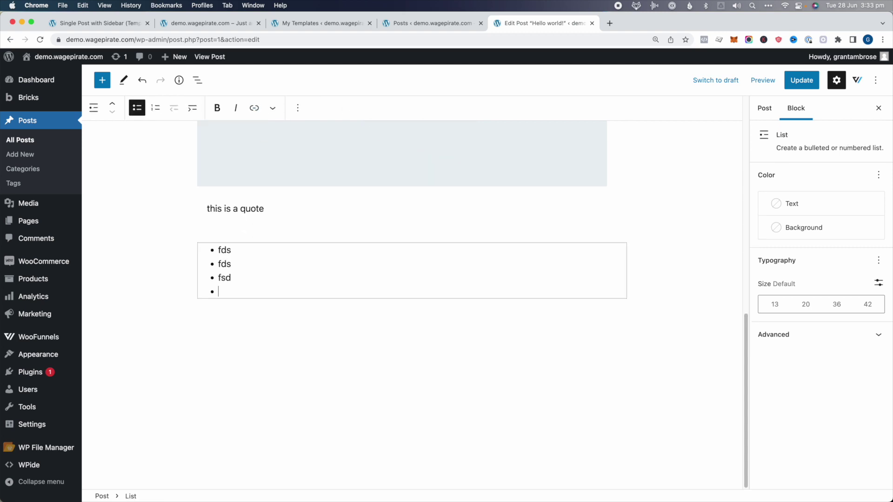
pyautogui.write('fds')
pyautogui.press('Return')
pyautogui.write('fds')
# Update the post, open its published page, and review the image, quote, list and comments beside the sidebar
pyautogui.click(801, 80)
pyautogui.click(772, 112)
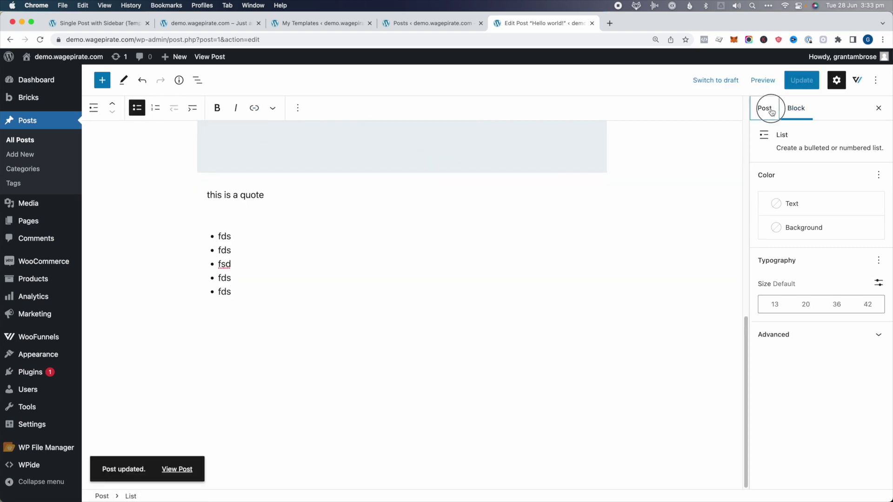
pyautogui.click(803, 438)
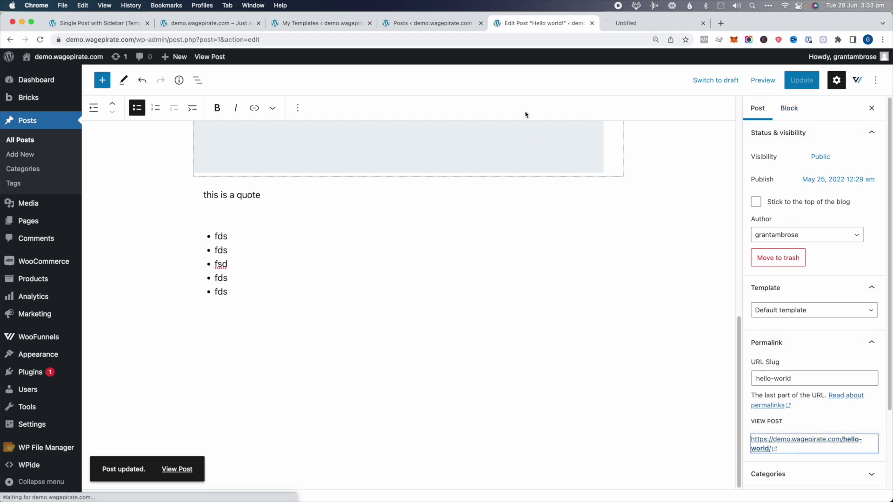
pyautogui.scroll(-5, 123, 278)
pyautogui.scroll(-6, 124, 278)
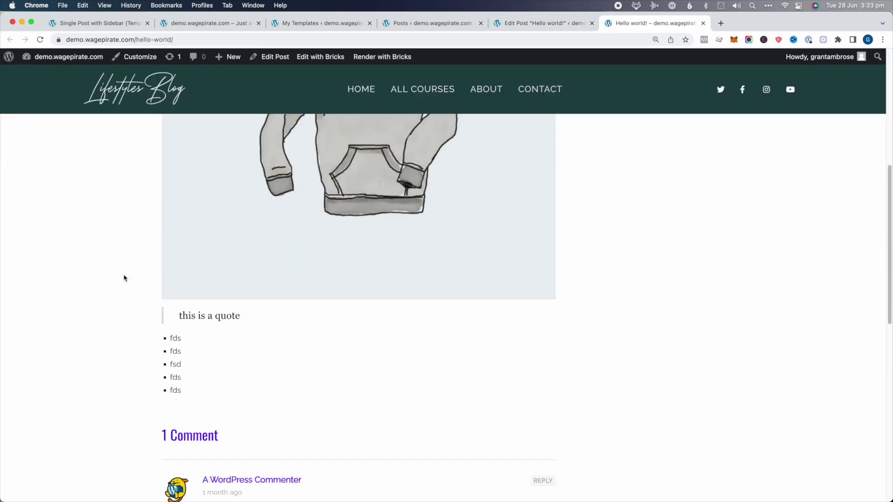
pyautogui.moveTo(270, 240); pyautogui.dragTo(136, 241)
pyautogui.scroll(10, 135, 239)
pyautogui.scroll(-10, 136, 240)
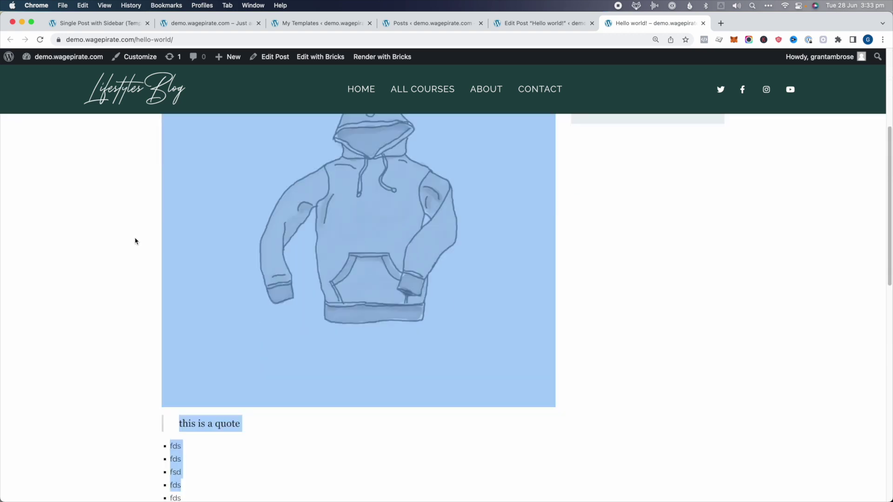
pyautogui.scroll(-5, 136, 241)
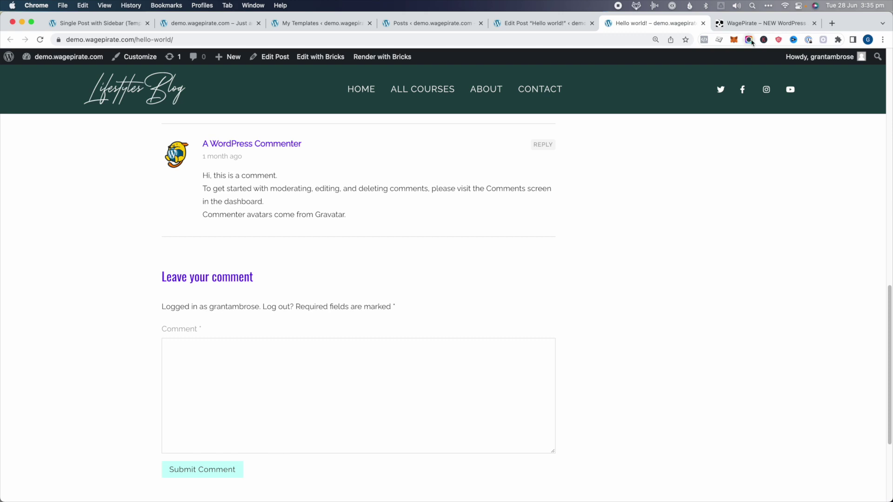
# Open the Bricks templates list in the WagePirate site's dashboard and examine the template types and conditions
pyautogui.click(747, 28)
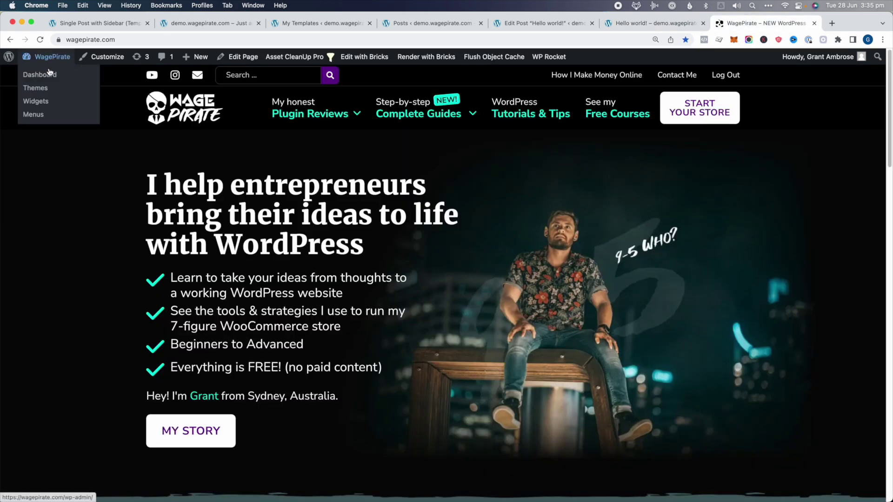
pyautogui.click(42, 75)
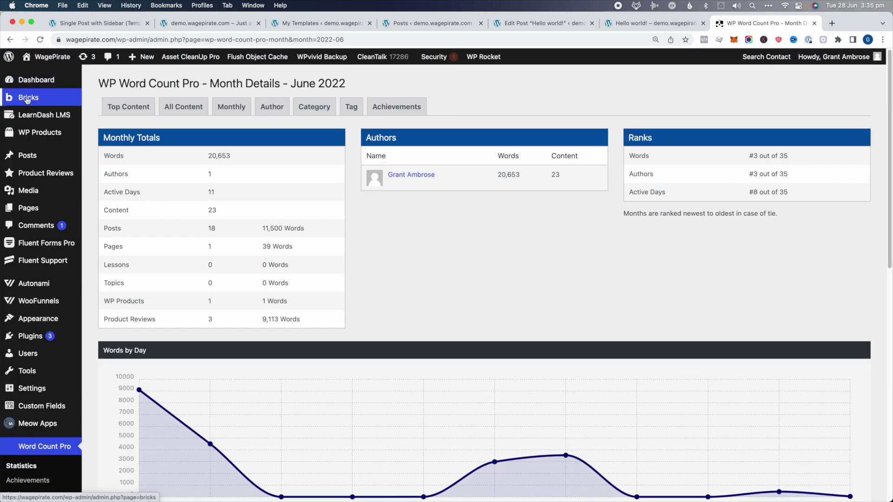
pyautogui.moveTo(41, 99)
pyautogui.click(106, 119)
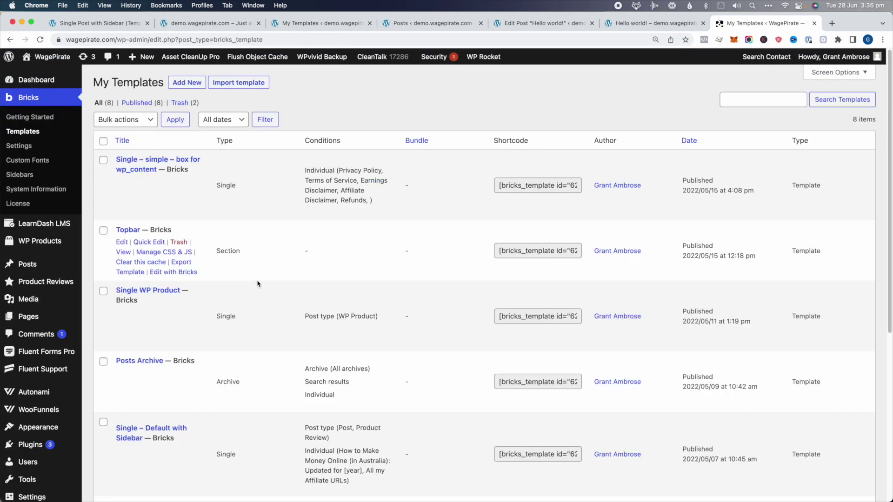
pyautogui.scroll(-6, 257, 283)
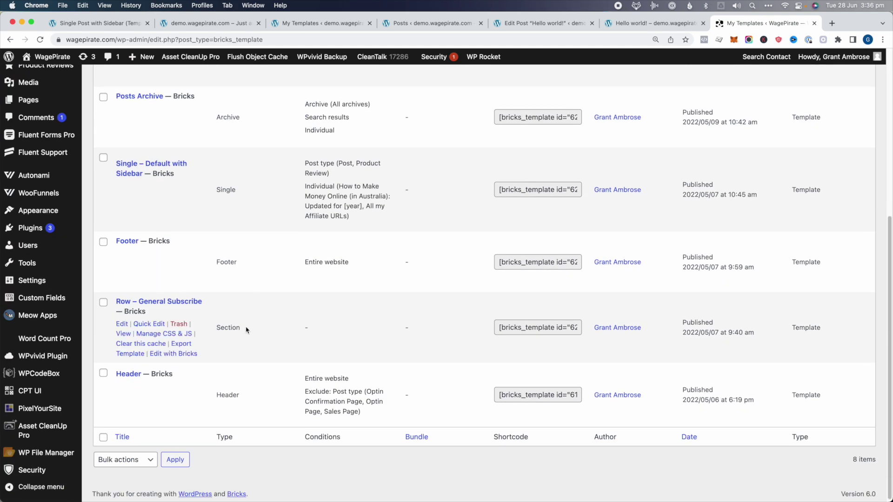
pyautogui.scroll(4, 221, 158)
pyautogui.scroll(1, 220, 158)
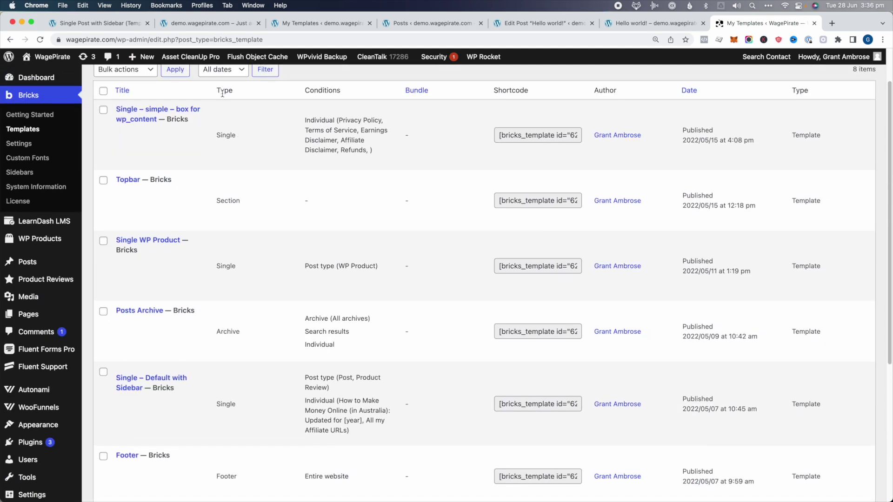
pyautogui.scroll(-5, 241, 118)
pyautogui.doubleClick(249, 396)
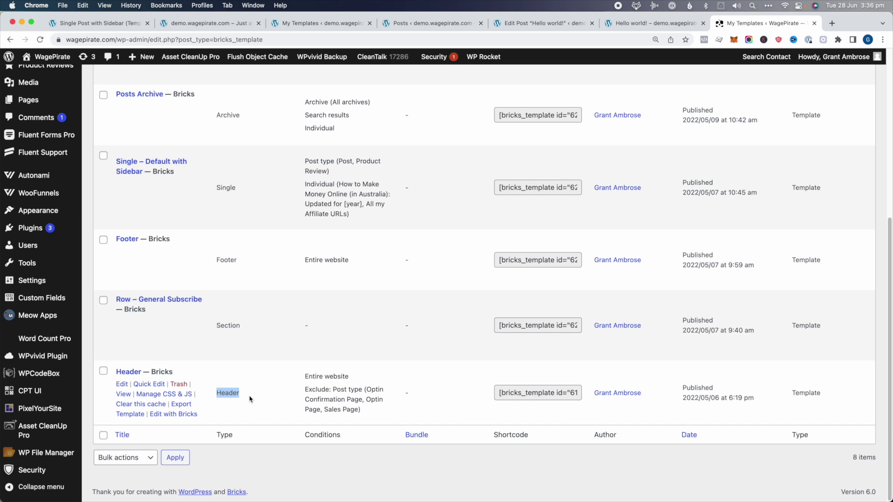
# Examine the conditions of the Footer and Header templates, including the Header's excluded post types, in the templates list
pyautogui.moveTo(225, 259); pyautogui.dragTo(247, 259)
pyautogui.moveTo(311, 376); pyautogui.dragTo(353, 376)
pyautogui.scroll(5, 321, 135)
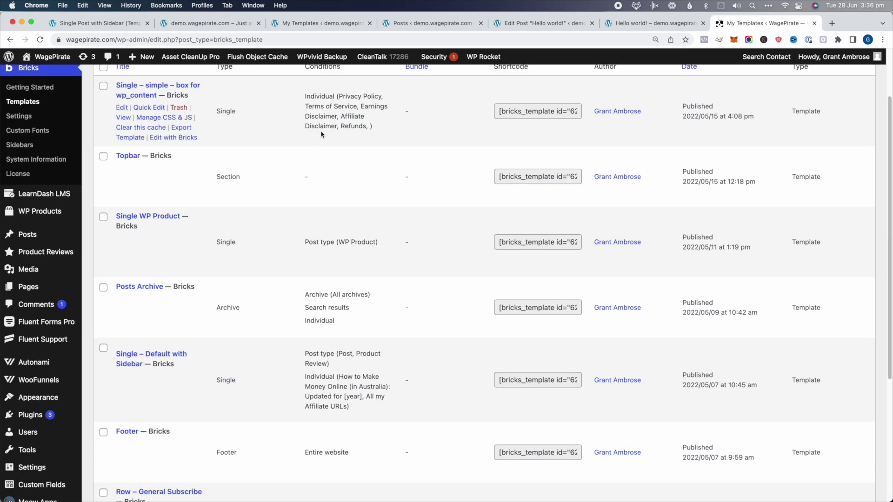
pyautogui.scroll(1, 320, 80)
pyautogui.scroll(-5, 343, 86)
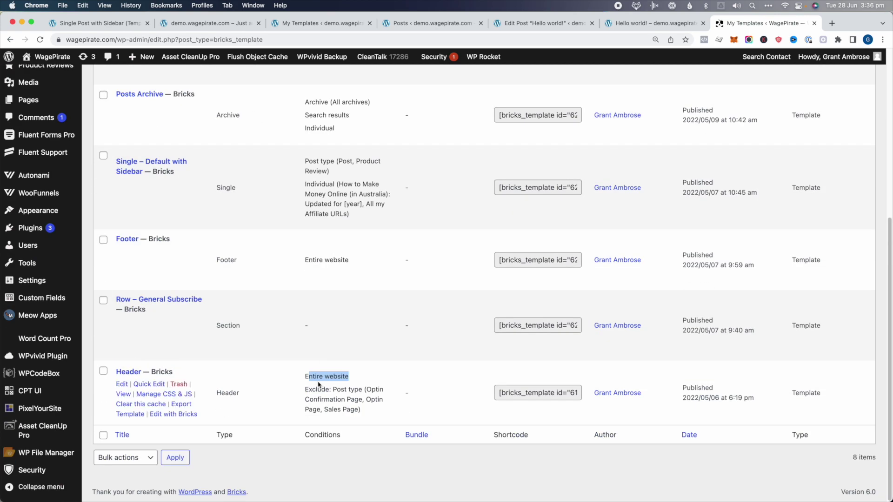
pyautogui.moveTo(308, 376); pyautogui.dragTo(366, 390)
pyautogui.click(332, 408)
# Open the WooFunnels funnels list separately and view the Start Your Store funnel's opt-in page
pyautogui.moveTo(58, 197)
pyautogui.keyDown('super'); pyautogui.click(103, 209); pyautogui.keyUp('super')
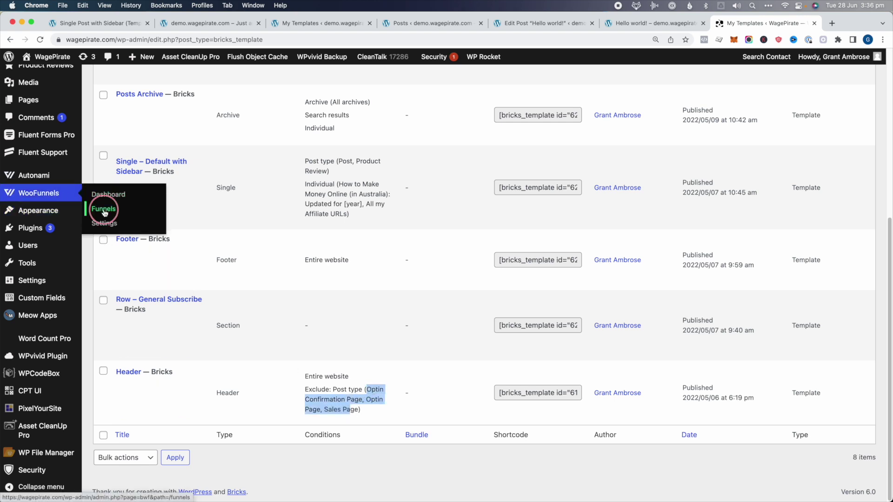
pyautogui.click(784, 24)
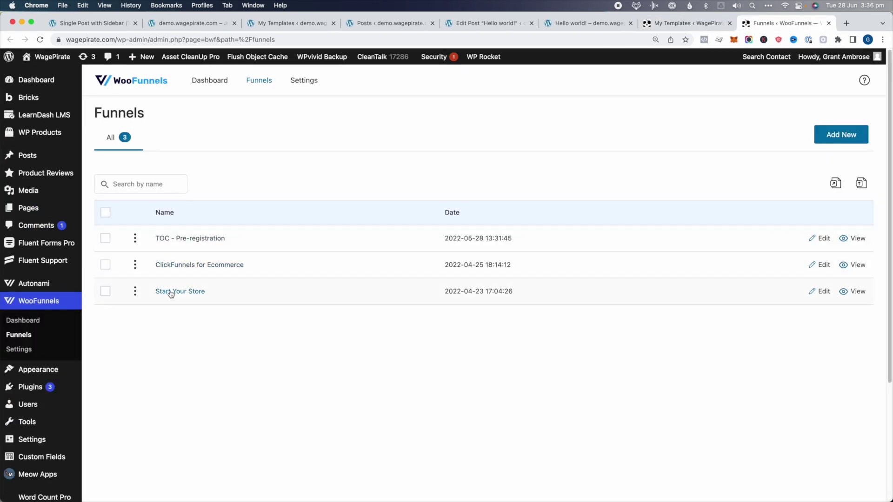
pyautogui.click(857, 291)
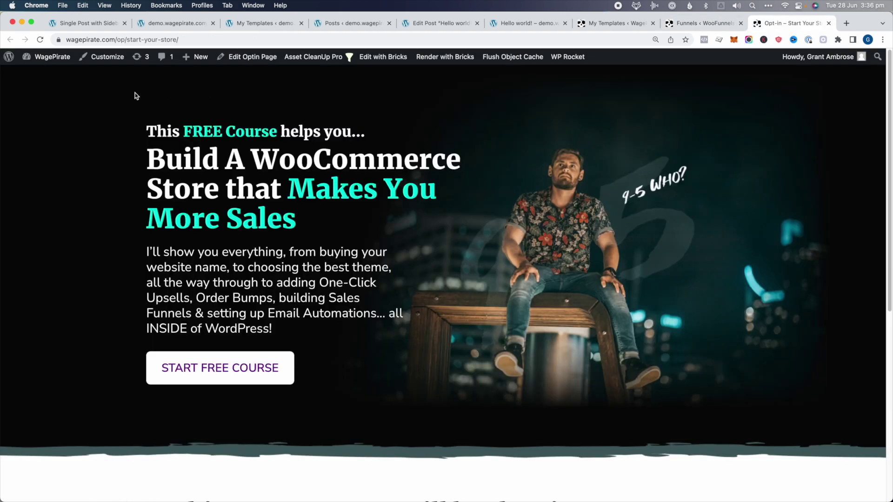
# Inspect the opt-in page's body element for its wffn_optin post type class, and close the developer tools
pyautogui.rightClick(584, 105)
pyautogui.click(605, 282)
pyautogui.click(122, 309)
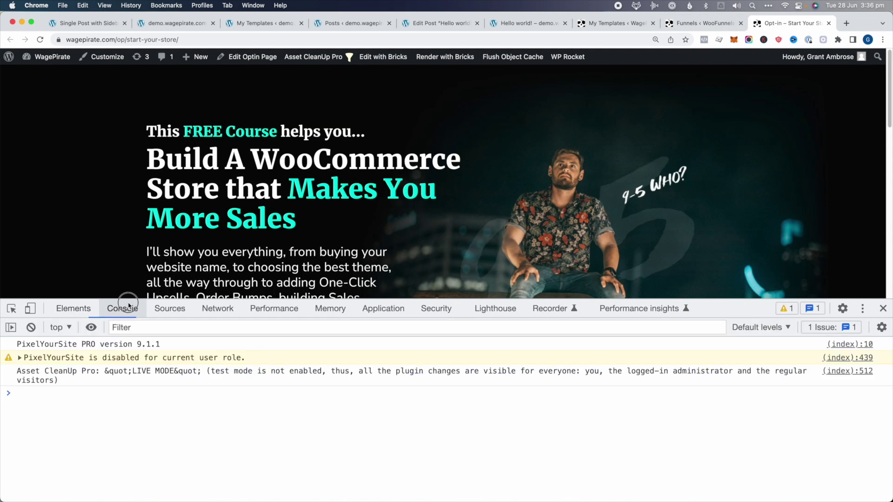
pyautogui.click(76, 308)
pyautogui.click(272, 363)
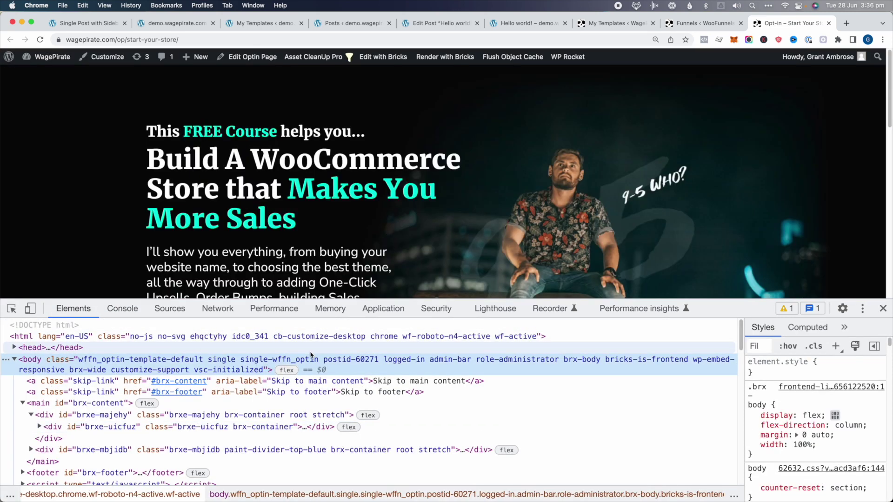
pyautogui.doubleClick(282, 362)
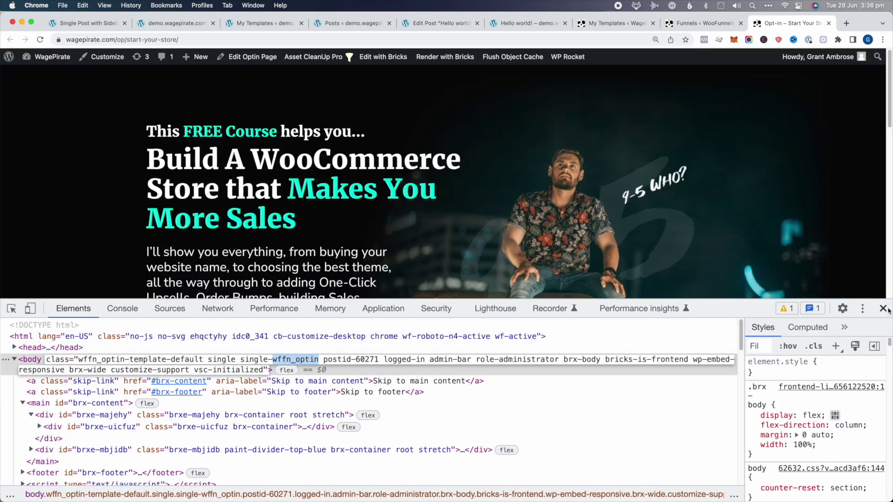
pyautogui.click(883, 308)
# Return to the WagePirate templates list and review the Header's excluded post types and the Footer's website-wide condition
pyautogui.hotkey('ctrl', 'shift', 'Tab')
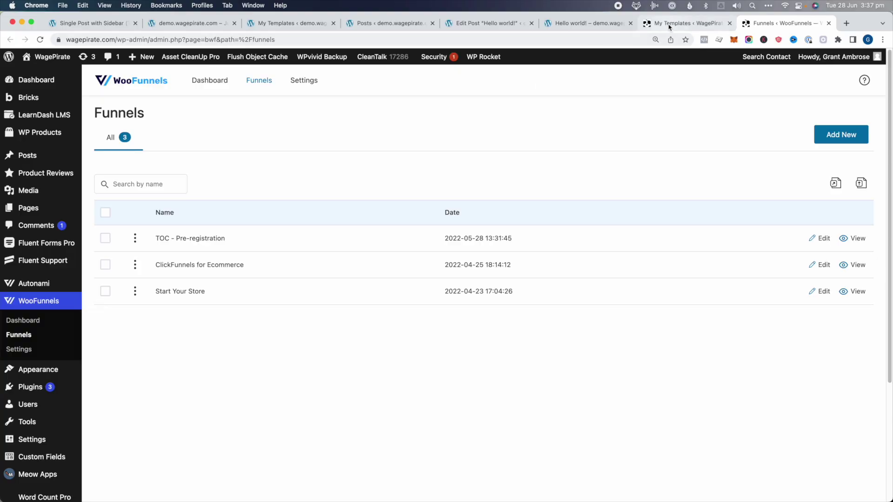
pyautogui.hotkey('ctrl', 'shift', 'Tab')
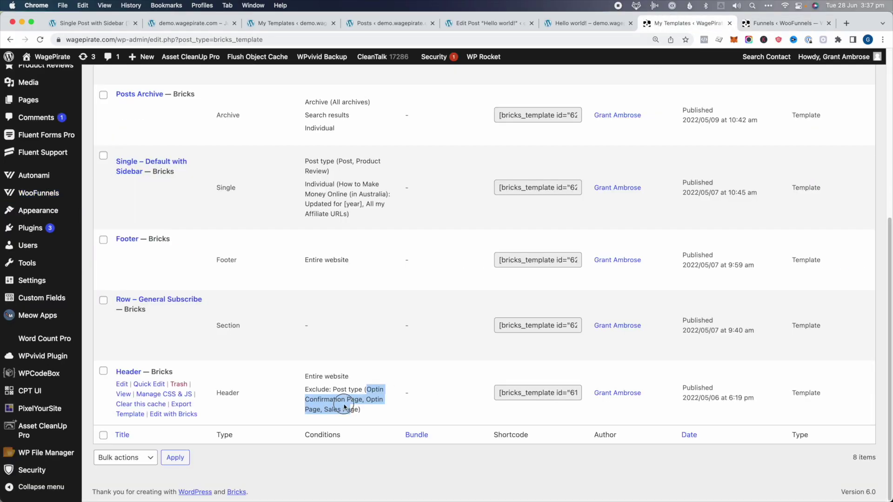
pyautogui.moveTo(355, 410); pyautogui.dragTo(350, 391)
pyautogui.click(348, 392)
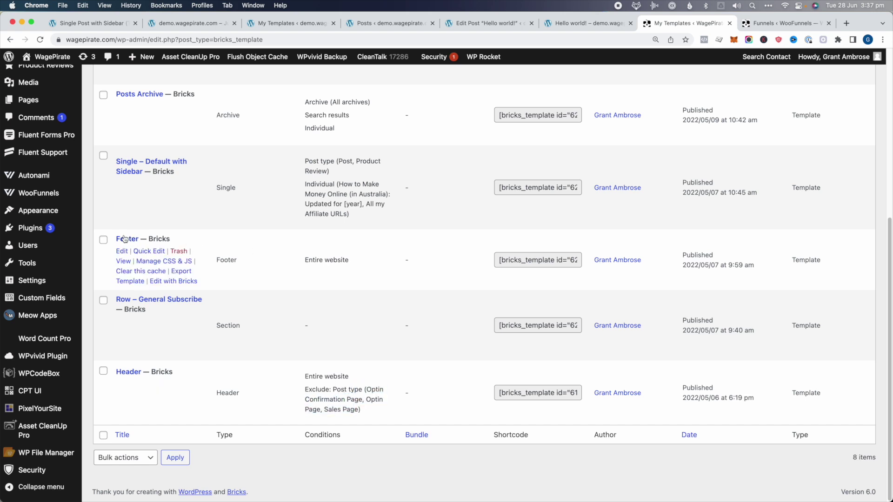
pyautogui.moveTo(338, 260); pyautogui.dragTo(315, 259)
# Open the Single – Default with Sidebar template in Bricks and inspect the author box's containers, texts and subscribe images
pyautogui.scroll(1, 156, 294)
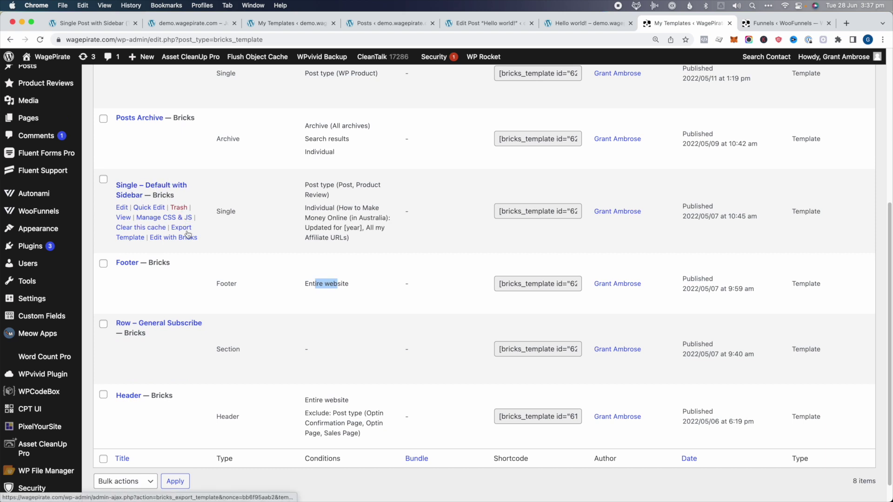
pyautogui.click(174, 237)
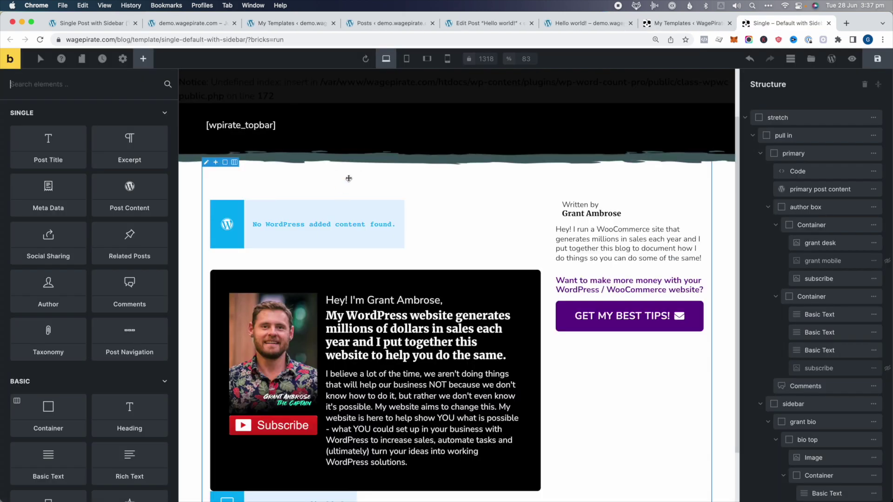
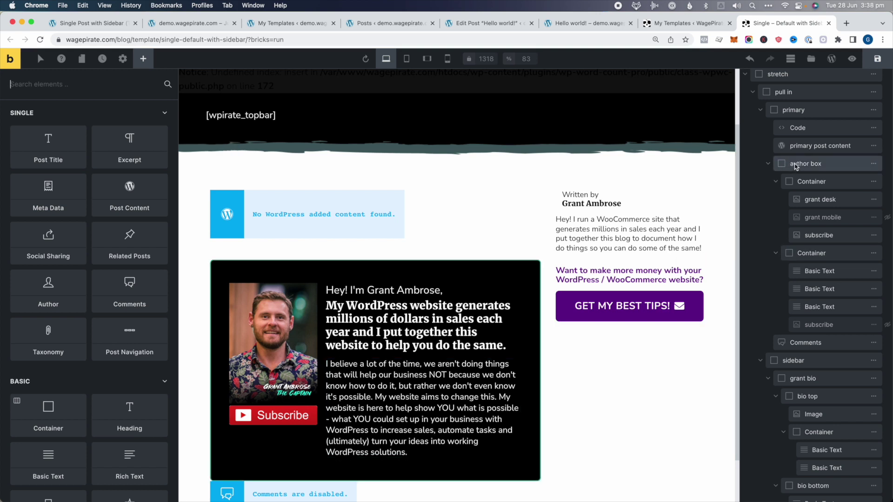
pyautogui.click(806, 165)
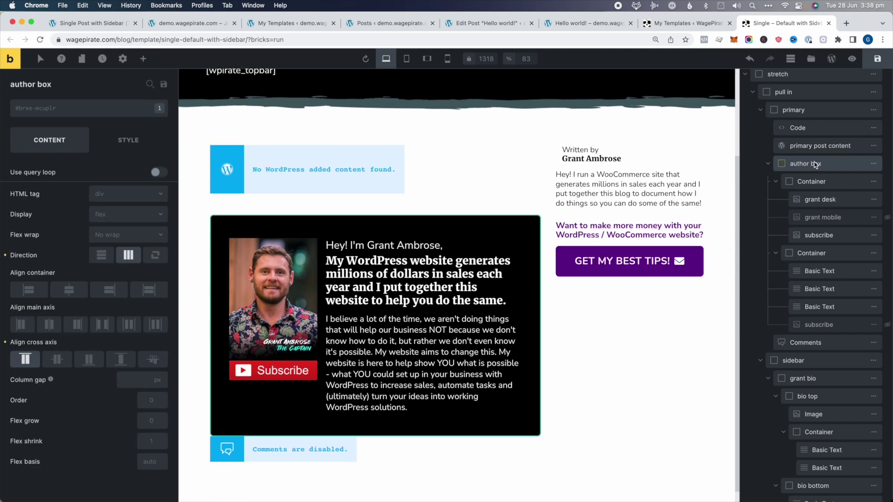
pyautogui.click(812, 181)
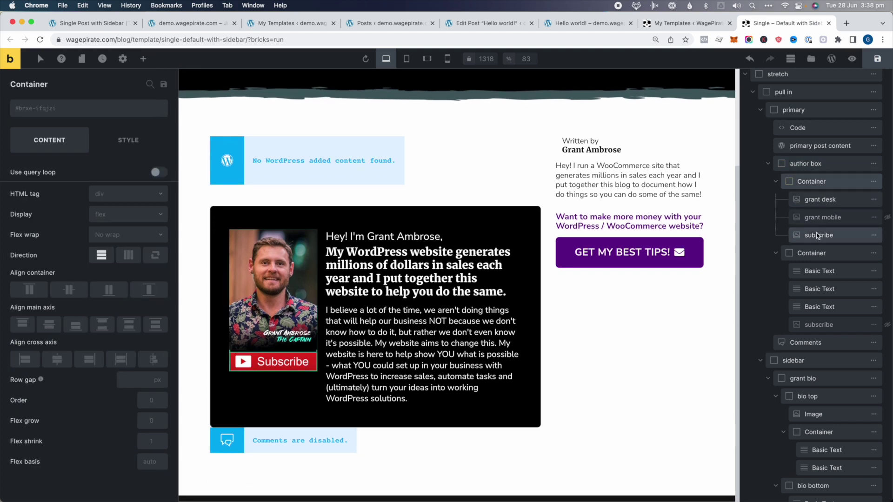
pyautogui.click(825, 236)
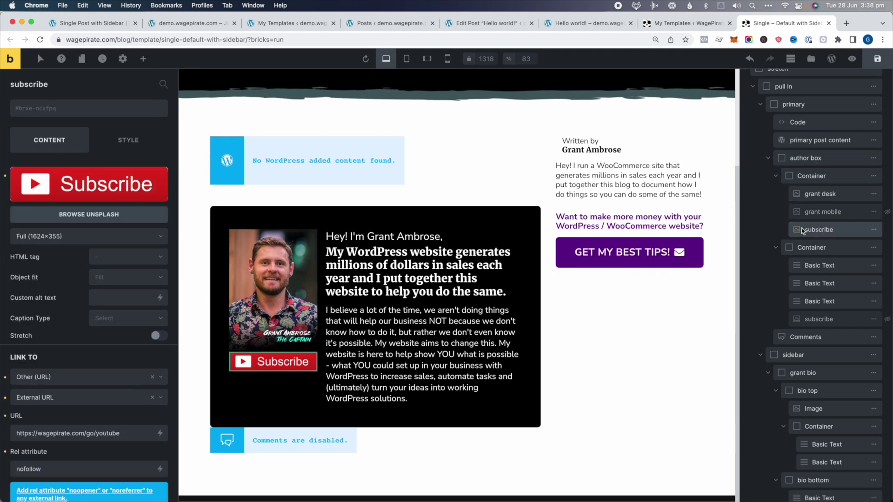
pyautogui.click(818, 249)
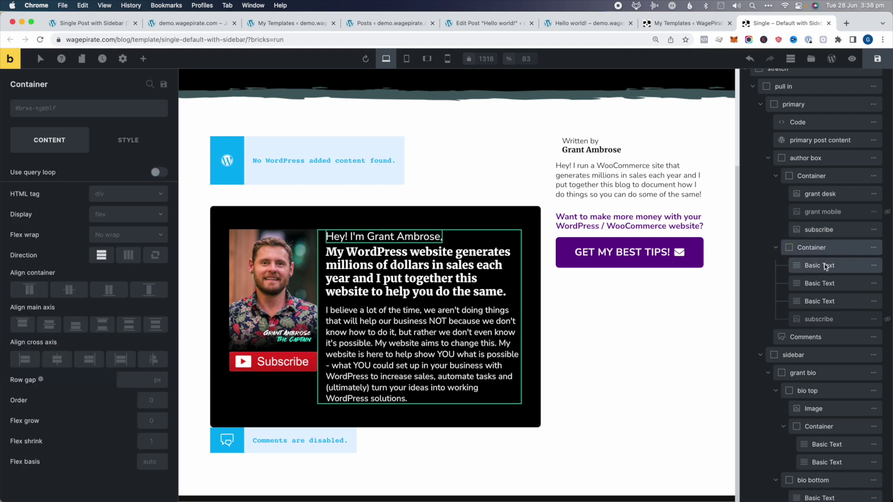
pyautogui.click(818, 265)
pyautogui.click(821, 284)
pyautogui.click(827, 301)
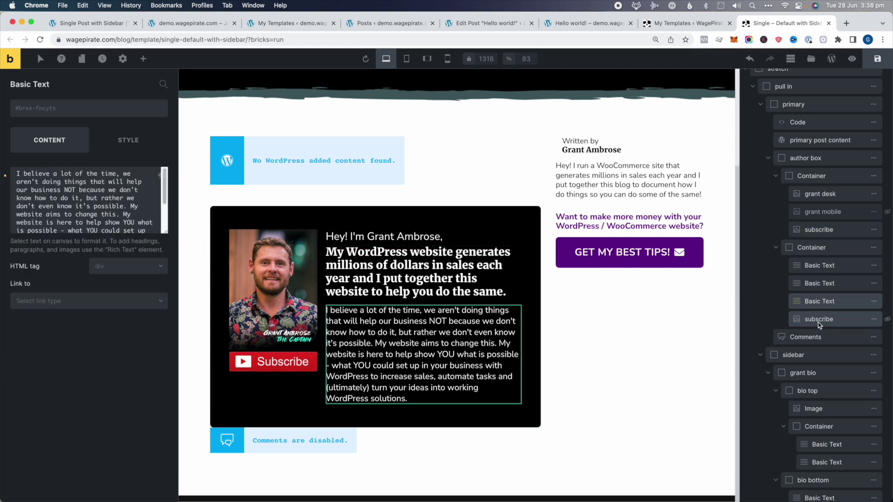
pyautogui.click(830, 324)
pyautogui.scroll(-2, 826, 323)
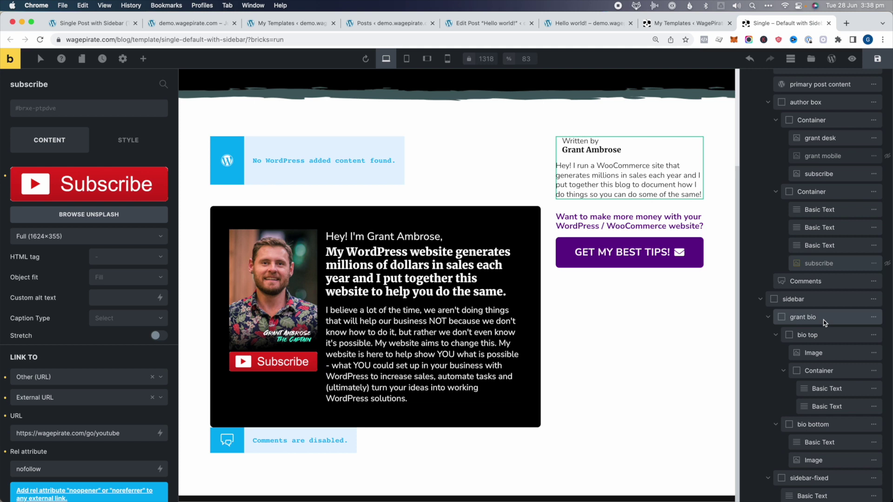
# Inspect the template's Comments element, sidebar container and author bio block
pyautogui.click(798, 284)
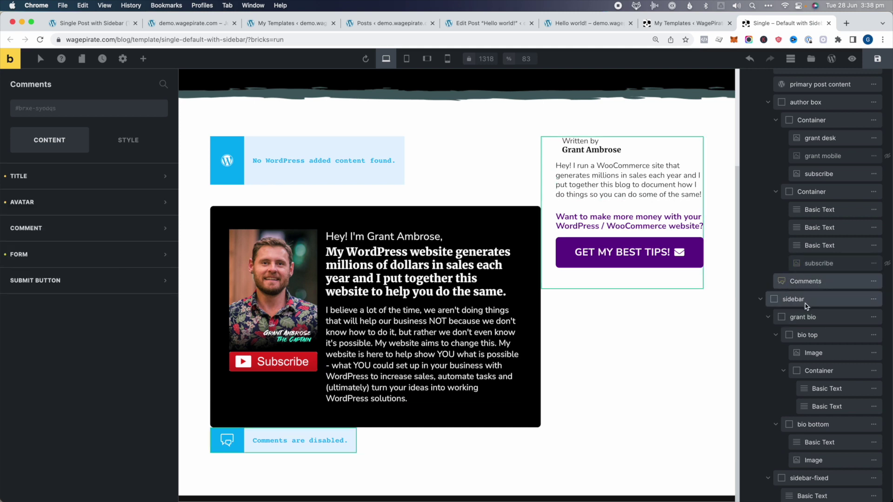
pyautogui.click(799, 299)
pyautogui.click(801, 317)
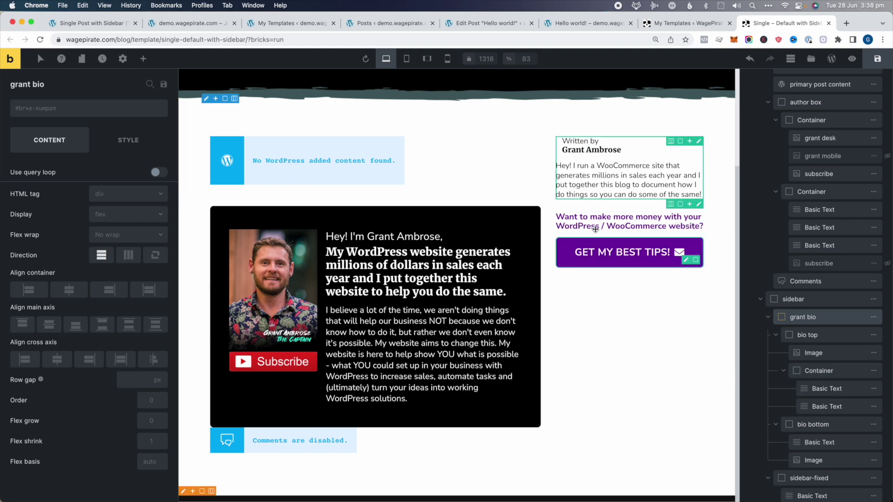
pyautogui.scroll(5, 478, 295)
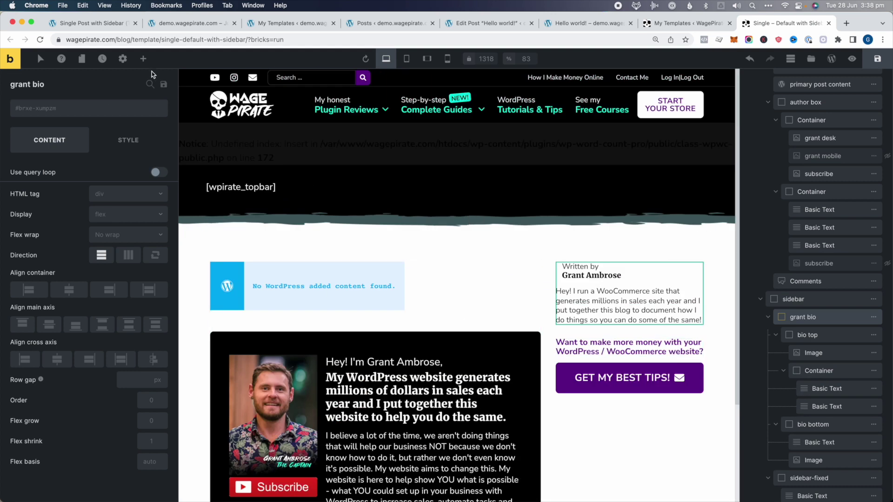
# Open the template's condition settings and examine its Post type and Individual conditions
pyautogui.click(123, 58)
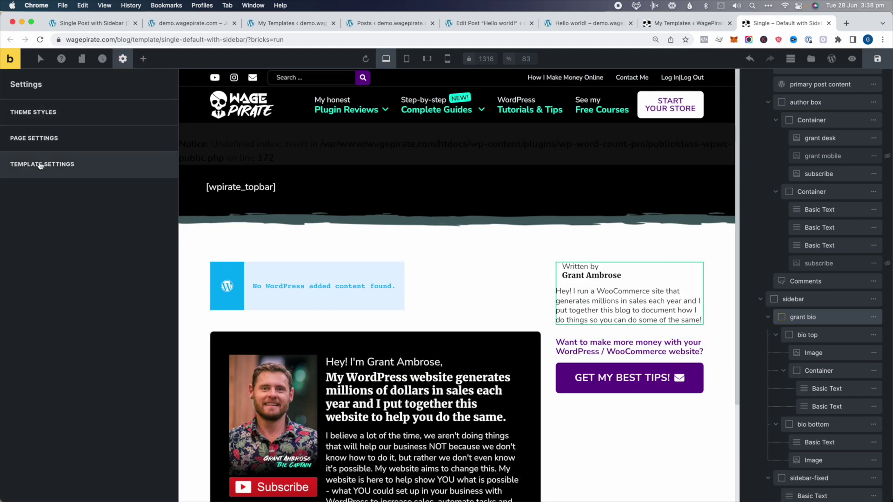
pyautogui.click(39, 164)
pyautogui.click(27, 114)
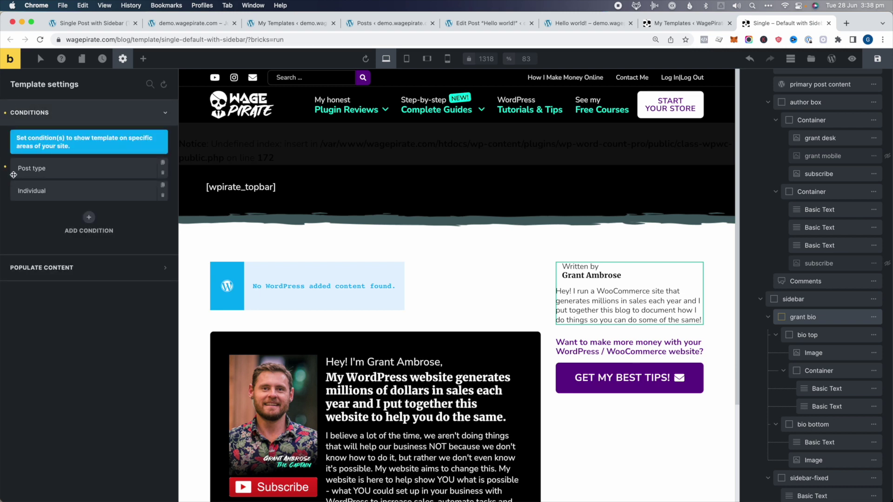
pyautogui.click(28, 168)
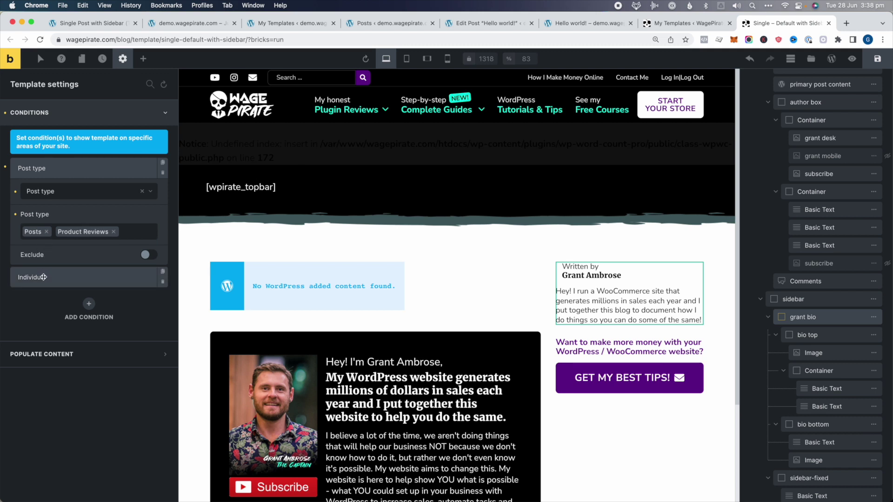
pyautogui.click(38, 278)
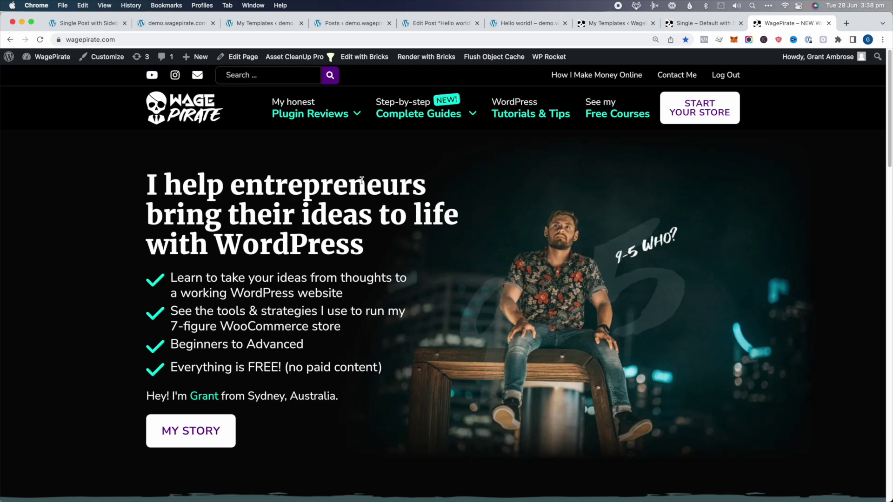
# Go to the site's Tutorials & Tips blog and open the post on redirecting WooCommerce to a custom Thank You page
pyautogui.click(523, 115)
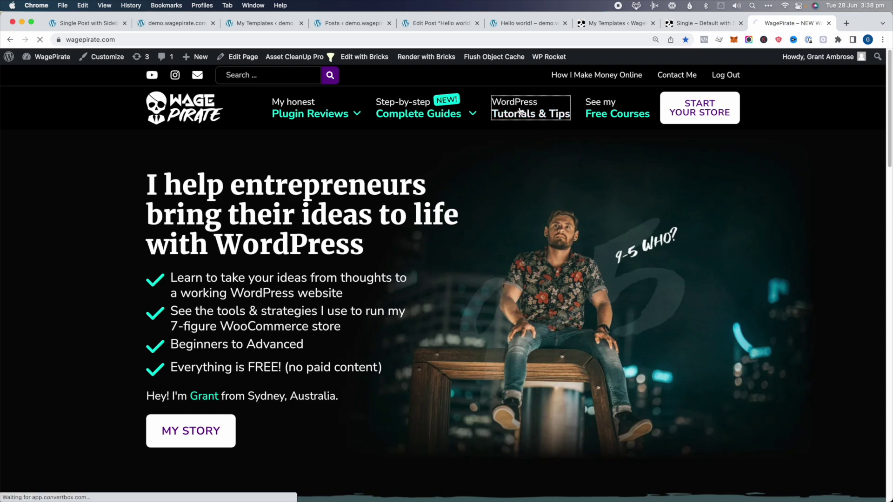
pyautogui.scroll(-5, 410, 365)
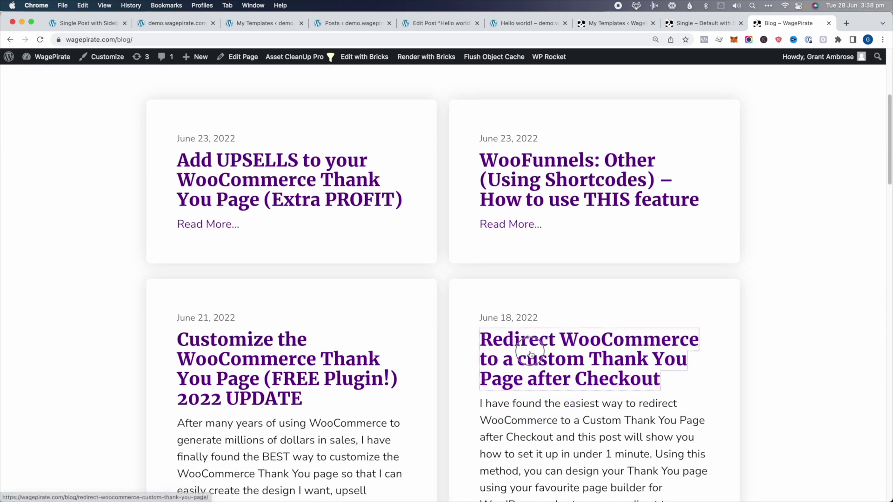
pyautogui.click(595, 363)
pyautogui.scroll(-4, 508, 328)
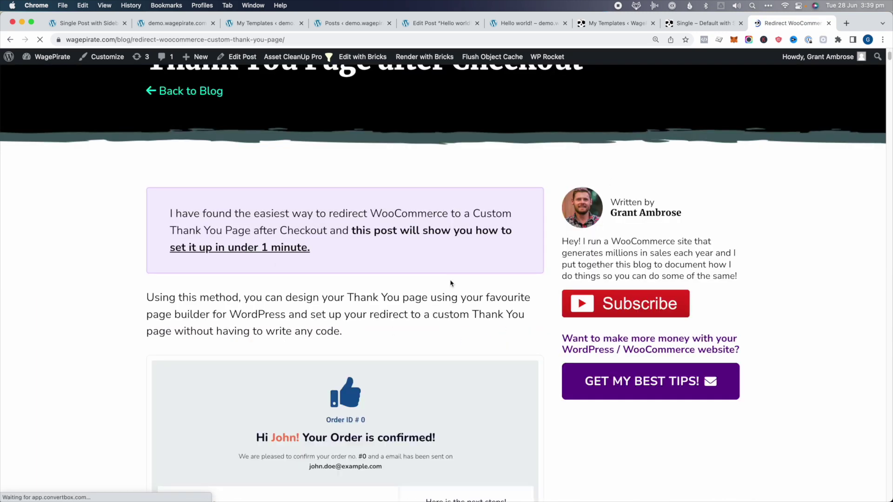
# Review the post's main content, sidebar, author box, comment form and footer on the live page
pyautogui.scroll(-3, 402, 269)
pyautogui.moveTo(211, 95); pyautogui.dragTo(260, 218)
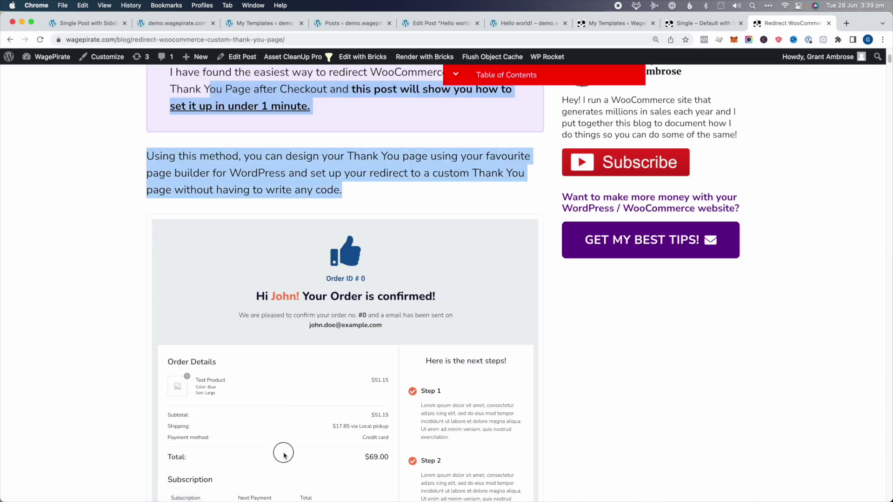
pyautogui.scroll(5, 283, 452)
pyautogui.click(654, 302)
pyautogui.moveTo(625, 271); pyautogui.dragTo(657, 420)
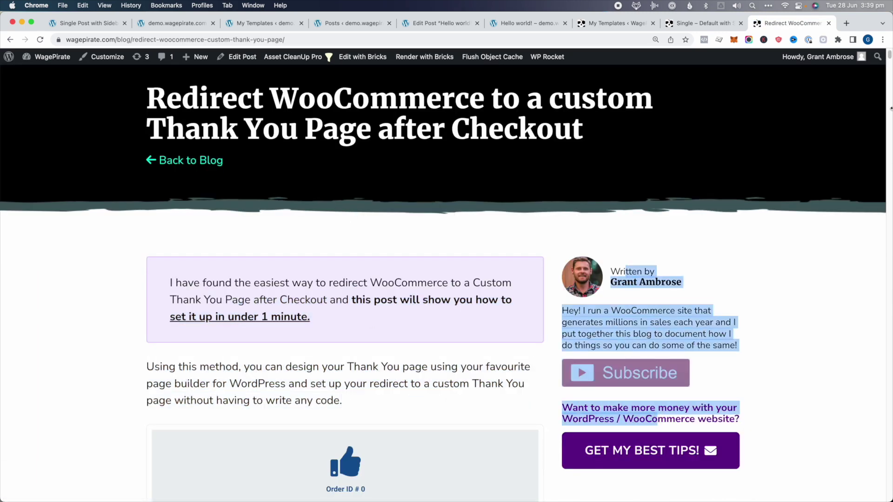
pyautogui.scroll(-20, 721, 374)
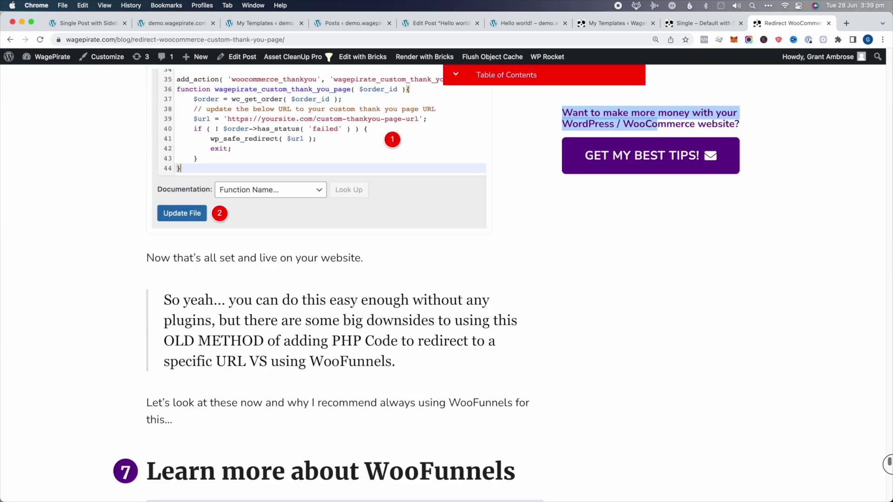
pyautogui.scroll(-6, 721, 374)
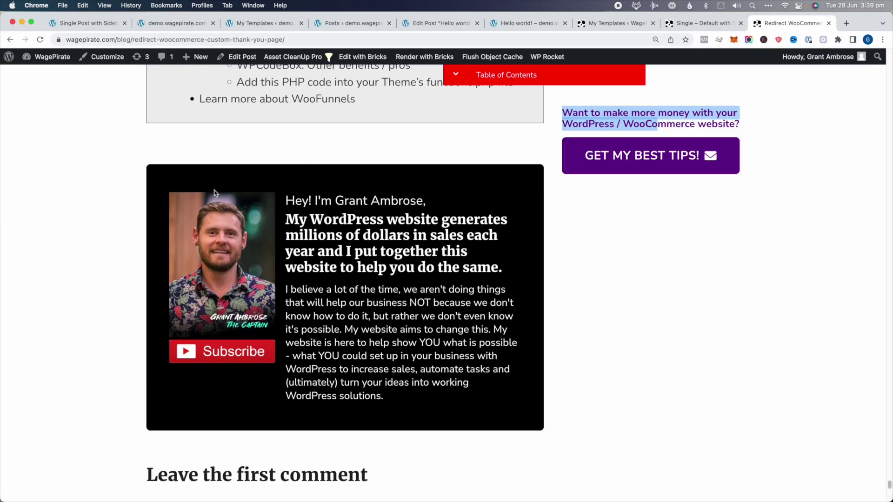
pyautogui.scroll(-12, 394, 293)
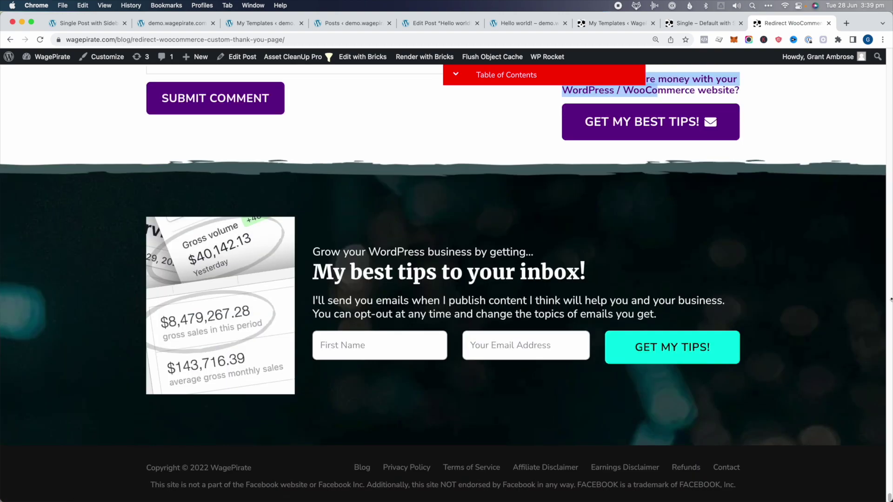
# Open the How I Make Money Online page and review its content and sidebar layout
pyautogui.scroll(4, 820, 392)
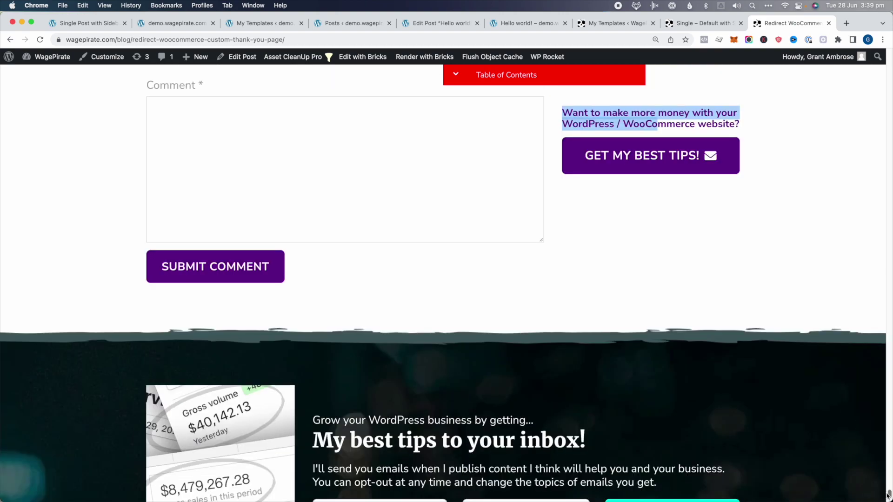
pyautogui.moveTo(889, 494); pyautogui.dragTo(889, 38)
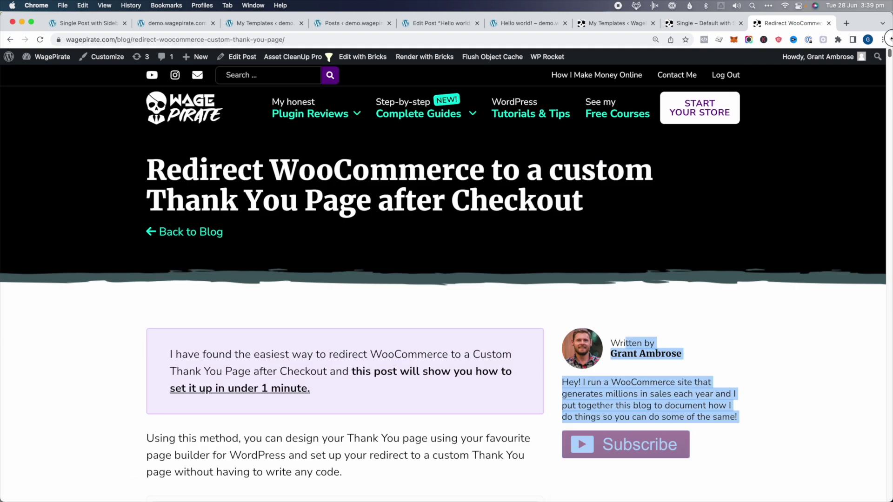
pyautogui.click(715, 226)
pyautogui.click(577, 78)
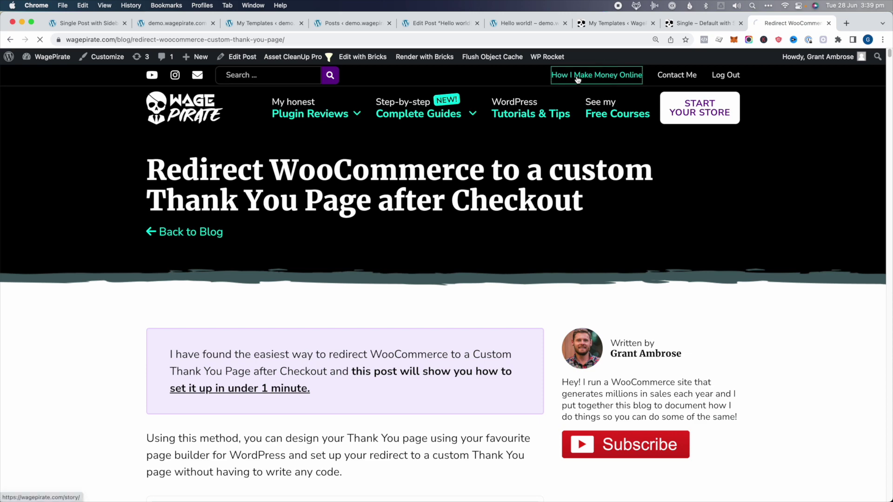
pyautogui.scroll(-7, 302, 236)
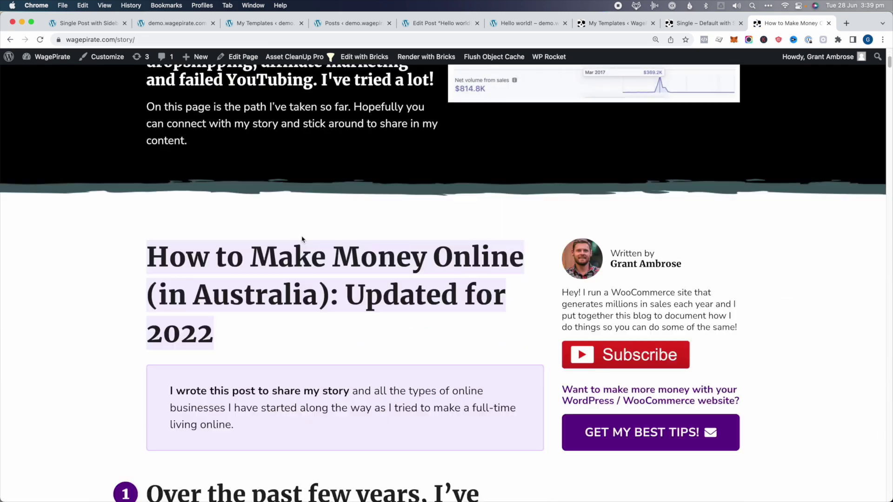
pyautogui.moveTo(174, 120); pyautogui.dragTo(645, 415)
pyautogui.click(645, 416)
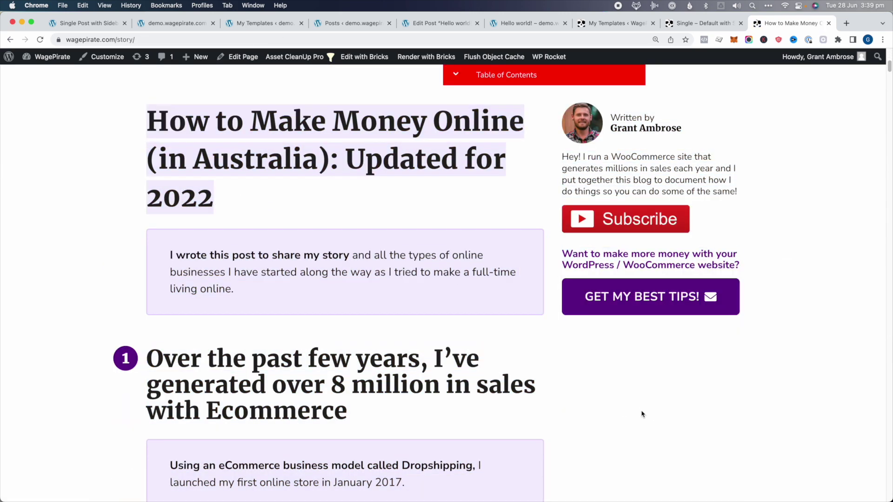
pyautogui.scroll(-6, 643, 414)
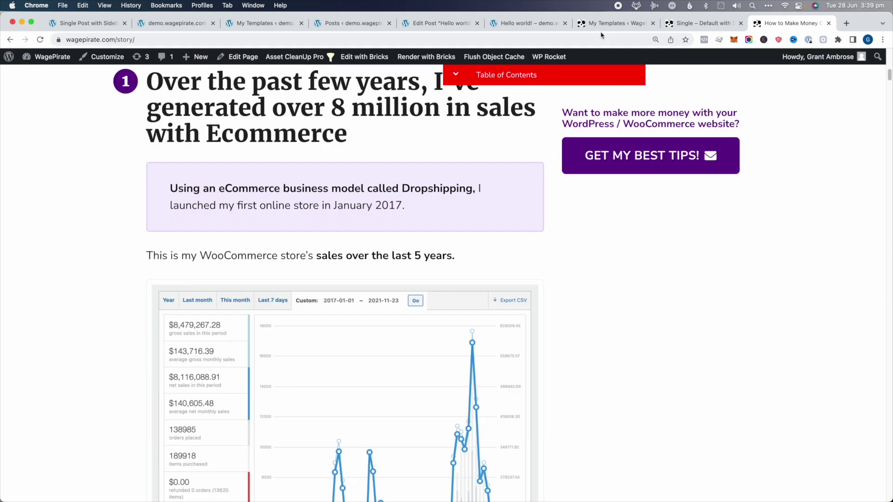
# Go back to the Bricks templates list and examine the conditions of the Single – Default with Sidebar template
pyautogui.click(613, 23)
pyautogui.scroll(5, 215, 233)
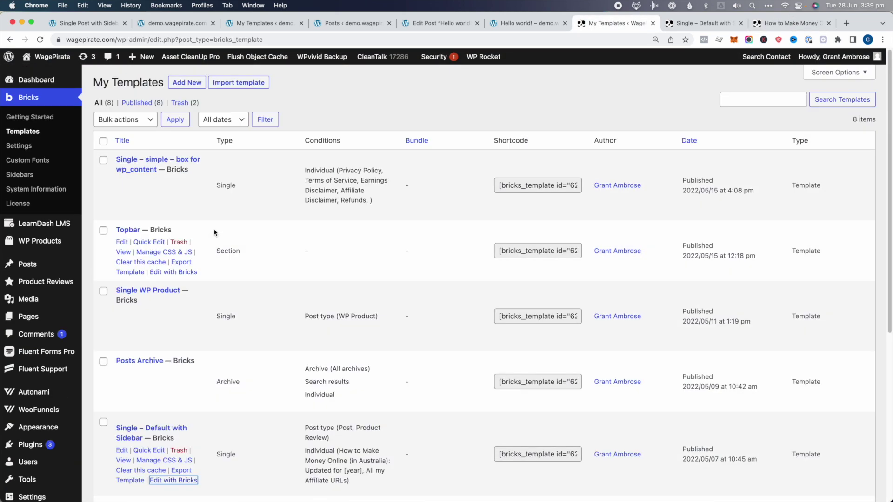
pyautogui.scroll(-5, 158, 253)
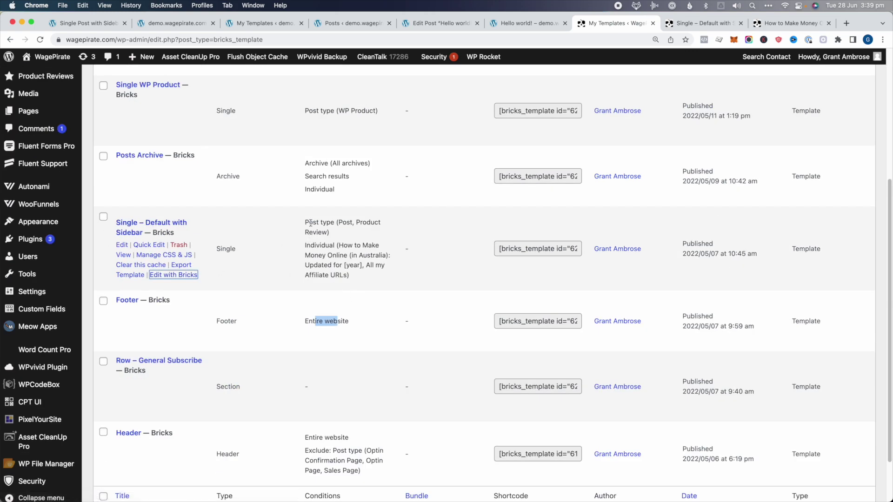
pyautogui.moveTo(335, 221); pyautogui.dragTo(342, 278)
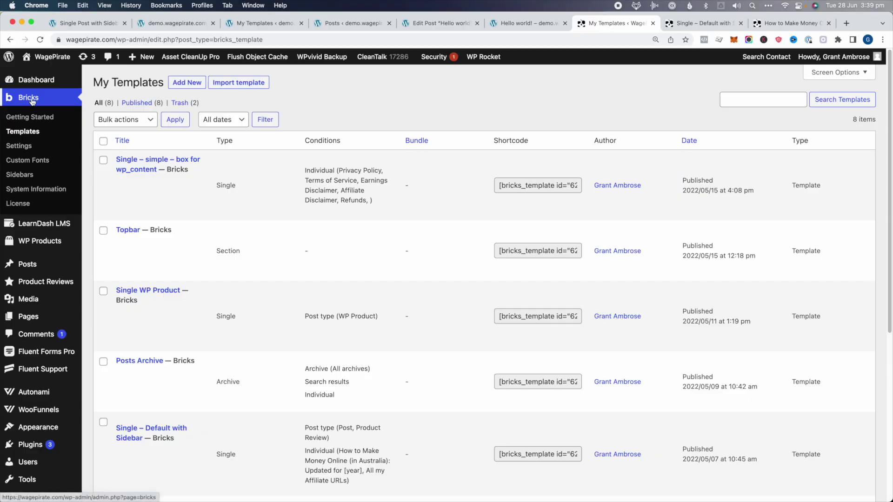
# Compare the types and conditions of all the site's templates, from Single – simple to Header
pyautogui.scroll(-3, 242, 153)
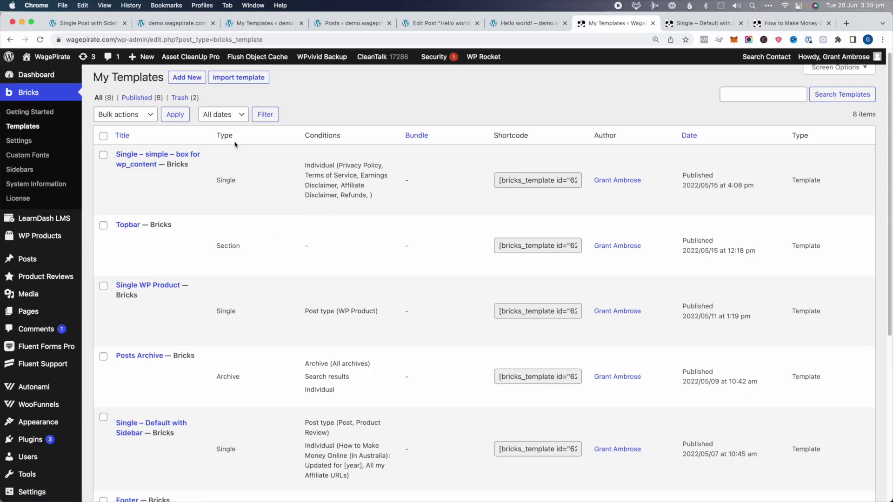
pyautogui.scroll(3, 164, 156)
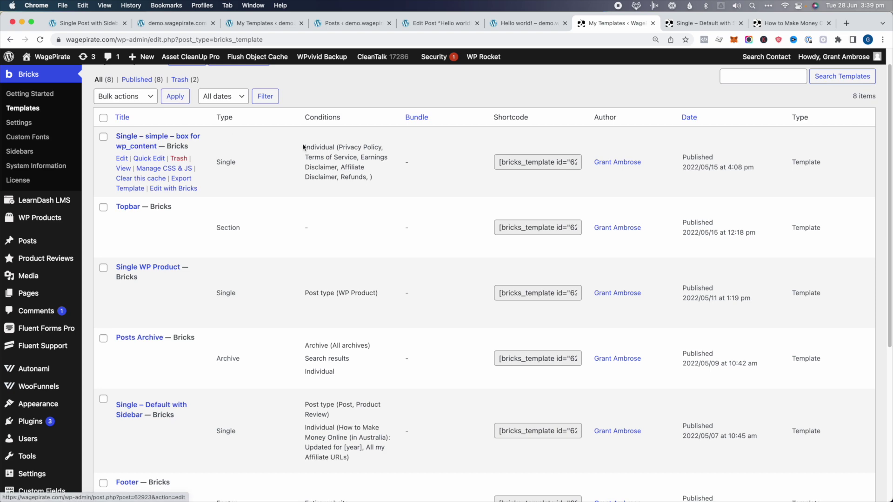
pyautogui.scroll(-5, 326, 167)
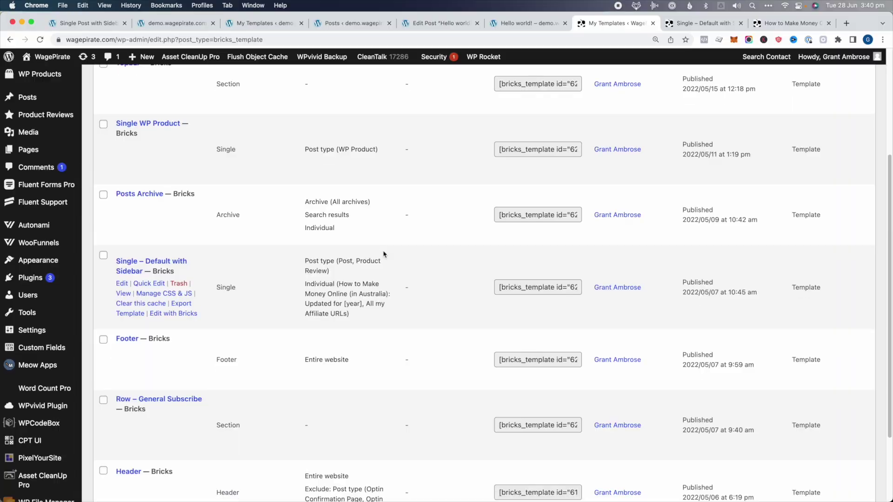
pyautogui.scroll(-2, 384, 253)
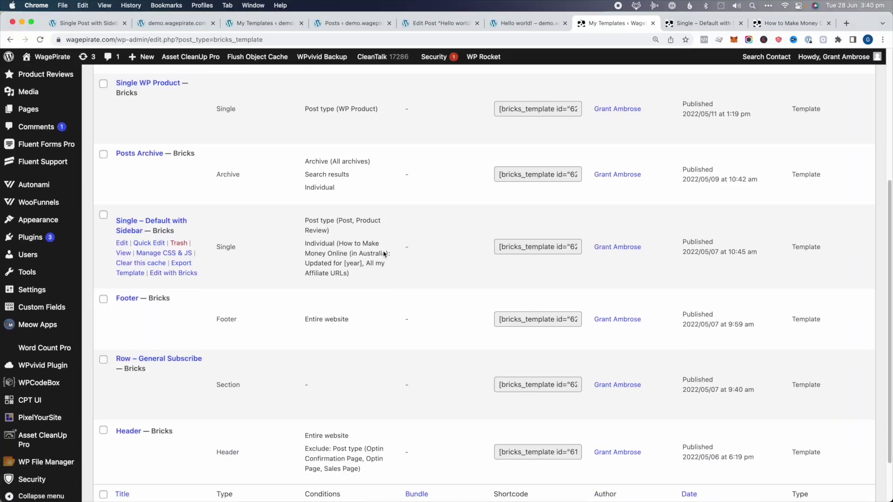
pyautogui.scroll(5, 325, 284)
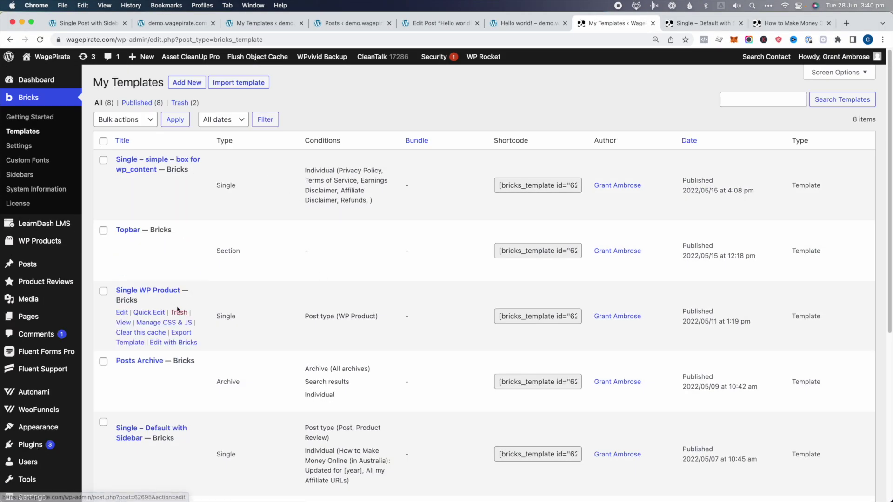
pyautogui.scroll(-1, 384, 451)
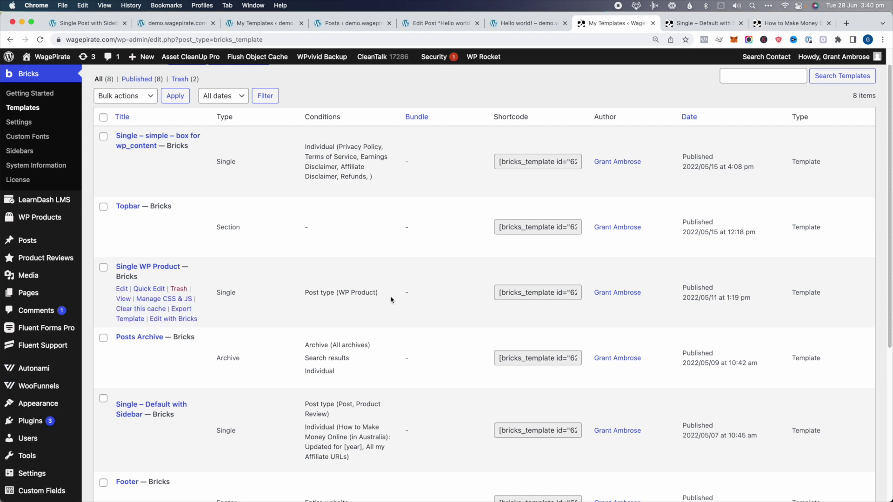
pyautogui.scroll(1, 353, 176)
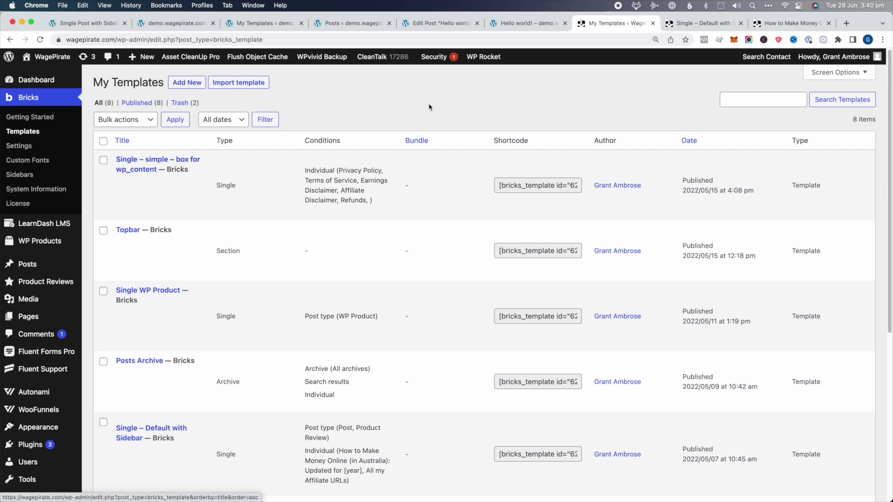
# Close the two extra browser tabs, open the Single – simple – box for wp_content template in Bricks and inspect its containers and Post Content element
pyautogui.click(741, 23)
pyautogui.click(741, 24)
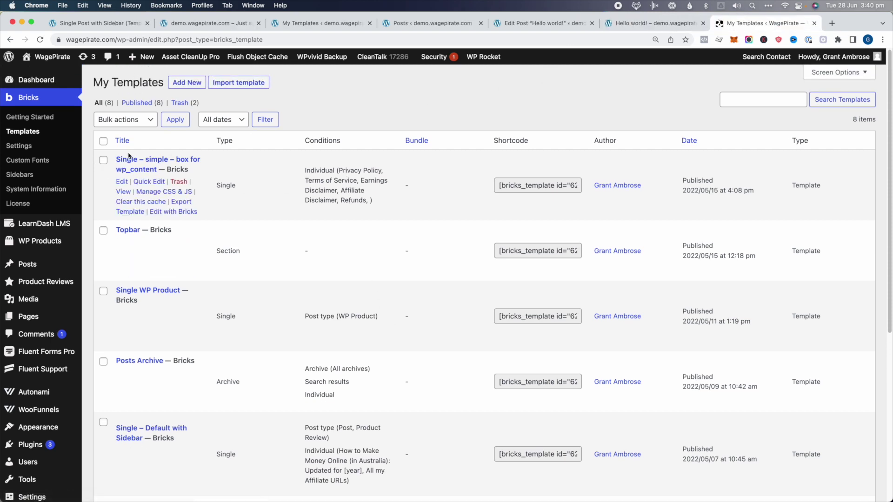
pyautogui.click(173, 212)
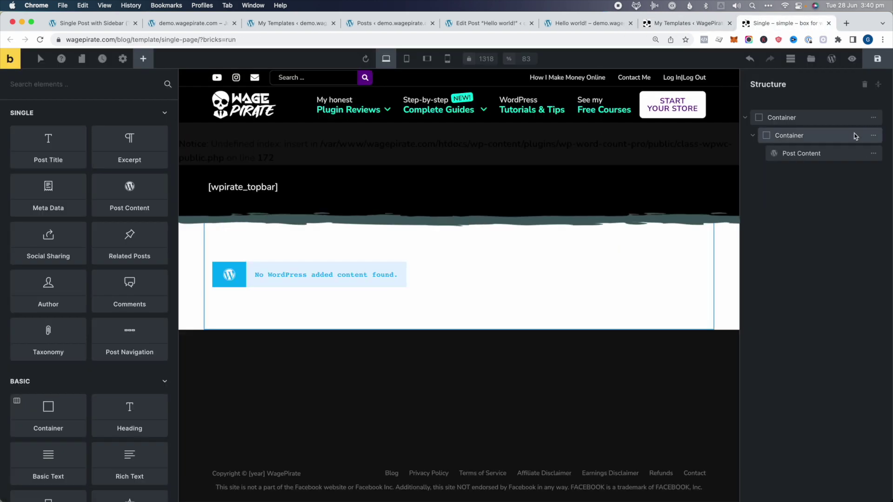
pyautogui.click(804, 117)
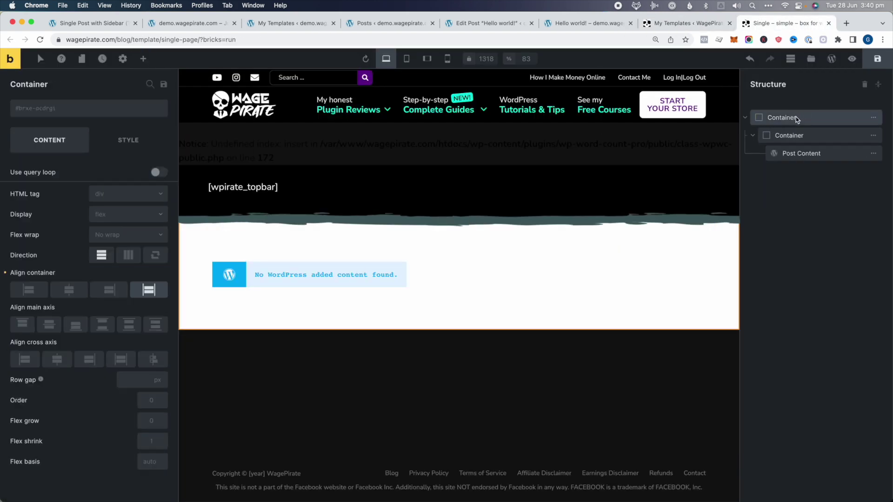
pyautogui.click(797, 135)
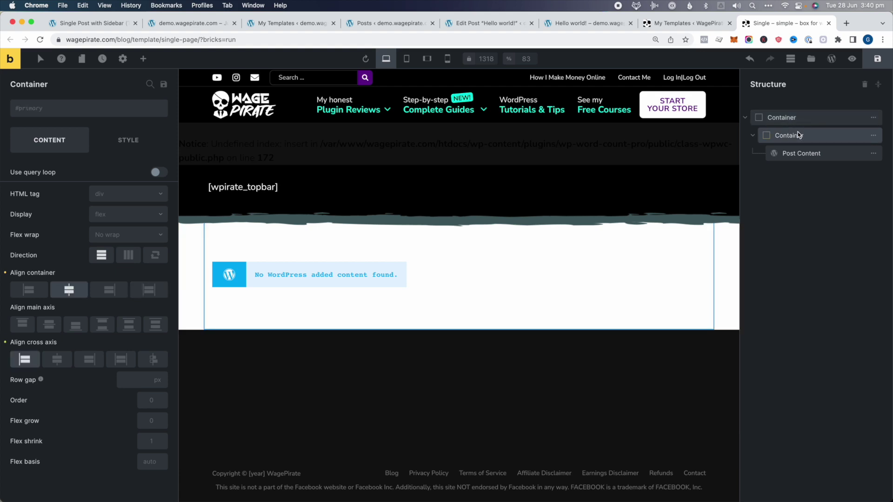
pyautogui.click(823, 155)
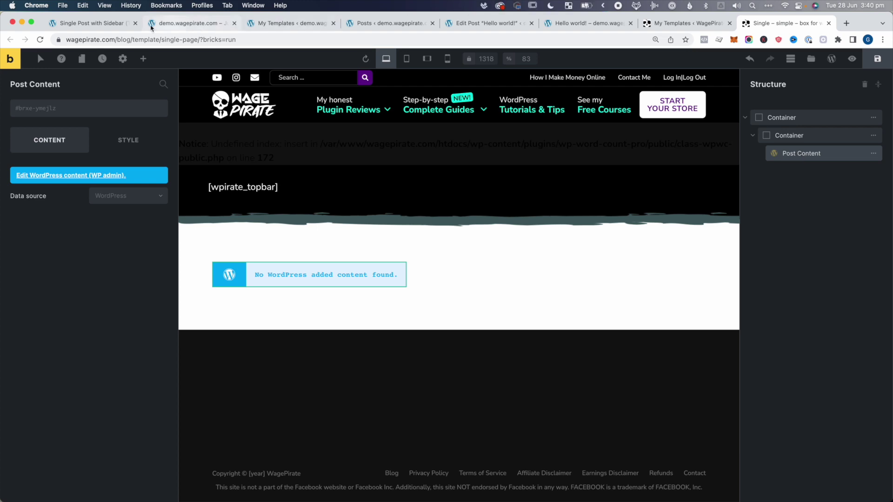
# Open the template's condition settings and examine the pages assigned under its Individual condition
pyautogui.click(123, 59)
pyautogui.click(32, 165)
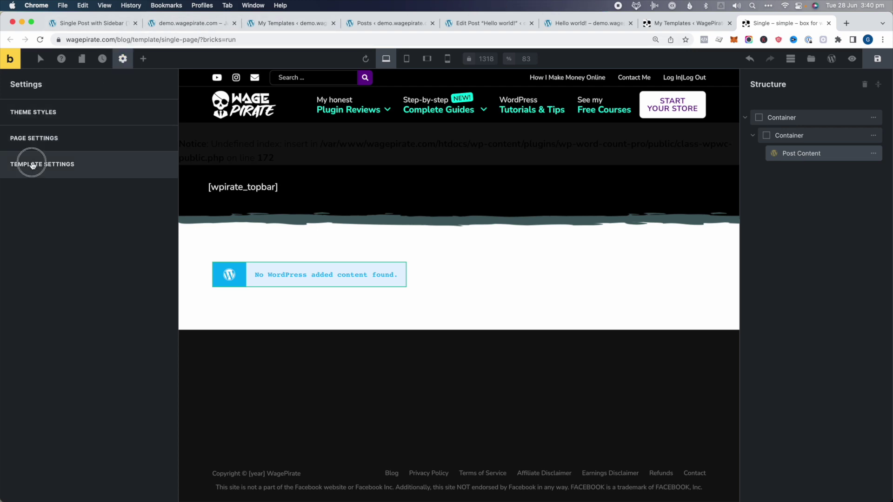
pyautogui.click(37, 113)
pyautogui.click(30, 168)
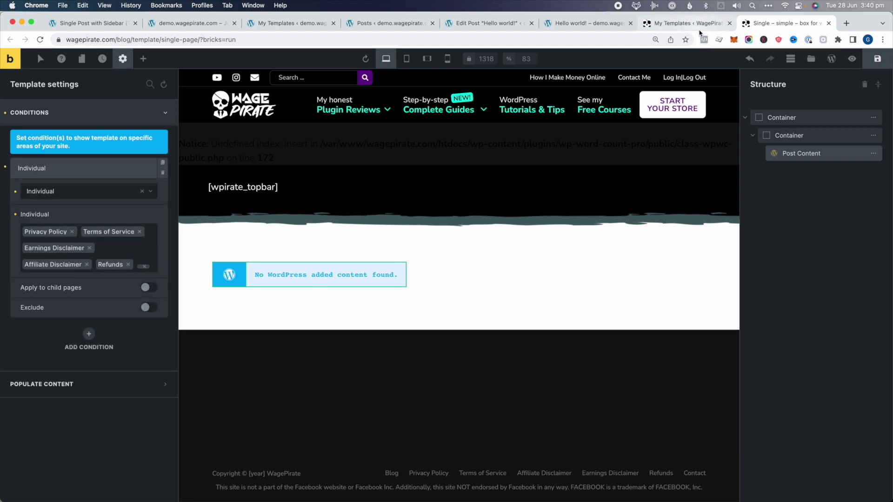
# View the simple template on the front end, follow the footer link to the Privacy Policy page and review its layout
pyautogui.click(852, 58)
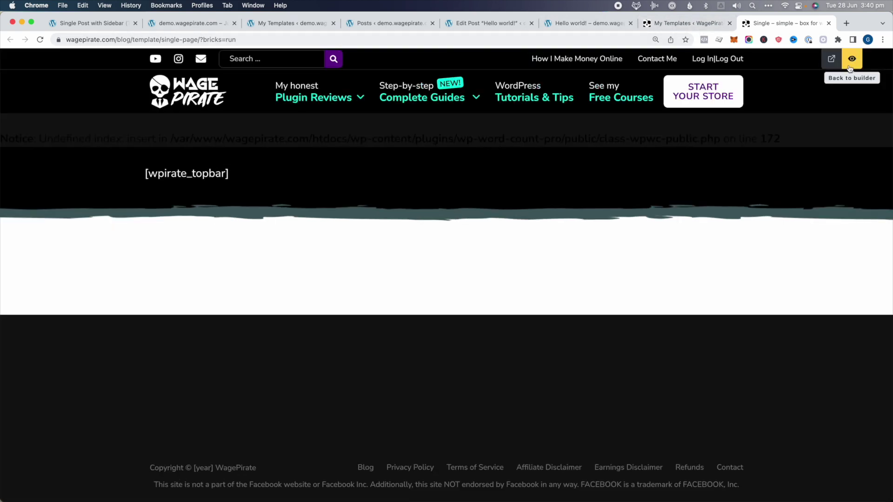
pyautogui.click(831, 58)
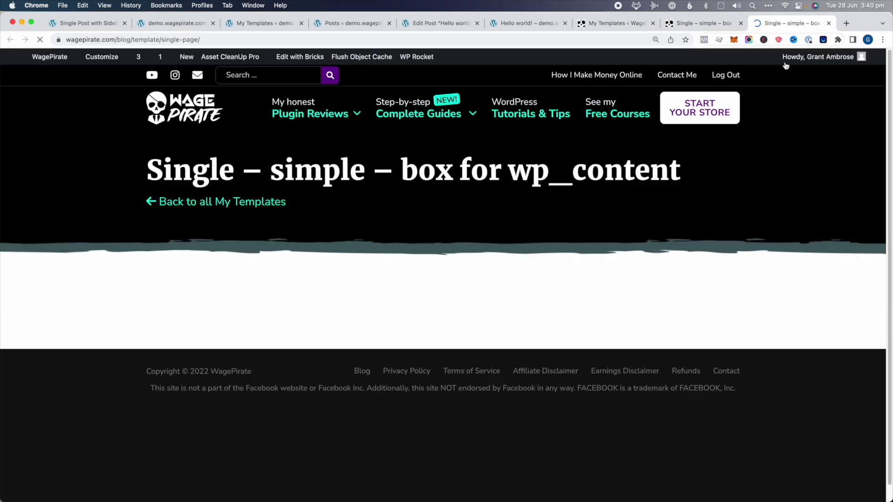
pyautogui.scroll(-1, 401, 354)
pyautogui.click(401, 354)
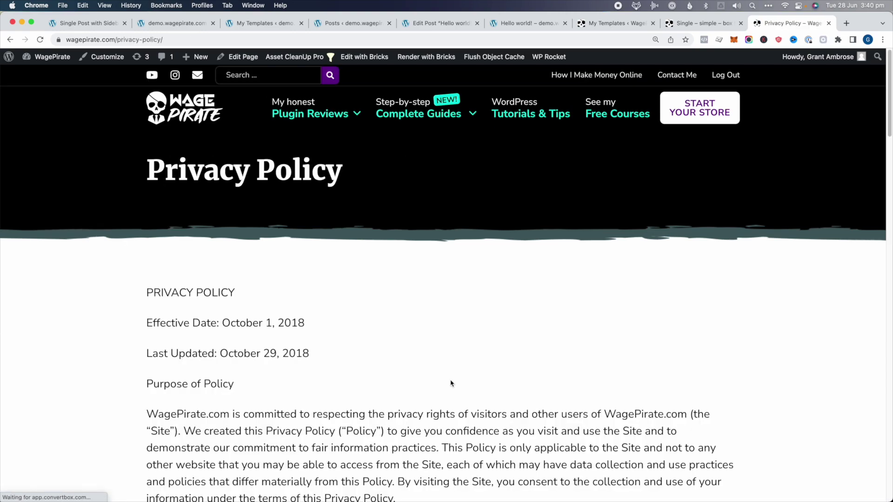
pyautogui.scroll(-7, 454, 381)
pyautogui.scroll(-7, 454, 381)
pyautogui.scroll(14, 453, 381)
pyautogui.scroll(-20, 399, 309)
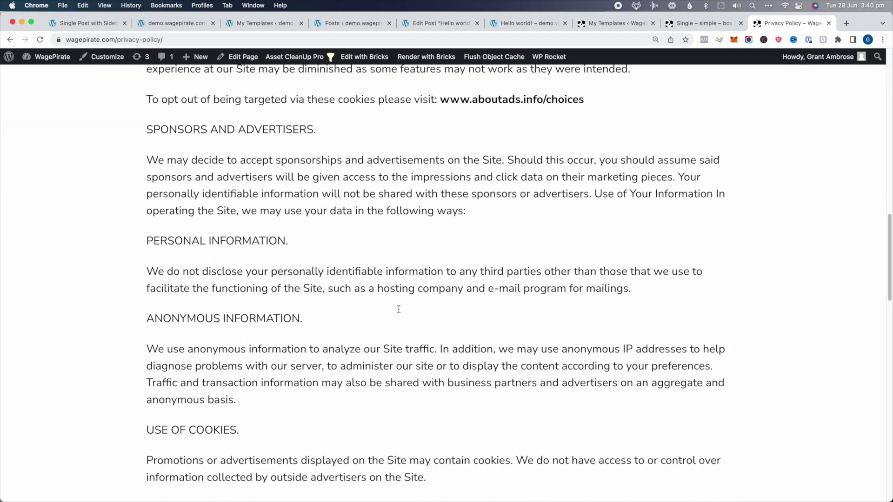
# Review the Terms of Service and Affiliate Disclaimer pages through their footer links
pyautogui.click(471, 467)
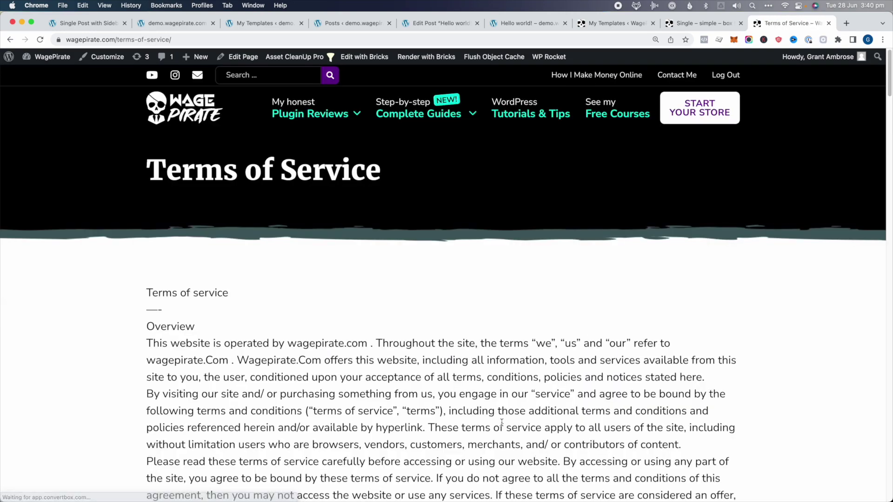
pyautogui.scroll(-20, 502, 426)
pyautogui.click(531, 467)
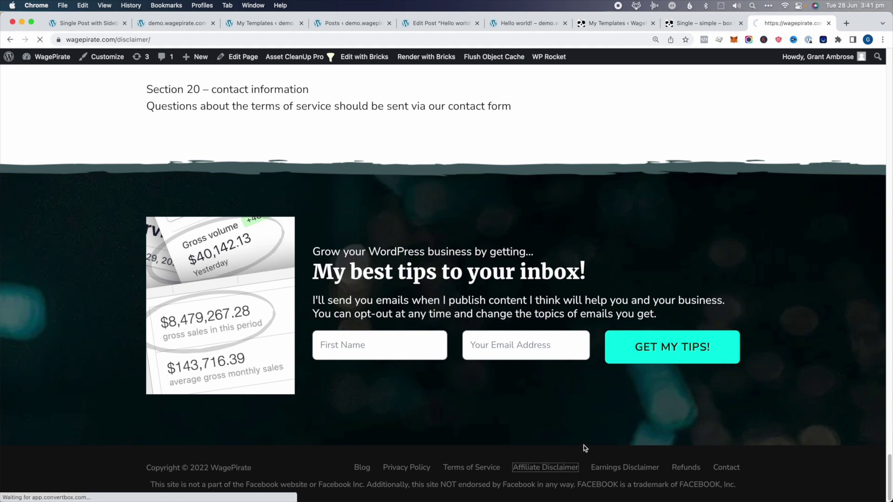
pyautogui.scroll(-3, 496, 442)
pyautogui.scroll(-20, 497, 443)
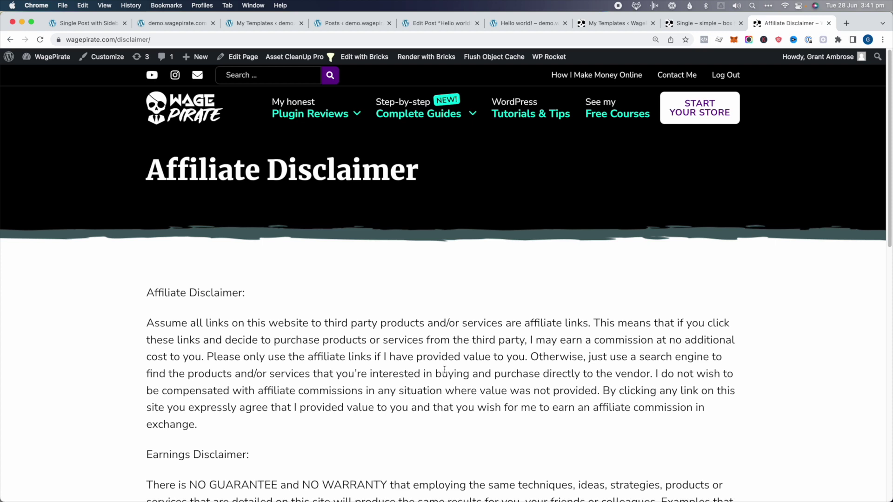
# Revisit the templates list, open the site's All Pages list in a new last tab and return to the Affiliate Disclaimer page
pyautogui.click(621, 23)
pyautogui.scroll(-5, 172, 321)
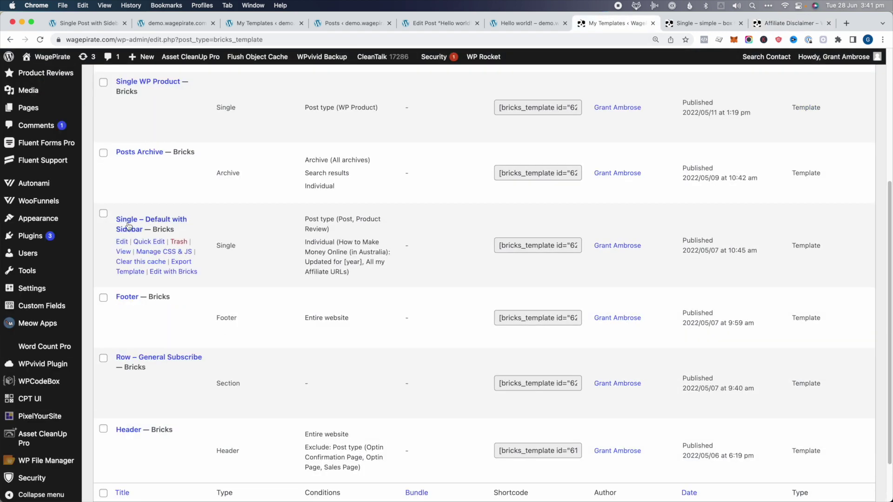
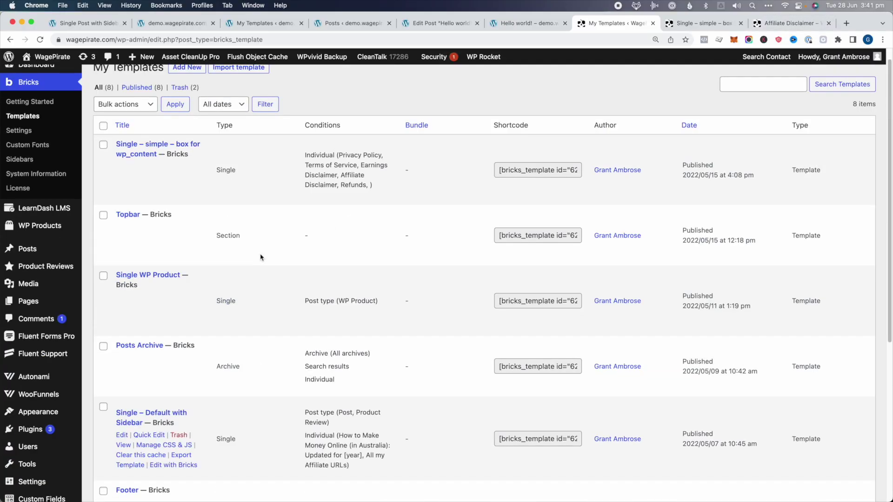
pyautogui.moveTo(47, 305)
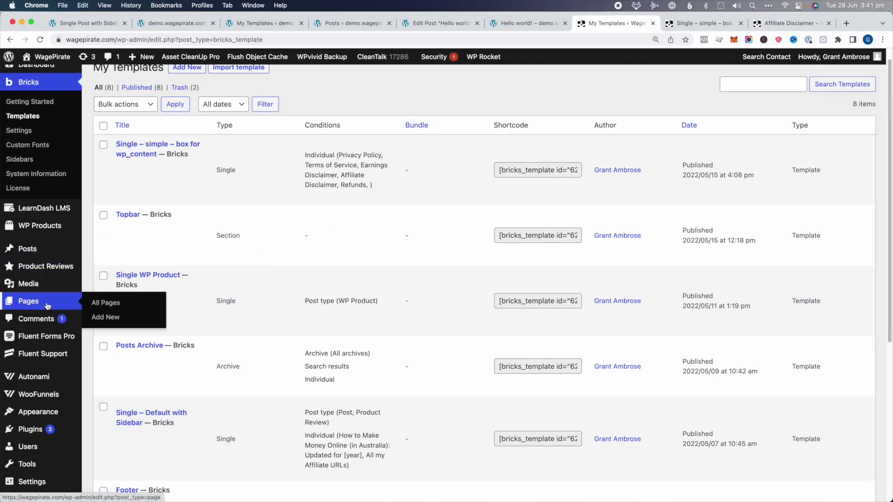
pyautogui.keyDown('super'); pyautogui.click(106, 303); pyautogui.keyUp('super')
pyautogui.moveTo(623, 23); pyautogui.dragTo(793, 23)
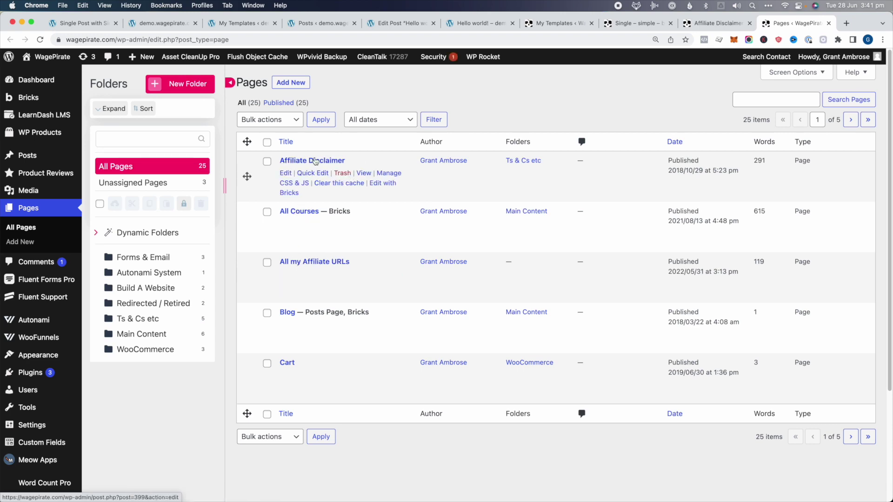
pyautogui.click(716, 24)
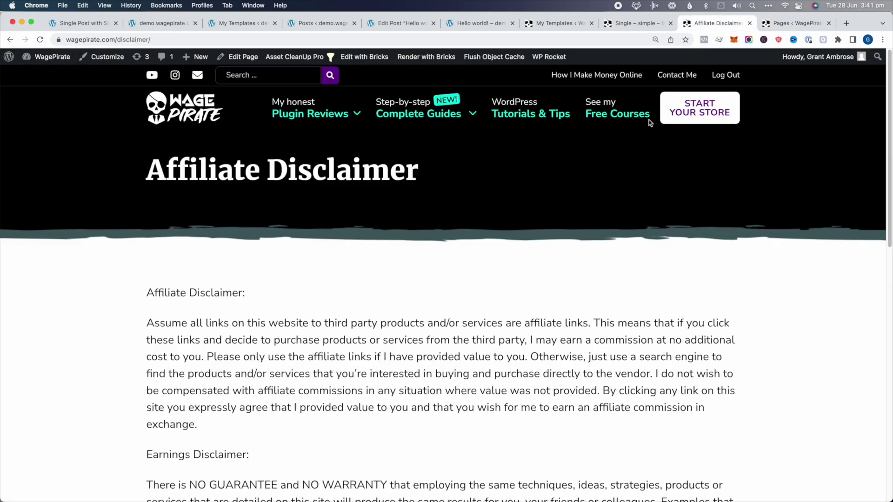
# Open the Affiliate Disclaimer page in the WordPress editor and examine the Parent Page choices in its page attributes
pyautogui.hotkey('ctrl', 'Tab')
pyautogui.click(285, 173)
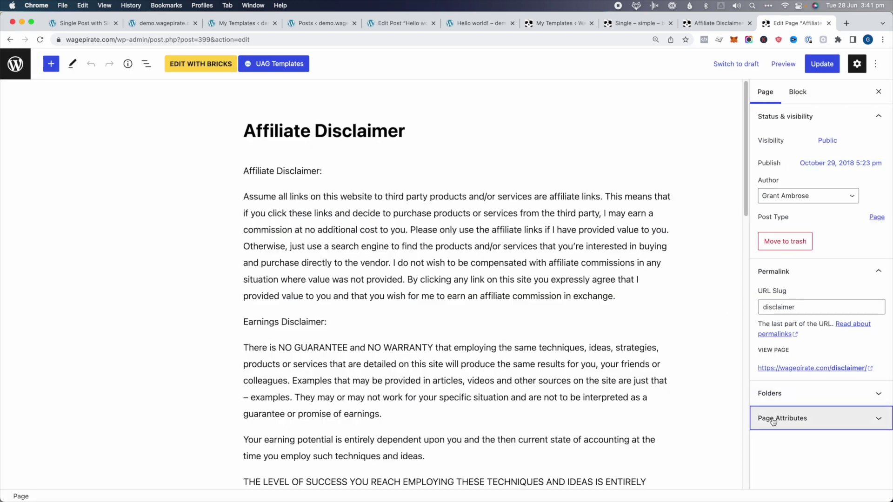
pyautogui.click(772, 420)
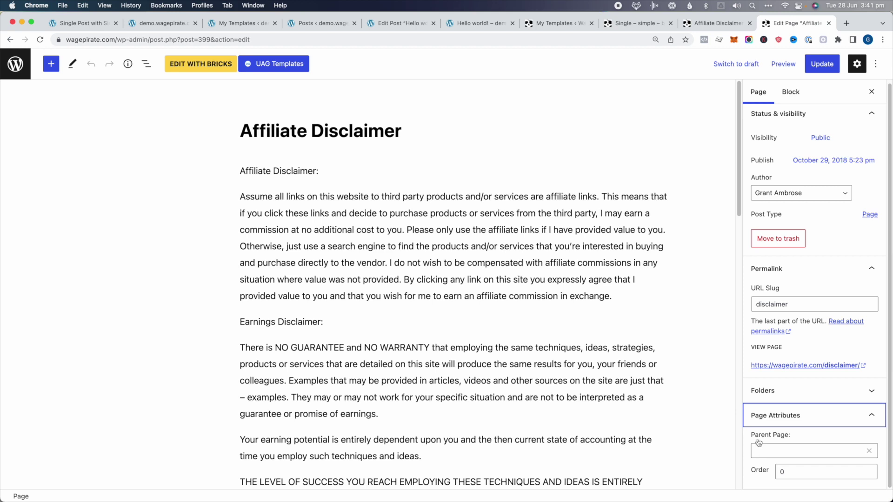
pyautogui.click(823, 451)
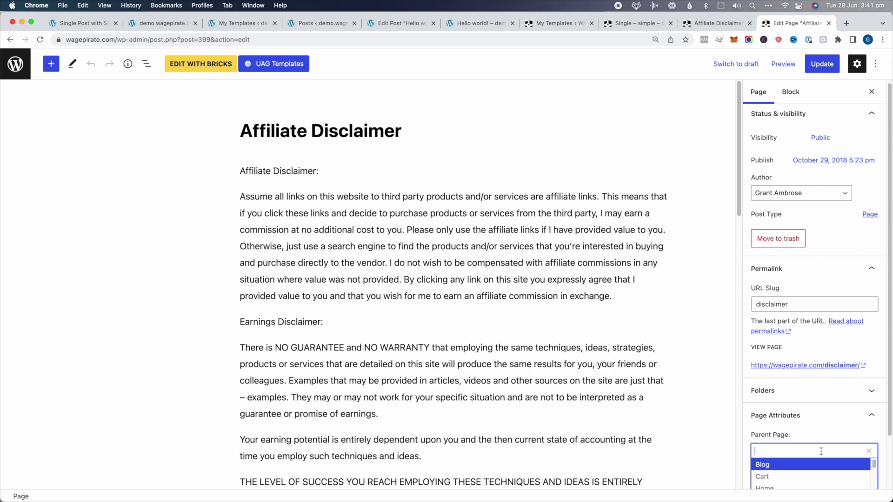
pyautogui.click(820, 439)
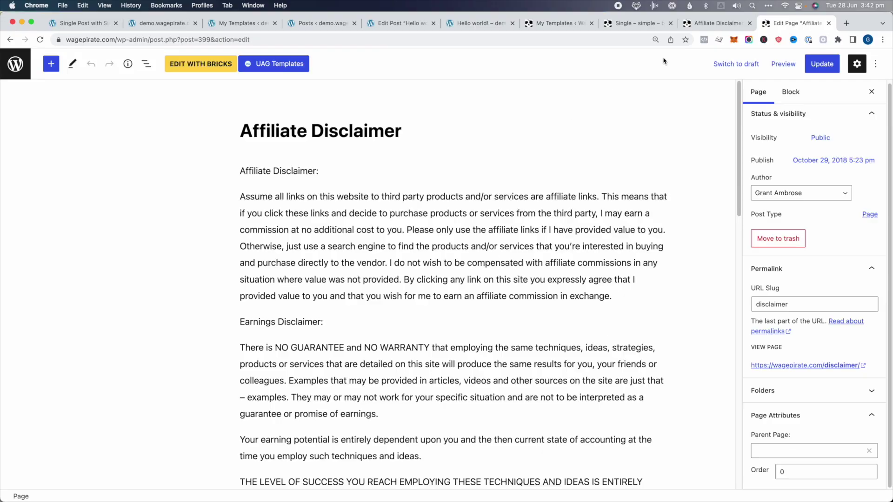
# Return to the WagePirate templates list, open the simple single template in Bricks and view the pages in its Individual condition
pyautogui.click(710, 23)
pyautogui.click(588, 20)
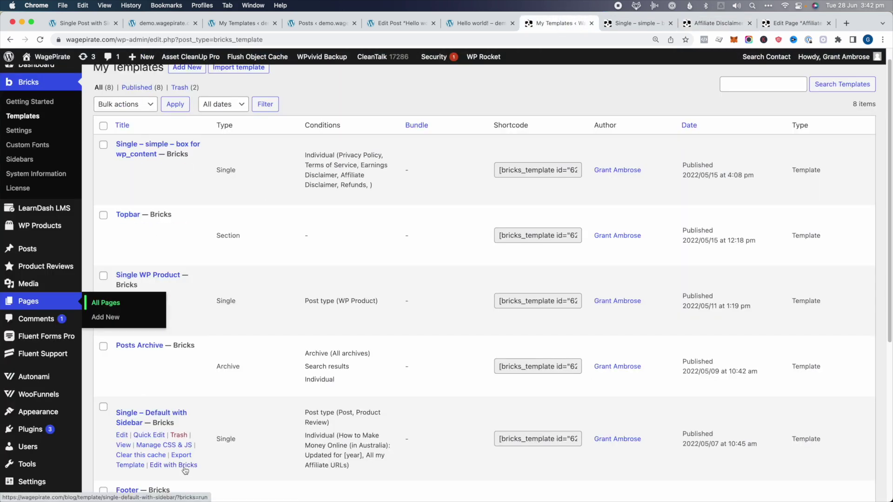
pyautogui.scroll(-1, 158, 127)
pyautogui.click(174, 178)
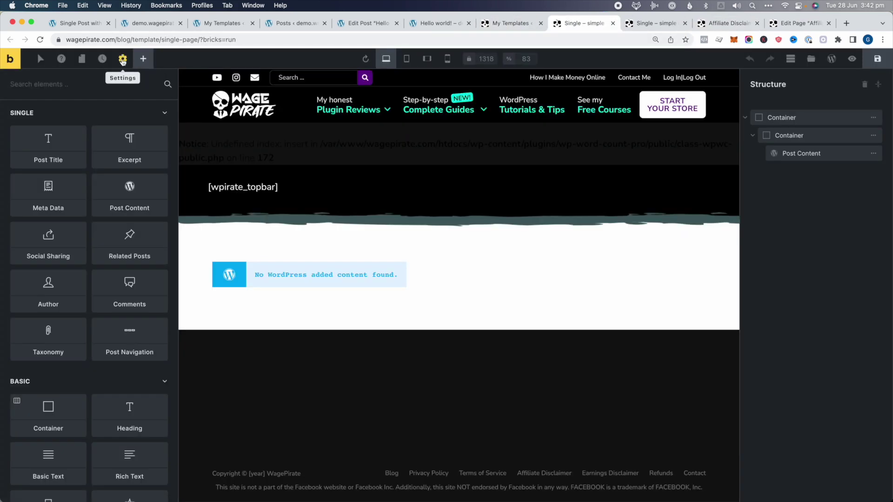
pyautogui.click(122, 59)
pyautogui.click(35, 193)
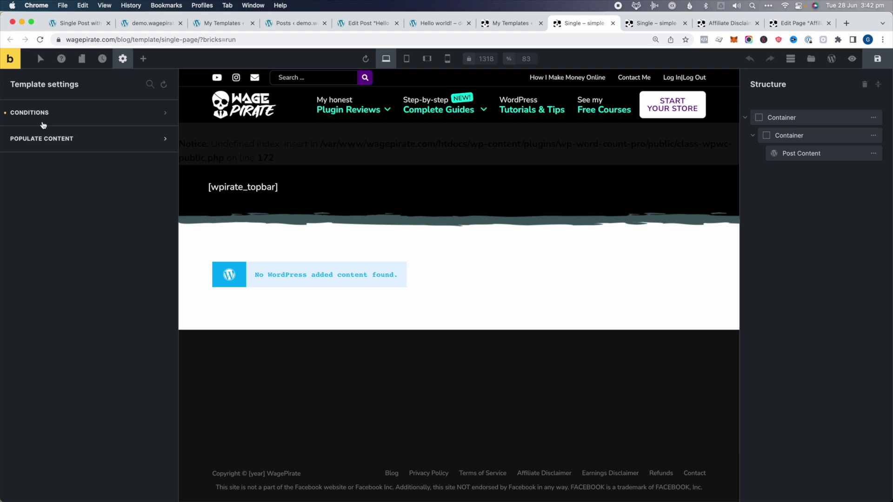
pyautogui.click(46, 115)
pyautogui.click(57, 167)
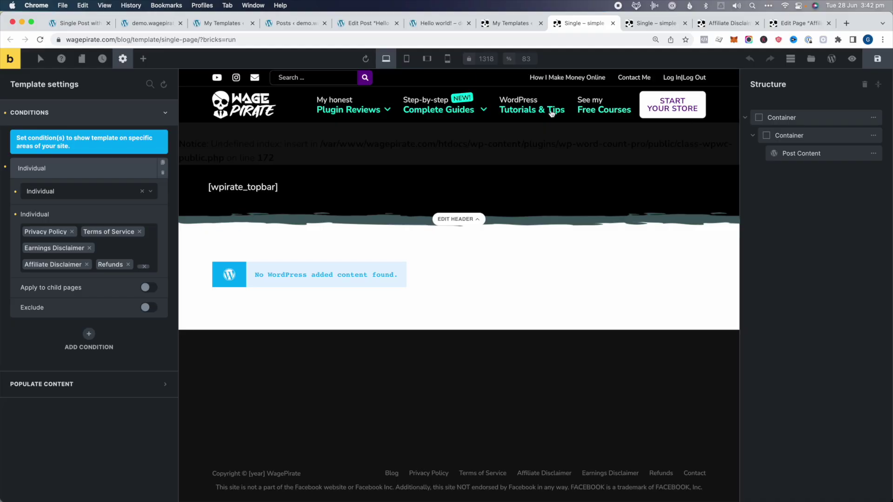
# Try adding the posts "WooFunnels: Other (Using Shortcodes..." and "Add UPSELLS to your WooCommerce ..." to the template's Individual condition
pyautogui.click(93, 249)
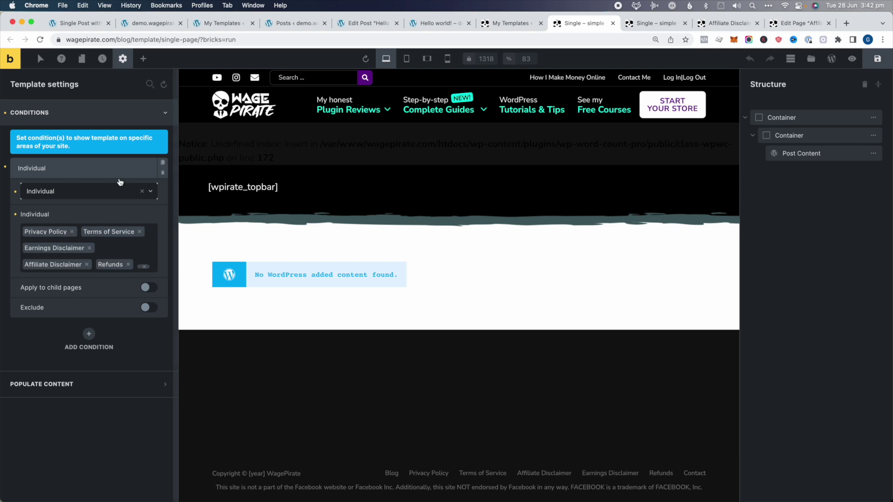
pyautogui.click(130, 245)
pyautogui.click(73, 332)
pyautogui.click(116, 249)
pyautogui.click(69, 344)
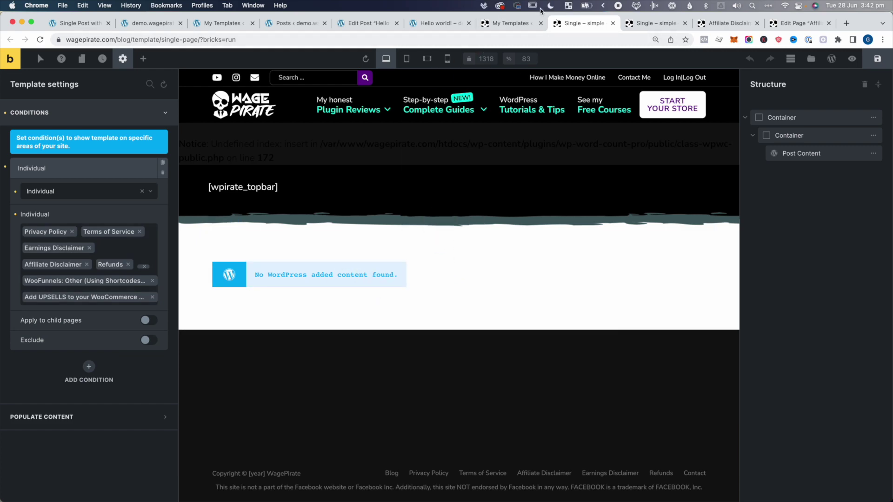
# Review the conditions of every template in the WagePirate templates list, including the post types excluded from the Header
pyautogui.click(510, 23)
pyautogui.scroll(2, 34, 145)
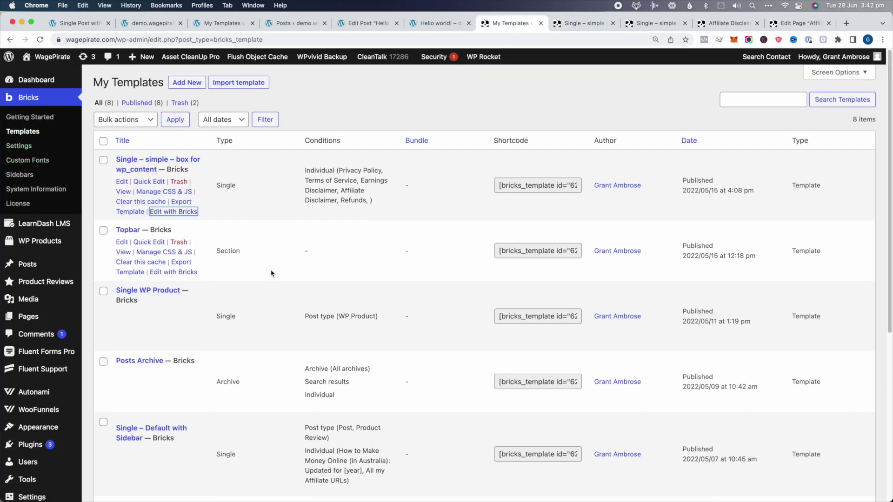
pyautogui.scroll(-6, 272, 274)
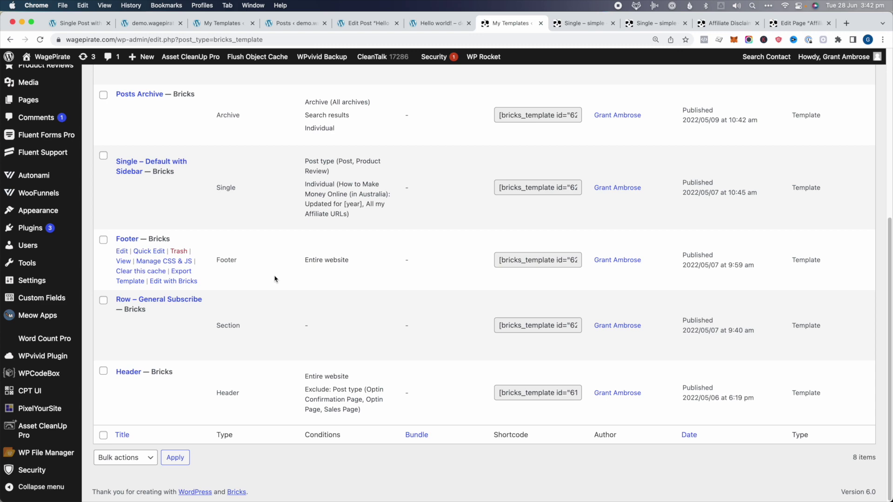
pyautogui.scroll(6, 275, 279)
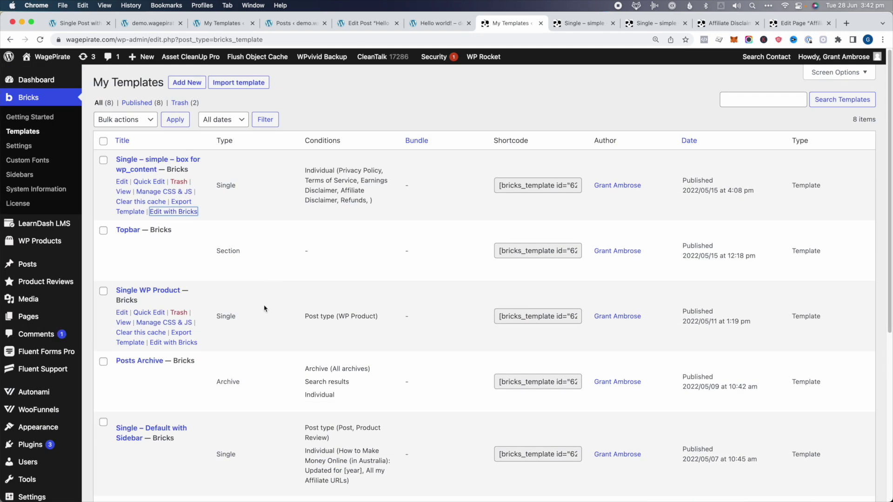
pyautogui.scroll(-6, 266, 305)
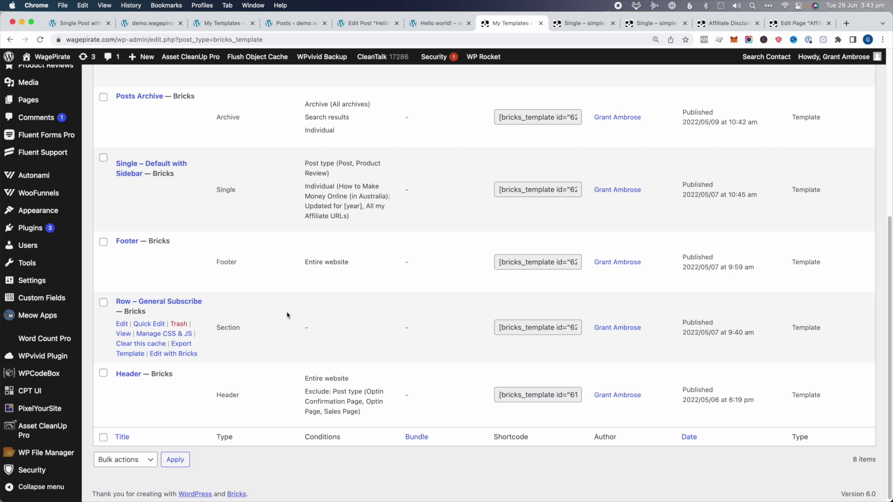
pyautogui.scroll(3, 286, 315)
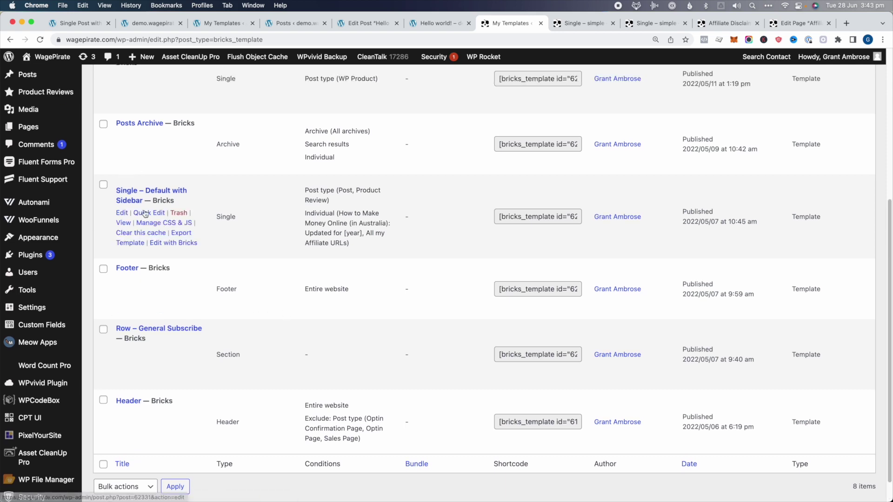
pyautogui.scroll(3, 278, 175)
pyautogui.scroll(-3, 288, 279)
pyautogui.moveTo(333, 440); pyautogui.dragTo(343, 459)
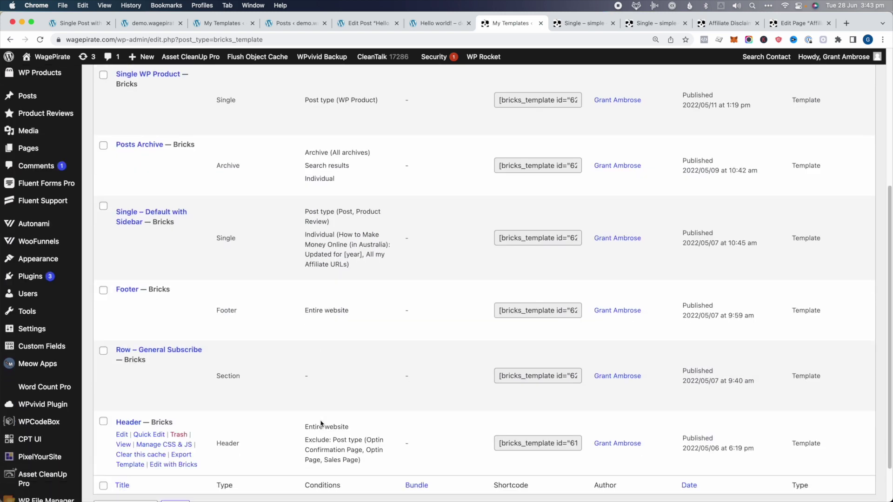
pyautogui.click(343, 458)
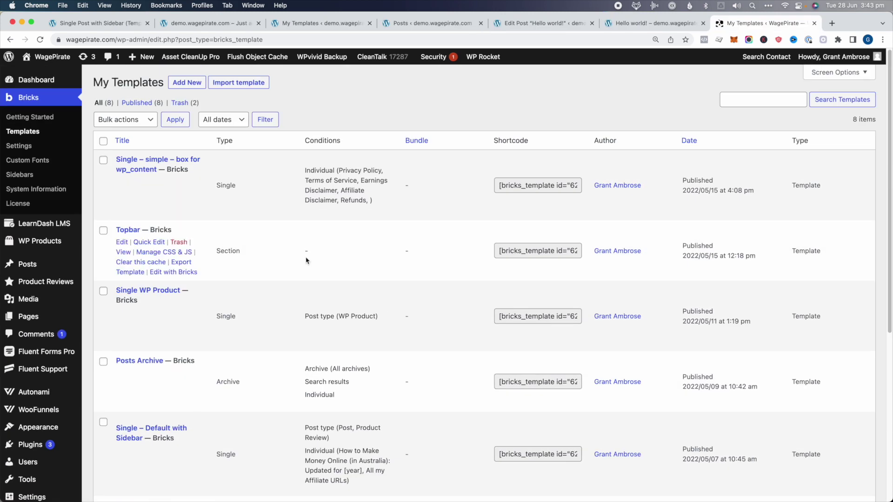
# Compare the template types in the list, focusing on the Topbar's Section type and the Posts Archive's Archive type
pyautogui.scroll(-2, 305, 259)
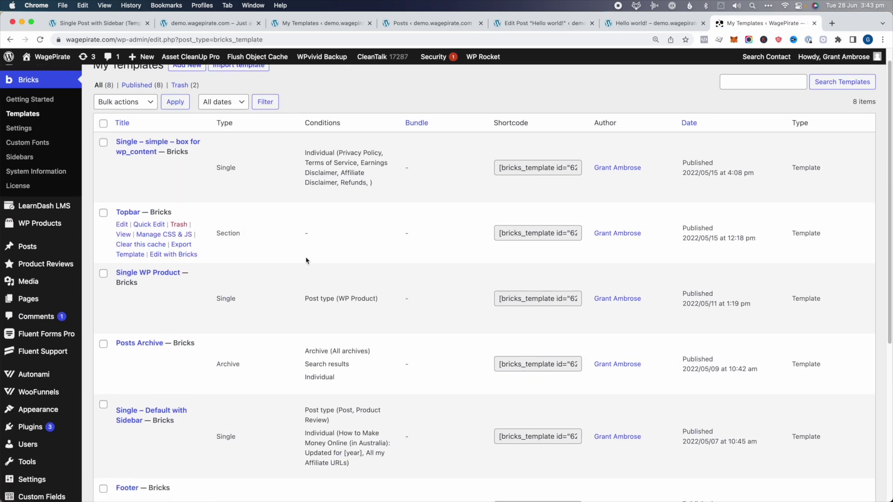
pyautogui.moveTo(225, 226); pyautogui.dragTo(241, 228)
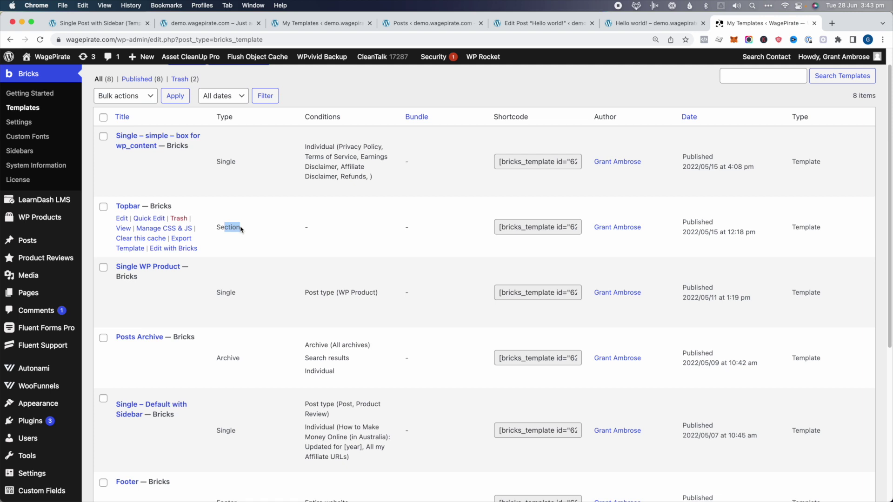
pyautogui.moveTo(241, 227); pyautogui.dragTo(220, 227)
pyautogui.moveTo(216, 357); pyautogui.dragTo(255, 358)
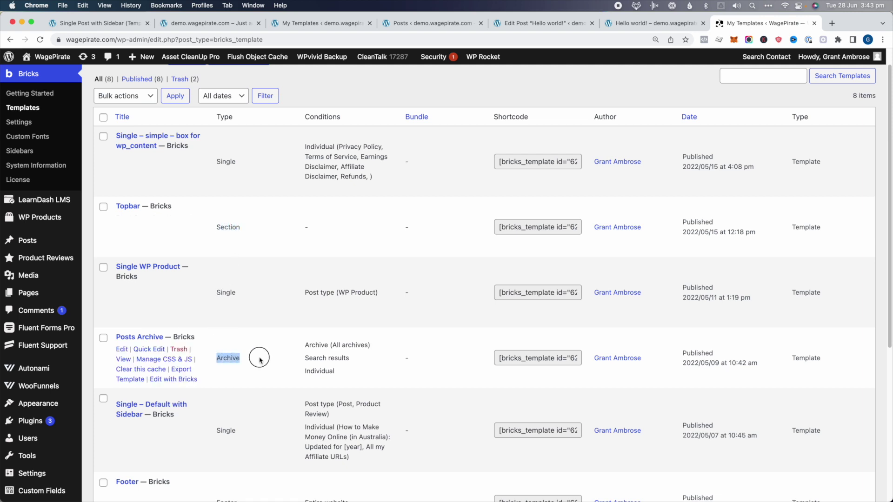
pyautogui.click(222, 360)
# Open the Posts Archive template in Bricks and inspect its query Loop Item, post date text, Post Title and Excerpt settings
pyautogui.click(165, 380)
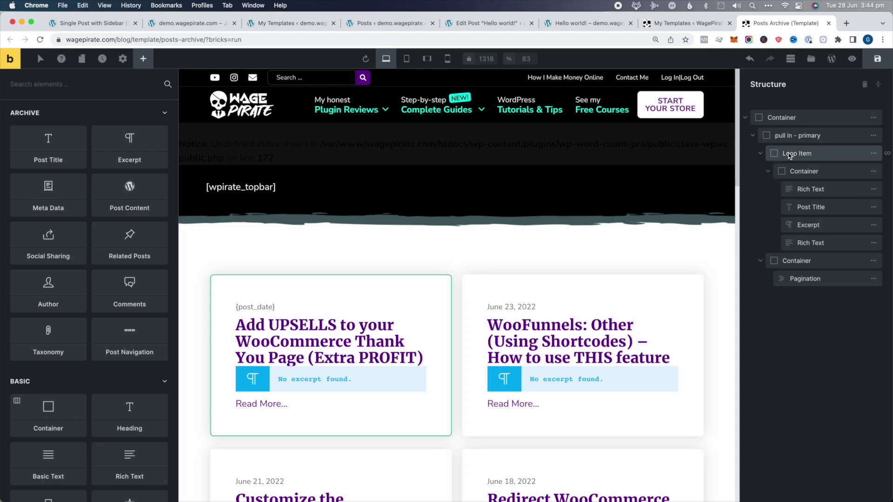
pyautogui.click(804, 156)
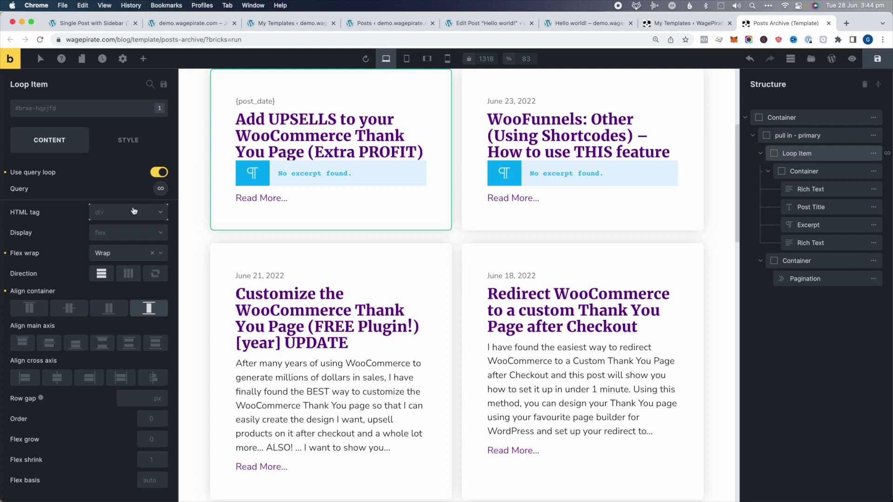
pyautogui.click(819, 191)
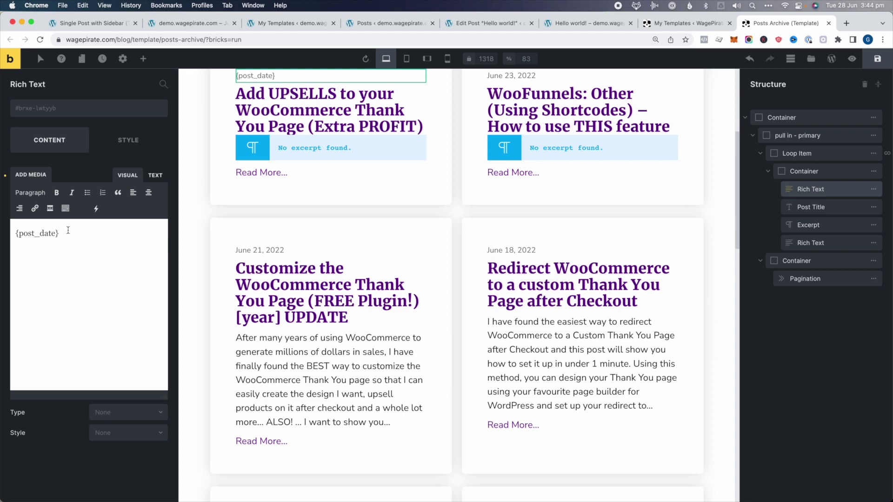
pyautogui.click(809, 210)
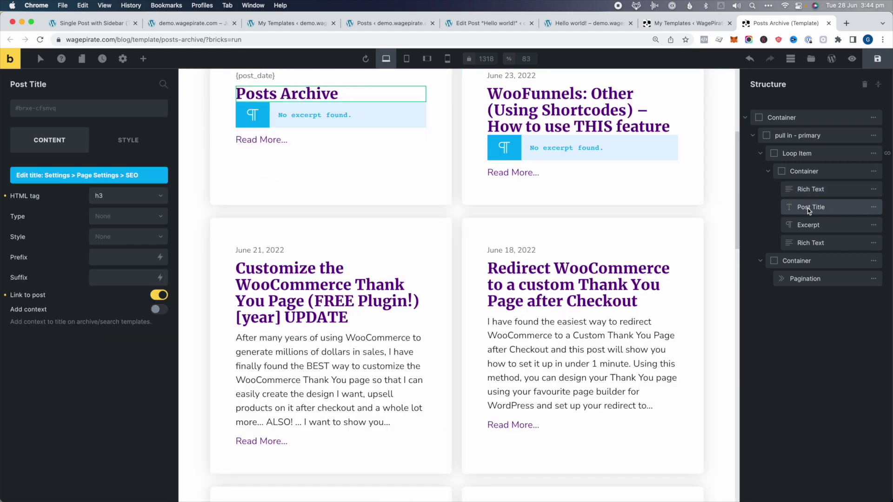
pyautogui.click(820, 228)
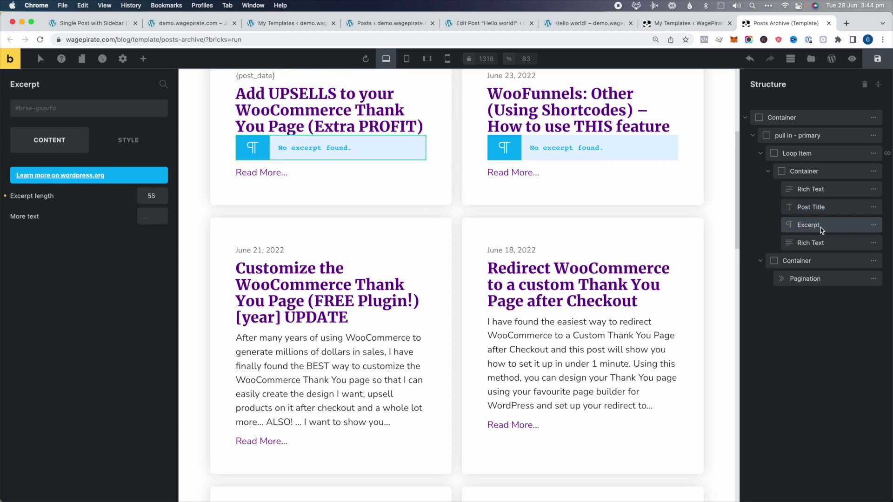
# Inspect the {post_url} link behind the Read More text, view the available archive elements and close the Posts Archive template's tab
pyautogui.click(817, 244)
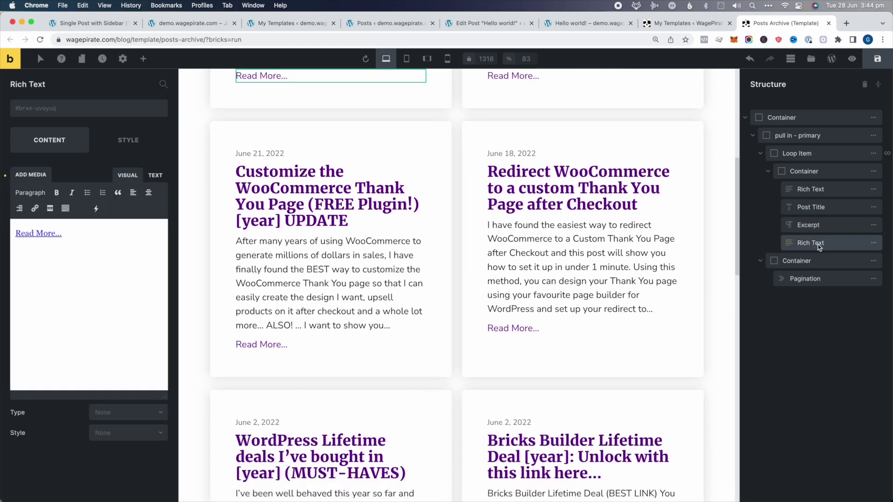
pyautogui.click(45, 232)
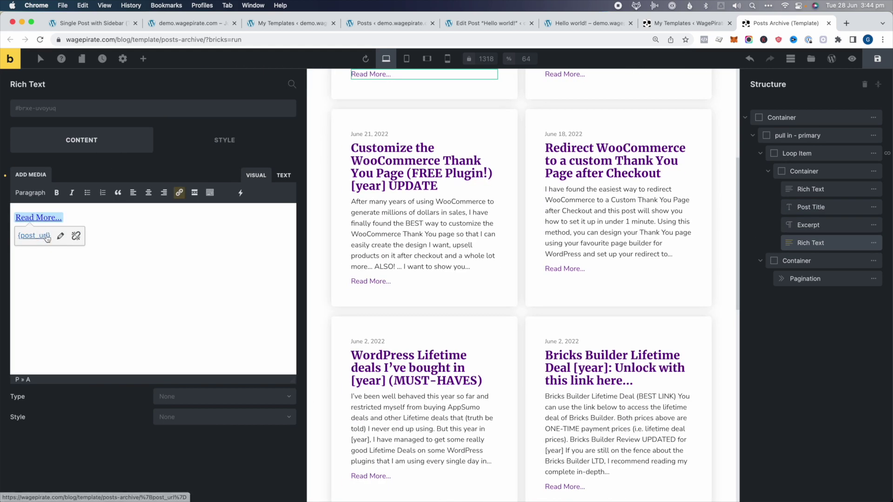
pyautogui.click(60, 235)
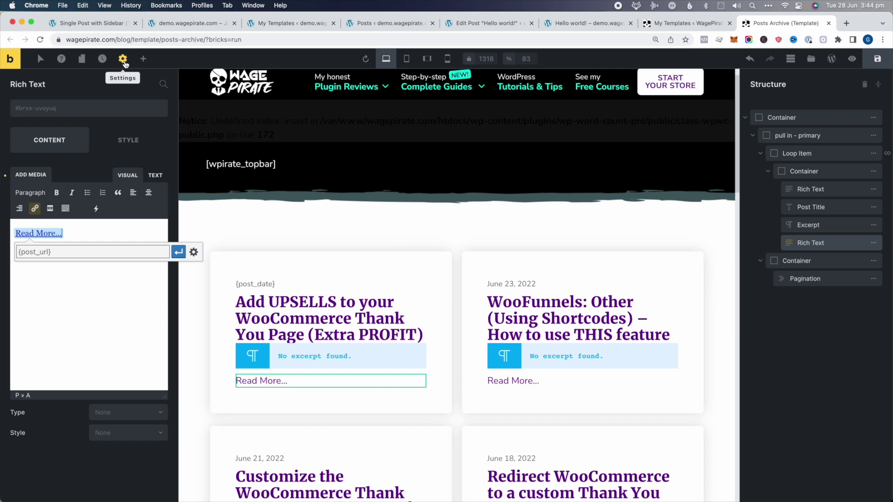
pyautogui.click(143, 59)
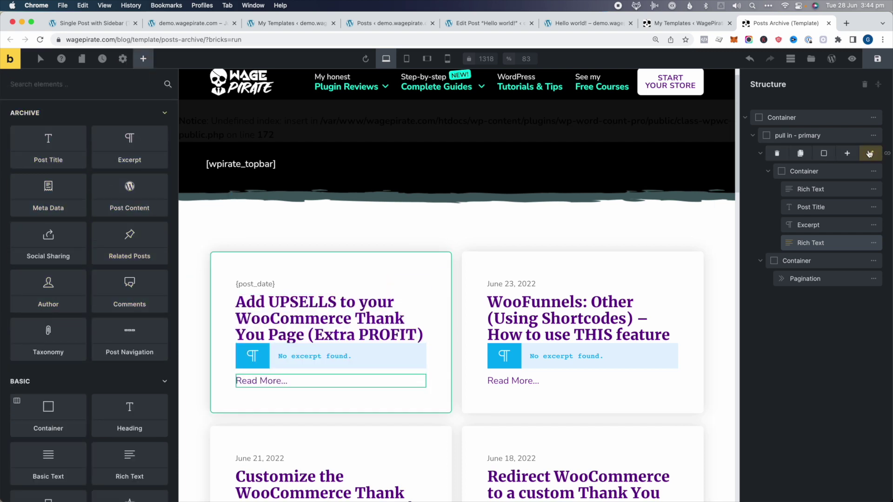
pyautogui.press('super+w')
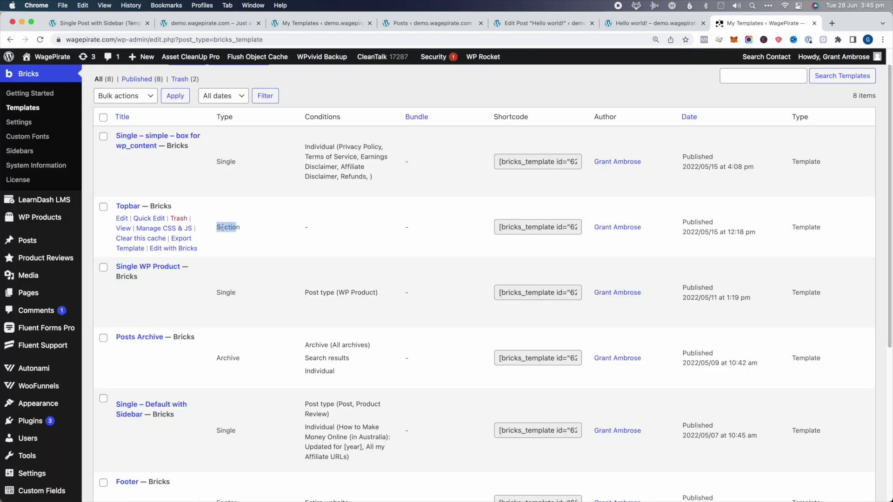
# Open the Row – General Subscribe section template in Bricks in a new tab, view its subscribe row and return to the templates list
pyautogui.scroll(2, 258, 219)
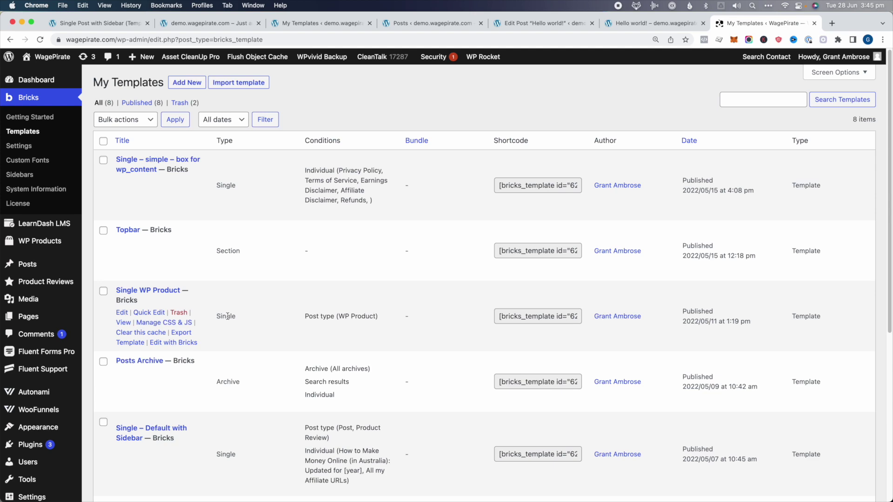
pyautogui.scroll(-5, 228, 316)
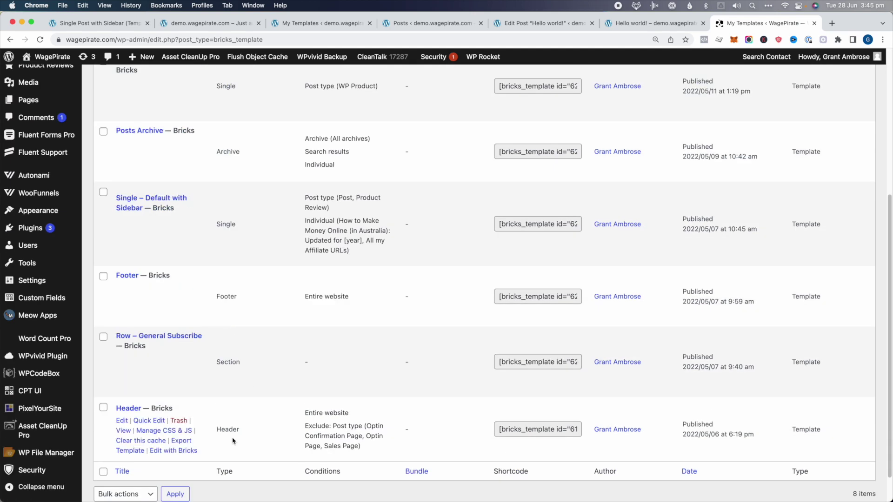
pyautogui.click(144, 339)
pyautogui.keyDown('super'); pyautogui.click(192, 388); pyautogui.keyUp('super')
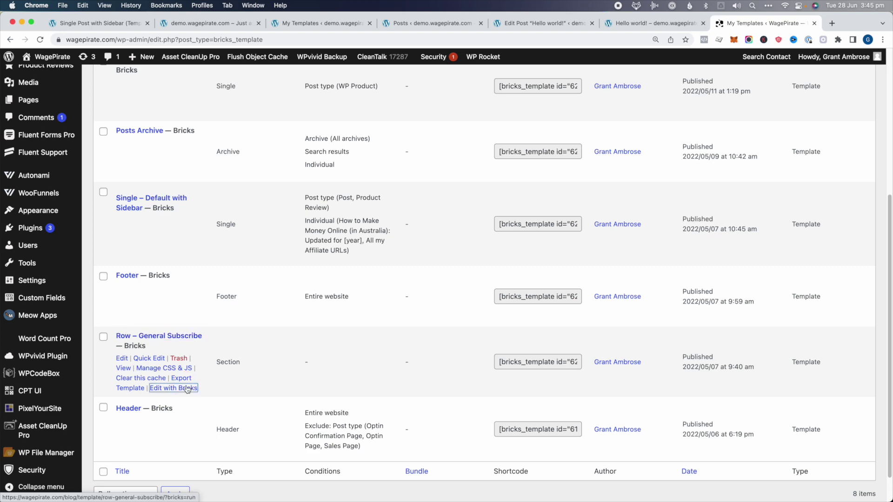
pyautogui.click(763, 23)
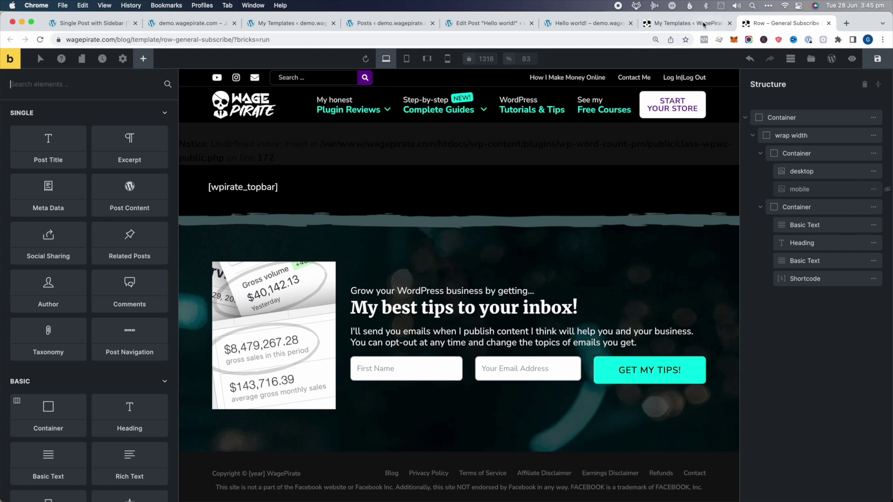
pyautogui.click(698, 25)
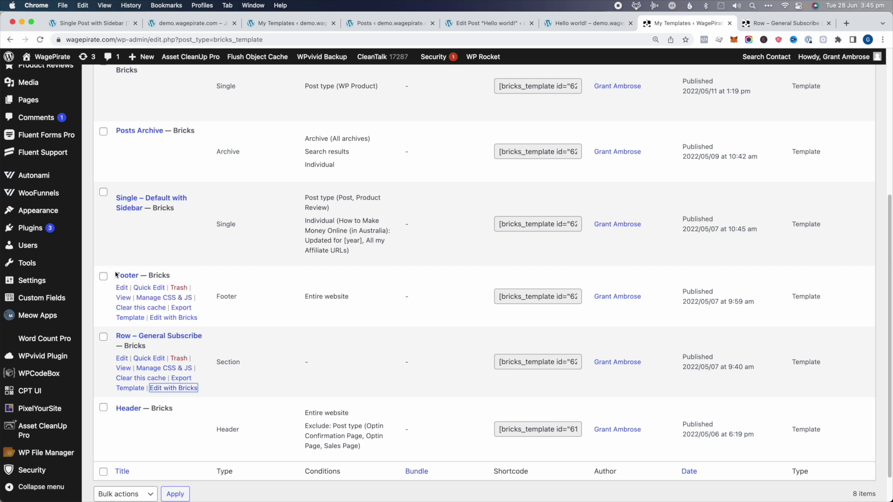
# Open the Footer template in Bricks and add a Template element to it
pyautogui.click(166, 318)
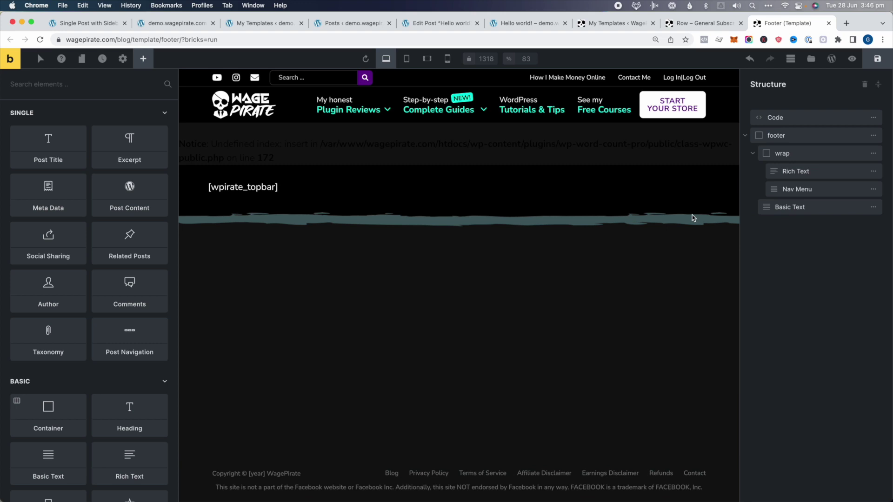
pyautogui.click(75, 88)
pyautogui.write('tem')
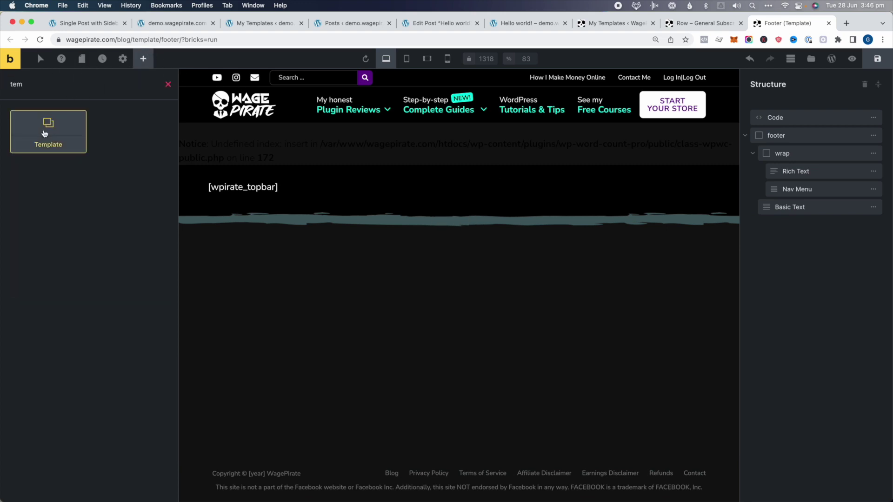
pyautogui.click(45, 134)
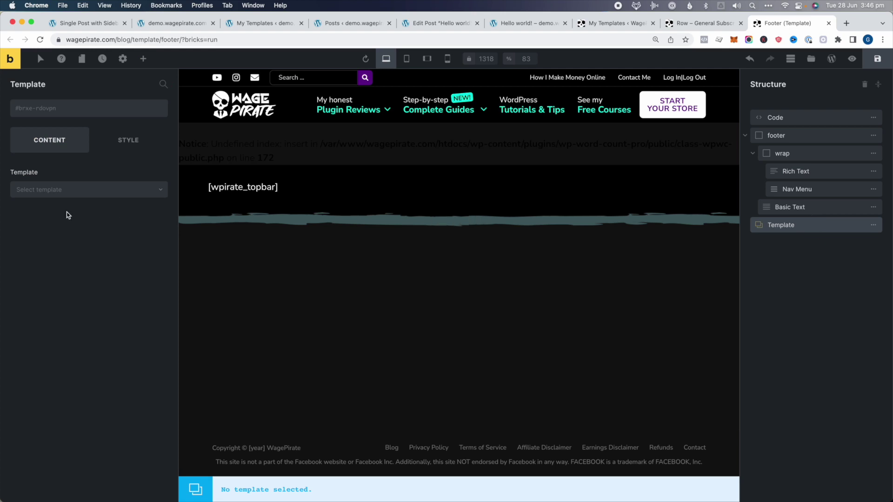
# Set the Template element to Row – General Subscribe, place it first in the structure and save the Footer template
pyautogui.click(68, 190)
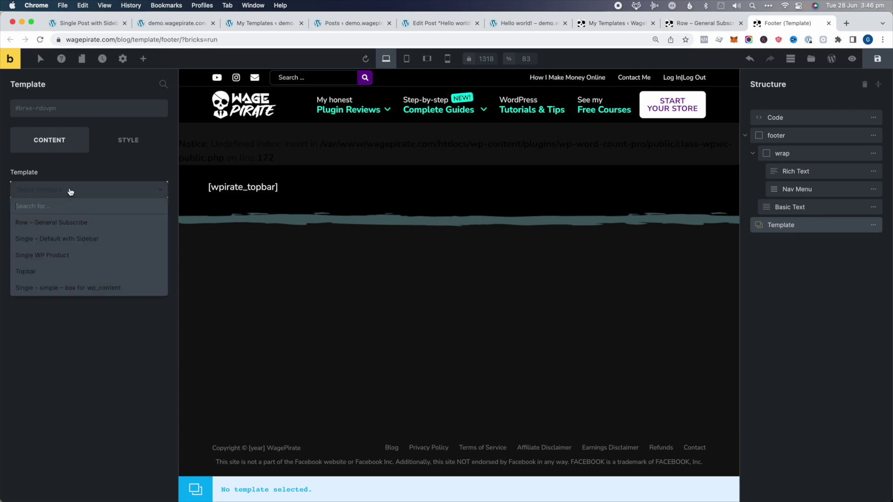
pyautogui.click(66, 223)
pyautogui.scroll(-1, 458, 367)
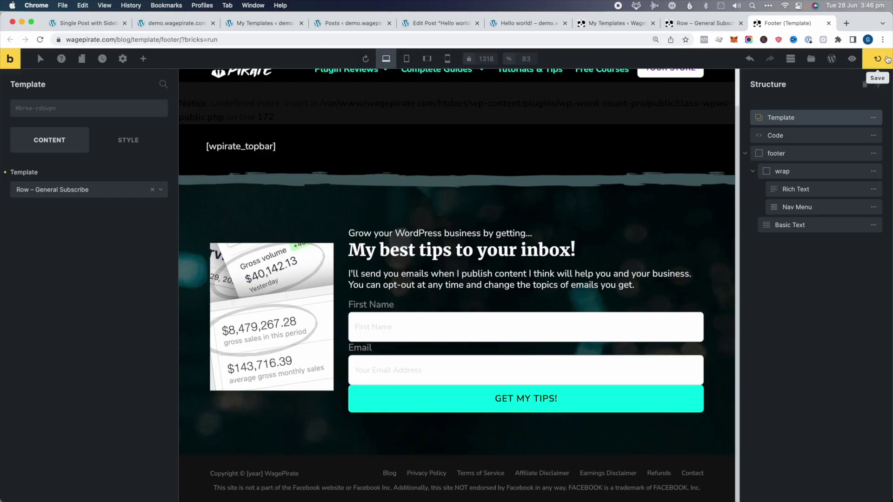
pyautogui.click(887, 59)
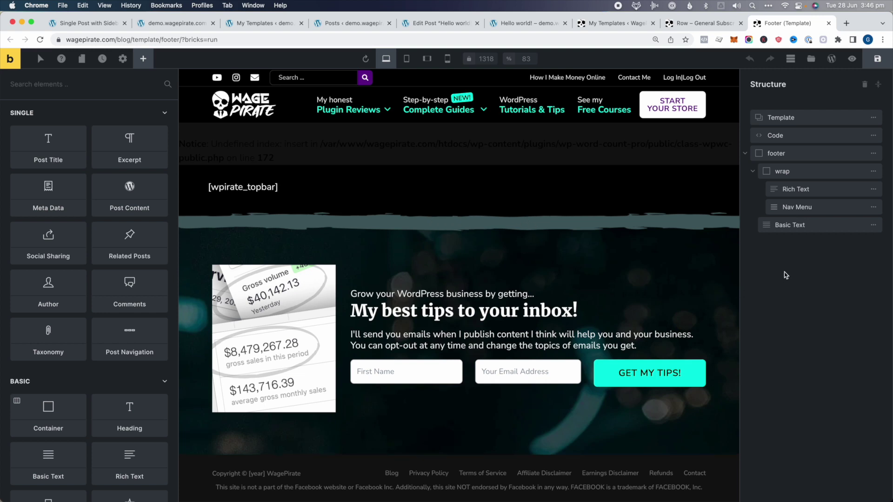
# Review the Footer's Template element setting, and check the Row – General Subscribe template's type in WagePirate's templates list
pyautogui.click(803, 120)
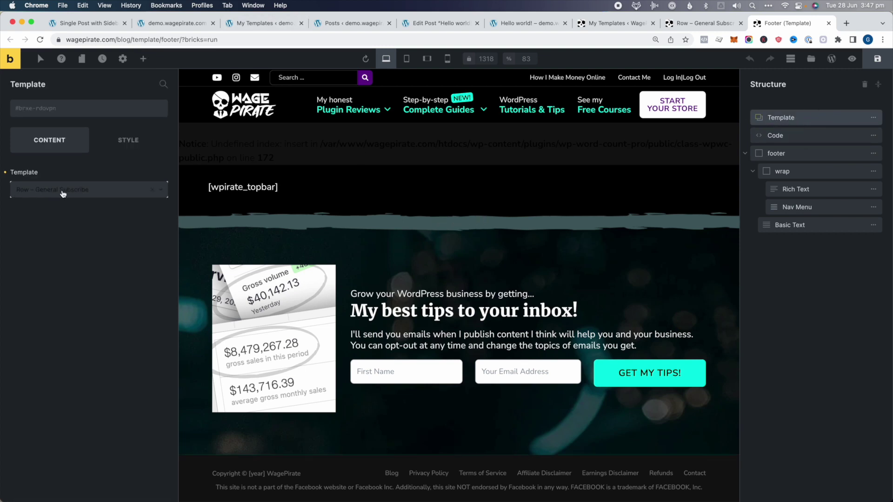
pyautogui.click(266, 24)
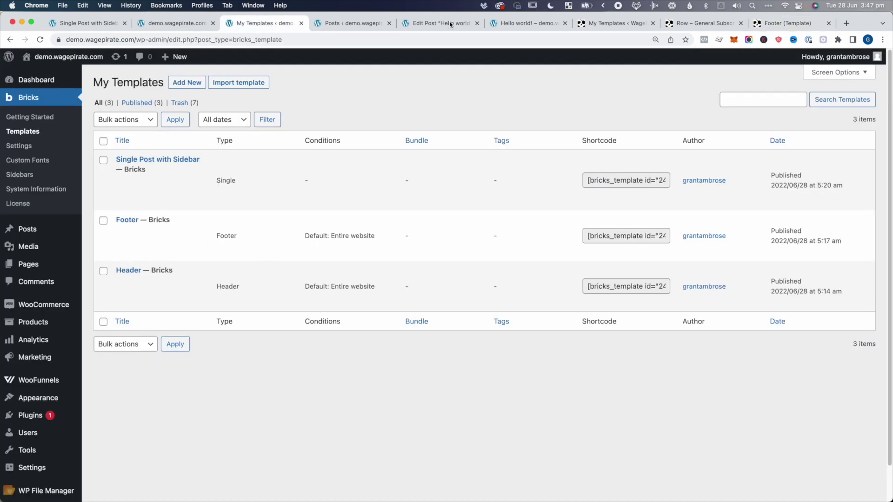
pyautogui.click(614, 23)
pyautogui.scroll(-2, 163, 326)
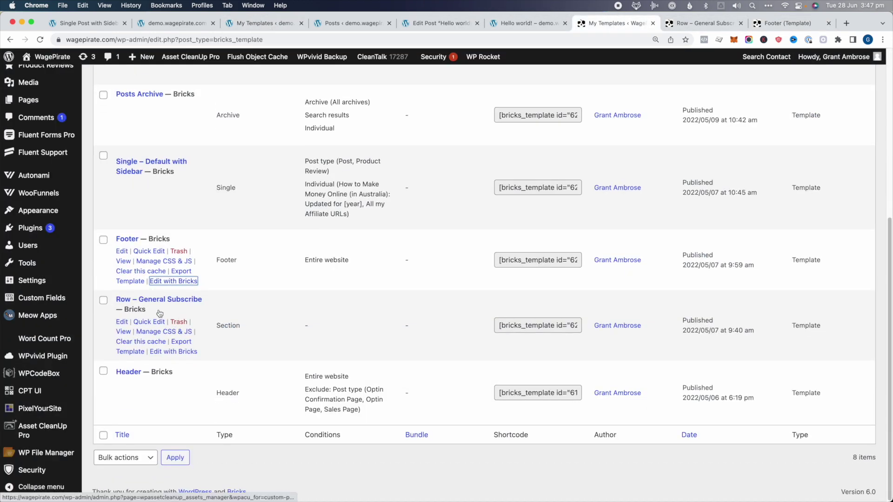
pyautogui.moveTo(239, 326); pyautogui.dragTo(216, 327)
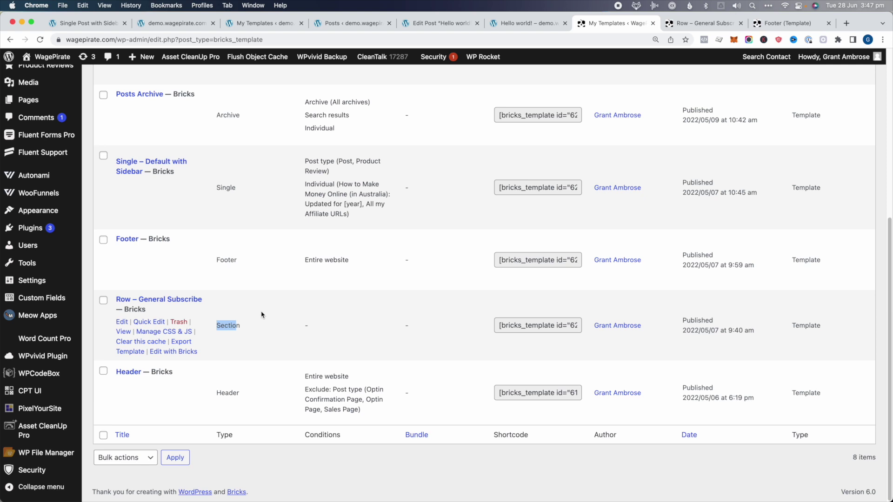
# Remove the Template element from the Footer template and save it
pyautogui.click(786, 23)
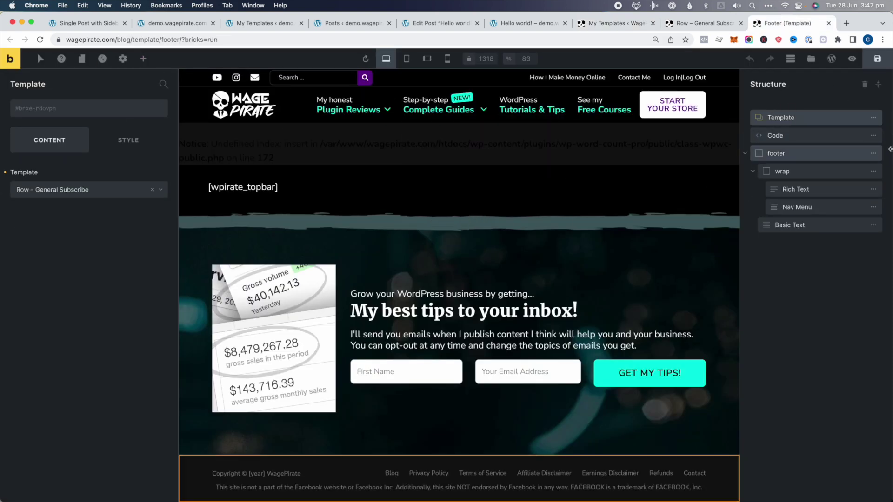
pyautogui.moveTo(874, 119)
pyautogui.click(766, 118)
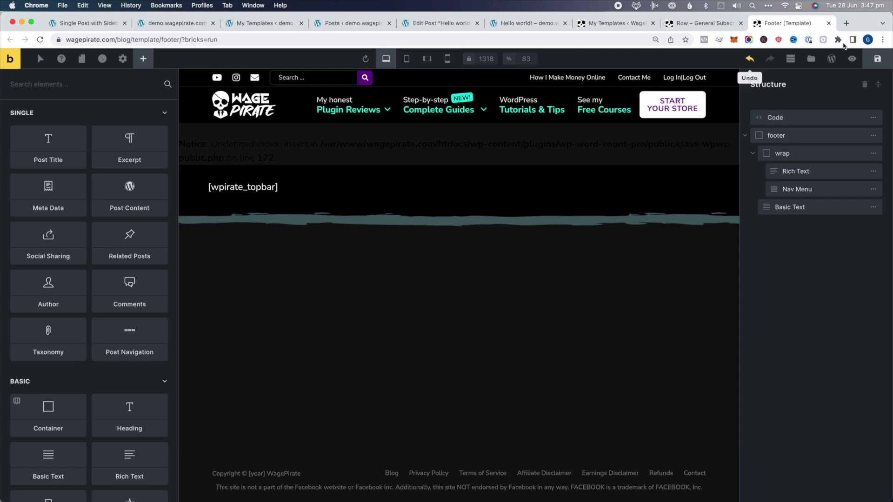
pyautogui.click(877, 59)
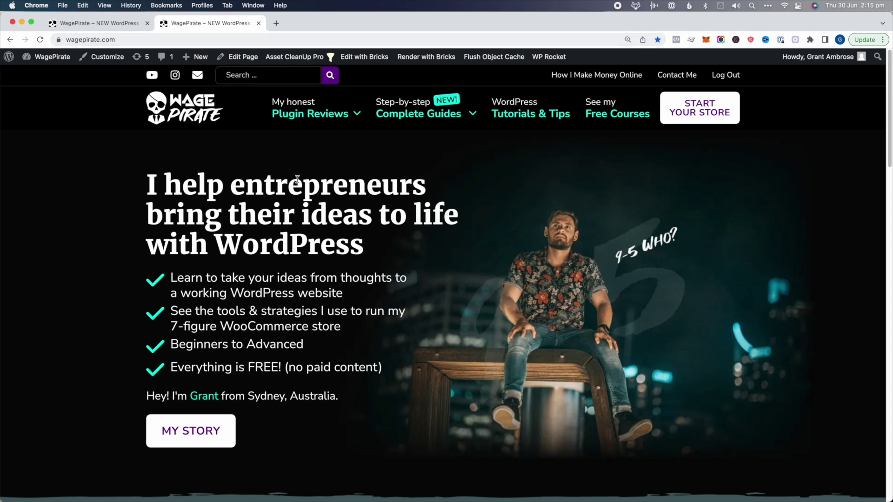
# Open the live site's Tutorials & Tips page and inspect the body element's classes in the developer tools
pyautogui.click(542, 108)
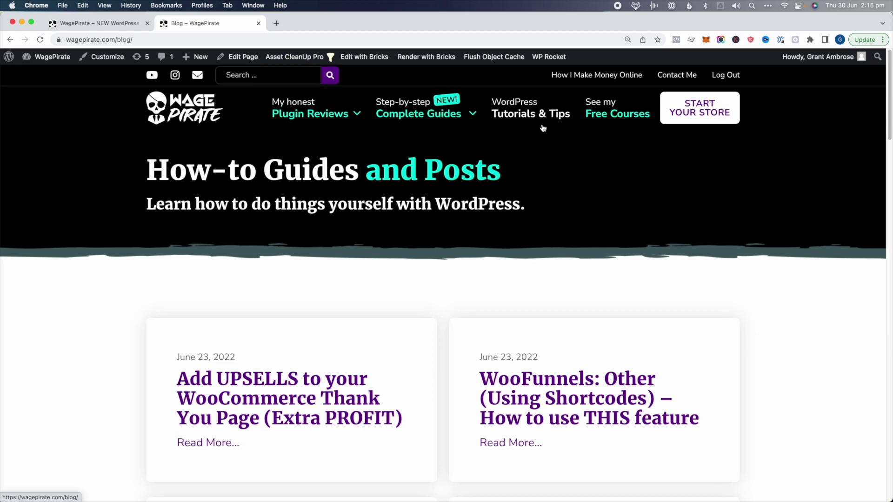
pyautogui.scroll(-1, 417, 256)
pyautogui.scroll(-3, 417, 256)
pyautogui.rightClick(398, 255)
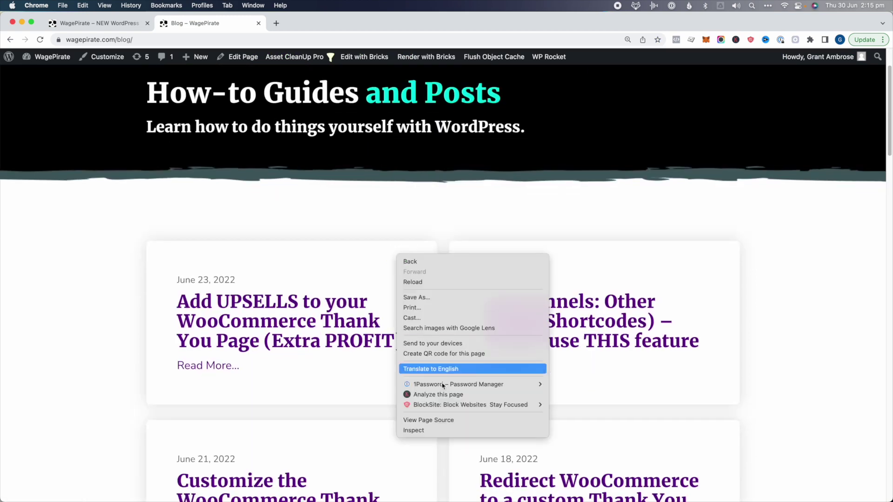
pyautogui.click(442, 430)
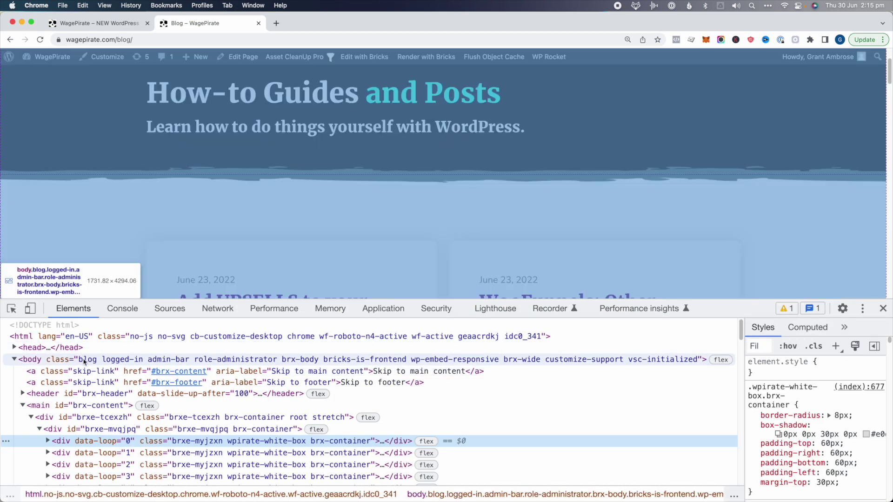
pyautogui.click(52, 360)
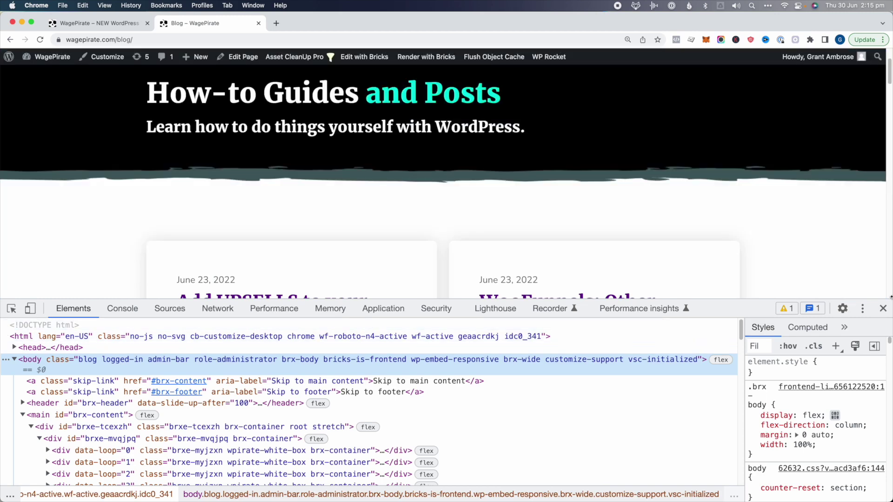
pyautogui.click(883, 309)
# Check the Posts page assignment in the site's Reading Settings in a separate tab, compare it with the blog page and close the settings
pyautogui.scroll(3, 768, 240)
pyautogui.keyDown('super'); pyautogui.click(57, 62); pyautogui.keyUp('super')
pyautogui.click(302, 23)
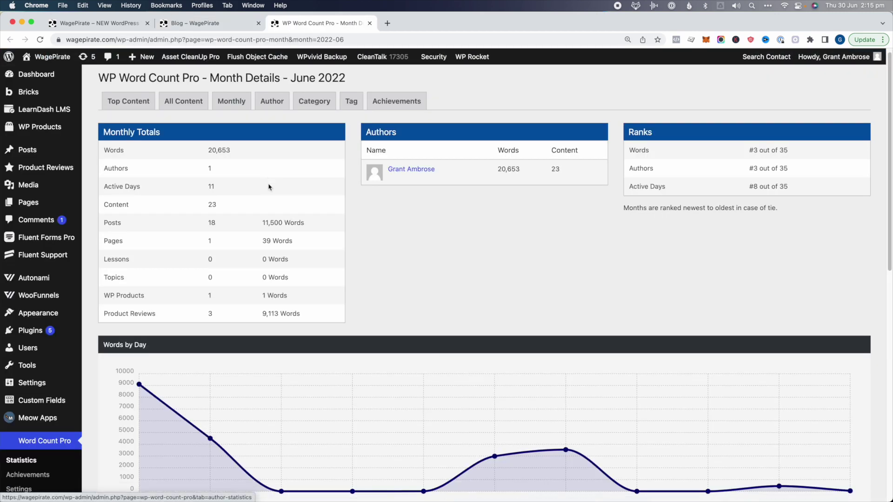
pyautogui.scroll(-4, 164, 289)
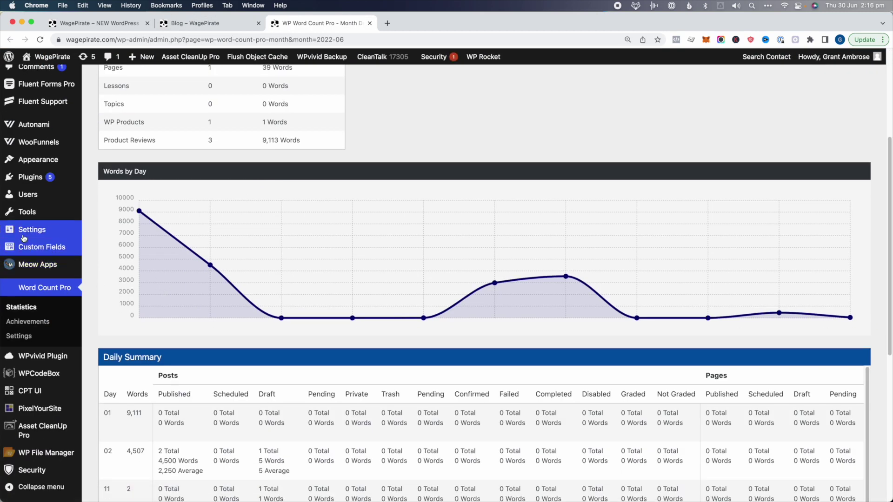
pyautogui.moveTo(41, 229)
pyautogui.click(103, 199)
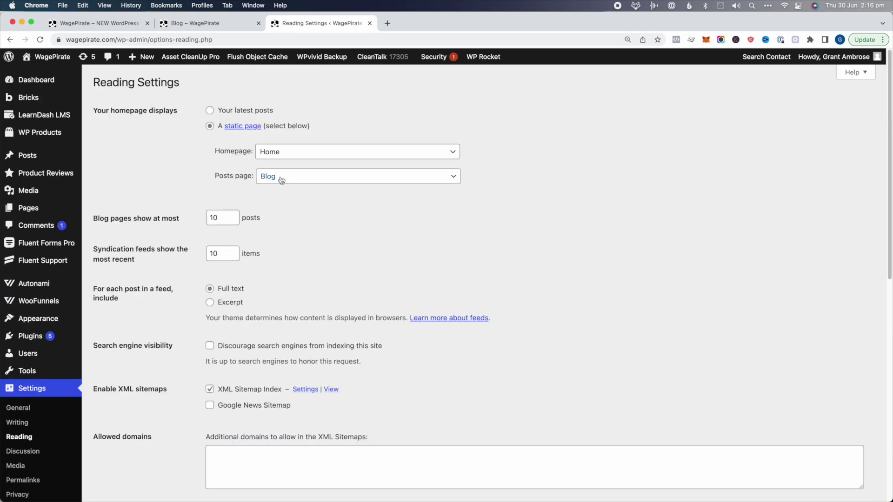
pyautogui.click(219, 26)
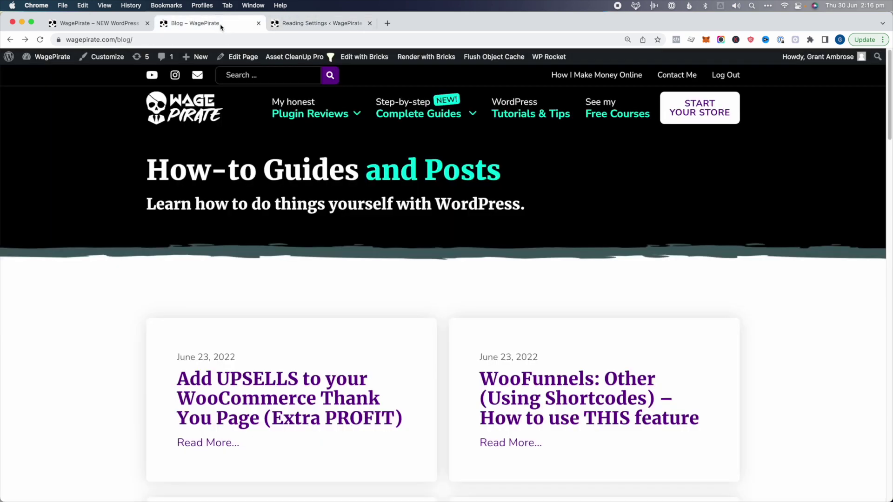
pyautogui.click(370, 23)
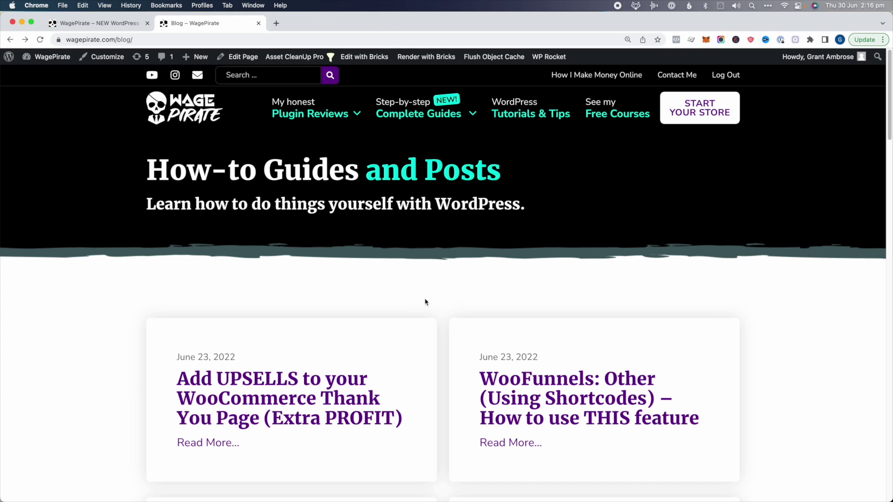
# Open the blog page in Bricks and inspect the Loop Item's query loop settings
pyautogui.click(363, 60)
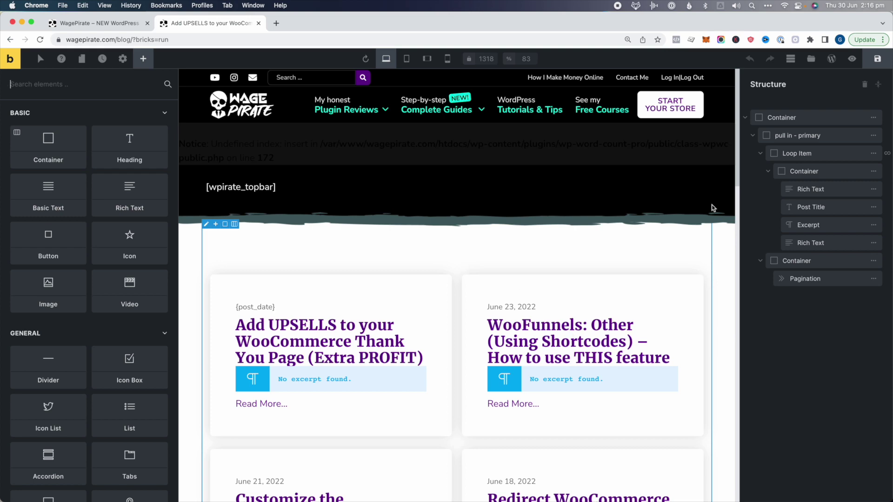
pyautogui.click(796, 153)
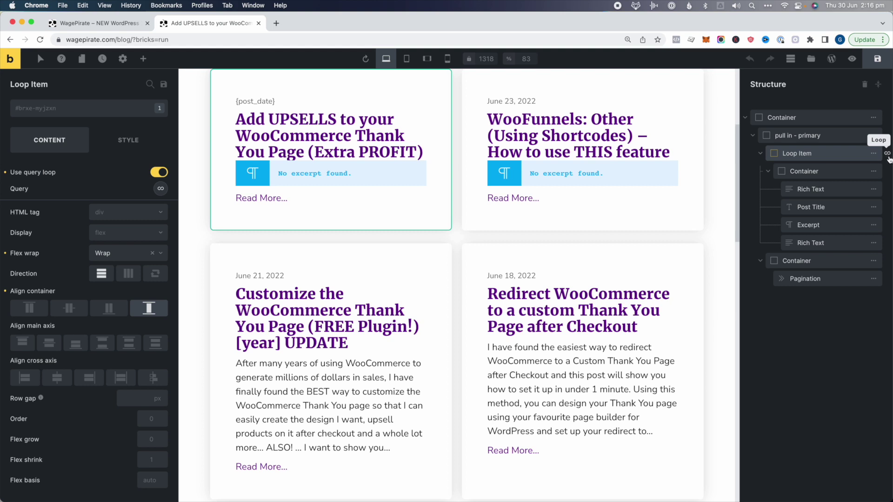
pyautogui.moveTo(845, 155)
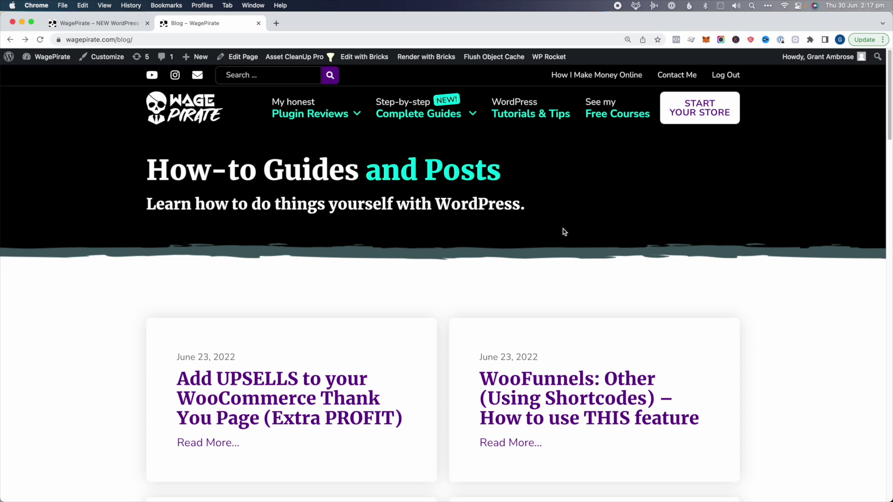
# Open the All my Reviews page and inspect the body element's wp_product archive class in the developer tools
pyautogui.moveTo(317, 114)
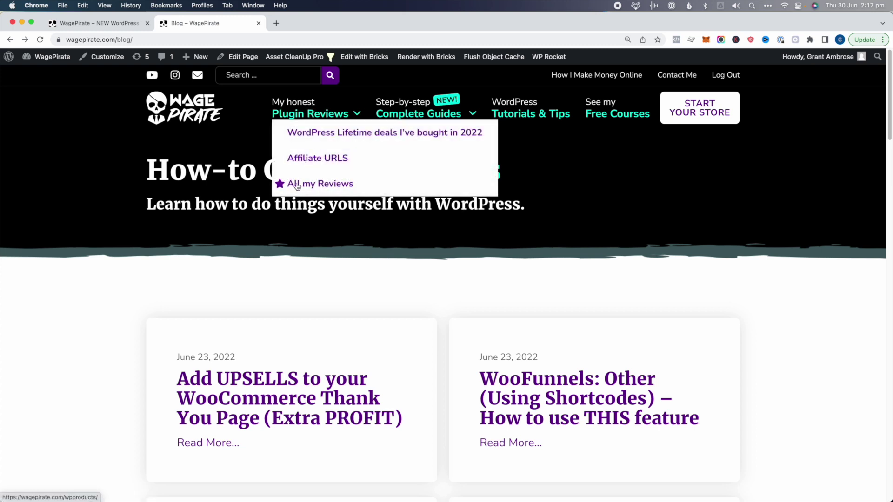
pyautogui.click(319, 185)
pyautogui.scroll(-3, 355, 219)
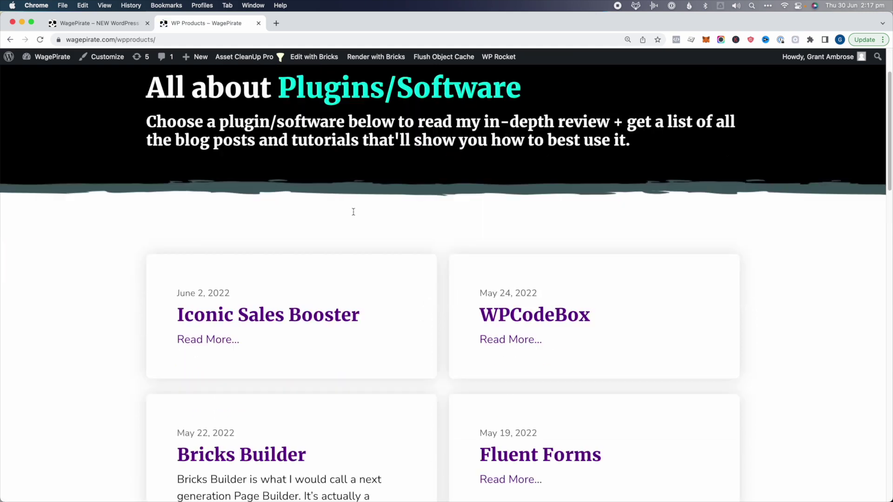
pyautogui.rightClick(410, 229)
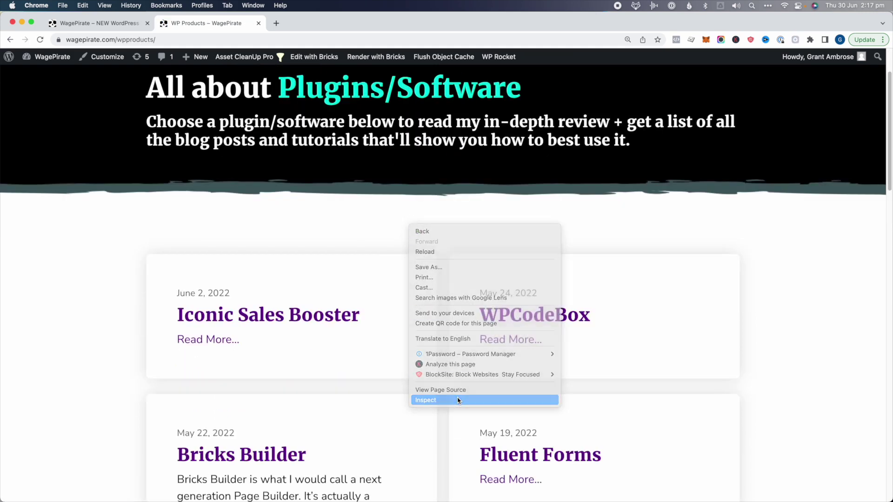
pyautogui.click(458, 401)
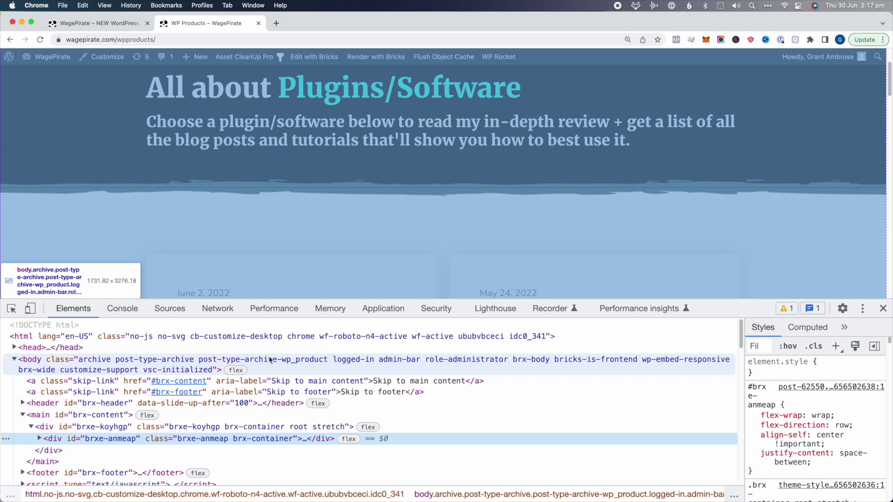
pyautogui.click(315, 362)
pyautogui.doubleClick(298, 362)
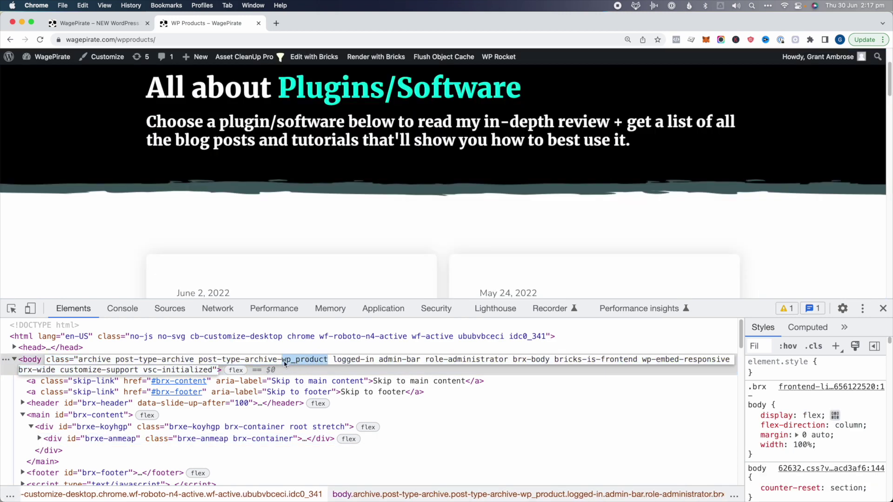
pyautogui.click(883, 308)
# Check the Posts Archive template's conditions in the Bricks templates list and open that template in Bricks
pyautogui.scroll(-2, 774, 255)
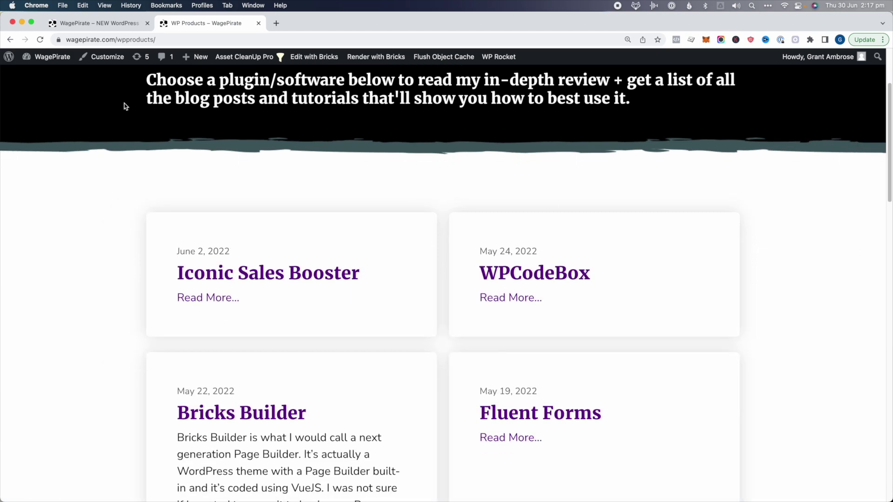
pyautogui.keyDown('super'); pyautogui.click(59, 60); pyautogui.keyUp('super')
pyautogui.hotkey('ctrl', 'Tab')
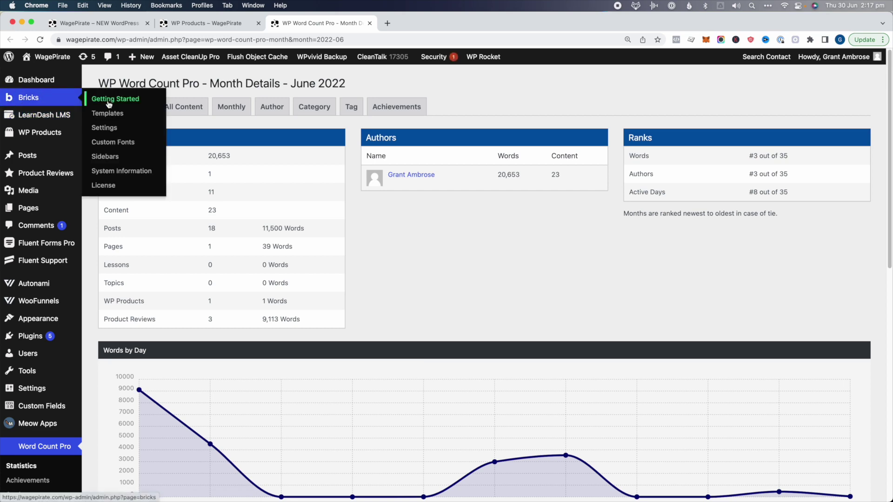
pyautogui.click(108, 115)
pyautogui.scroll(-5, 222, 251)
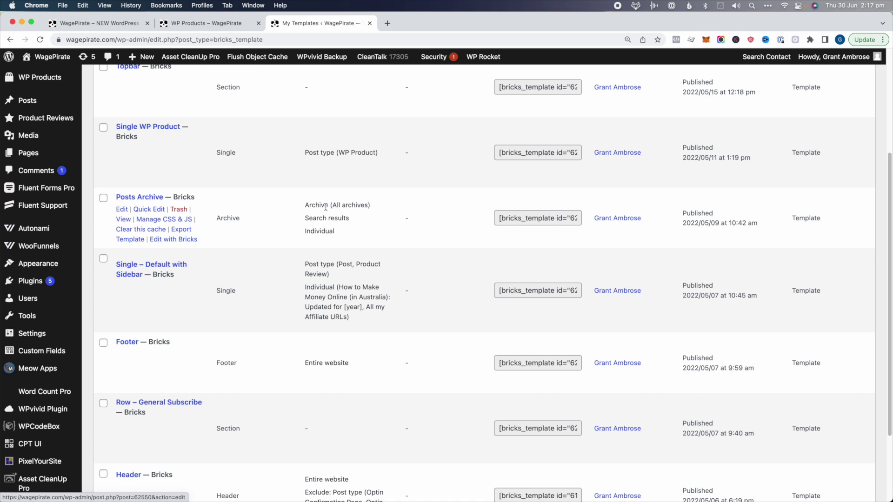
pyautogui.moveTo(322, 204); pyautogui.dragTo(369, 205)
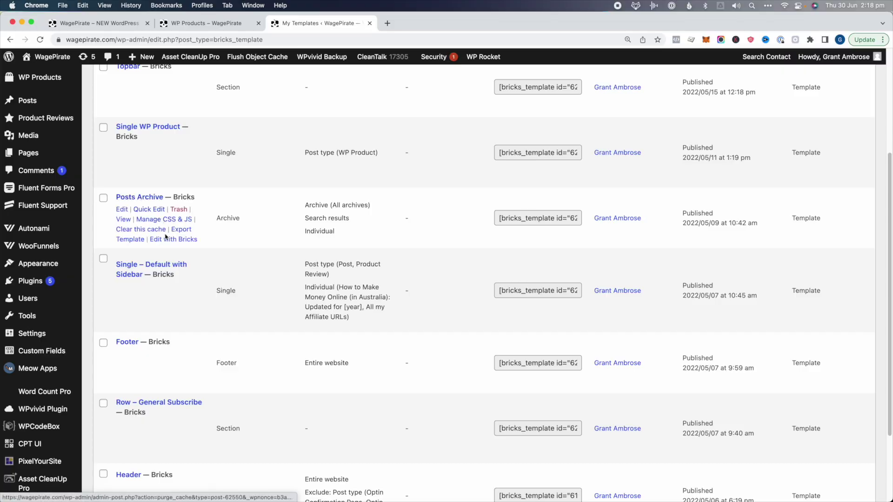
pyautogui.click(166, 240)
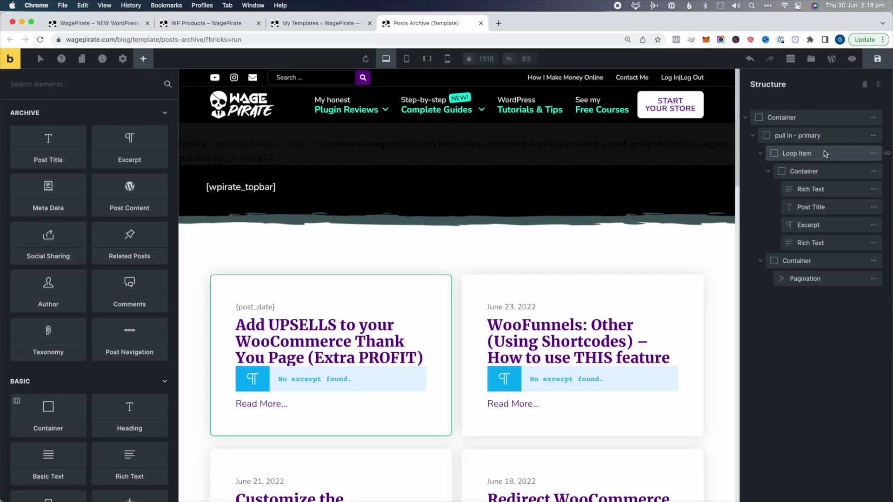
# Try a purple #7500a8 background color on the Loop Item to highlight every repeated post card
pyautogui.click(825, 154)
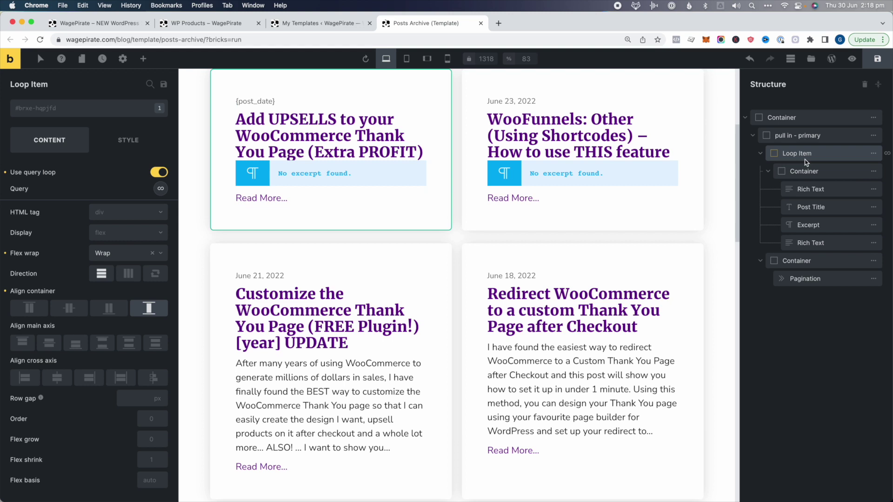
pyautogui.click(761, 154)
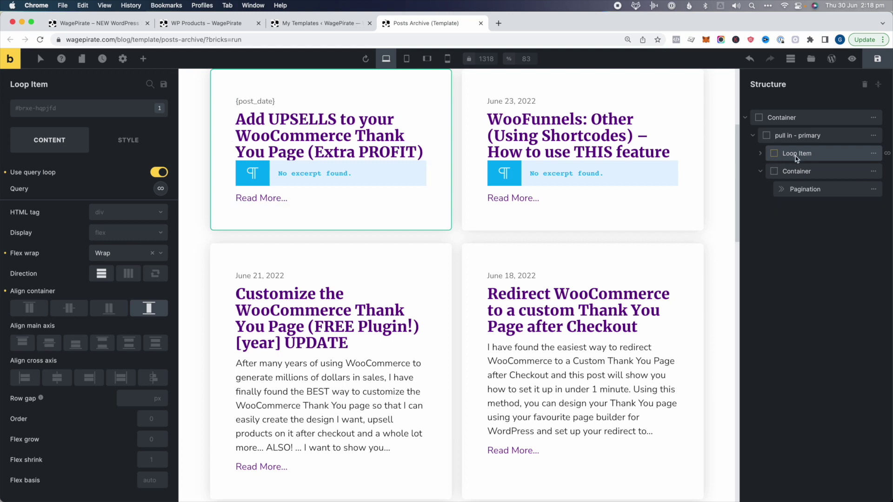
pyautogui.click(135, 140)
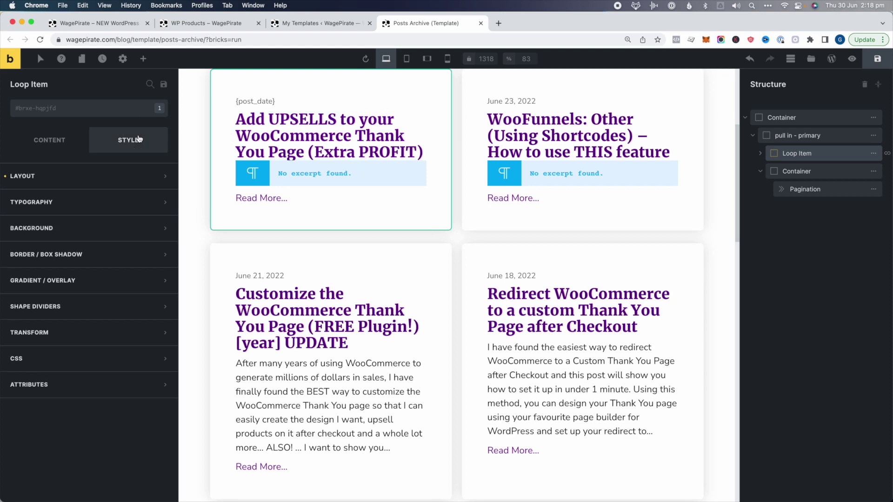
pyautogui.click(66, 226)
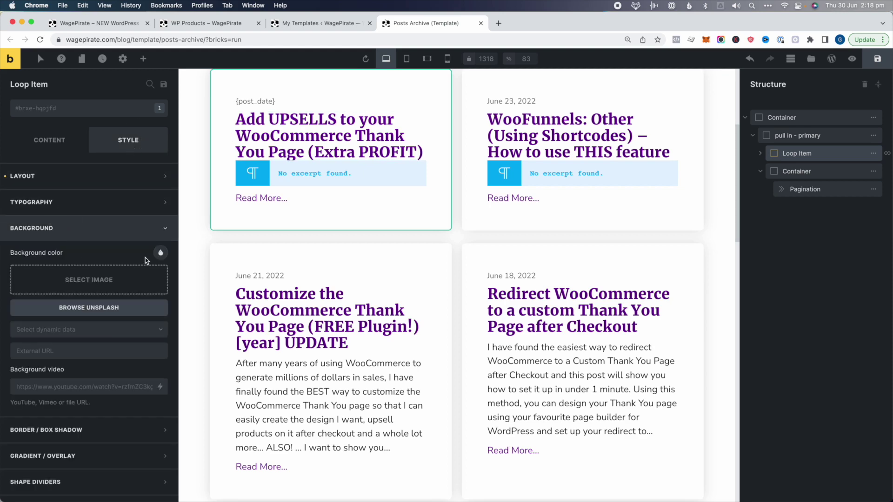
pyautogui.click(160, 252)
pyautogui.click(116, 278)
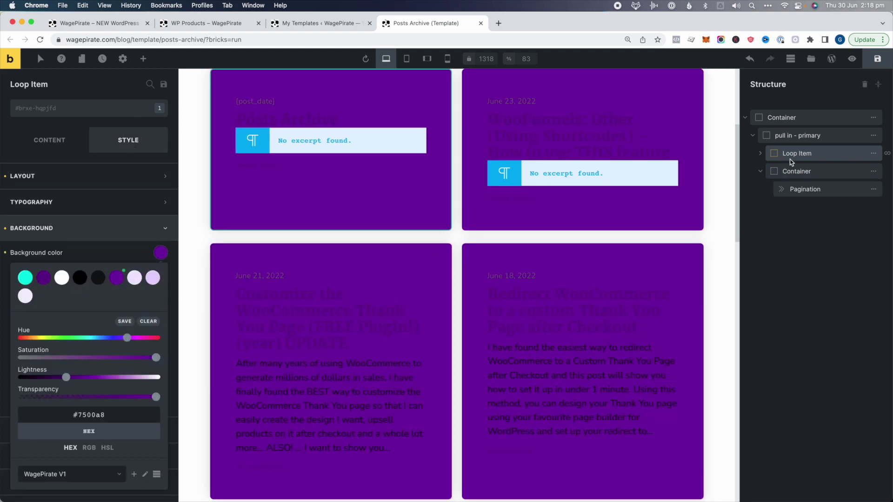
# Inspect the Loop Item's query loop setting and nested date, title, excerpt and Read More elements, and close the template without saving
pyautogui.click(49, 139)
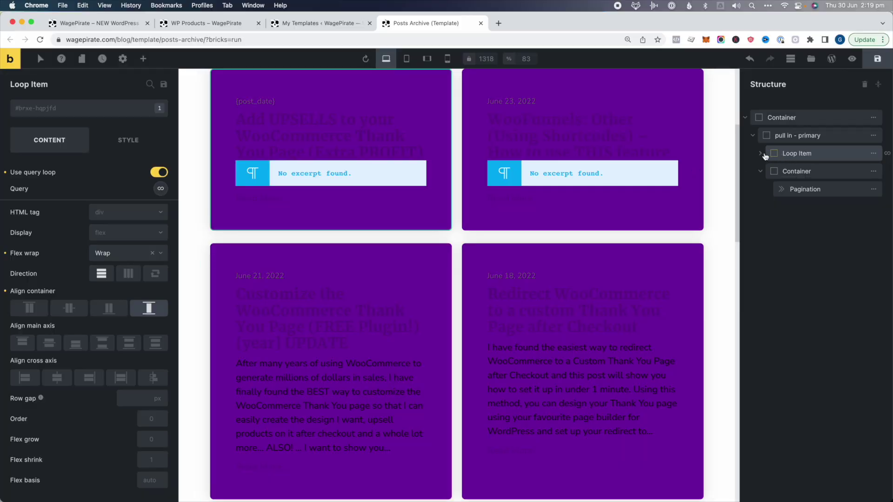
pyautogui.click(761, 153)
pyautogui.click(799, 189)
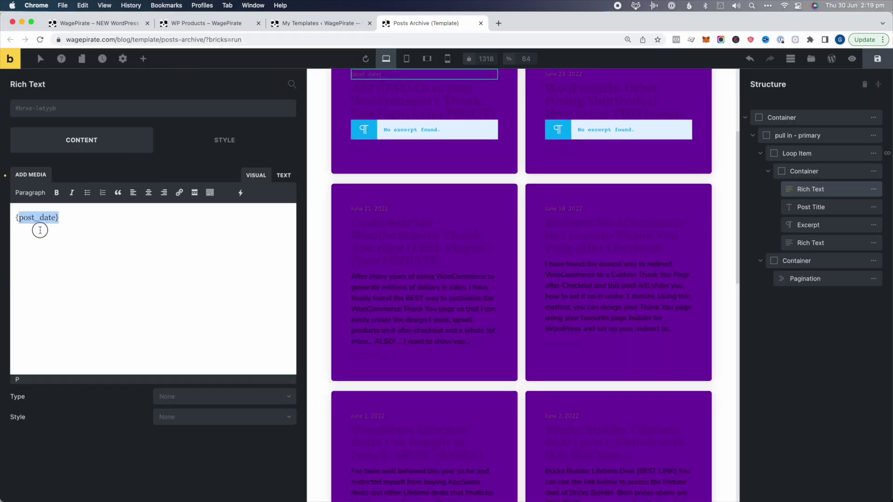
pyautogui.click(818, 208)
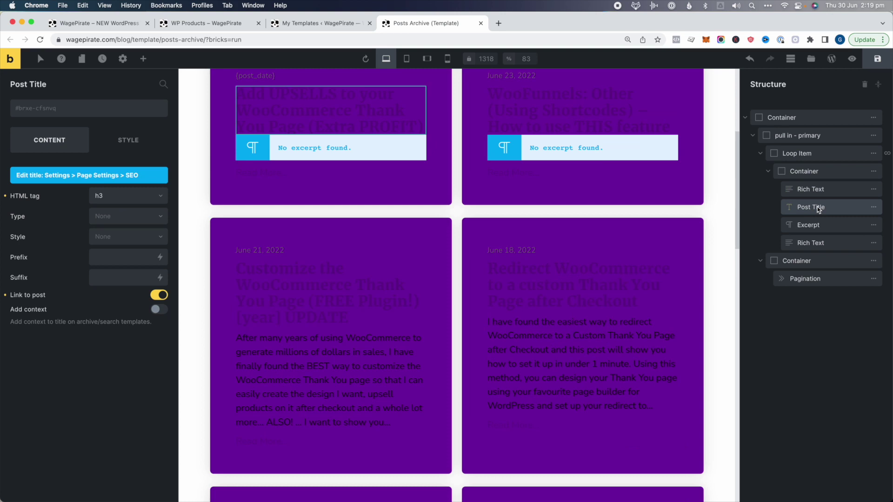
pyautogui.click(822, 225)
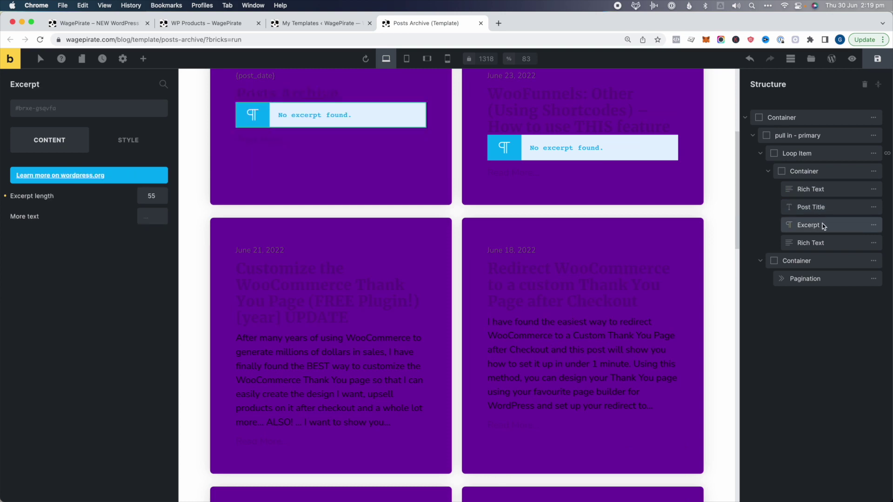
pyautogui.click(818, 243)
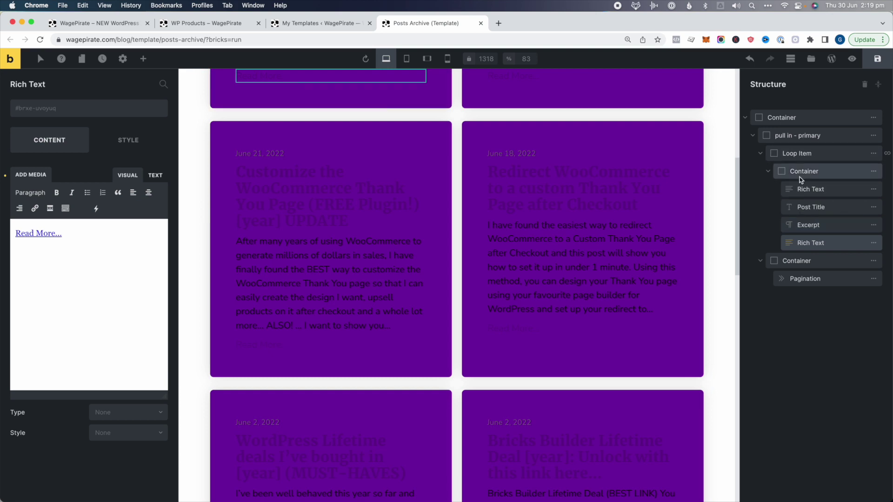
pyautogui.click(805, 157)
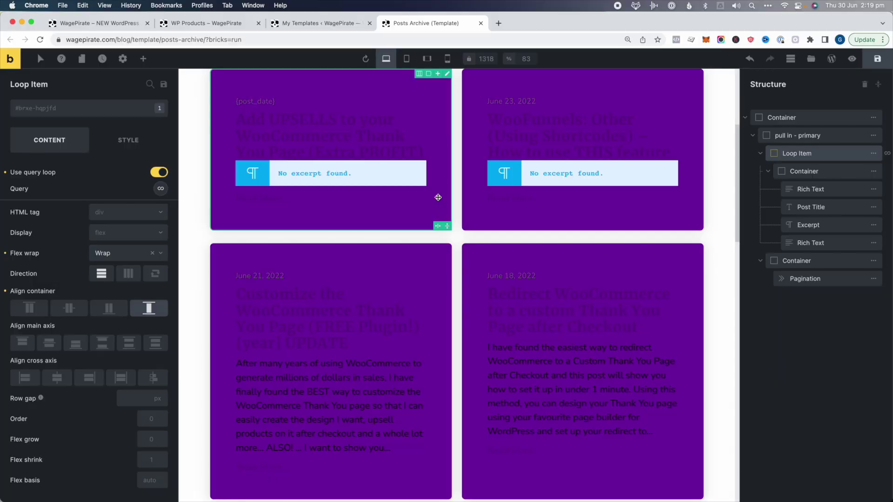
pyautogui.press('super+w')
pyautogui.click(486, 194)
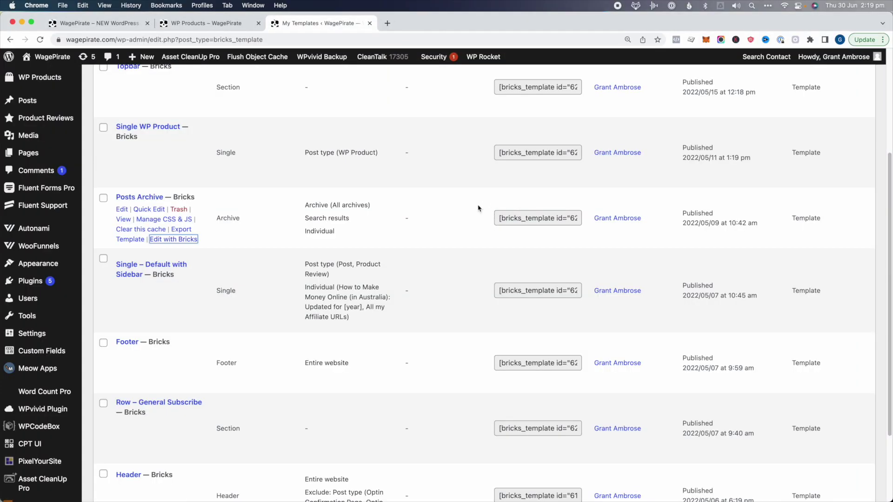
# Go from the site's home page to All my Reviews and examine the post-type-archive-wp_product class on its body element
pyautogui.click(55, 56)
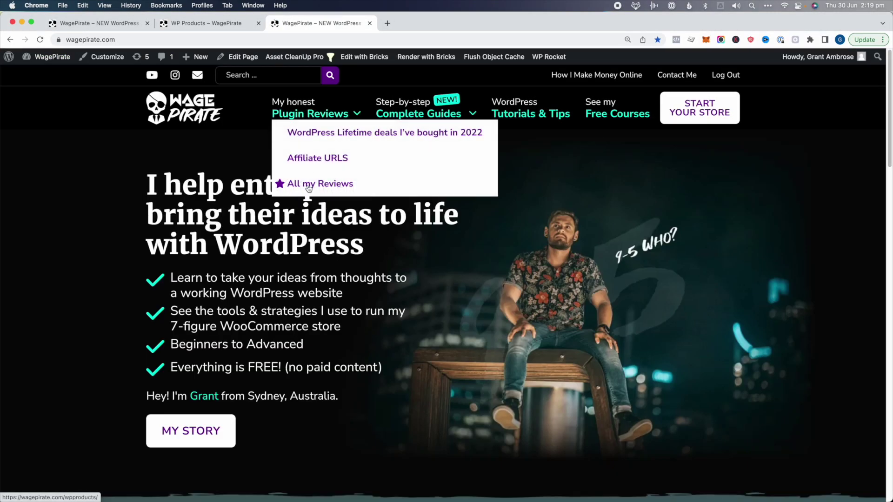
pyautogui.moveTo(283, 116)
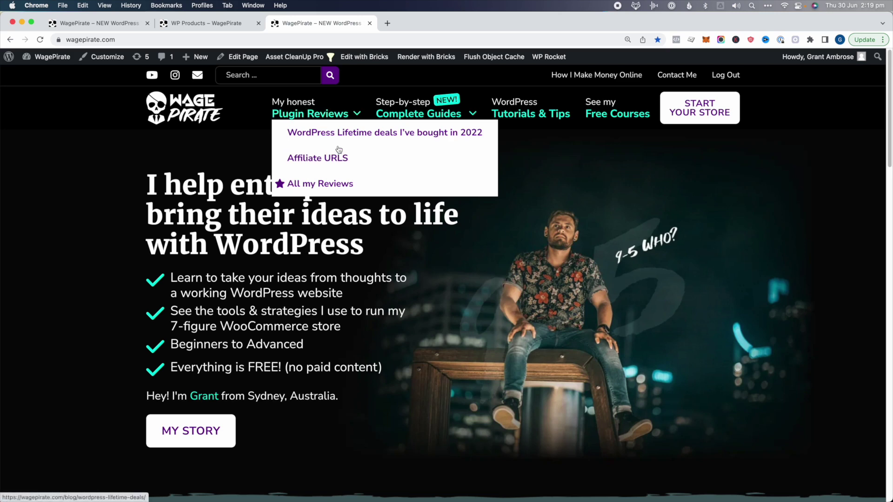
pyautogui.click(343, 182)
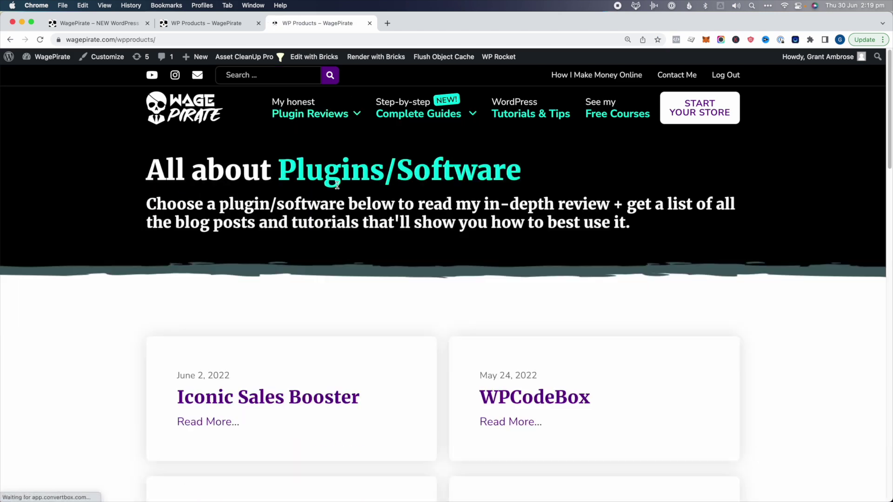
pyautogui.rightClick(284, 293)
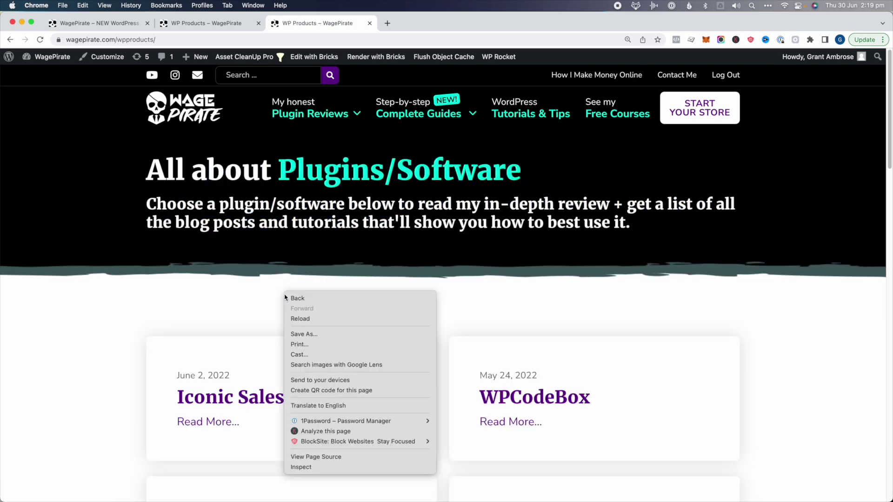
pyautogui.click(333, 466)
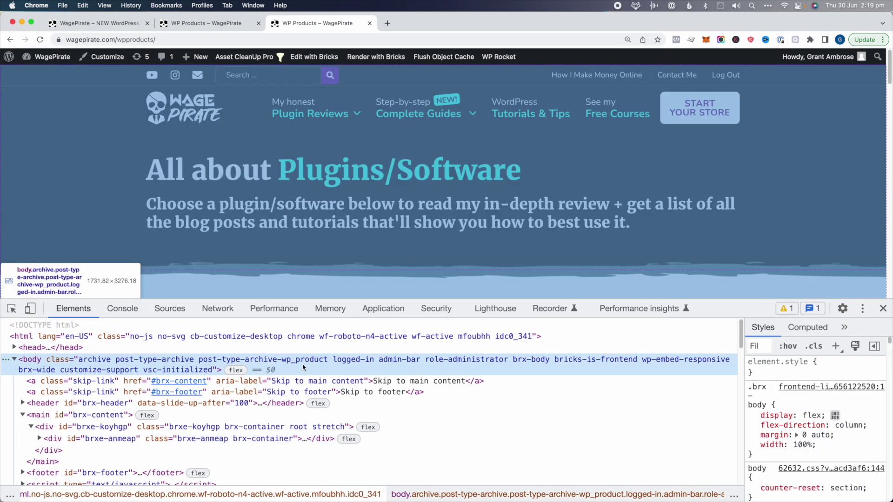
pyautogui.click(309, 361)
pyautogui.doubleClick(308, 361)
# Open the Bricks Builder product from the reviews archive and inspect its body element's single-wp_product class
pyautogui.scroll(-10, 333, 240)
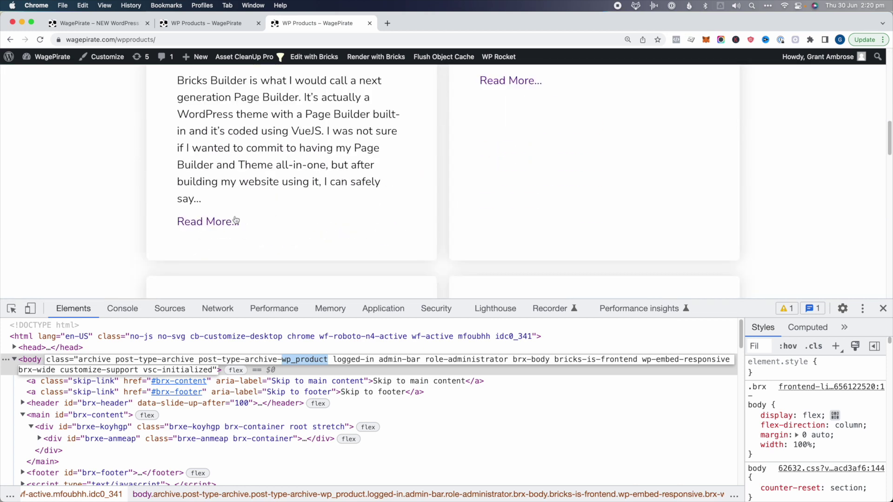
pyautogui.click(205, 225)
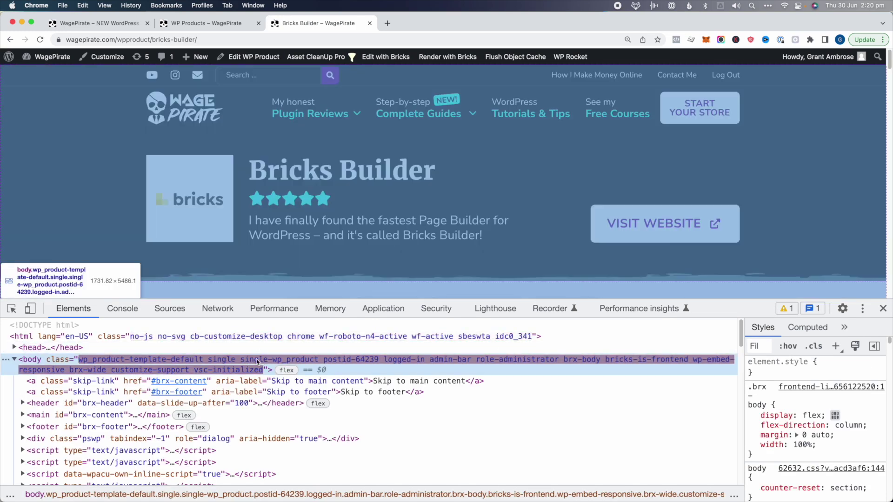
pyautogui.click(257, 361)
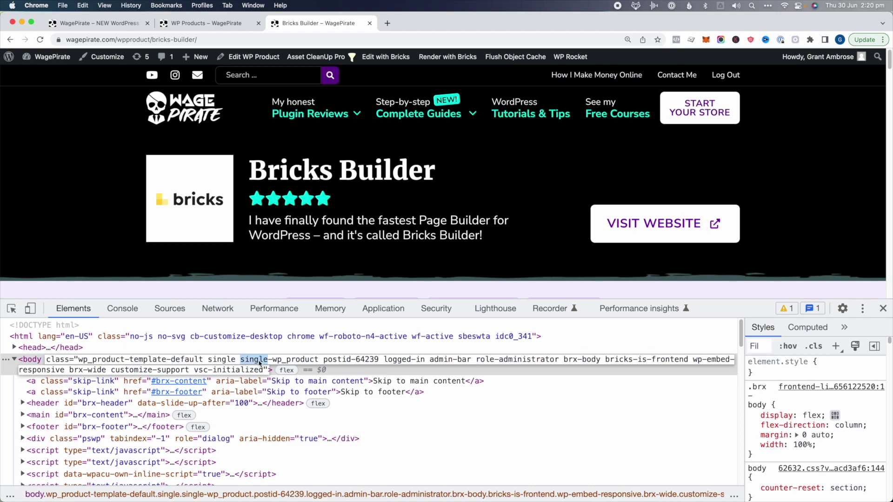
pyautogui.doubleClick(296, 359)
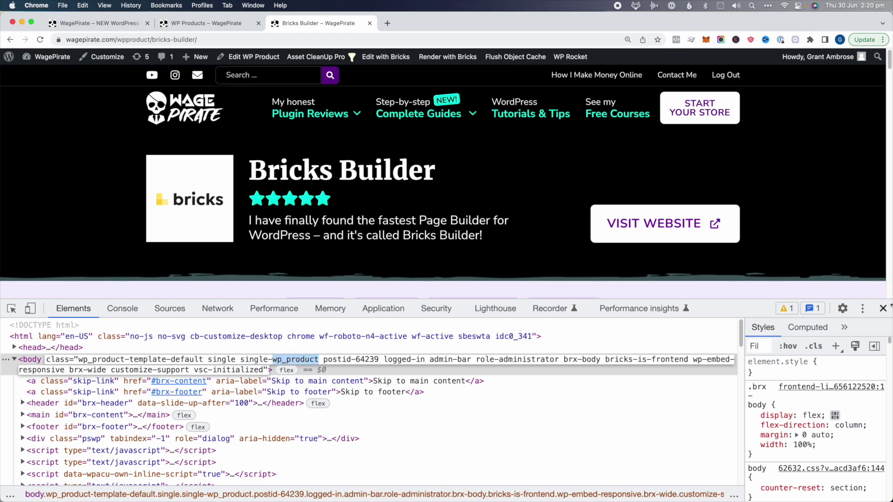
pyautogui.press('super+alt+i')
# Examine the Bricks Builder product page's layout down to its list of related tutorials
pyautogui.scroll(-10, 831, 278)
pyautogui.scroll(10, 831, 277)
pyautogui.scroll(-15, 831, 277)
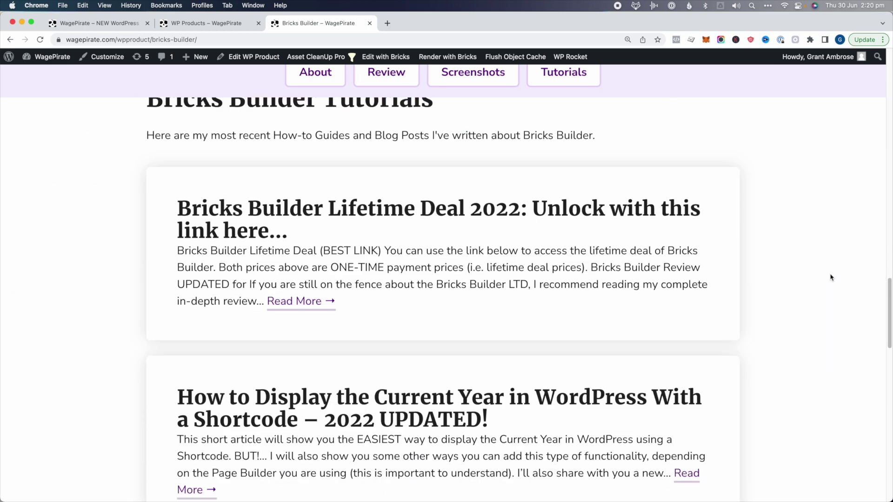
pyautogui.scroll(2, 803, 231)
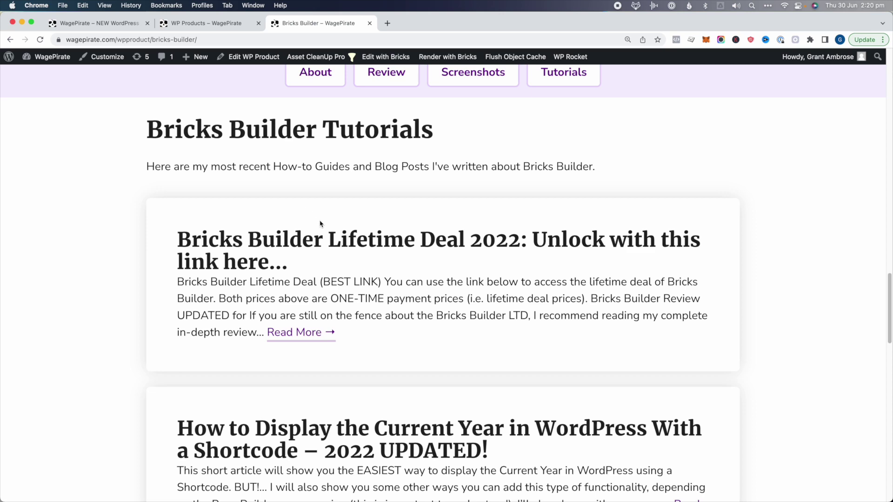
pyautogui.scroll(-5, 320, 223)
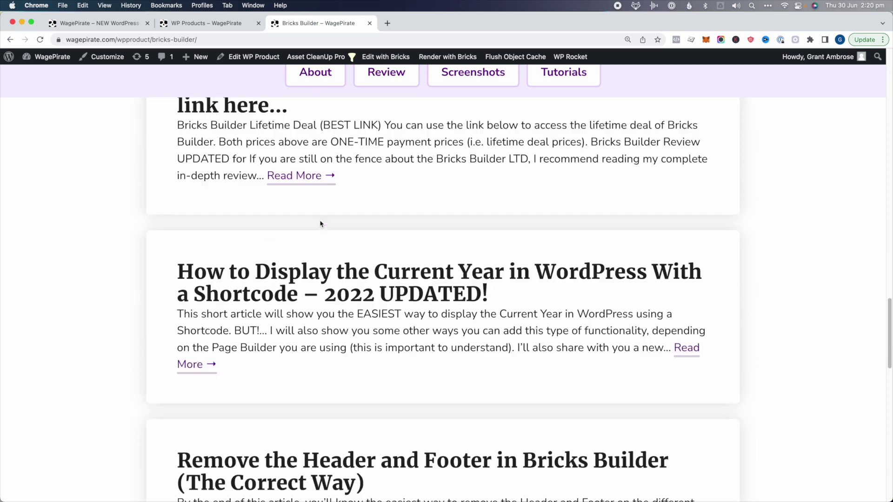
pyautogui.scroll(-5, 321, 225)
pyautogui.scroll(20, 321, 225)
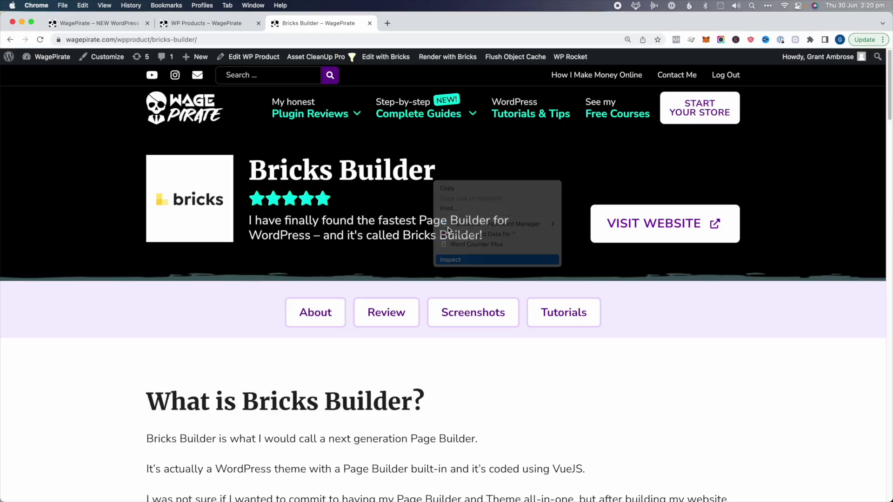
# Recheck the wp_product post type in the product page's body class and close the developer tools
pyautogui.press('super+alt+i')
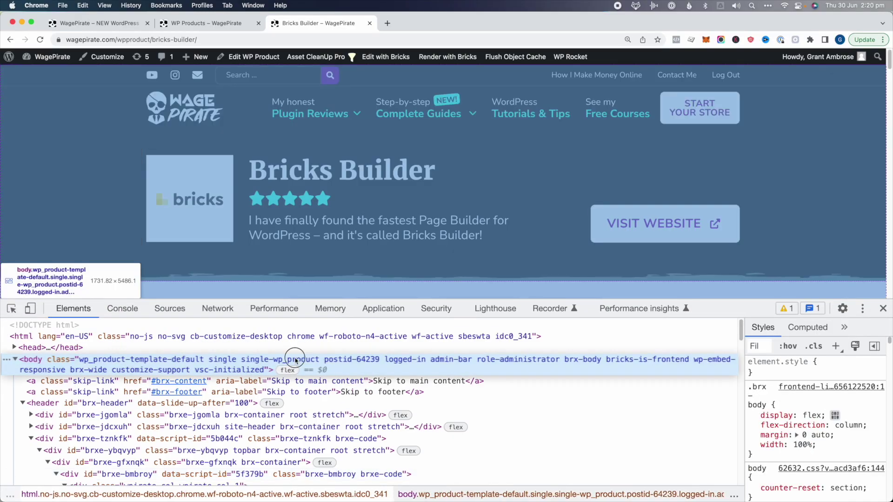
pyautogui.doubleClick(290, 362)
pyautogui.doubleClick(291, 362)
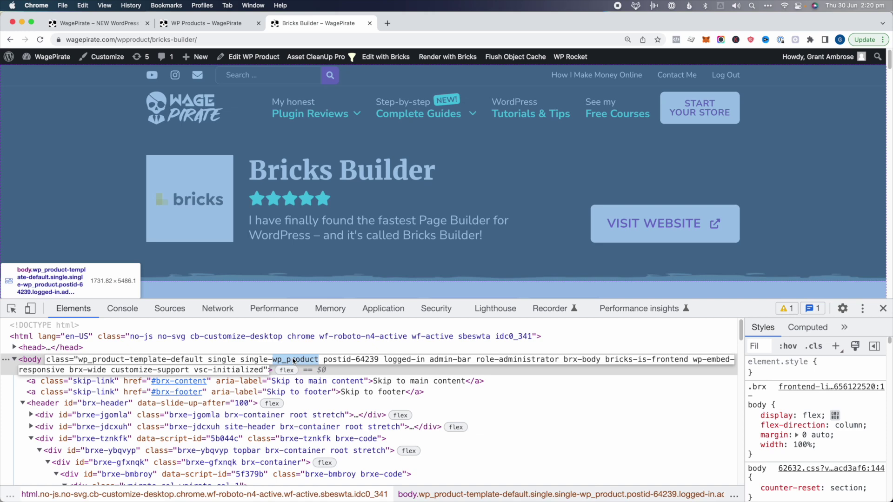
pyautogui.click(883, 309)
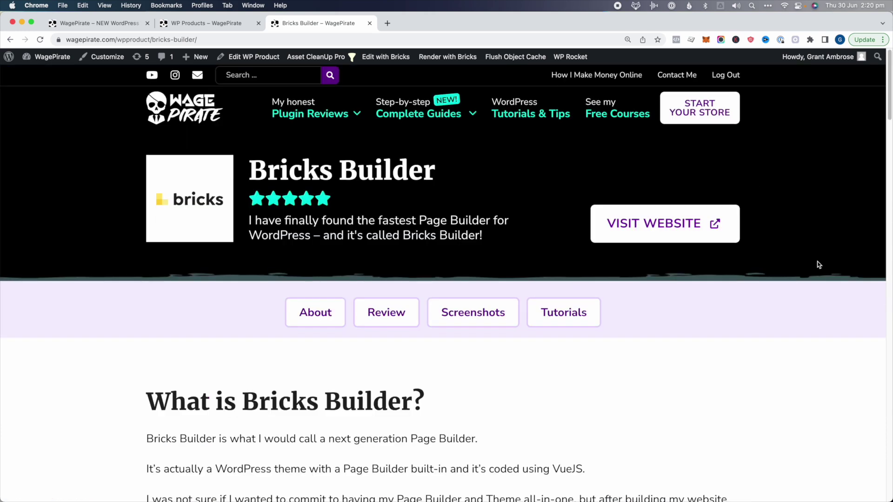
# Review the product page's title and intro, review, screenshots and Bricks Builder Tutorials sections as parts of the single template
pyautogui.scroll(-5, 651, 259)
pyautogui.scroll(5, 426, 259)
pyautogui.moveTo(320, 182); pyautogui.dragTo(482, 234)
pyautogui.scroll(-15, 644, 347)
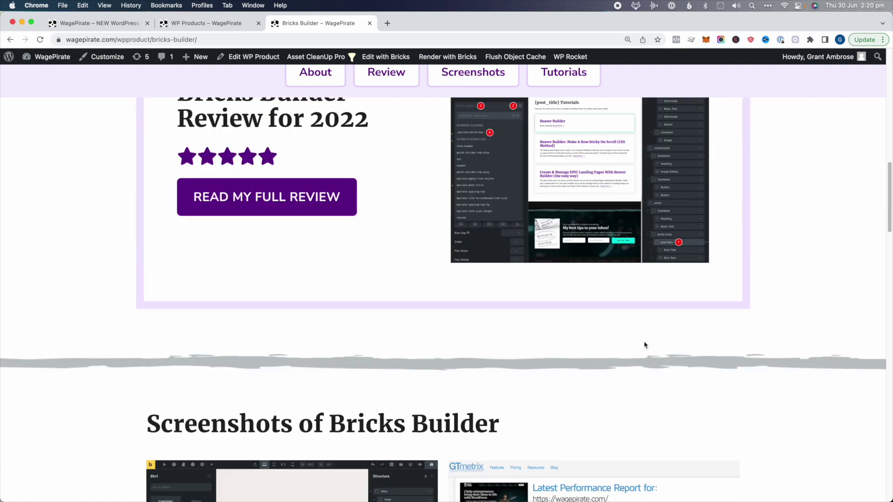
pyautogui.scroll(-7, 644, 342)
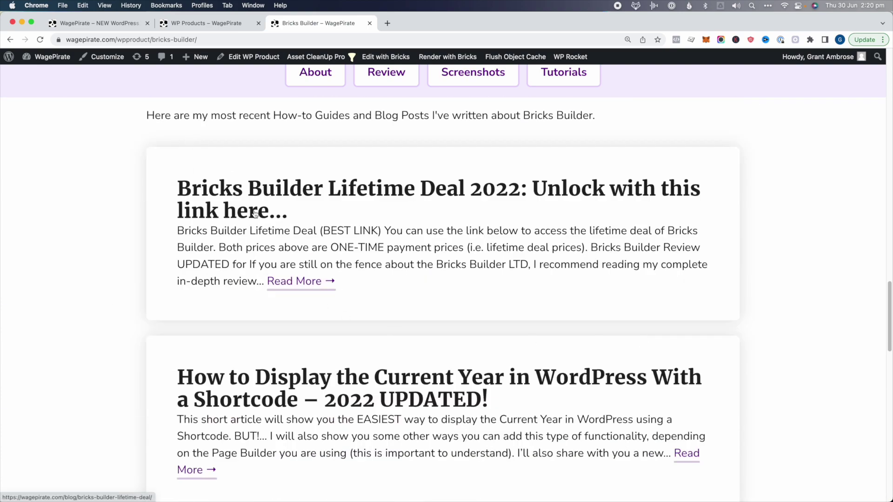
pyautogui.scroll(-5, 416, 270)
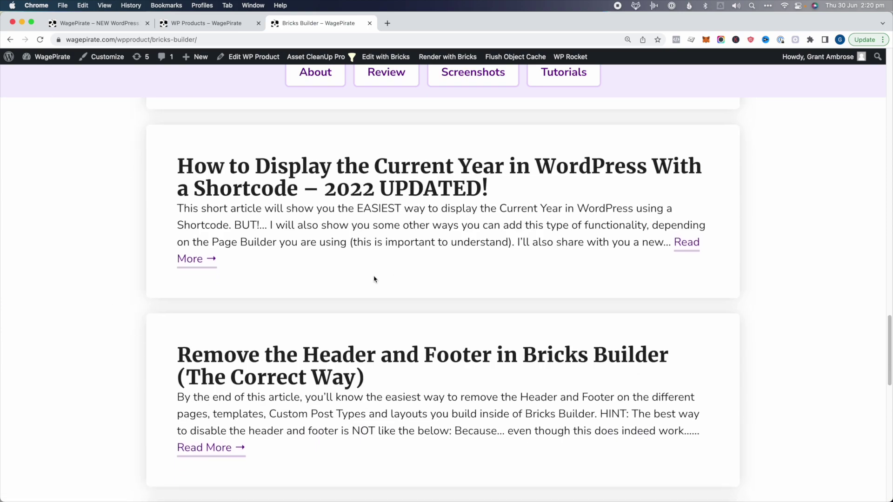
pyautogui.scroll(7, 302, 272)
pyautogui.moveTo(375, 169); pyautogui.dragTo(301, 182)
pyautogui.click(301, 182)
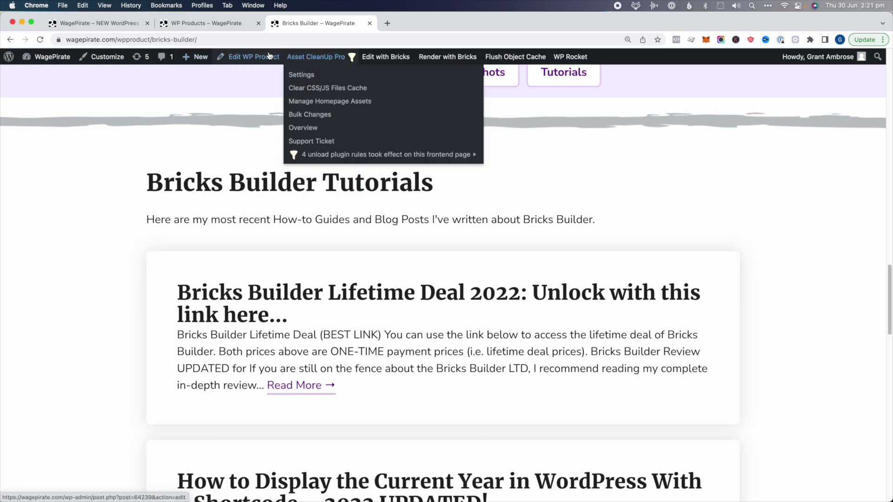
# Check which Bricks templates the product page uses, and find the Single WP Product entry in the Bricks templates list
pyautogui.moveTo(386, 57)
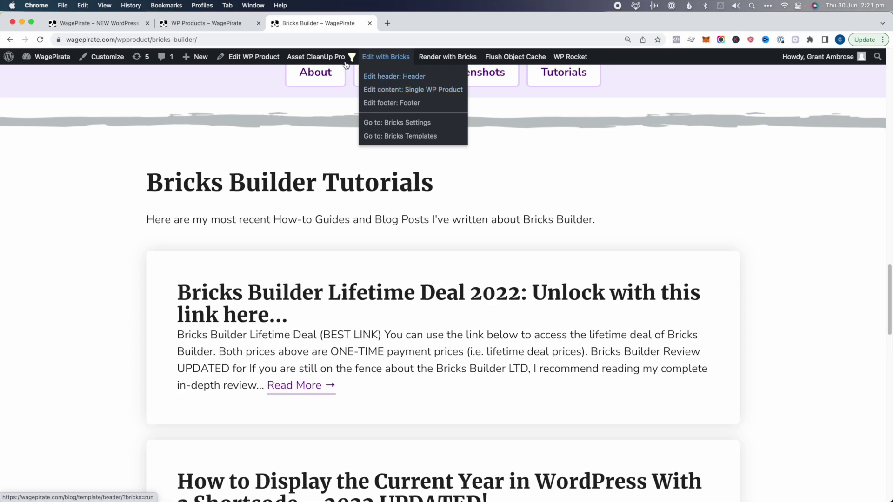
pyautogui.click(218, 23)
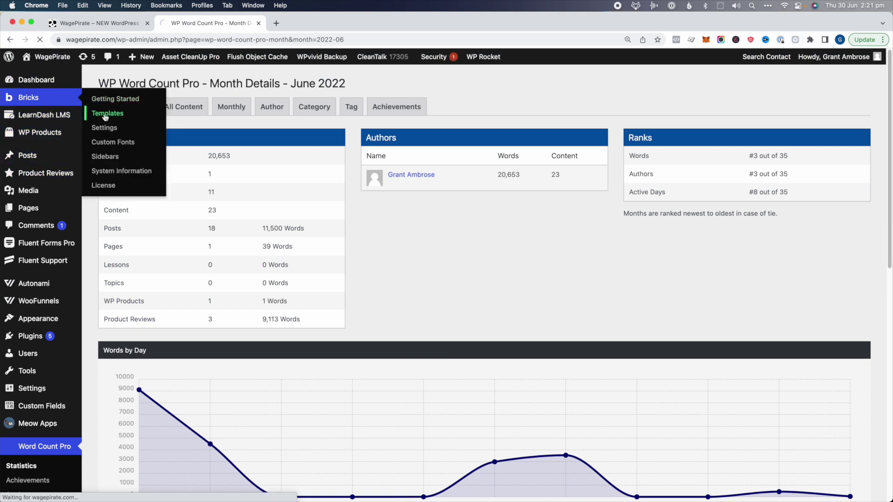
pyautogui.click(104, 114)
pyautogui.scroll(-1, 286, 178)
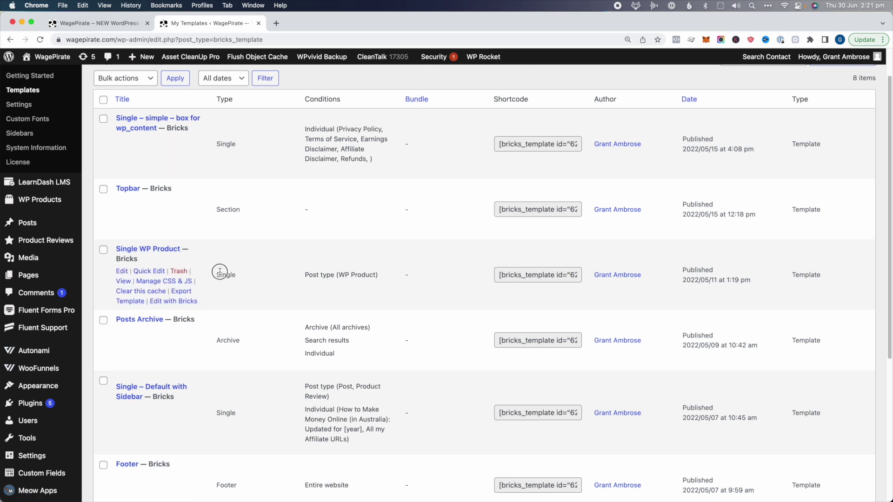
# Check the Single WP Product template's post type condition and open the template in Bricks
pyautogui.moveTo(305, 274); pyautogui.dragTo(365, 275)
pyautogui.click(369, 276)
pyautogui.keyDown('super'); pyautogui.click(188, 302); pyautogui.keyUp('super')
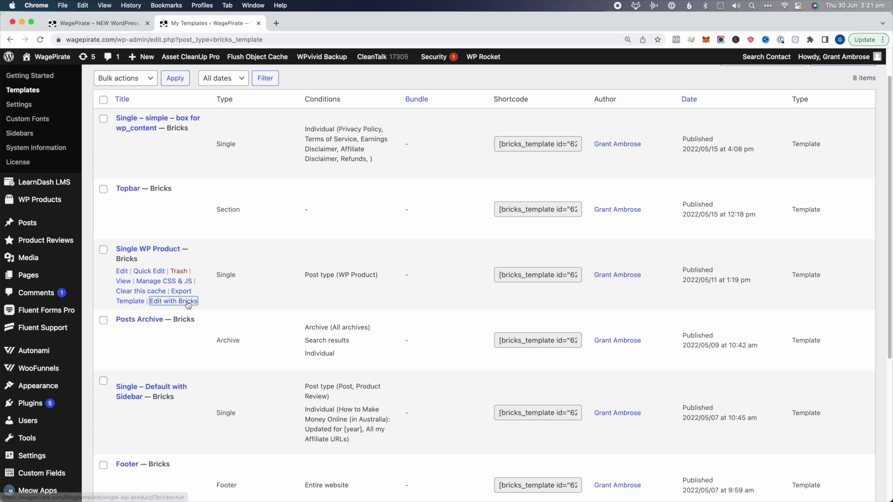
pyautogui.click(350, 25)
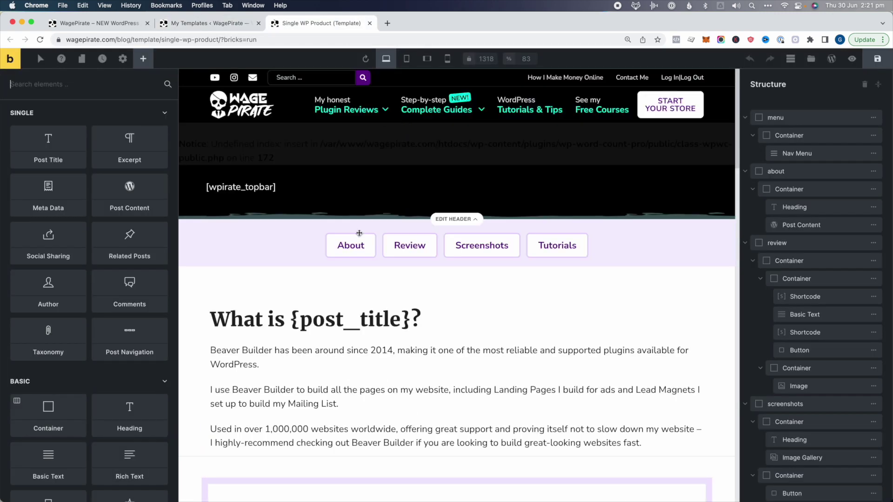
# Examine the Single WP Product template's sections, from the post title heading and Post Content through the review and screenshots to the tutorials
pyautogui.scroll(-2, 364, 325)
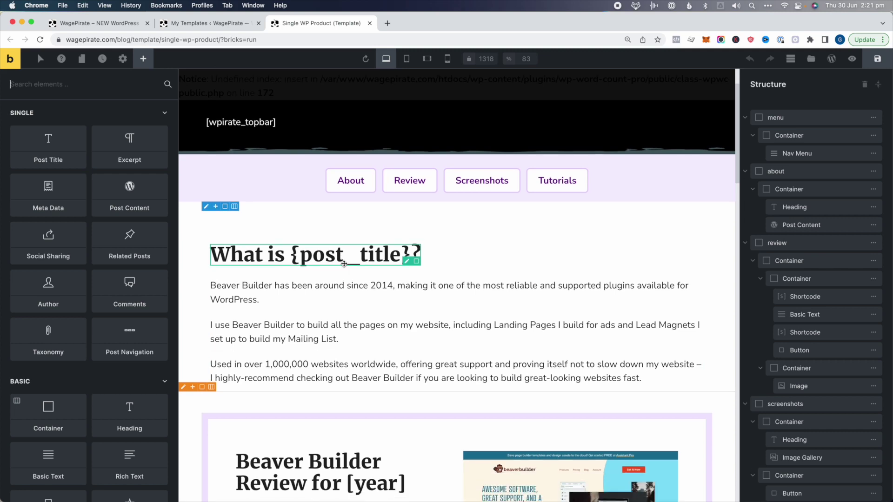
pyautogui.scroll(-3, 367, 279)
pyautogui.click(372, 228)
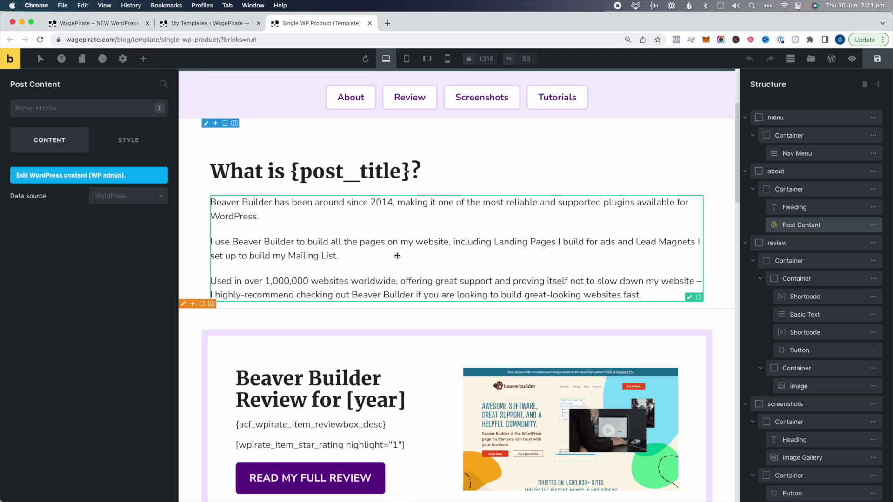
pyautogui.scroll(-5, 399, 254)
pyautogui.scroll(-15, 397, 255)
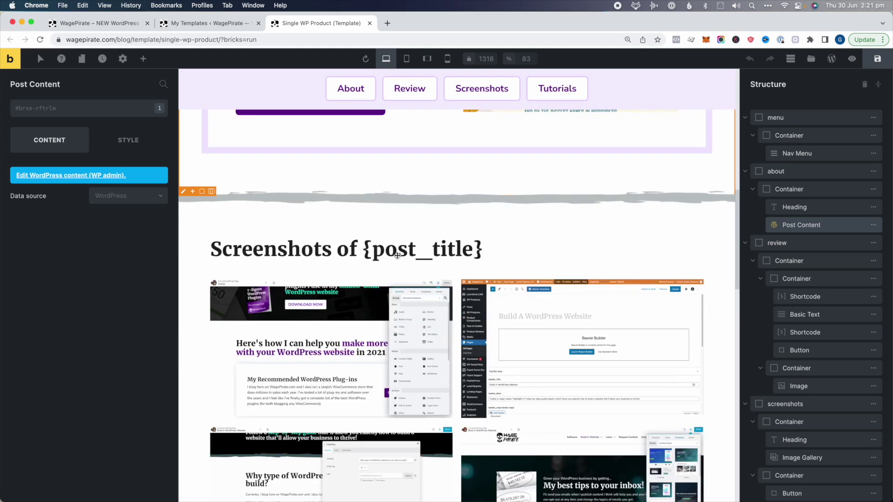
pyautogui.scroll(-8, 397, 256)
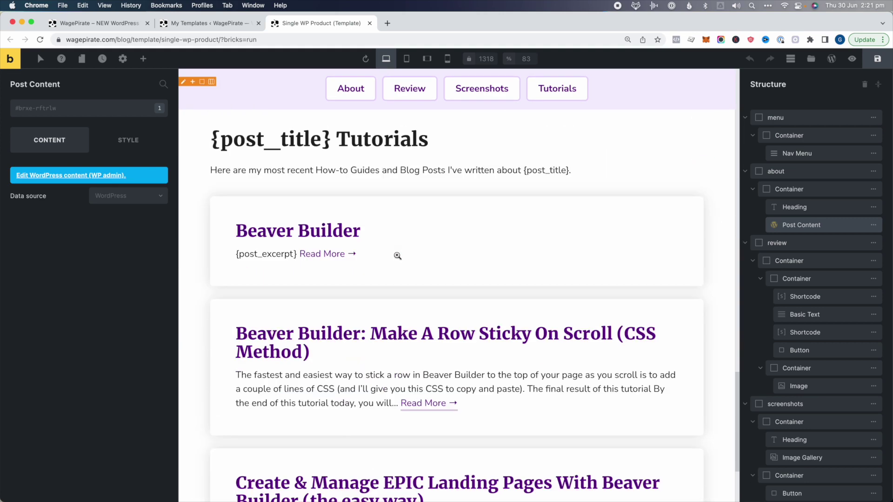
# Inspect the query loop of the tutorials' post item, including its post type and the Software (Post) taxonomy query's field and terms
pyautogui.click(389, 206)
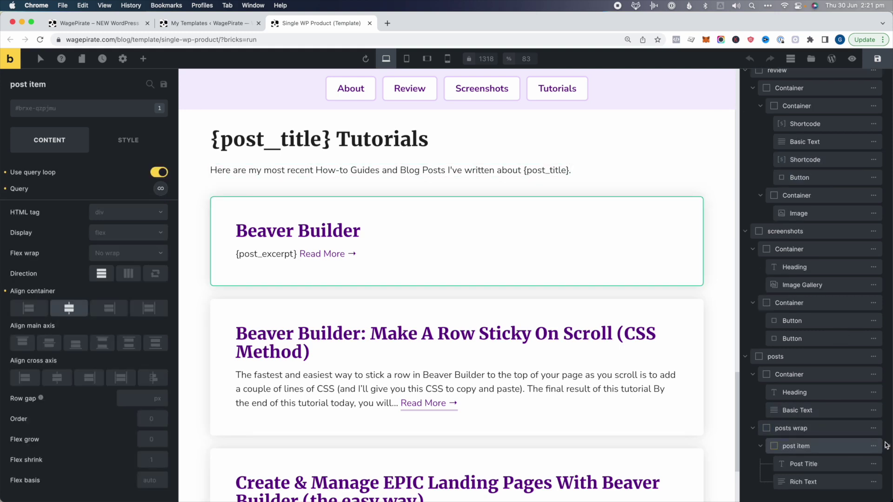
pyautogui.click(814, 447)
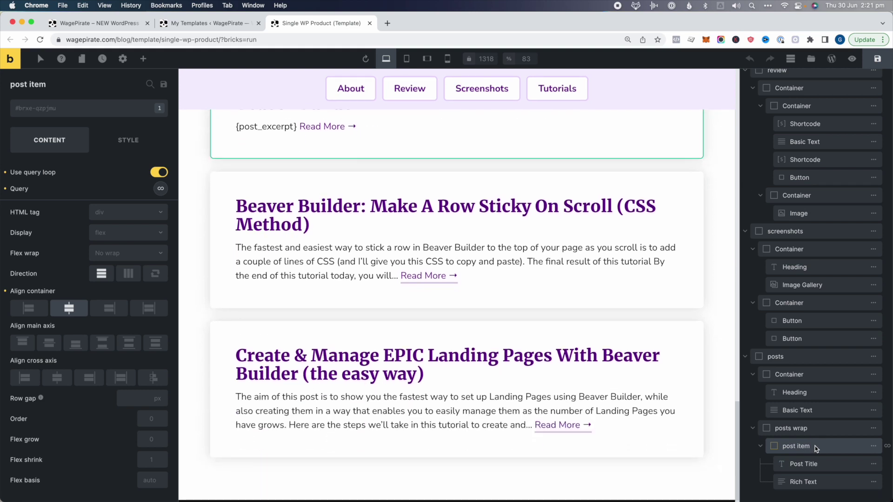
pyautogui.click(161, 189)
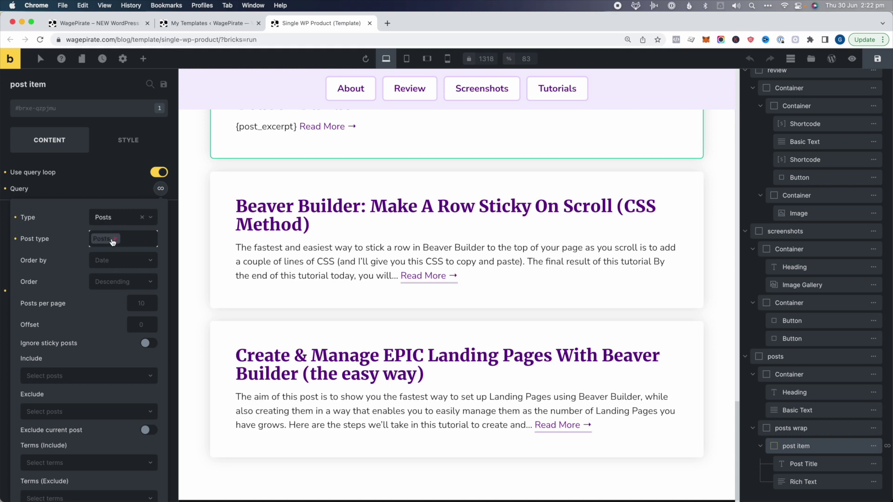
pyautogui.scroll(-5, 112, 240)
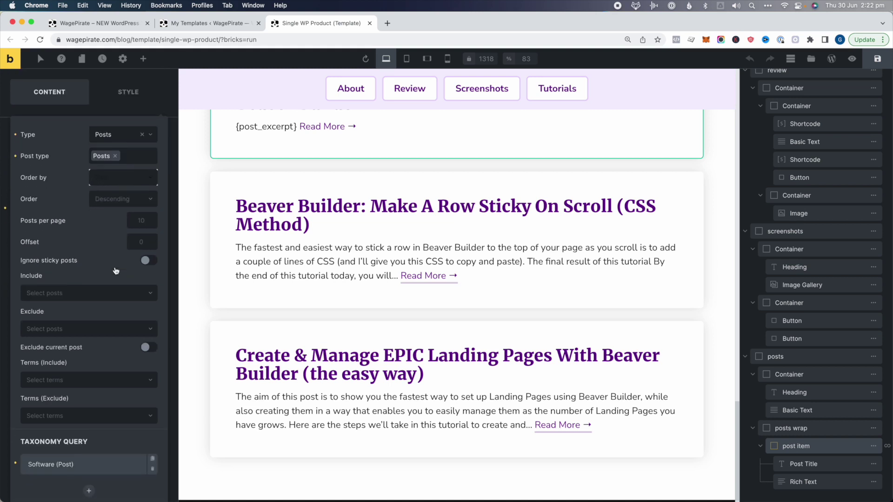
pyautogui.click(54, 346)
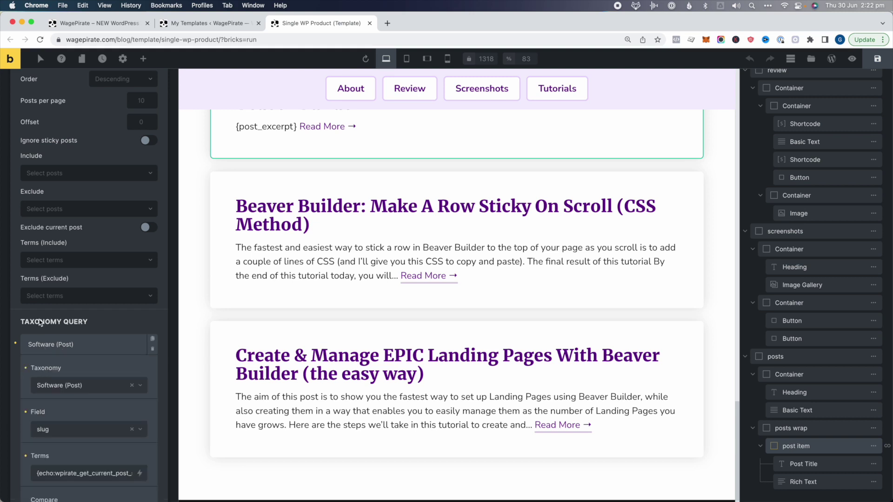
pyautogui.scroll(-1, 76, 334)
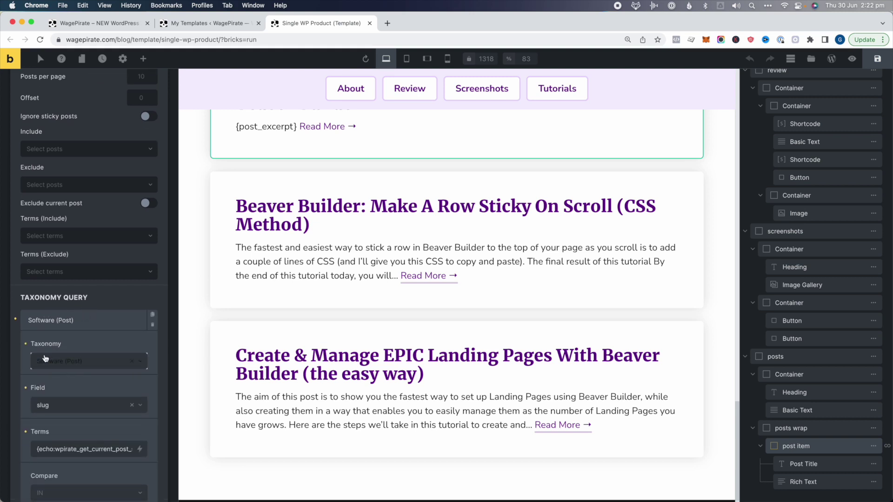
pyautogui.scroll(-3, 64, 358)
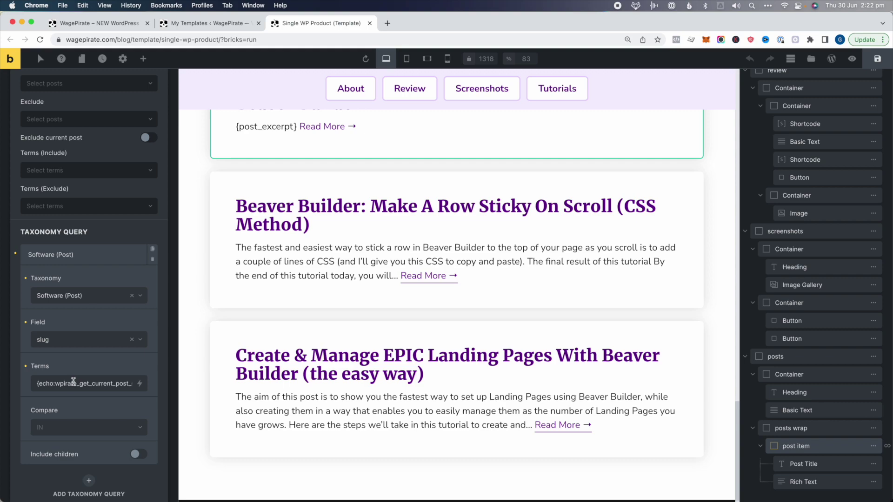
# Look over the whole Single WP Product template again, from the header down to the tutorials list
pyautogui.scroll(15, 398, 283)
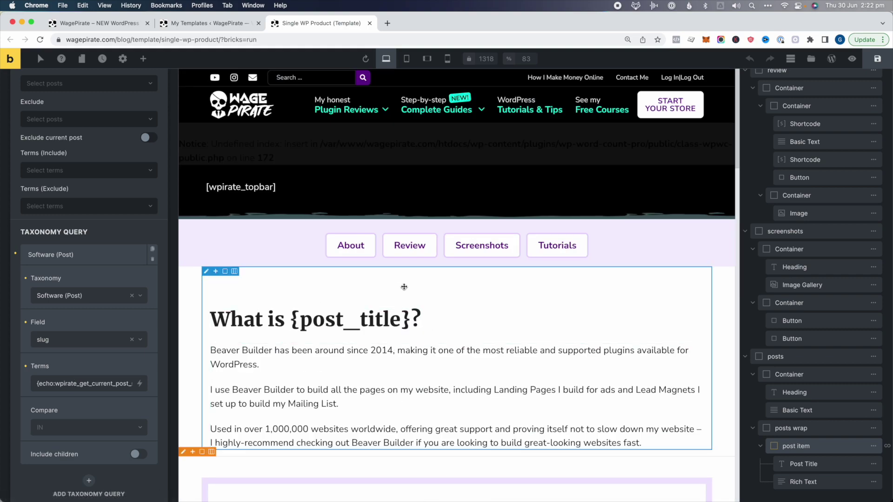
pyautogui.scroll(-15, 398, 284)
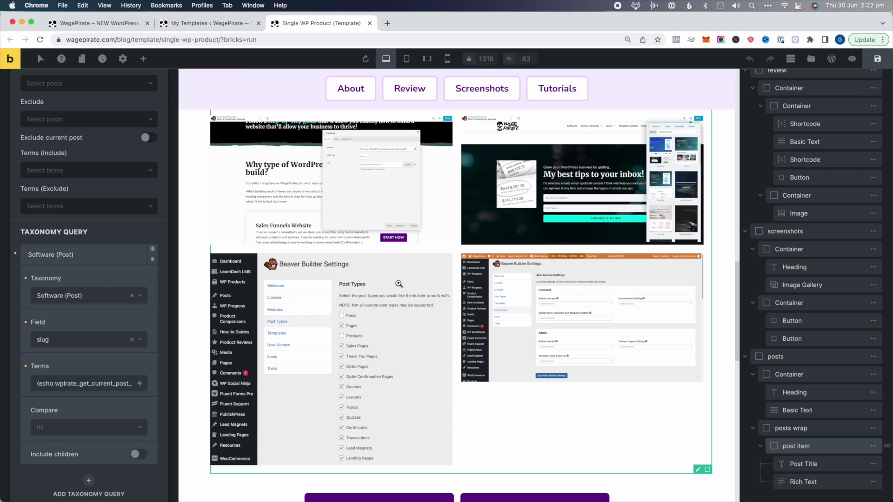
pyautogui.scroll(-5, 398, 283)
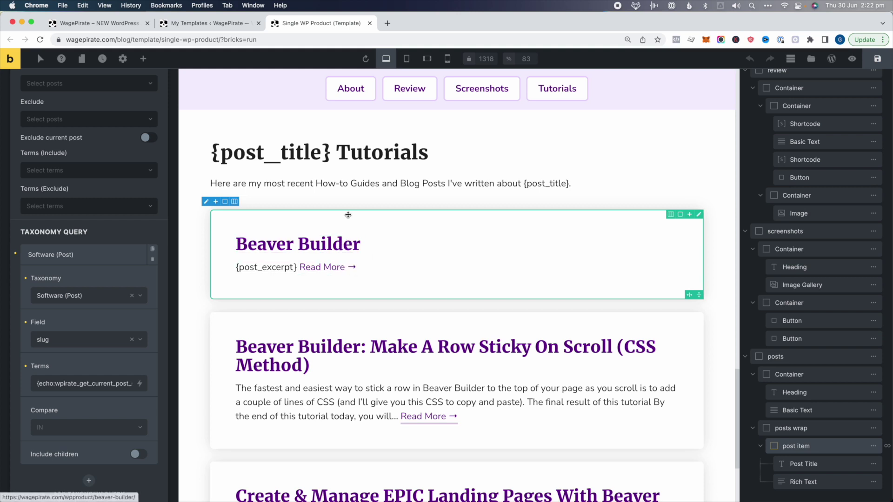
pyautogui.scroll(-3, 444, 349)
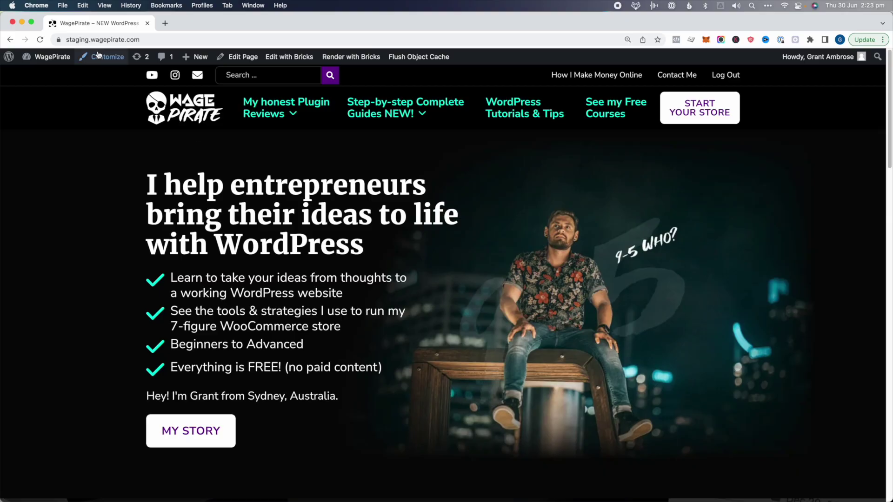
# Switch to the staging site's WordPress dashboard and open its list of Bricks templates at the Posts Archive entry
pyautogui.click(65, 39)
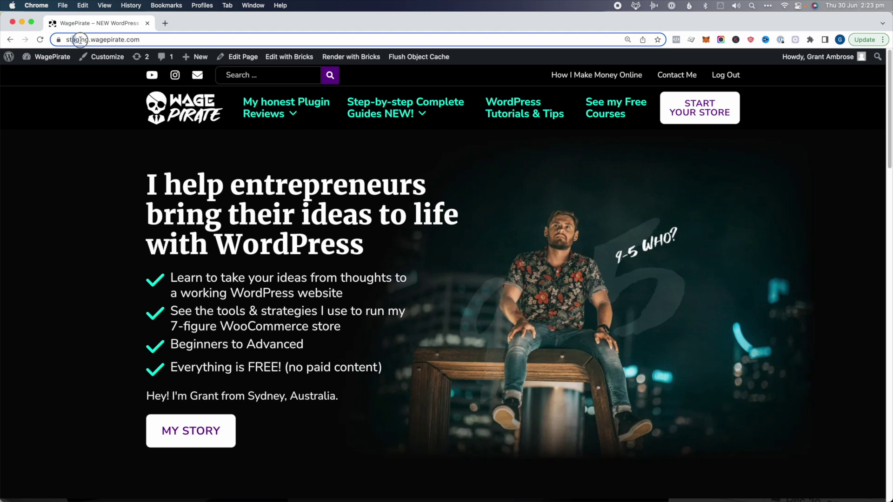
pyautogui.click(258, 203)
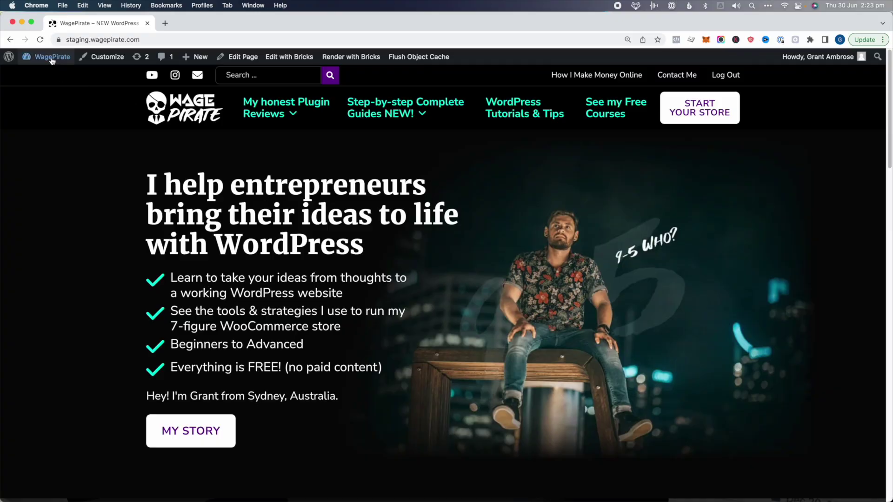
pyautogui.moveTo(52, 61)
pyautogui.click(43, 76)
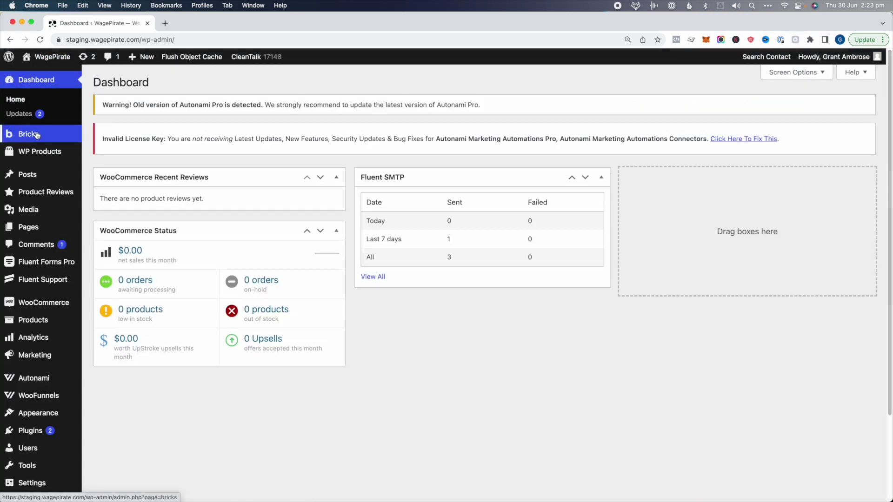
pyautogui.moveTo(37, 135)
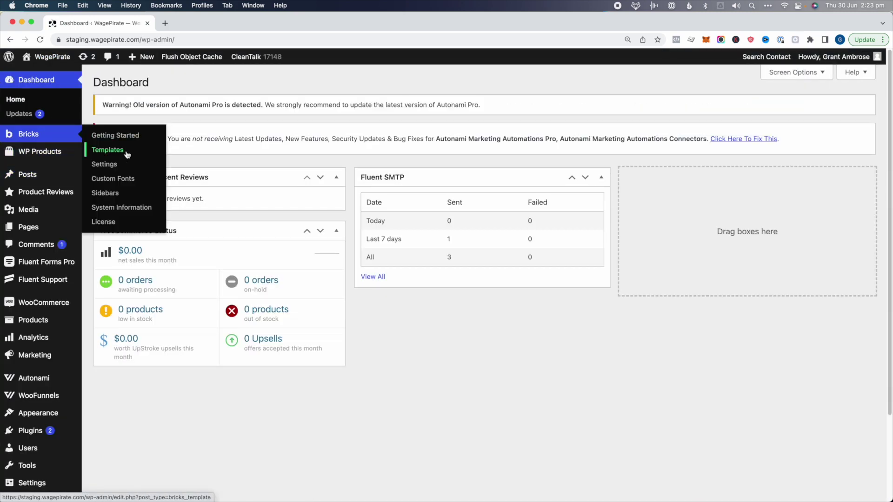
pyautogui.scroll(-5, 225, 358)
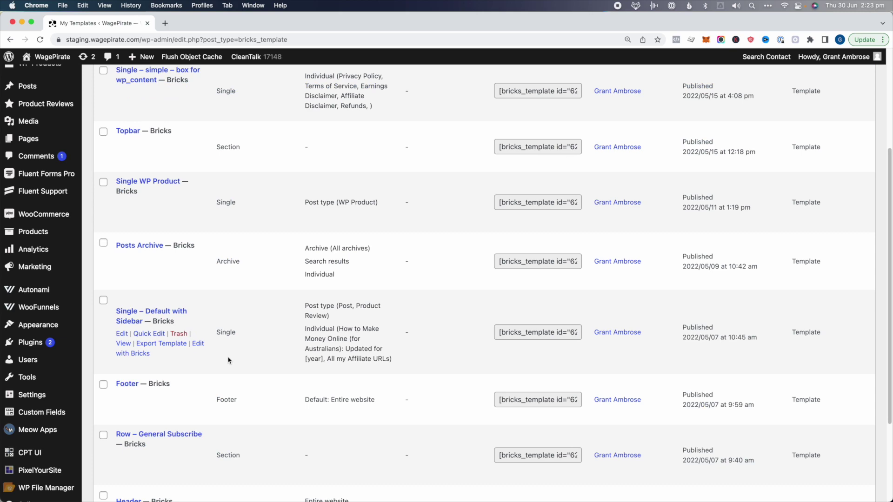
# Review the Posts Archive template's conditions and layout in Bricks, and move that template to the trash
pyautogui.click(331, 248)
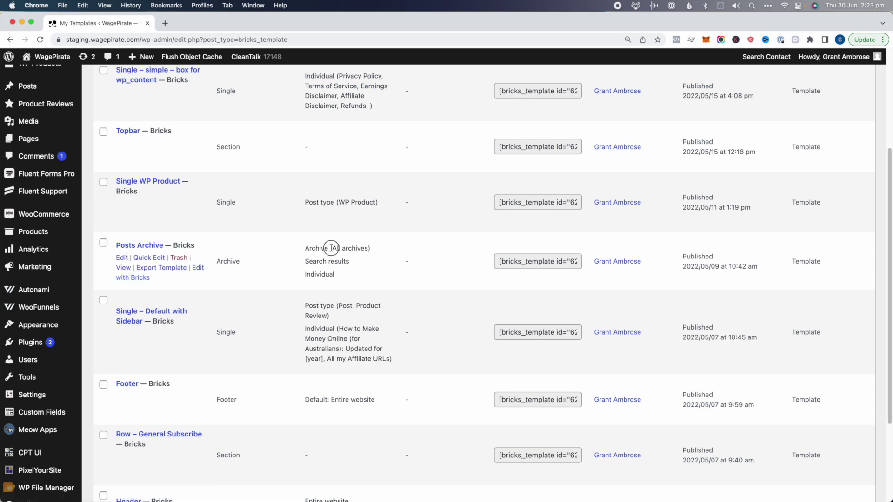
pyautogui.click(206, 267)
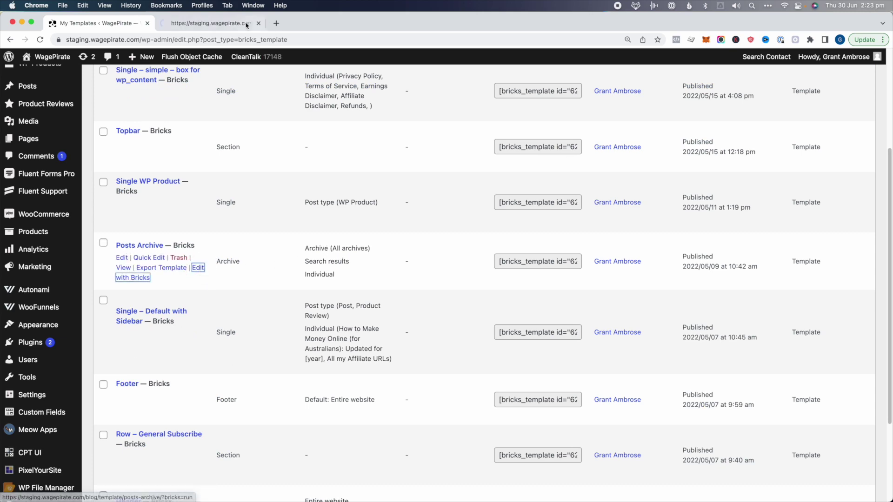
pyautogui.scroll(-15, 364, 239)
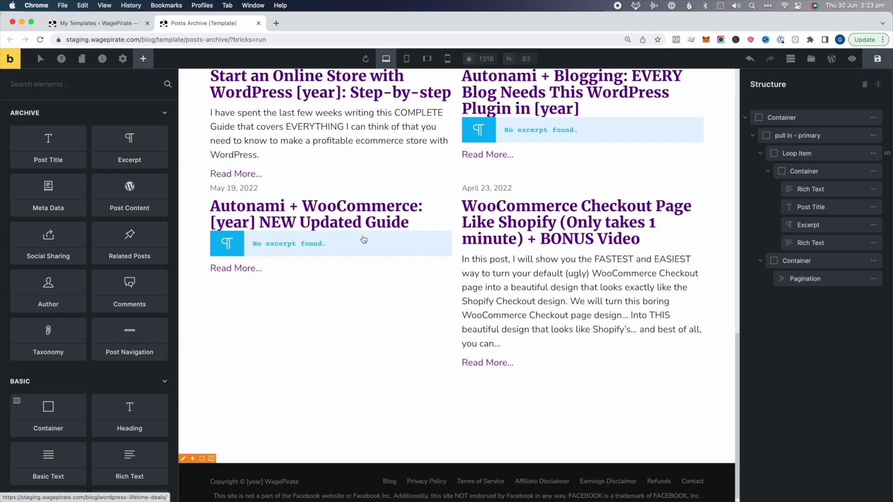
pyautogui.scroll(20, 465, 205)
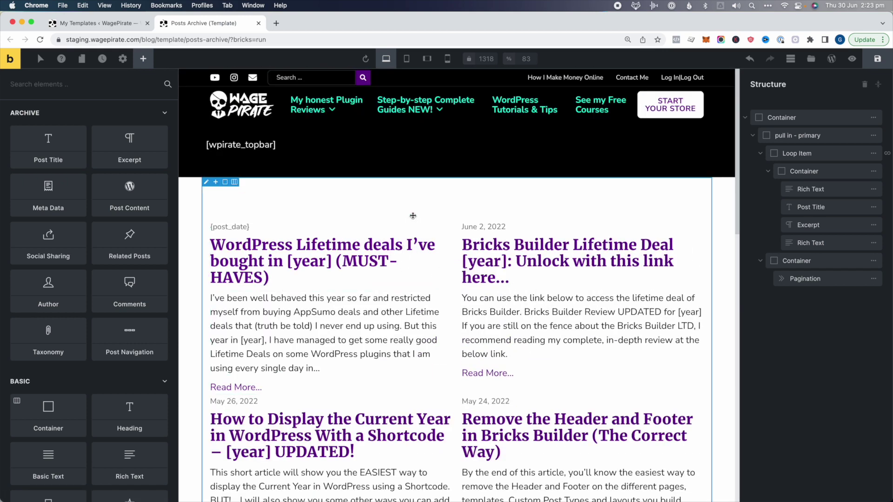
pyautogui.press('super+w')
pyautogui.click(178, 257)
# Open All my Reviews on the staging site and examine how the WP Products archive looks without an archive template
pyautogui.keyDown('super'); pyautogui.click(53, 69); pyautogui.keyUp('super')
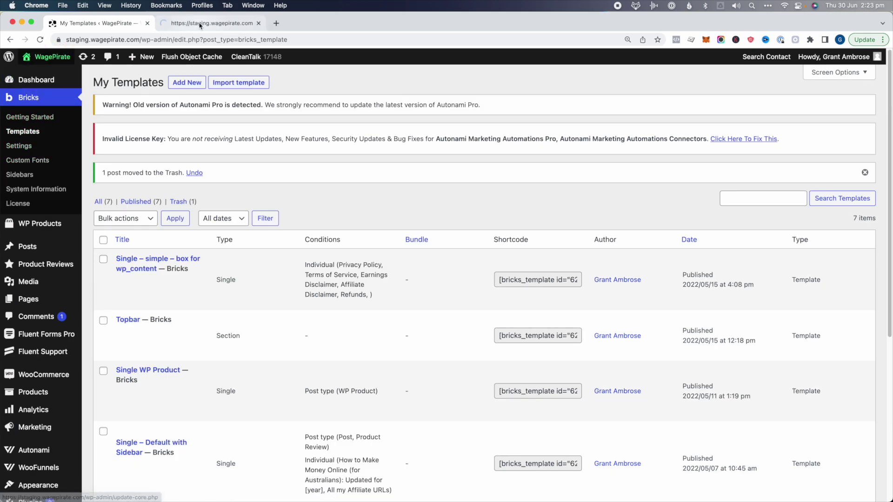
pyautogui.click(200, 24)
pyautogui.moveTo(270, 114)
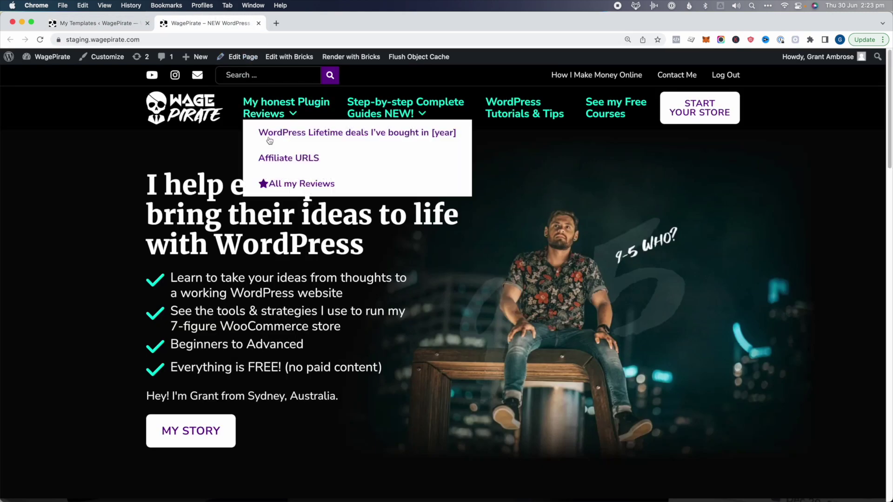
pyautogui.click(285, 182)
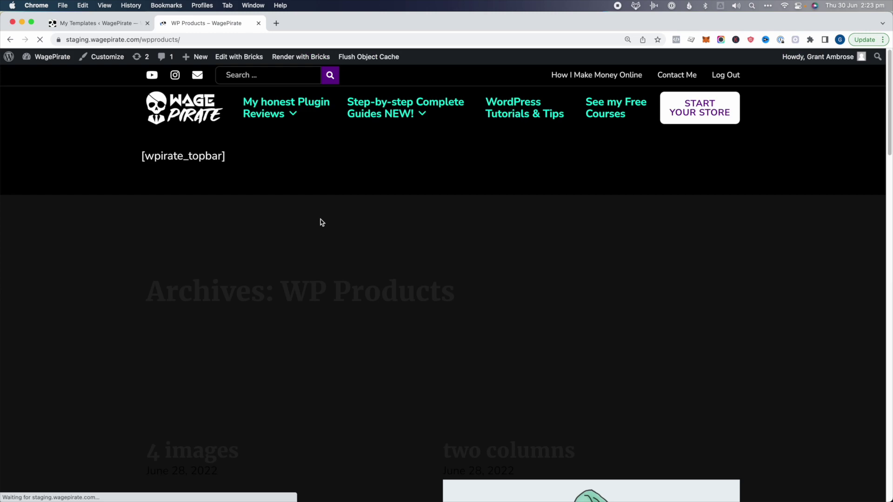
pyautogui.scroll(-15, 319, 219)
pyautogui.scroll(-5, 171, 232)
pyautogui.scroll(20, 170, 233)
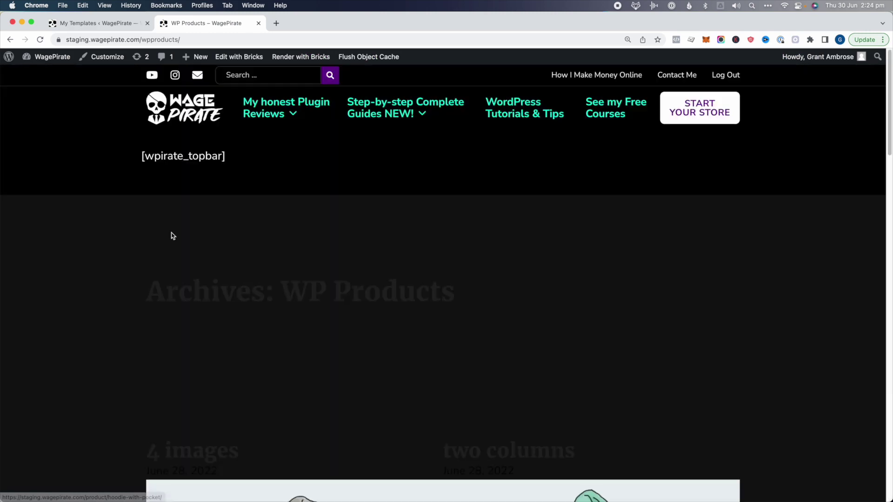
# Create and publish a Bricks template titled "Default Post Type Archive layout" with the template type Archive
pyautogui.click(128, 24)
pyautogui.click(181, 82)
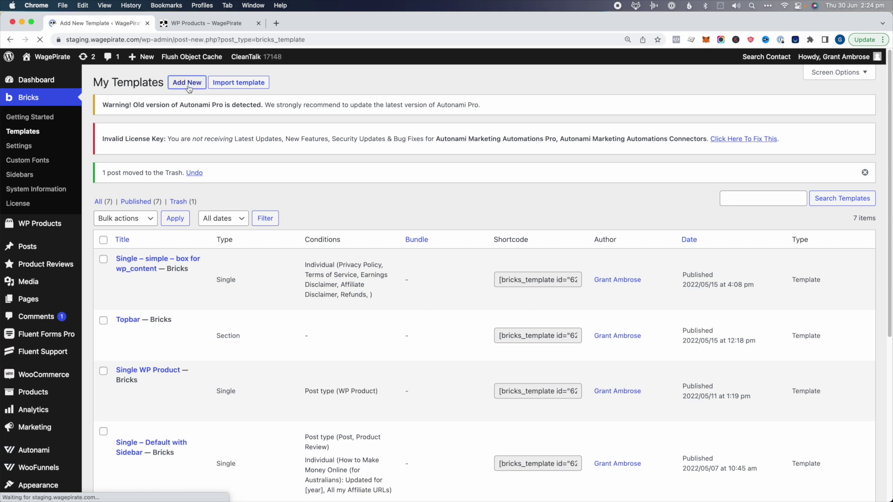
pyautogui.write('Default Post Type Archive layout')
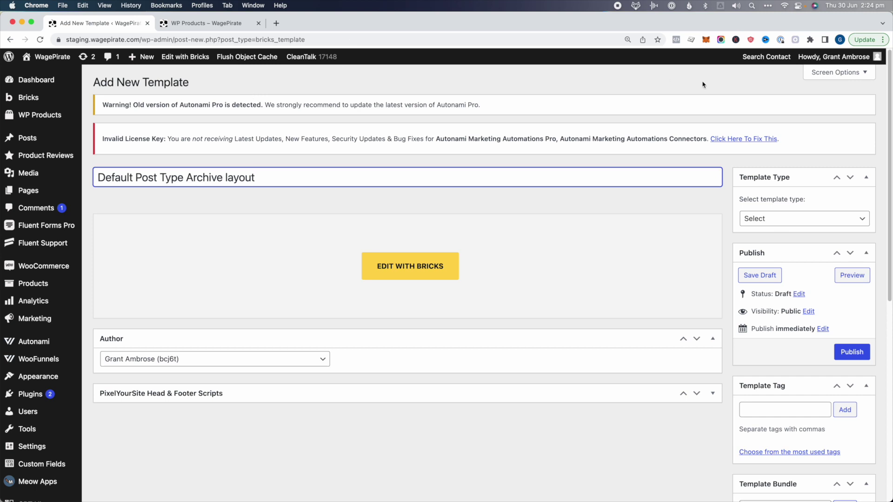
pyautogui.click(773, 220)
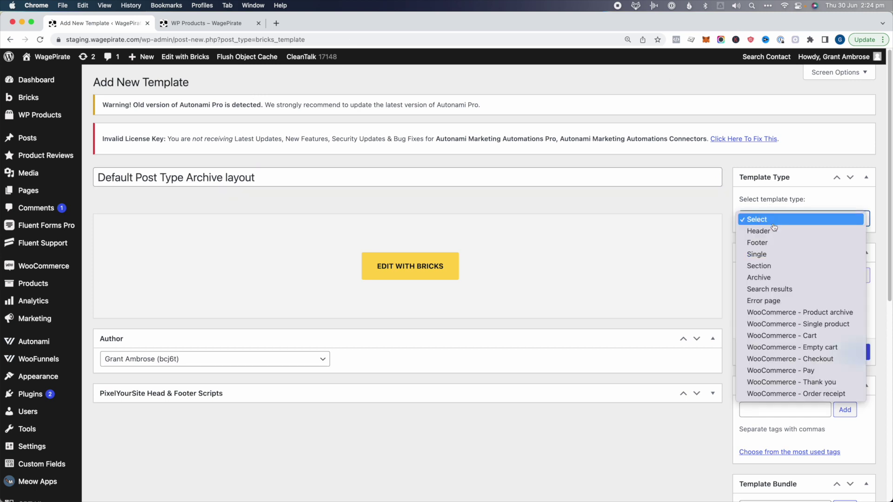
pyautogui.click(774, 279)
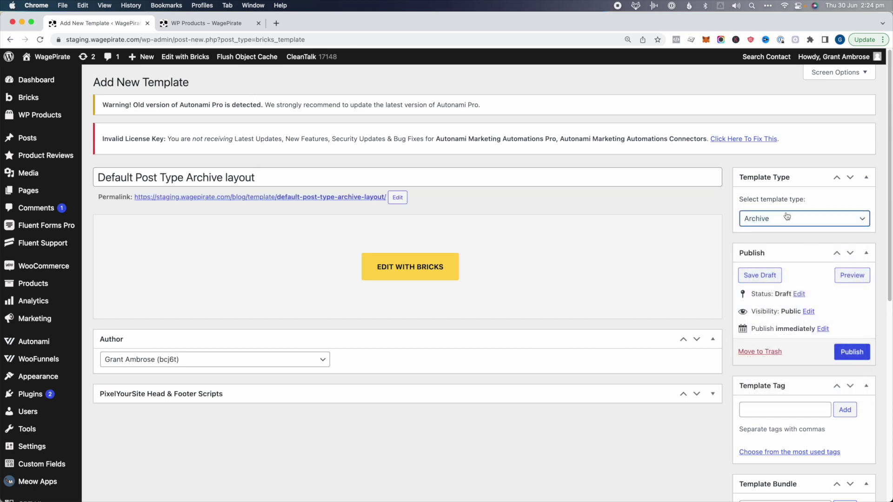
pyautogui.click(852, 354)
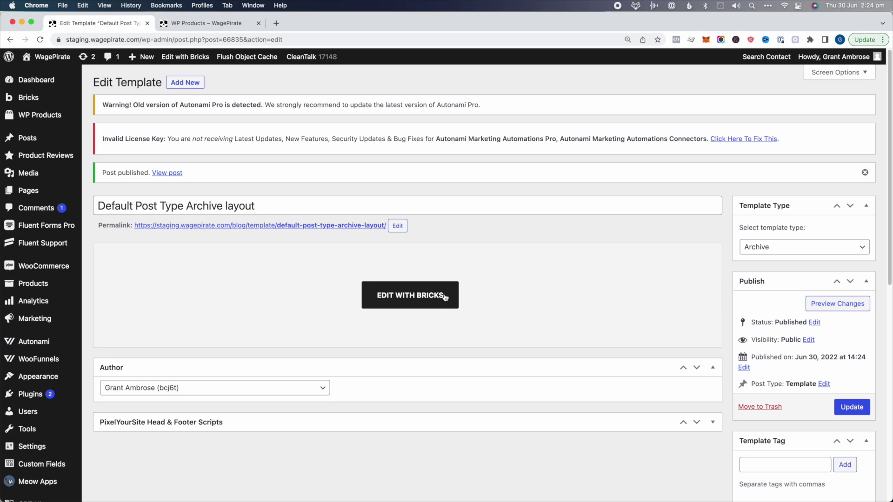
# Open the new archive template in the Bricks editor and add a full-width section to its canvas
pyautogui.click(440, 297)
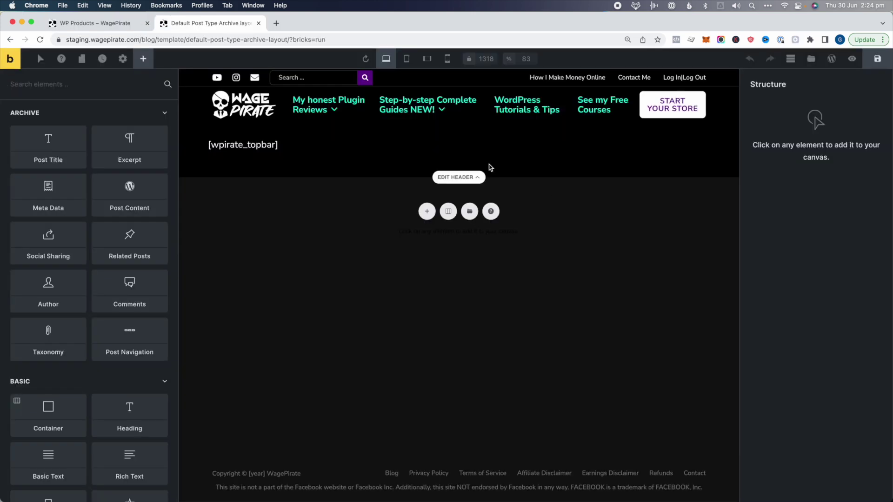
pyautogui.click(449, 213)
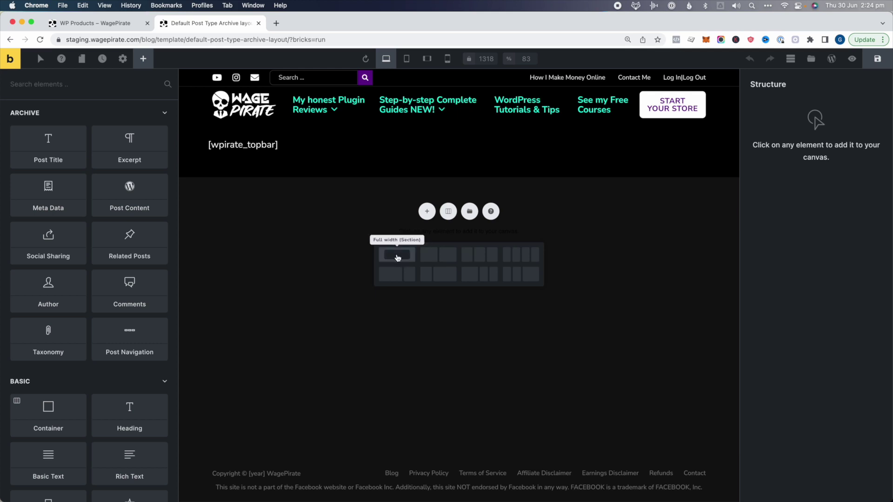
pyautogui.click(389, 255)
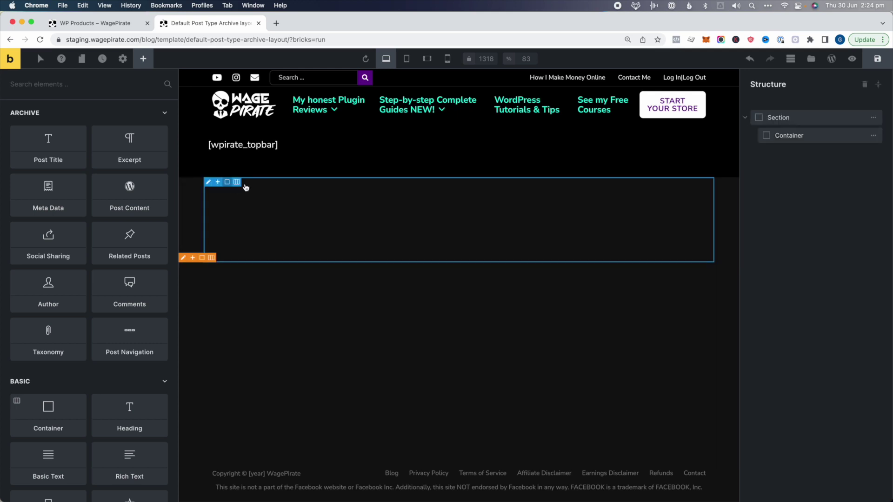
# Set the section's background color to white from the WagePirate V1 palette
pyautogui.click(778, 117)
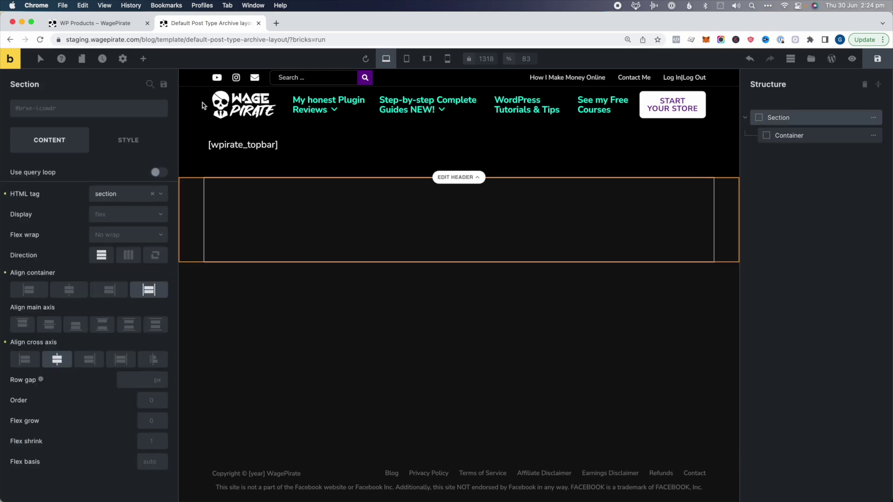
pyautogui.click(128, 140)
pyautogui.click(80, 225)
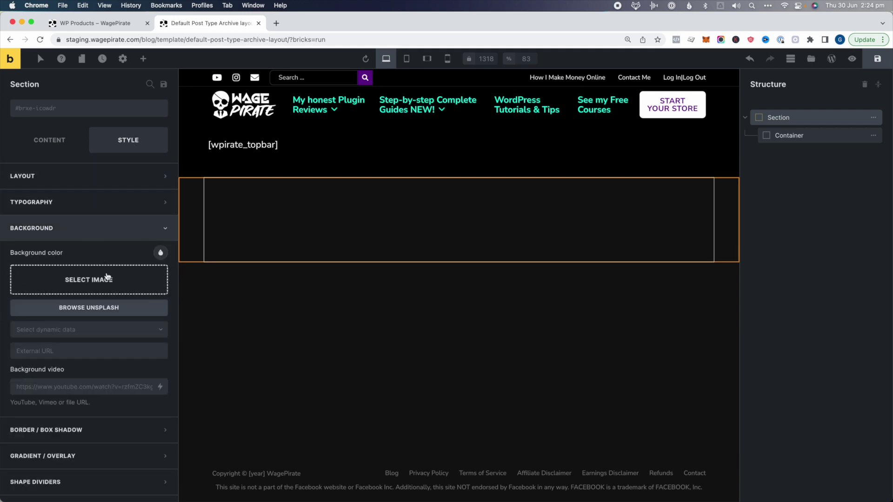
pyautogui.click(160, 253)
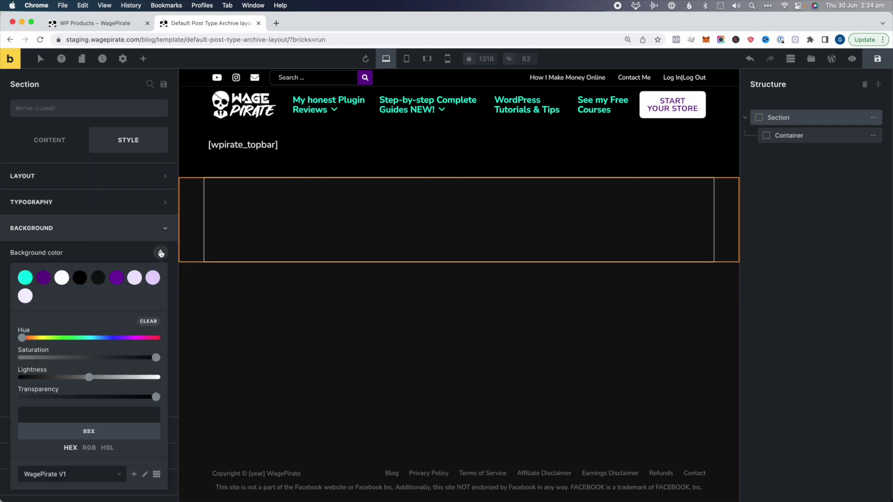
pyautogui.click(61, 277)
pyautogui.click(759, 228)
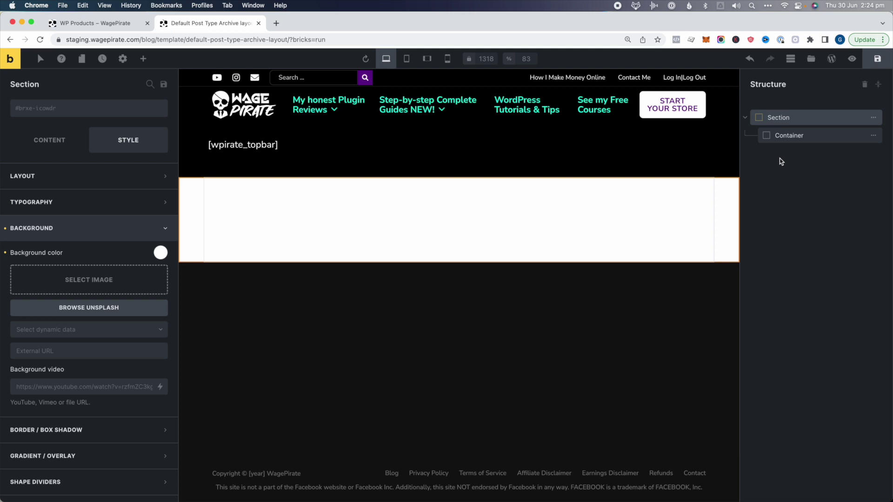
# Add a nested container inside the section's container and rename it "loop item"
pyautogui.click(804, 135)
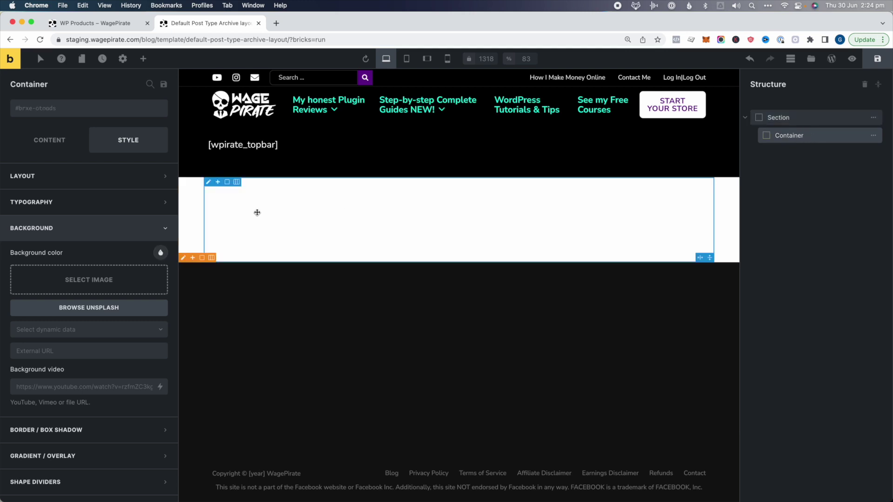
pyautogui.click(143, 59)
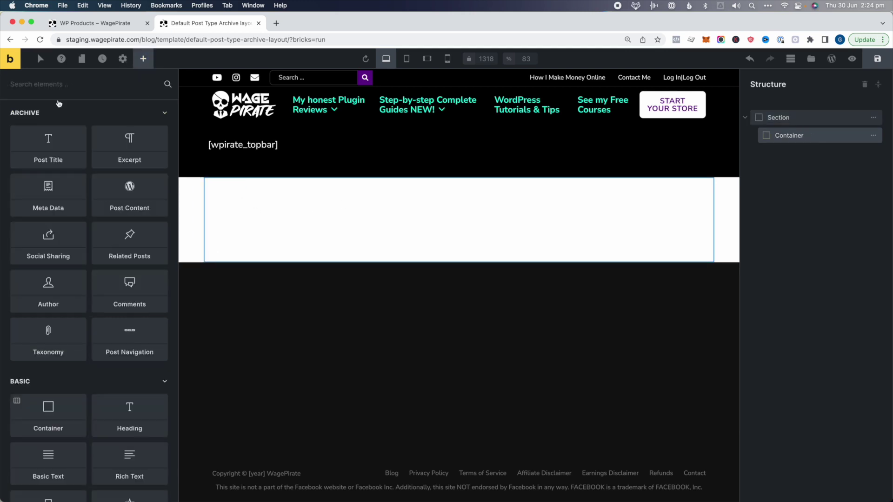
pyautogui.write('cont')
pyautogui.click(47, 133)
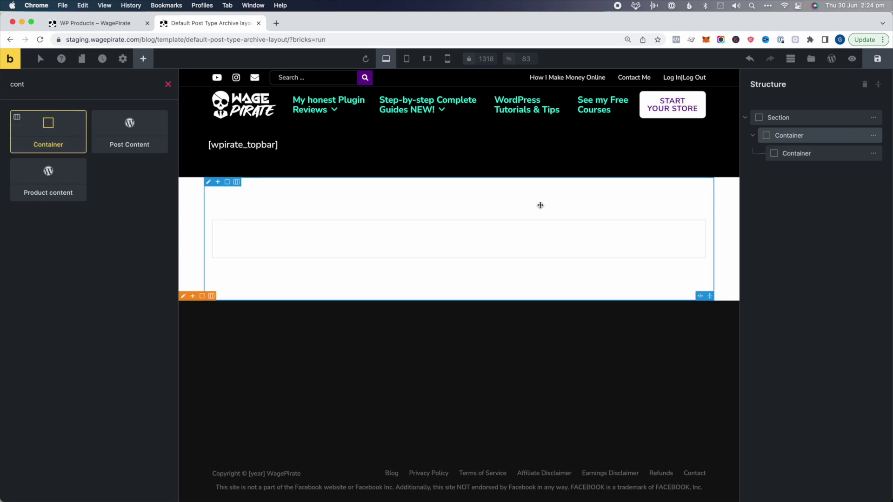
pyautogui.click(798, 155)
pyautogui.doubleClick(793, 153)
pyautogui.write('loop item')
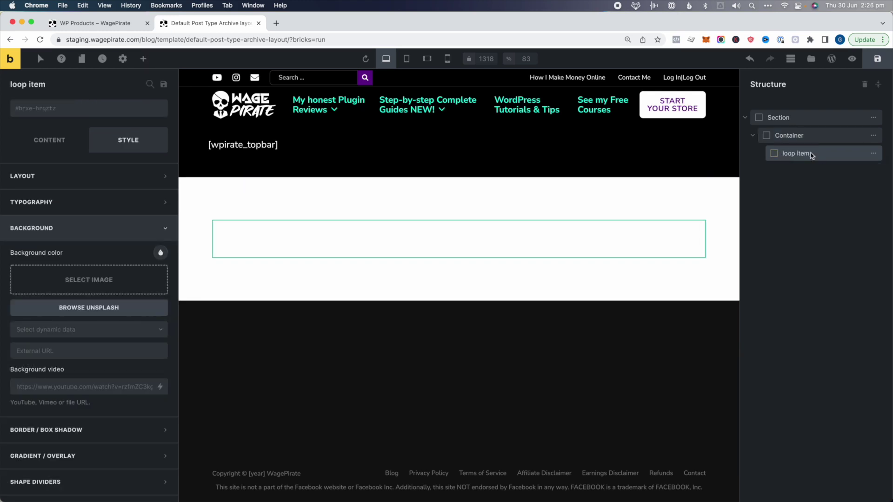
pyautogui.click(144, 59)
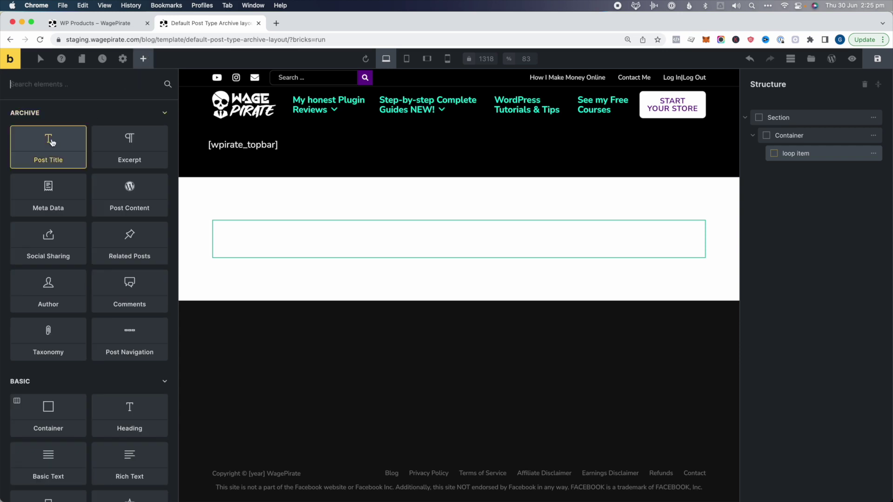
pyautogui.click(69, 194)
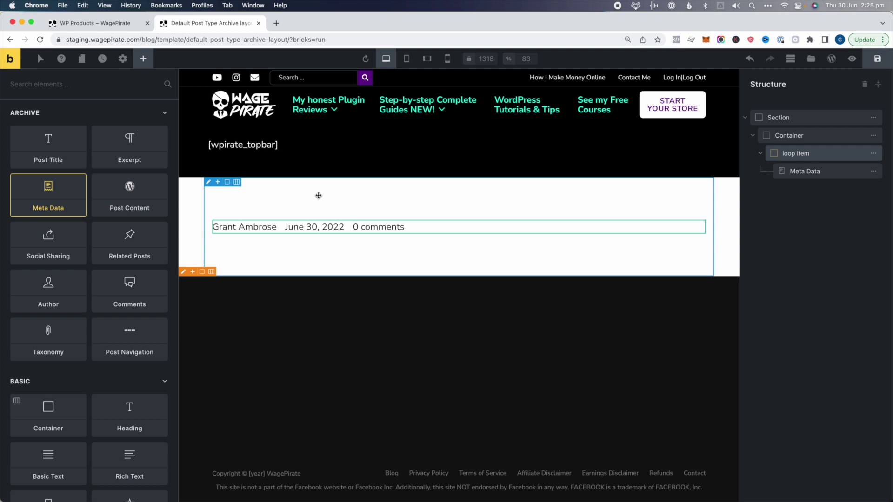
pyautogui.click(833, 171)
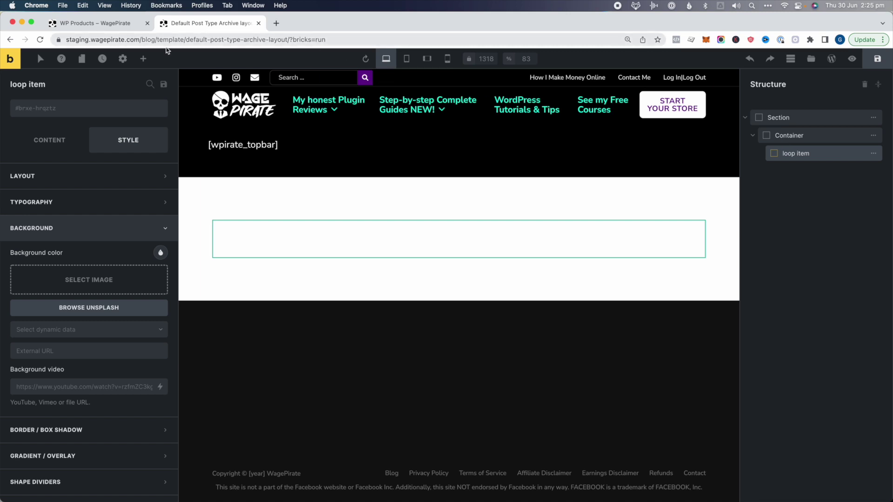
pyautogui.click(141, 60)
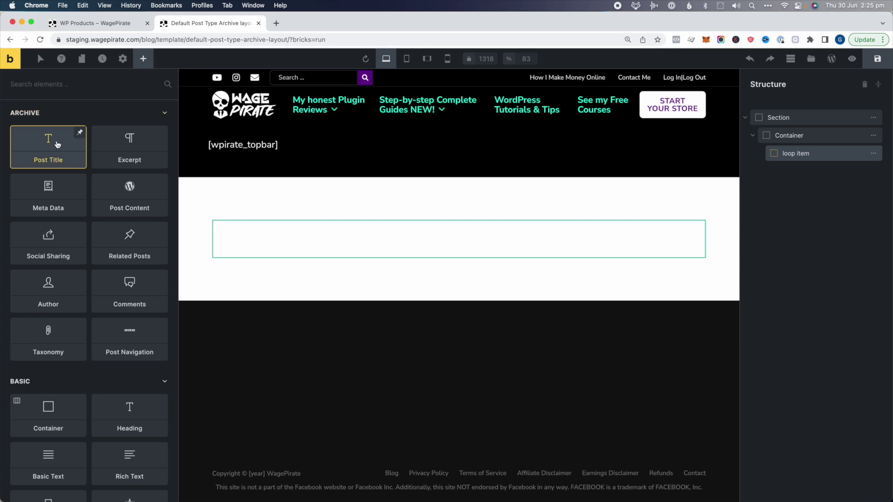
pyautogui.click(57, 145)
pyautogui.click(835, 172)
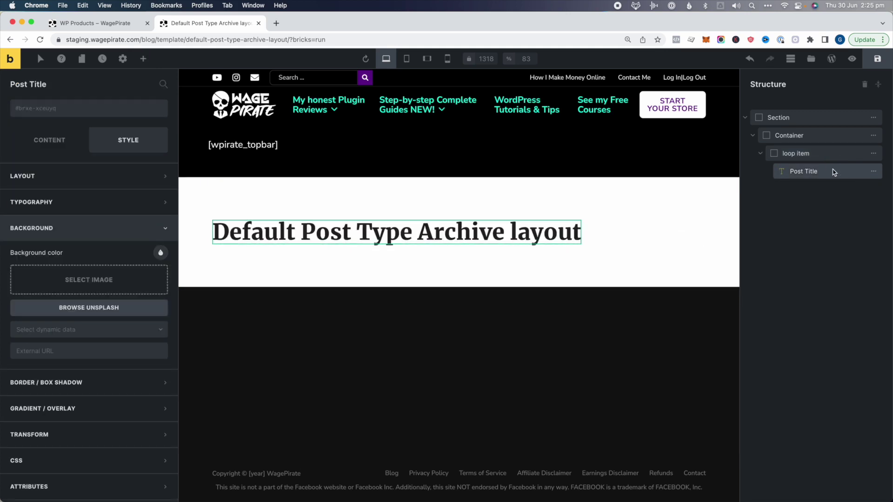
pyautogui.click(873, 171)
pyautogui.click(790, 171)
# Add a Heading element inside the loop item container
pyautogui.click(807, 153)
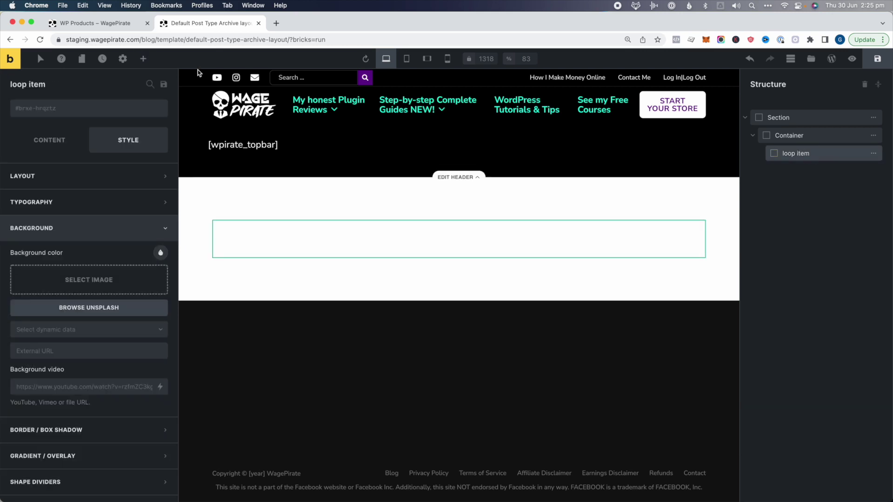
pyautogui.click(143, 58)
pyautogui.write('head')
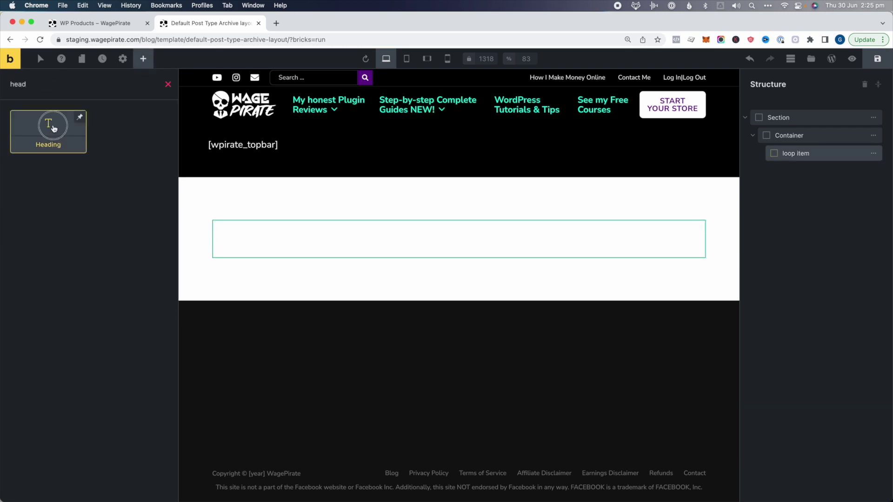
pyautogui.click(52, 127)
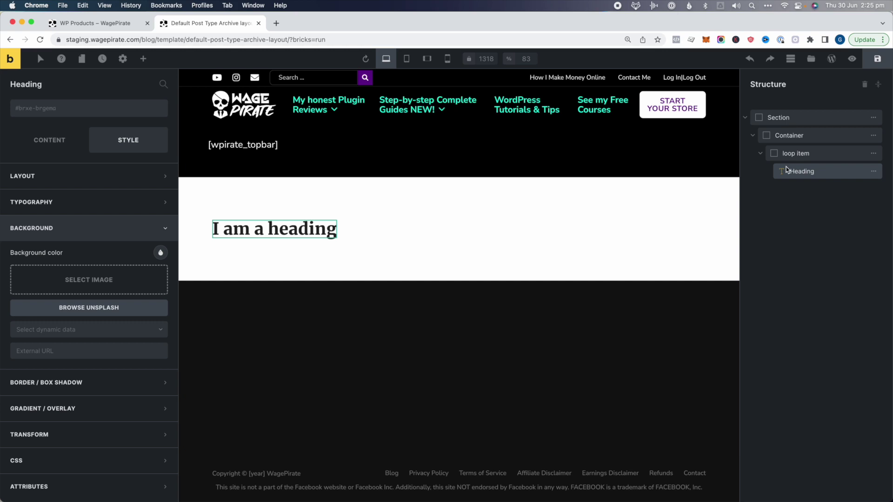
# Replace the heading's text with the dynamic Post title tag and set its HTML tag to h2
pyautogui.click(53, 138)
pyautogui.tripleClick(75, 175)
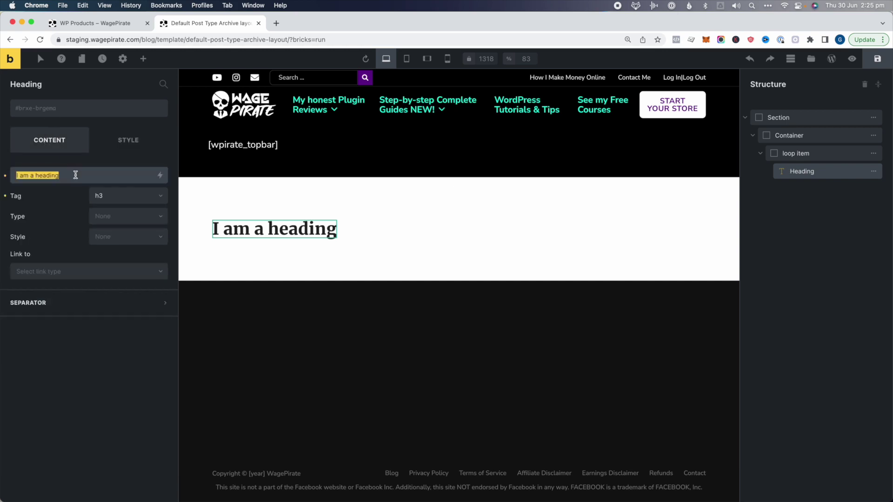
pyautogui.press('BackSpace')
pyautogui.click(160, 175)
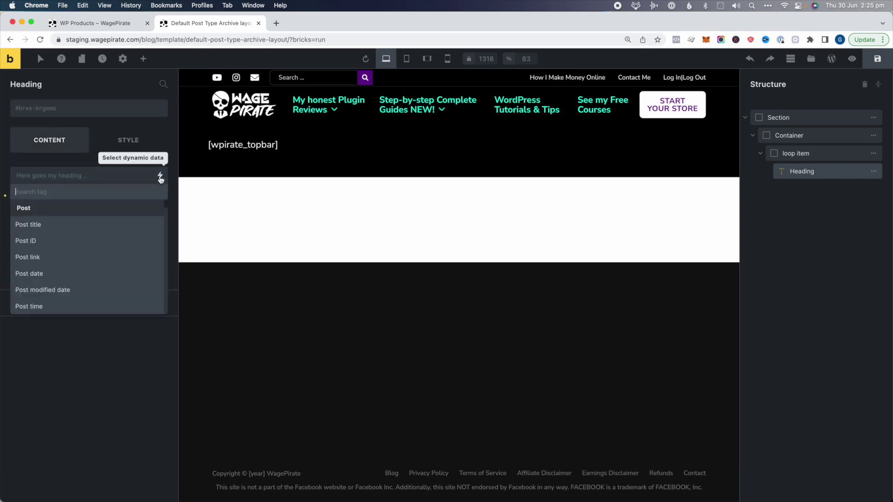
pyautogui.click(32, 226)
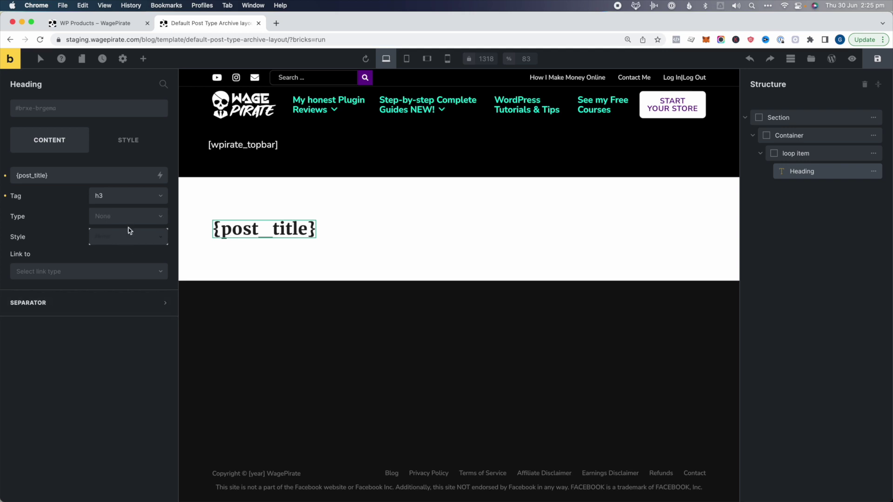
pyautogui.click(115, 201)
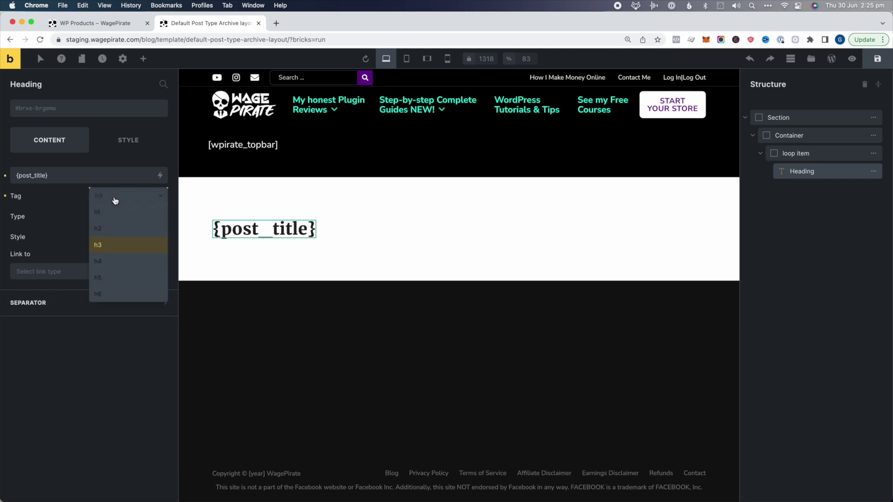
pyautogui.click(120, 229)
# Enable the query loop on the loop item container and review its query settings
pyautogui.click(803, 154)
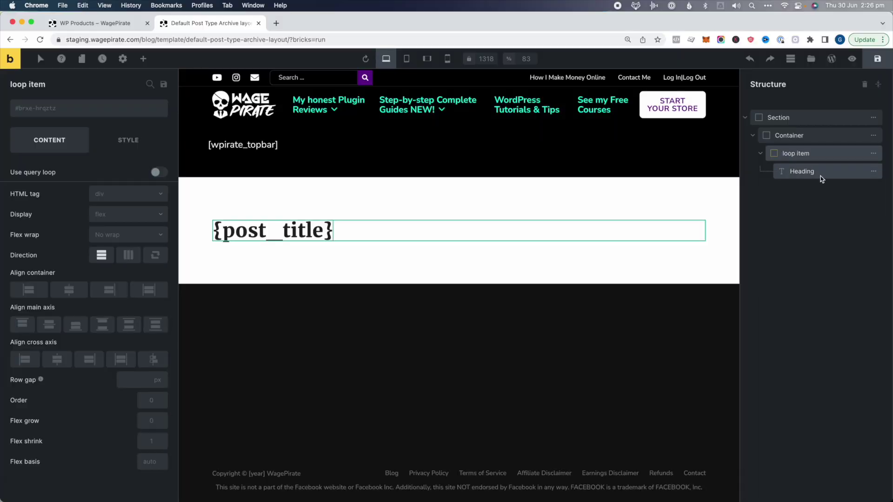
pyautogui.click(159, 172)
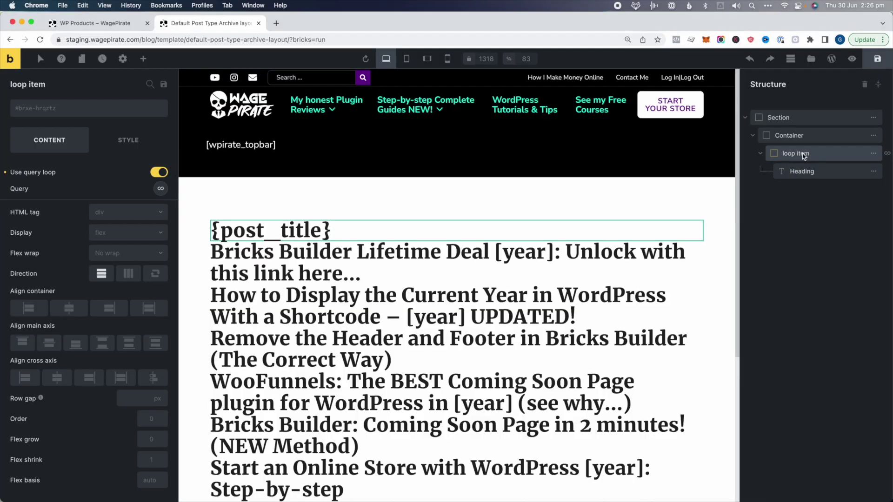
pyautogui.scroll(-5, 491, 404)
pyautogui.scroll(5, 491, 406)
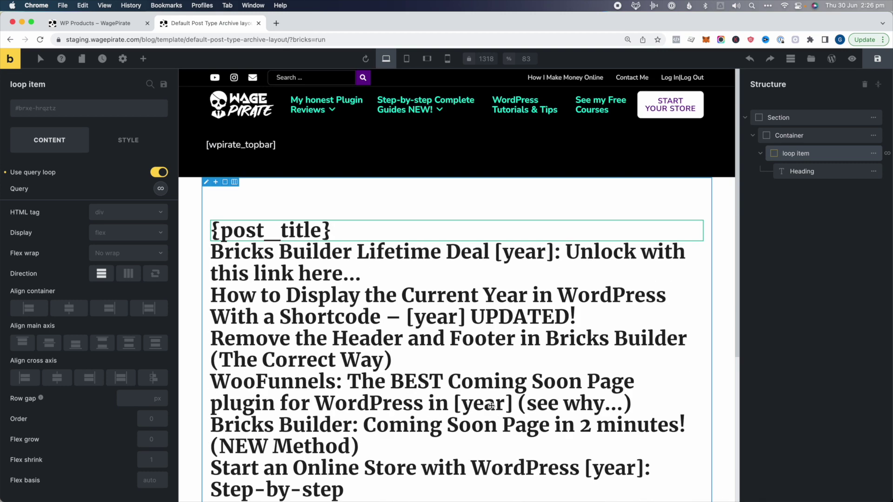
pyautogui.click(159, 188)
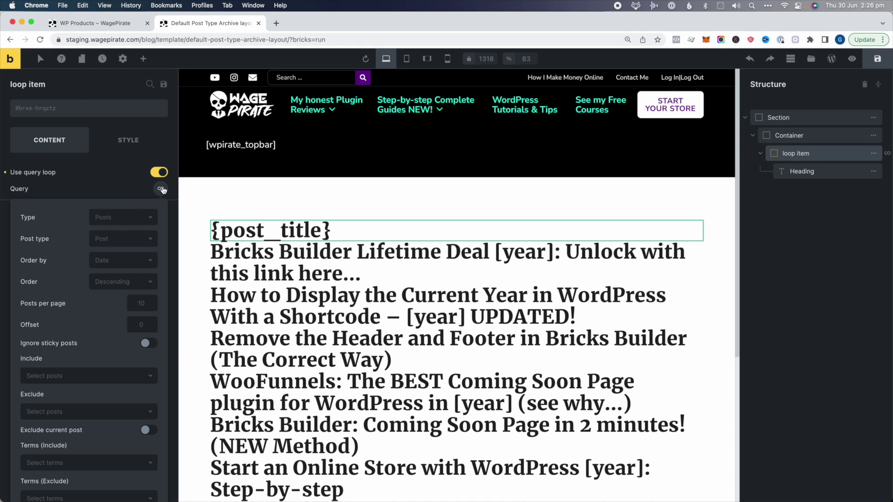
pyautogui.click(141, 217)
pyautogui.click(136, 189)
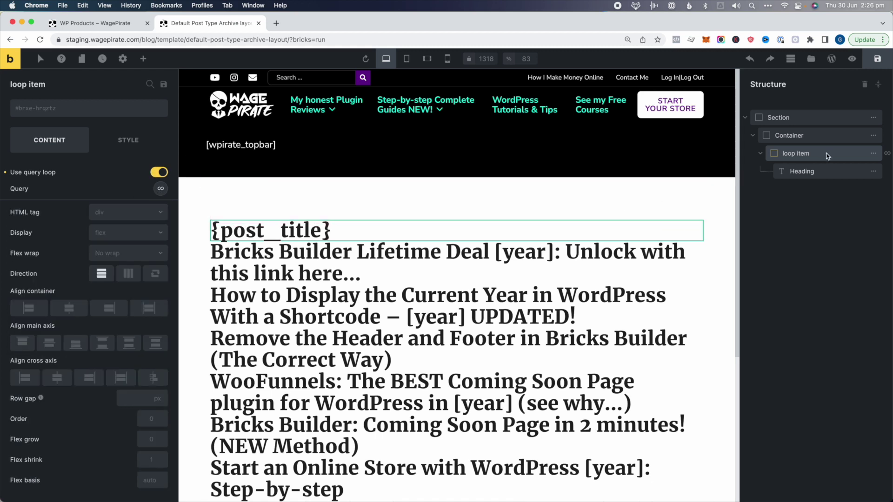
# Apply the global class .white-box to the loop item container and check how the listed posts look
pyautogui.click(806, 155)
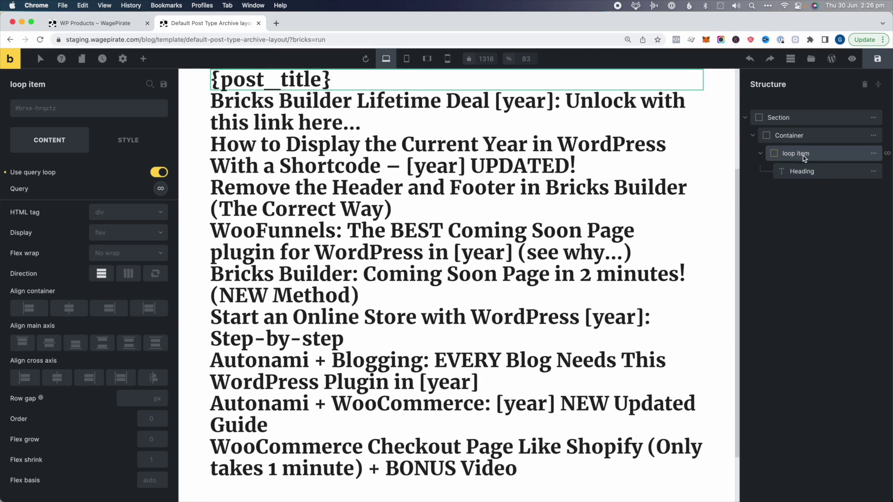
pyautogui.click(86, 110)
pyautogui.click(23, 347)
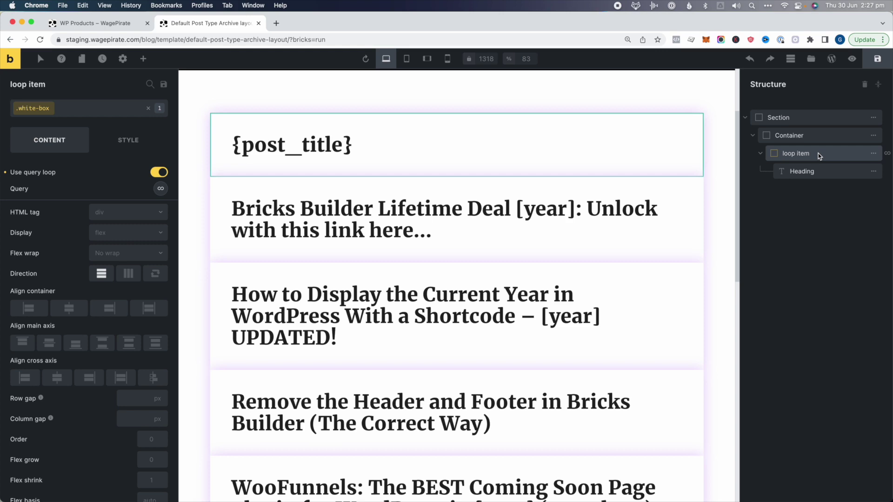
pyautogui.scroll(-4, 620, 171)
pyautogui.scroll(5, 621, 171)
# Deselect the .white-box class and give the loop item itself 15 px top and bottom margins
pyautogui.click(128, 140)
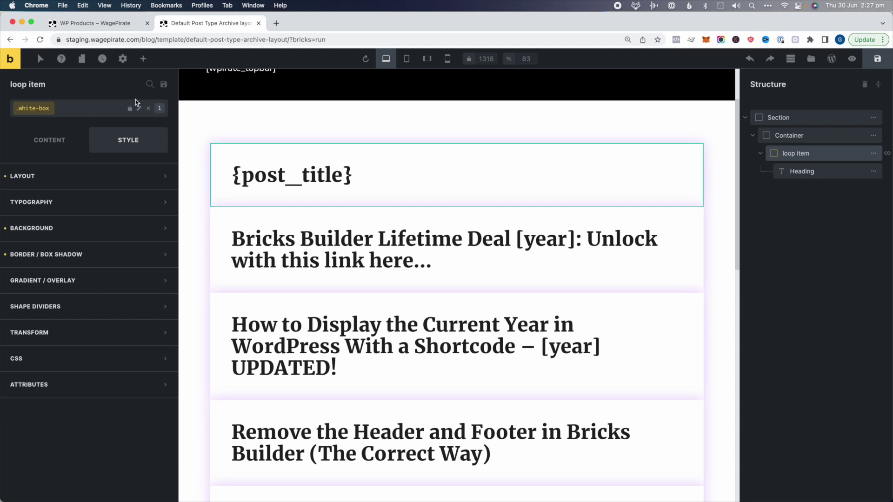
pyautogui.click(148, 108)
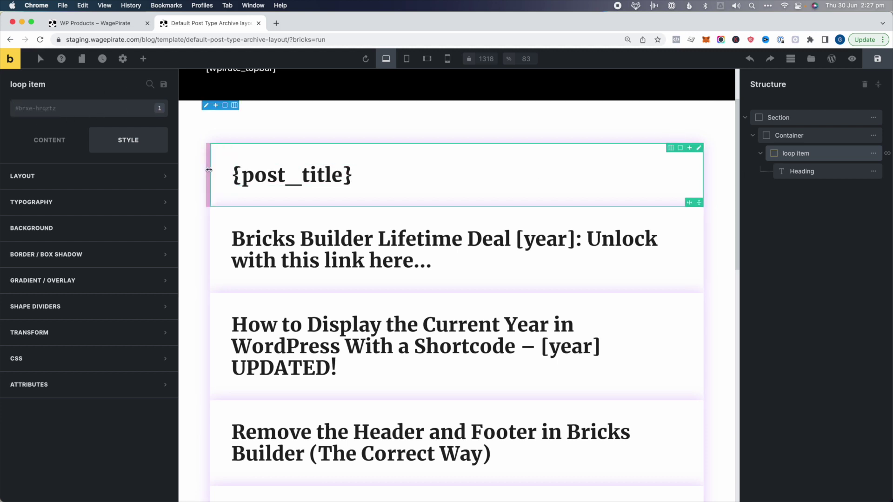
pyautogui.click(97, 178)
pyautogui.click(30, 239)
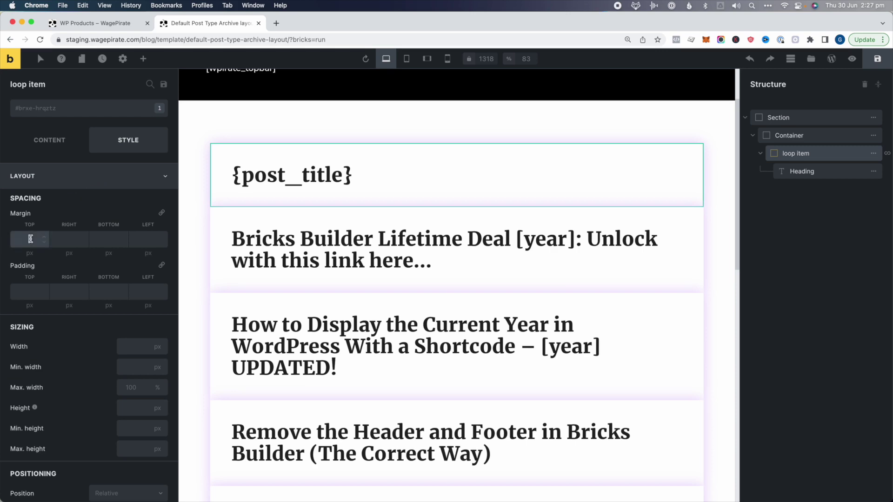
pyautogui.write('15')
pyautogui.click(109, 238)
pyautogui.write('15')
pyautogui.scroll(-3, 465, 278)
pyautogui.scroll(10, 465, 278)
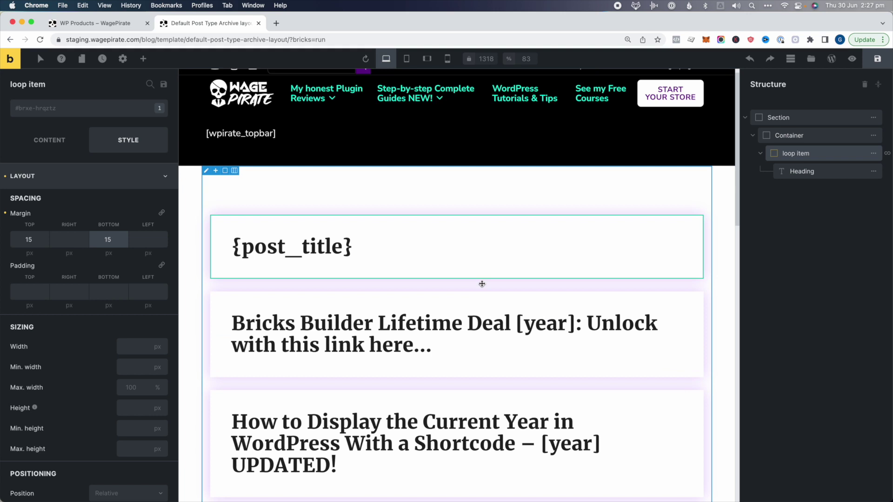
pyautogui.click(796, 153)
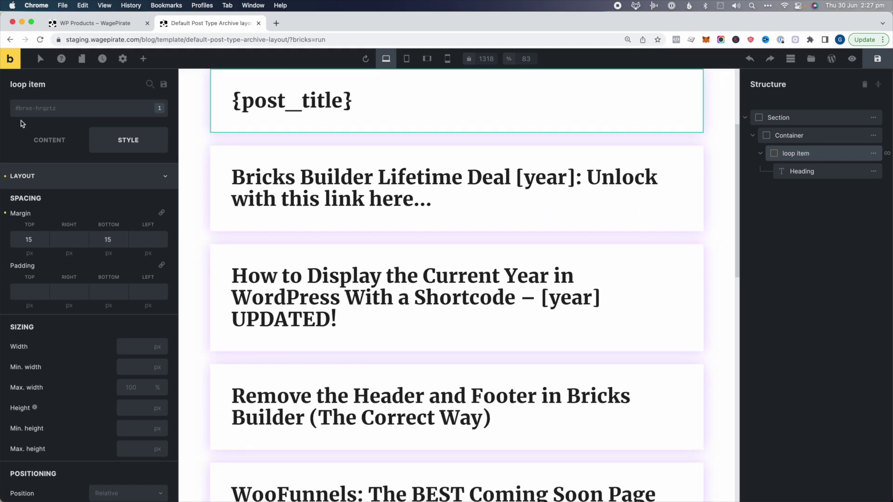
# Add a Rich Text element under the heading in the loop item and replace its placeholder text with the dynamic Post excerpt tag
pyautogui.click(143, 59)
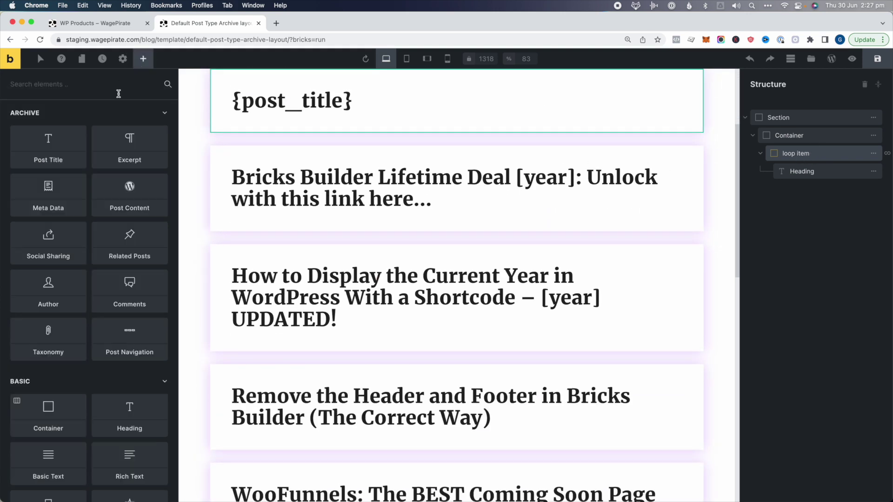
pyautogui.write('rich')
pyautogui.moveTo(48, 127); pyautogui.dragTo(803, 186)
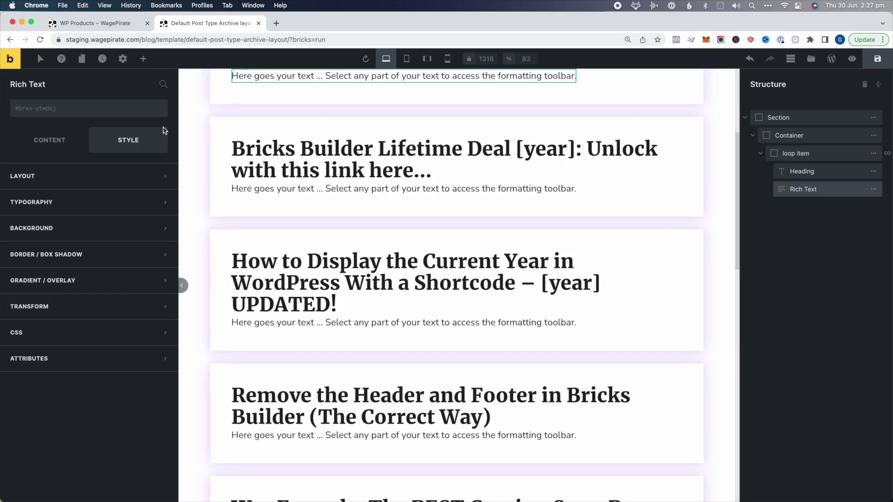
pyautogui.click(50, 140)
pyautogui.tripleClick(89, 285)
pyautogui.press('BackSpace')
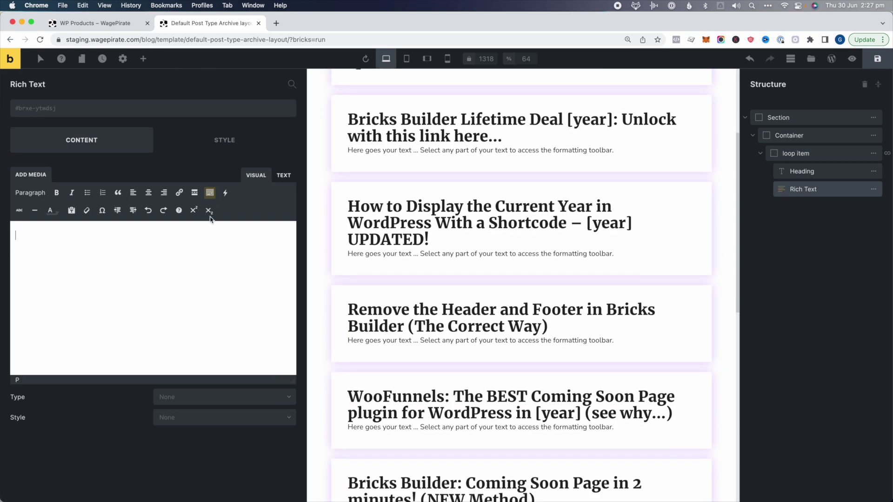
pyautogui.click(225, 193)
pyautogui.moveTo(233, 209)
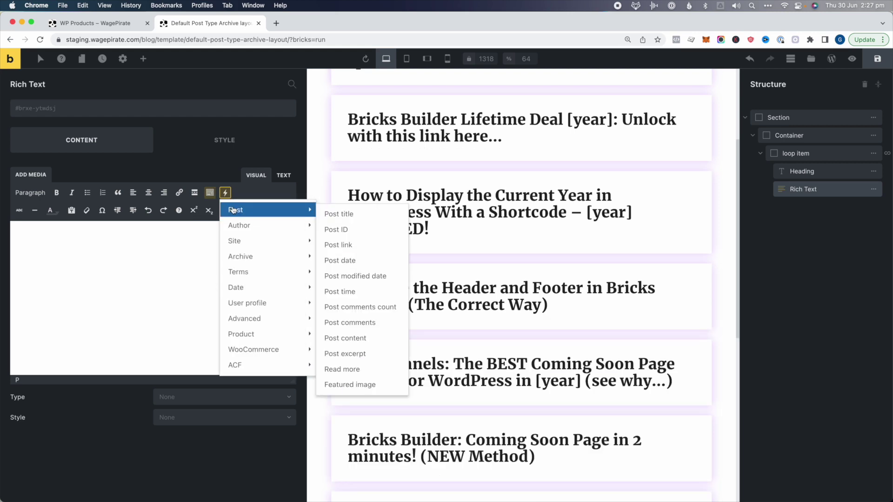
pyautogui.click(353, 353)
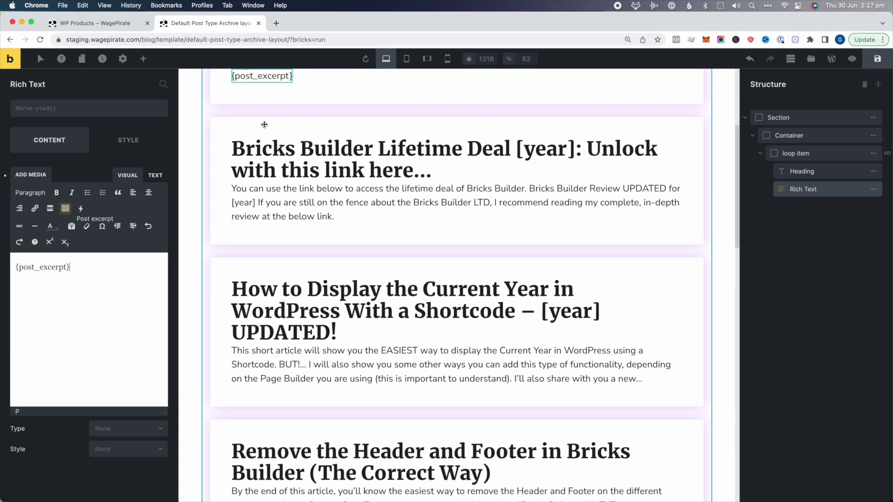
# Give the excerpt's Rich Text element a 10 px top margin
pyautogui.click(128, 140)
pyautogui.click(32, 184)
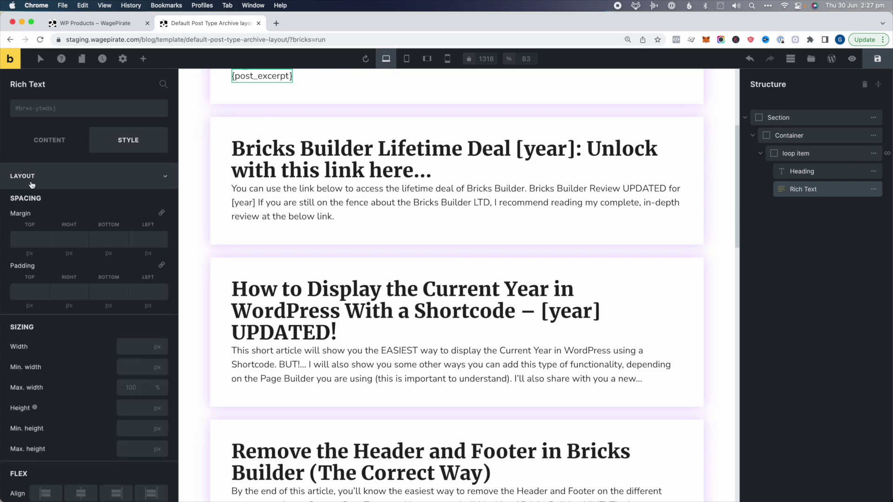
pyautogui.click(29, 238)
pyautogui.write('15')
# Check the date placement on the live wpproducts archive cards and add another Rich Text element above the heading in the loop item
pyautogui.scroll(-3, 335, 260)
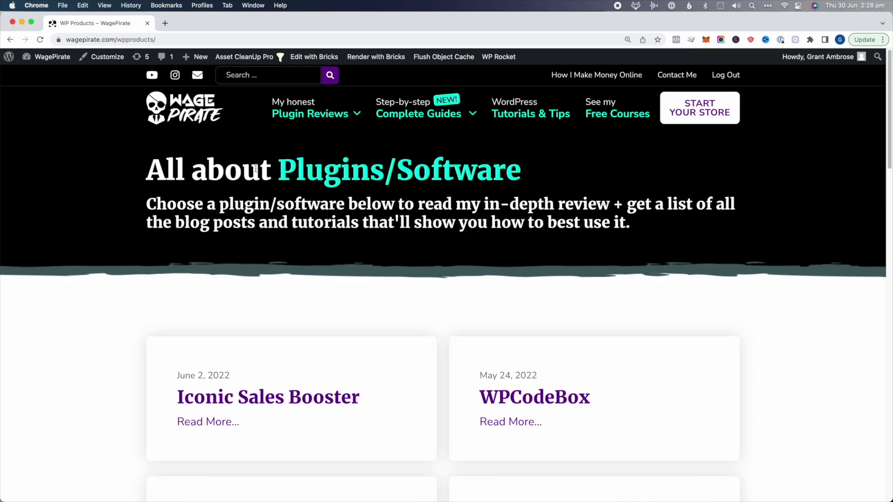
pyautogui.scroll(-7, 230, 198)
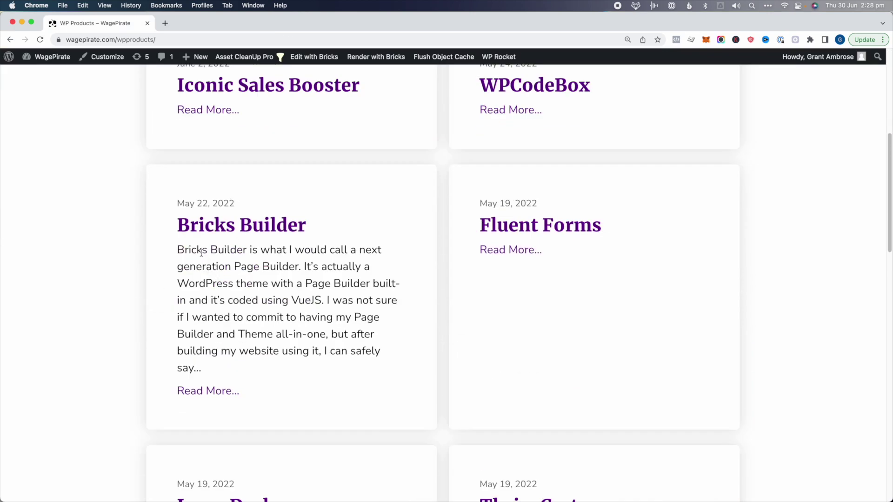
pyautogui.moveTo(189, 201); pyautogui.dragTo(230, 198)
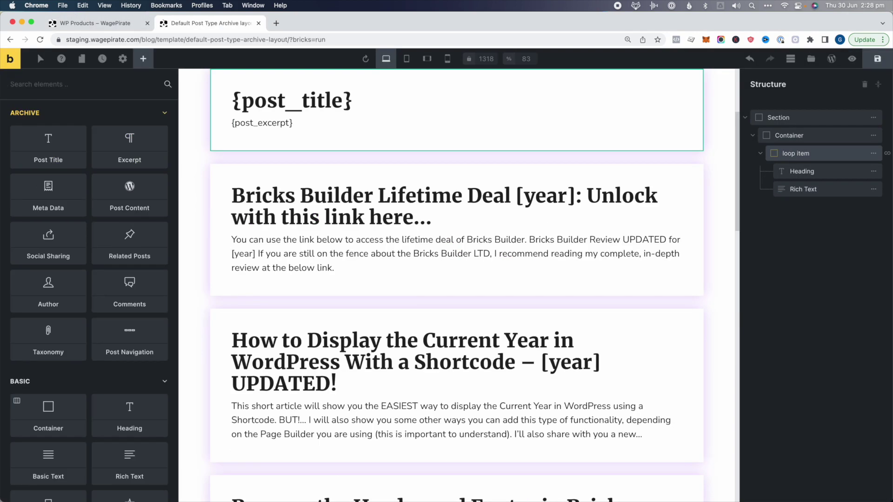
pyautogui.write('text')
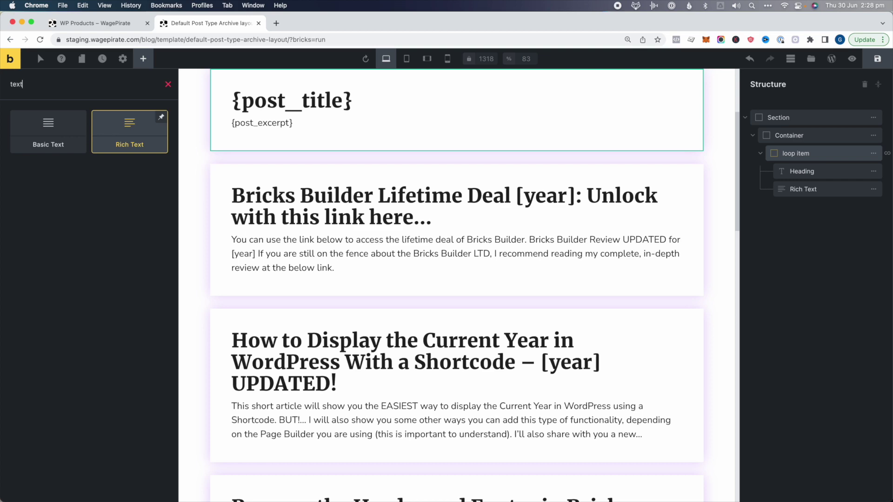
pyautogui.moveTo(128, 135); pyautogui.dragTo(821, 149)
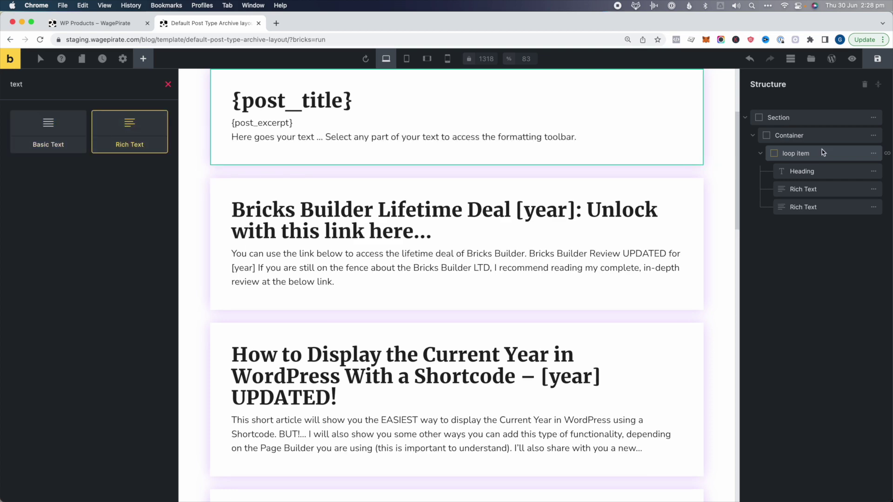
pyautogui.moveTo(803, 212); pyautogui.dragTo(812, 169)
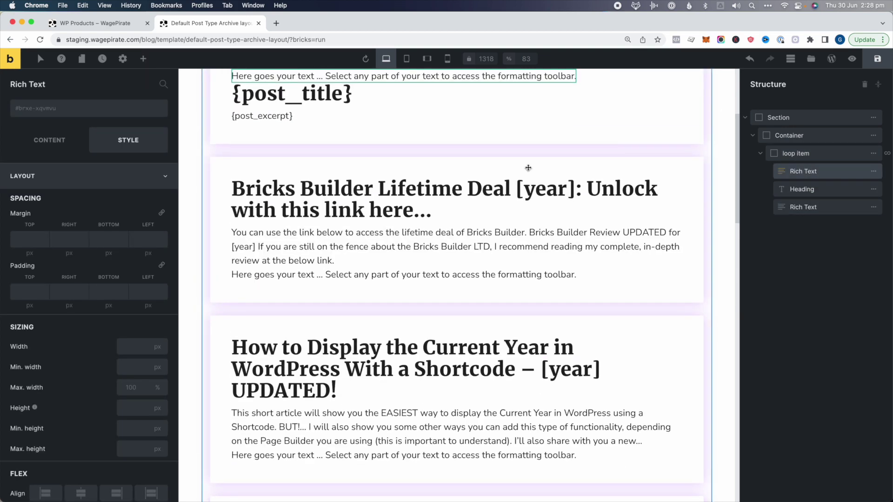
# Replace the placeholder text of the Rich Text element above the heading with the dynamic Post date tag
pyautogui.click(37, 142)
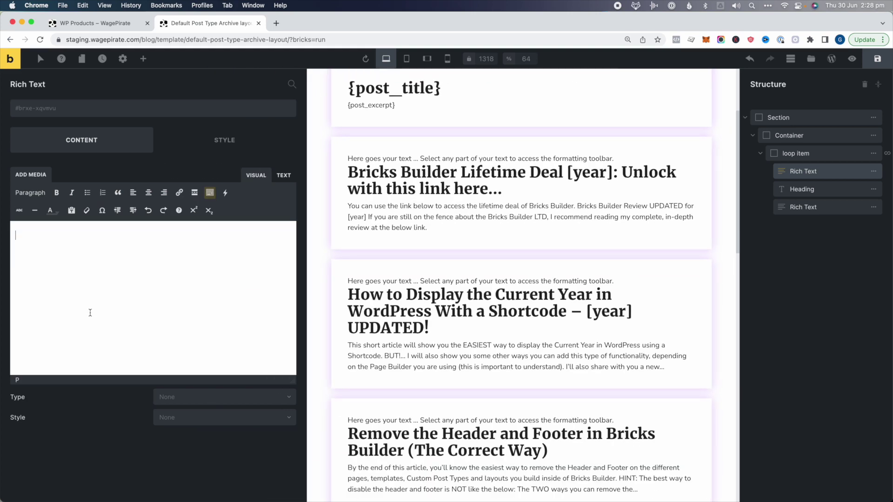
pyautogui.click(225, 193)
pyautogui.moveTo(279, 210)
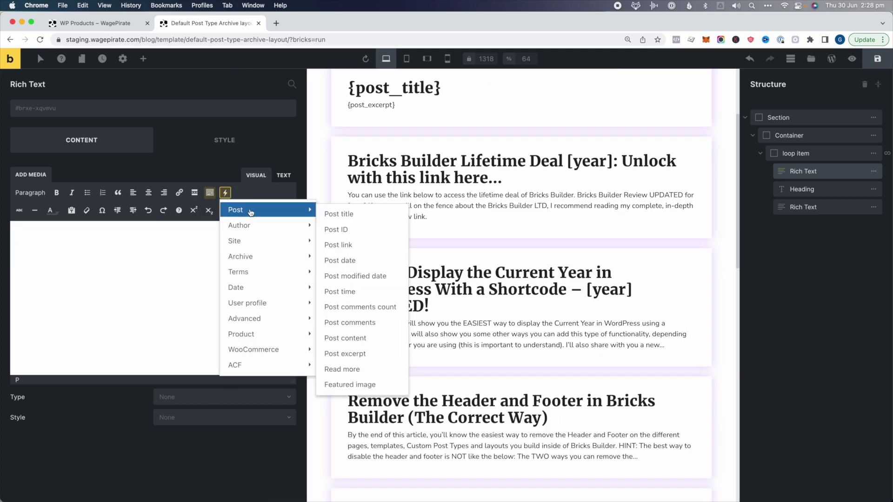
pyautogui.click(347, 261)
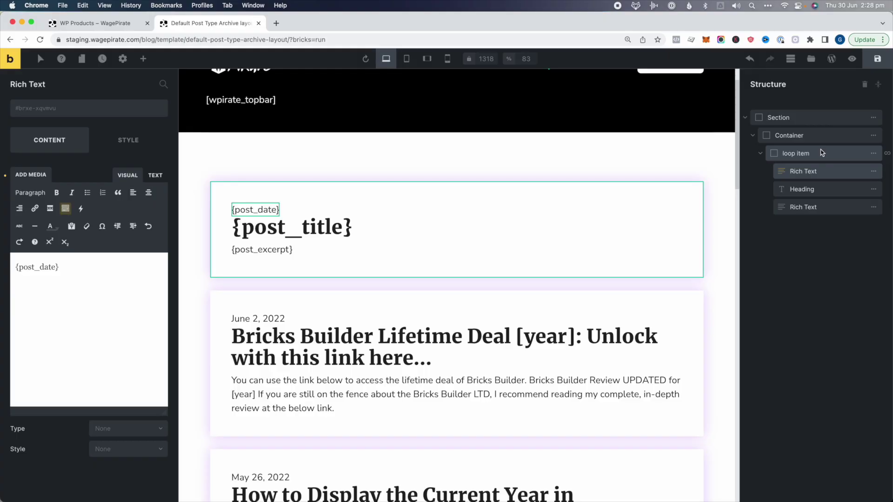
# Duplicate the excerpt's Rich Text element and replace the copy's content with "Read More..."
pyautogui.click(873, 207)
pyautogui.click(815, 207)
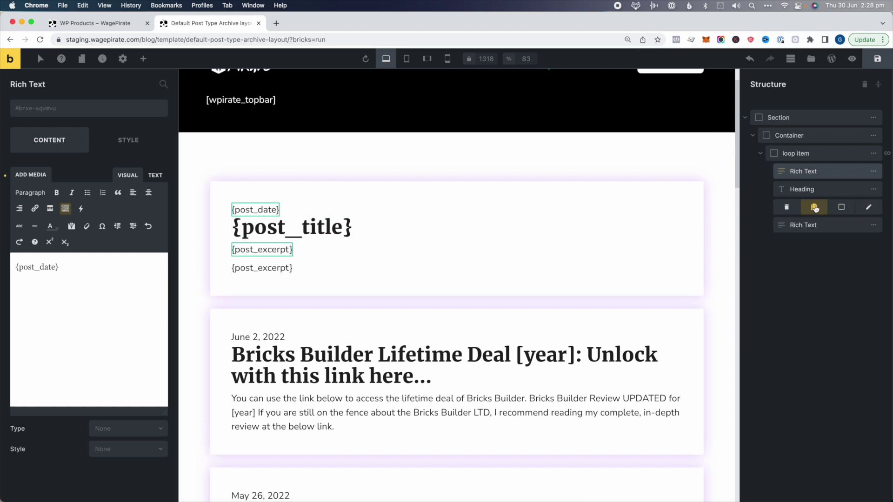
pyautogui.click(833, 223)
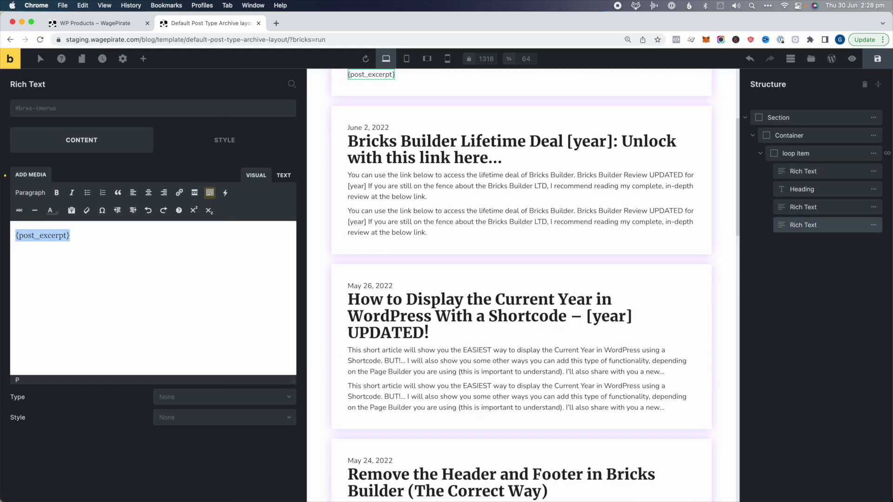
pyautogui.press('BackSpace')
pyautogui.write('Read More...')
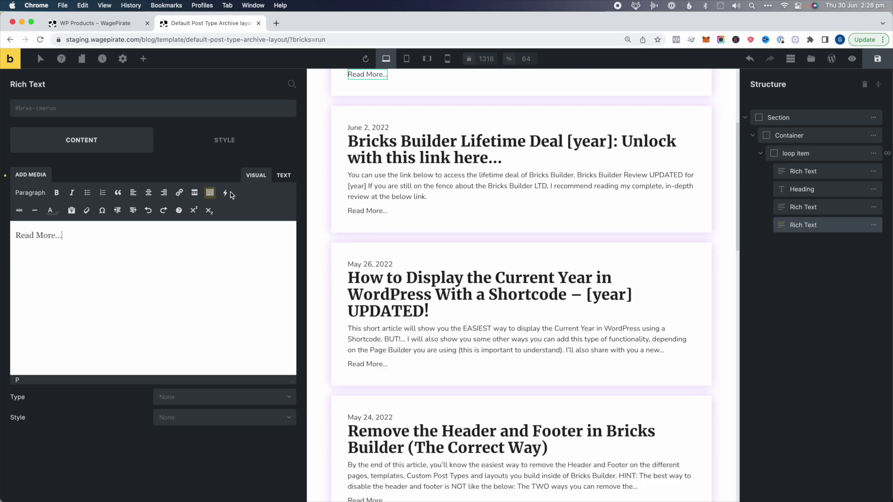
# Link the "Read More..." text to the dynamic post address {post_url}
pyautogui.click(226, 192)
pyautogui.moveTo(237, 210)
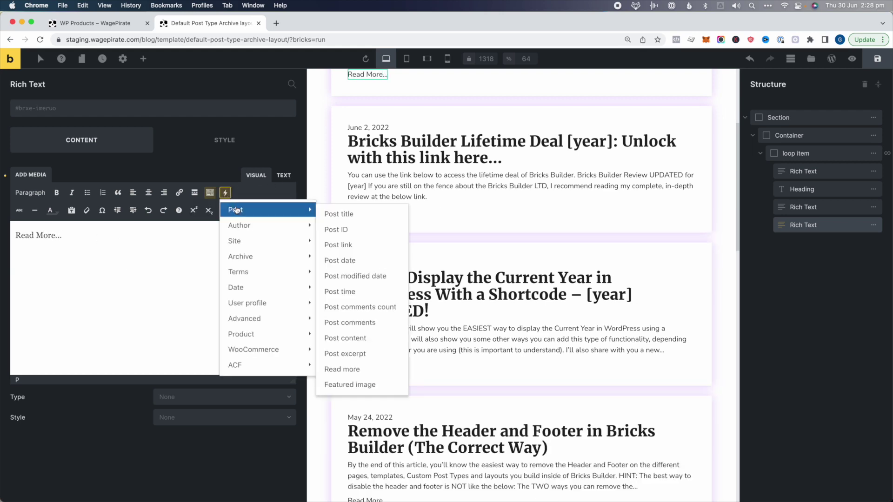
pyautogui.click(348, 247)
pyautogui.moveTo(62, 266); pyautogui.dragTo(12, 267)
pyautogui.press('BackSpace')
pyautogui.click(34, 208)
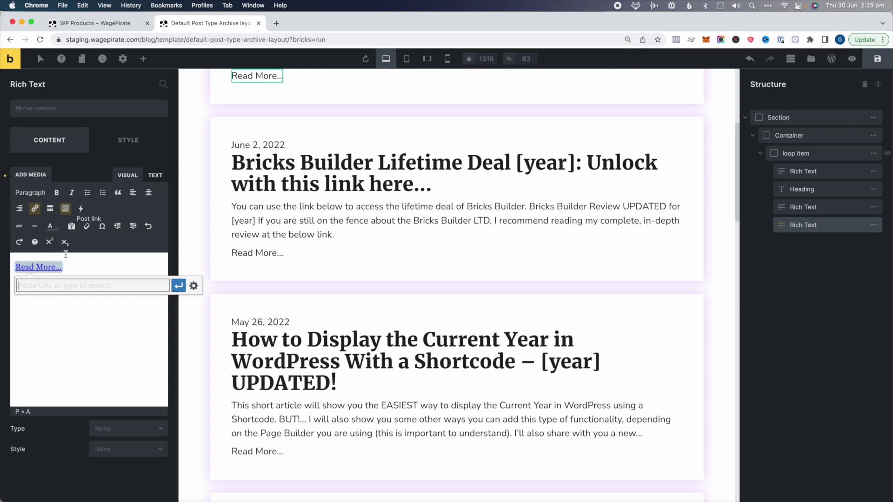
pyautogui.write('{post_url}')
pyautogui.click(179, 286)
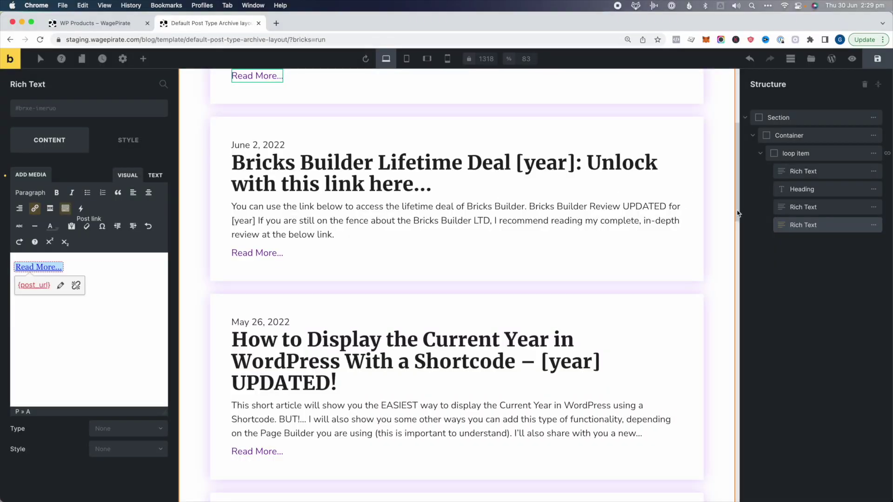
# Set the post title heading's top margin to 5 px
pyautogui.click(801, 189)
pyautogui.click(125, 140)
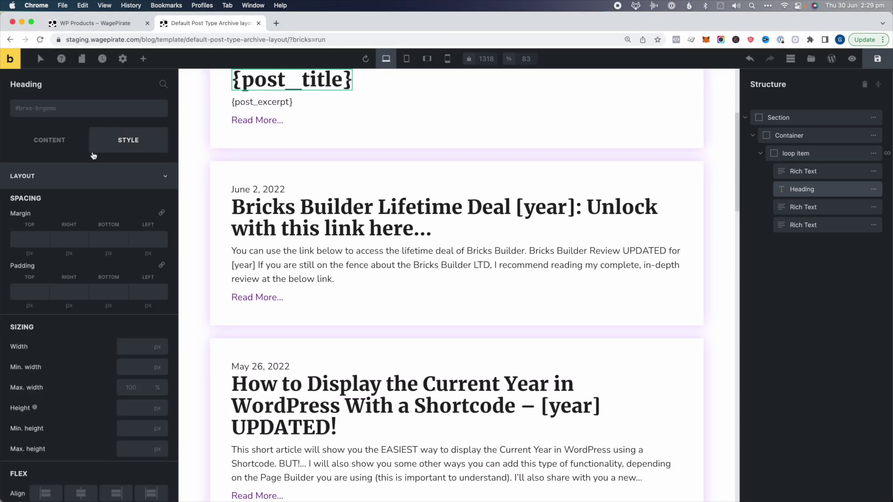
pyautogui.click(25, 234)
pyautogui.write('5')
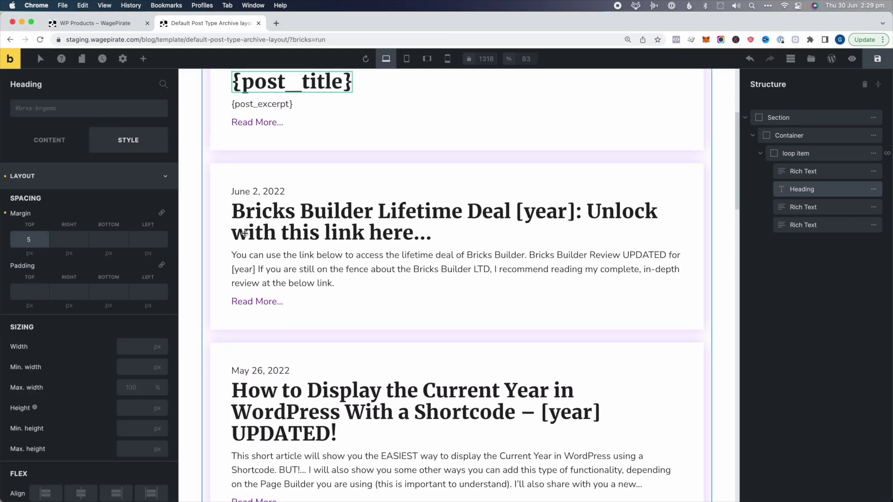
# Rename the four elements in the loop item, in order, as date, post title, excerpt and read more
pyautogui.click(814, 172)
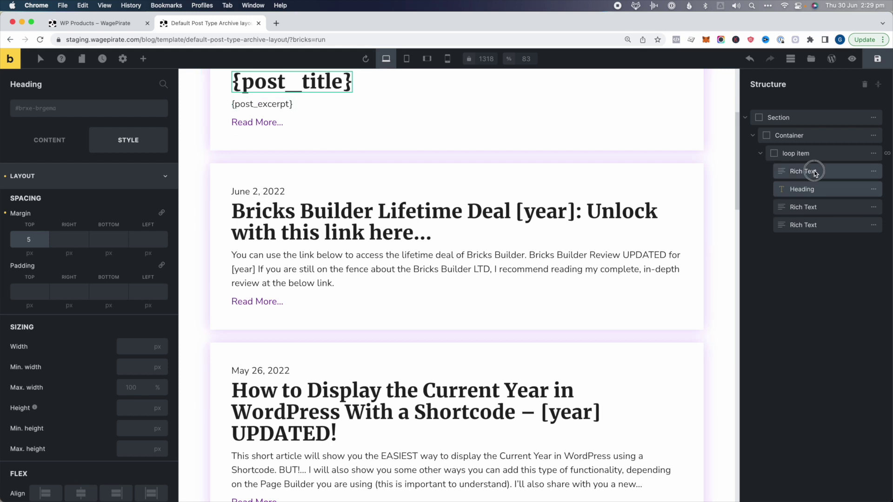
pyautogui.doubleClick(808, 172)
pyautogui.write('date')
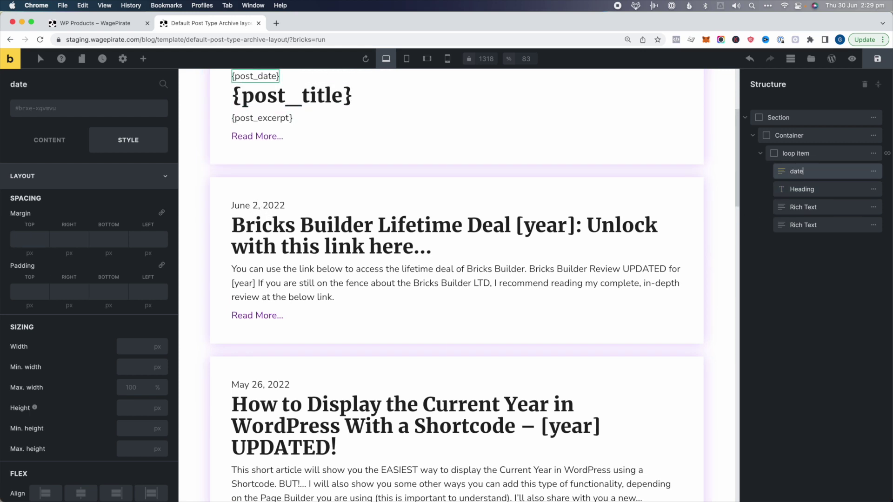
pyautogui.press('Tab')
pyautogui.write('p')
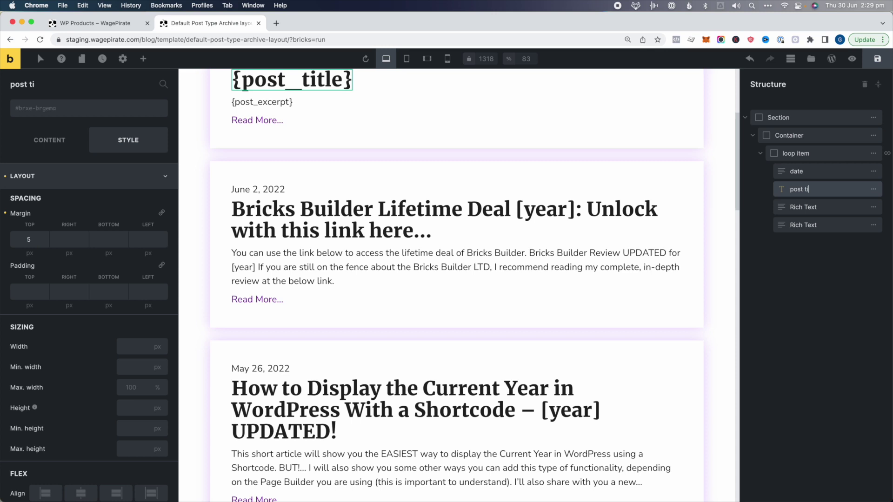
pyautogui.press('Tab')
pyautogui.write('excerpt')
pyautogui.press('Tab')
pyautogui.write('re')
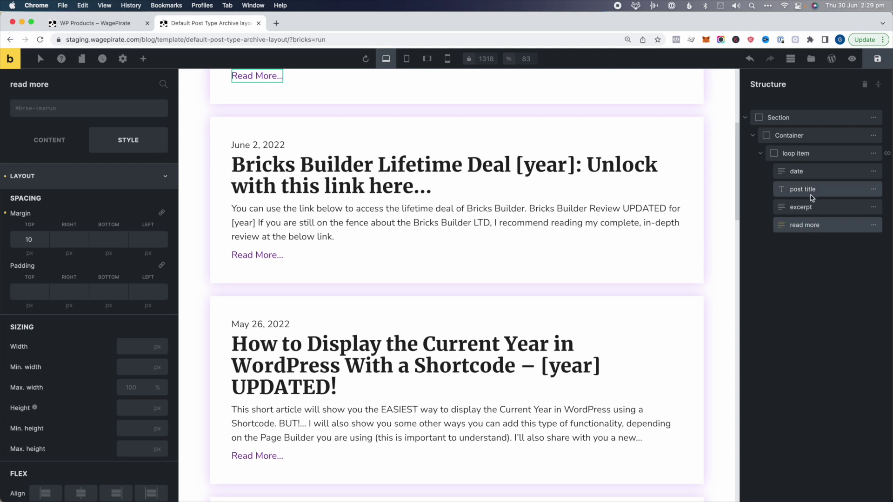
# Set the date element's text colour to the grey #8a8a8a and save the template
pyautogui.click(800, 172)
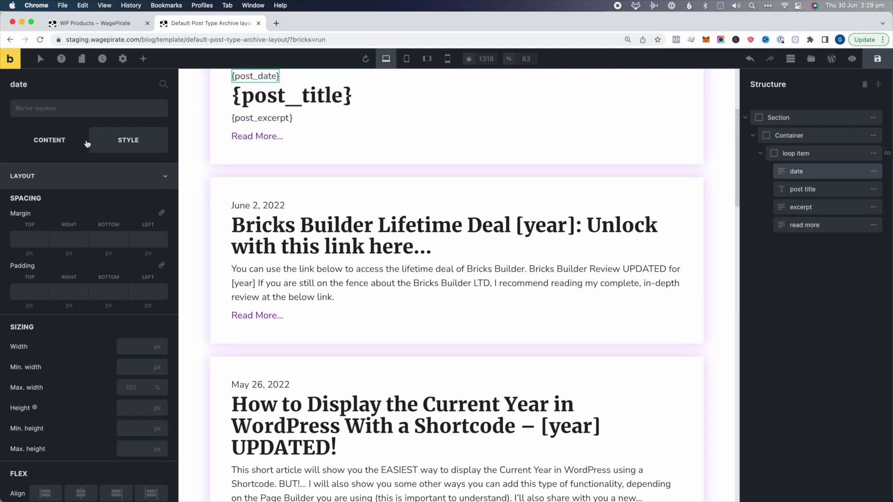
pyautogui.click(104, 172)
pyautogui.click(72, 199)
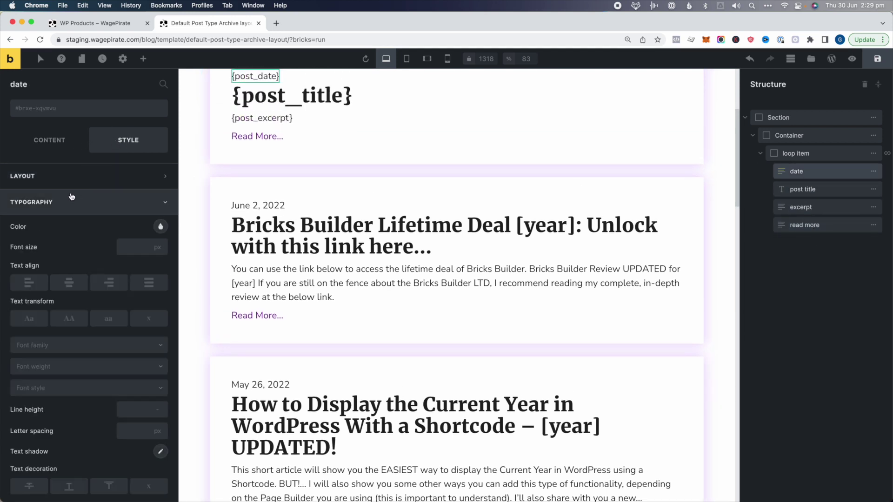
pyautogui.click(160, 227)
pyautogui.moveTo(22, 351); pyautogui.dragTo(95, 356)
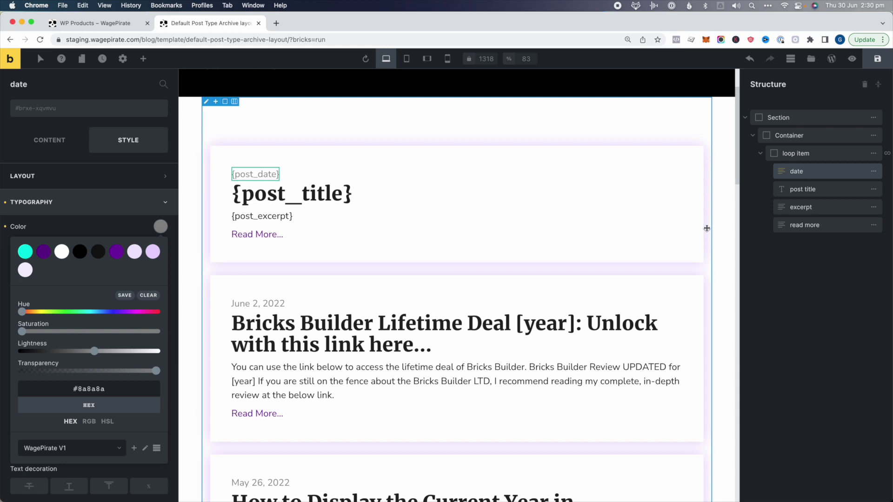
pyautogui.click(879, 59)
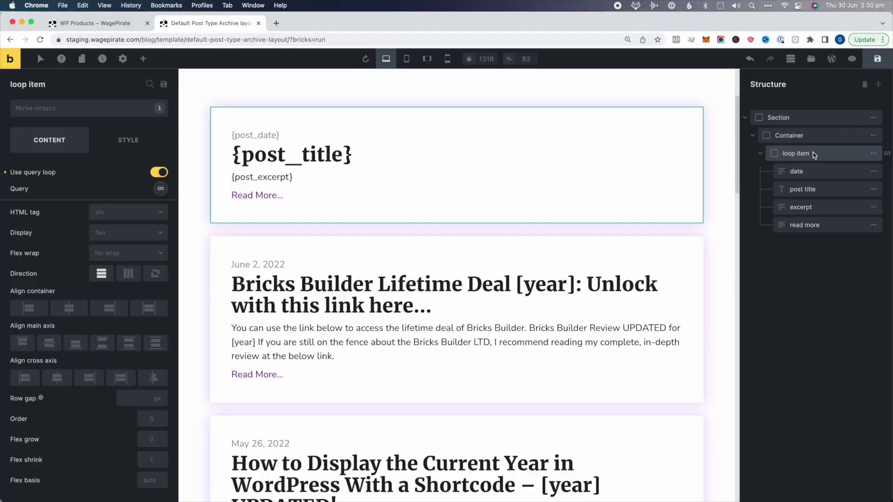
# Collapse the loop item in the structure, set its parent container's direction to horizontal, and select the loop item
pyautogui.click(812, 138)
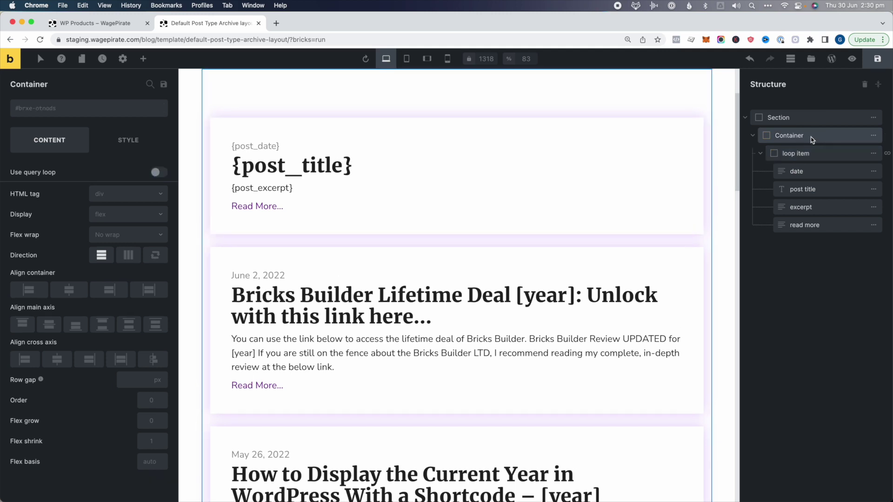
pyautogui.click(761, 153)
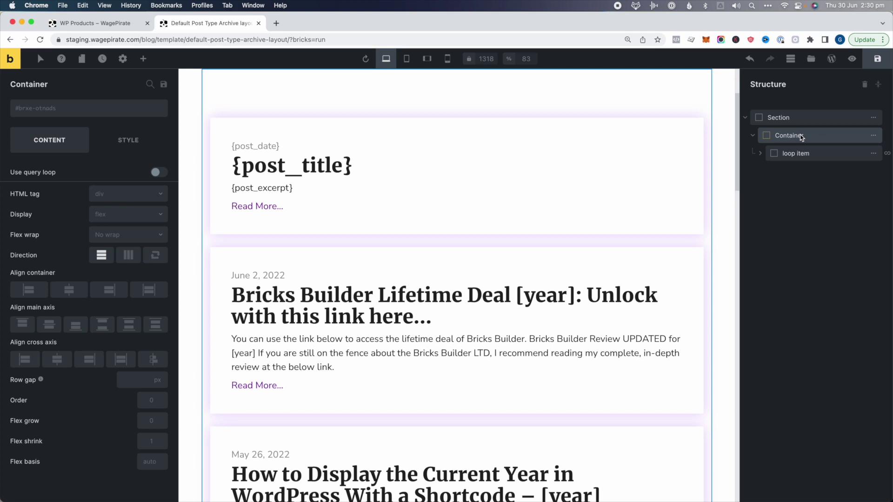
pyautogui.click(128, 256)
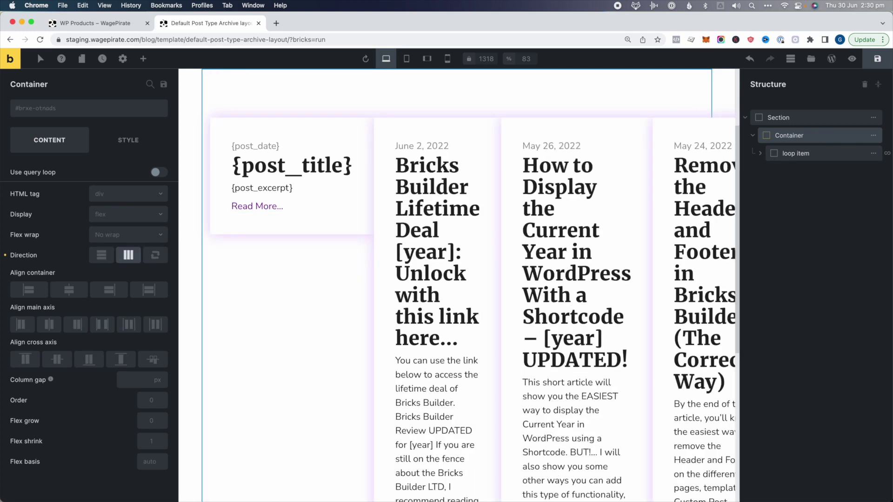
pyautogui.click(813, 154)
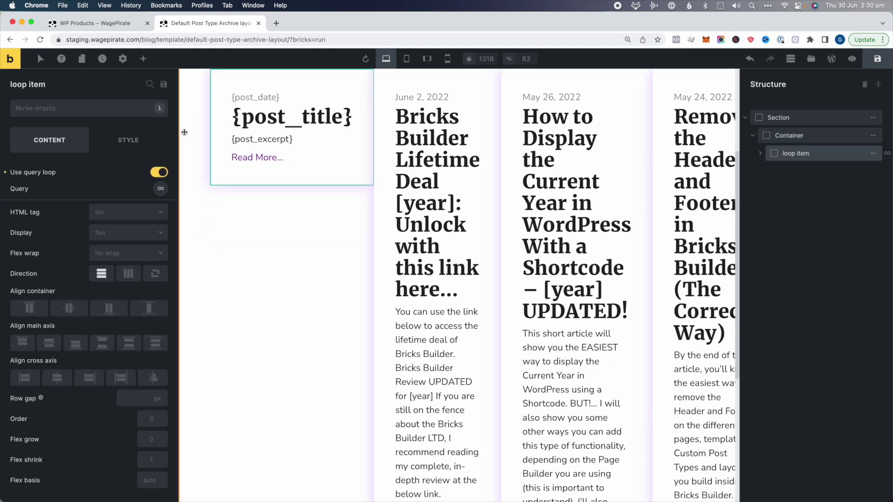
# Set the loop item's width to 48% in its layout sizing
pyautogui.click(121, 144)
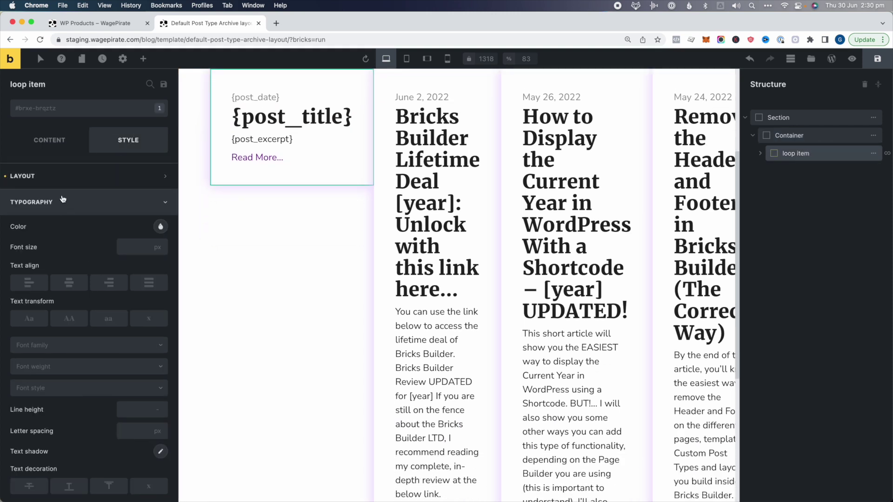
pyautogui.click(63, 178)
pyautogui.click(123, 346)
pyautogui.write('4')
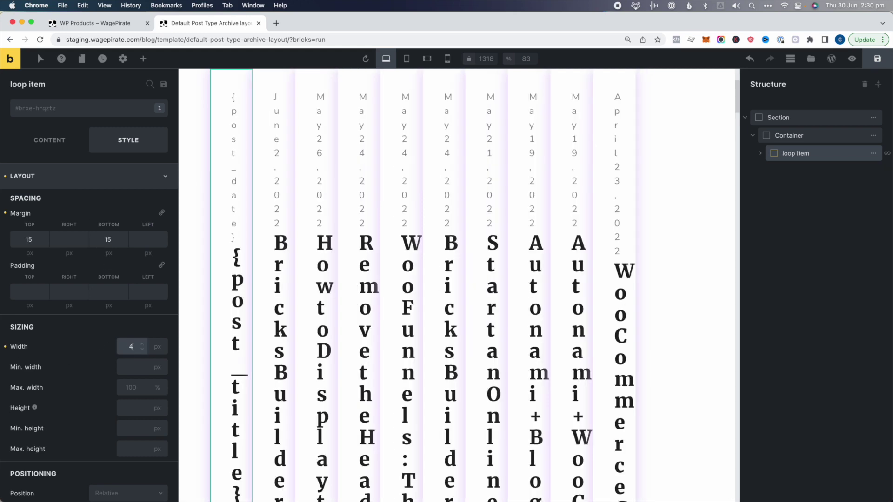
pyautogui.write('8%')
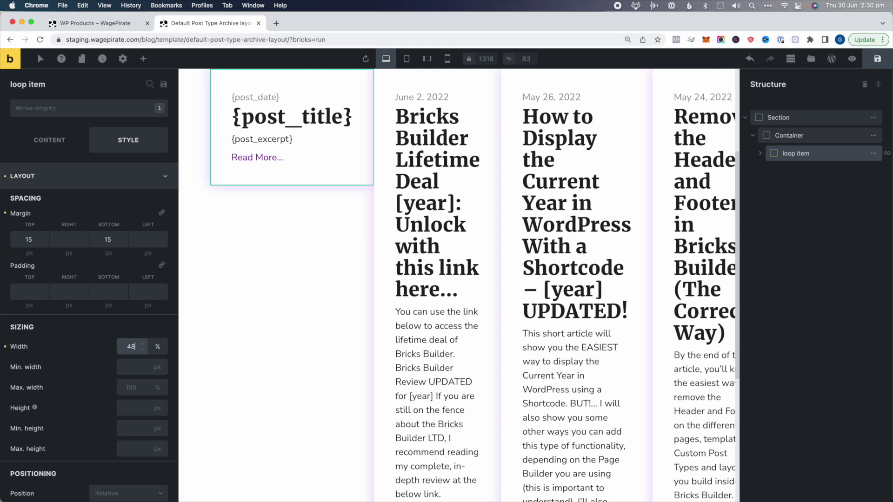
# Set the parent container's flex wrap to Wrap and align its main axis to Space between
pyautogui.click(791, 136)
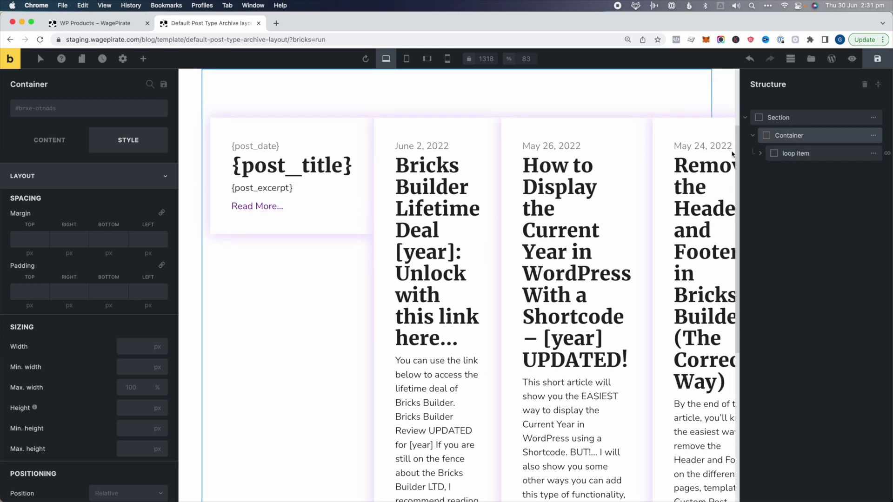
pyautogui.click(41, 141)
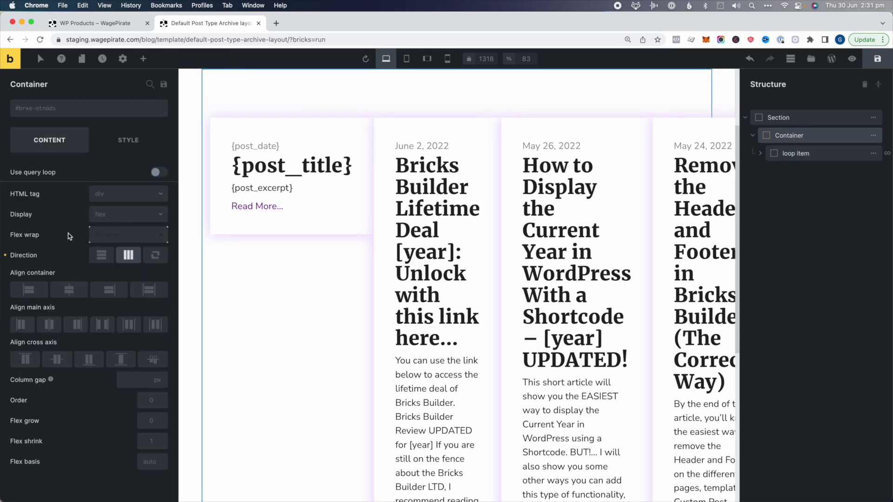
pyautogui.click(124, 235)
pyautogui.click(120, 264)
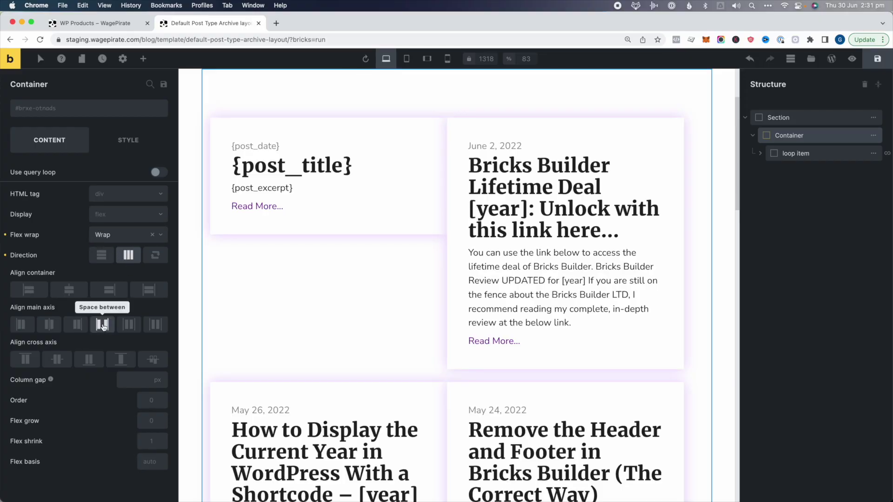
pyautogui.click(106, 325)
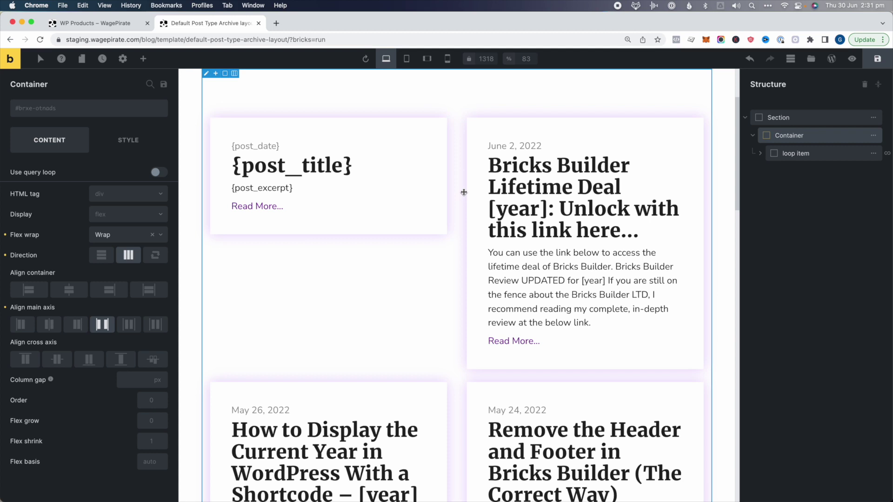
# Increase the loop item's width to 49% and check the card grid on the canvas
pyautogui.click(822, 155)
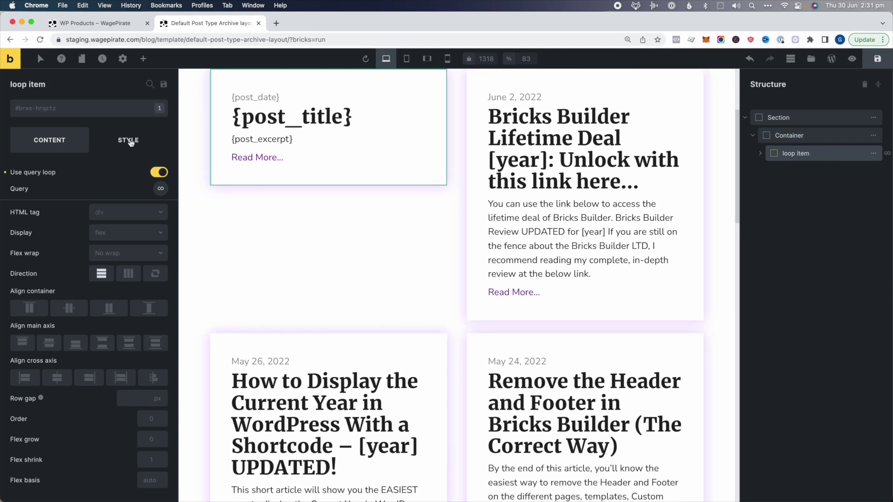
pyautogui.click(129, 140)
pyautogui.click(127, 348)
pyautogui.press('Up')
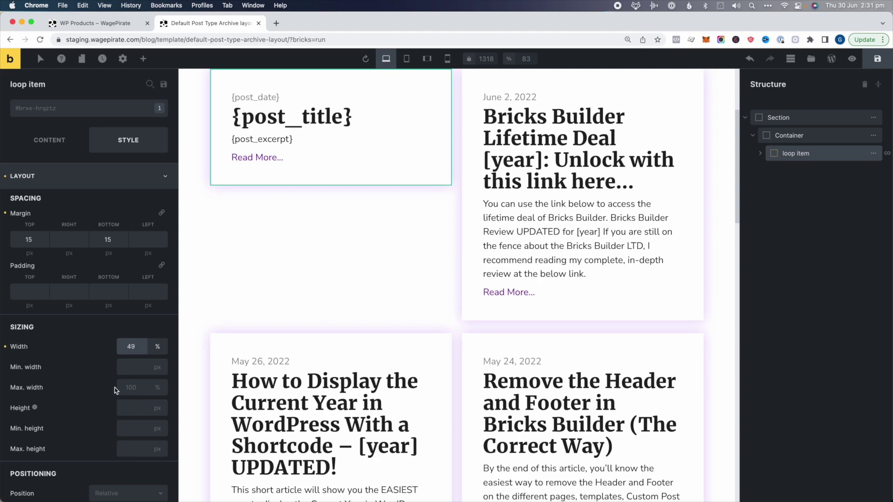
pyautogui.scroll(3, 528, 293)
pyautogui.scroll(-6, 637, 217)
pyautogui.scroll(-6, 637, 217)
pyautogui.scroll(6, 635, 239)
# Set the parent container's cross axis alignment to stretch, check the cards in the grid, and save the template
pyautogui.click(796, 153)
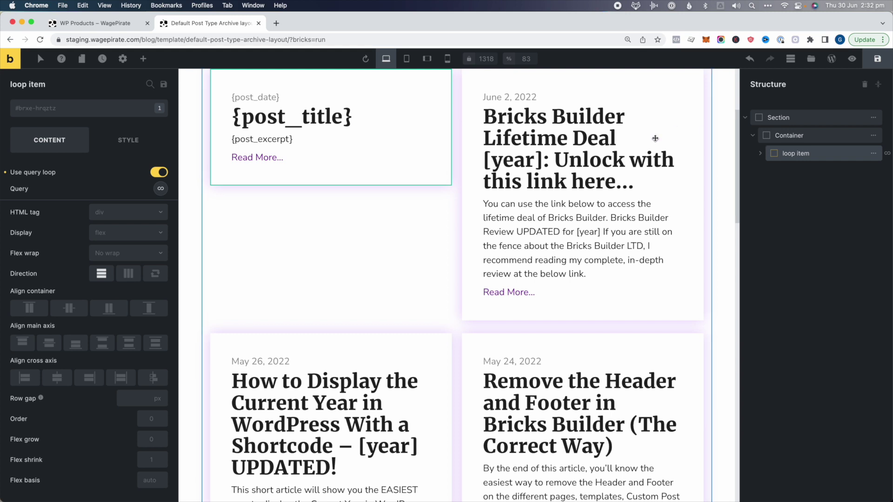
pyautogui.click(786, 136)
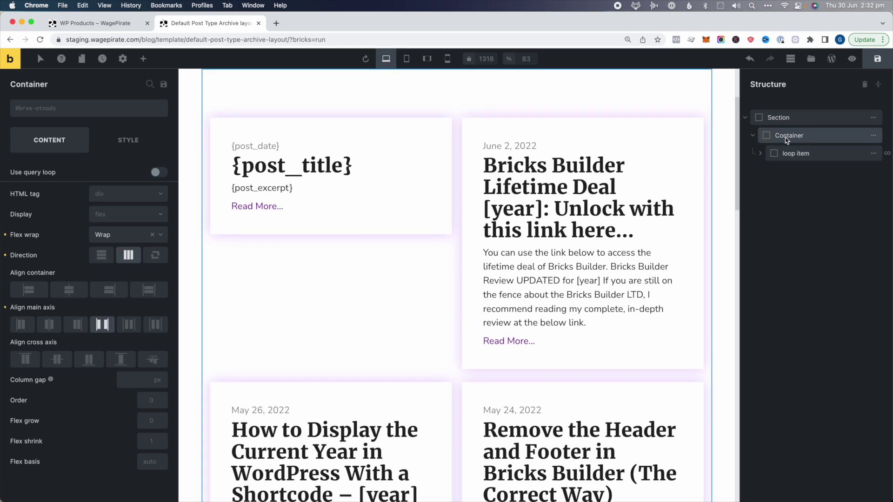
pyautogui.click(123, 360)
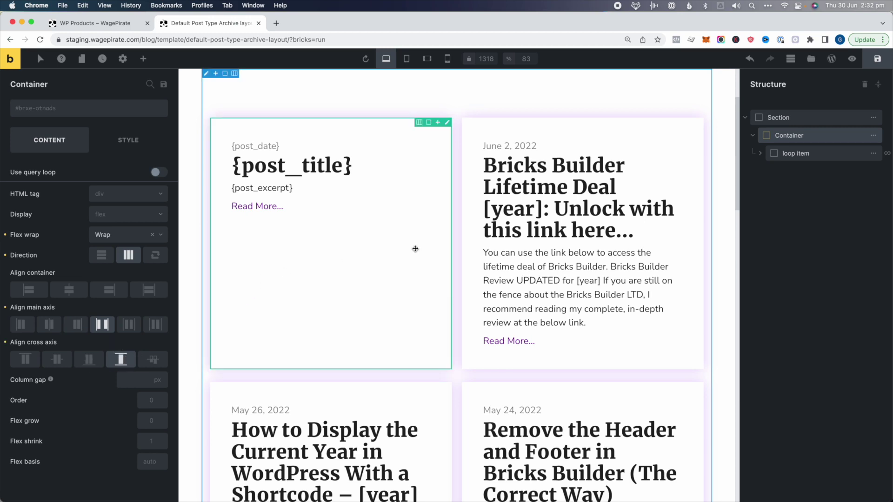
pyautogui.scroll(-8, 470, 295)
pyautogui.scroll(10, 319, 324)
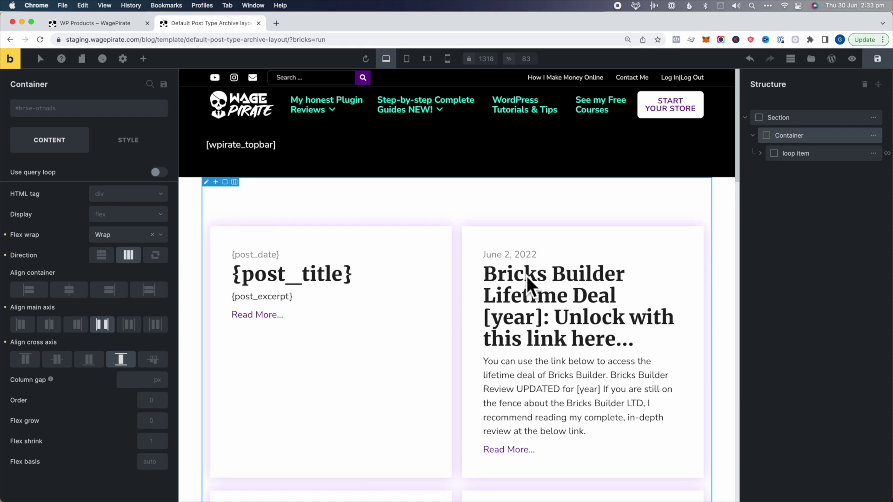
pyautogui.click(886, 66)
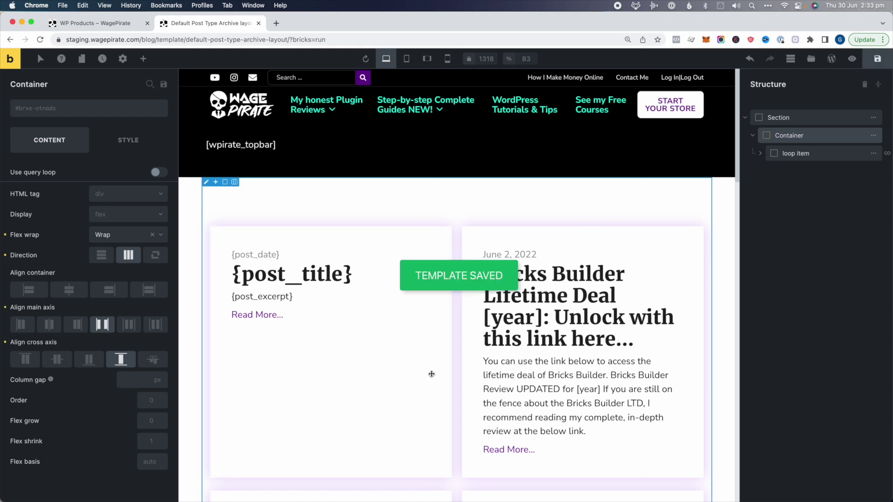
# Open the Bricks template list in the WordPress admin and check the Default Post Type Archive layout's conditions
pyautogui.click(119, 23)
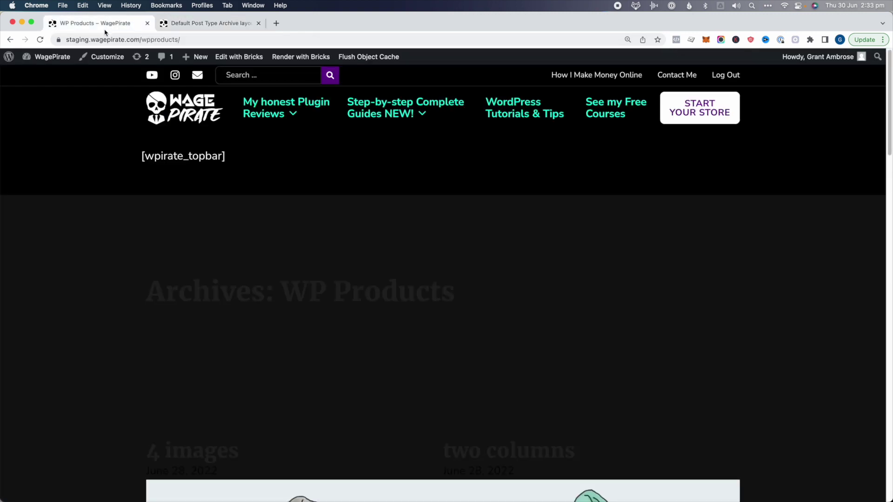
pyautogui.click(70, 58)
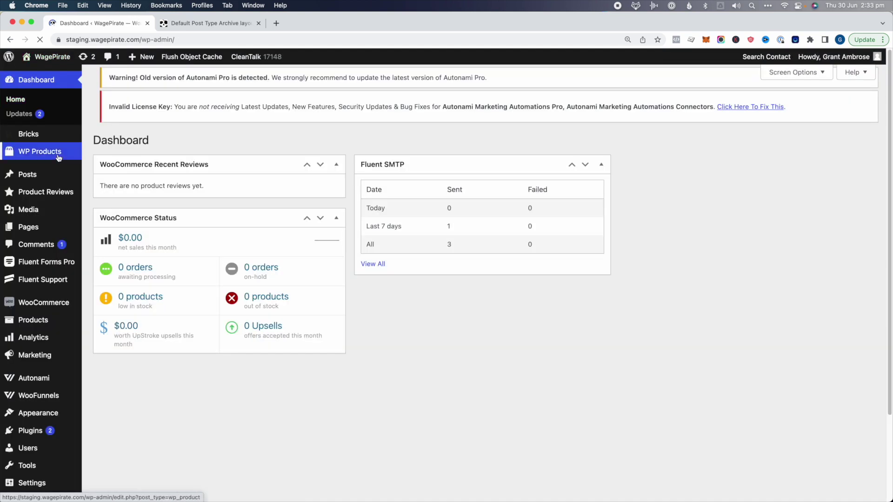
pyautogui.moveTo(28, 134)
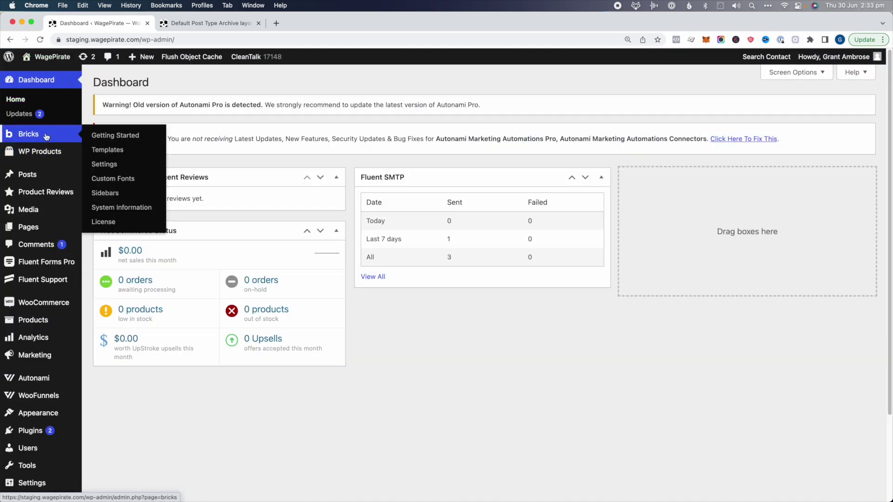
pyautogui.click(126, 150)
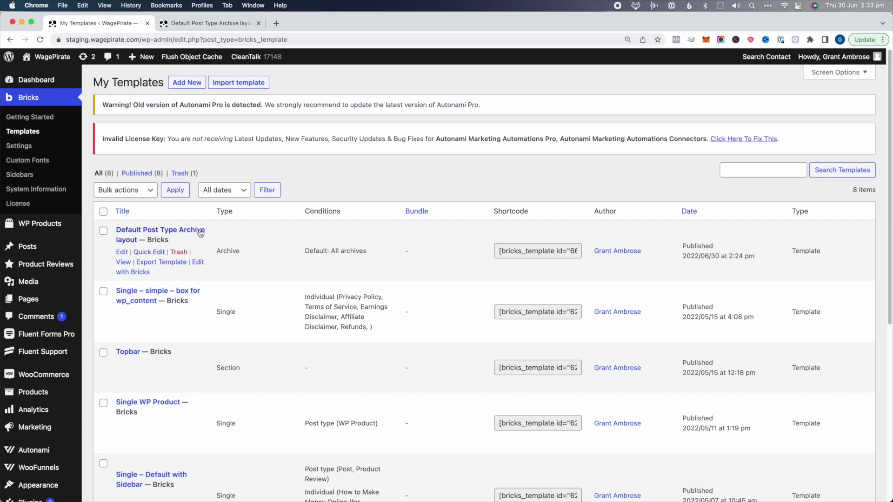
pyautogui.moveTo(316, 249); pyautogui.dragTo(358, 251)
pyautogui.click(358, 251)
# Open the conditions in the template settings of the Default Post Type Archive layout in the builder
pyautogui.click(246, 23)
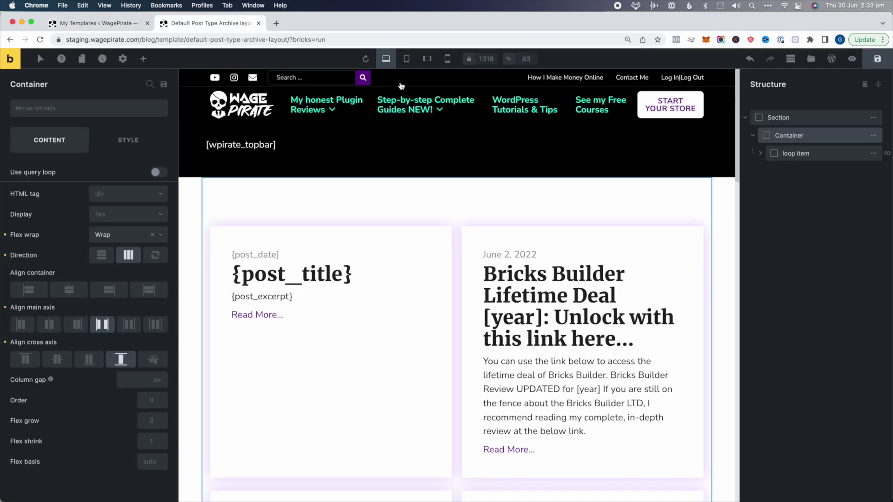
pyautogui.click(123, 59)
pyautogui.click(48, 164)
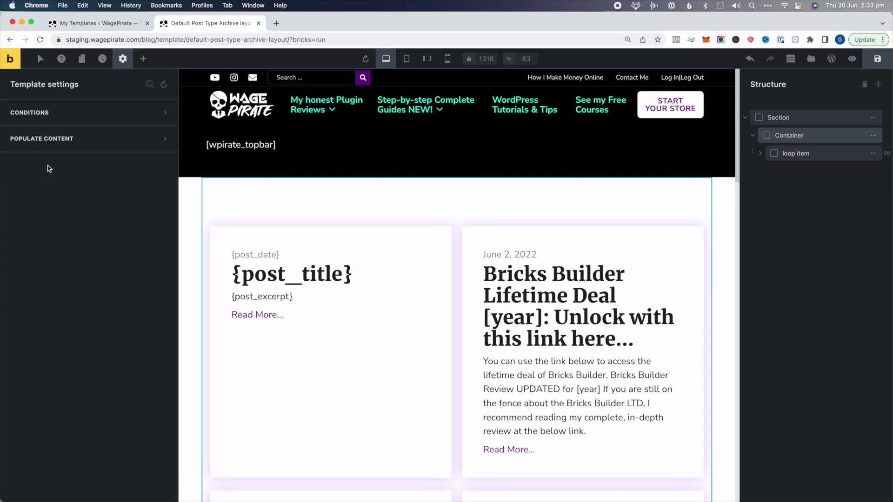
pyautogui.click(44, 119)
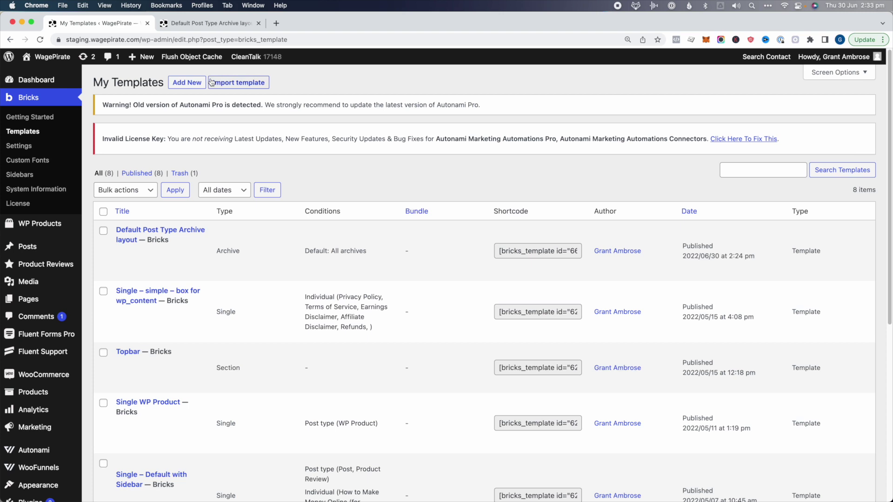
# Review the template types offered for a new Bricks template, and recheck the default archive layout's conditions in the template list
pyautogui.keyDown('shift'); pyautogui.keyDown('super'); pyautogui.click(187, 82); pyautogui.keyUp('super'); pyautogui.keyUp('shift')
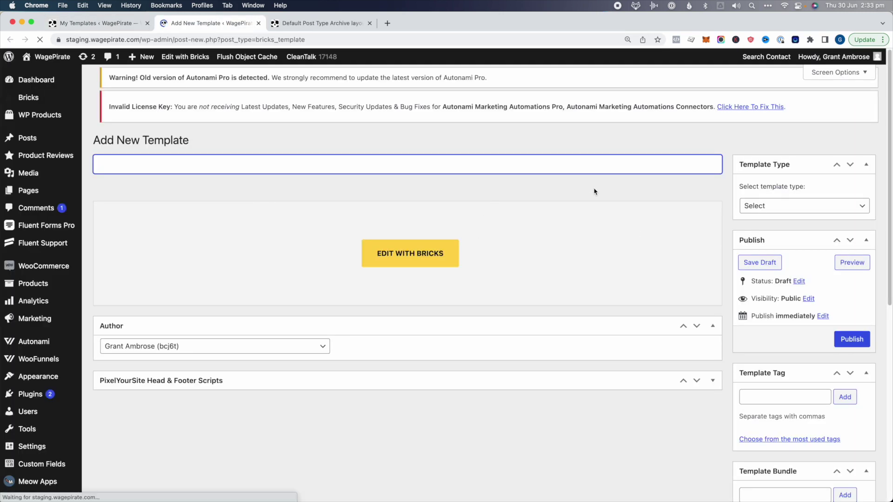
pyautogui.click(797, 218)
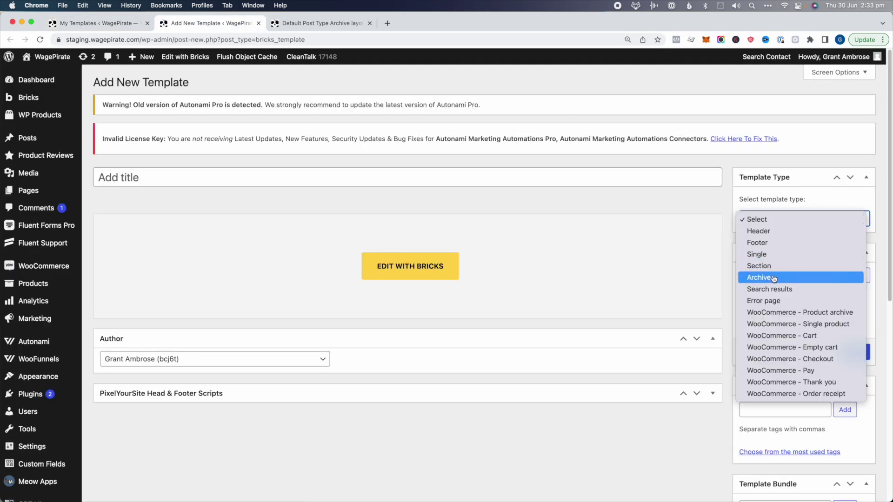
pyautogui.click(723, 179)
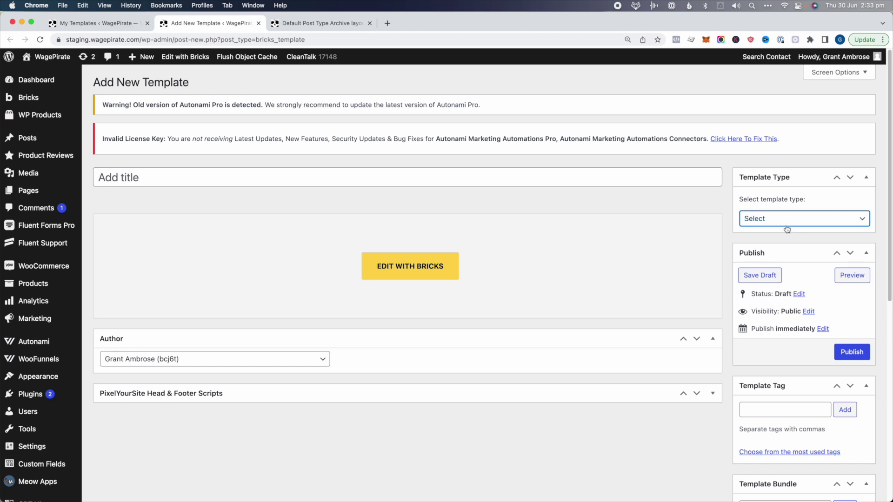
pyautogui.click(123, 23)
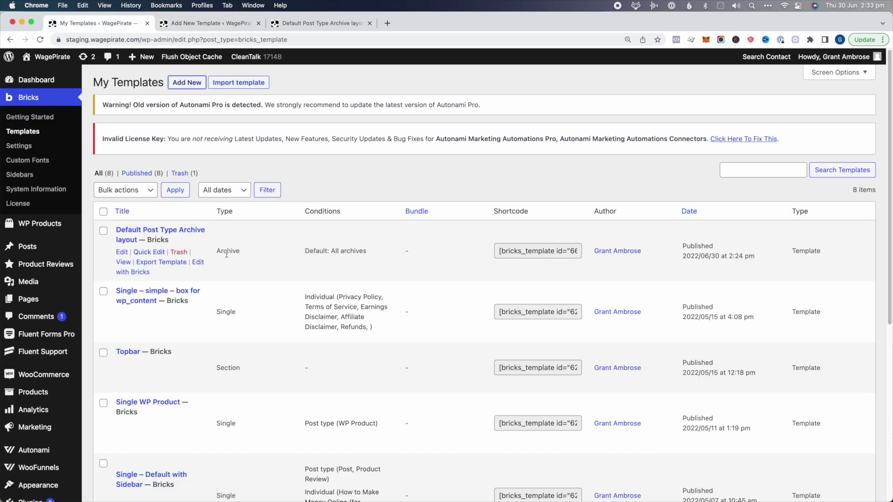
pyautogui.moveTo(360, 250); pyautogui.dragTo(318, 251)
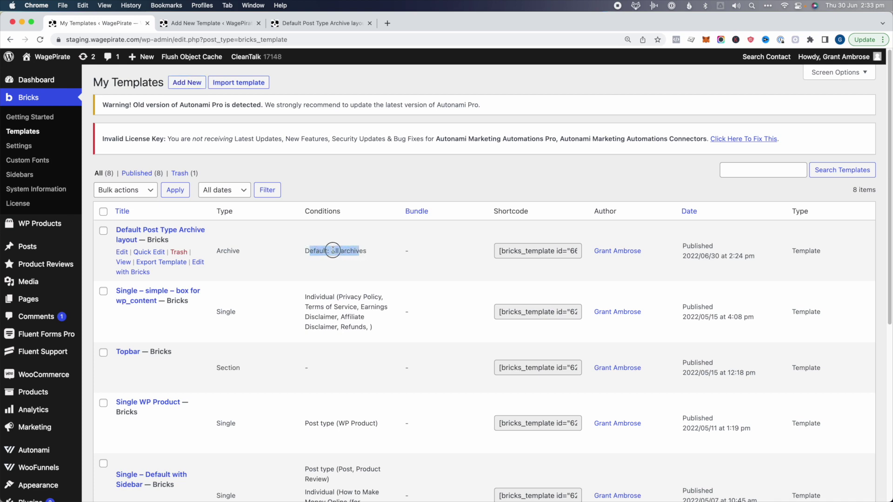
# Add an Archive condition to the Default Post Type Archive layout with archive type Post type and WP Products as the archive post type
pyautogui.click(310, 23)
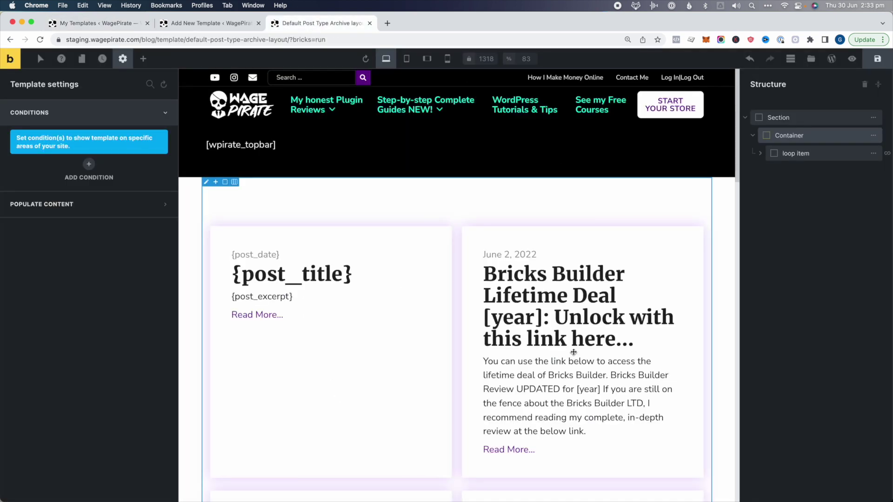
pyautogui.click(89, 165)
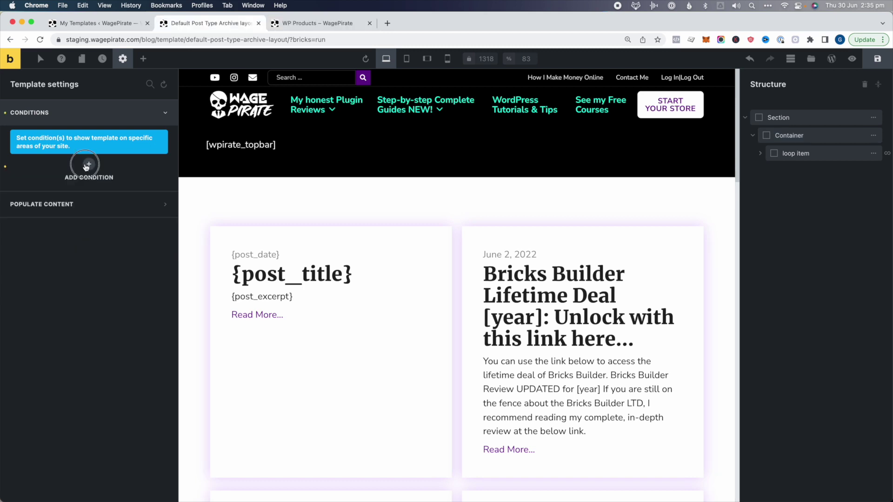
pyautogui.click(87, 165)
pyautogui.click(39, 192)
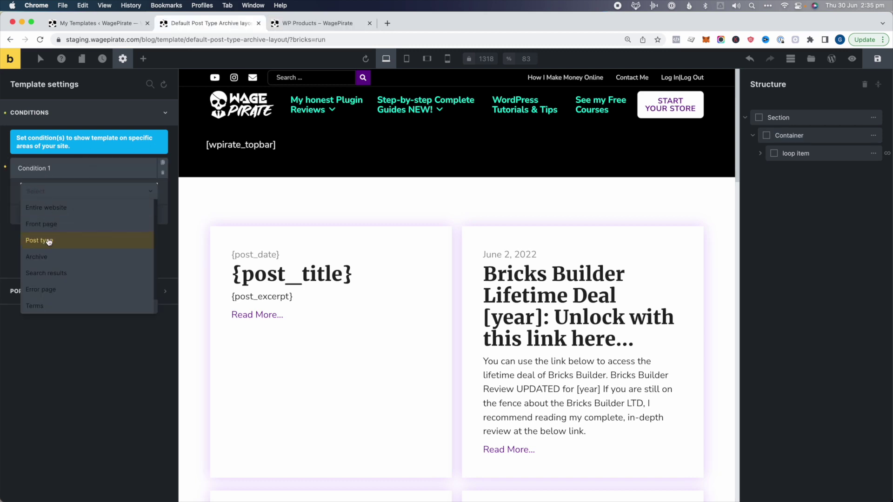
pyautogui.click(42, 259)
pyautogui.click(74, 233)
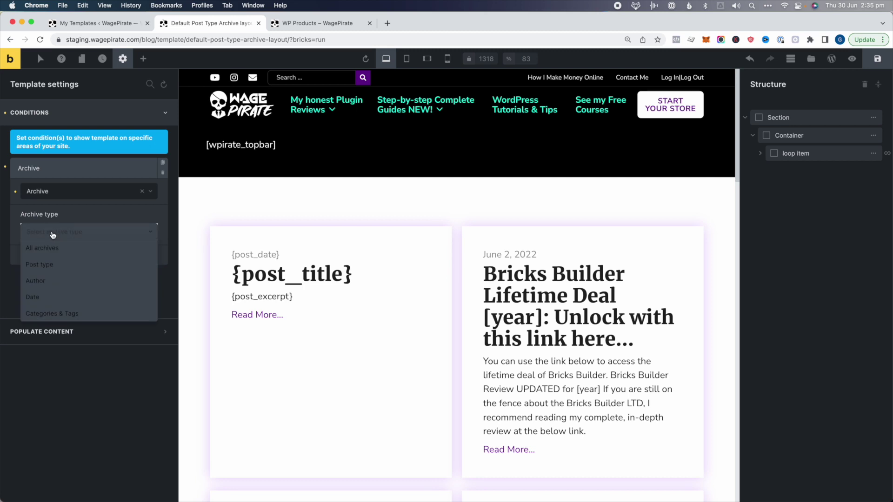
pyautogui.click(43, 269)
pyautogui.click(42, 273)
pyautogui.scroll(-3, 58, 332)
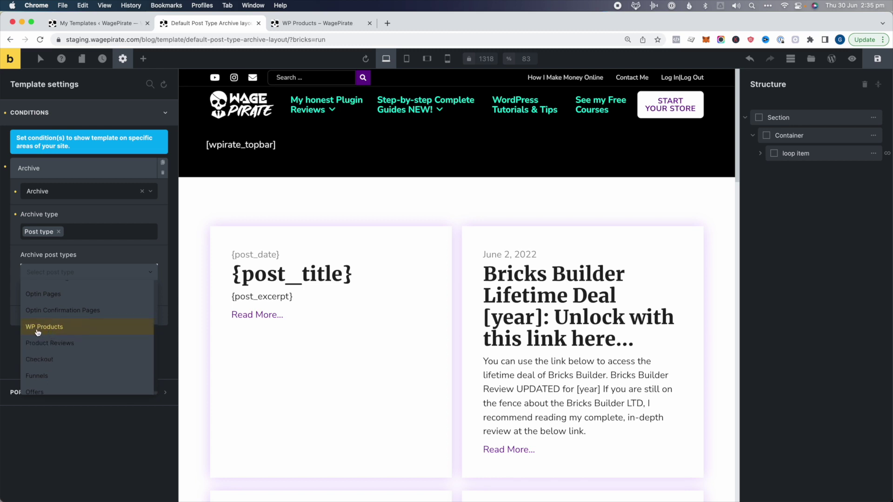
pyautogui.click(43, 327)
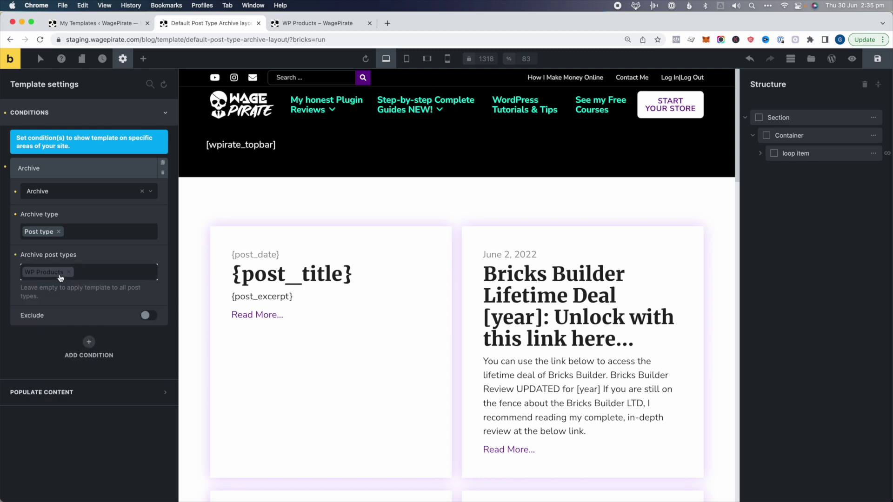
# Save the template and view the All my Reviews archive page on the front end
pyautogui.click(885, 63)
pyautogui.click(852, 59)
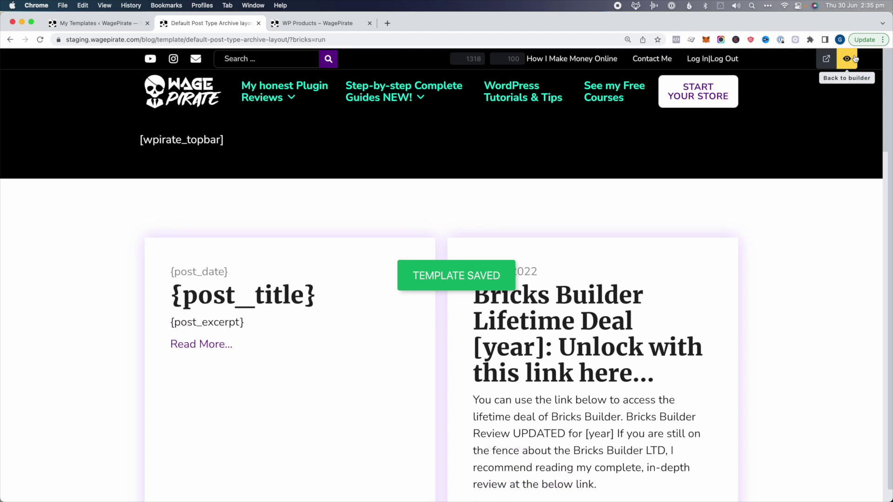
pyautogui.click(828, 59)
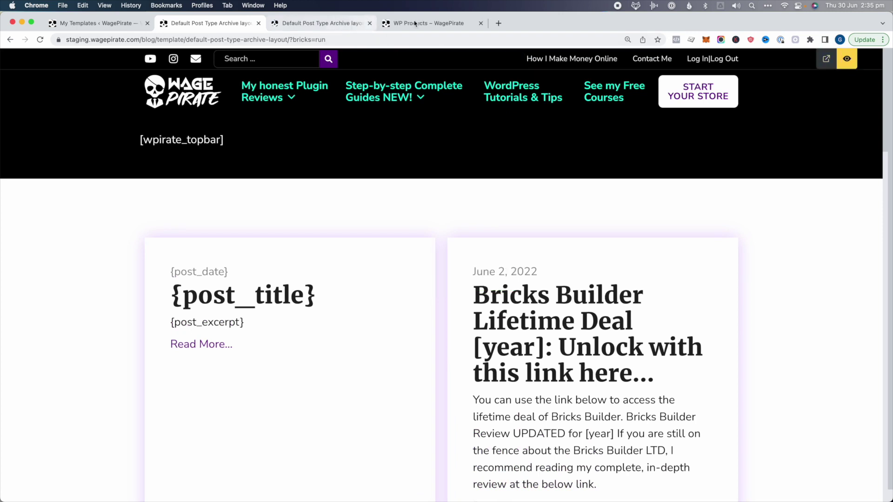
pyautogui.click(383, 23)
pyautogui.moveTo(289, 108)
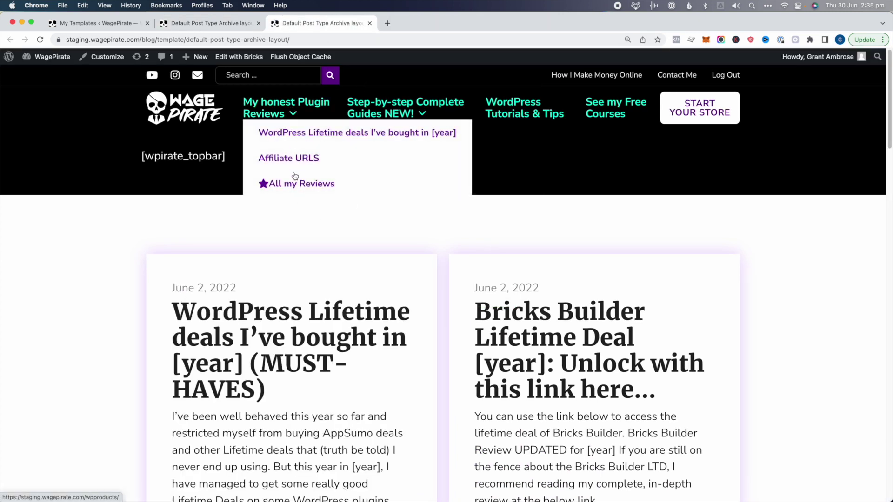
pyautogui.click(307, 184)
pyautogui.scroll(-3, 321, 266)
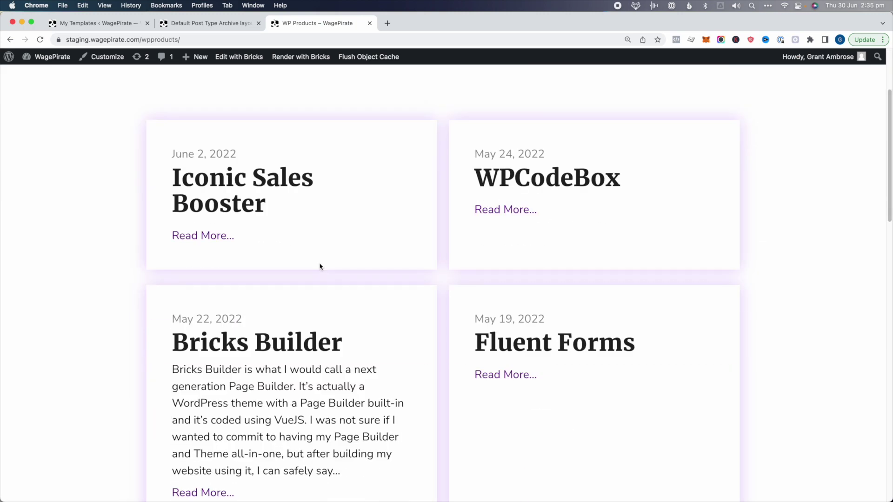
# Inspect the WP Products archive page's body classes in the browser developer tools, looking for post-type-archive-wp_product
pyautogui.rightClick(328, 157)
pyautogui.click(351, 330)
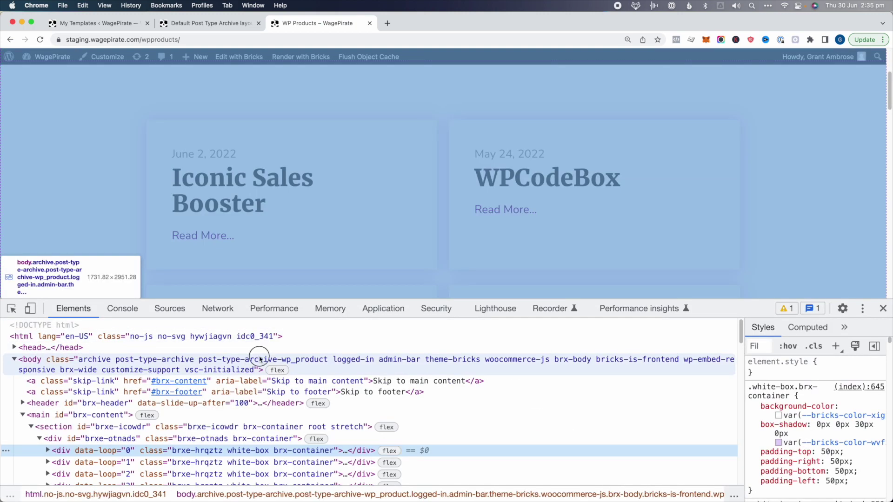
pyautogui.doubleClick(260, 359)
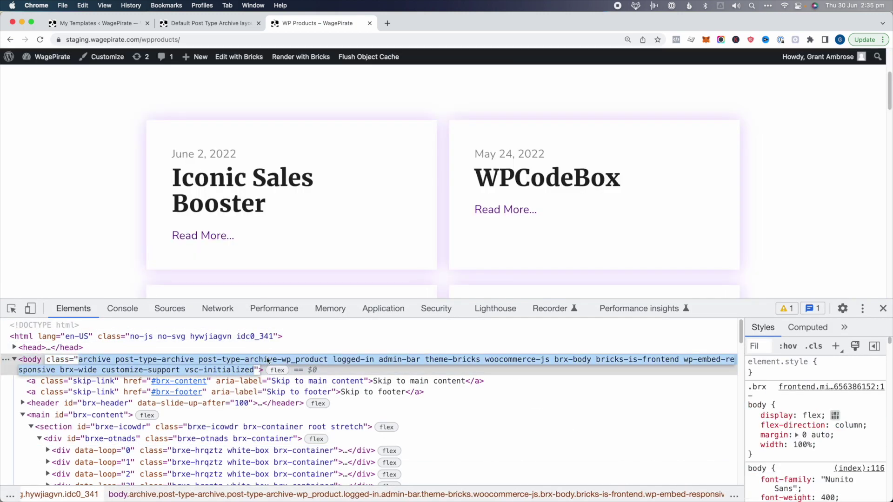
pyautogui.doubleClick(293, 360)
pyautogui.press('super+alt+i')
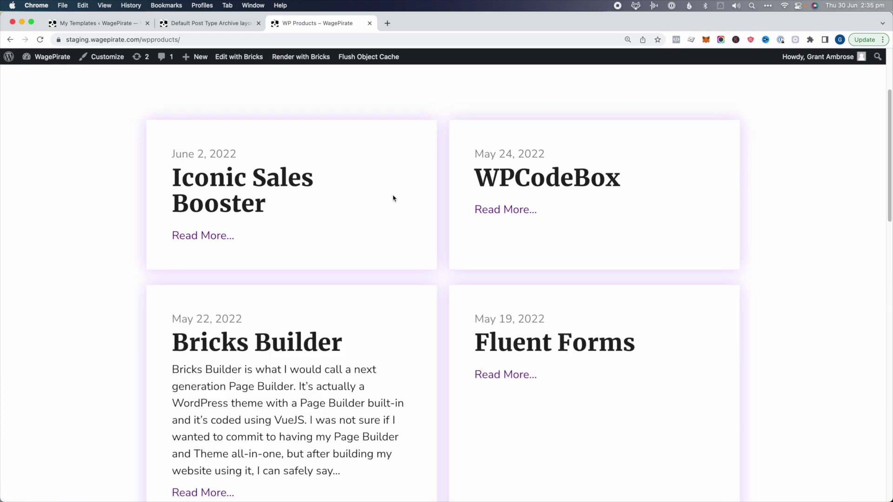
# Set the archive template Container's direction to vertical, save the template and check the layout on the WP Products page
pyautogui.click(205, 23)
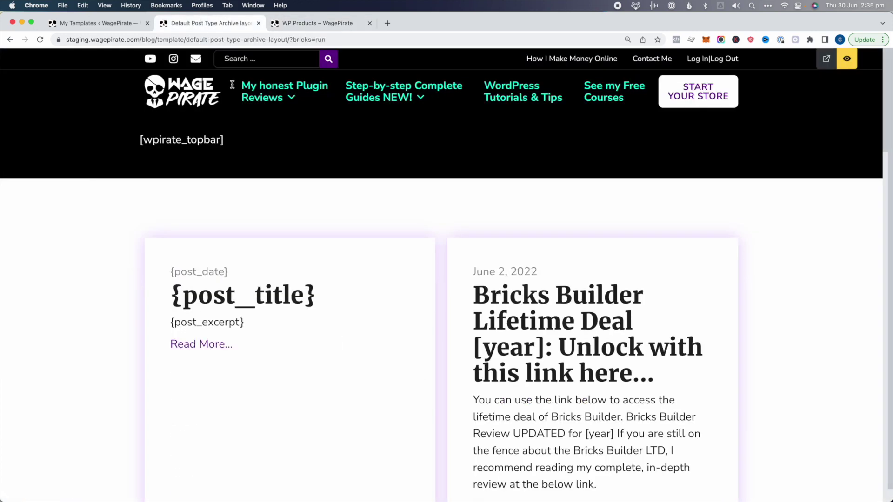
pyautogui.click(847, 59)
pyautogui.click(817, 136)
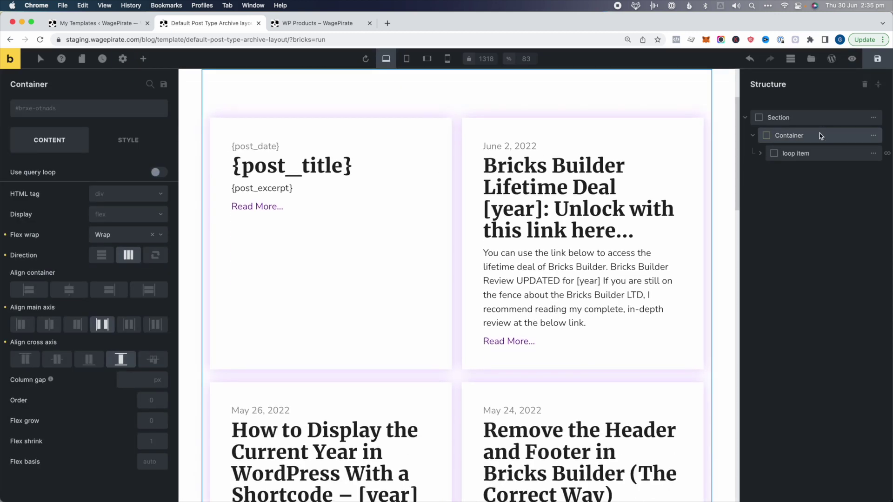
pyautogui.click(101, 254)
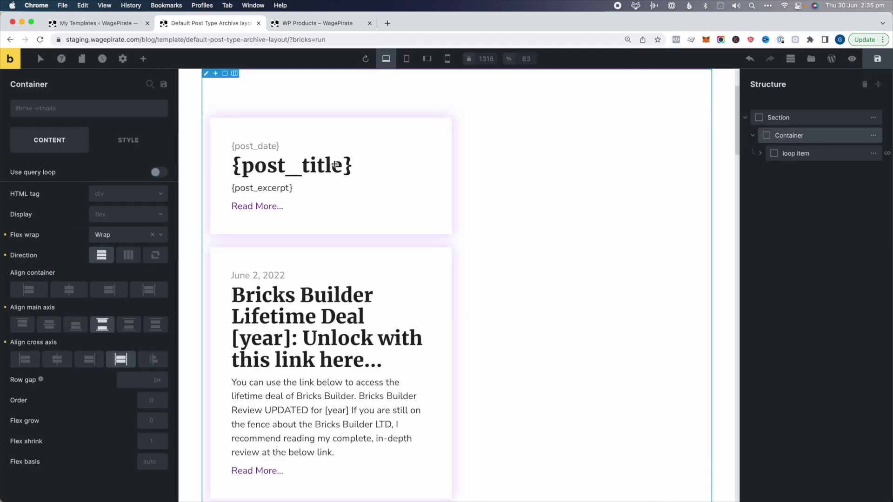
pyautogui.click(873, 65)
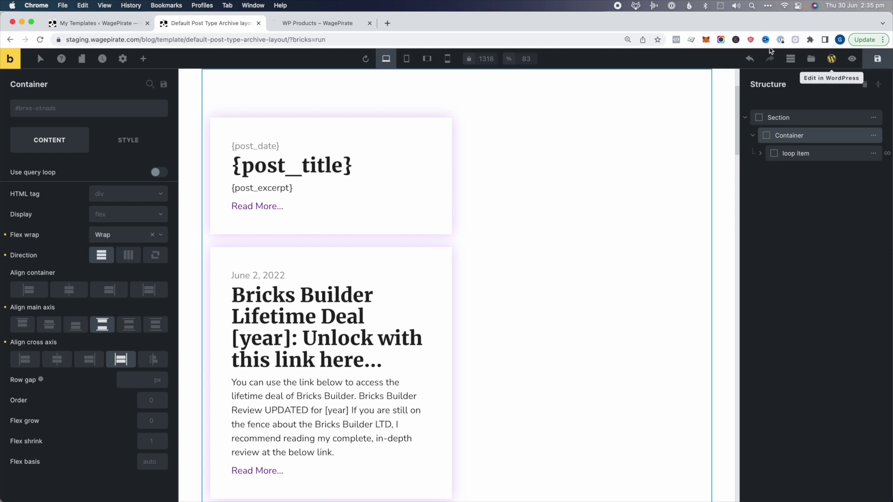
pyautogui.hotkey('ctrl', 'Tab')
pyautogui.scroll(3, 426, 268)
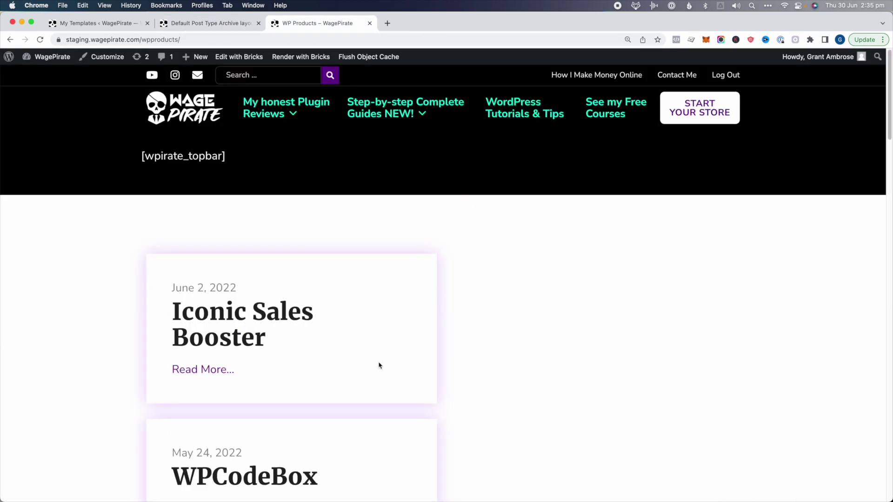
# Set the archive template Container's direction back to Horizontal (row)
pyautogui.click(216, 25)
pyautogui.click(129, 254)
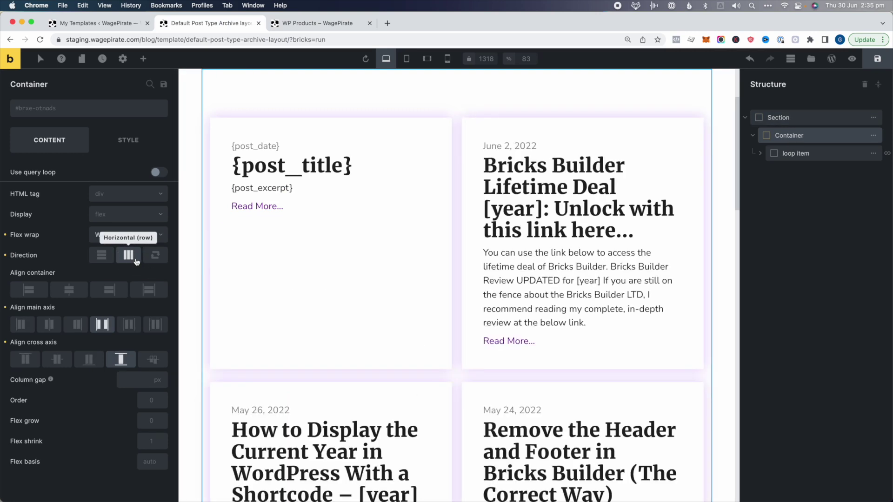
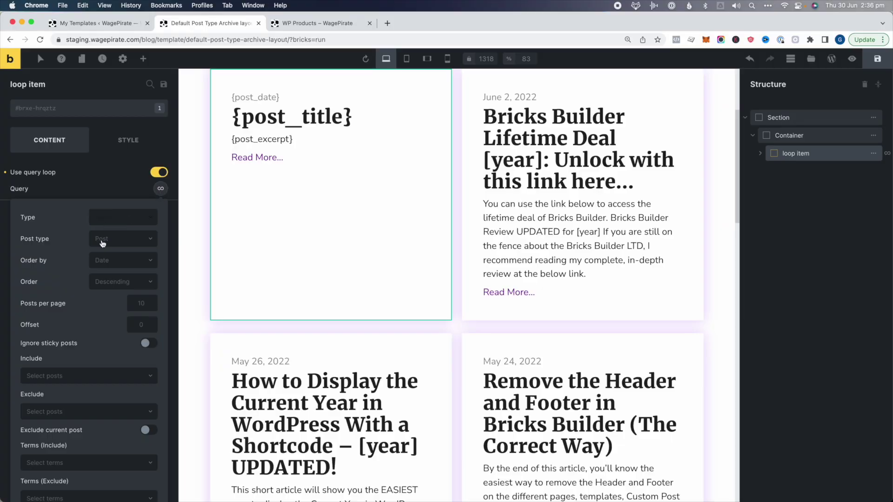
# Look through the query loop settings of the loop item
pyautogui.scroll(-5, 142, 311)
pyautogui.scroll(5, 140, 274)
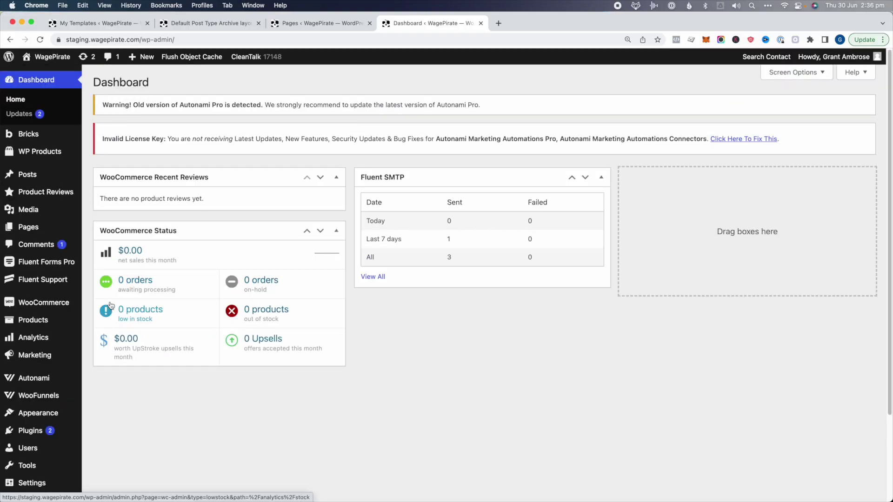
# Open the Reading settings in the WordPress admin
pyautogui.scroll(-2, 110, 305)
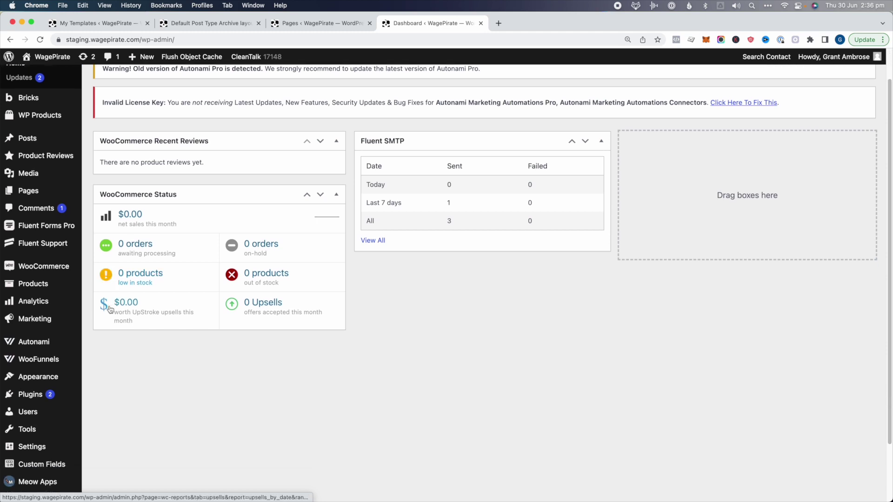
pyautogui.moveTo(24, 449)
pyautogui.click(112, 274)
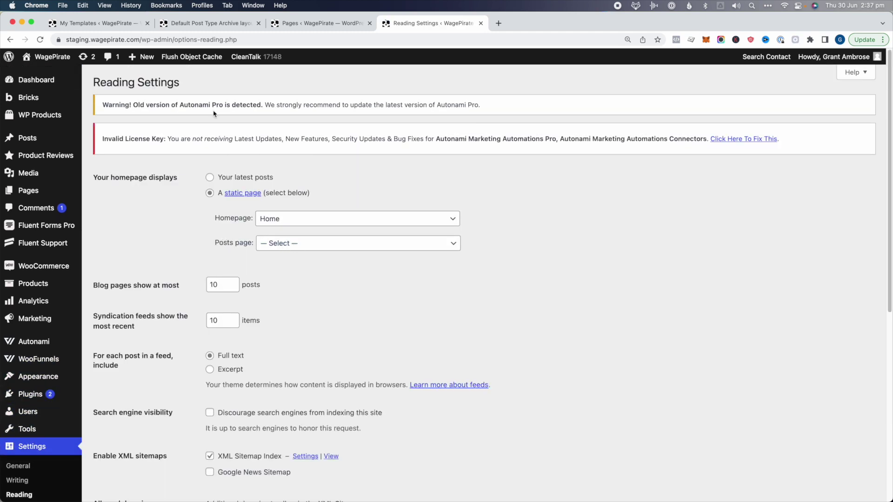
# Open the site's front end and visit its /blog/ address
pyautogui.keyDown('super'); pyautogui.click(46, 70); pyautogui.keyUp('super')
pyautogui.click(535, 23)
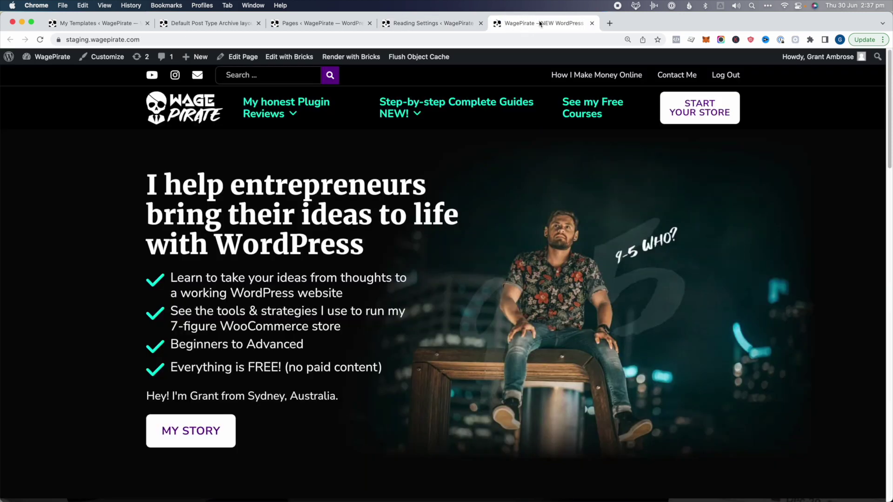
pyautogui.click(241, 37)
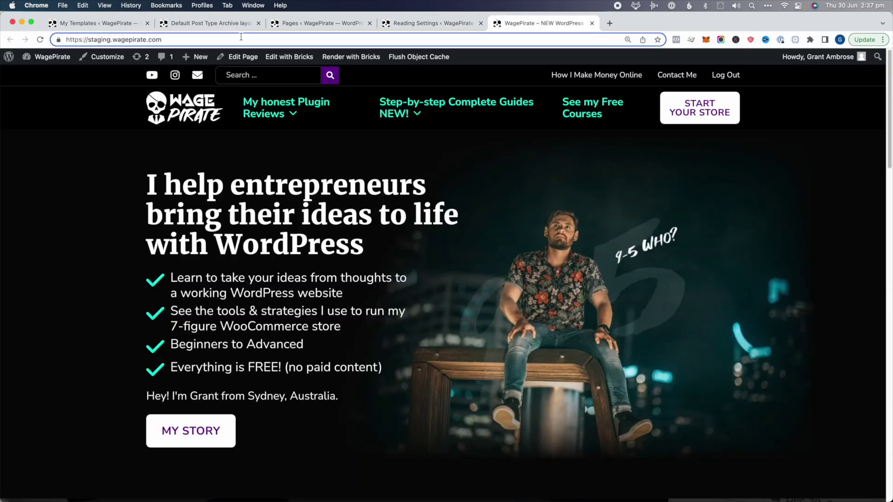
pyautogui.write('/blog/')
pyautogui.press('Return')
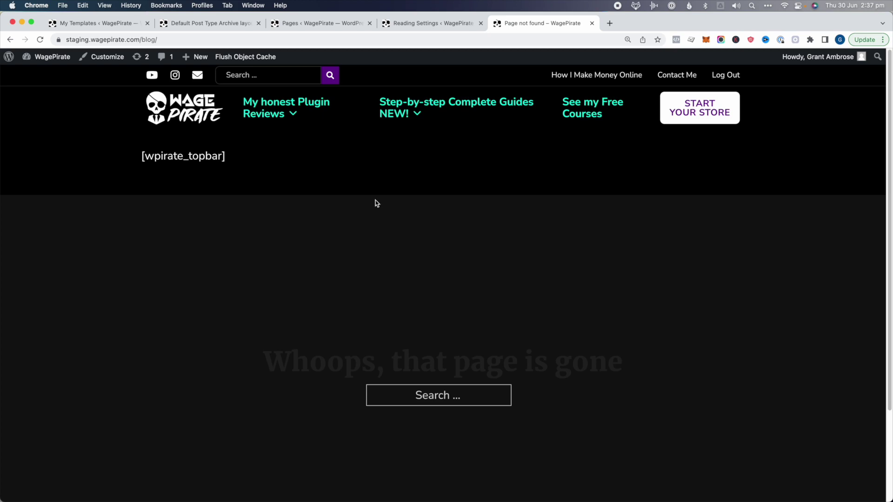
# Create a new page titled "Blog Page New" and publish it
pyautogui.click(309, 23)
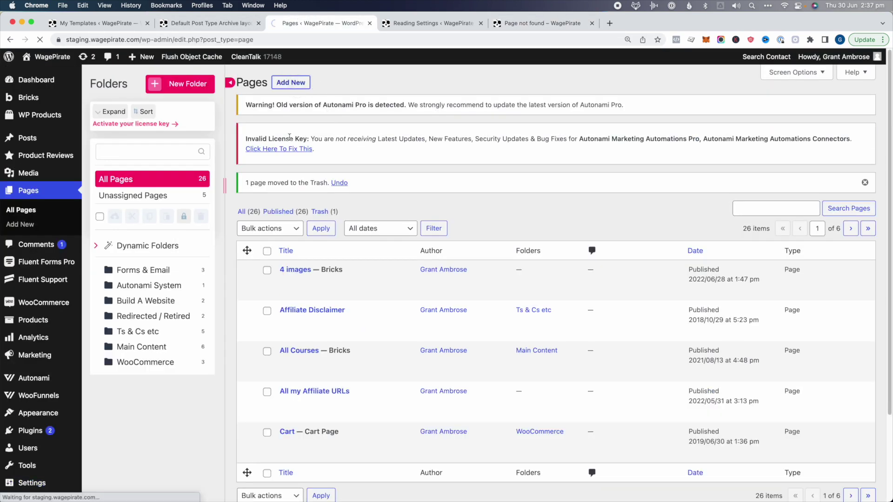
pyautogui.click(295, 80)
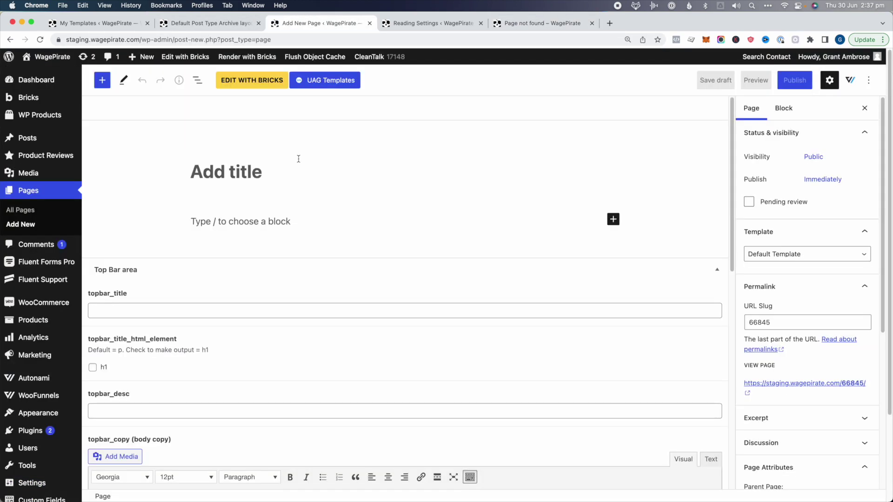
pyautogui.write('Blog Page')
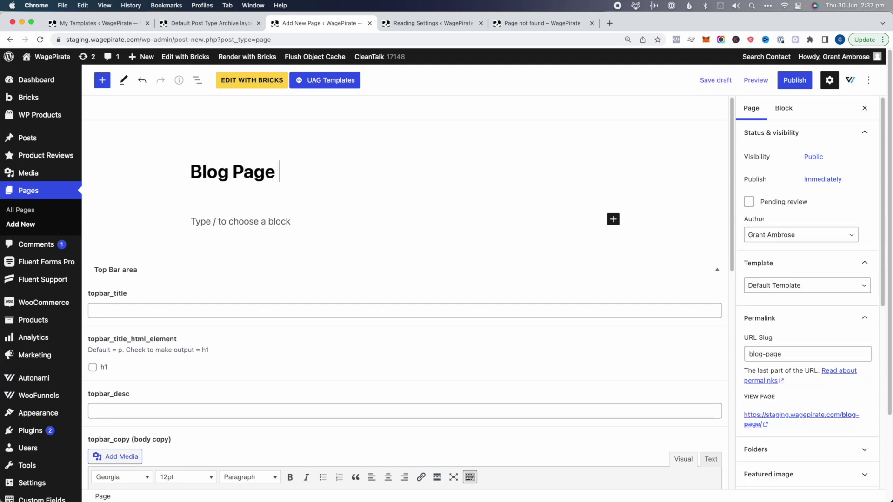
pyautogui.click(796, 80)
pyautogui.click(798, 81)
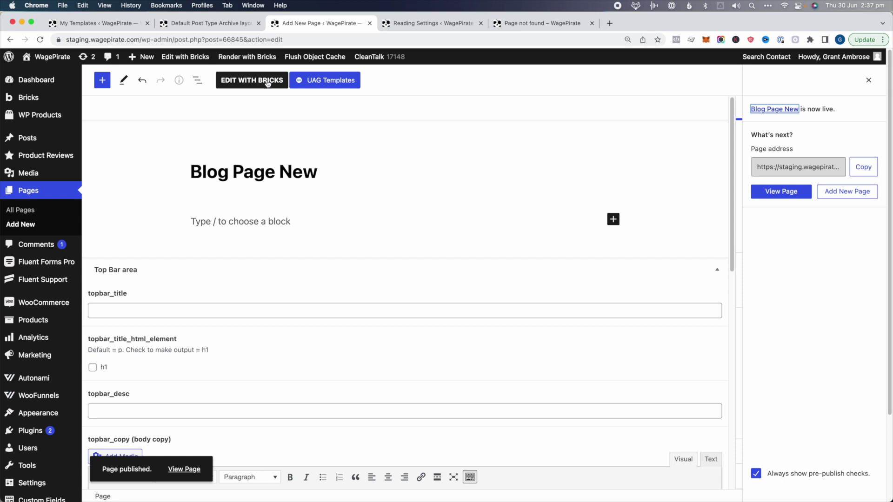
pyautogui.click(274, 80)
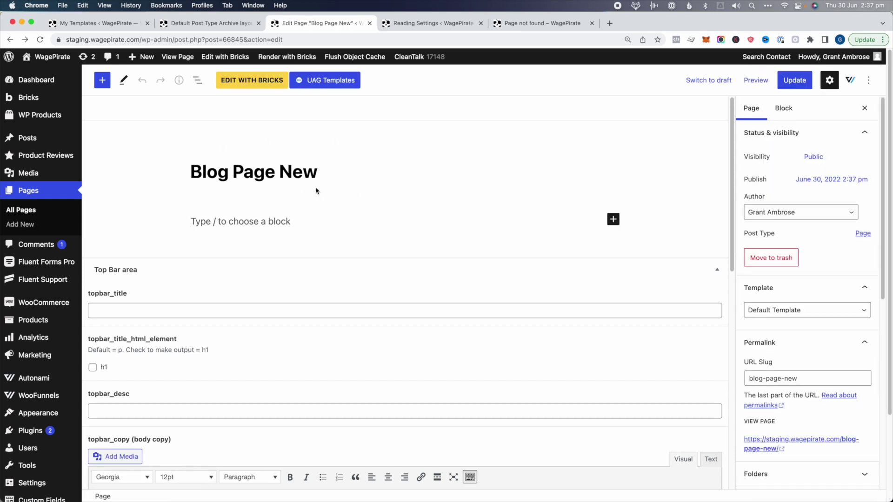
# Assign Blog Page New as the Posts page in the Reading Settings and save the changes
pyautogui.click(412, 25)
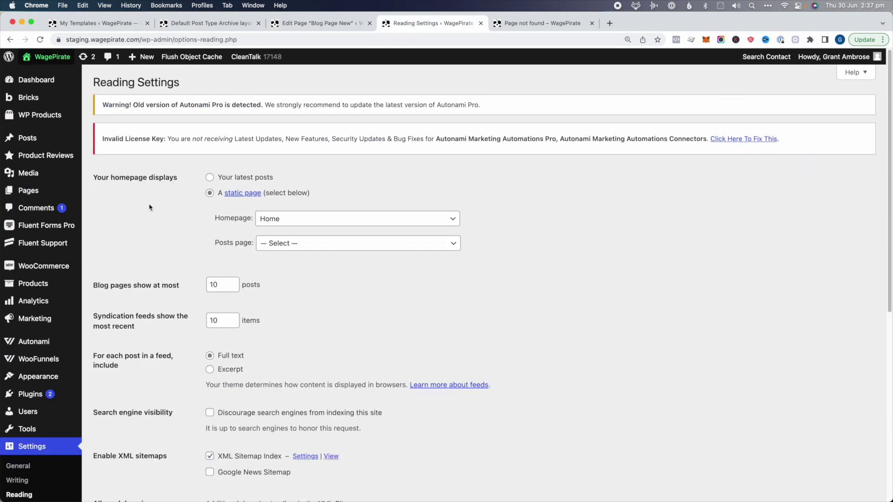
pyautogui.scroll(-1, 163, 344)
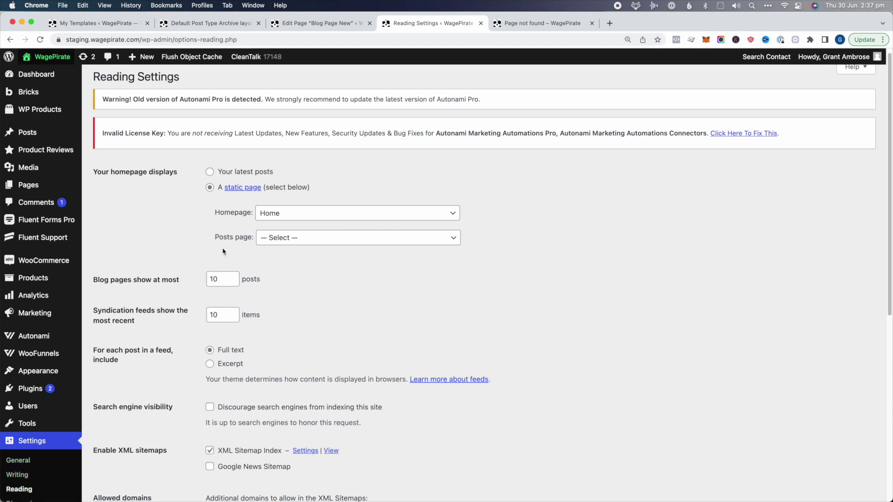
pyautogui.click(281, 240)
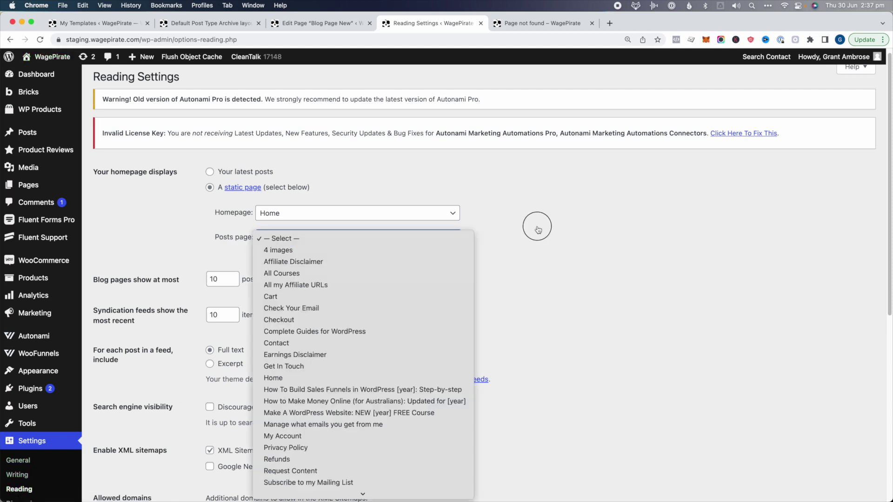
pyautogui.click(534, 230)
pyautogui.click(293, 238)
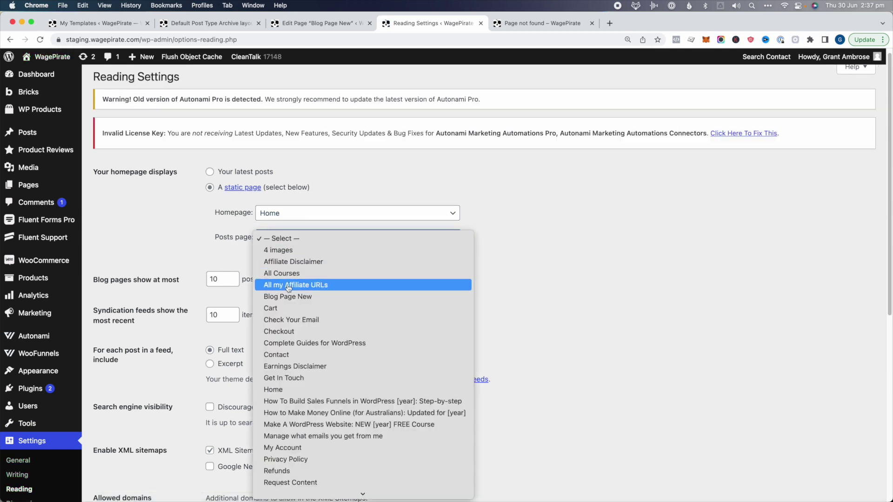
pyautogui.click(292, 300)
pyautogui.scroll(-10, 303, 293)
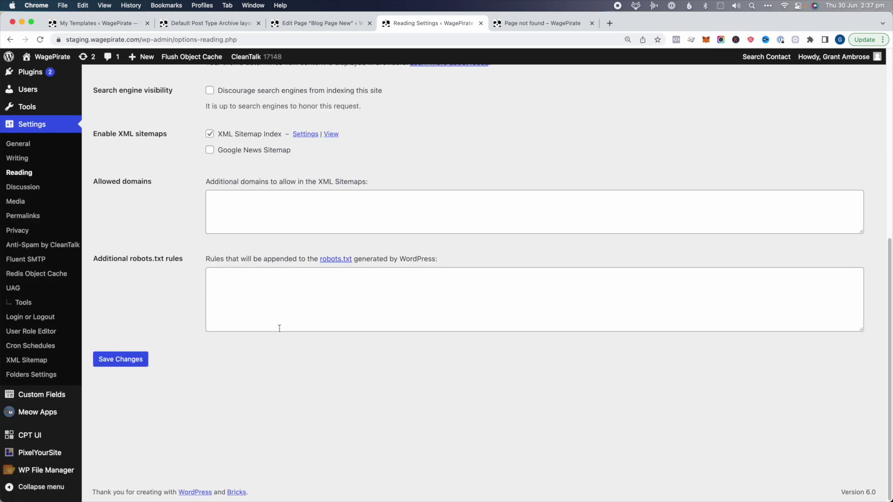
pyautogui.click(133, 362)
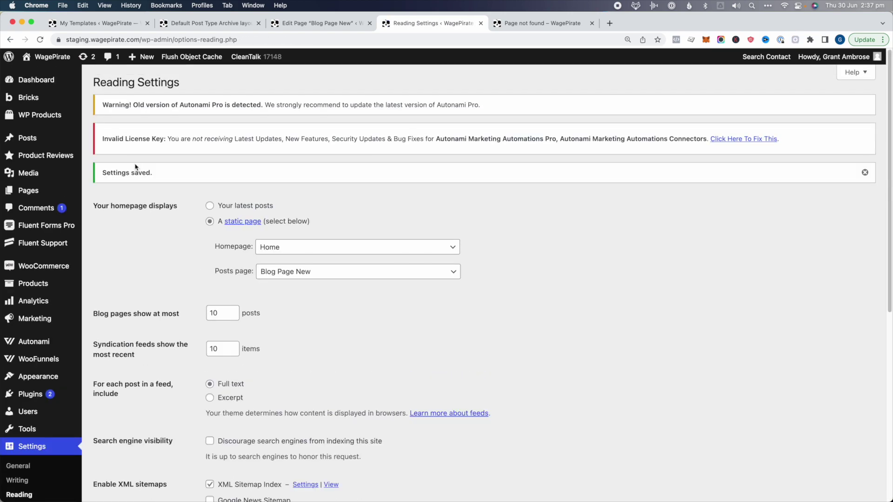
# View Blog Page New on the front end and examine its post listing and pagination
pyautogui.click(592, 23)
pyautogui.click(319, 23)
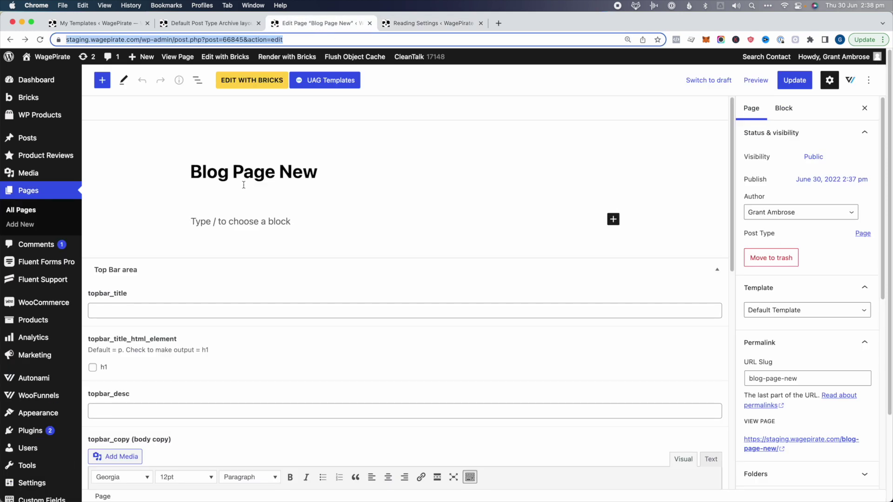
pyautogui.keyDown('super'); pyautogui.click(747, 446); pyautogui.keyUp('super')
pyautogui.click(419, 23)
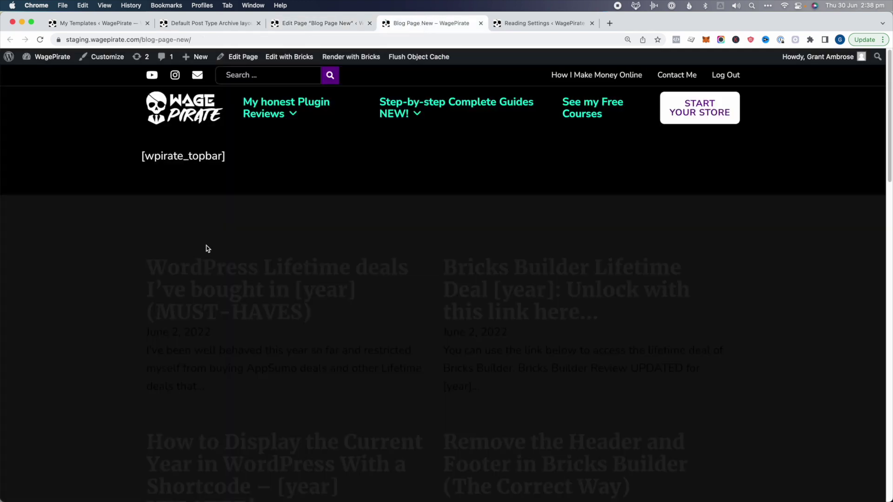
pyautogui.scroll(-5, 207, 249)
pyautogui.scroll(5, 206, 248)
pyautogui.scroll(-15, 495, 267)
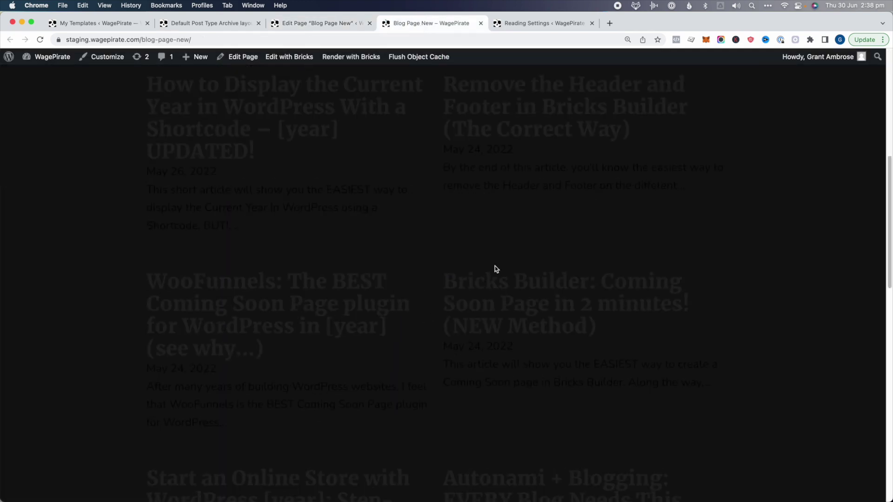
pyautogui.scroll(-3, 496, 270)
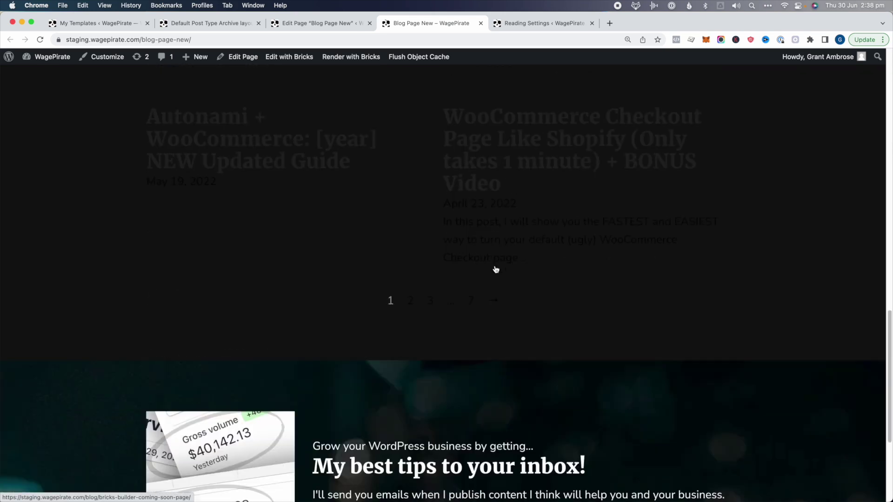
pyautogui.moveTo(526, 340); pyautogui.dragTo(155, 232)
pyautogui.scroll(15, 195, 200)
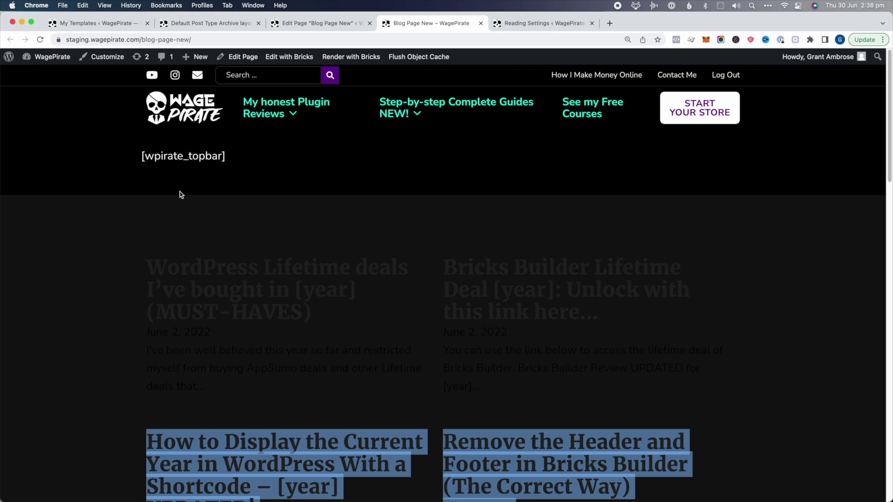
pyautogui.click(300, 214)
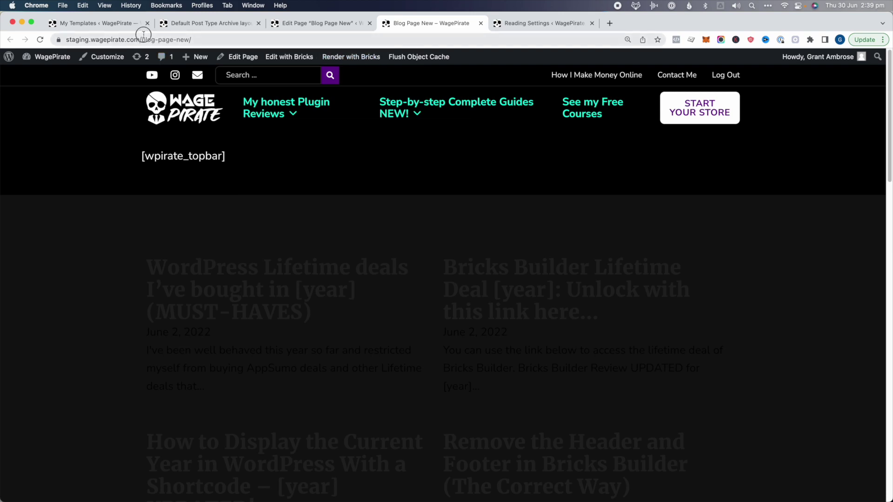
# Open Blog Page New in the Bricks editor and close its front-end view
pyautogui.click(288, 23)
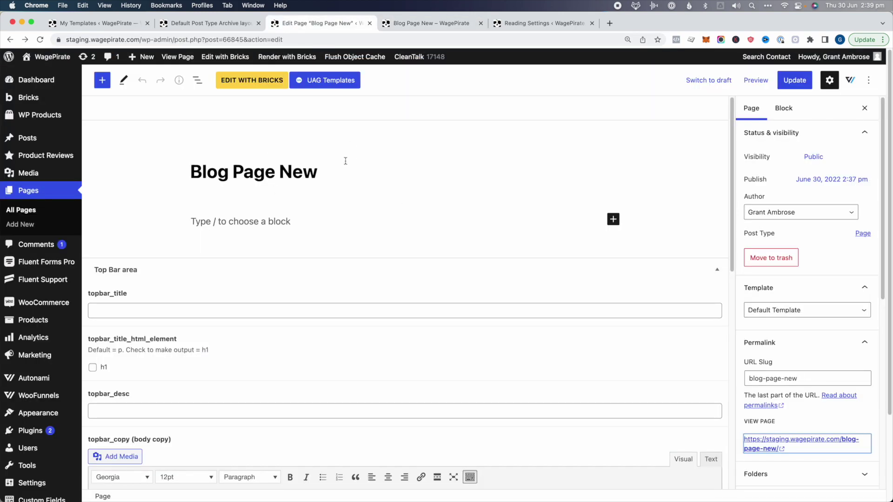
pyautogui.click(274, 80)
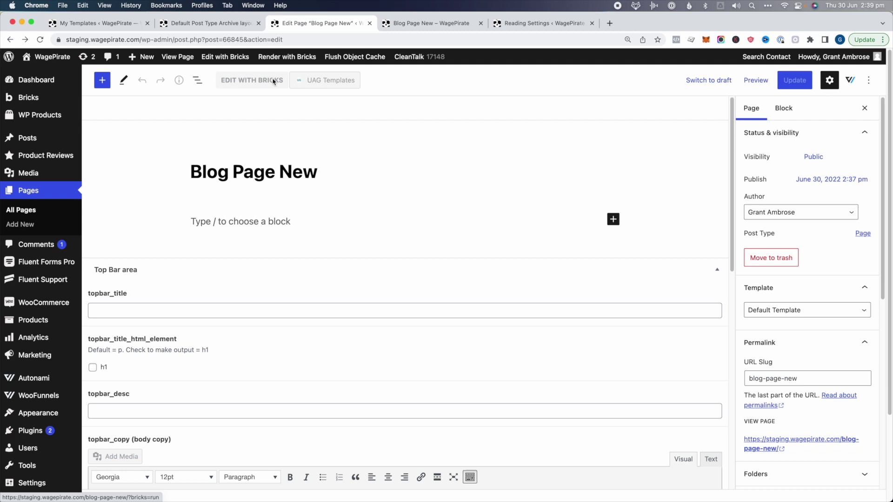
pyautogui.click(480, 23)
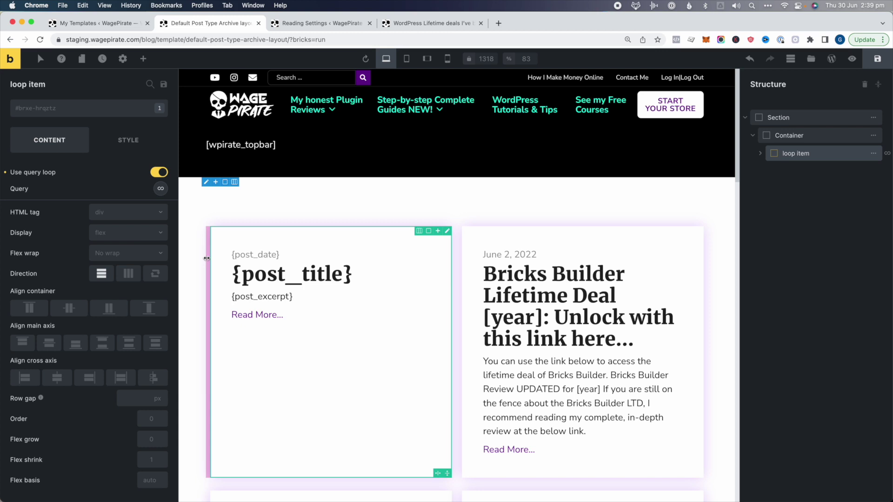
# Copy the whole Section from the Default Post Type Archive layout template and paste it into the empty Blog Page New canvas
pyautogui.click(823, 119)
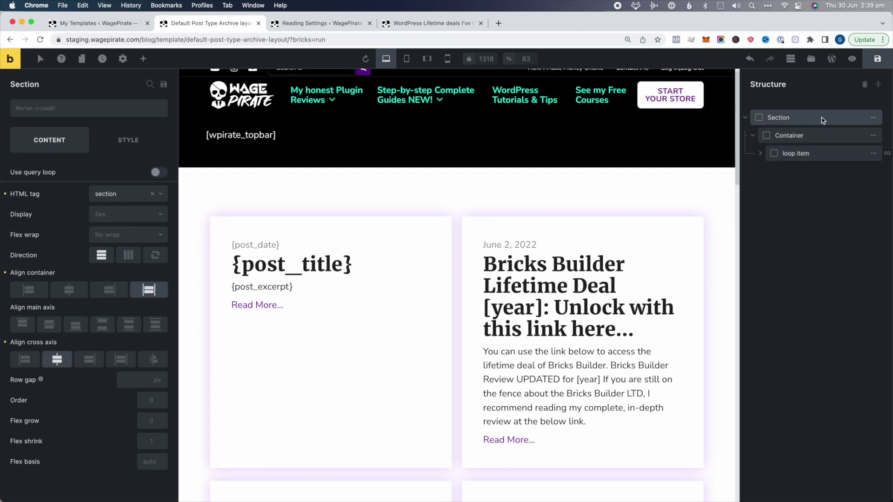
pyautogui.press('super+c')
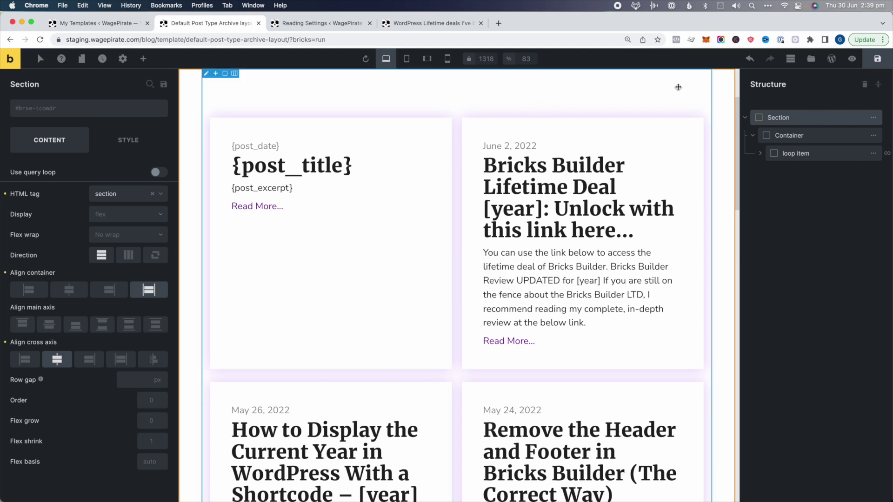
pyautogui.rightClick(724, 93)
pyautogui.click(666, 101)
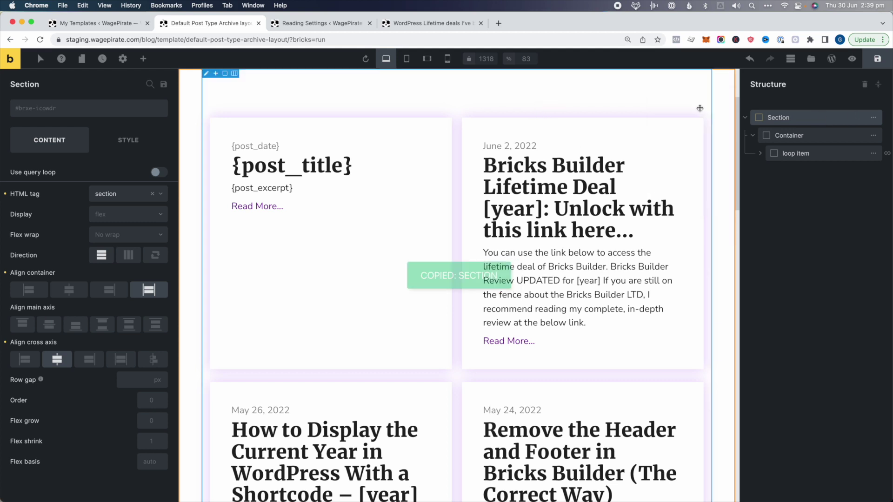
pyautogui.click(408, 22)
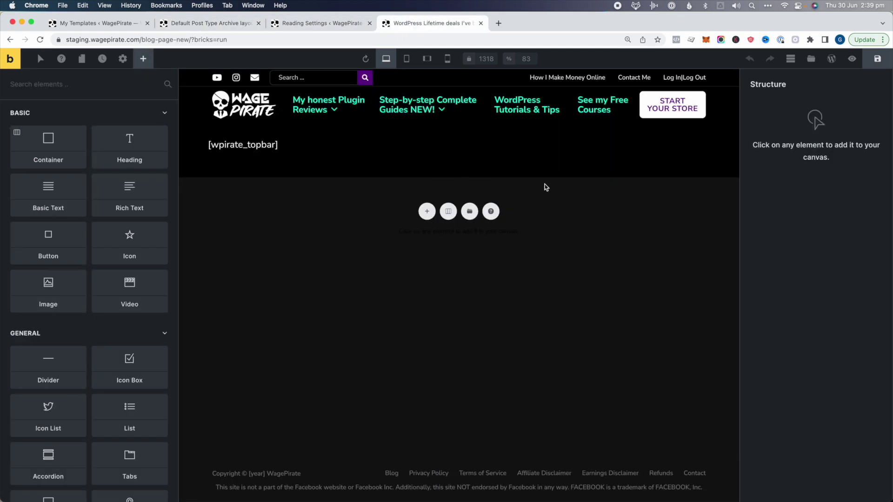
pyautogui.press('super+v')
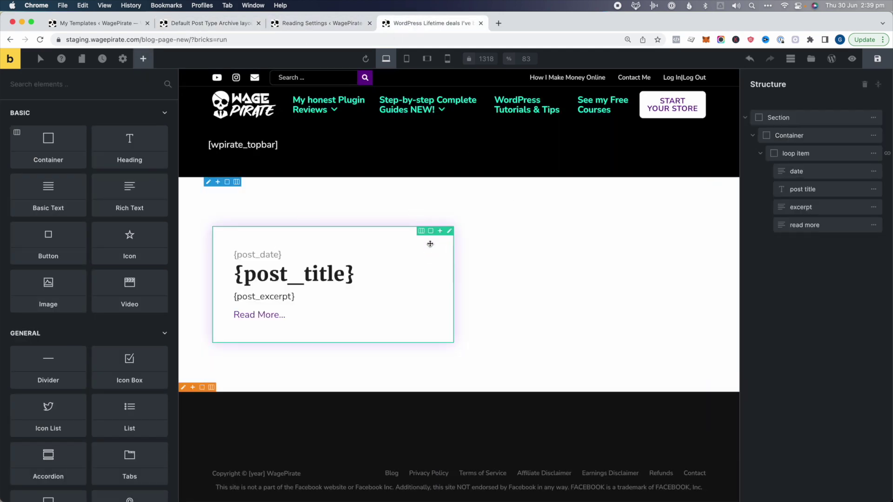
pyautogui.scroll(-10, 618, 200)
pyautogui.scroll(10, 618, 201)
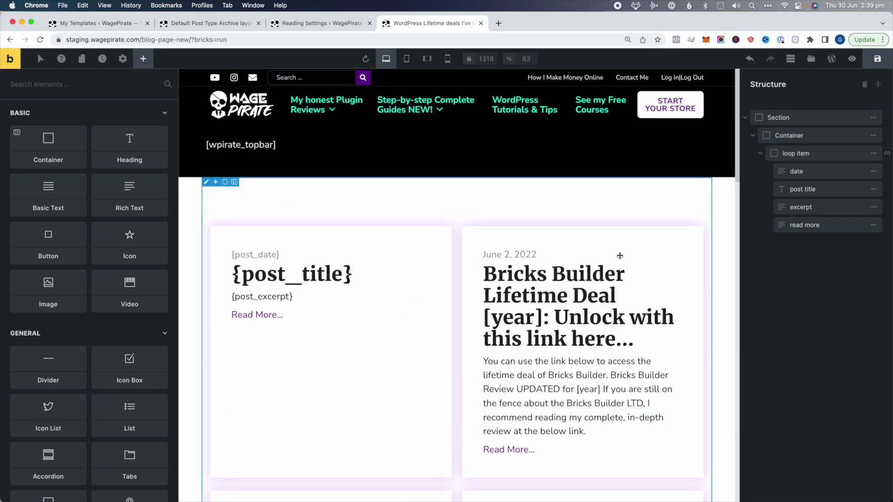
# Select the pasted loop item and recheck the Posts page assignment in the Reading Settings
pyautogui.click(816, 154)
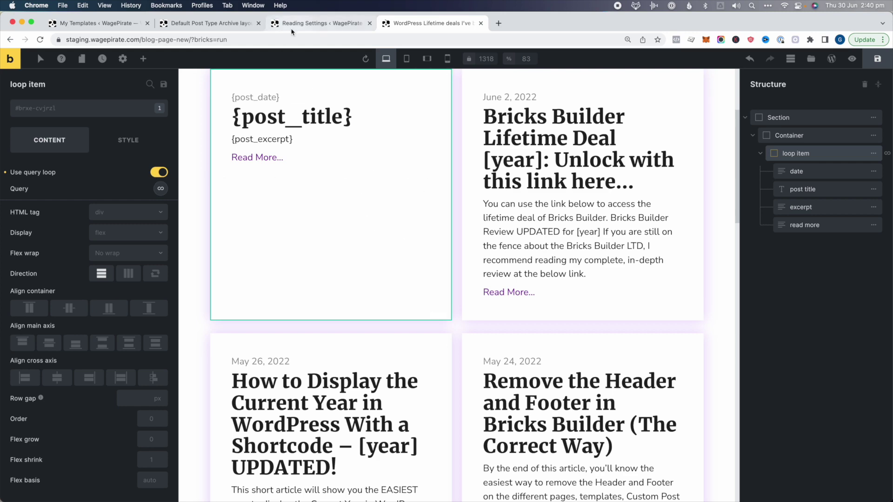
pyautogui.click(309, 24)
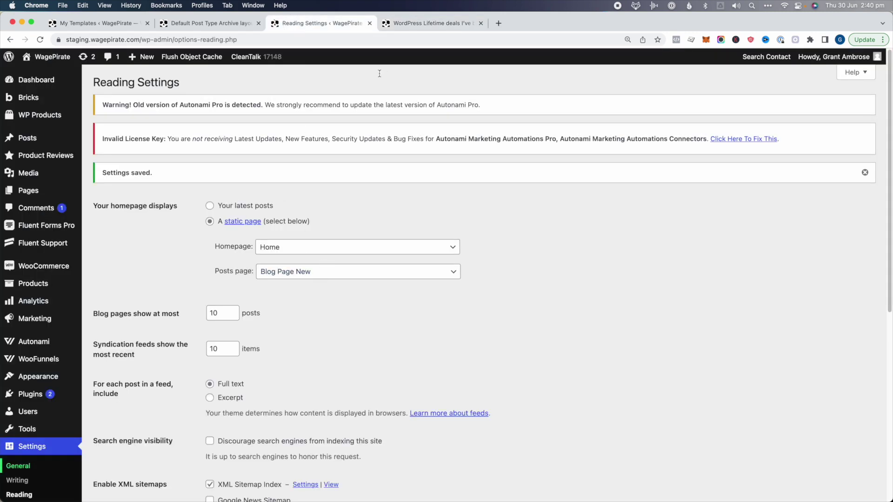
pyautogui.click(415, 25)
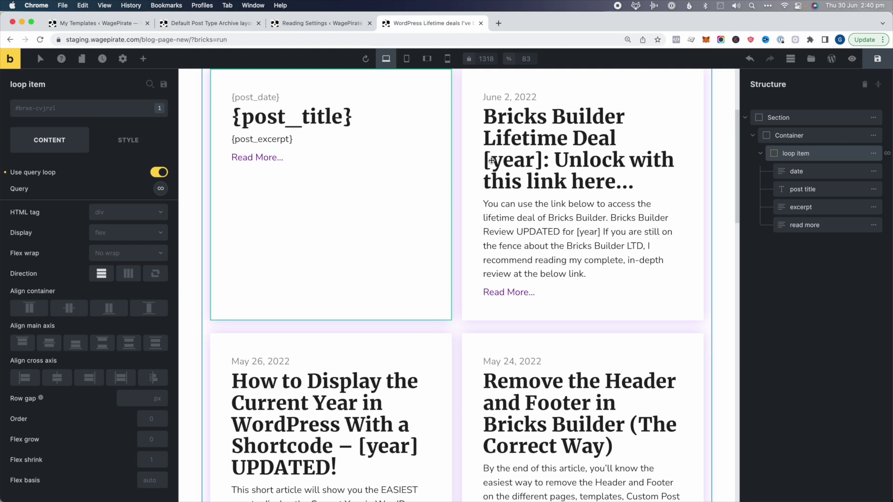
# Save Blog Page New in Bricks and view it on the front end
pyautogui.click(886, 60)
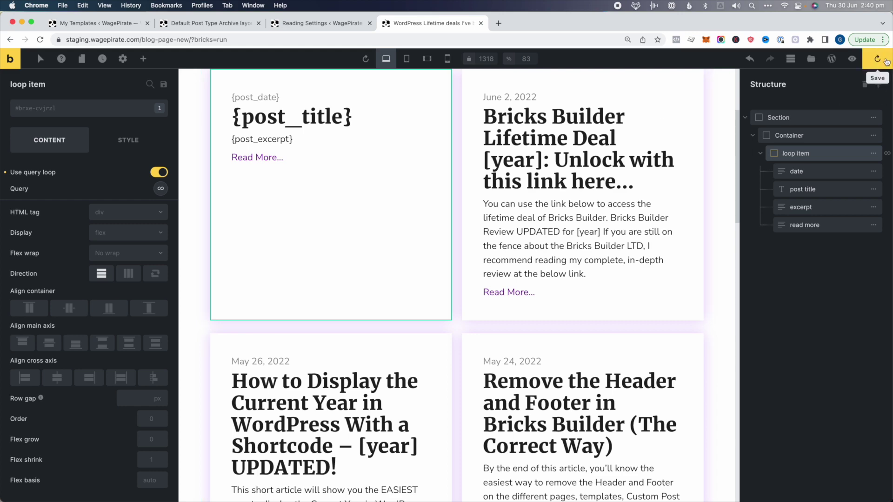
pyautogui.click(852, 59)
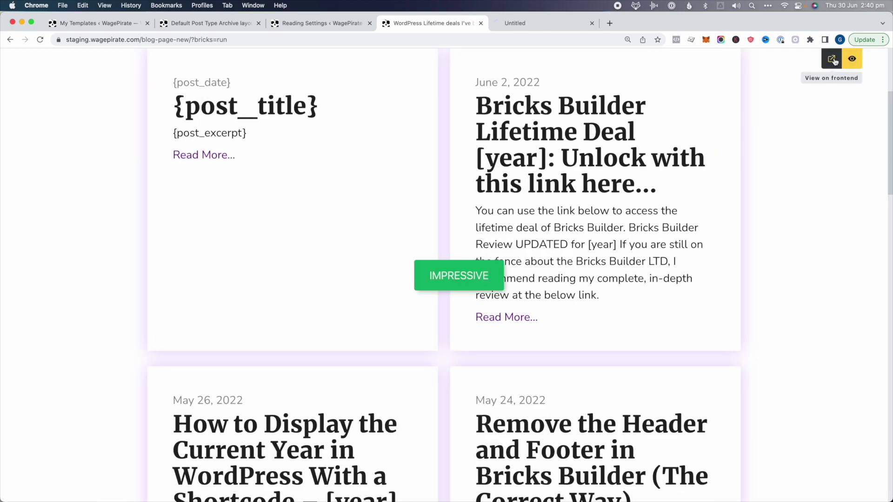
pyautogui.click(540, 26)
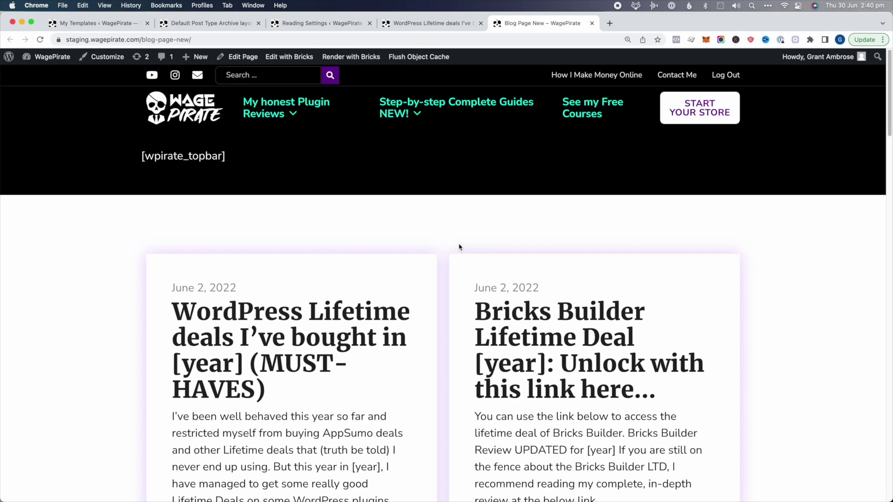
# Inspect the class list of the blog page's body element in the developer tools and close them
pyautogui.scroll(-1, 458, 246)
pyautogui.rightClick(385, 212)
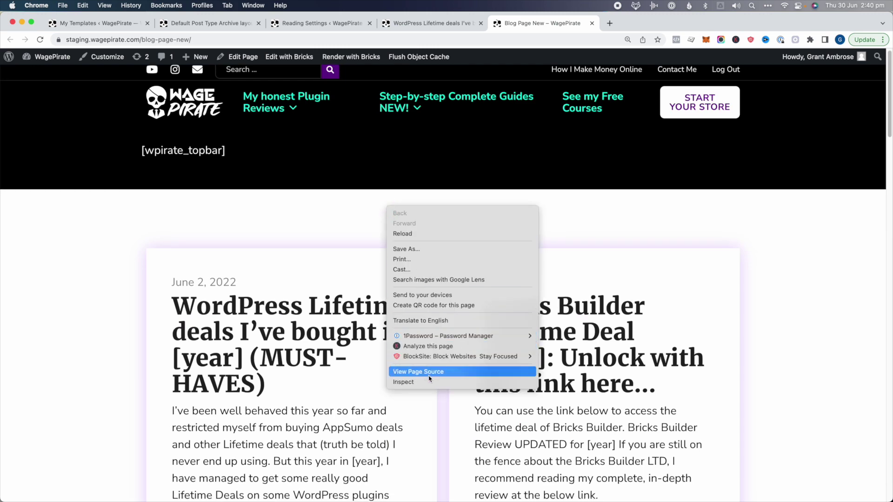
pyautogui.click(418, 383)
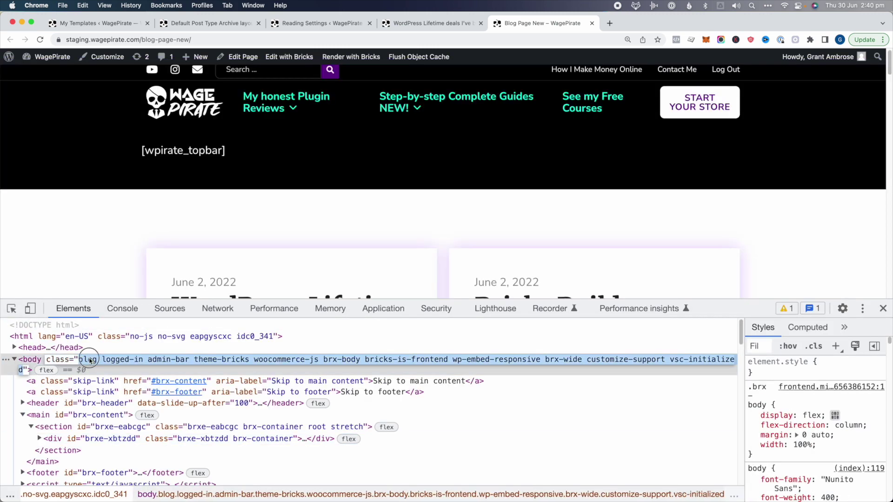
pyautogui.doubleClick(89, 359)
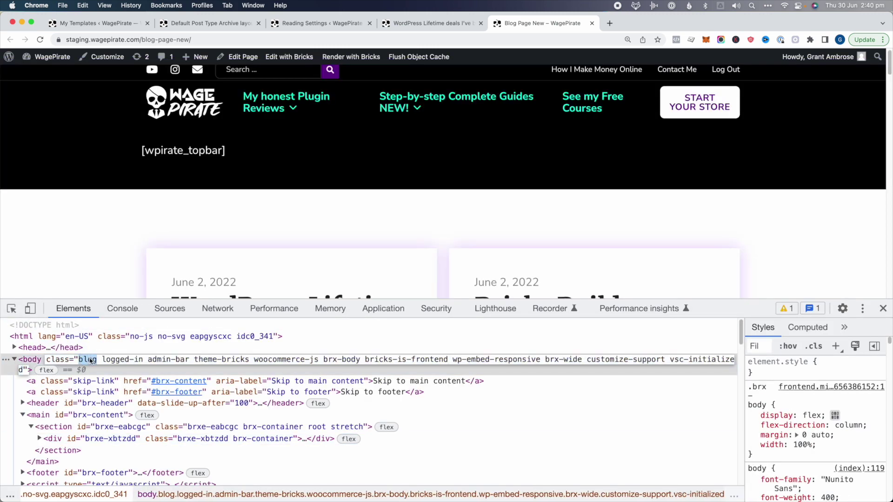
pyautogui.click(883, 308)
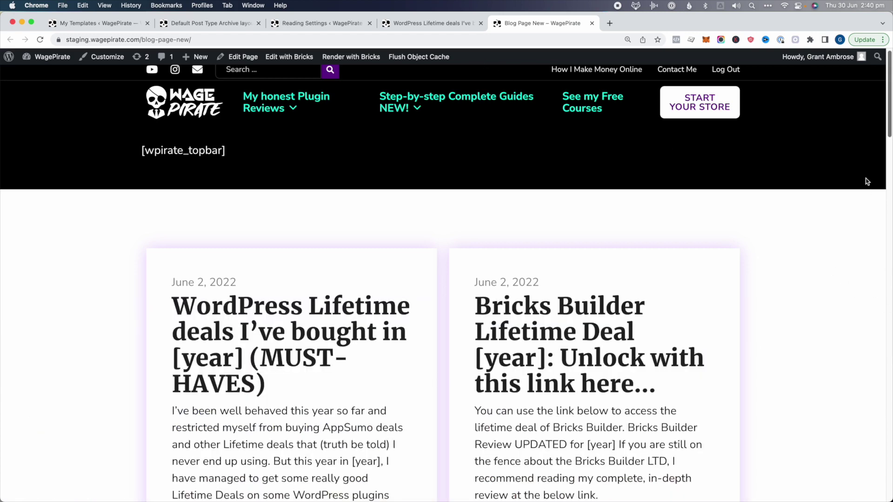
pyautogui.moveTo(890, 179); pyautogui.dragTo(888, 223)
# Set the loop item's width to 100% at the mobile landscape breakpoint in the Default Post Type Archive layout template
pyautogui.click(236, 26)
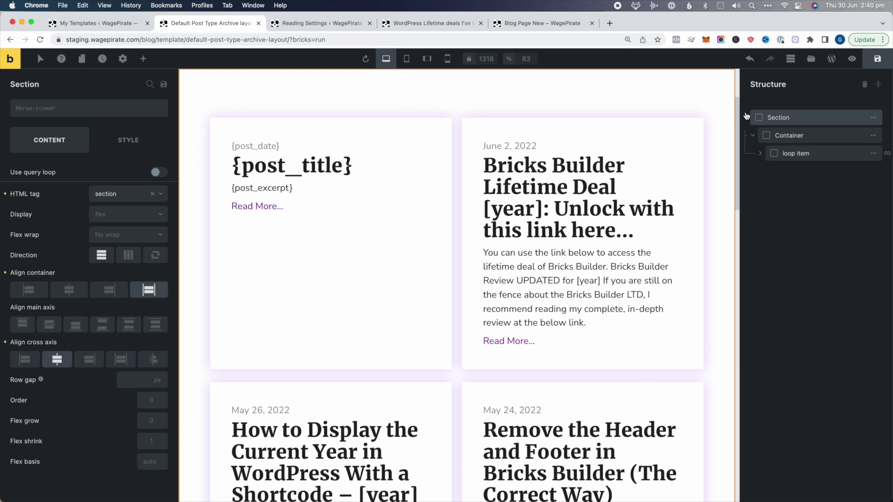
pyautogui.click(407, 59)
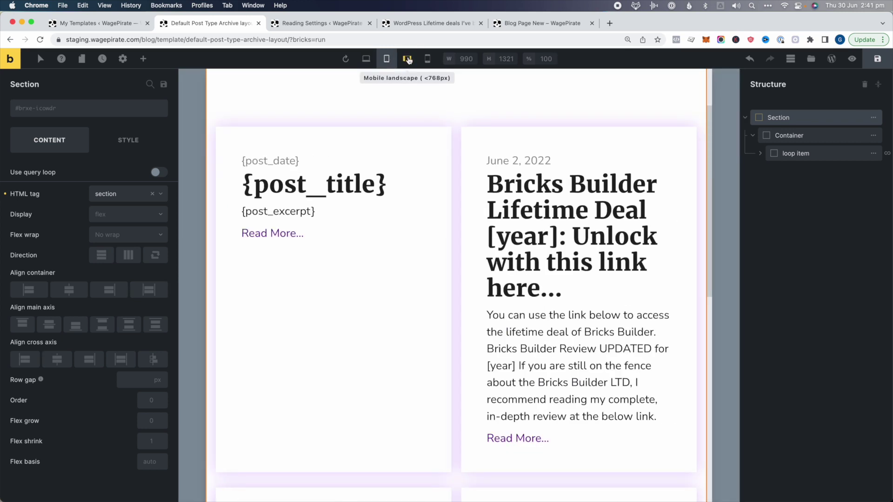
pyautogui.click(408, 60)
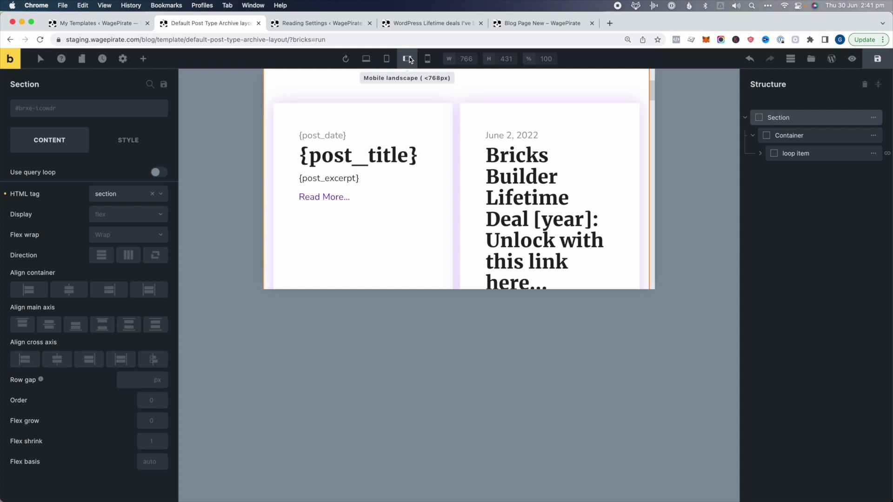
pyautogui.click(796, 154)
pyautogui.click(135, 139)
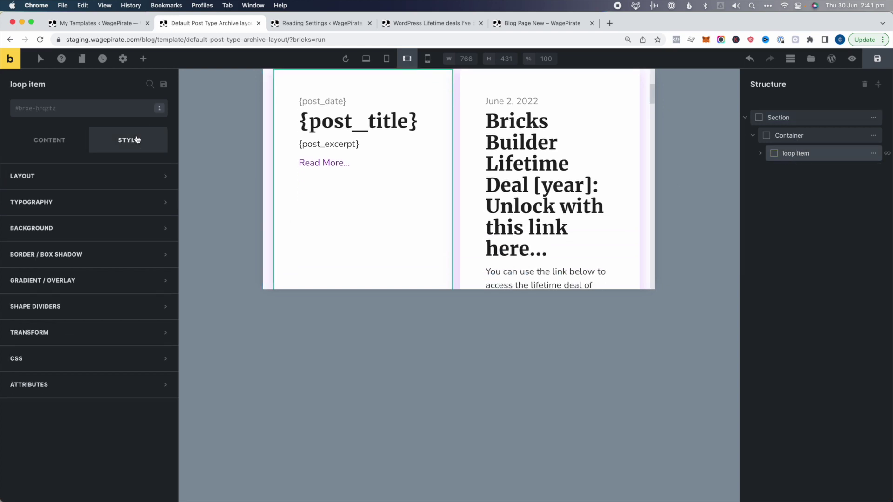
pyautogui.click(61, 176)
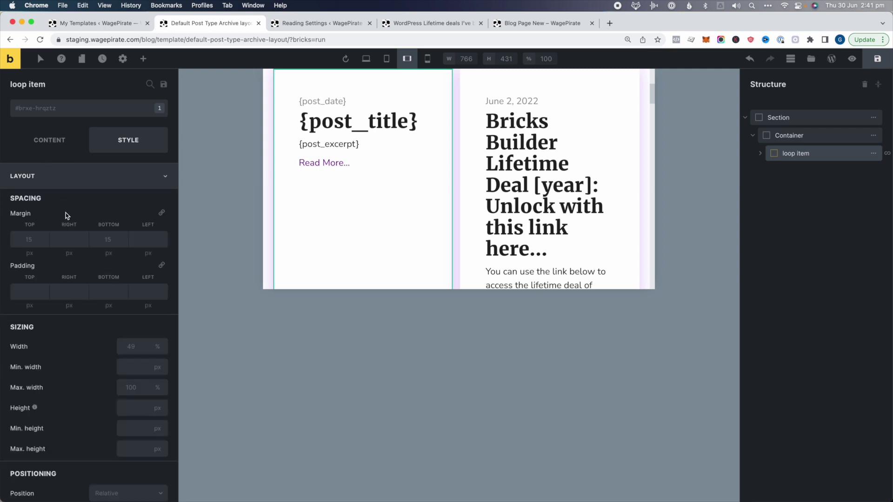
pyautogui.click(126, 347)
pyautogui.write('100')
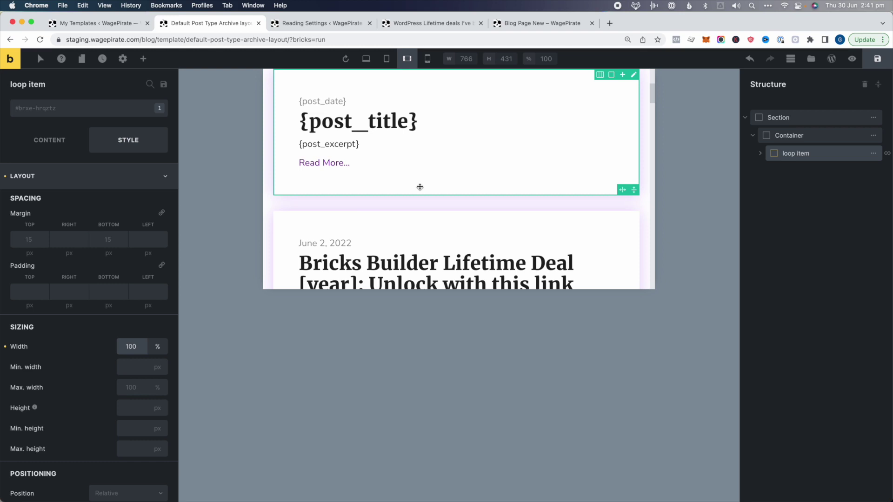
# Set the Container's direction to vertical (column) at the mobile landscape breakpoint and save the template
pyautogui.click(811, 135)
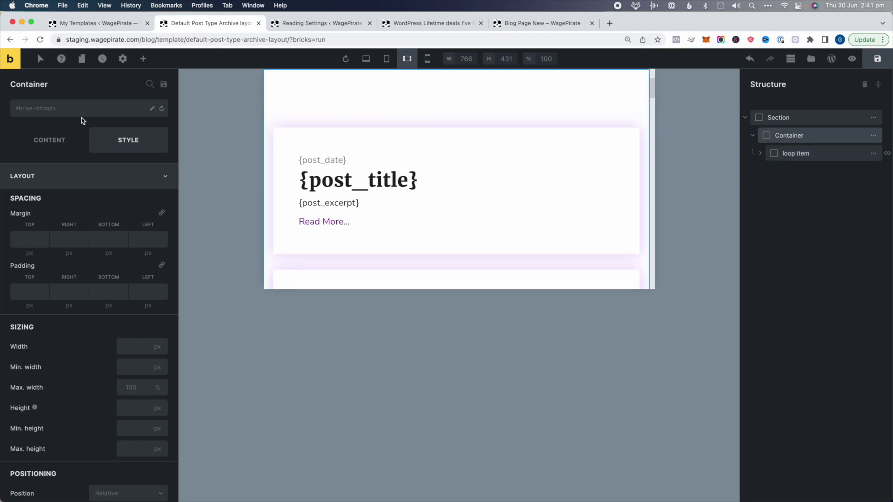
pyautogui.click(64, 136)
pyautogui.click(101, 257)
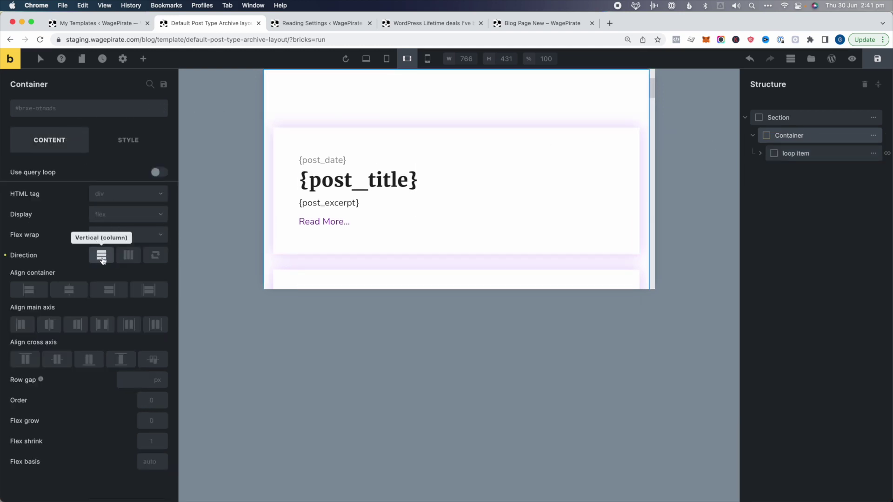
pyautogui.click(880, 59)
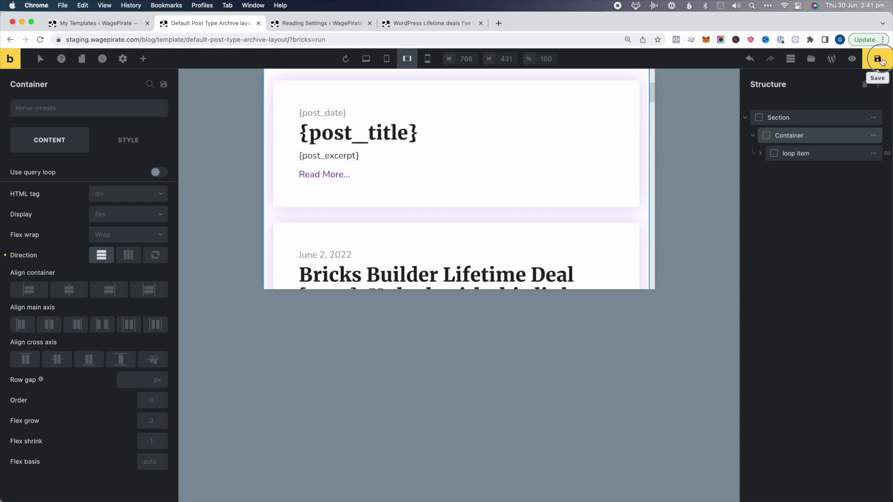
# Copy the updated Section from the template at the desktop breakpoint and replace the old Section in Blog Page New with it
pyautogui.click(367, 59)
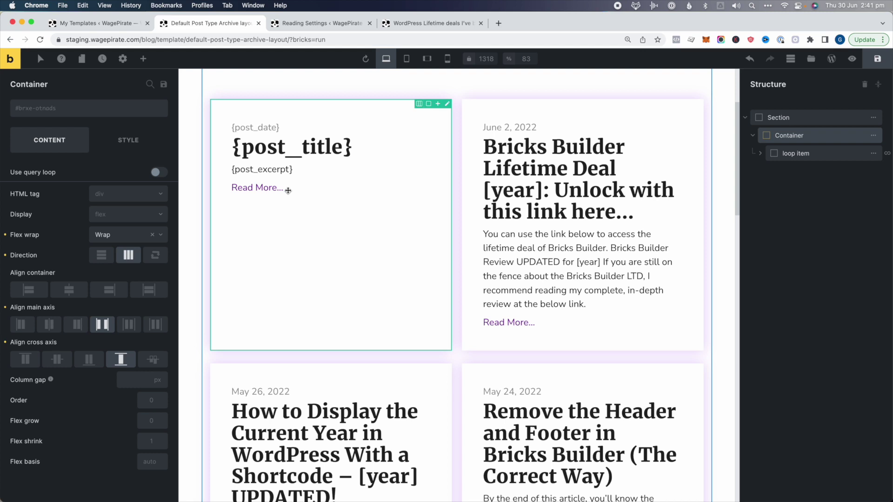
pyautogui.click(844, 123)
pyautogui.press('super+c')
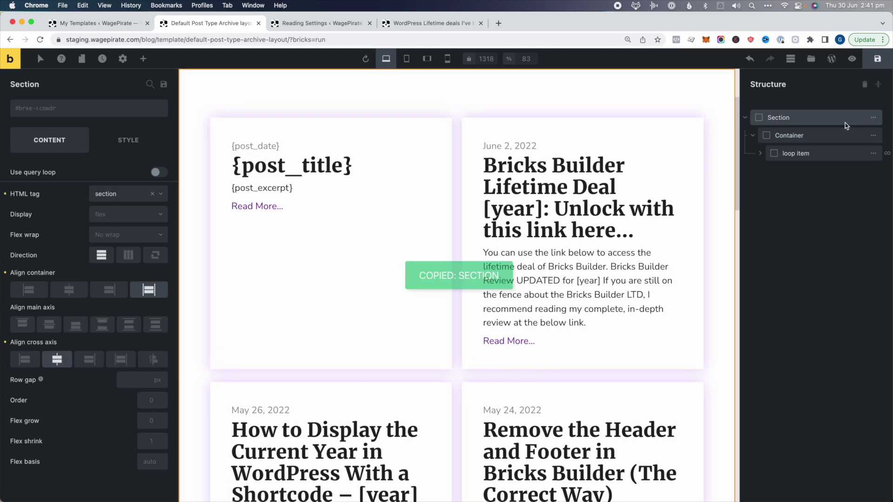
pyautogui.click(409, 24)
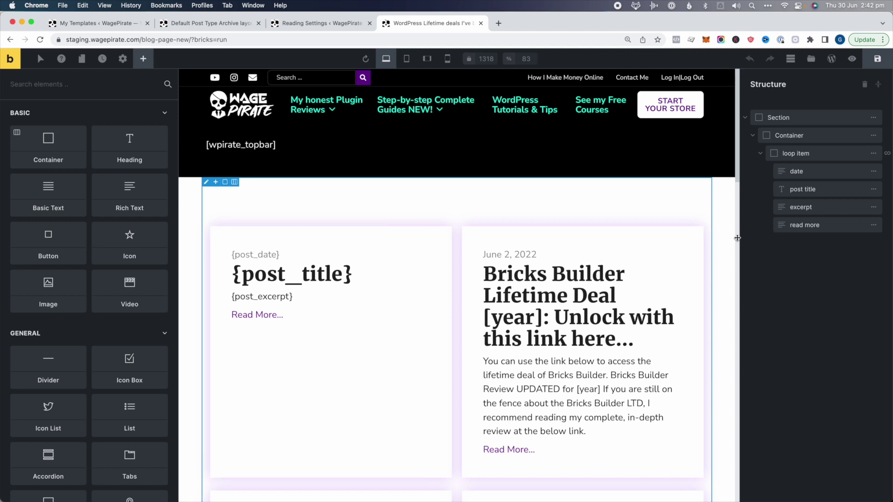
pyautogui.click(873, 118)
pyautogui.click(759, 118)
pyautogui.press('super+v')
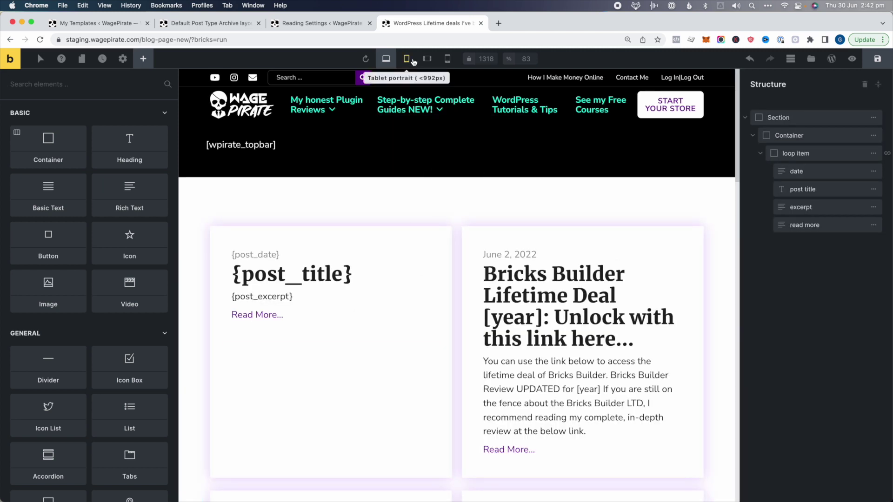
# Check the pasted blog layout at the mobile landscape breakpoint
pyautogui.click(386, 59)
pyautogui.click(406, 60)
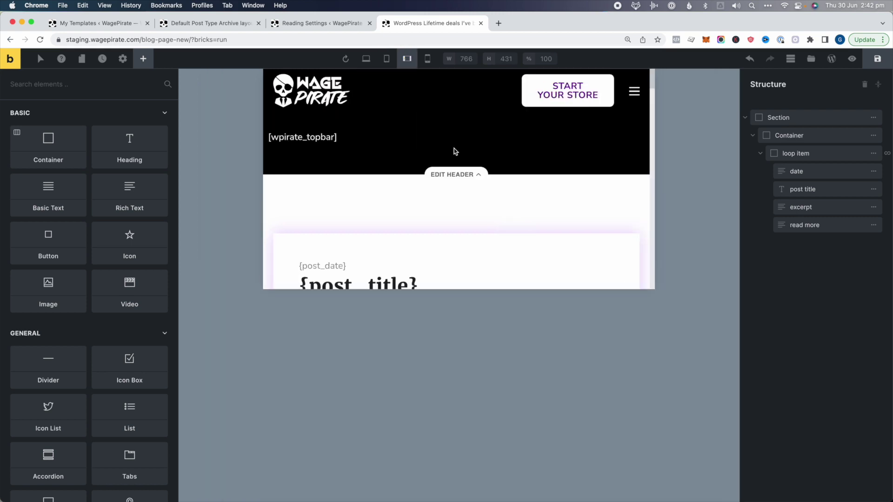
pyautogui.scroll(-10, 451, 149)
pyautogui.scroll(-8, 457, 156)
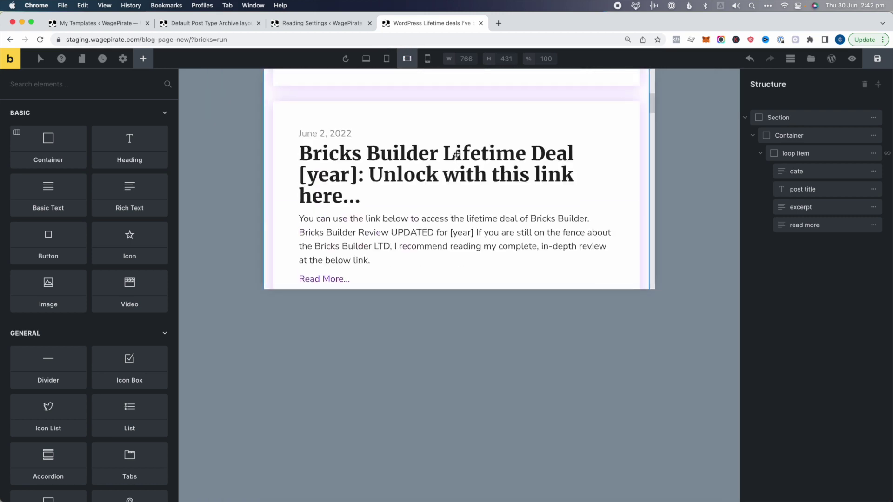
# Save Blog Page New and look through its post grid on the front end
pyautogui.click(877, 59)
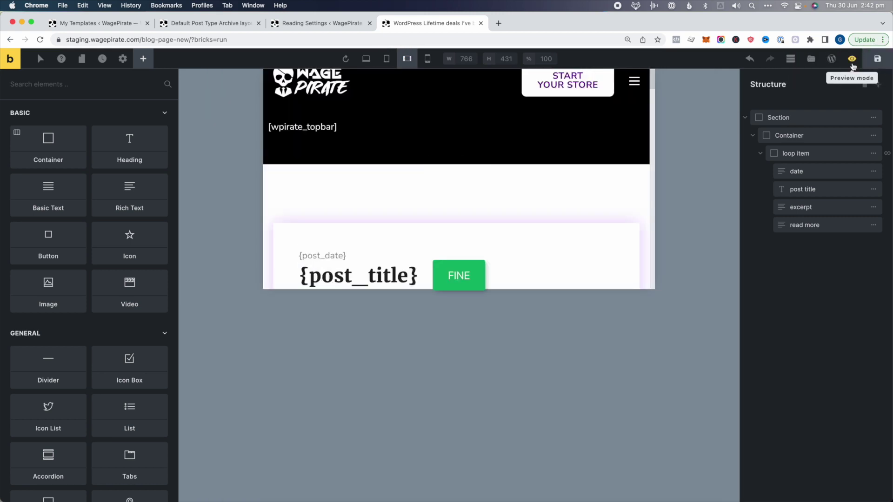
pyautogui.click(852, 59)
pyautogui.click(836, 59)
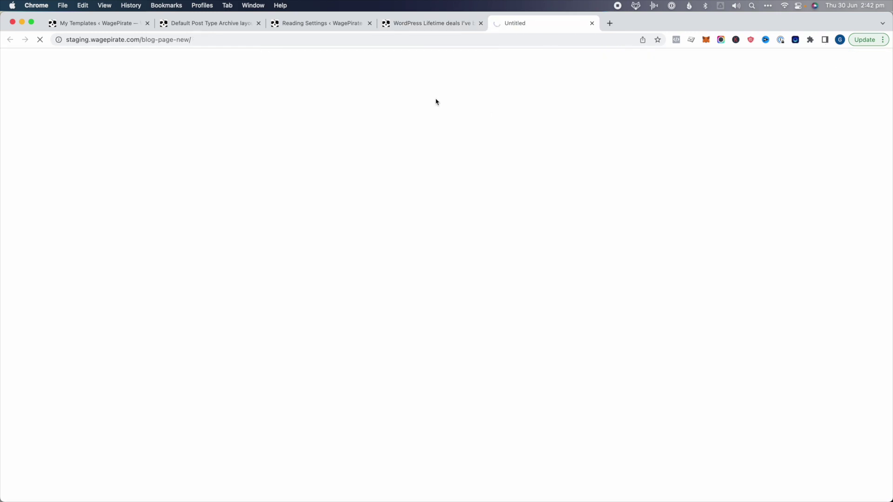
pyautogui.scroll(-15, 436, 186)
pyautogui.scroll(15, 287, 227)
pyautogui.scroll(4, 287, 227)
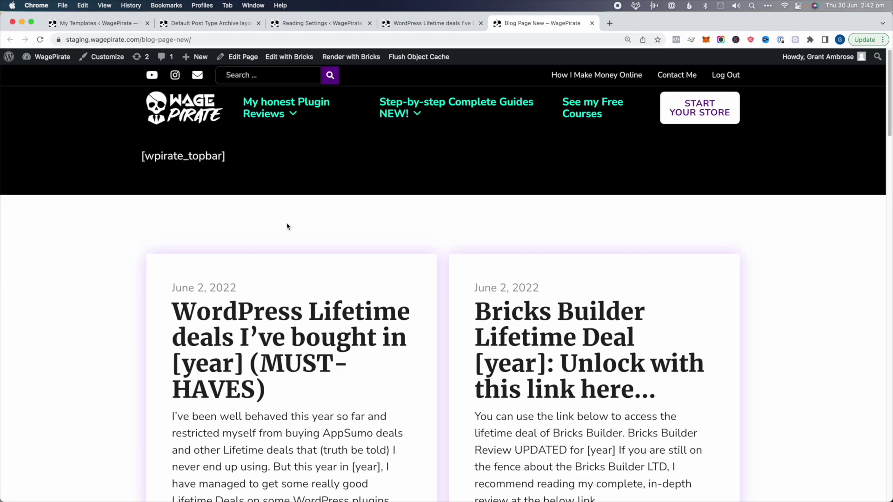
# Narrow the browser window to check the blog page's mobile layout, and restore the window to full width
pyautogui.moveTo(892, 331); pyautogui.dragTo(233, 347)
pyautogui.scroll(-6, 189, 348)
pyautogui.scroll(6, 189, 347)
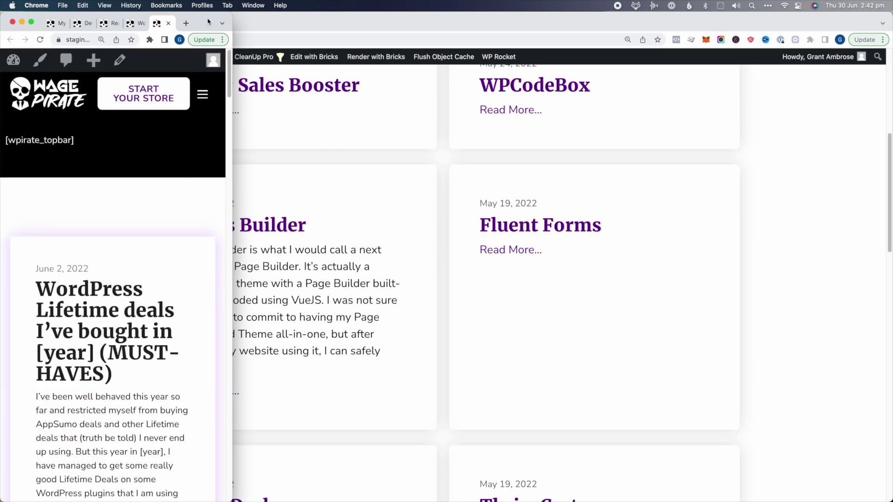
pyautogui.doubleClick(208, 22)
# Open the All my Reviews archive from the site navigation and look through its product cards
pyautogui.moveTo(312, 105)
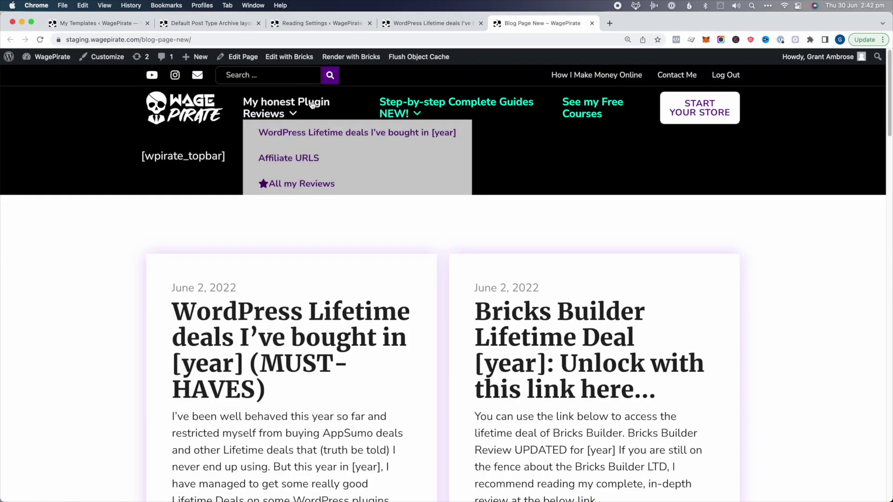
pyautogui.click(283, 189)
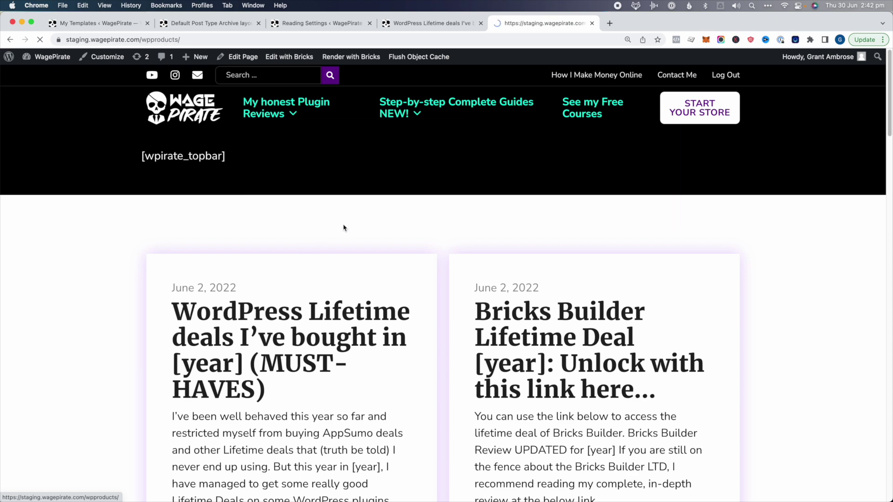
pyautogui.scroll(-20, 416, 220)
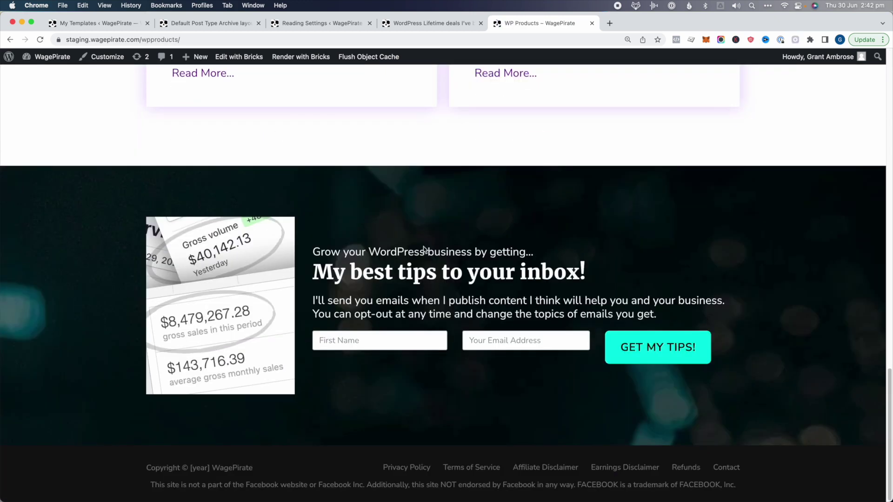
pyautogui.scroll(20, 428, 260)
pyautogui.moveTo(891, 269)
pyautogui.mouseDown()
pyautogui.moveTo(221, 305)
pyautogui.moveTo(887, 257)
pyautogui.mouseUp()
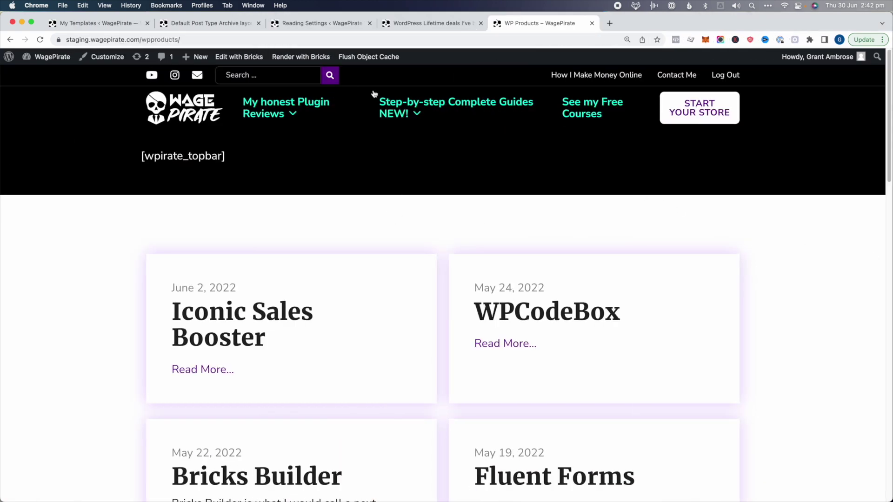
# Add a Pagination element to the Container of the Default Post Type Archive layout template and save it
pyautogui.click(210, 22)
pyautogui.scroll(-2, 289, 163)
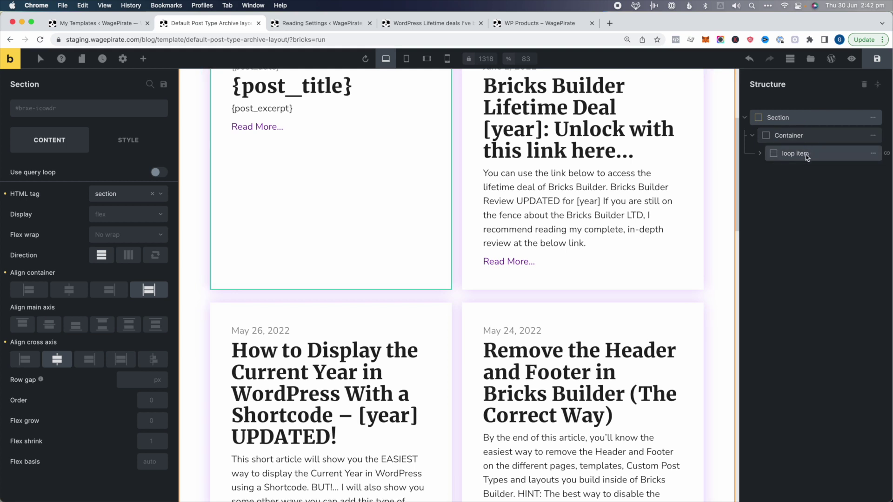
pyautogui.click(791, 135)
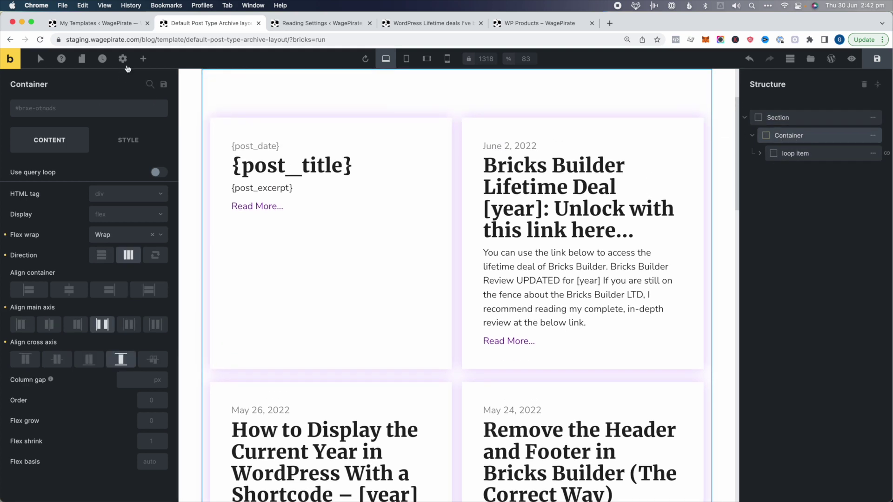
pyautogui.click(143, 60)
pyautogui.write('pag')
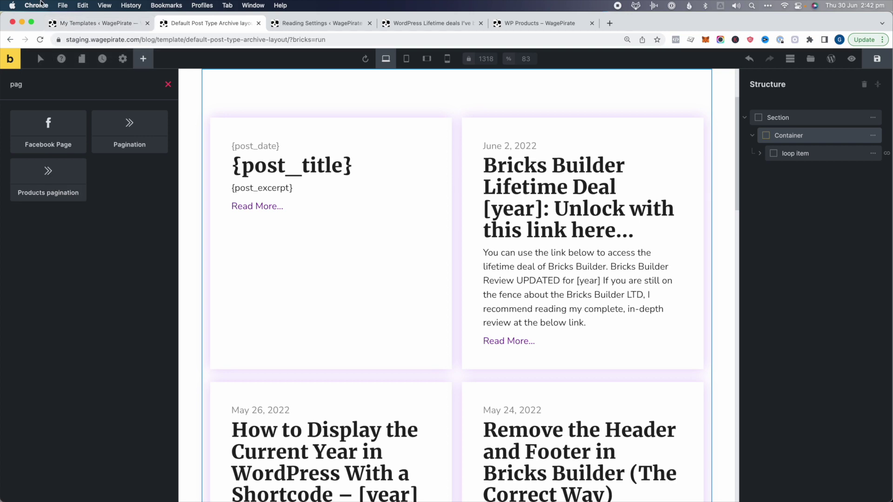
pyautogui.click(134, 135)
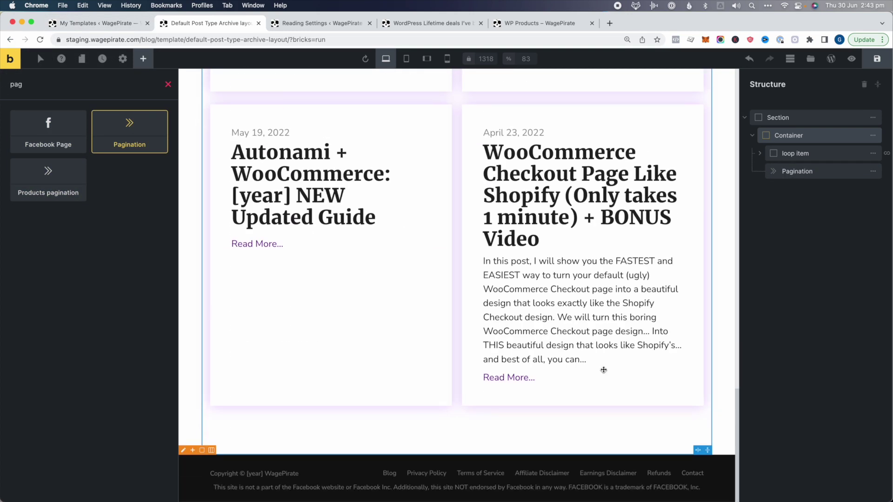
pyautogui.click(877, 59)
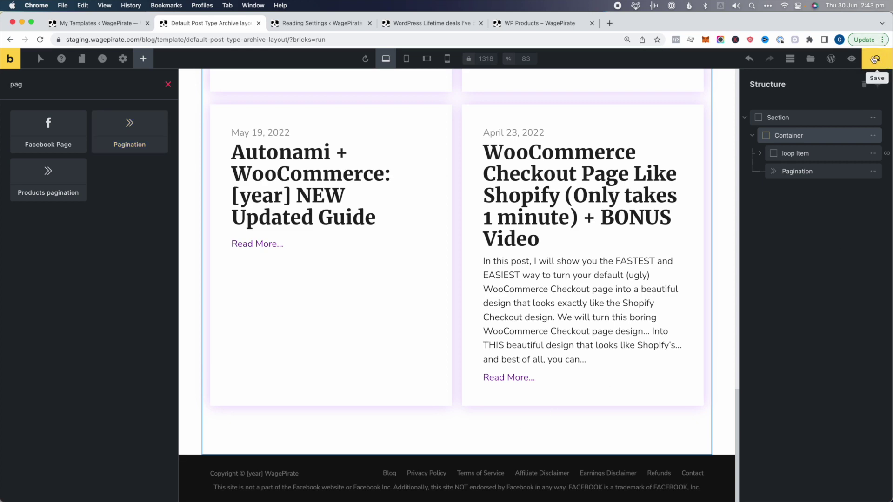
# Test the pagination on the WP Products archive by opening page 2 and looking through its cards
pyautogui.click(852, 59)
pyautogui.press('super+5')
pyautogui.scroll(-10, 285, 237)
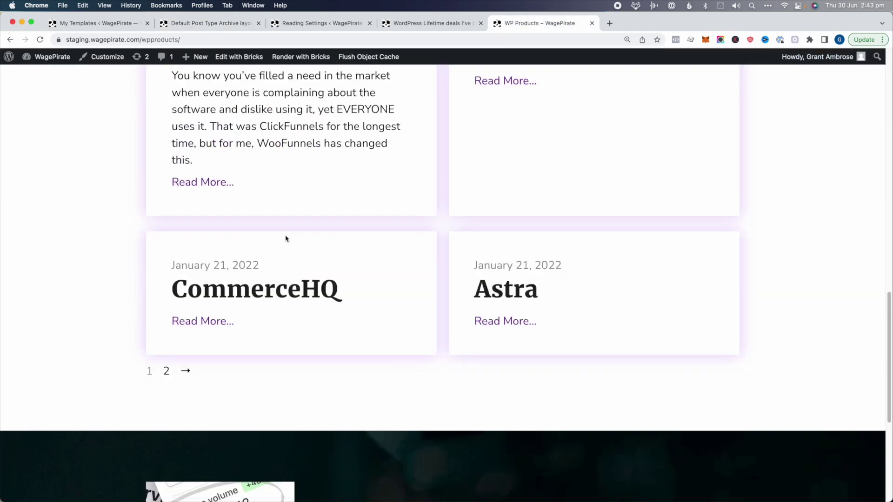
pyautogui.click(166, 269)
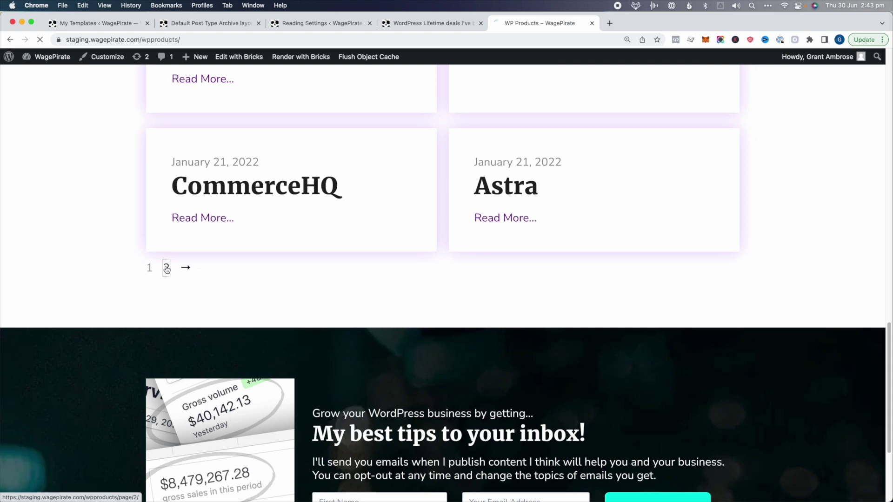
pyautogui.scroll(-15, 277, 305)
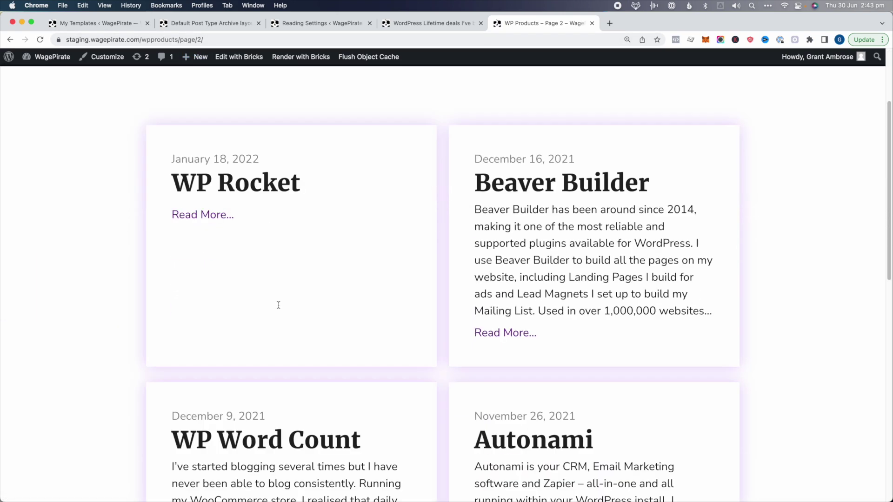
# Return the WP Products archive to its first page and open the Pagination element's settings in the Default Post Type Archive layout template
pyautogui.scroll(5, 279, 305)
pyautogui.click(172, 376)
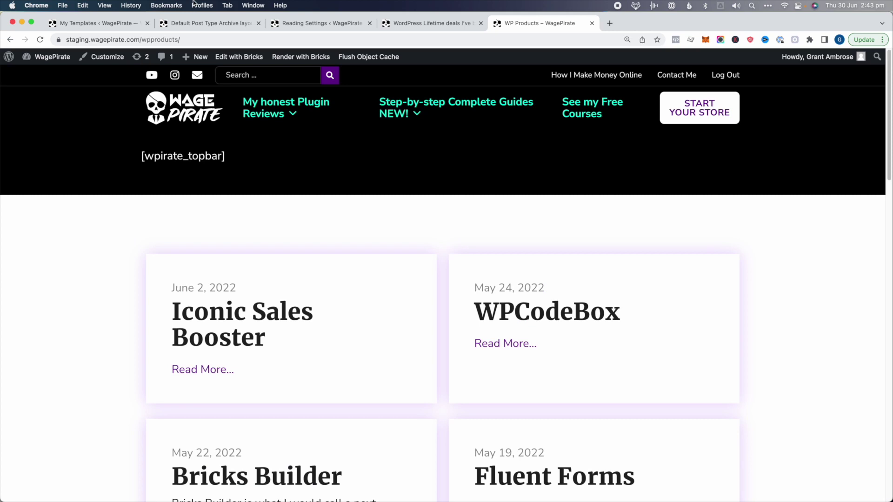
pyautogui.click(204, 23)
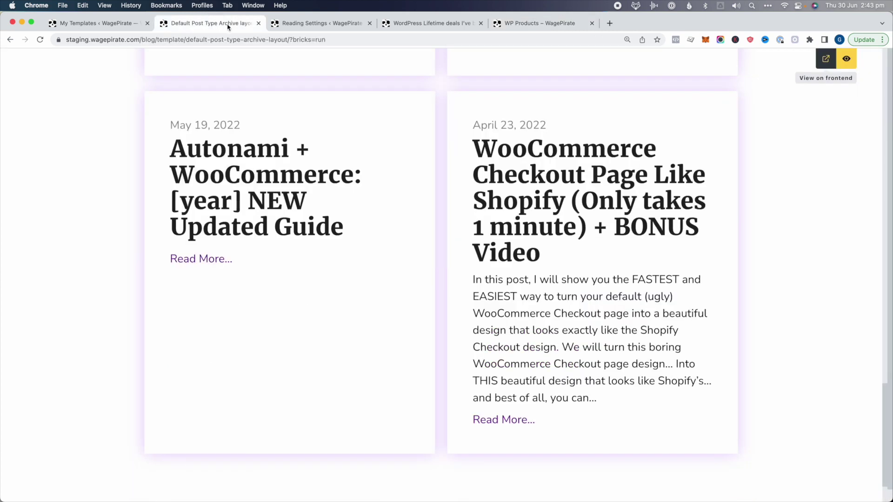
pyautogui.click(847, 59)
pyautogui.click(797, 171)
pyautogui.click(804, 243)
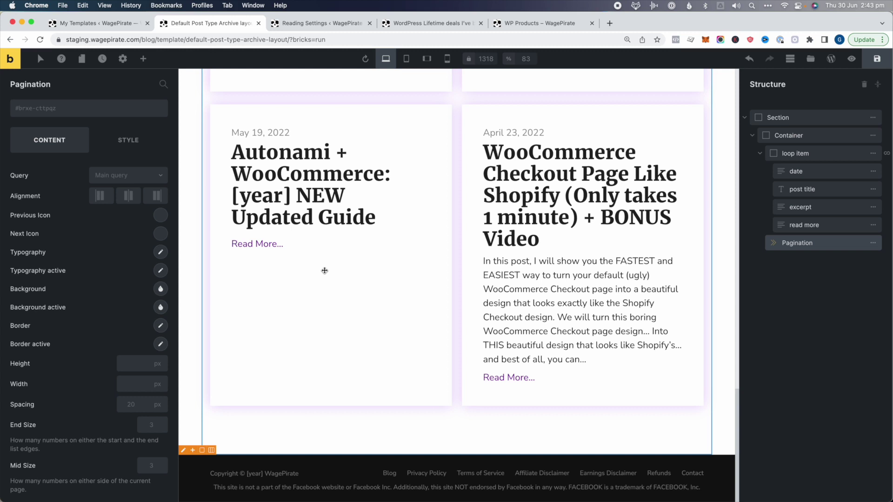
# Set the Pagination element's background to purple #7500a8 and its active background to black #000000
pyautogui.click(160, 287)
pyautogui.click(114, 314)
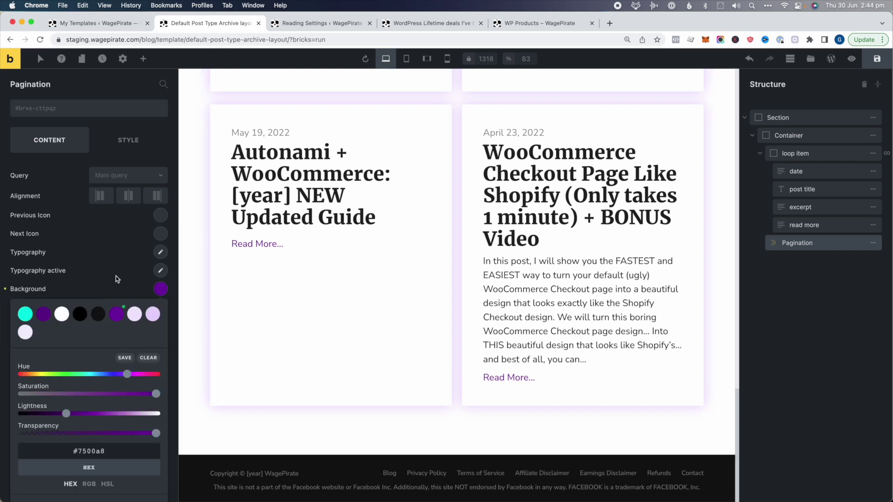
pyautogui.click(168, 290)
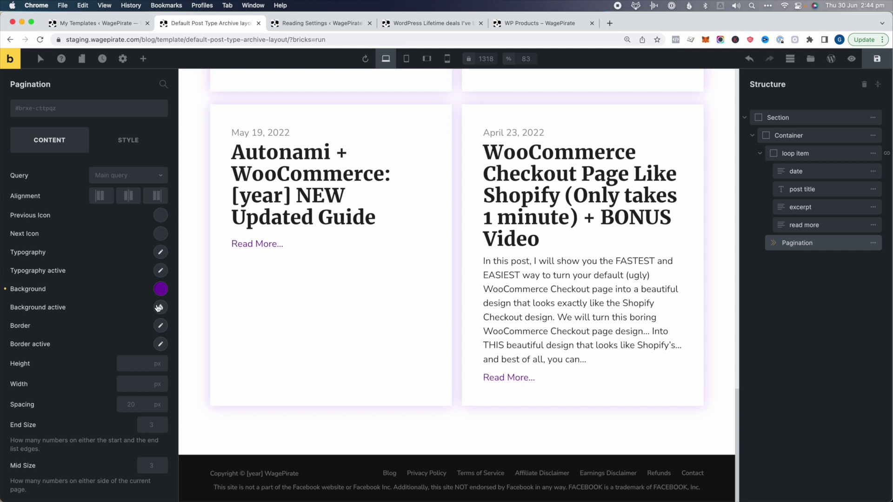
pyautogui.click(159, 307)
pyautogui.click(80, 332)
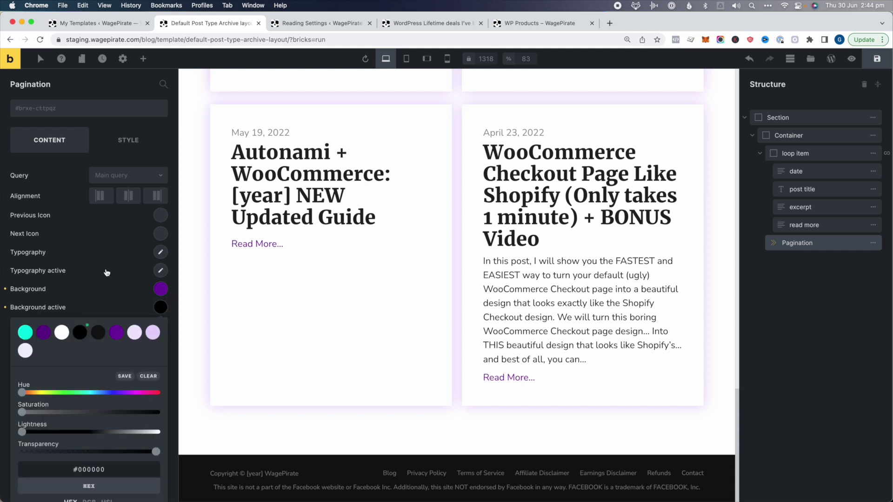
# Set both the regular and the active typography color of the Pagination element to #f2e7ff
pyautogui.click(161, 252)
pyautogui.click(150, 279)
pyautogui.click(120, 302)
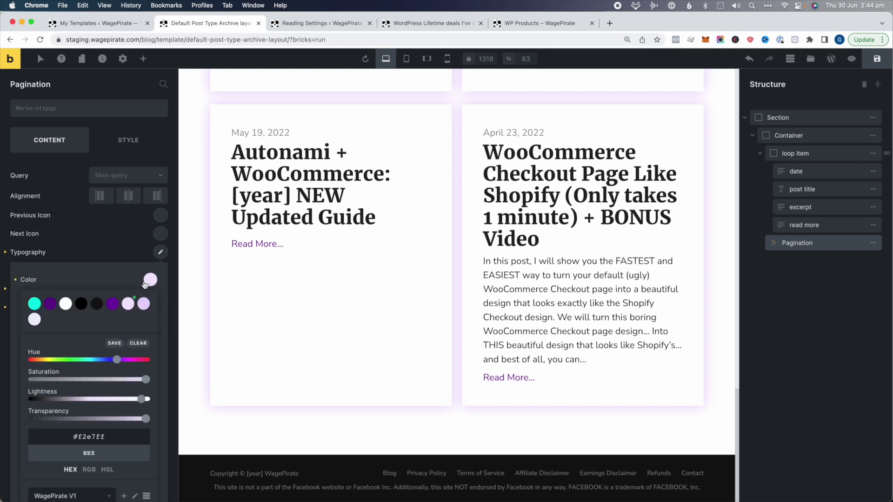
pyautogui.click(153, 246)
pyautogui.click(161, 270)
pyautogui.click(150, 297)
pyautogui.click(119, 321)
pyautogui.click(104, 251)
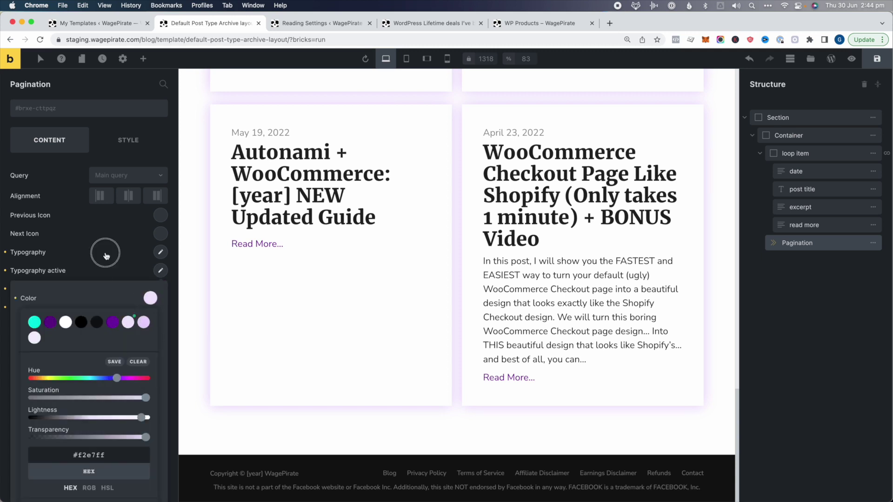
# Save the archive template and check the recolored pagination at the end of the WP Products archive
pyautogui.click(868, 59)
pyautogui.click(851, 59)
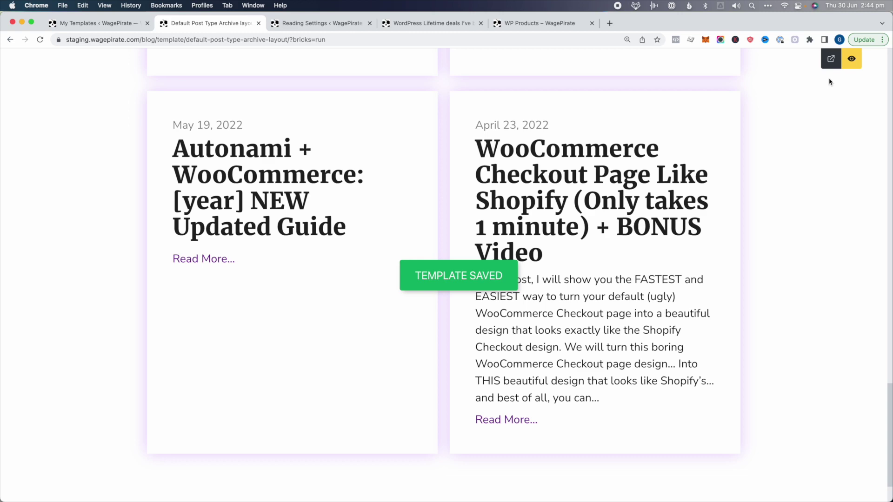
pyautogui.press('super+5')
pyautogui.moveTo(835, 59)
pyautogui.scroll(-10, 313, 244)
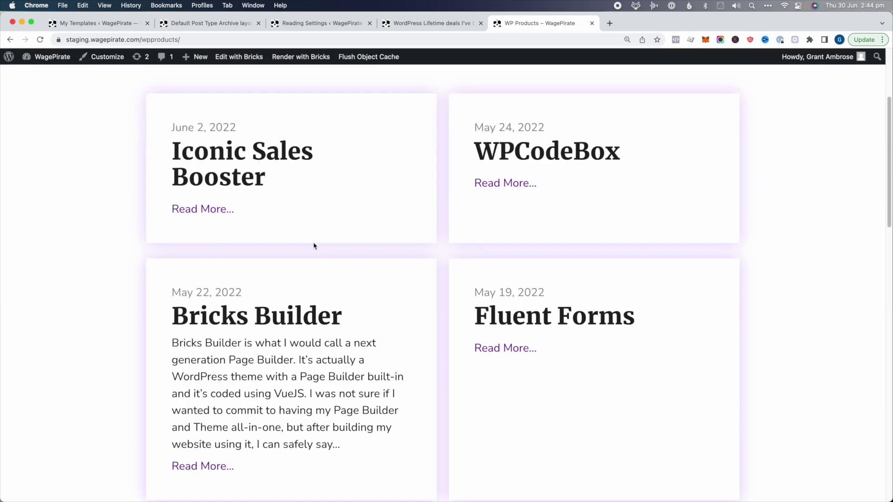
pyautogui.scroll(-5, 314, 245)
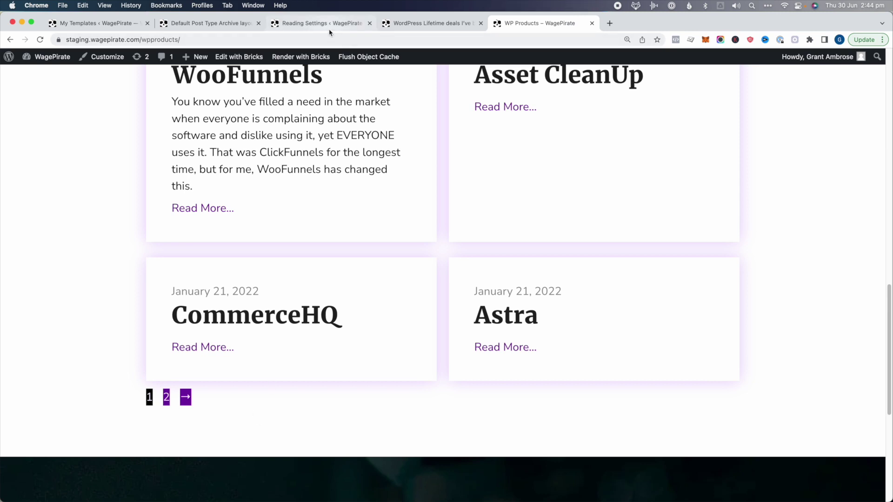
# Center the template's Pagination element, give it a top margin of 30 px, and save the template
pyautogui.click(209, 26)
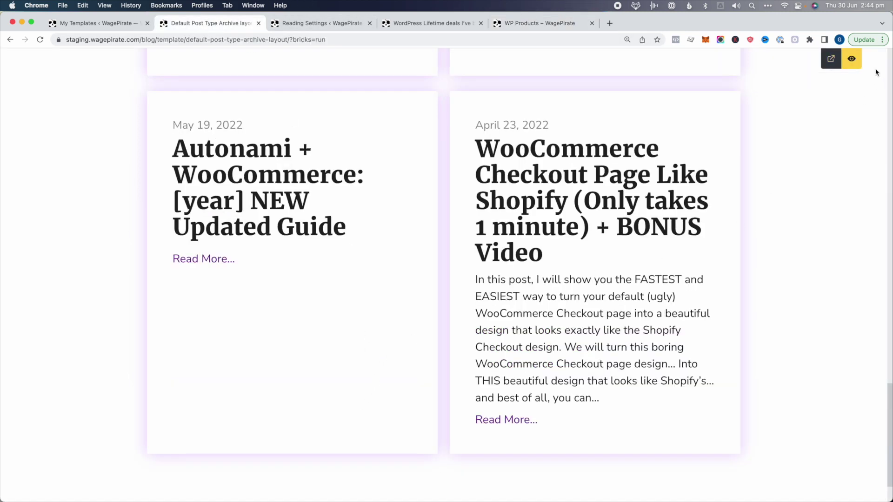
pyautogui.click(851, 58)
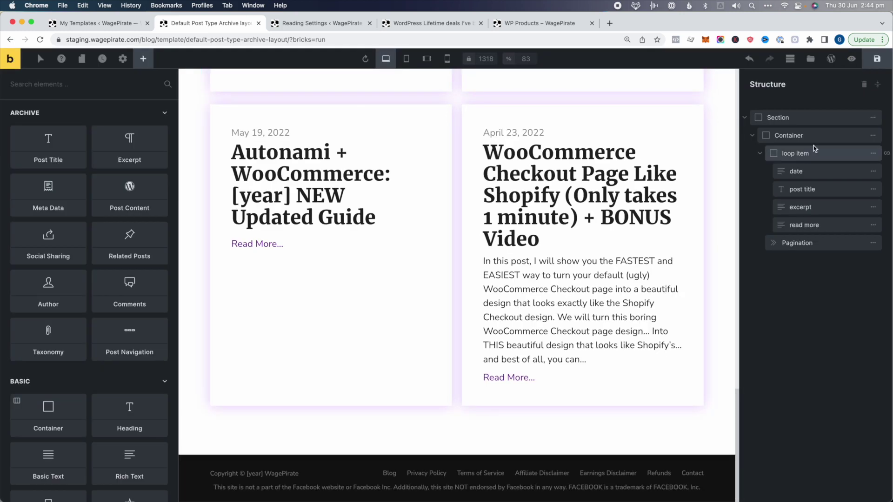
pyautogui.click(829, 245)
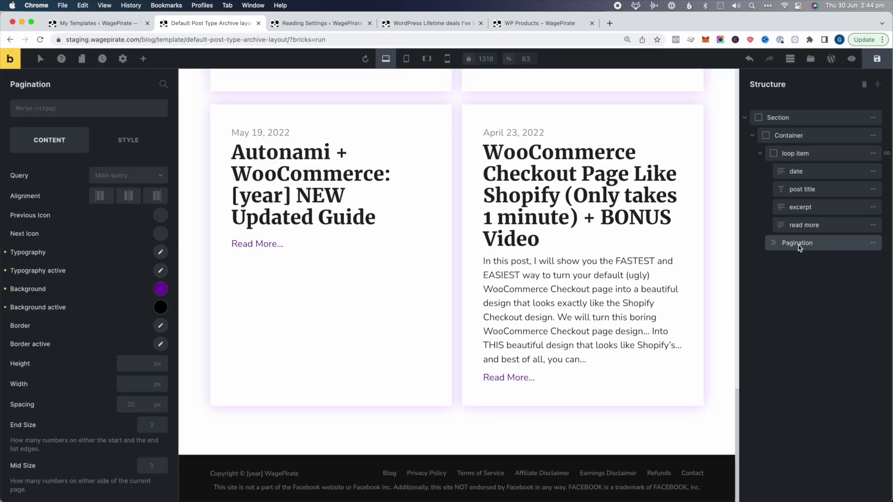
pyautogui.click(129, 195)
pyautogui.click(128, 140)
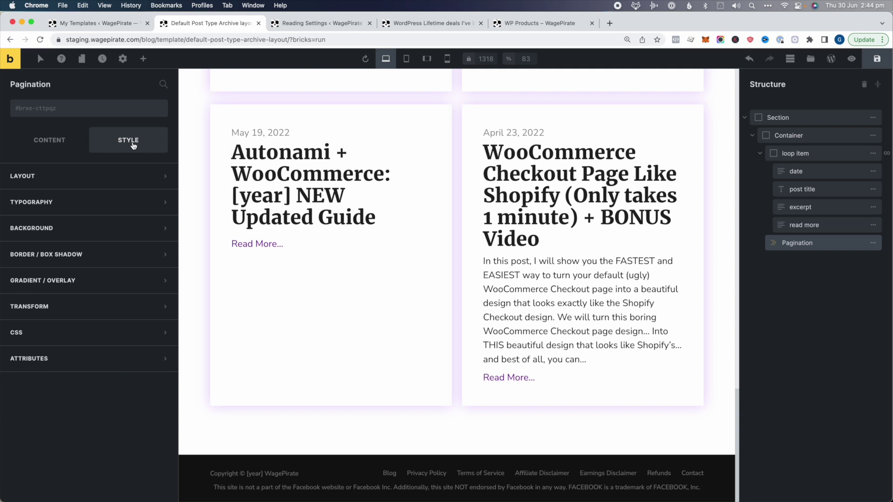
pyautogui.click(69, 176)
pyautogui.click(28, 240)
pyautogui.write('3')
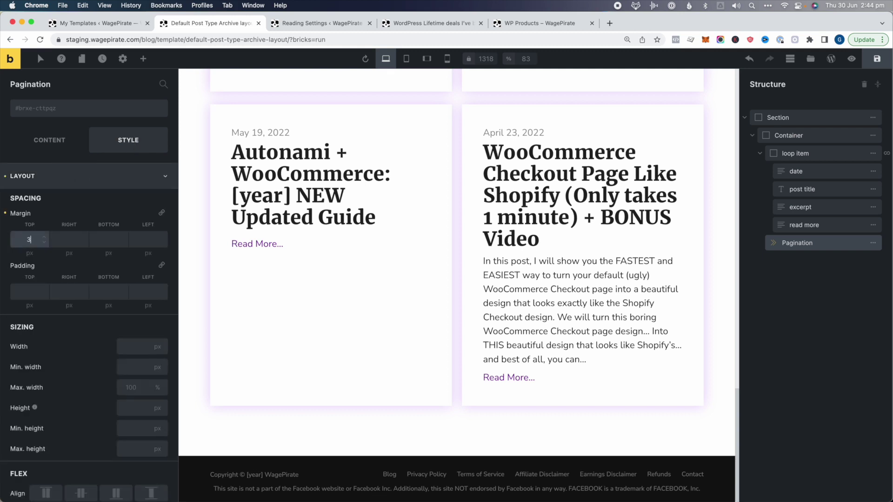
pyautogui.write('0')
pyautogui.click(877, 59)
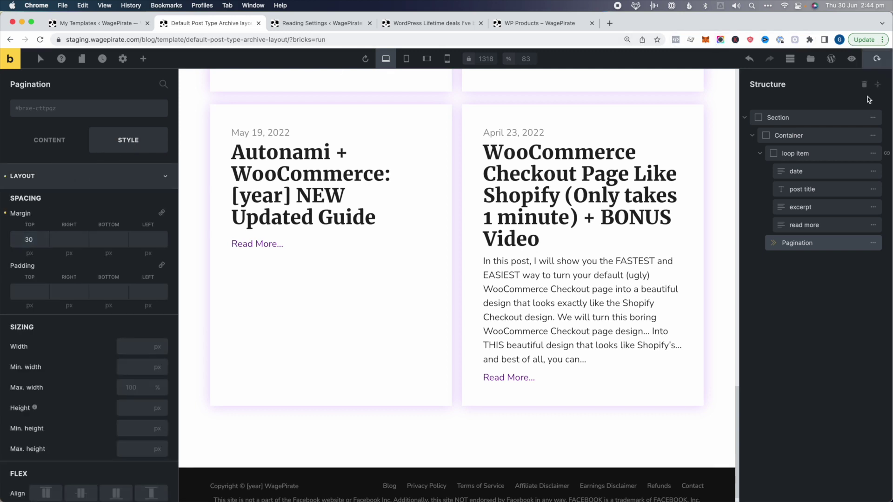
# Copy the whole Section of the archive template and paste it into the empty canvas of the new blog page
pyautogui.click(832, 119)
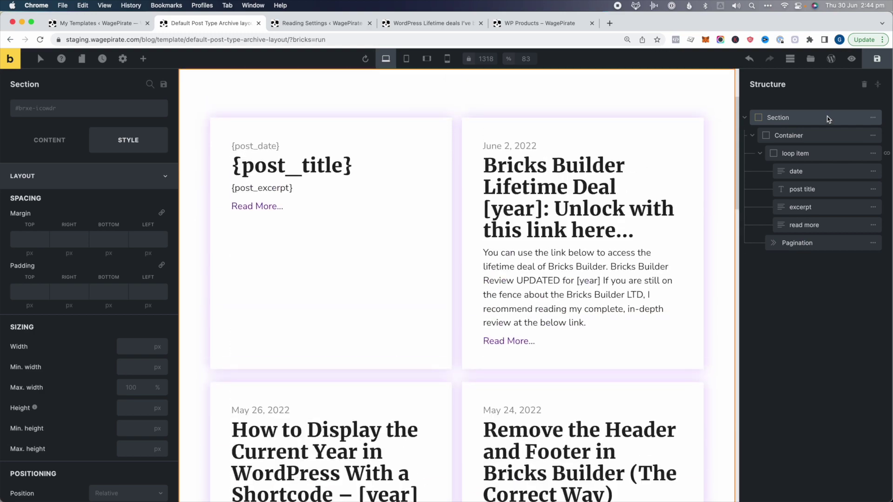
pyautogui.press('super+c')
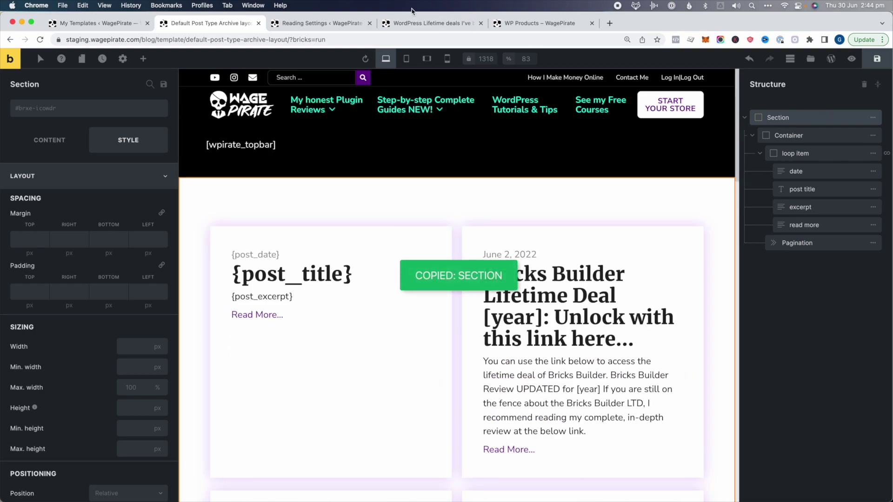
pyautogui.click(420, 23)
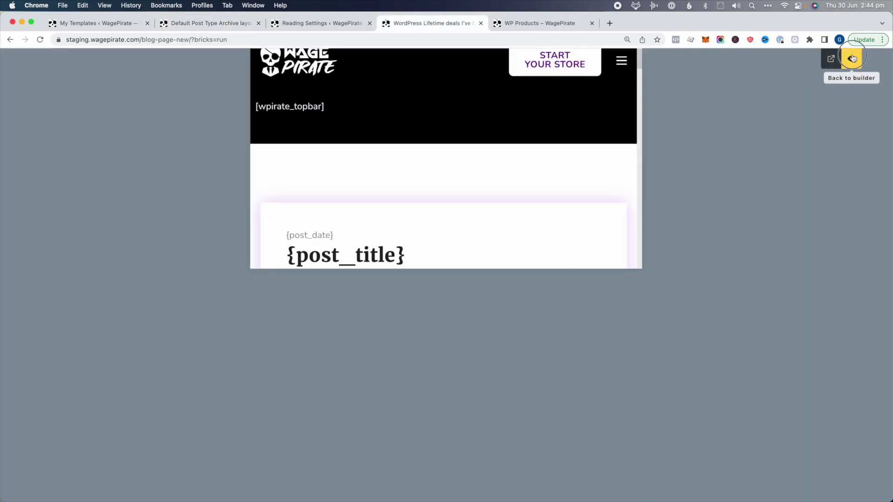
pyautogui.click(852, 58)
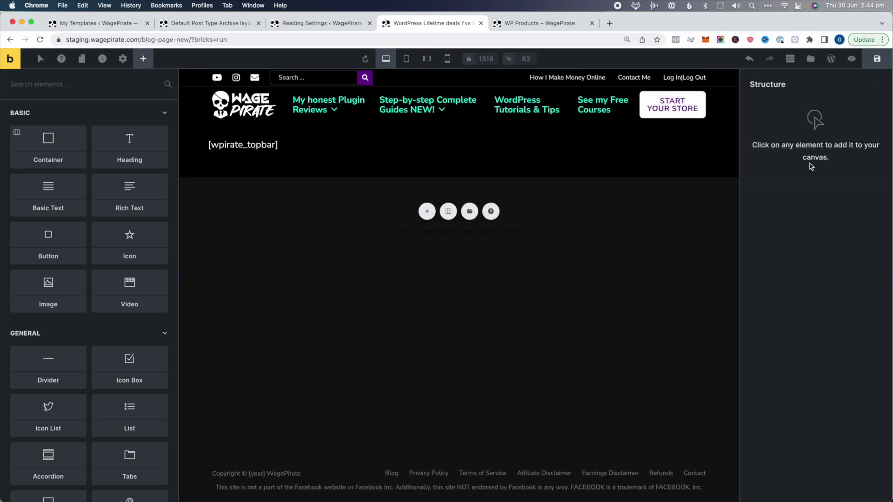
pyautogui.press('super+v')
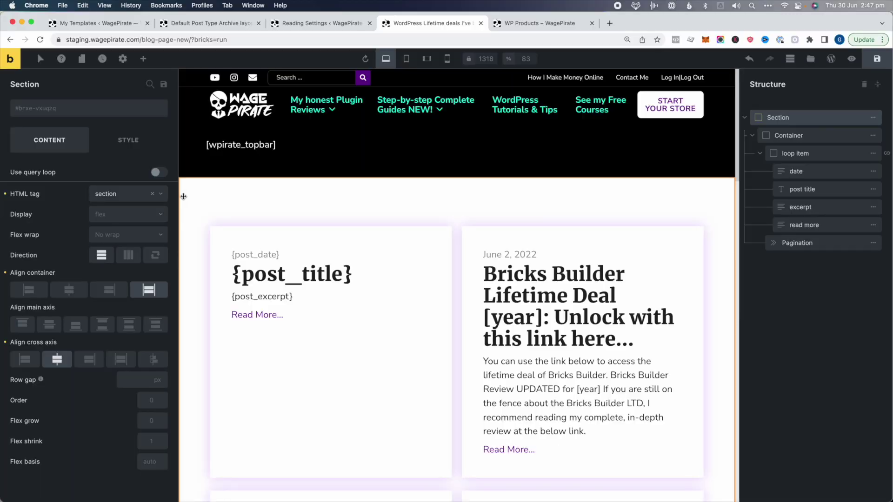
# Open the WordPress Reading Settings in a new browser tab and check which page is assigned as the Posts page
pyautogui.click(98, 23)
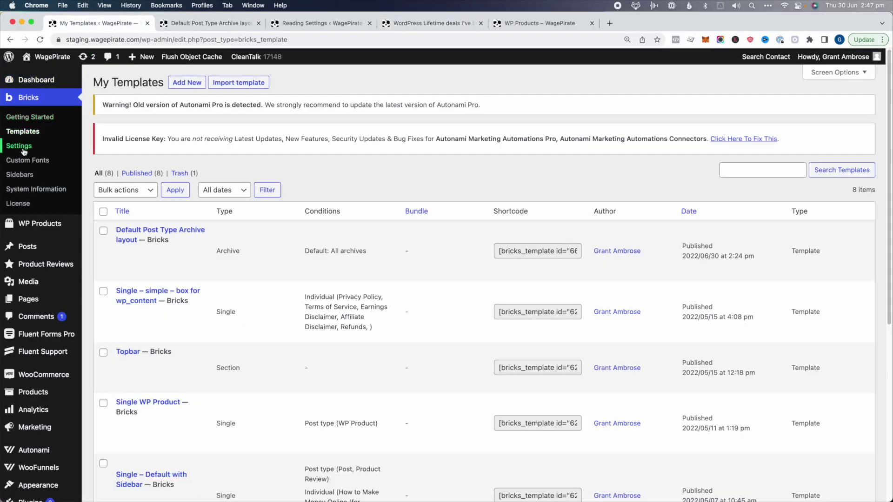
pyautogui.moveTo(70, 283)
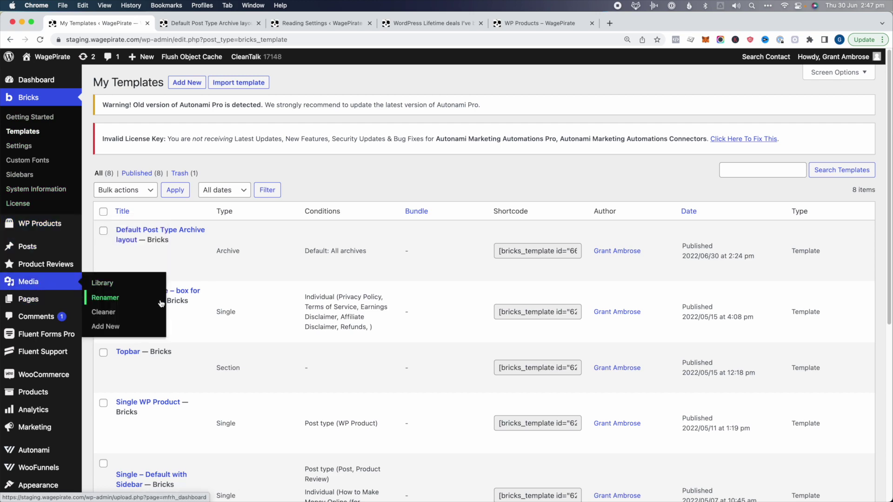
pyautogui.scroll(-5, 161, 303)
pyautogui.moveTo(91, 379)
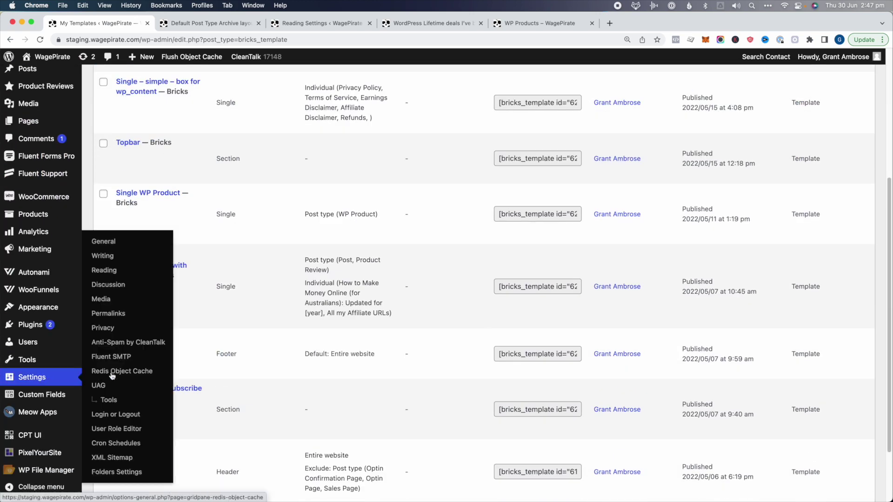
pyautogui.keyDown('super'); pyautogui.click(105, 270); pyautogui.keyUp('super')
pyautogui.click(195, 28)
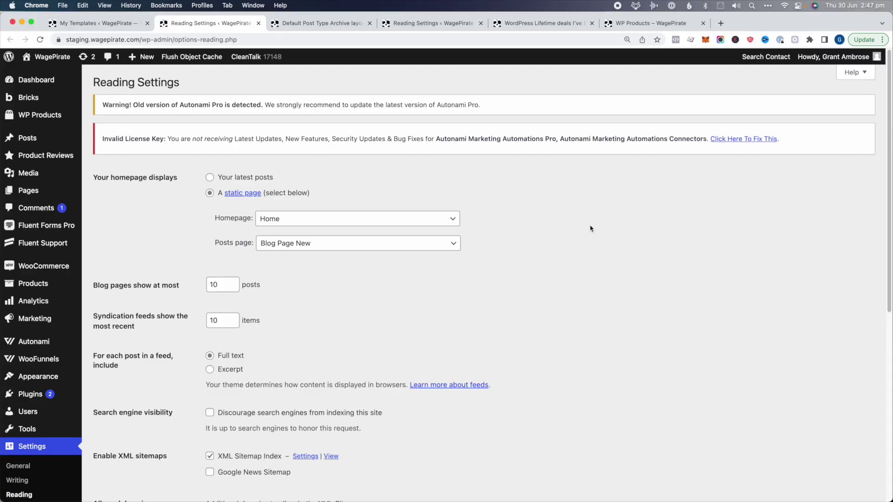
# Review the post cards in the archive template and the copied section on the new blog page
pyautogui.click(302, 23)
pyautogui.scroll(-2, 363, 139)
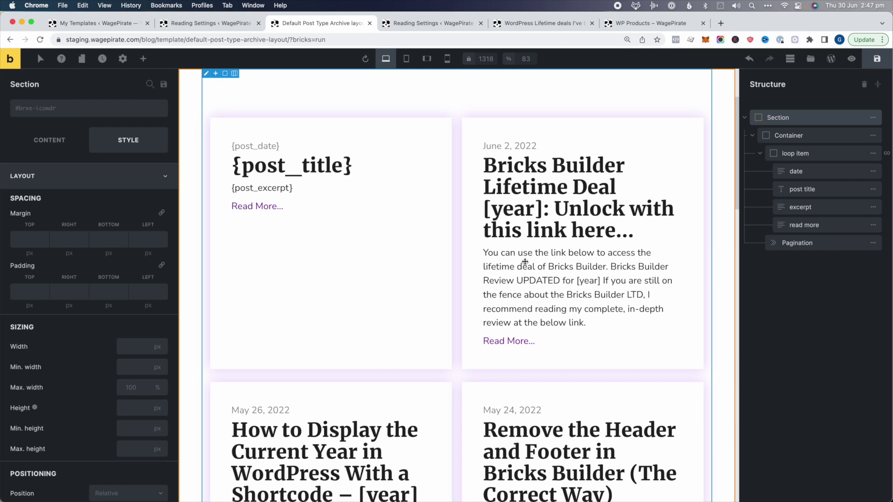
pyautogui.click(540, 23)
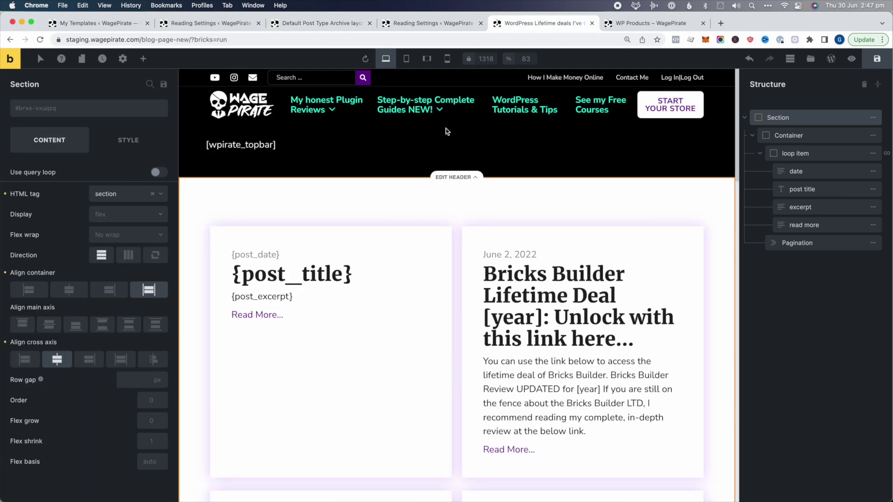
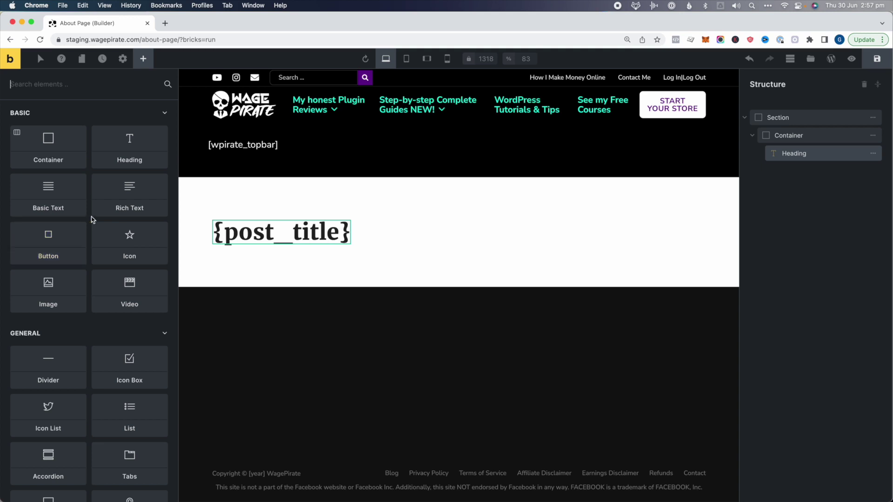
# Add a Basic Text element below the heading on the About Page and repeat its placeholder sentence to make a long paragraph
pyautogui.click(45, 200)
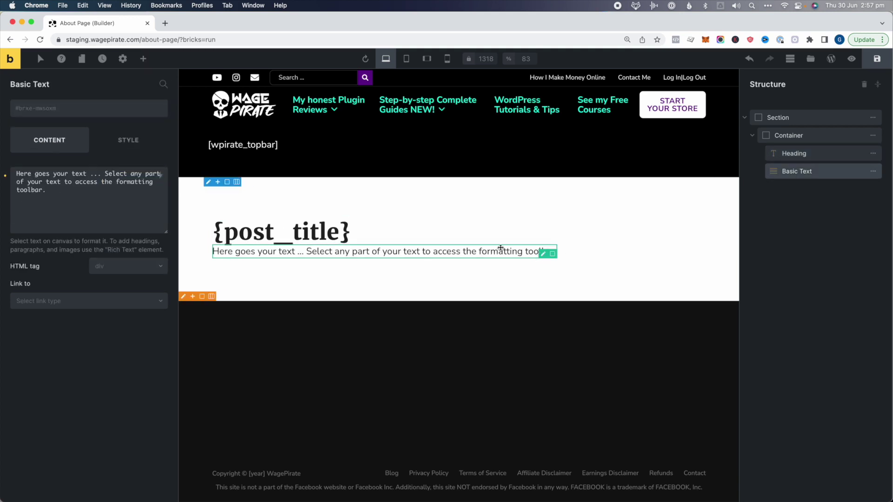
pyautogui.click(100, 207)
pyautogui.press('super+a')
pyautogui.press('super+c')
pyautogui.press('Right')
pyautogui.press('super+v')
pyautogui.press('super+v')
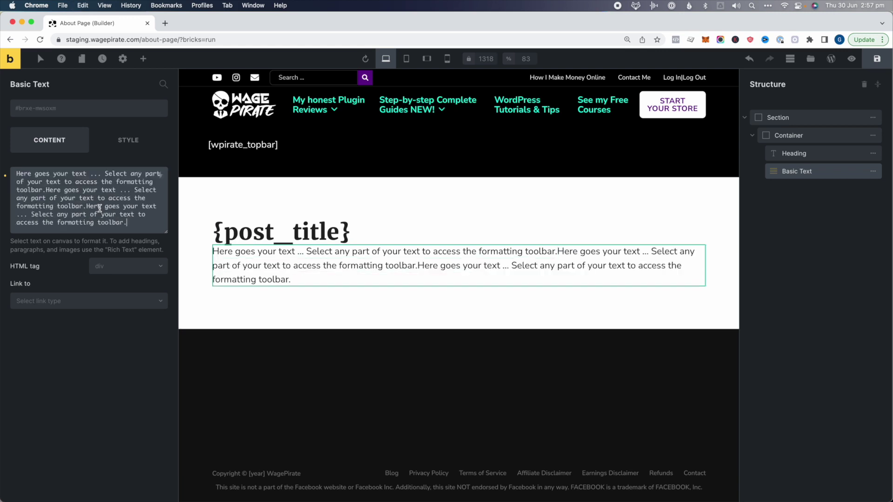
pyautogui.press('super+v')
pyautogui.press('super+v')
pyautogui.press('super+v')
pyautogui.press('super+v')
pyautogui.press('super+v')
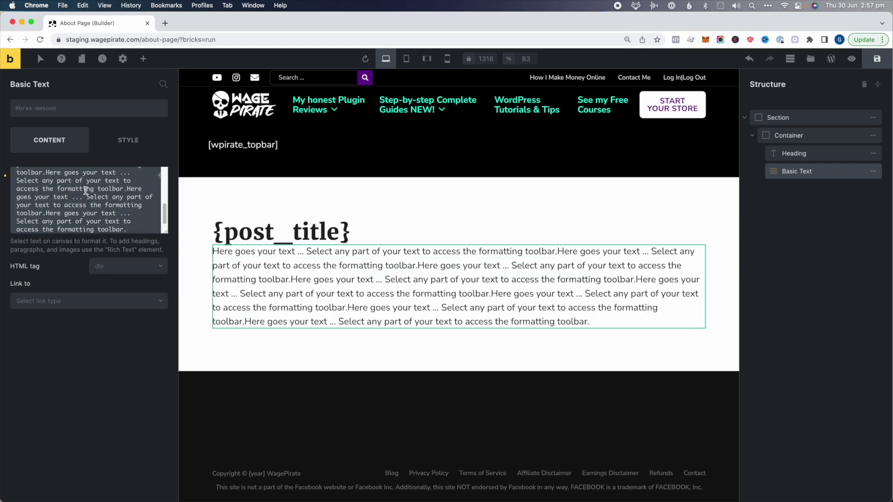
# Give the Basic Text element a top margin of 20 px and duplicate it inside the Container
pyautogui.click(129, 140)
pyautogui.click(794, 153)
pyautogui.click(791, 172)
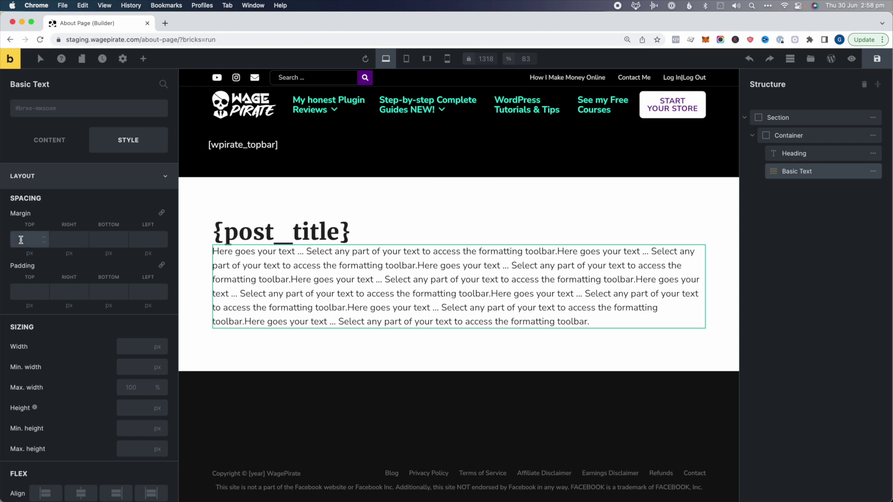
pyautogui.click(21, 239)
pyautogui.write('20')
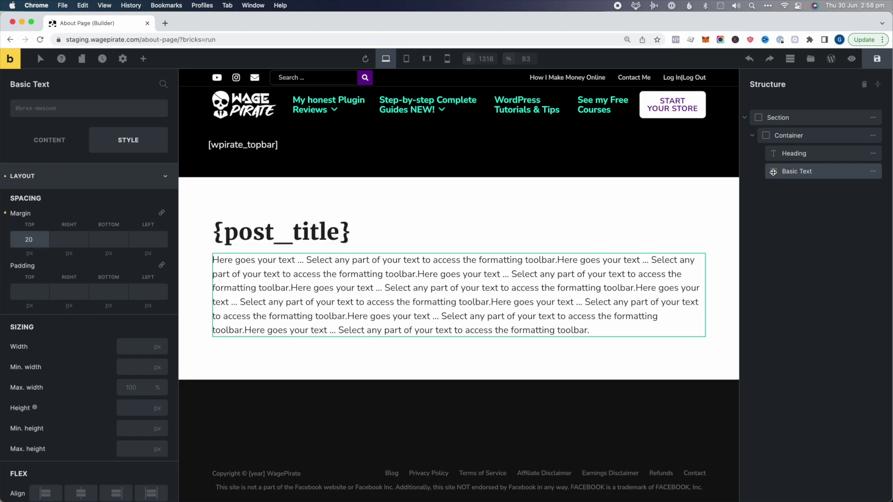
pyautogui.click(872, 171)
pyautogui.click(808, 171)
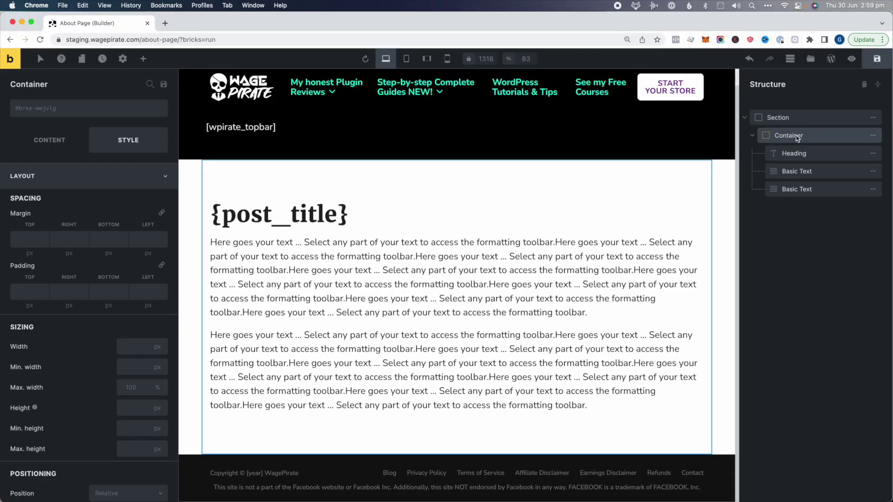
# Set the Container's flex direction to horizontal and its flex wrap to Wrap
pyautogui.click(65, 144)
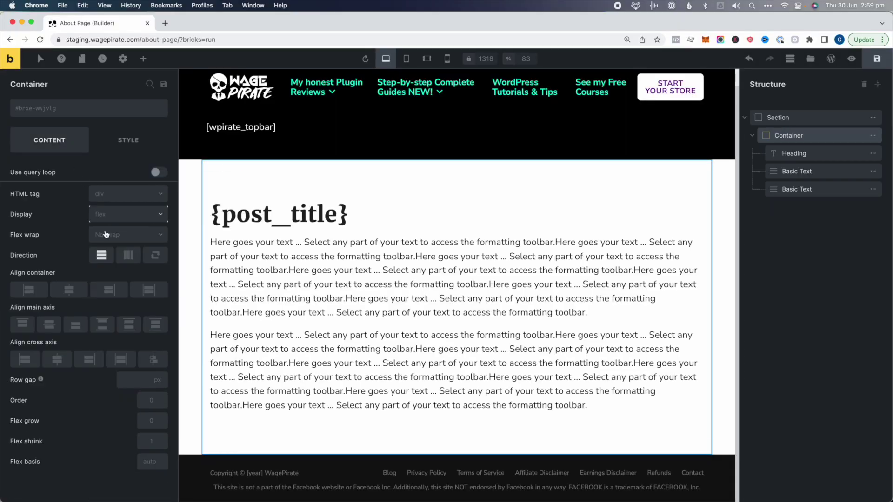
pyautogui.click(131, 257)
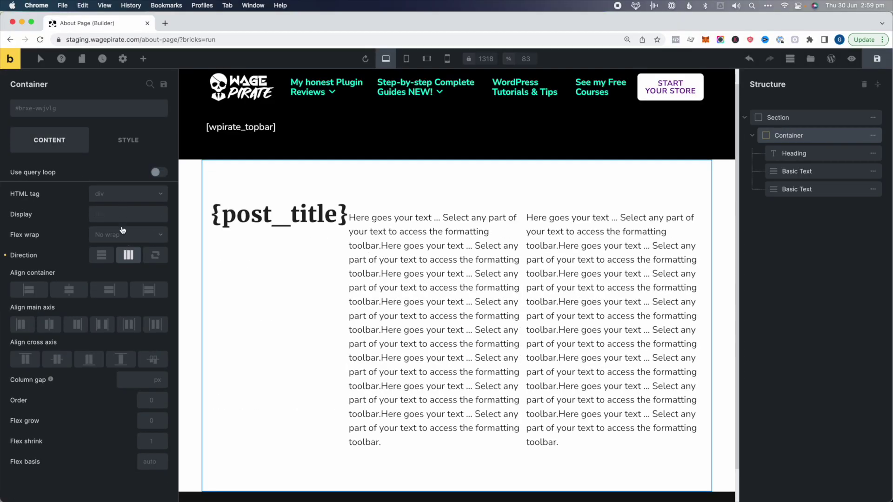
pyautogui.click(120, 235)
pyautogui.click(114, 266)
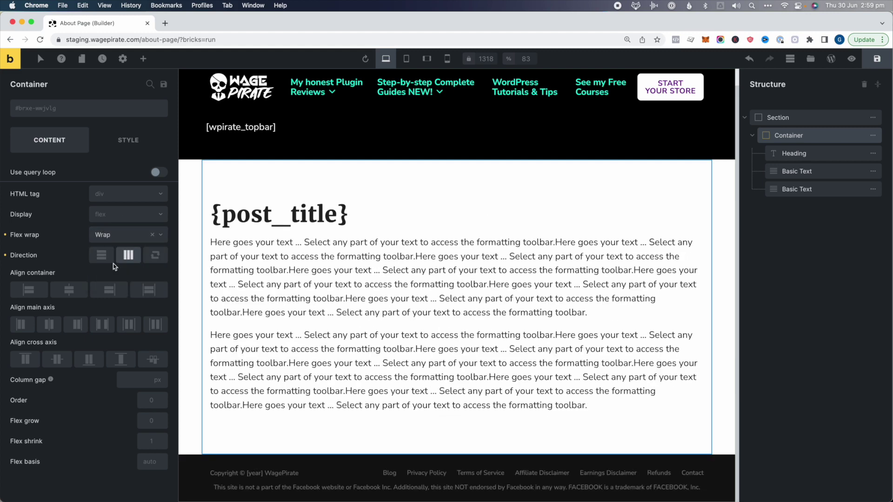
# Set the {post_title} Heading's width to 100% so it fills its own row
pyautogui.click(822, 154)
pyautogui.click(123, 142)
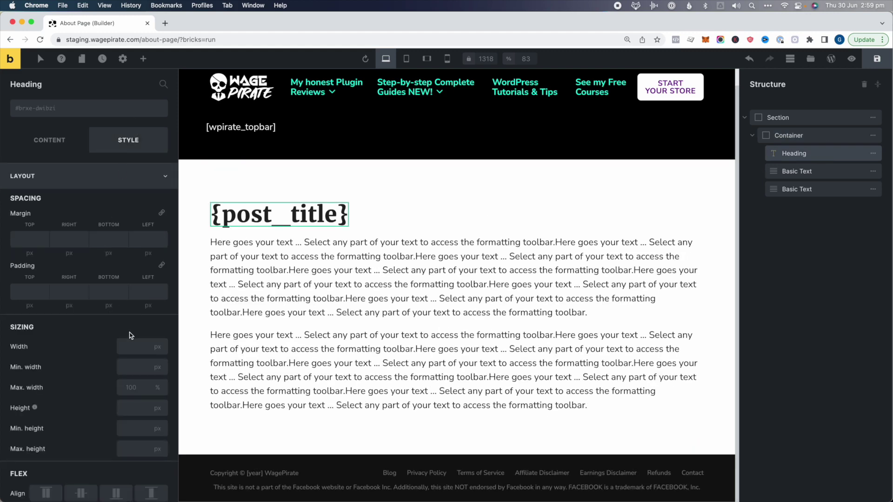
pyautogui.click(131, 346)
pyautogui.write('100%')
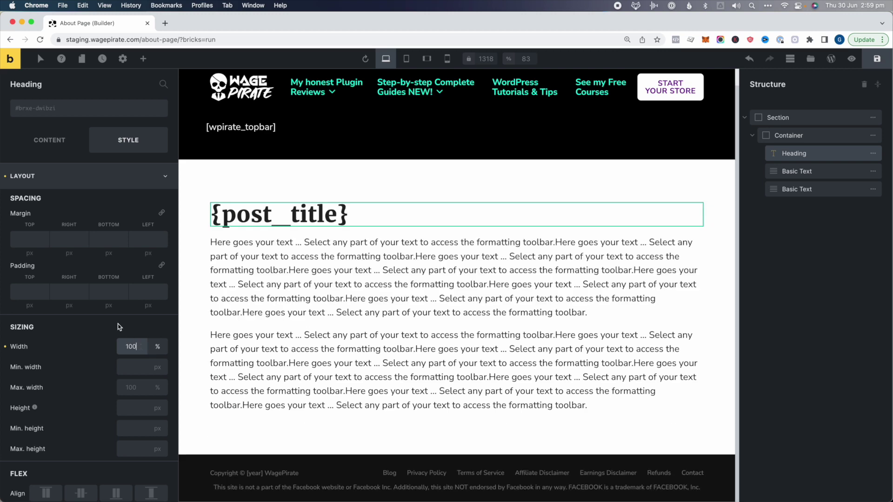
# Set the width of both Basic Text elements to 49% to place them in two columns
pyautogui.click(853, 172)
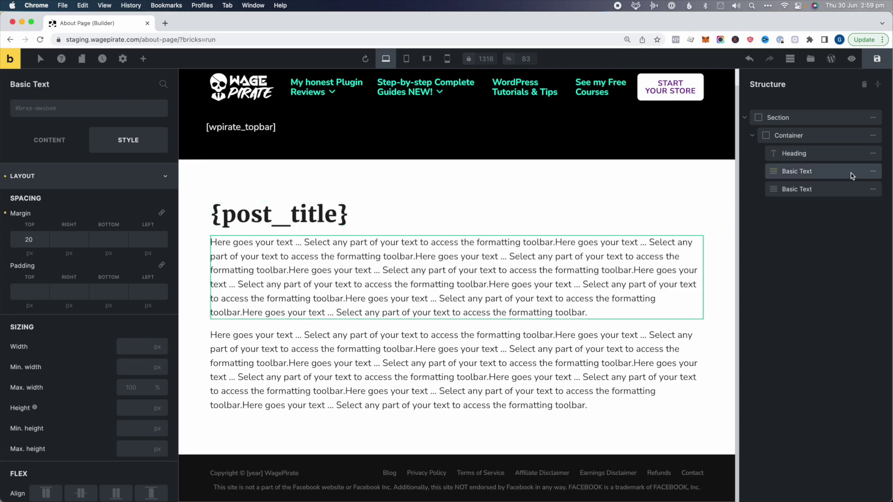
pyautogui.click(128, 349)
pyautogui.write('49%')
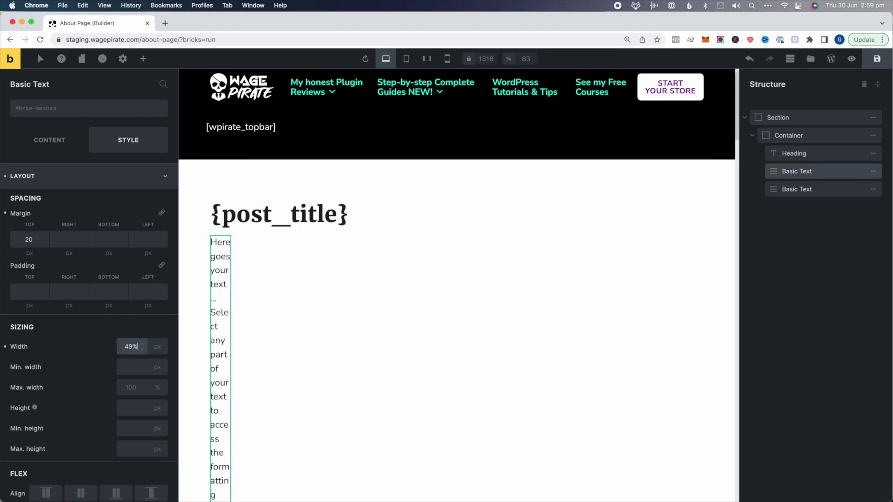
pyautogui.click(807, 190)
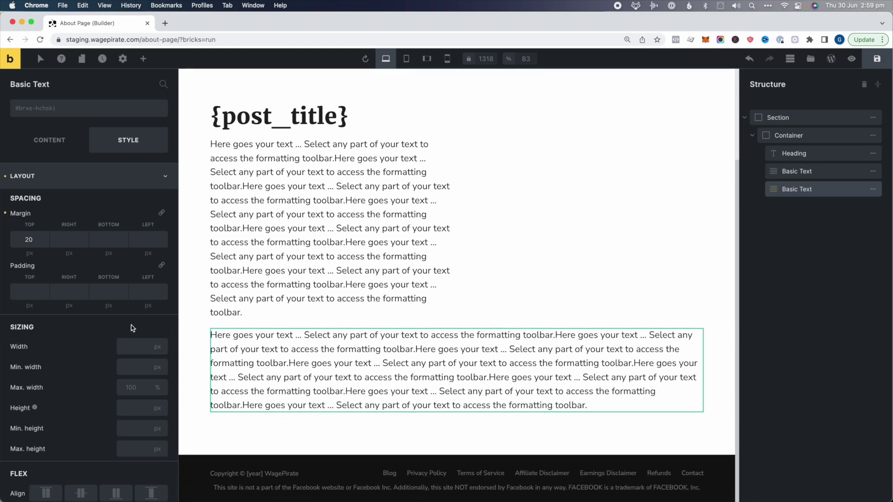
pyautogui.click(128, 347)
pyautogui.write('49%')
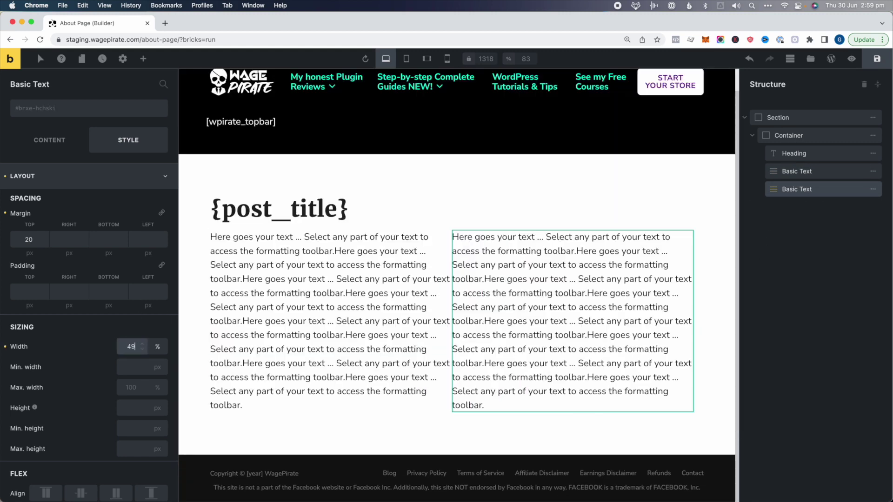
# Distribute the Container's items along the main axis with space between and rename the Section to intro
pyautogui.click(795, 137)
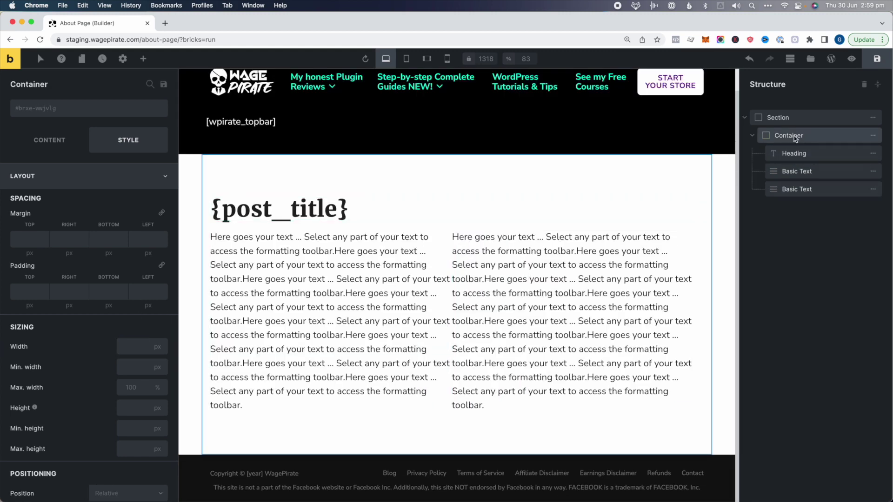
pyautogui.click(55, 147)
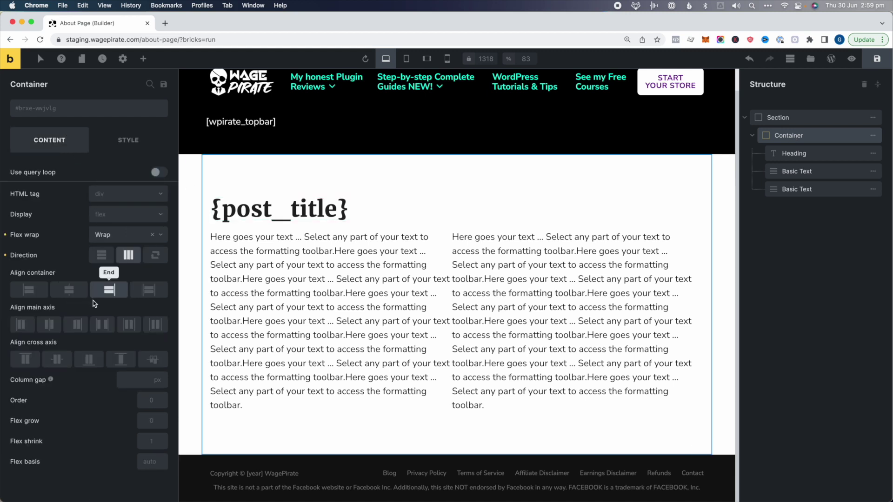
pyautogui.click(98, 322)
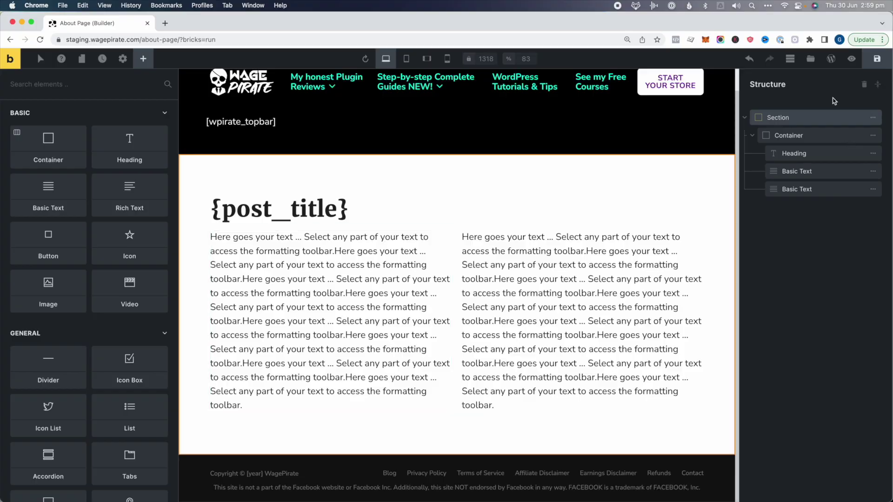
pyautogui.doubleClick(775, 118)
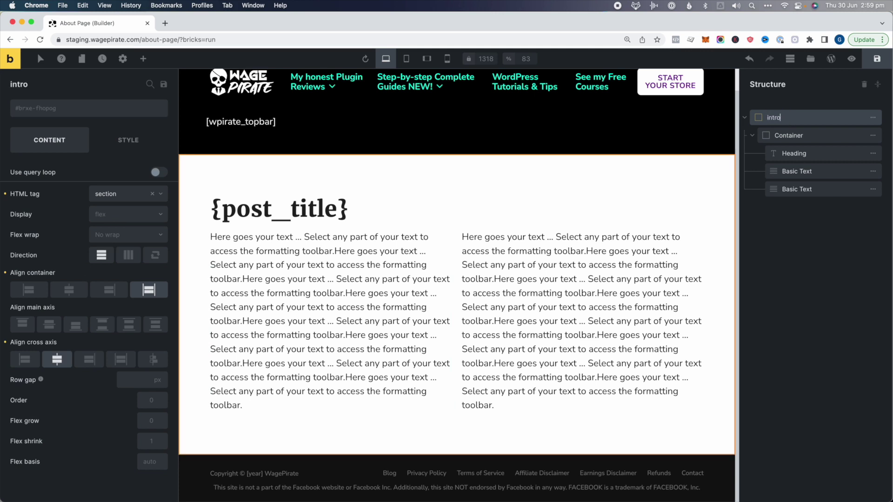
# Add two Containers to the intro section and nest the second new one inside the first
pyautogui.click(138, 63)
pyautogui.write('cont')
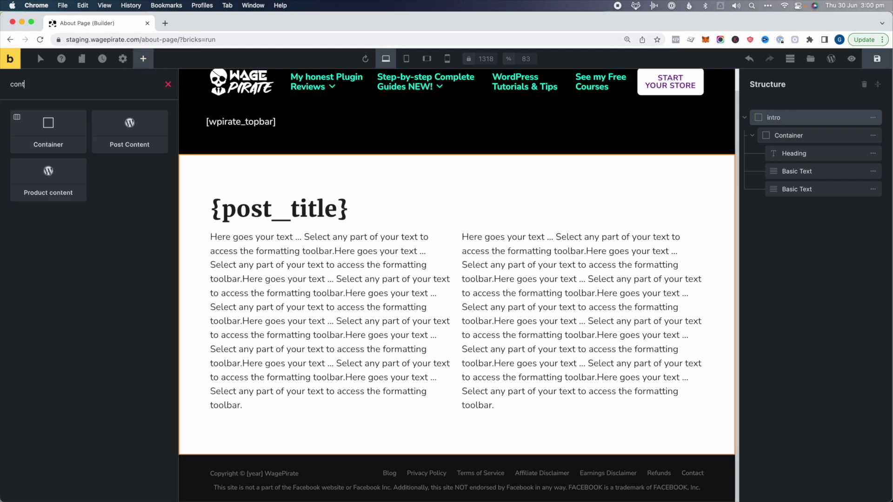
pyautogui.click(59, 132)
pyautogui.click(58, 132)
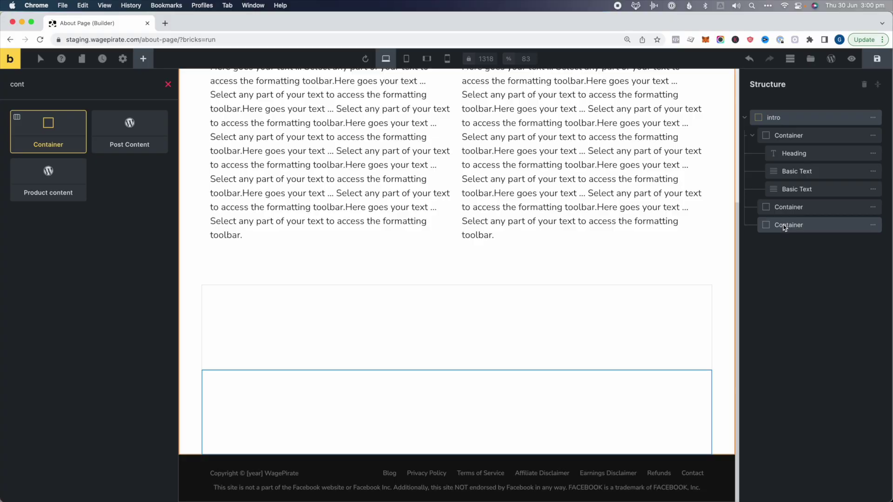
pyautogui.moveTo(783, 225); pyautogui.dragTo(796, 217)
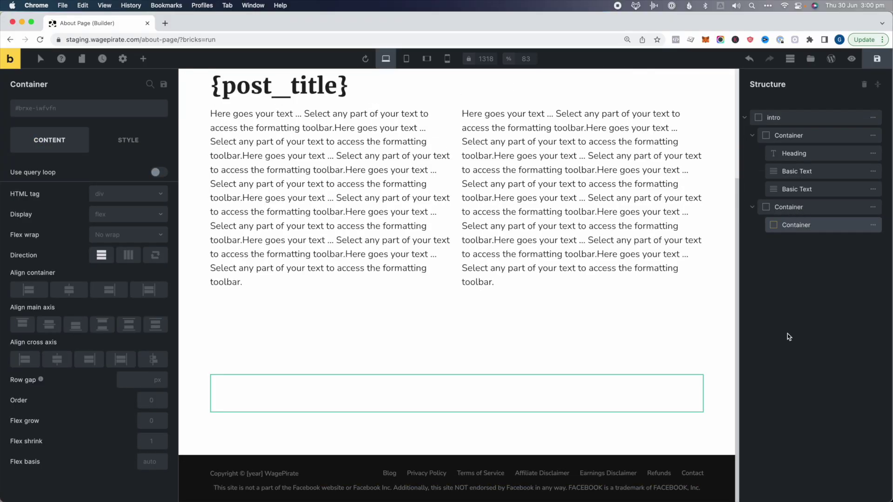
# Set the outer new Container's own alignment to Stretch so it spans the full page width
pyautogui.click(785, 210)
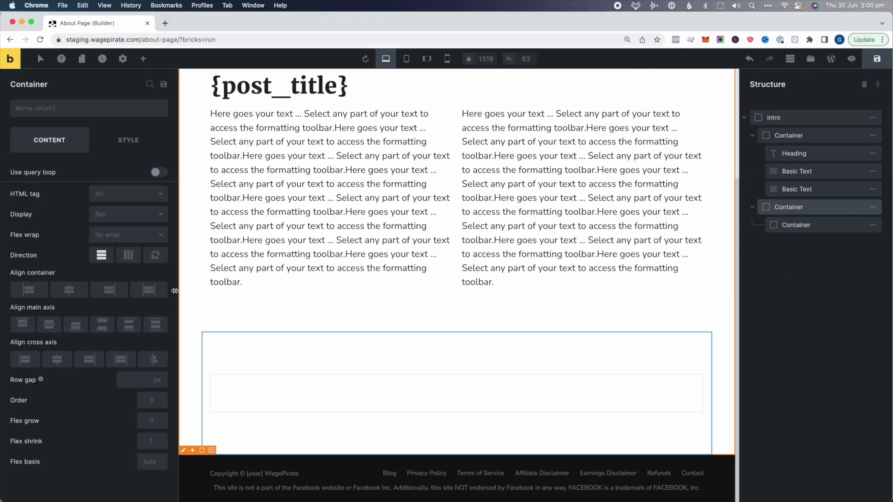
pyautogui.click(149, 290)
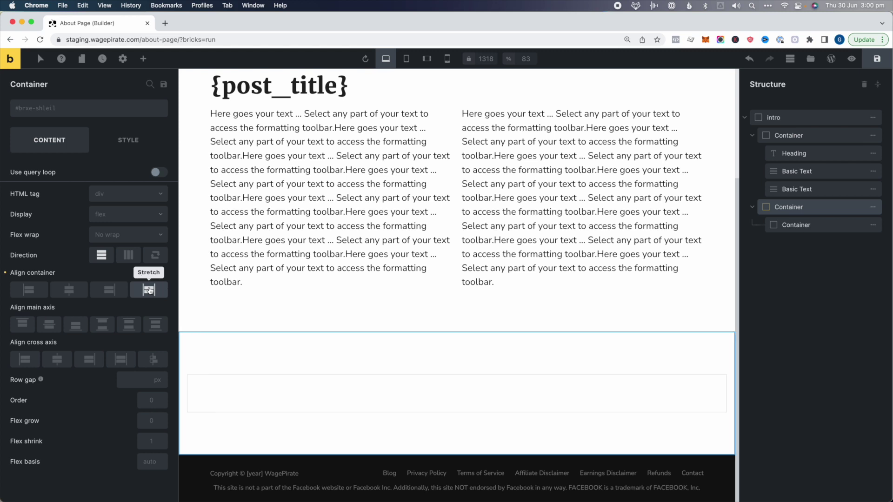
pyautogui.click(128, 140)
# Set the intro section's background color to the light purple palette color #f2e7ff
pyautogui.click(771, 117)
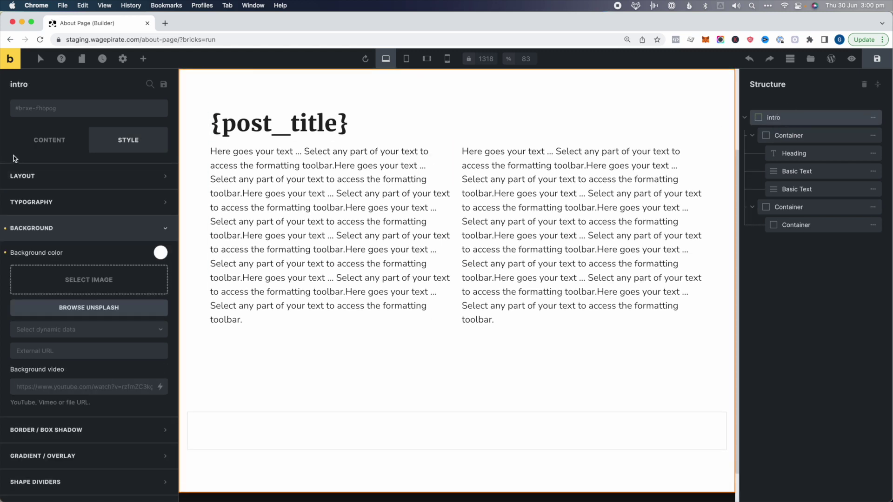
pyautogui.click(160, 252)
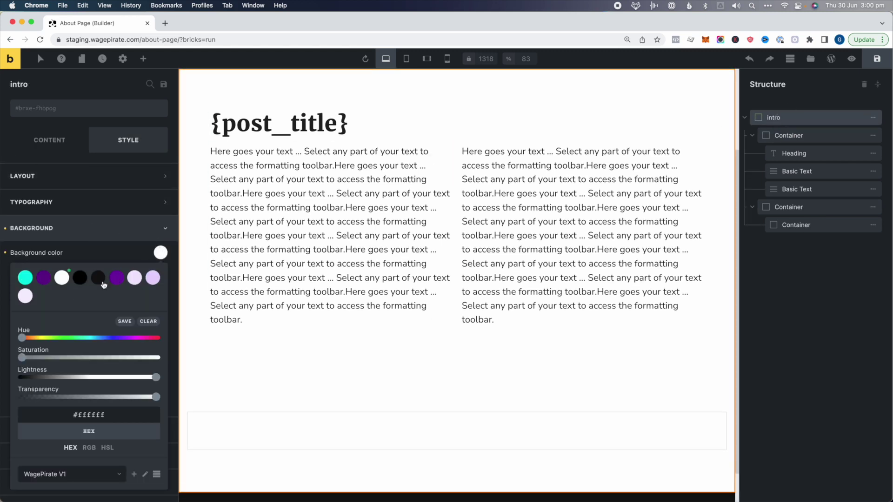
pyautogui.click(135, 278)
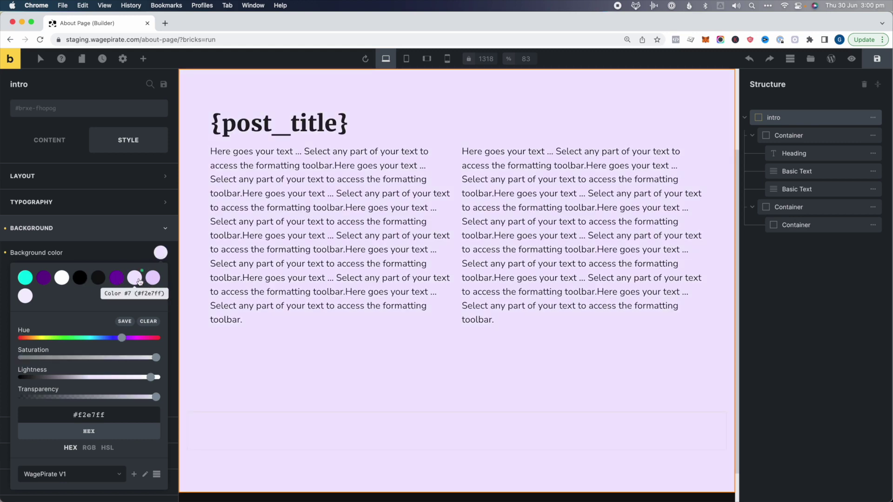
# Move the stretched Container with its nested Container out of intro to the top level of the page structure
pyautogui.click(798, 206)
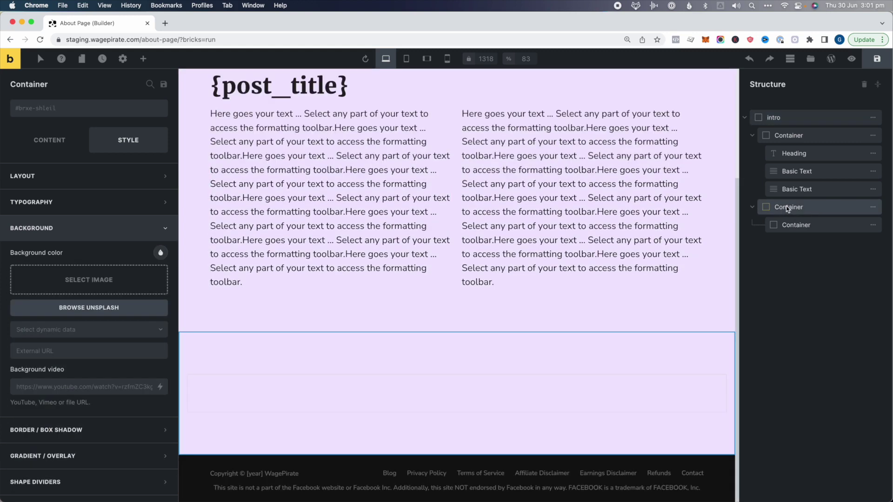
pyautogui.click(781, 208)
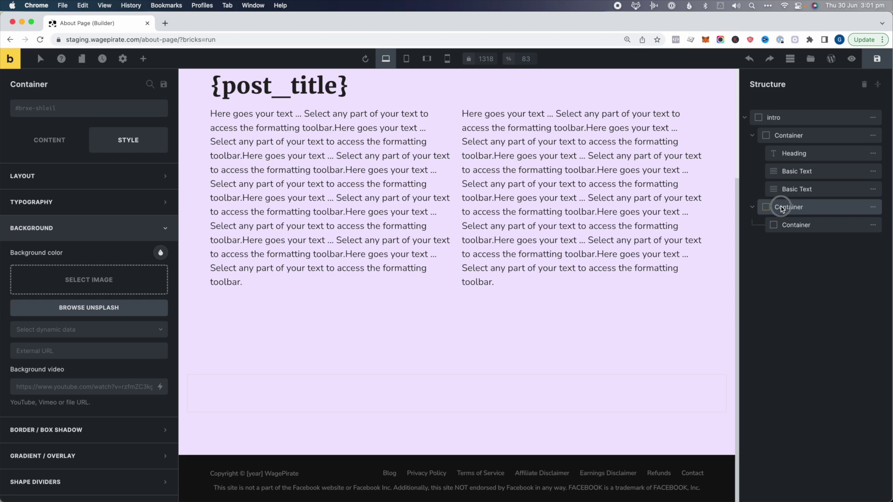
pyautogui.moveTo(781, 208); pyautogui.dragTo(748, 223)
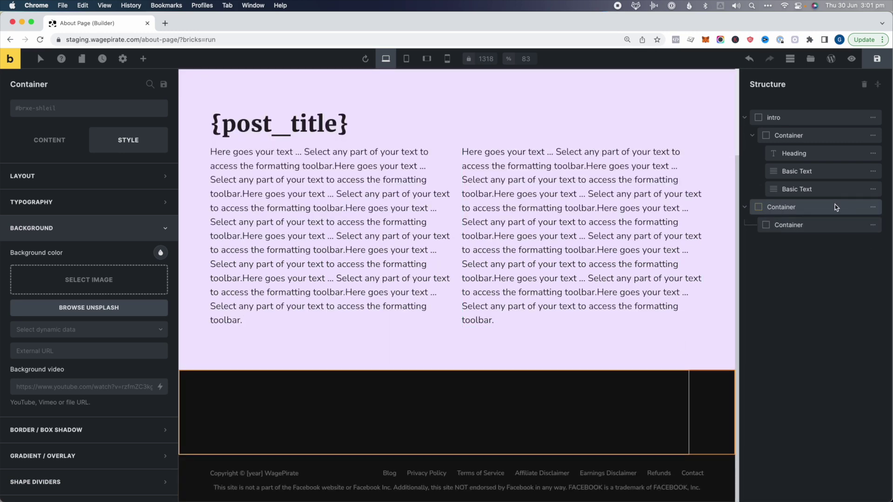
# Give the top-level Container below intro a white #ffffff background
pyautogui.click(161, 254)
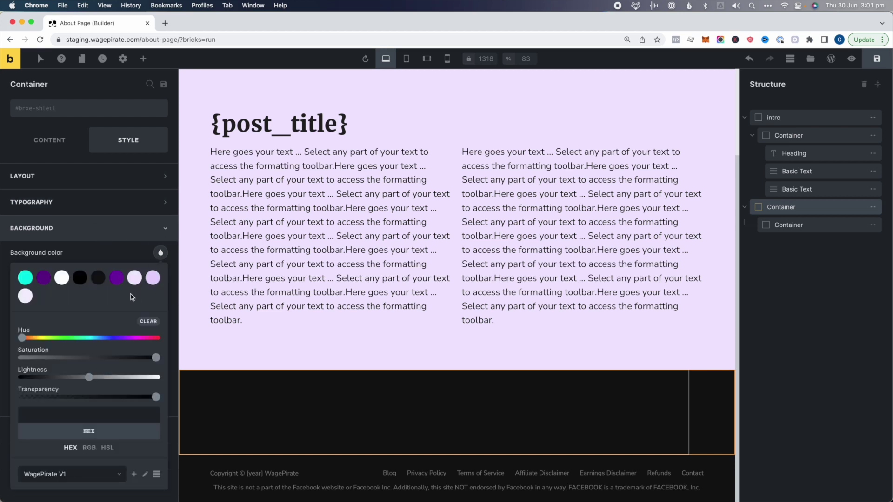
pyautogui.click(62, 278)
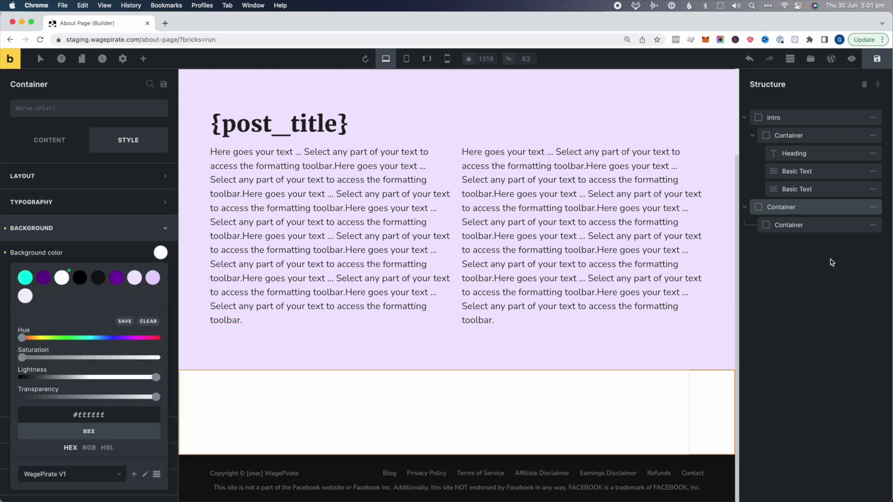
pyautogui.click(823, 241)
# Center the nested Container within the white top-level Container by setting the cross-axis alignment to Center
pyautogui.click(790, 225)
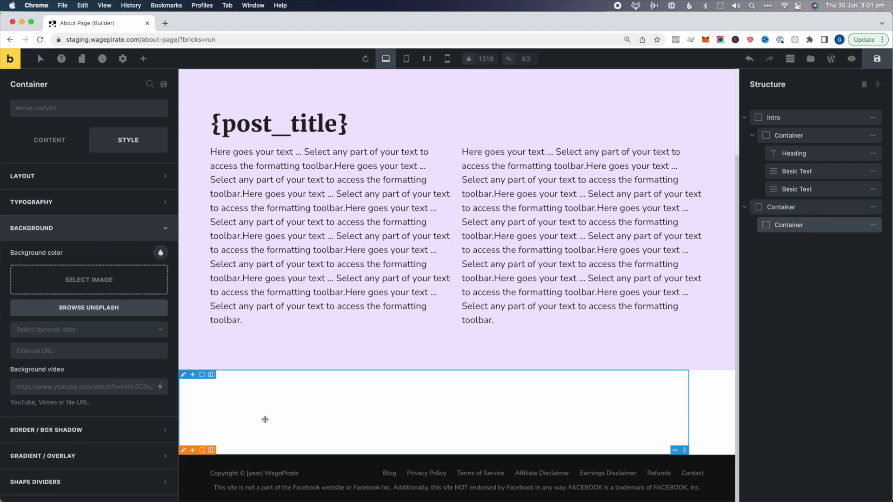
pyautogui.click(756, 207)
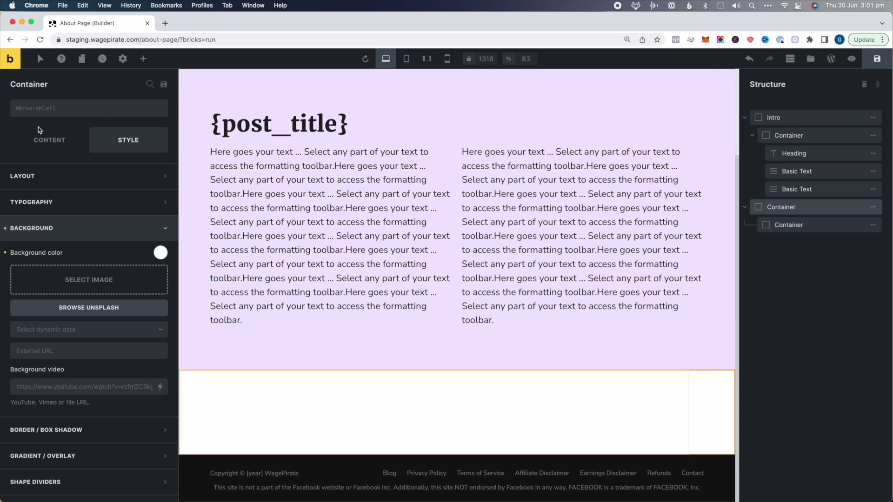
pyautogui.click(49, 140)
pyautogui.click(56, 359)
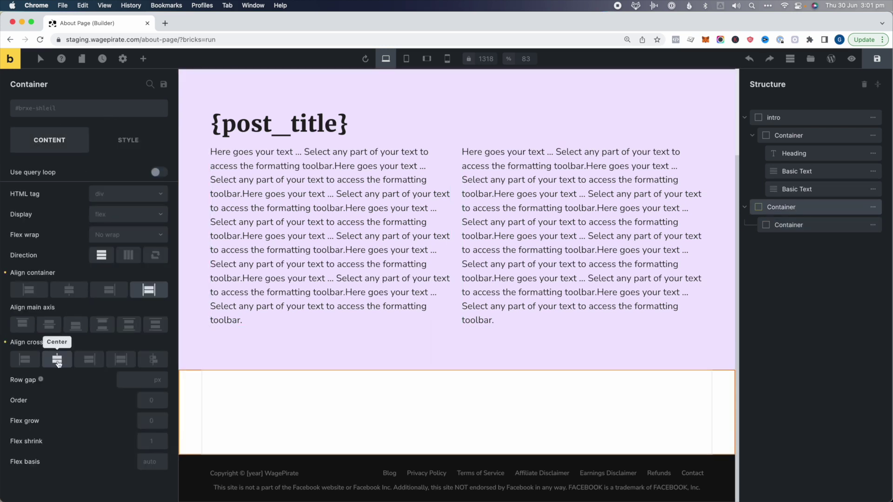
# Add a Container inside the white section's inner Container and rename it to loop item
pyautogui.click(783, 225)
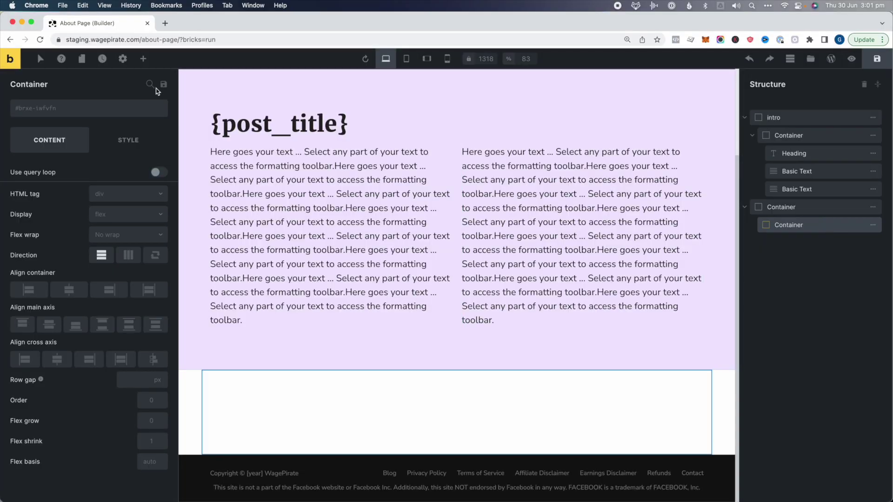
pyautogui.click(142, 59)
pyautogui.write('cont')
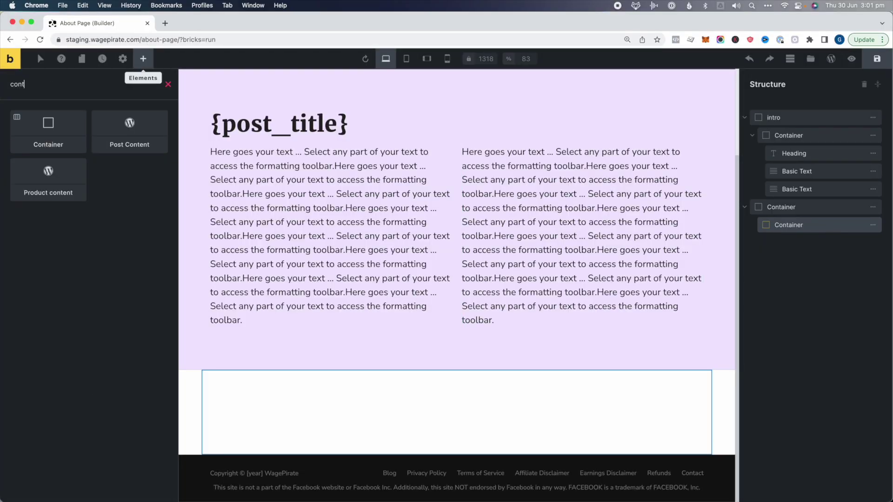
pyautogui.click(48, 131)
pyautogui.doubleClick(797, 243)
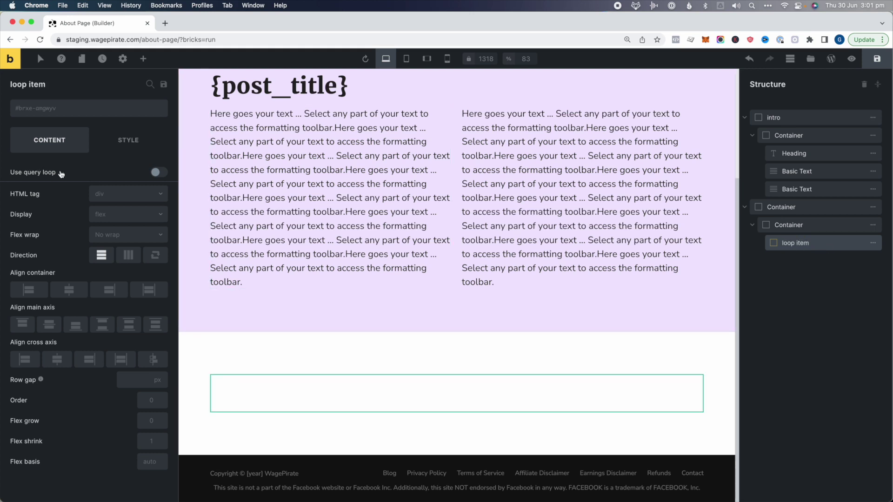
# Enable the query loop on the loop item and open its query settings
pyautogui.click(160, 173)
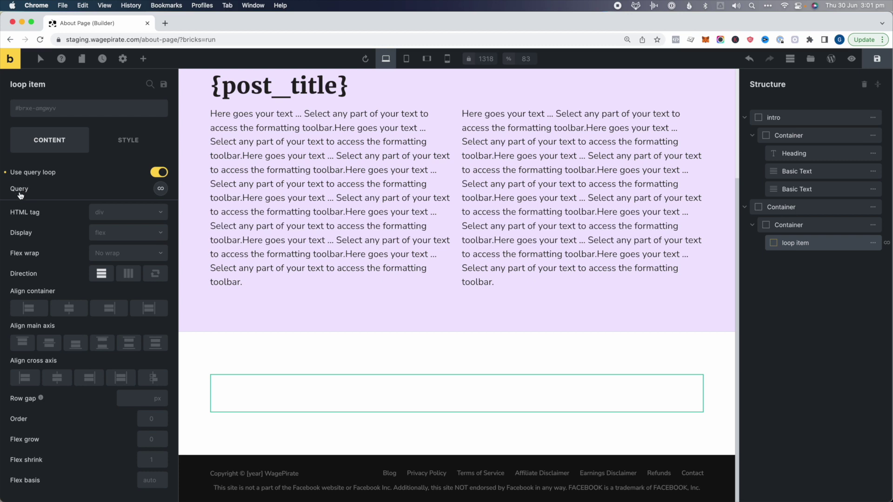
pyautogui.click(161, 189)
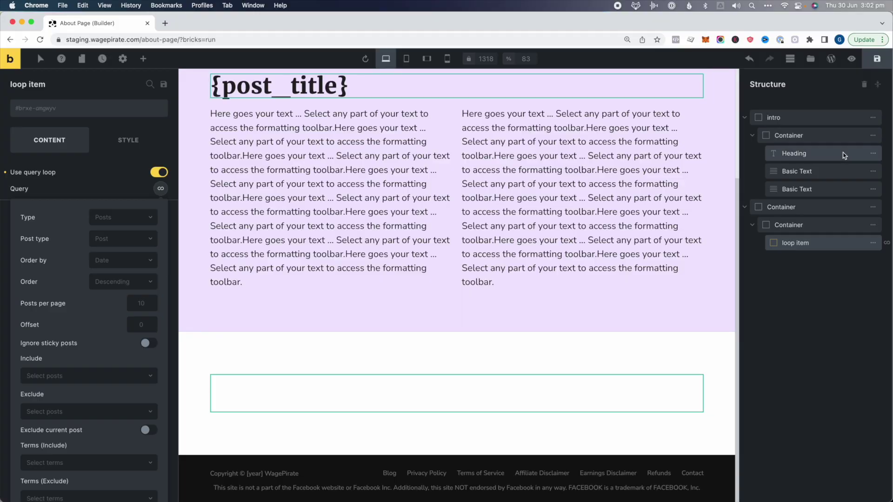
# Duplicate the intro Heading, move the copy above the loop item in the white section, and rename it Start learning today!
pyautogui.click(826, 154)
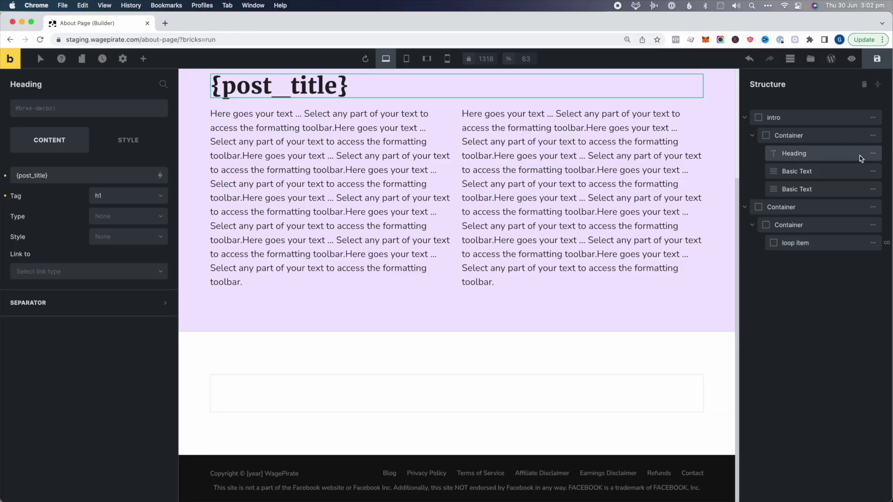
pyautogui.click(809, 154)
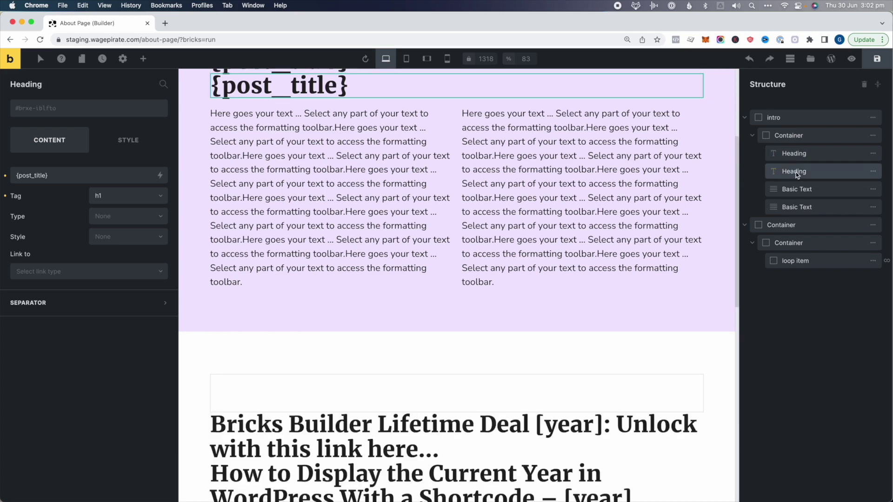
pyautogui.moveTo(797, 172); pyautogui.dragTo(795, 244)
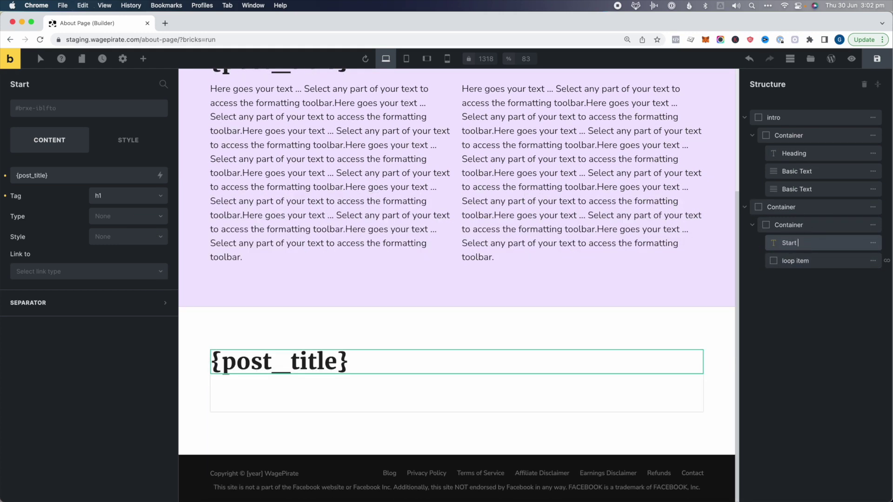
pyautogui.press('BackSpace')
pyautogui.press('BackSpace')
pyautogui.write('day!')
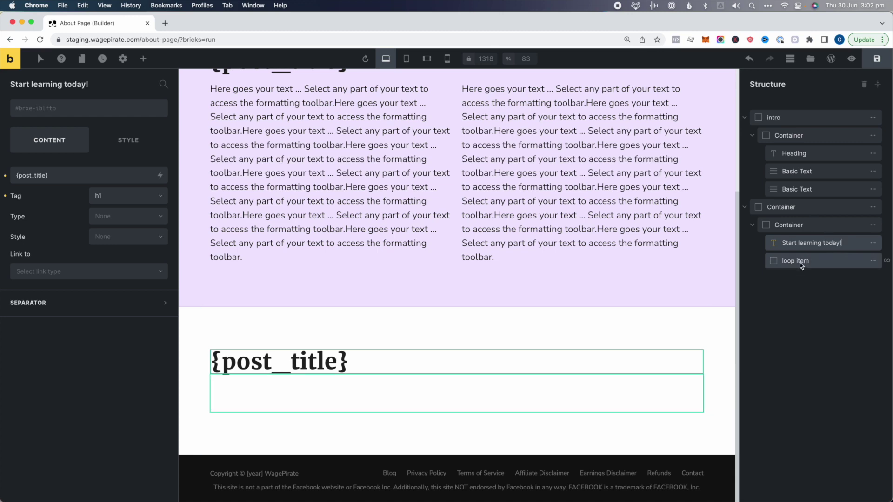
# Add a Heading inside the loop item and keep its tag at h3
pyautogui.click(796, 261)
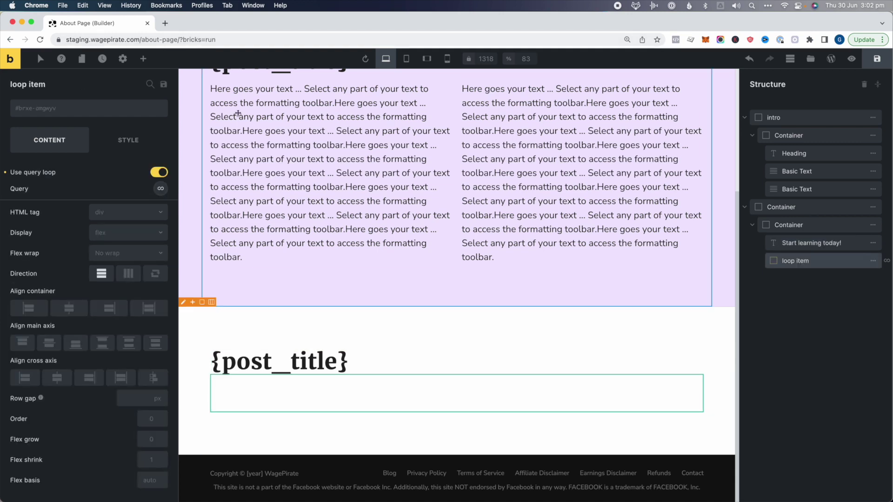
pyautogui.click(143, 58)
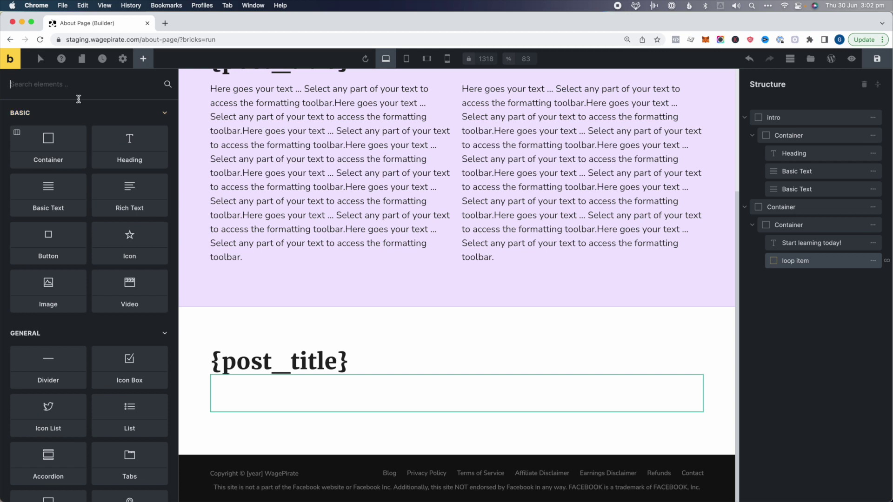
pyautogui.write('hea')
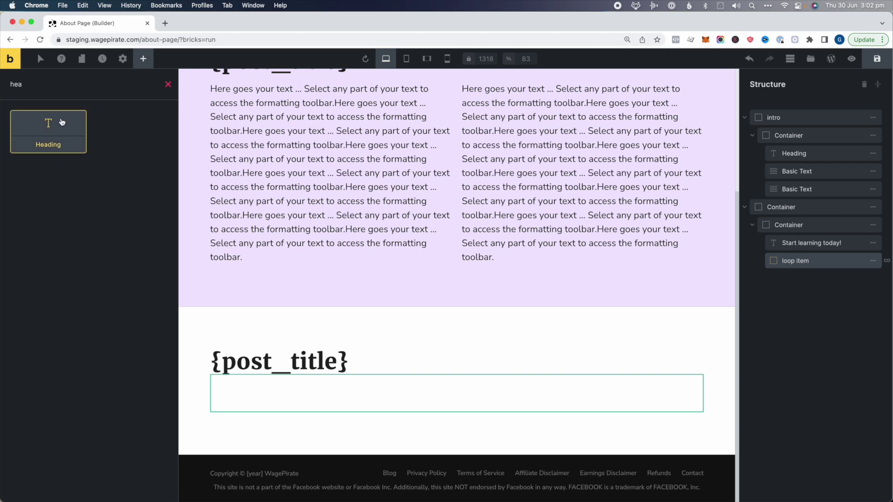
pyautogui.click(48, 131)
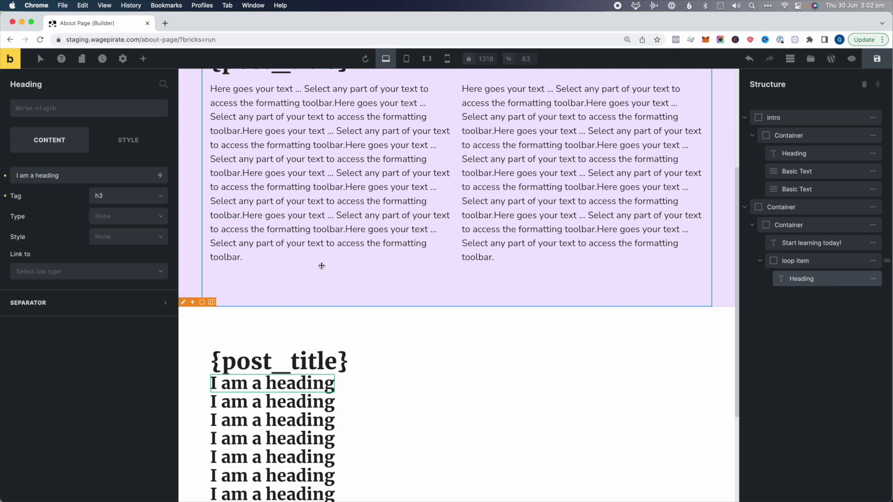
pyautogui.click(93, 195)
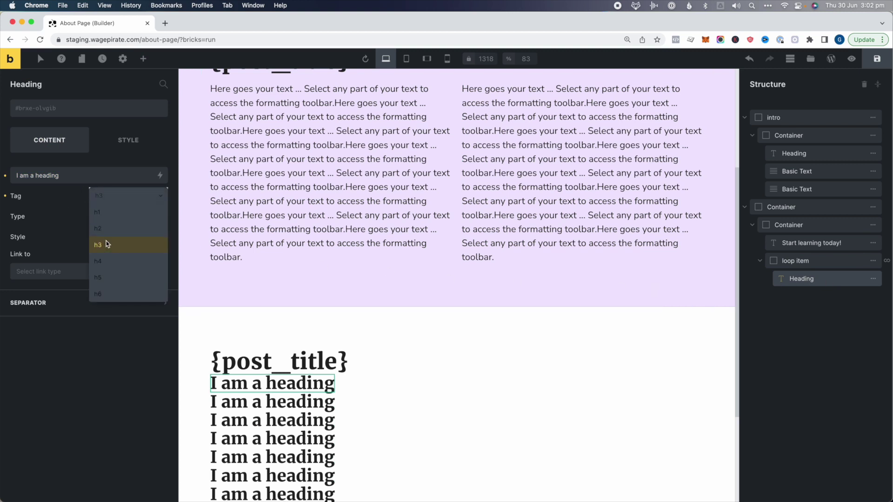
pyautogui.click(106, 242)
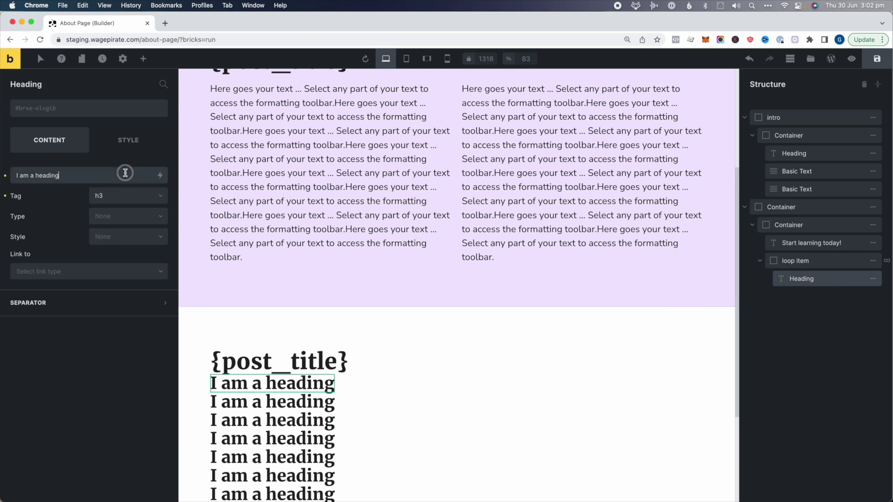
# Replace the loop item Heading's placeholder text with the Post title dynamic tag
pyautogui.press('super+a')
pyautogui.press('BackSpace')
pyautogui.click(160, 175)
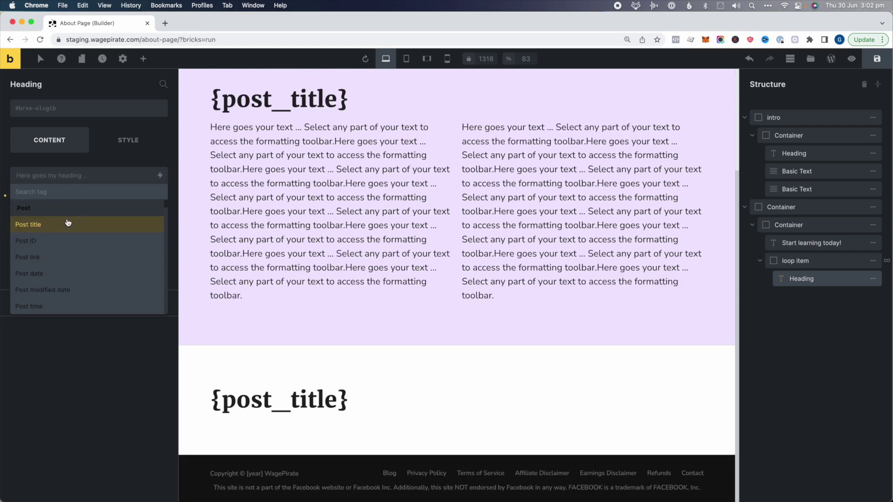
pyautogui.click(68, 223)
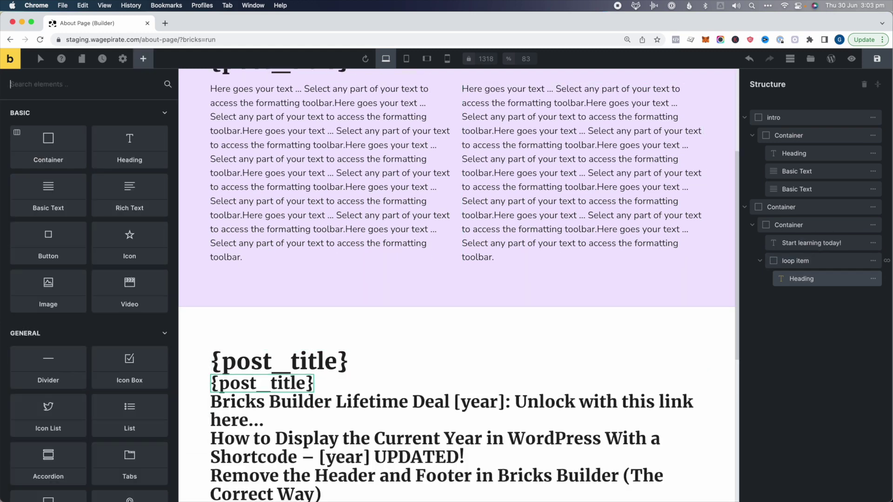
# Add a Rich Text element below the loop item's Heading and replace its placeholder with the Post excerpt dynamic tag
pyautogui.write('text')
pyautogui.click(121, 133)
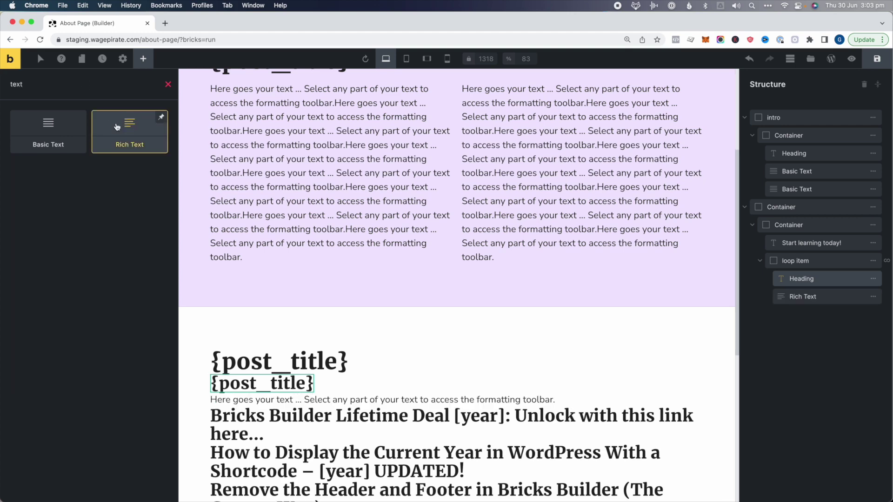
pyautogui.click(776, 294)
pyautogui.click(106, 316)
pyautogui.press('super+a')
pyautogui.press('BackSpace')
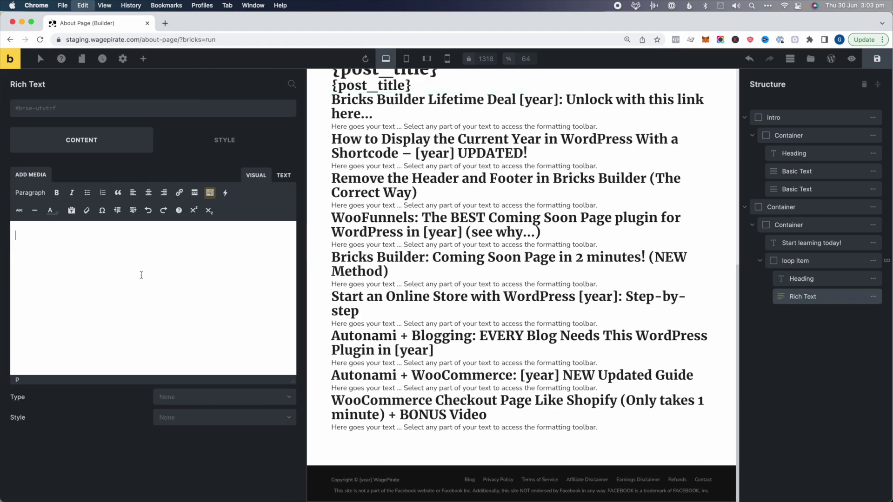
pyautogui.click(226, 193)
pyautogui.moveTo(254, 210)
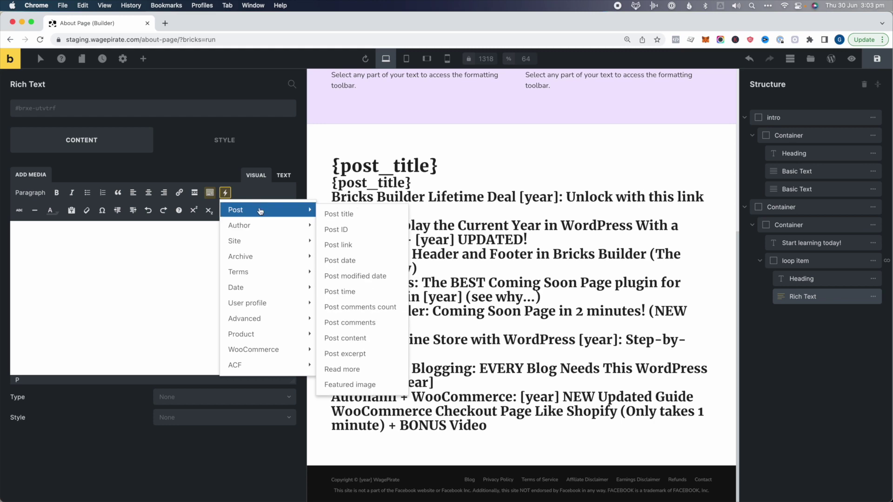
pyautogui.click(345, 354)
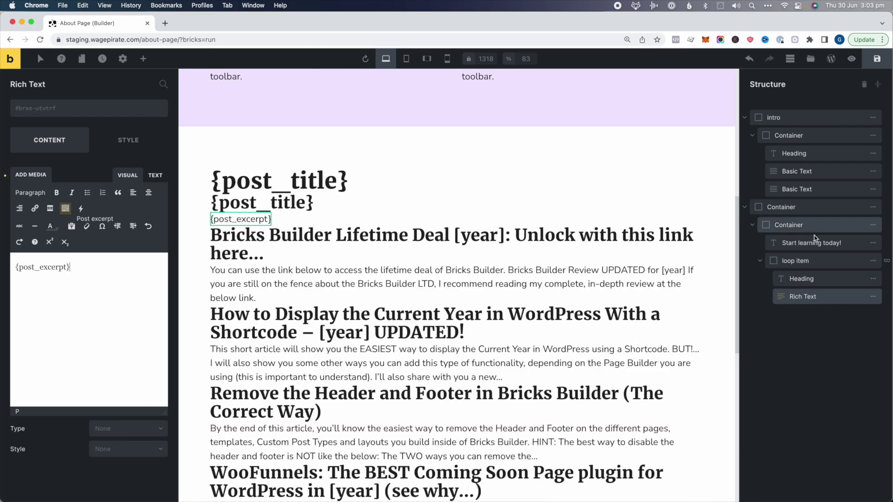
# Add a Button below the loop item's Rich Text and clear its style preset
pyautogui.click(143, 59)
pyautogui.write('butt')
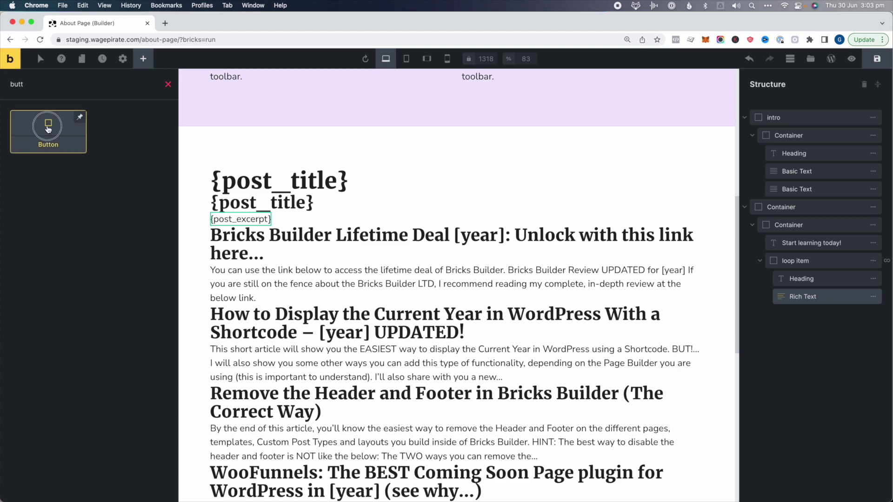
pyautogui.click(48, 129)
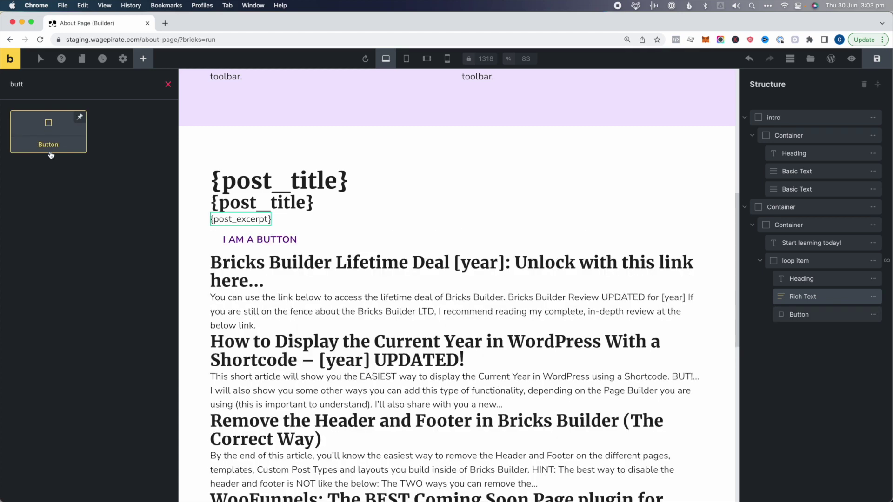
pyautogui.click(825, 315)
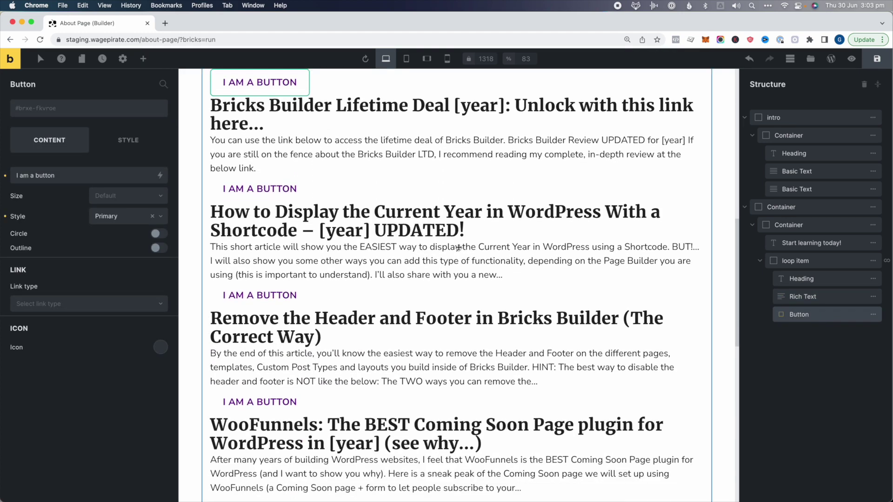
pyautogui.click(153, 217)
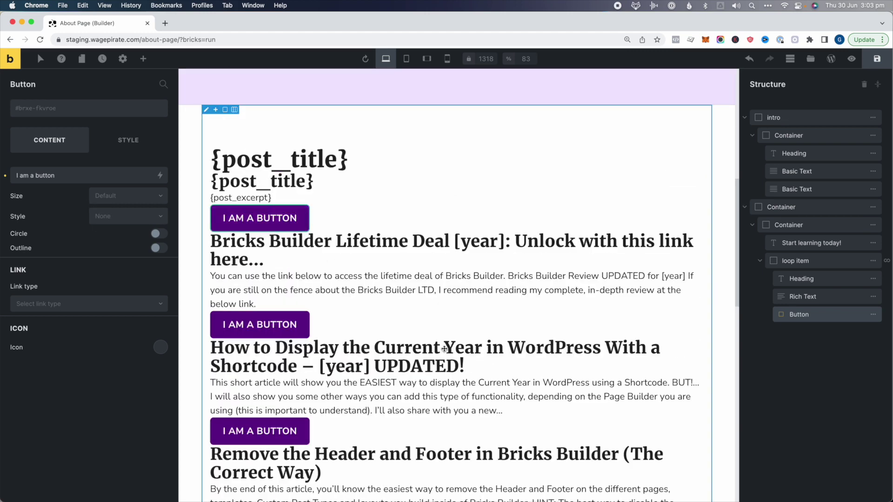
# Apply the existing white-box class to the loop item
pyautogui.click(796, 261)
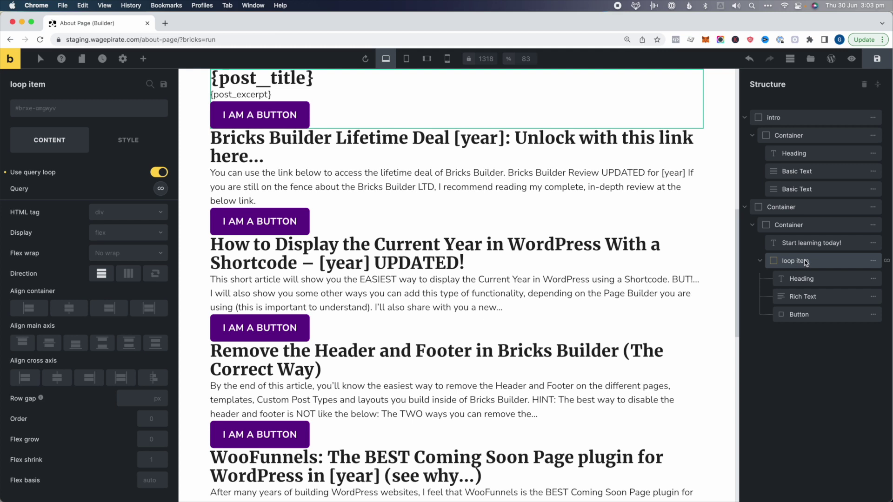
pyautogui.click(88, 110)
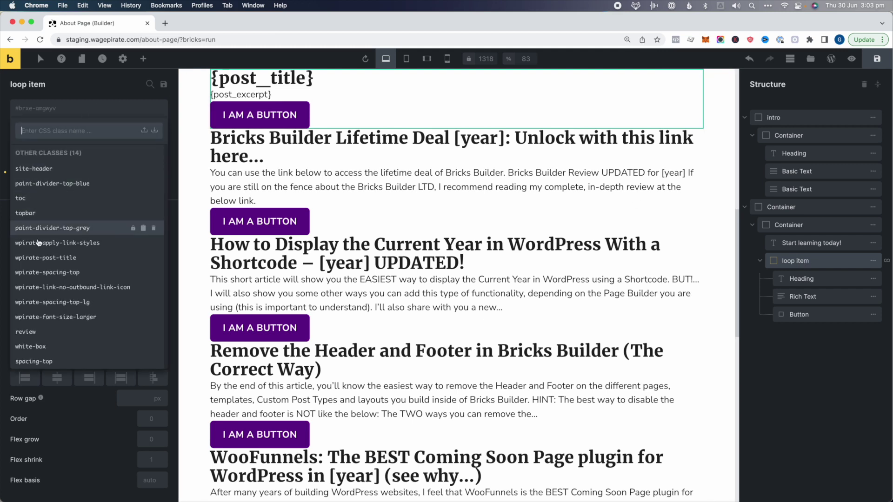
pyautogui.click(40, 346)
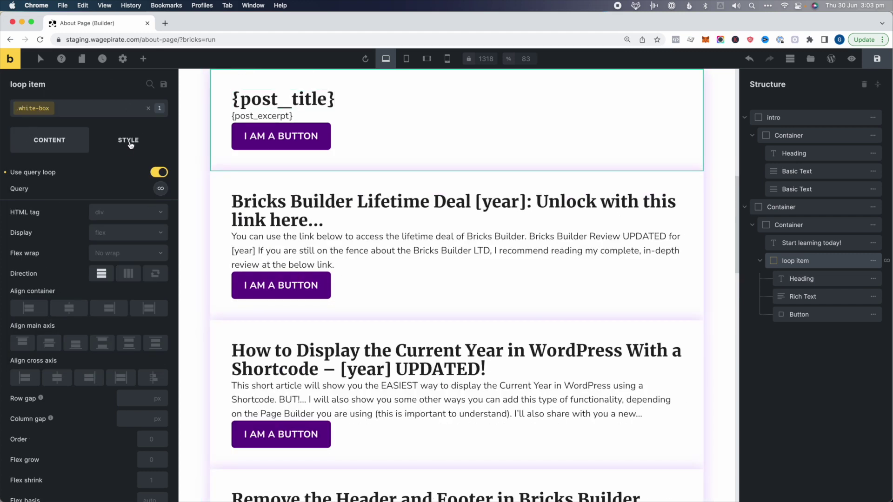
# Give the loop item top and bottom margins of 15 px on the element itself, not on its white-box class
pyautogui.click(148, 110)
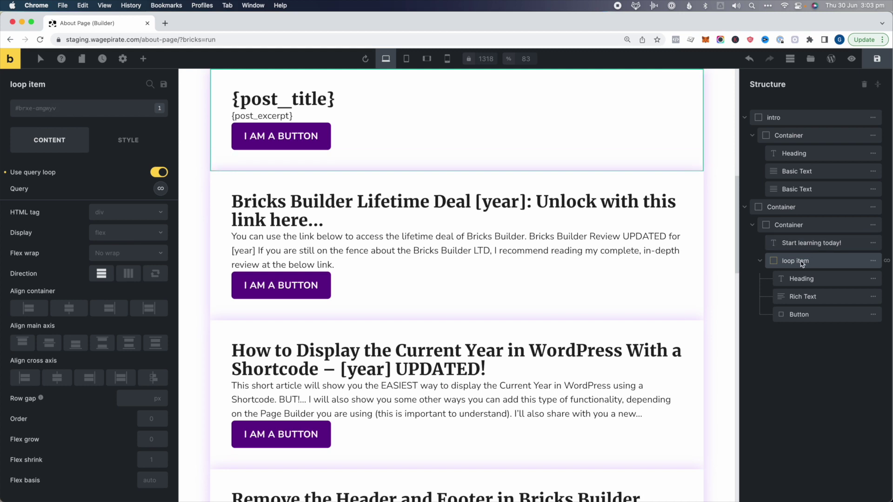
pyautogui.click(123, 145)
pyautogui.click(90, 174)
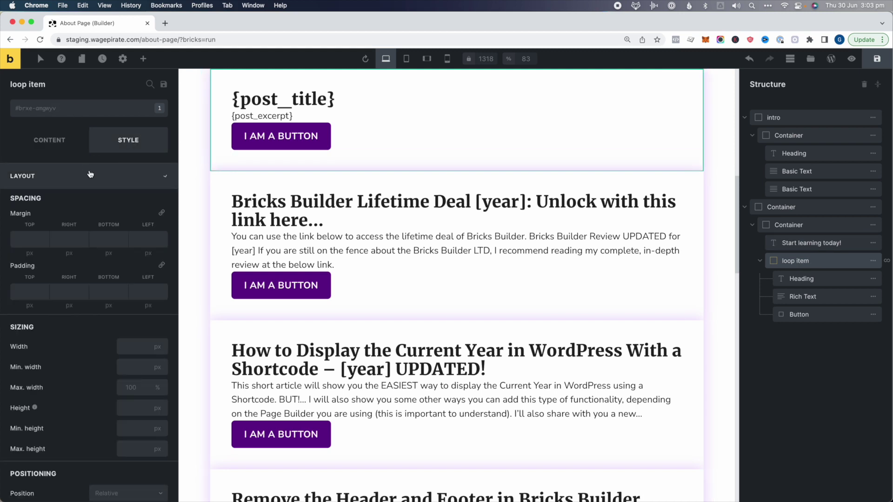
pyautogui.write('15')
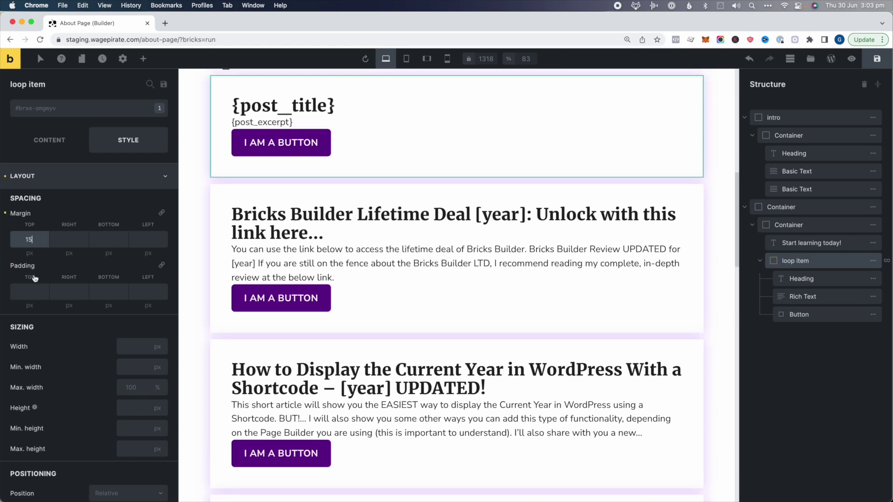
pyautogui.click(109, 239)
pyautogui.write('15')
# Set the bottom margin of the Start learning today! heading to 35 px
pyautogui.scroll(5, 393, 282)
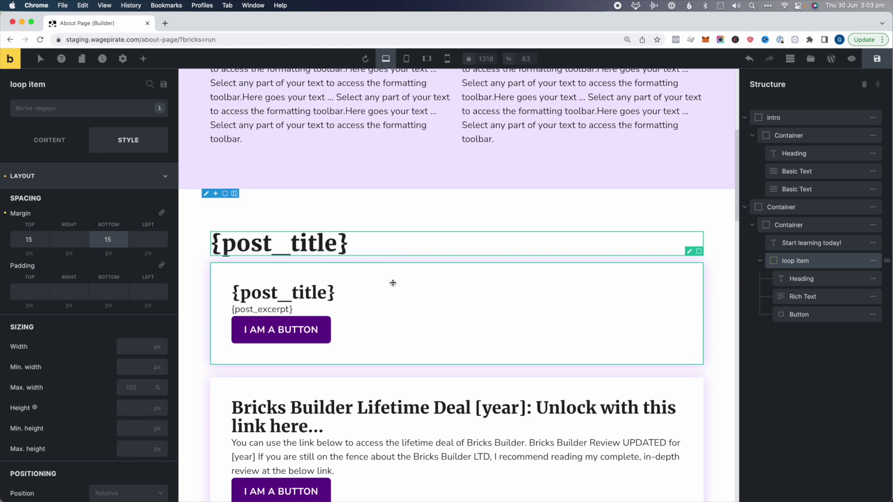
pyautogui.click(364, 244)
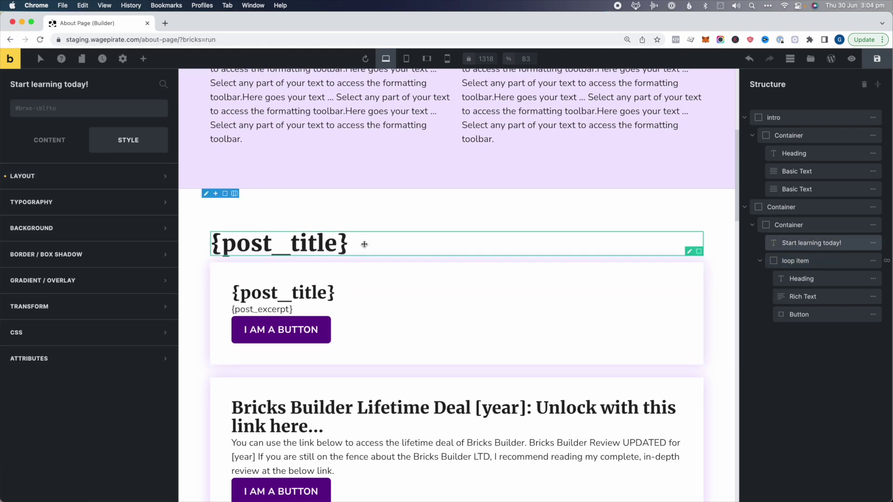
pyautogui.click(66, 182)
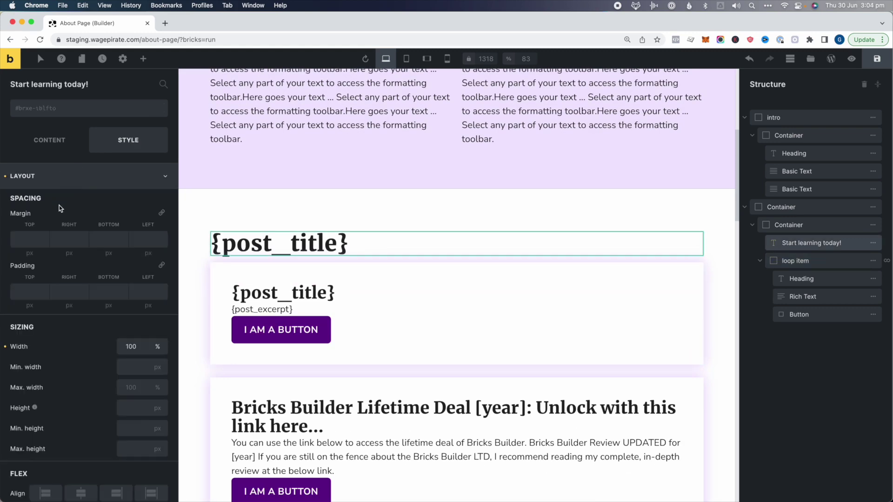
pyautogui.click(107, 237)
pyautogui.write('25')
pyautogui.write('35')
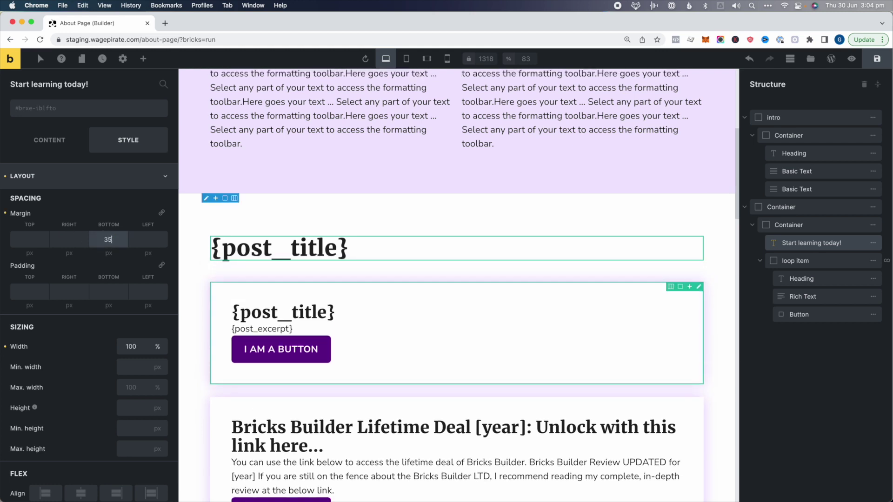
# Set the top margin of the loop item's Rich Text to 15 px
pyautogui.scroll(-5, 504, 335)
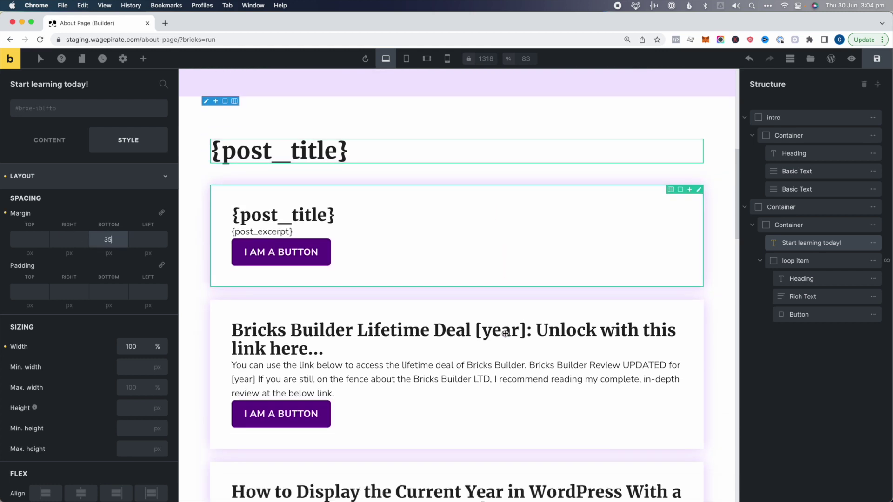
pyautogui.click(812, 296)
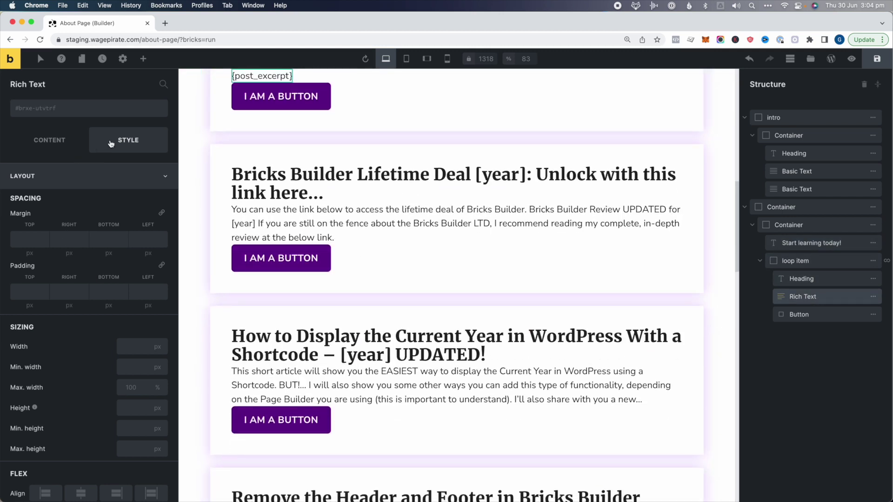
pyautogui.click(31, 240)
pyautogui.write('15')
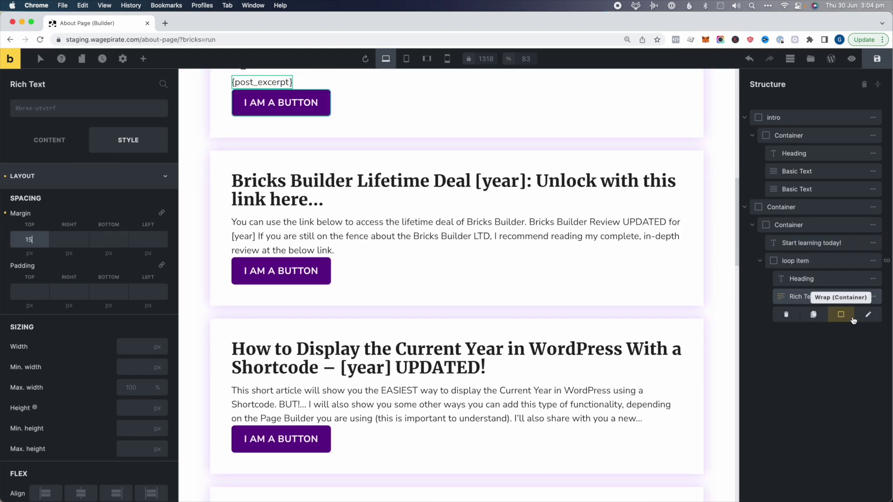
# Set the top margin of the loop item's Button to 20 px
pyautogui.click(818, 315)
pyautogui.click(28, 239)
pyautogui.write('15')
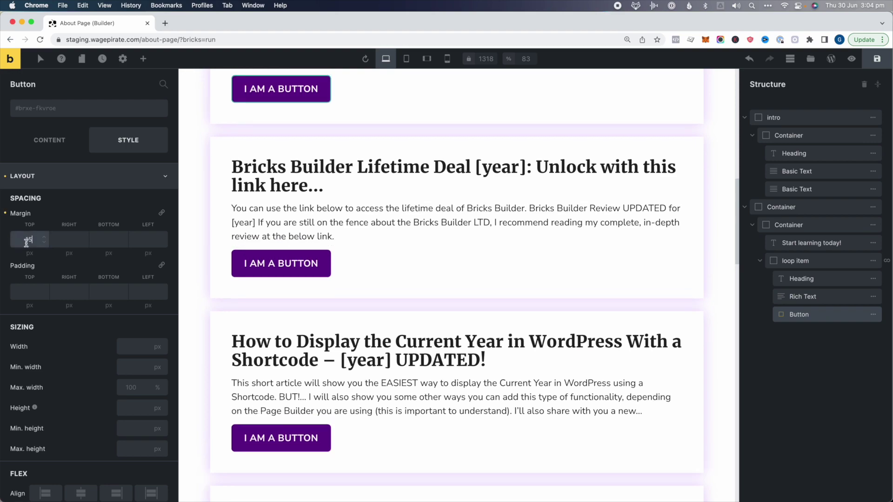
pyautogui.press('BackSpace')
pyautogui.press('BackSpace')
pyautogui.write('20')
pyautogui.scroll(-6, 500, 152)
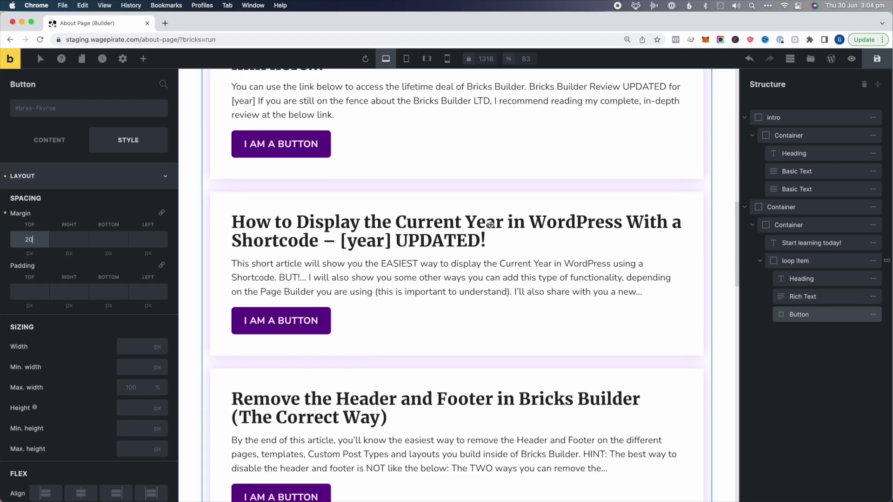
# Insert a Basic Text element directly below the Start learning today! heading, above the loop item
pyautogui.scroll(-10, 491, 225)
pyautogui.scroll(12, 491, 225)
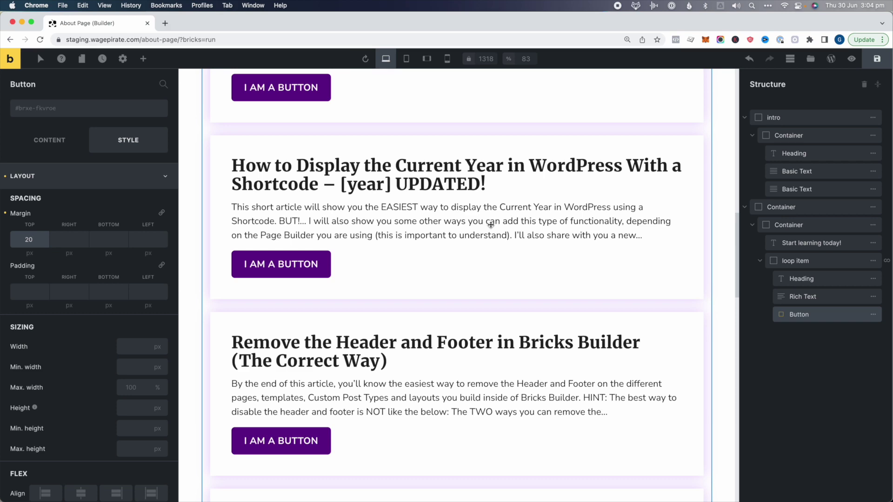
pyautogui.scroll(6, 491, 225)
pyautogui.click(279, 82)
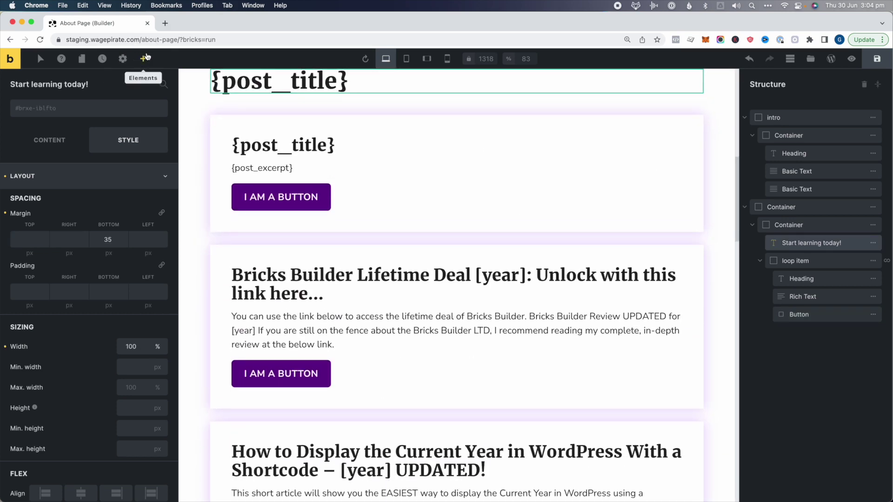
pyautogui.click(143, 59)
pyautogui.write('text')
pyautogui.click(55, 130)
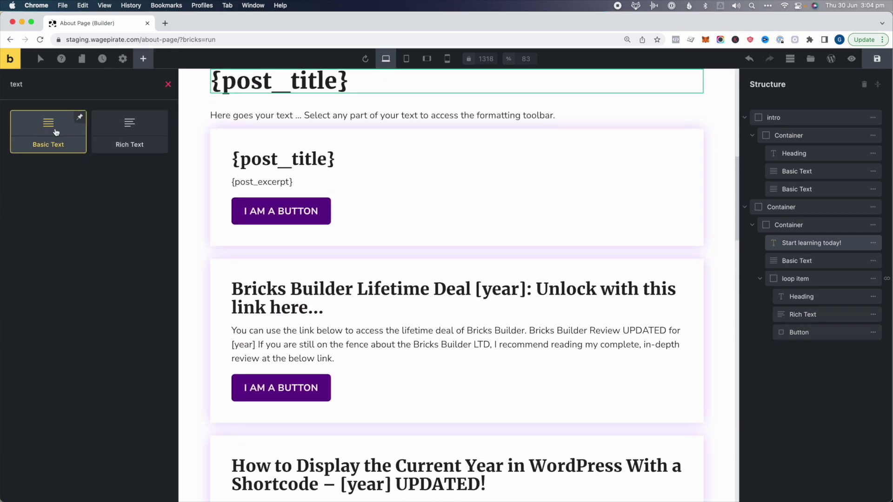
# Set the new Basic Text to "Below is a list of my latest 5 Blog Posts about WordPress that you can read and start learning from today!"
pyautogui.click(797, 261)
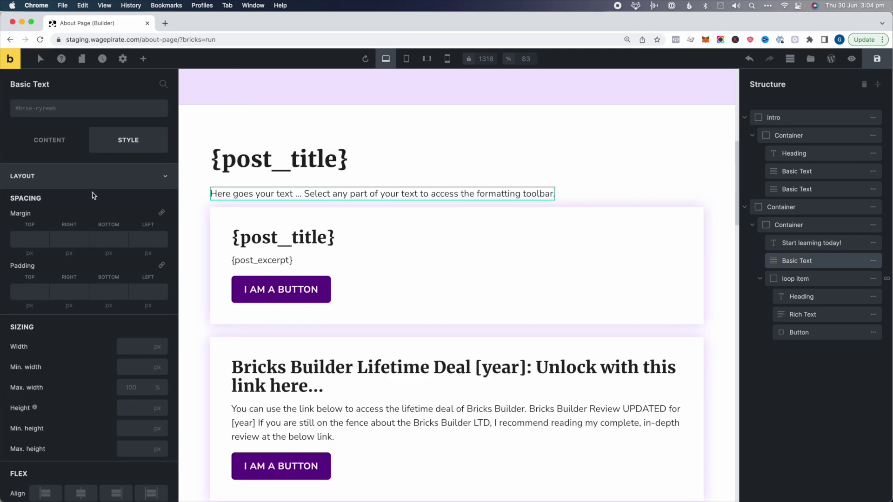
pyautogui.click(56, 151)
pyautogui.tripleClick(65, 204)
pyautogui.write('Below is a list of my latest')
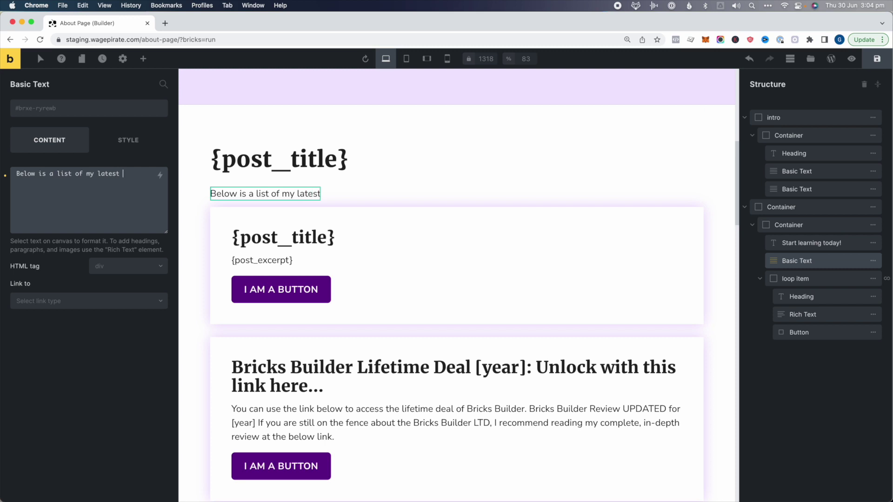
pyautogui.write(' 5 Blog Posts about Wor')
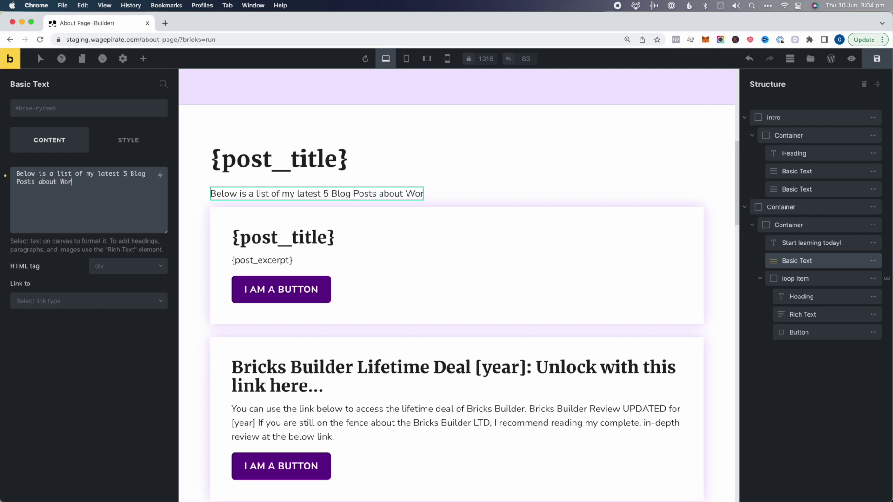
pyautogui.write('dPress that you can read')
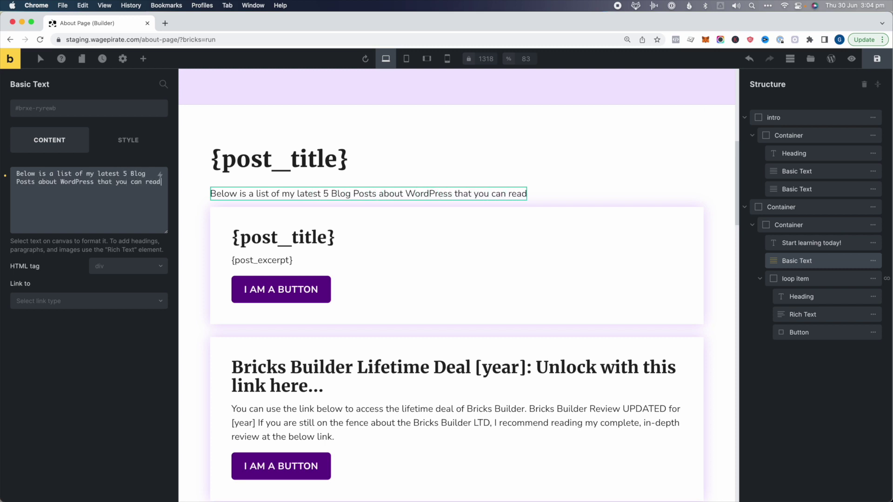
pyautogui.write(' and start learning from today!')
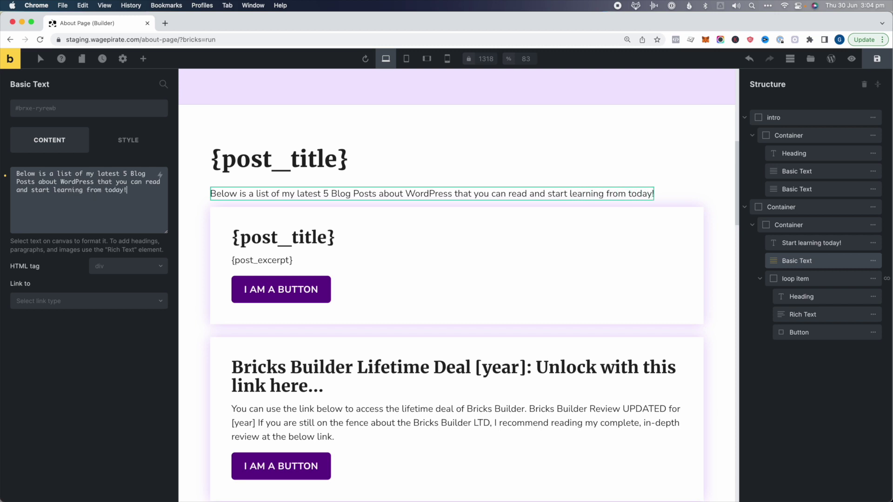
# Change the loop item's button text to "Read More..."
pyautogui.click(802, 331)
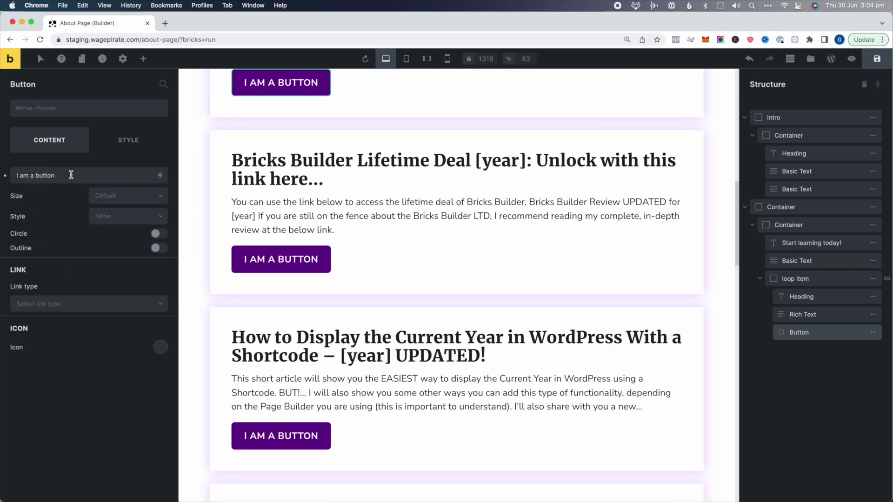
pyautogui.click(71, 175)
pyautogui.press('super+a')
pyautogui.write('Read More...')
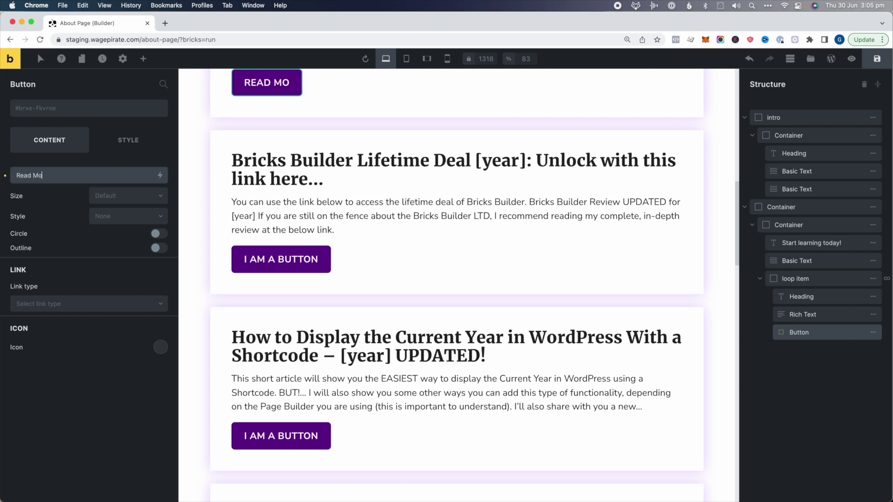
# Link the loop item's button to the dynamic data Post link
pyautogui.click(46, 303)
pyautogui.click(37, 353)
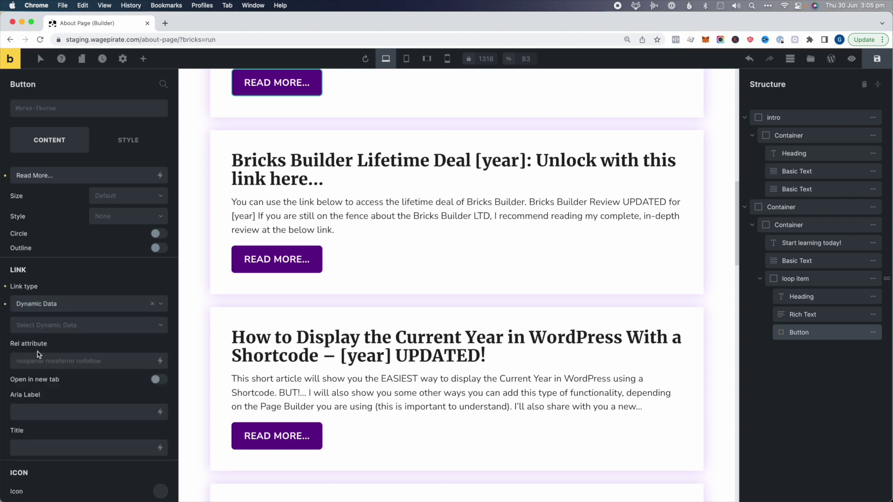
pyautogui.click(29, 328)
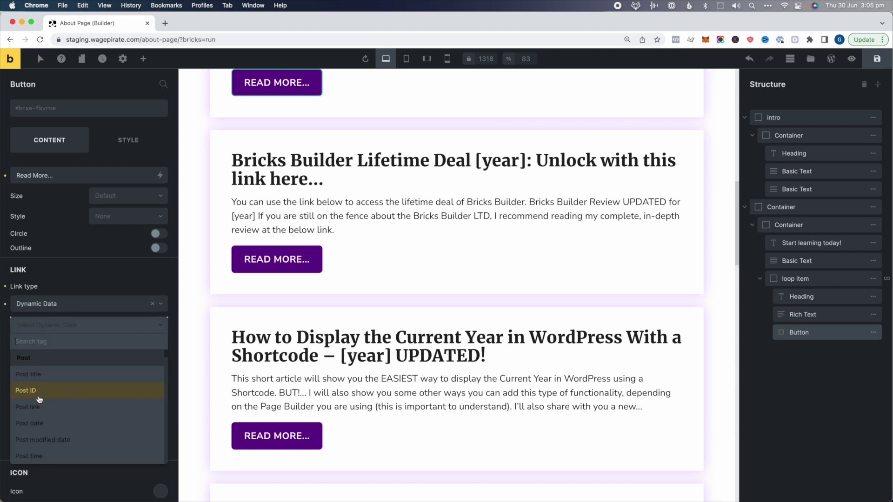
pyautogui.click(29, 407)
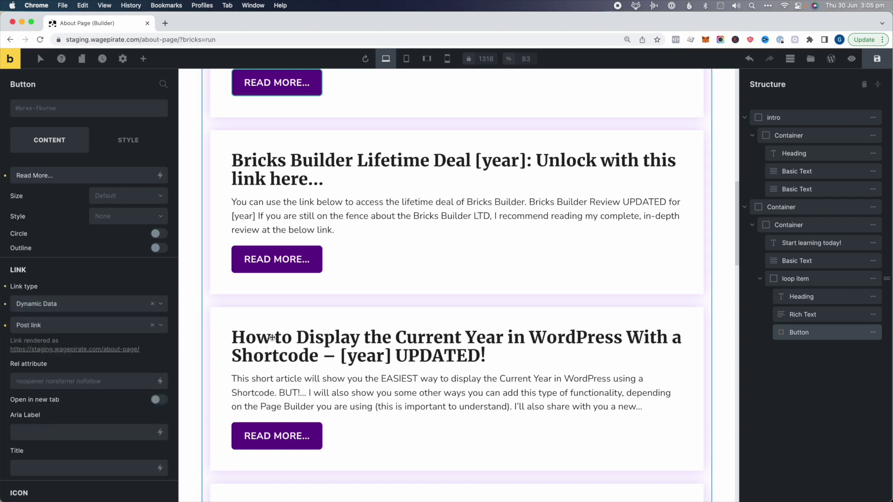
# Save the About Page and open its front-end version in a new browser tab
pyautogui.click(879, 61)
pyautogui.click(854, 60)
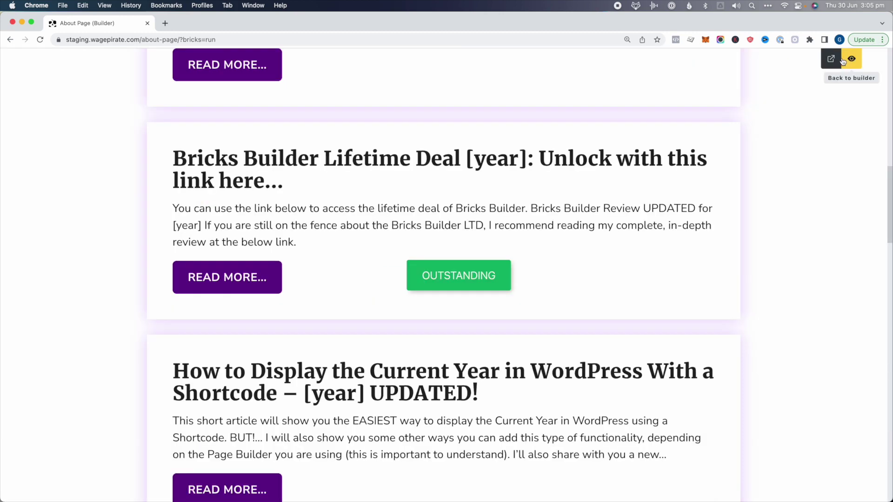
pyautogui.click(830, 58)
pyautogui.click(229, 25)
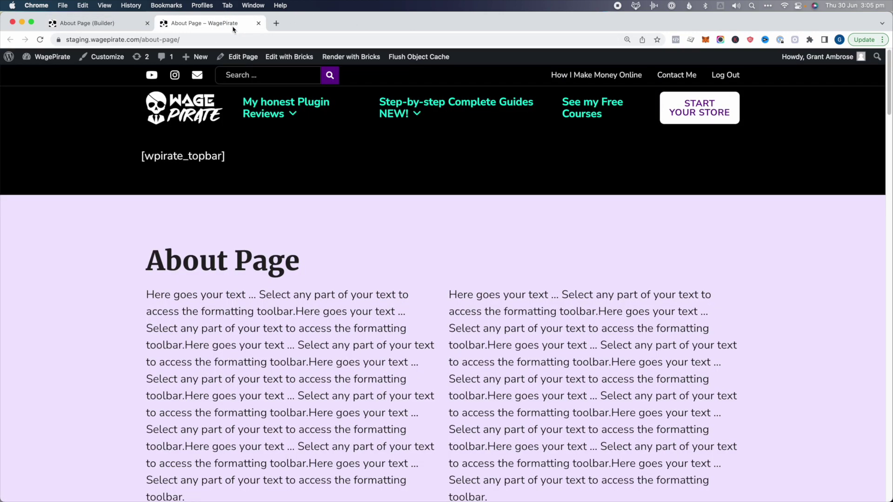
# Examine the two-column intro and the post section's heading and introductory text on the live About Page
pyautogui.scroll(-10, 194, 345)
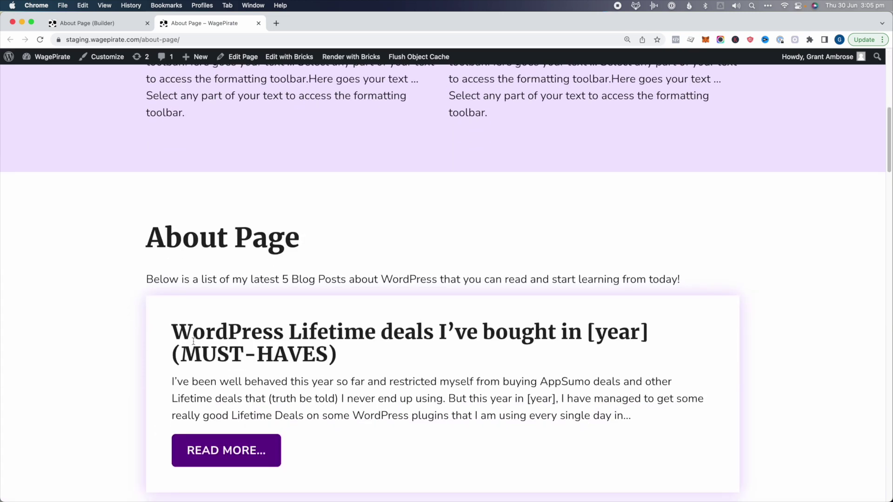
pyautogui.scroll(6, 276, 225)
pyautogui.moveTo(166, 173); pyautogui.dragTo(437, 299)
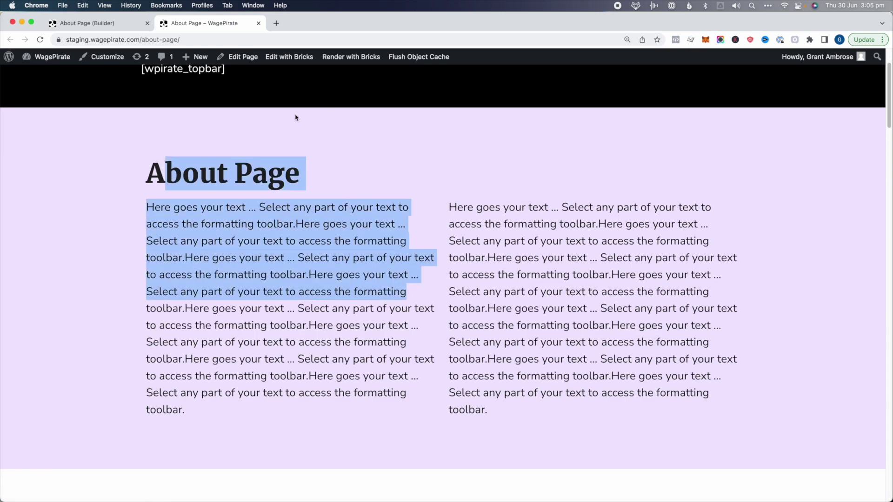
pyautogui.scroll(-8, 238, 200)
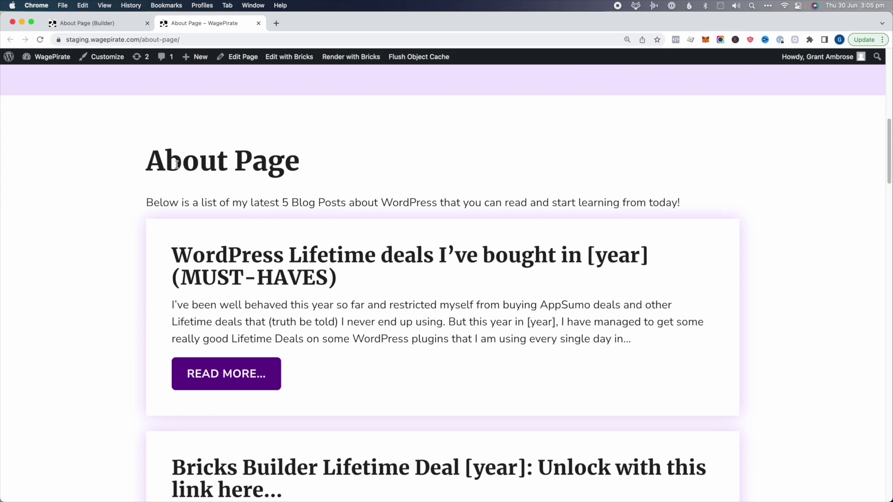
pyautogui.moveTo(177, 164); pyautogui.dragTo(333, 179)
pyautogui.moveTo(179, 202); pyautogui.dragTo(679, 203)
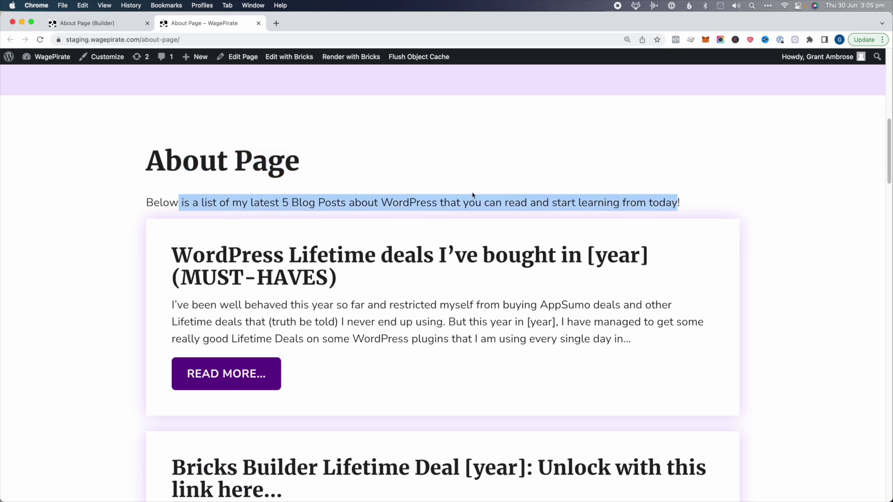
pyautogui.scroll(-1, 288, 191)
pyautogui.moveTo(159, 126); pyautogui.dragTo(290, 126)
pyautogui.click(263, 126)
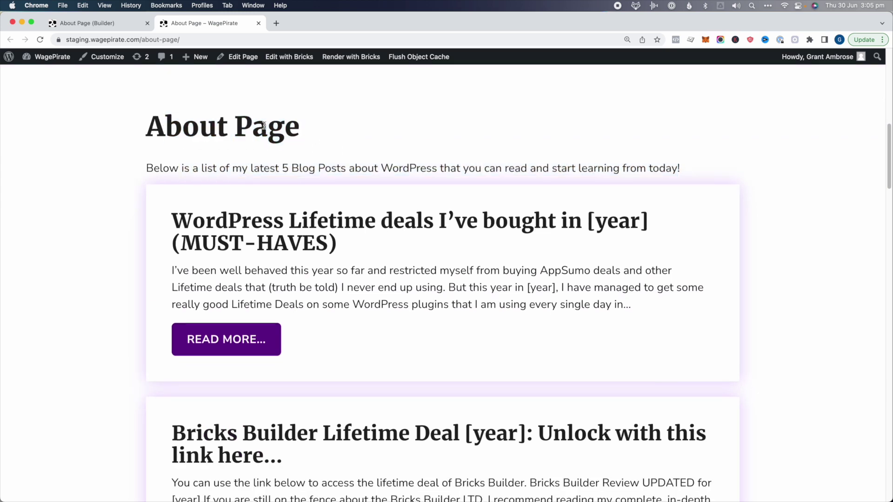
pyautogui.moveTo(183, 124); pyautogui.dragTo(300, 125)
pyautogui.click(300, 127)
pyautogui.scroll(4, 254, 283)
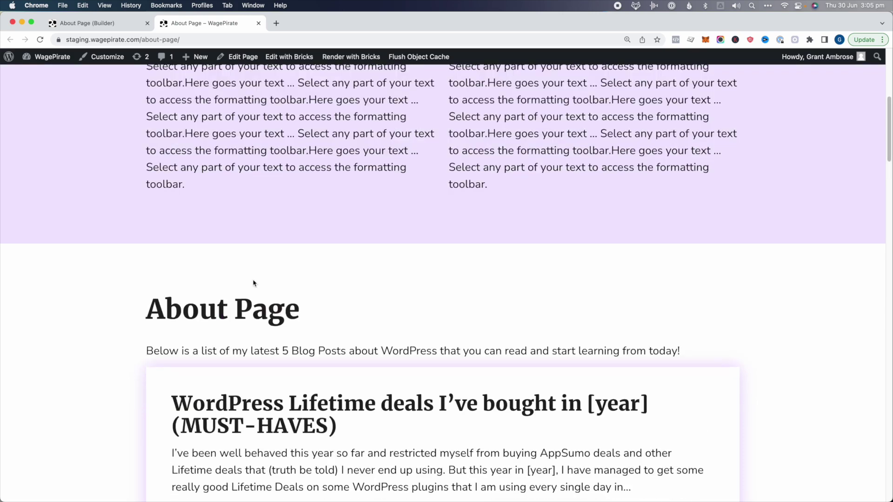
pyautogui.scroll(-3, 254, 283)
pyautogui.scroll(-1, 253, 282)
# Check the first post card's title and excerpt, test its Read More... link, and return to the About Page
pyautogui.moveTo(201, 257); pyautogui.dragTo(318, 282)
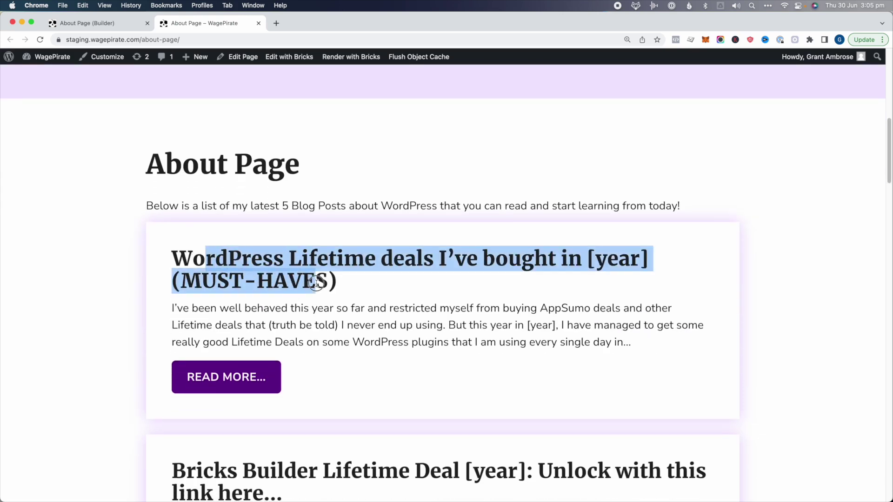
pyautogui.scroll(-3, 318, 282)
pyautogui.moveTo(190, 260); pyautogui.dragTo(568, 256)
pyautogui.click(568, 256)
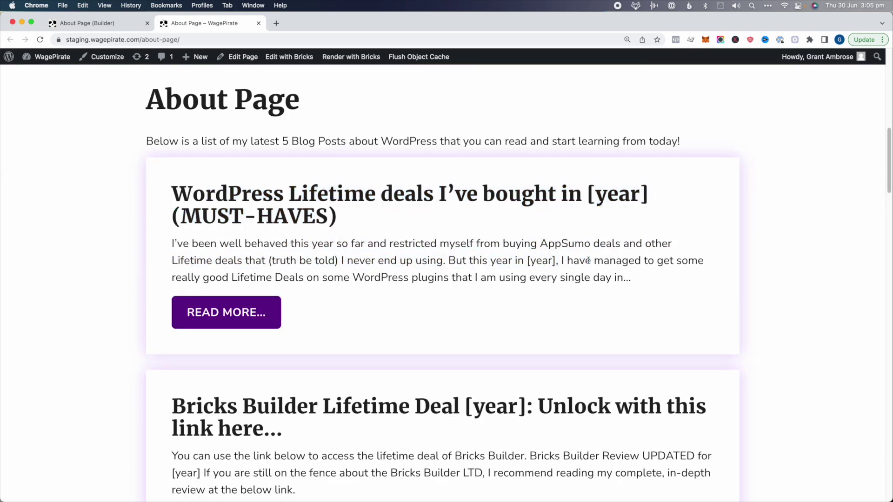
pyautogui.scroll(-3, 357, 291)
pyautogui.moveTo(209, 136); pyautogui.dragTo(630, 132)
pyautogui.click(208, 250)
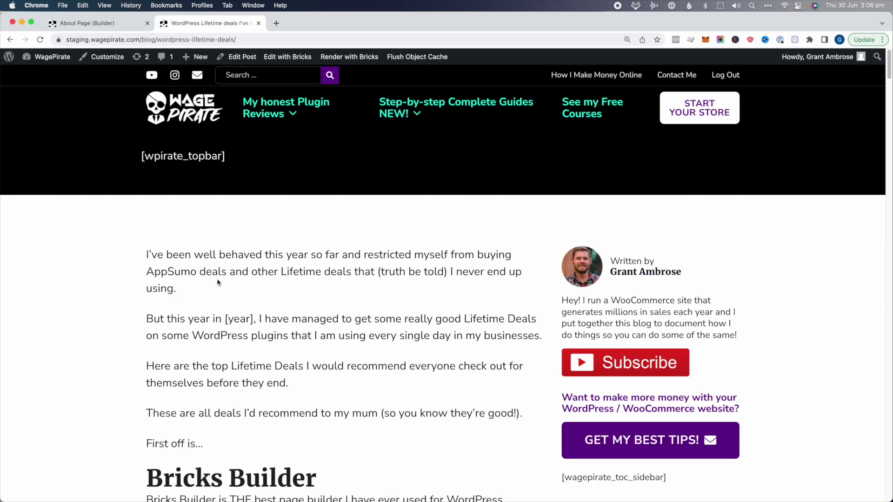
pyautogui.click(9, 40)
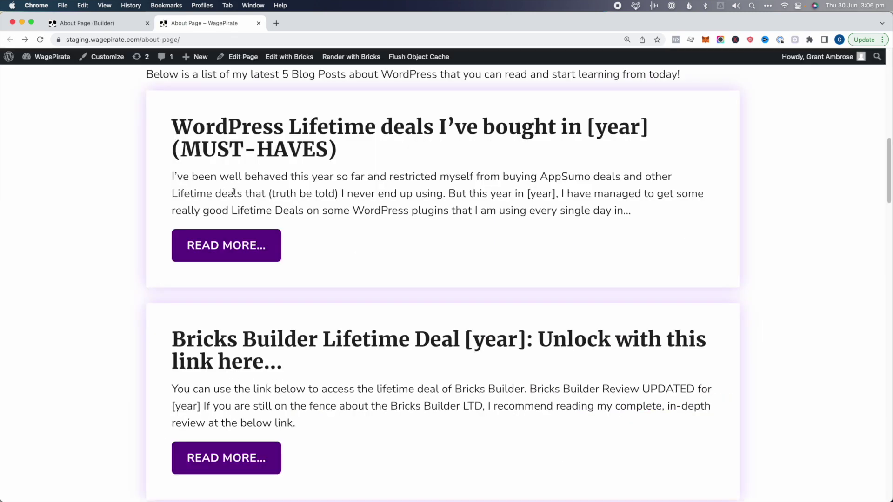
# Look through the titles, excerpts and buttons of the remaining post cards on the live page
pyautogui.moveTo(350, 179); pyautogui.dragTo(245, 125)
pyautogui.scroll(-3, 349, 274)
pyautogui.moveTo(353, 336); pyautogui.dragTo(240, 287)
pyautogui.scroll(-18, 244, 293)
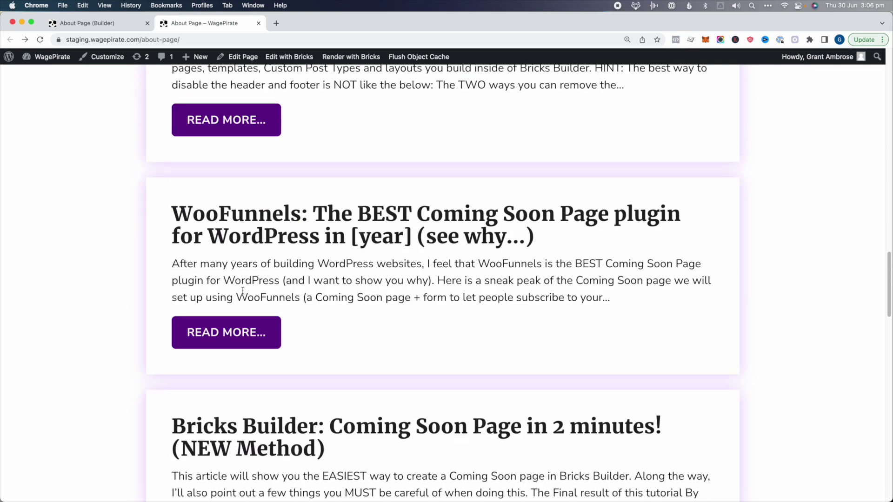
pyautogui.scroll(18, 299, 318)
pyautogui.scroll(15, 247, 233)
# Return to the builder and replace the post section heading's dynamic title with "My latest 5 blog posts"
pyautogui.click(120, 23)
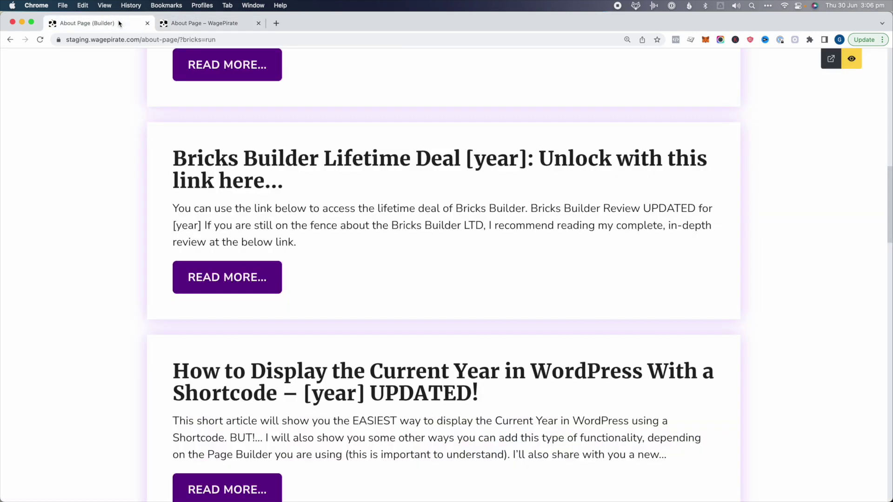
pyautogui.click(851, 59)
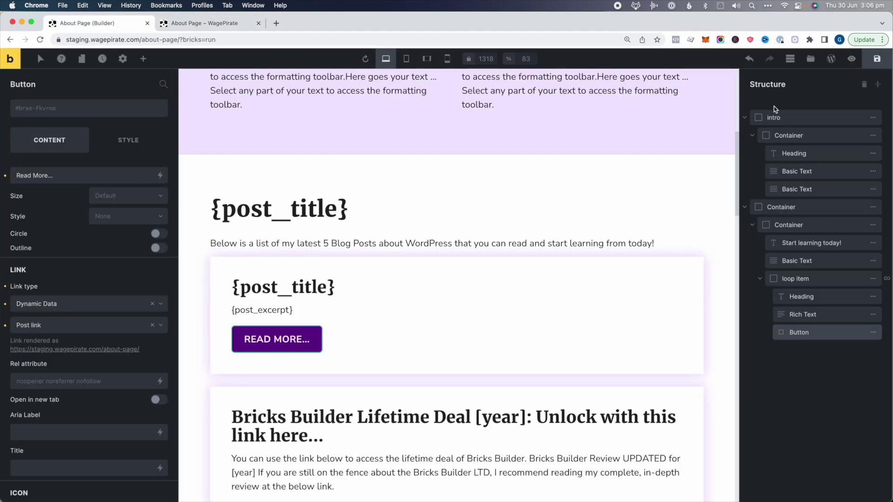
pyautogui.click(321, 207)
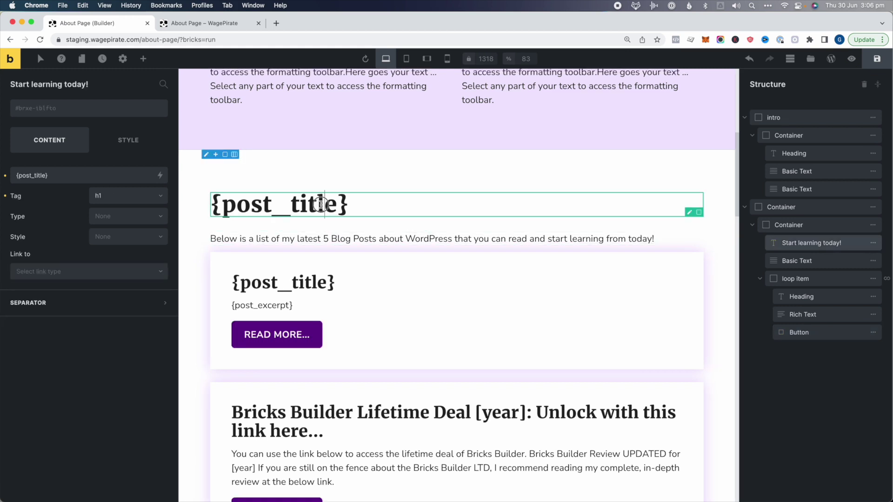
pyautogui.click(114, 178)
pyautogui.press('super+a')
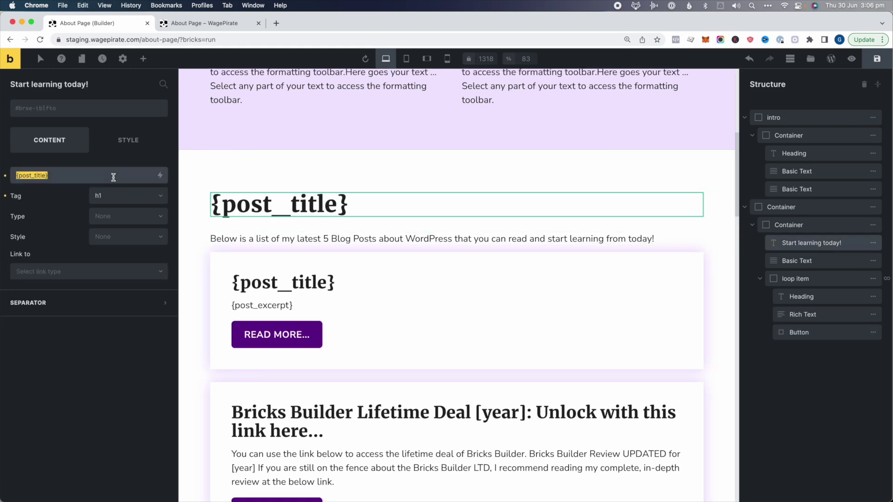
pyautogui.write('My latest 5 blog p')
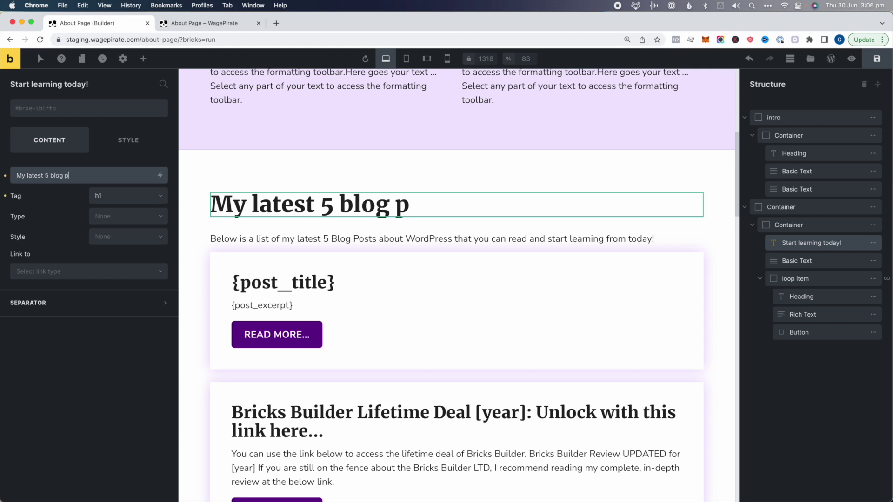
pyautogui.write('osts')
# Reduce the post section heading's bottom margin and set the bottom margin of the Basic Text below it to 40 px
pyautogui.click(526, 158)
pyautogui.click(429, 193)
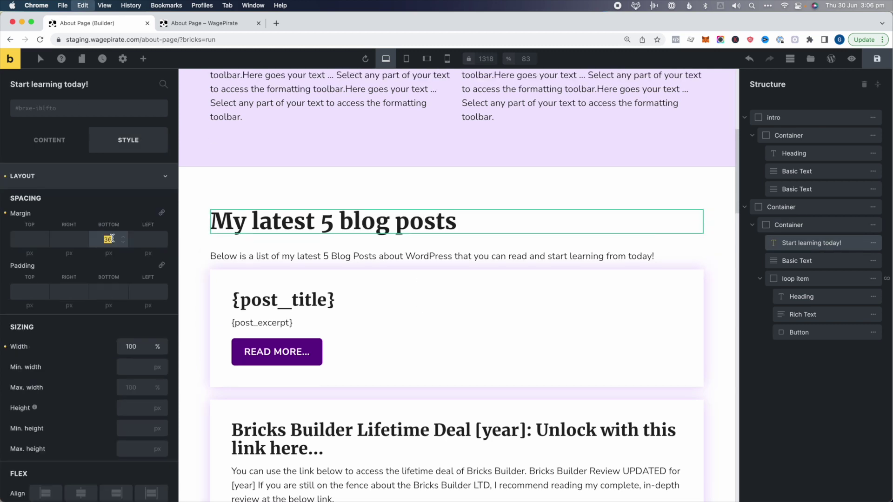
pyautogui.click(255, 251)
pyautogui.click(112, 239)
pyautogui.write('40')
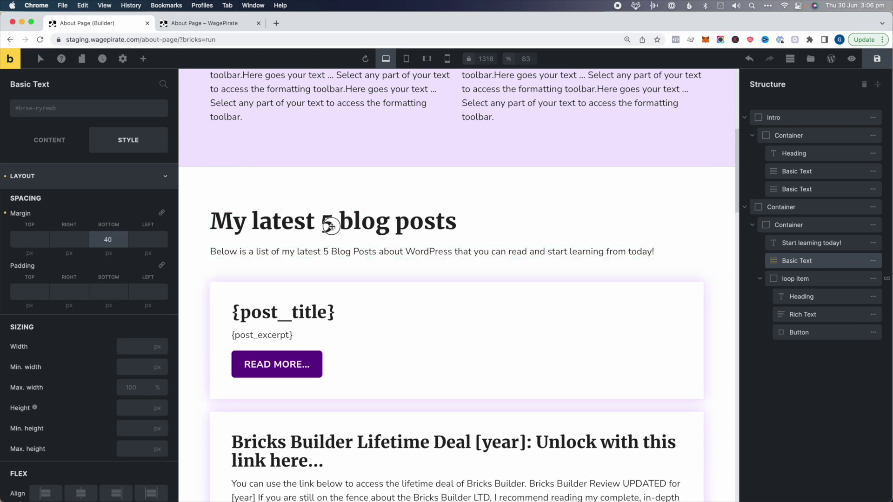
# Set the post type of the loop item's query to Product Reviews
pyautogui.click(820, 279)
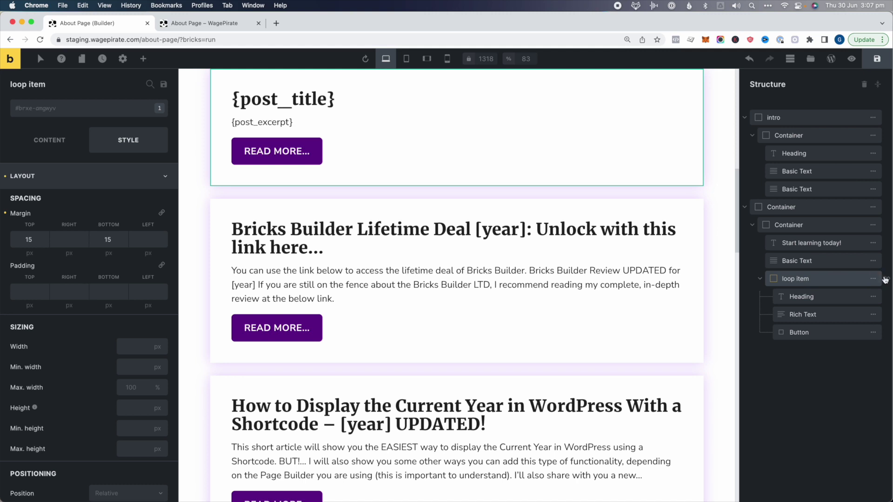
pyautogui.click(51, 141)
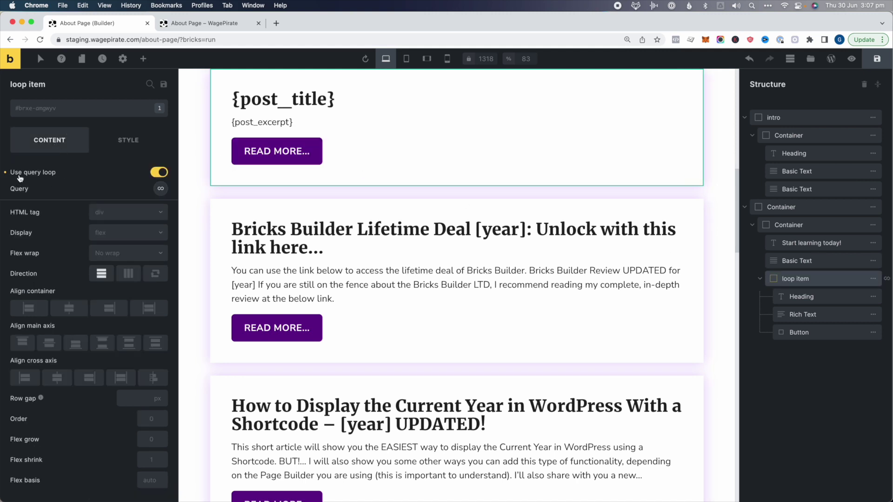
pyautogui.click(160, 189)
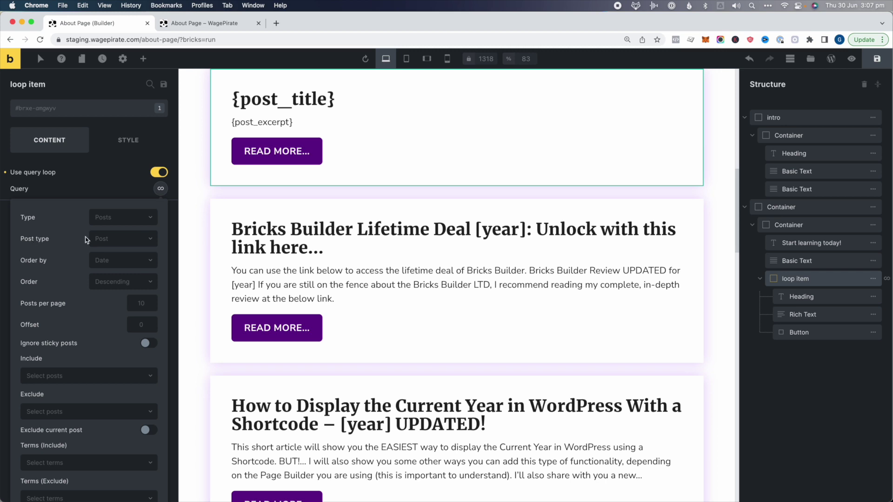
pyautogui.click(103, 240)
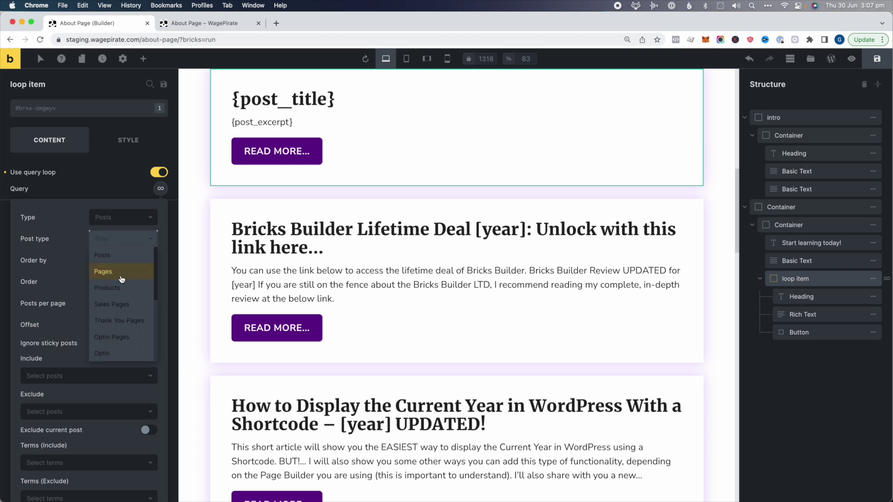
pyautogui.scroll(-5, 122, 279)
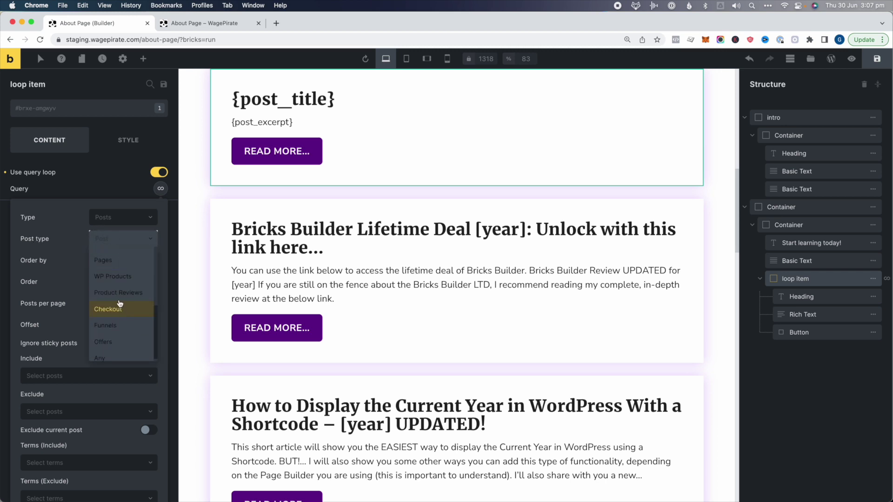
pyautogui.click(118, 292)
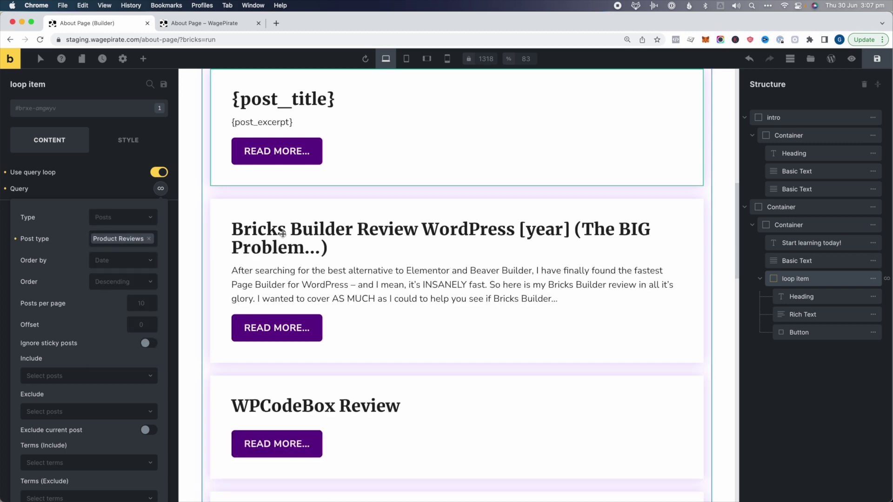
# Look through the product review cards listed by the query loop on the canvas
pyautogui.scroll(3, 347, 329)
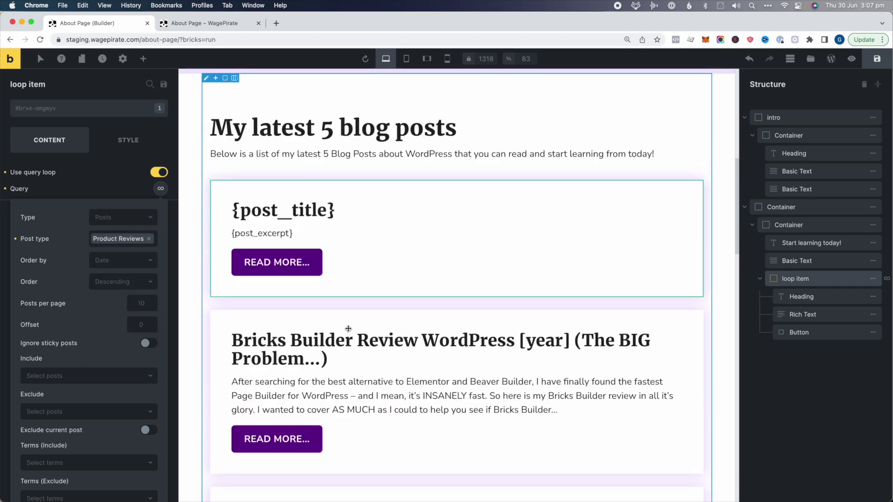
pyautogui.scroll(-3, 253, 333)
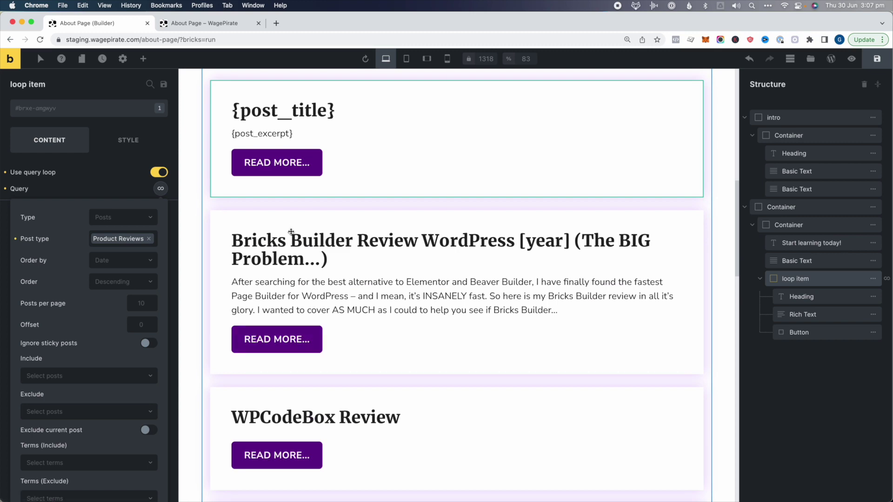
pyautogui.scroll(-1, 295, 255)
pyautogui.scroll(-3, 400, 225)
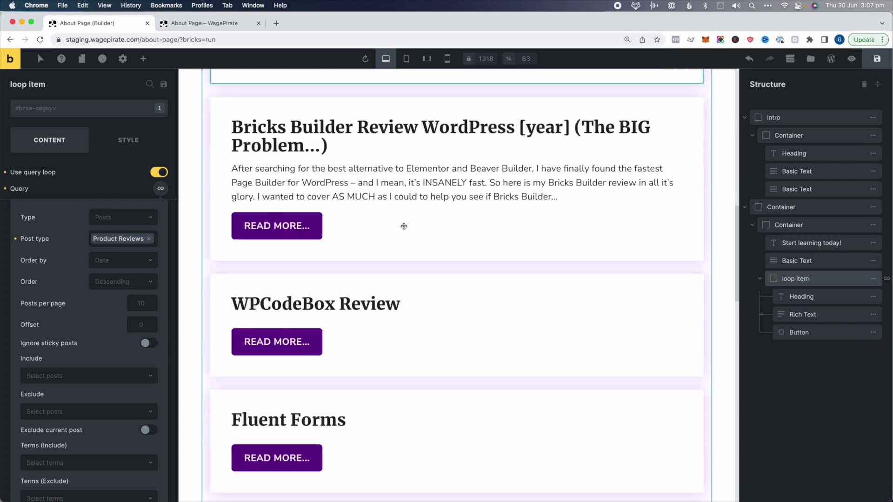
pyautogui.scroll(-14, 274, 302)
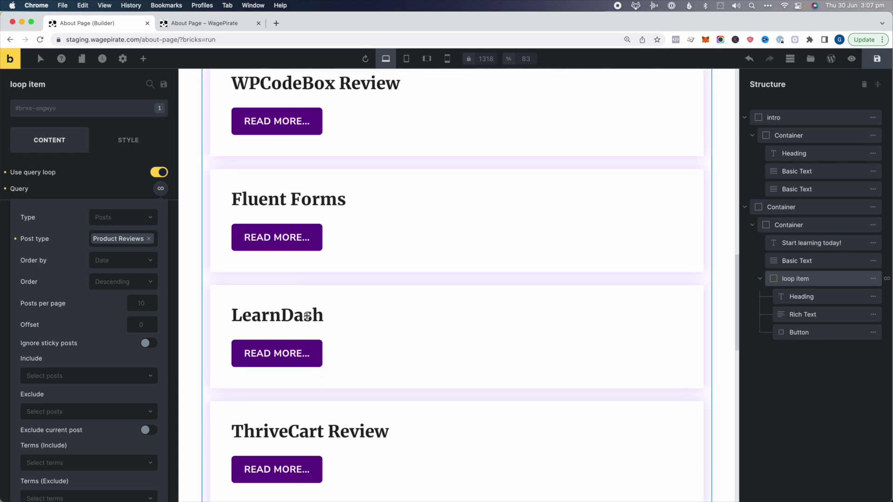
pyautogui.scroll(-12, 307, 316)
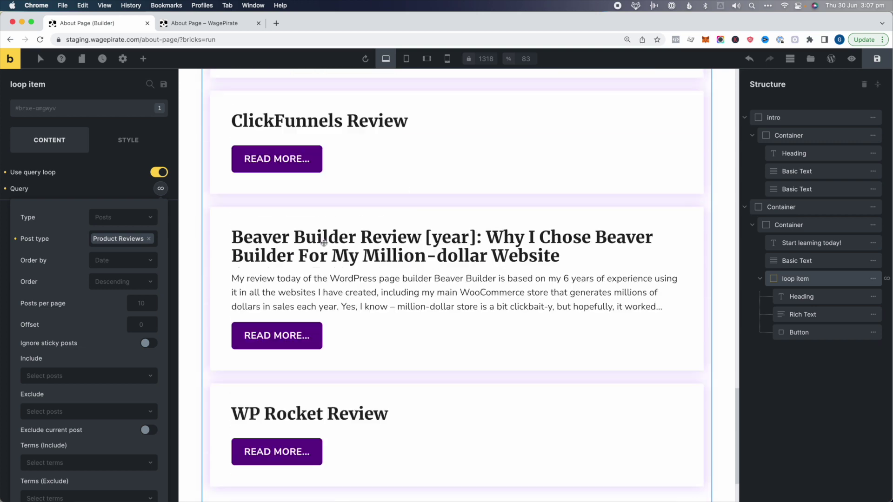
pyautogui.scroll(-2, 356, 241)
pyautogui.scroll(20, 357, 243)
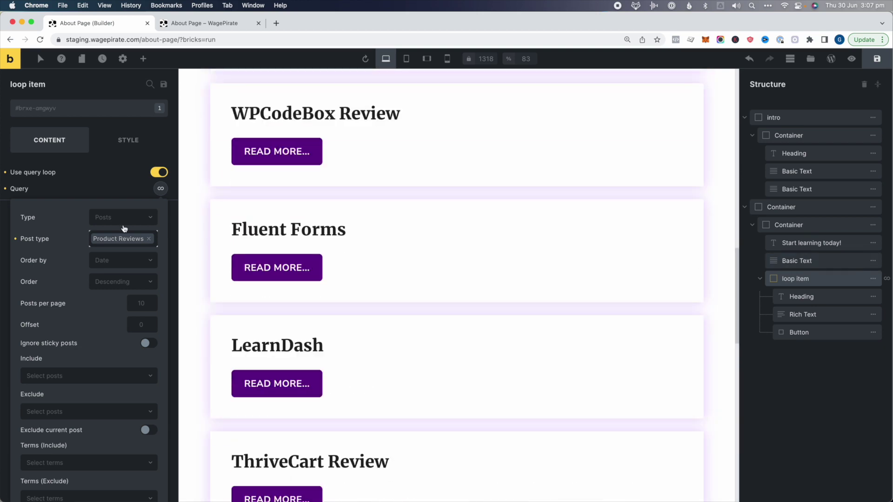
# Limit the loop item's query to 5 posts per page
pyautogui.click(159, 173)
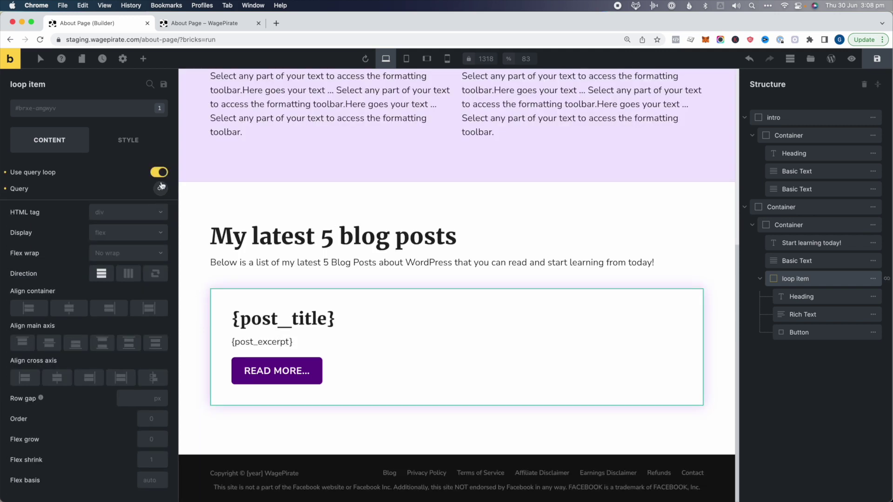
pyautogui.click(160, 188)
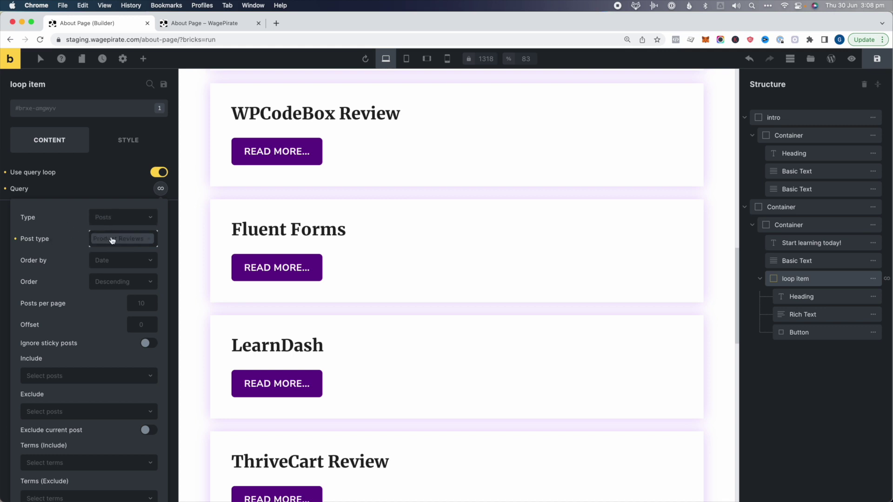
pyautogui.scroll(-1, 120, 241)
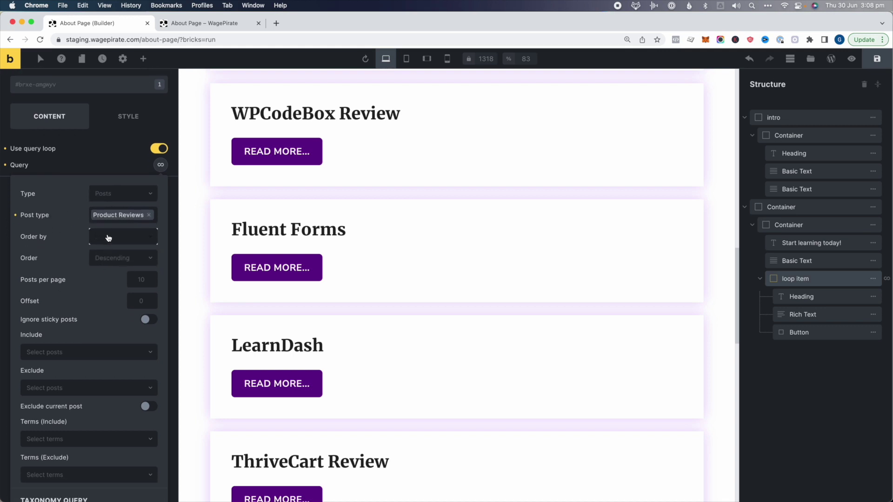
pyautogui.scroll(-1, 108, 238)
pyautogui.scroll(-1, 120, 215)
pyautogui.click(138, 242)
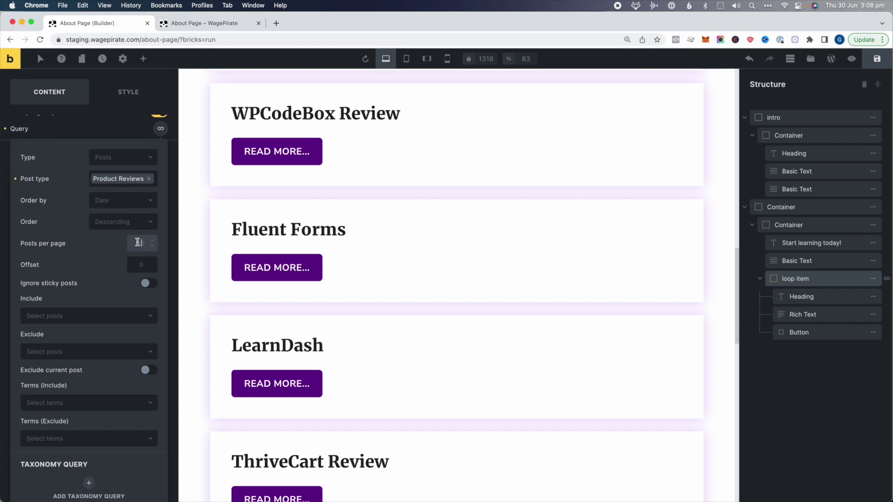
pyautogui.scroll(-6, 99, 297)
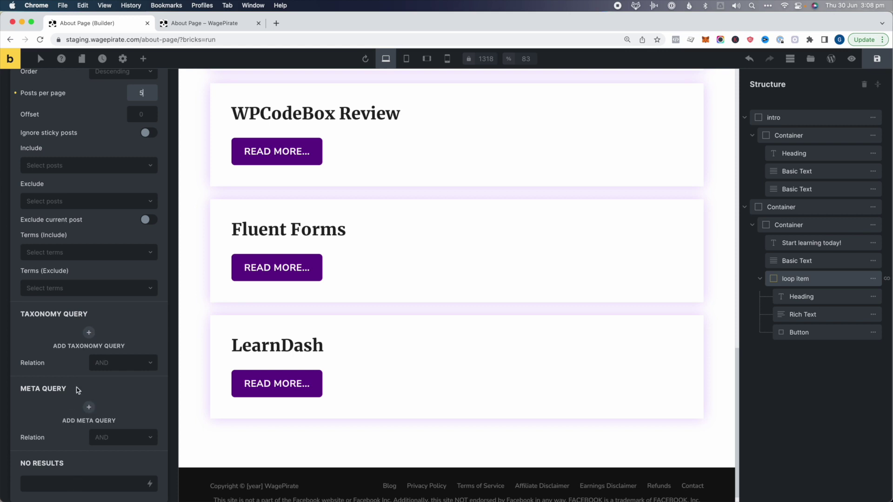
# Try a taxonomy query on Tags (Post) in the loop item's query, and delete it
pyautogui.click(89, 333)
pyautogui.scroll(-1, 83, 358)
pyautogui.click(65, 348)
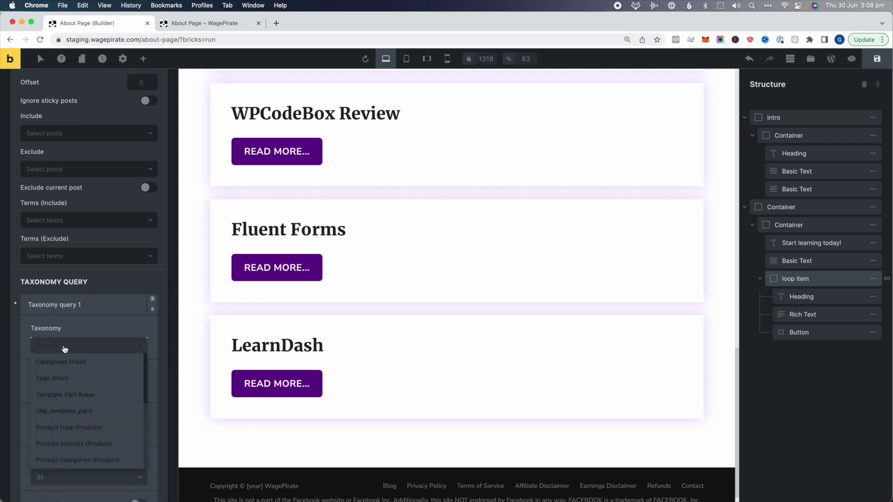
pyautogui.click(74, 378)
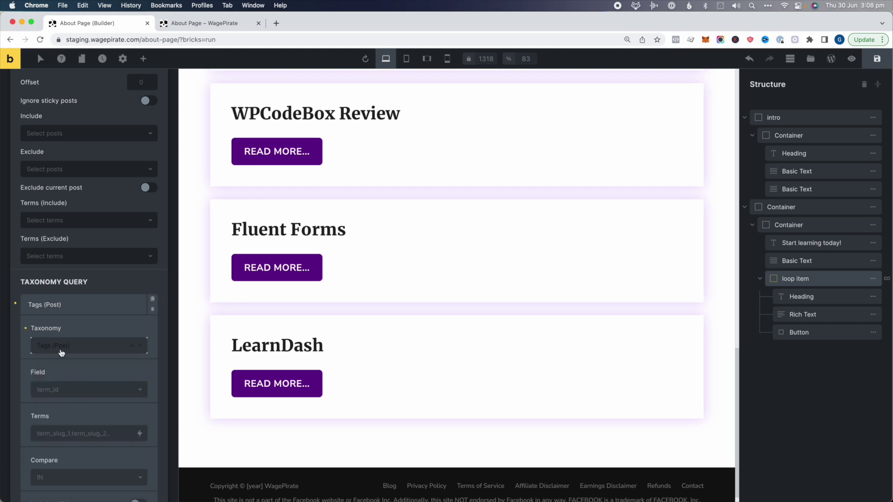
pyautogui.click(153, 309)
pyautogui.click(154, 310)
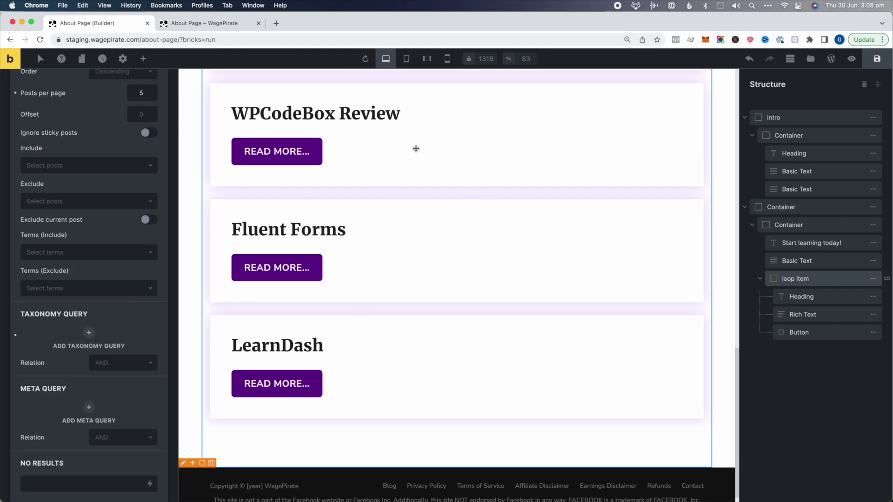
# Save the About Page and open its live version
pyautogui.scroll(5, 416, 148)
pyautogui.click(877, 59)
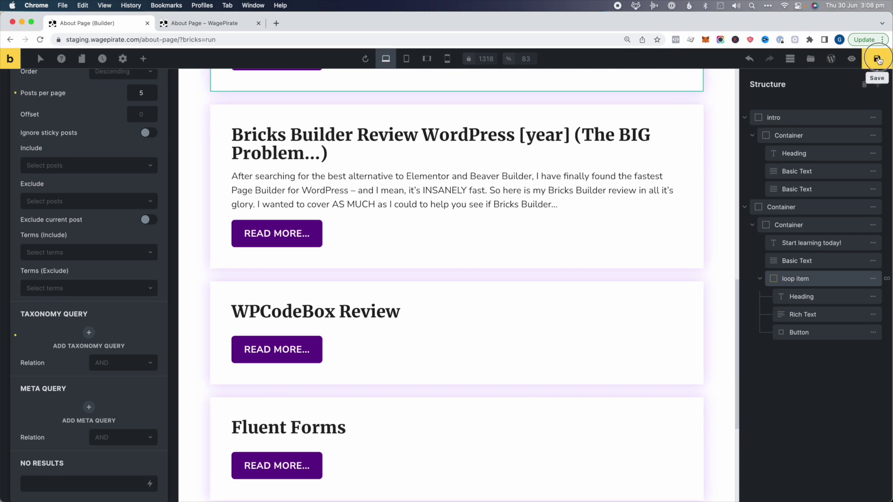
pyautogui.click(852, 59)
pyautogui.click(835, 58)
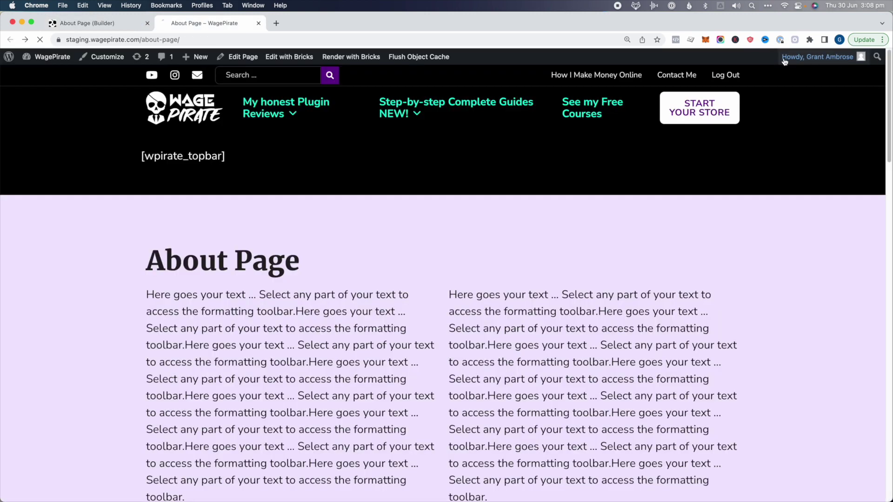
# Examine the blog posts section's heading and its first product review cards on the live About Page
pyautogui.scroll(-9, 299, 231)
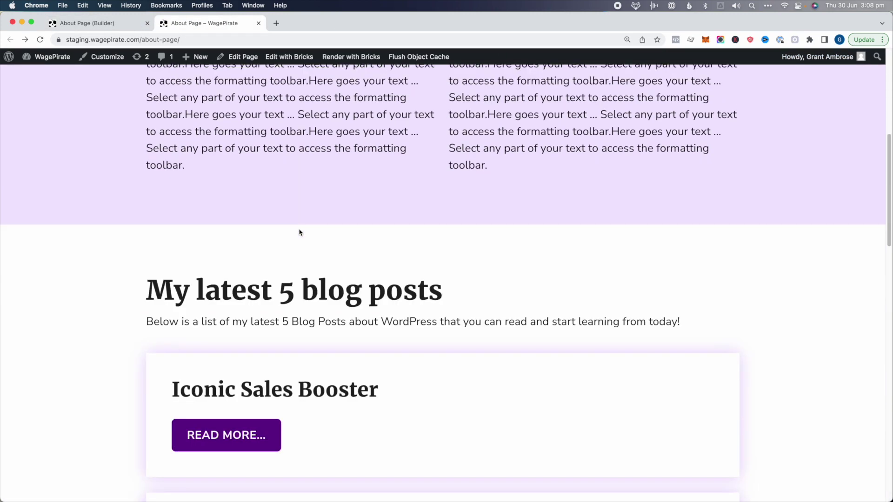
pyautogui.moveTo(290, 212); pyautogui.dragTo(588, 251)
pyautogui.scroll(-5, 408, 209)
pyautogui.scroll(6, 216, 167)
pyautogui.click(308, 254)
pyautogui.scroll(-2, 308, 253)
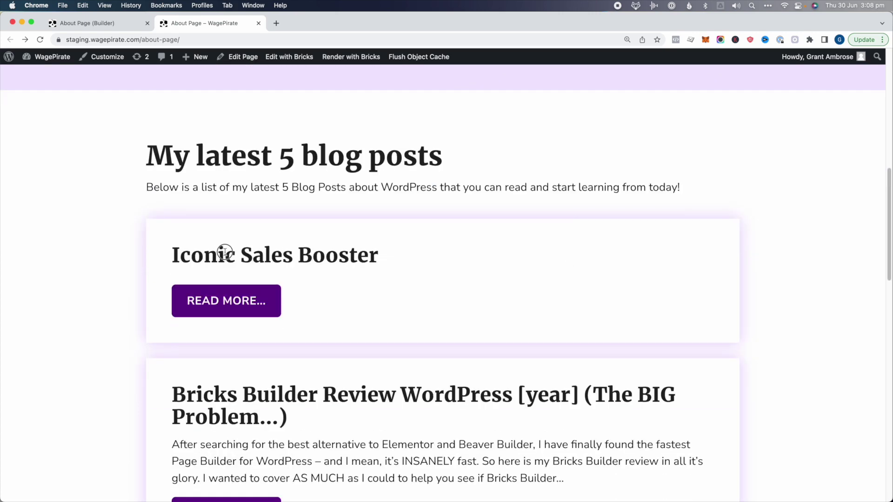
pyautogui.moveTo(225, 252); pyautogui.dragTo(426, 277)
pyautogui.scroll(-3, 427, 278)
pyautogui.moveTo(243, 292); pyautogui.dragTo(289, 316)
pyautogui.click(326, 344)
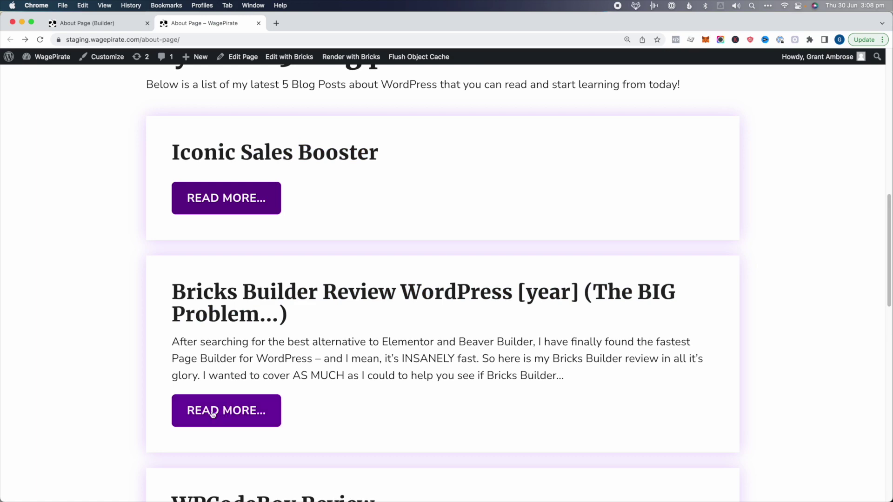
# Test the Read More... link of the Bricks Builder review card, skim the article, and return to the About Page
pyautogui.click(243, 400)
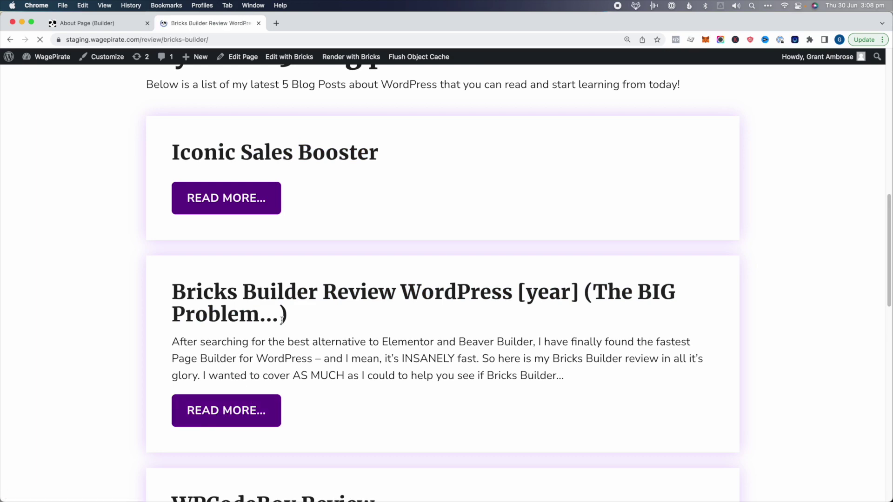
pyautogui.scroll(-15, 426, 260)
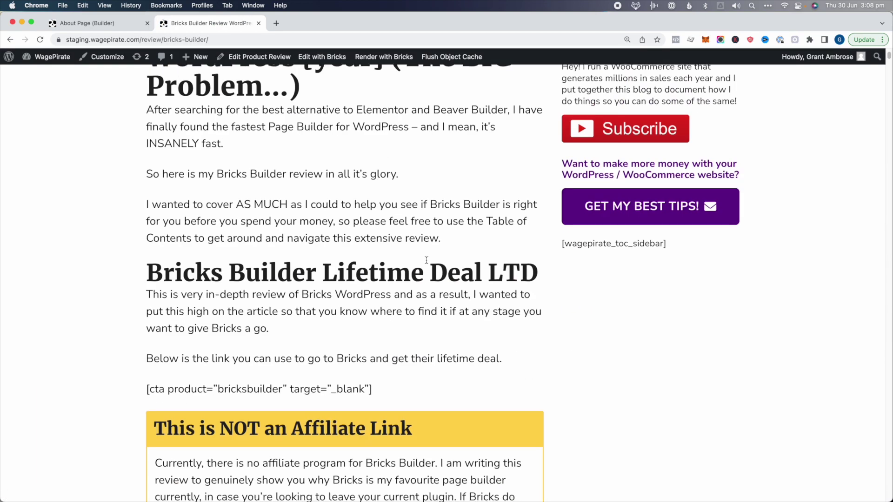
pyautogui.click(9, 40)
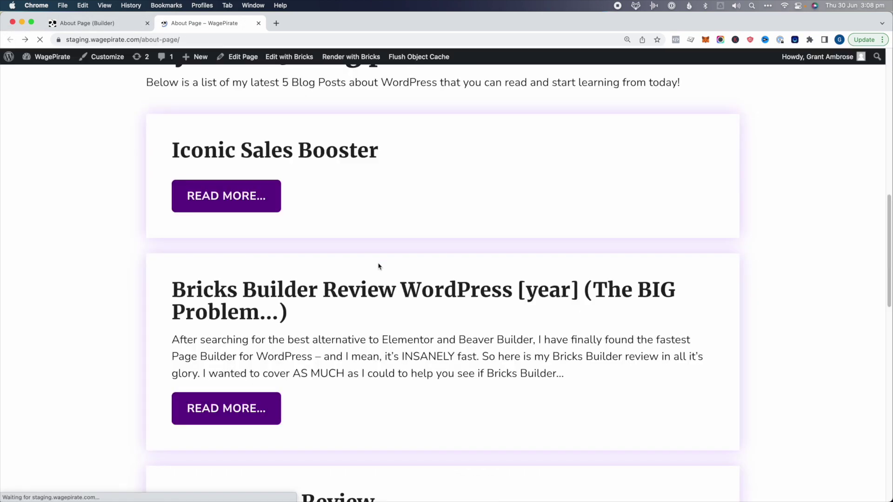
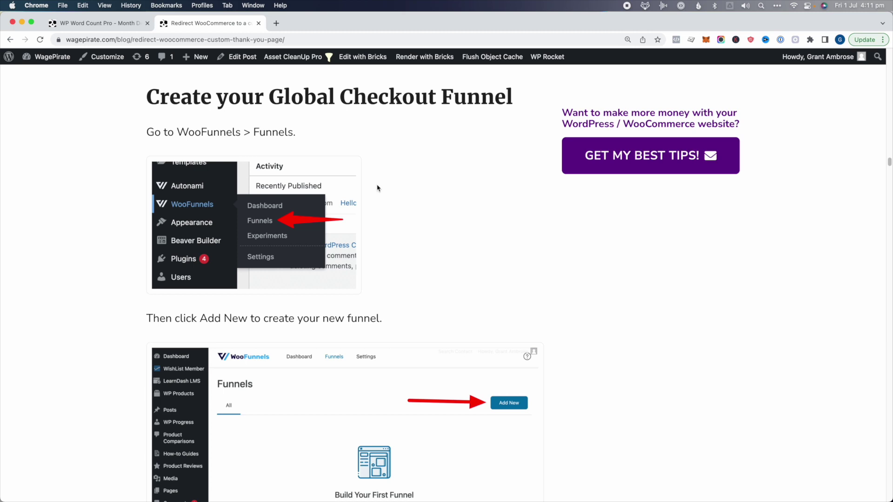
# On the WooCommerce thank-you page article, dismiss the email signup popup and inspect the sidebar-fixed container around the sidebar's tips offer
pyautogui.scroll(-5, 378, 188)
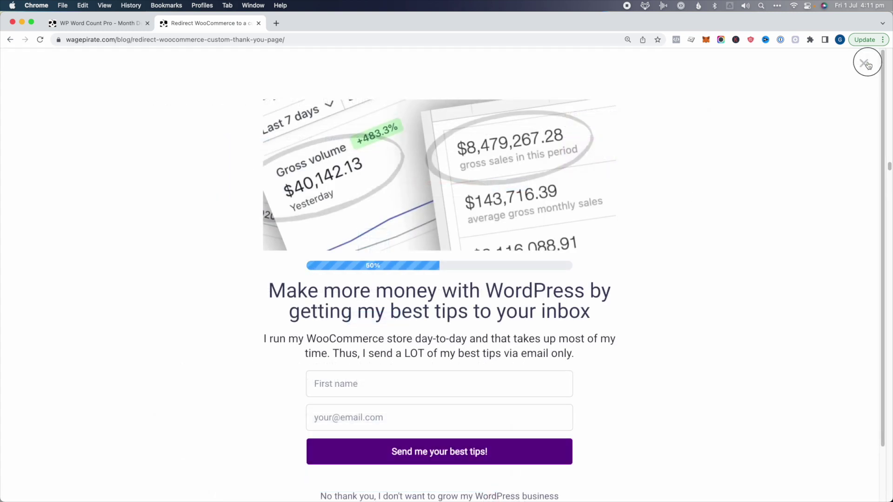
pyautogui.click(866, 63)
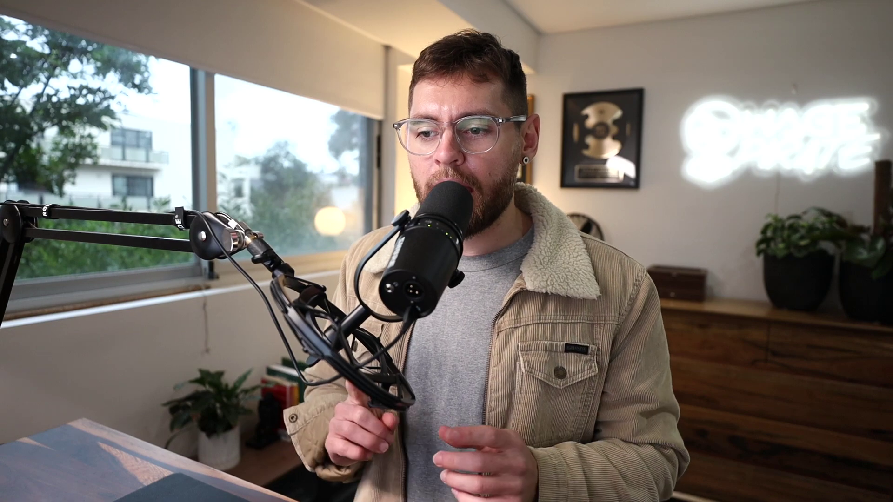
pyautogui.rightClick(592, 114)
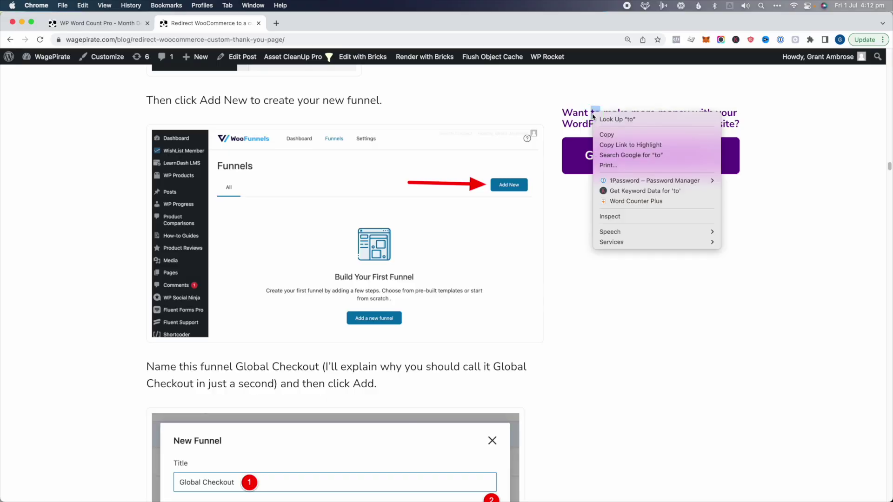
pyautogui.click(610, 216)
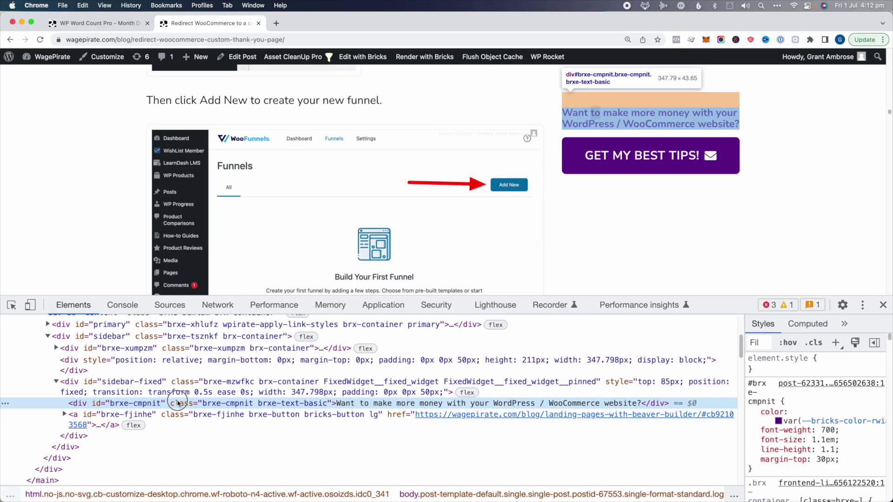
pyautogui.click(110, 383)
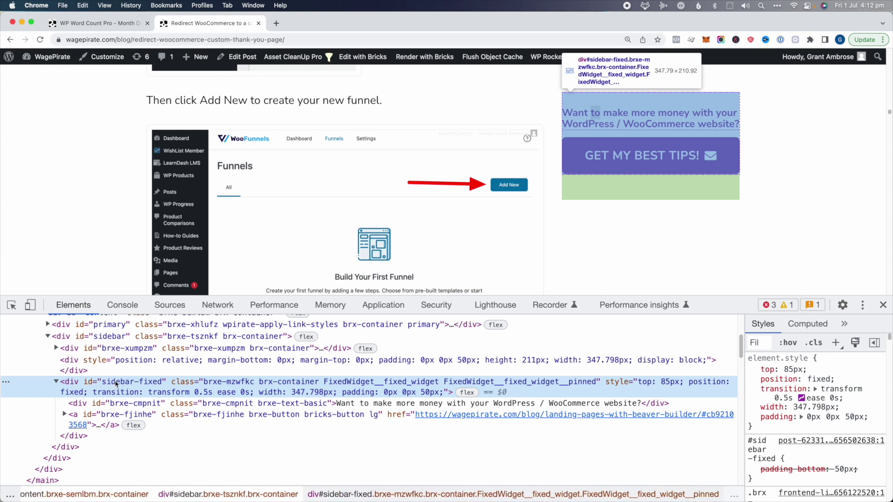
pyautogui.doubleClick(116, 382)
pyautogui.click(218, 385)
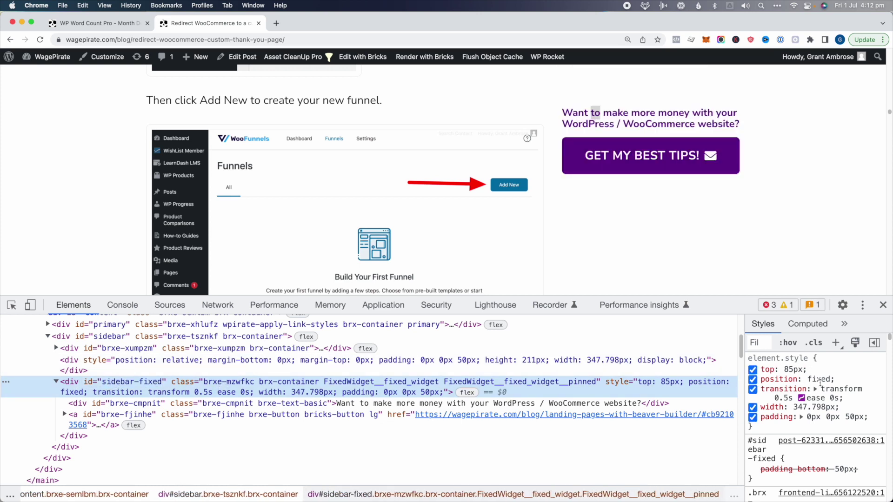
# Compare the sidebar-fixed container's inline position styling at the article's start and further down the page
pyautogui.scroll(15, 818, 204)
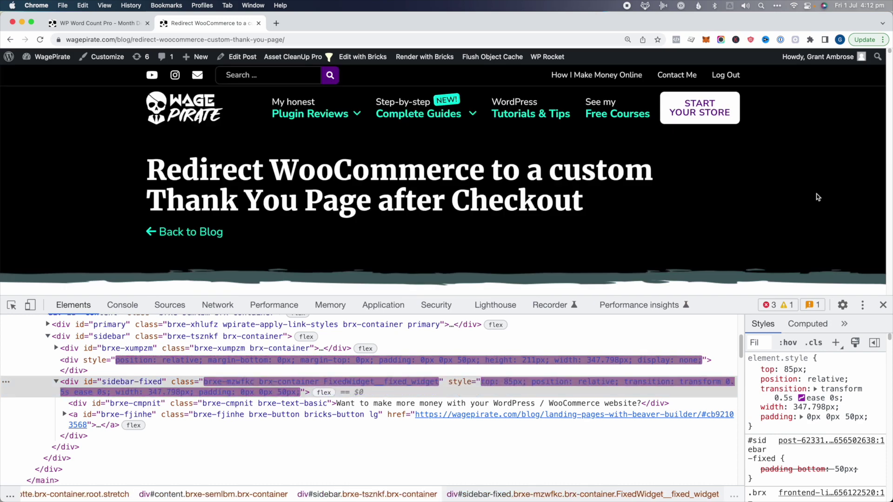
pyautogui.scroll(-1, 818, 197)
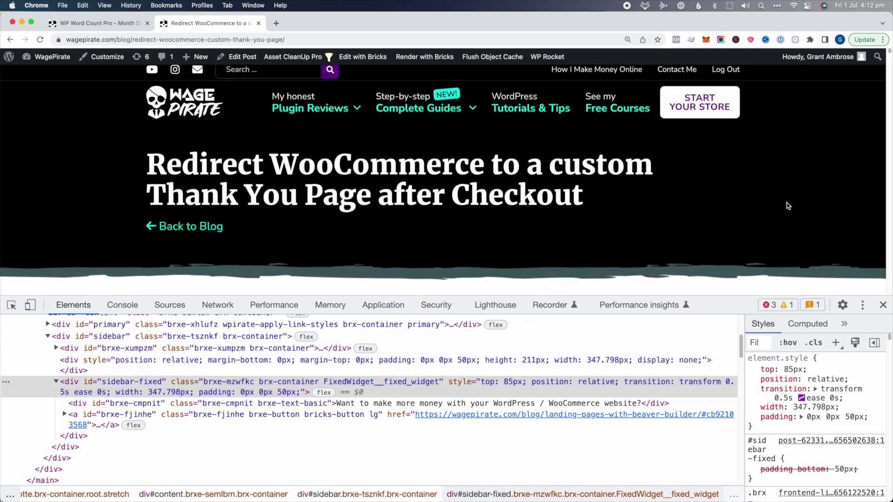
pyautogui.scroll(-10, 787, 206)
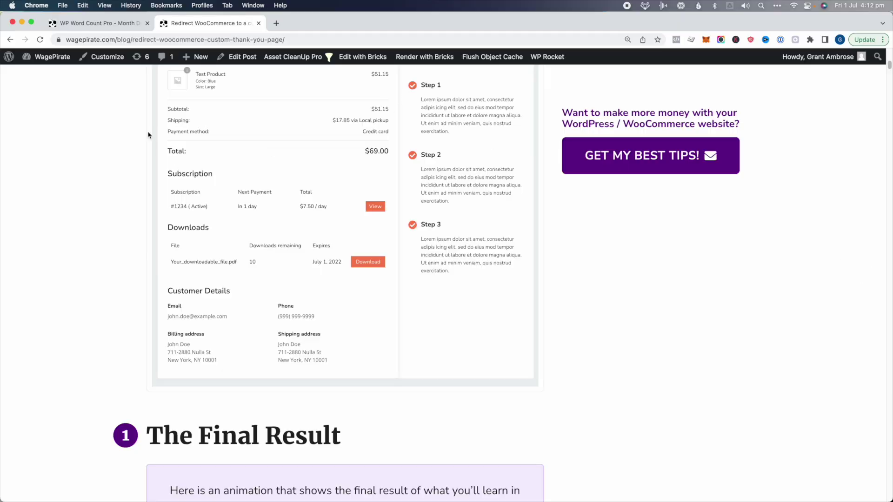
pyautogui.scroll(1, 124, 98)
# Open the site's installed plugins from the WordPress dashboard in a separate tab and locate the Fixed Widget plugin
pyautogui.moveTo(48, 59)
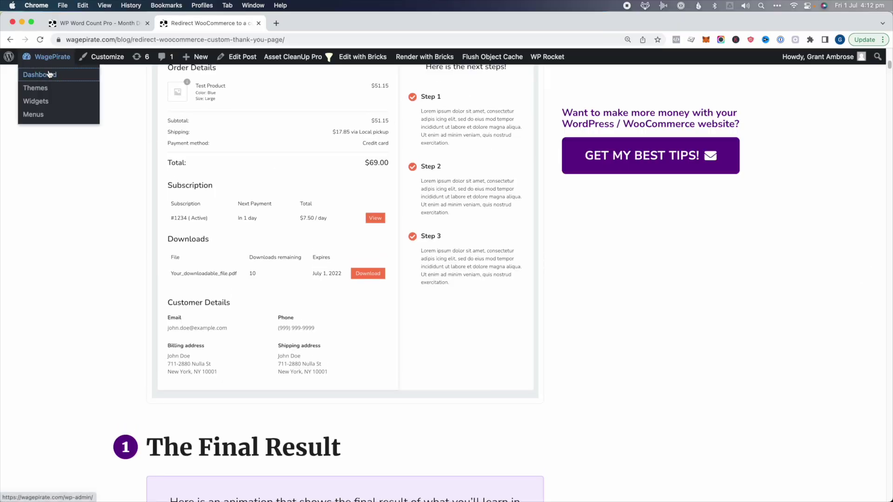
pyautogui.keyDown('super'); pyautogui.click(49, 75); pyautogui.keyUp('super')
pyautogui.moveTo(19, 339)
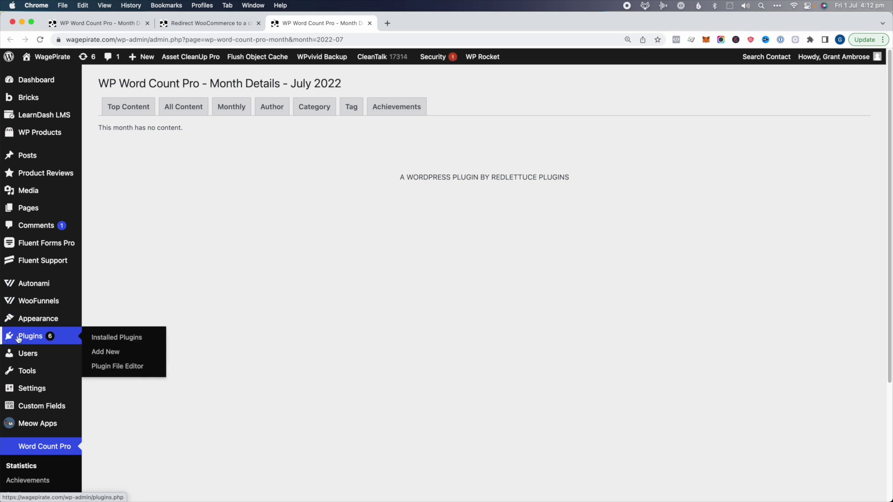
pyautogui.click(125, 343)
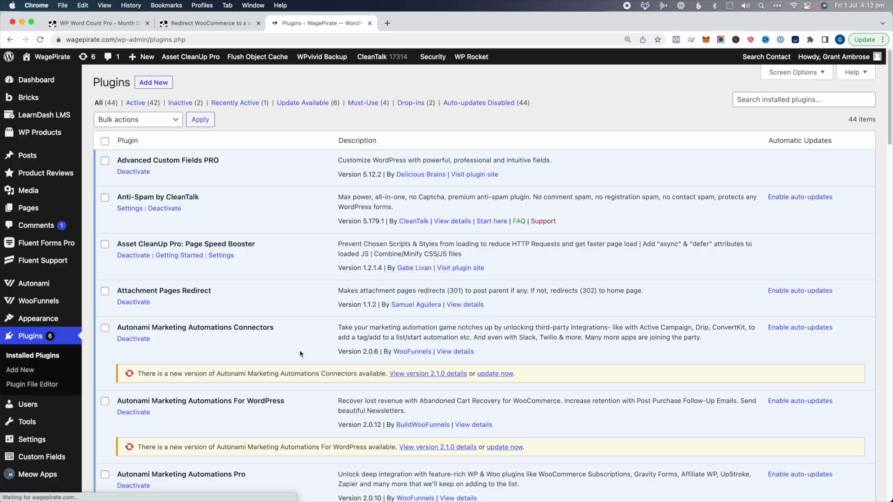
pyautogui.scroll(-15, 300, 354)
pyautogui.scroll(1, 300, 354)
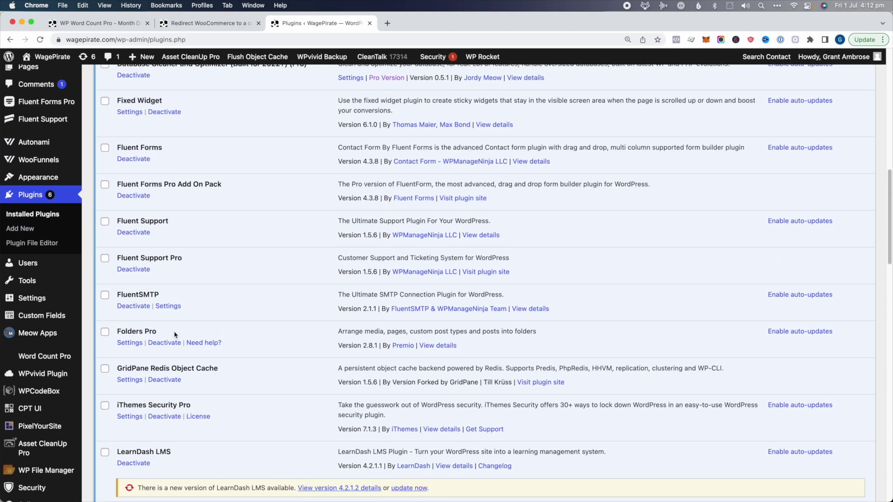
pyautogui.scroll(4, 142, 216)
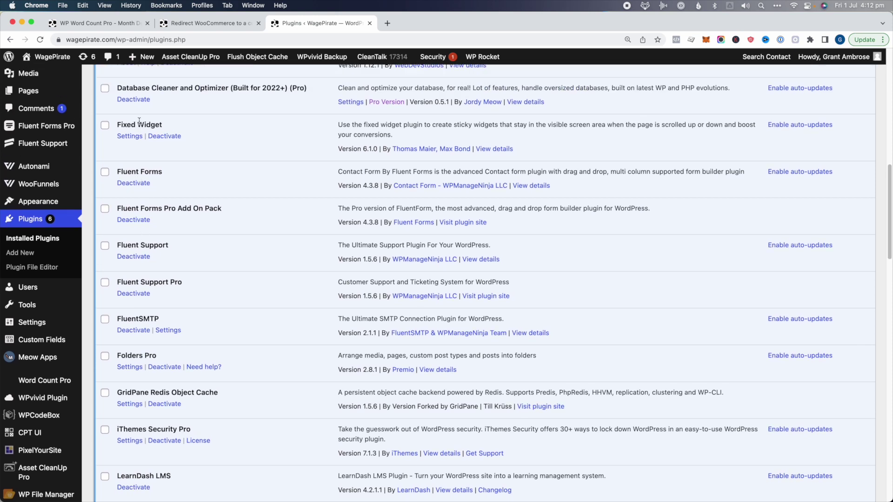
pyautogui.moveTo(132, 122); pyautogui.dragTo(590, 124)
pyautogui.click(319, 144)
# Open the Fixed Widget settings and inspect the #sidebar-fixed selector under Custom Fixed Elements
pyautogui.click(120, 139)
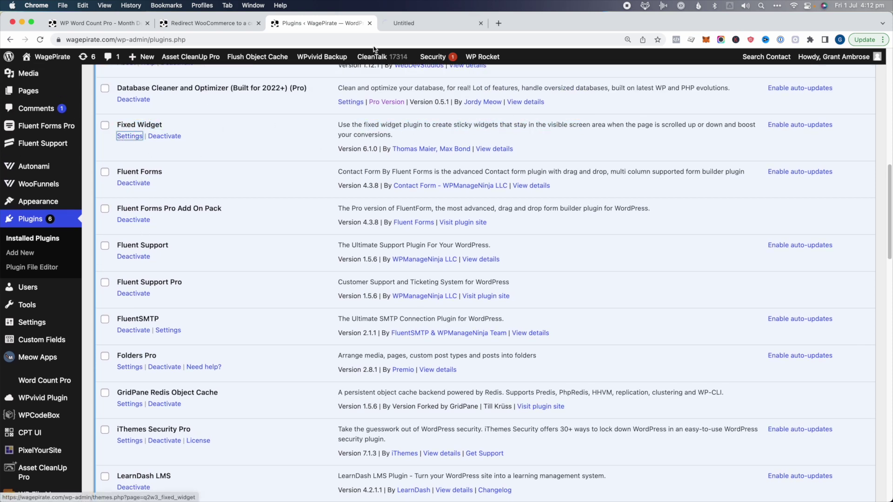
pyautogui.scroll(-1, 95, 371)
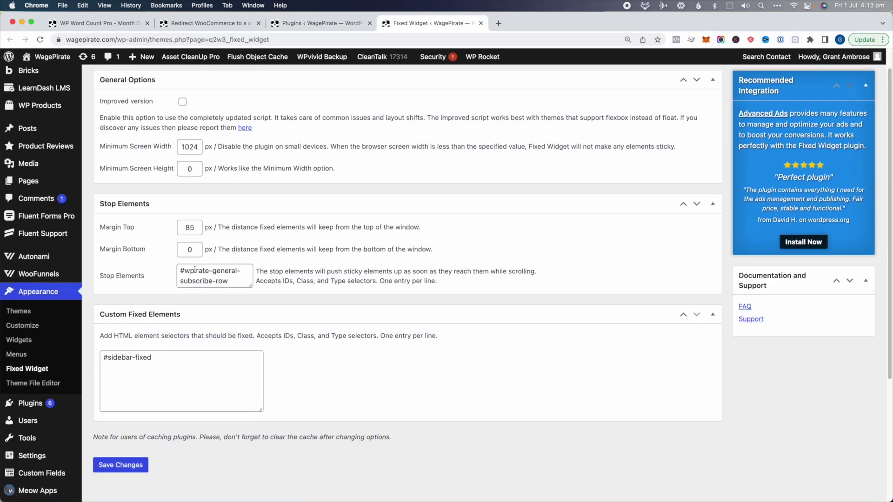
pyautogui.moveTo(171, 356); pyautogui.dragTo(102, 358)
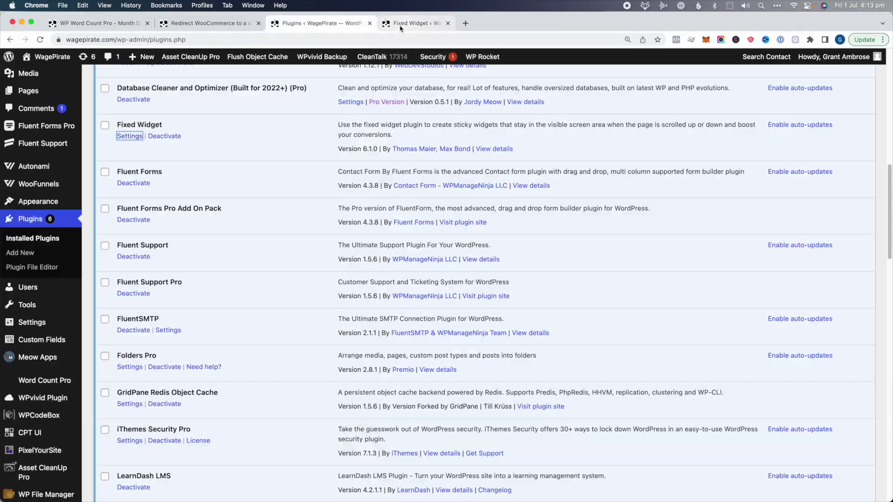
# Deactivate the Fixed Widget plugin and check how the article's sidebar tips offer behaves while scrolling
pyautogui.click(166, 136)
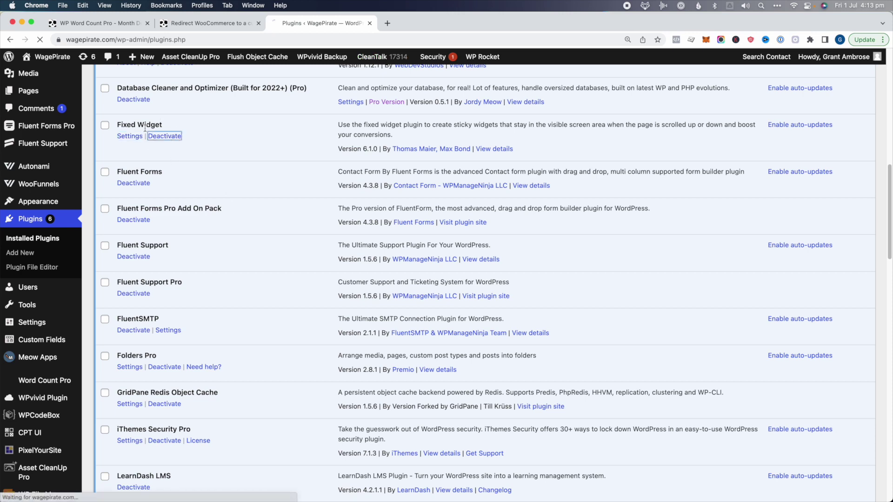
pyautogui.click(211, 22)
pyautogui.scroll(10, 389, 239)
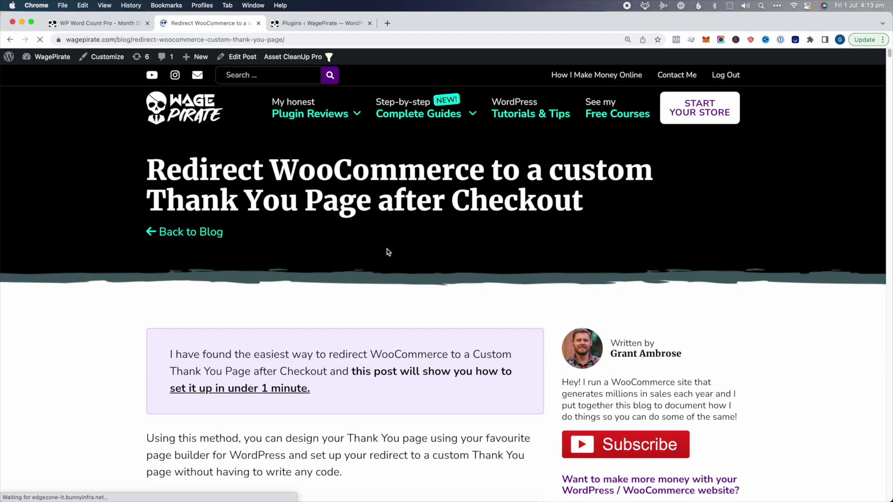
pyautogui.scroll(-15, 386, 251)
pyautogui.scroll(15, 388, 256)
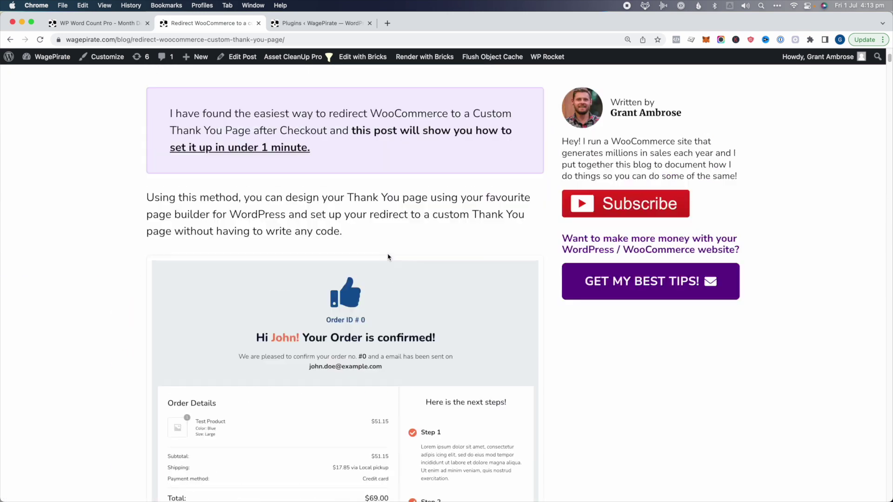
pyautogui.scroll(-3, 473, 326)
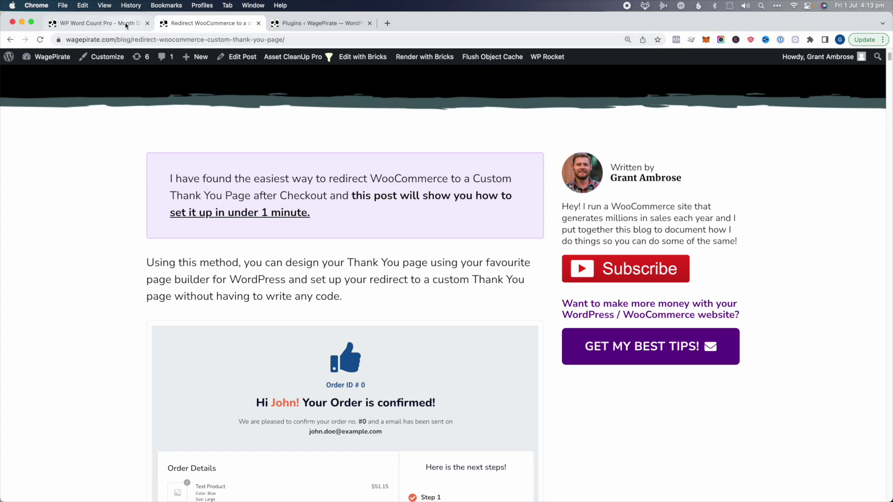
# Open the Bricks templates list and examine the type and conditions of the Single – Default with Sidebar template
pyautogui.click(106, 23)
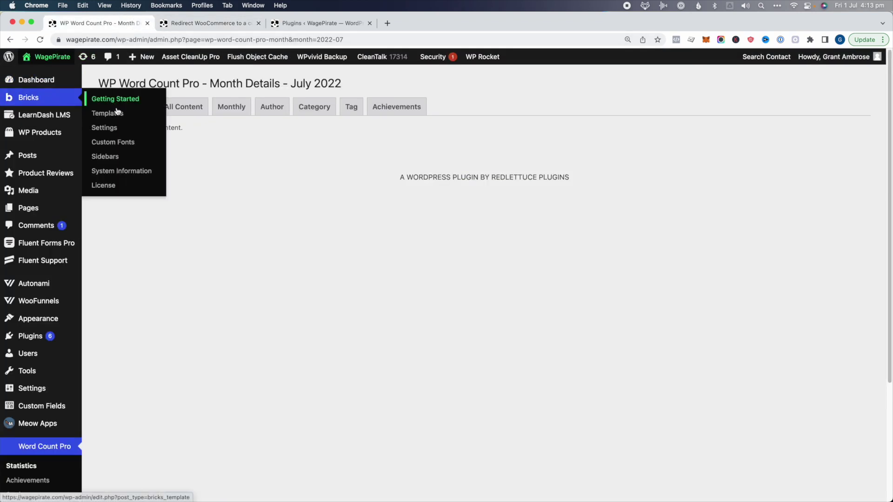
pyautogui.click(117, 113)
pyautogui.scroll(-5, 212, 229)
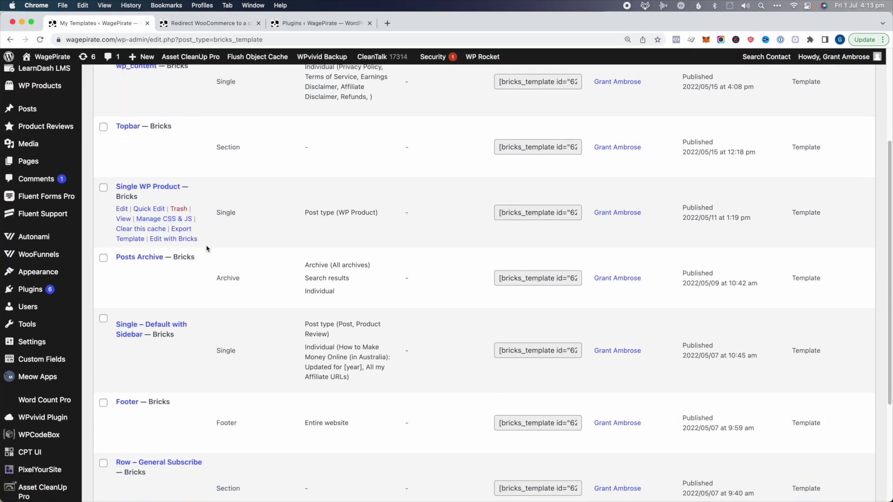
pyautogui.scroll(2, 161, 297)
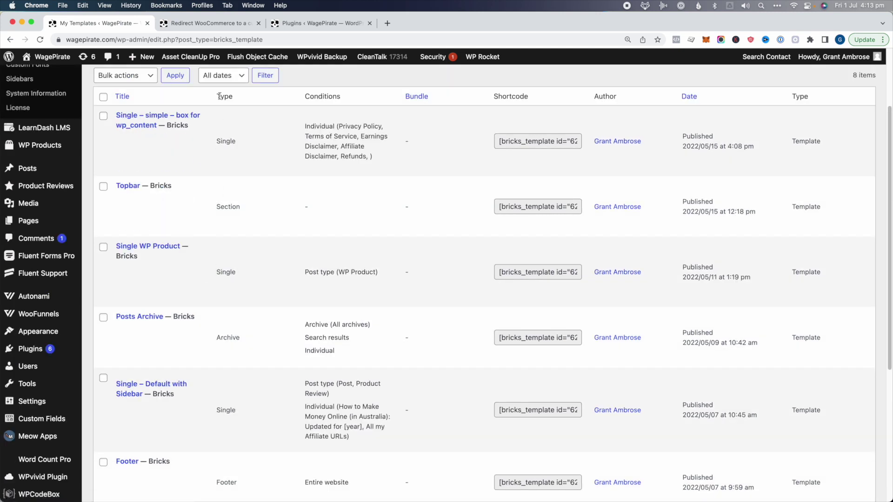
pyautogui.moveTo(227, 408); pyautogui.dragTo(237, 410)
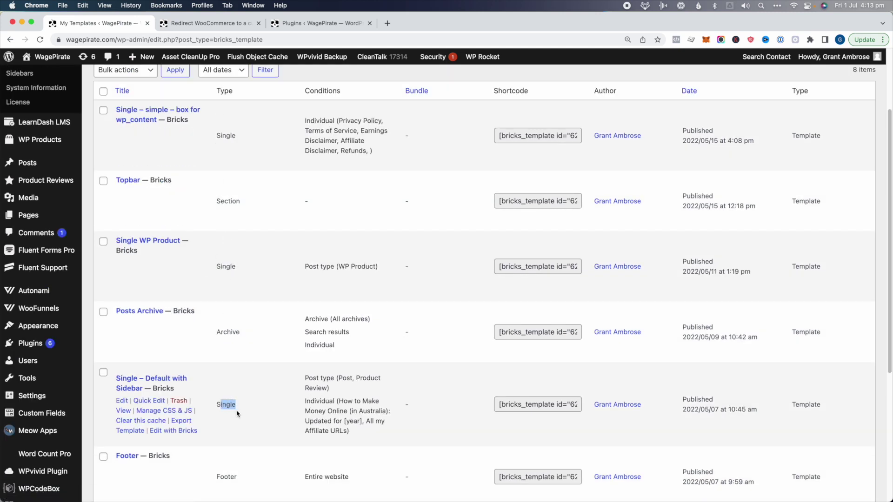
pyautogui.scroll(-1, 237, 409)
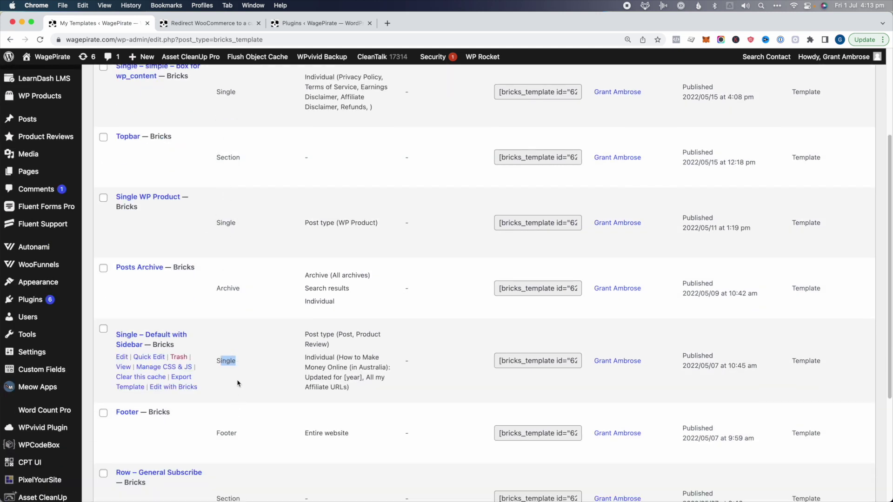
pyautogui.scroll(2, 310, 335)
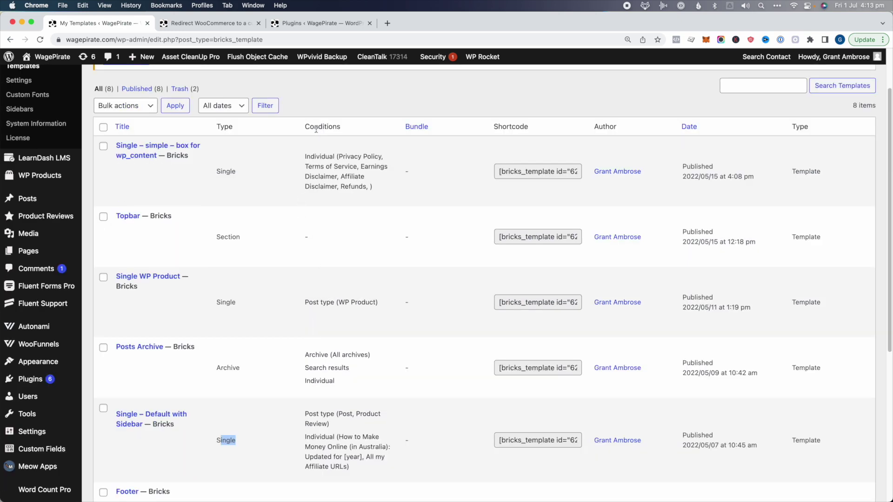
pyautogui.scroll(-5, 300, 182)
pyautogui.moveTo(314, 181); pyautogui.dragTo(371, 195)
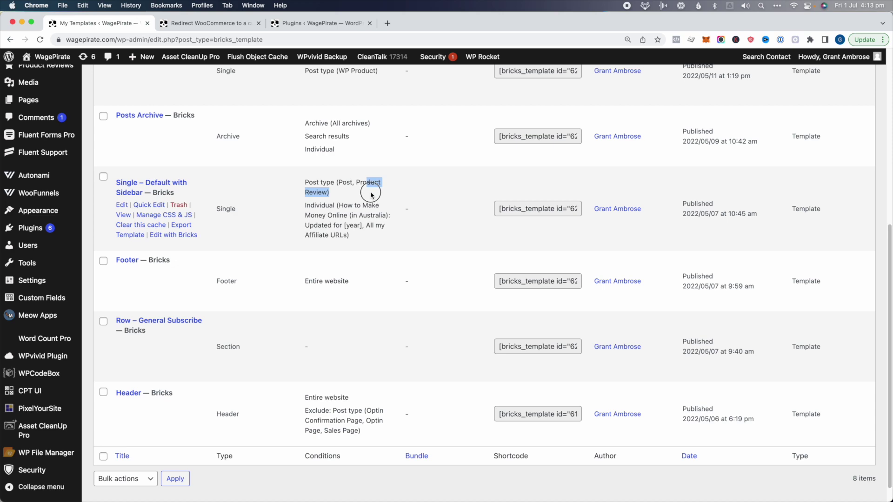
pyautogui.click(324, 215)
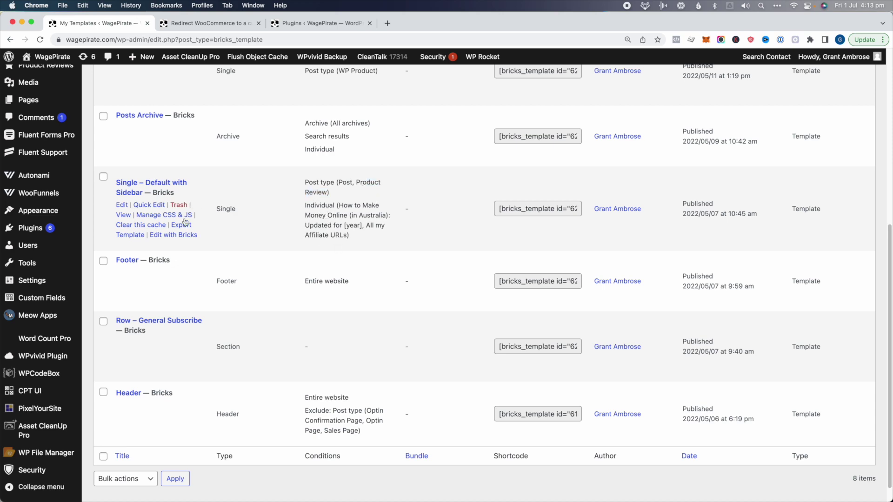
# Open the Single – Default with Sidebar template in Bricks and inspect its primary post content element
pyautogui.click(173, 235)
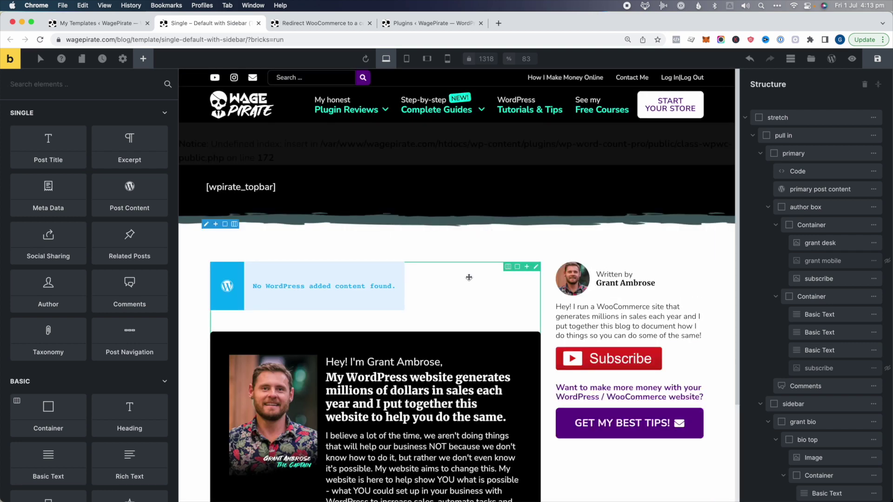
pyautogui.scroll(-2, 468, 277)
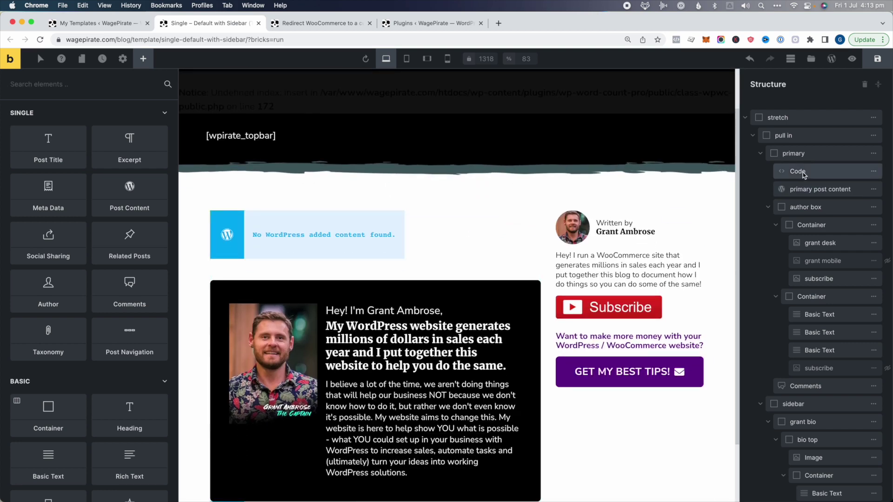
pyautogui.click(780, 192)
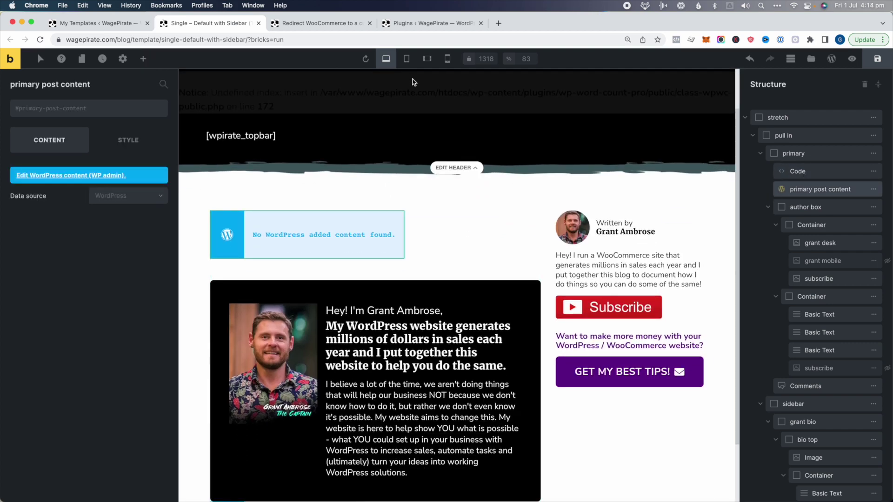
# Search the elements for "conten" and try placing a Post Content element on the template canvas
pyautogui.click(143, 59)
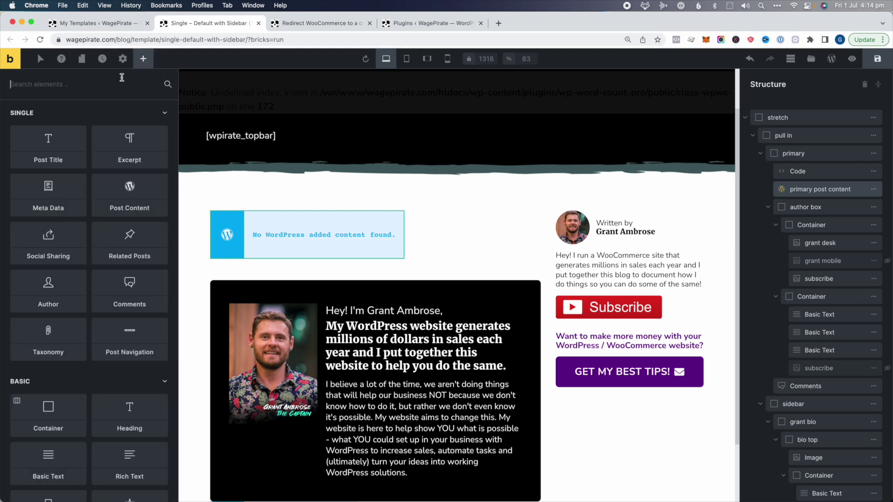
pyautogui.write('conten')
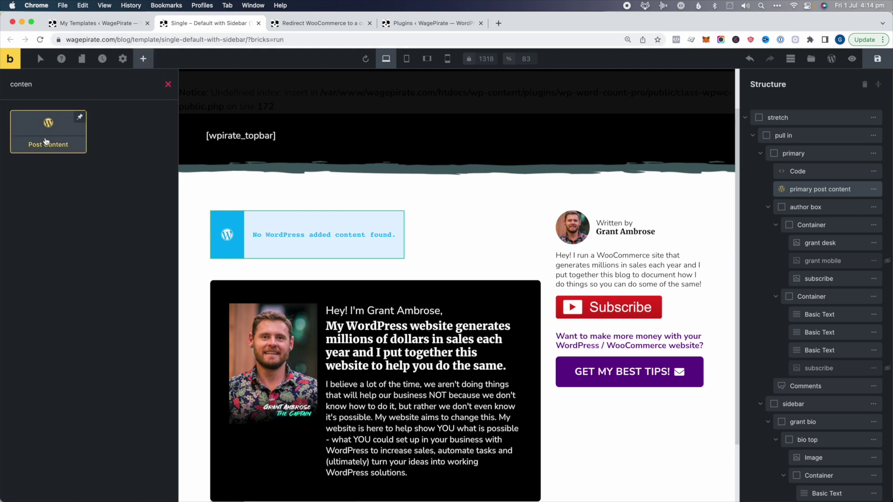
pyautogui.moveTo(46, 144)
pyautogui.mouseDown()
pyautogui.moveTo(294, 251)
pyautogui.moveTo(46, 128)
pyautogui.mouseUp()
pyautogui.moveTo(46, 128); pyautogui.dragTo(404, 400)
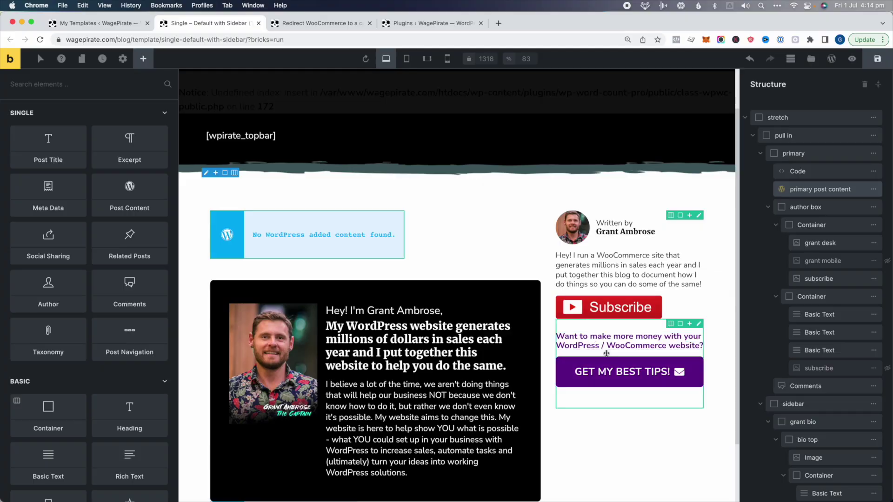
# Rename the sidebar-fixed container around the sidebar's tips offer to "get my tips"
pyautogui.click(592, 342)
pyautogui.scroll(-2, 848, 331)
pyautogui.scroll(-5, 849, 330)
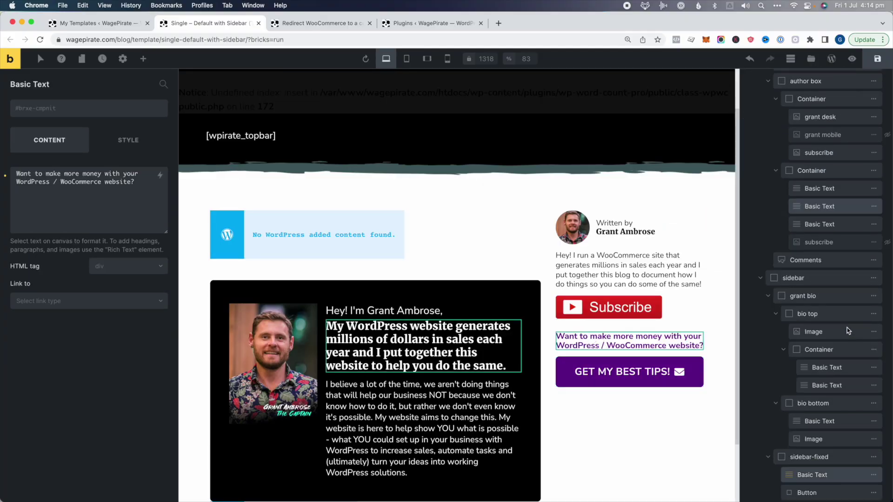
pyautogui.click(829, 446)
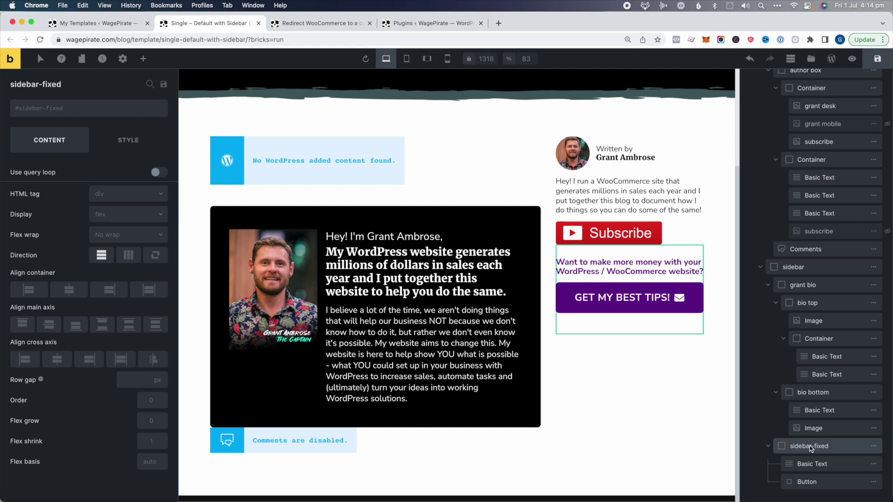
pyautogui.doubleClick(810, 447)
pyautogui.write('get my tips')
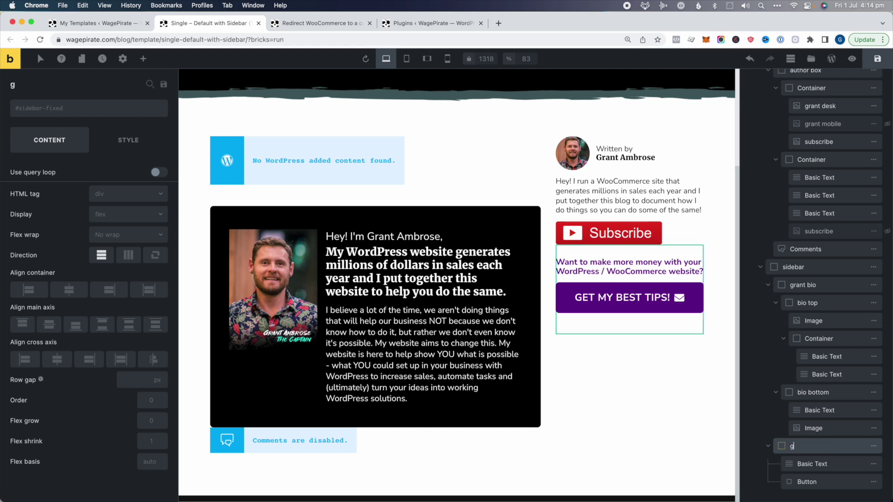
pyautogui.press('Return')
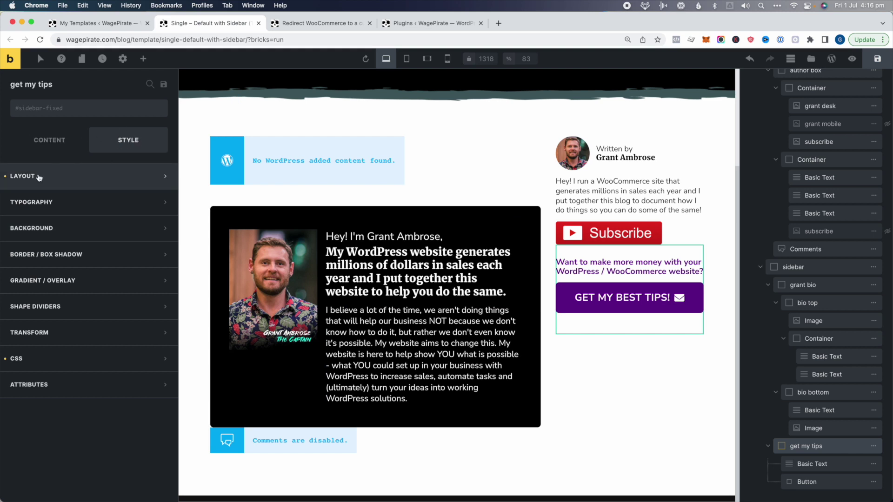
# Set the "get my tips" container's position to Sticky with a top offset of 1 px and save the template
pyautogui.click(41, 177)
pyautogui.scroll(-3, 90, 321)
pyautogui.scroll(-10, 86, 325)
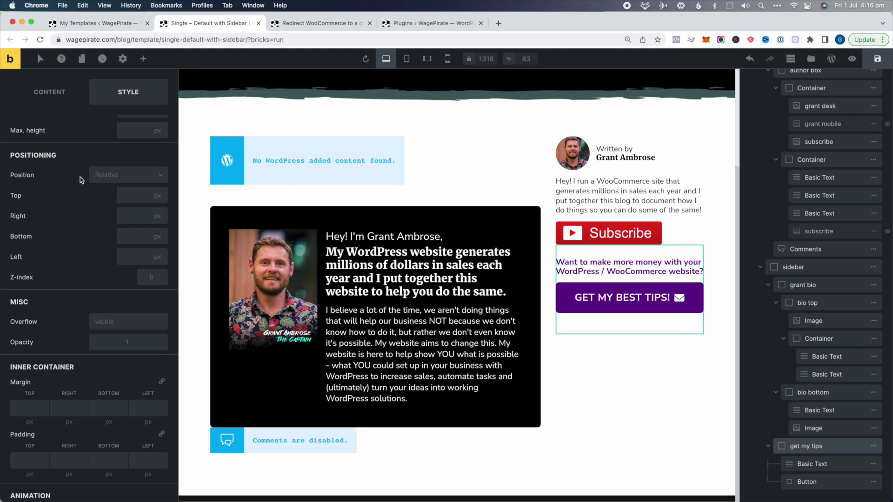
pyautogui.click(113, 177)
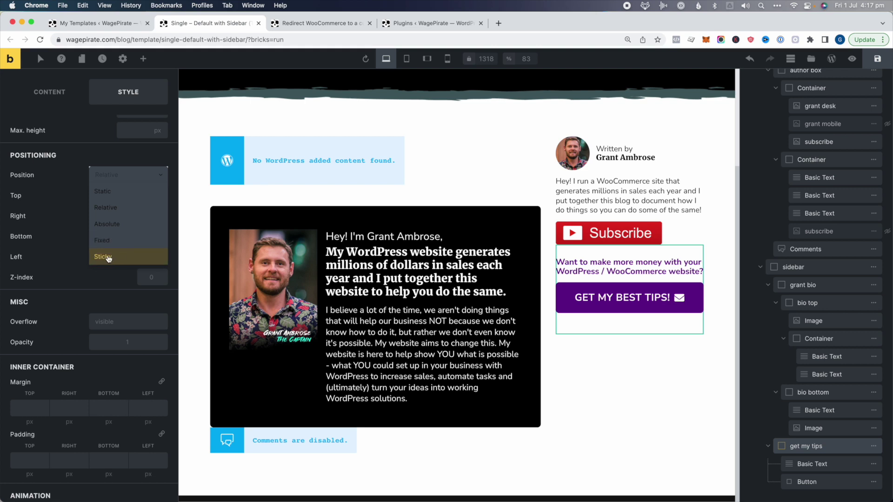
pyautogui.click(103, 256)
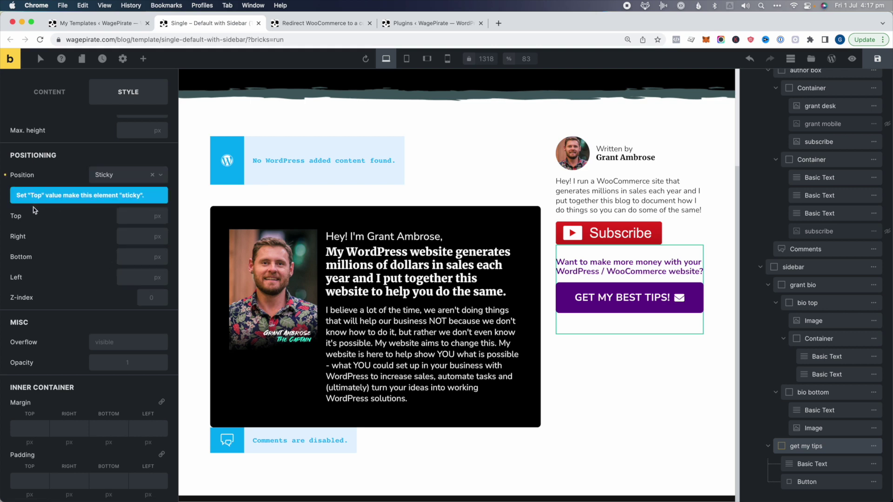
pyautogui.click(126, 213)
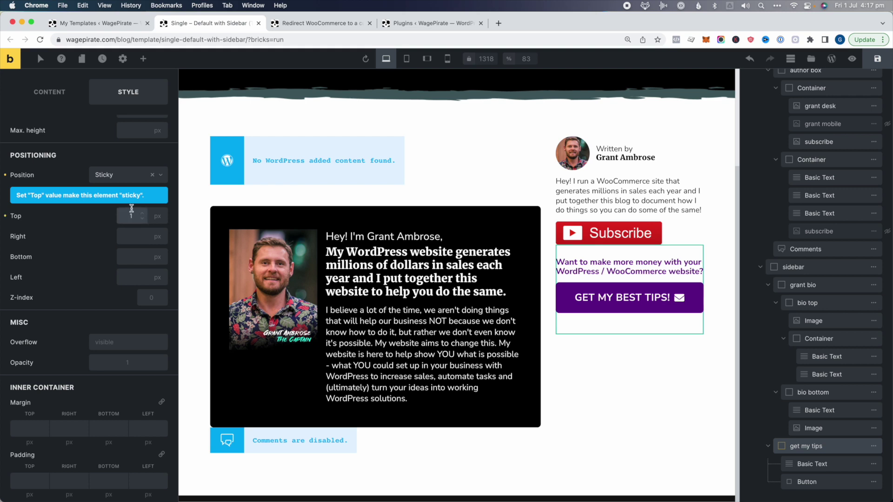
pyautogui.moveTo(19, 196); pyautogui.dragTo(129, 197)
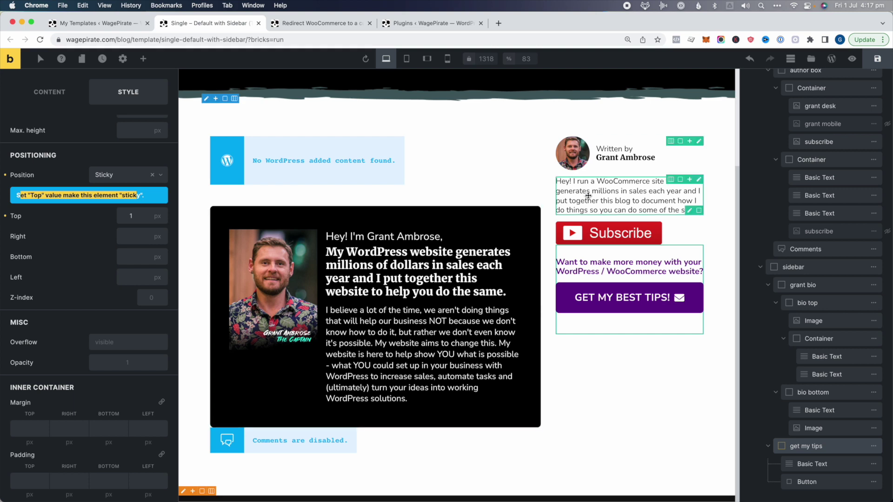
pyautogui.click(879, 61)
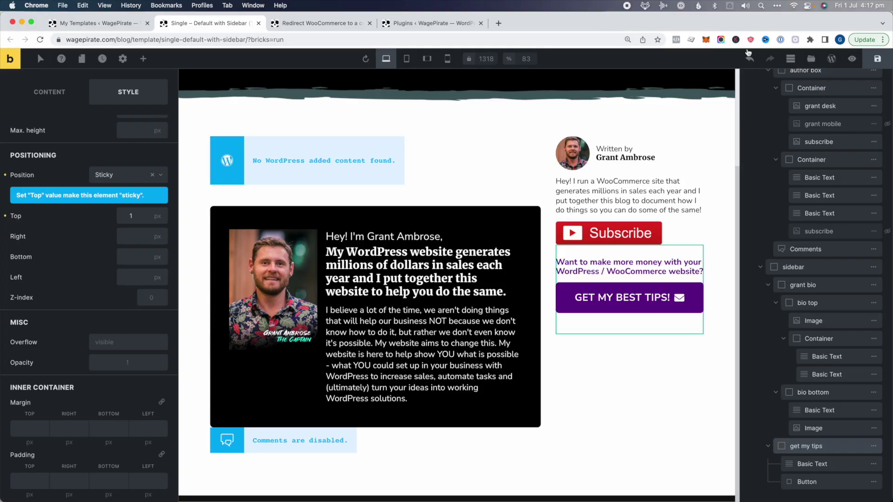
# Reload the Redirect WooCommerce blog post and scroll through it to check how the sidebar's tips section behaves
pyautogui.click(320, 23)
pyautogui.scroll(10, 285, 163)
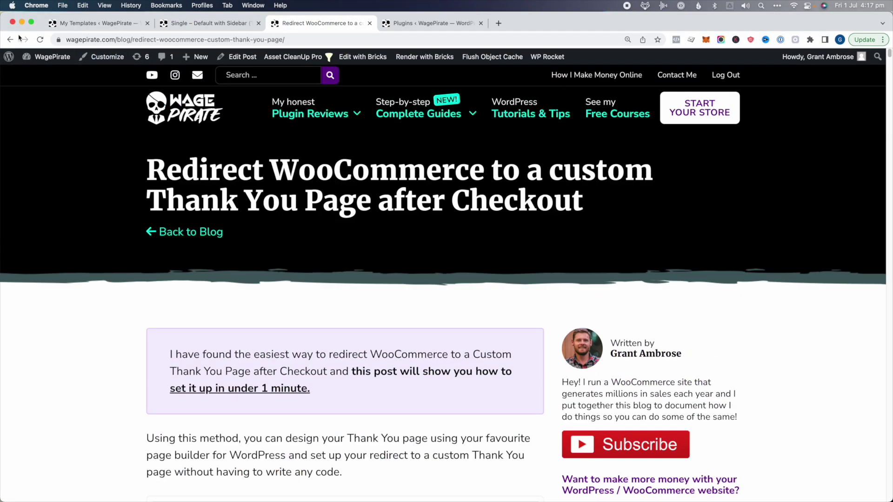
pyautogui.click(40, 39)
pyautogui.scroll(-4, 379, 210)
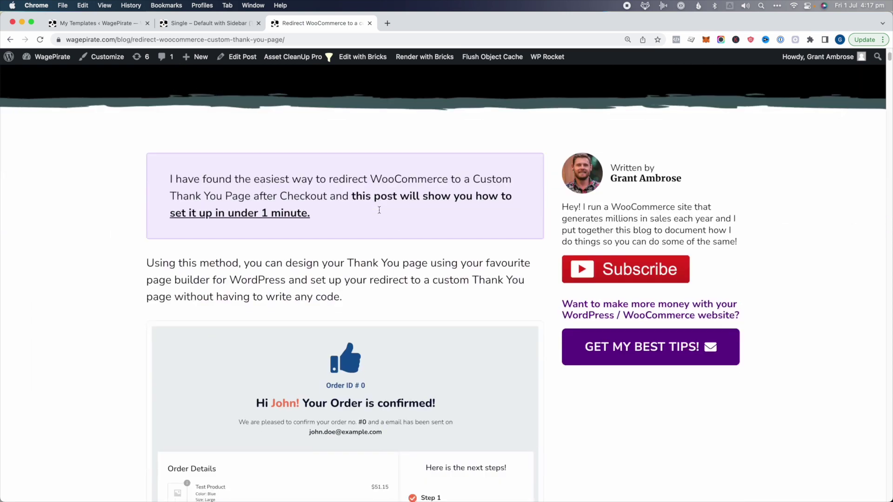
pyautogui.scroll(-12, 379, 210)
pyautogui.scroll(6, 379, 212)
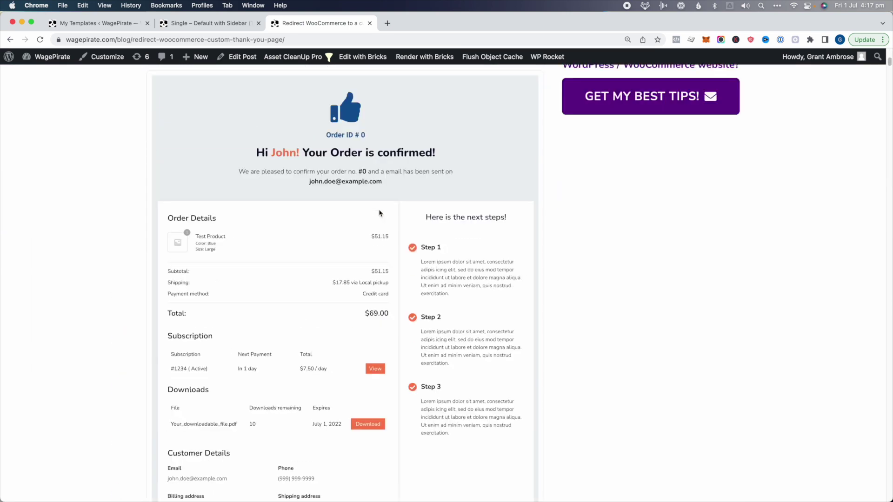
pyautogui.scroll(5, 379, 213)
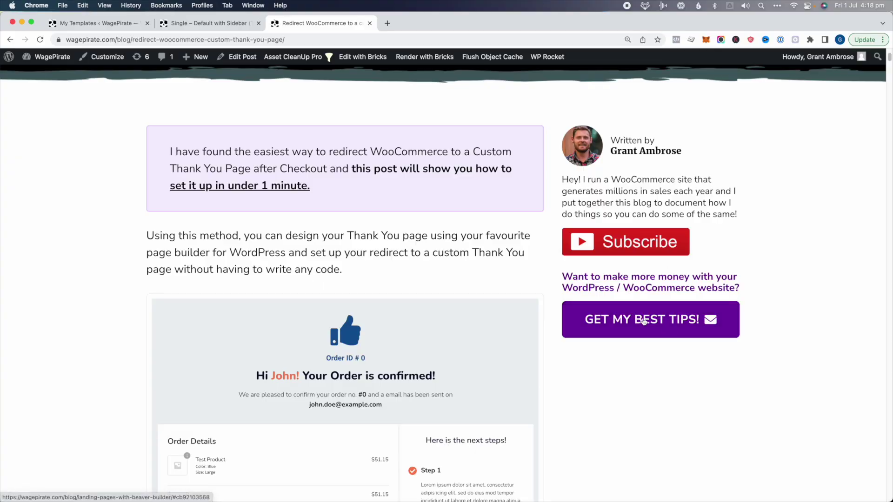
pyautogui.moveTo(593, 274); pyautogui.dragTo(700, 324)
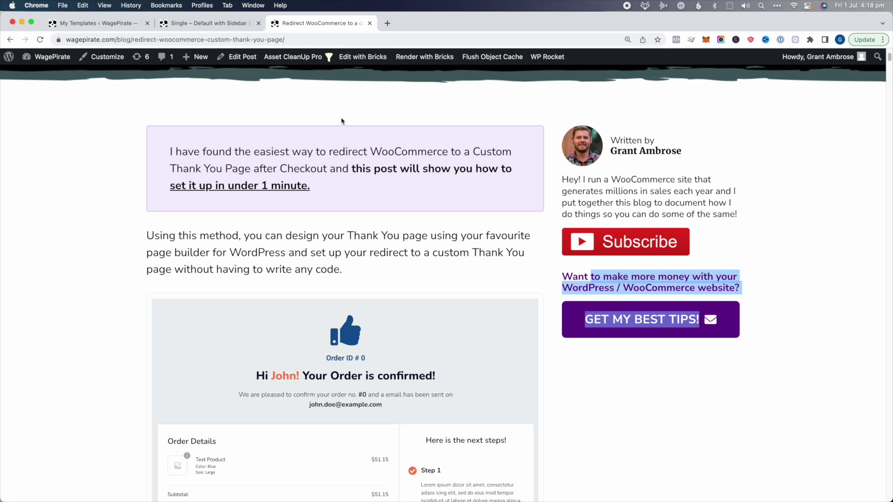
# Collapse the primary and sidebar containers in the template structure and examine the layout settings of pull in, primary and sidebar
pyautogui.click(237, 26)
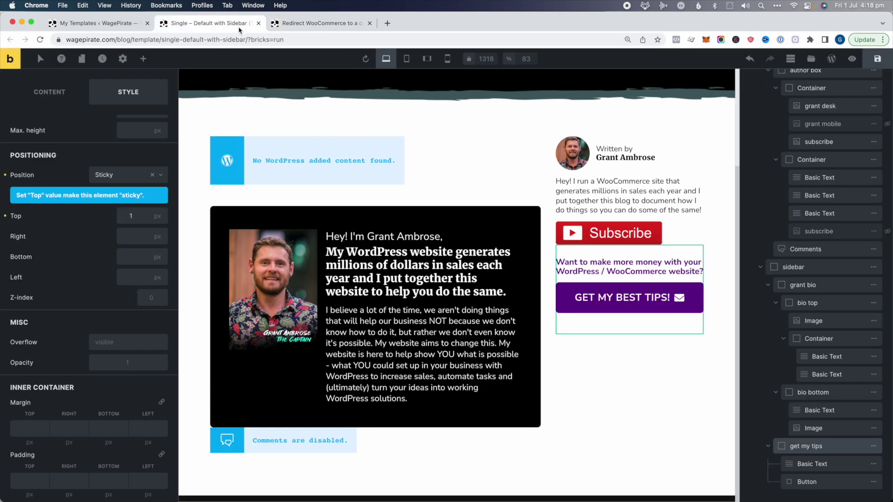
pyautogui.scroll(2, 768, 316)
pyautogui.click(760, 314)
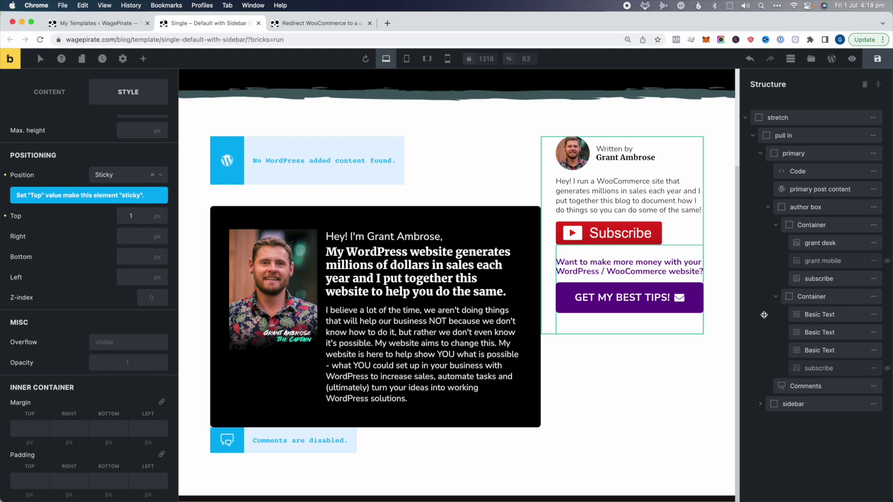
pyautogui.click(760, 154)
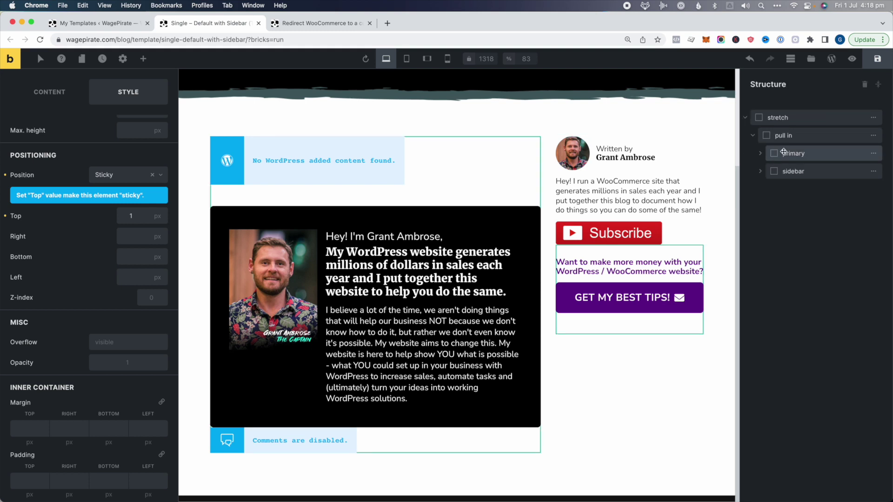
pyautogui.click(817, 174)
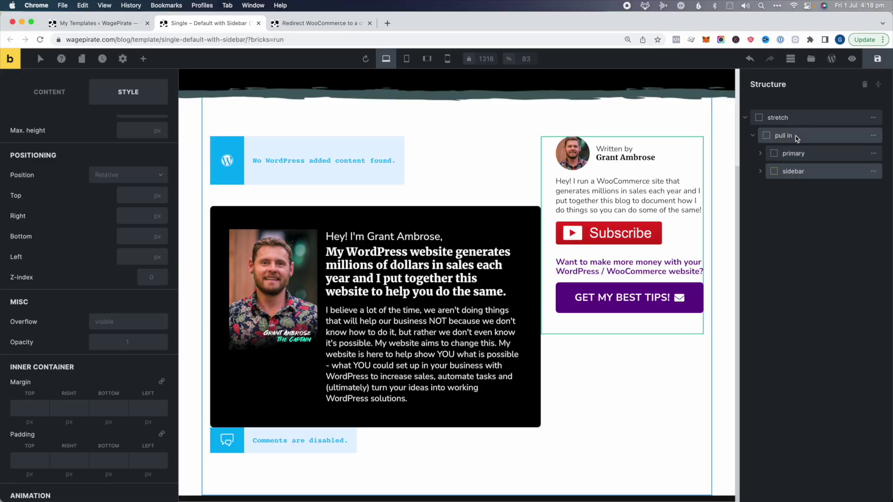
pyautogui.click(797, 139)
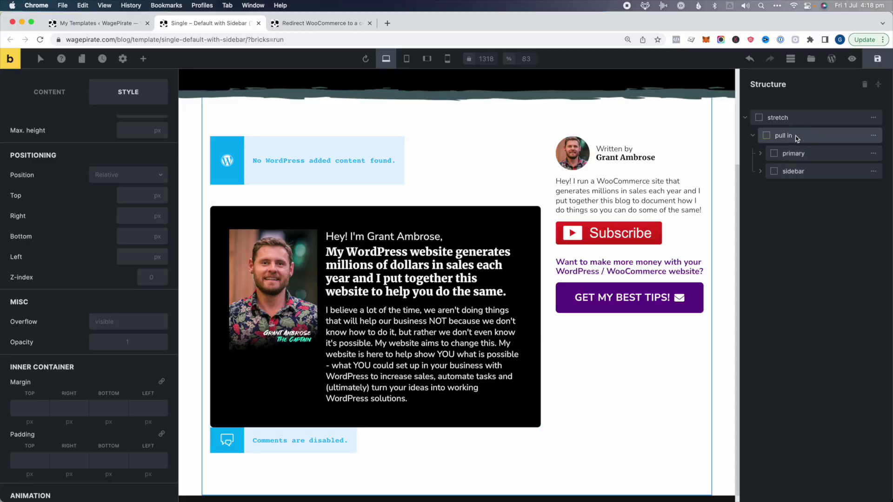
pyautogui.scroll(7, 124, 193)
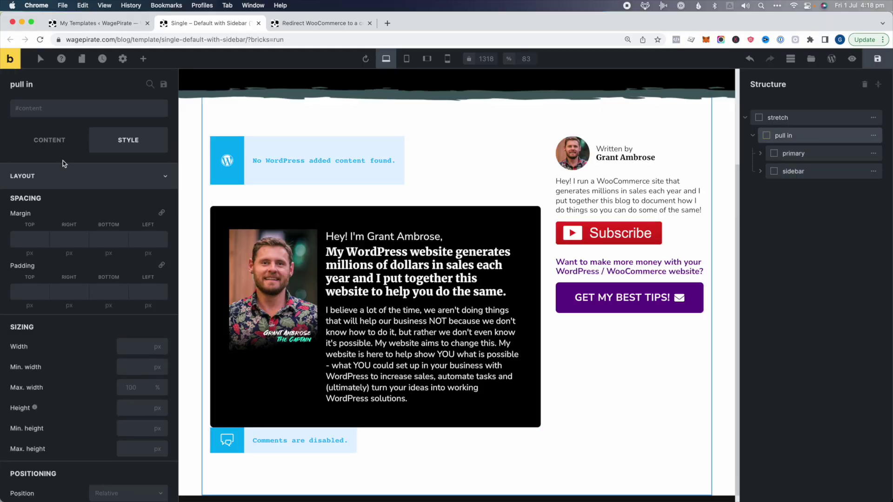
pyautogui.click(59, 145)
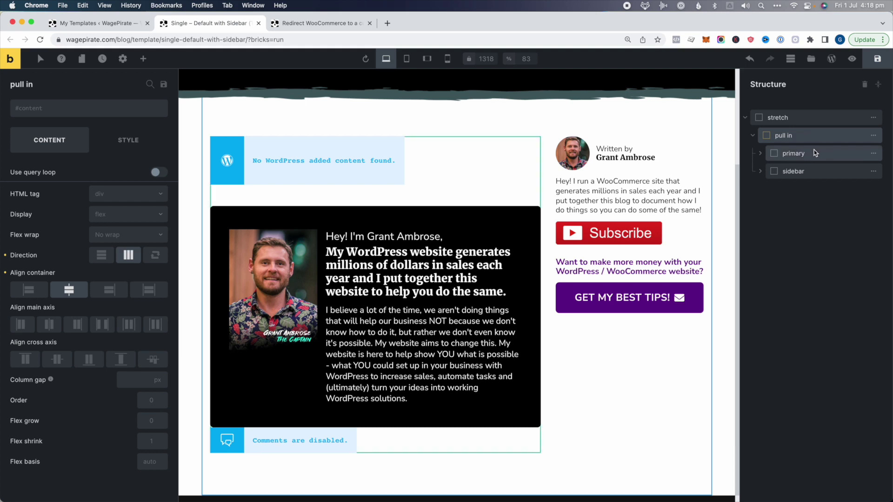
pyautogui.click(791, 154)
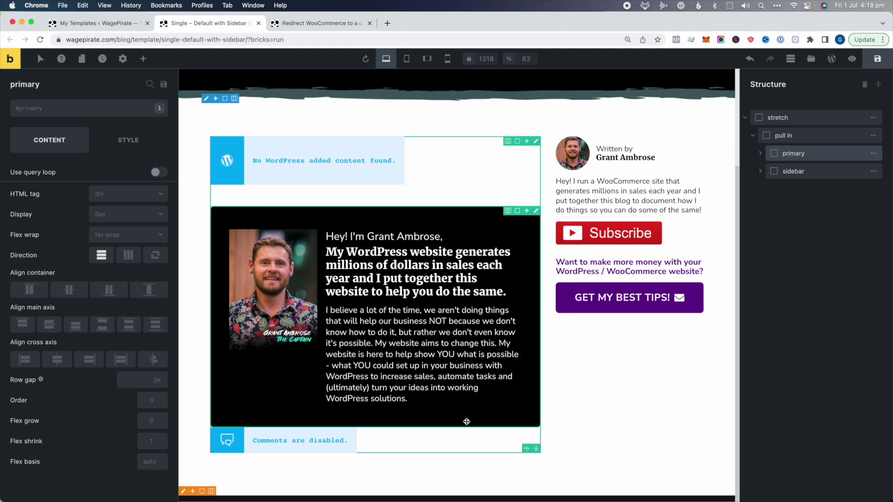
pyautogui.click(844, 170)
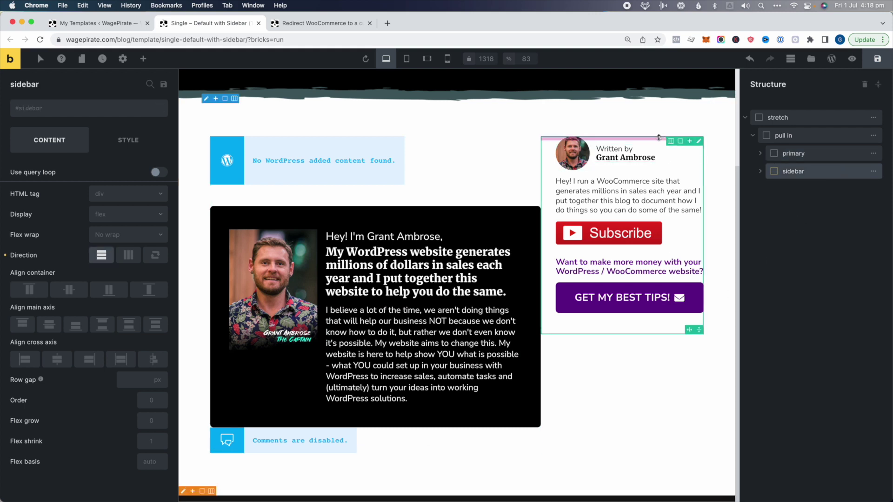